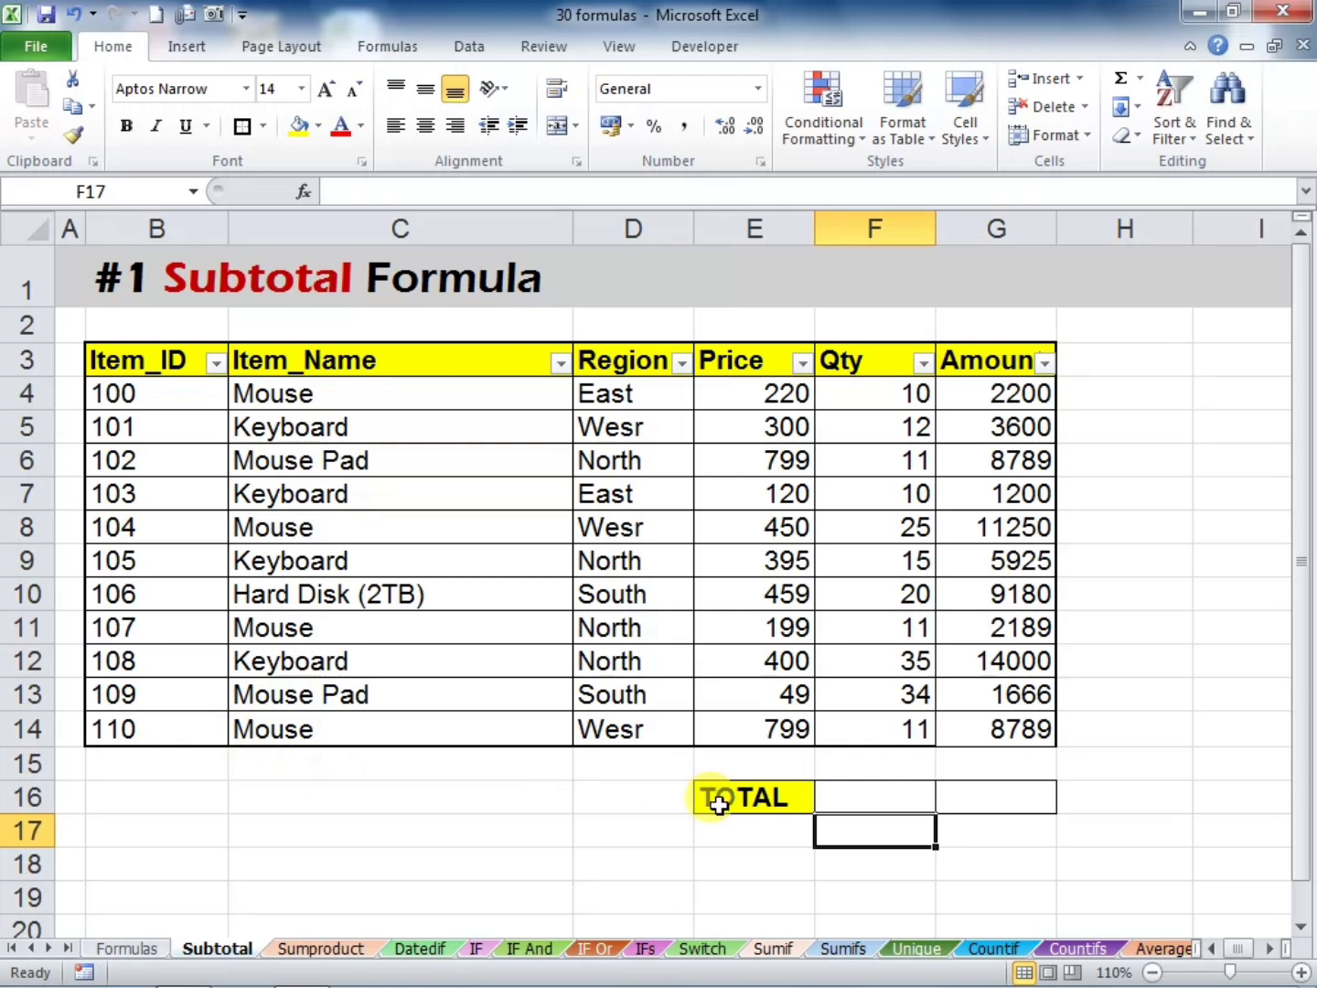
Enter =SUM(F4:F14) in cell F16 to total the Qty column
click(852, 799)
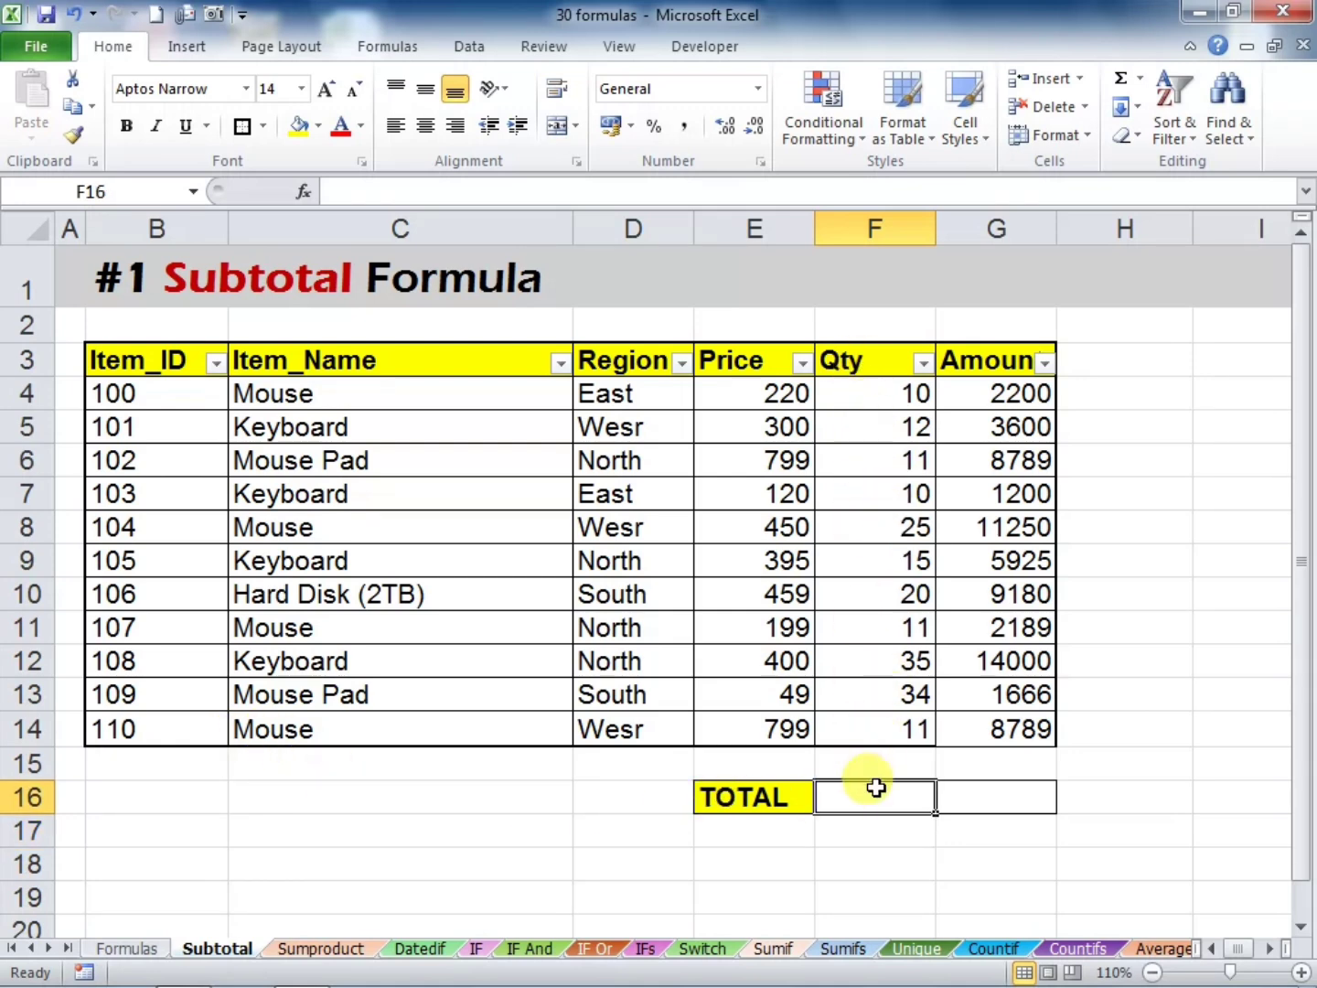
text(=sum)
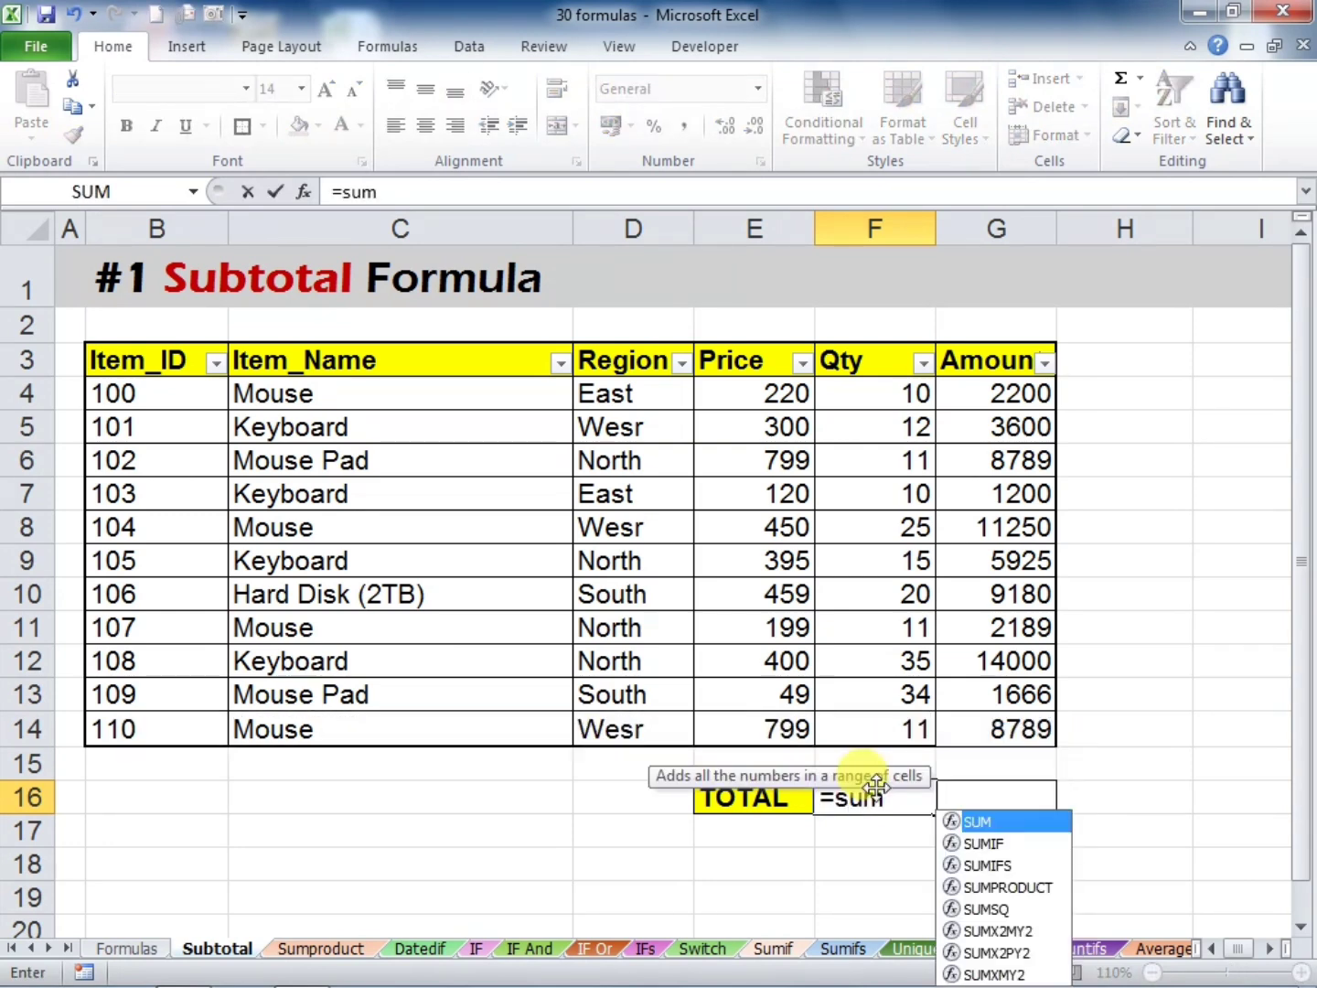
key(Tab)
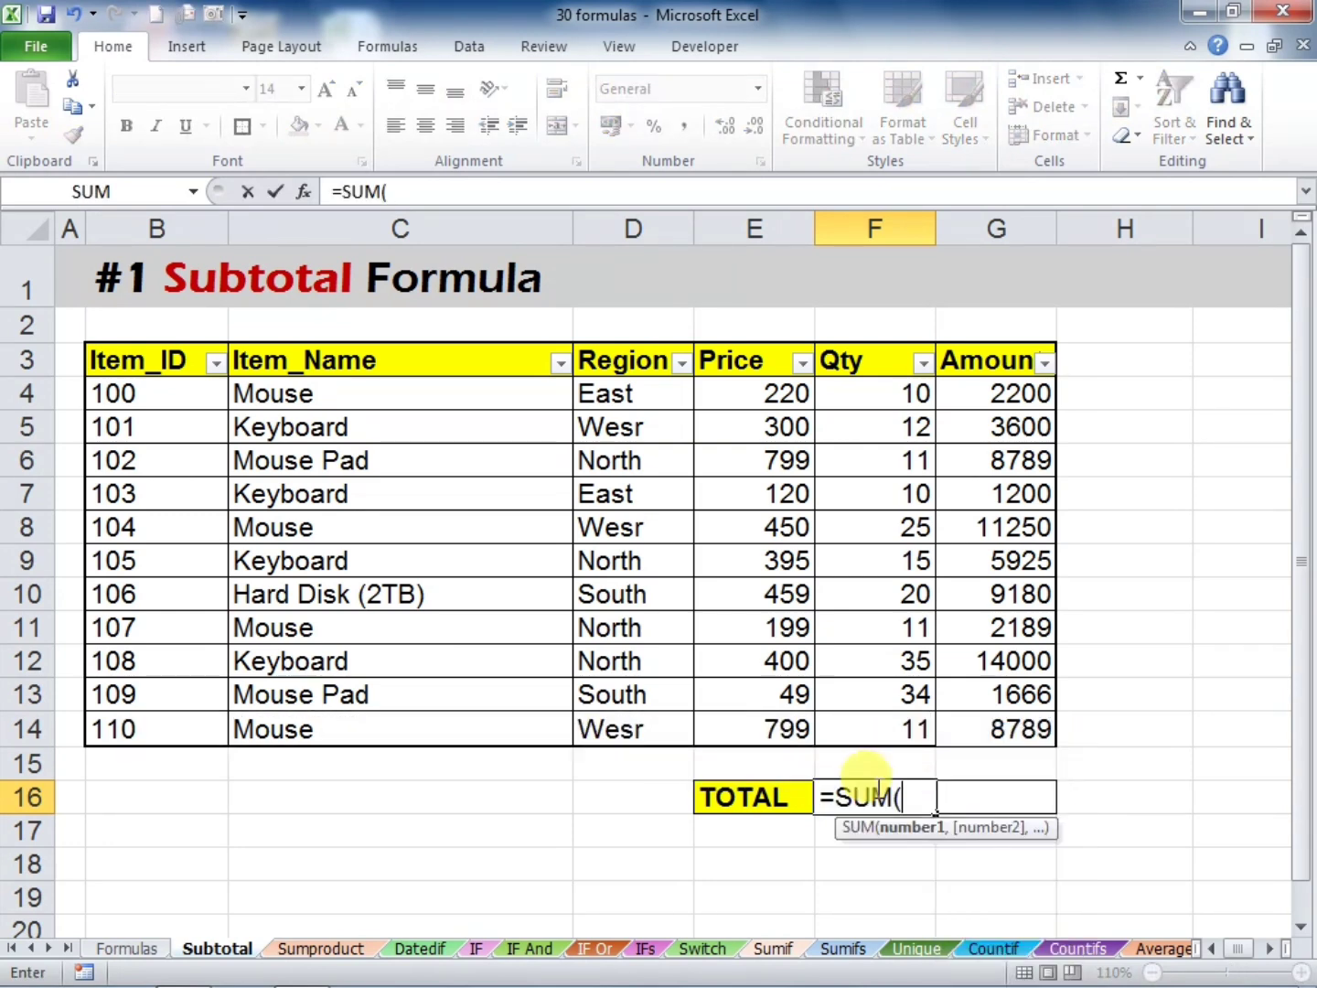
drag(858, 398, 886, 726)
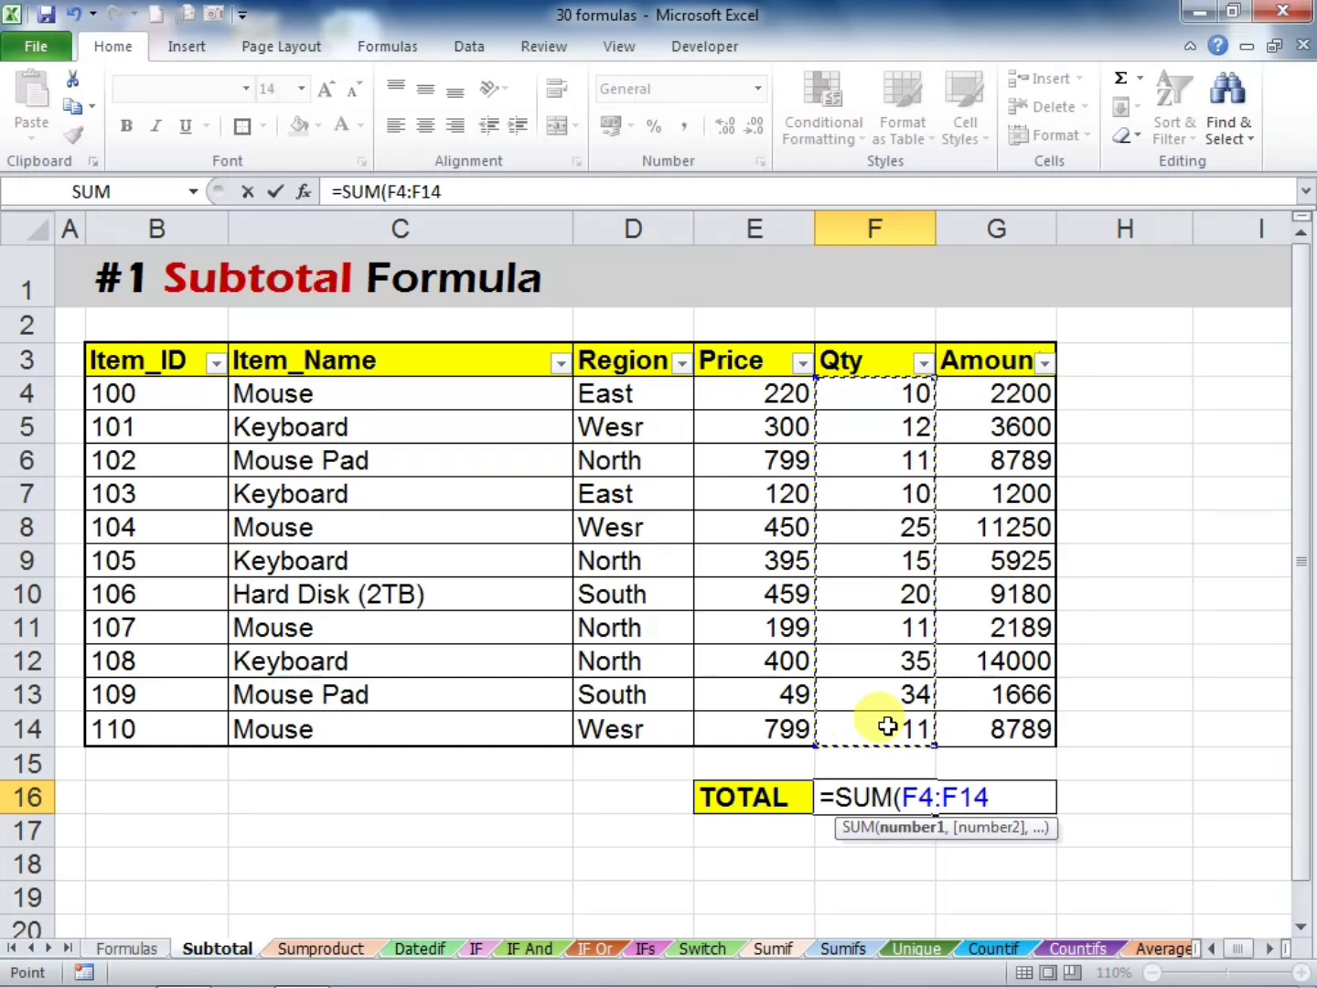
text())
key(Return)
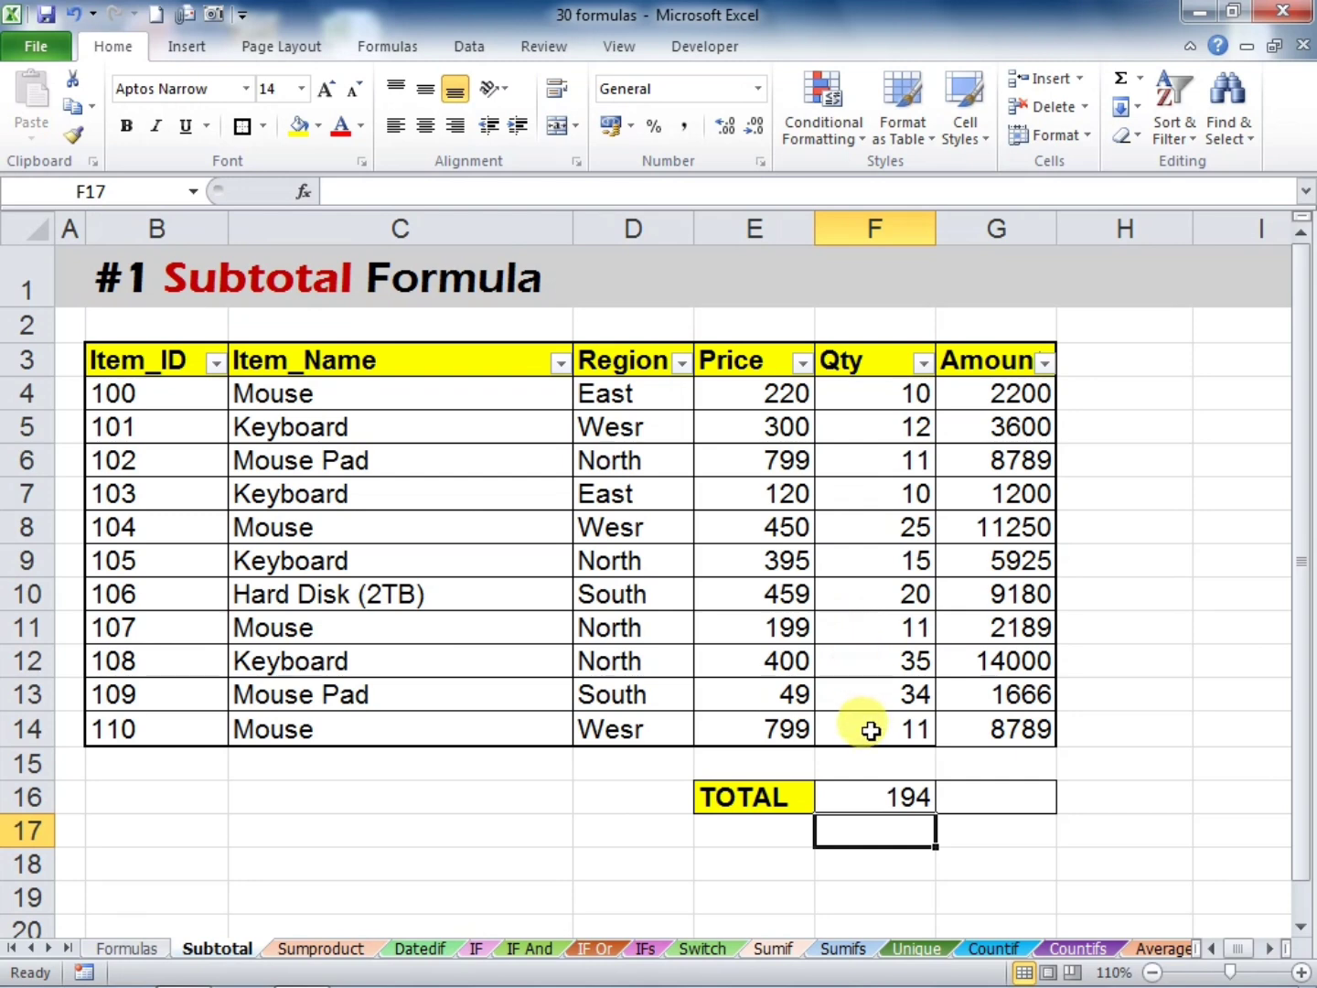
Enter =COUNT(F4:F14) in cell F17 to count the Qty values
text(=count)
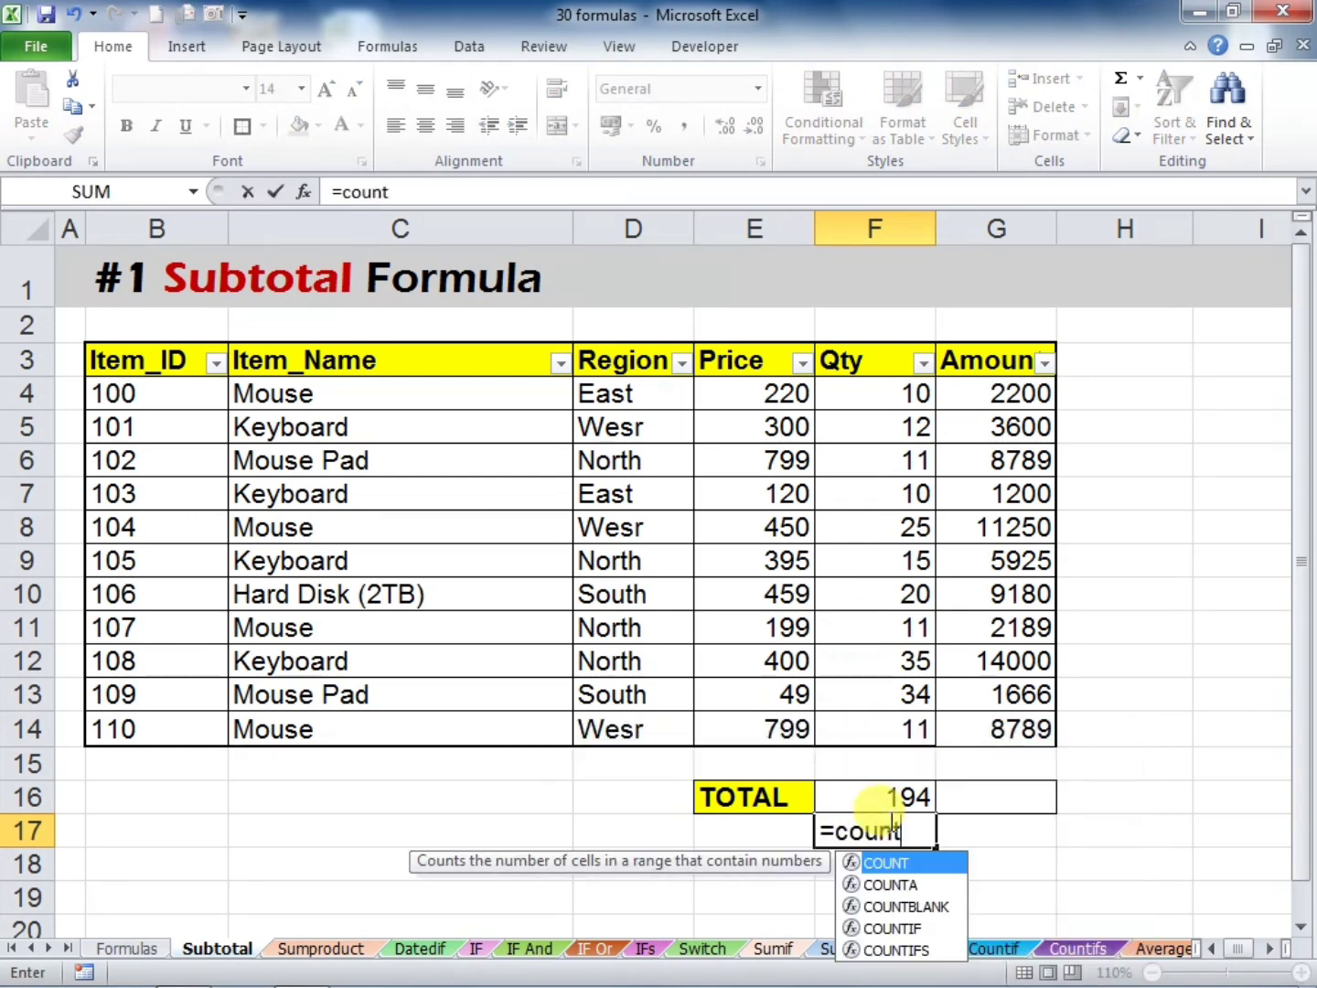
key(Tab)
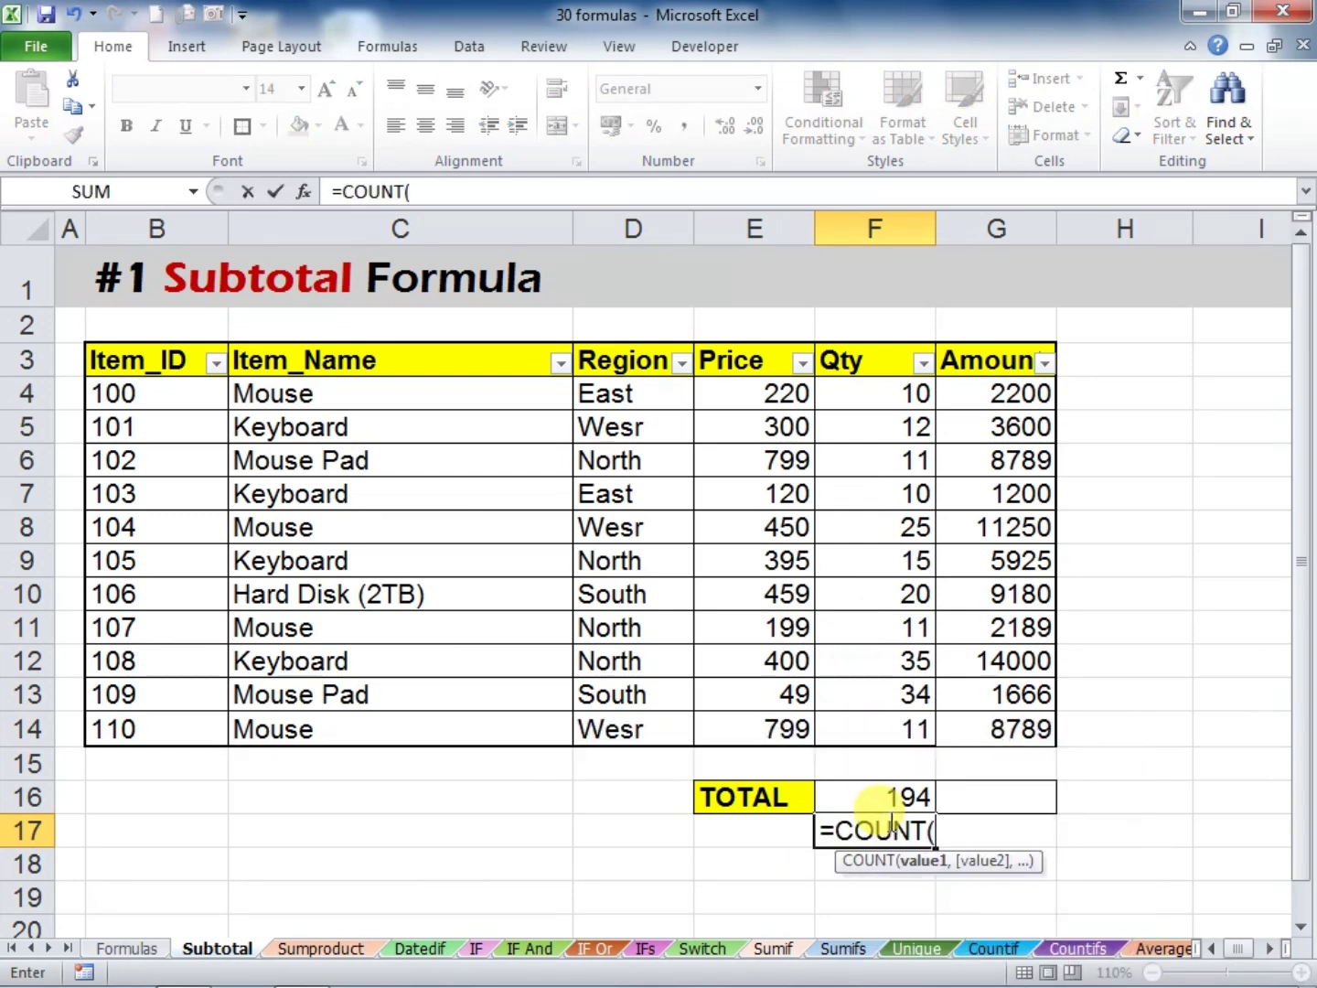
drag(841, 386, 884, 738)
text())
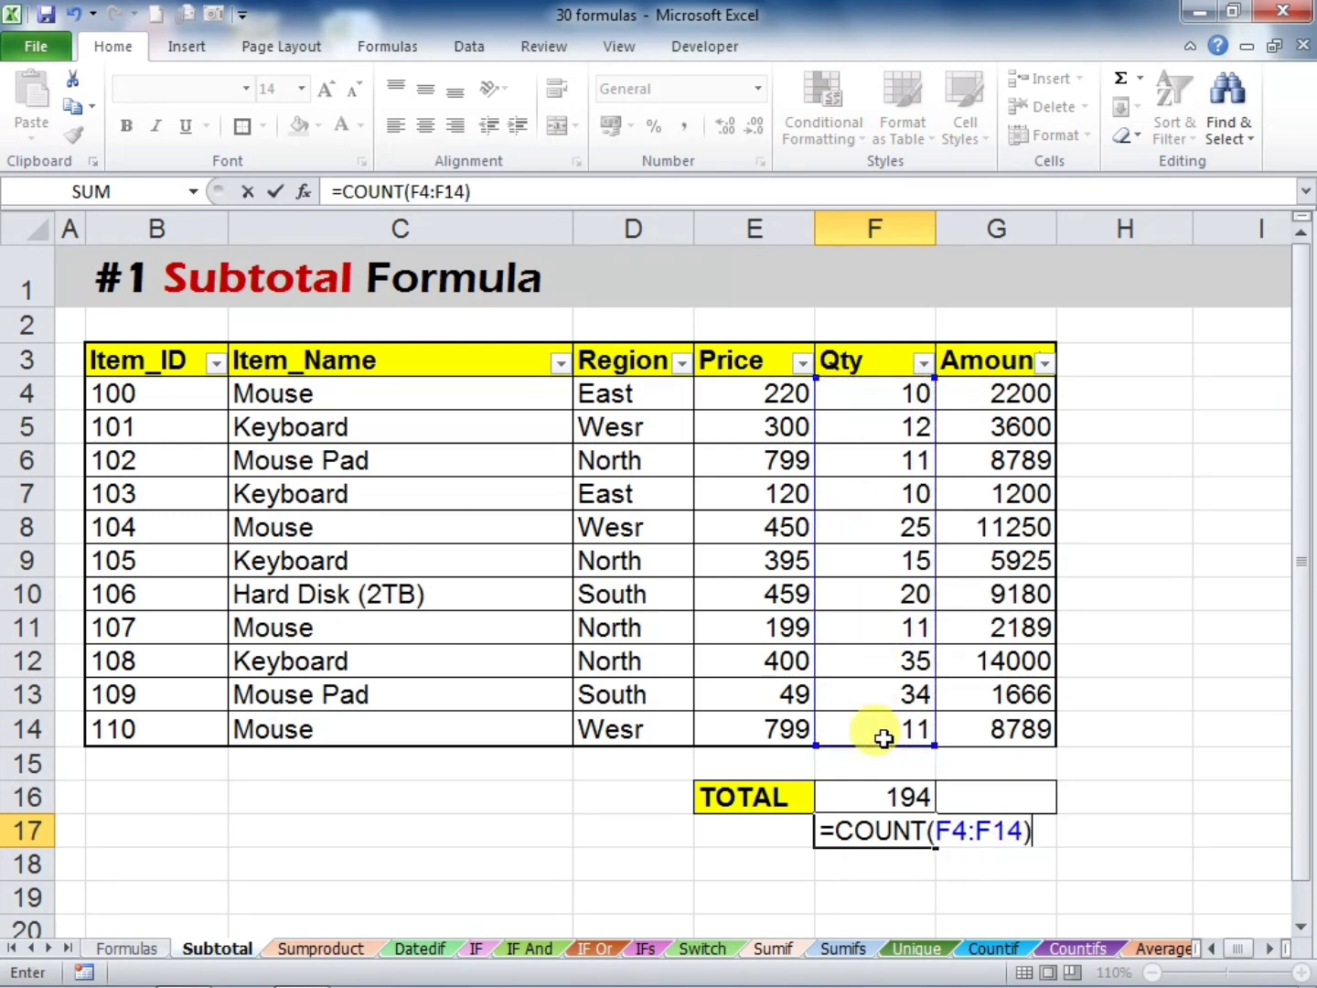
key(Return)
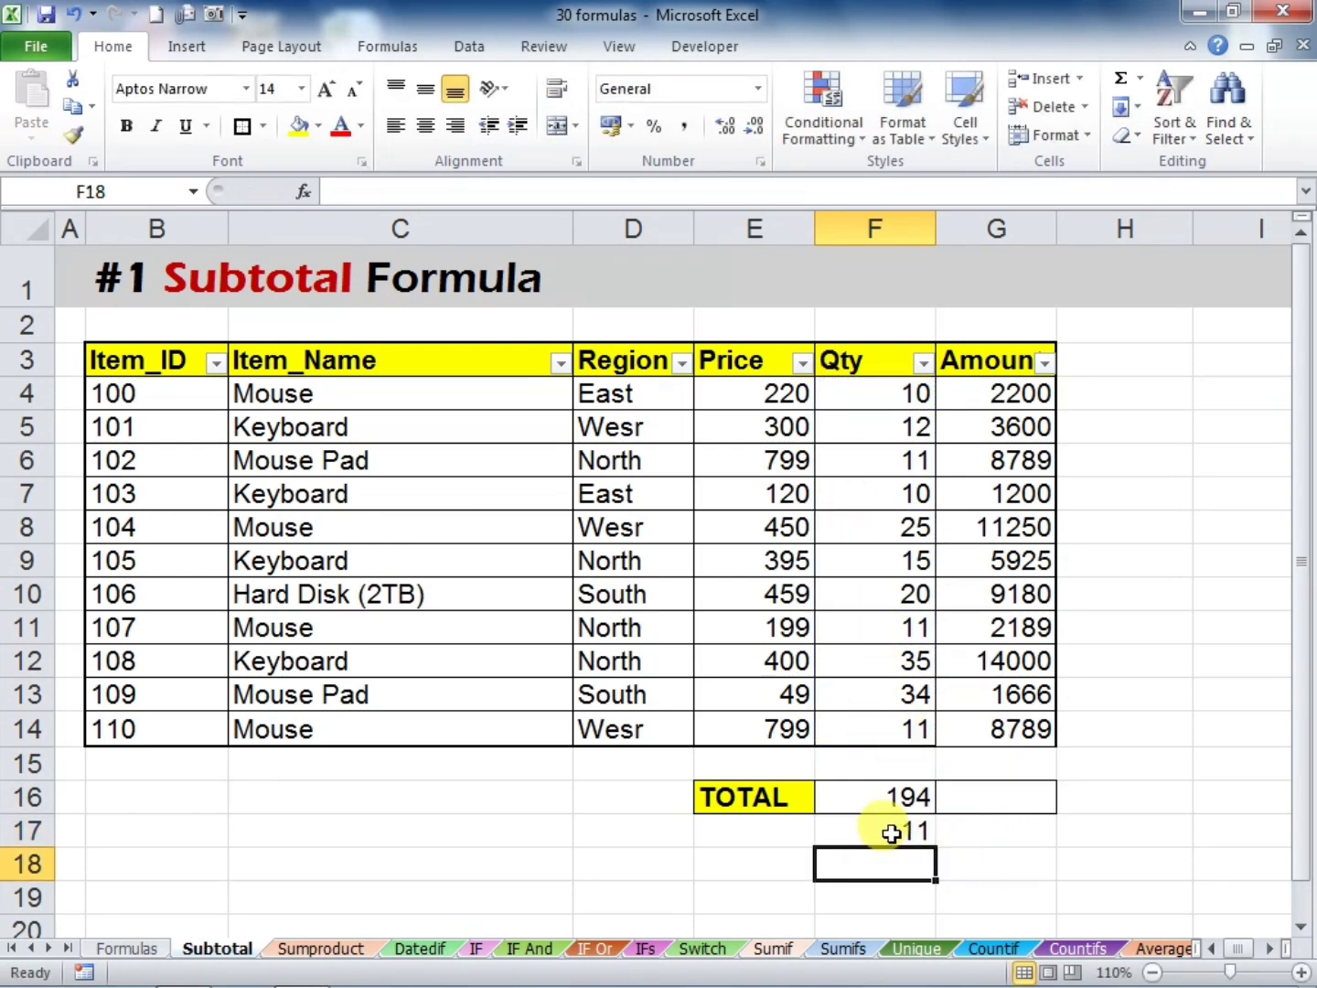
Compare the Qty values in F4:F14 with the formulas in F16 and F17
click(892, 831)
drag(869, 393, 885, 722)
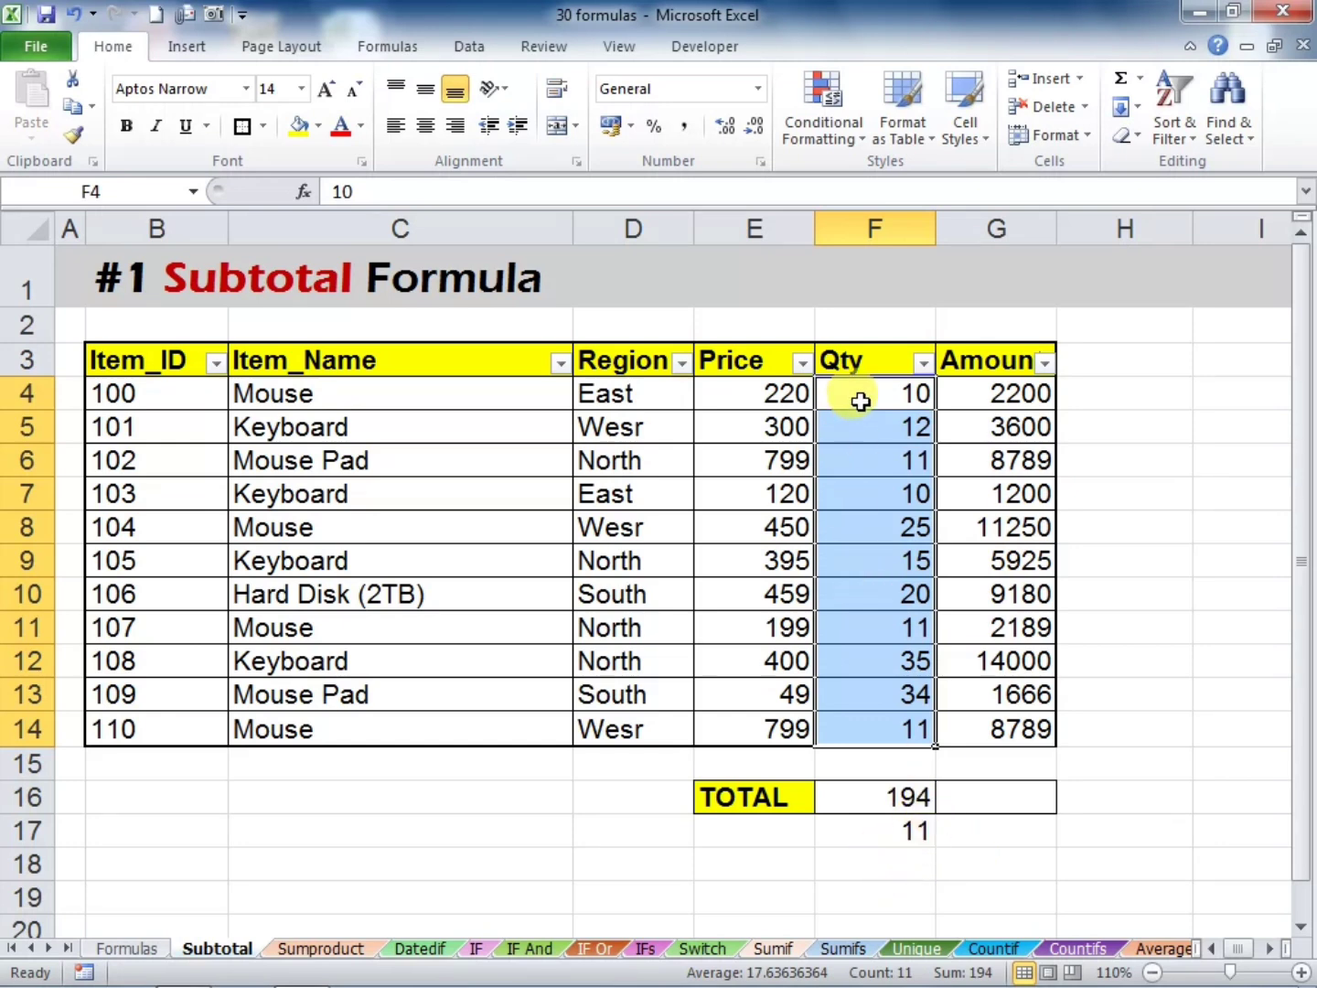
click(861, 800)
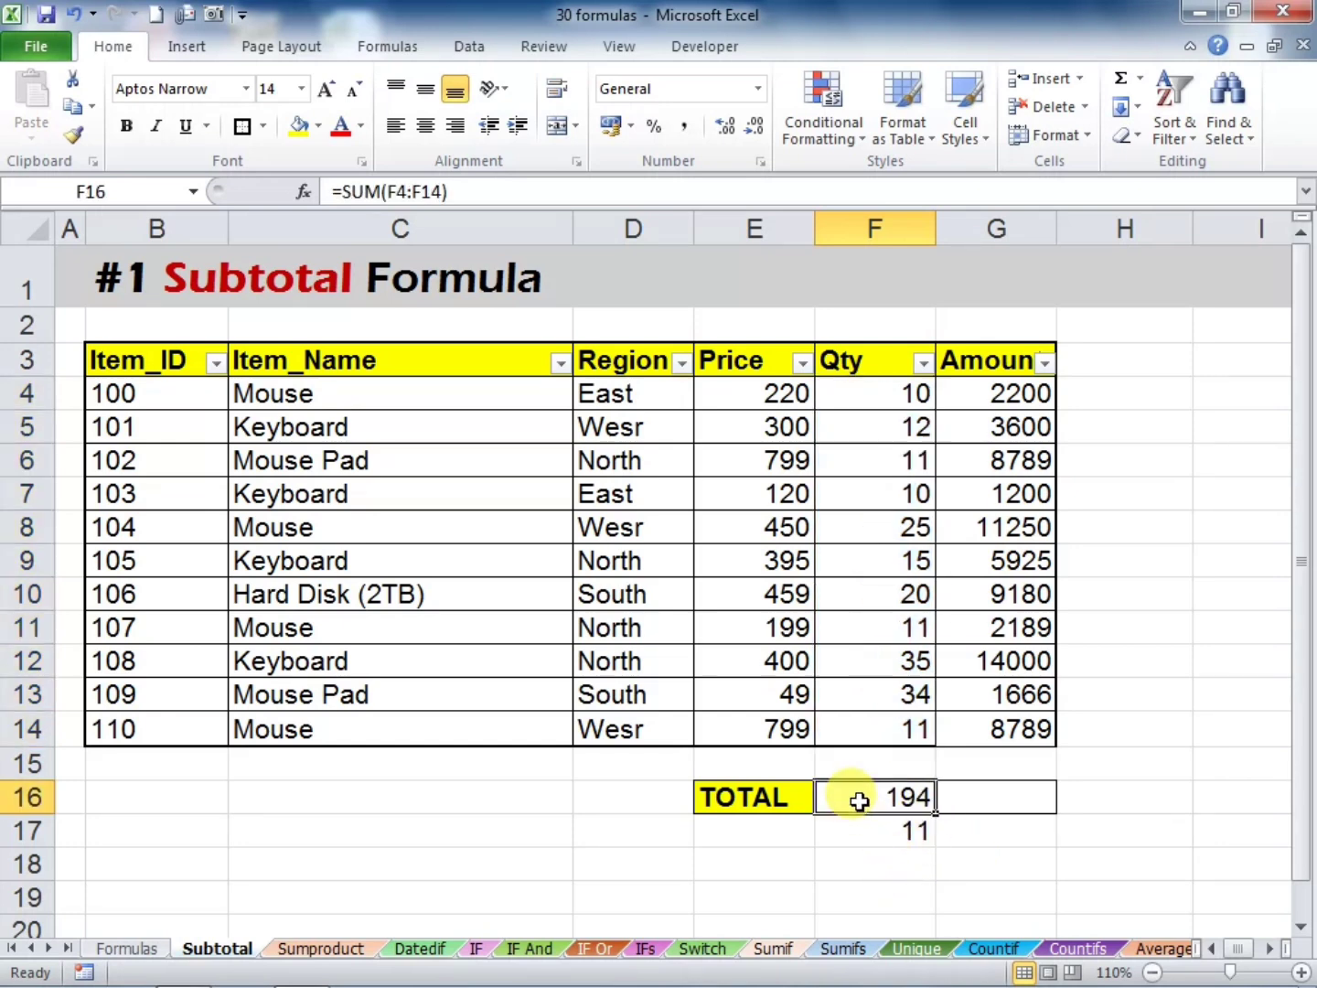
click(1034, 854)
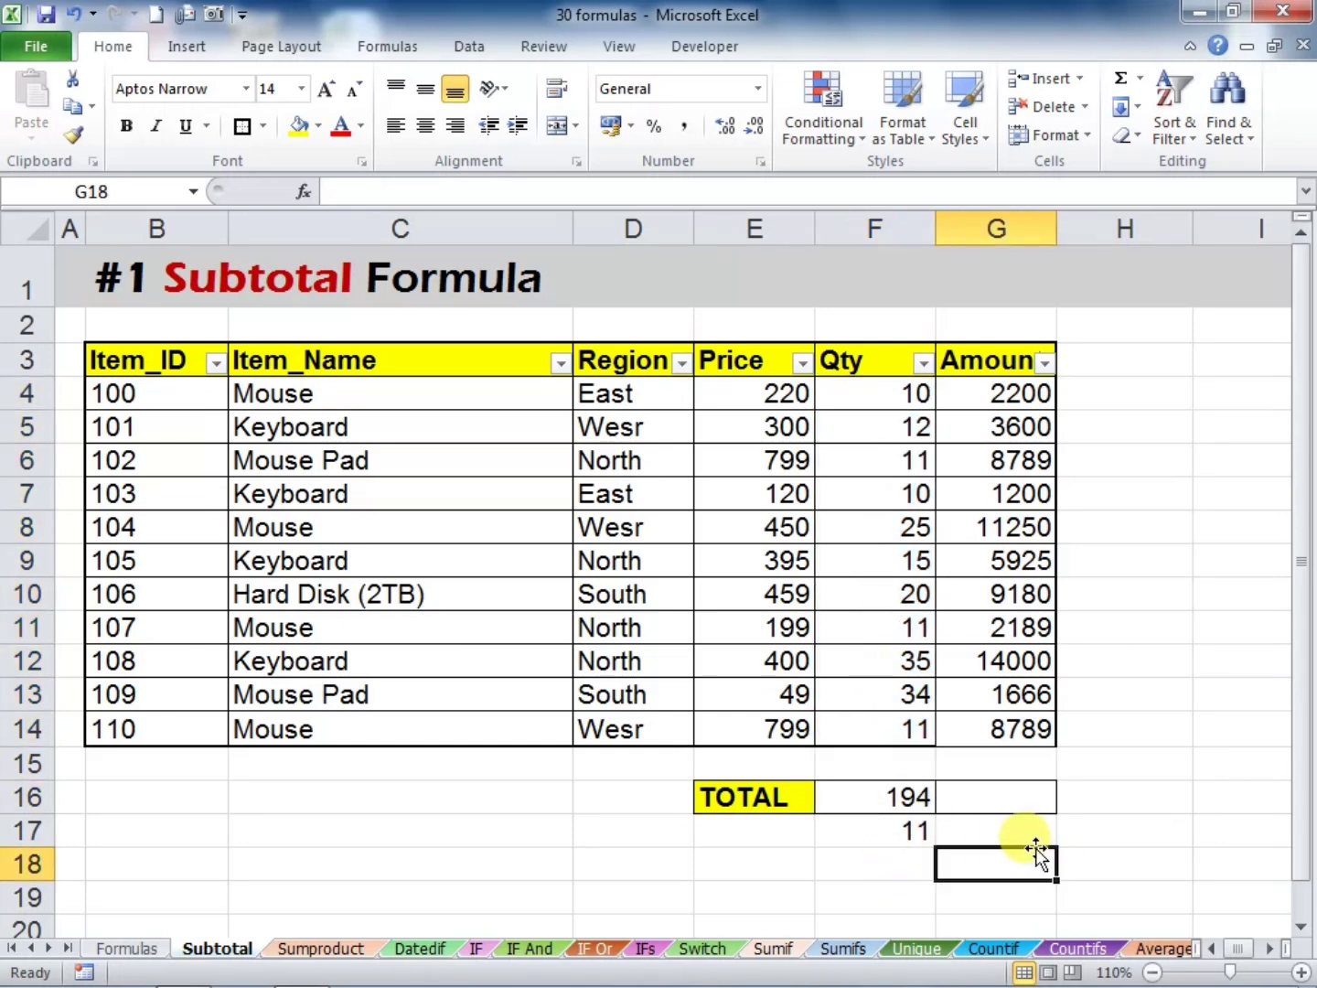
Filter Item_Name to show only Keyboard and select the visible Qty values to check their sum and count
click(560, 364)
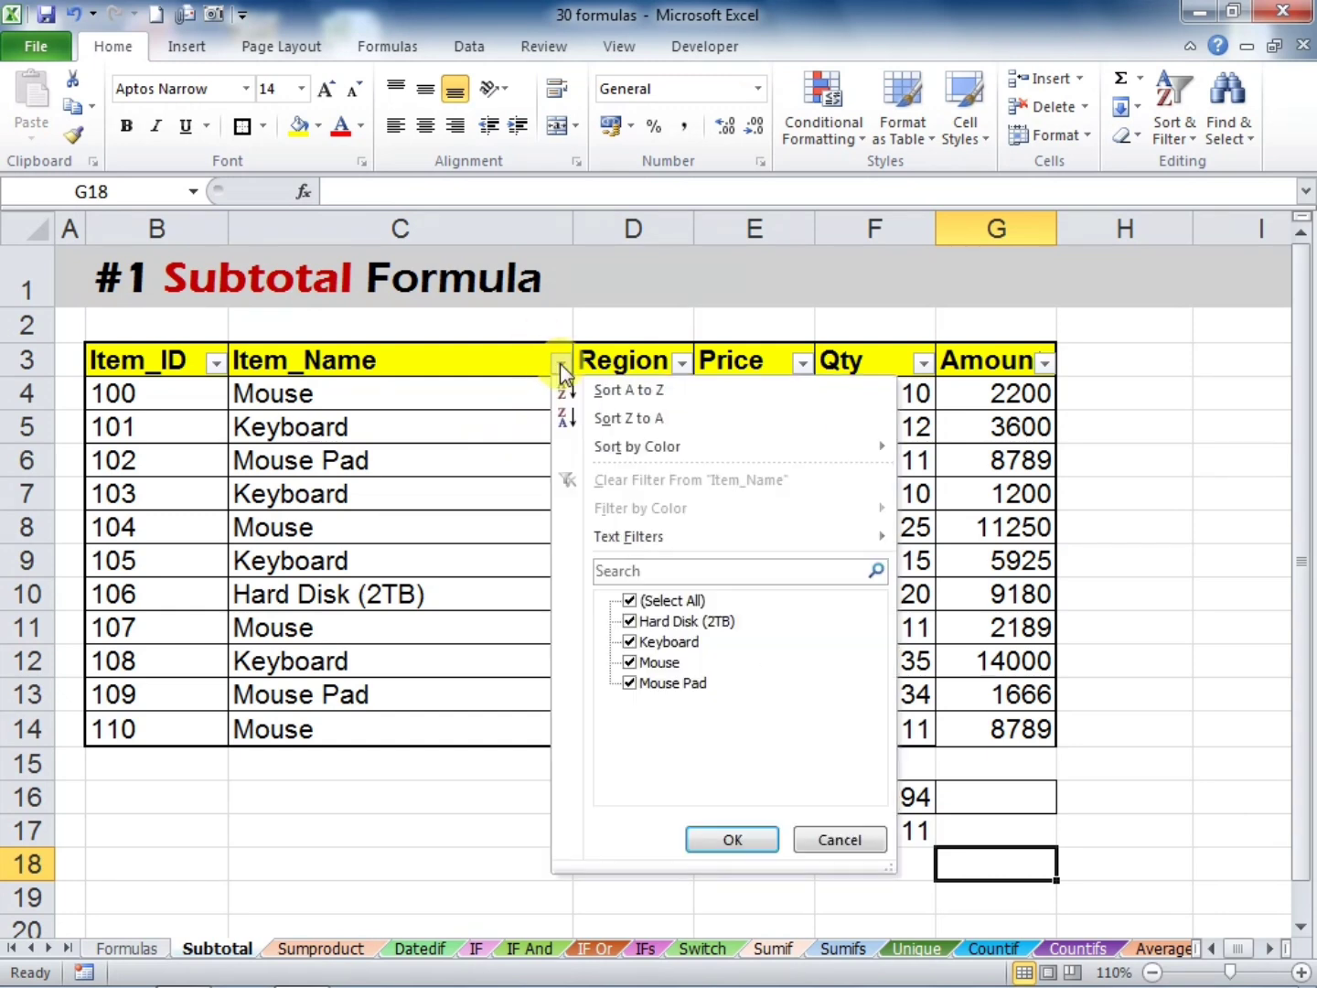
click(648, 605)
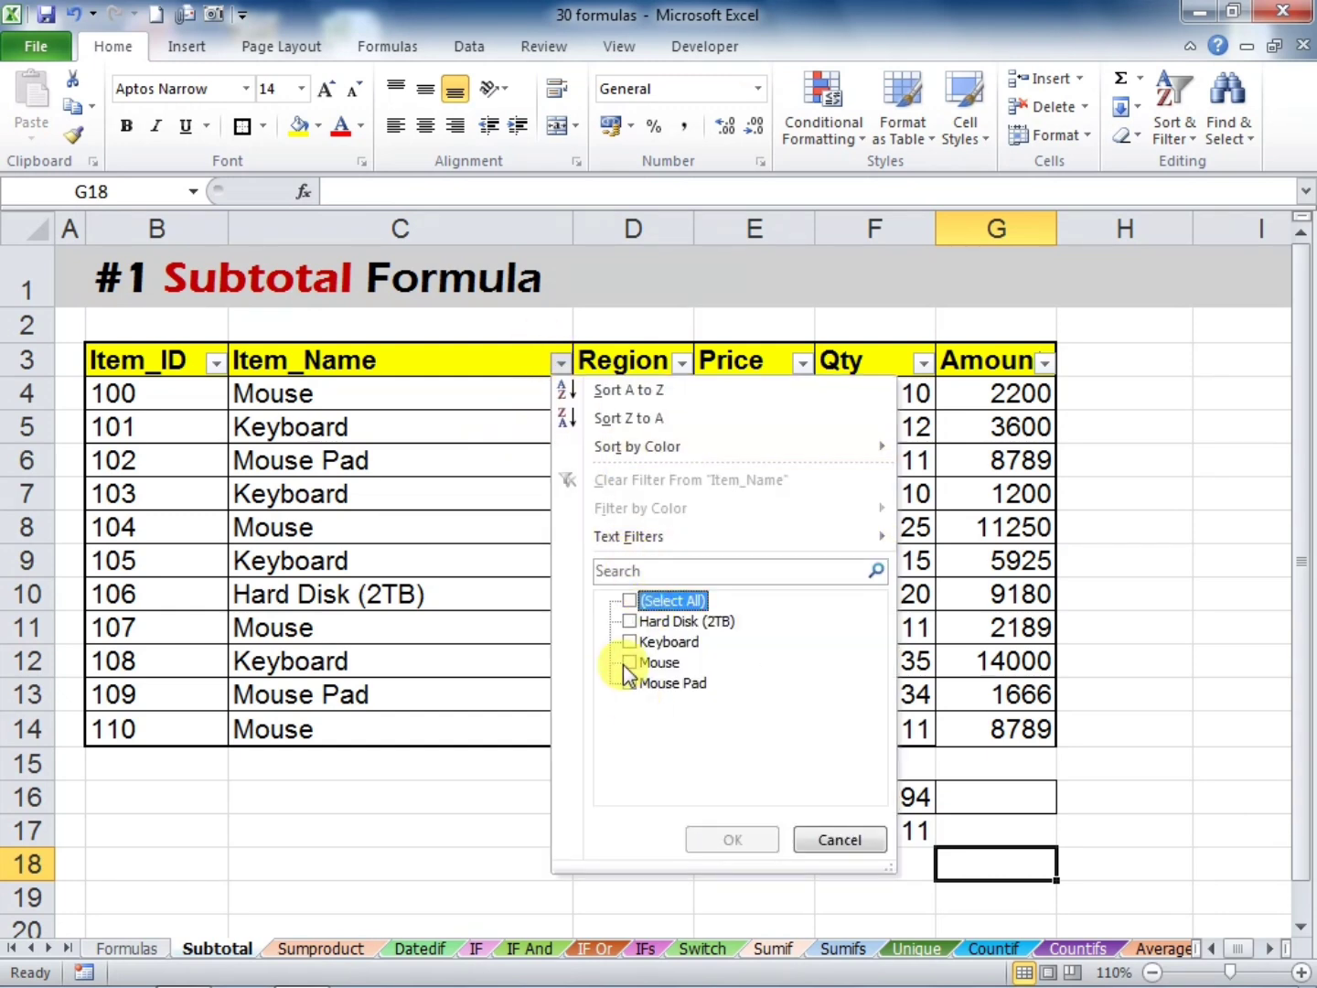
click(629, 641)
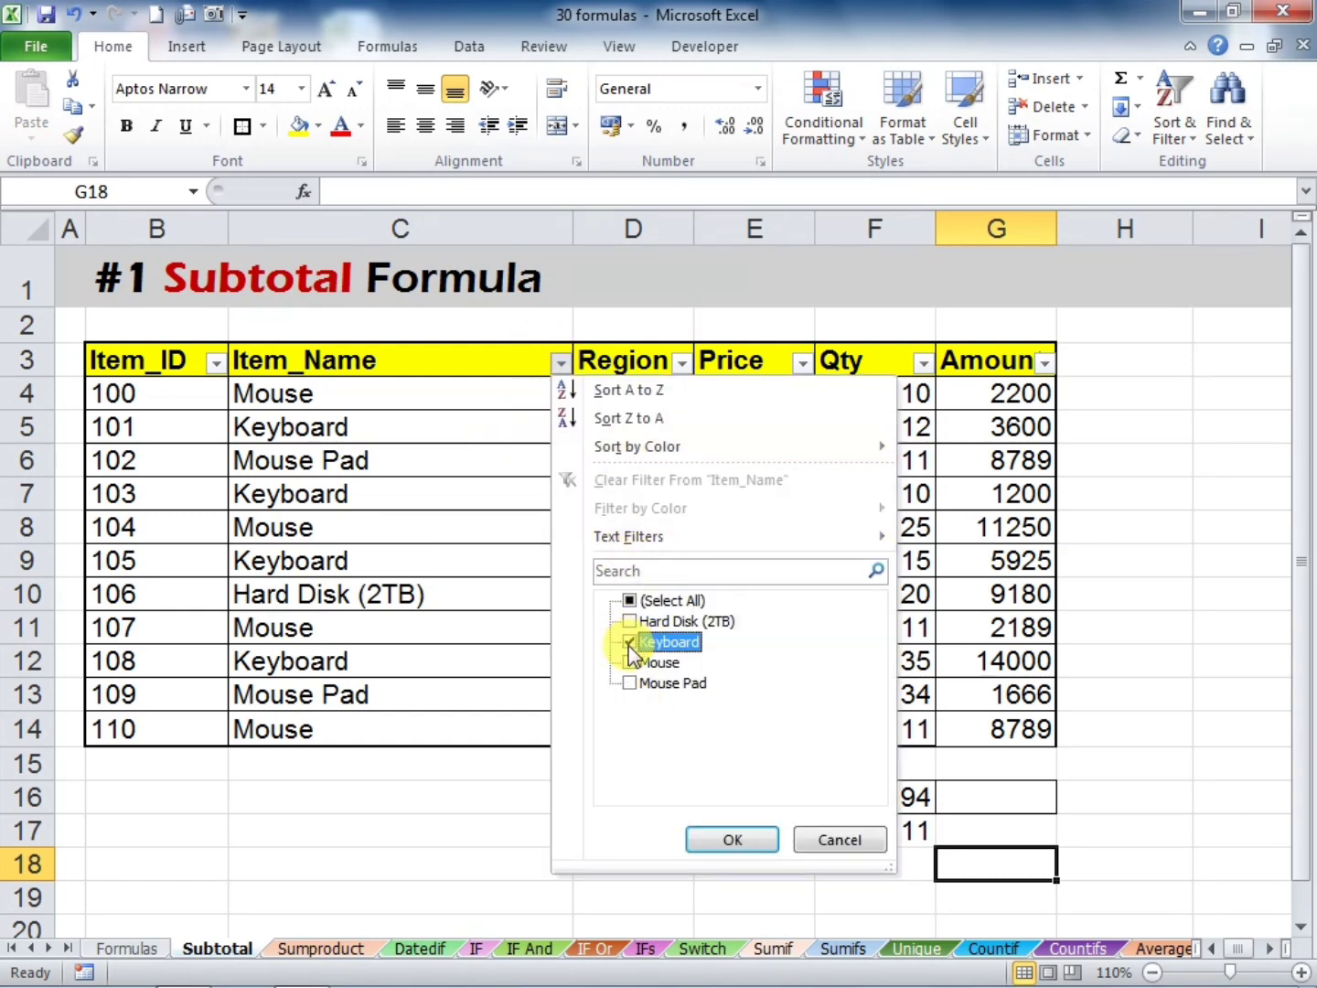
click(696, 840)
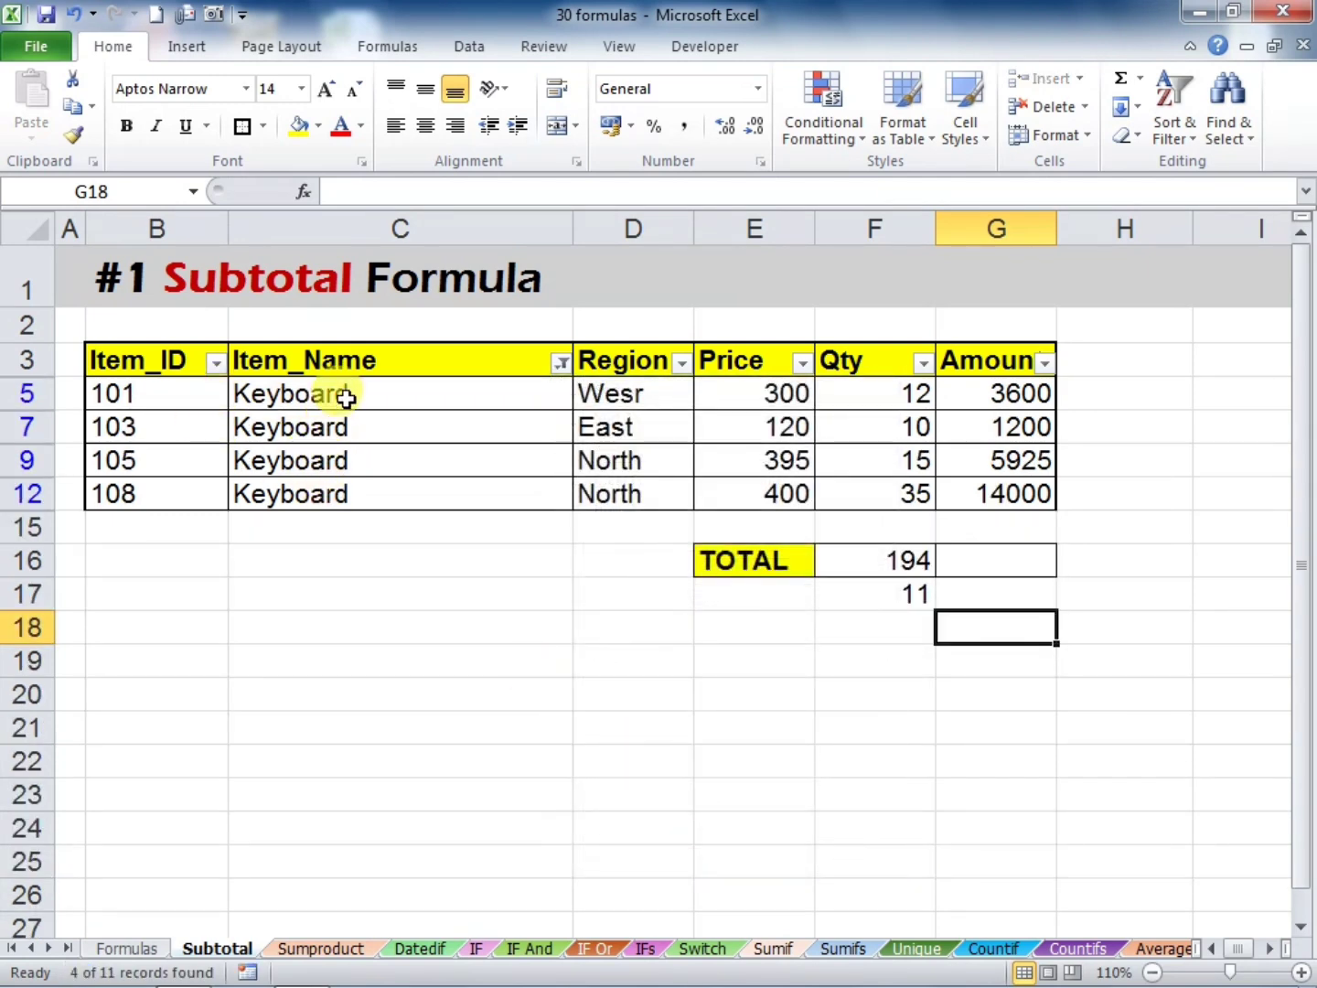
drag(873, 391, 875, 487)
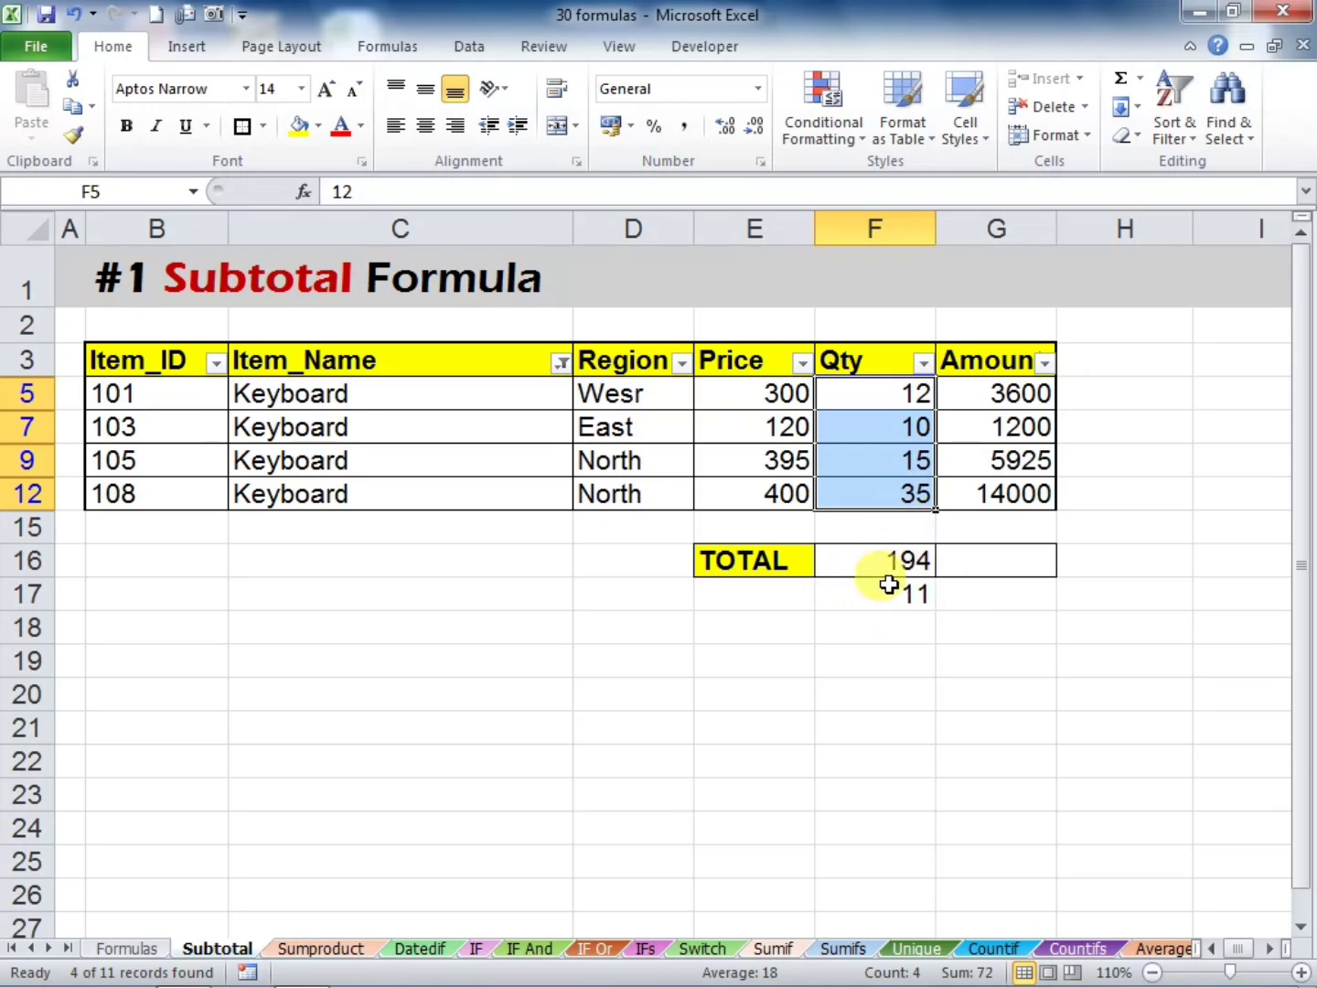
Reset the Item_Name filter to show all items
click(562, 363)
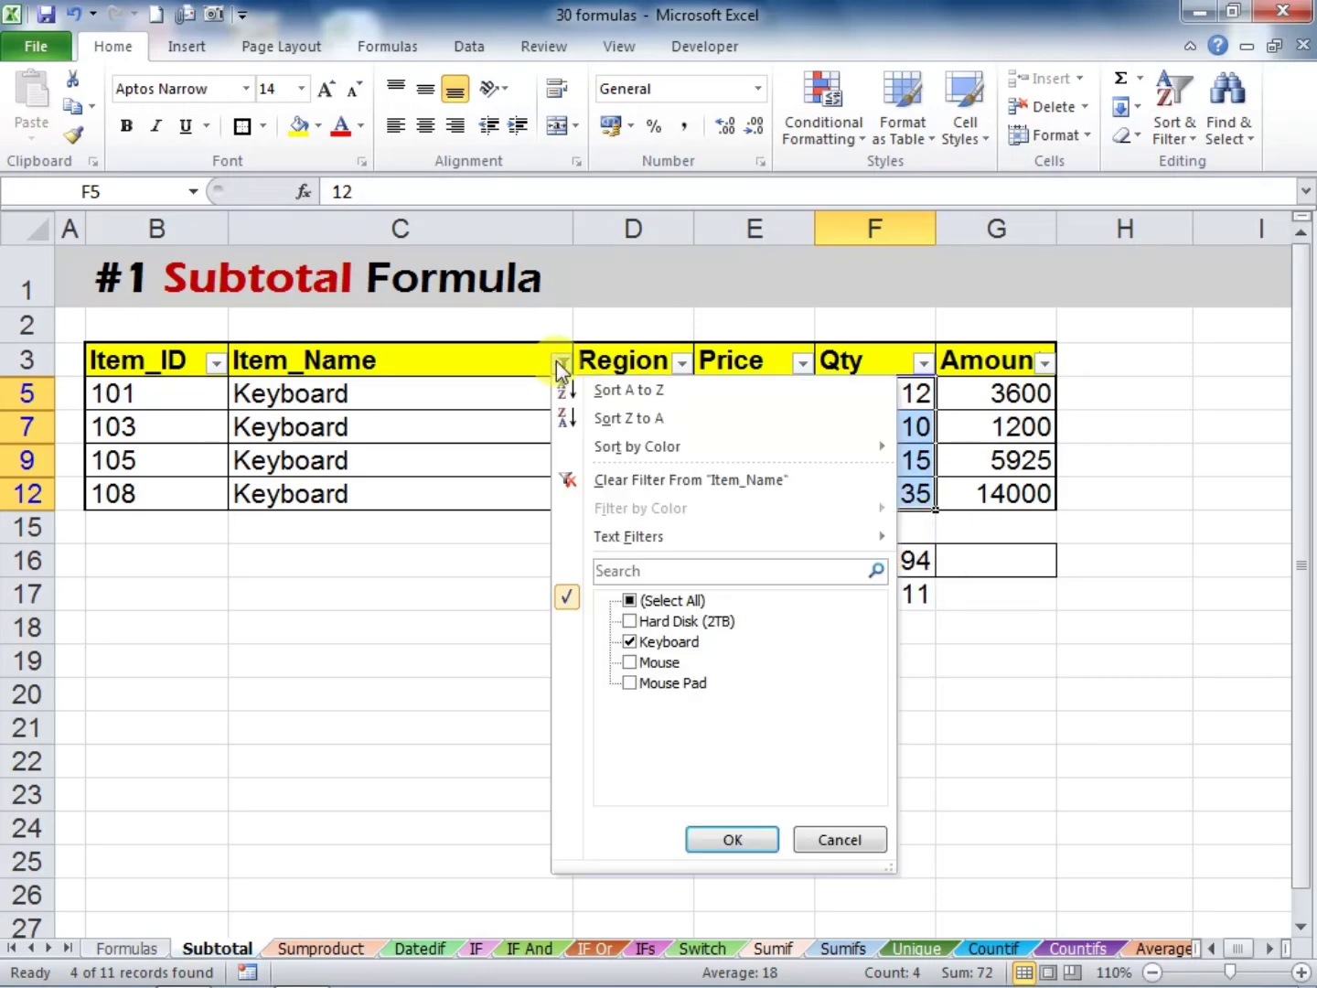
click(629, 600)
click(717, 840)
click(720, 844)
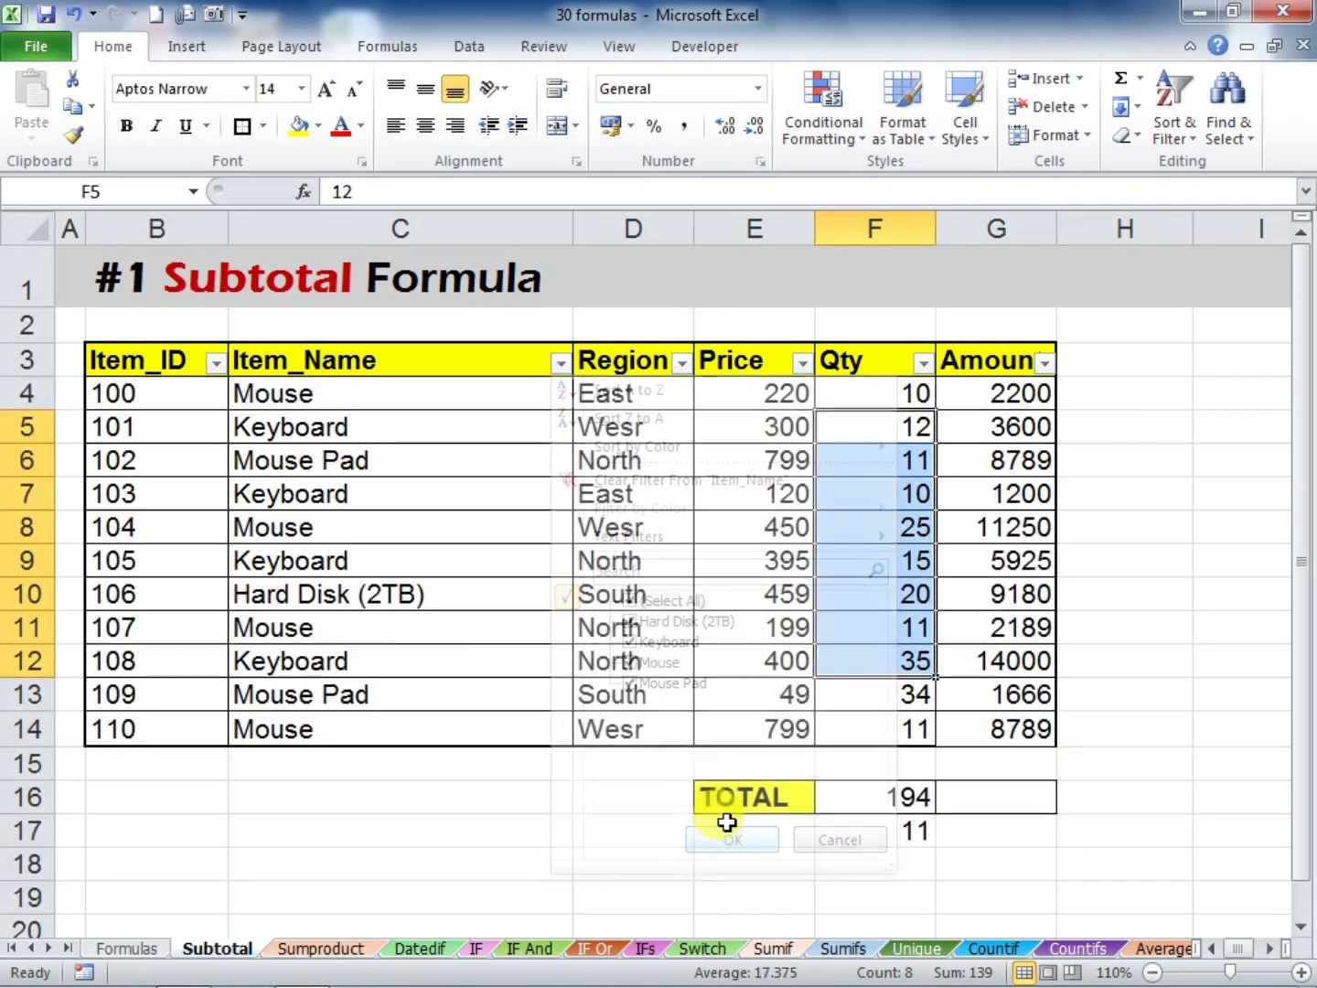
Replace the formula in F16 with the start of a SUBTOTAL formula using function 9 - SUM
click(857, 800)
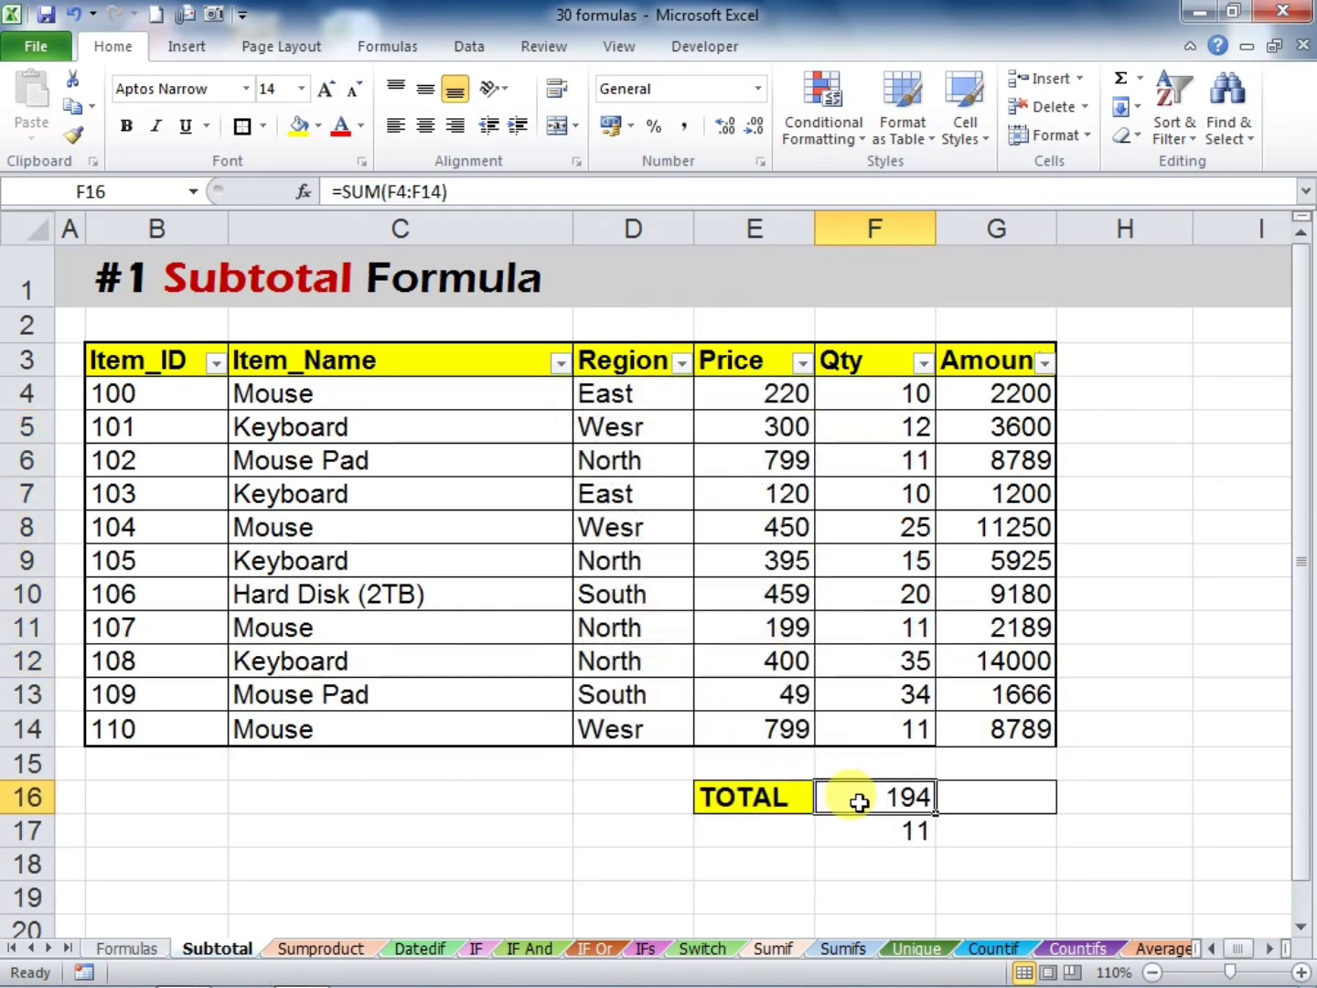
text(=)
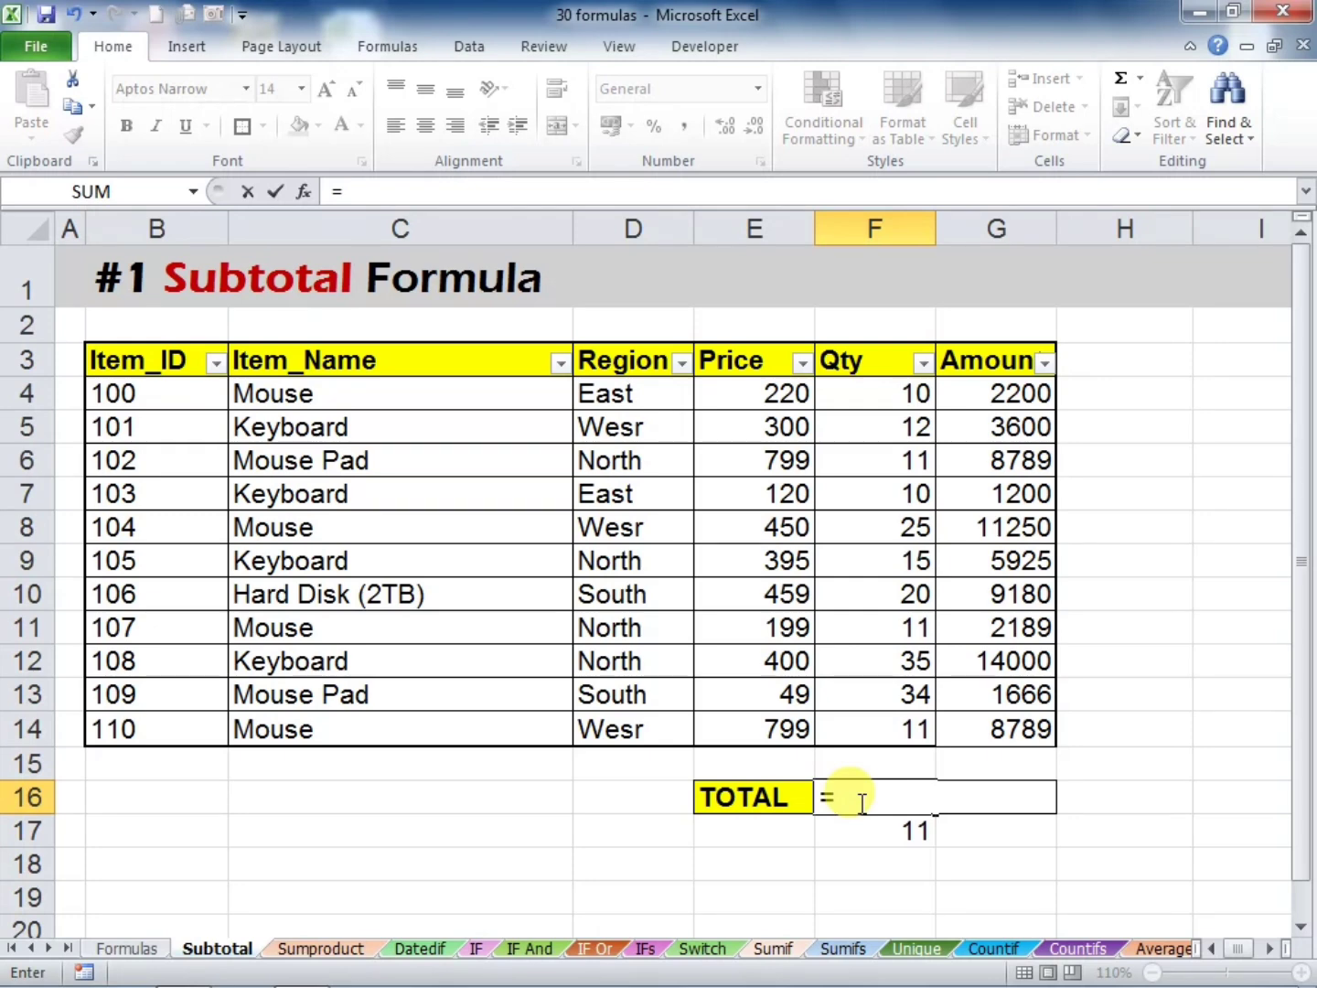
text(subto)
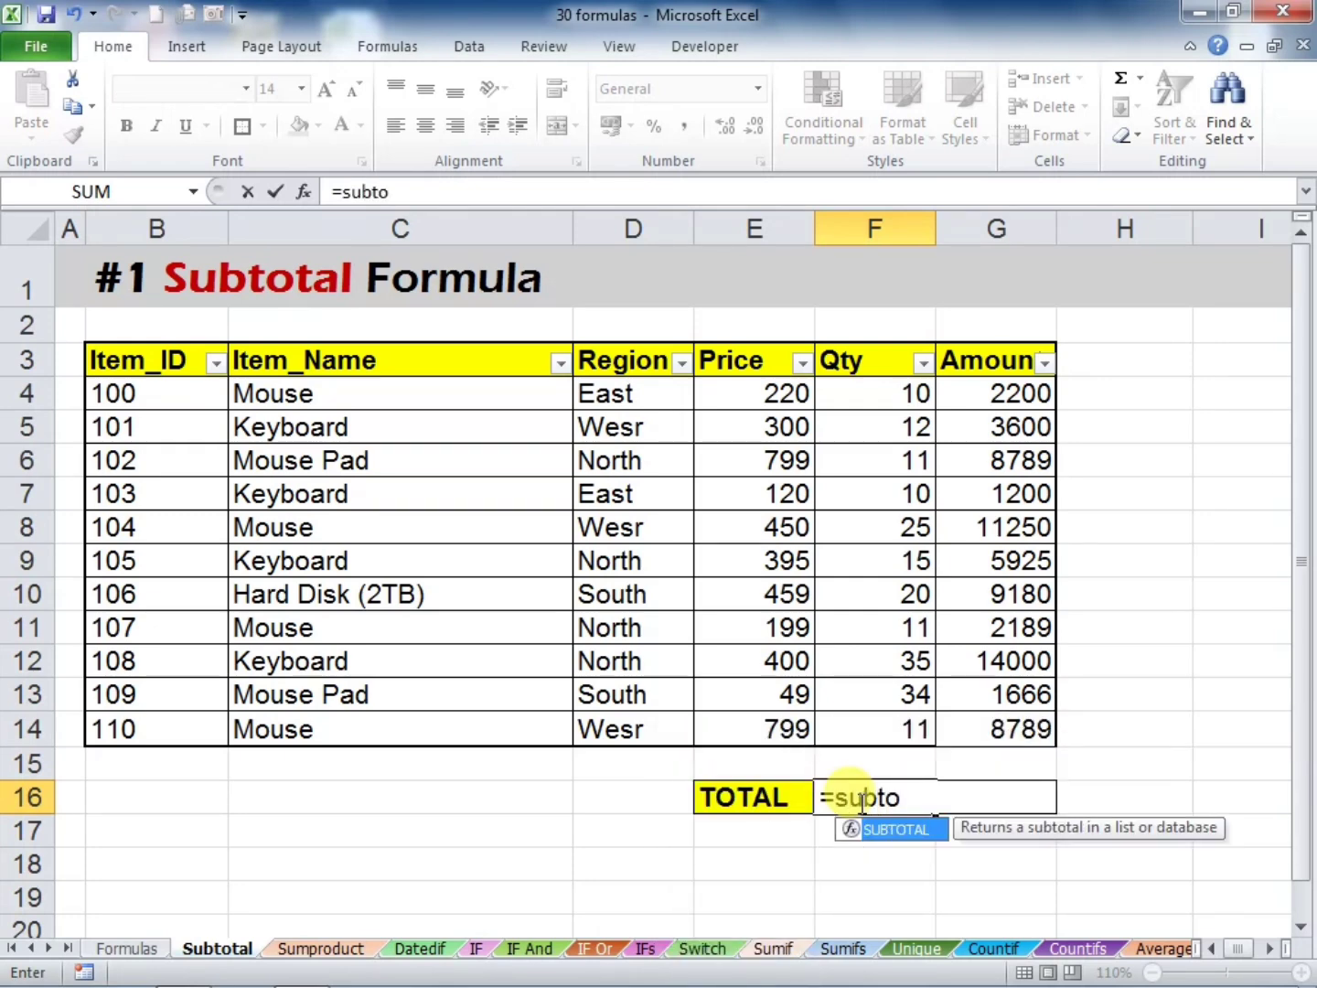
key(Tab)
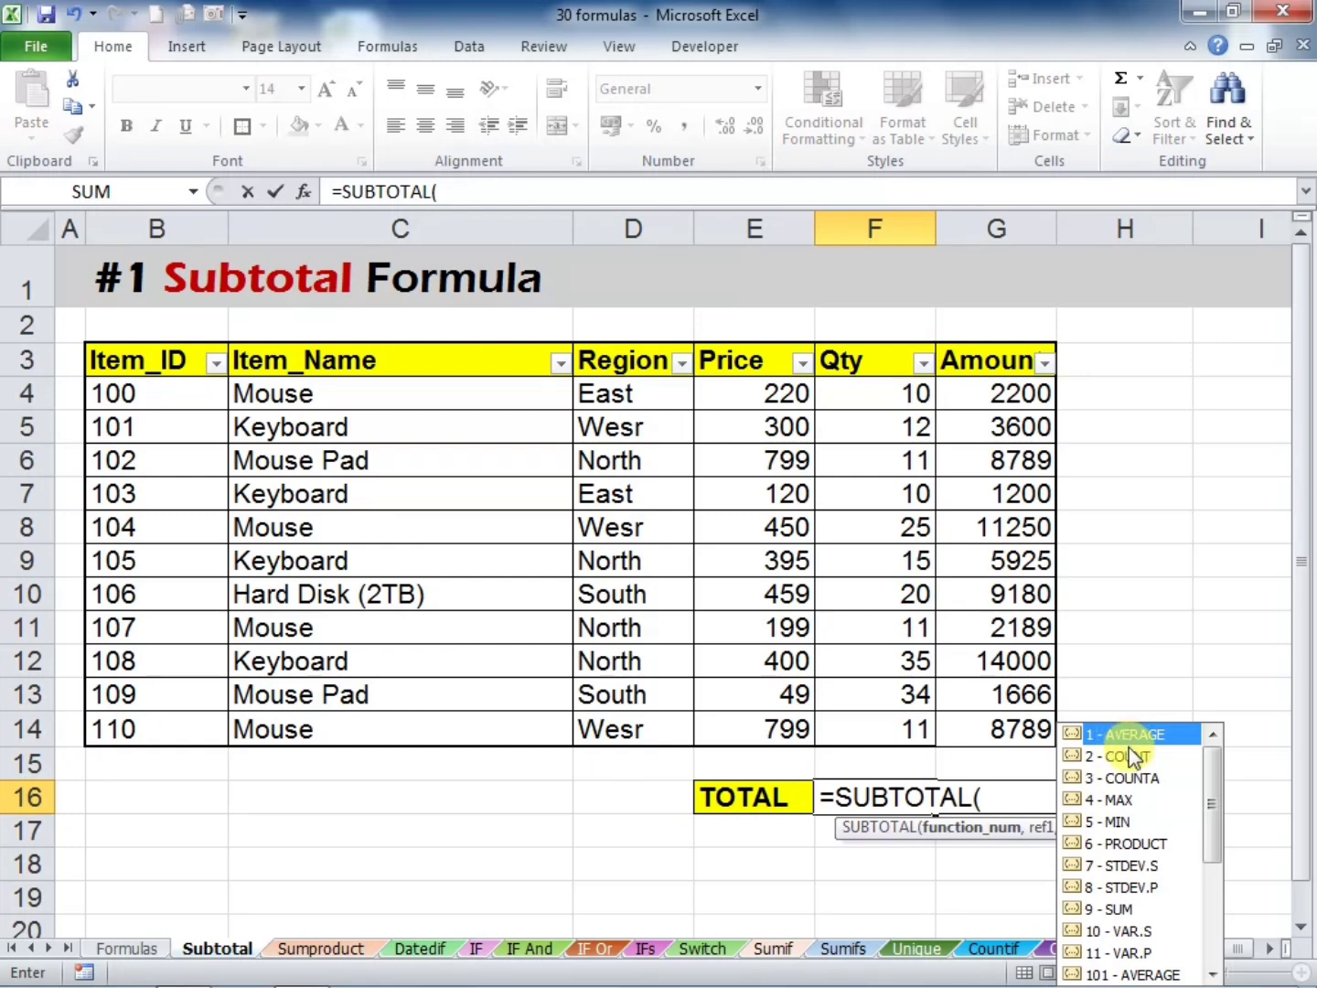
mouse_move(1208, 794)
mouse_down()
mouse_move(1214, 928)
mouse_move(1198, 834)
mouse_move(1206, 737)
mouse_move(1222, 896)
mouse_move(1206, 773)
mouse_up()
drag(1211, 746, 1212, 943)
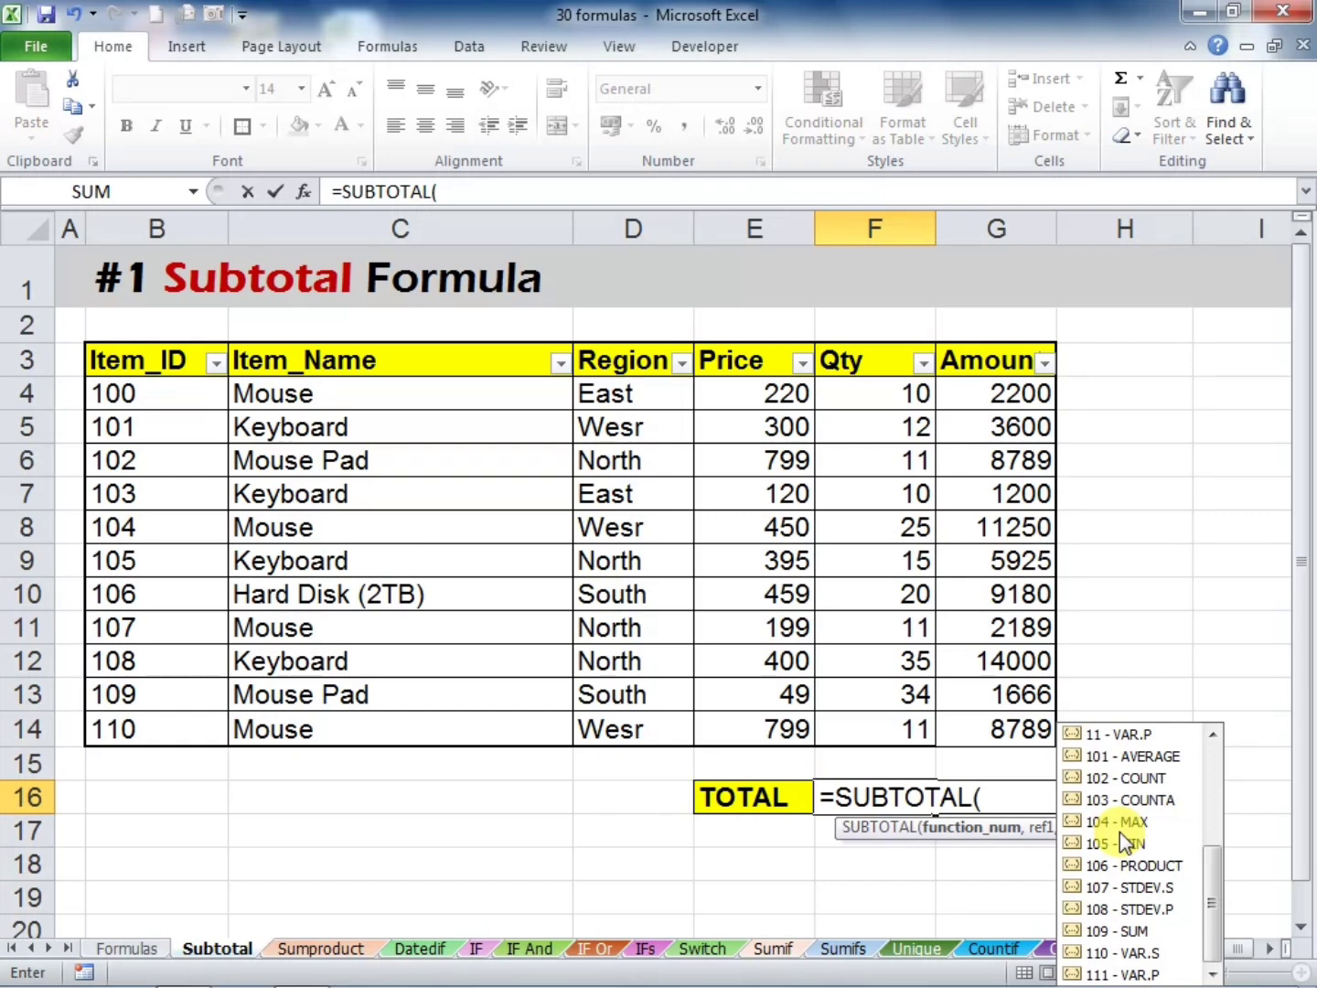
drag(1217, 897, 1217, 803)
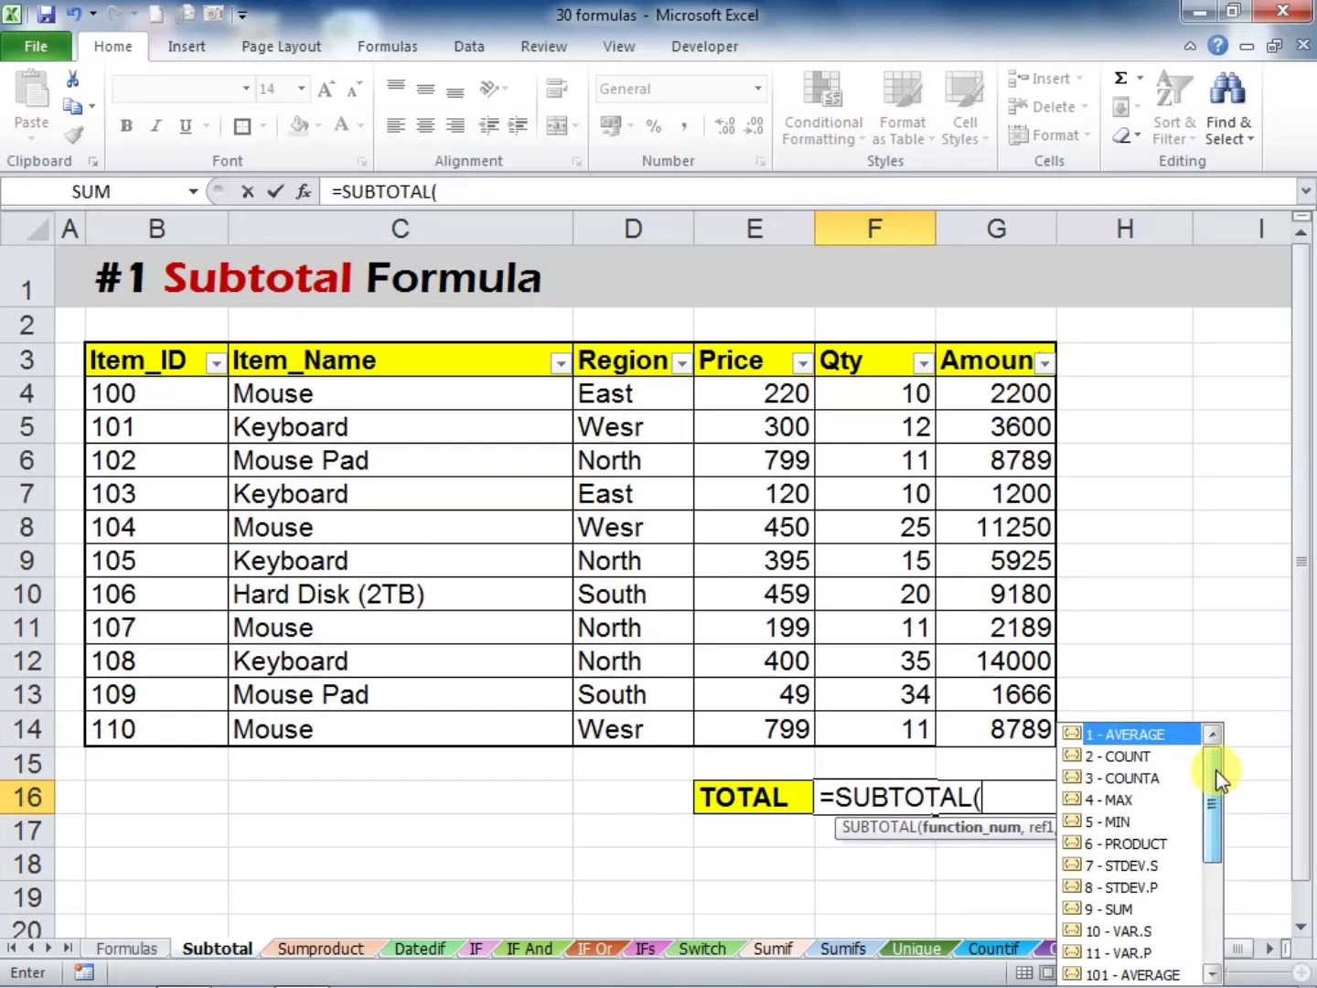
click(1114, 910)
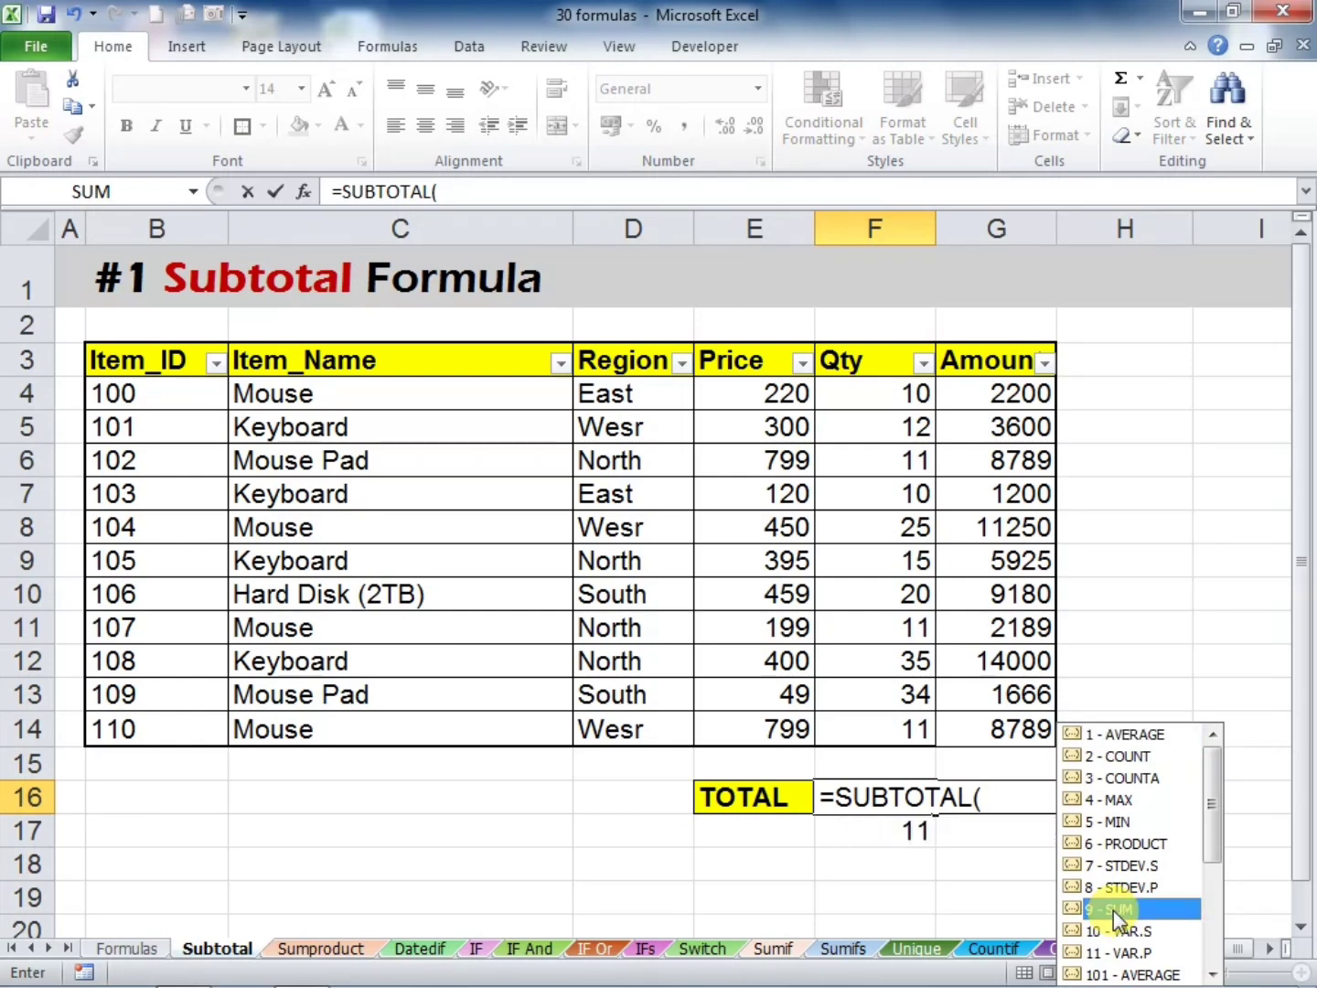
double_click(1113, 910)
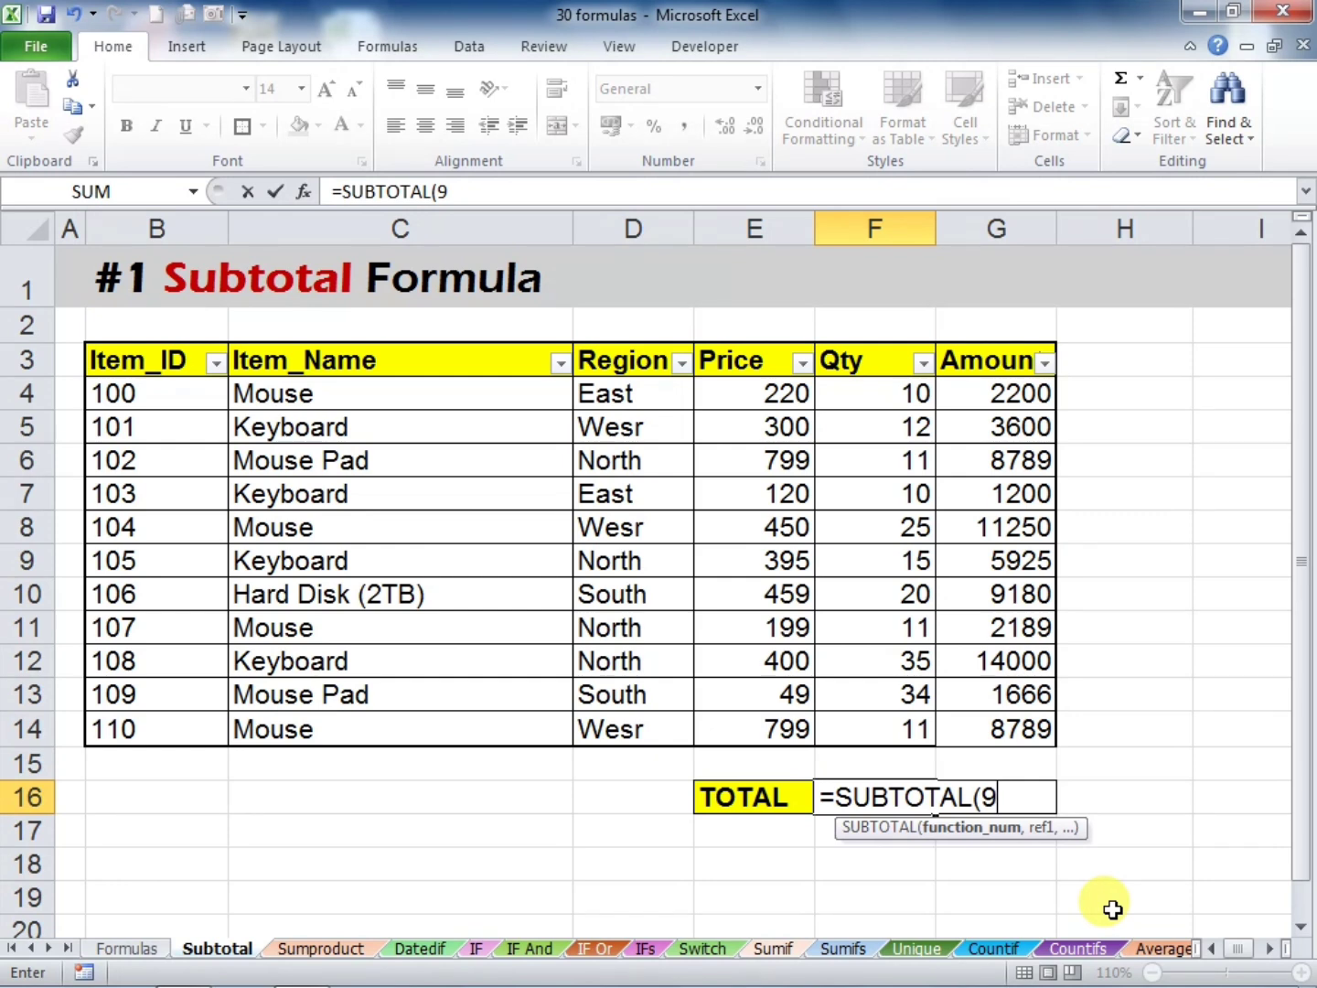
Complete the SUBTOTAL formula in F16 with the range F4:F14, giving =SUBTOTAL(9,F4:F14), and check it
text(,)
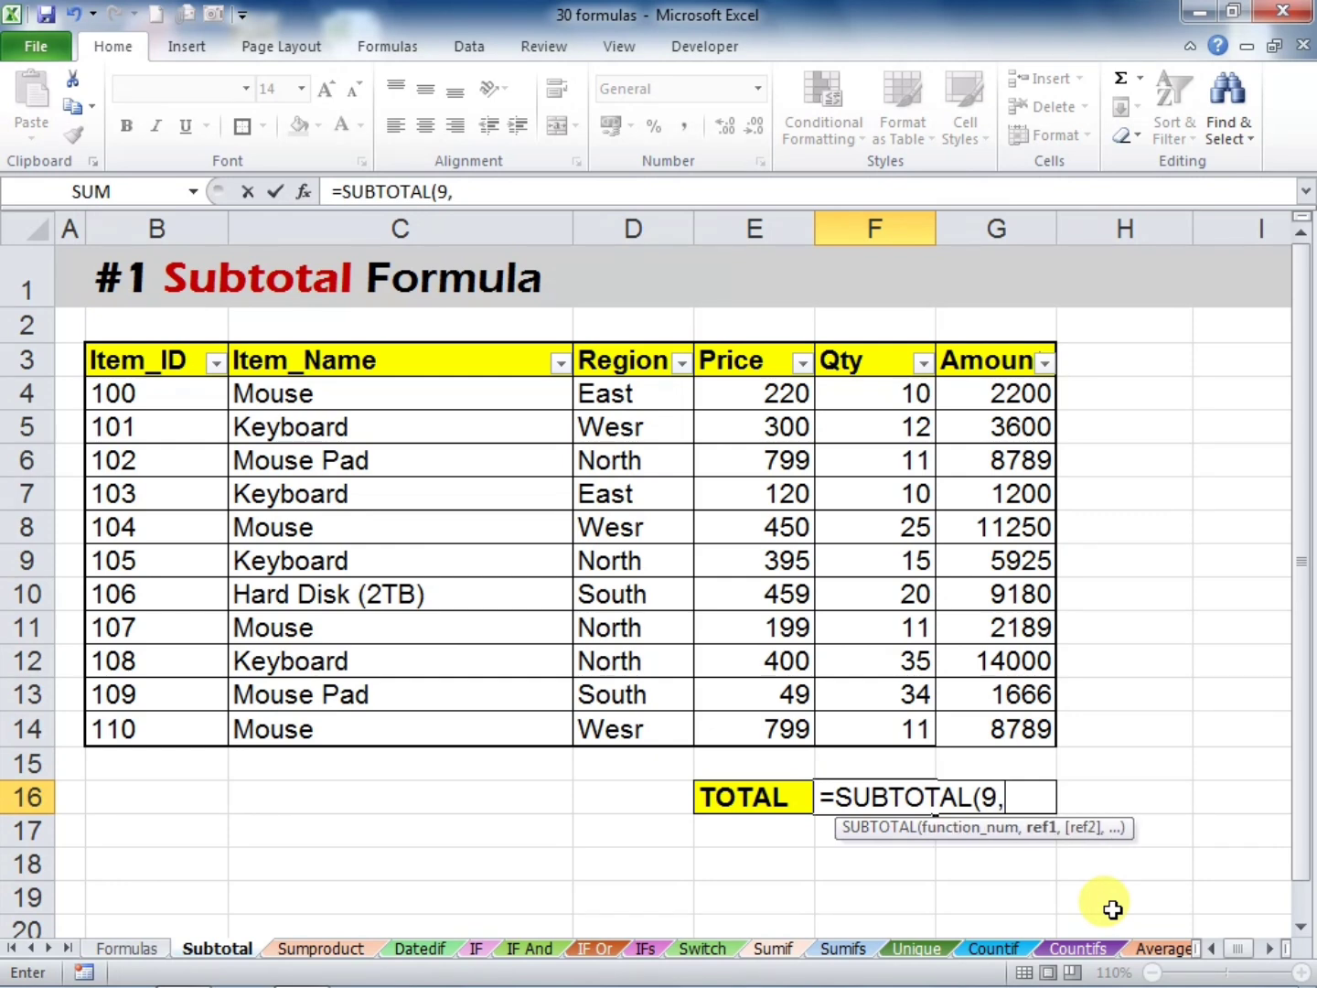
drag(865, 390, 905, 734)
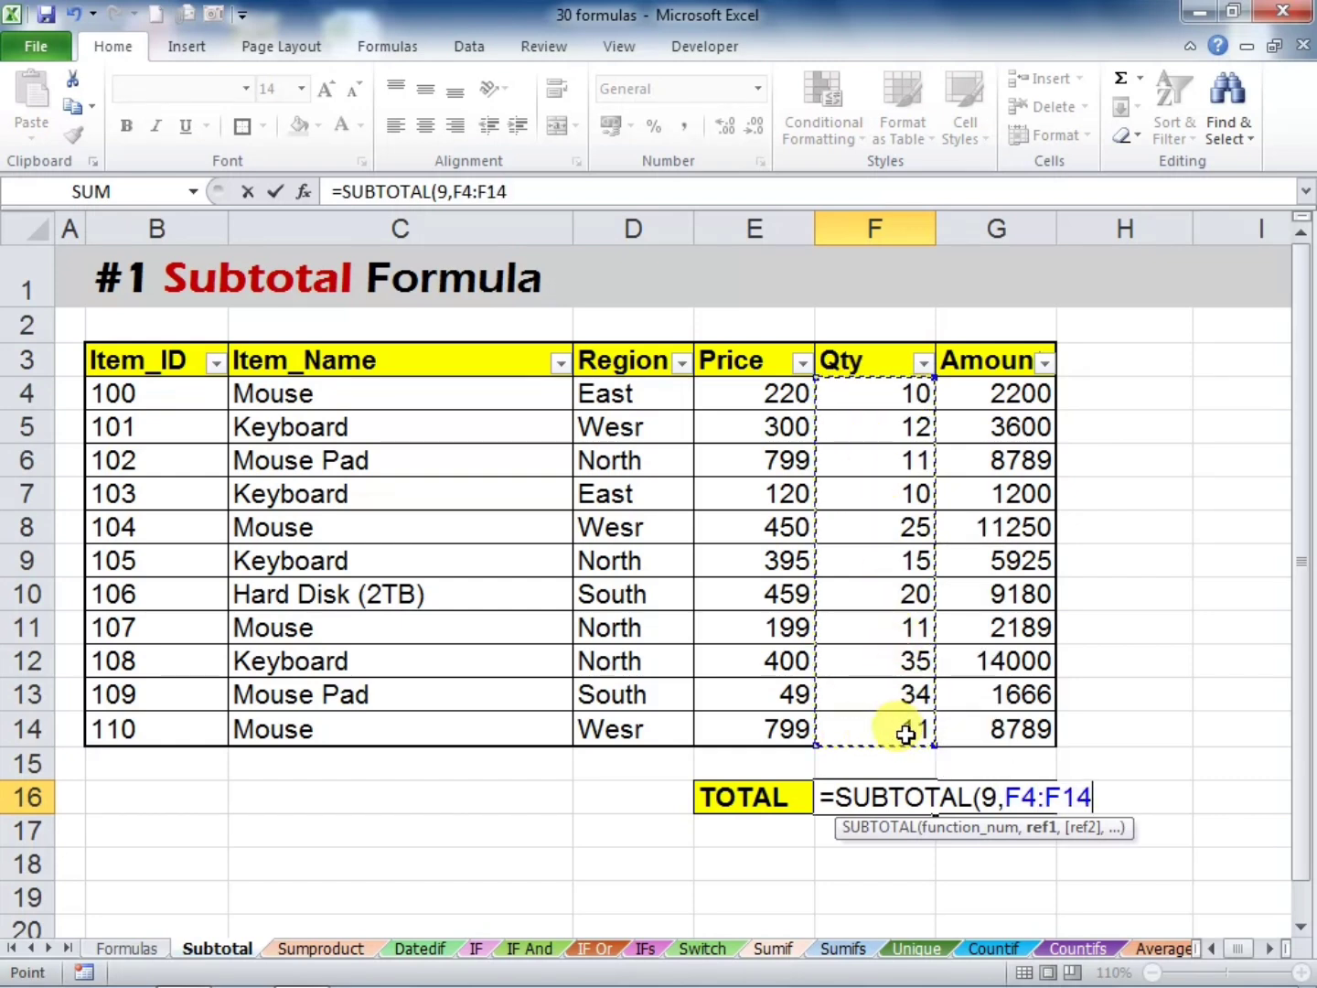
text())
key(Return)
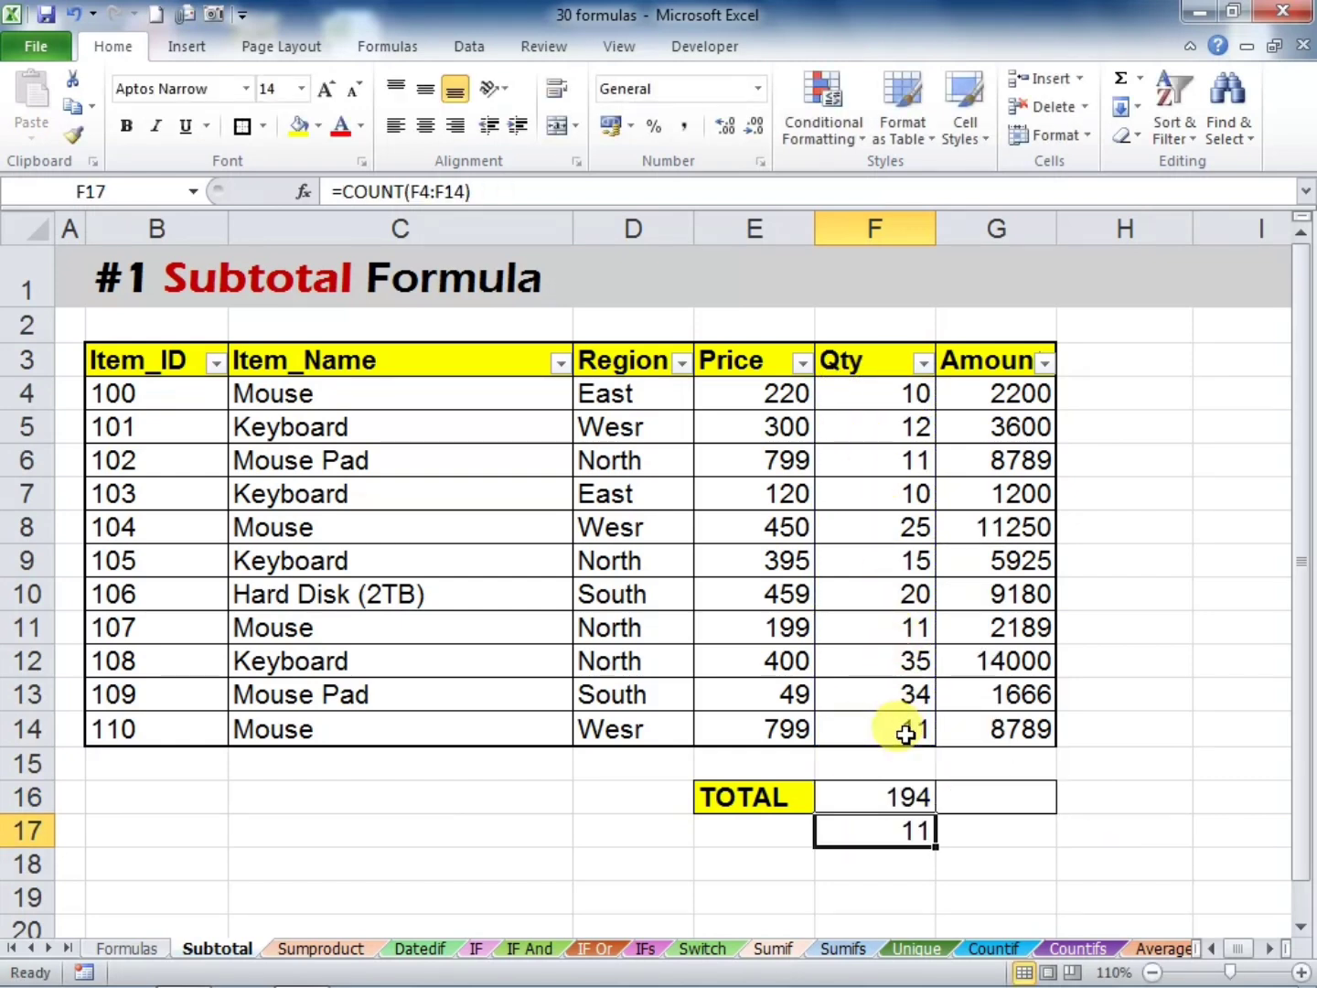
click(877, 796)
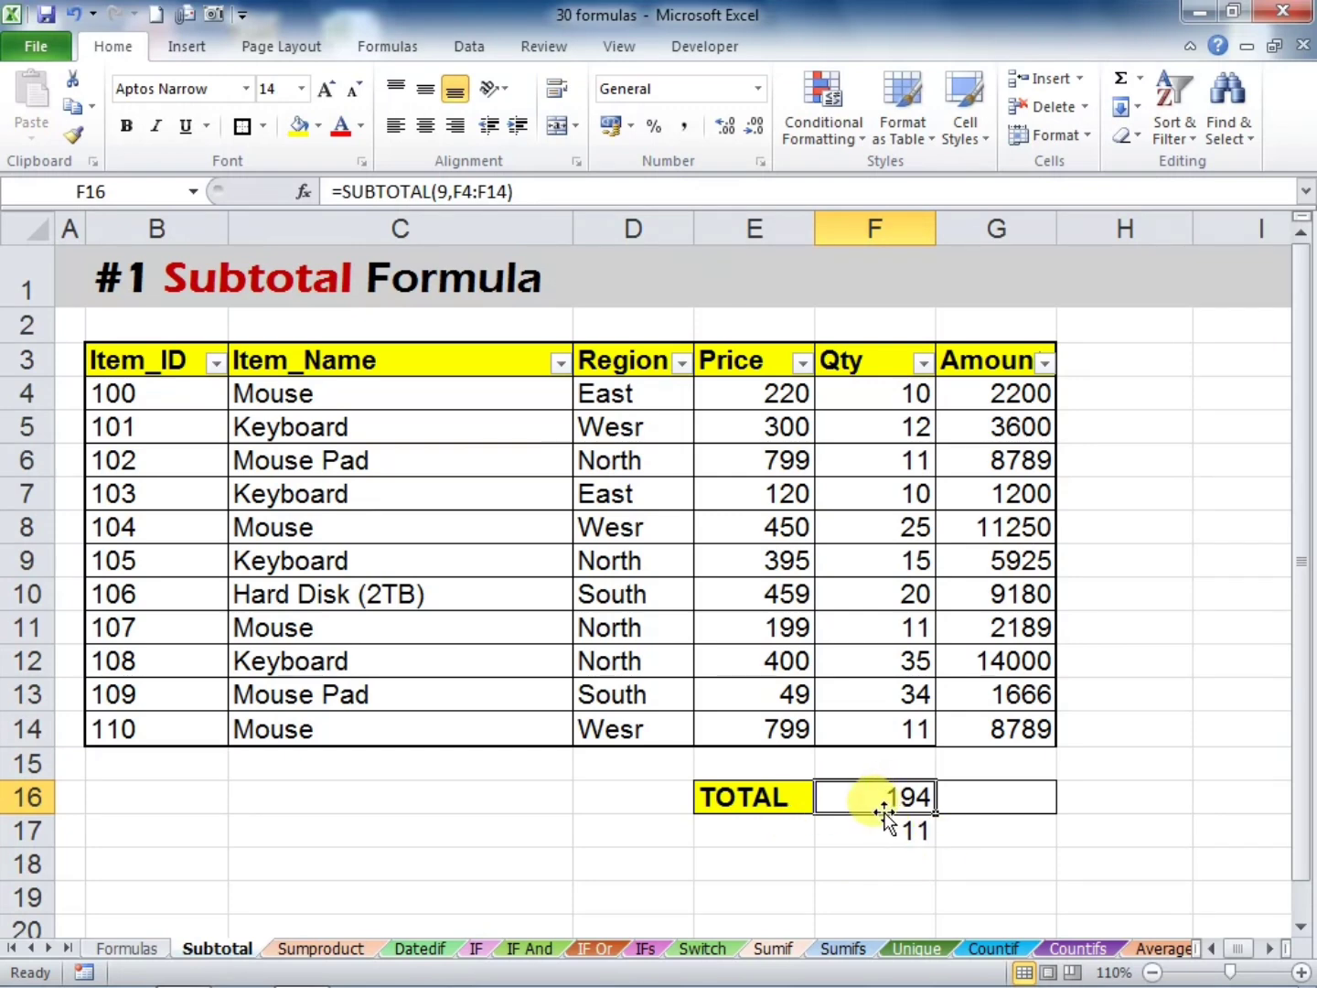
Replace the formula in F17 with =SUBTOTAL(2,F4:F14) to count the Qty values
click(877, 827)
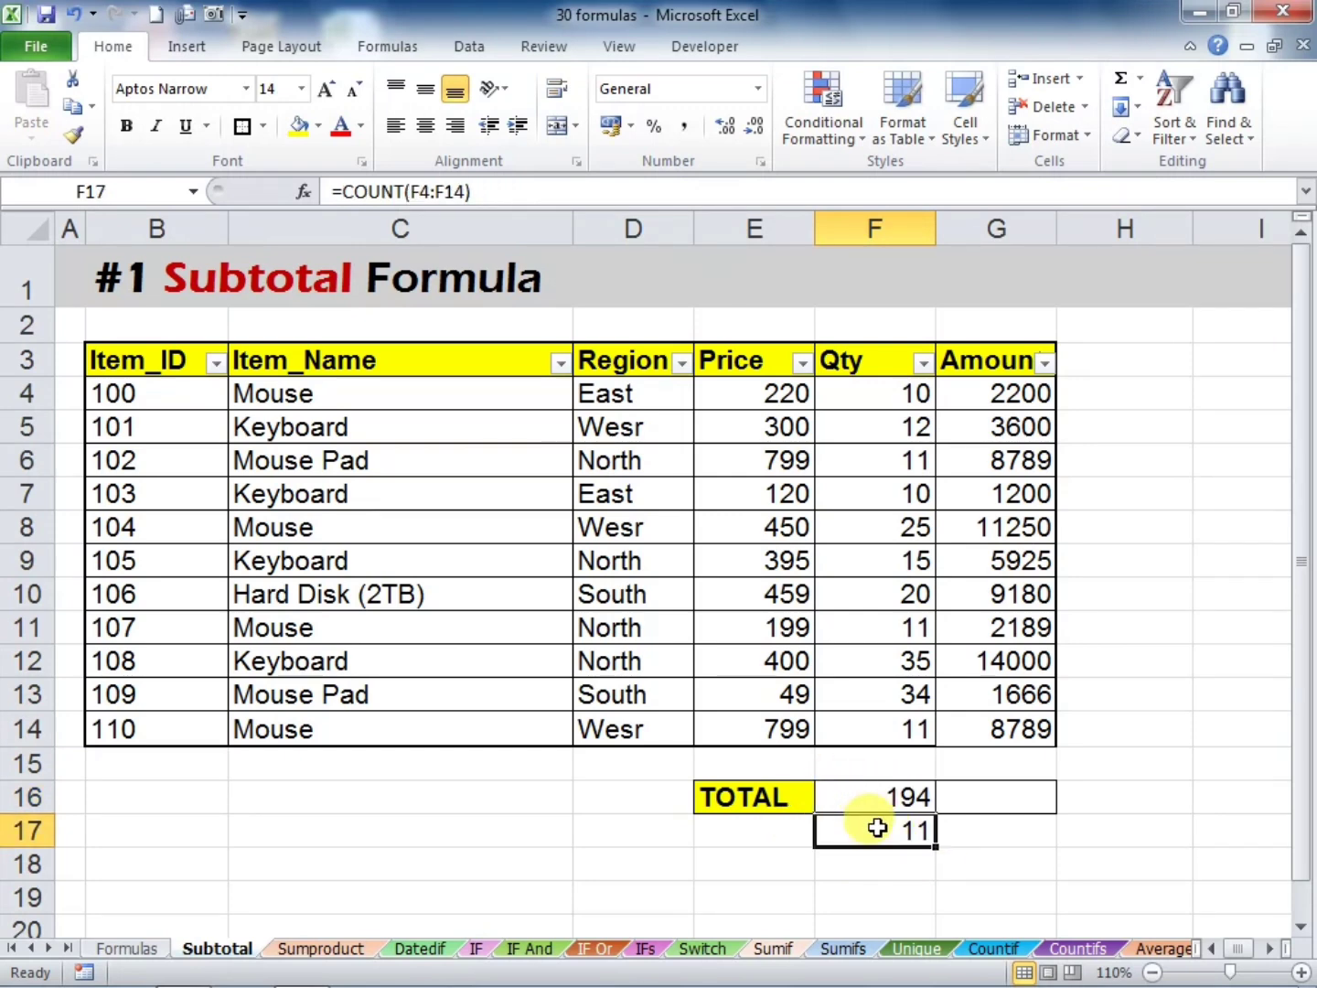
text(=)
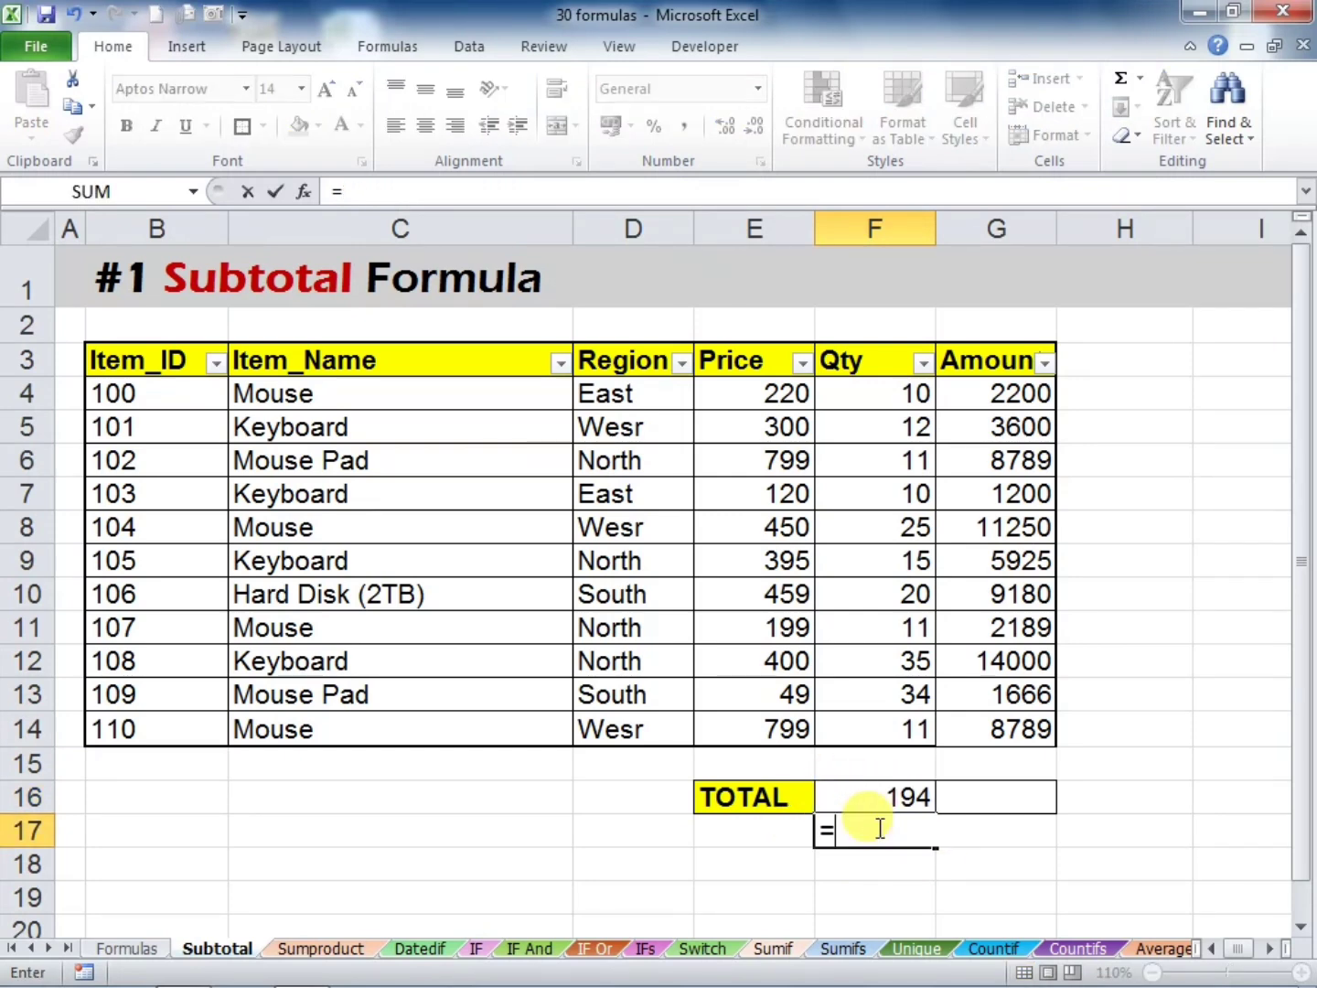
text(subt)
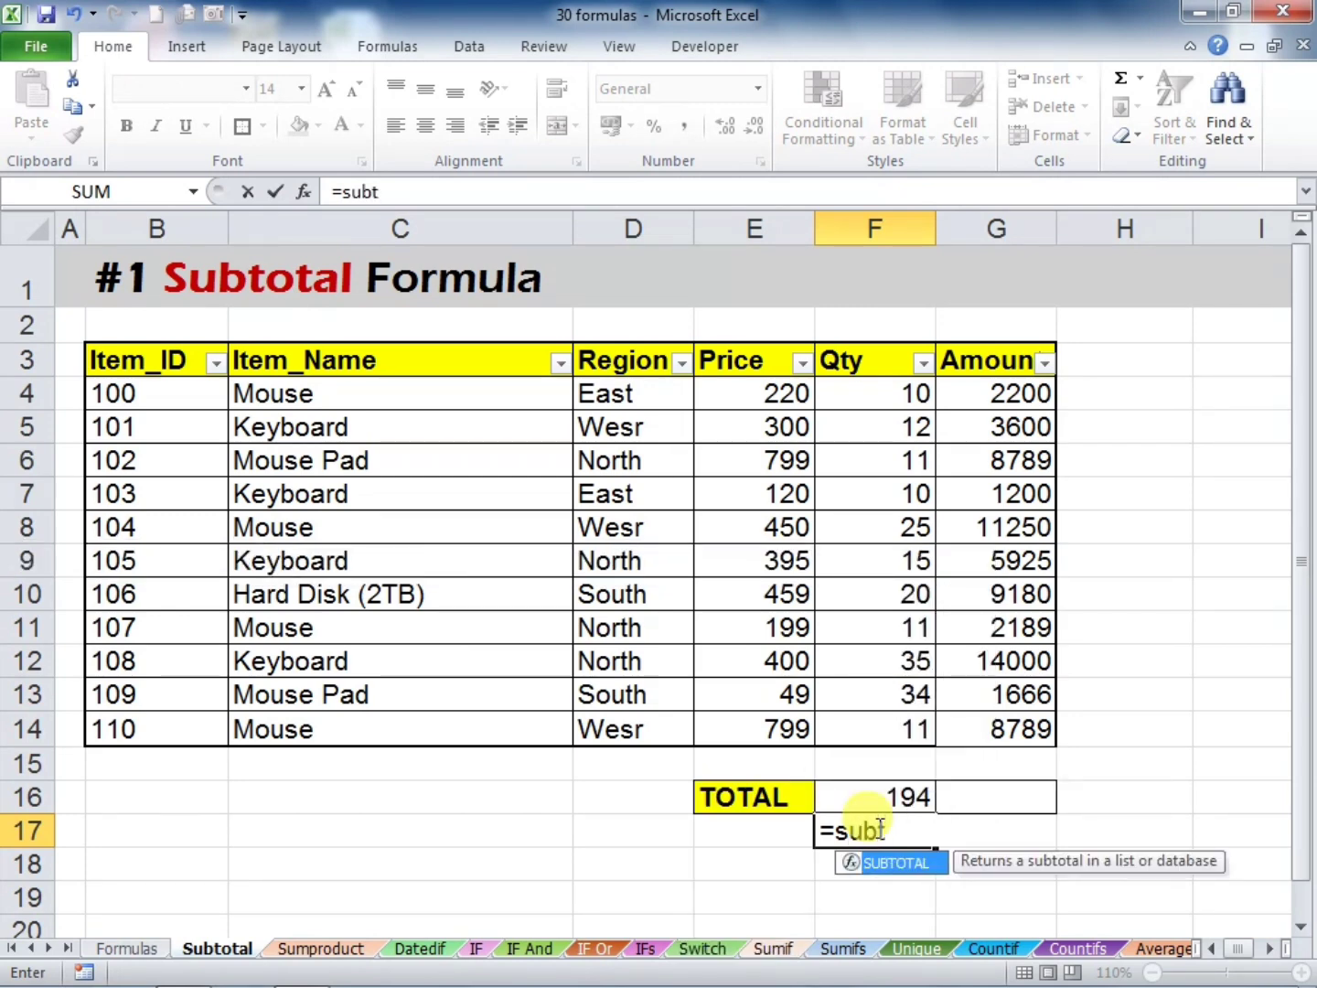
key(Tab)
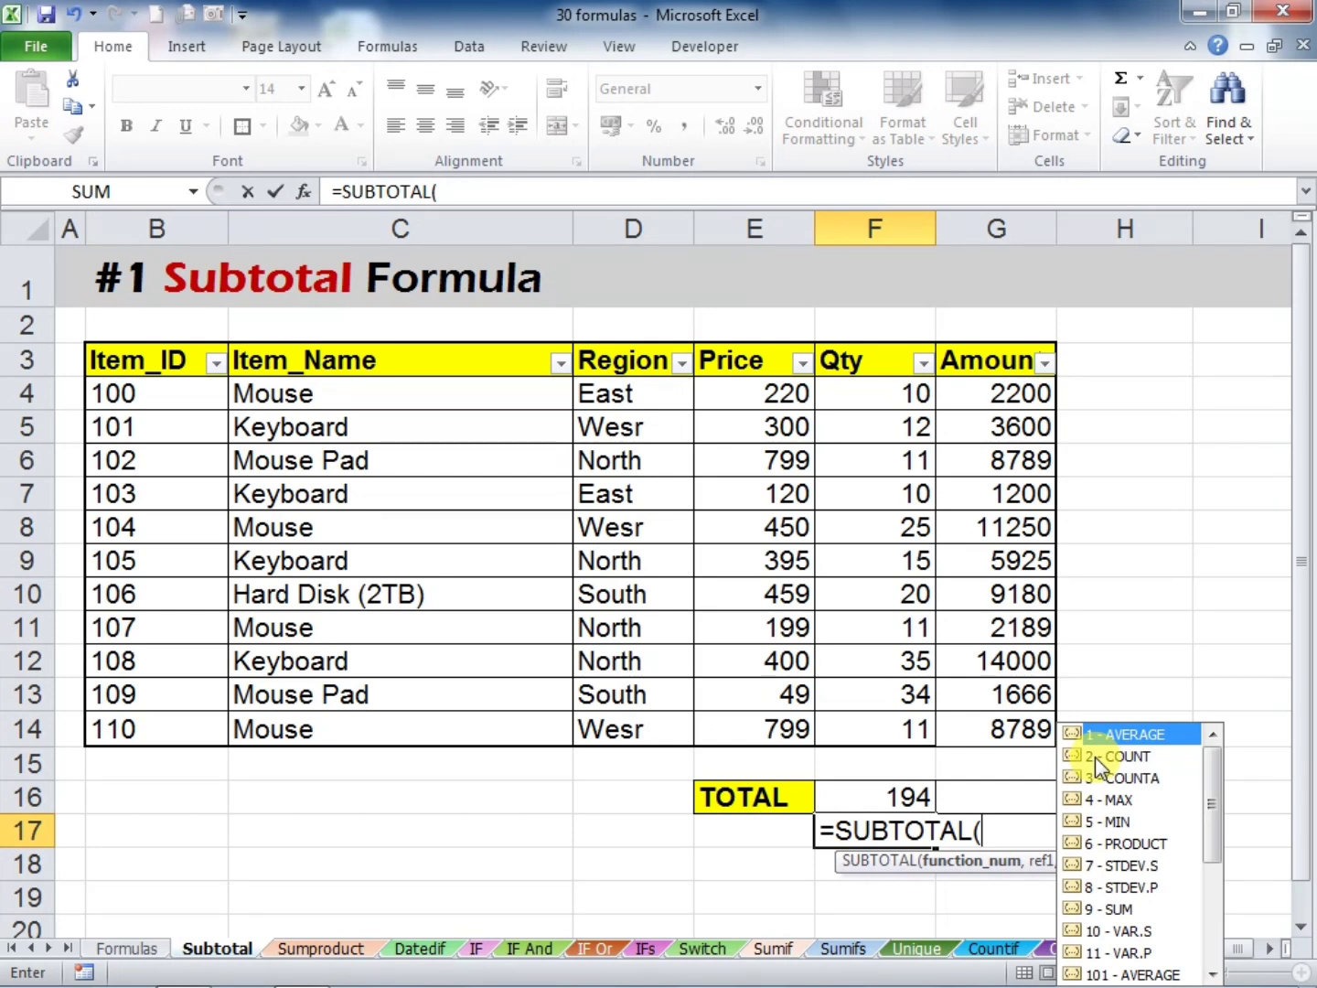
text(2,)
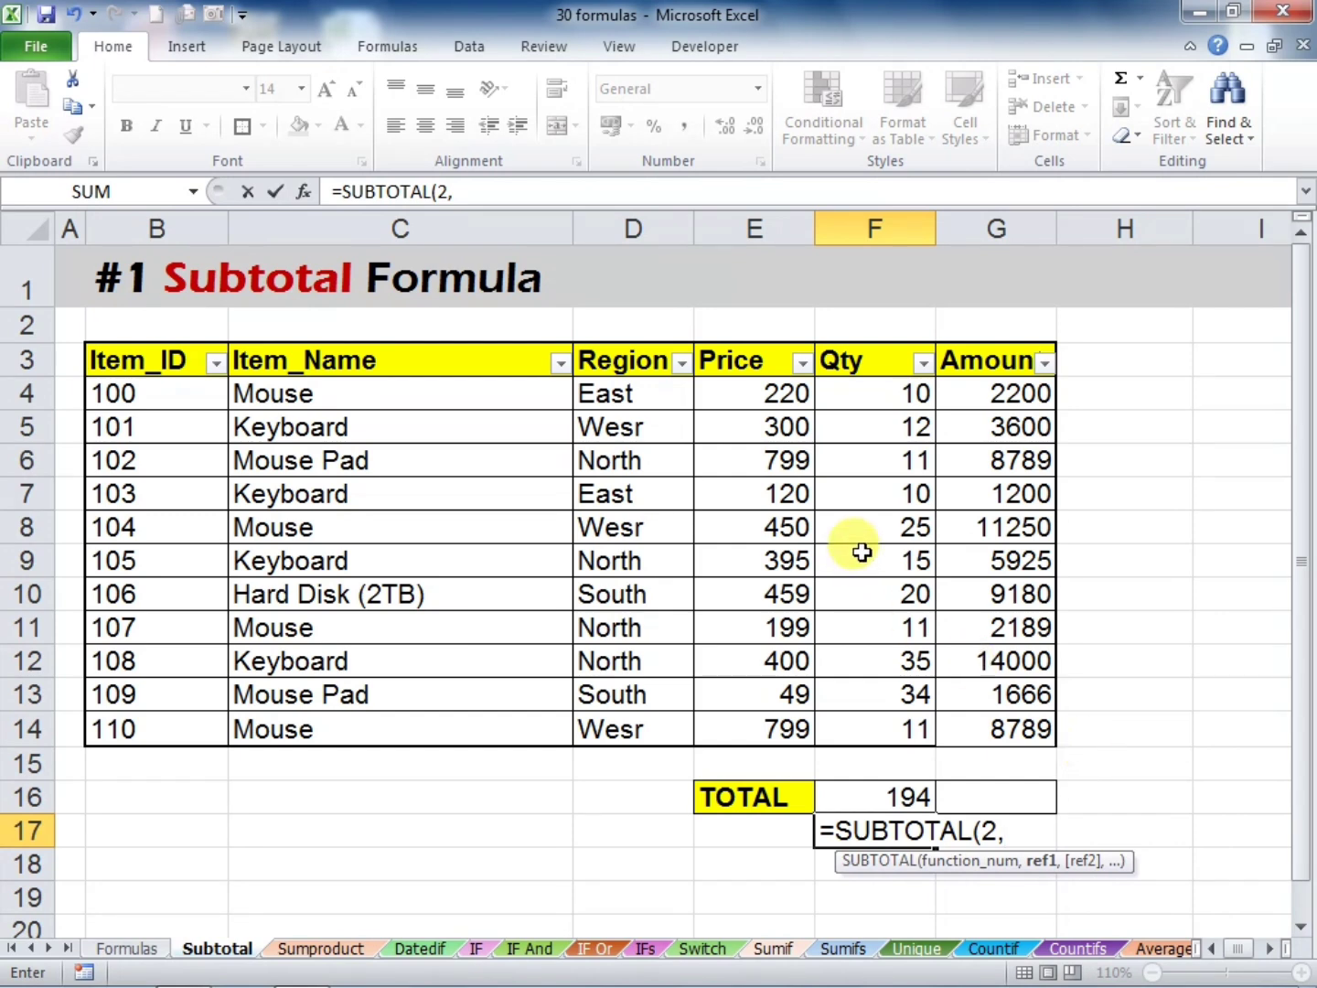
drag(848, 389, 887, 727)
text())
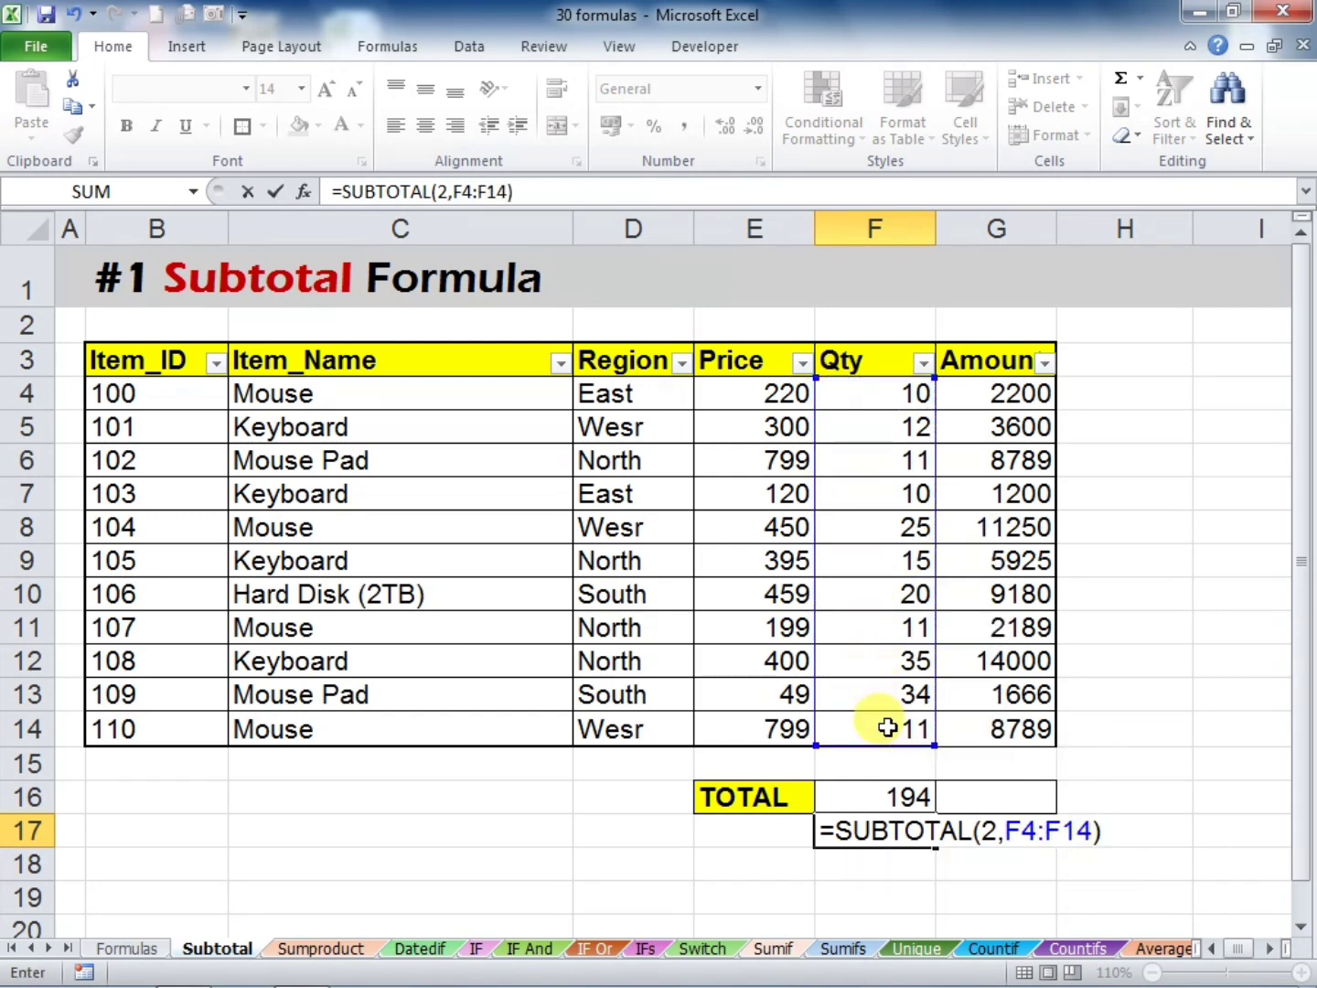
key(Return)
click(1003, 856)
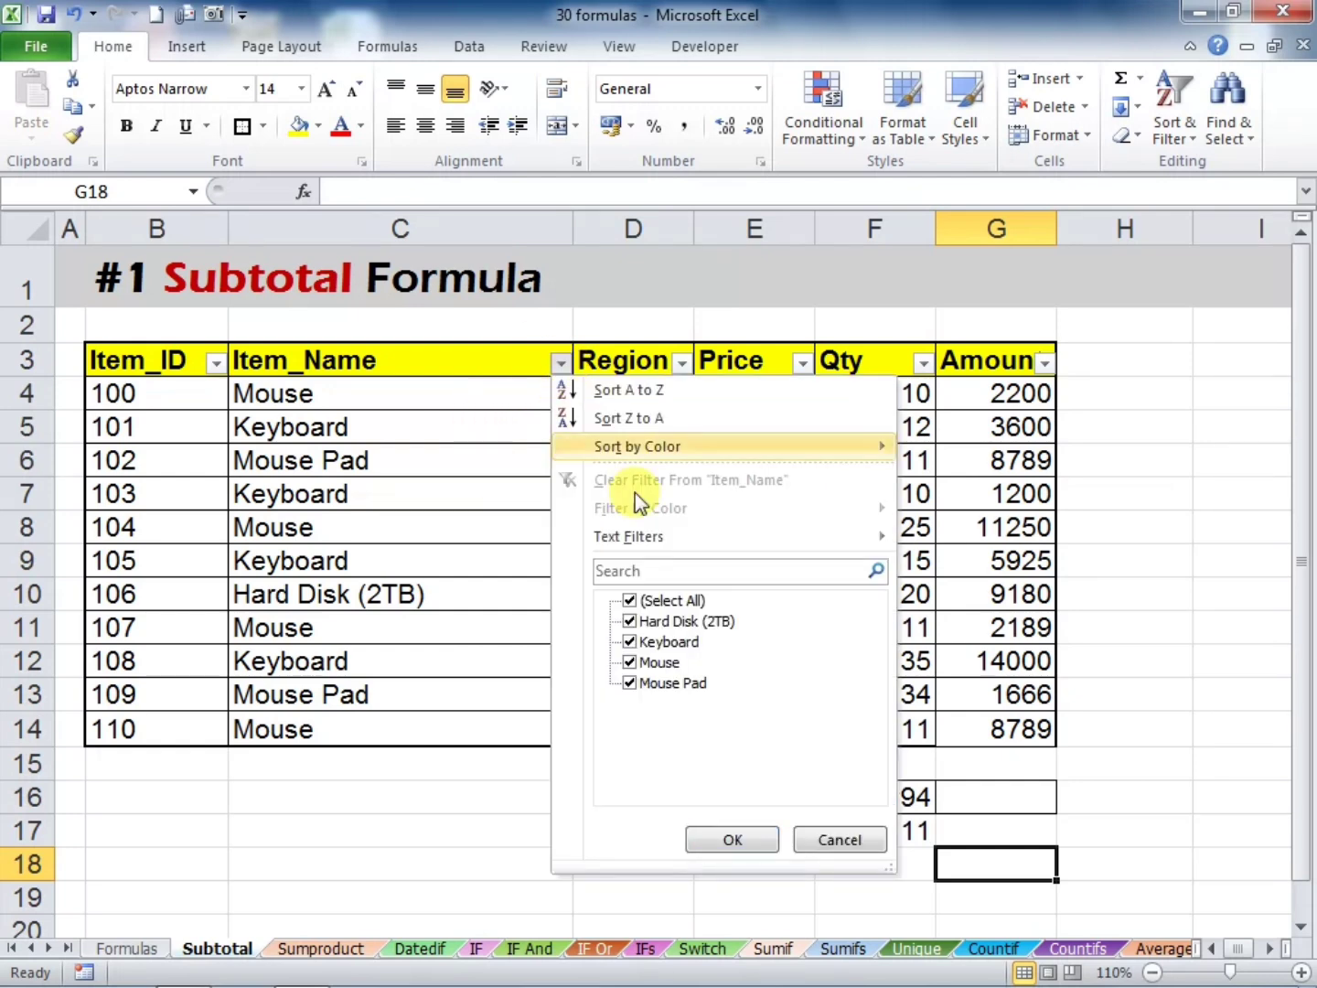
Filter Item_Name to show only Mouse and compare the visible Qty values' sum and count with the subtotals in F16 and F17
click(654, 605)
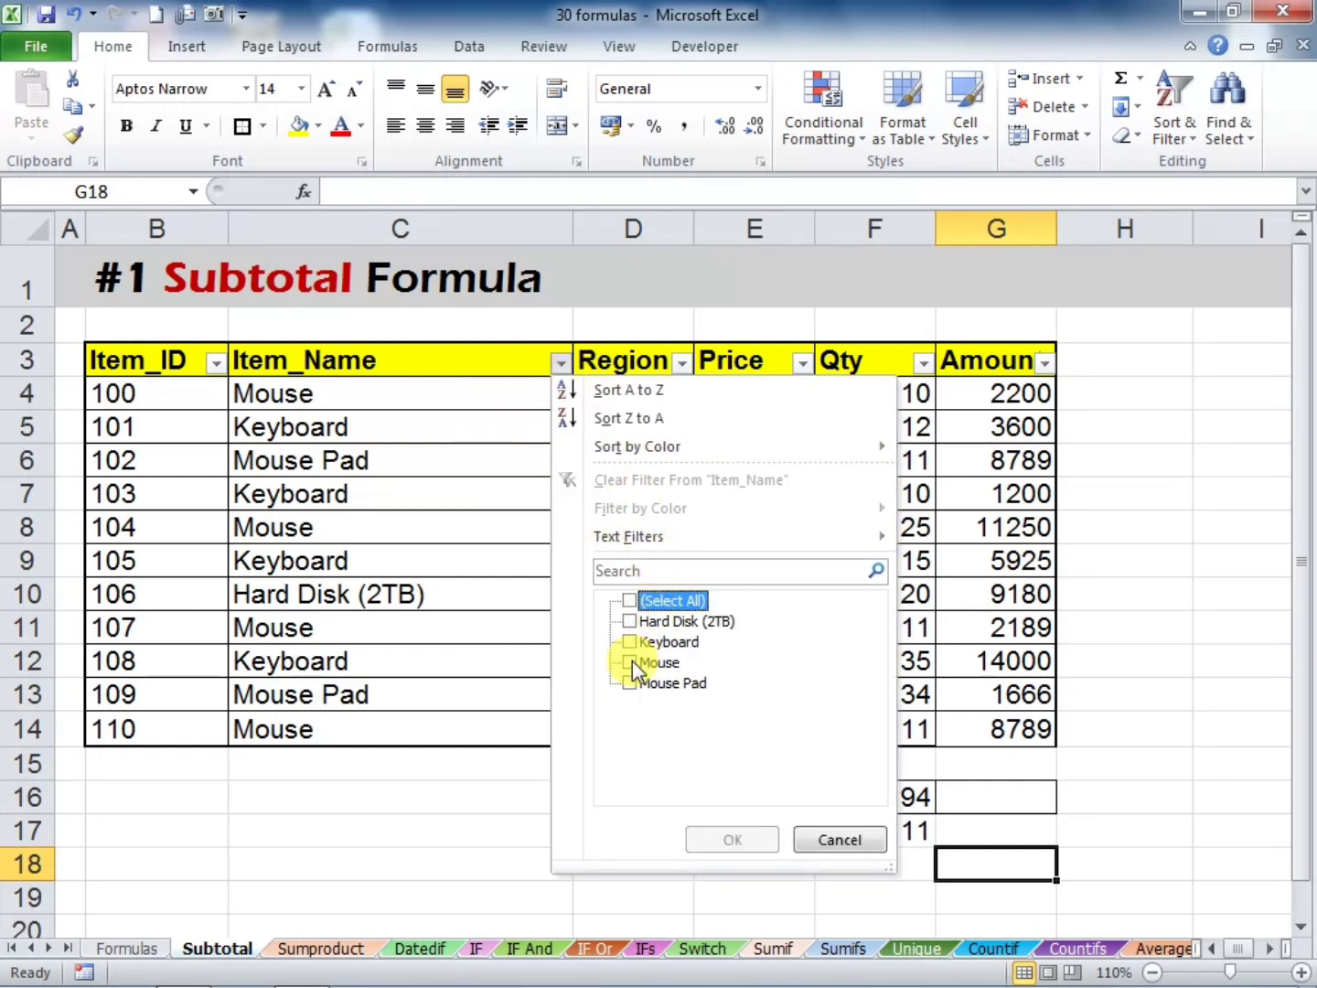
click(631, 662)
click(728, 842)
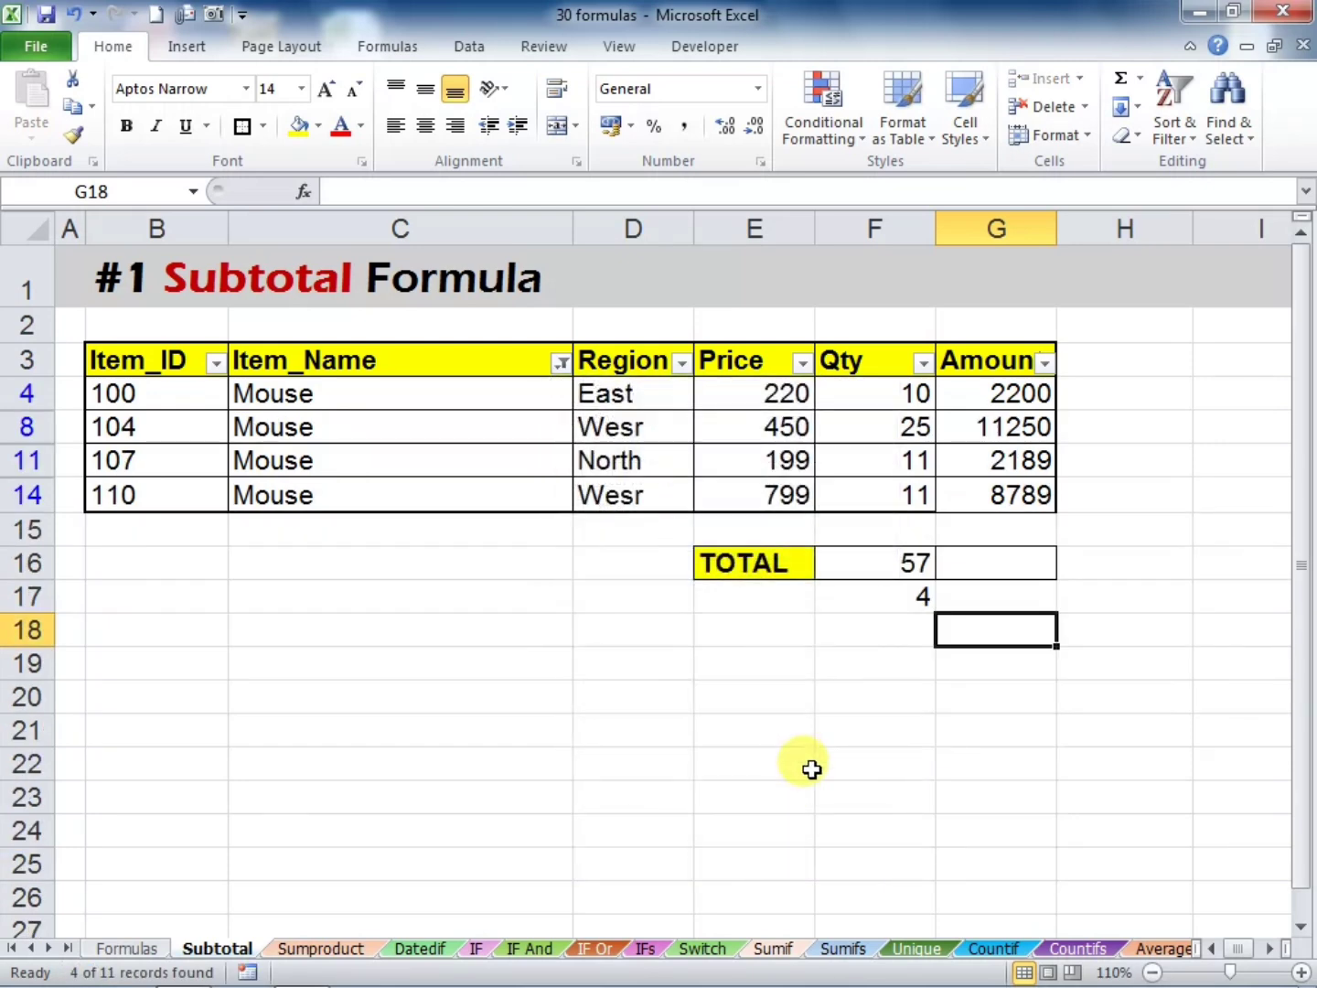
click(897, 668)
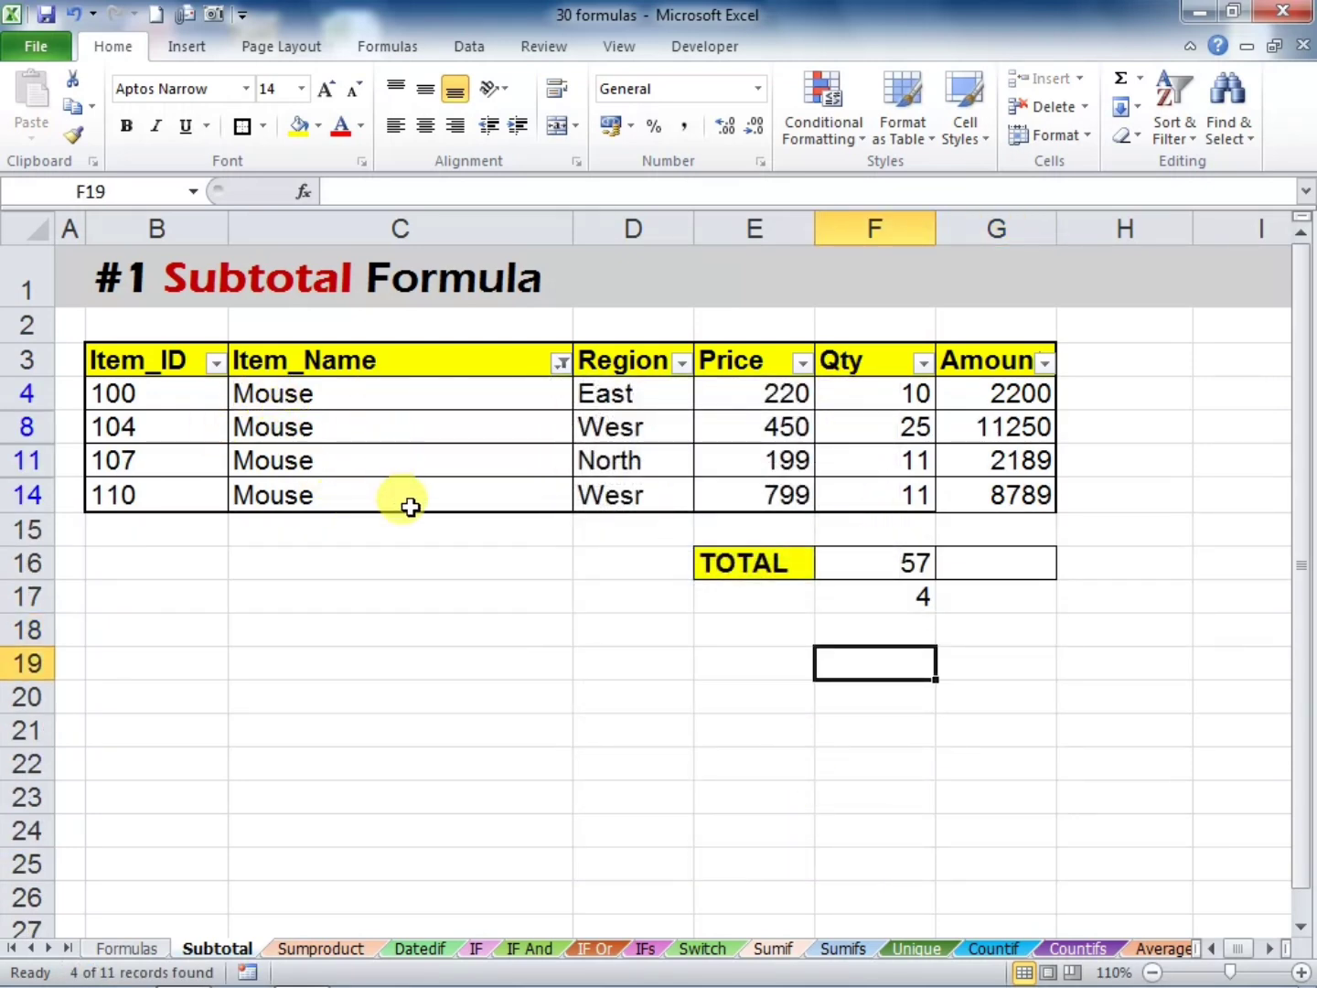
click(877, 597)
drag(876, 409, 876, 479)
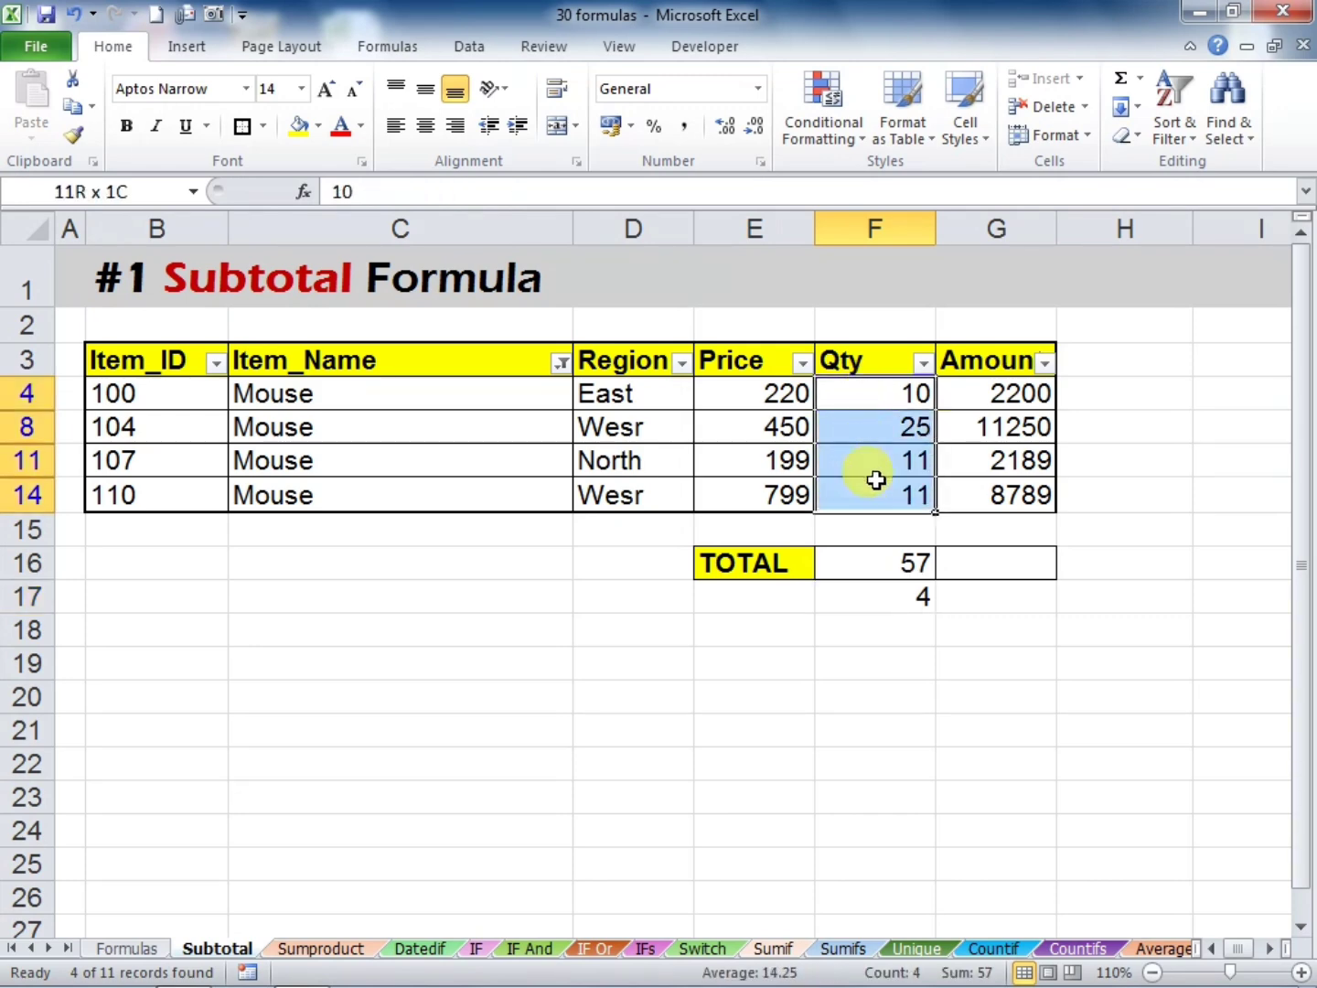
click(867, 564)
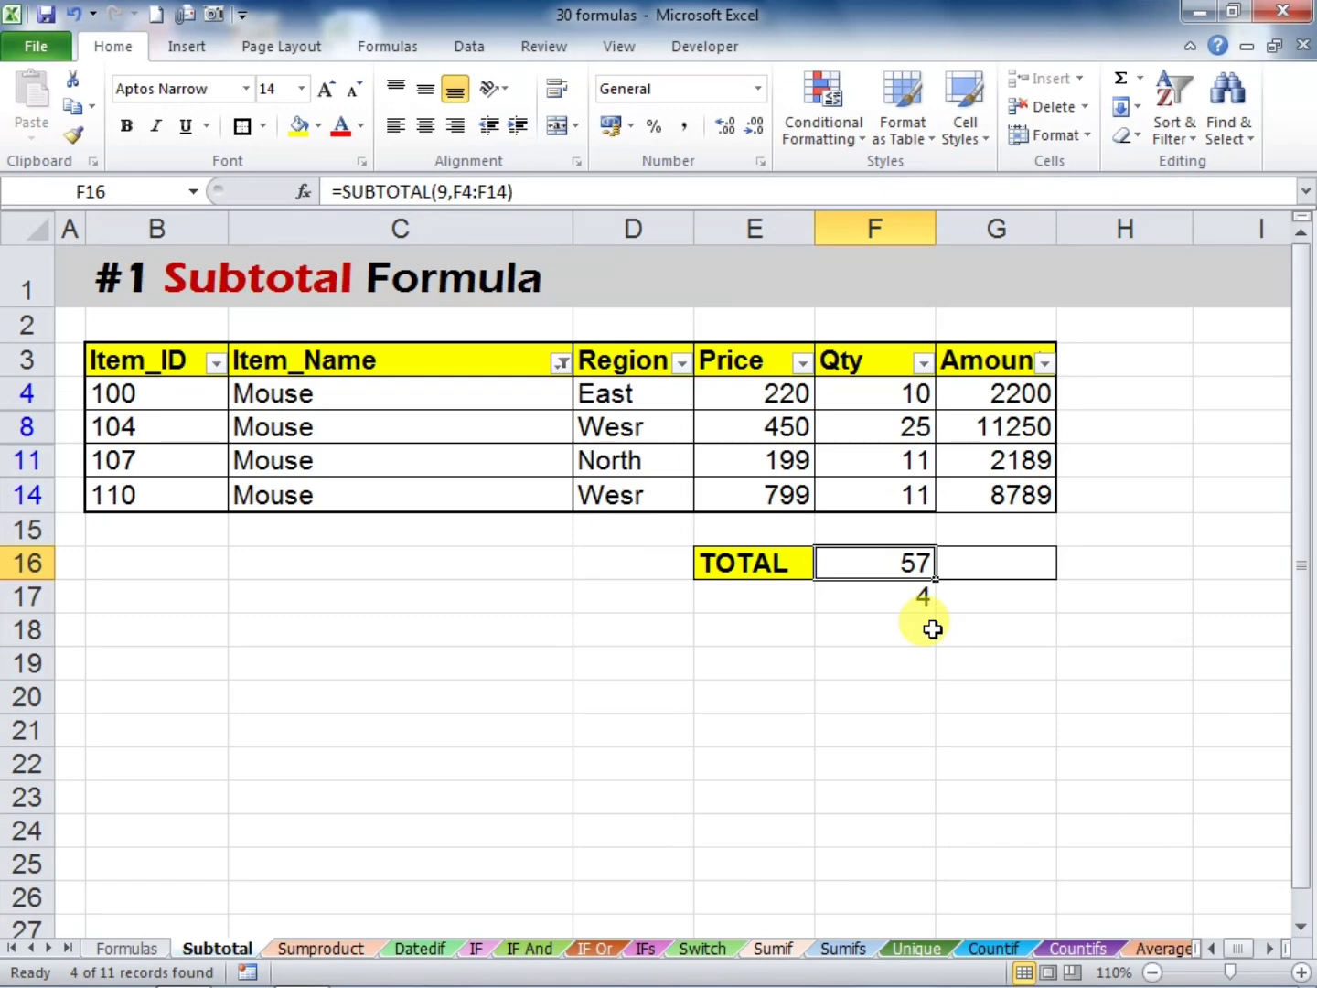
Reset the Item_Name filter from Mouse to all items
click(561, 363)
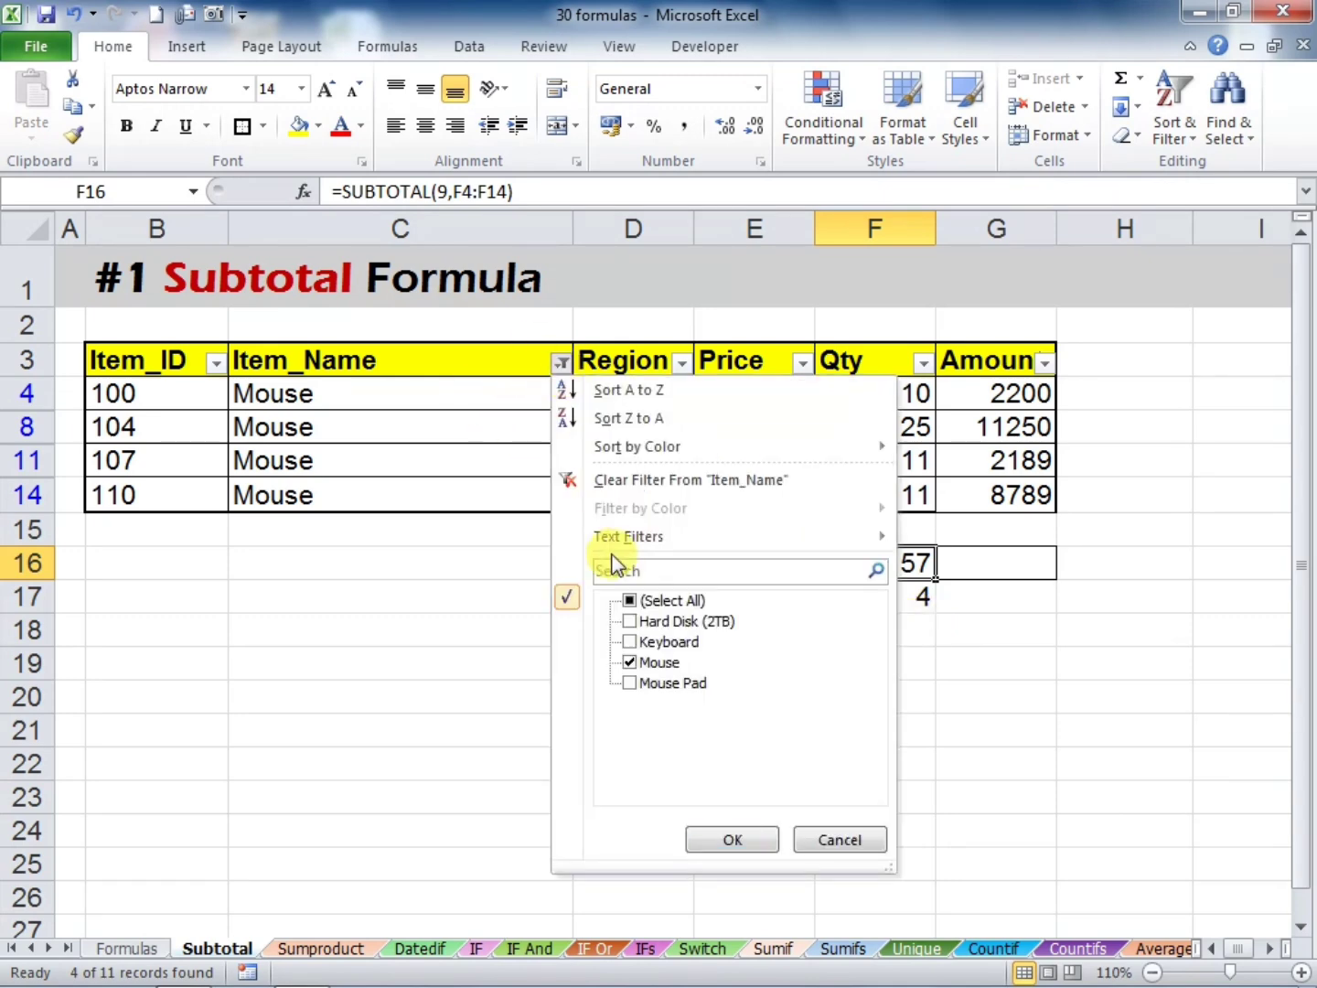
click(655, 599)
click(733, 842)
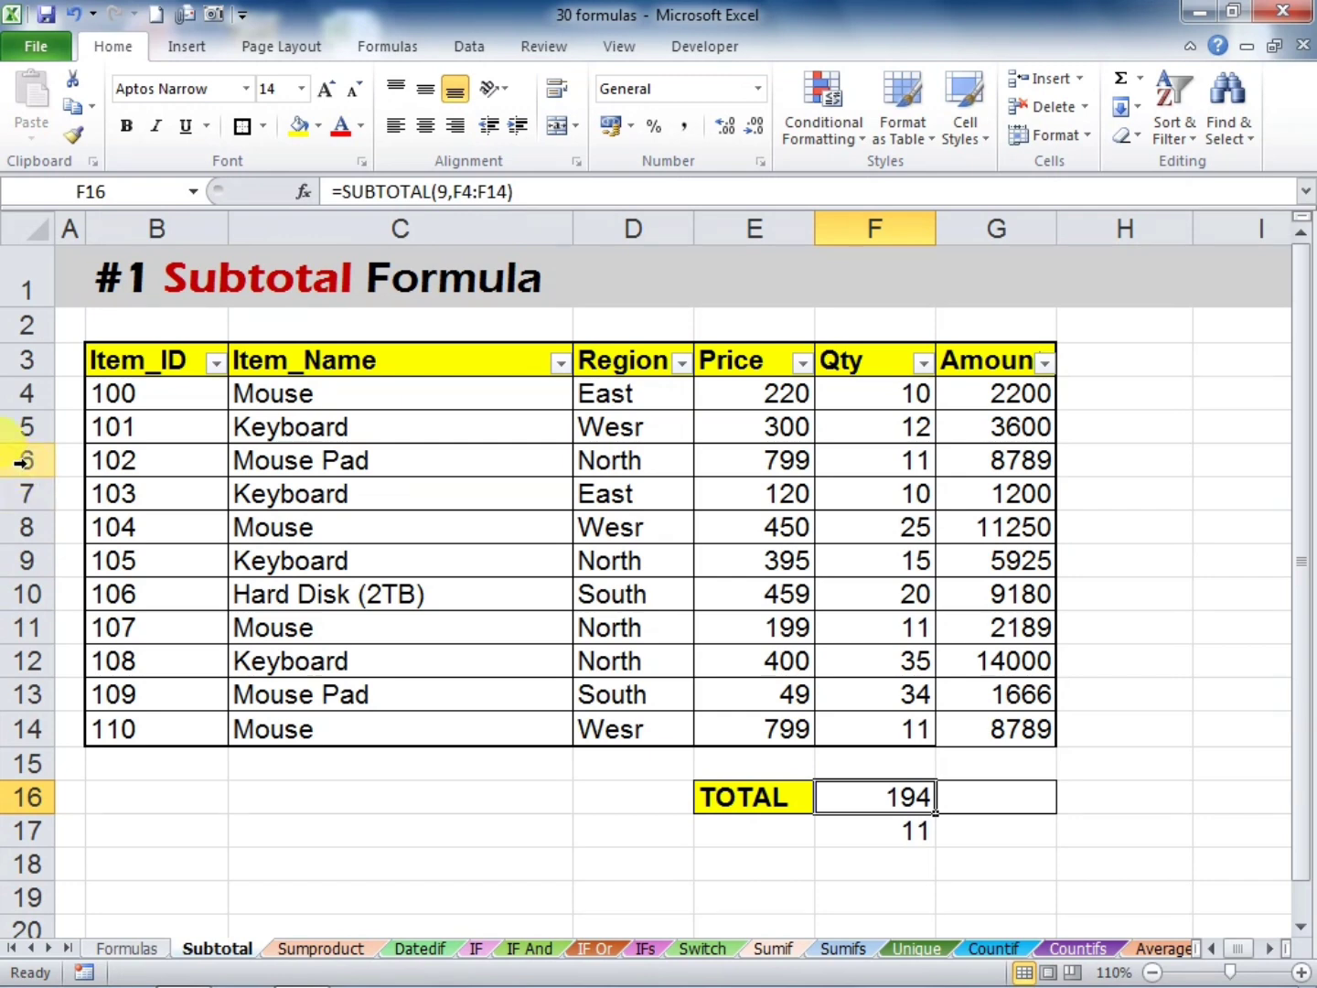
Hide rows 6 to 10 manually to test the SUBTOTAL formulas on hidden rows
drag(20, 462, 28, 599)
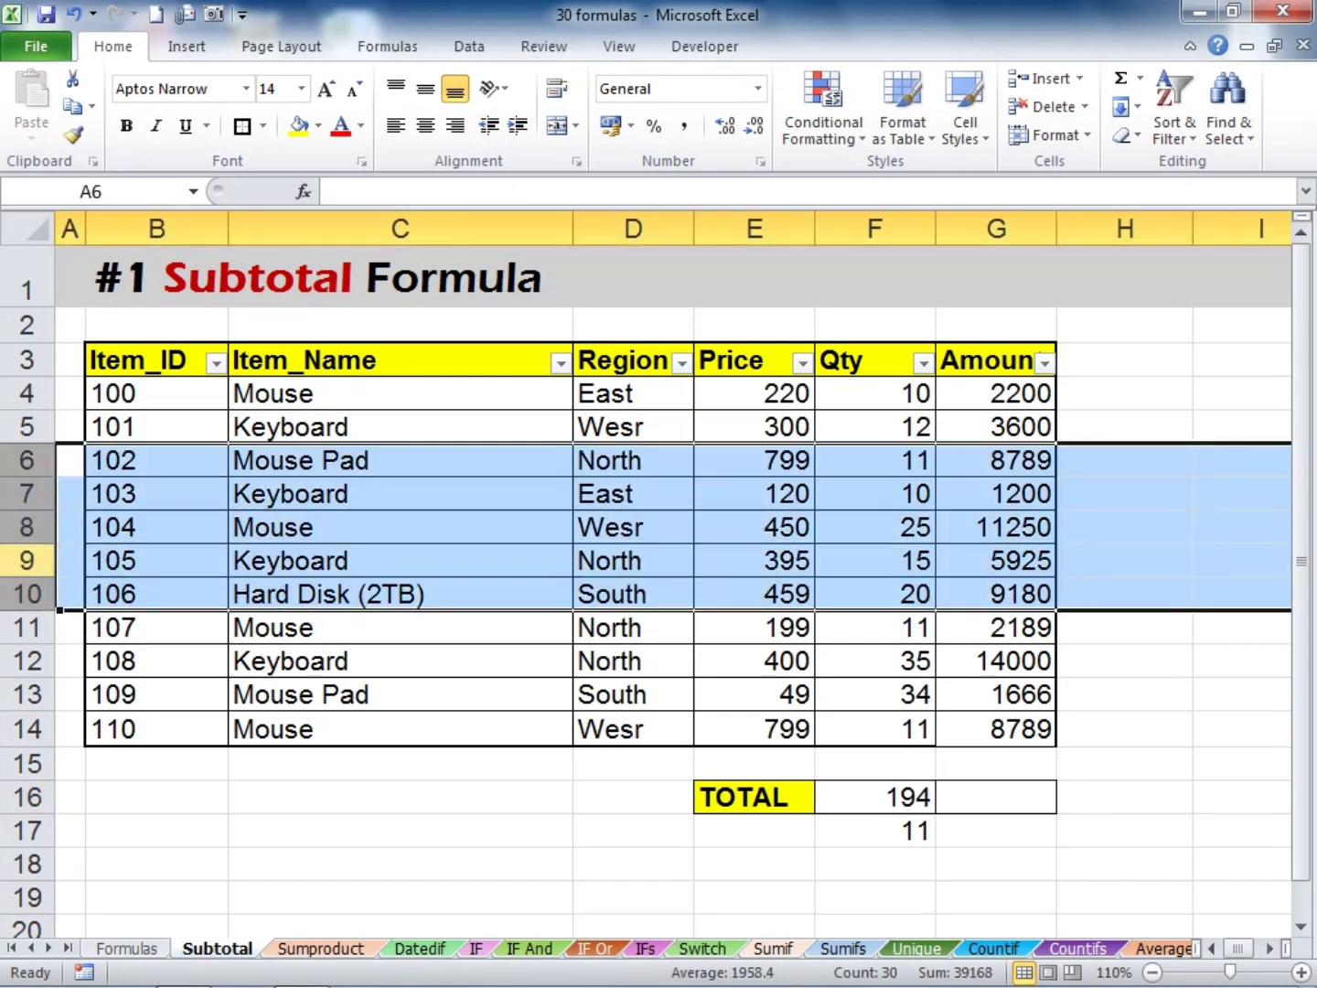
right_click(12, 520)
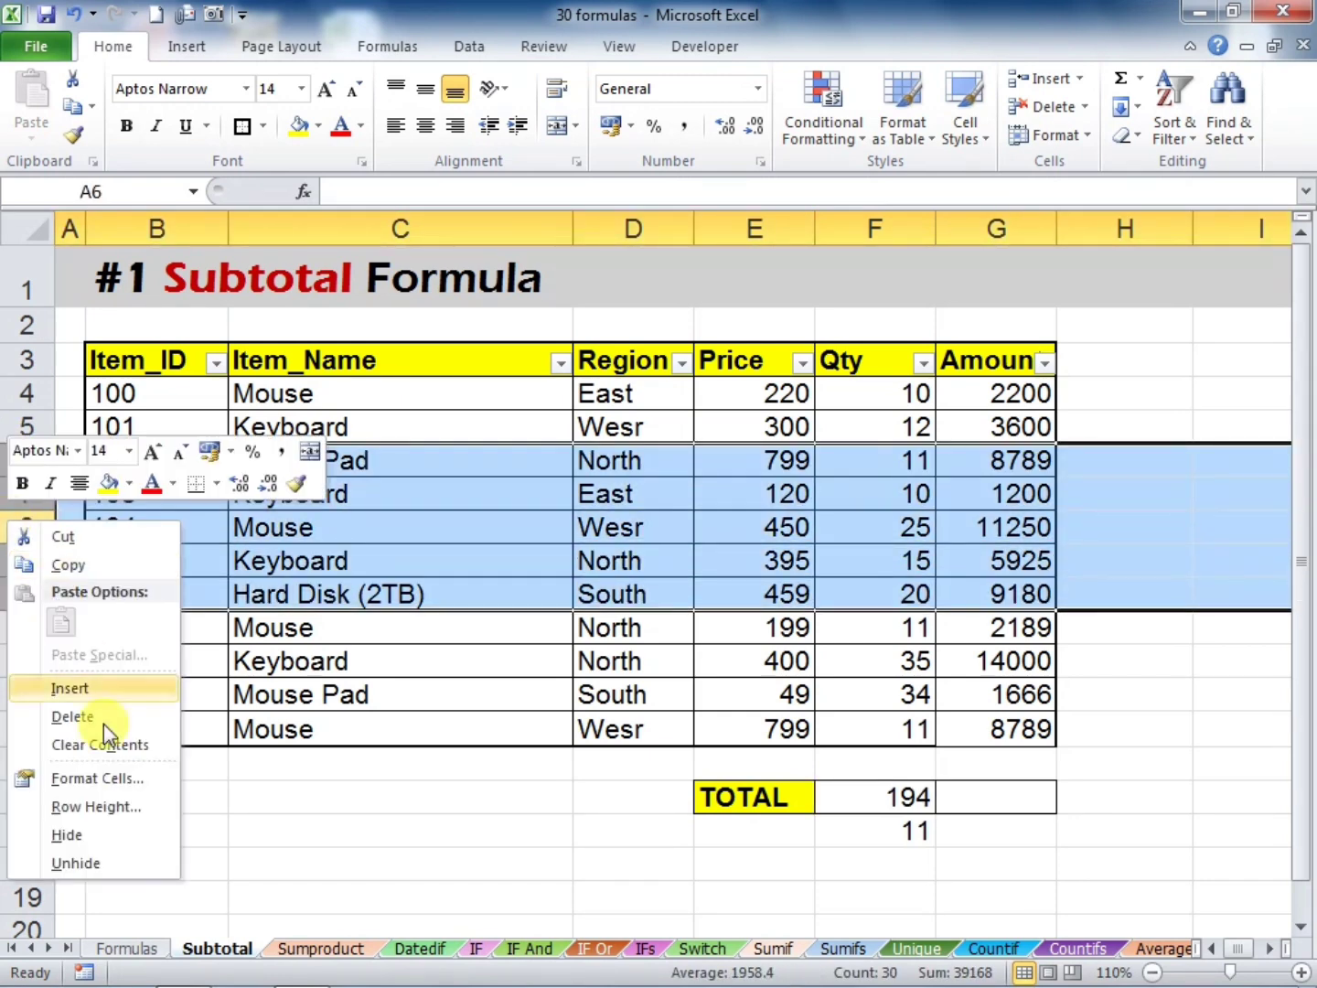
click(62, 835)
click(885, 724)
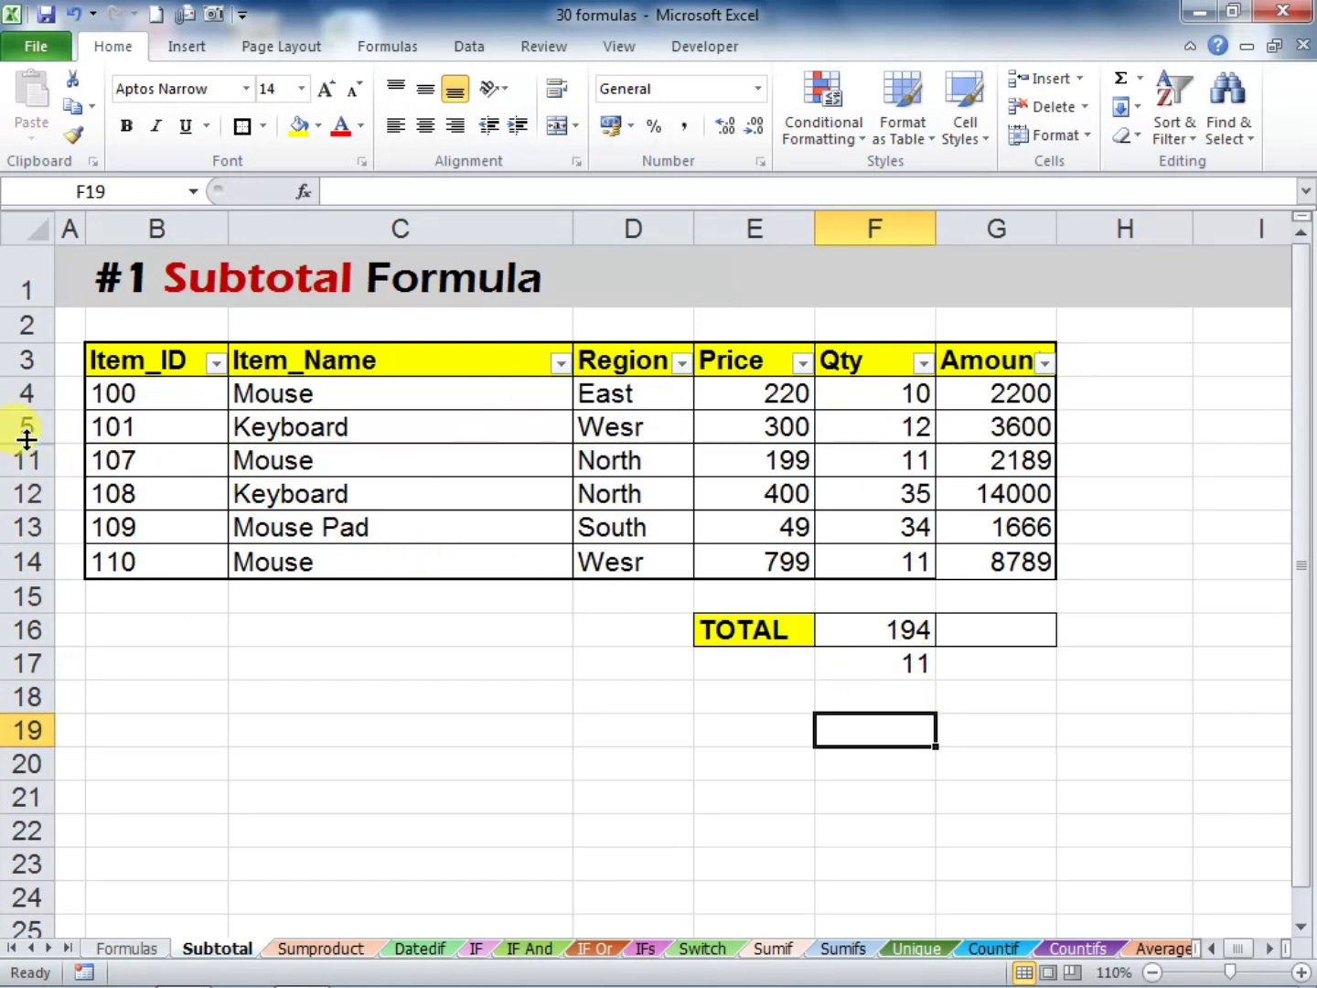
Unhide the hidden rows 6 to 10 between rows 5 and 11
drag(27, 422, 28, 498)
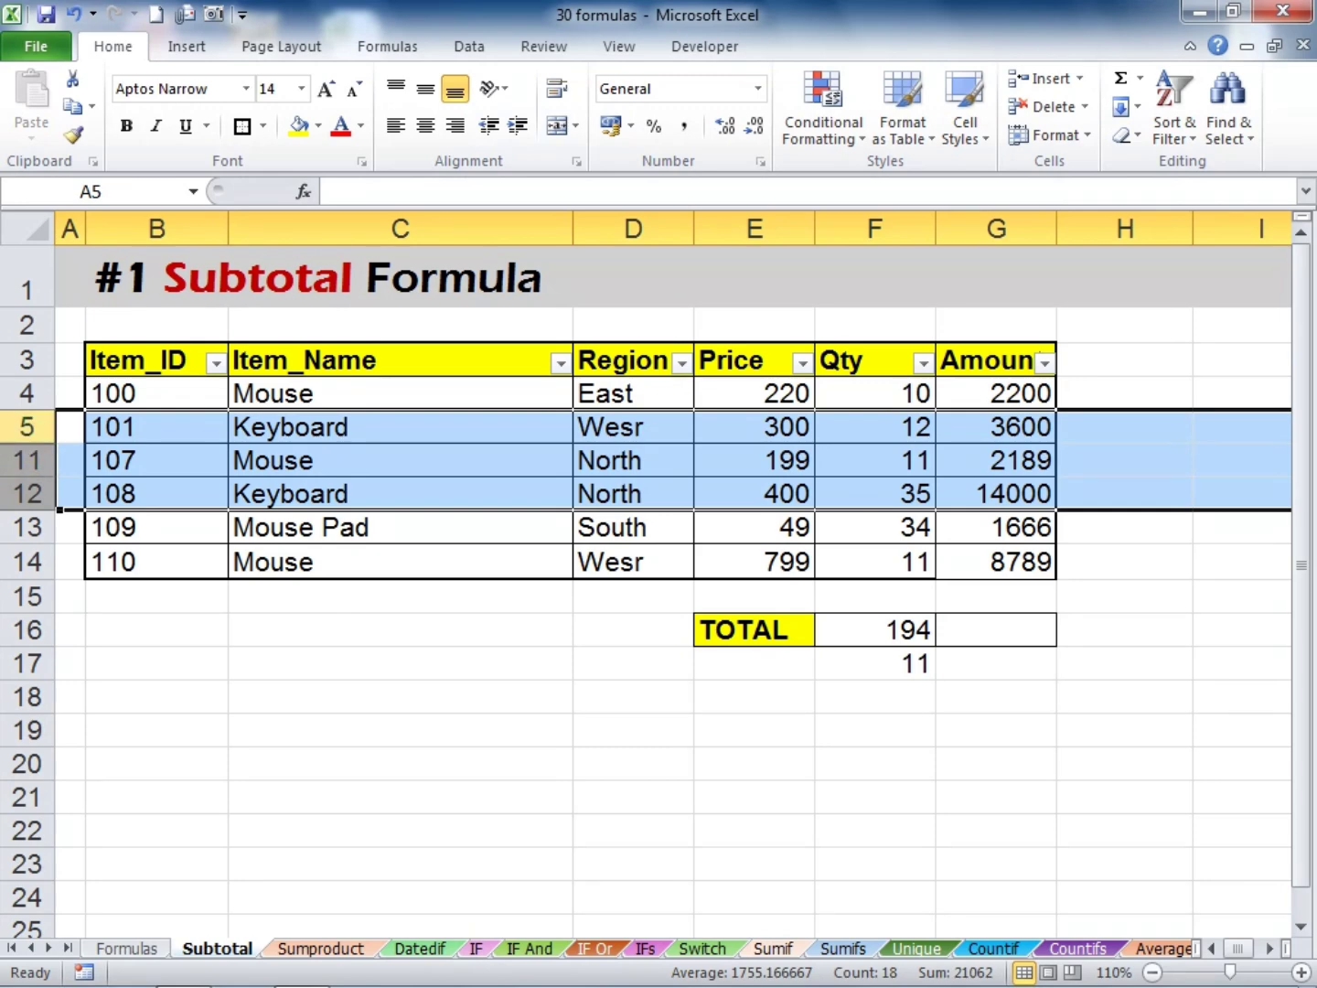
right_click(27, 430)
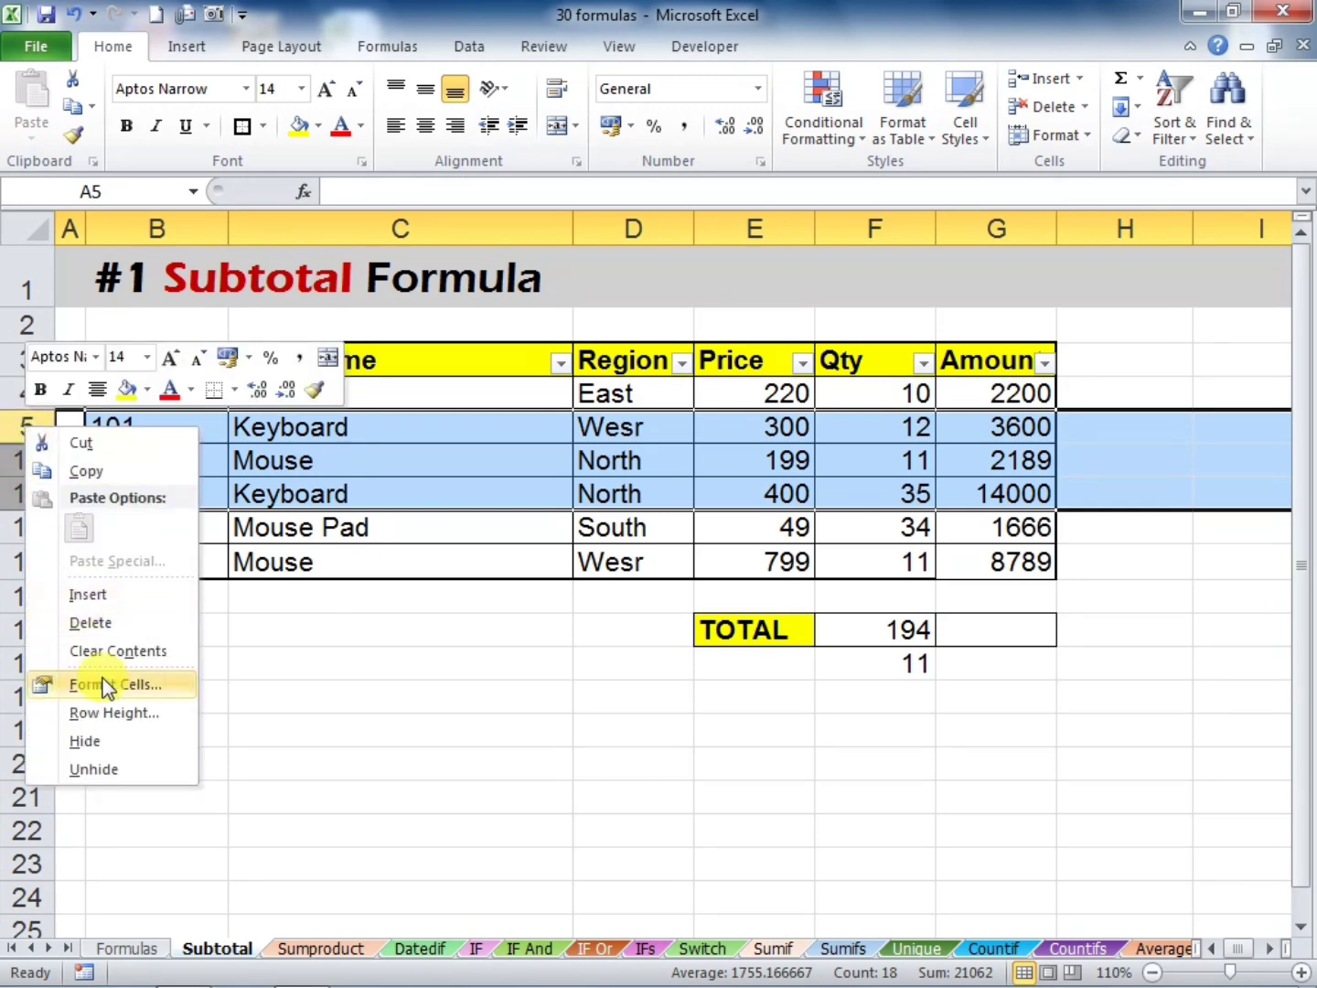
click(103, 767)
click(581, 841)
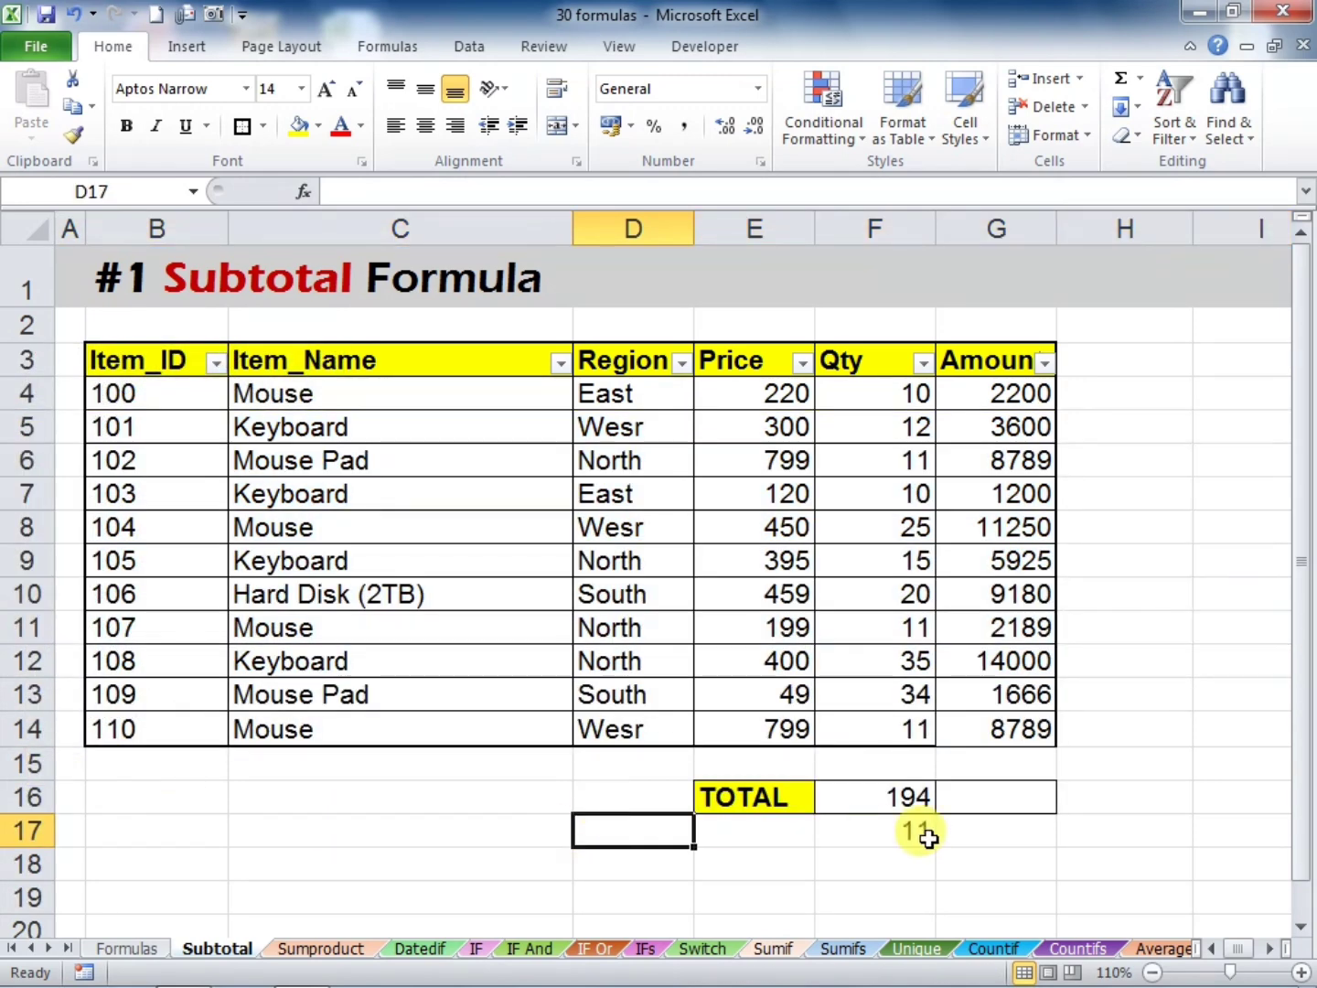
Replace the formula in F16 with =SUBTOTAL(109,F4:F14), using function 109 - SUM
click(835, 798)
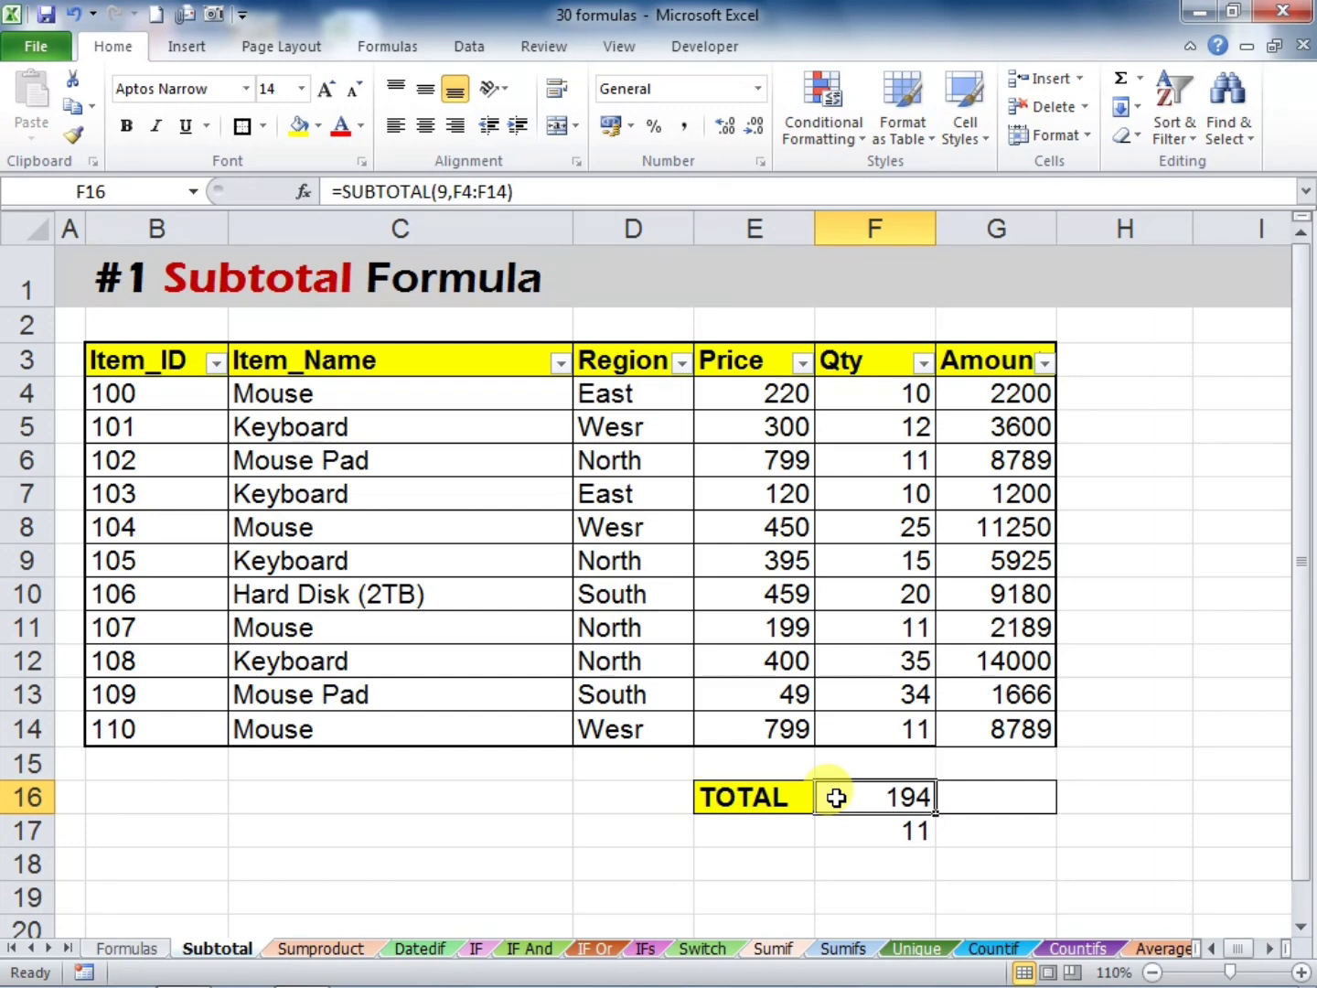
text(=subt)
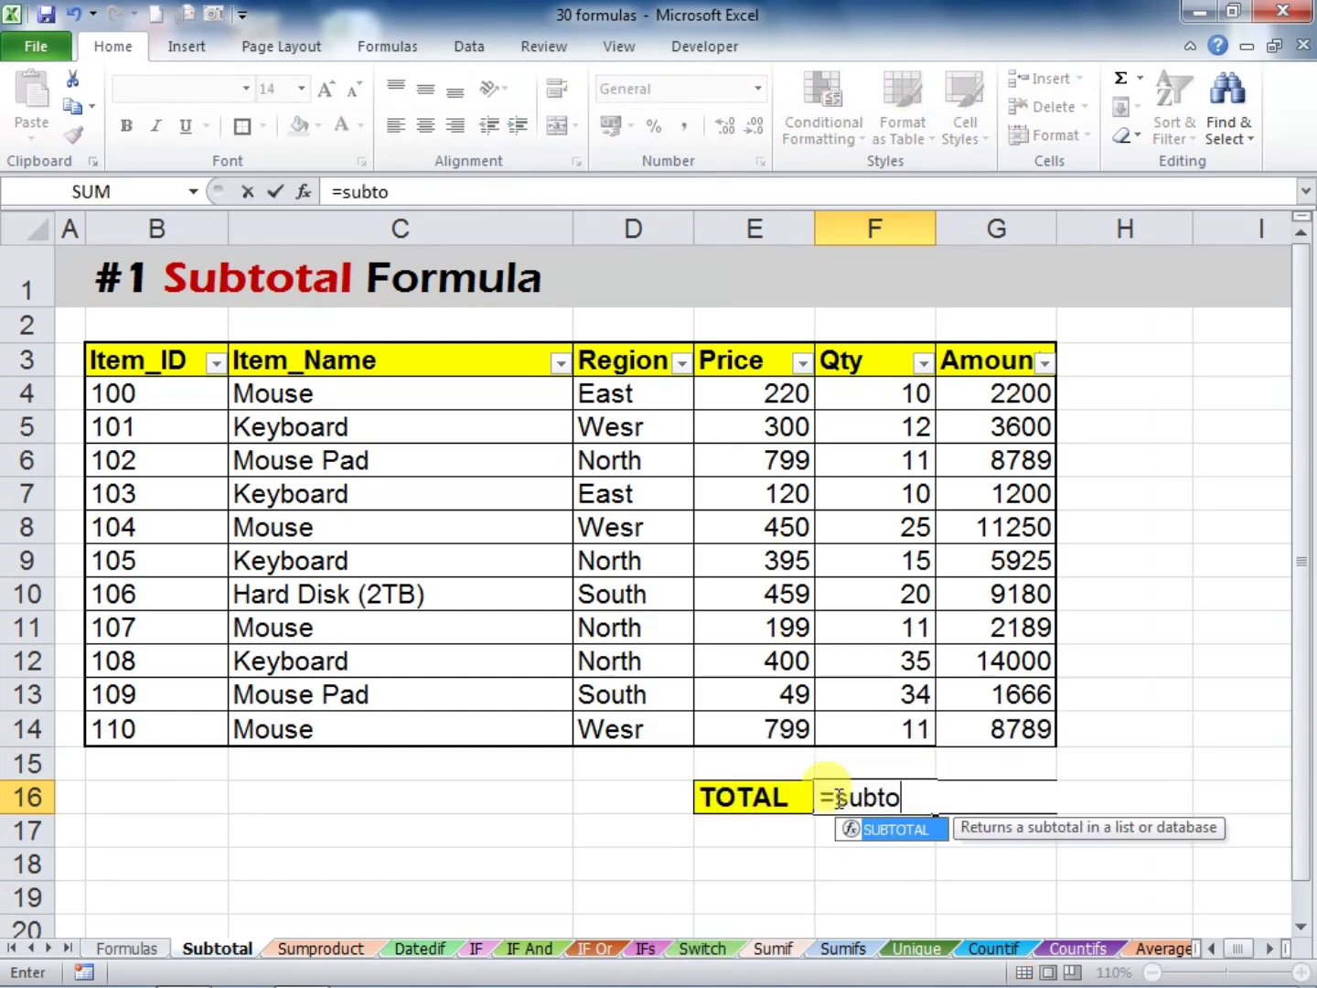
text(o)
key(Tab)
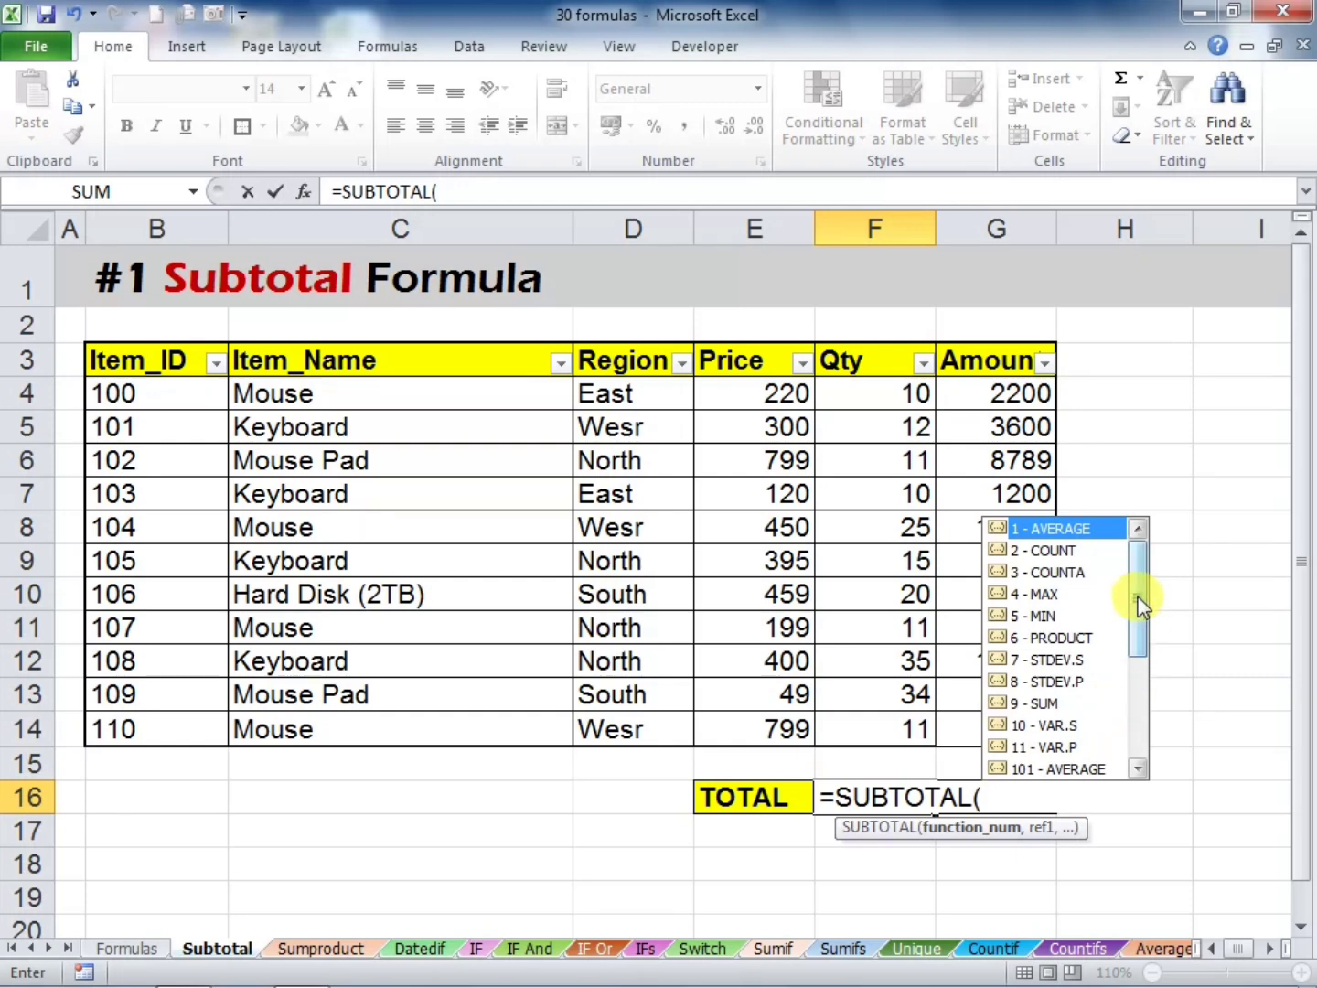
drag(1139, 599, 1133, 720)
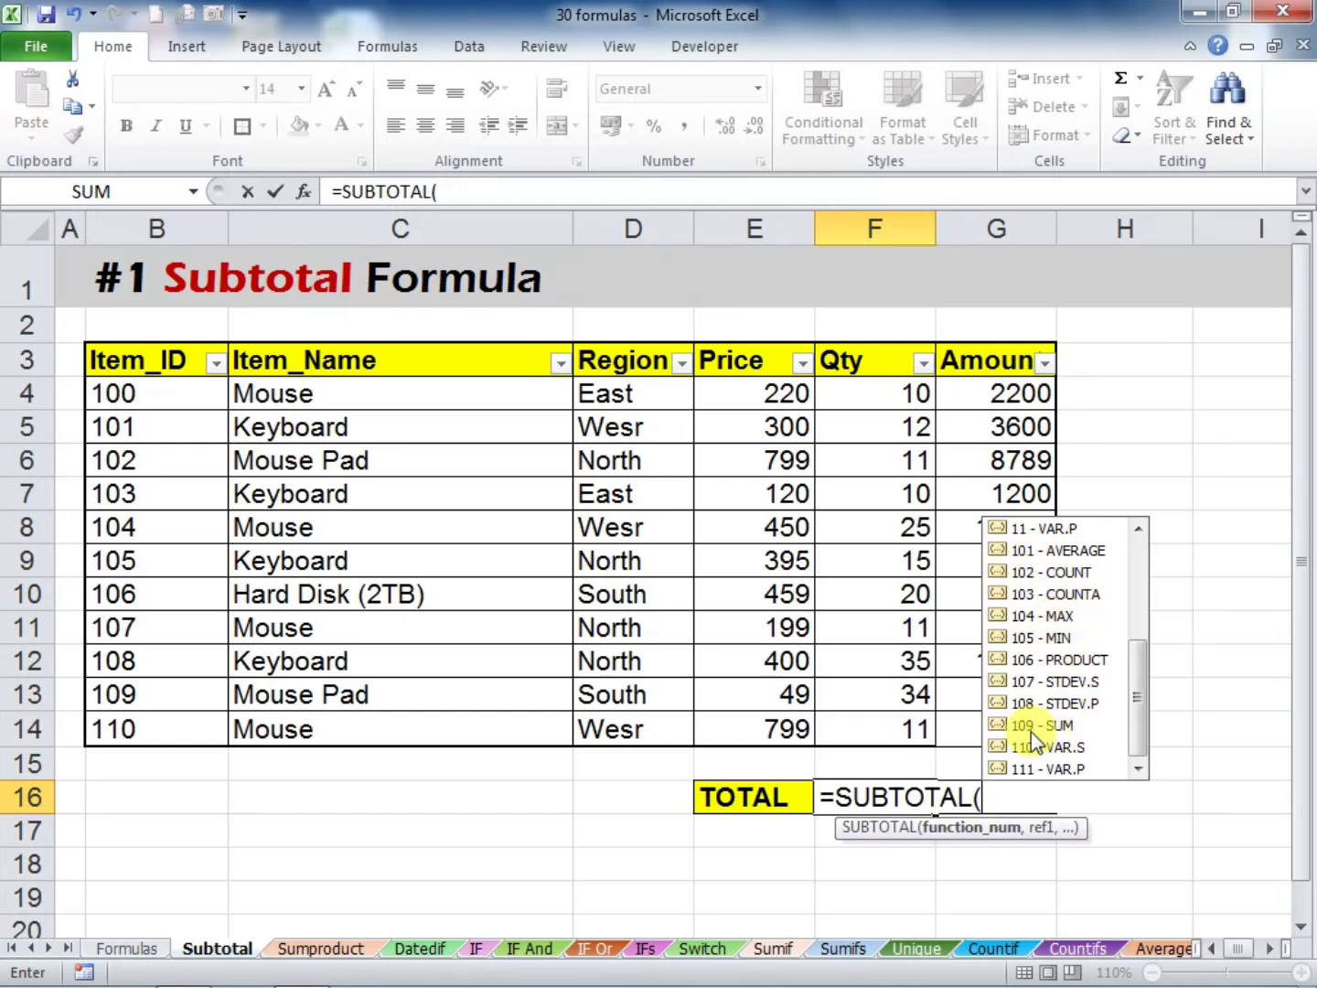
text(109)
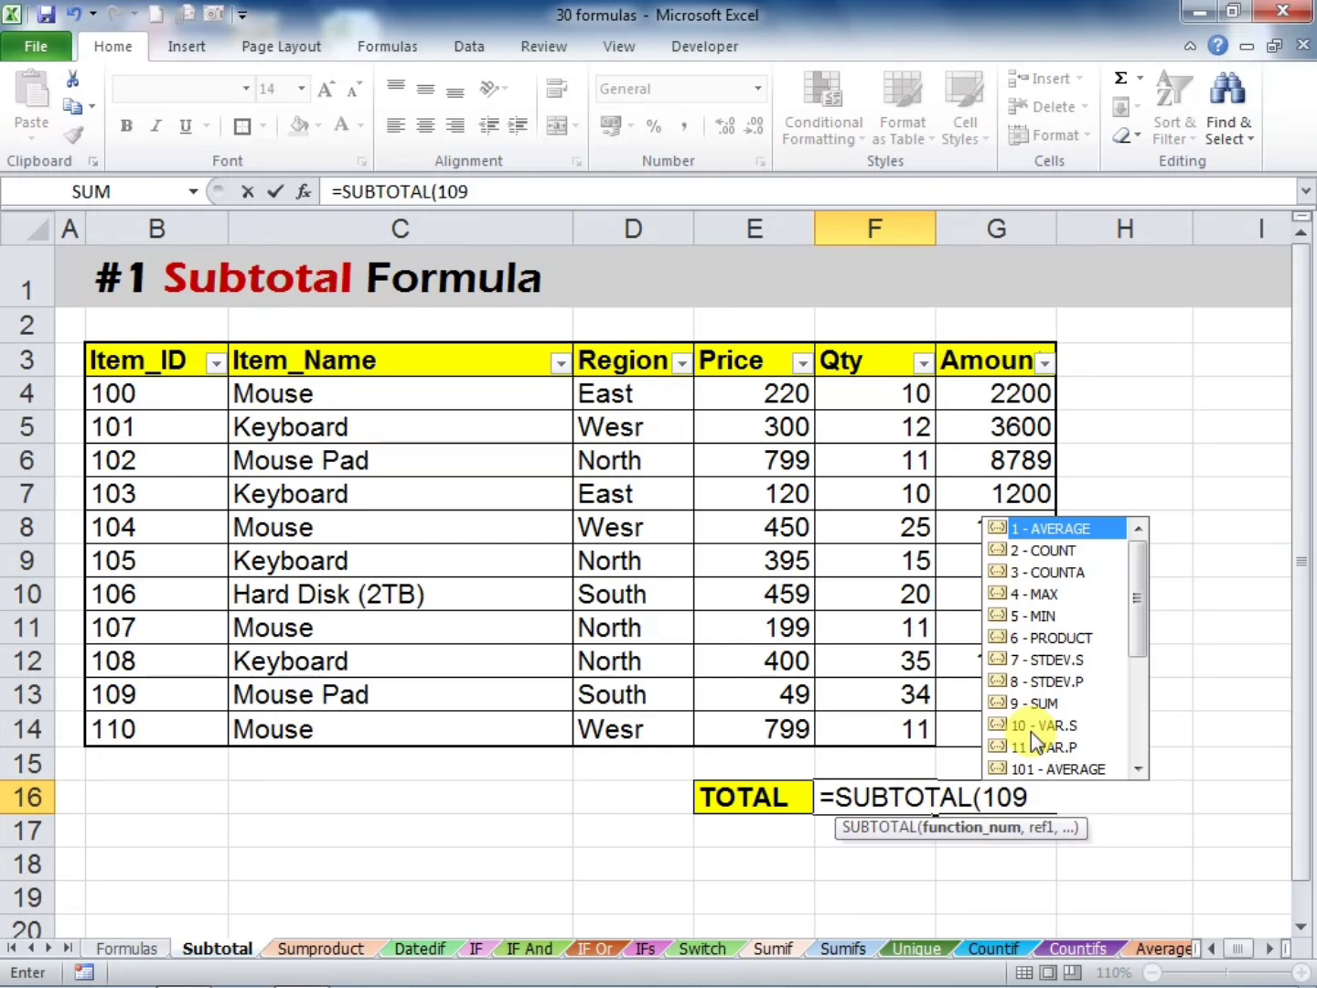
text(,)
drag(855, 391, 859, 723)
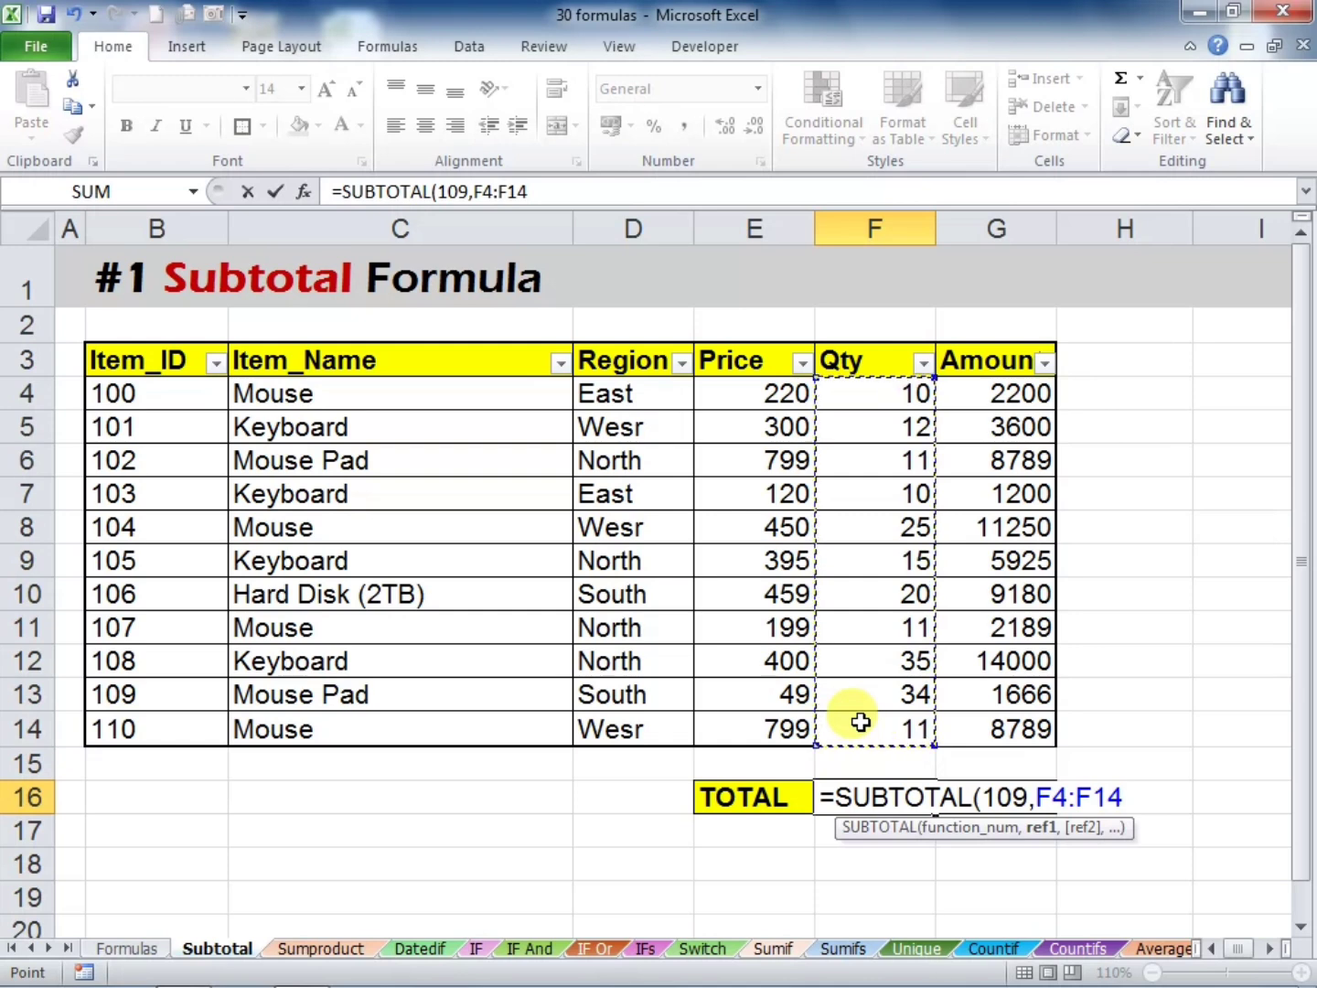
text())
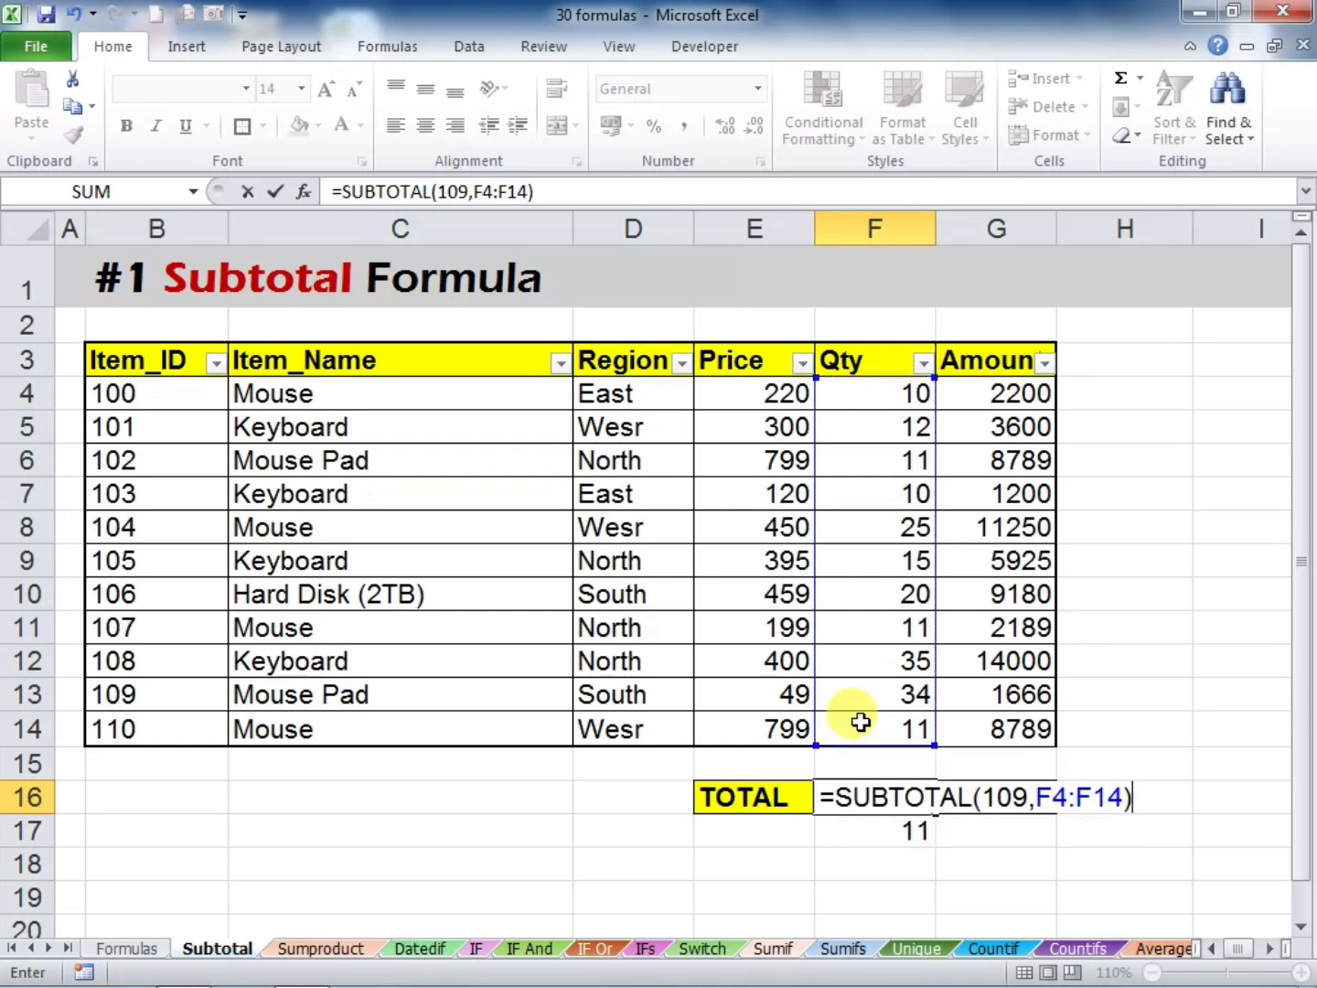
key(Return)
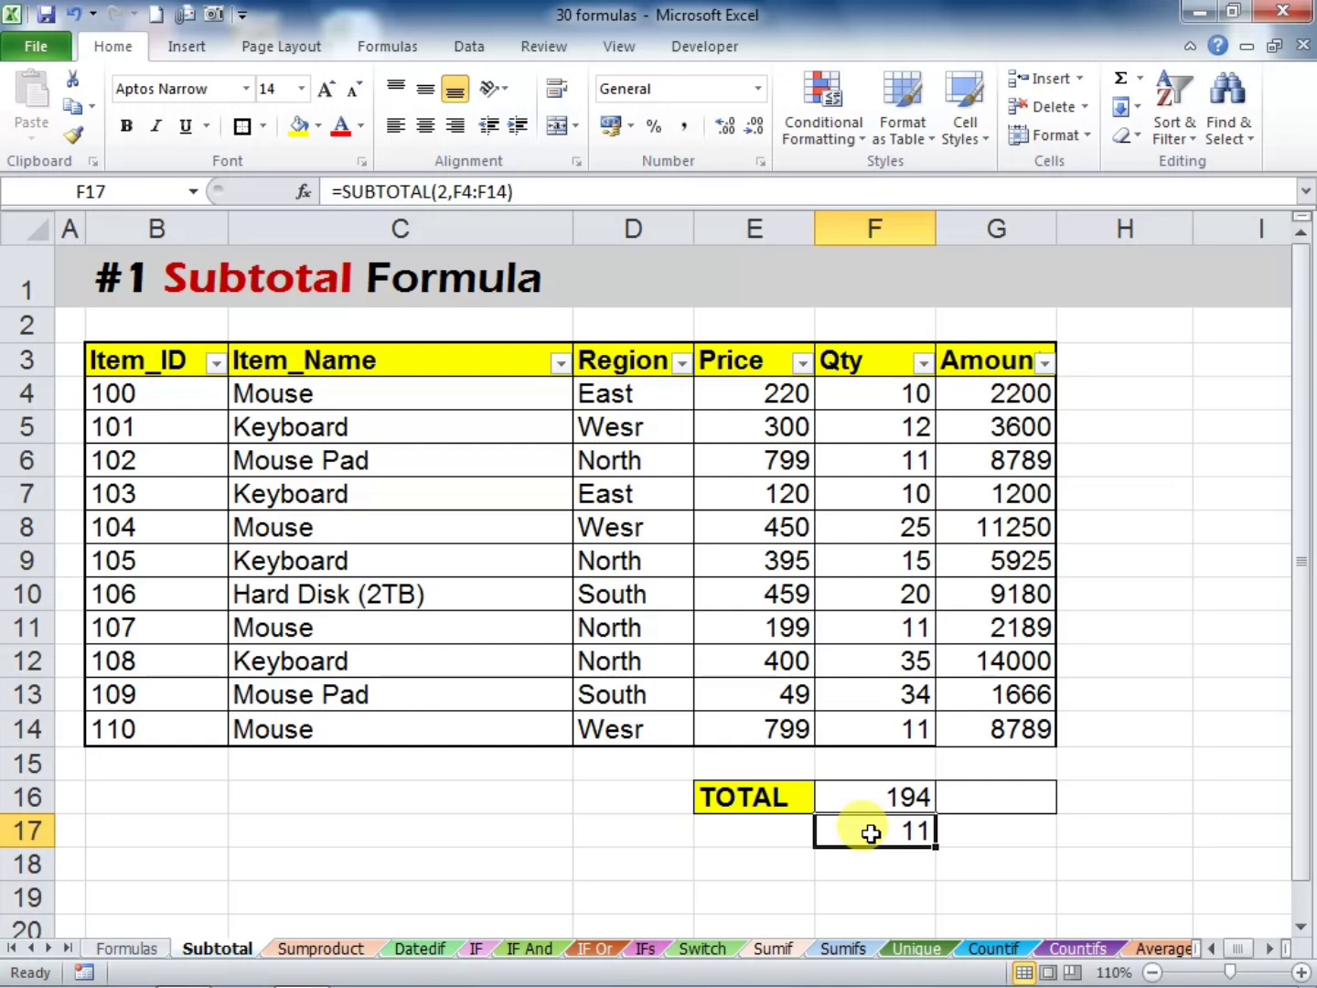
Replace the formula in F17 with =SUBTOTAL(102,F4:F14), using function 102 - COUNT, and check the formulas in F16 and F17
text(=subt)
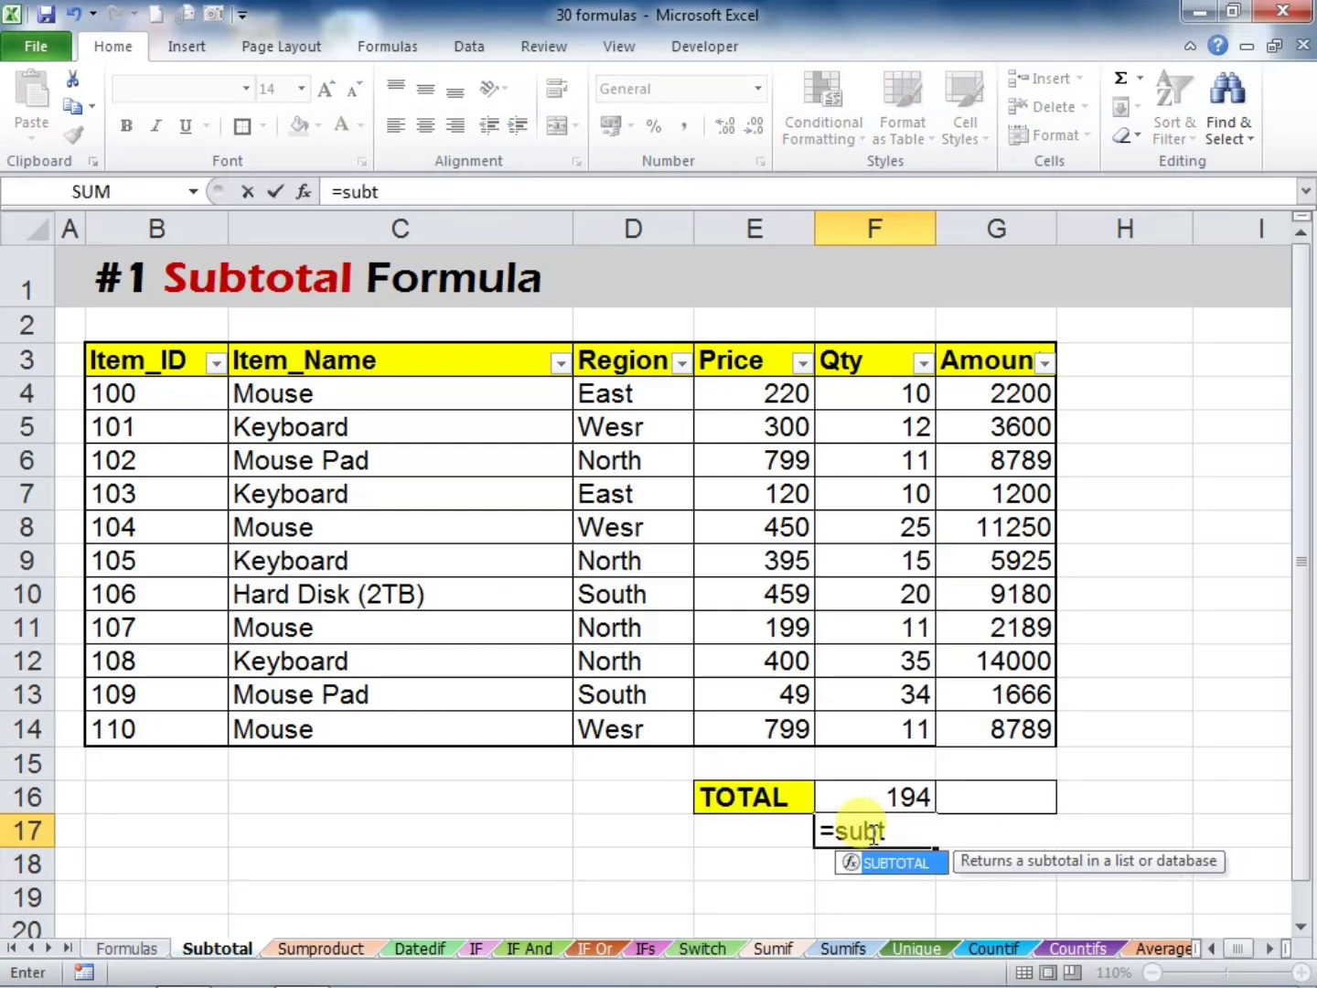
key(Tab)
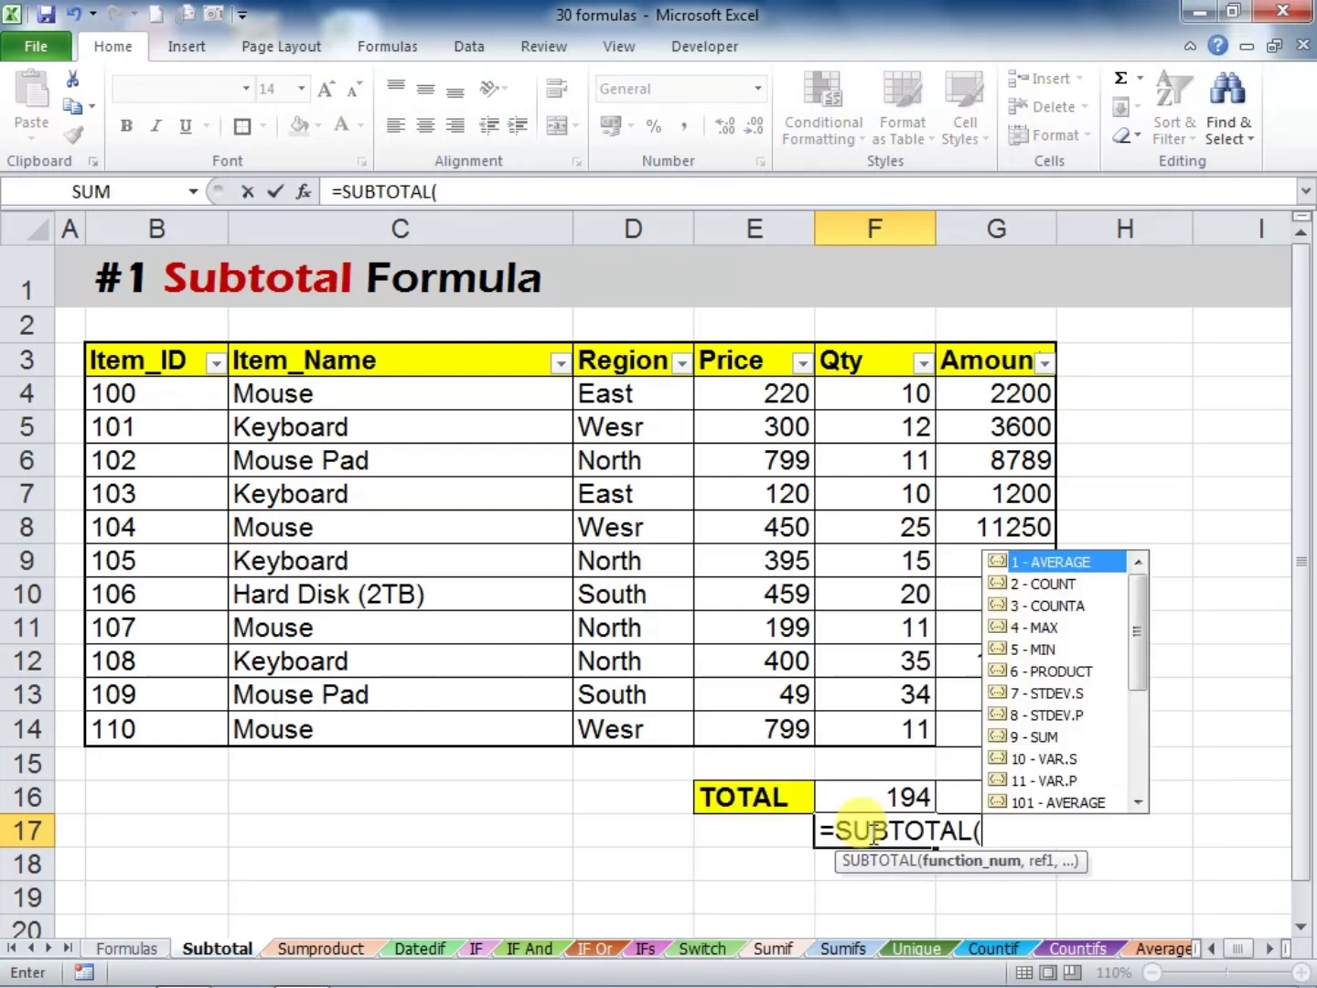
drag(1139, 614, 1140, 758)
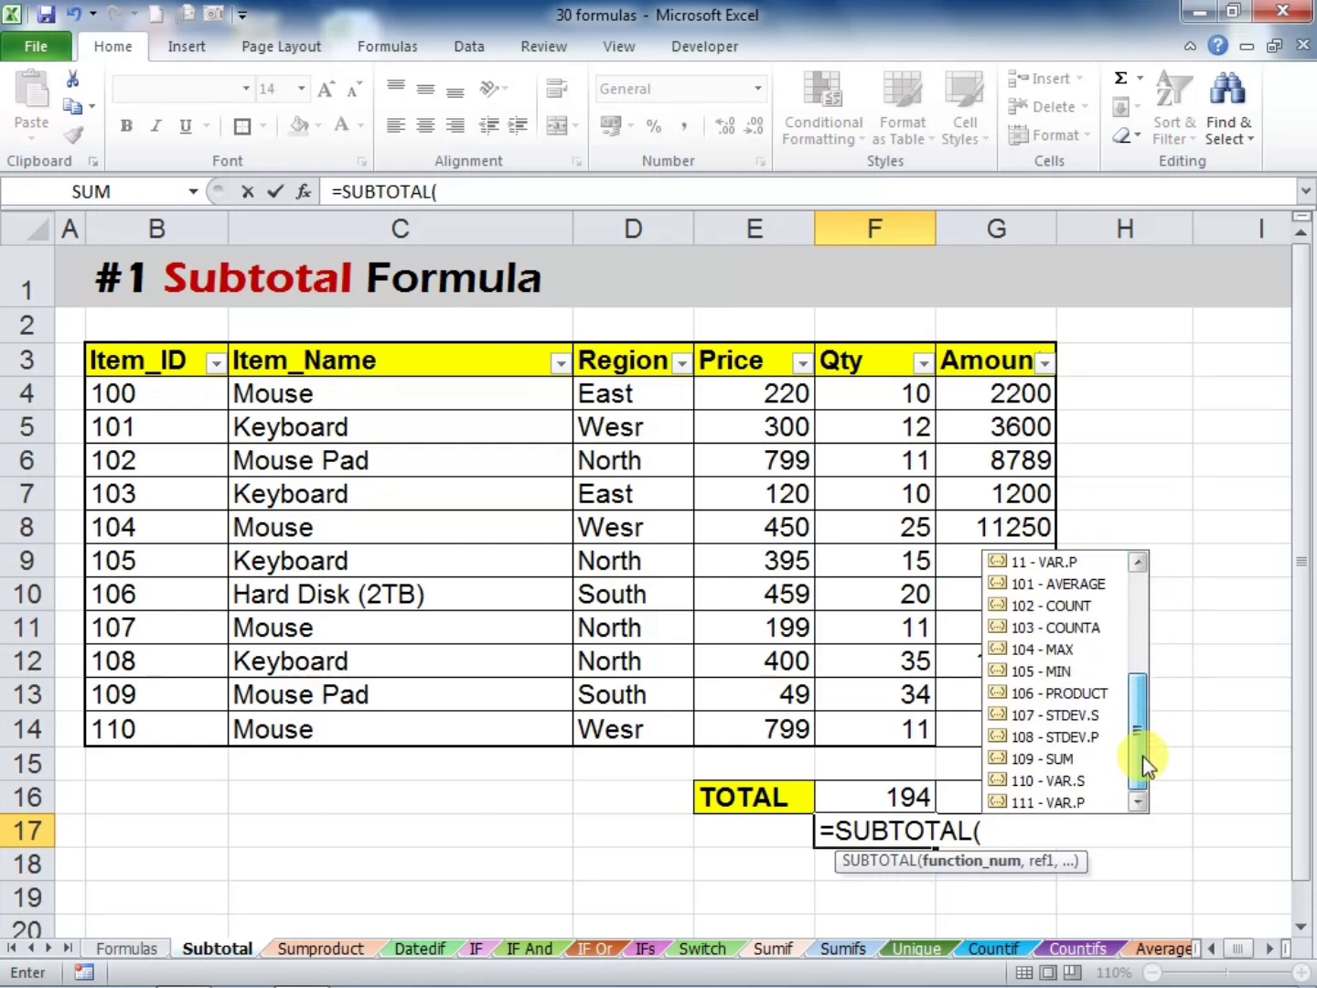
click(1026, 607)
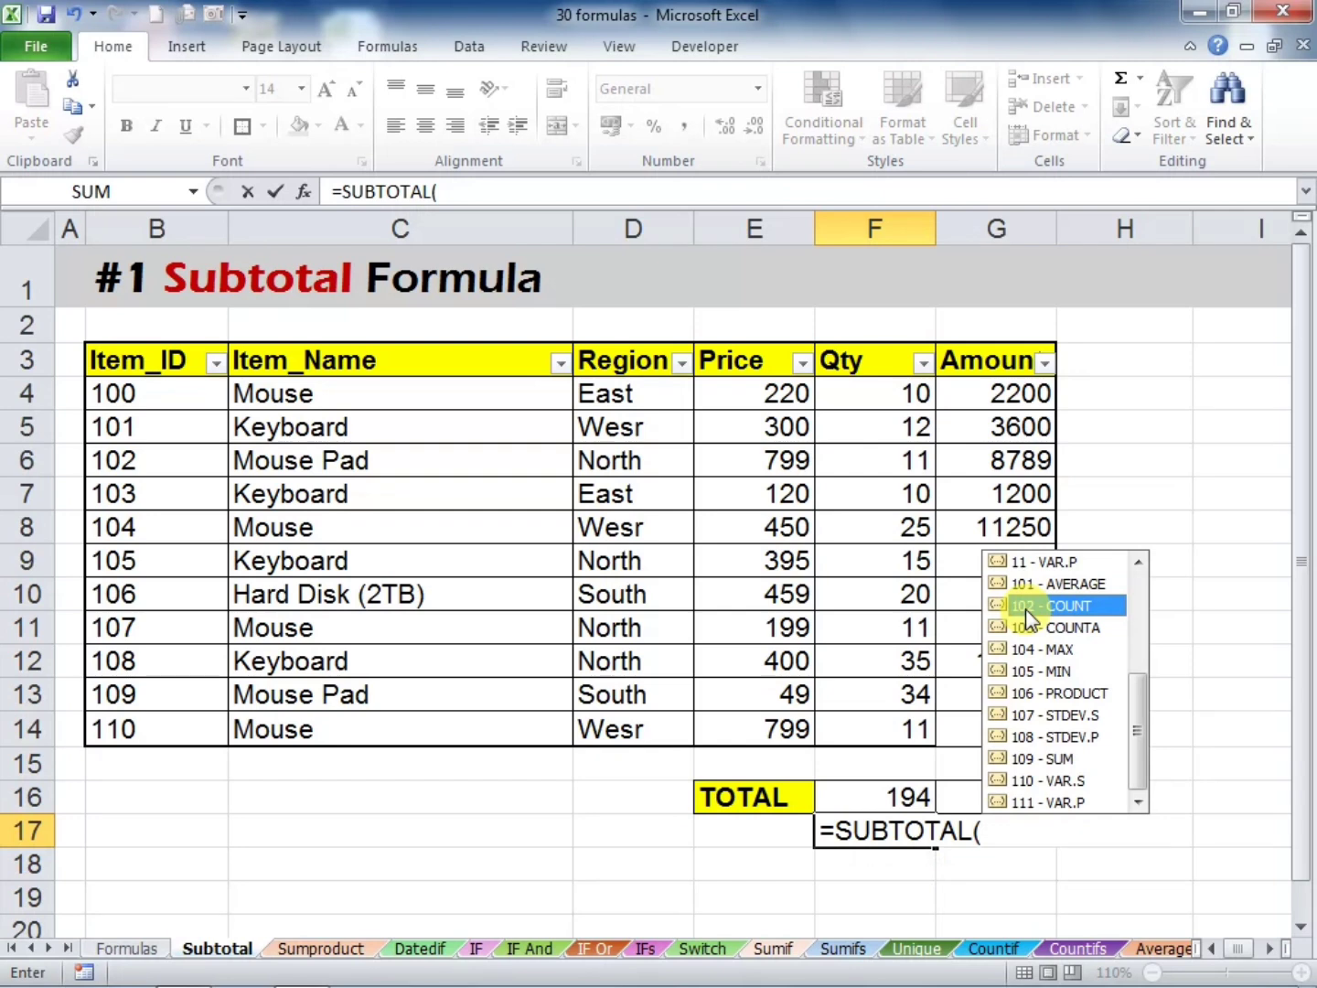
double_click(1026, 607)
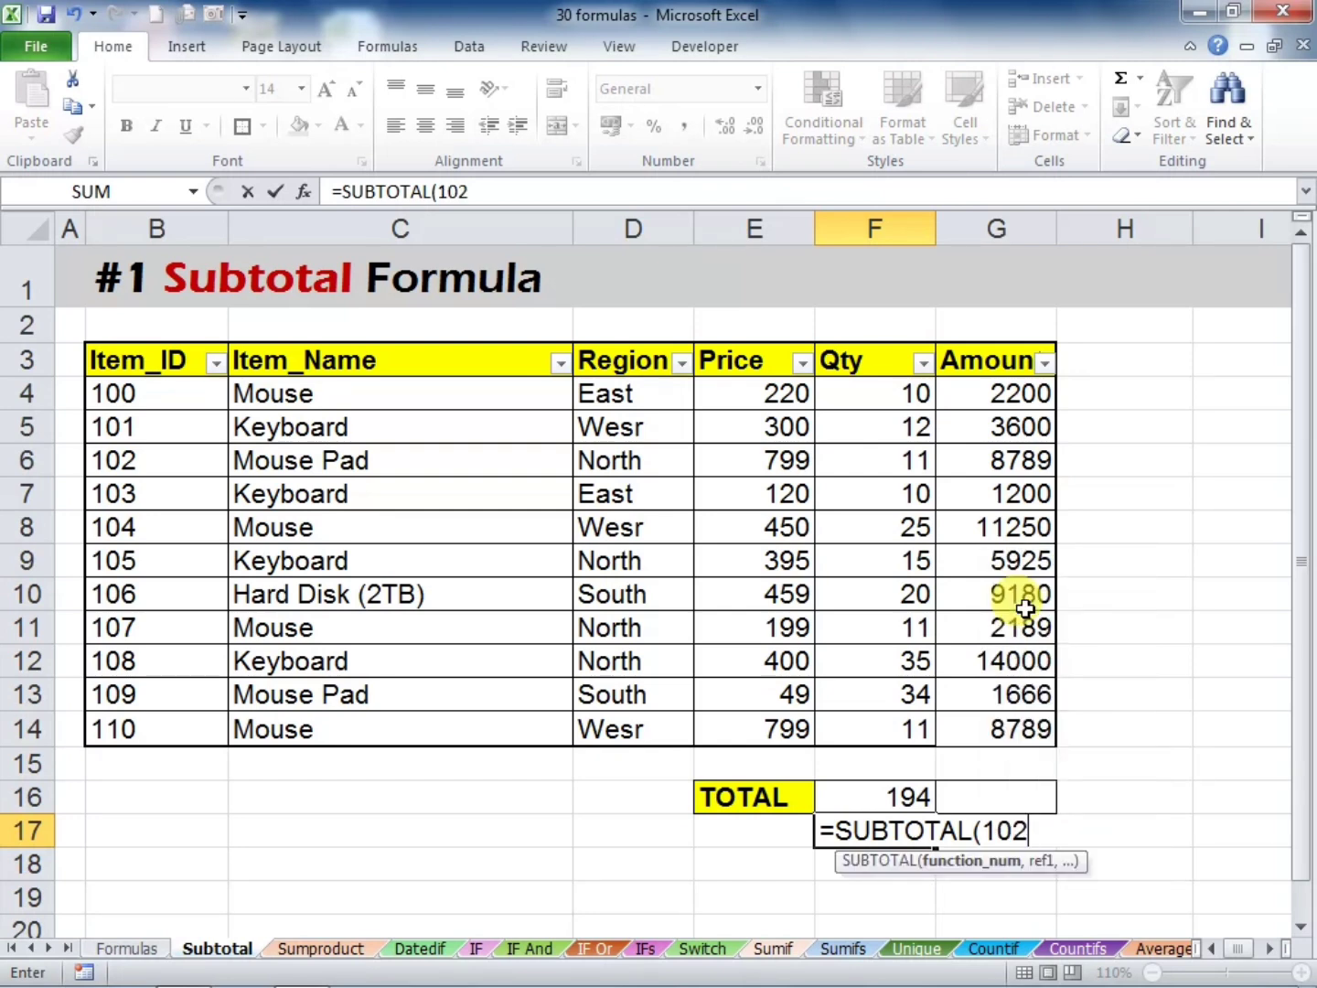
text(,)
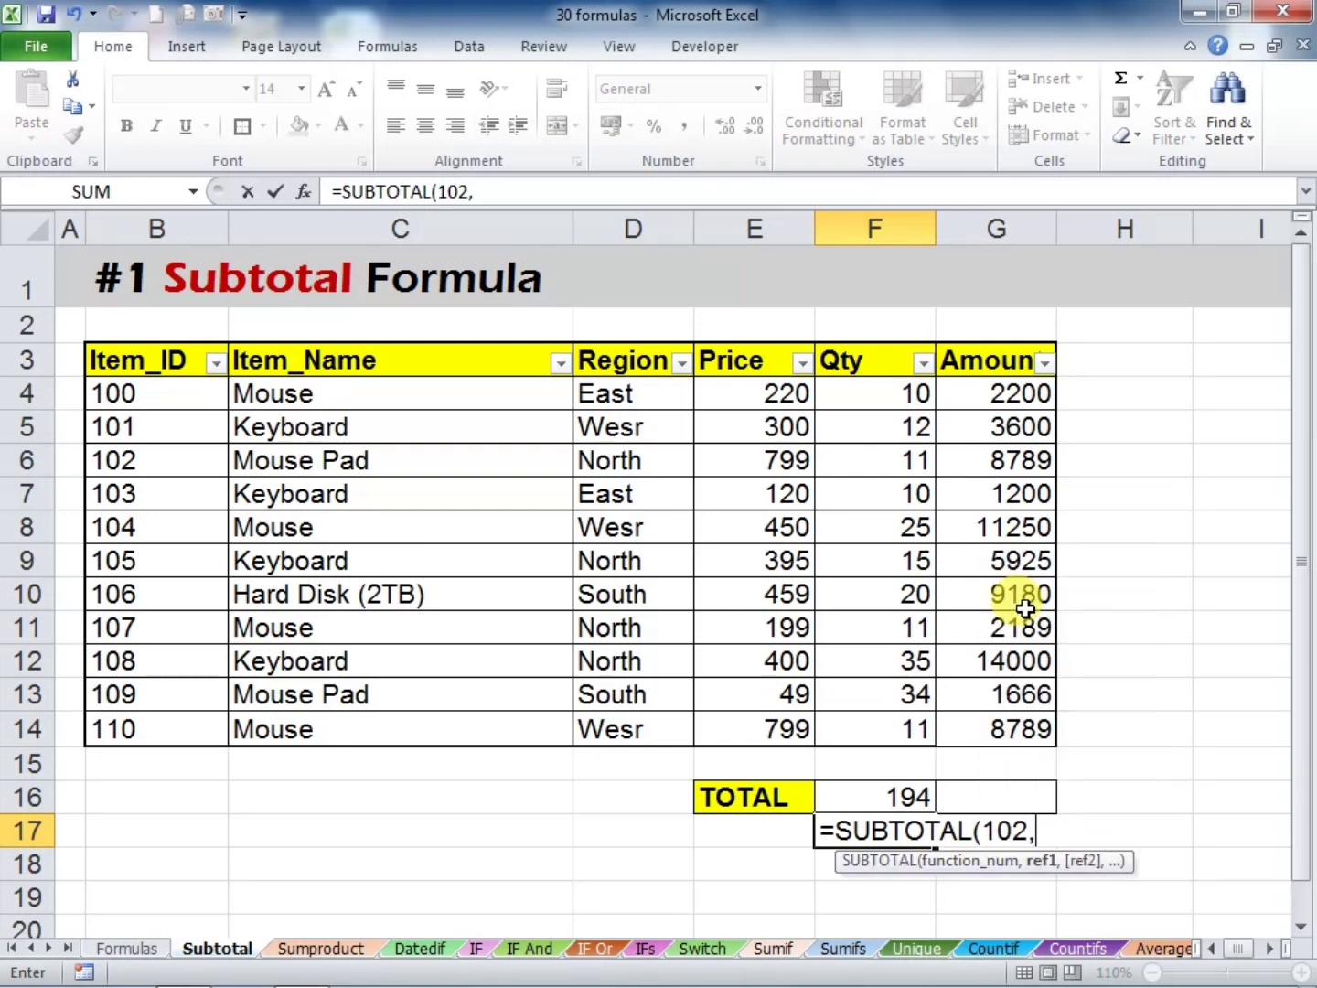
drag(861, 387, 855, 720)
text())
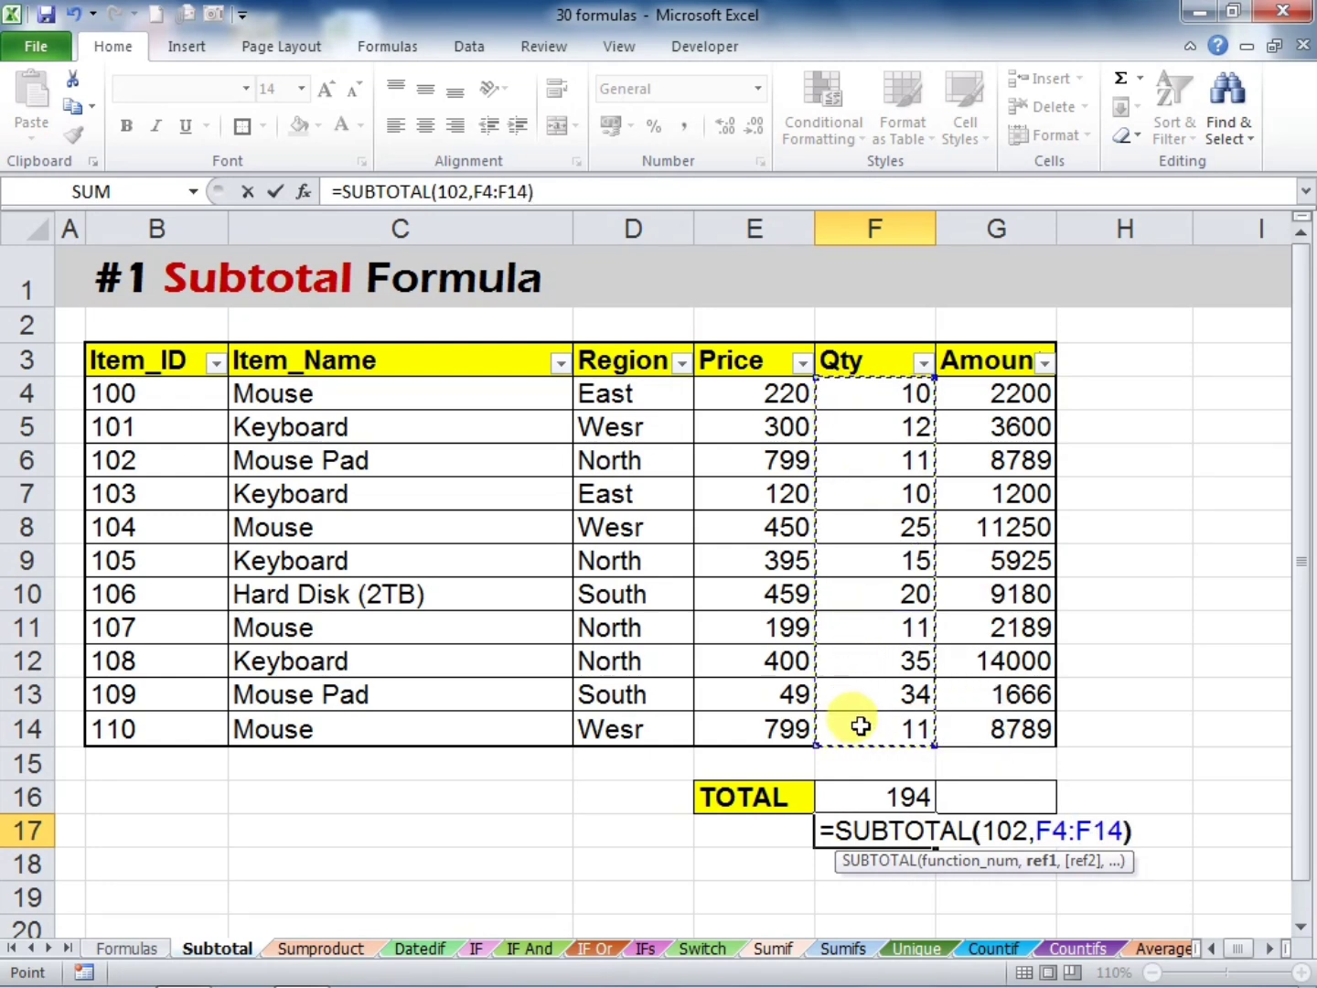
key(Return)
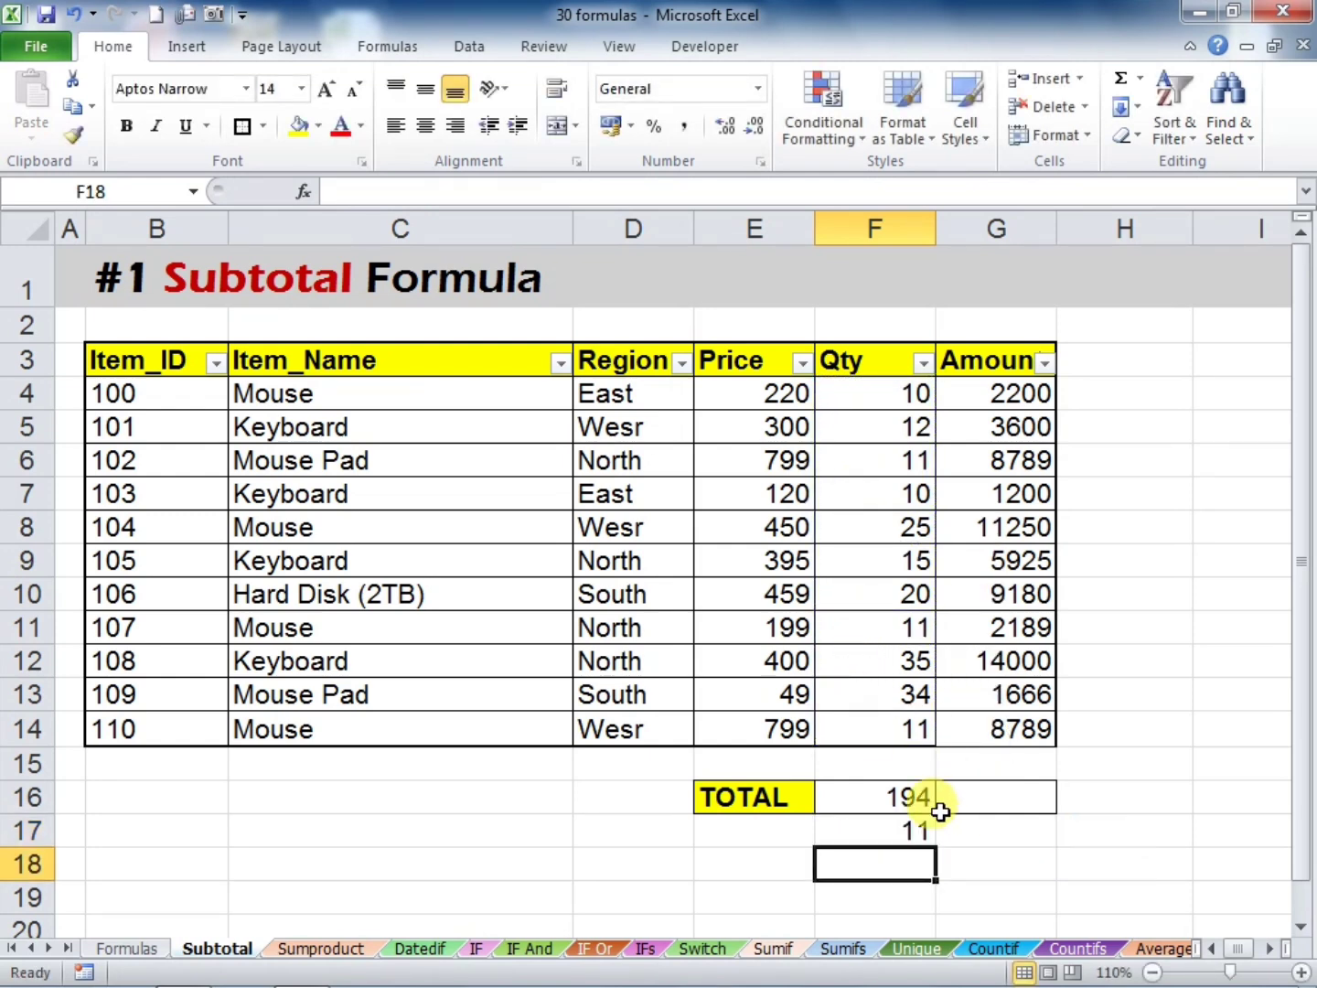
click(870, 798)
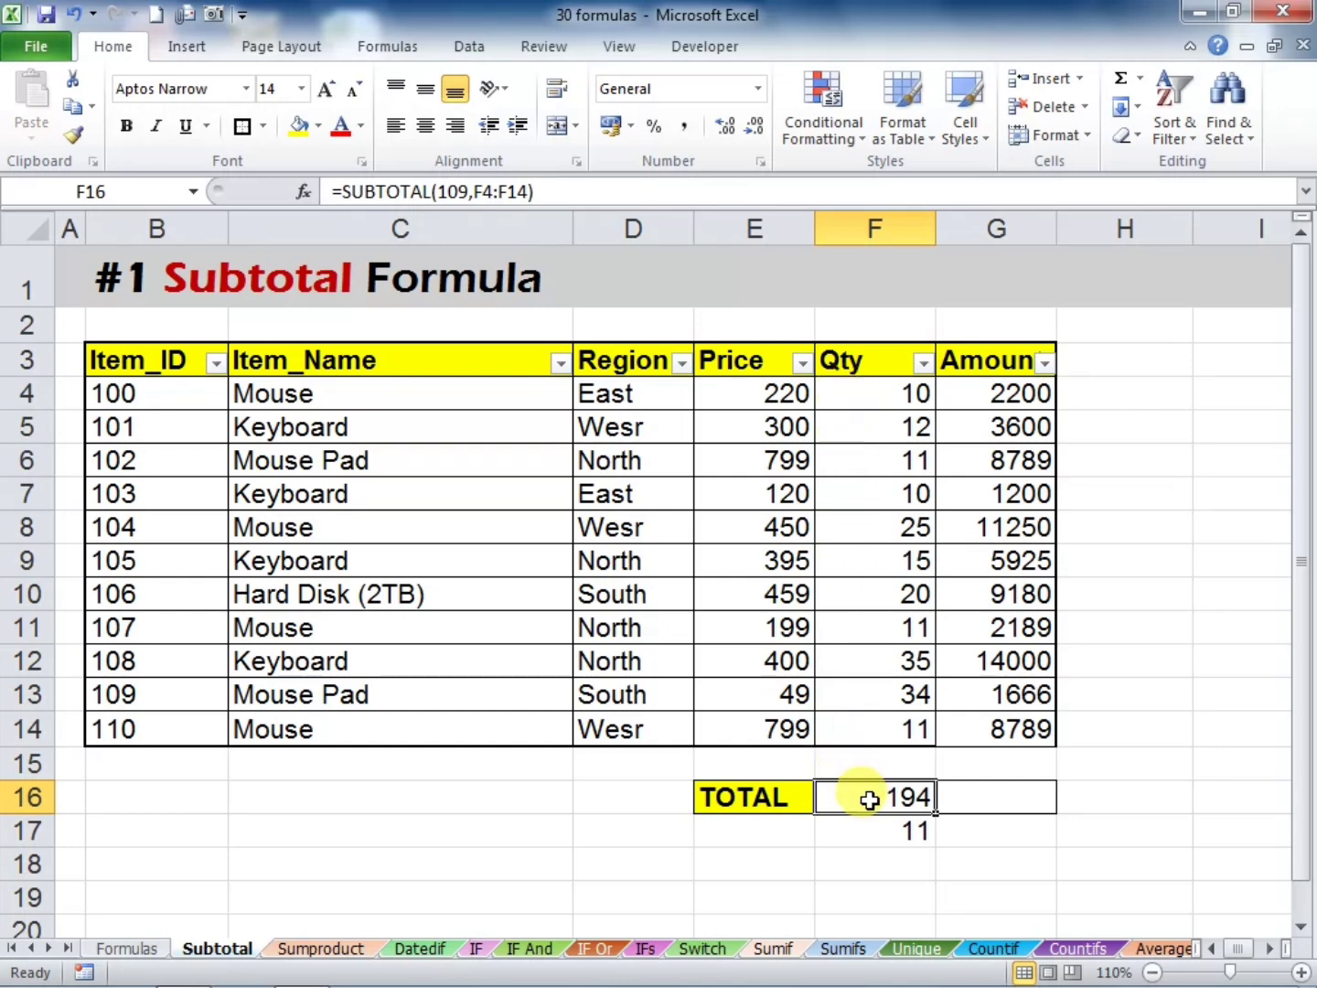
click(877, 830)
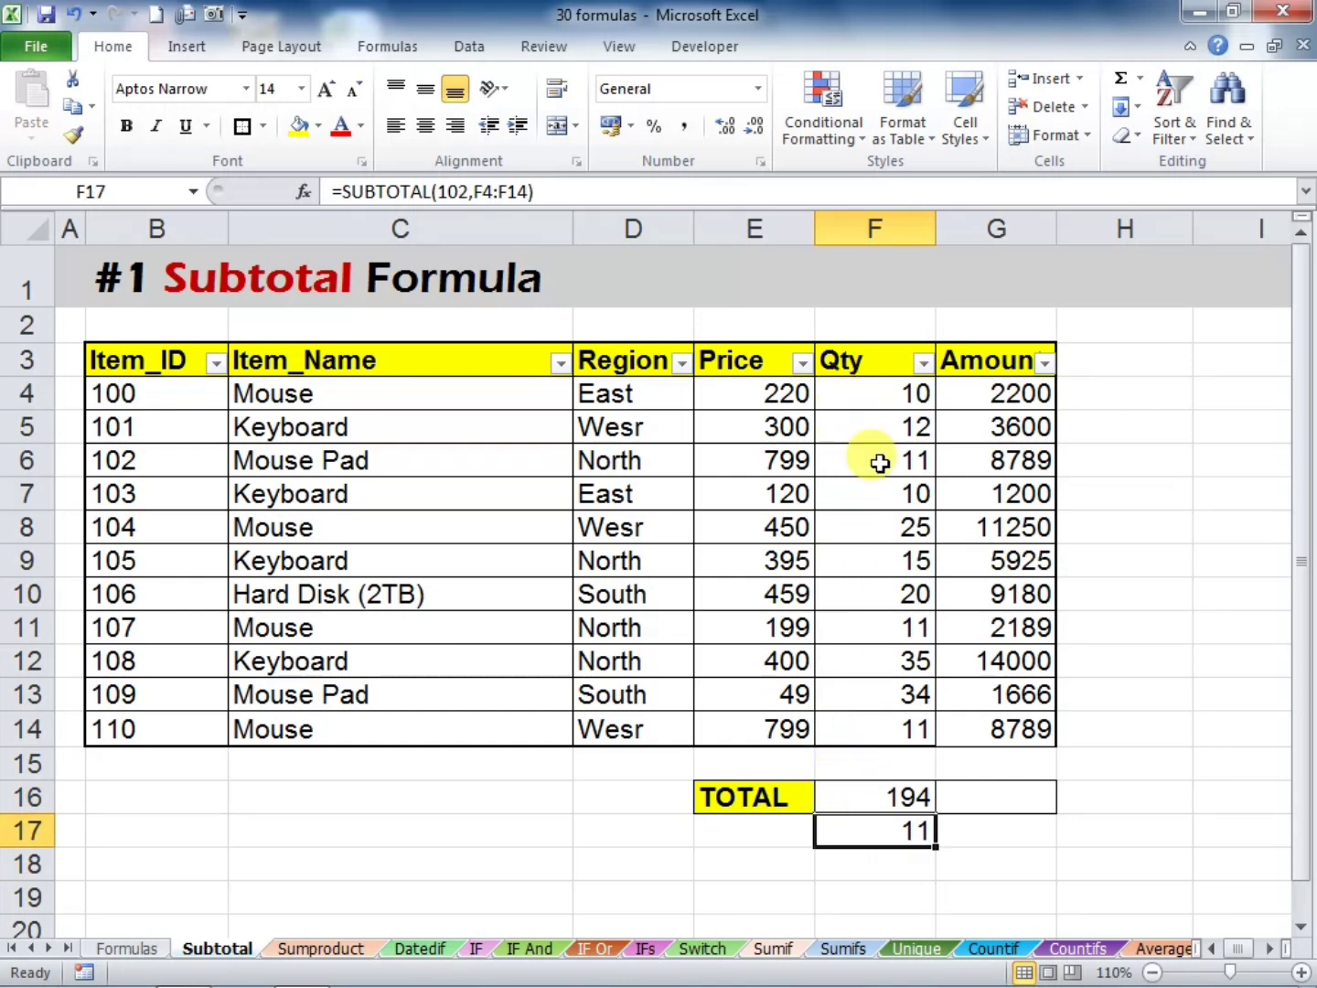
Filter the Item_Name column to show only Mouse and check the SUBTOTAL formulas in F17 and F16
click(557, 364)
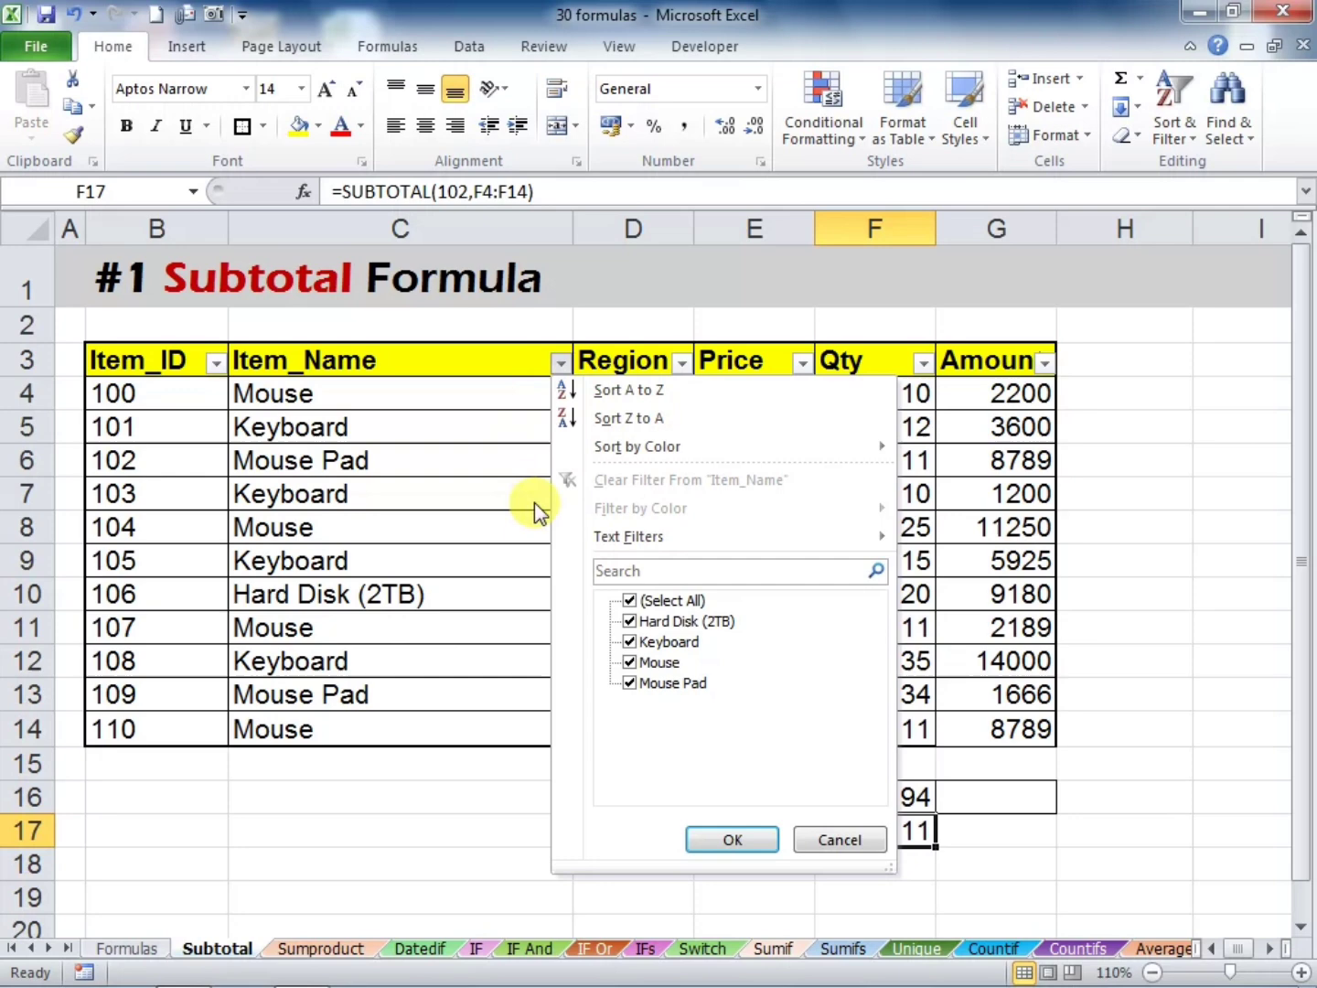
click(631, 600)
click(629, 661)
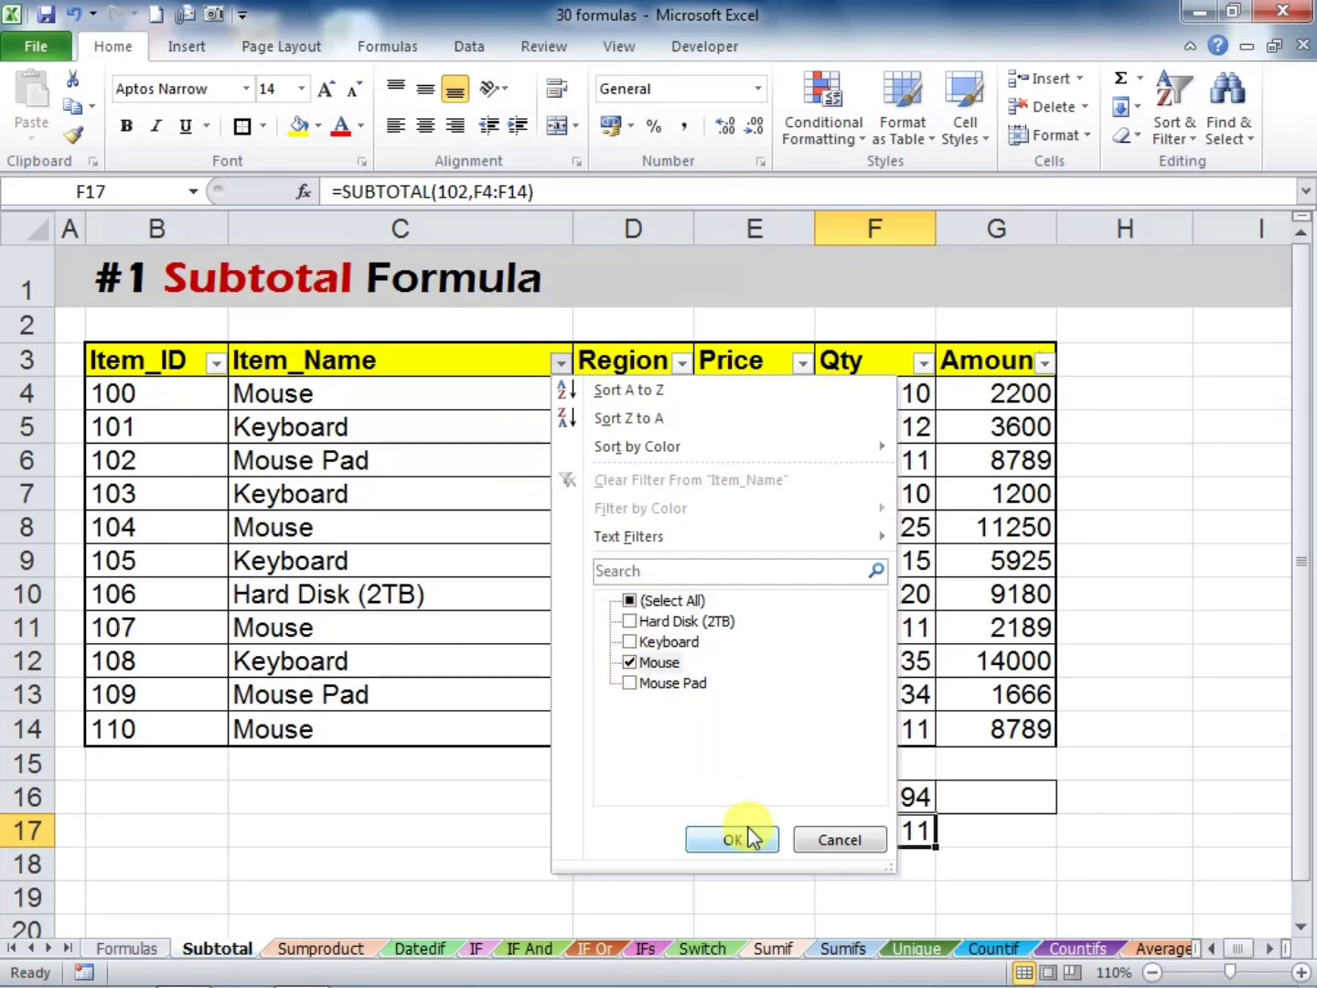
click(751, 836)
click(1010, 676)
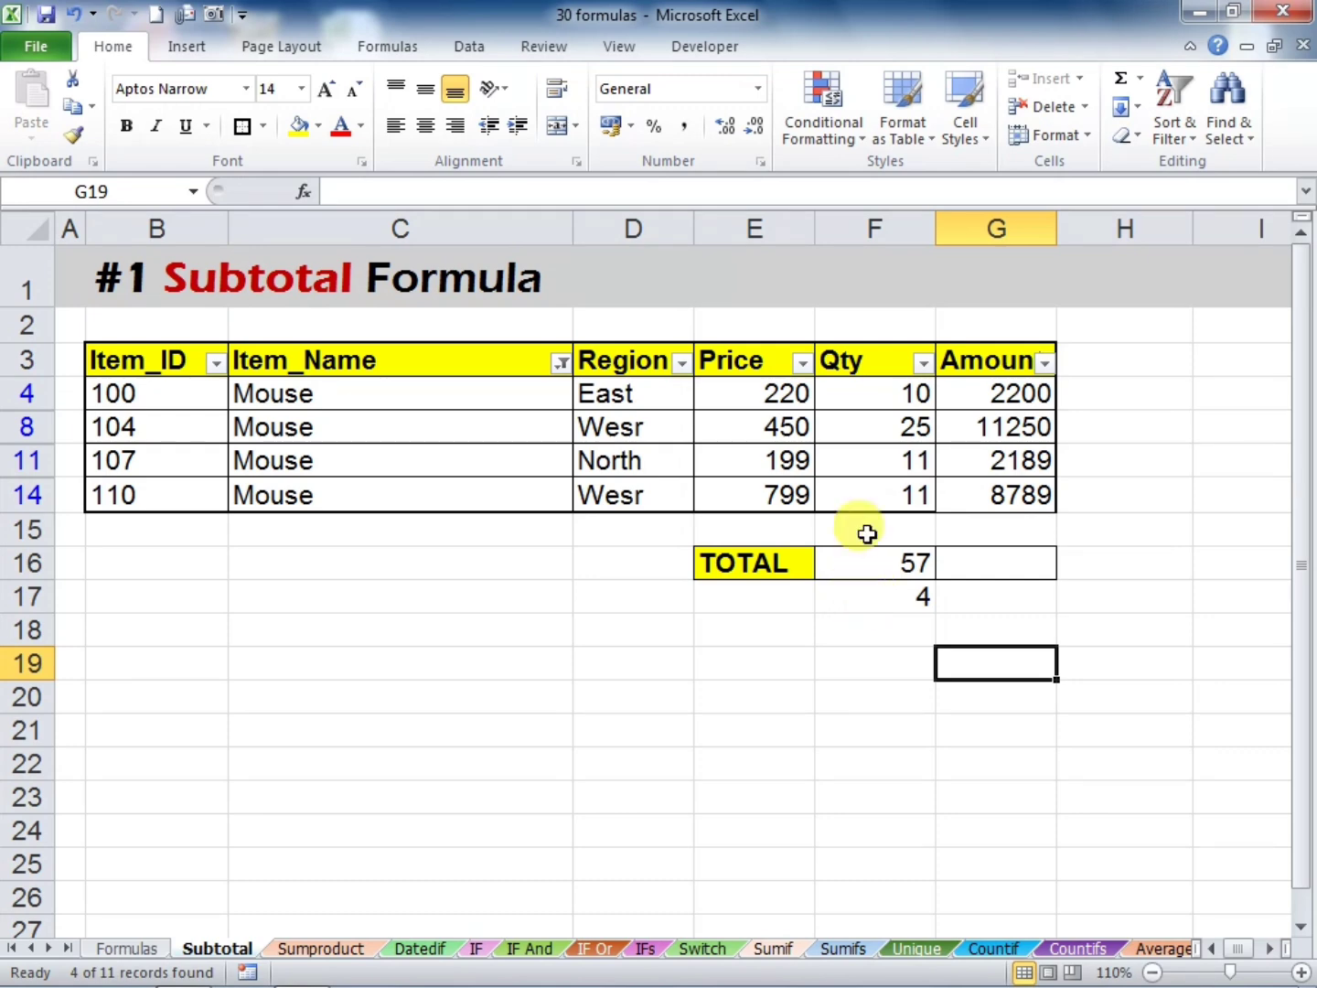
click(882, 600)
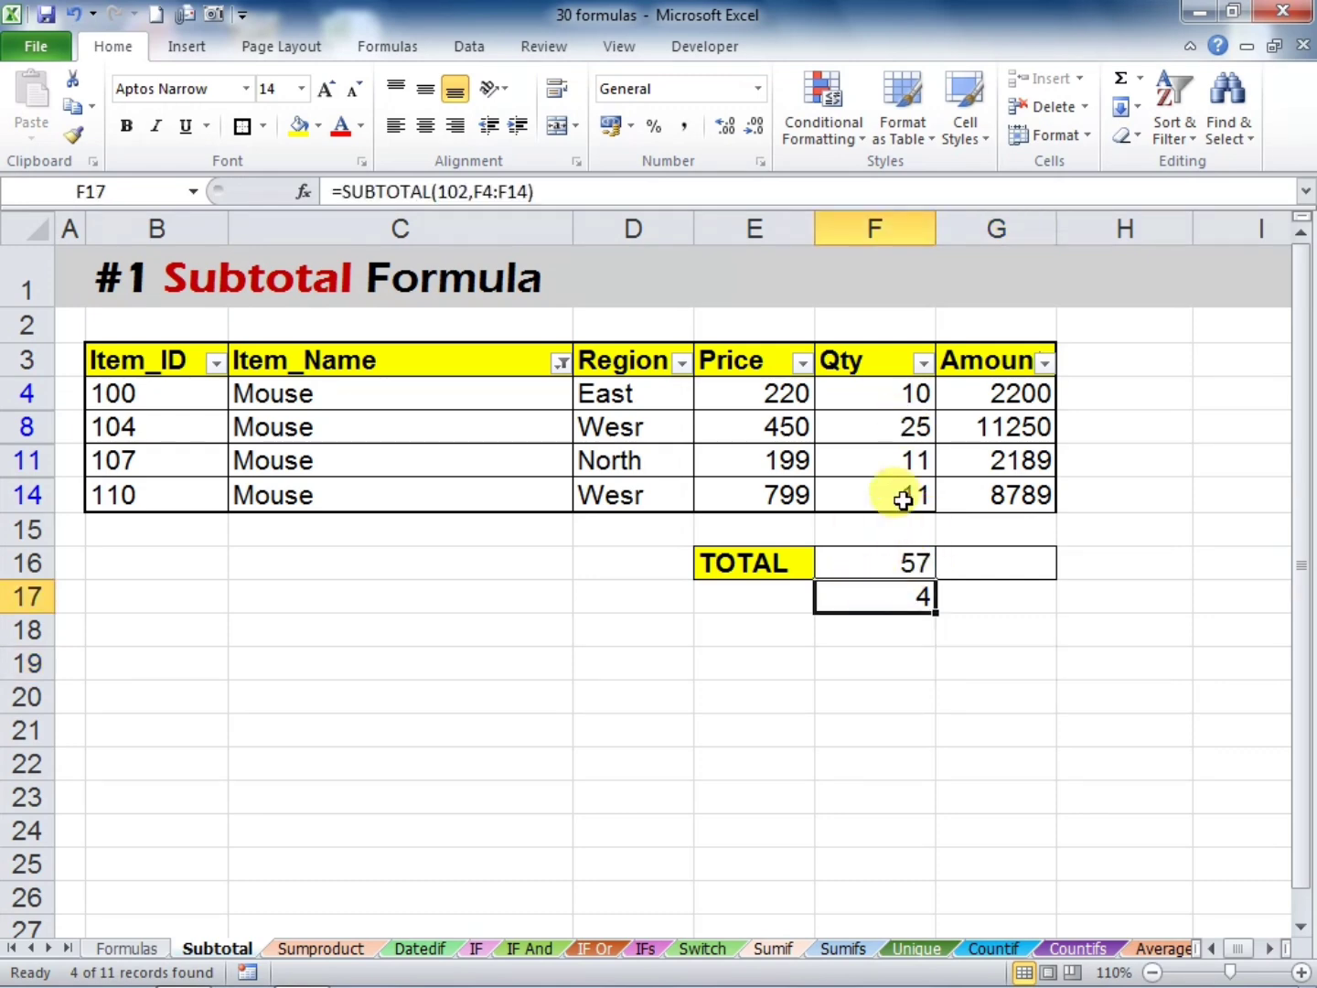
click(872, 558)
Reset the Item_Name filter to show all items again
click(561, 365)
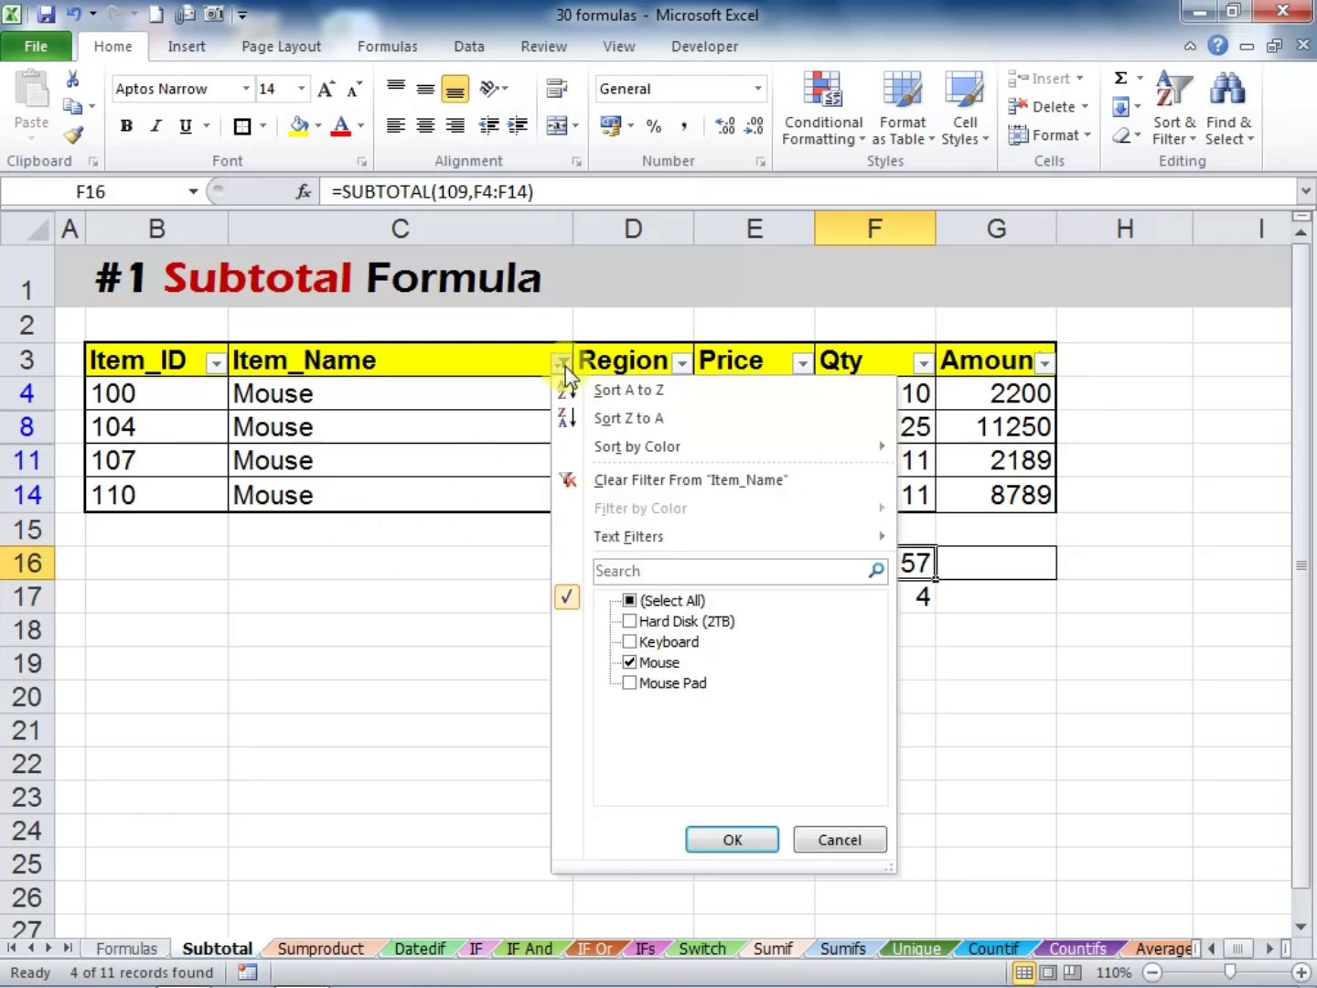
click(629, 600)
click(736, 838)
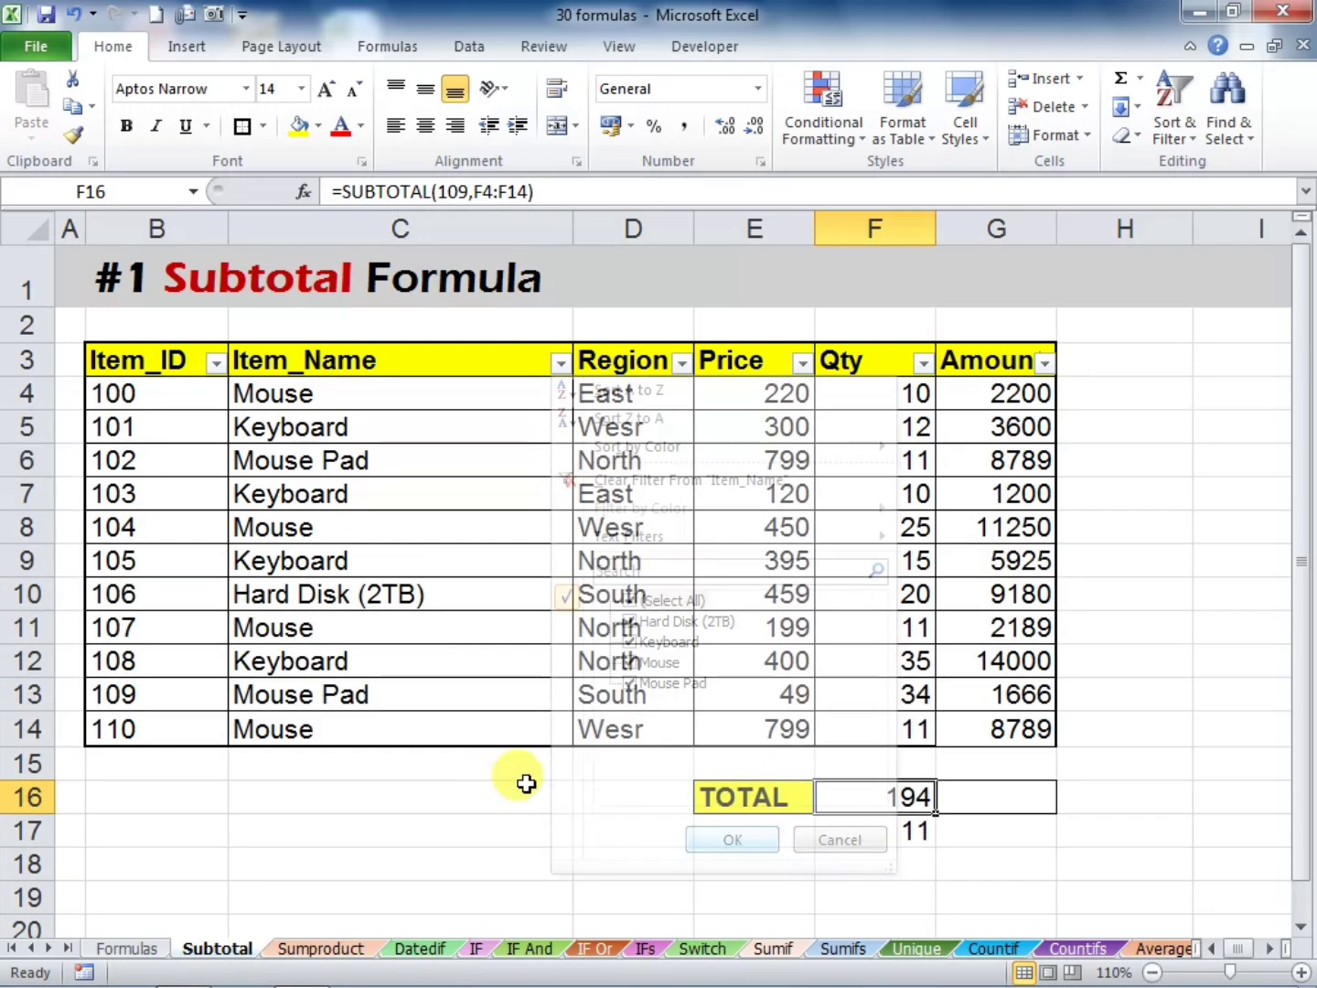
click(380, 806)
Hide rows 7 to 11 manually and select the visible Qty values to compare them with the SUBTOTAL results
drag(28, 494, 20, 628)
right_click(27, 527)
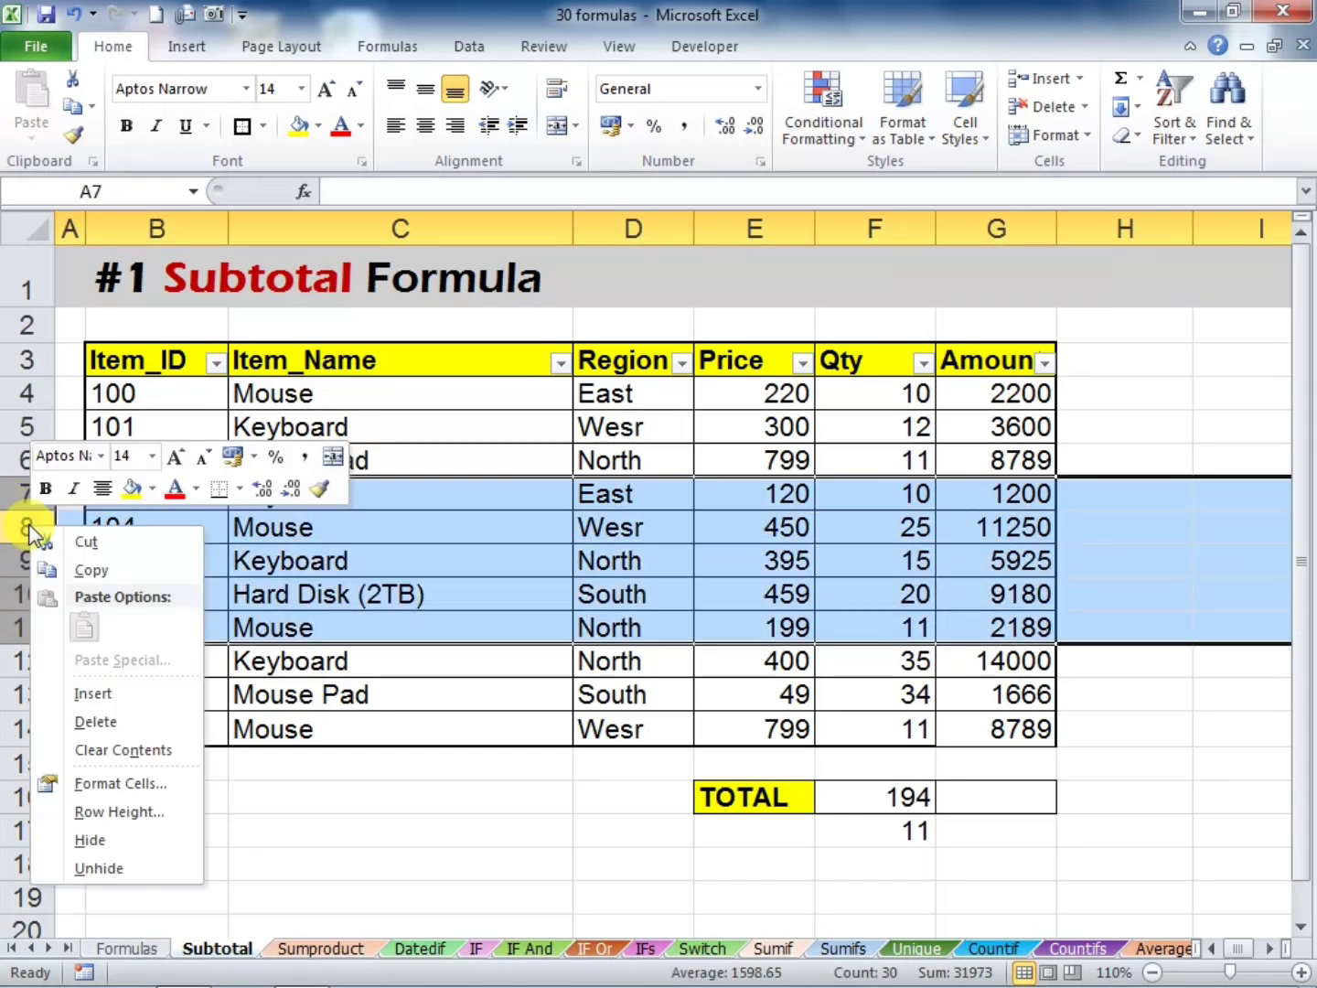
click(103, 840)
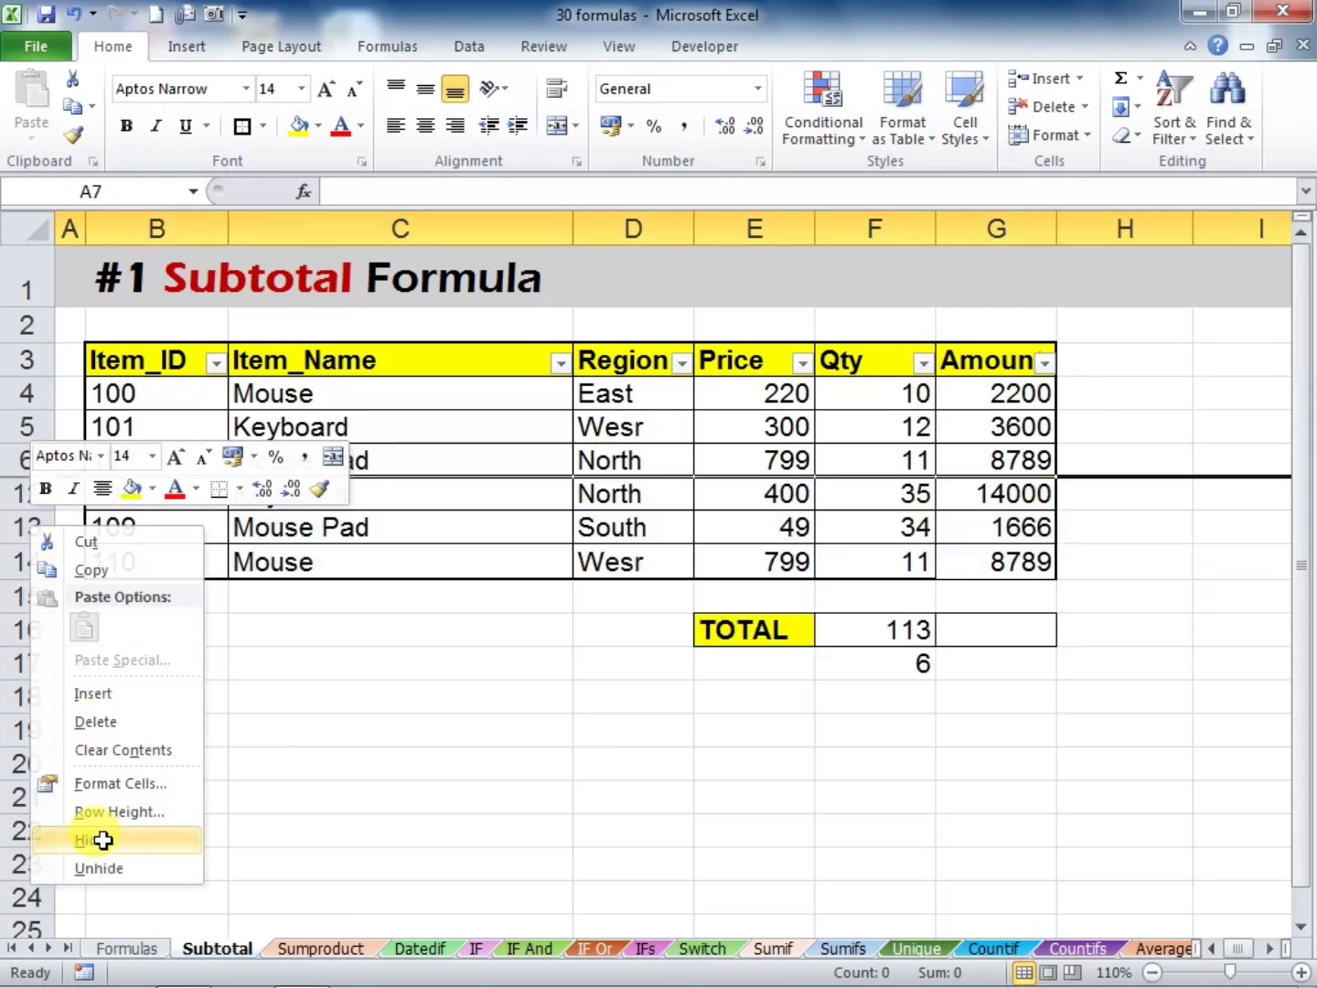
click(585, 764)
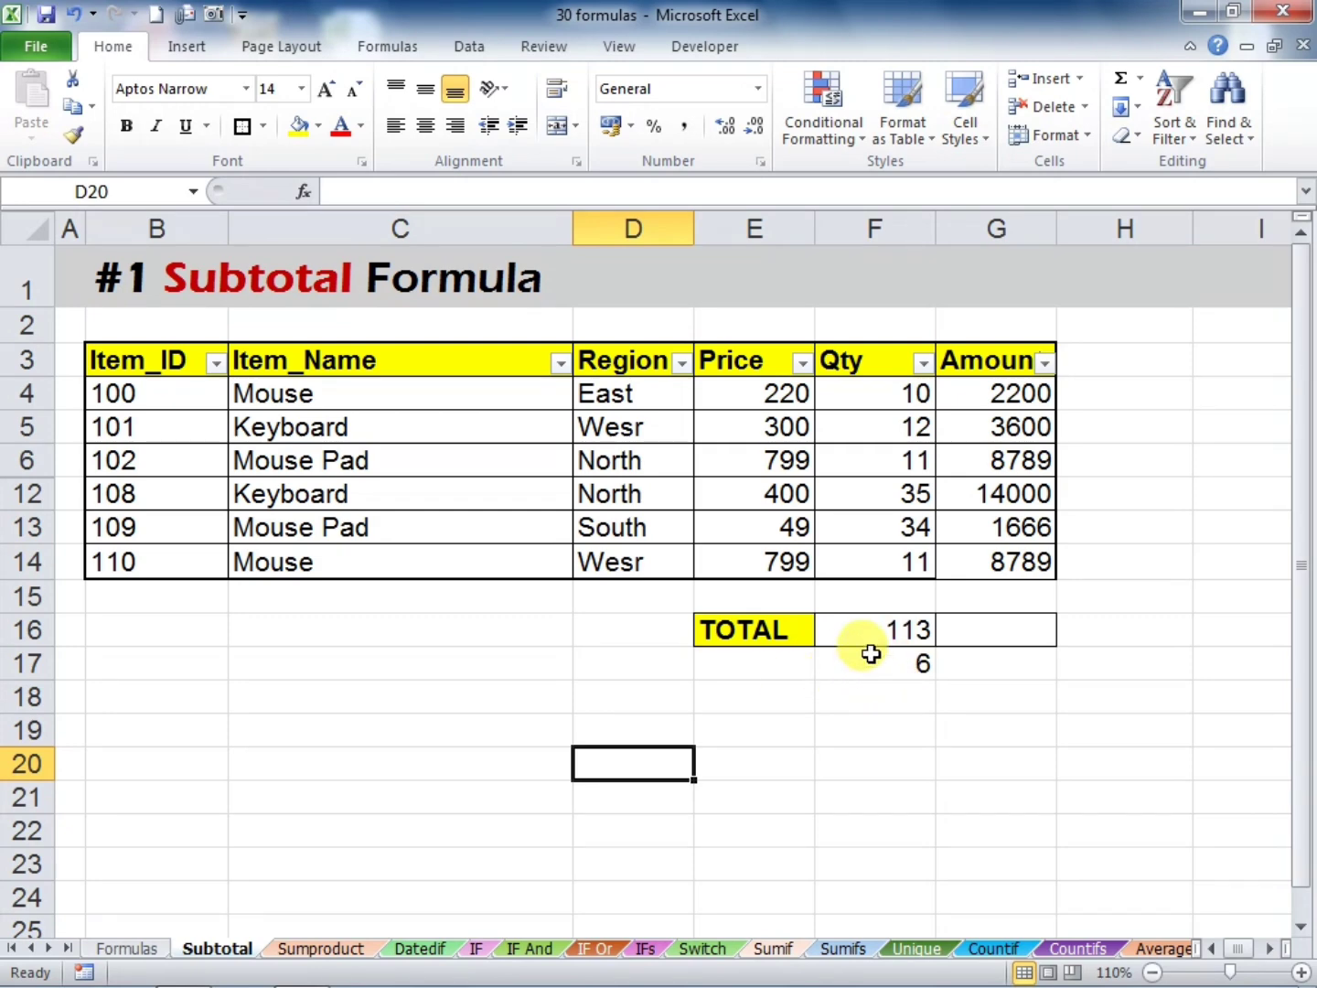
drag(856, 393, 870, 553)
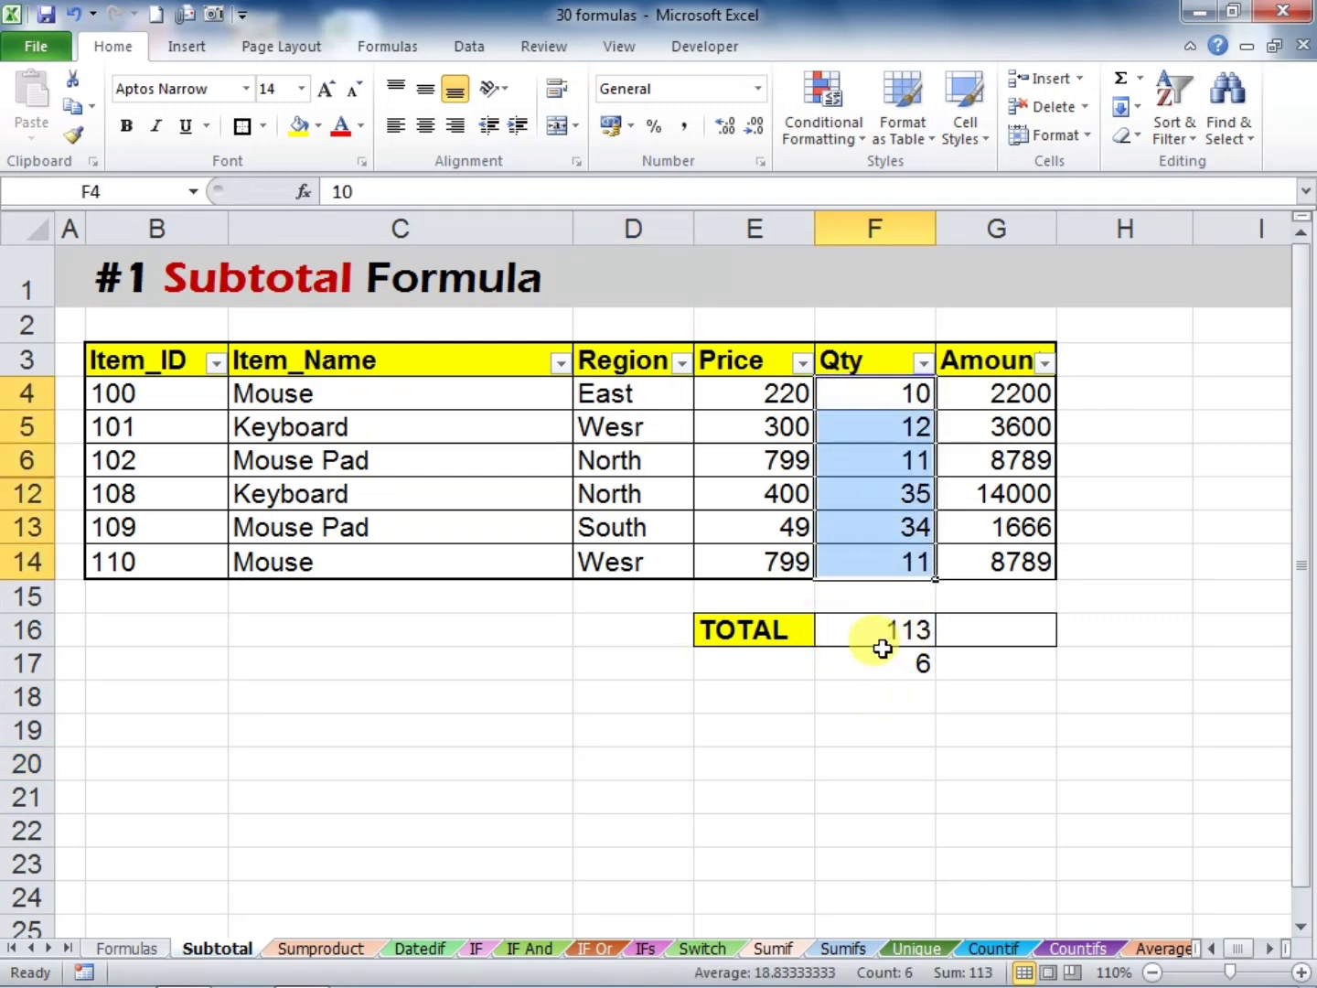
click(892, 722)
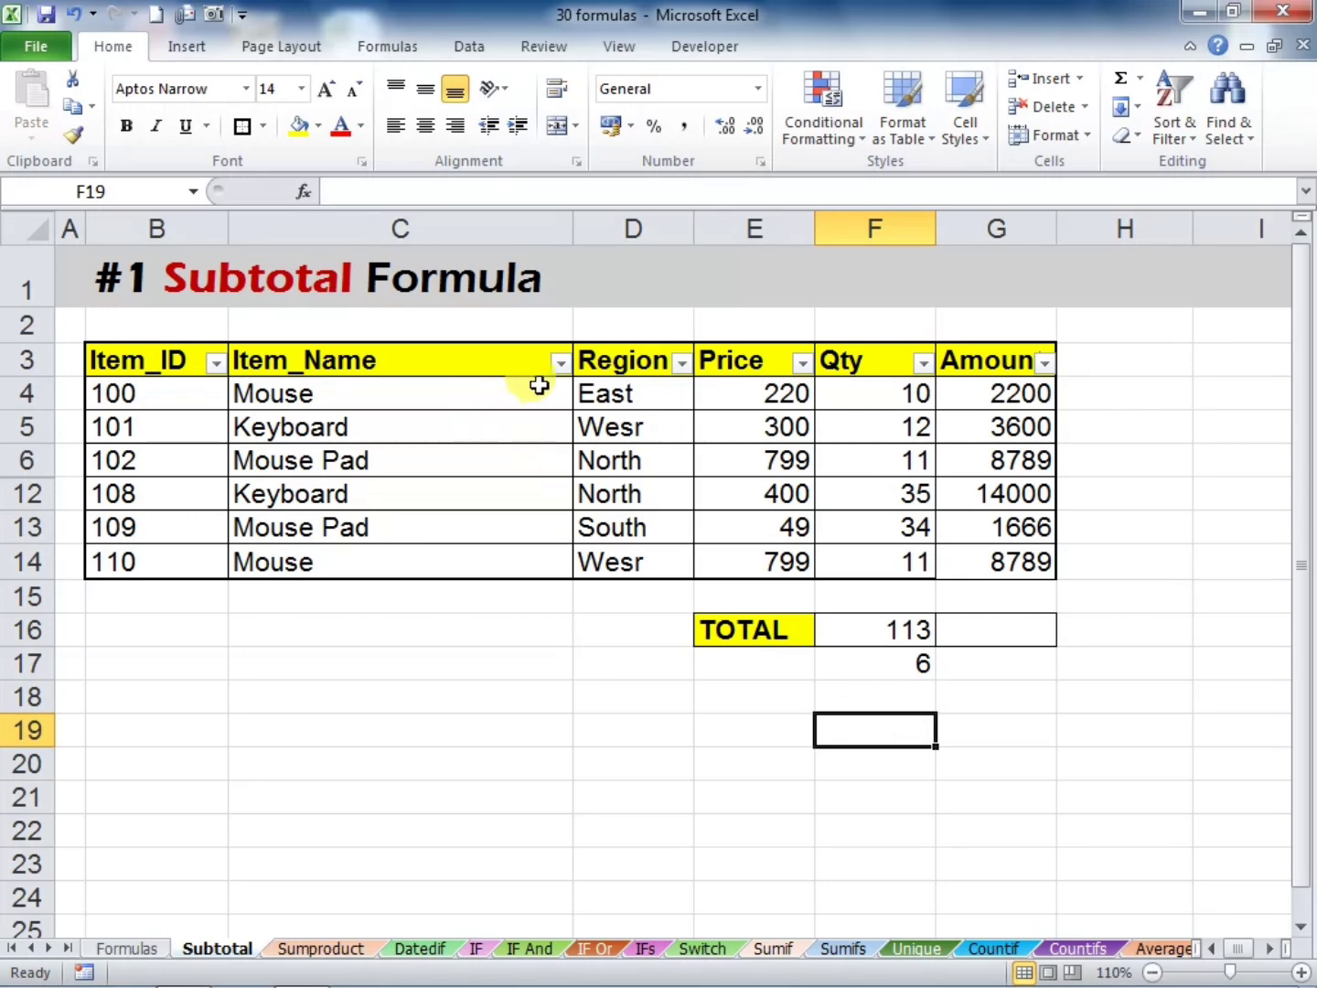
Reapply the Item_Name filter with all listed items selected
click(560, 364)
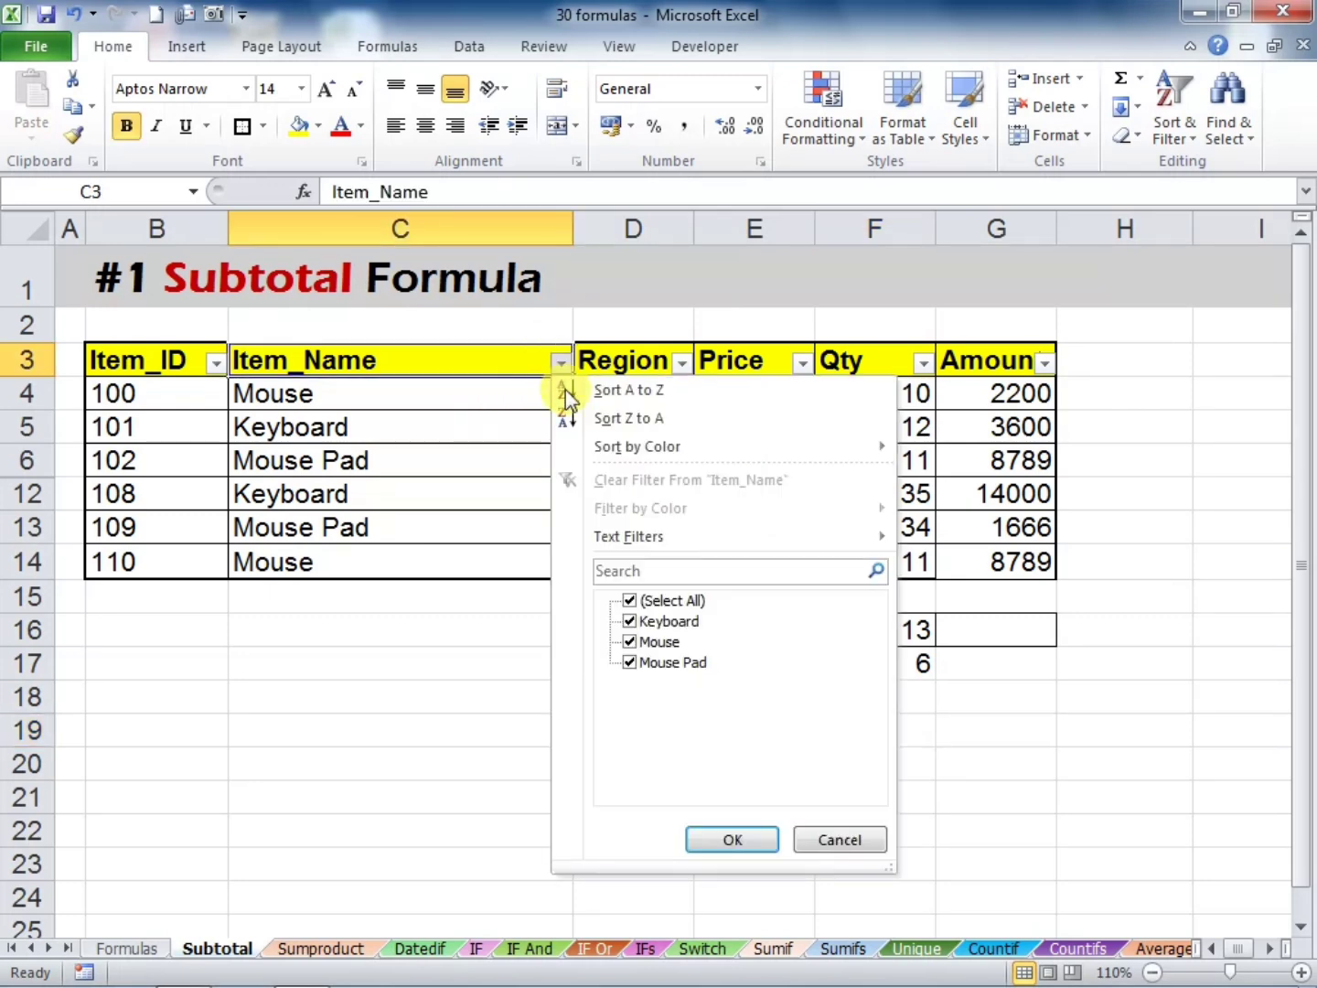
click(631, 600)
click(652, 603)
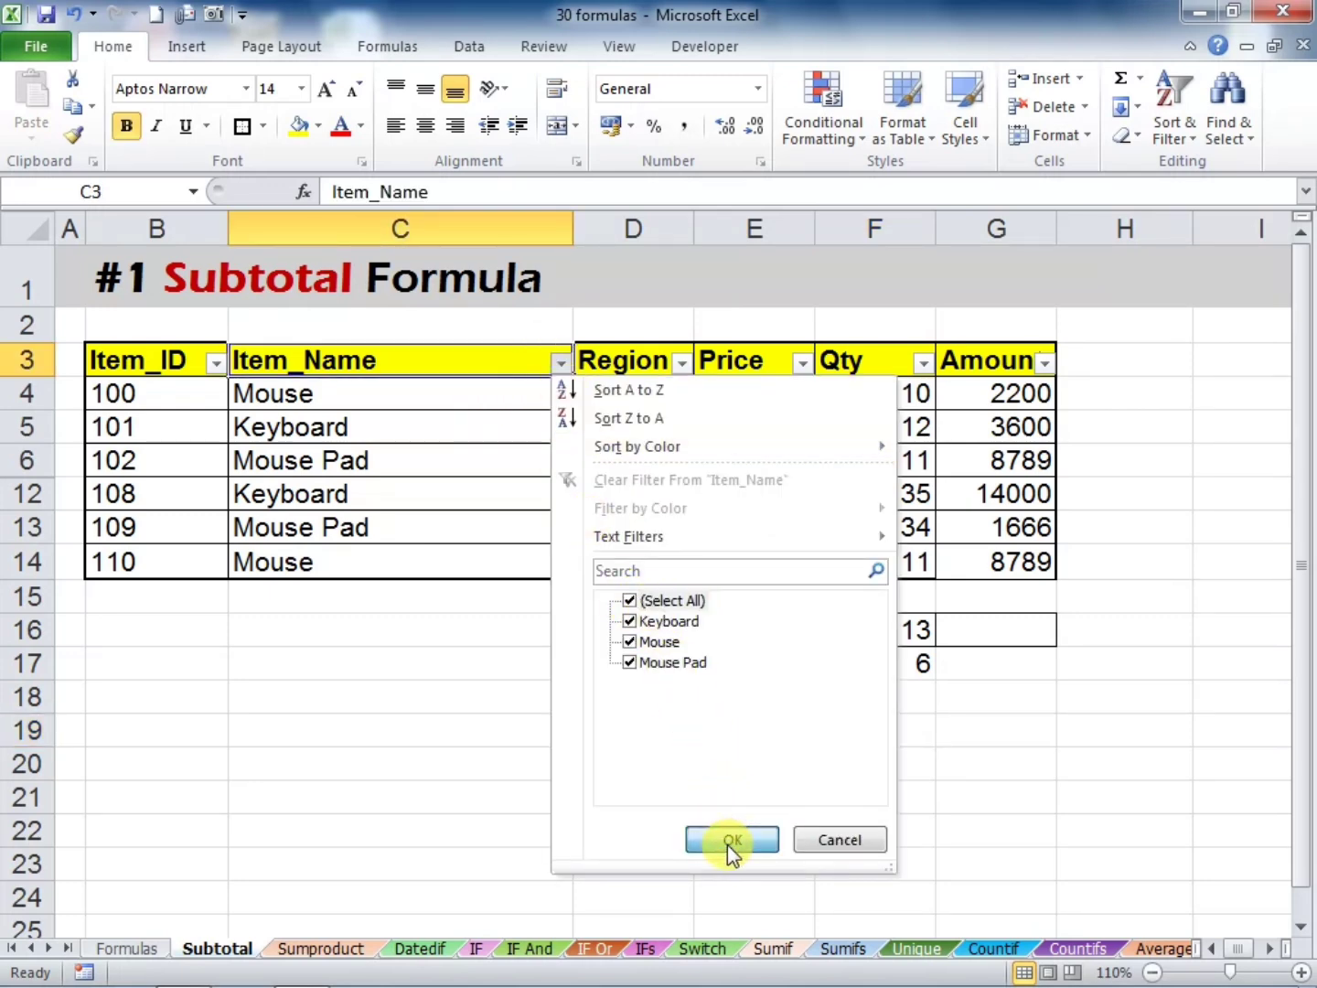
click(728, 840)
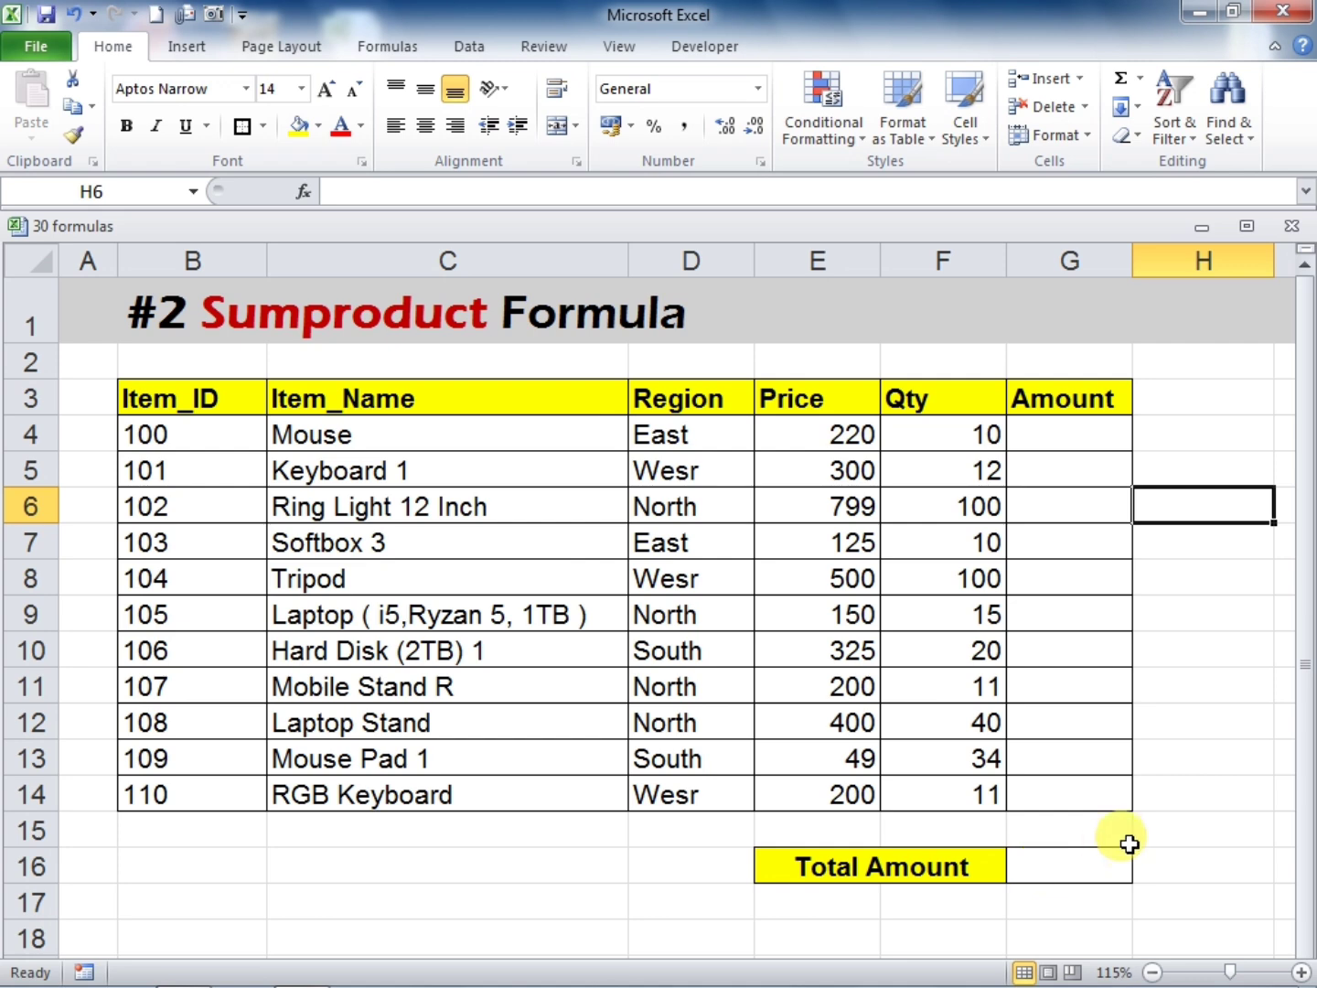
On the Sumproduct sheet, calculate the first item's amount in G4 with =E4*F4, multiplying Price by Qty
click(784, 437)
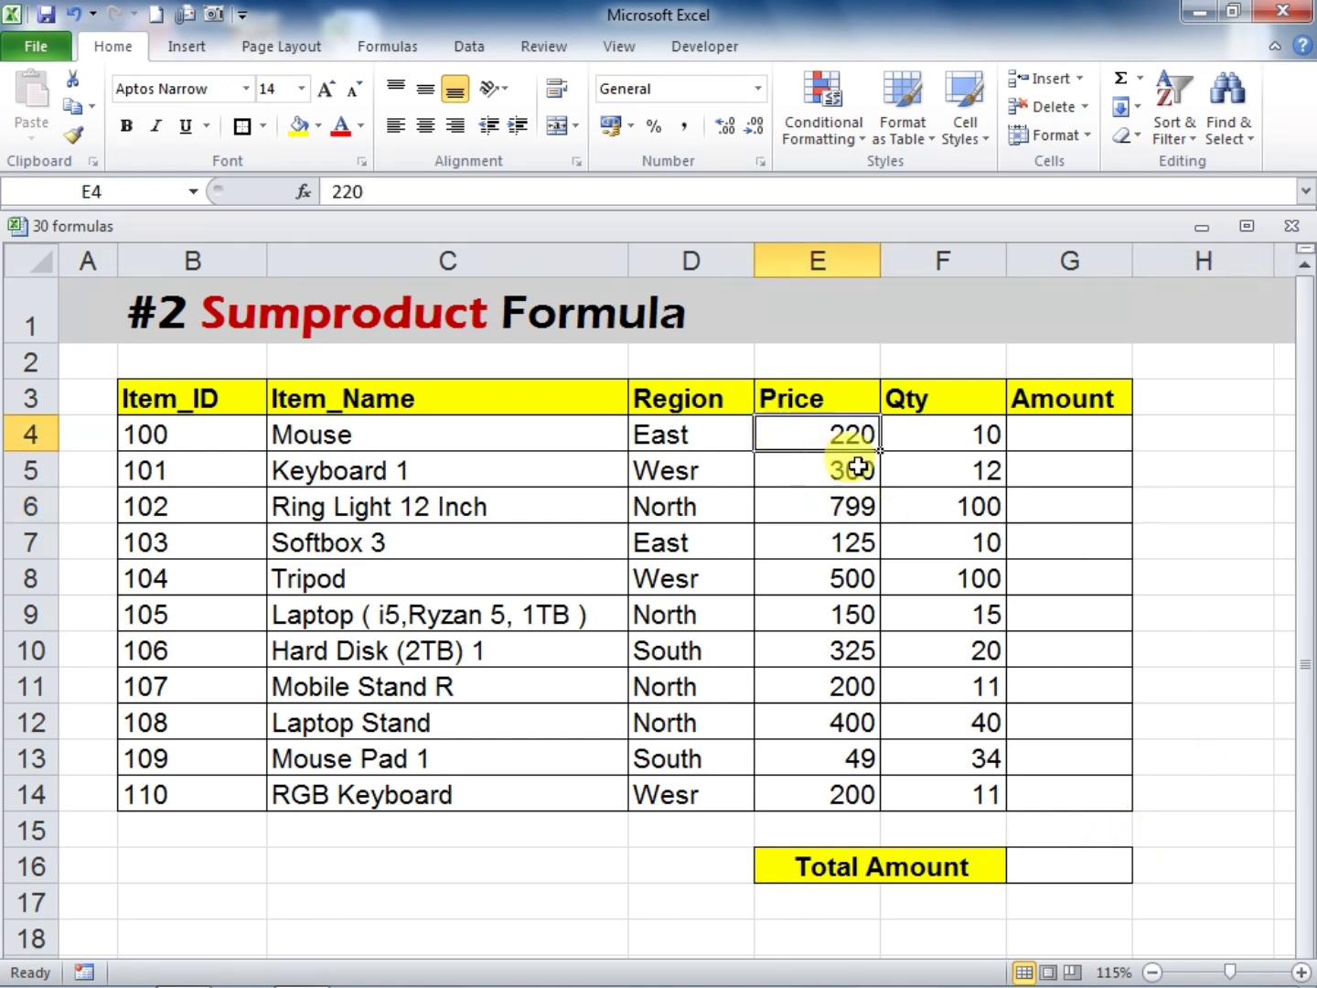
click(918, 426)
click(1070, 430)
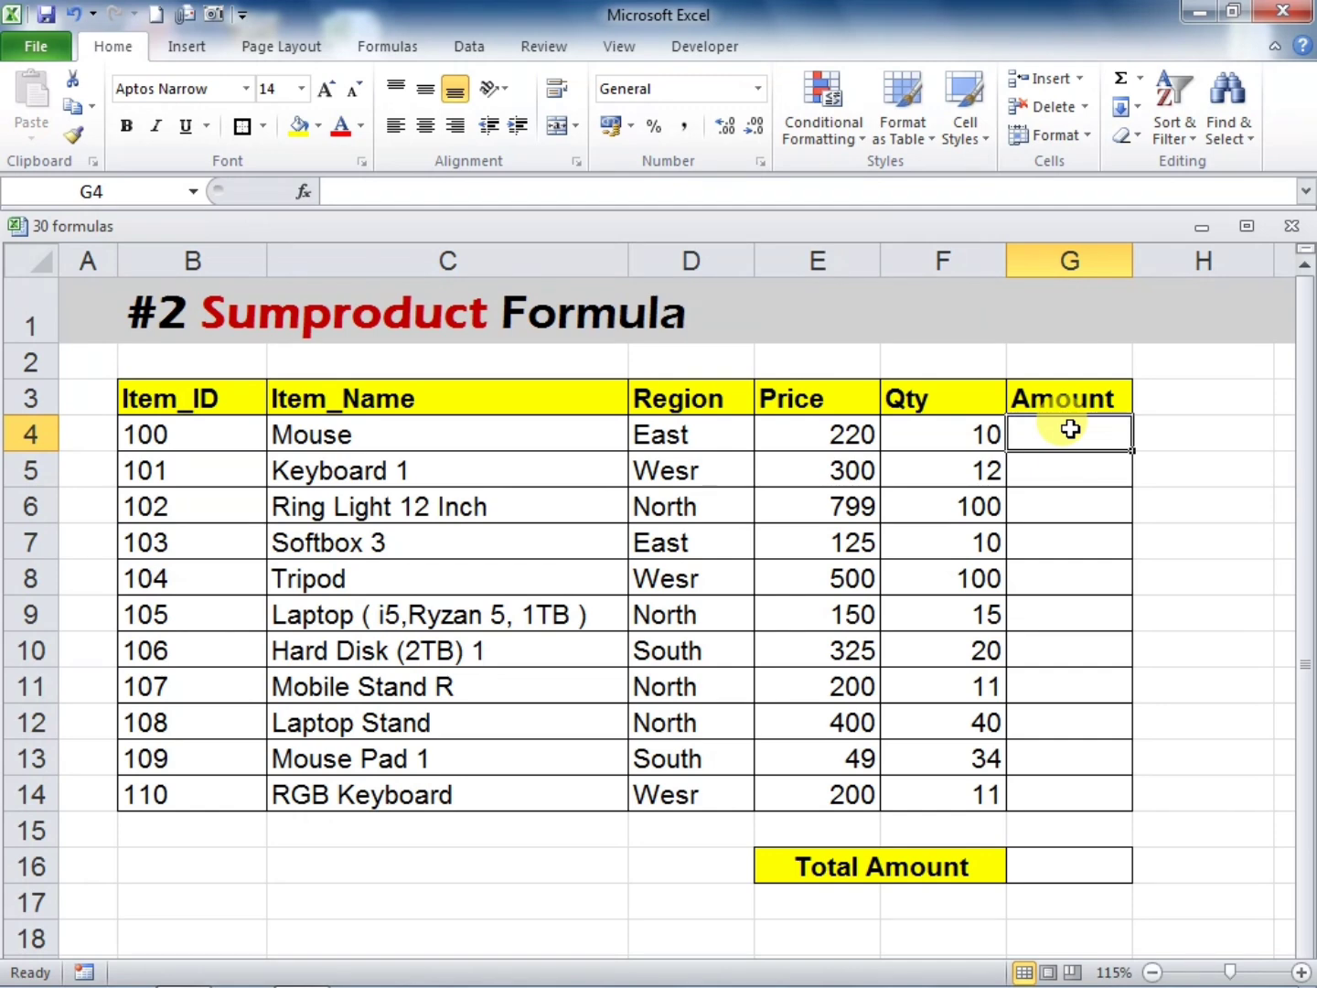
text(=)
click(801, 435)
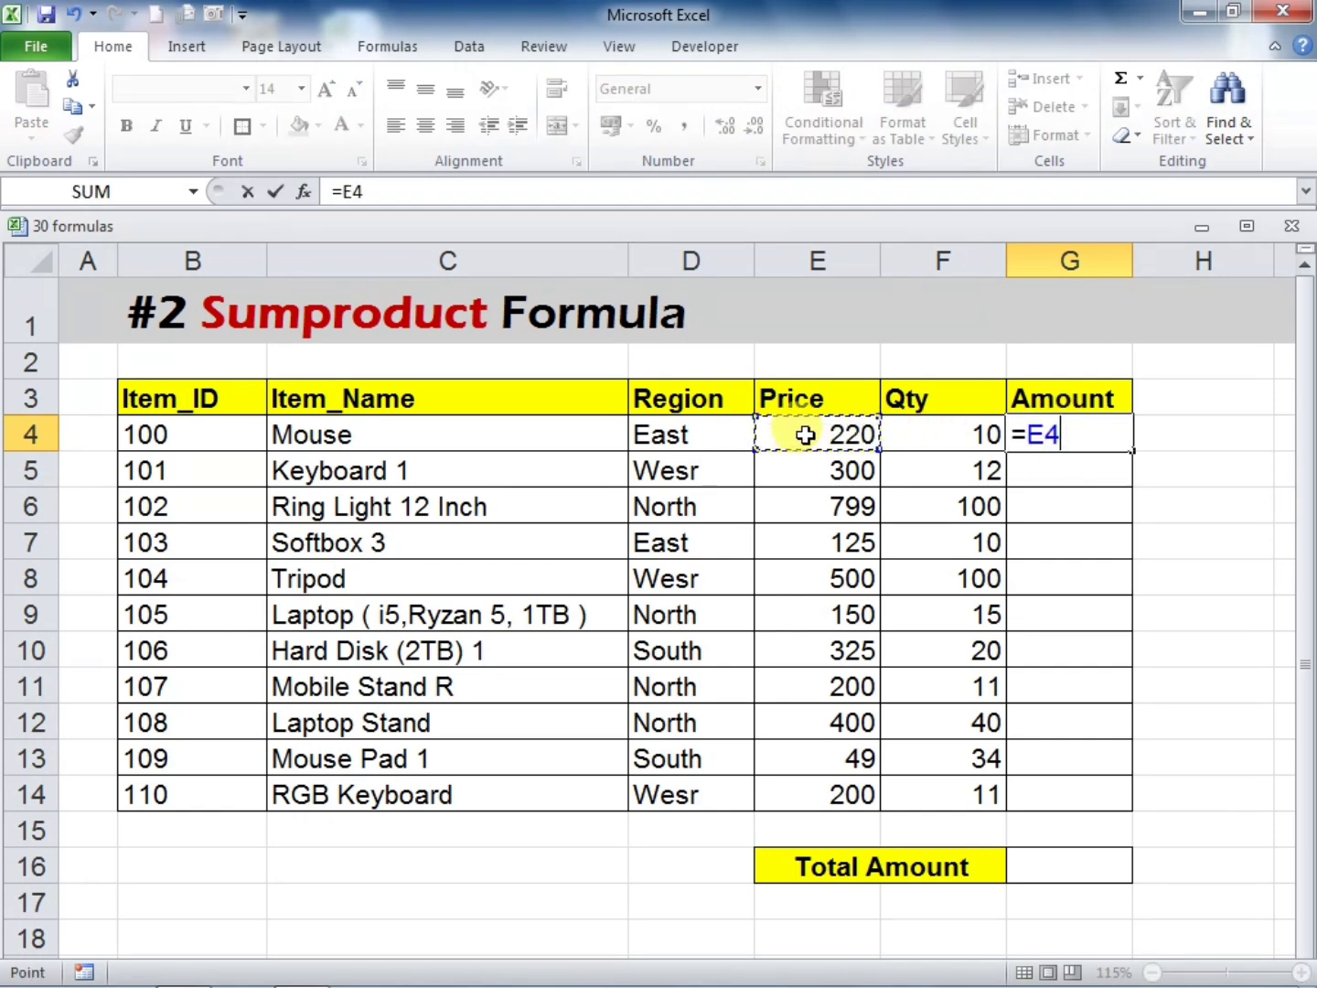
text(*)
click(909, 438)
key(Return)
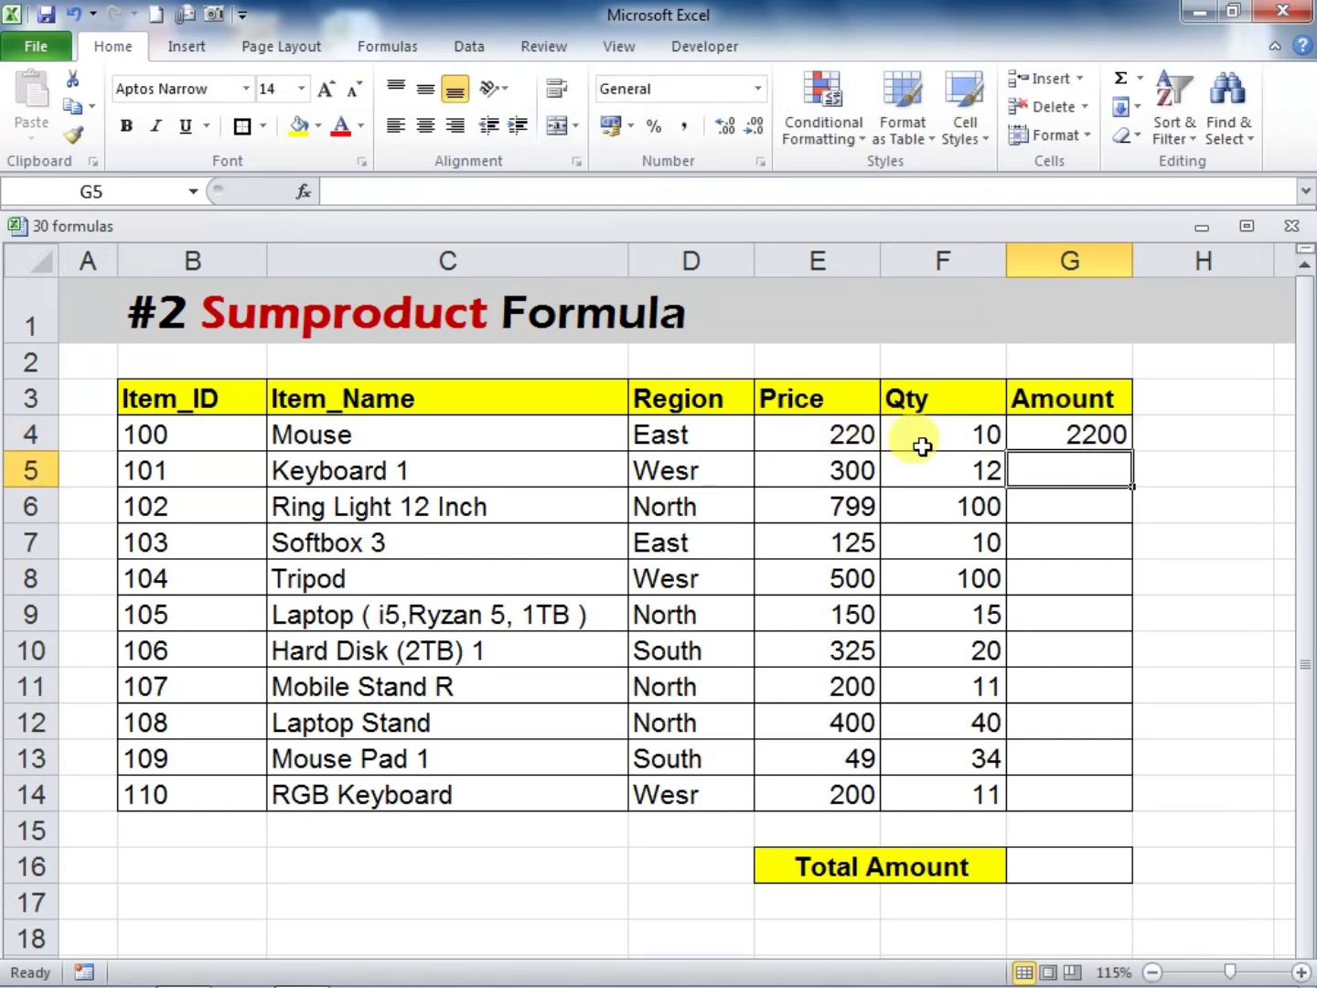
Fill the Amount formula from G4 down to G14
click(1066, 436)
drag(1136, 451, 1135, 805)
click(1173, 770)
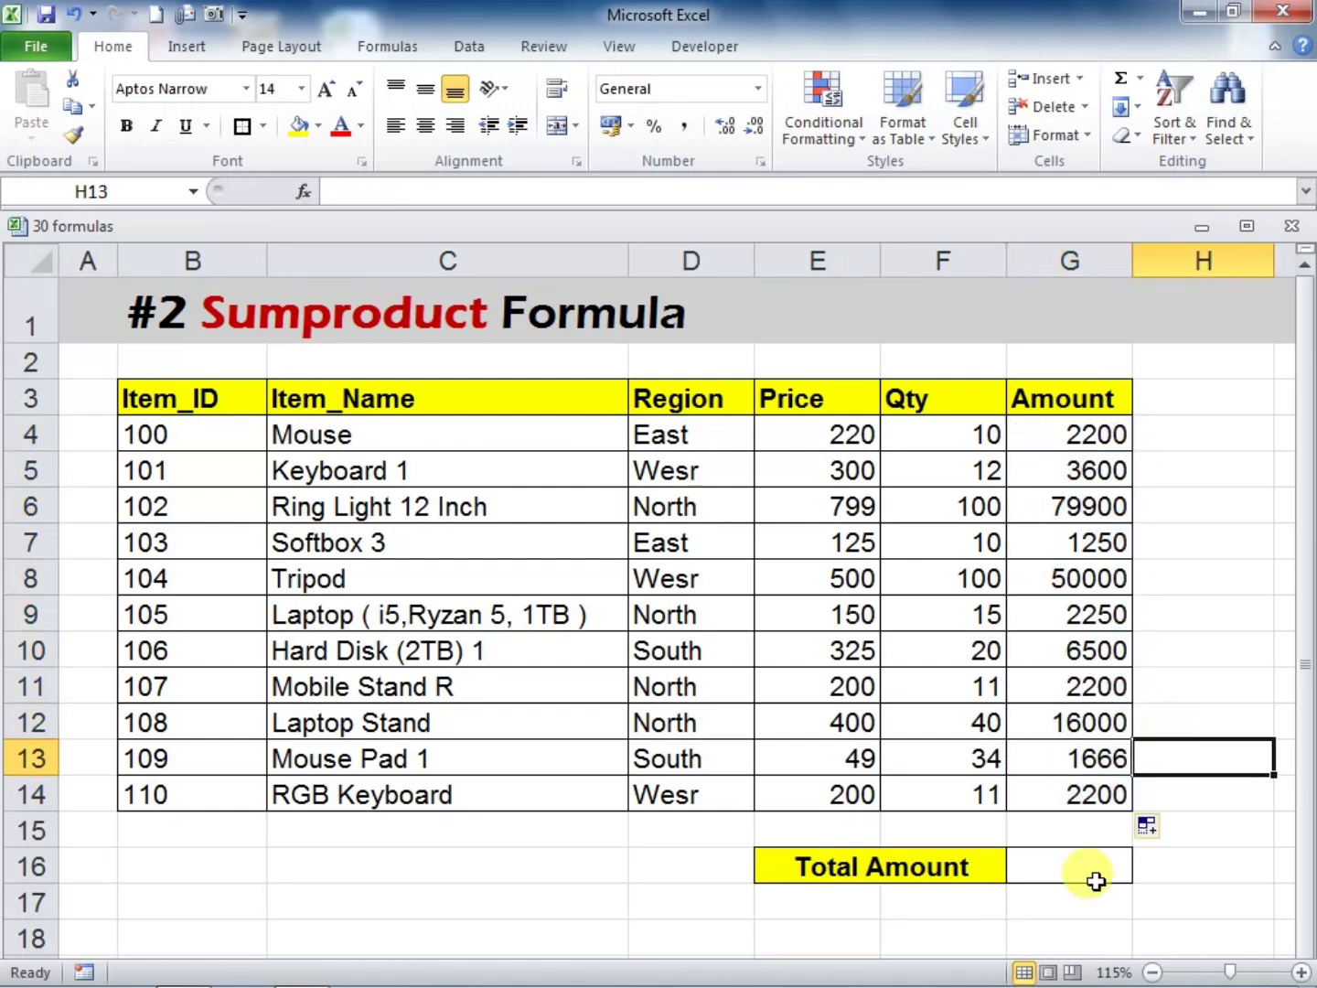
Enter =SUM(G4:G14) in G16 as the Total Amount and check the formula
click(1043, 867)
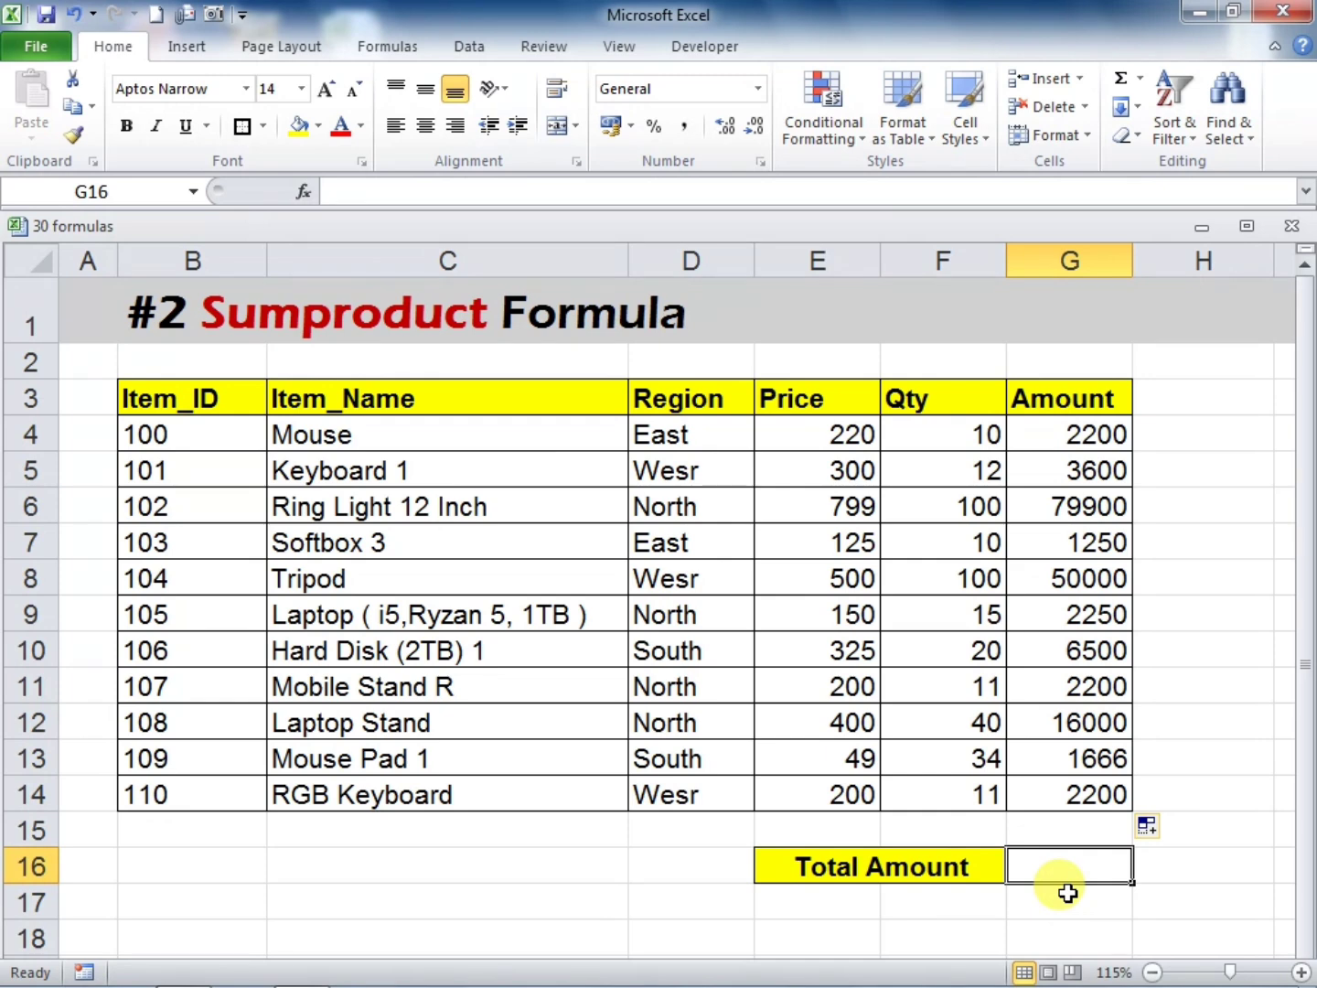
text(=sum)
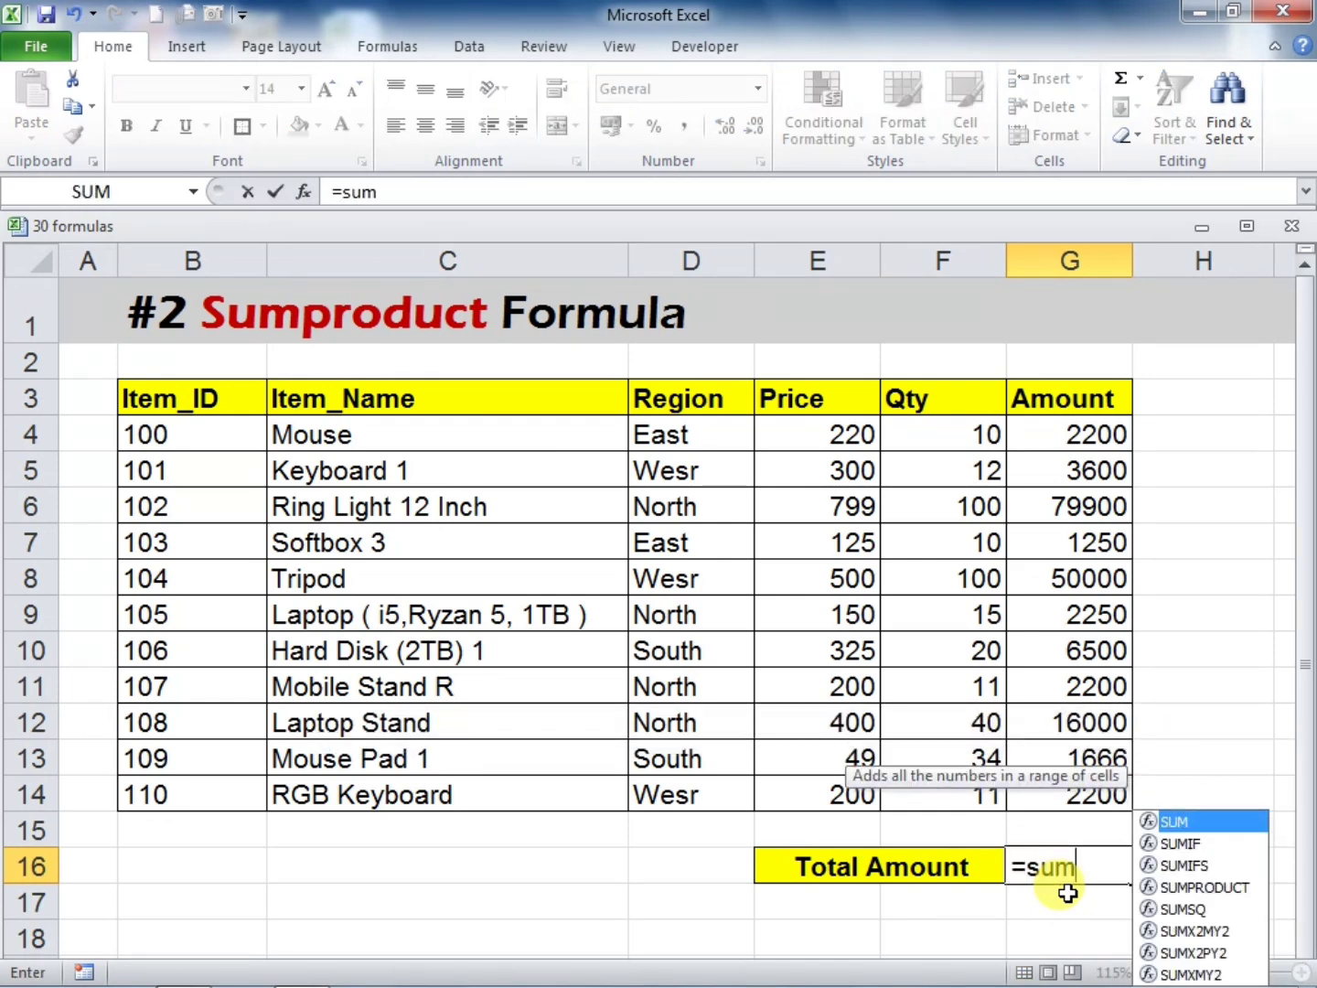
key(Tab)
drag(1041, 438, 1083, 780)
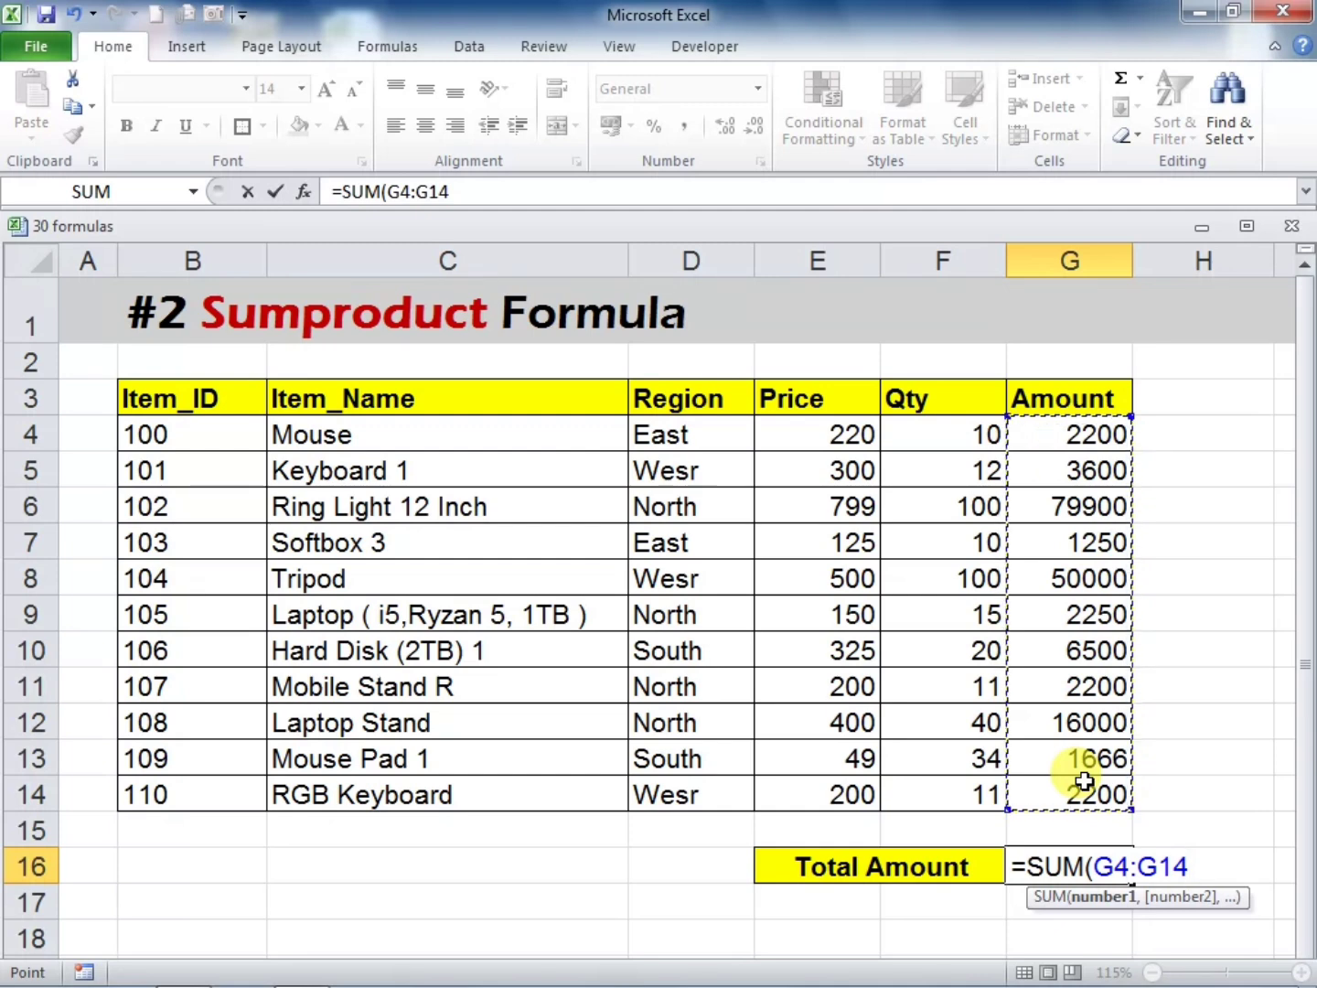
text())
key(Return)
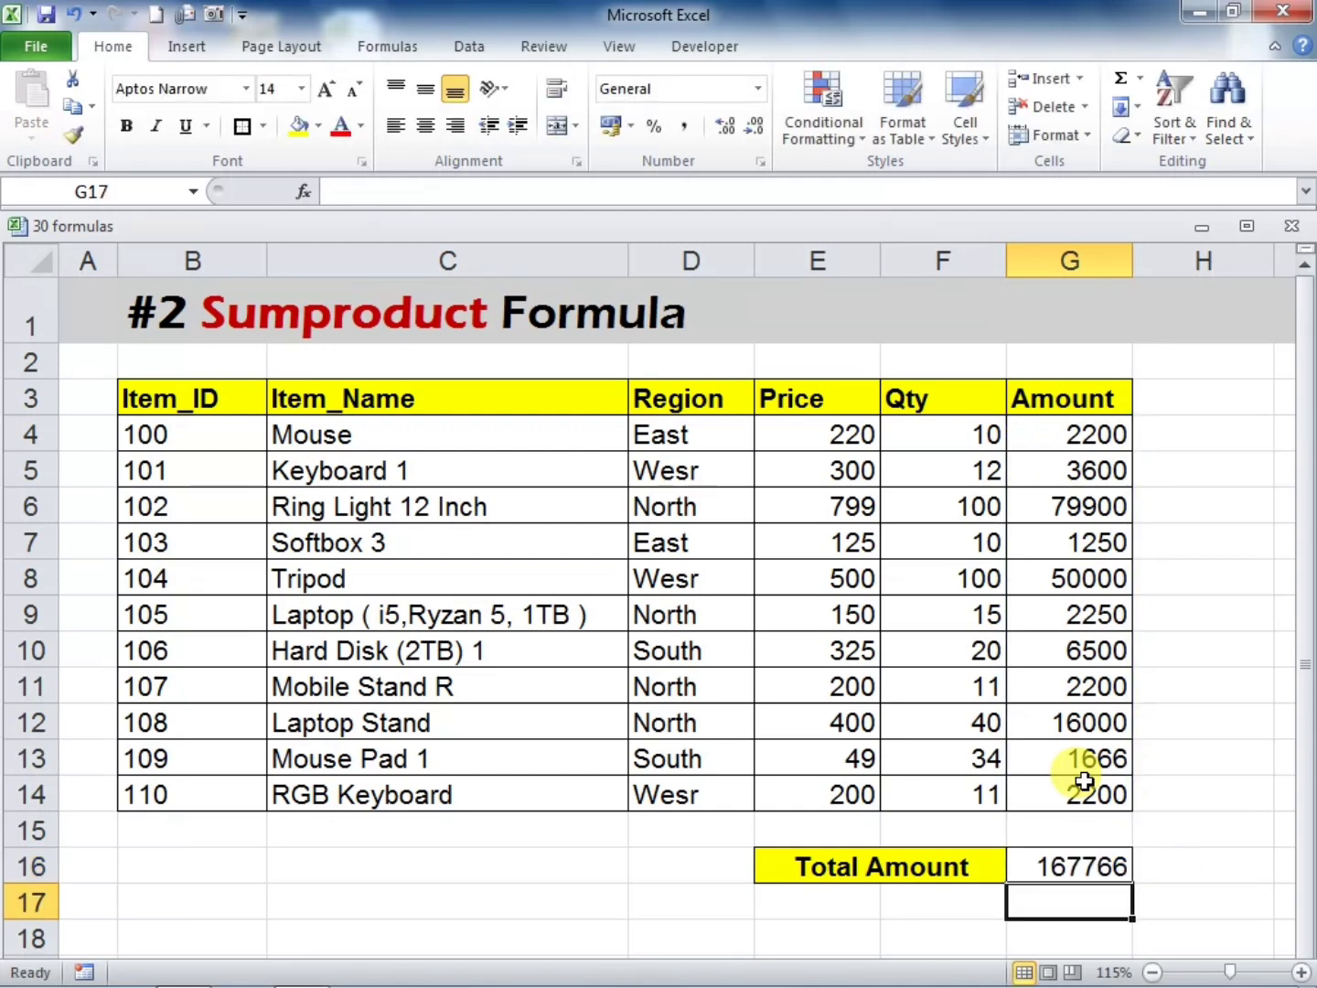
click(1056, 873)
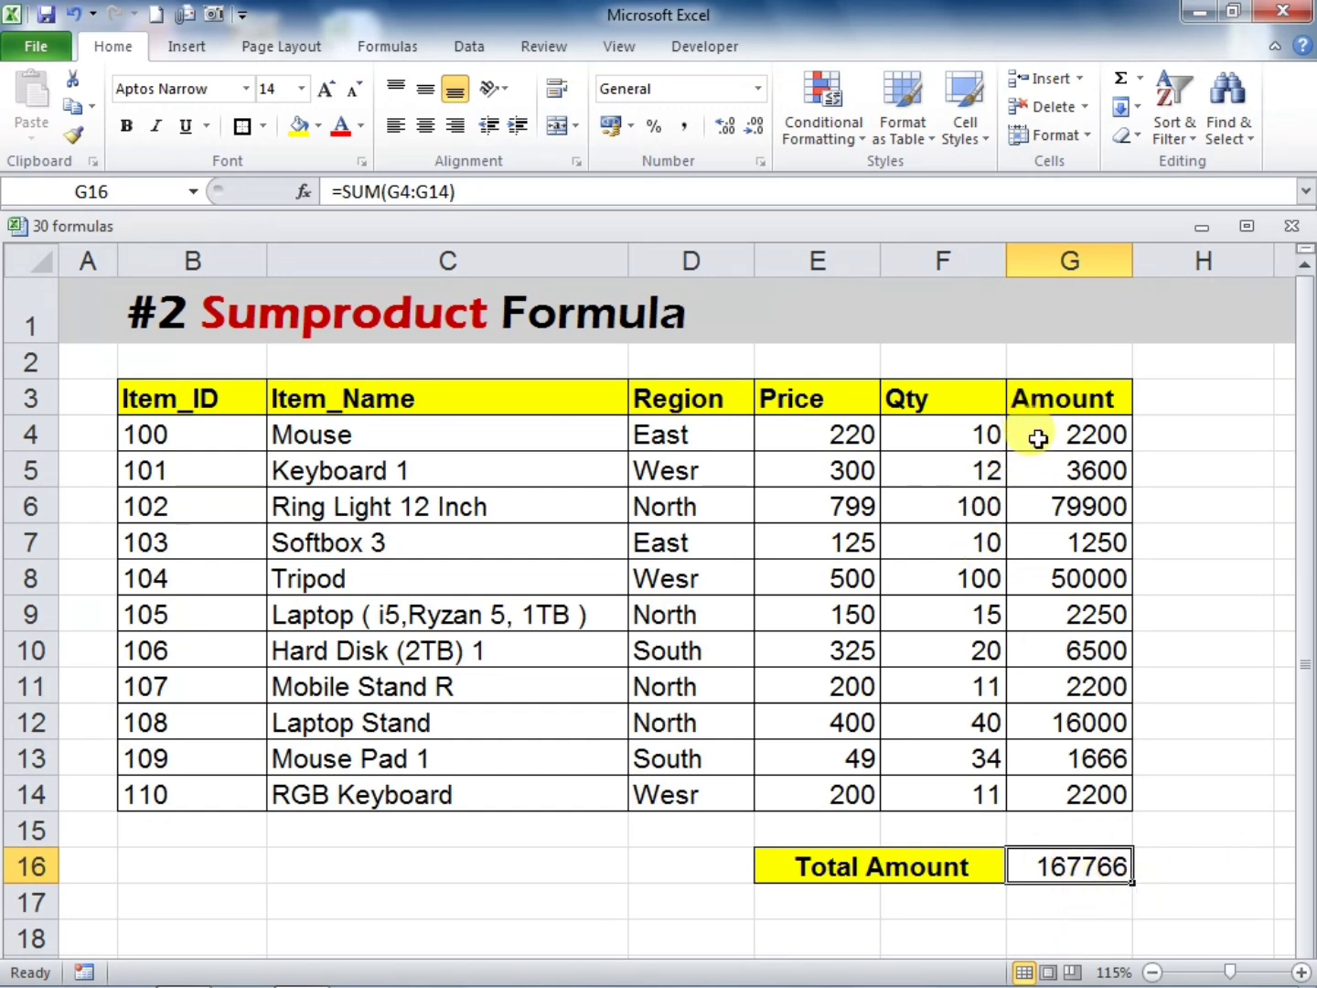
Clear the Amount formulas and the Total Amount from G4:G16
drag(1036, 437, 1070, 859)
key(Delete)
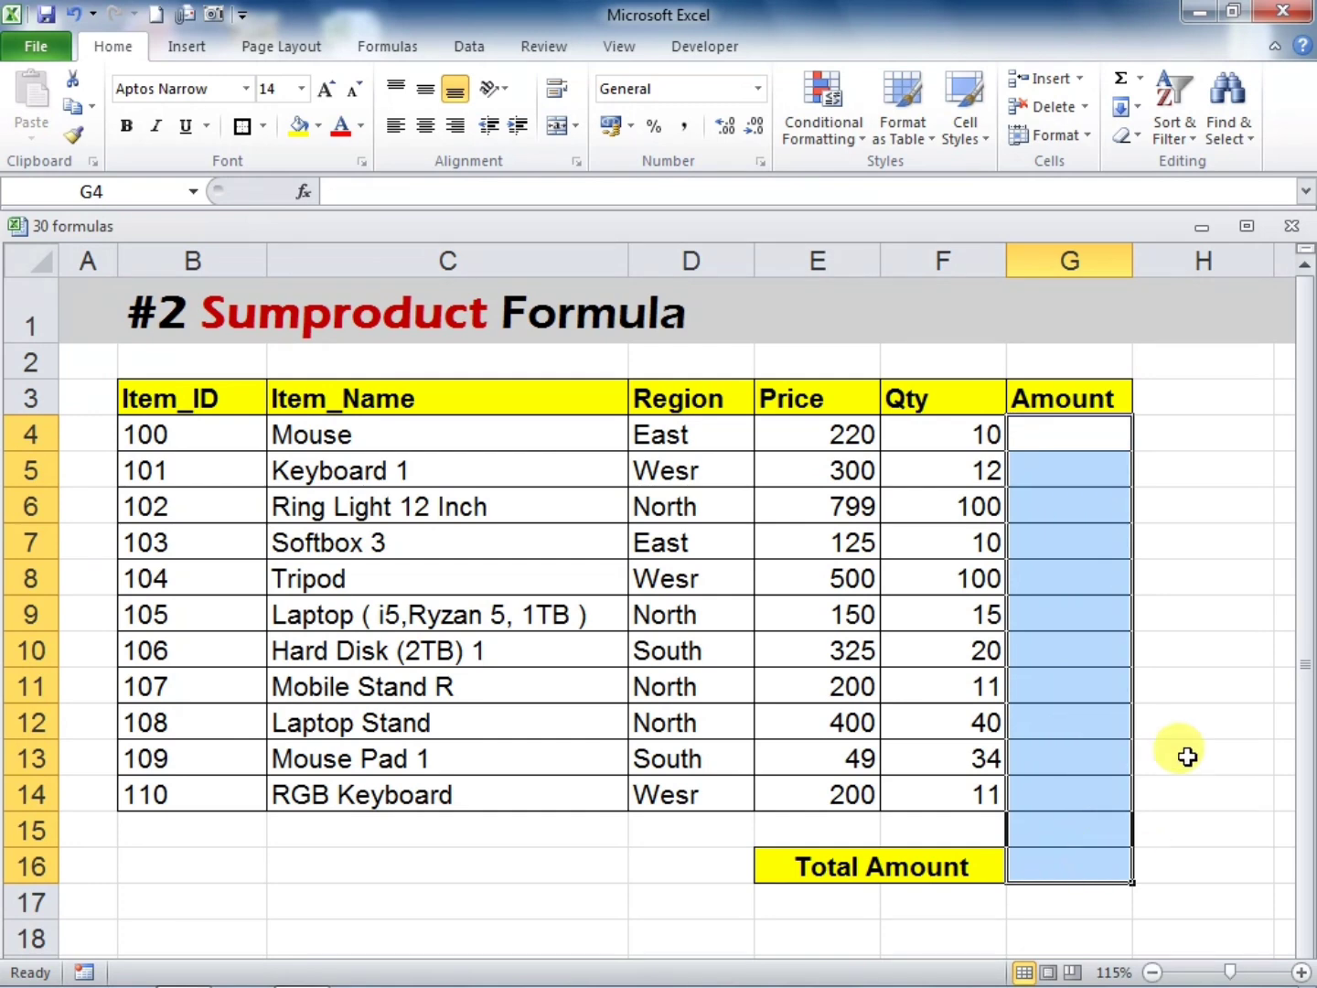
Calculate the Total Amount in G16 with =SUMPRODUCT(E4:E14,F4:F14), using the Price and Qty ranges directly
click(1193, 679)
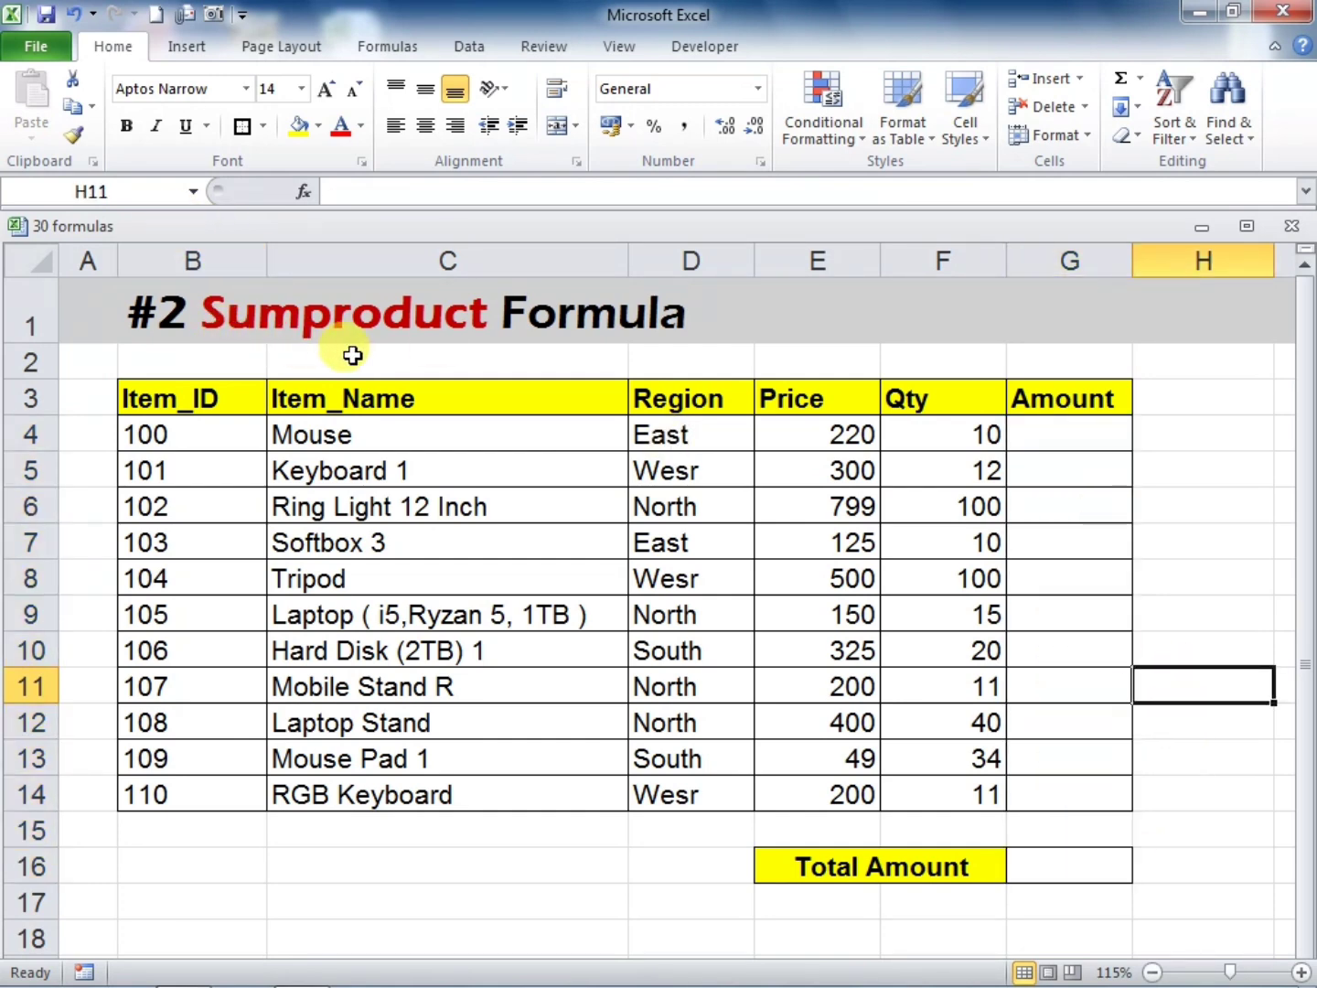
click(1058, 865)
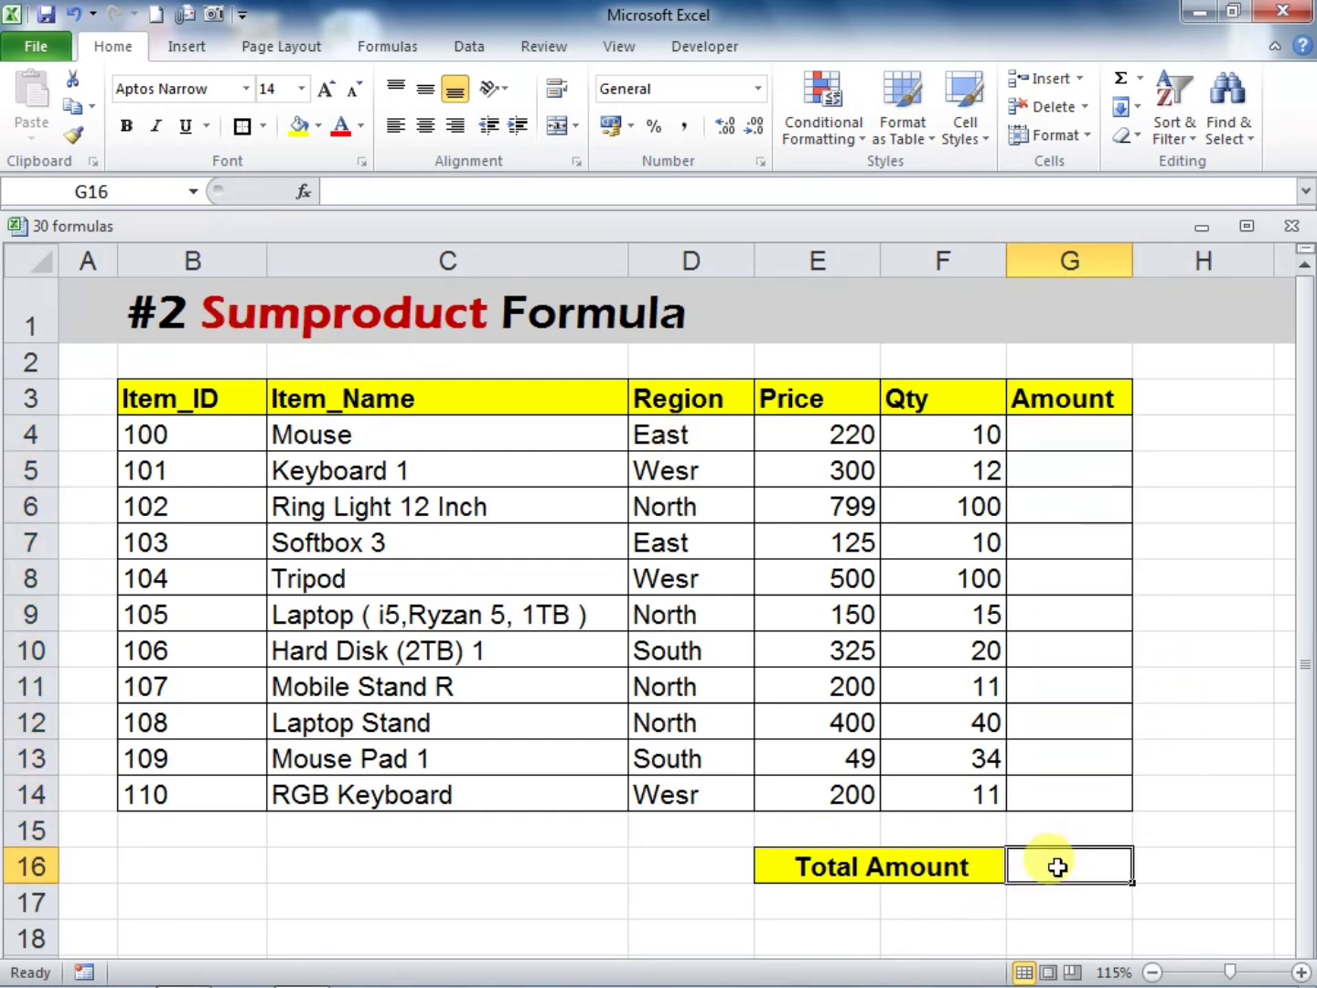
text(=s)
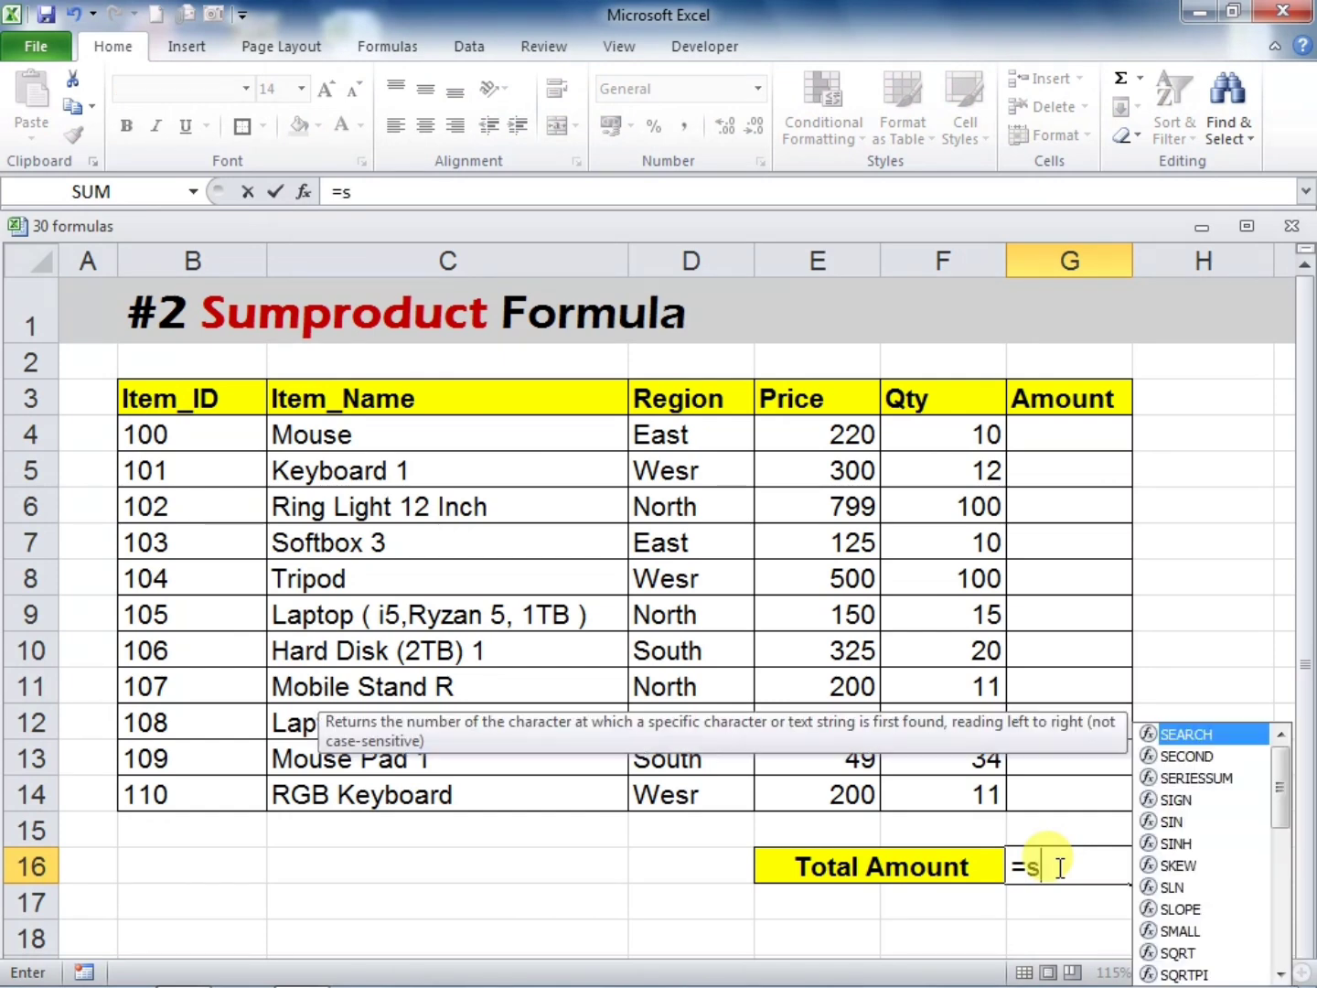
text(umpr)
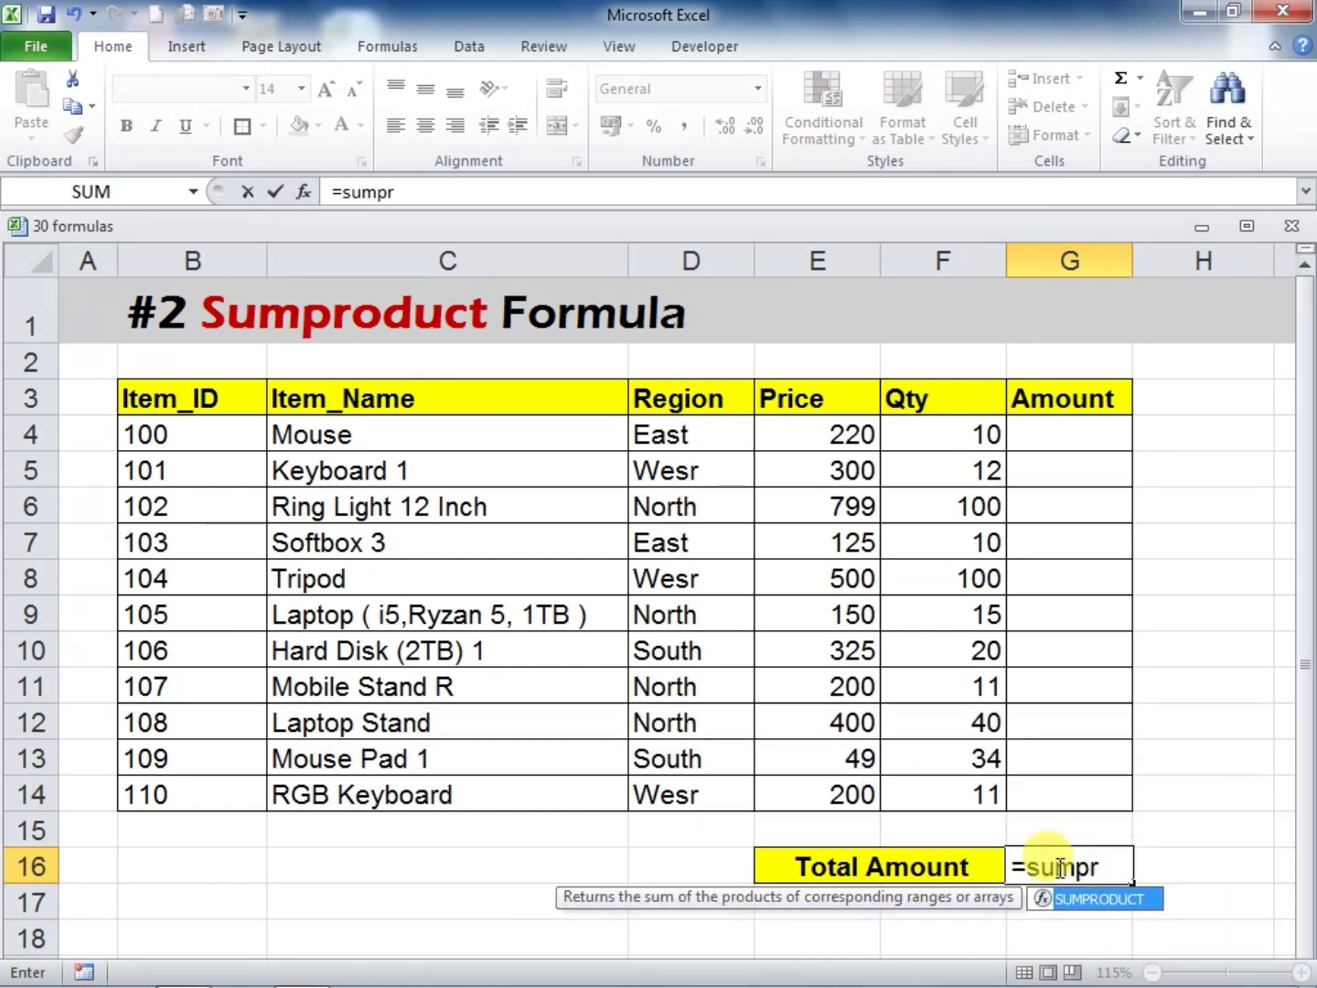
key(Tab)
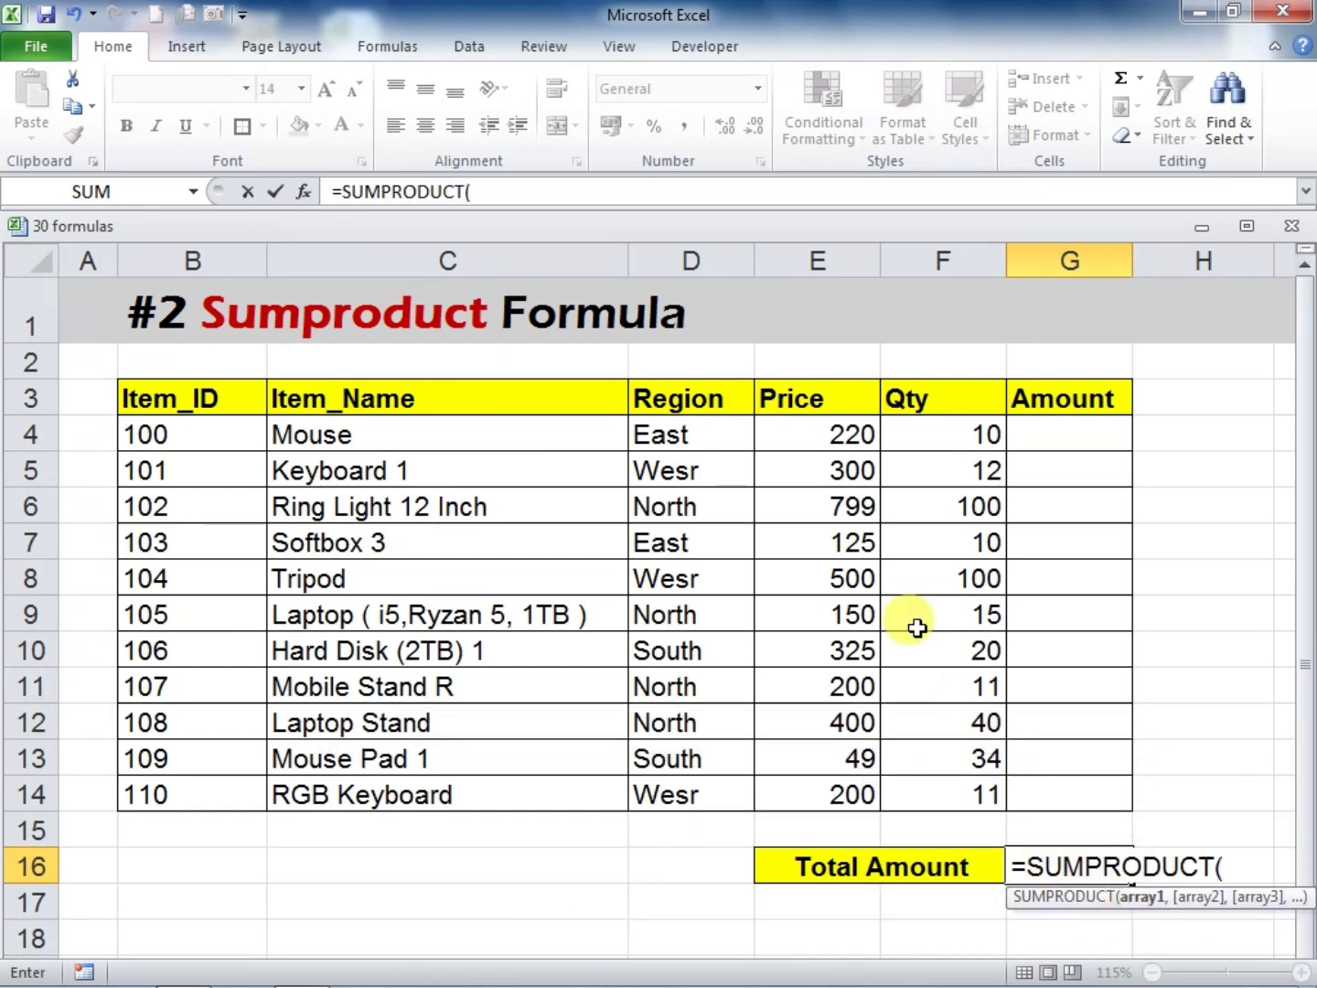
drag(782, 425, 808, 788)
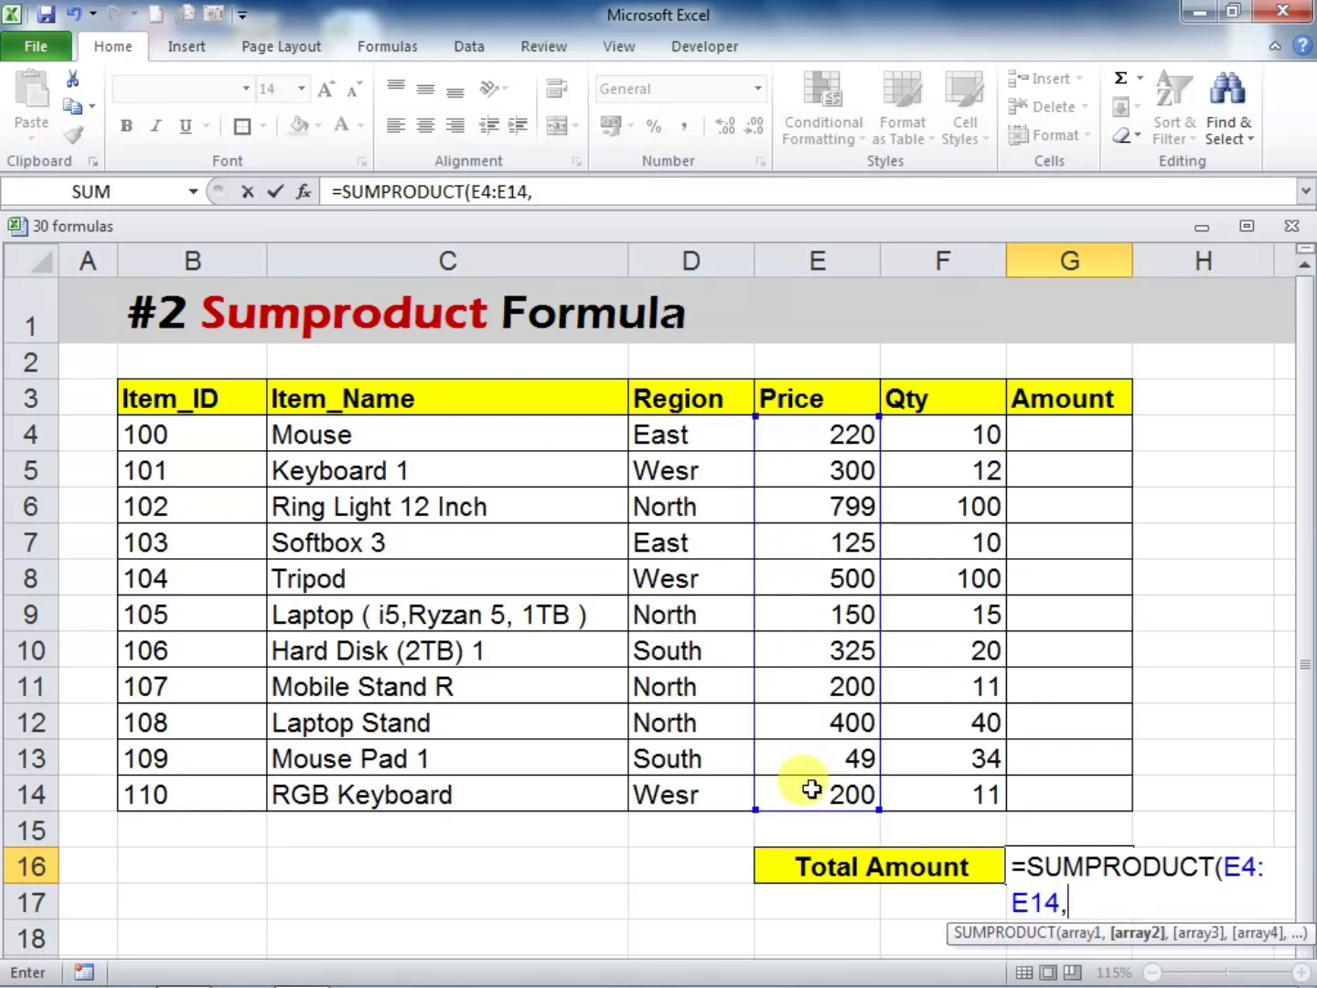
text(,)
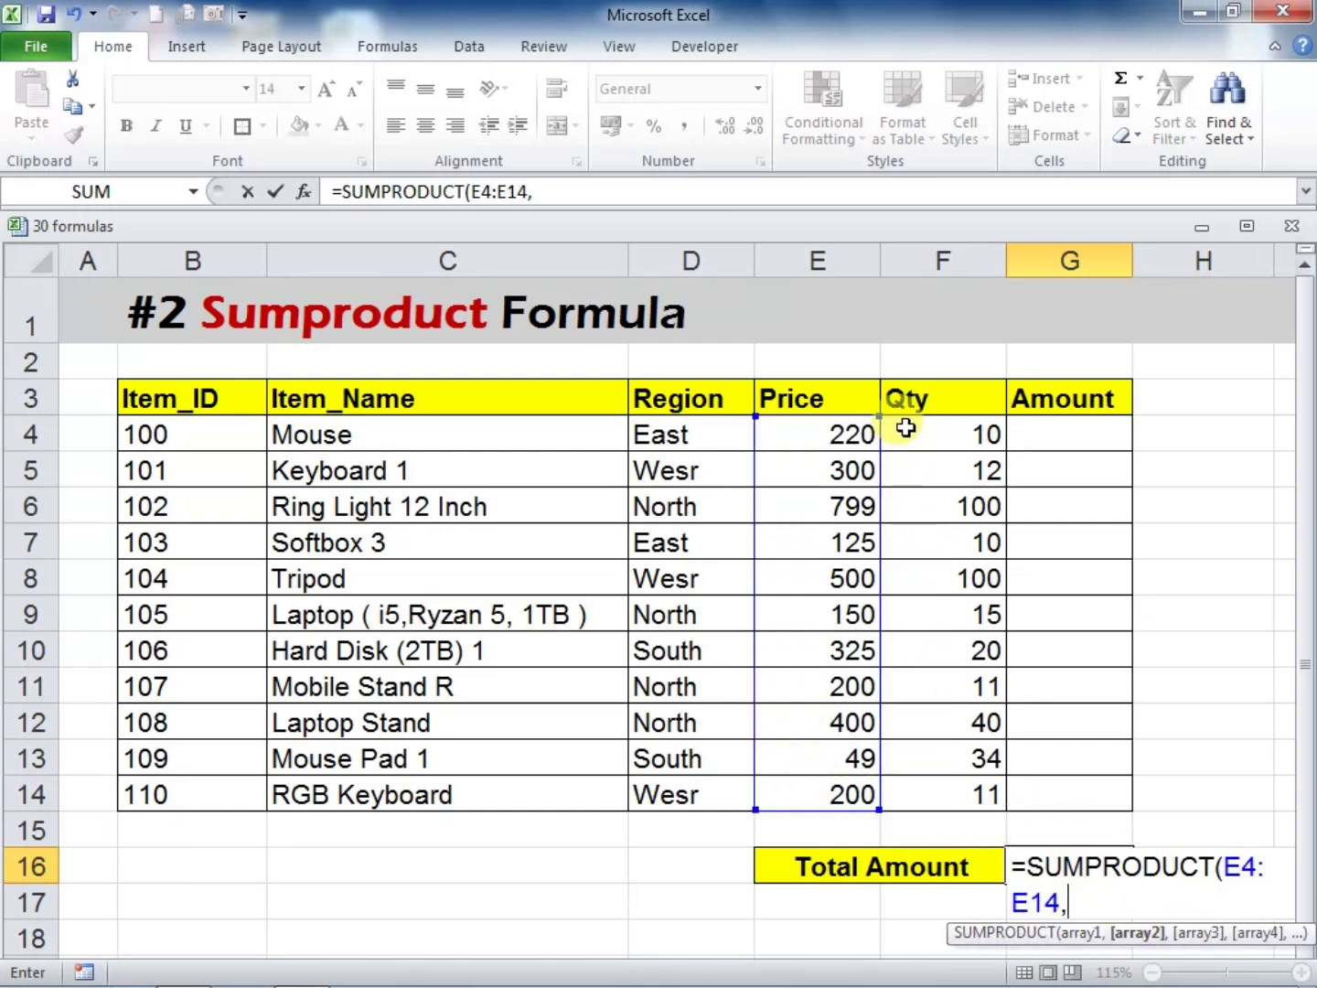
drag(908, 429, 967, 779)
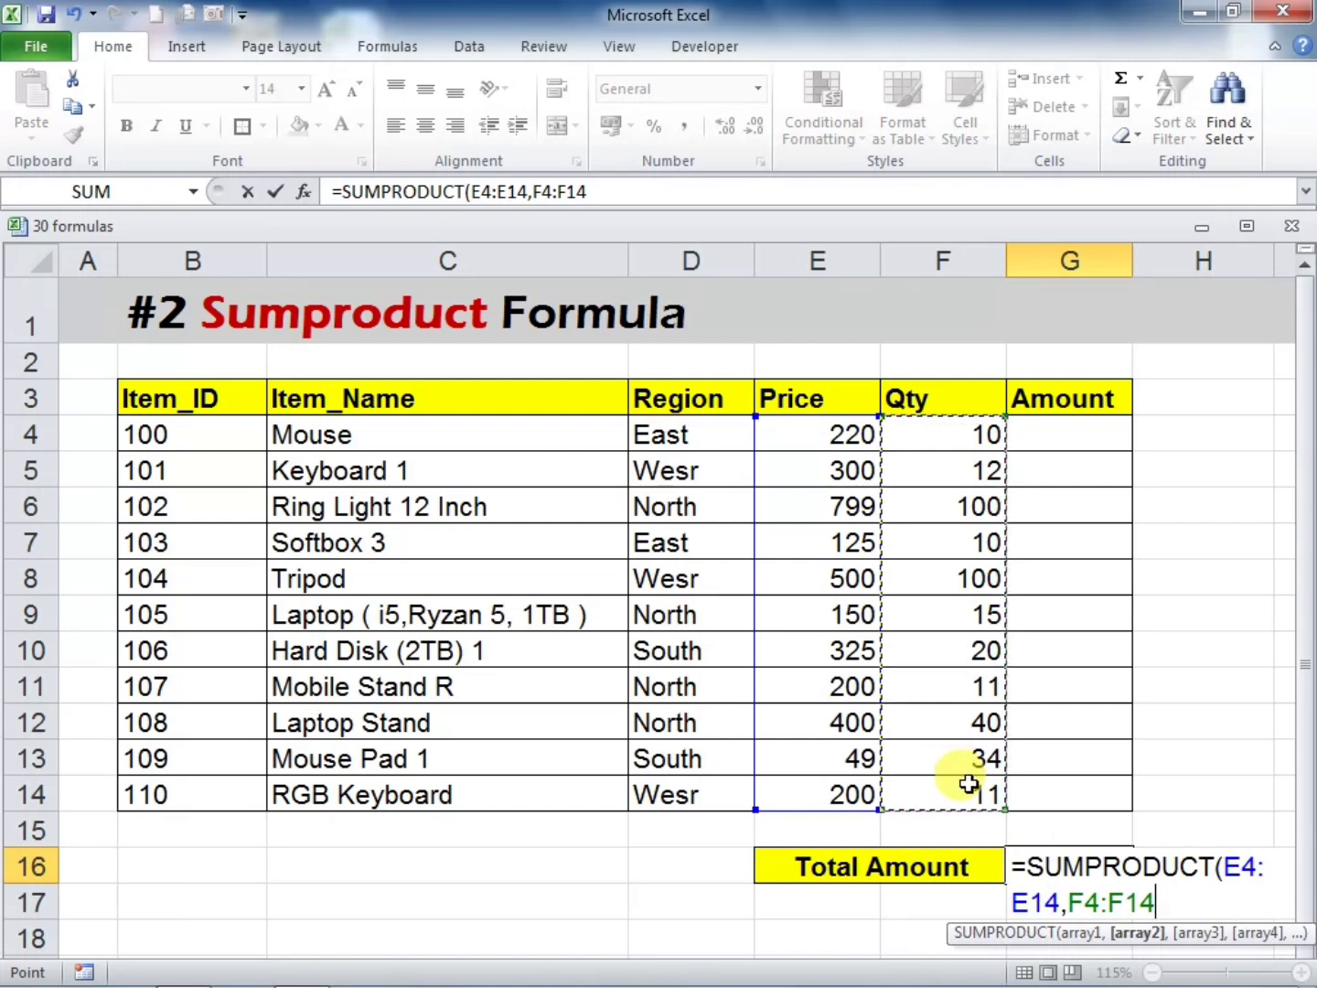
text())
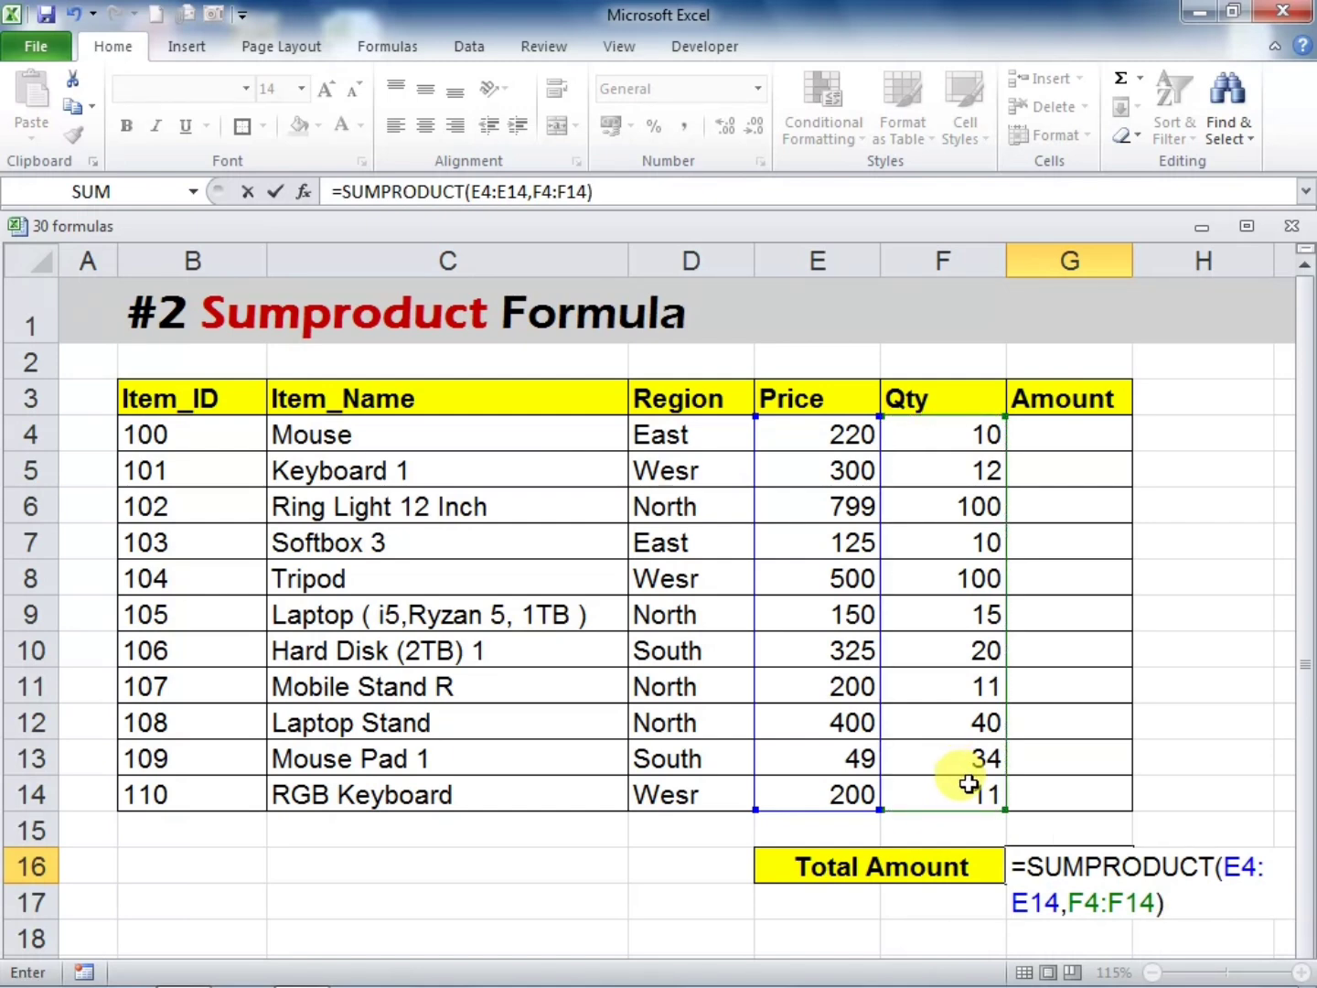
key(Return)
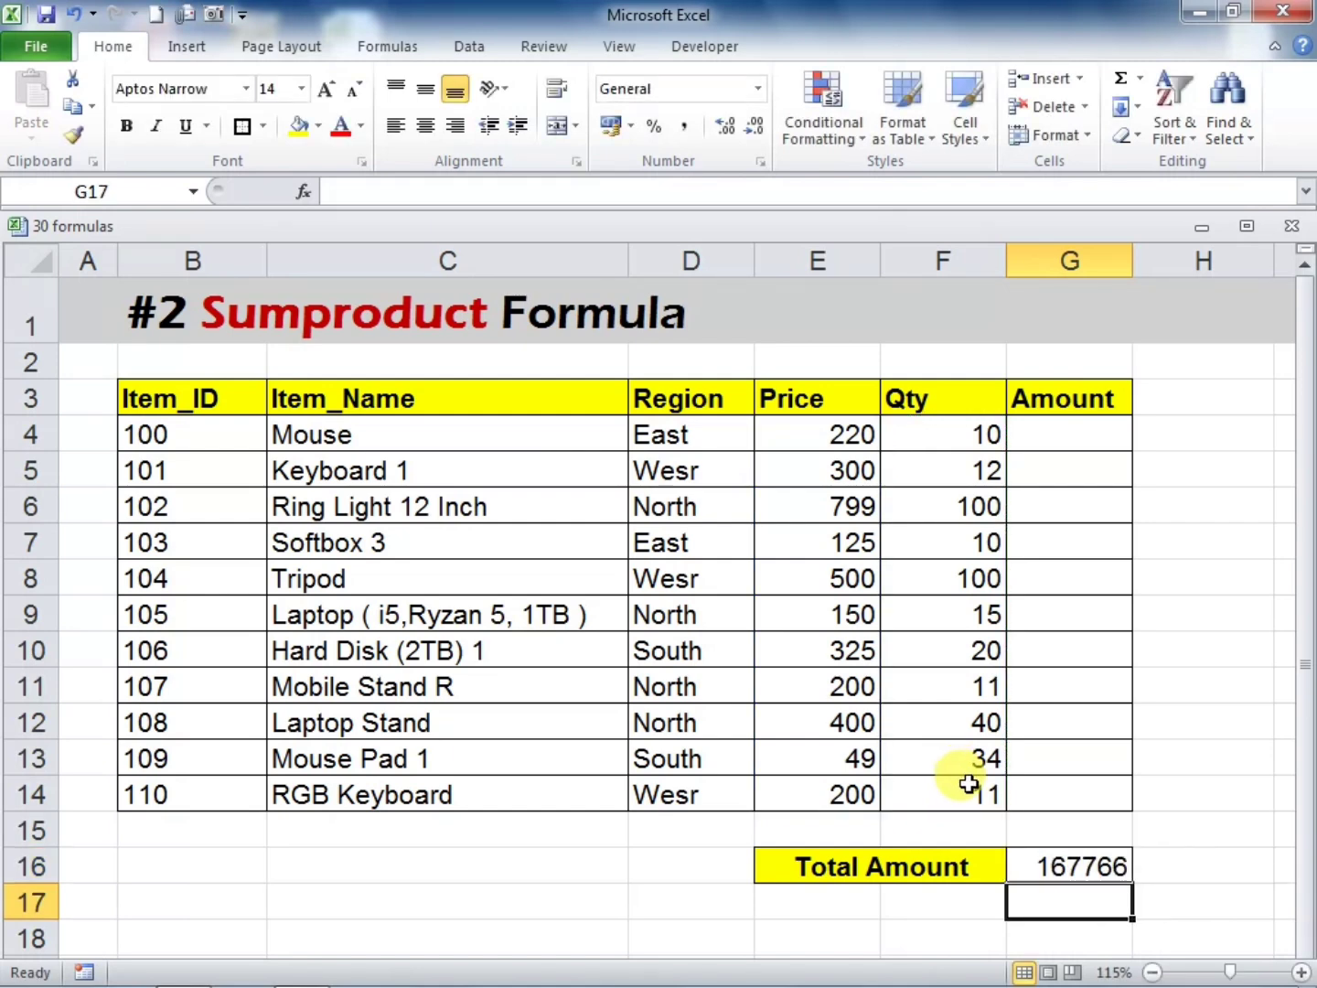
click(1089, 864)
click(1188, 706)
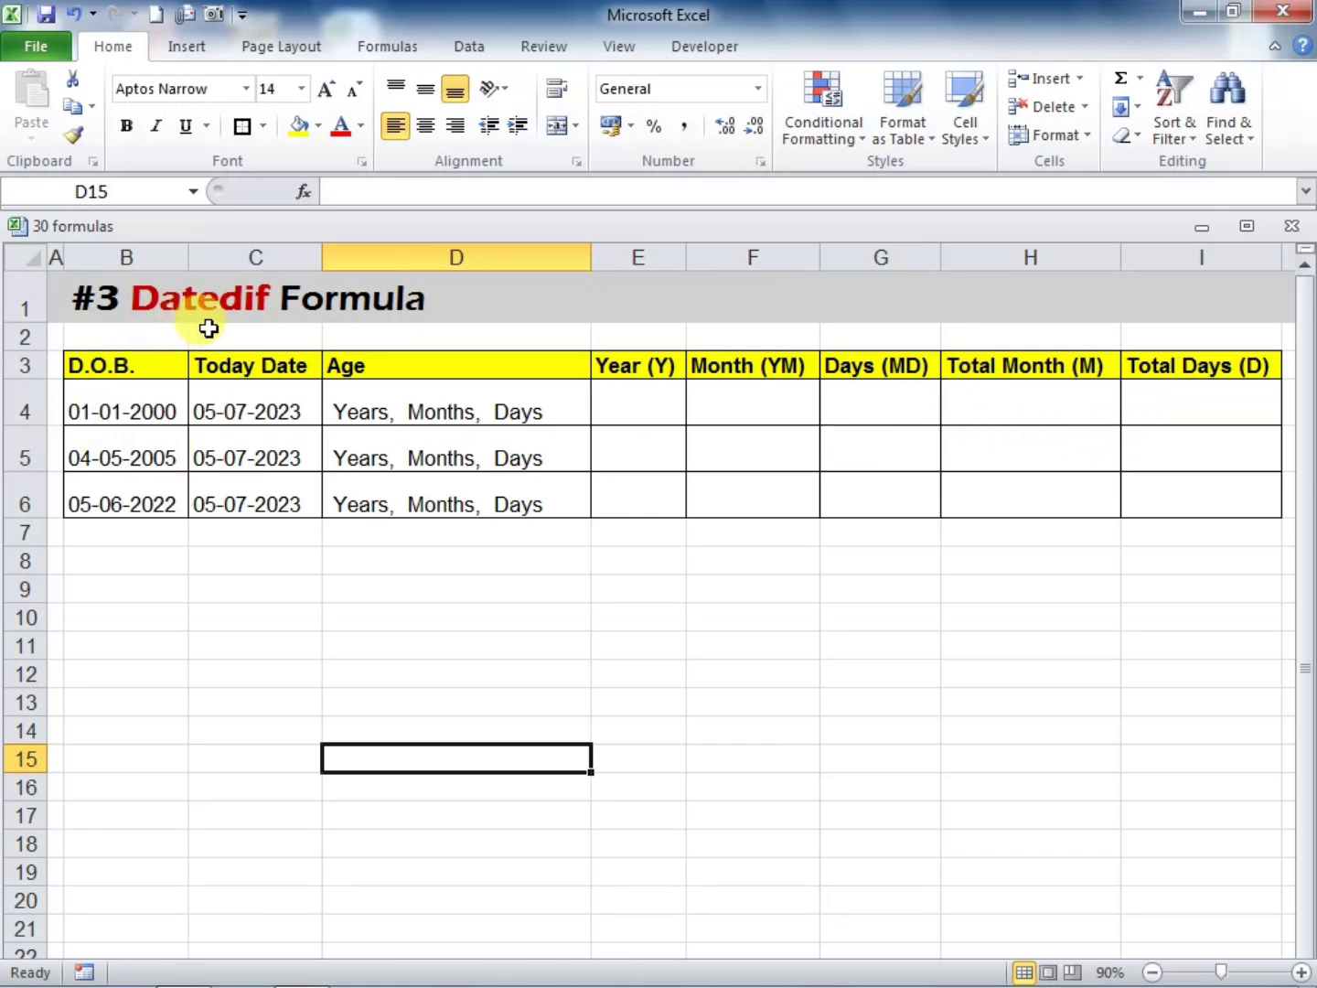
On the Datedif sheet, calculate the first person's completed years in E4 with =DATEDIF(B4,C4,"y")
click(613, 413)
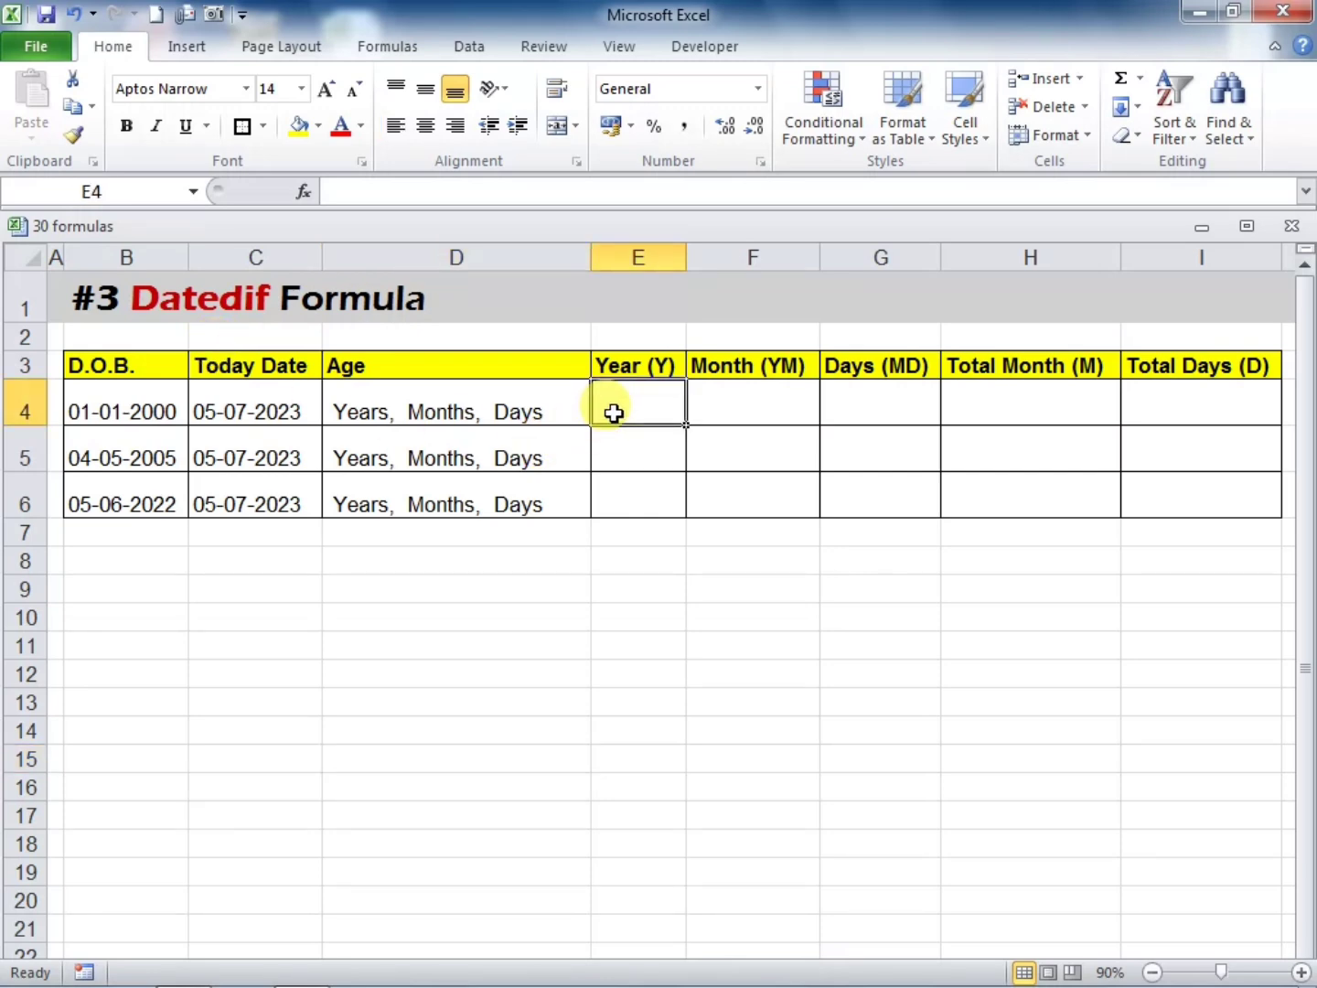
text(=date)
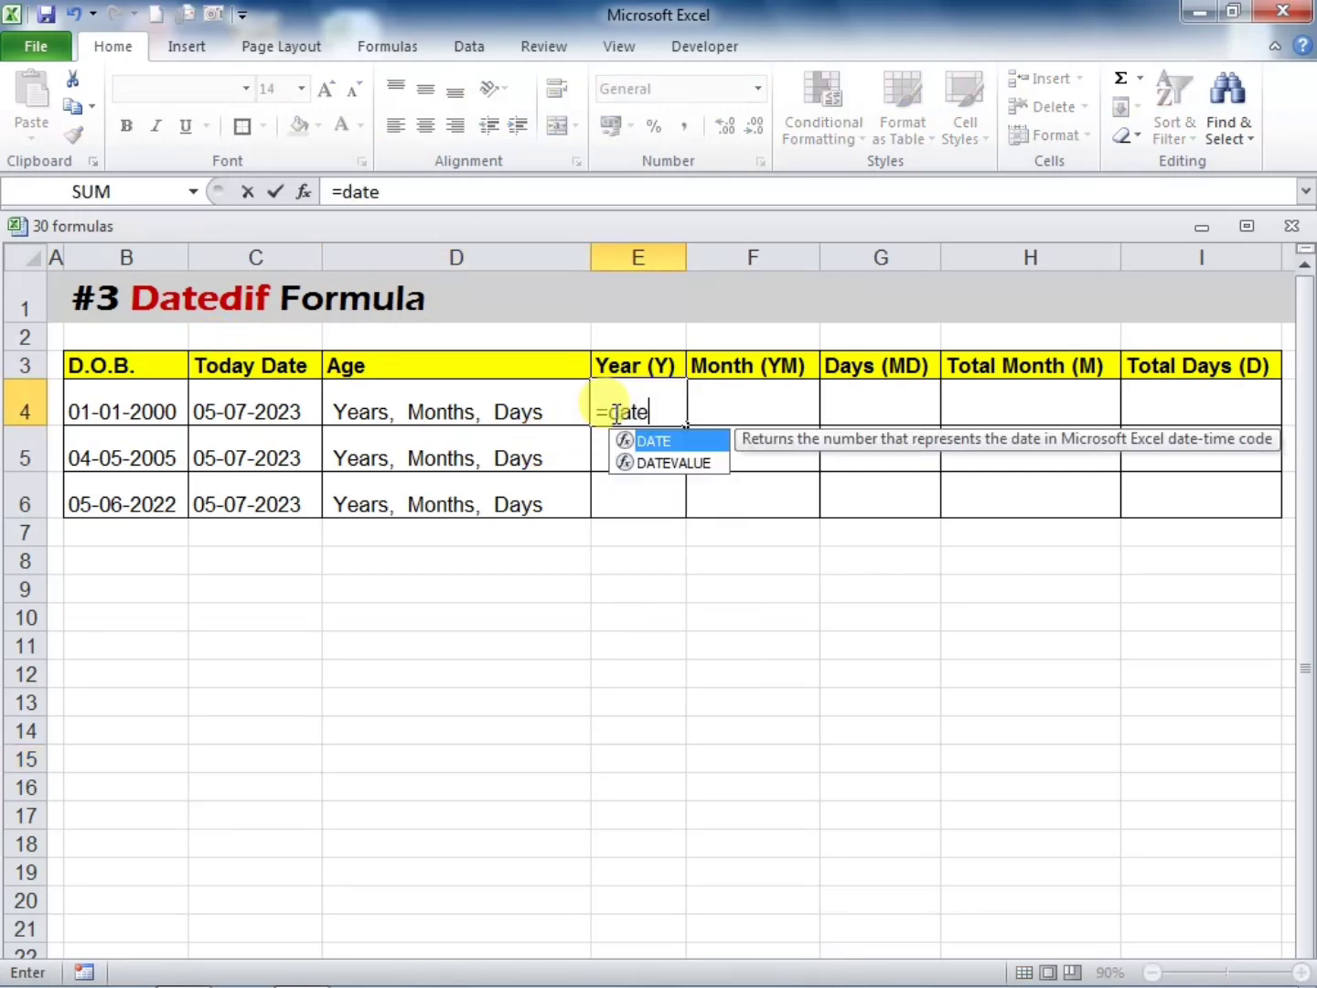
text(dif)
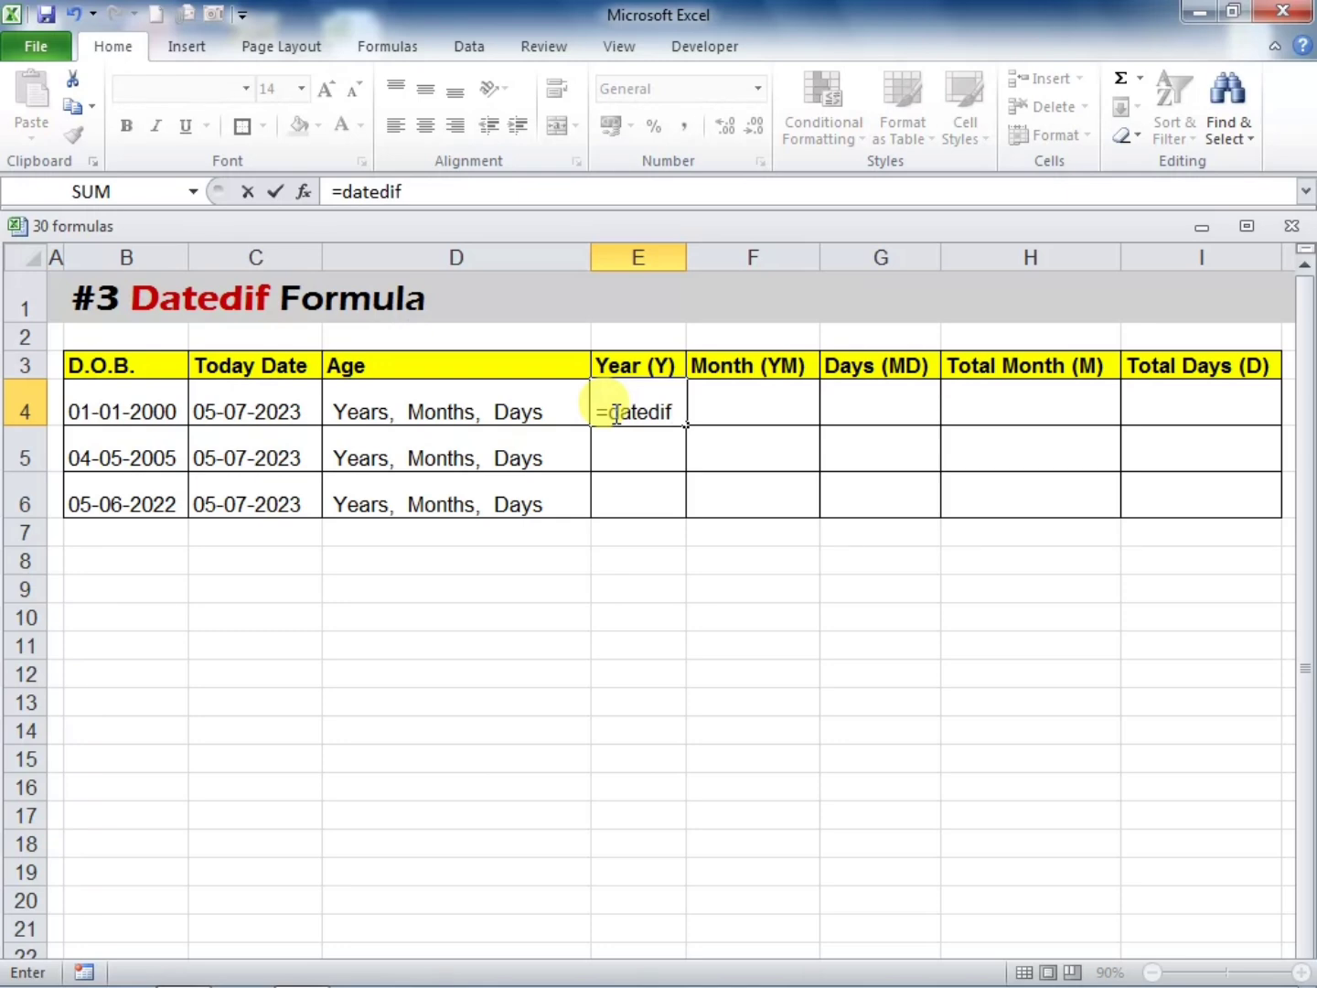
text(()
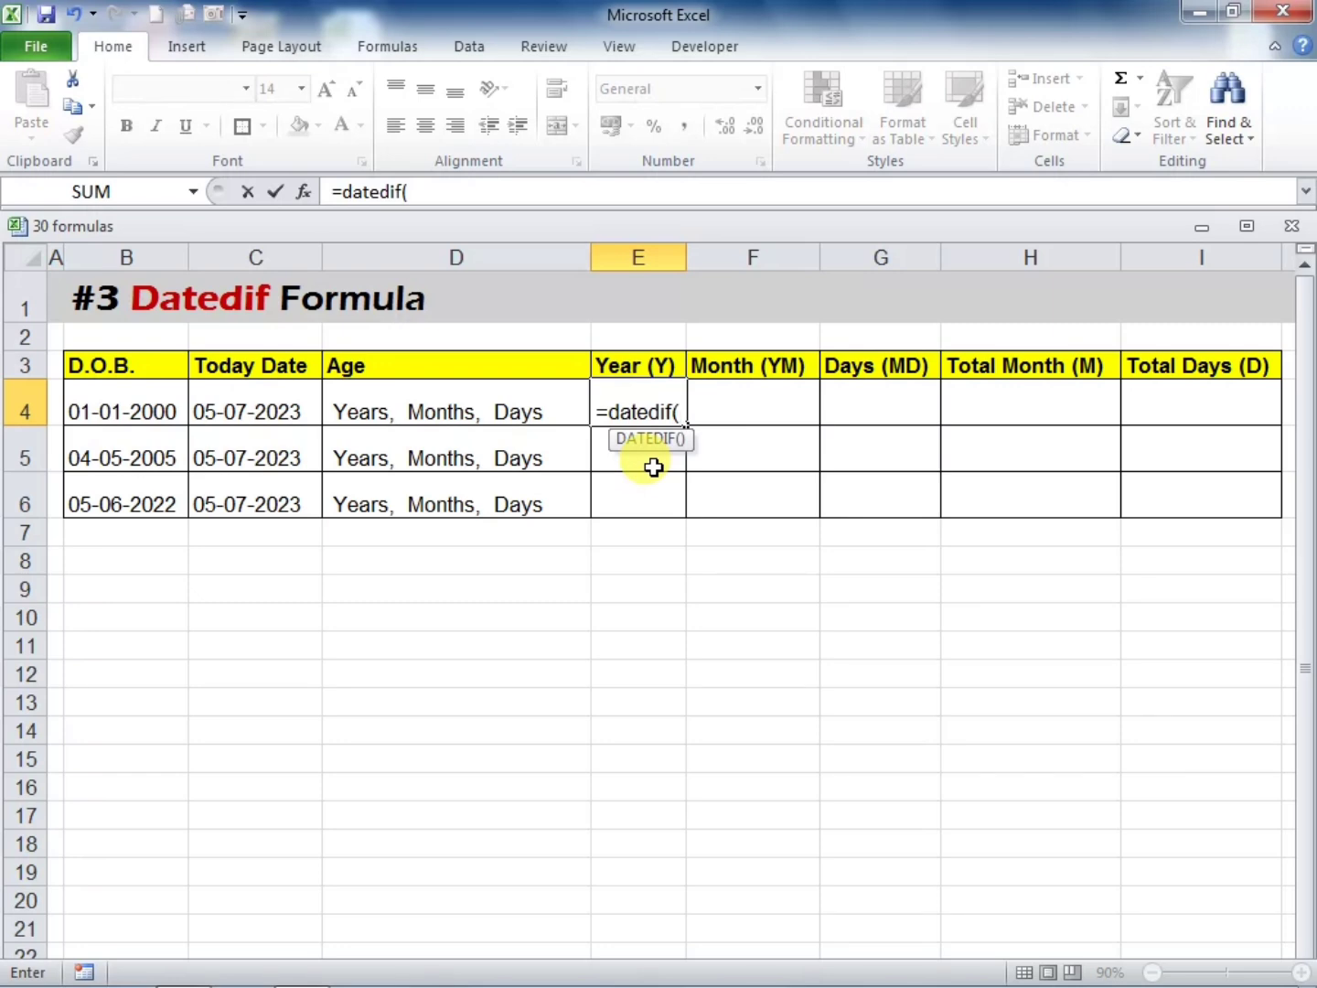
click(123, 402)
text(,)
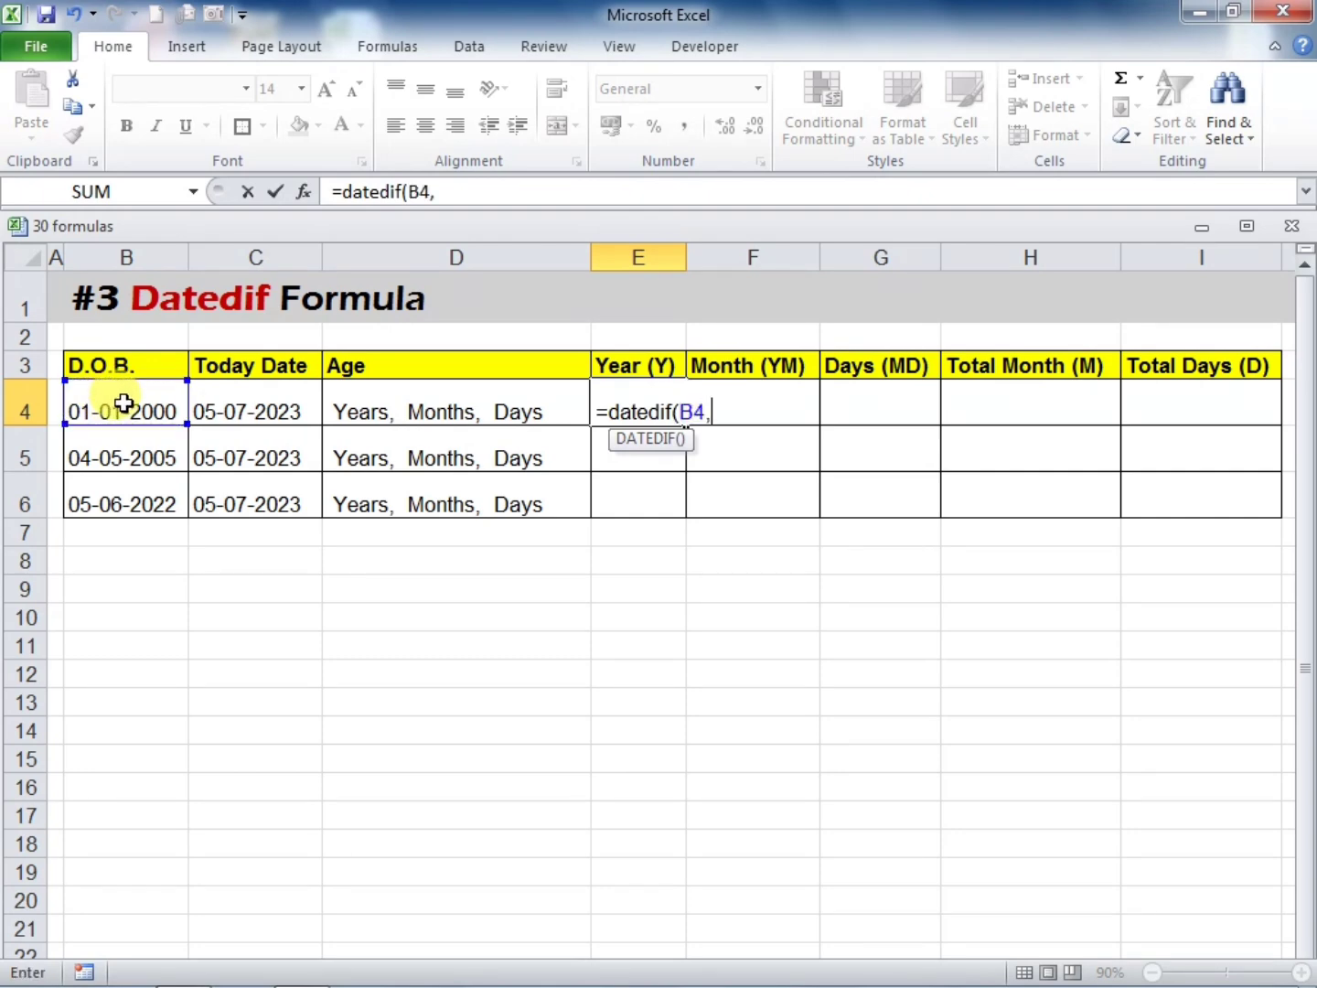
click(264, 399)
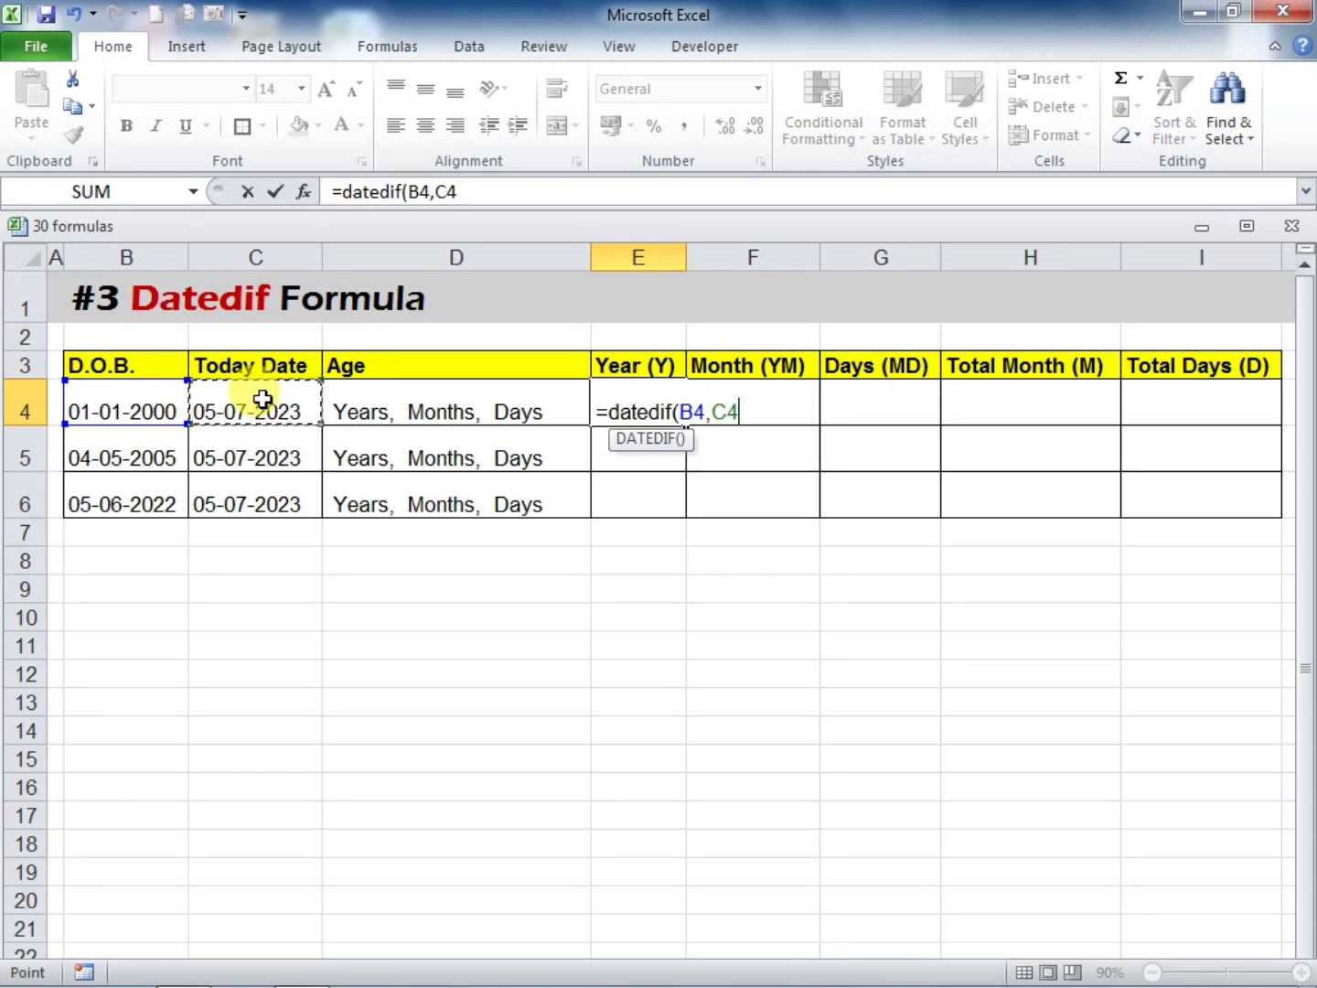
text(,"y"))
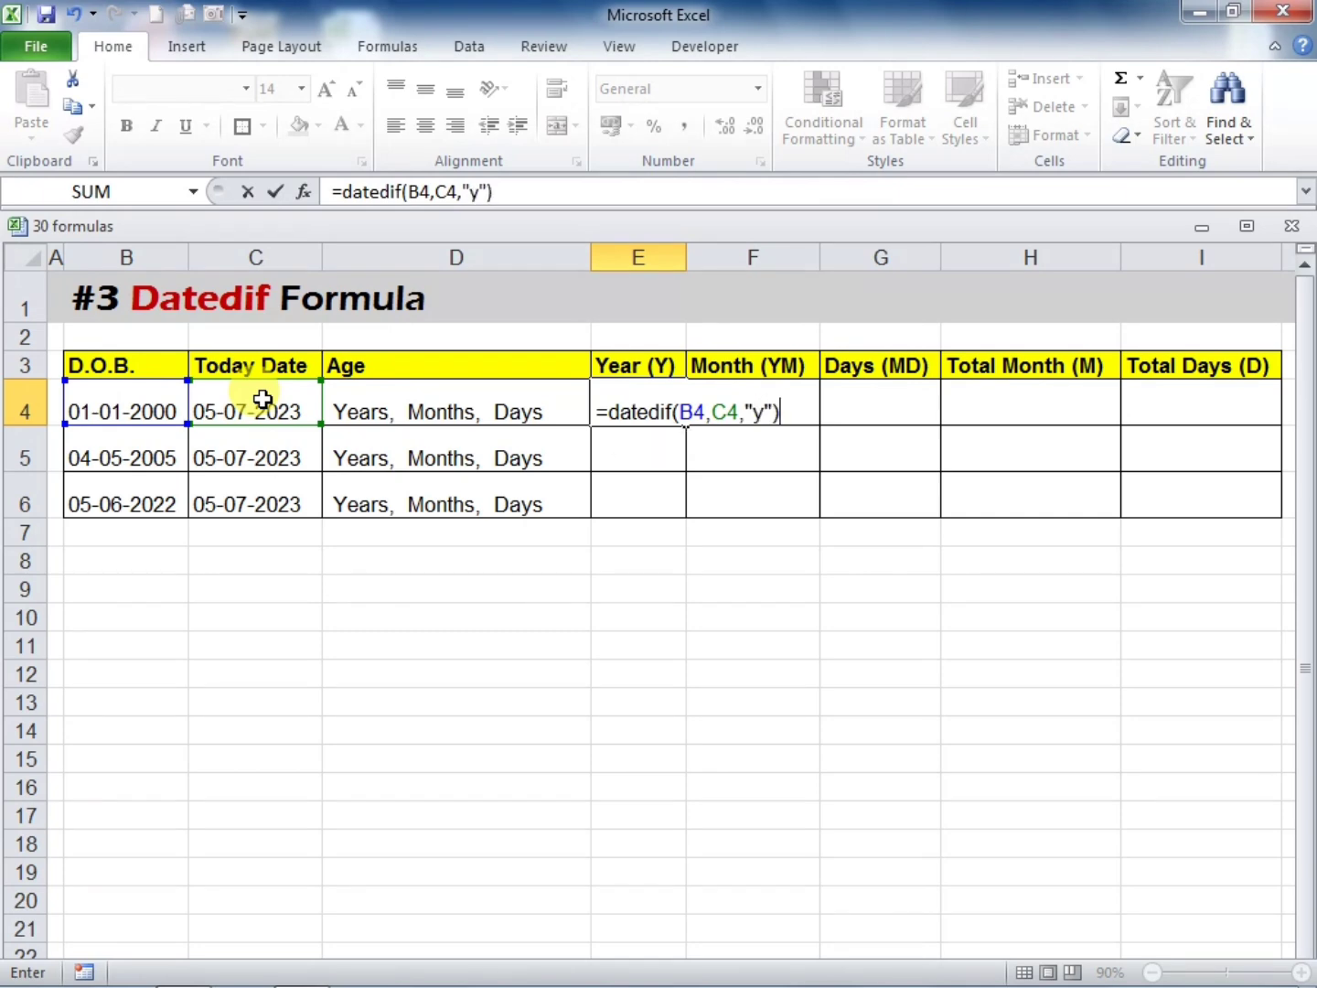
key(Return)
click(631, 651)
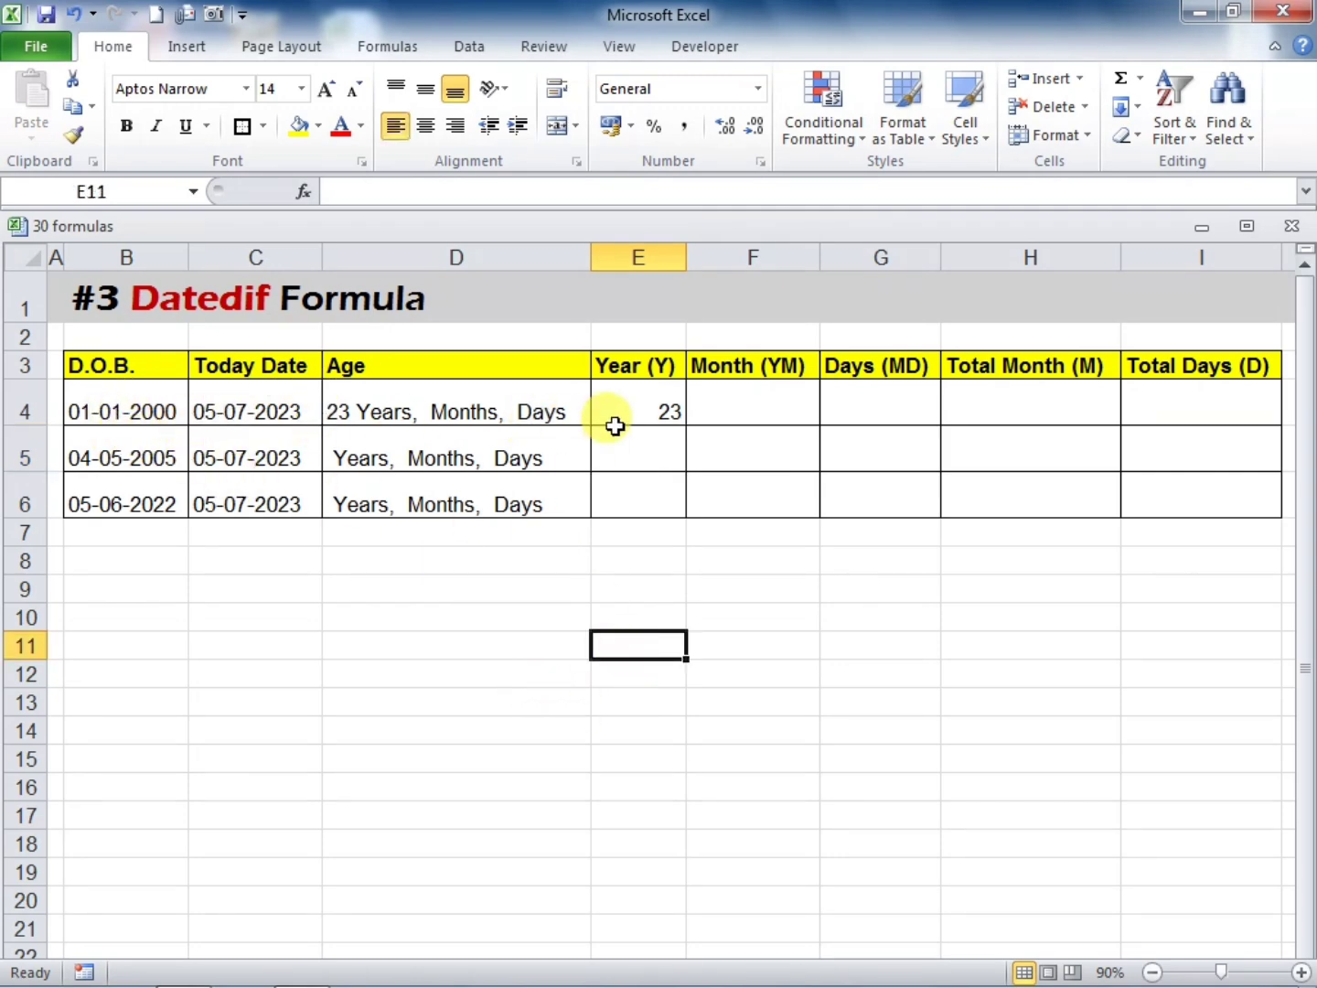
Calculate the remaining months of the first person's age in F4 with =DATEDIF(B4,C4,"ym")
click(750, 407)
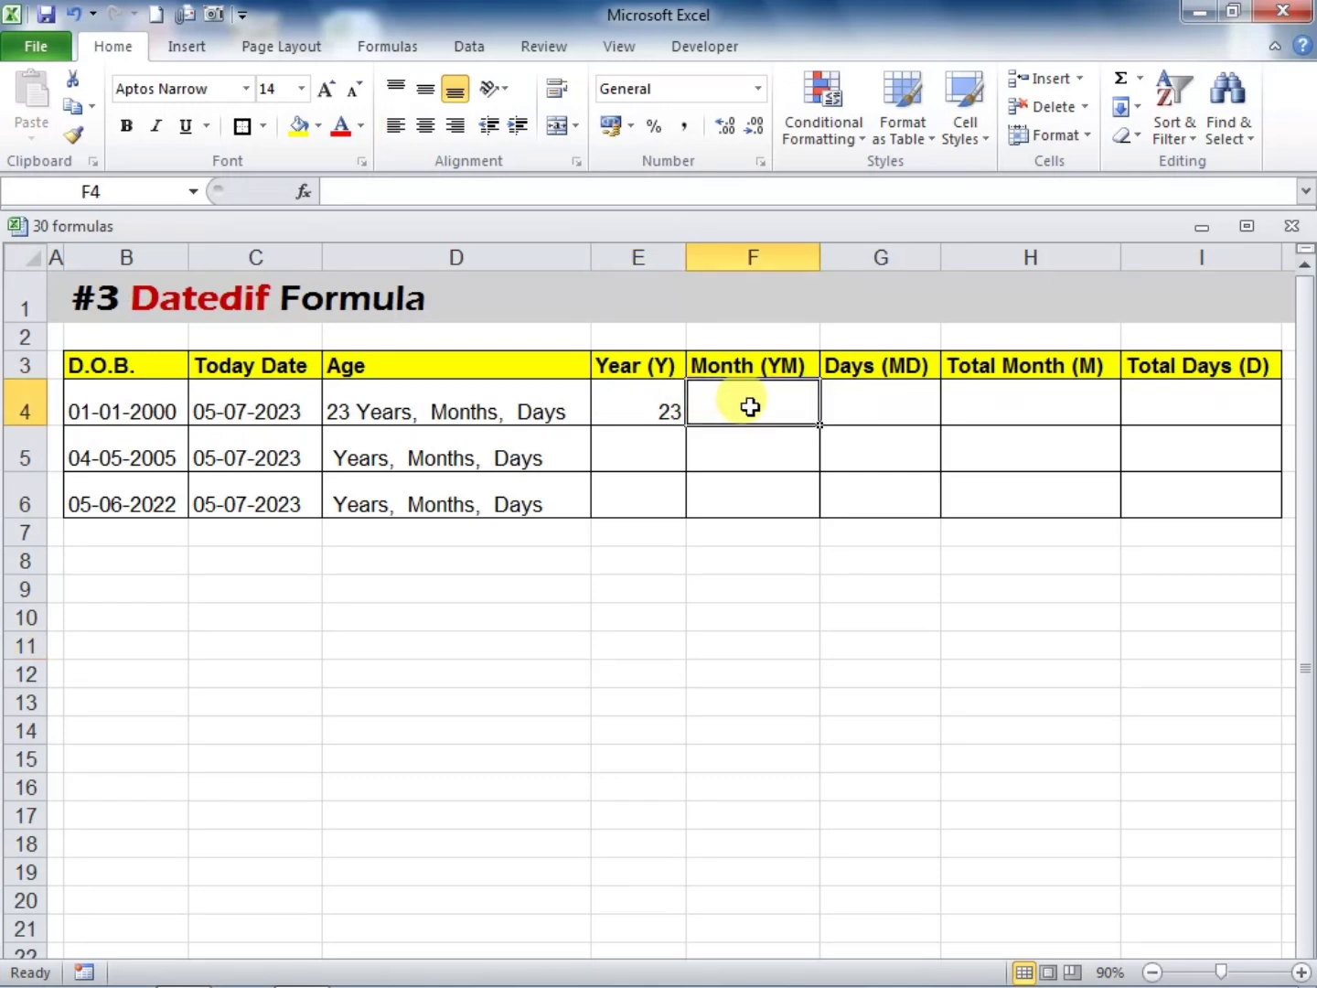
text(=date)
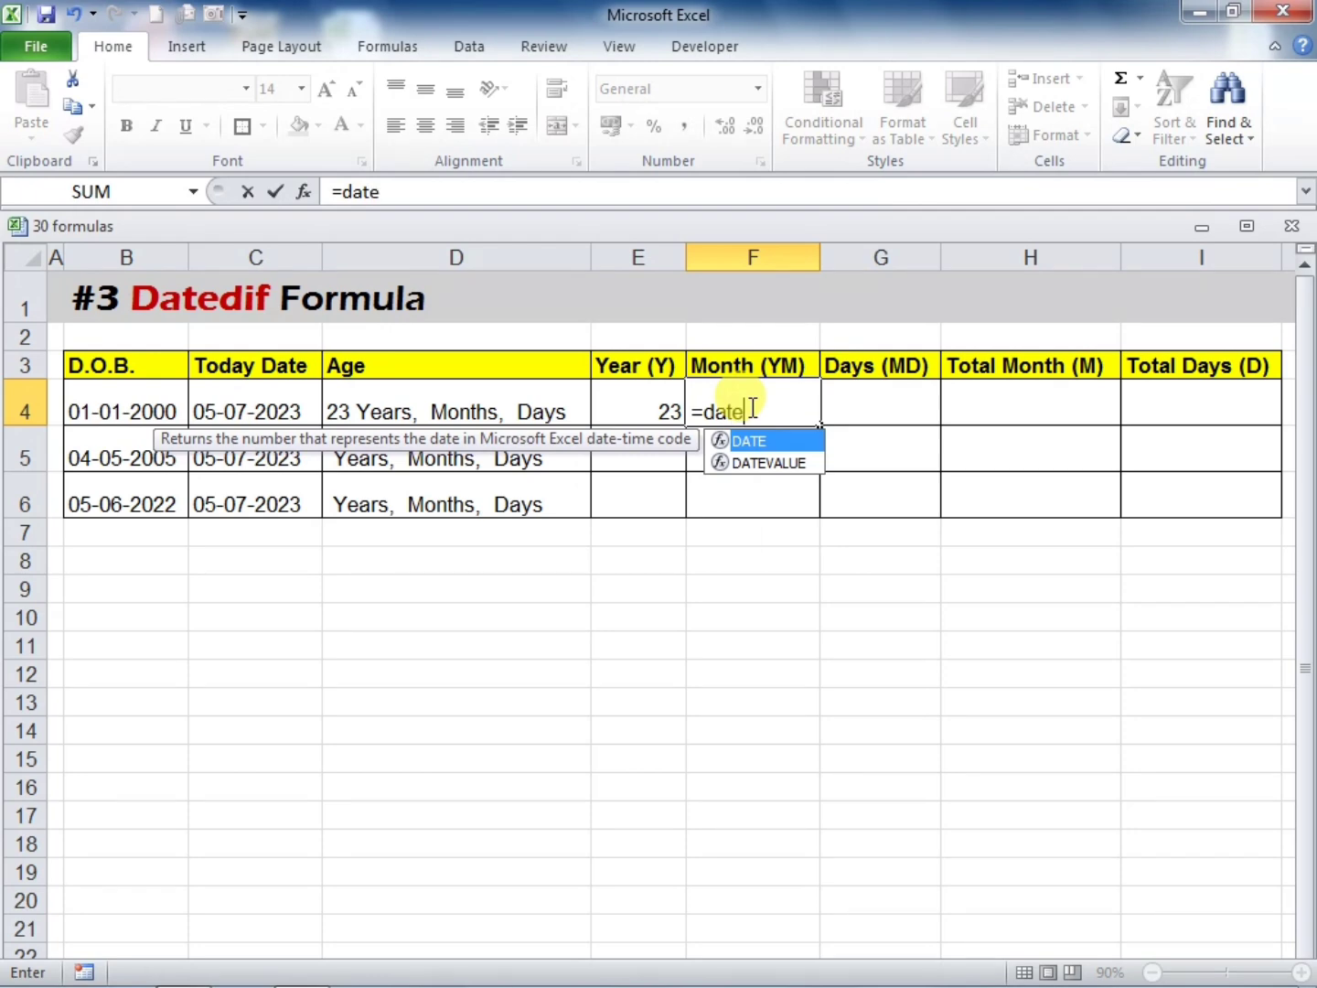
text(di)
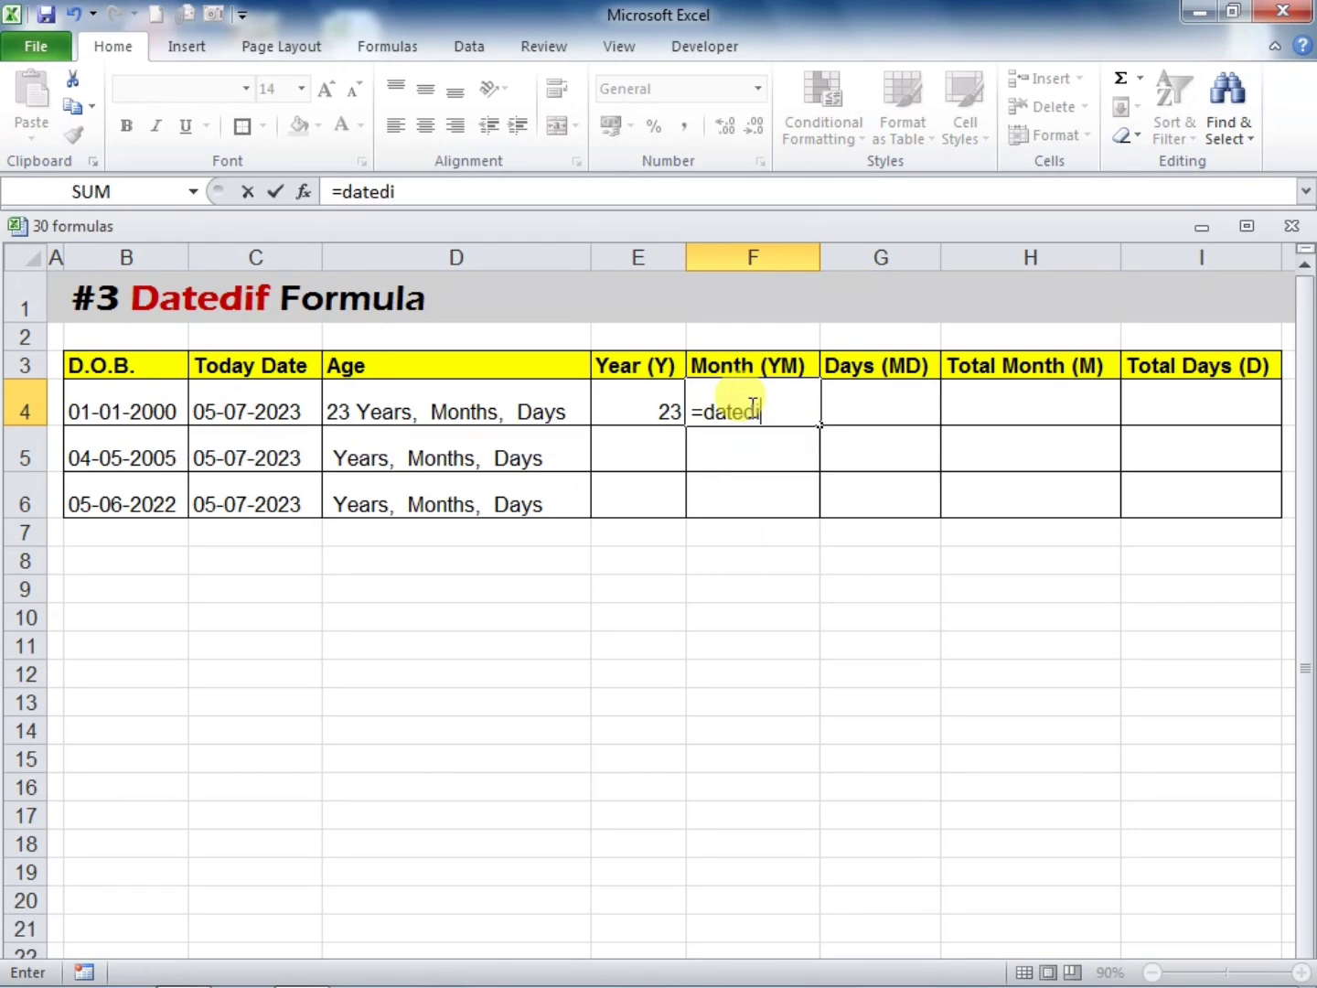
text(f()
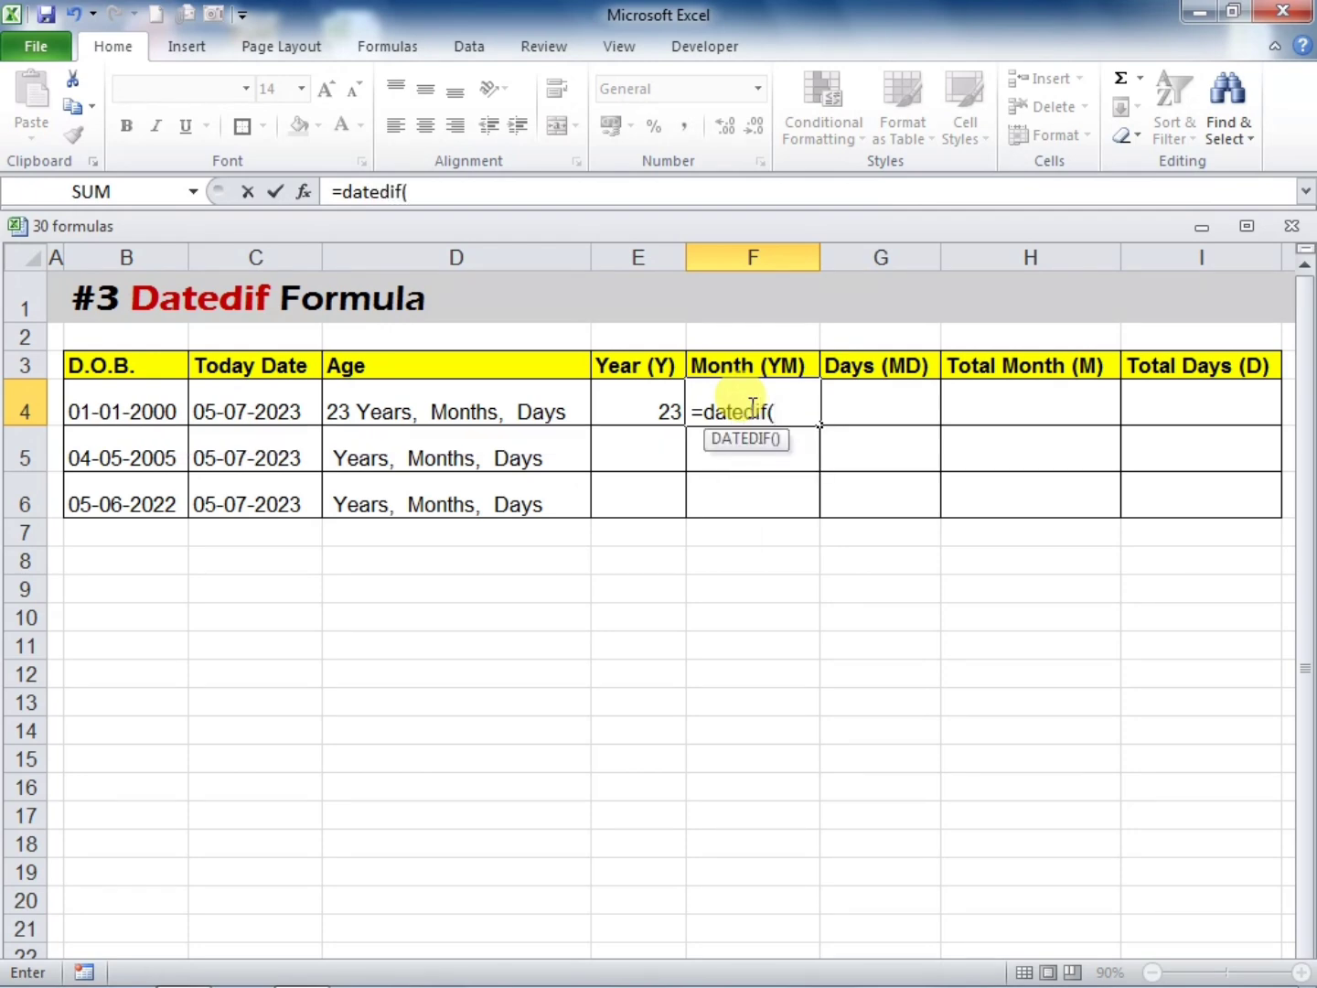
click(145, 399)
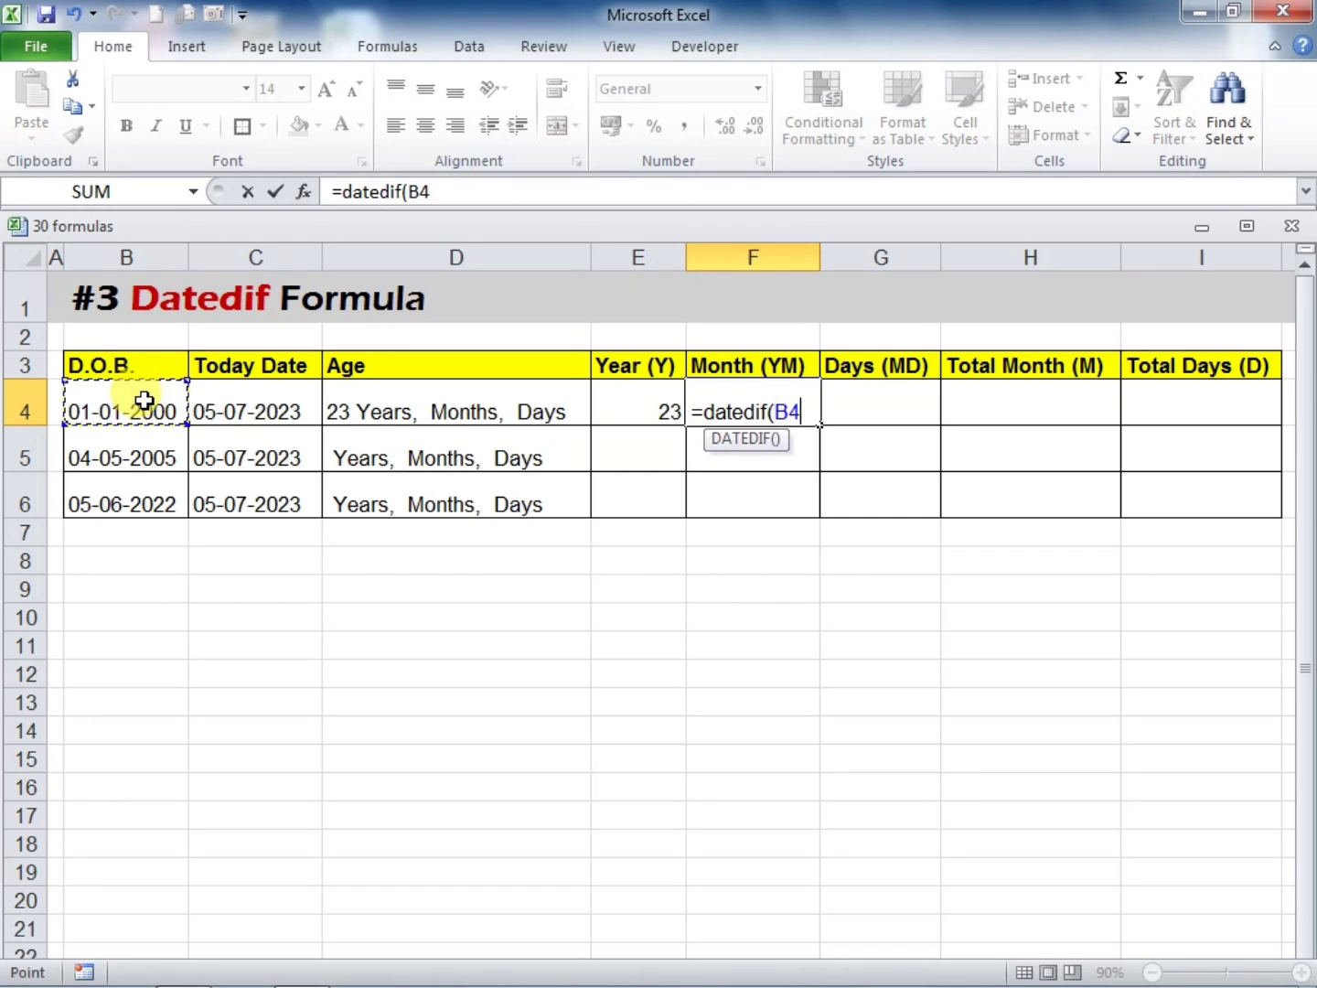
text(,)
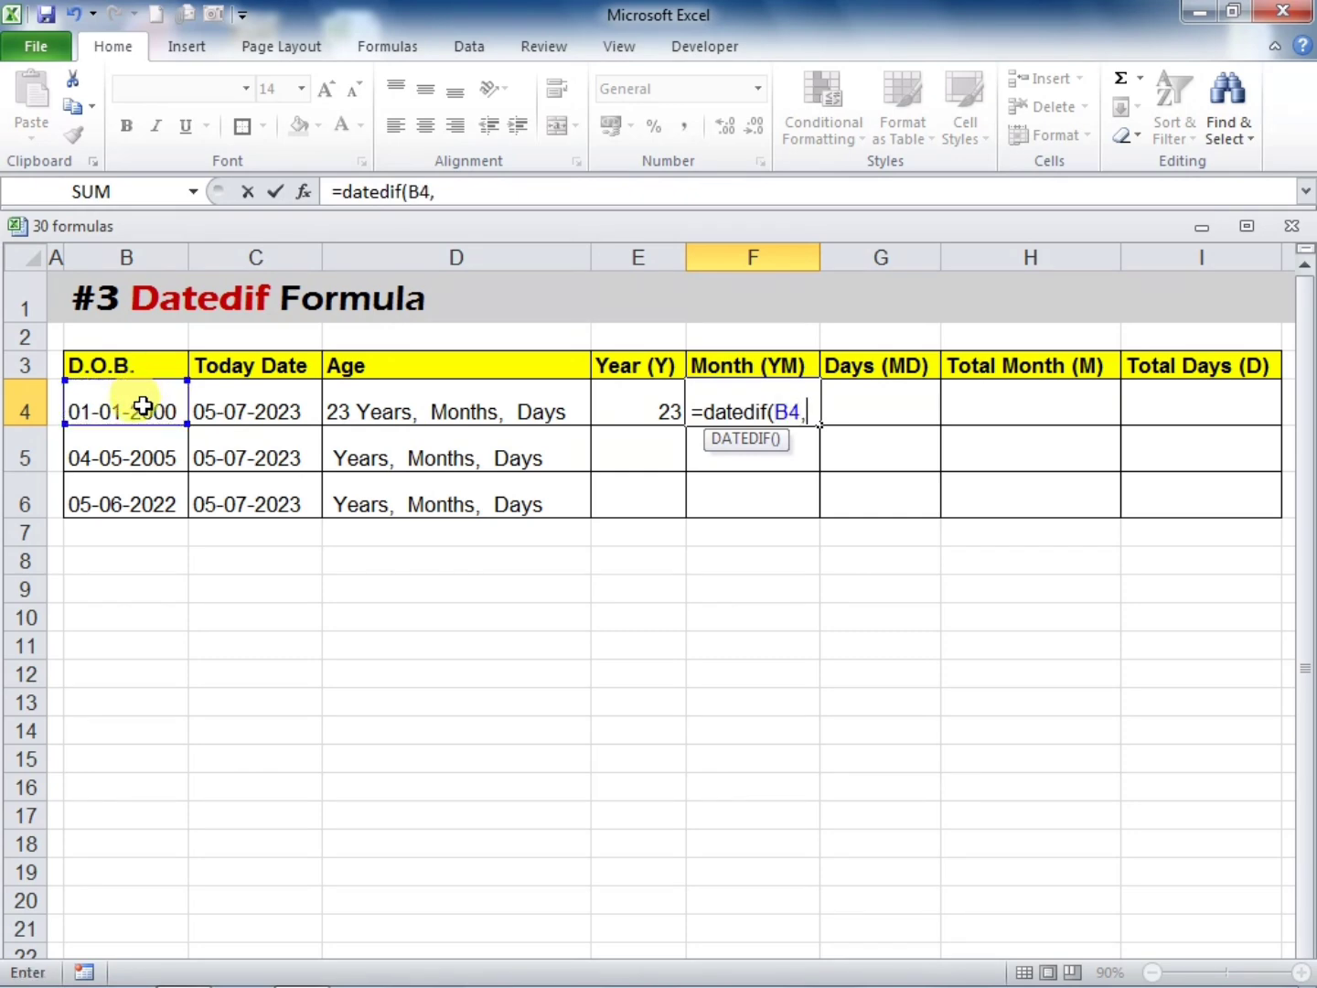
click(234, 402)
text(,)
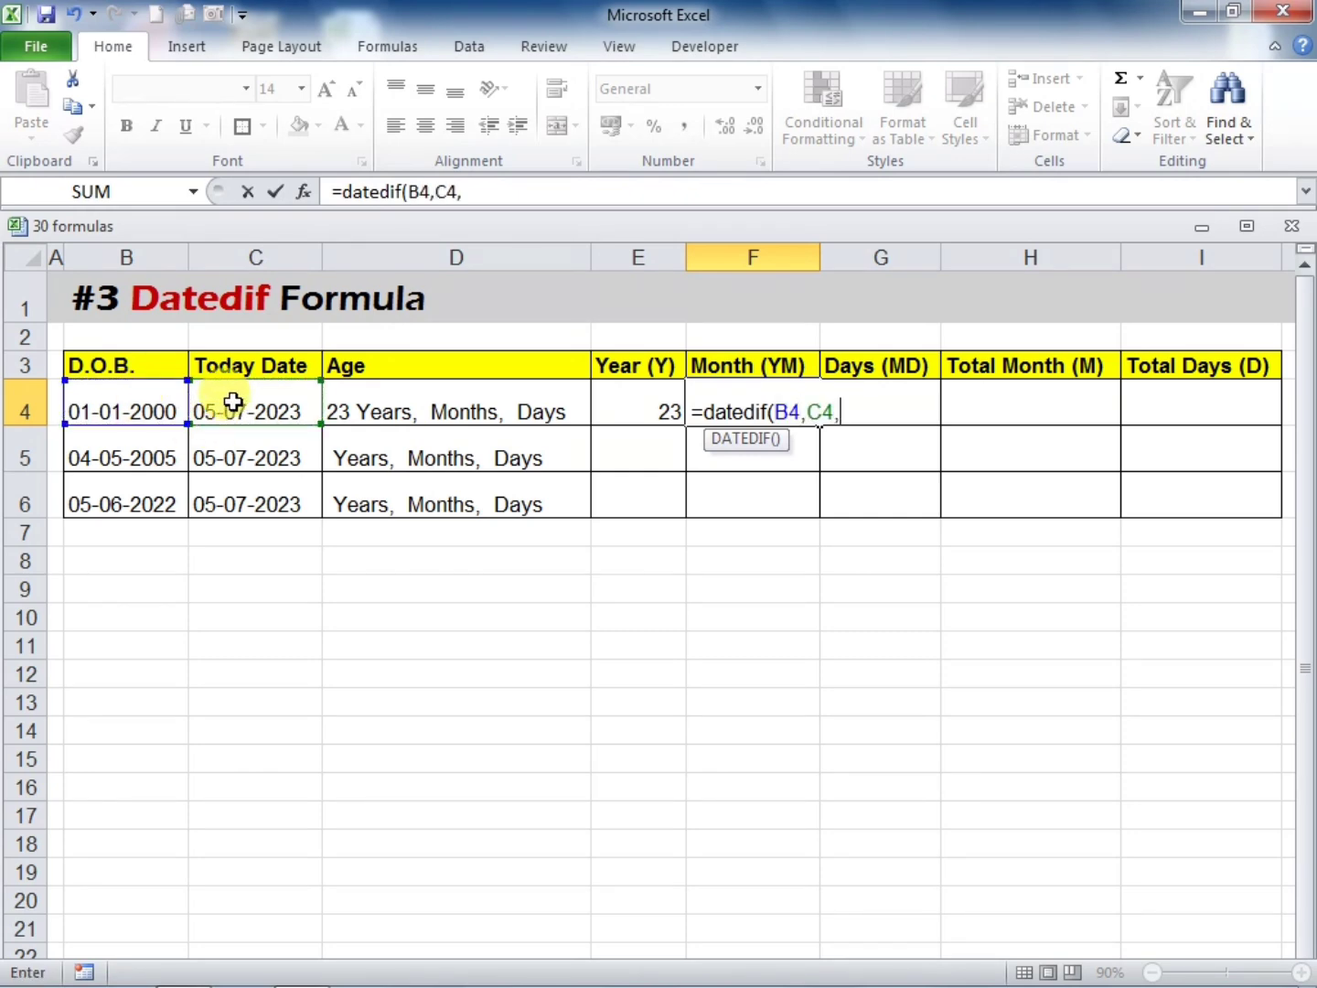
text("ym"))
key(Return)
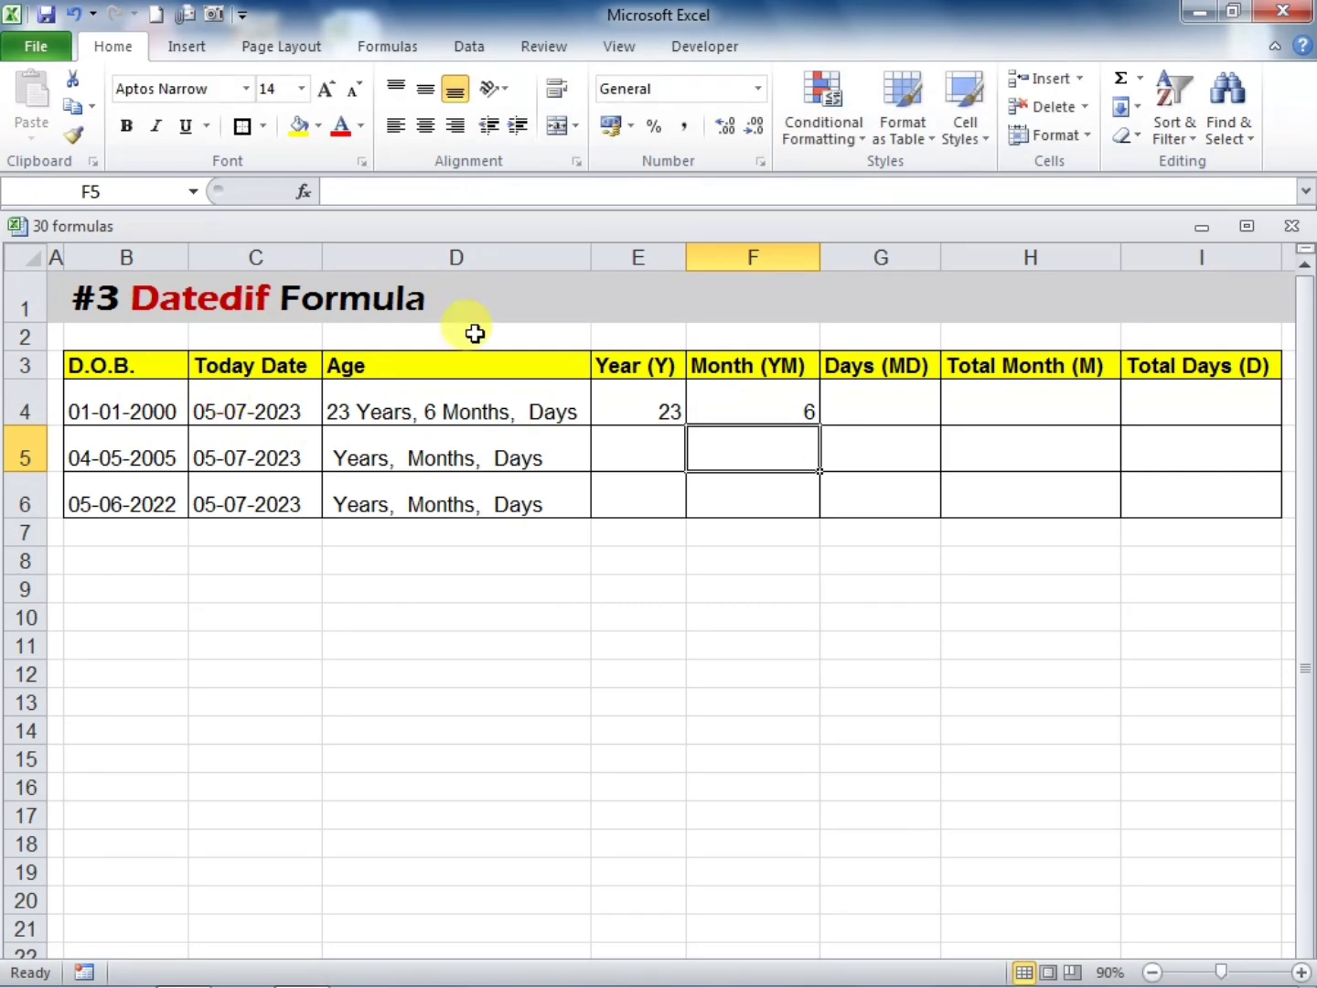
click(753, 408)
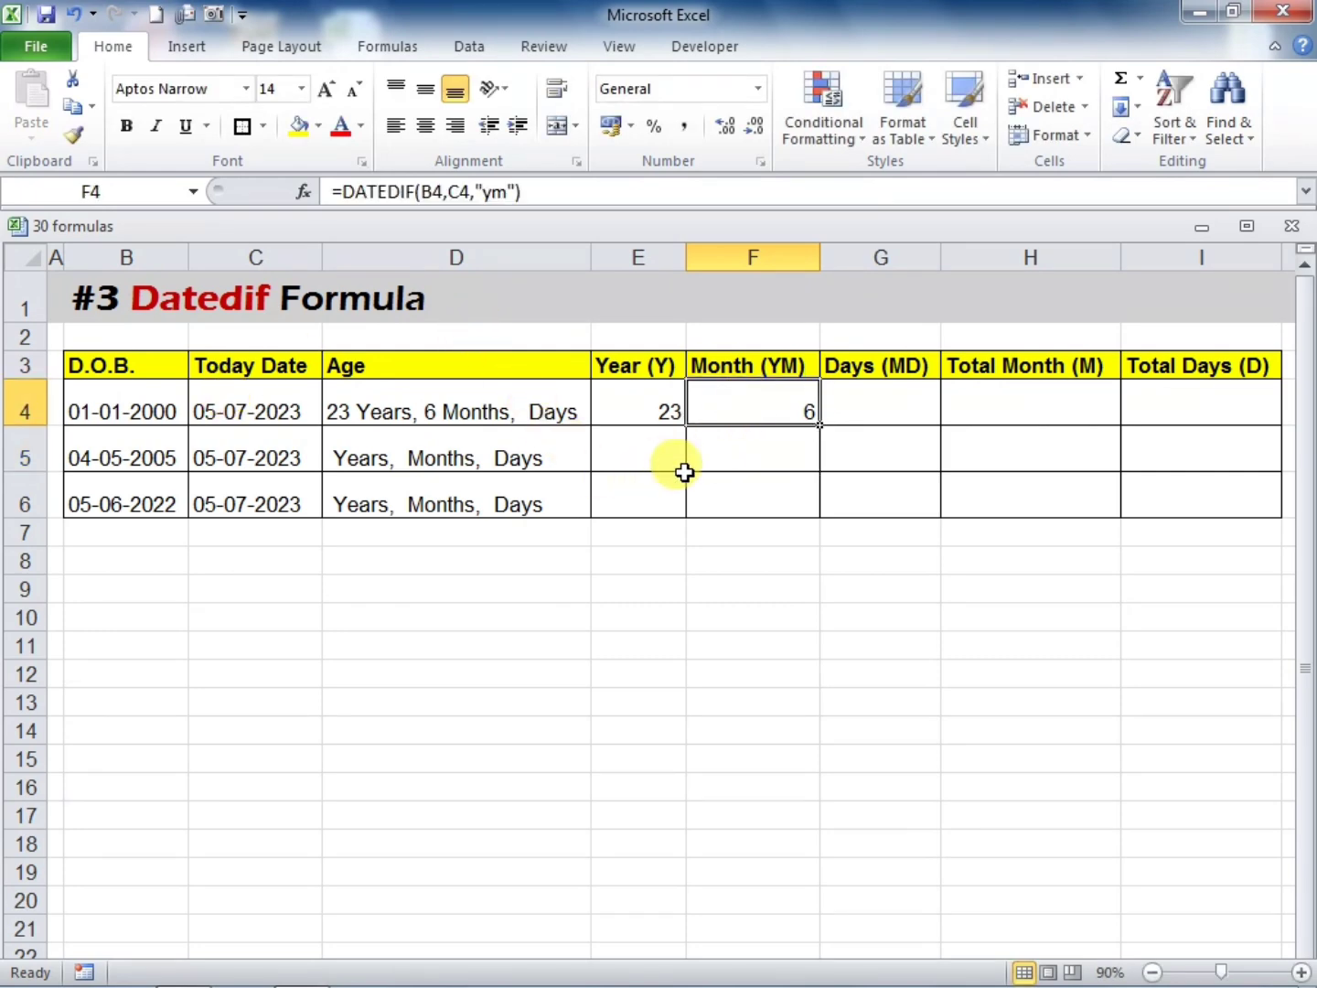
Calculate the remaining days of the first person's age in G4 with =DATEDIF(B4,C4,"md")
click(883, 395)
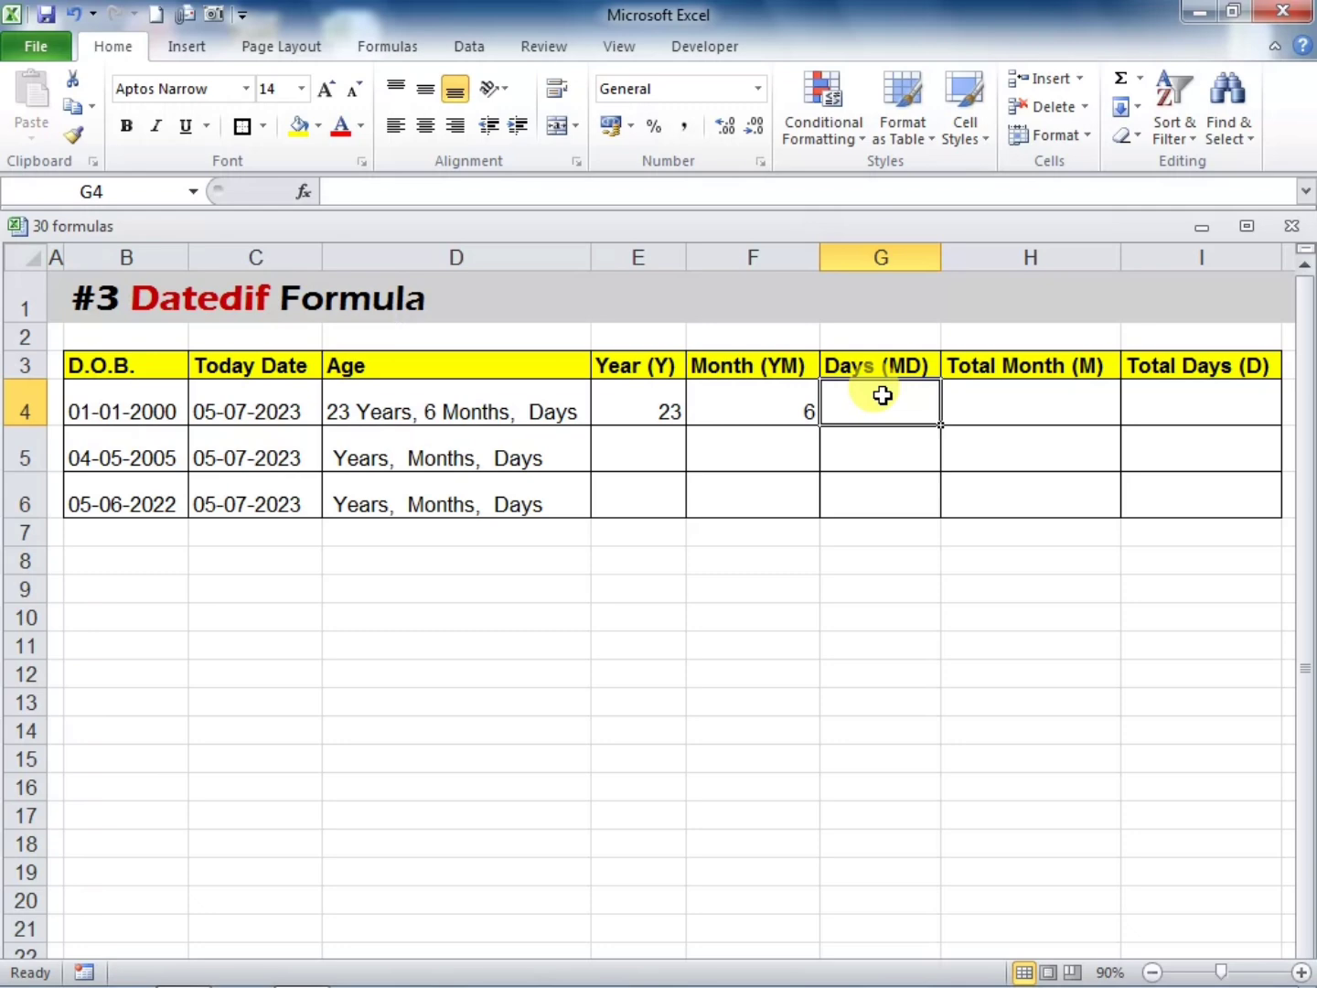
text(=dat)
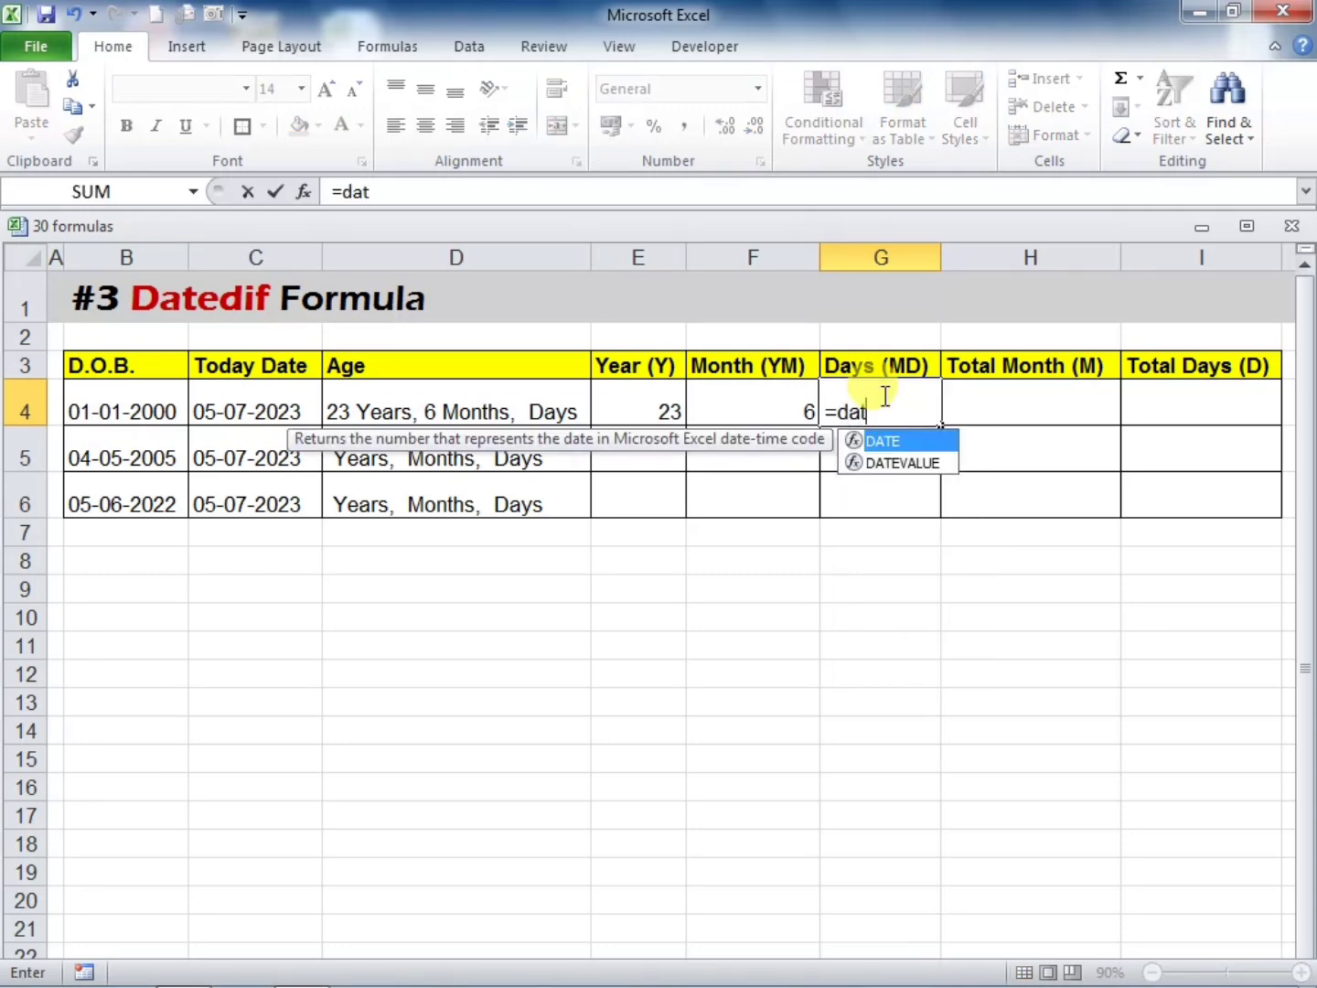
text(edif)
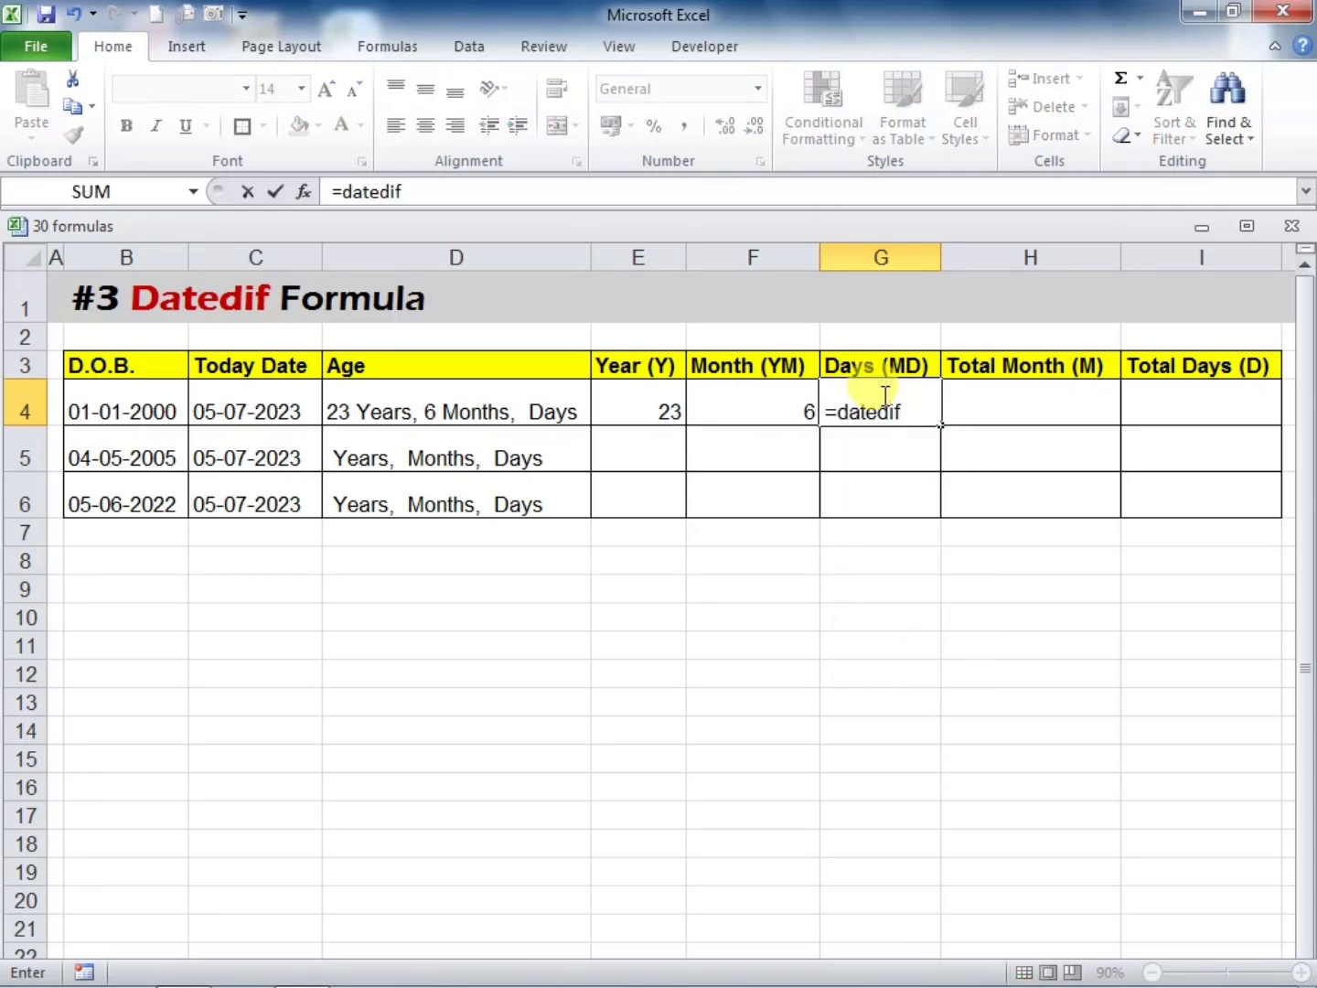
text(()
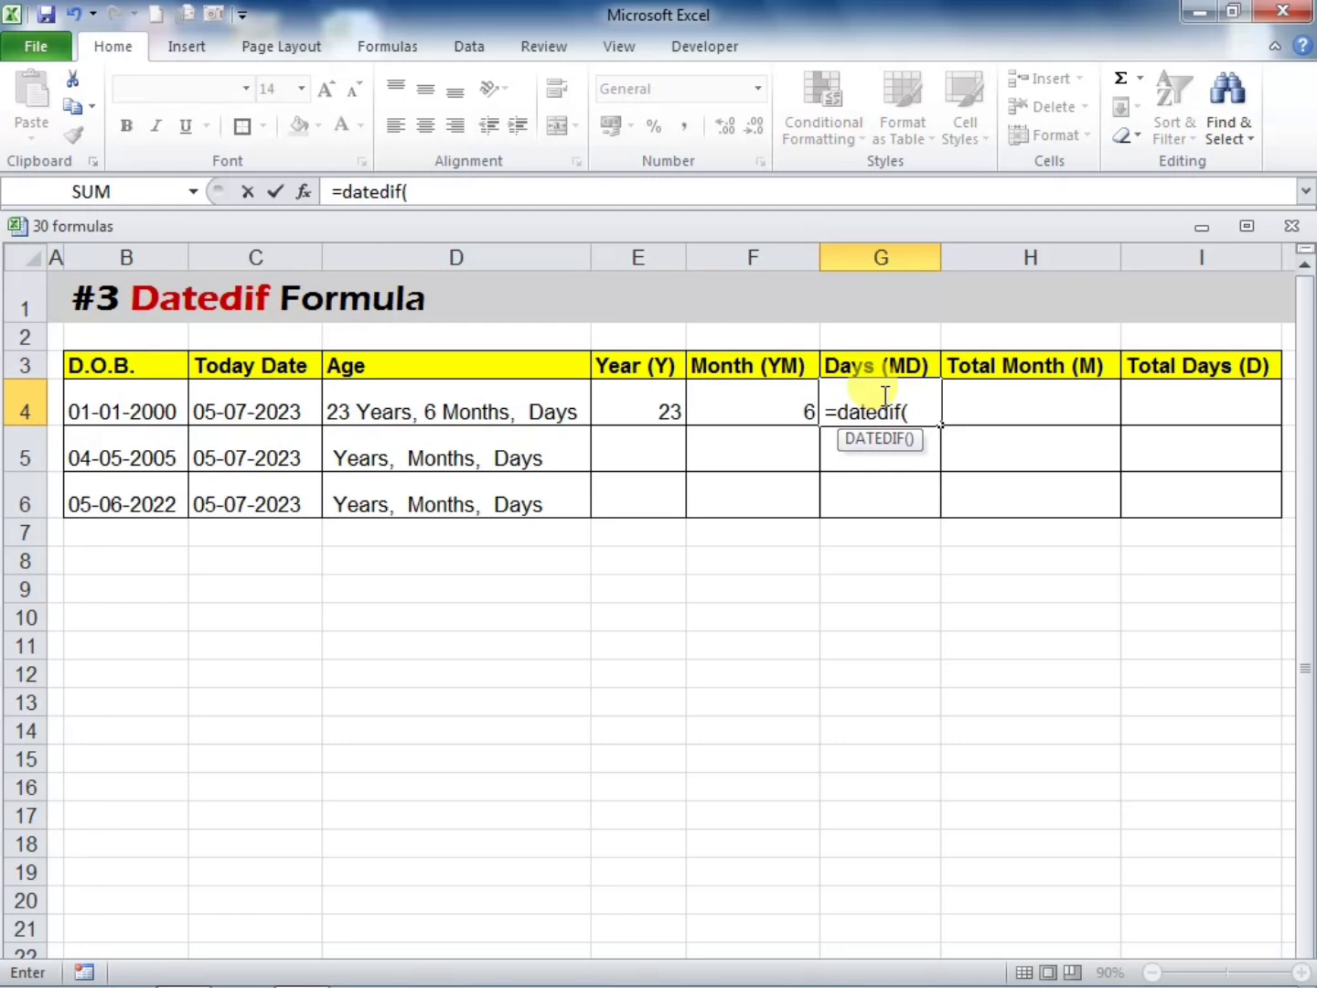
click(143, 396)
text(,)
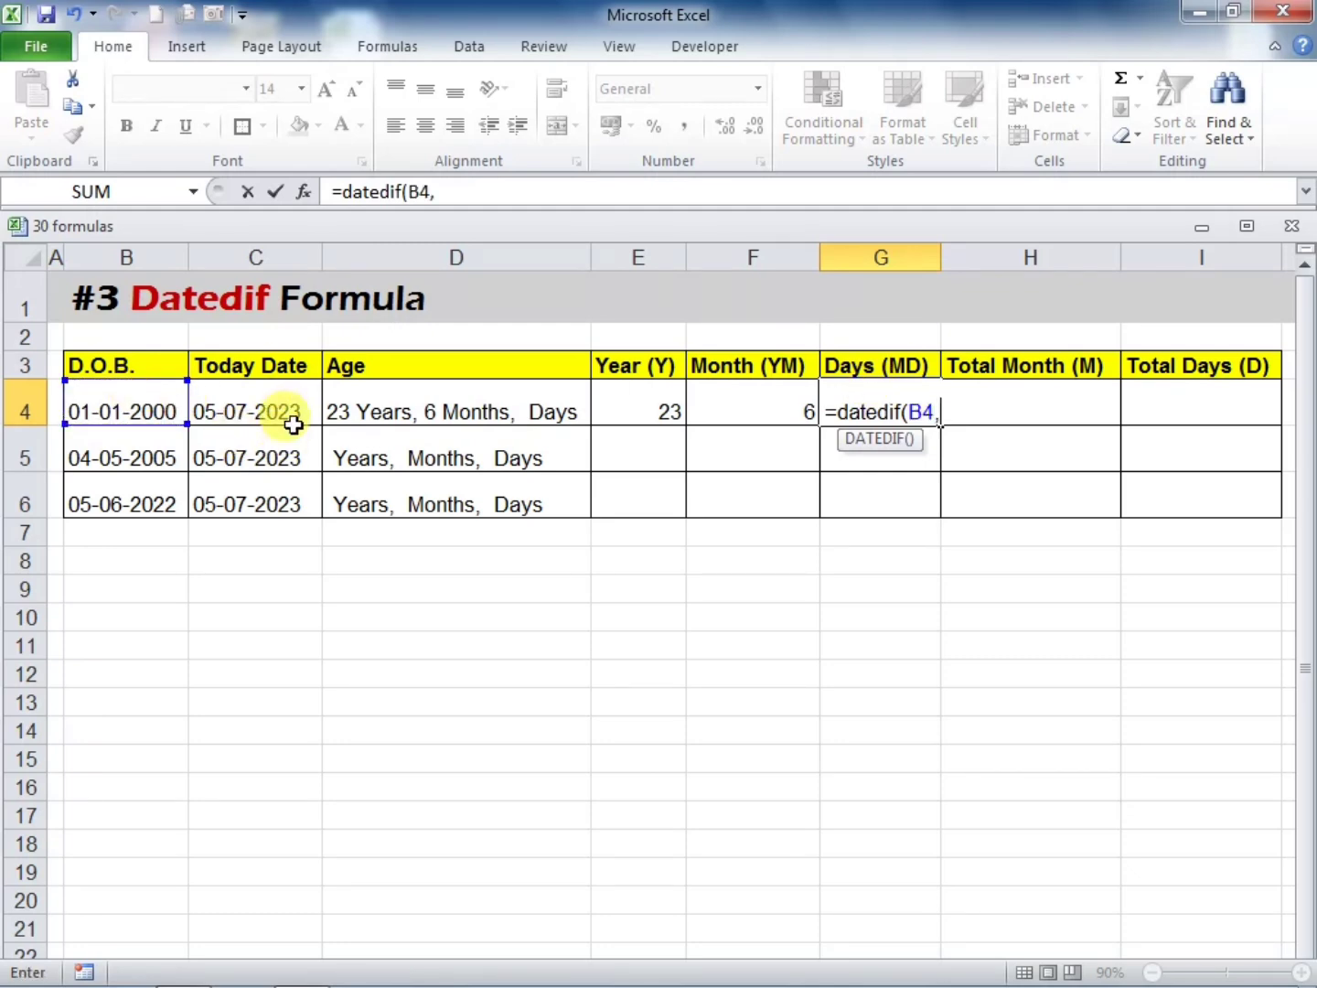
click(283, 399)
text(,)
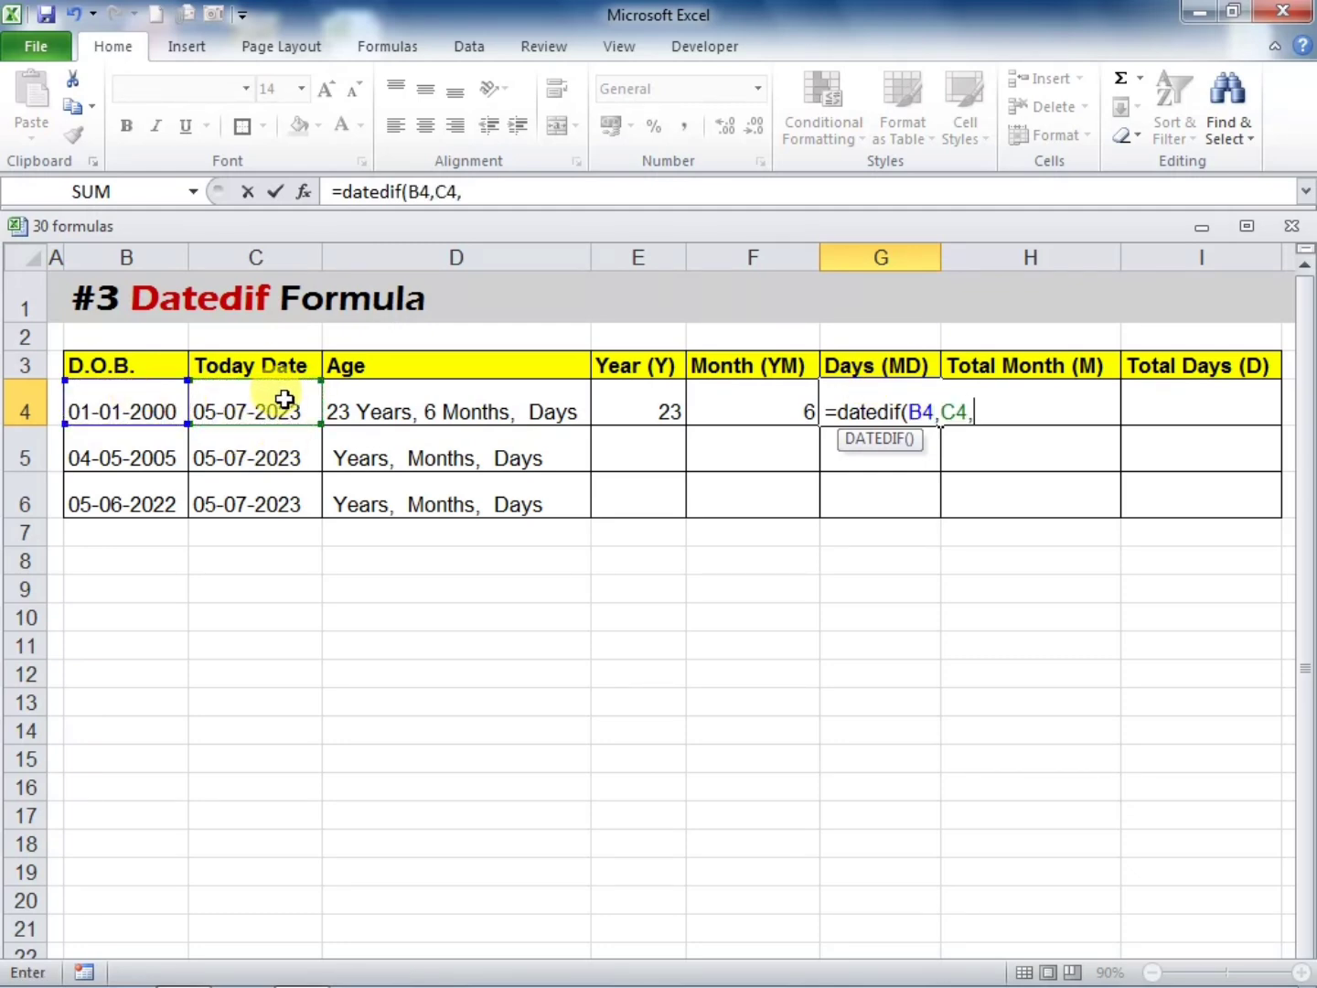
text("md)
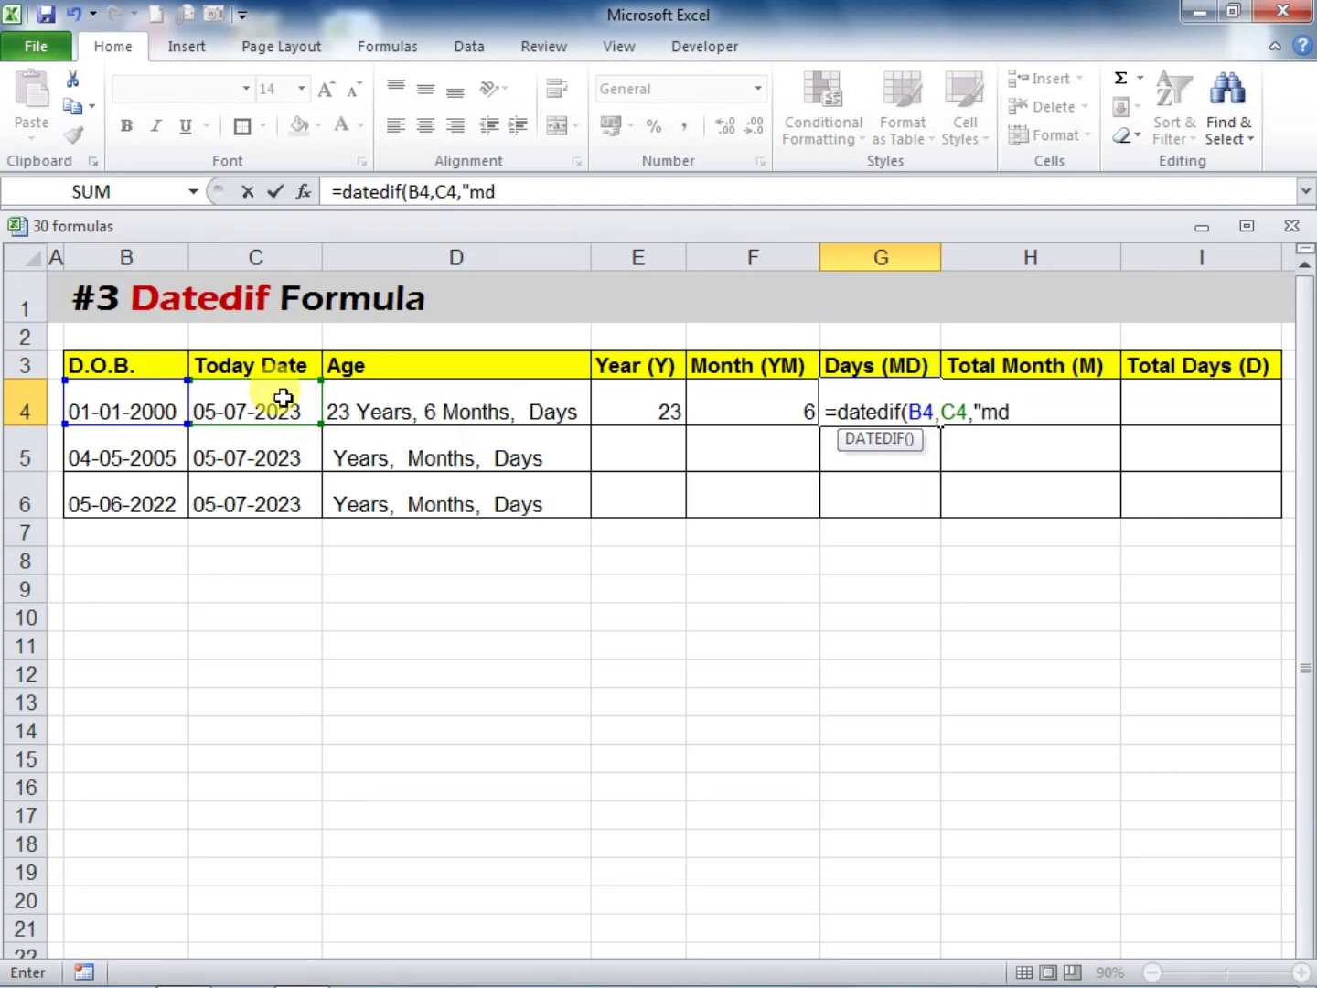
text("))
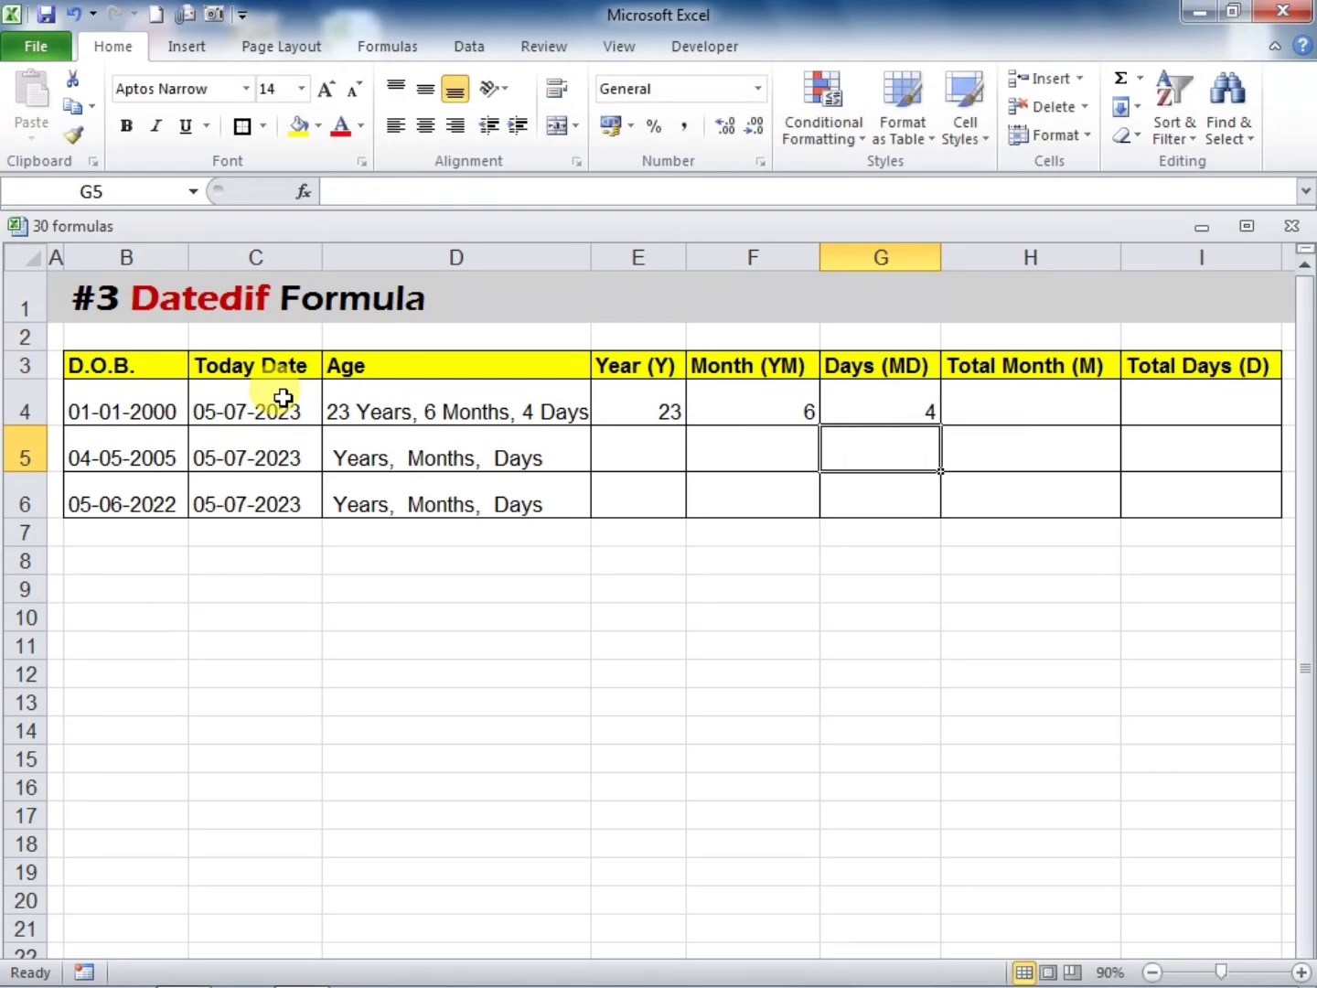
click(560, 637)
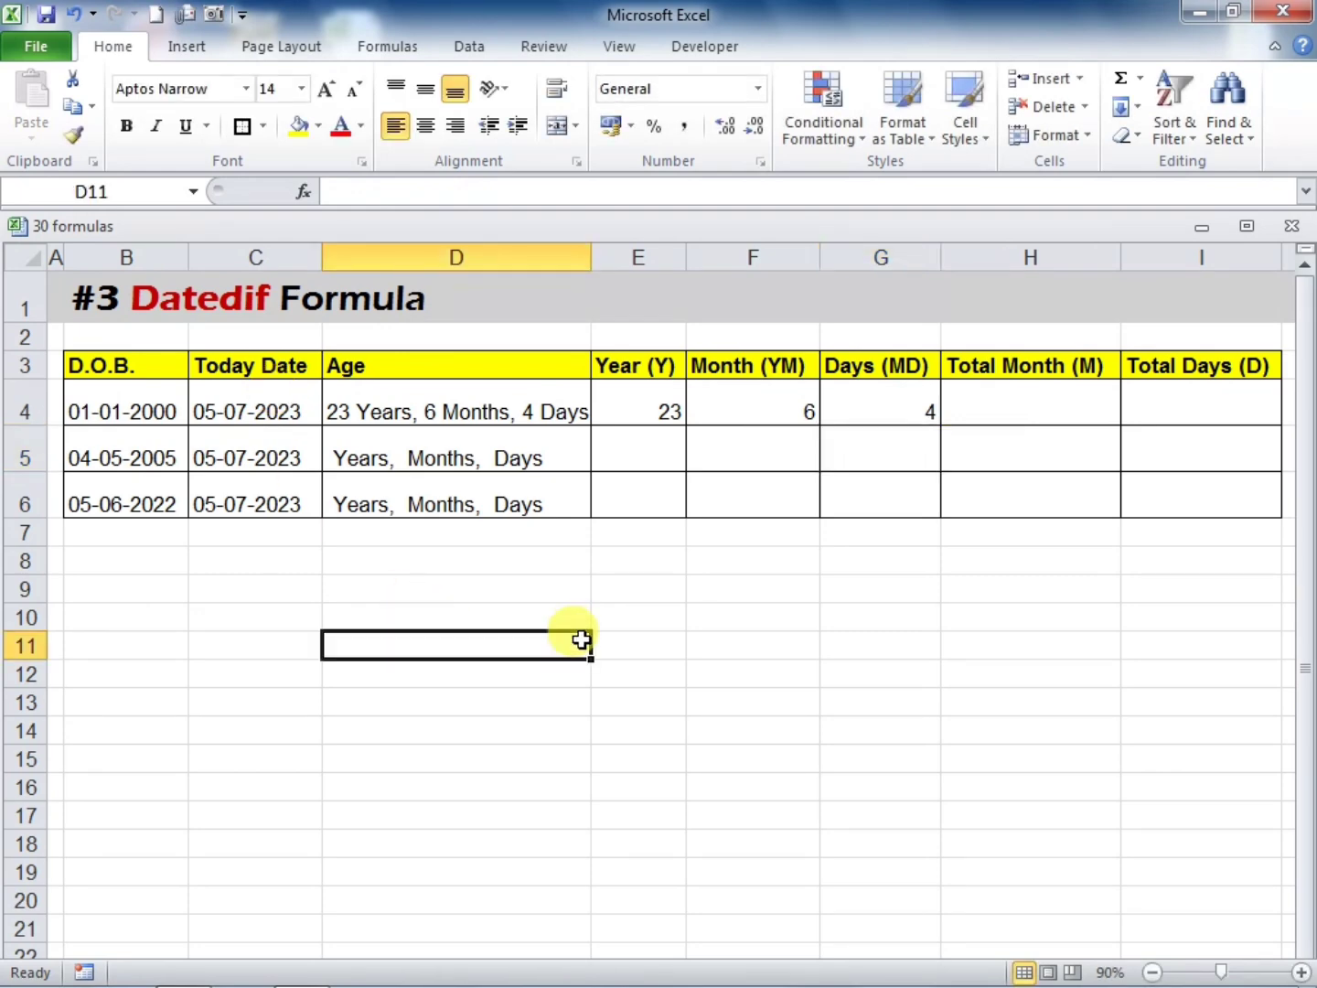
Calculate the first person's total age in months in H4 with =DATEDIF(B4,C4,"m")
click(109, 408)
click(227, 388)
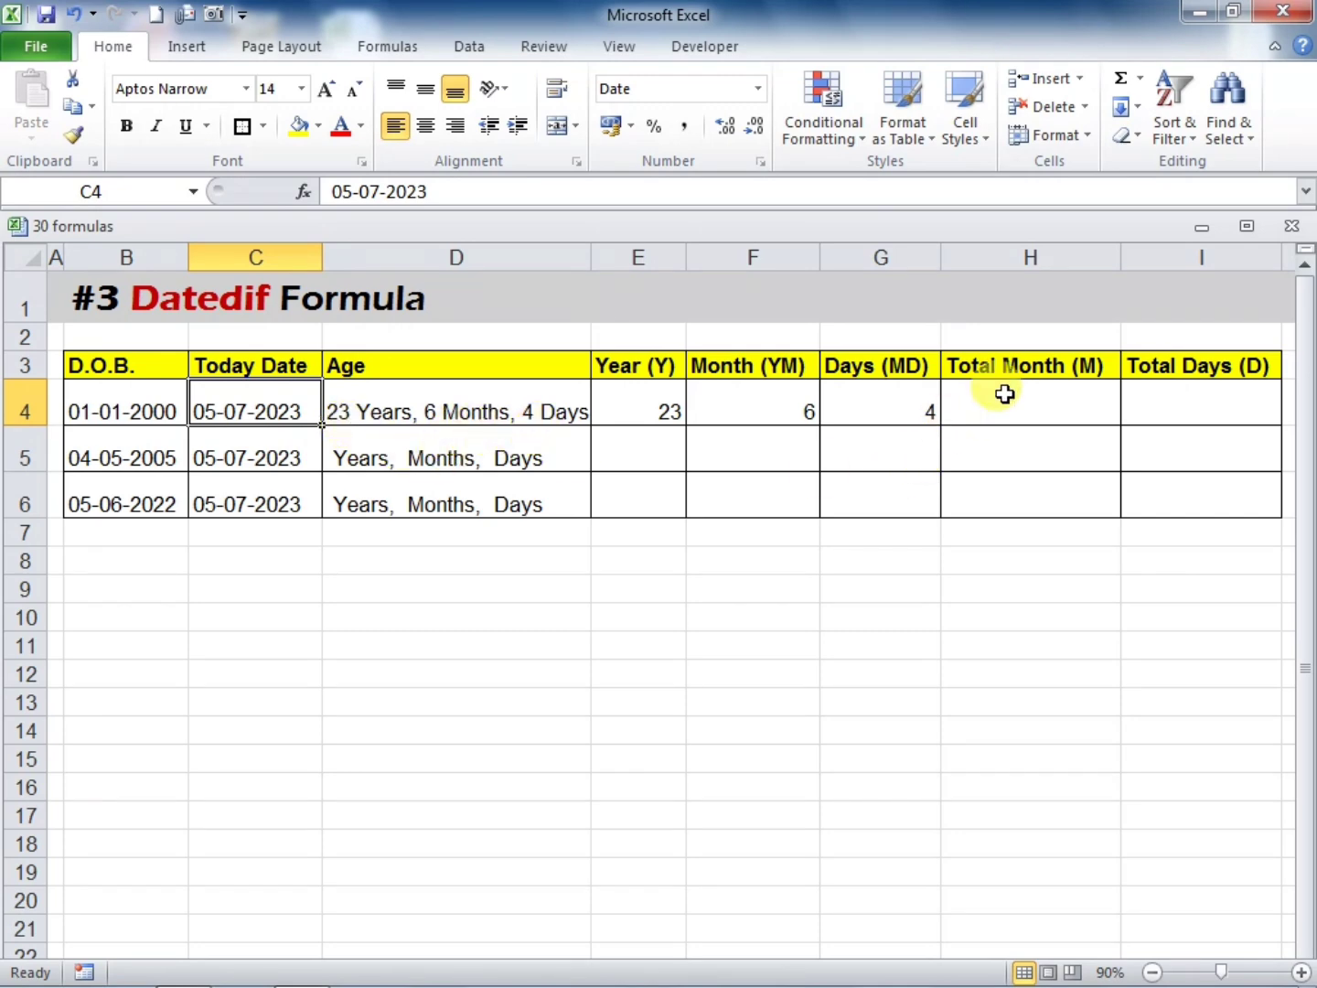
click(973, 393)
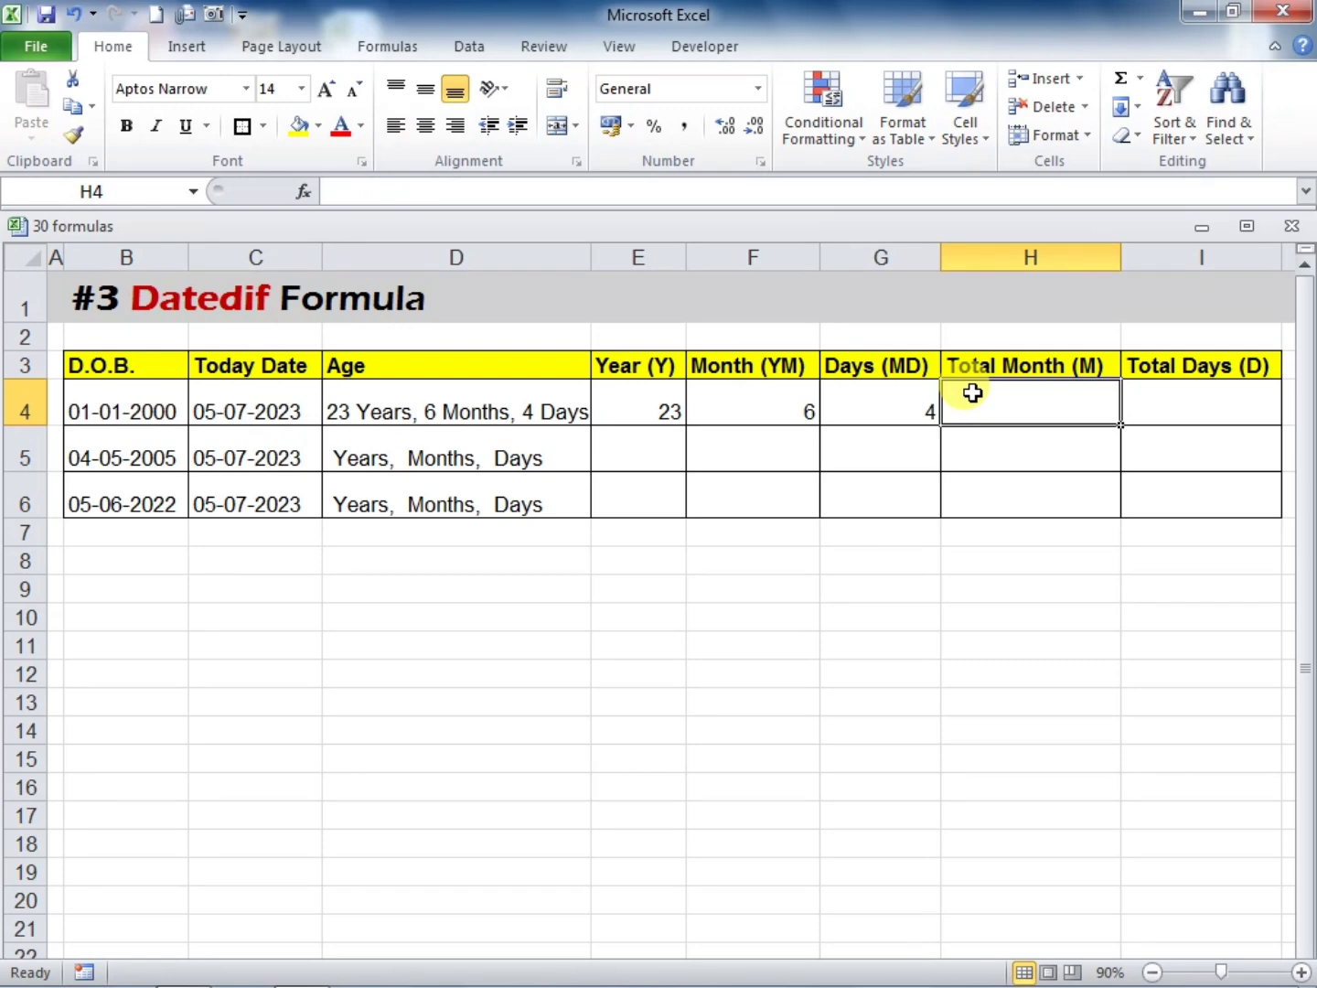
text(=datedif)
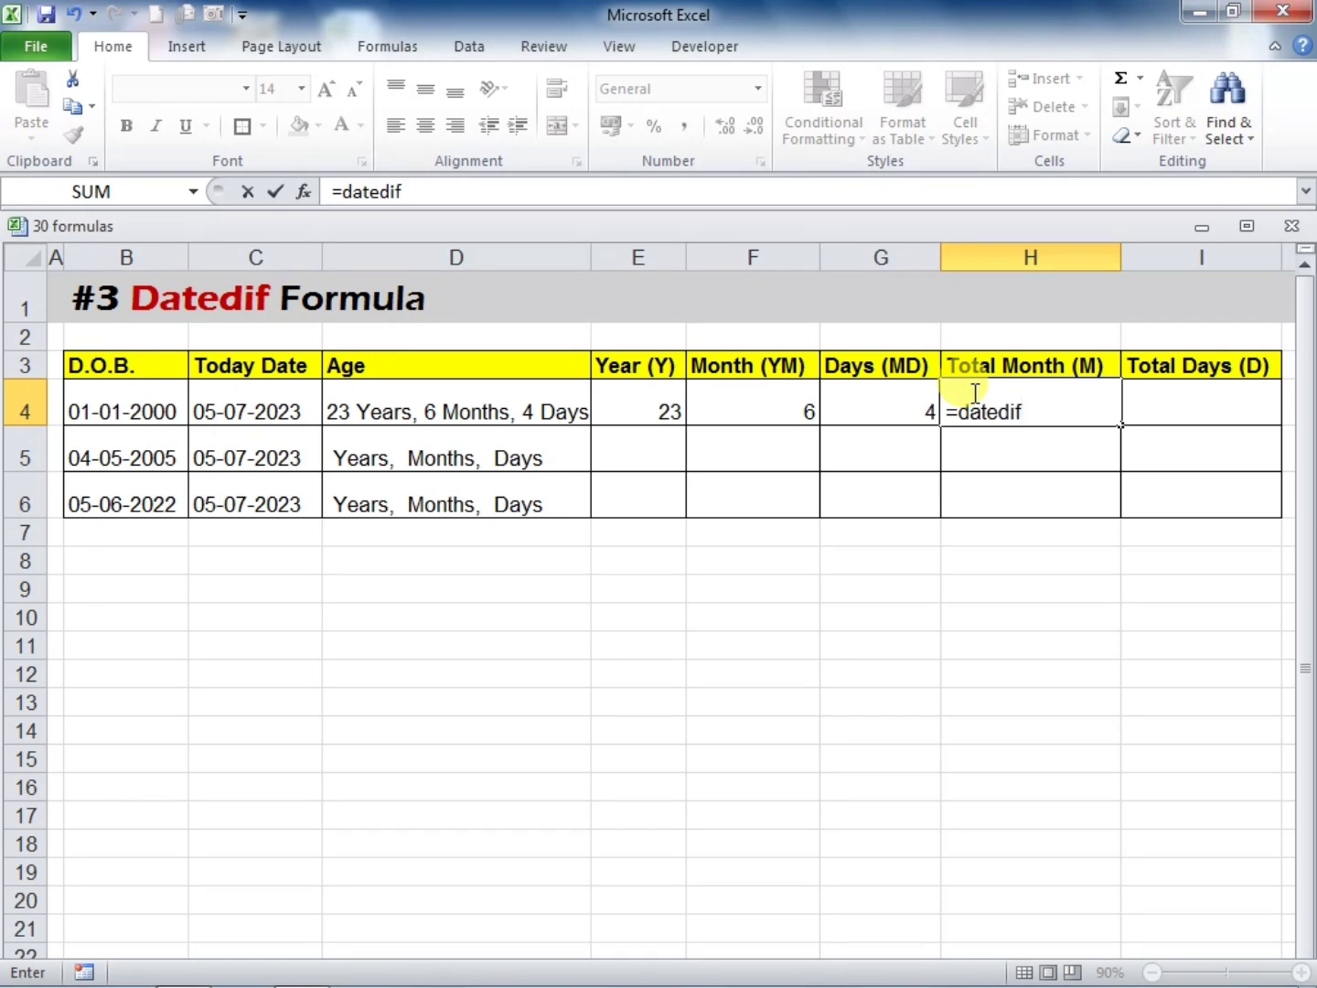
text(()
click(108, 411)
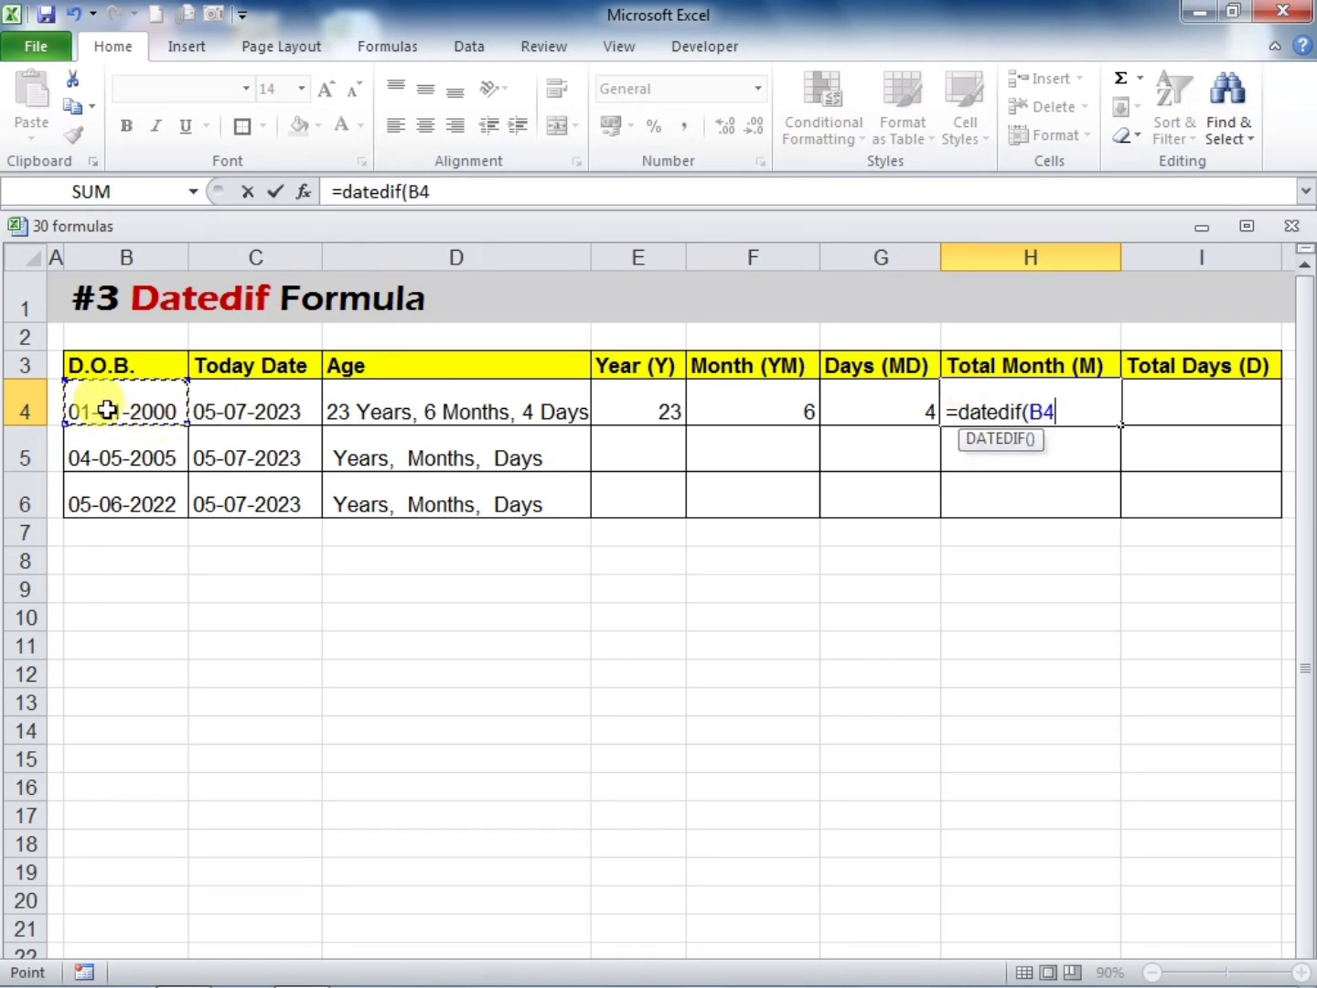
text(,)
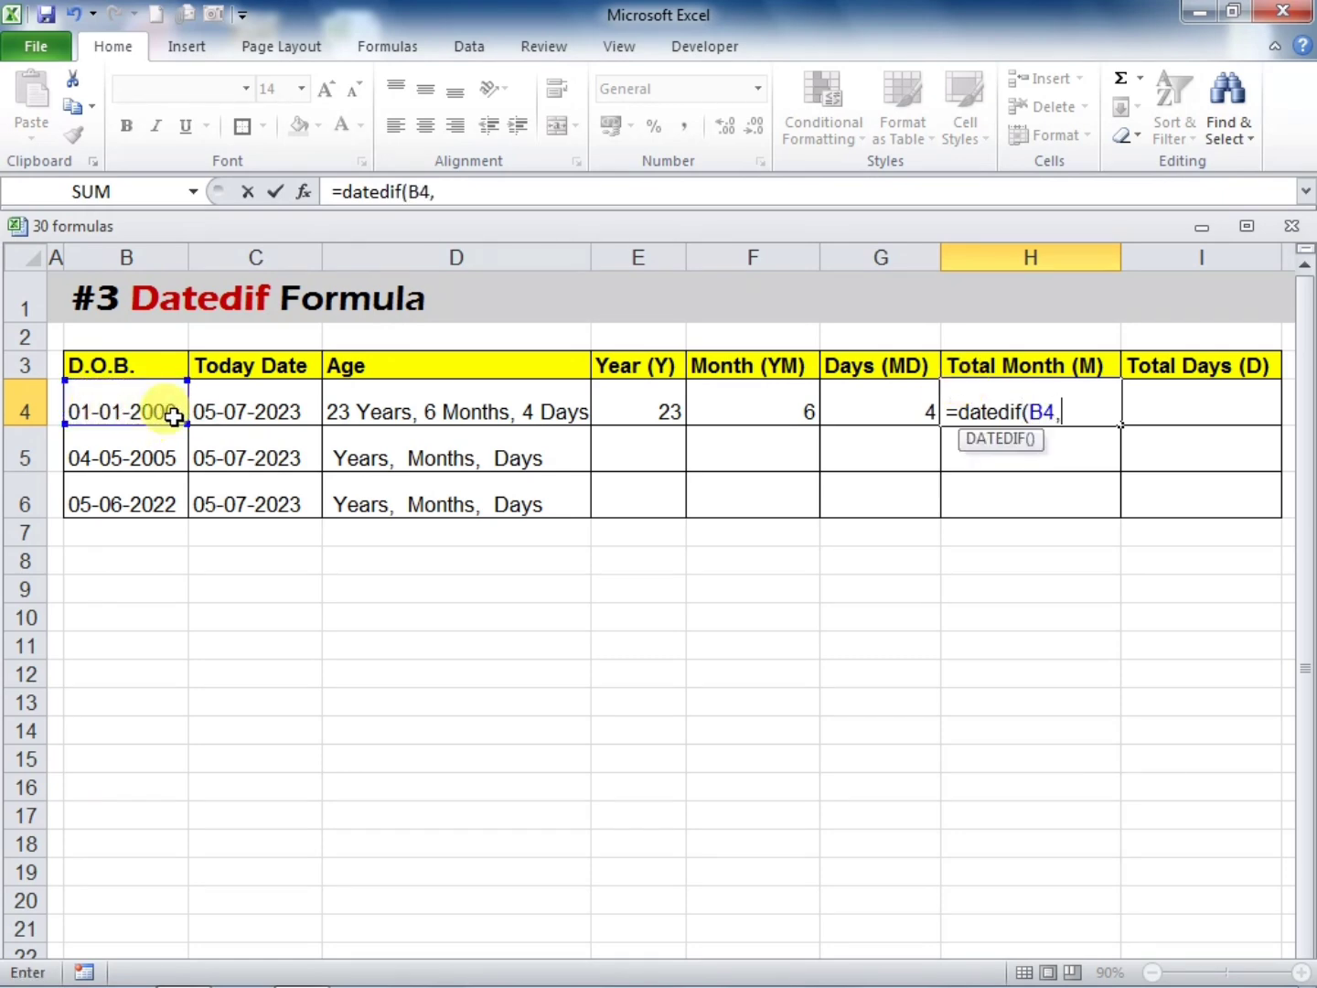
click(255, 401)
text(,)
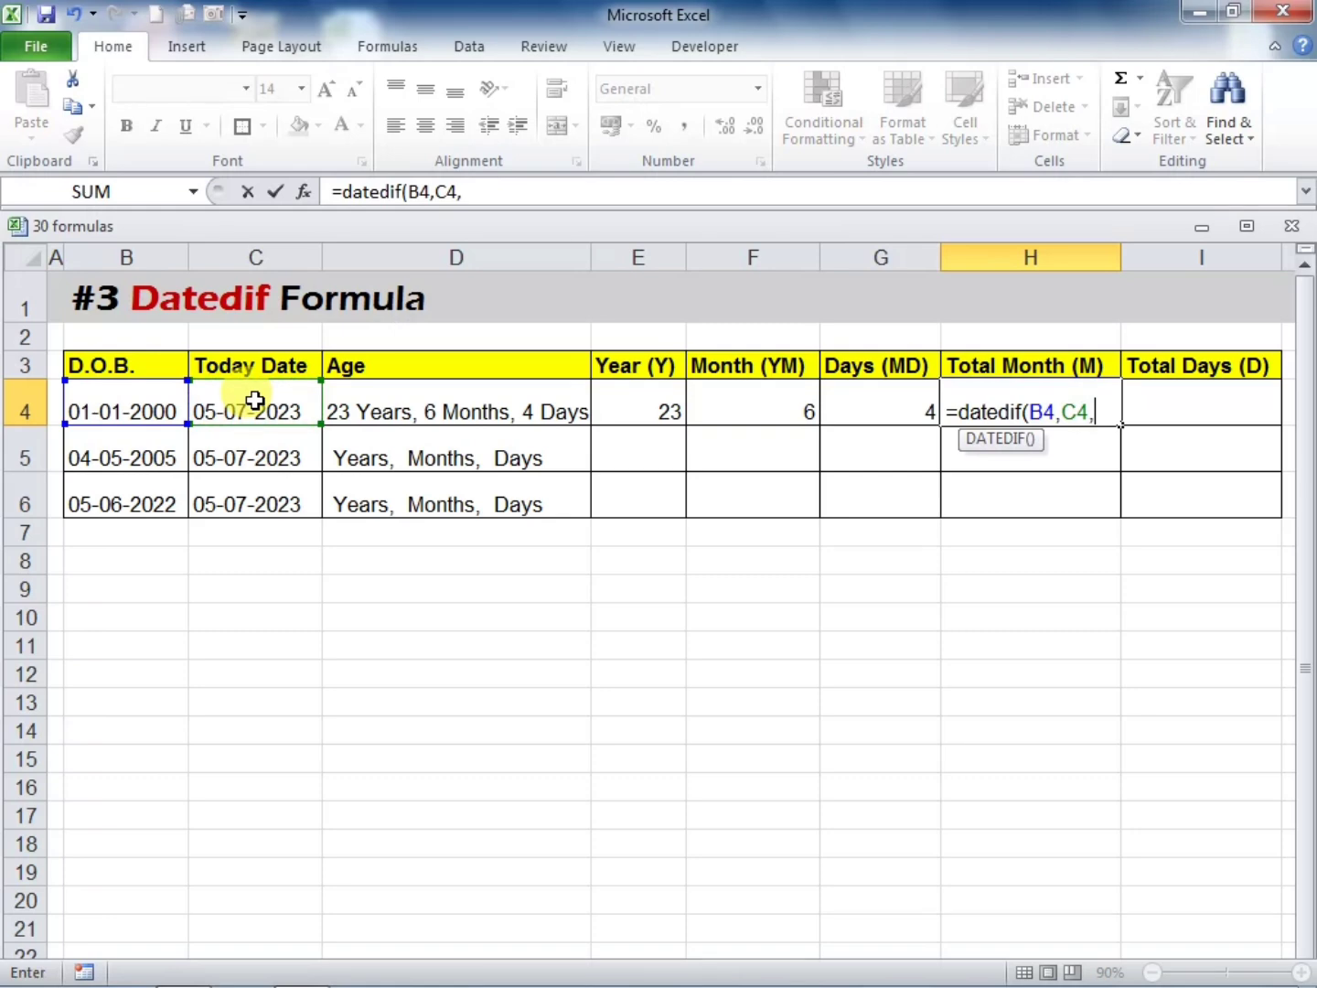
text("m"))
key(Return)
click(1006, 394)
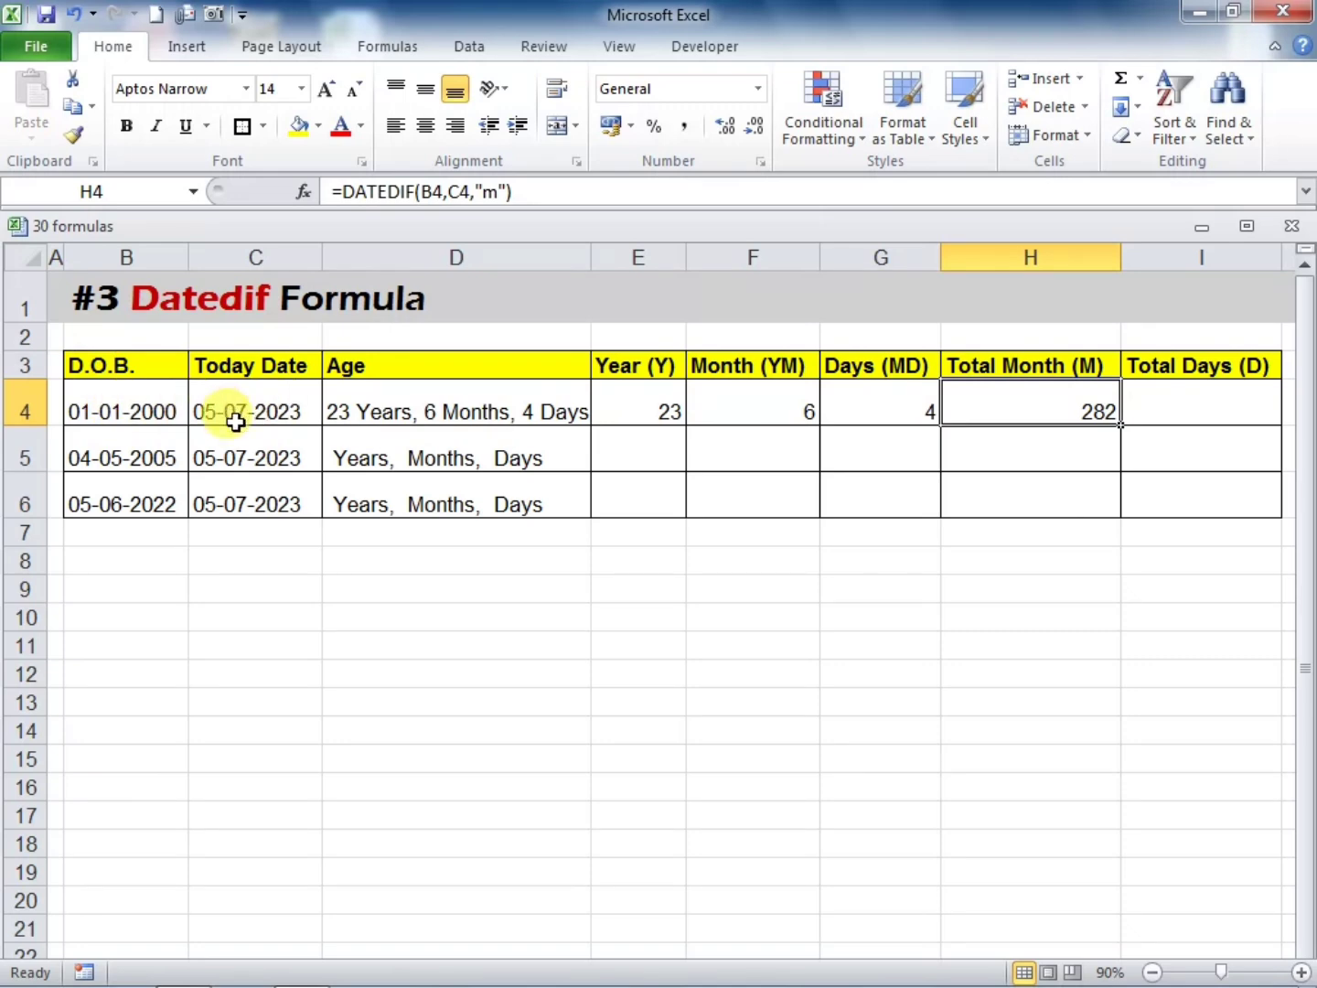
Calculate the first person's total age in days in I4 with =DATEDIF(B4,C4,"d")
click(1169, 398)
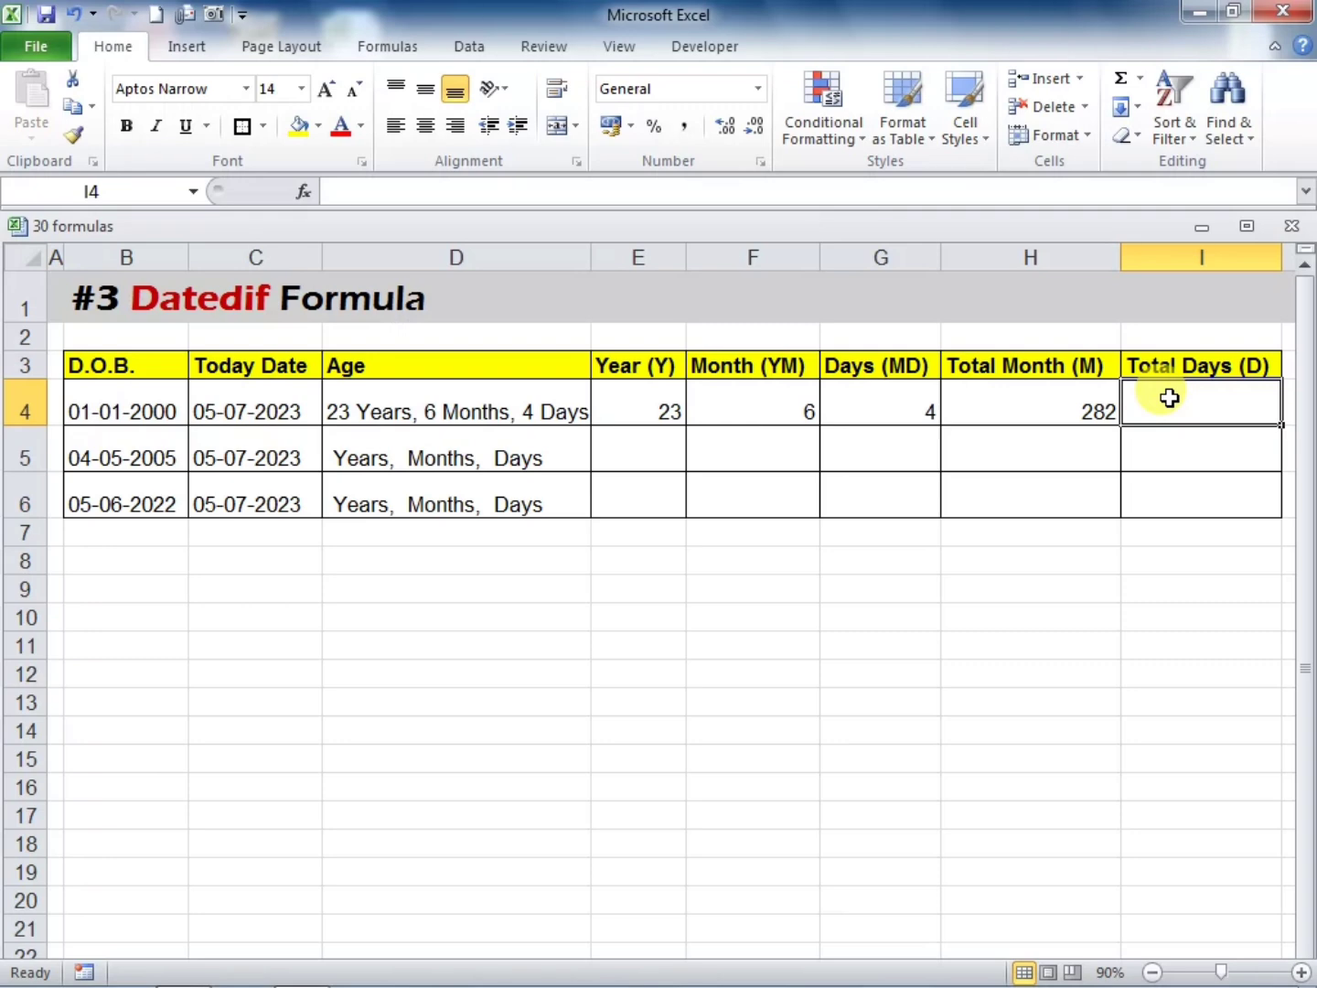
text(=dat)
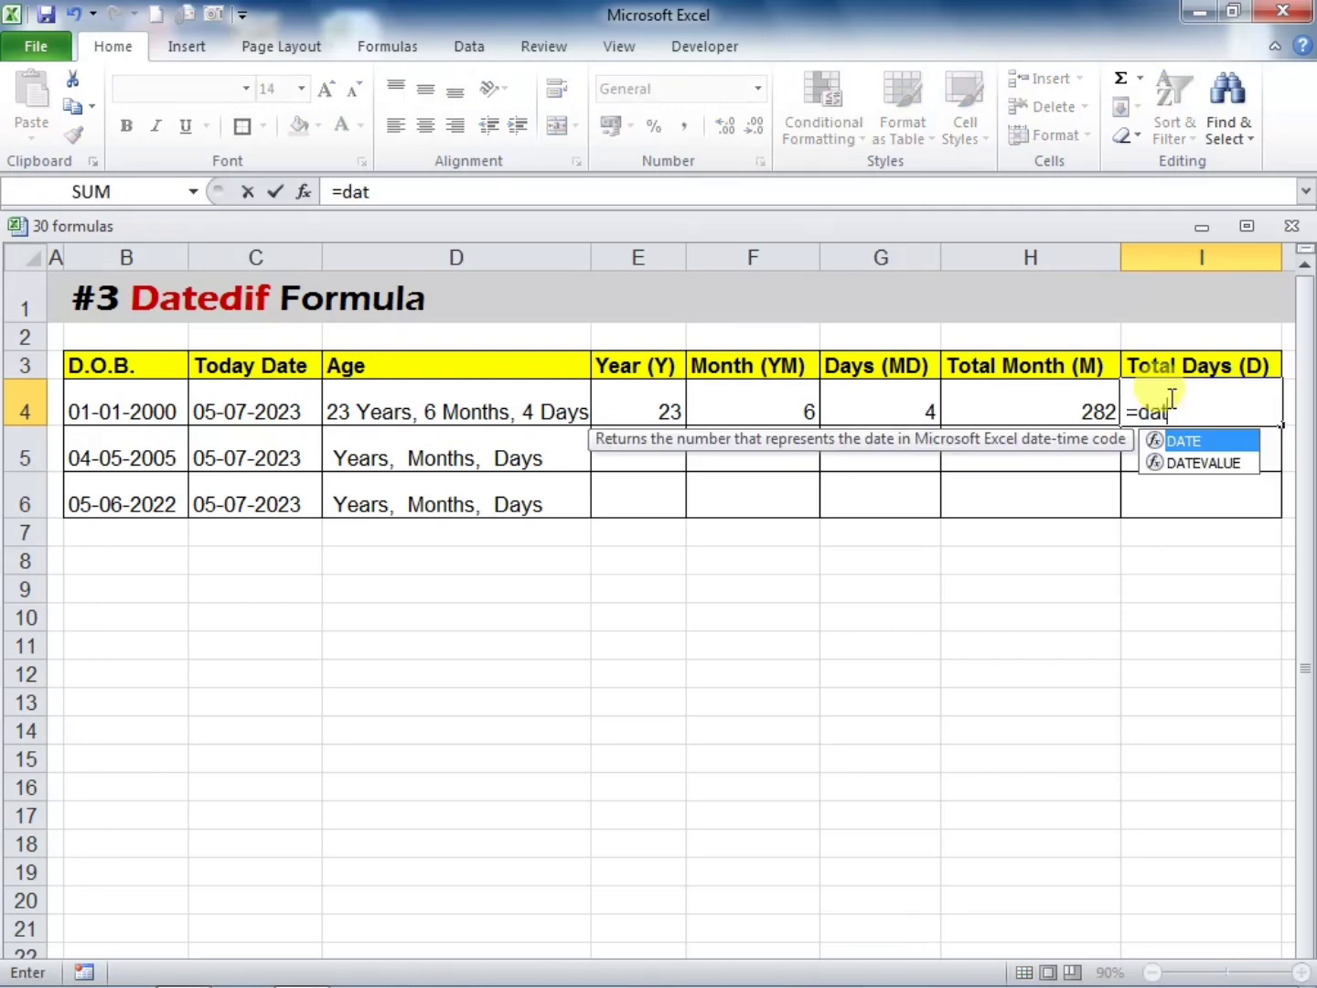
text(edif()
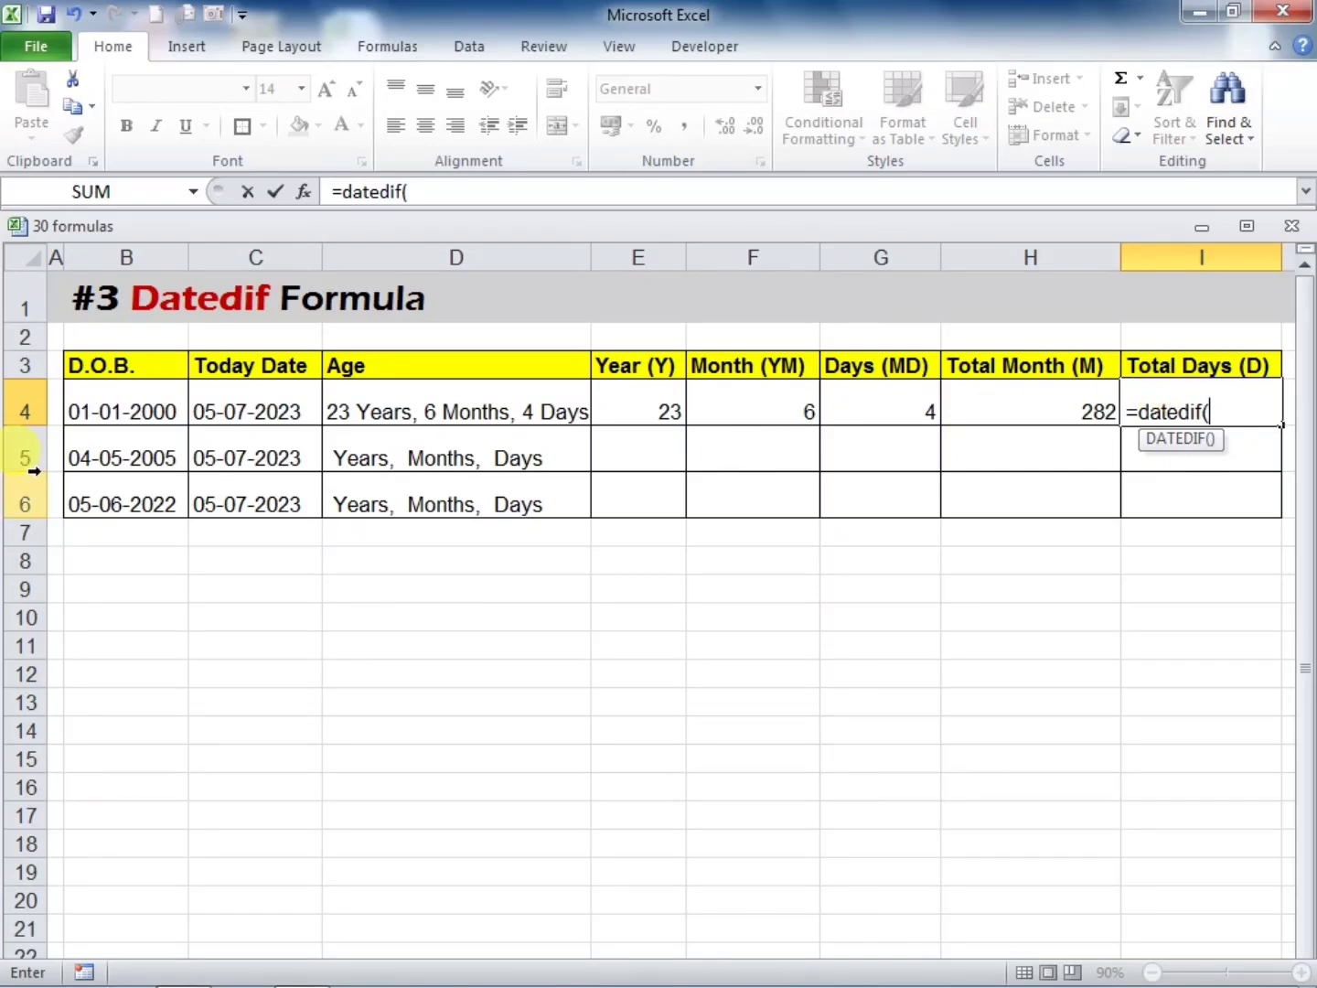
click(79, 414)
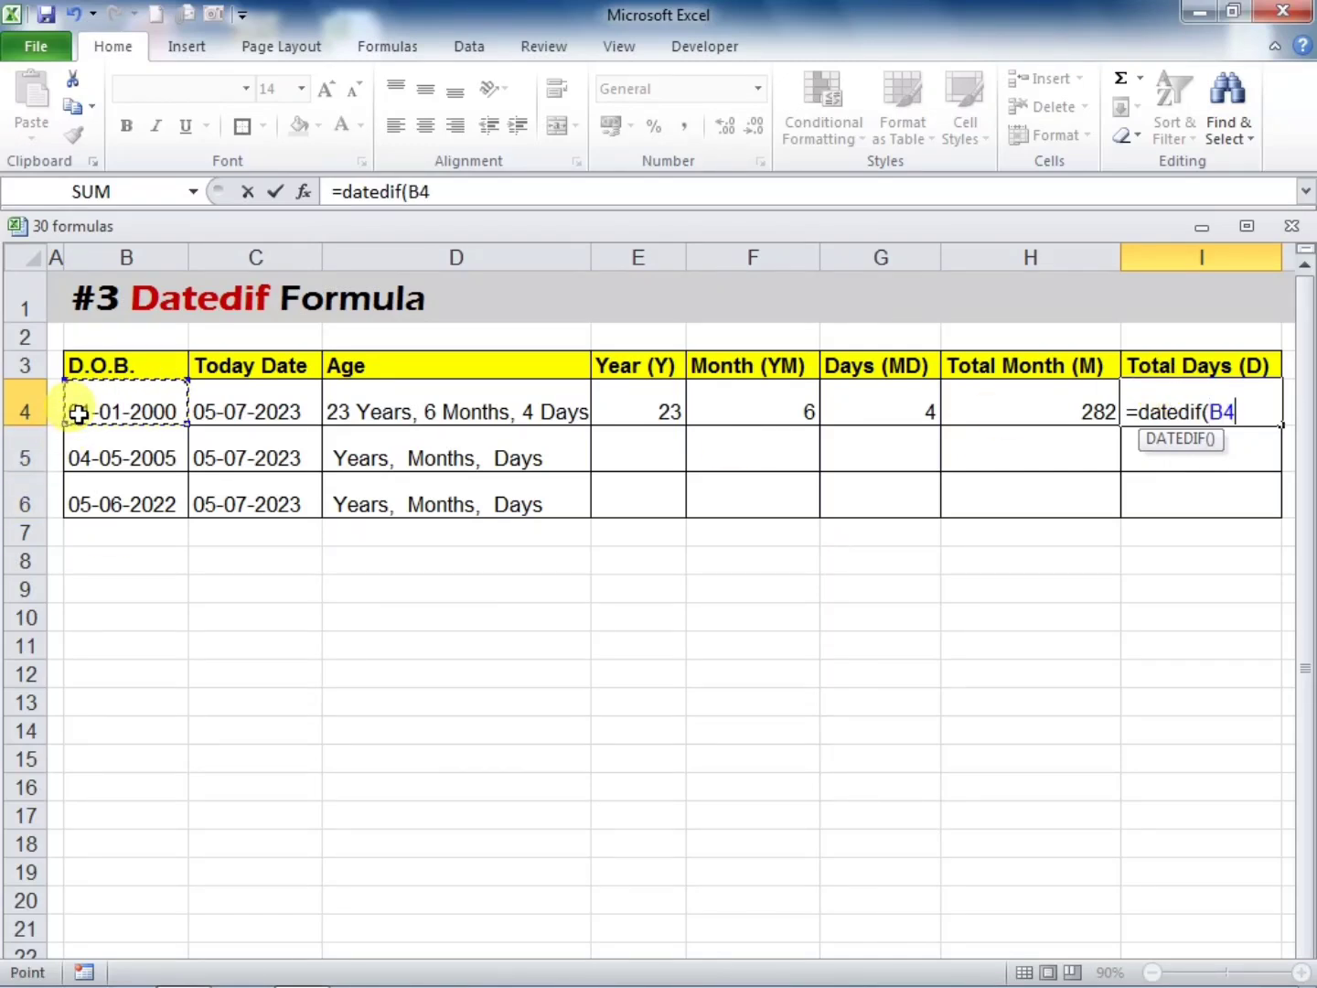
text(,)
click(225, 401)
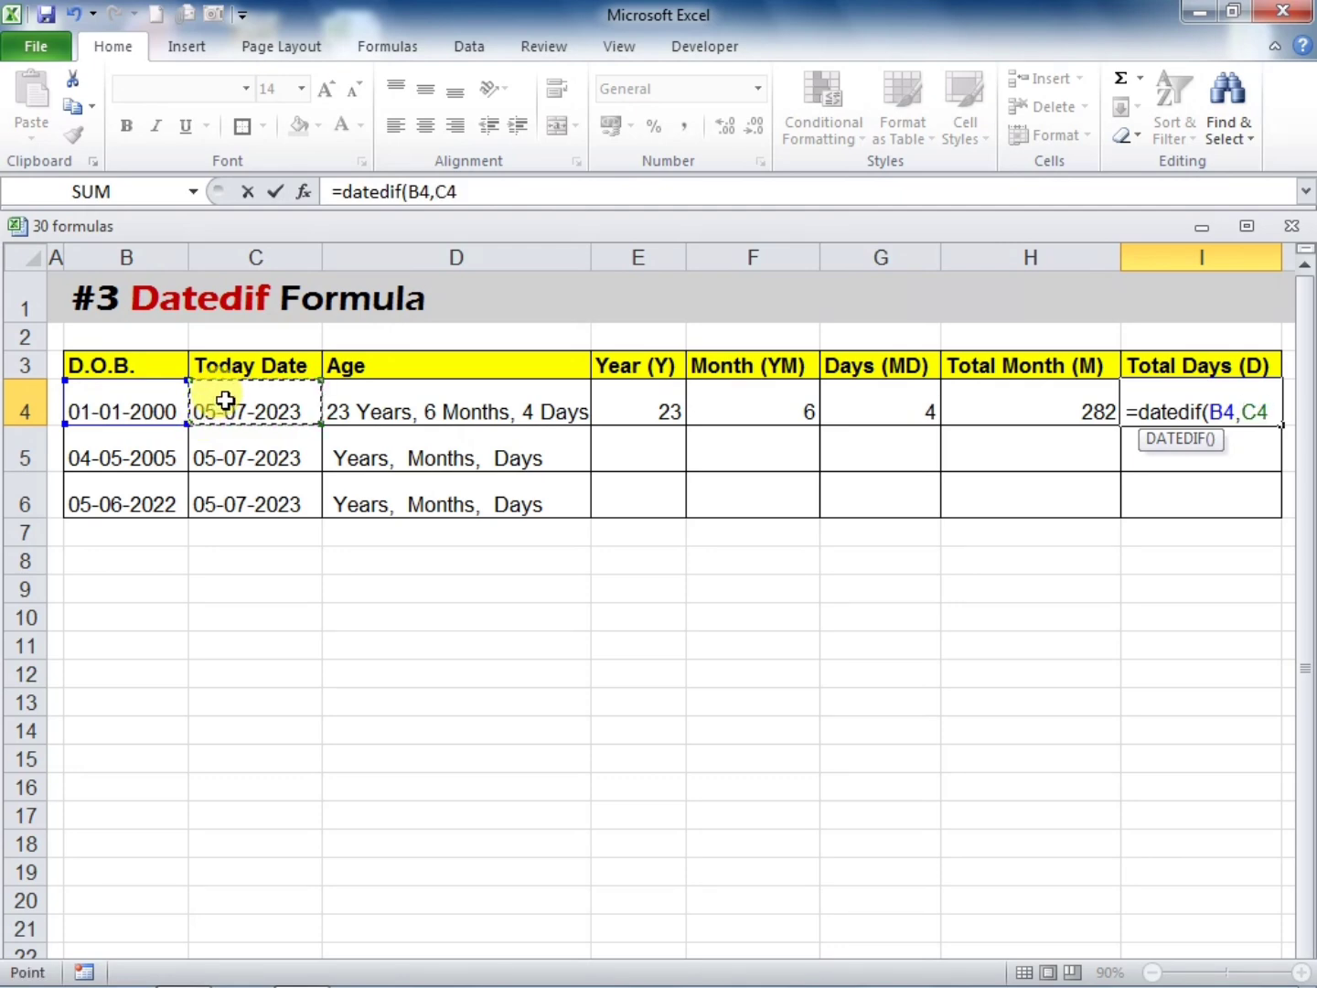
text(,"d"))
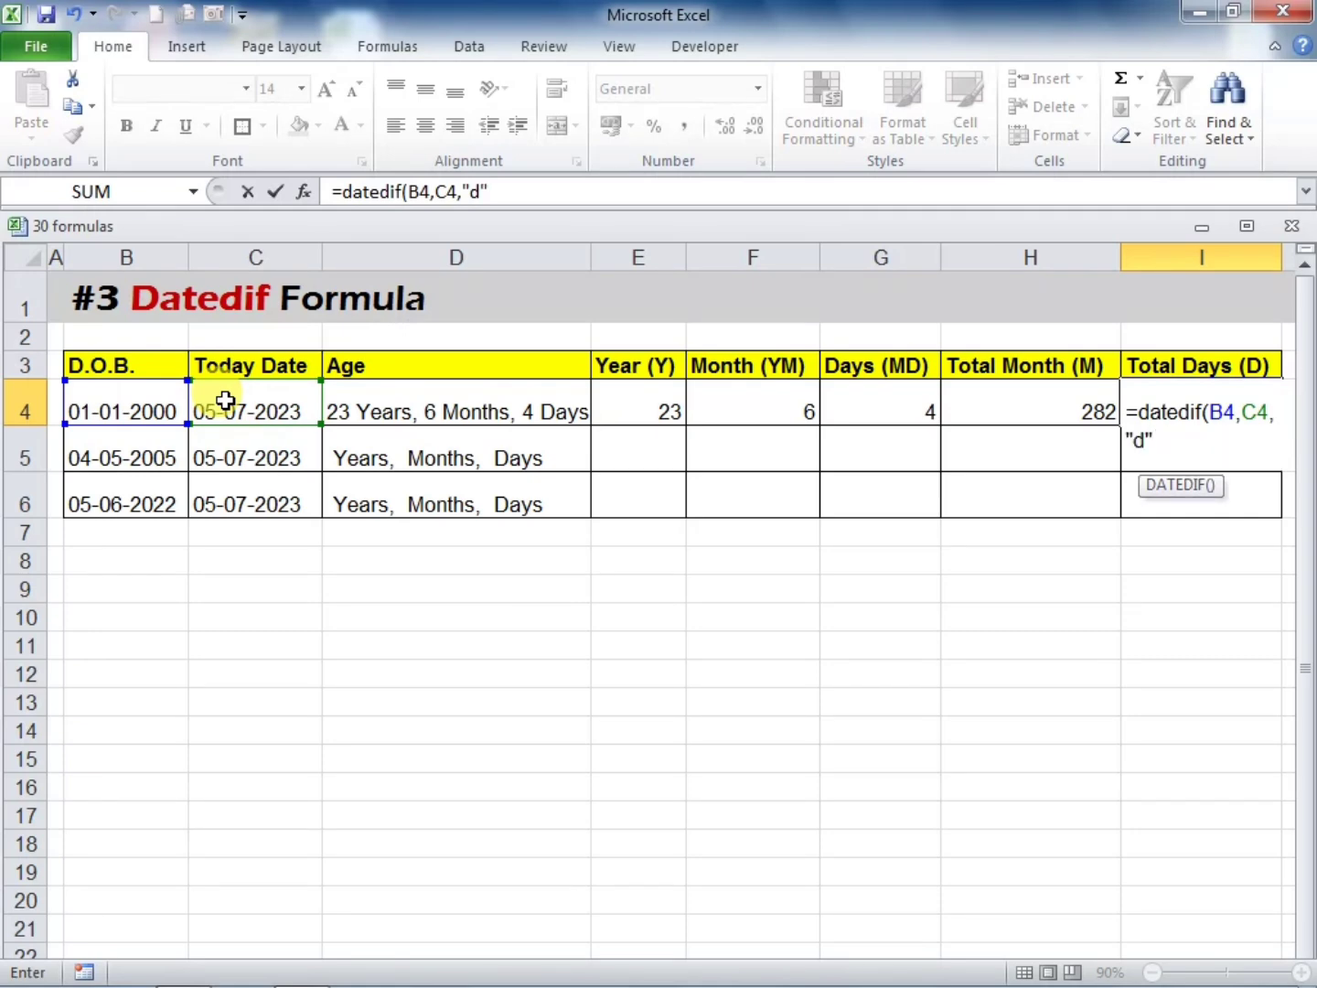
key(Return)
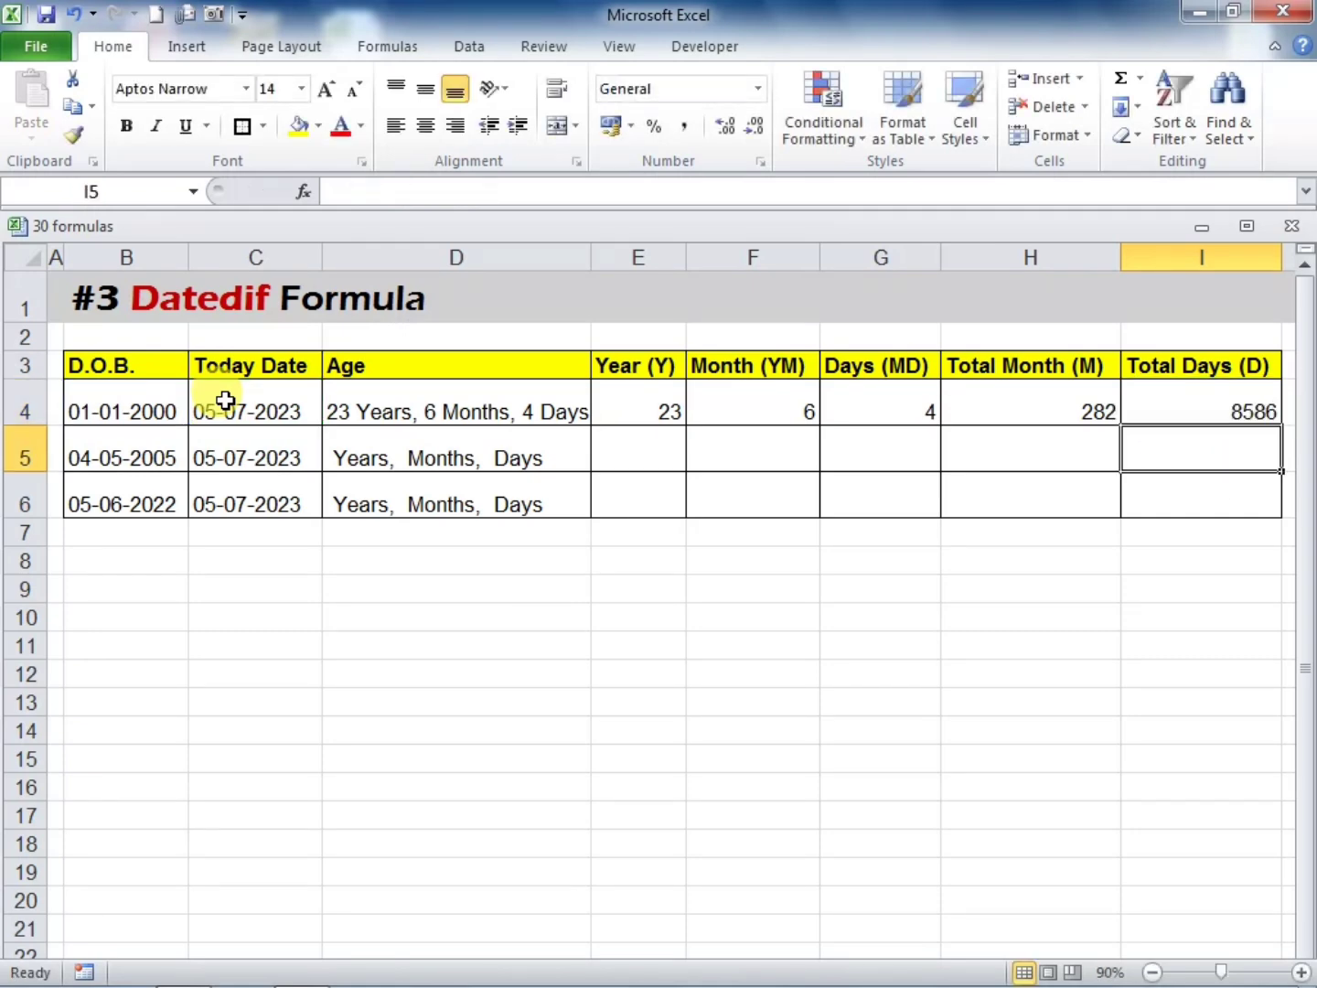
Fill the DATEDIF formulas from E4:I4 down through row 6 for the other two people
click(1172, 400)
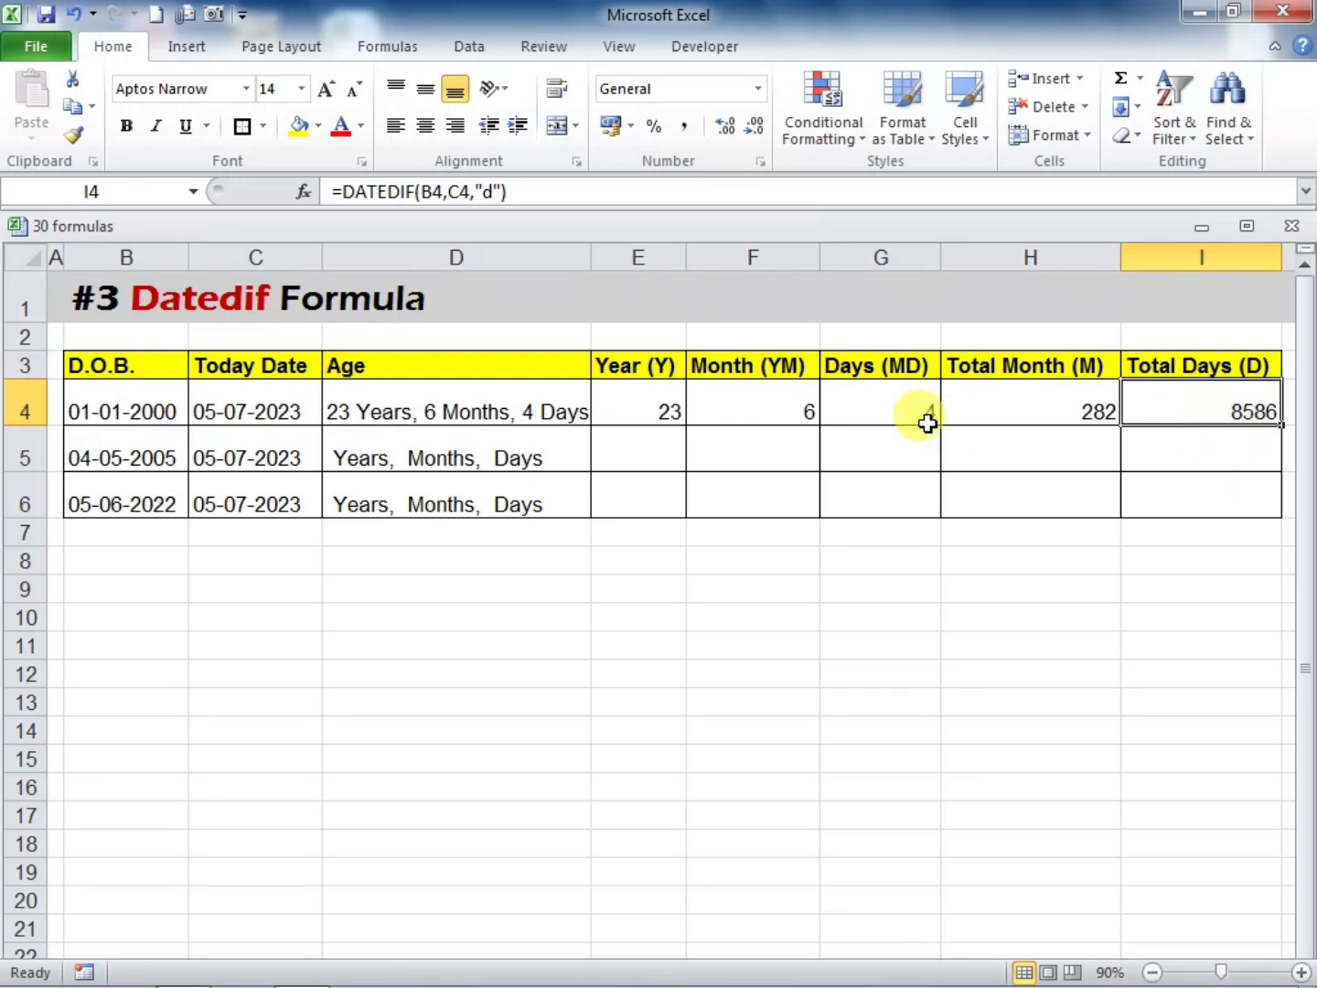
drag(632, 407, 1281, 507)
click(1109, 613)
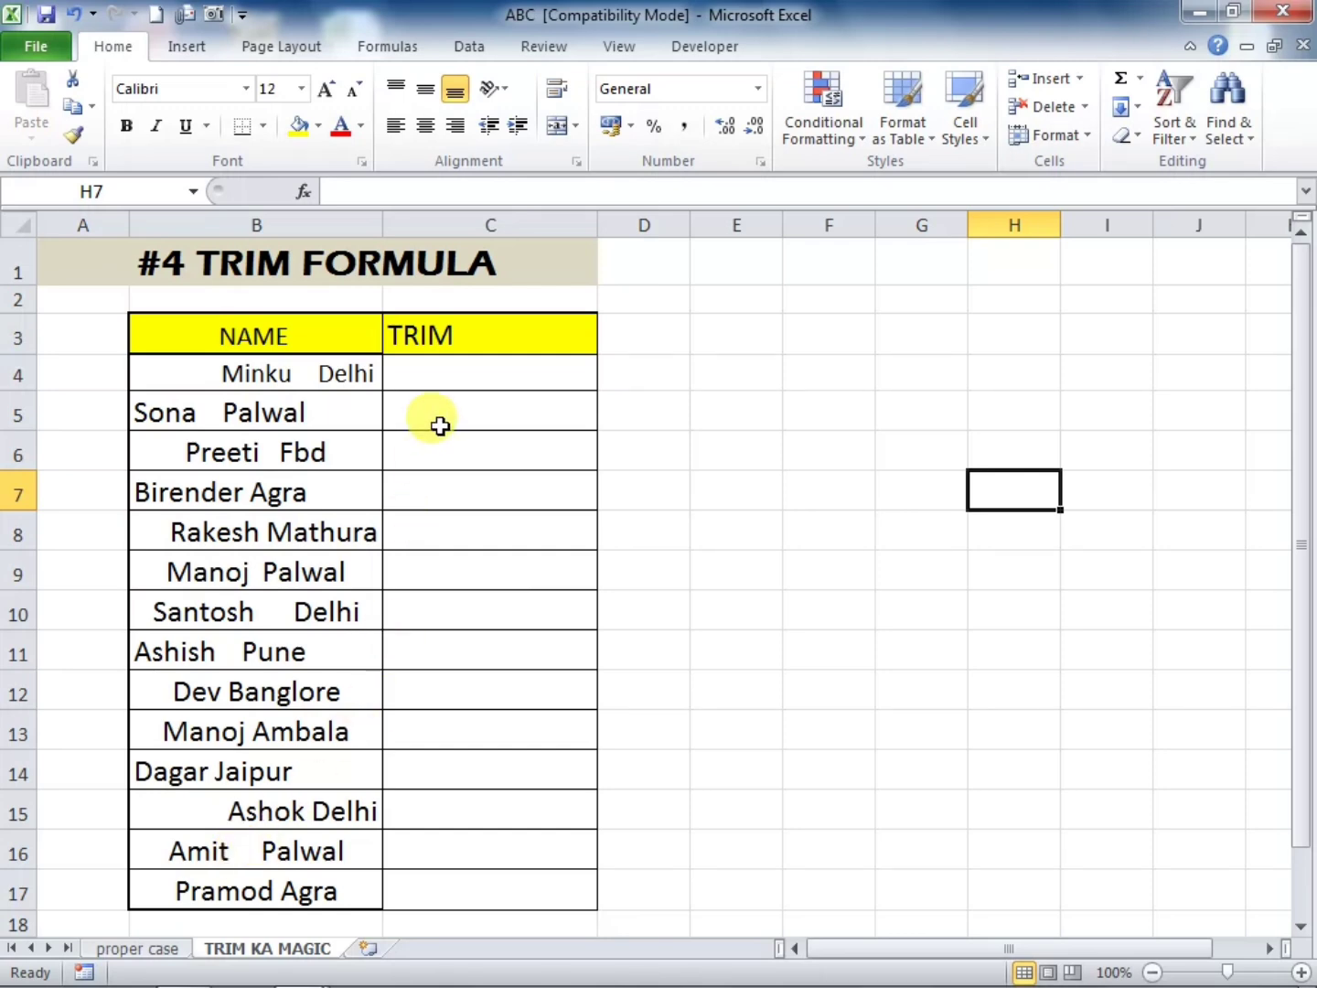
On the TRIM KA MAGIC sheet of the ABC workbook, remove extra spaces with =TRIM(B4) in C4 and fill it down to C17
click(422, 376)
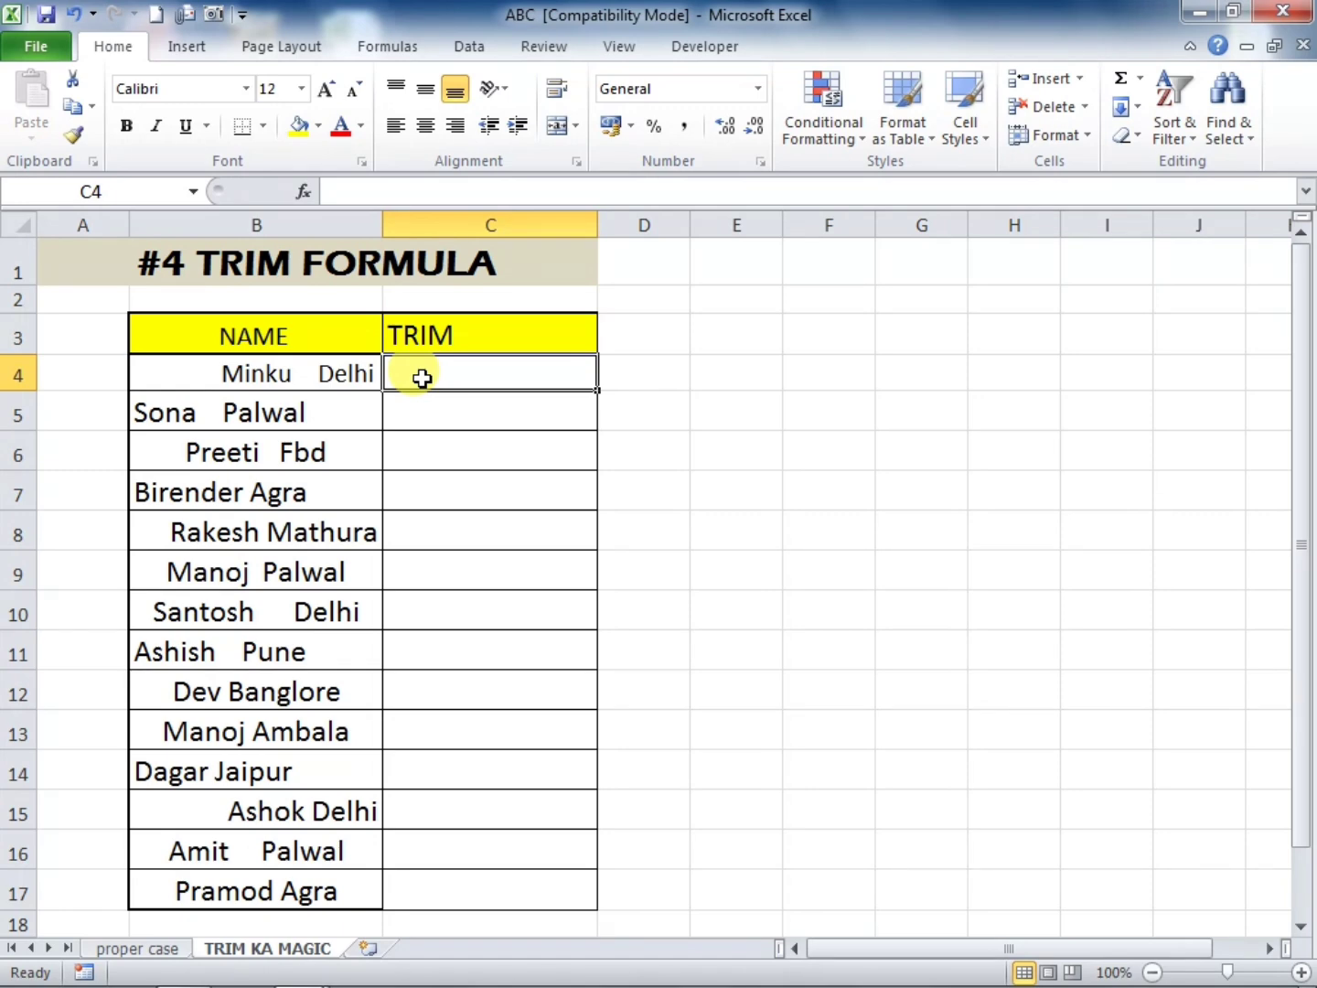
text(=TR)
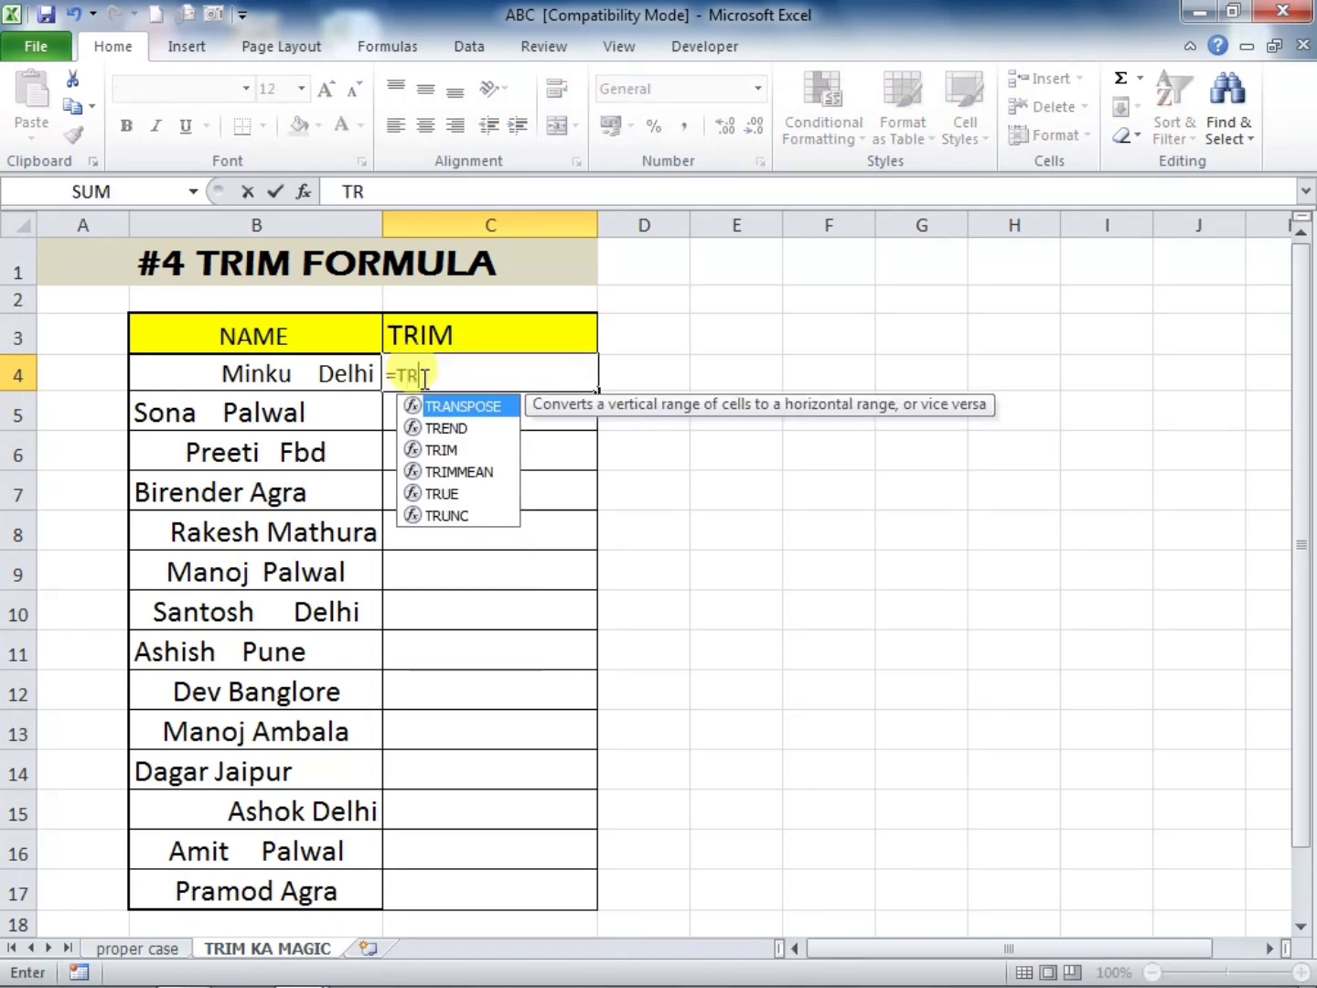
text(IM()
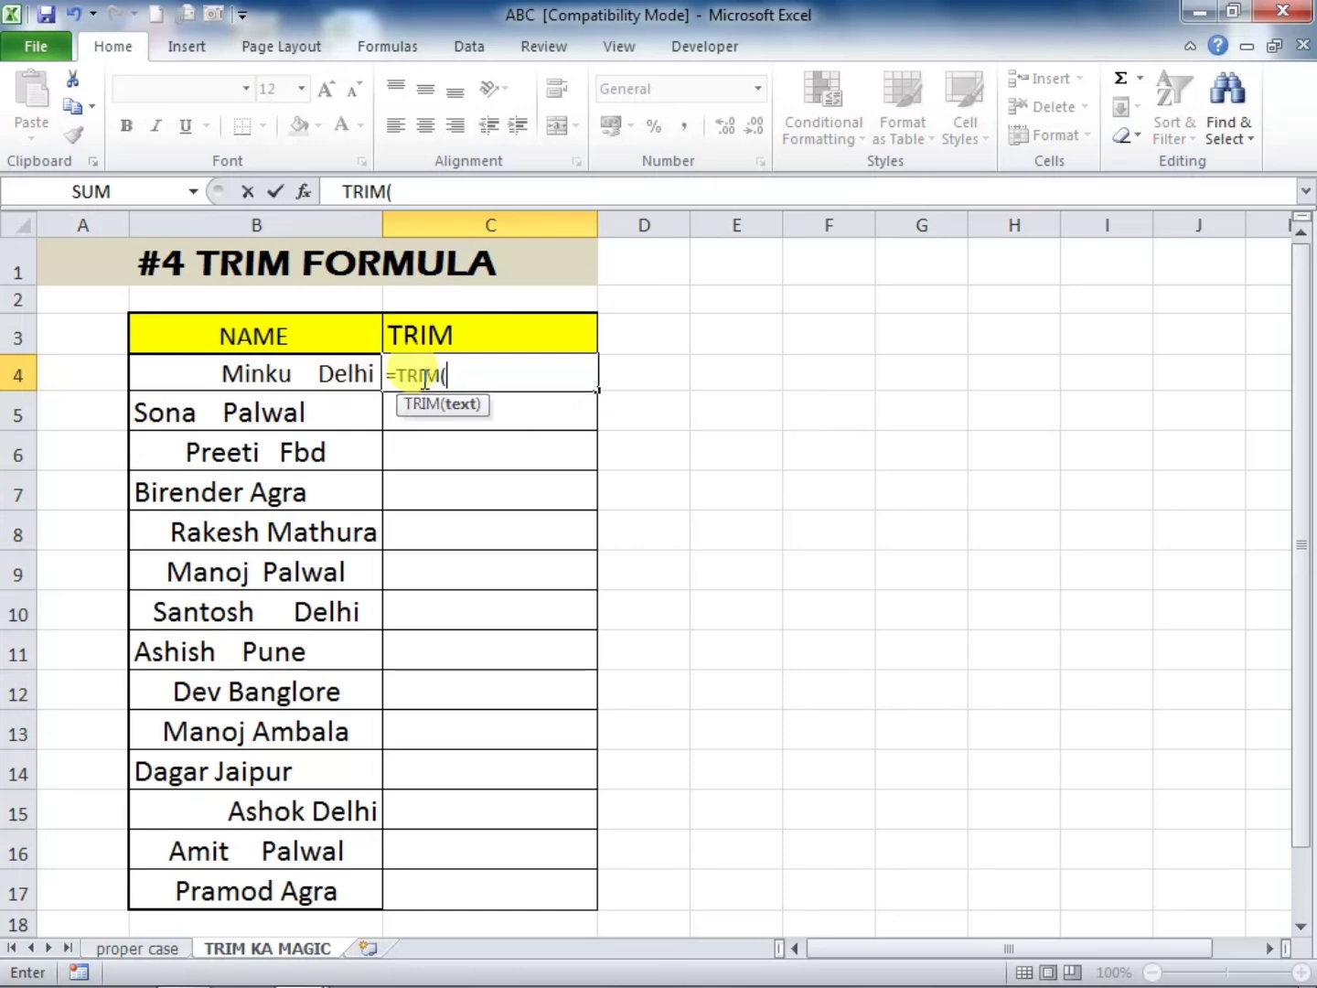
click(303, 365)
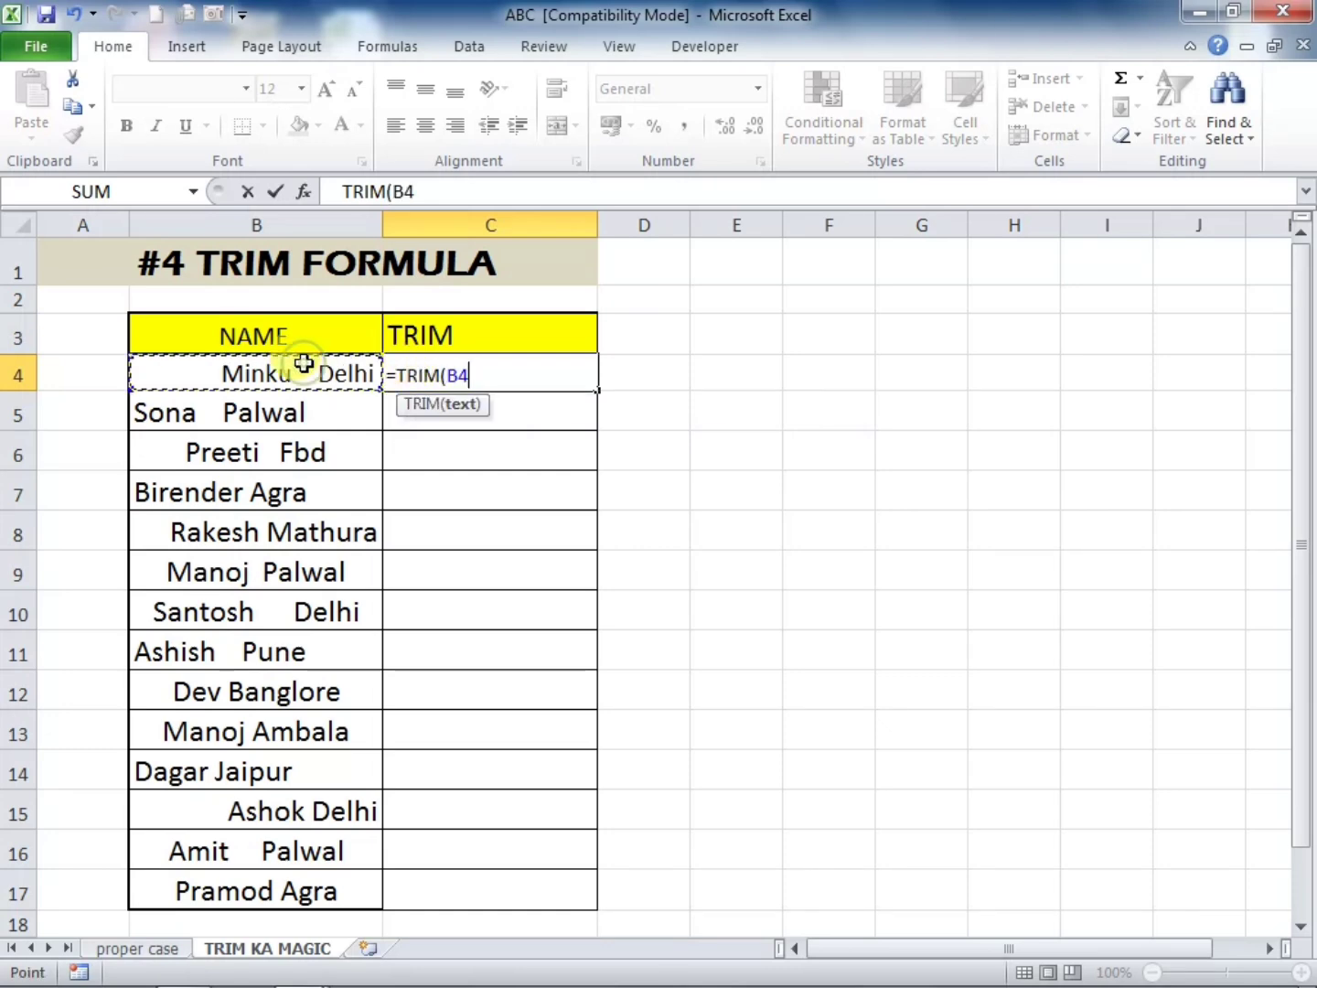
text())
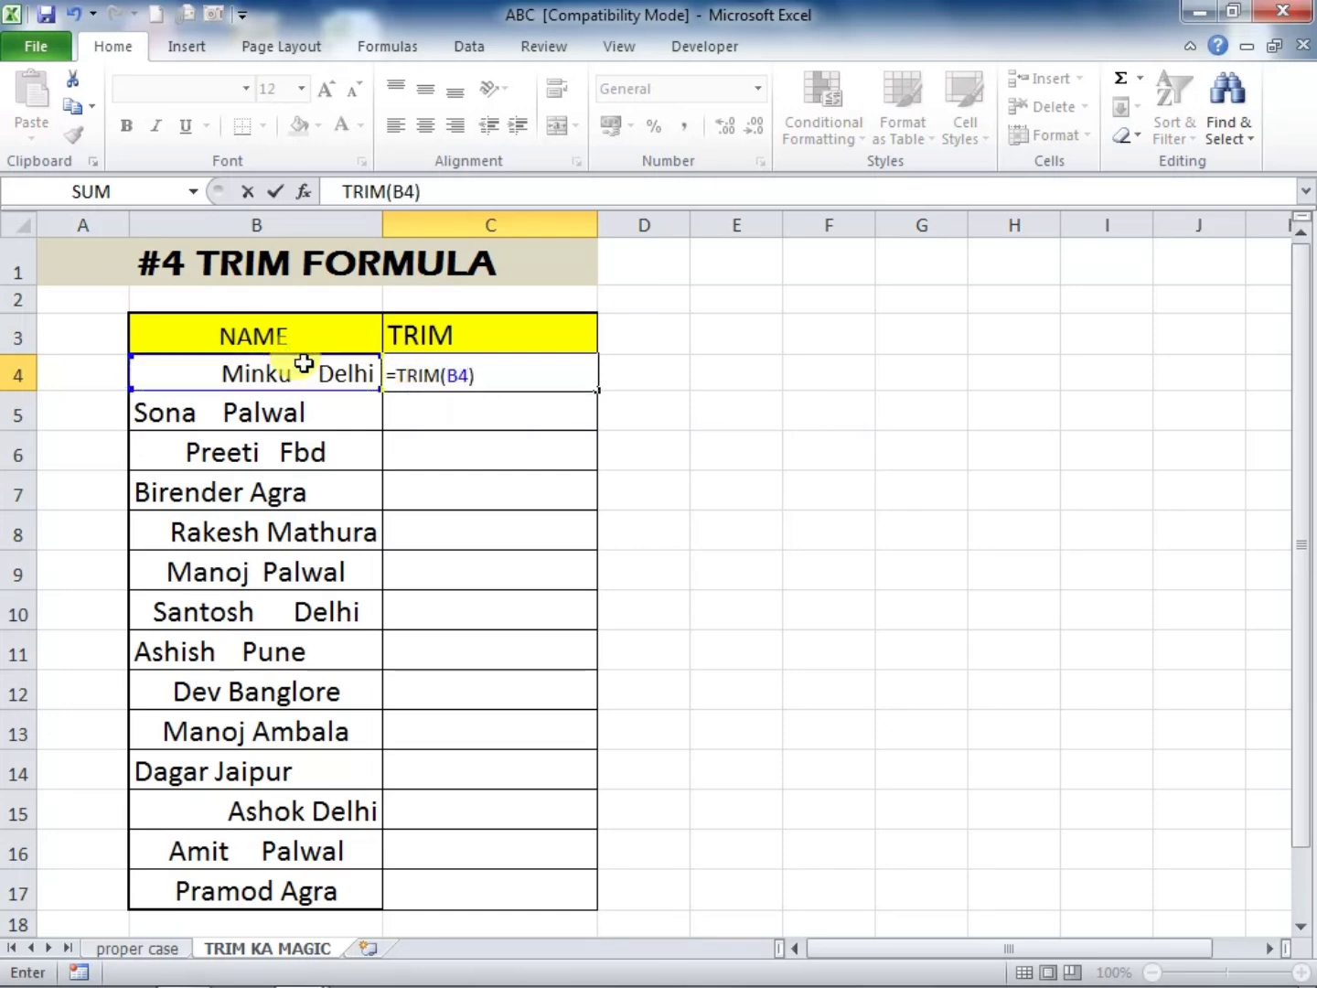
key(Return)
click(441, 372)
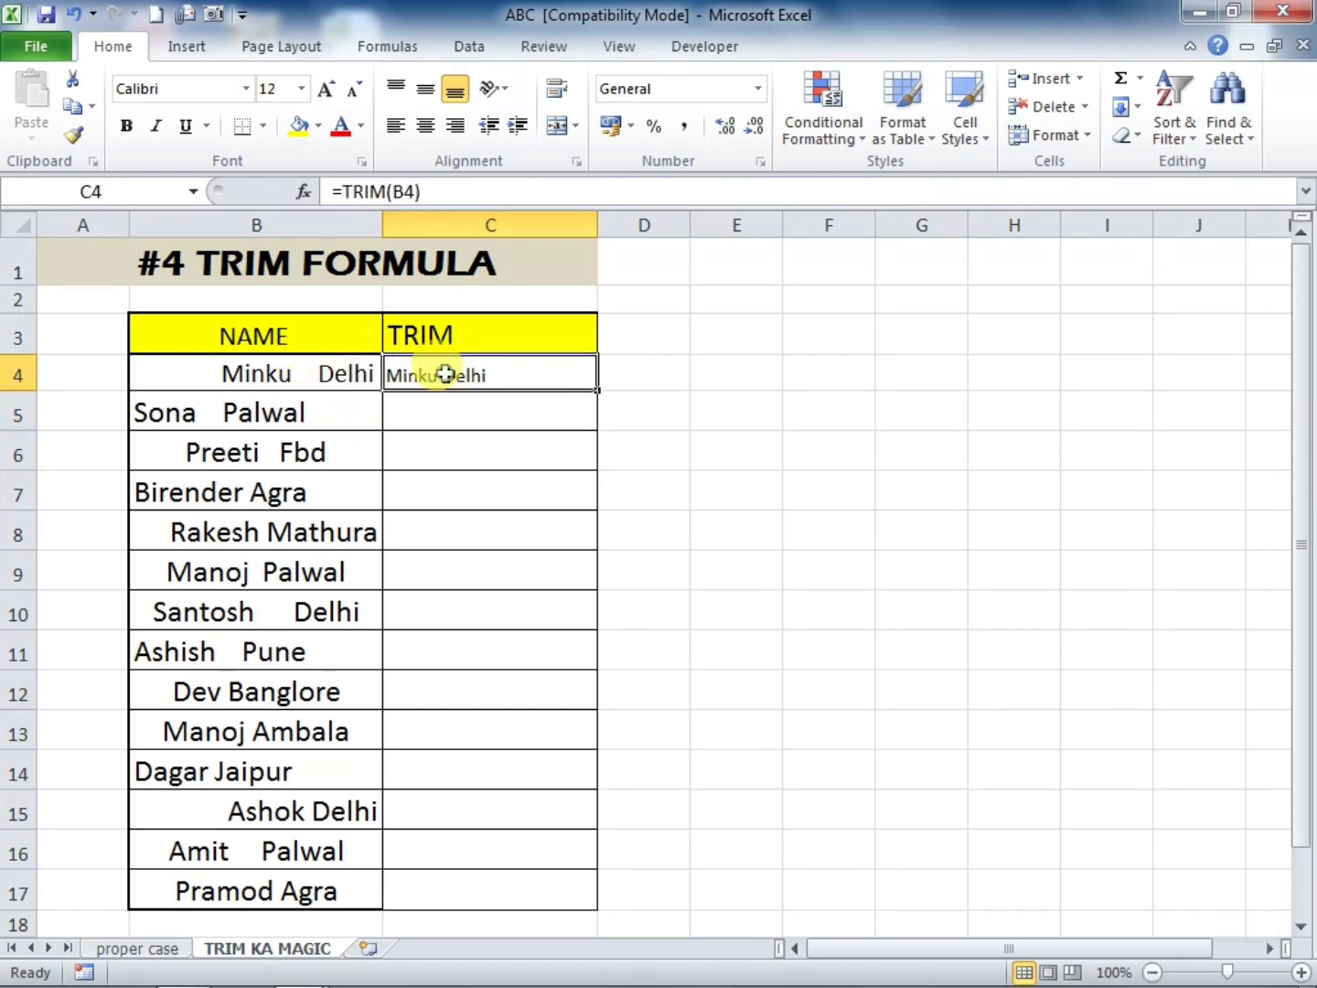
drag(599, 390, 621, 907)
click(726, 655)
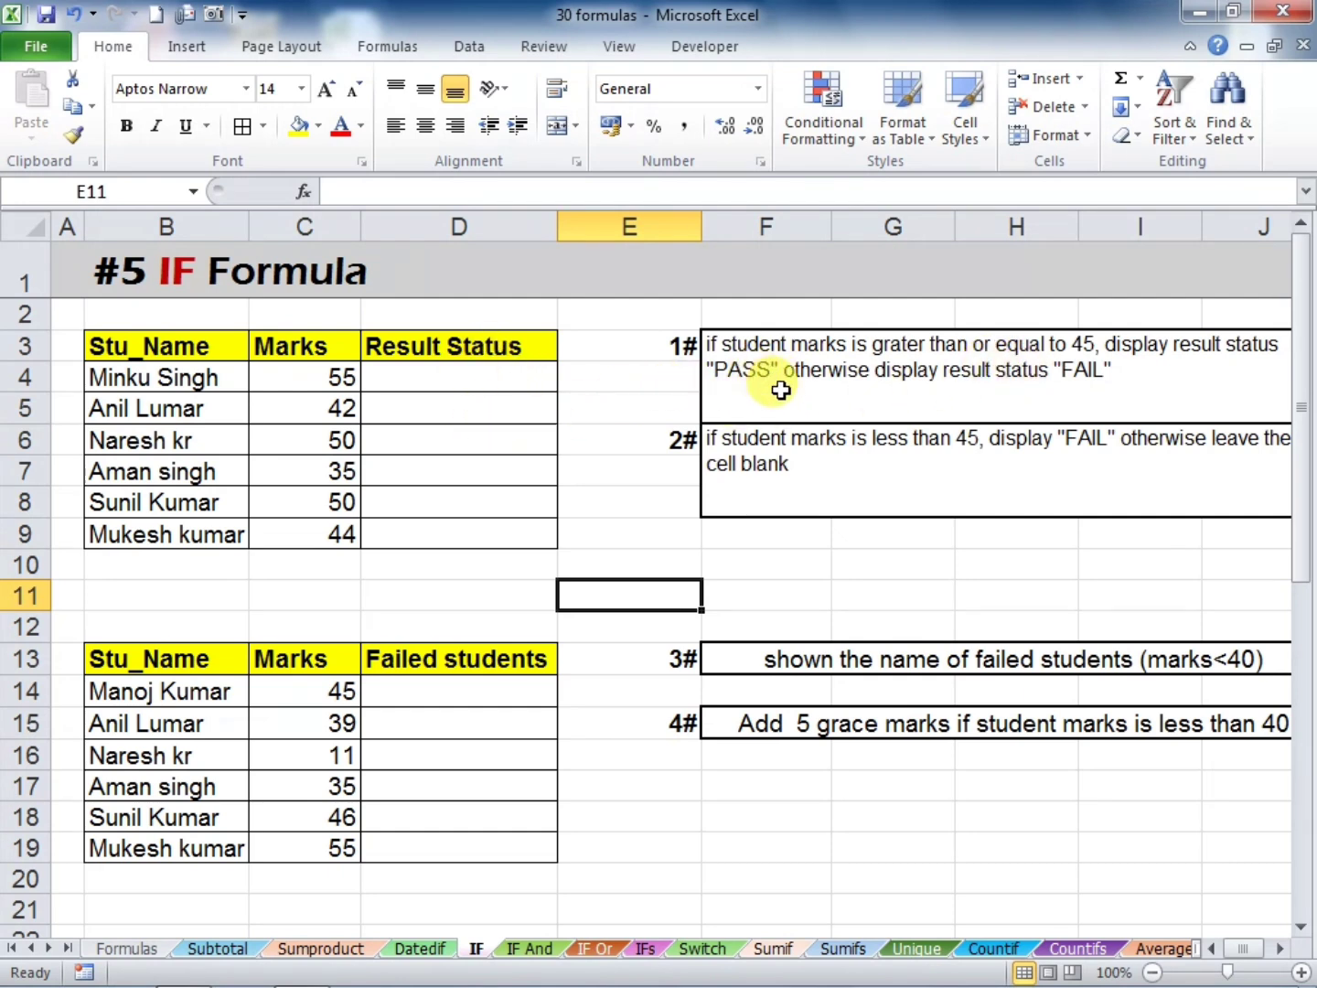
On the IF sheet, enter =IF(C4>=45,"PASS","FAIL") in D4 for the first student's result status
click(405, 385)
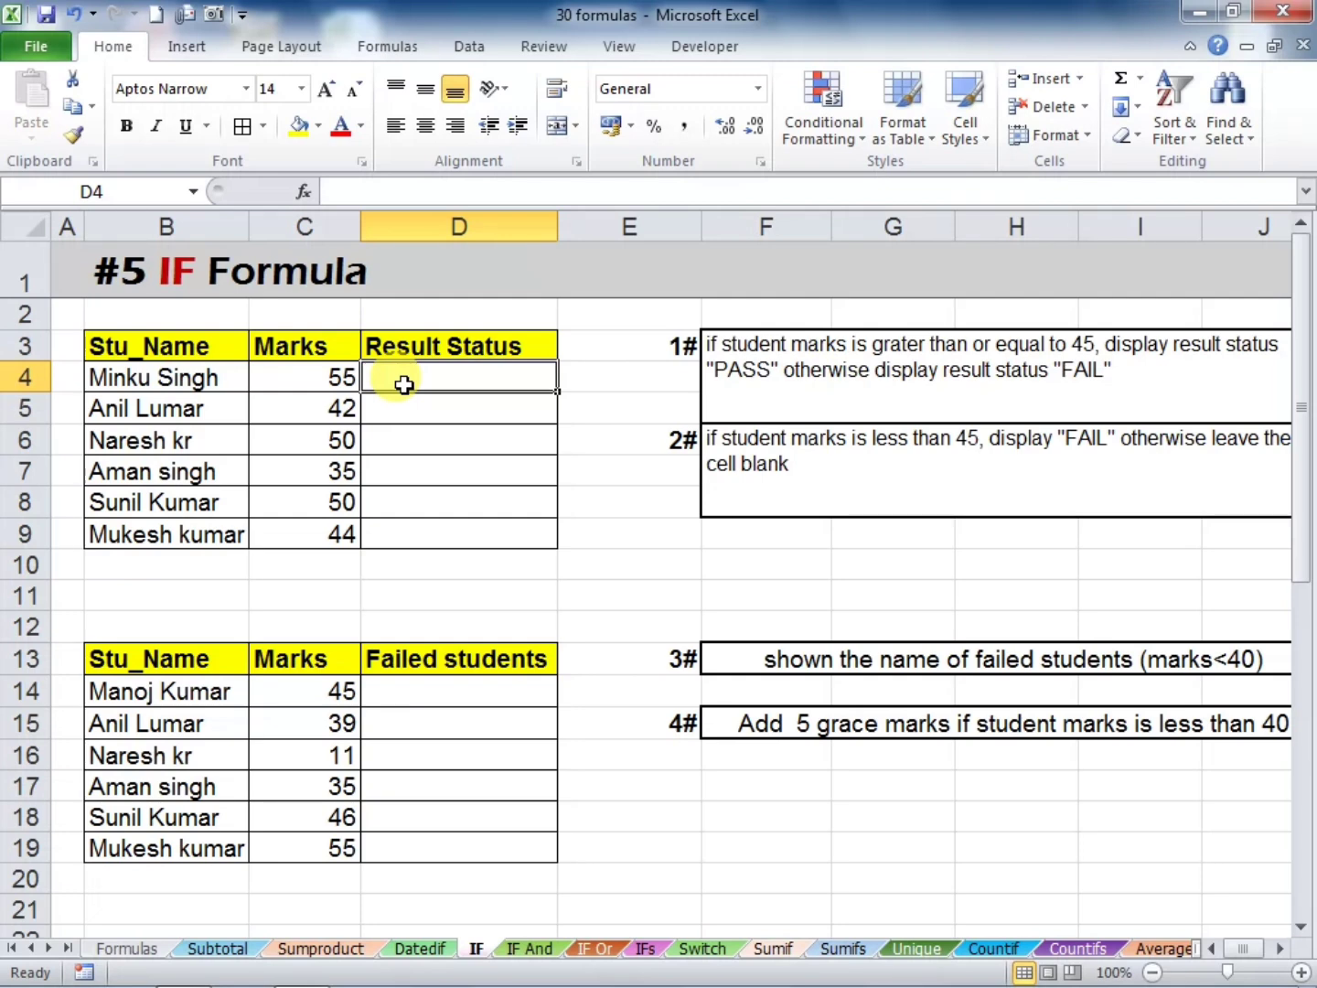
text(=if)
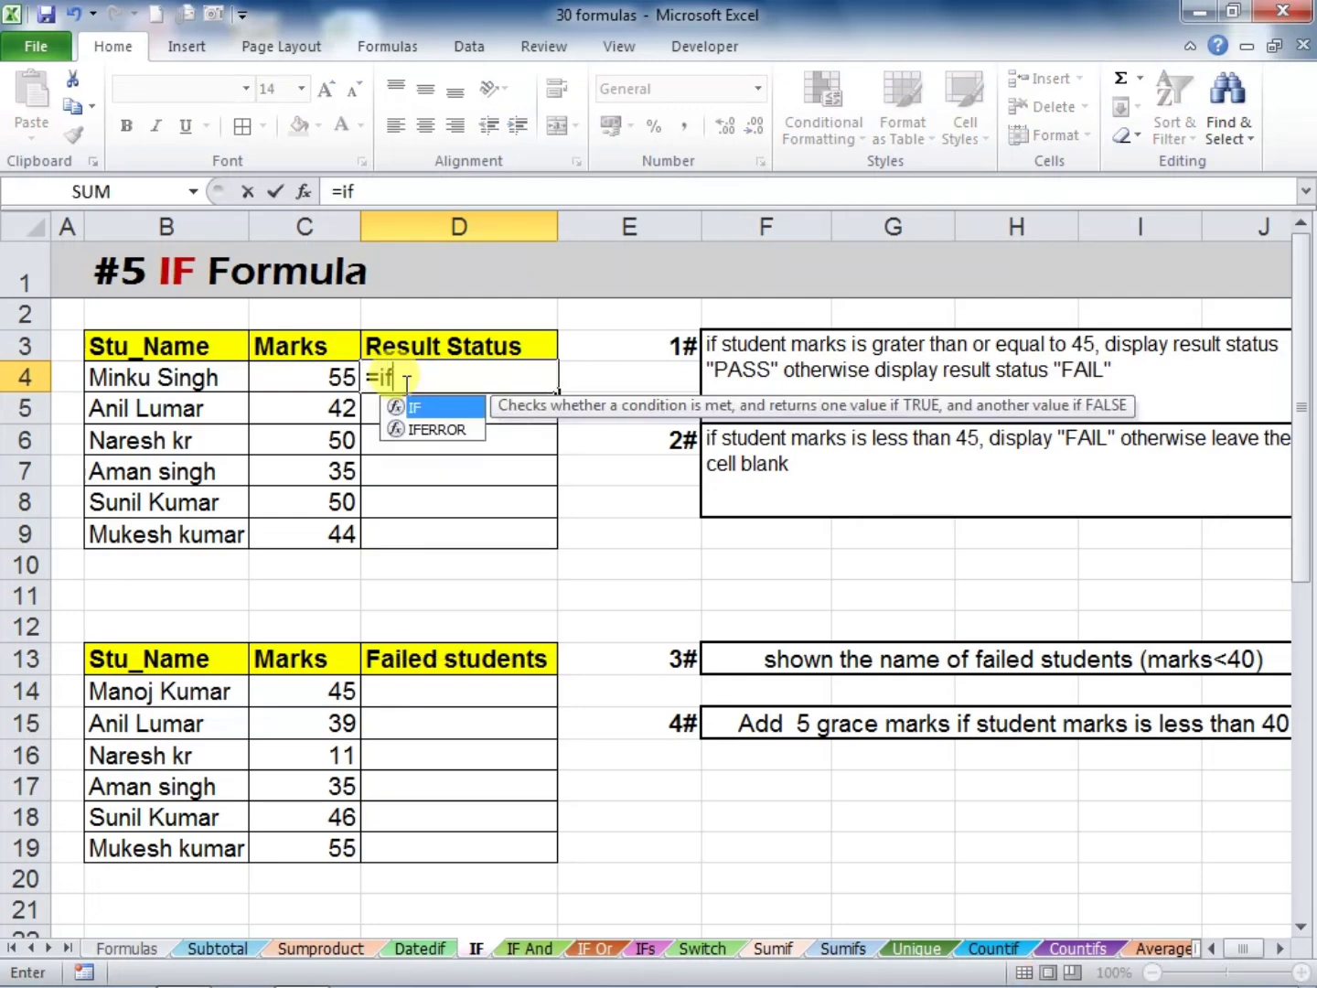
text(()
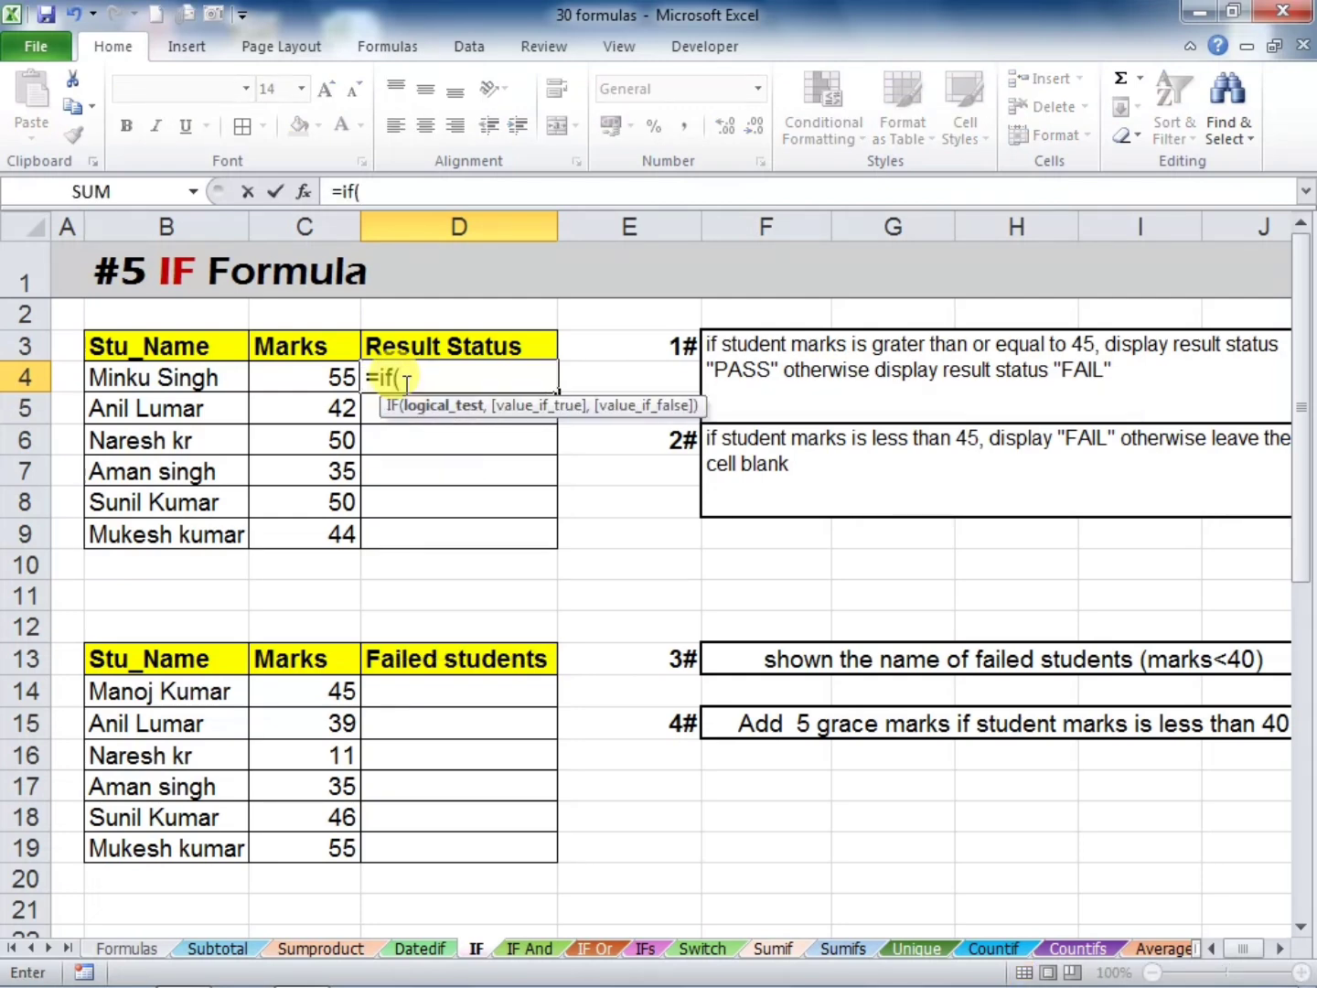
click(303, 374)
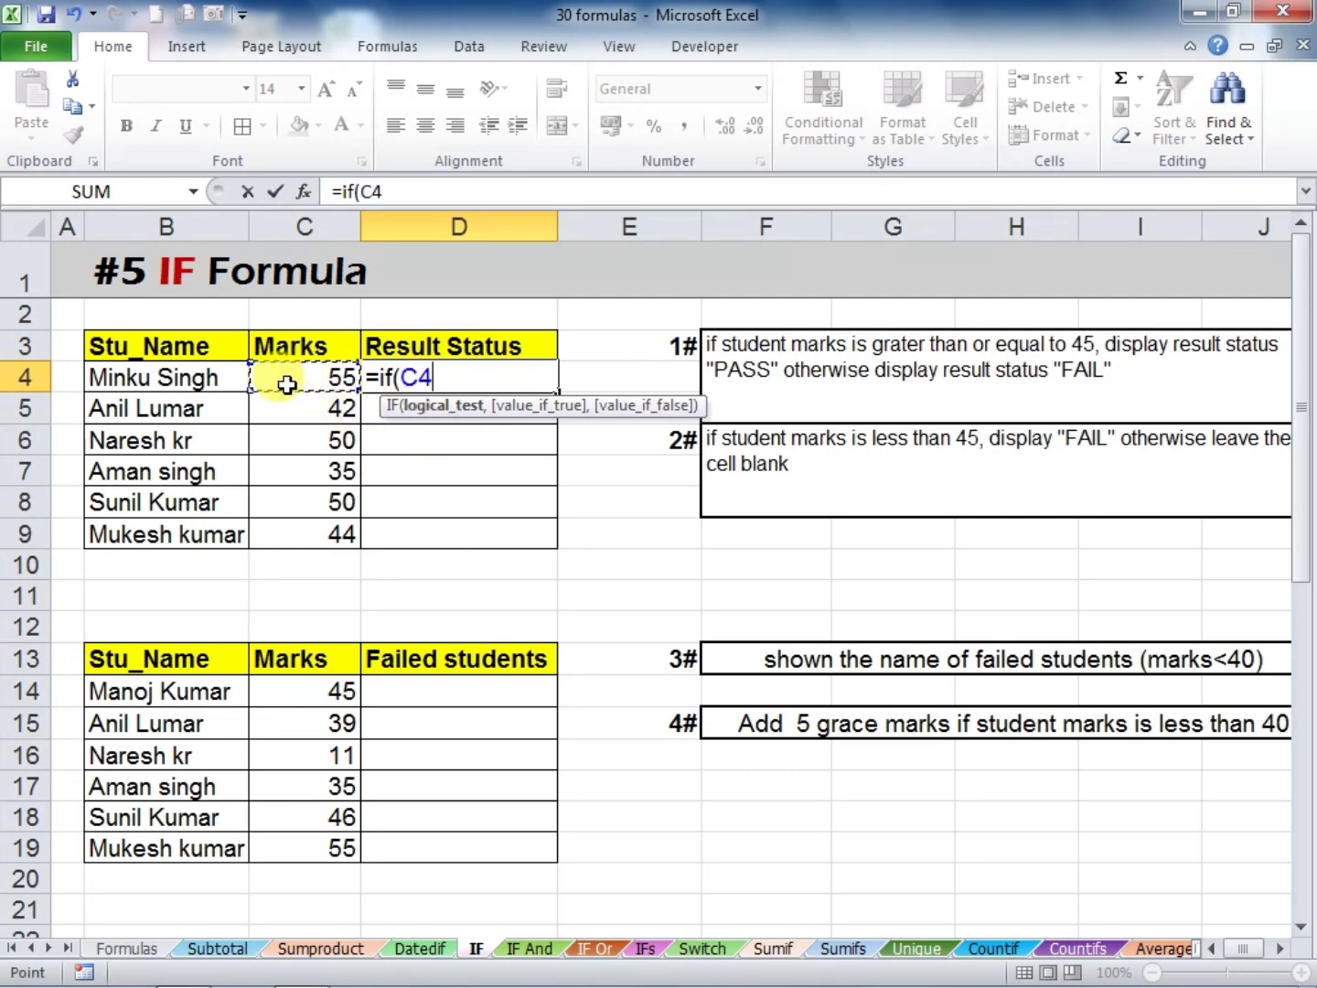
text(>=45,)
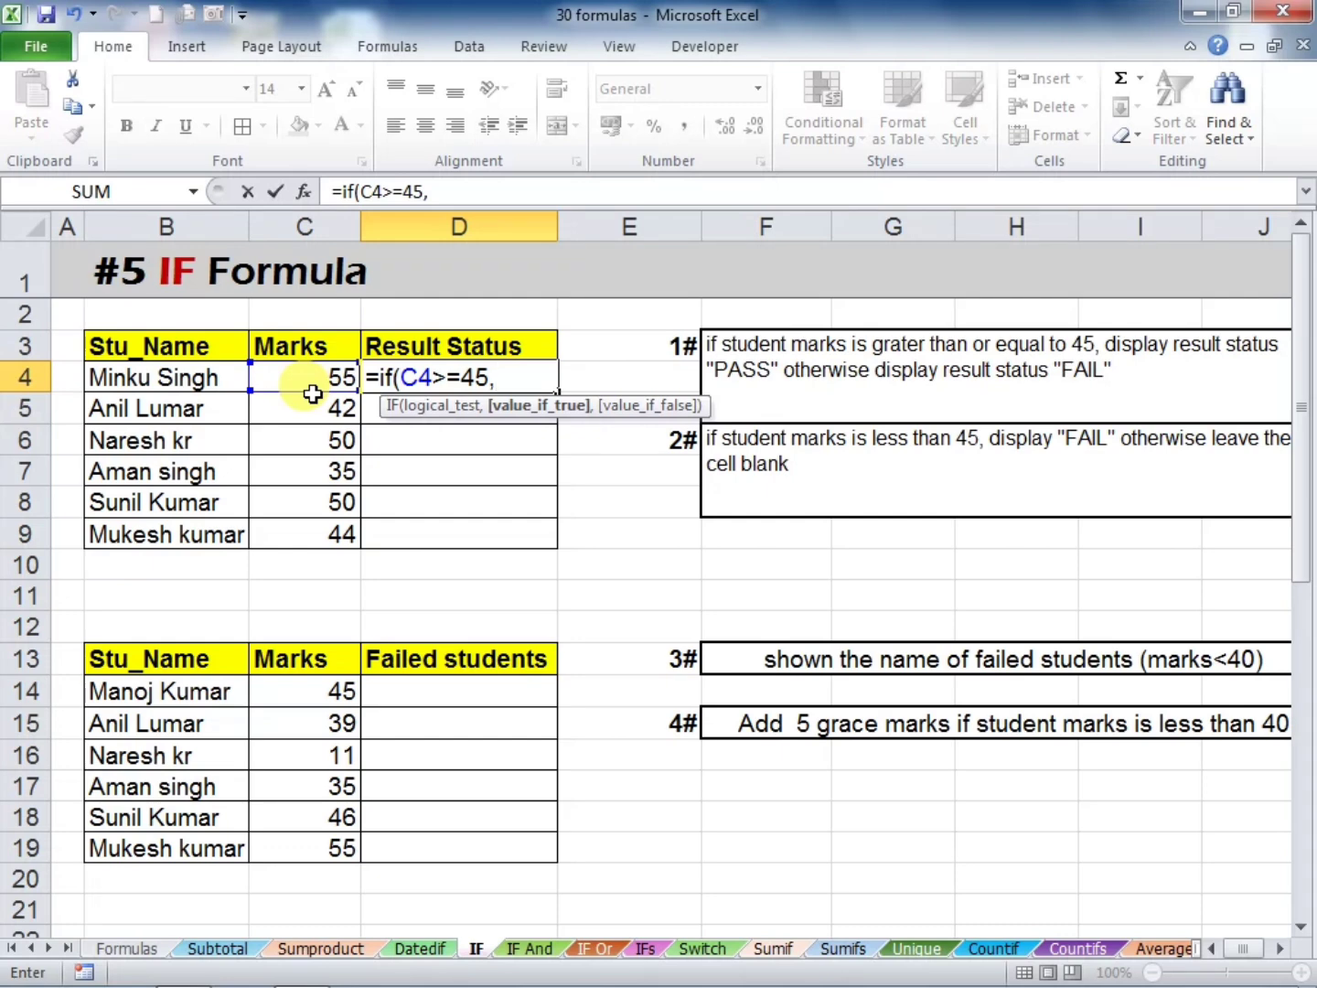
text("PAS)
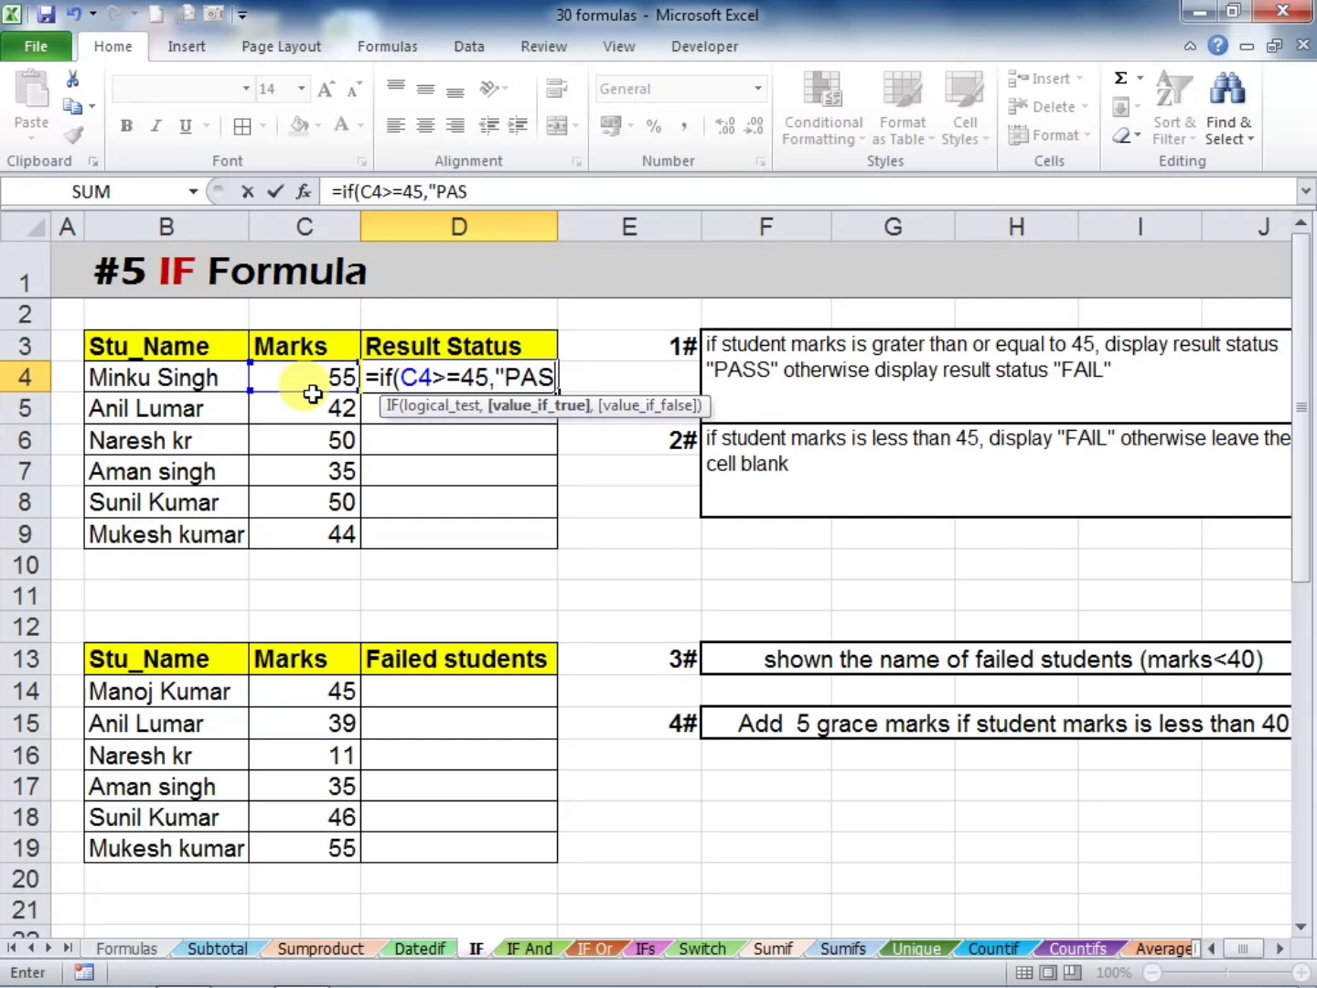
text(S",)
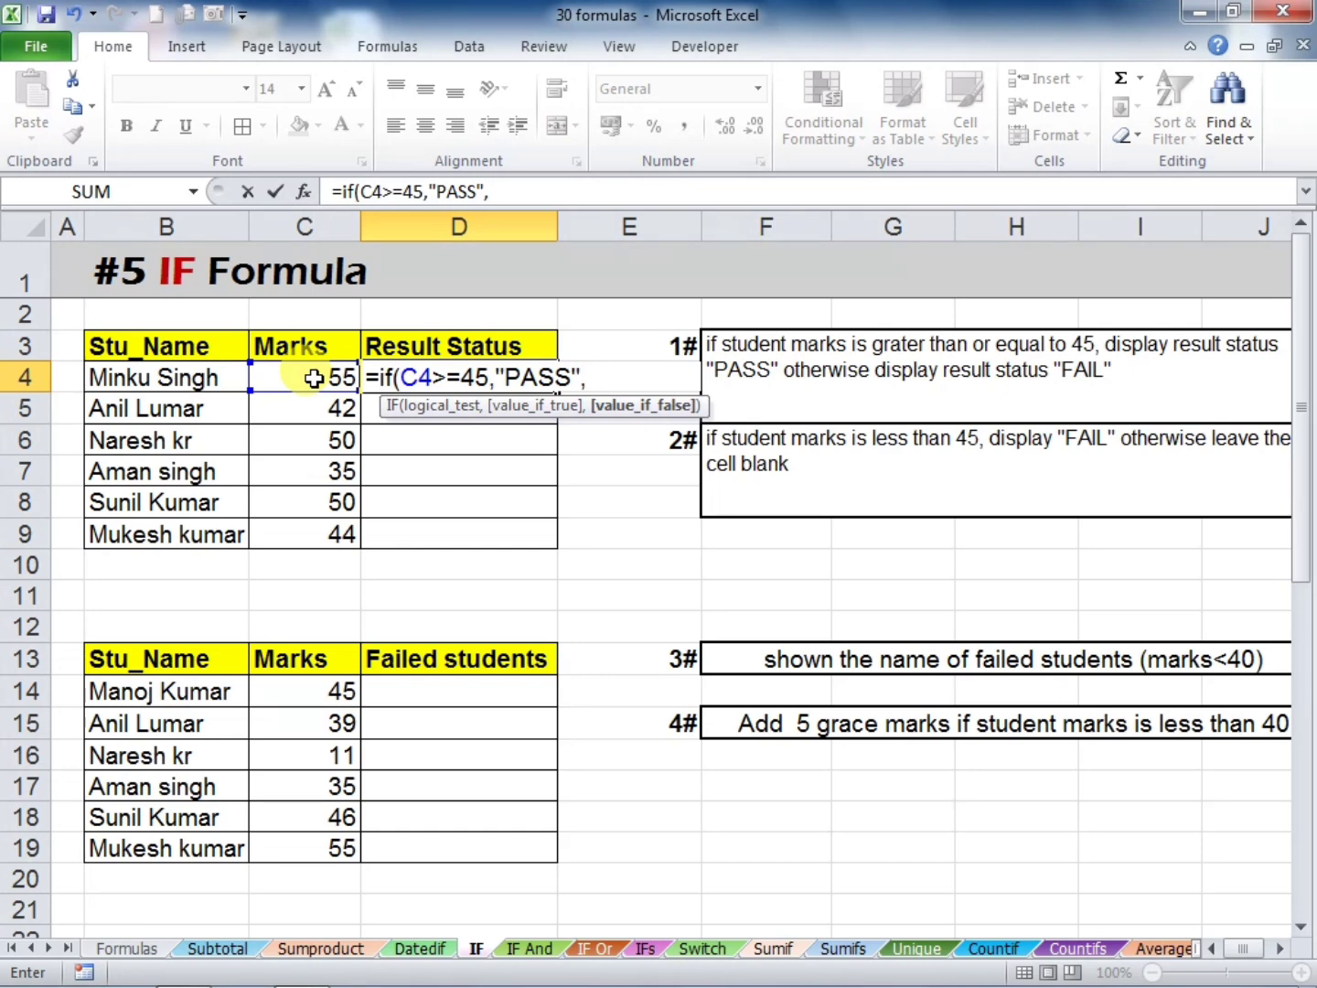
text("FAIL)
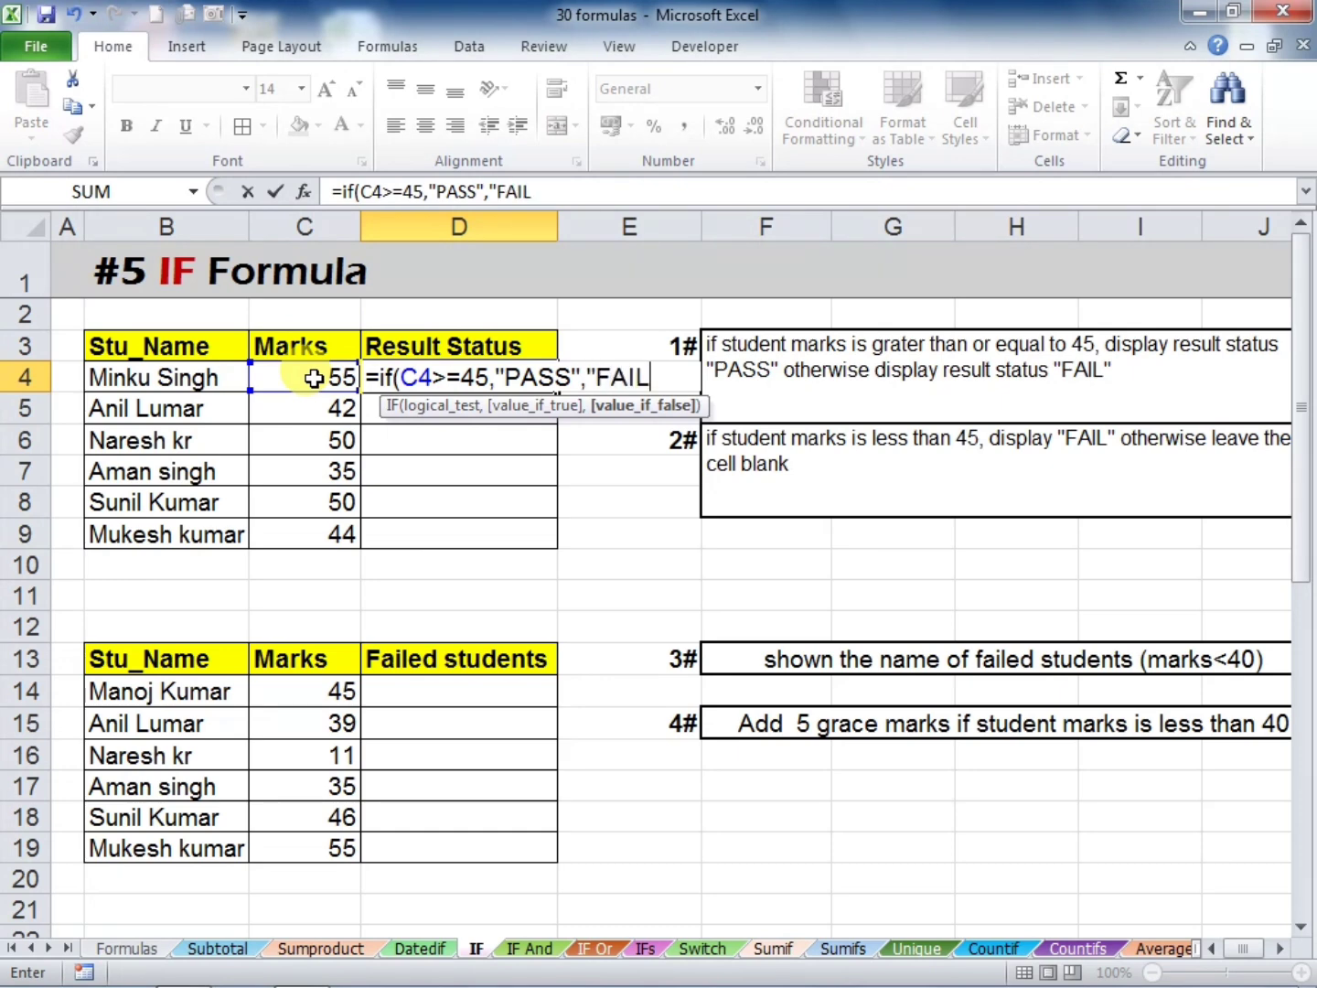
text("))
key(Return)
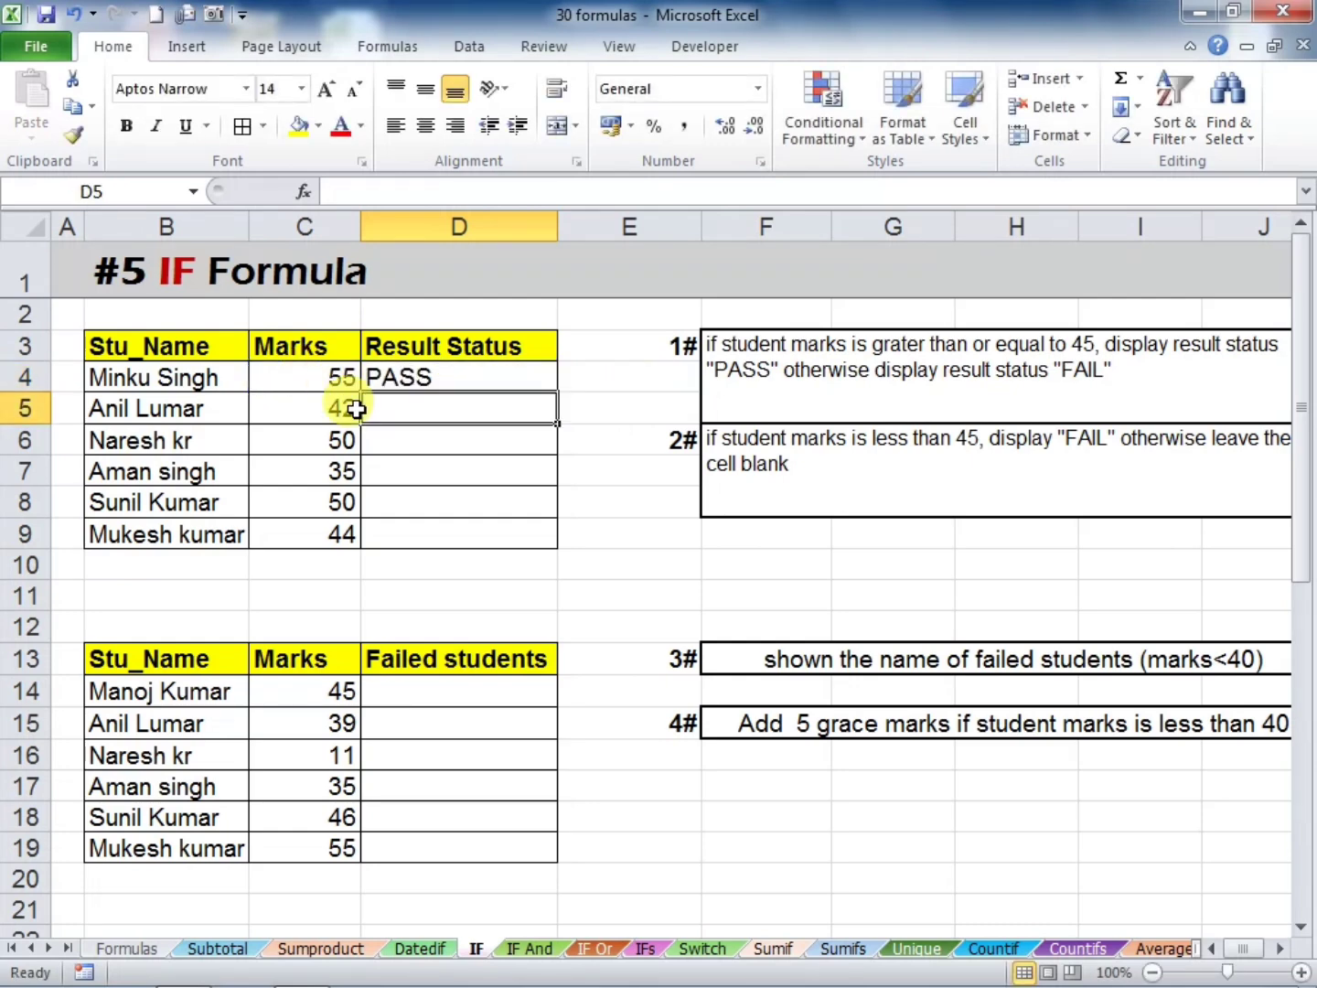
Fill the PASS/FAIL formula from D4 down to D9 and check the copied formulas
click(439, 377)
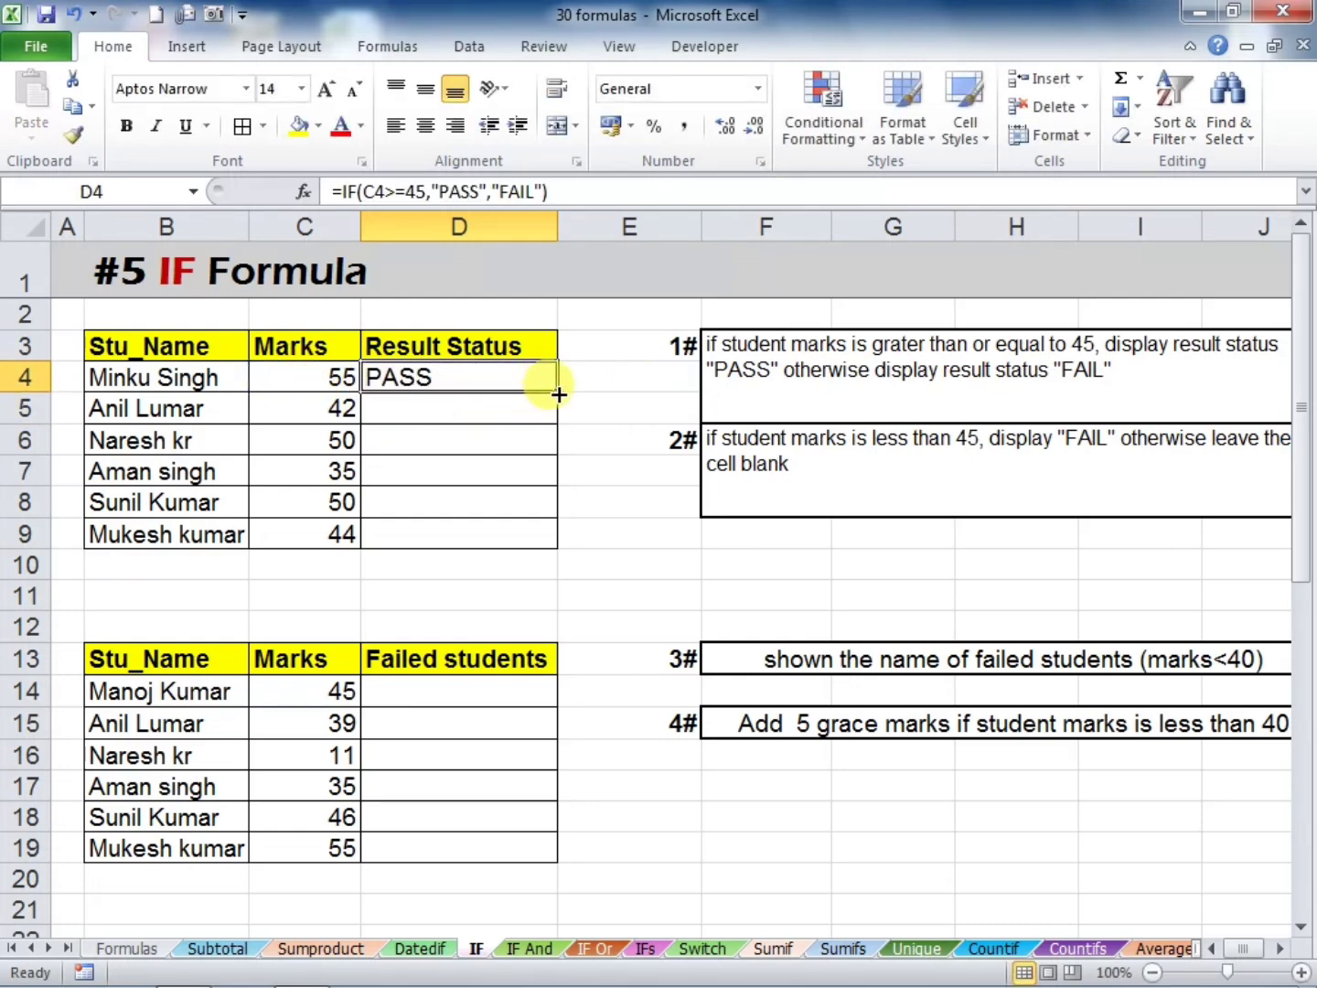
drag(556, 391, 547, 547)
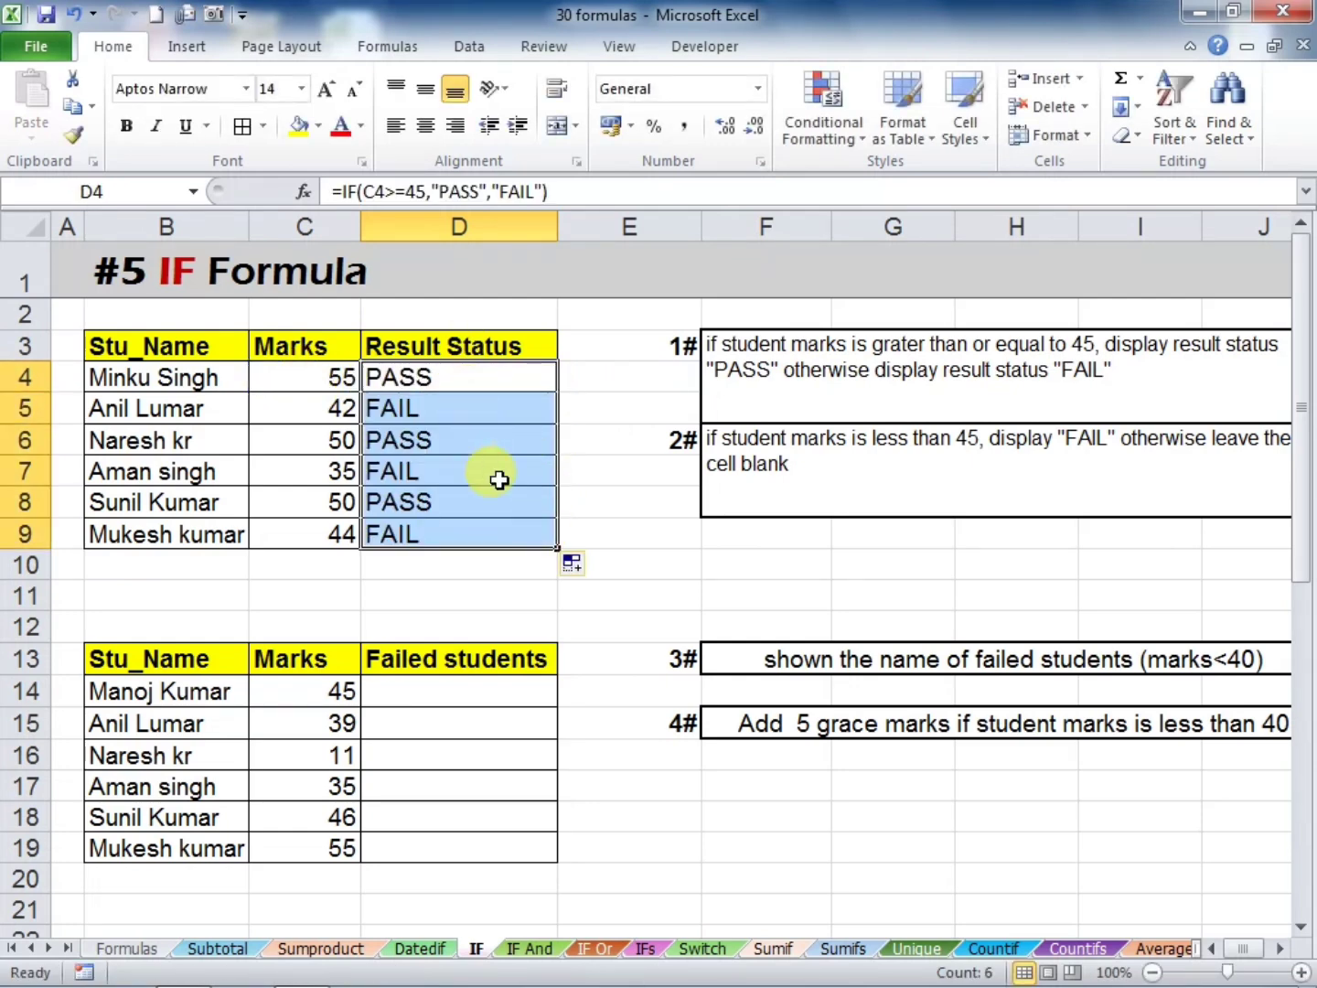
click(626, 525)
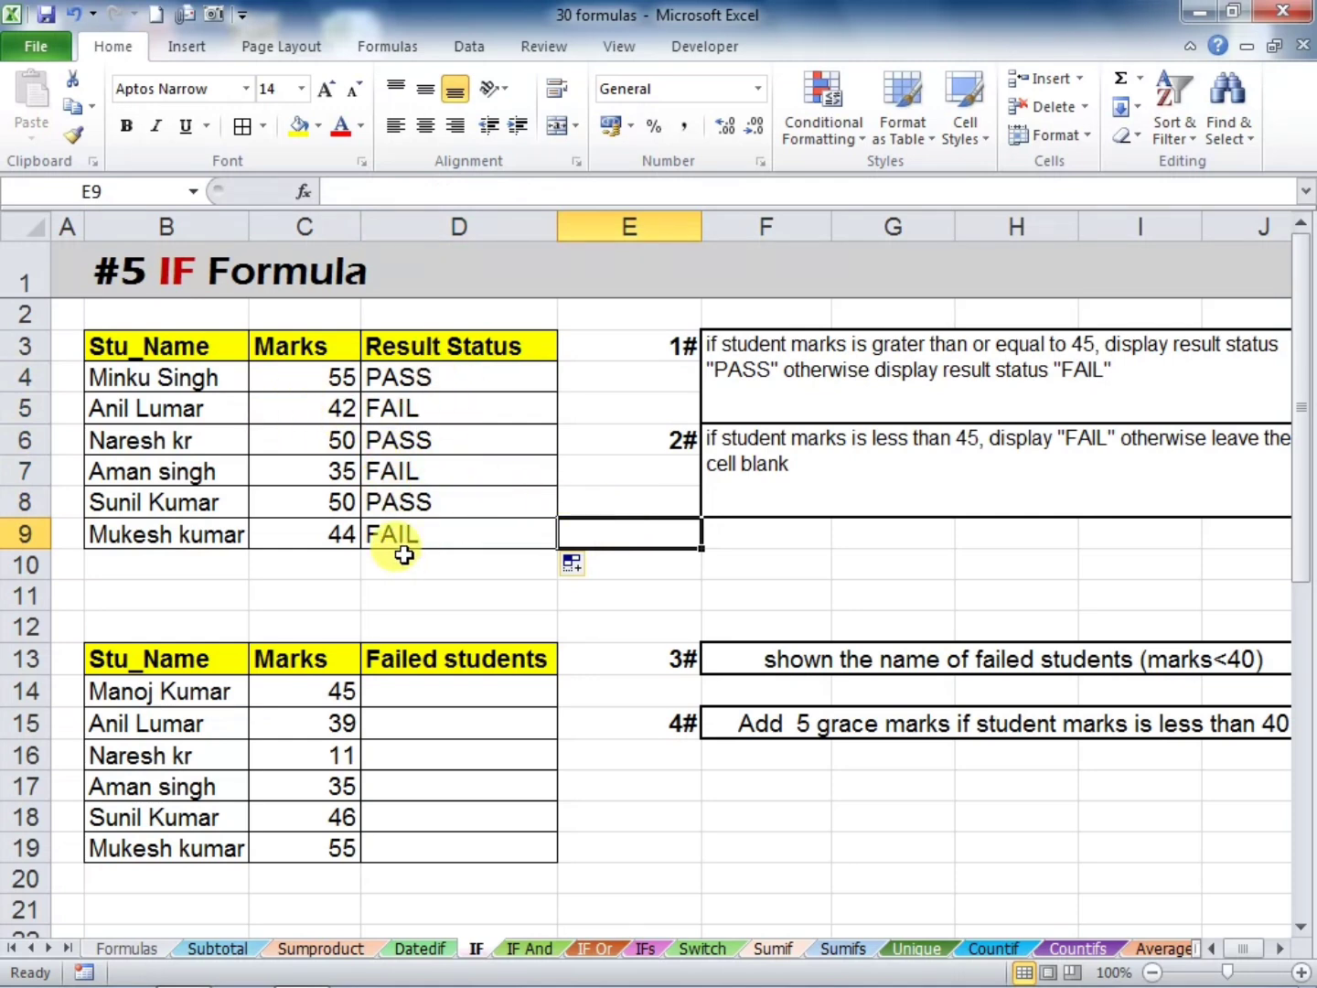
click(470, 378)
click(443, 442)
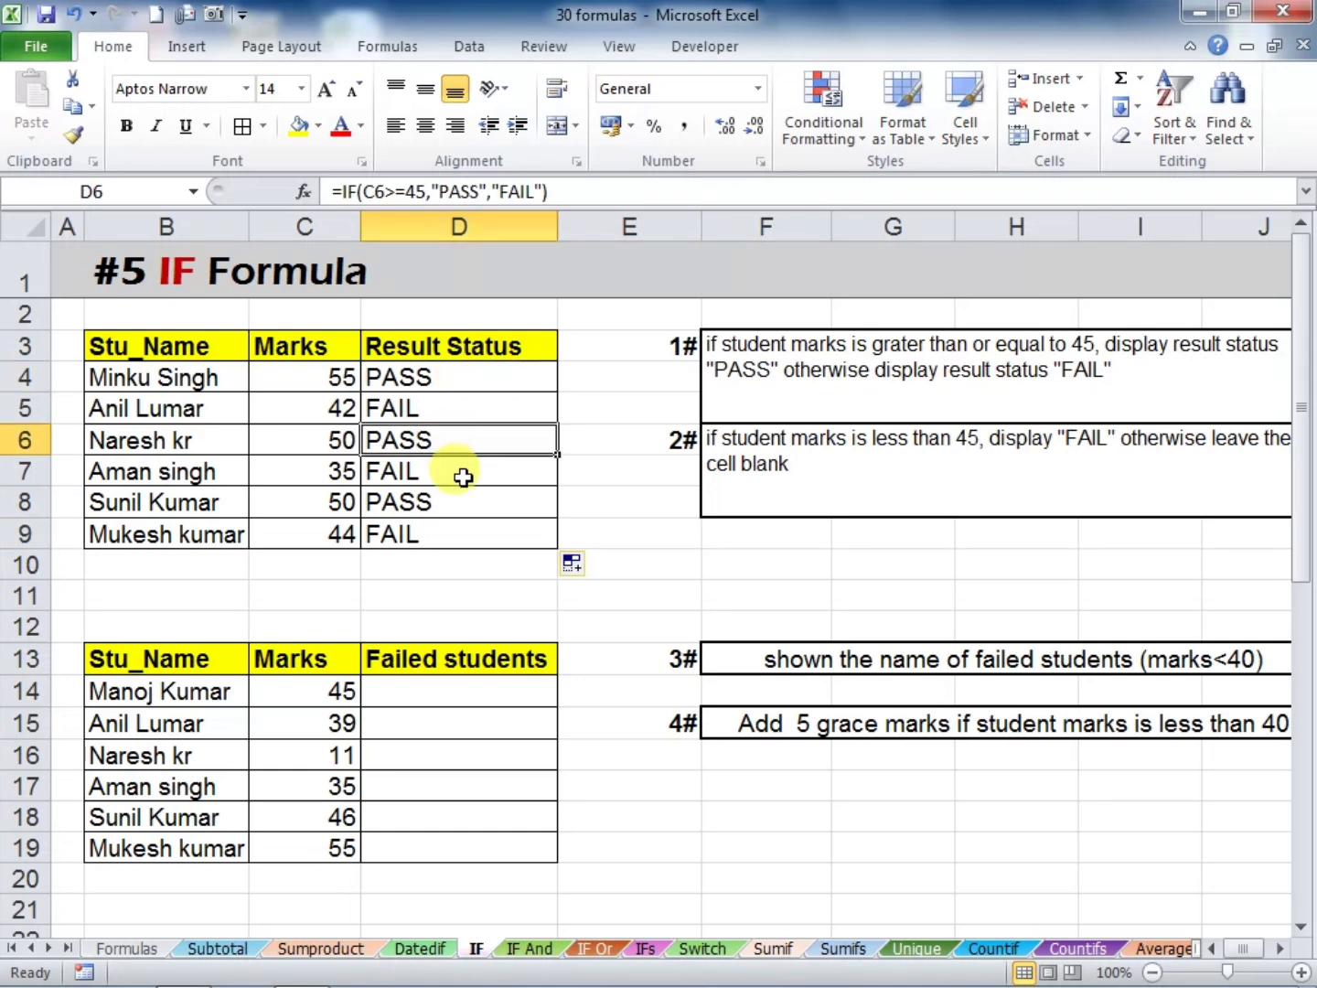
click(428, 537)
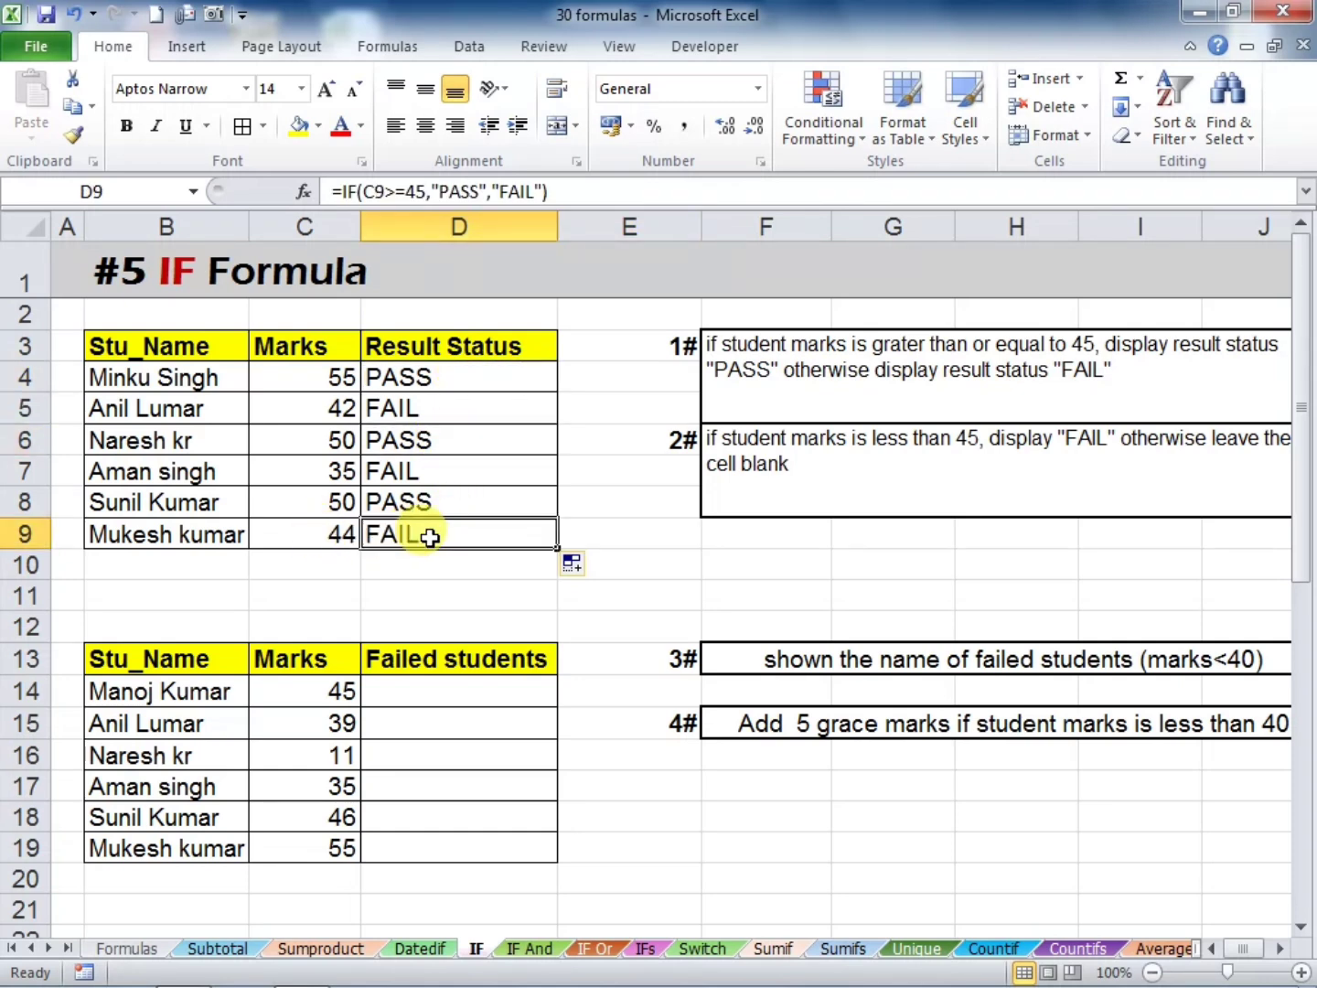
Test the result status formula by changing the marks in C6 to 44 and in C9 to 58
click(308, 441)
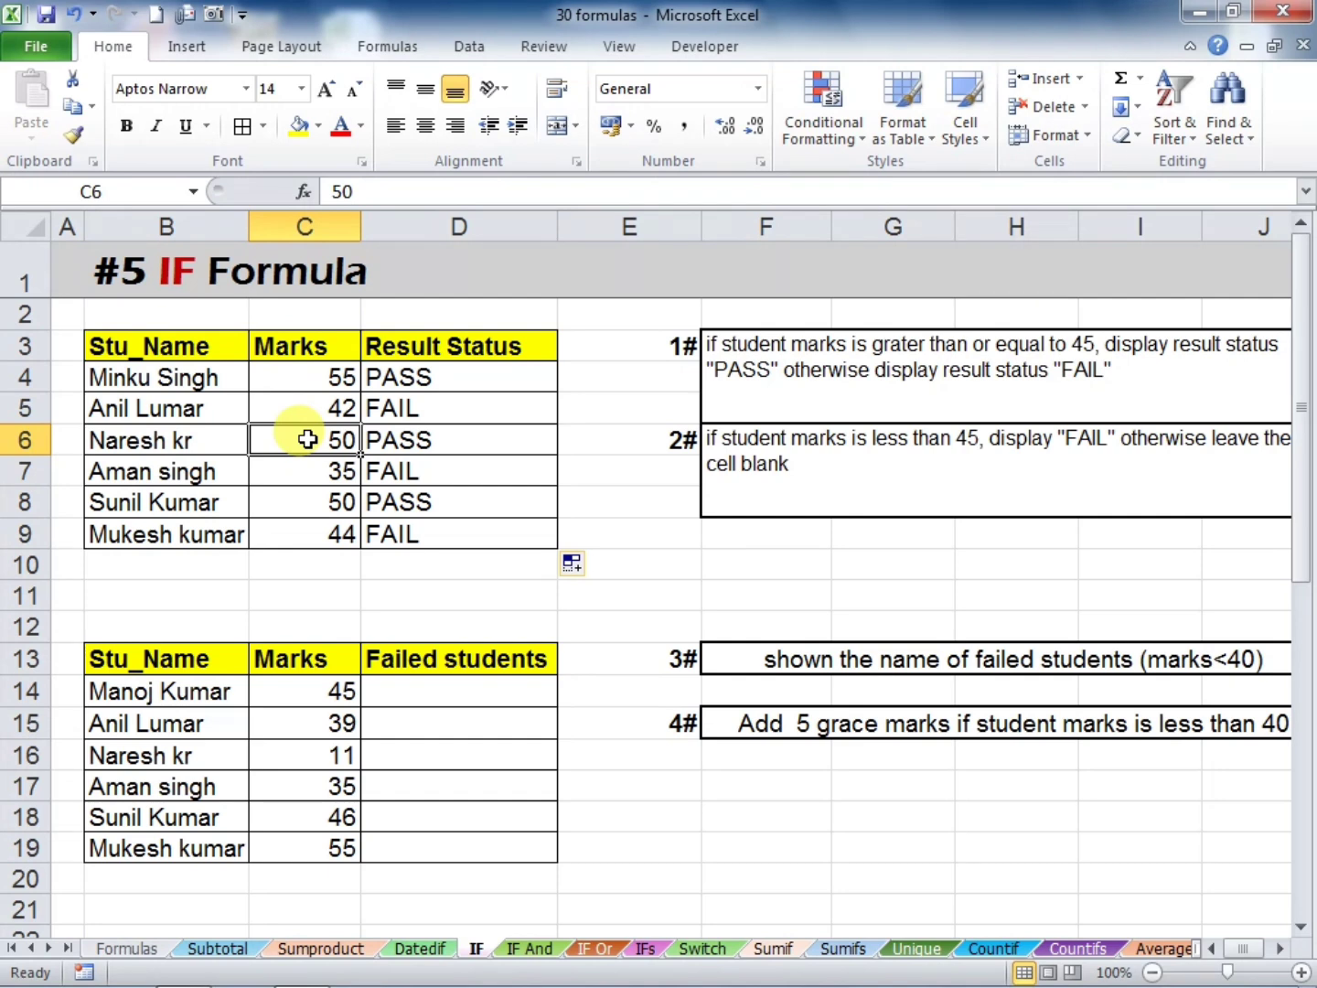
text(44)
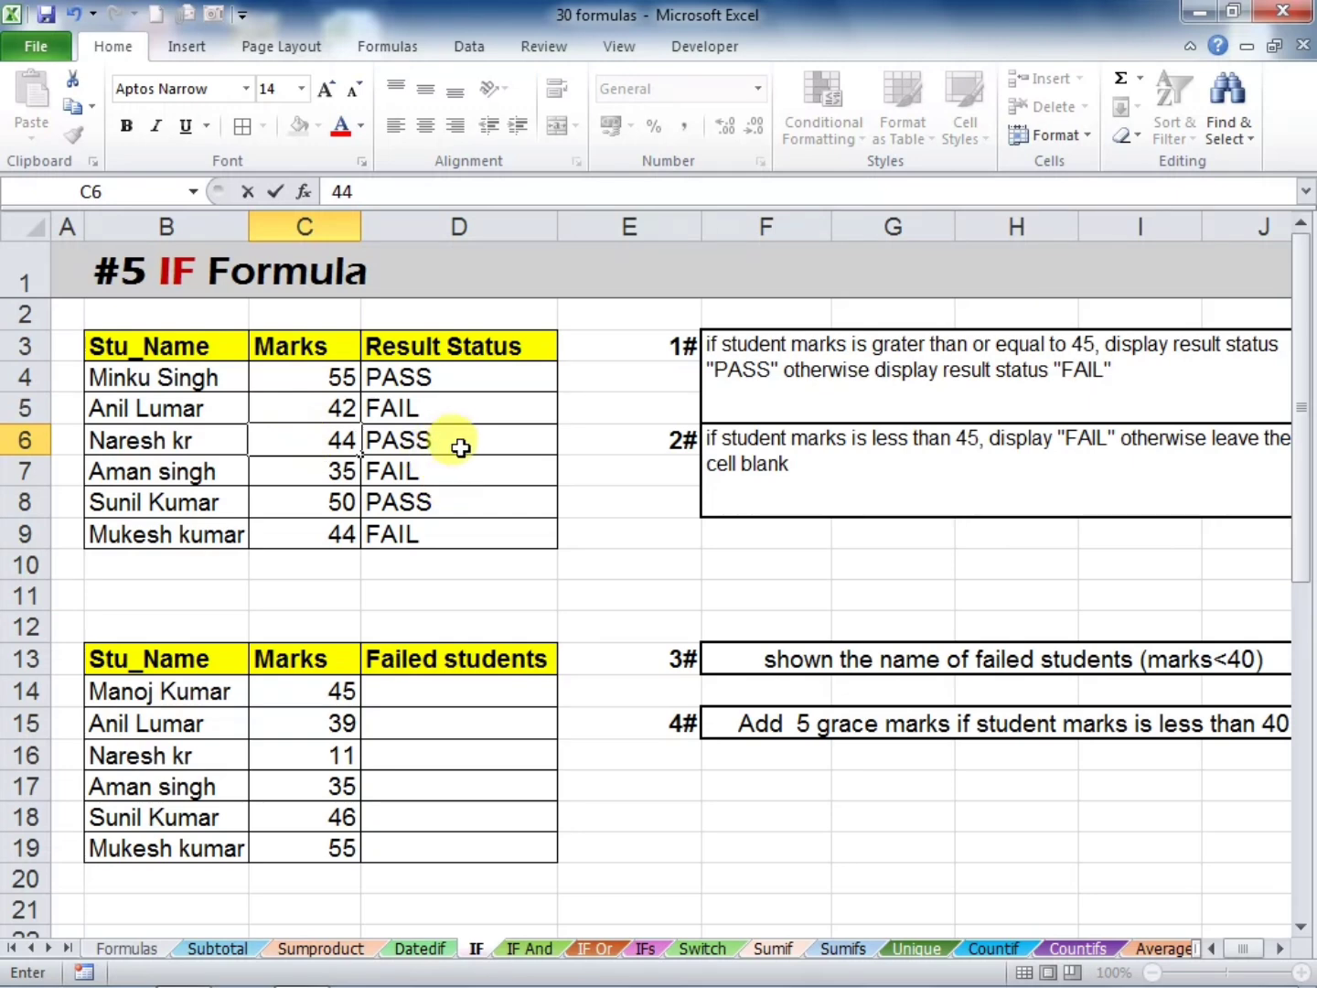
key(Return)
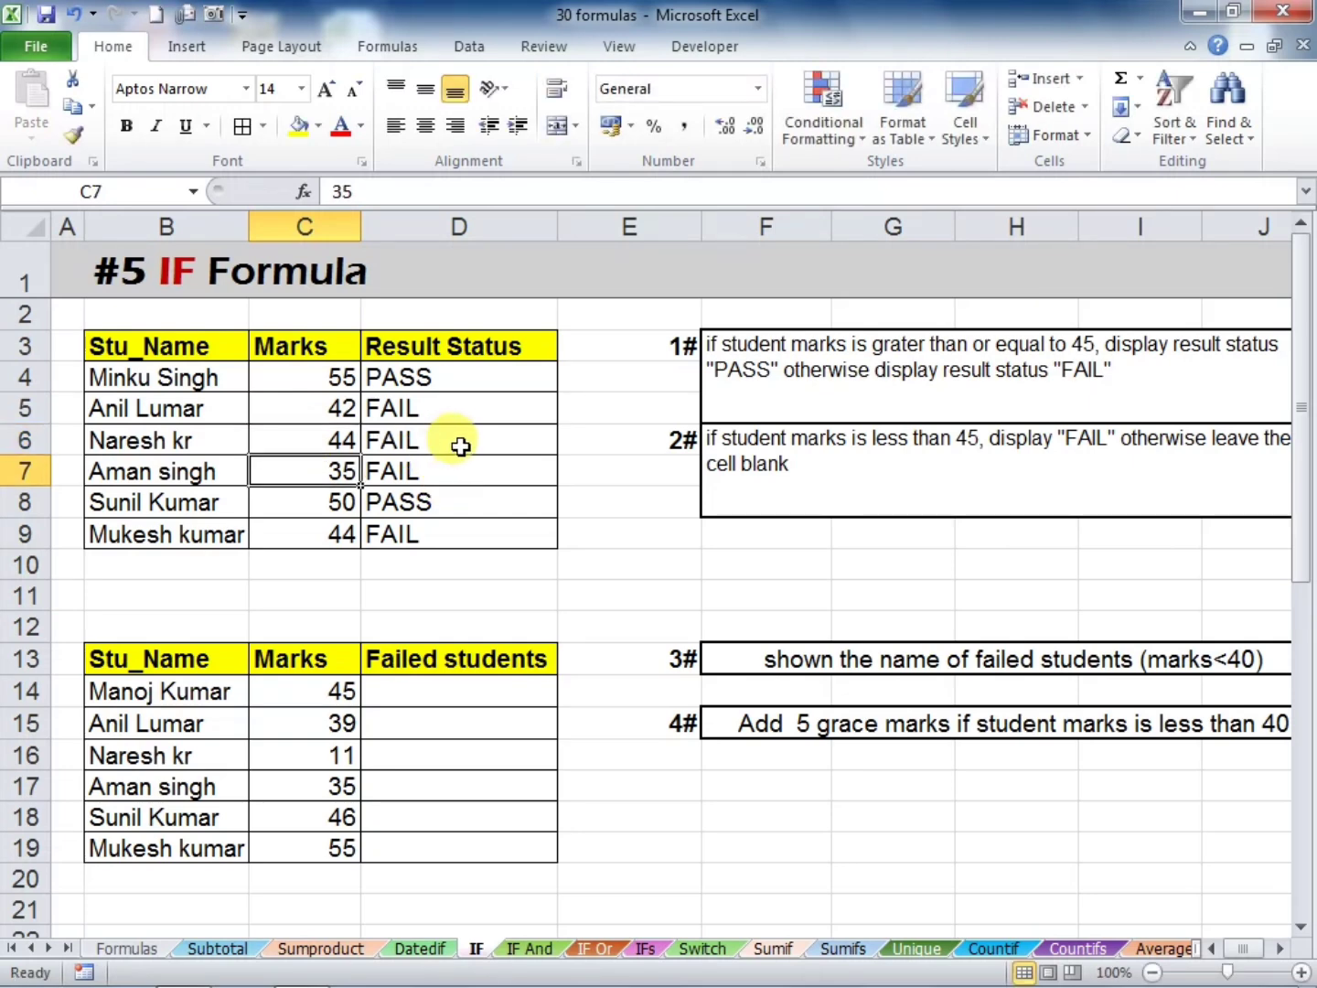
click(457, 445)
click(309, 530)
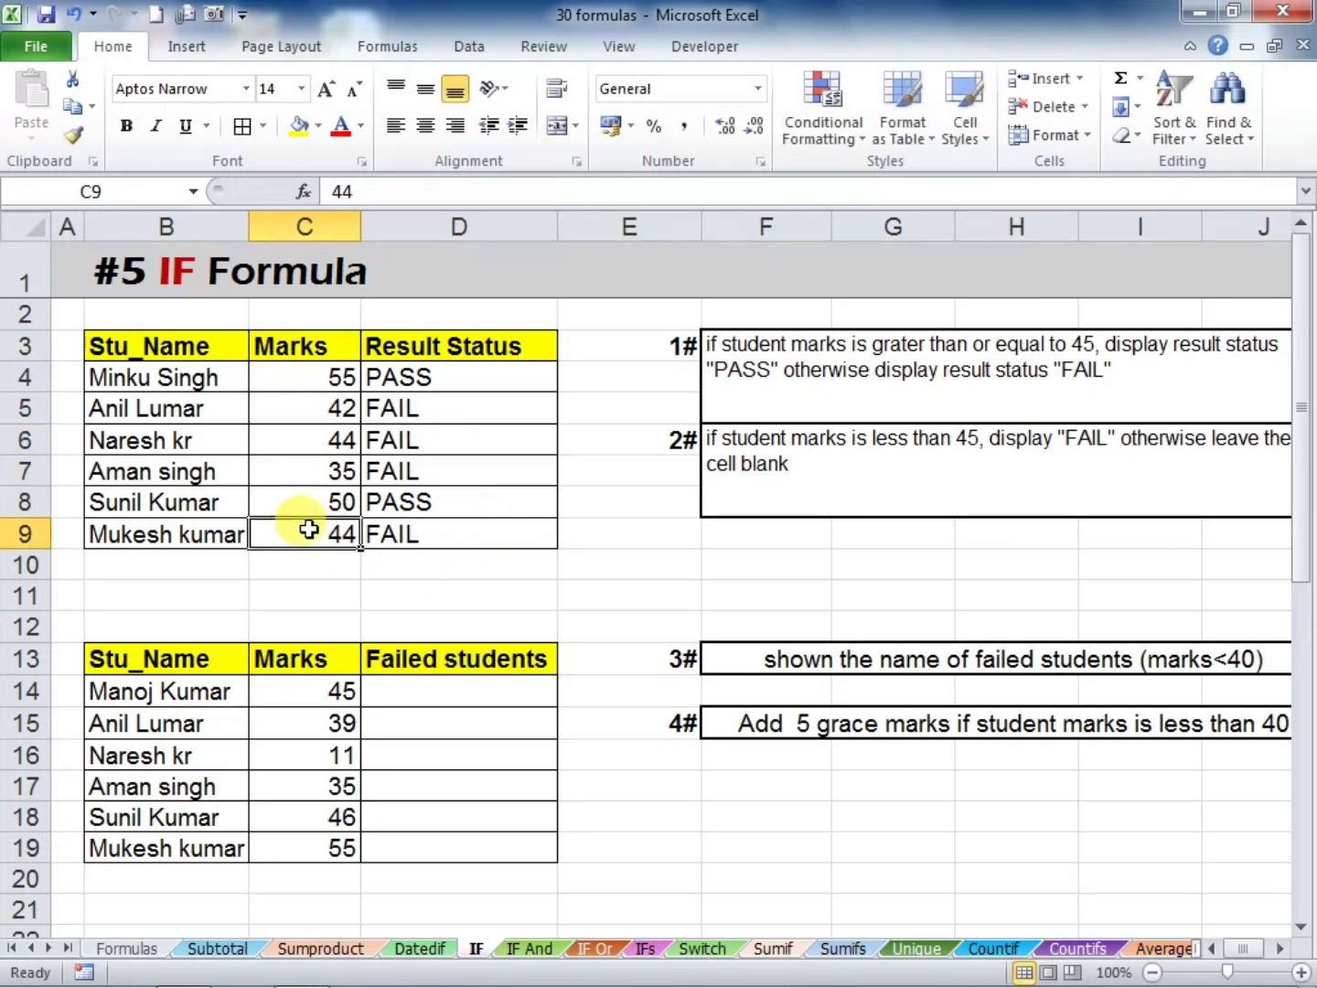
text(58)
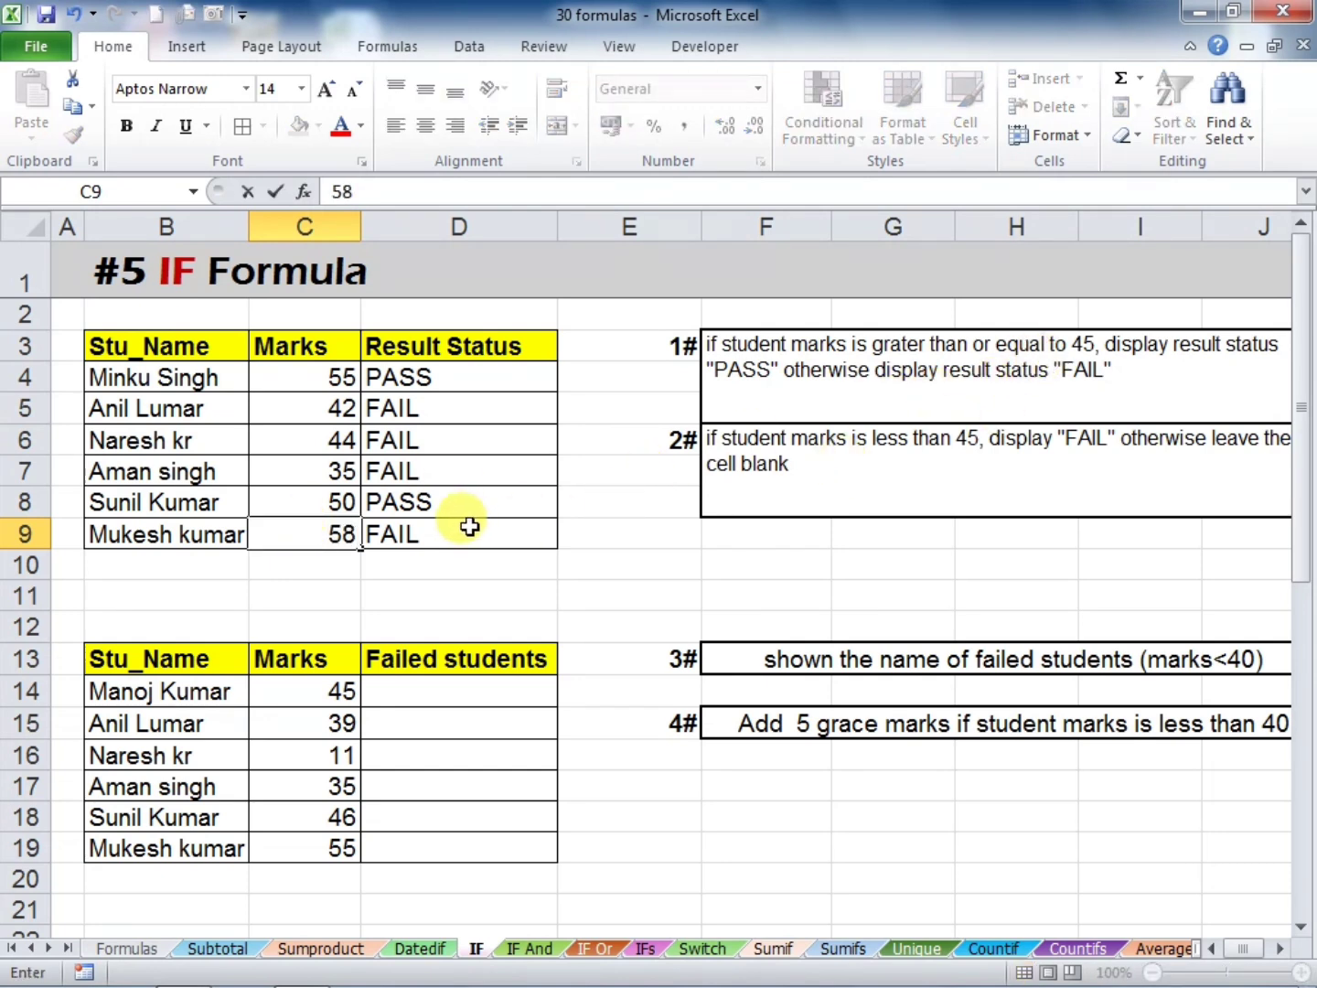
key(Return)
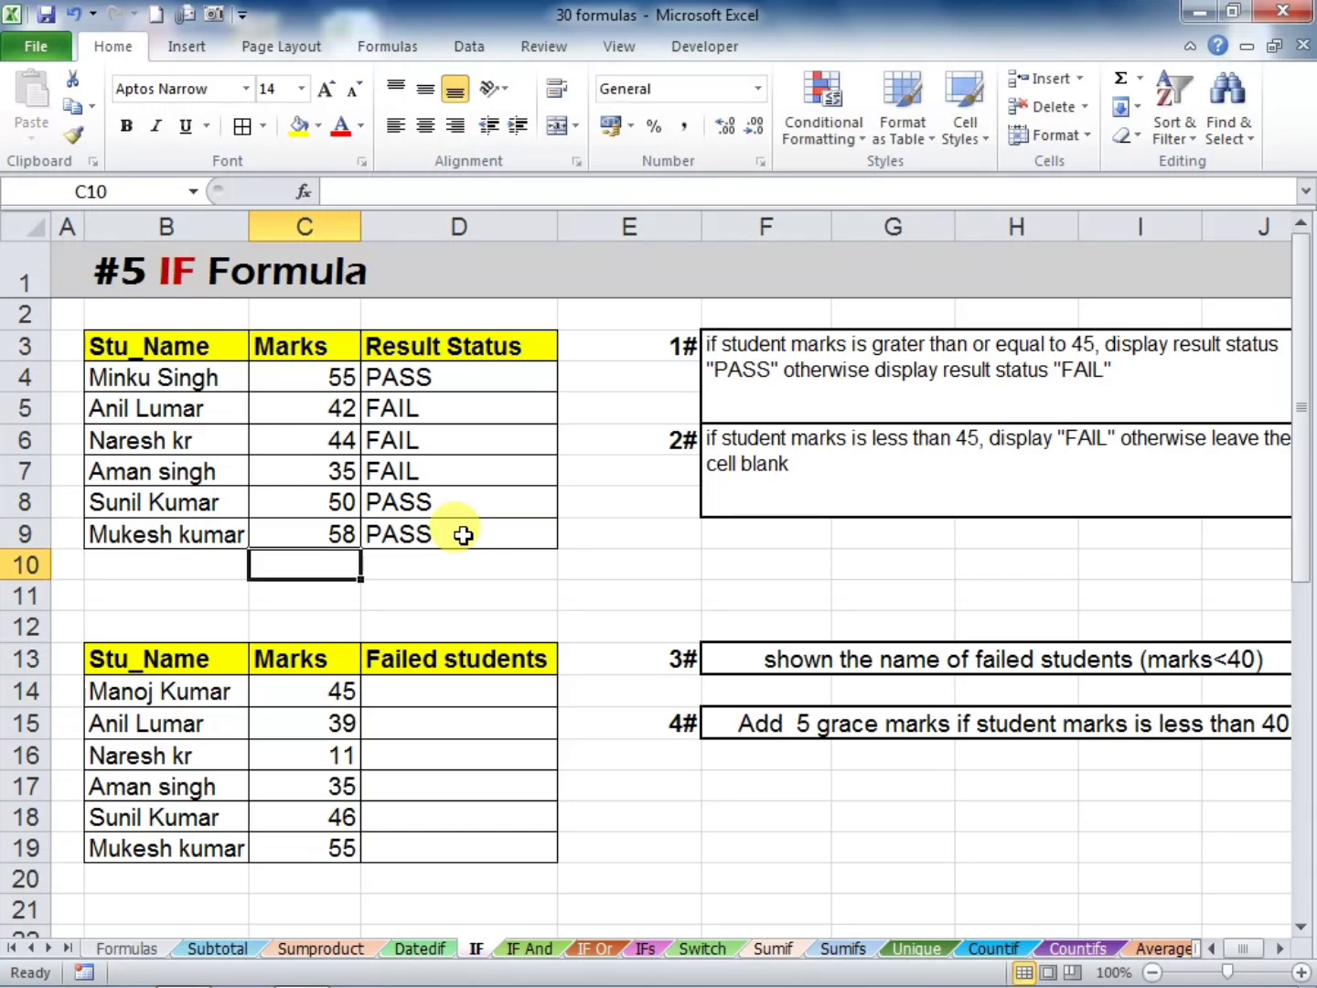
click(462, 553)
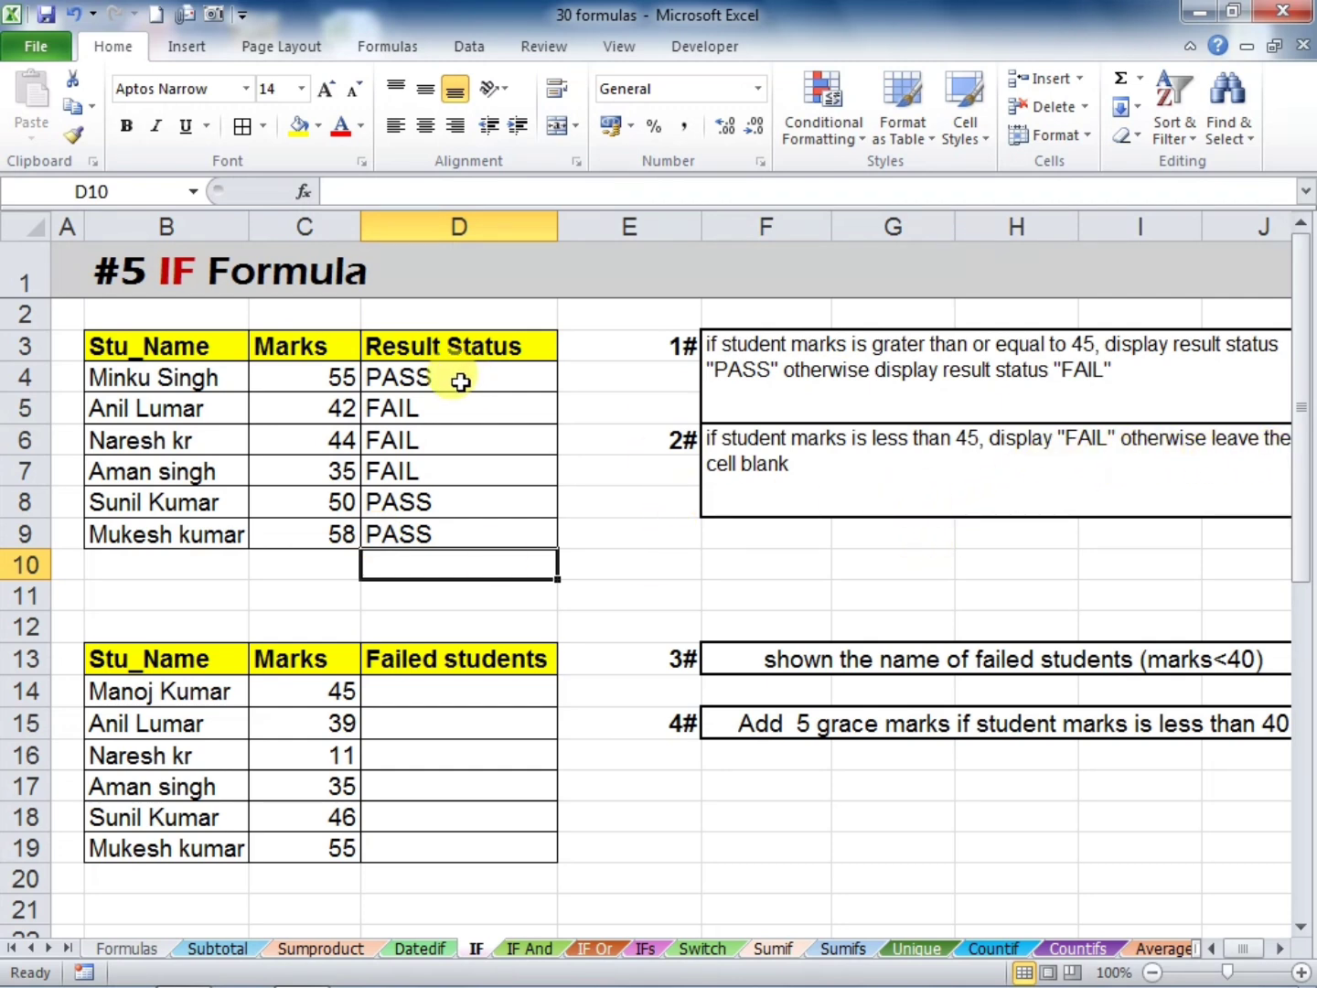
Clear the PASS/FAIL formulas from the Result Status cells D4:D9
drag(459, 382, 462, 499)
key(Delete)
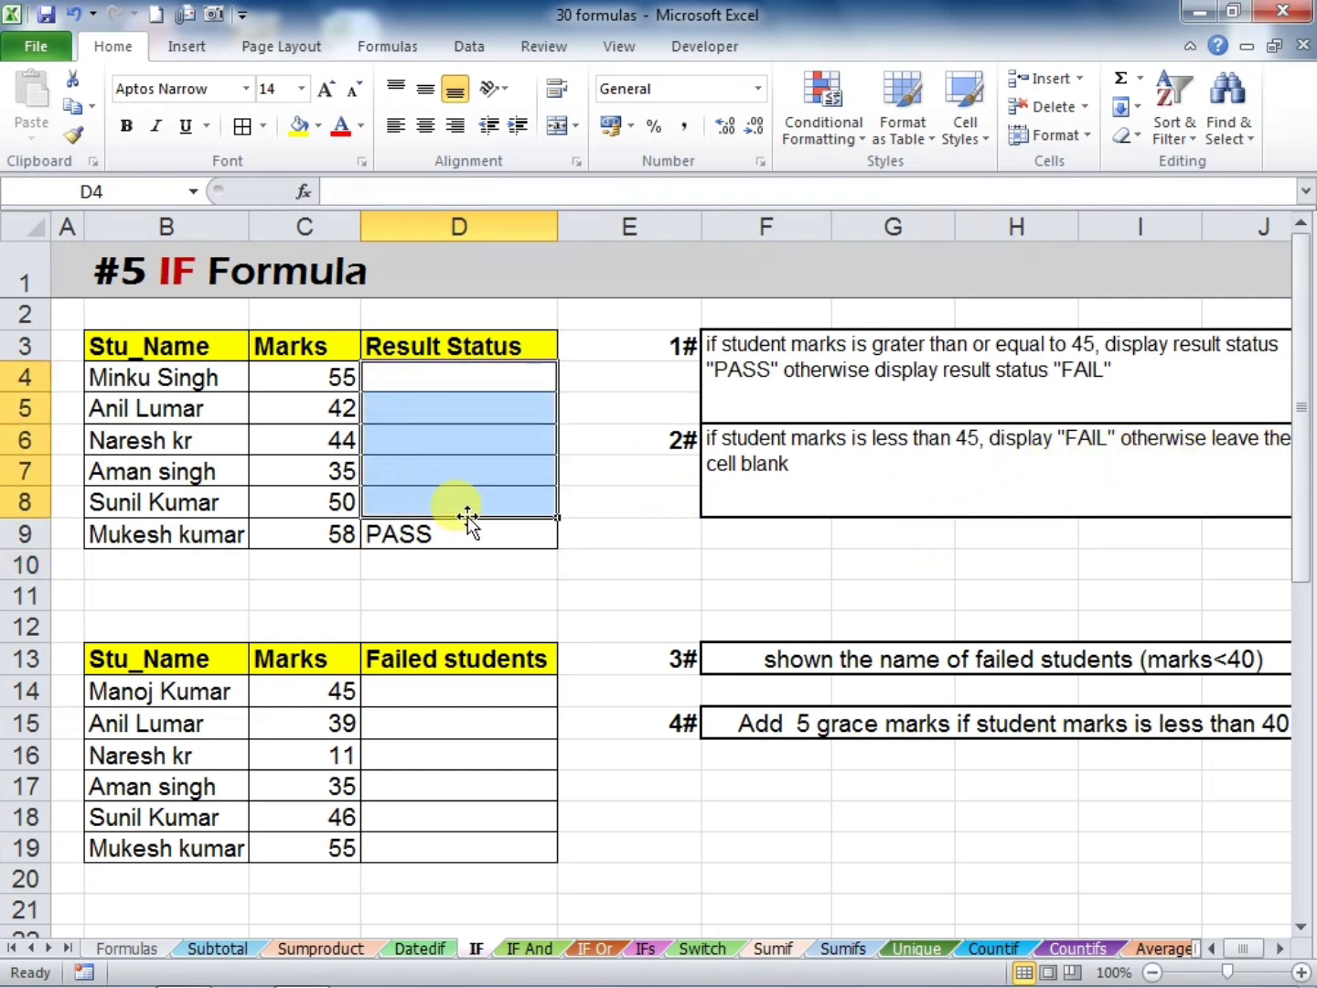
click(466, 532)
key(Delete)
Enter =IF(C4<45,"FAIL","") in D4 to flag failing marks and otherwise leave the cell blank
click(421, 373)
text(=)
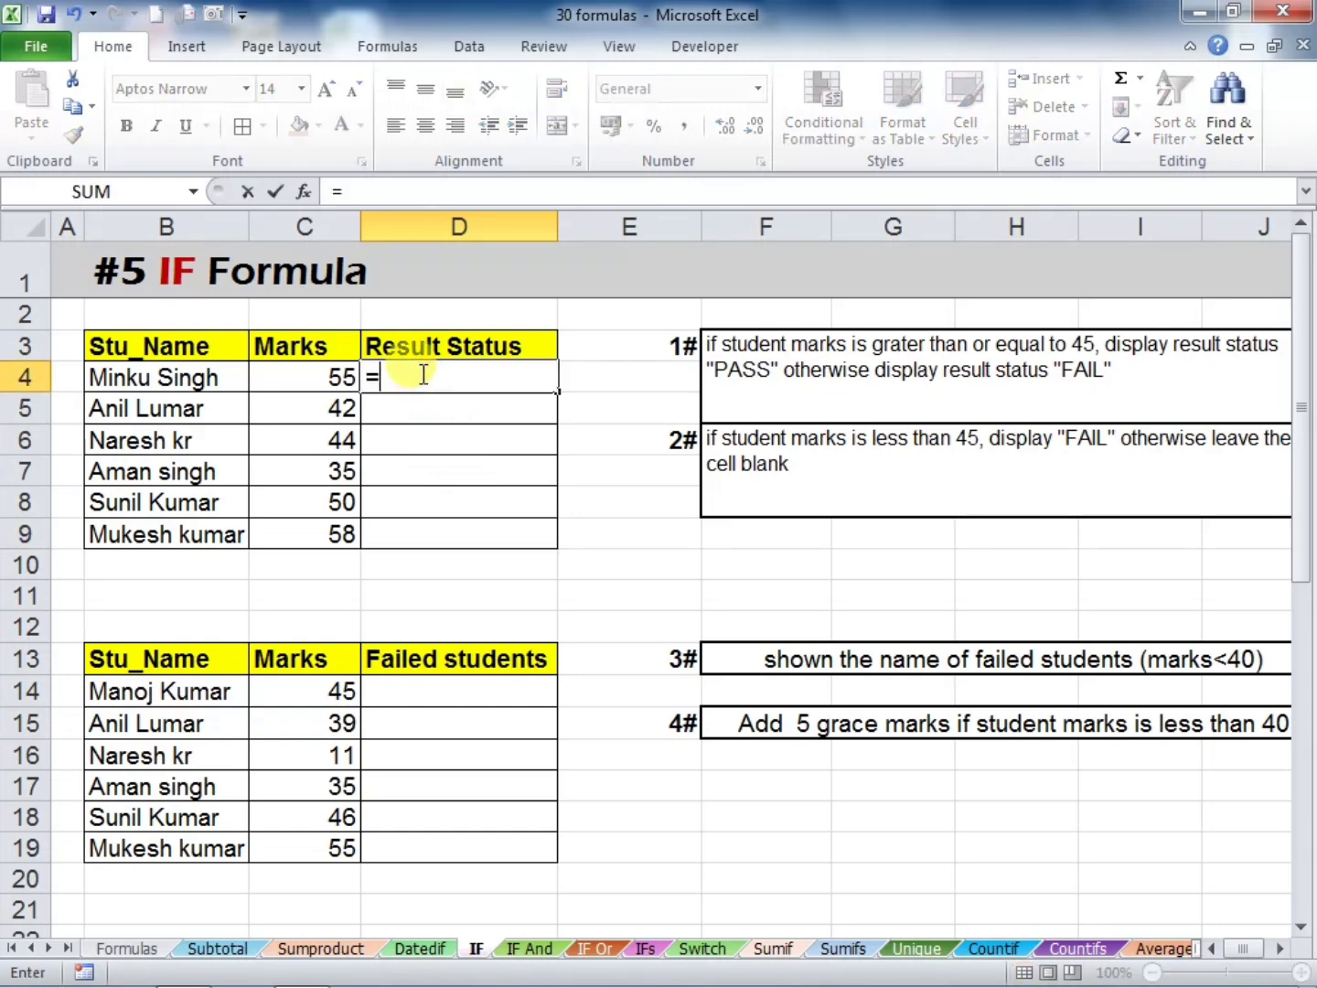
text(IF)
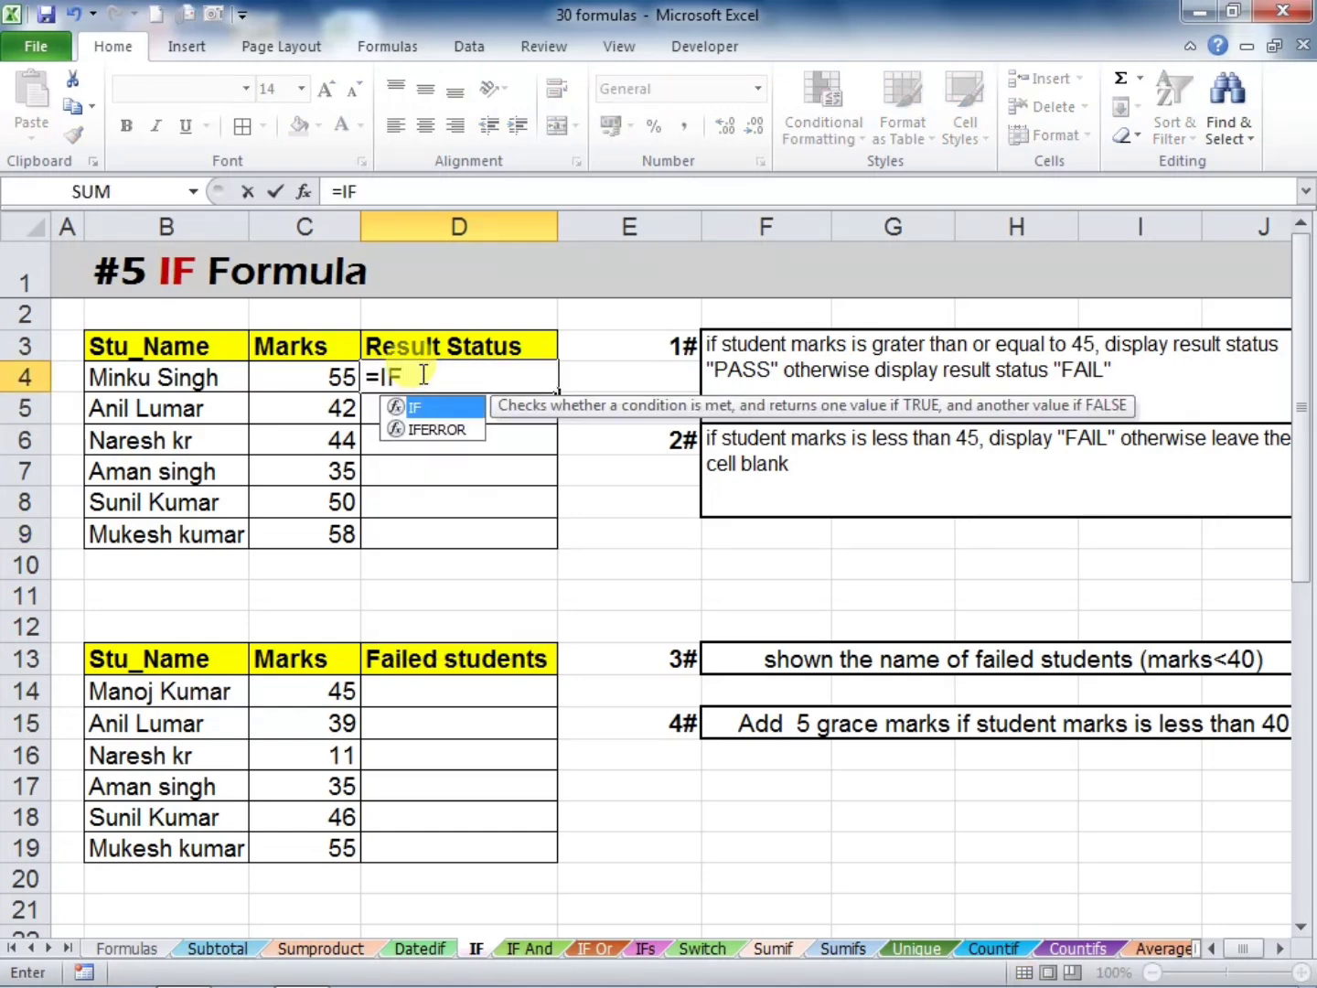
text(()
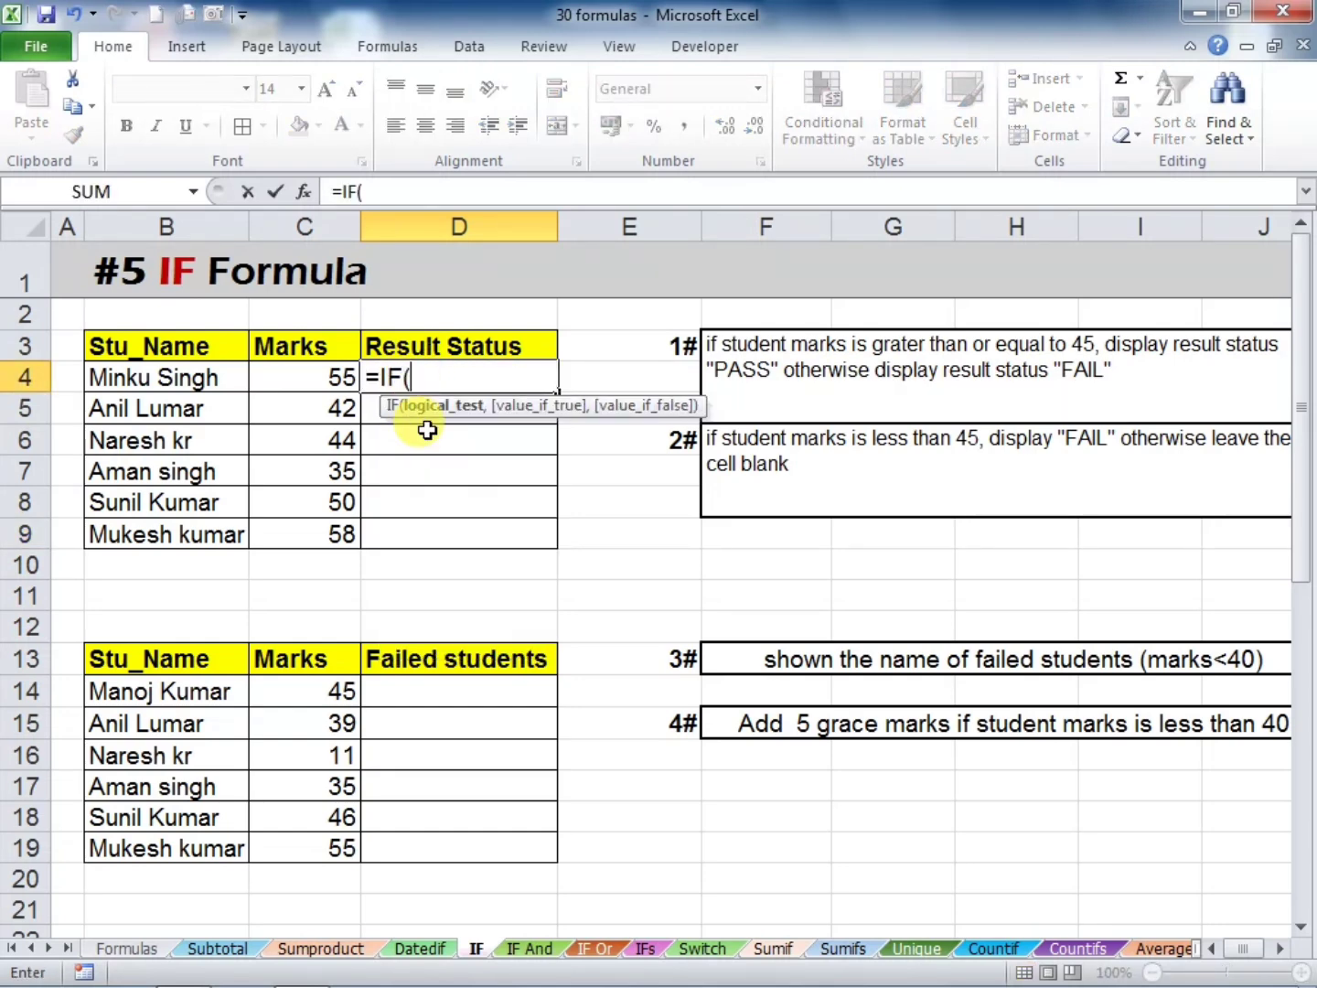
click(285, 374)
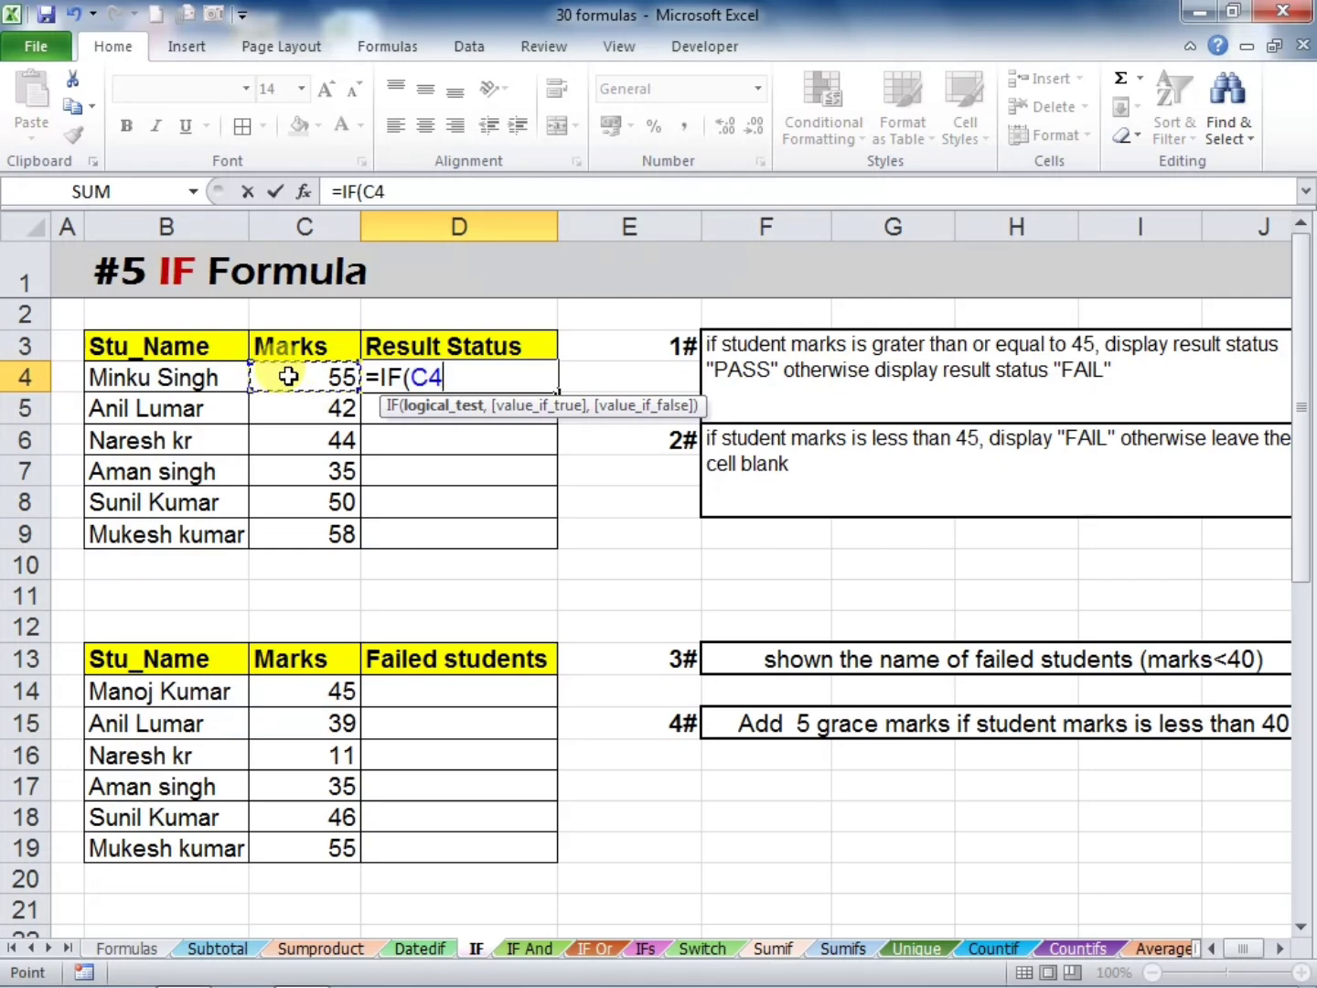
text(<45,)
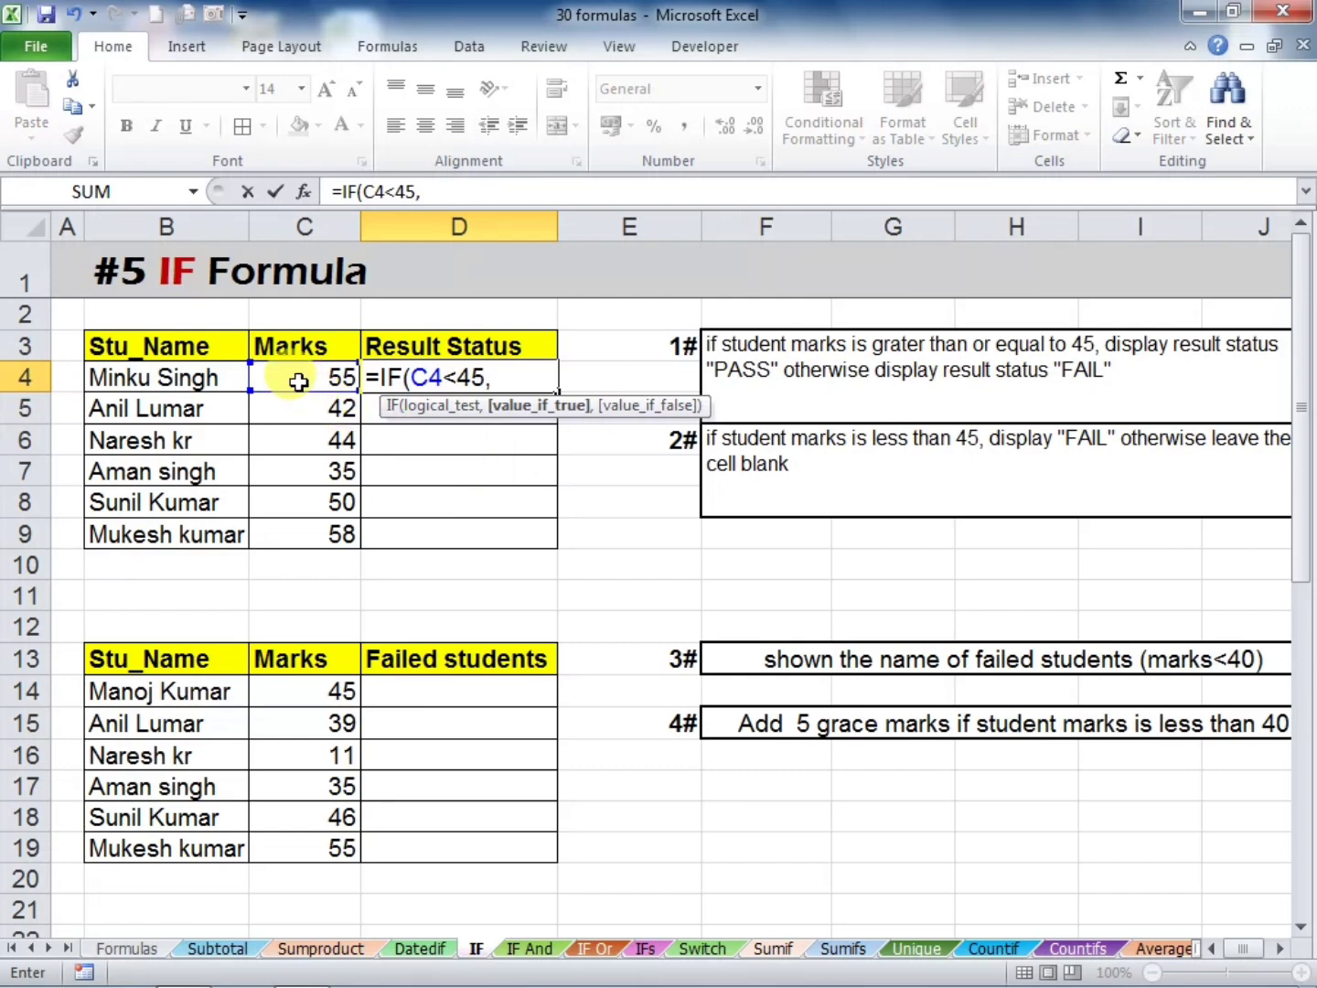
text("FAIL")
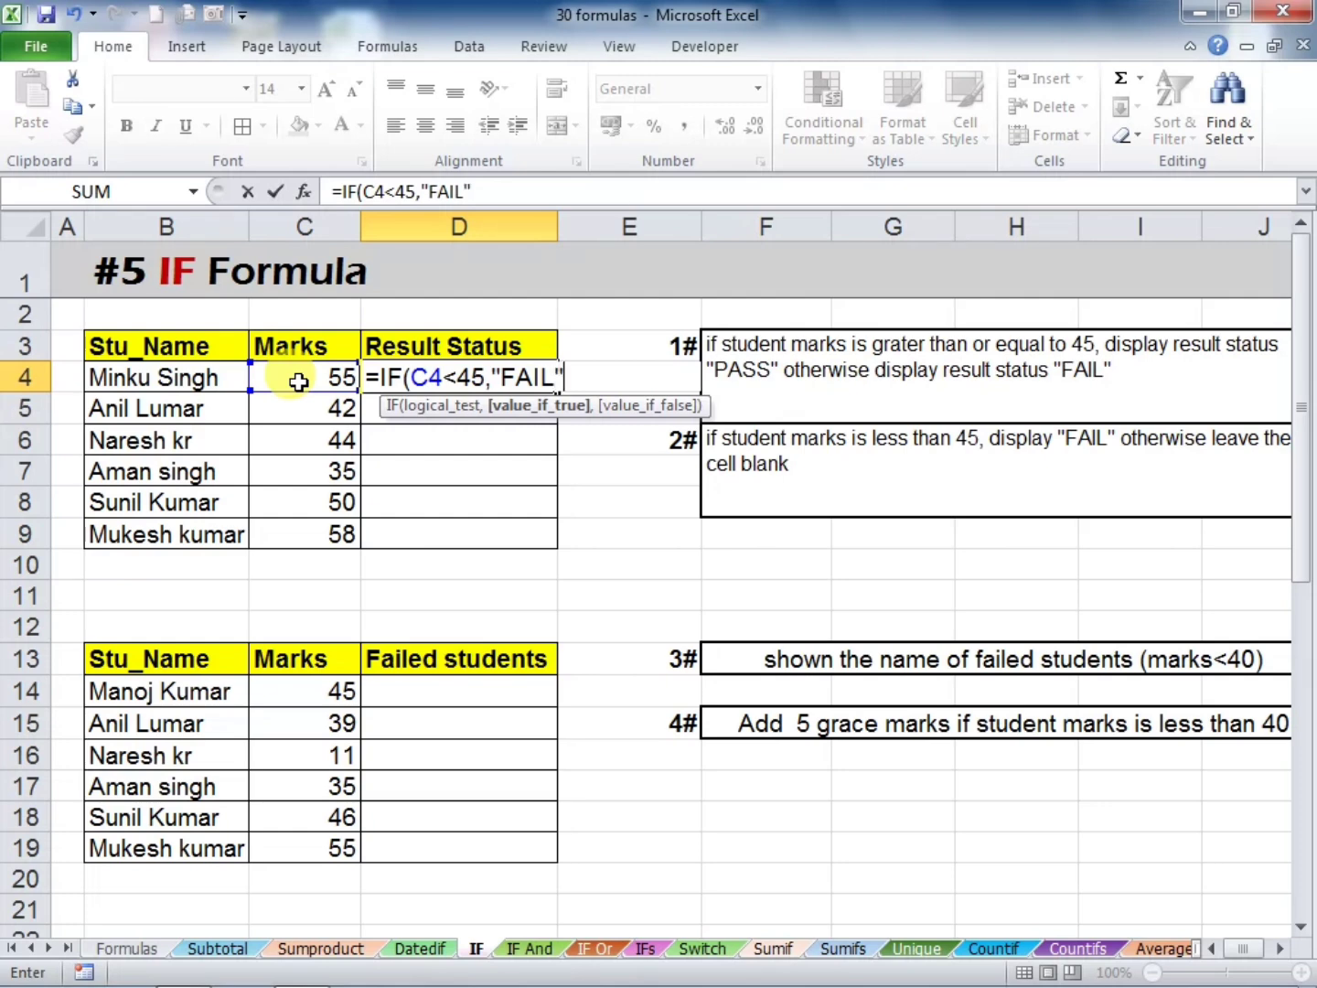
text(,)
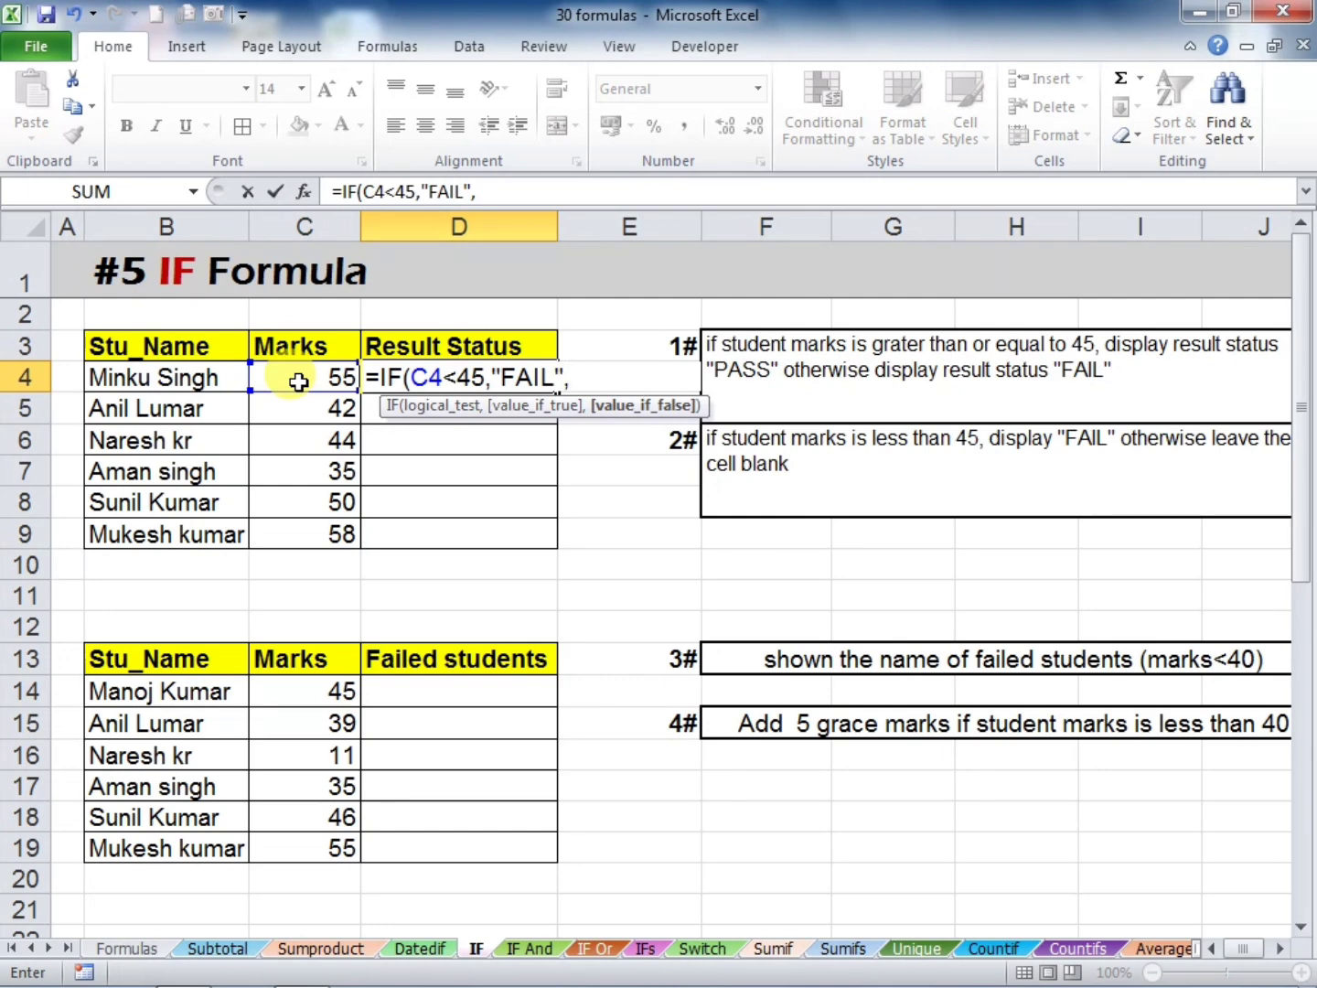
text(""))
key(Return)
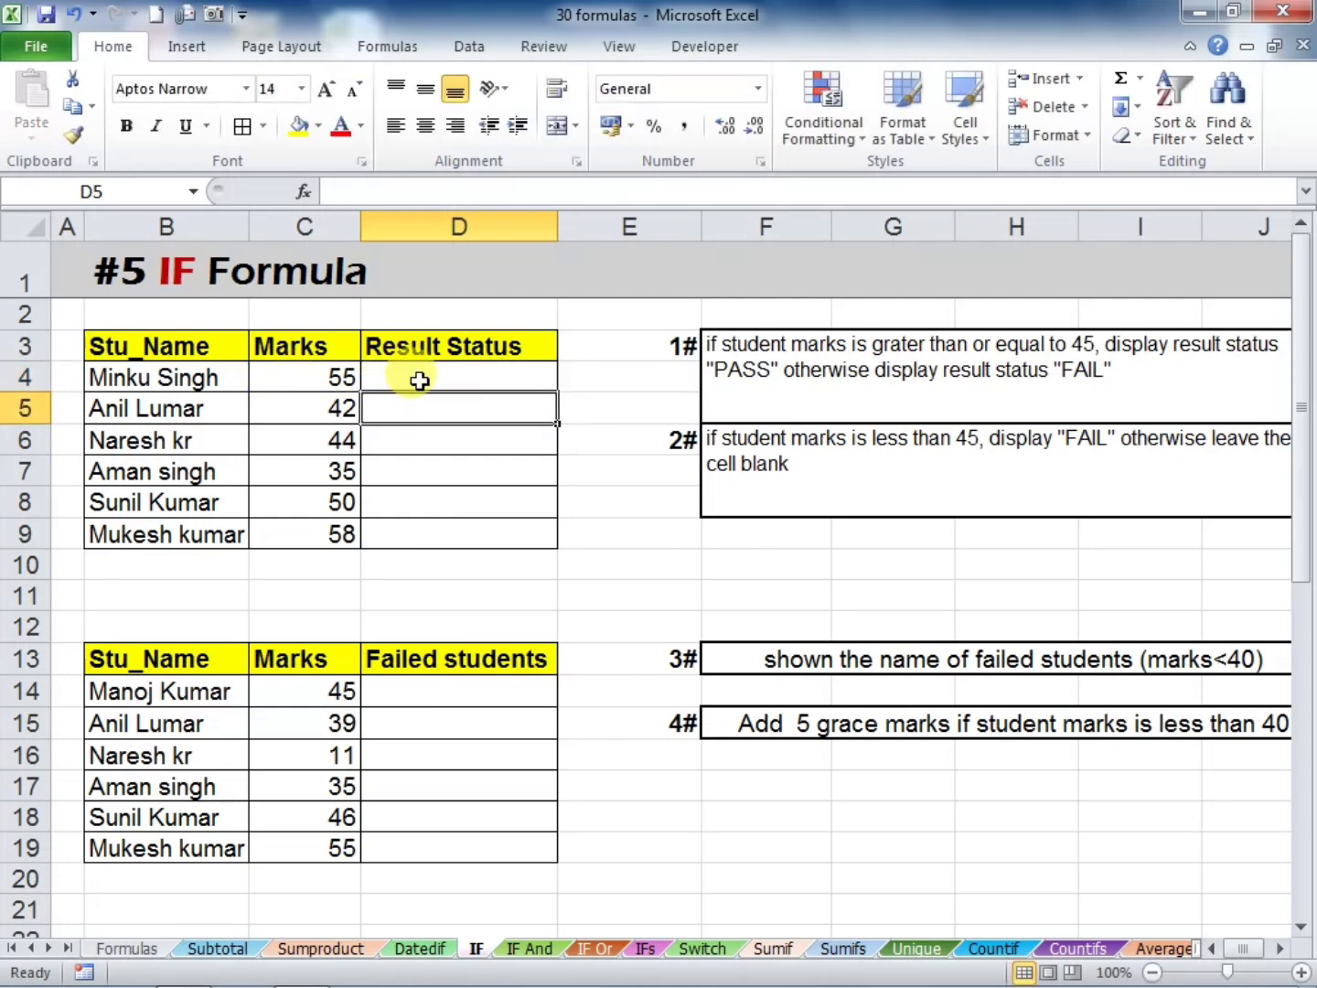
Fill the FAIL-or-blank formula from D4 down to D9 for the remaining students
click(494, 384)
drag(555, 390, 555, 539)
click(593, 539)
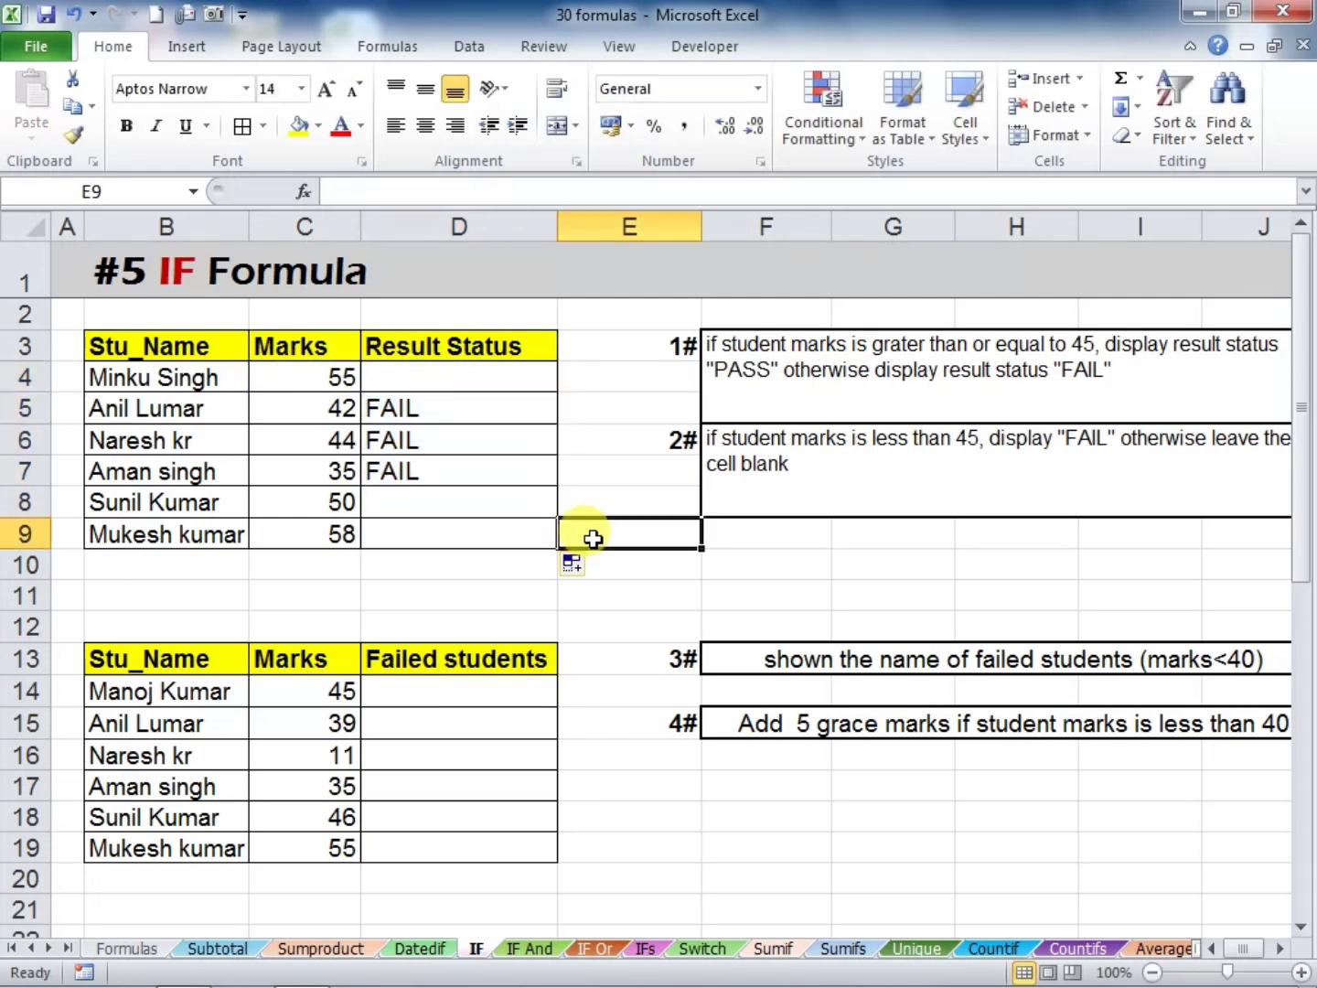
Test the FAIL-or-blank formula by changing the marks in C6 to 46 and checking the result in D6
click(279, 409)
click(301, 446)
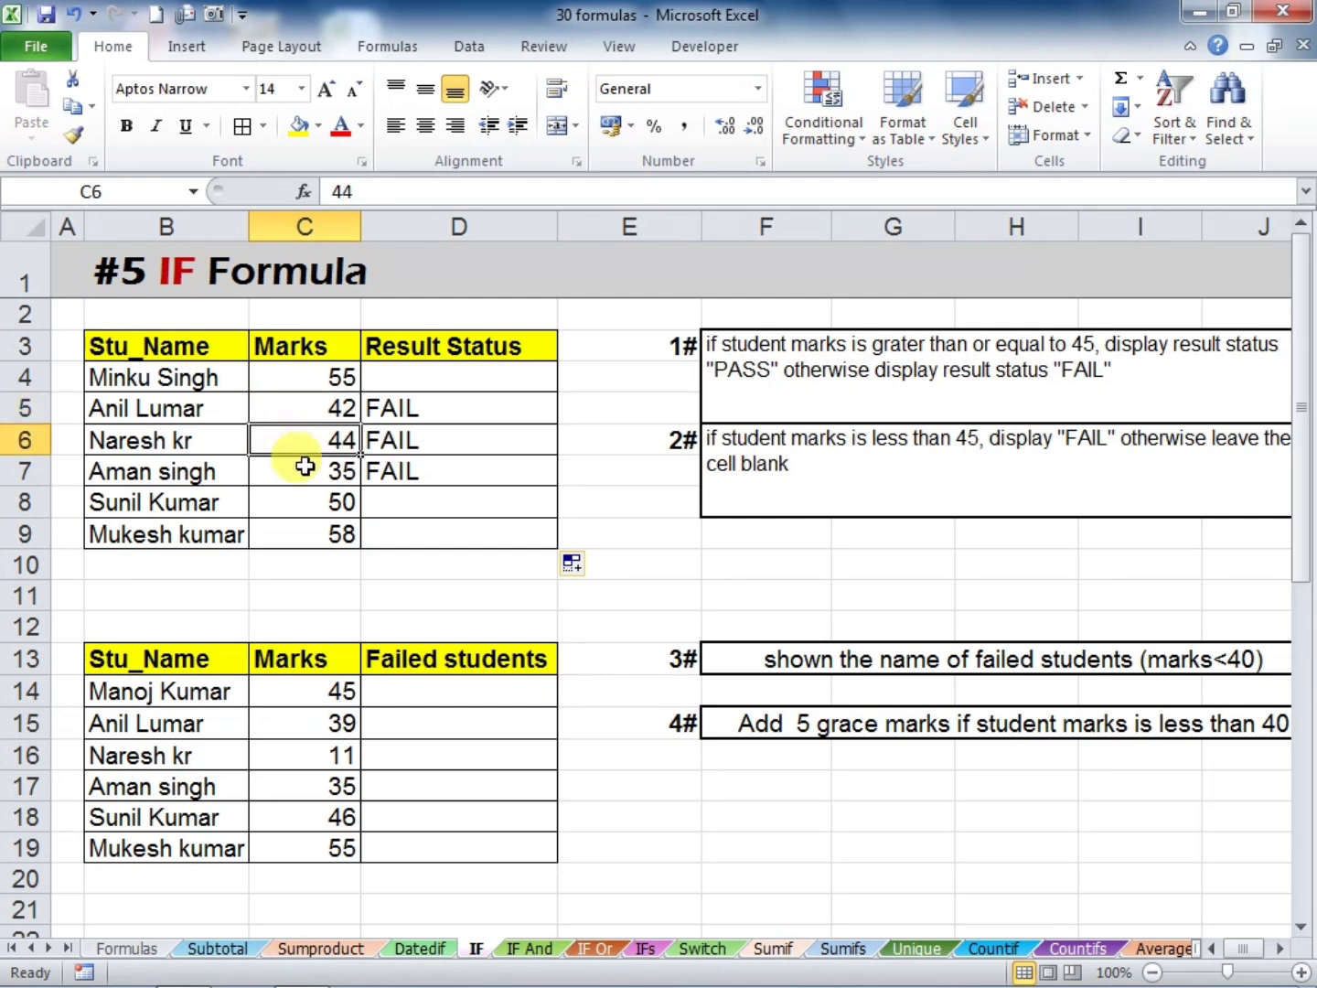
click(322, 471)
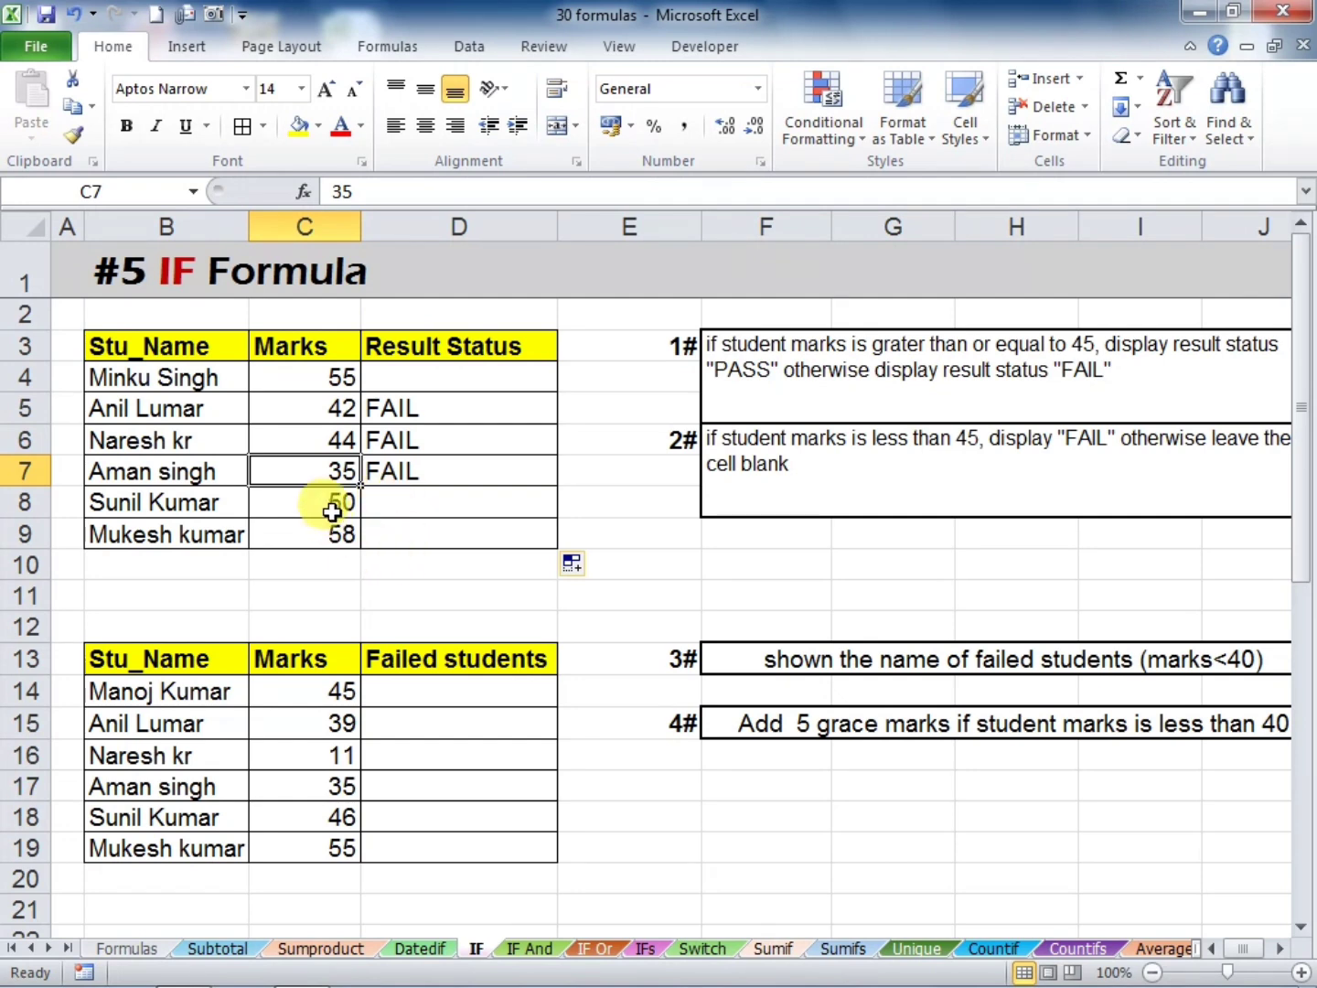
click(309, 438)
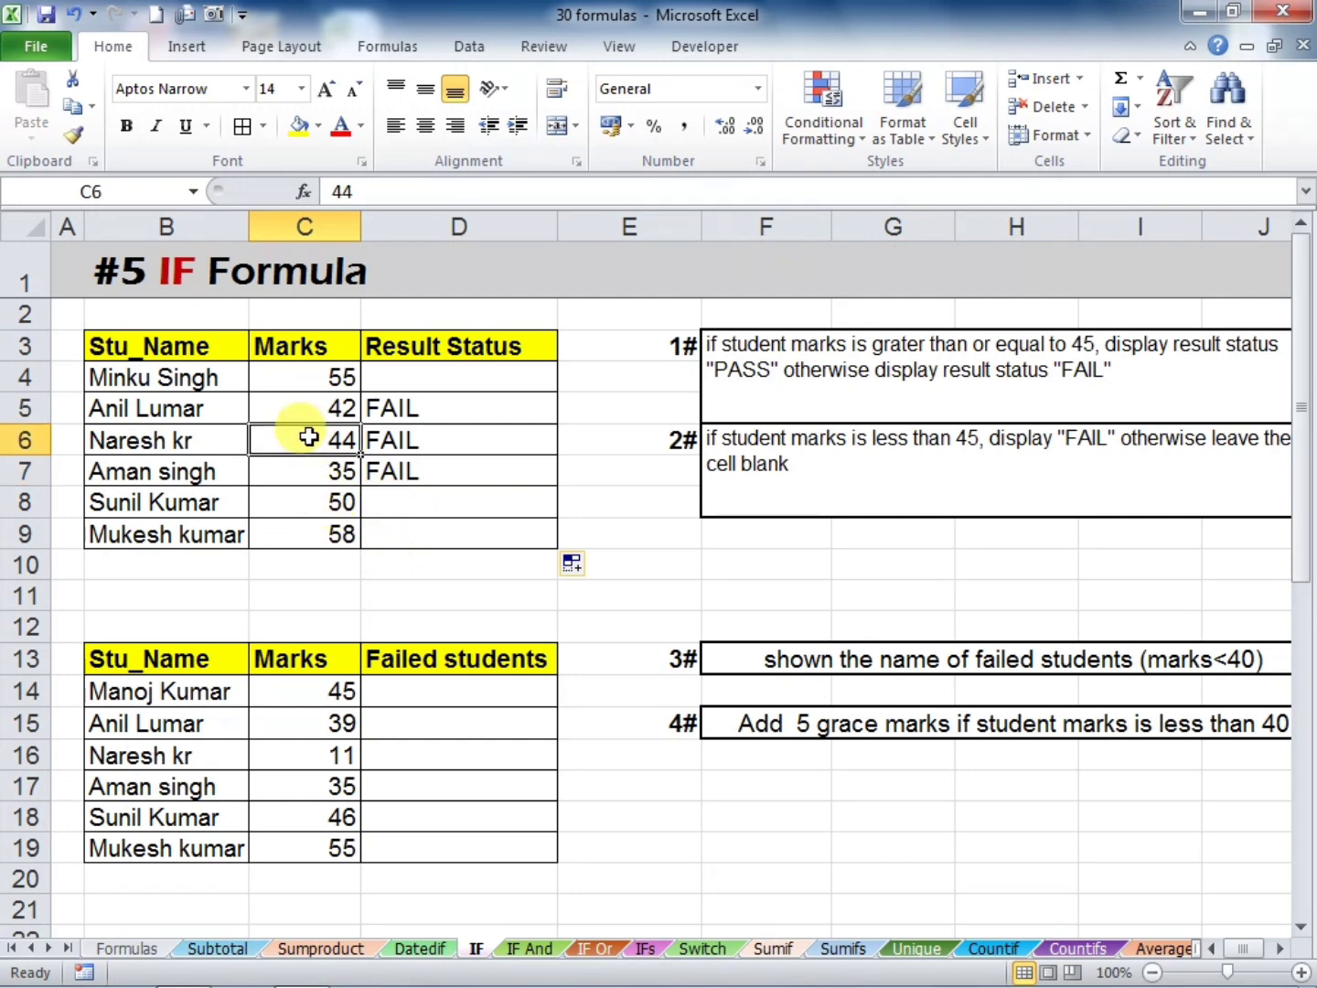
text(46)
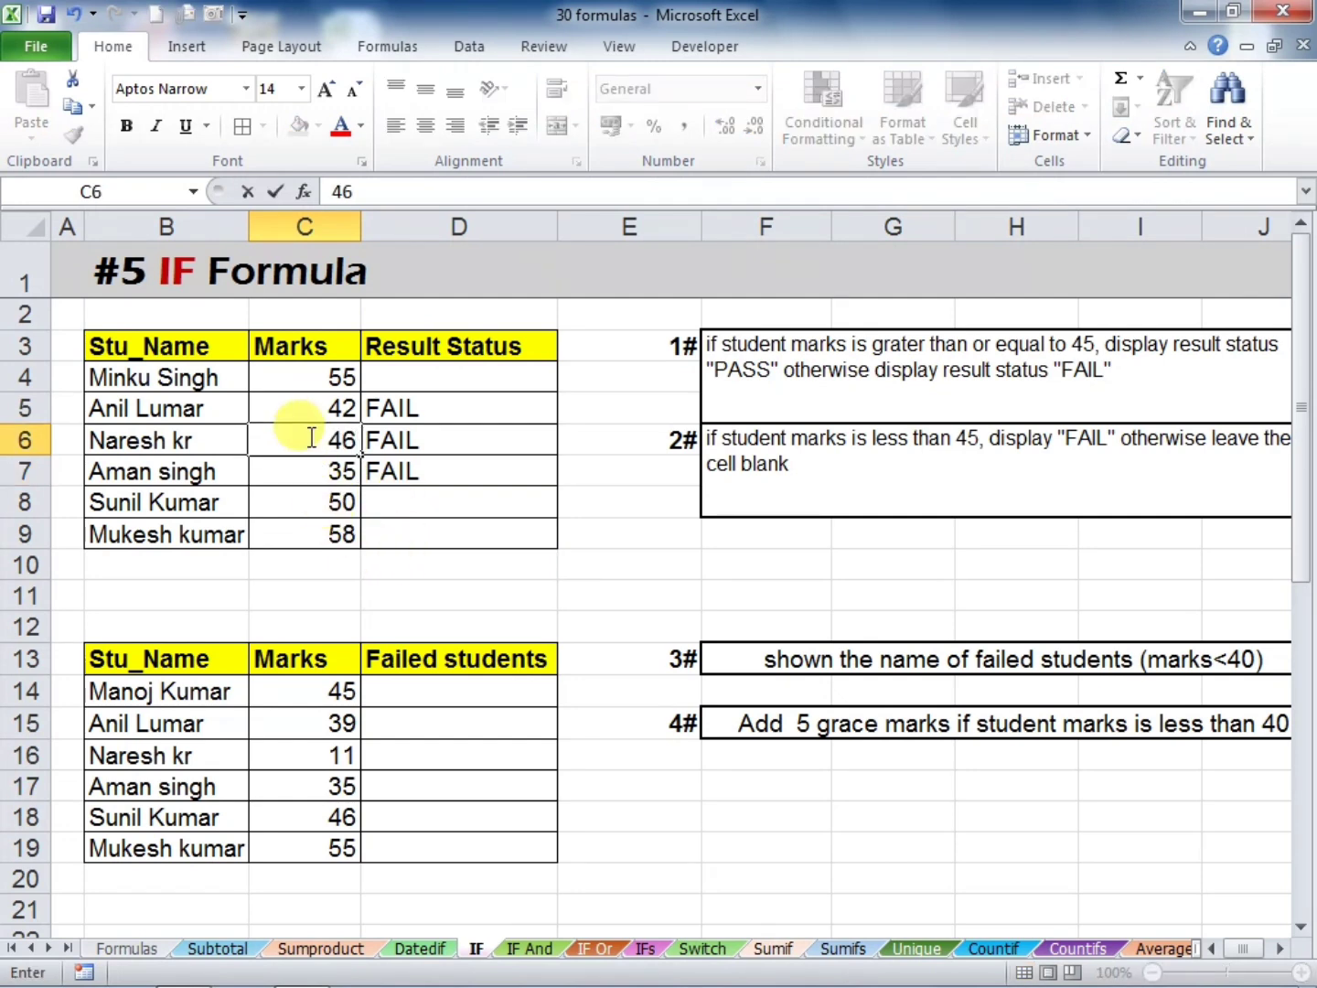
key(Return)
click(399, 439)
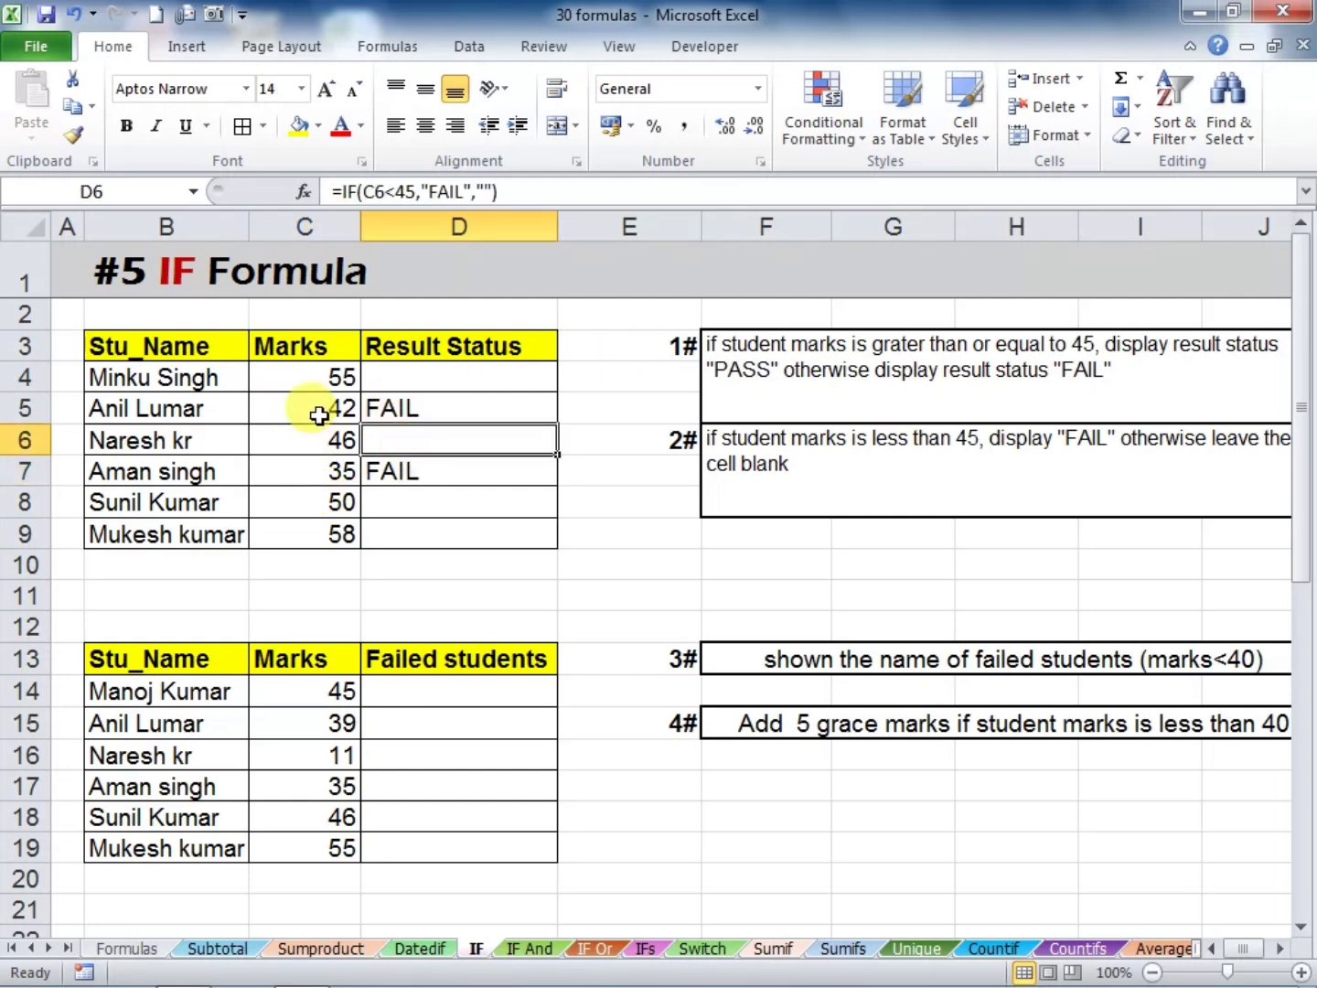
Change the marks in C7 to 59 and in C4 to 35 to further test the FAIL-or-blank formula
click(314, 469)
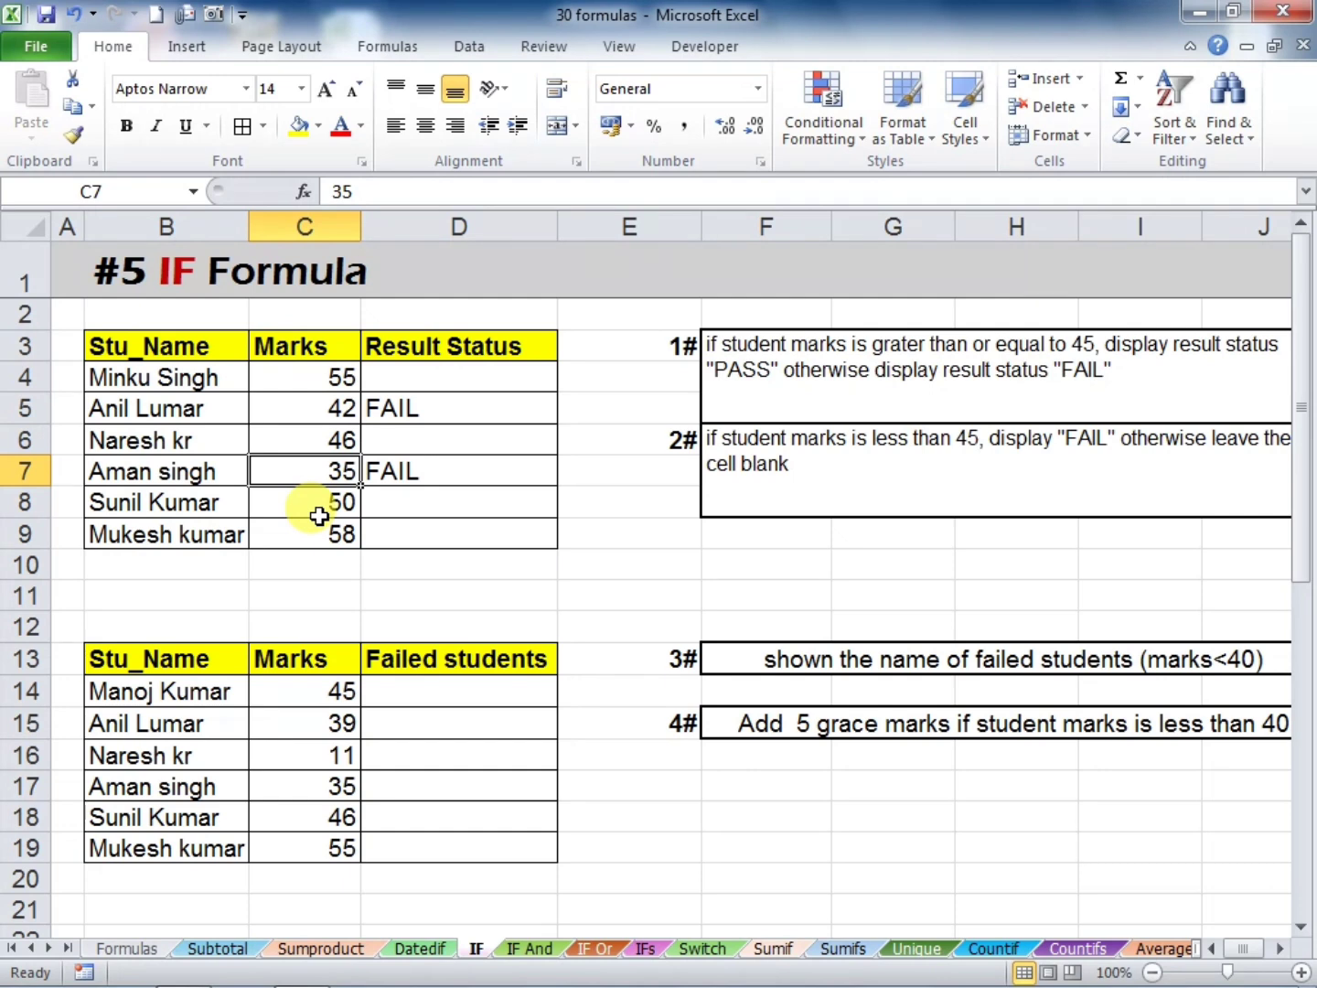
text(59)
key(Return)
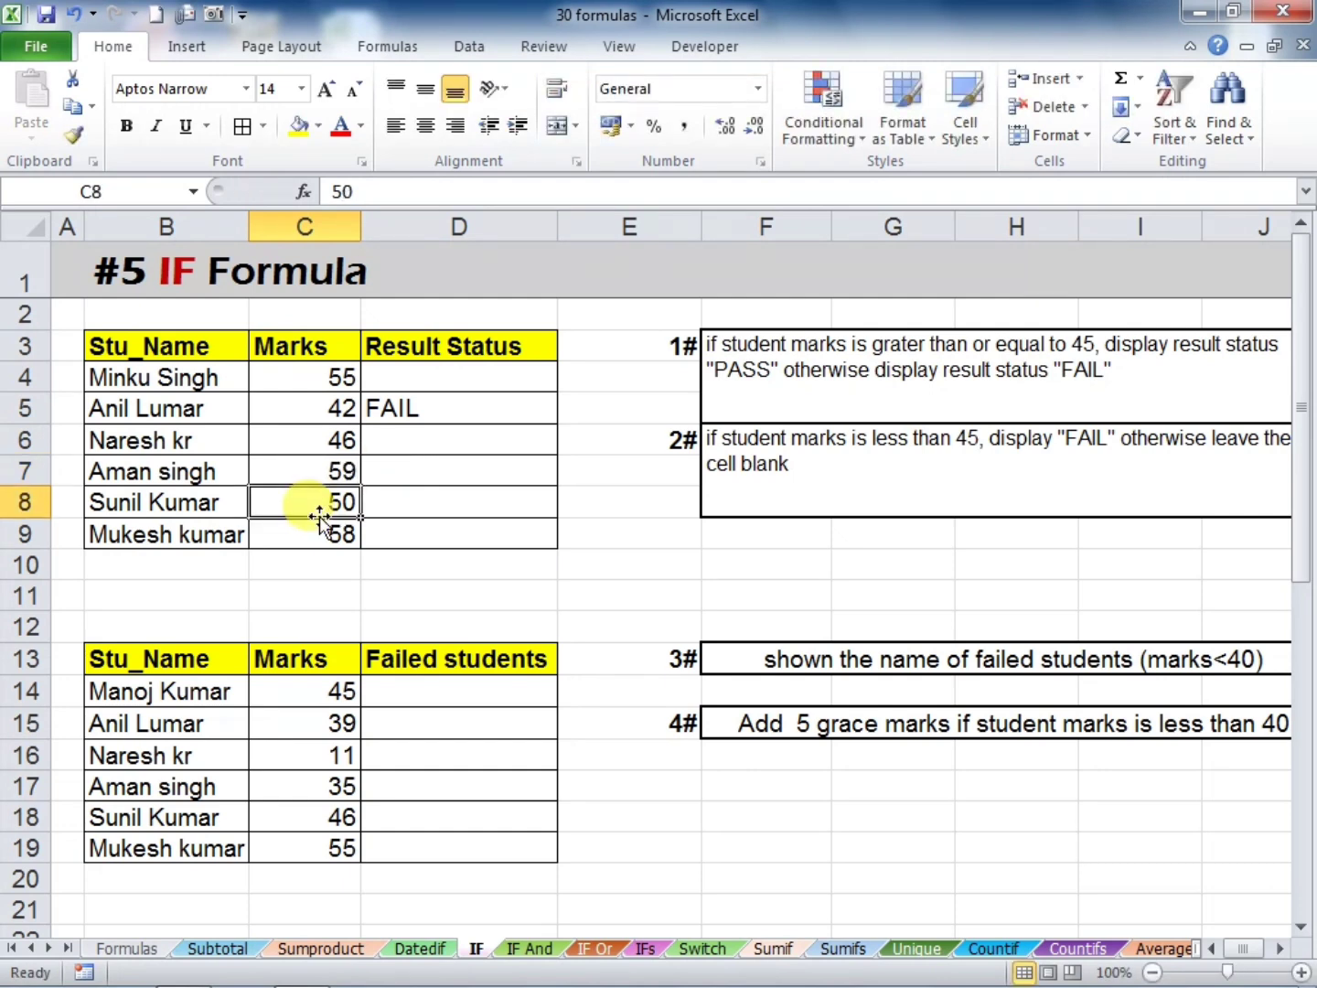
click(319, 378)
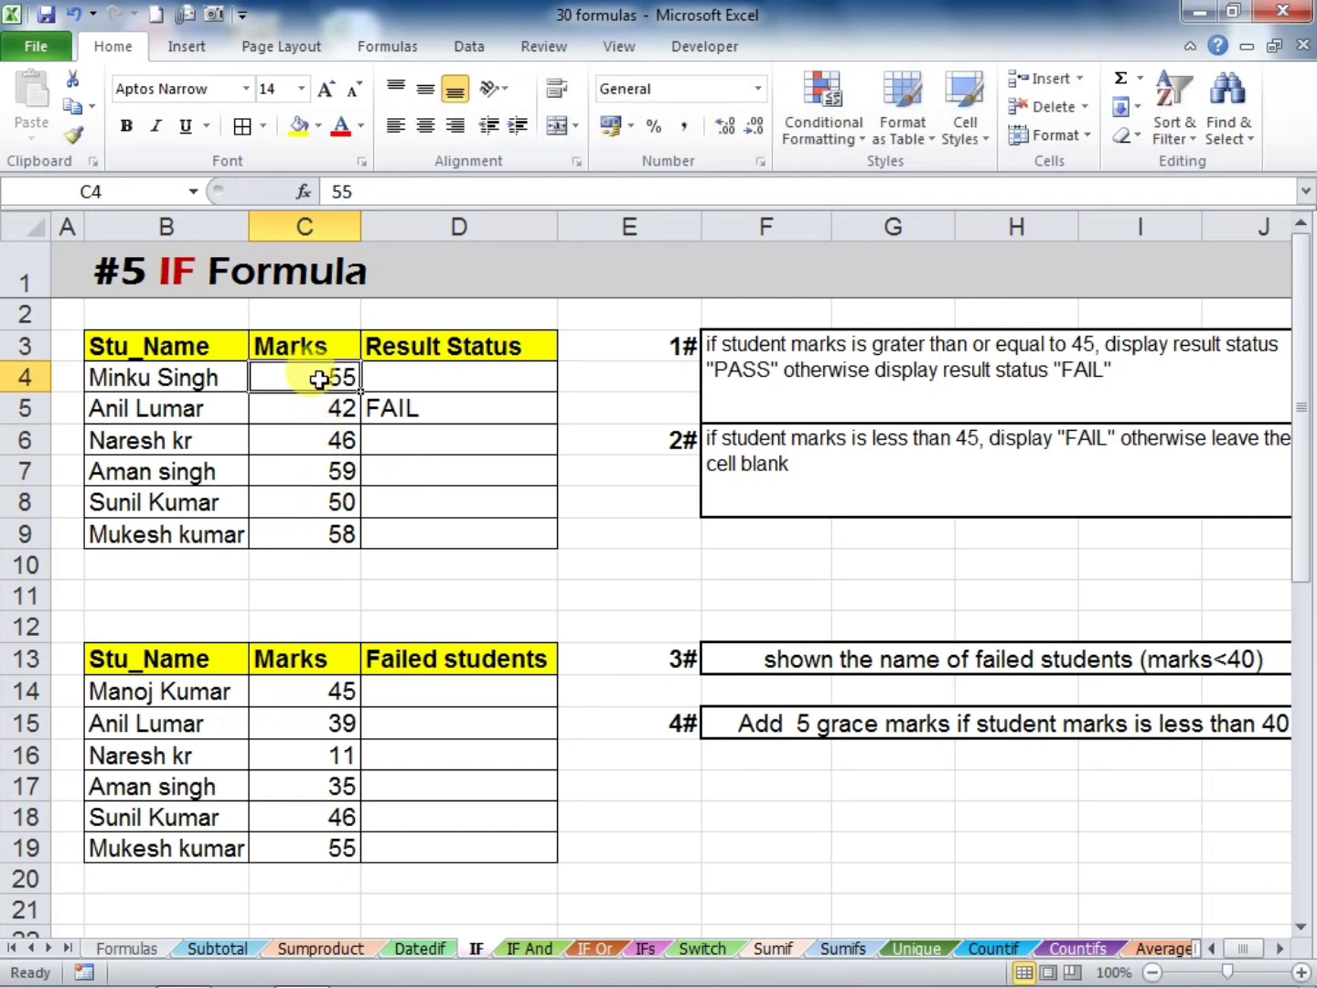
text(35)
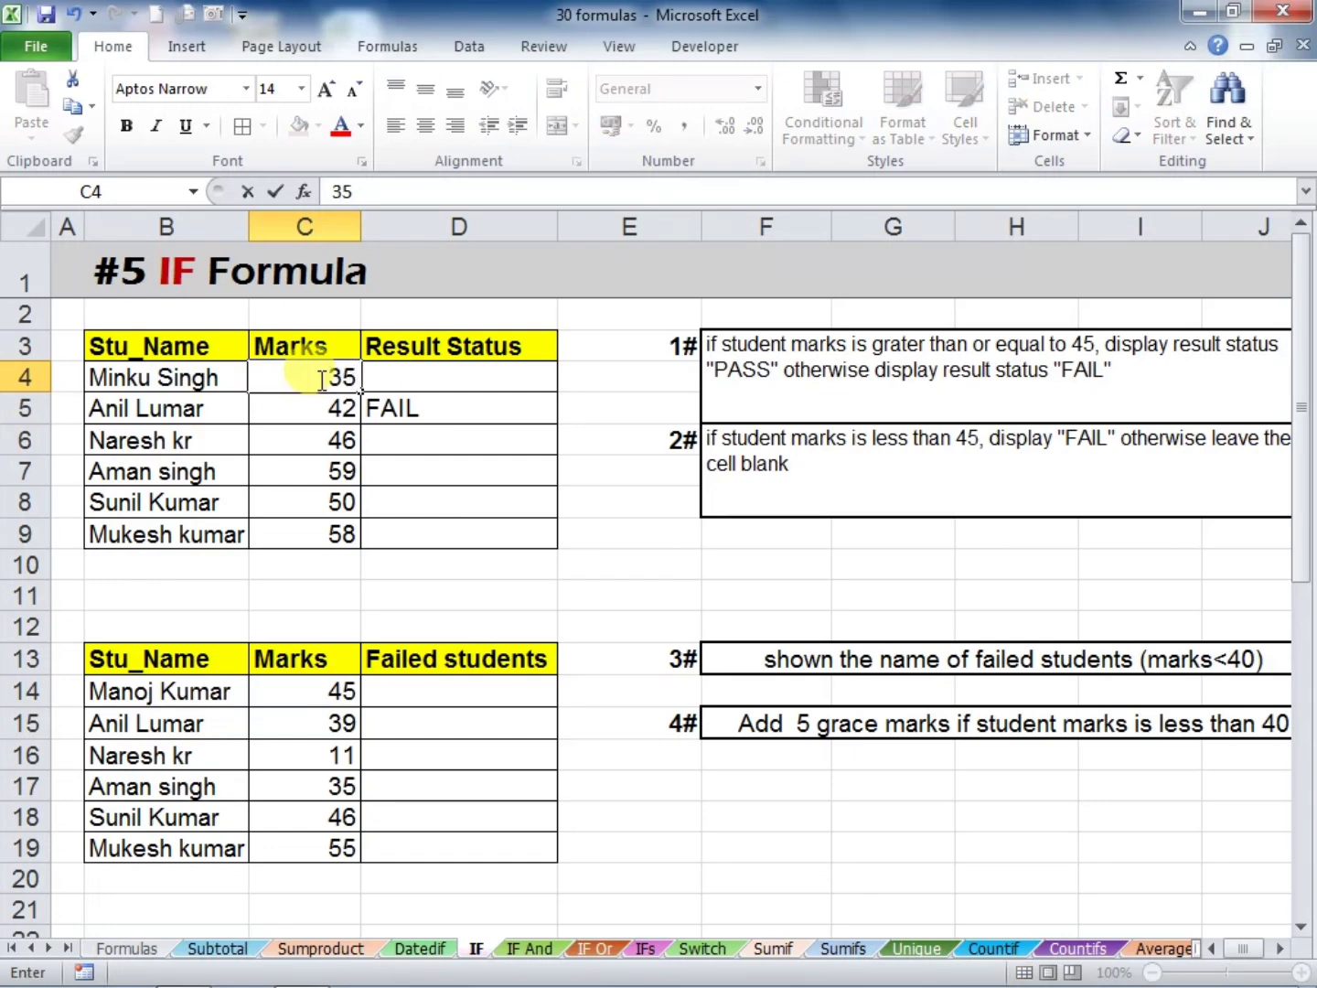
key(Return)
click(421, 377)
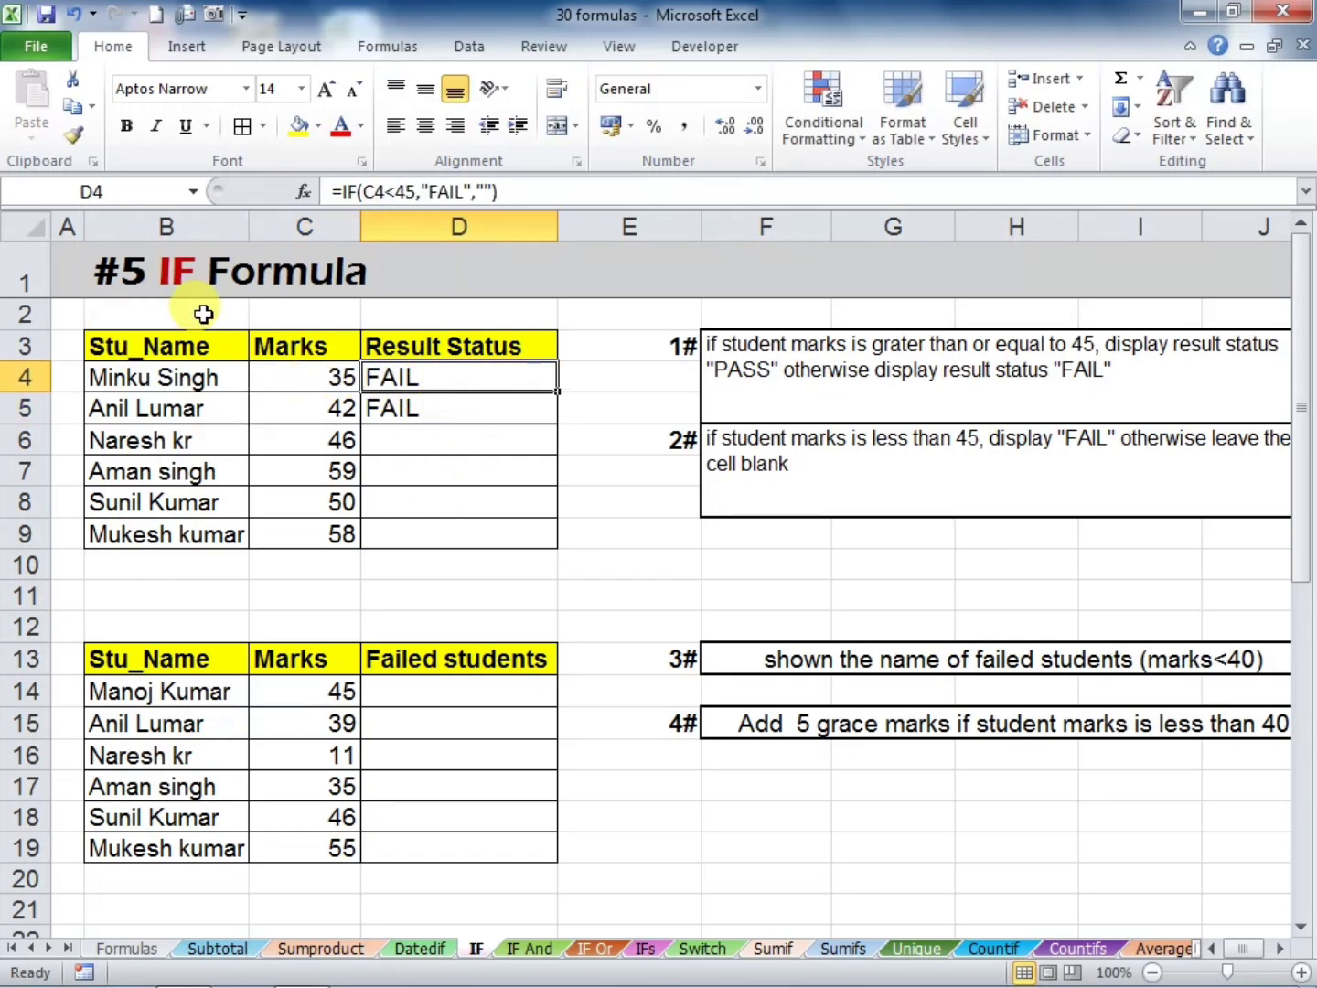
Enter =IF(C14<40,B14,"") in D14 to show the student's name when the marks are below 40
scroll(565, 449, down, 2)
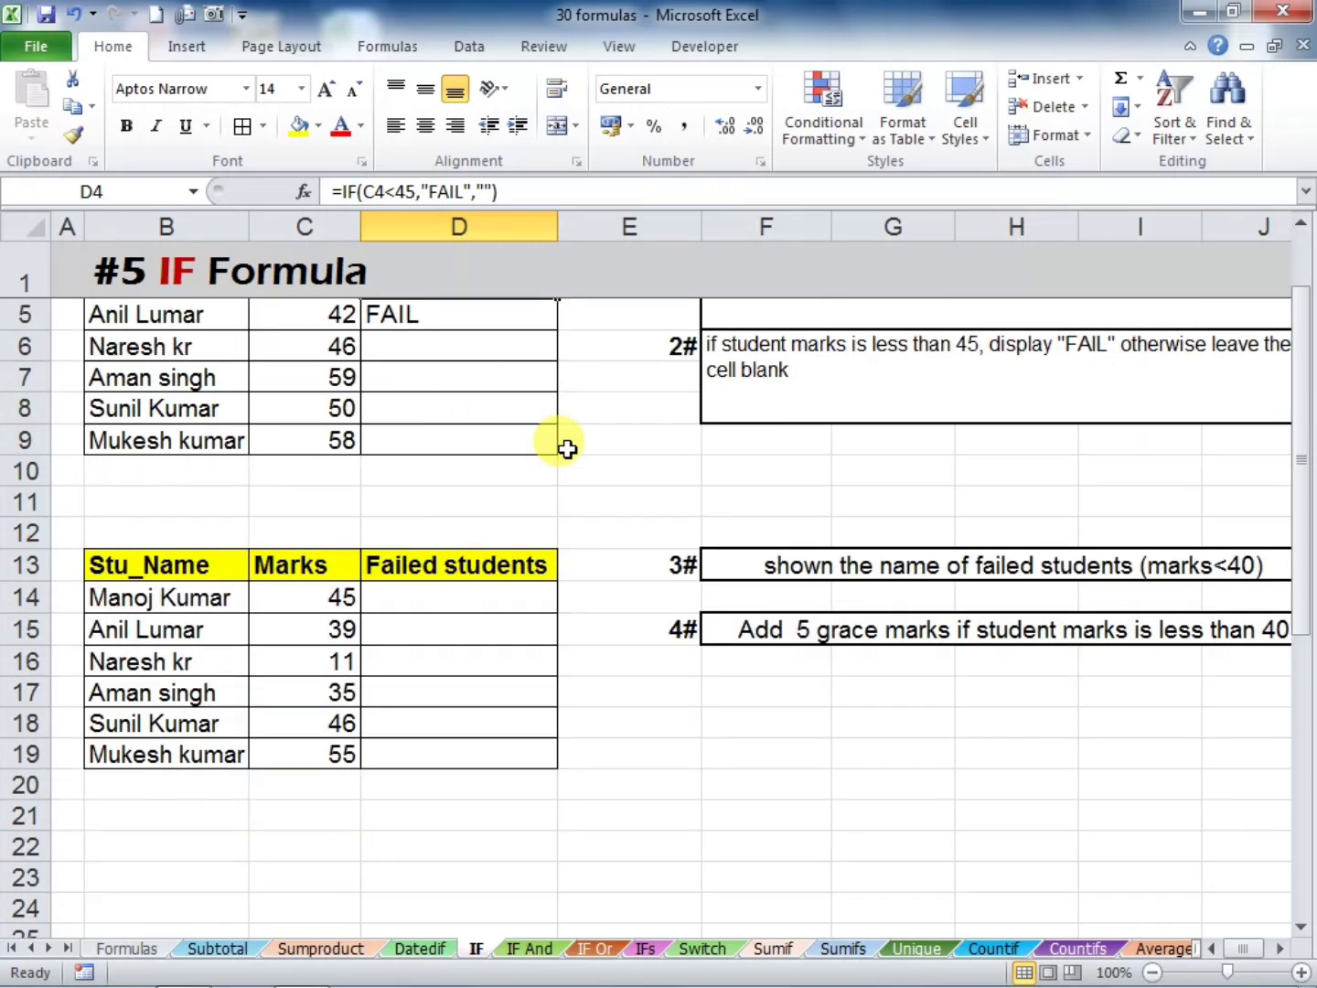
scroll(566, 449, down, 1)
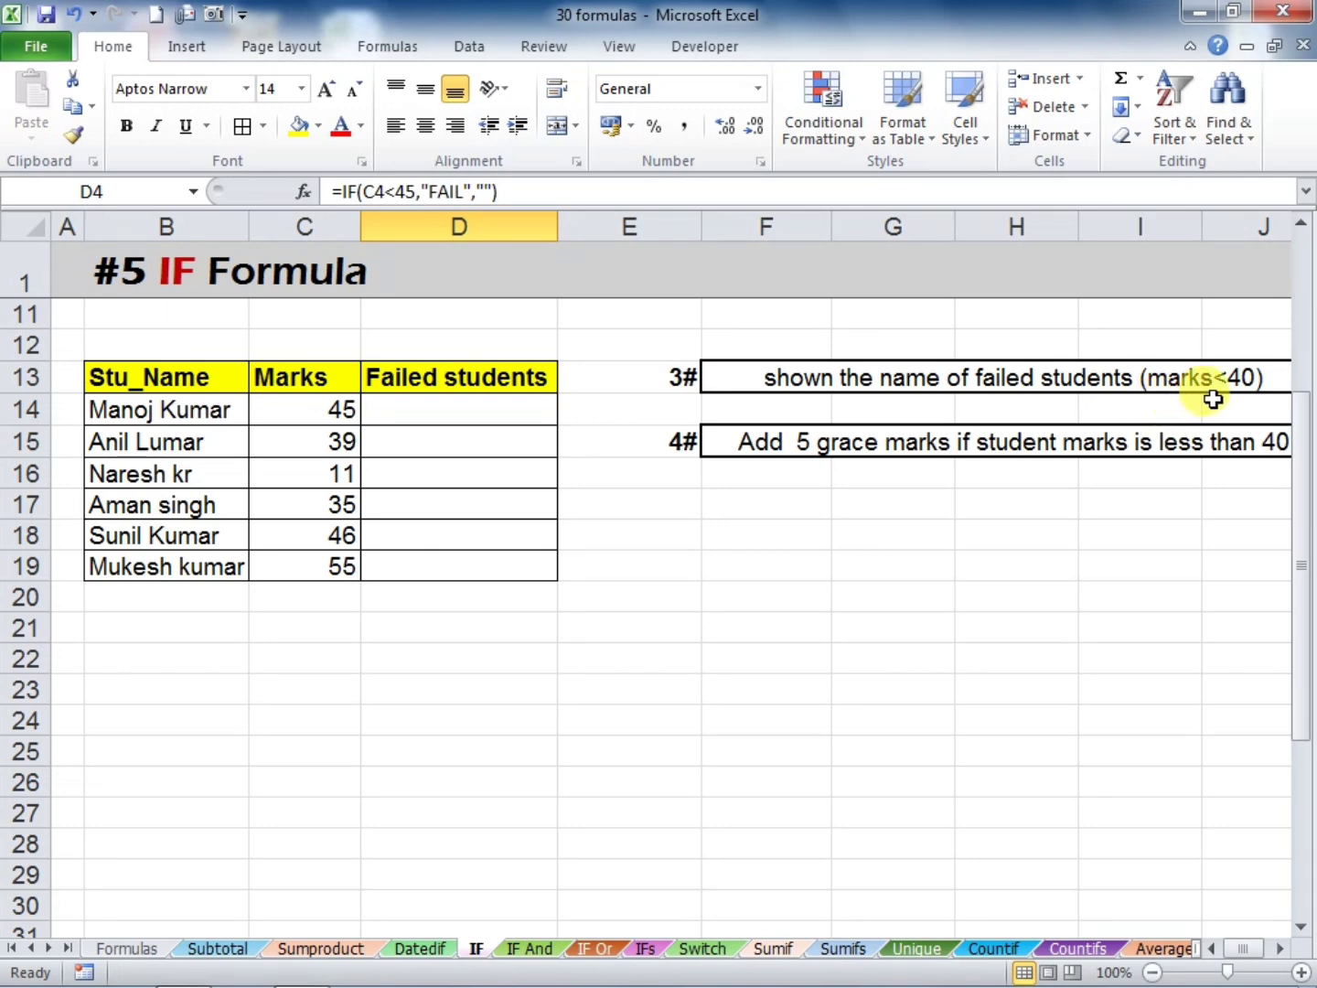
click(456, 409)
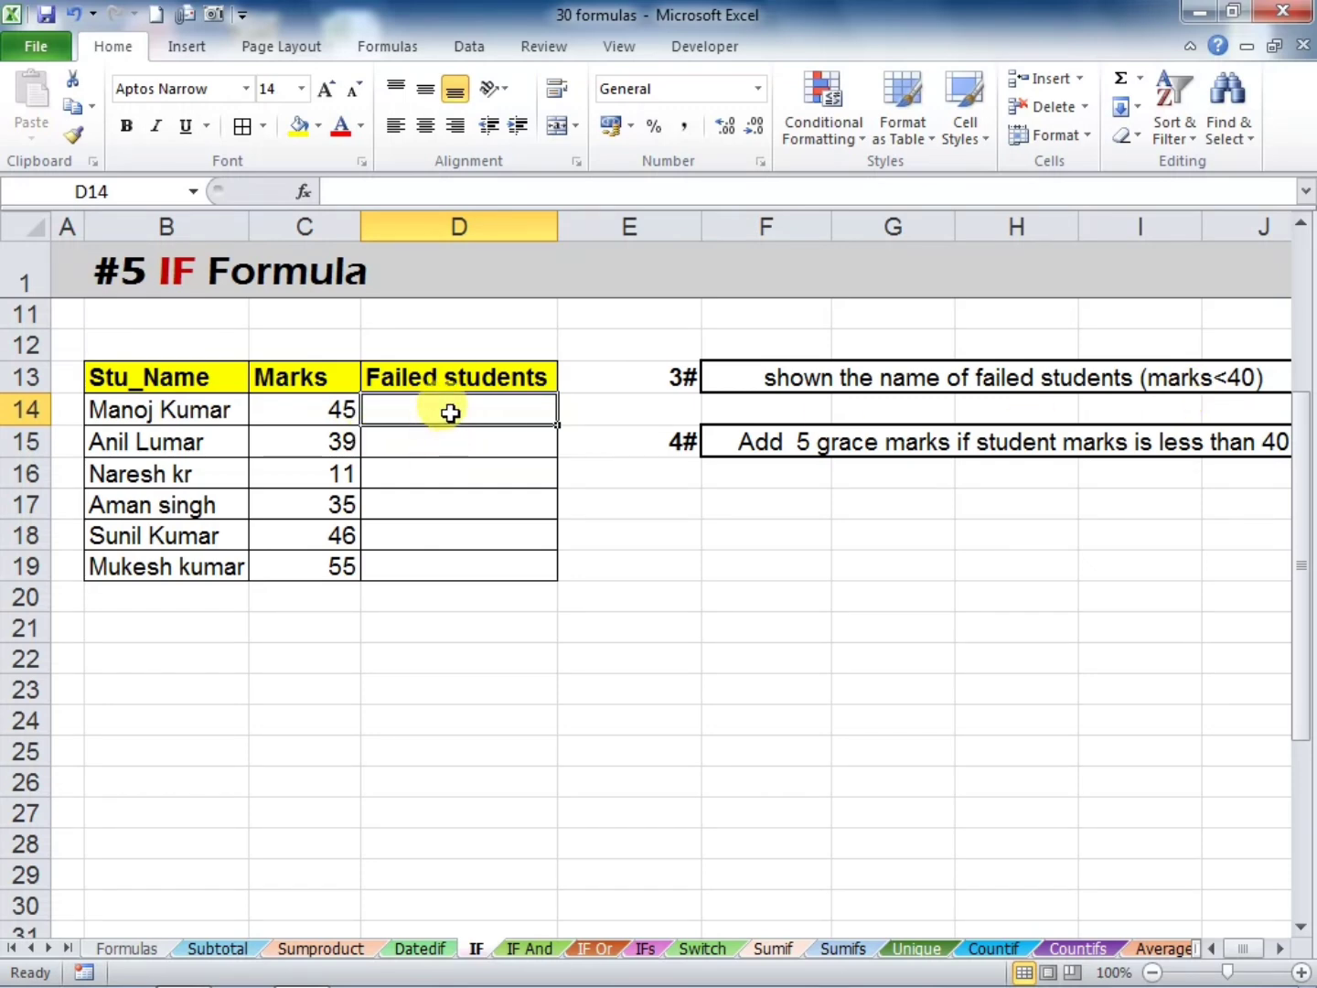
text(=IF)
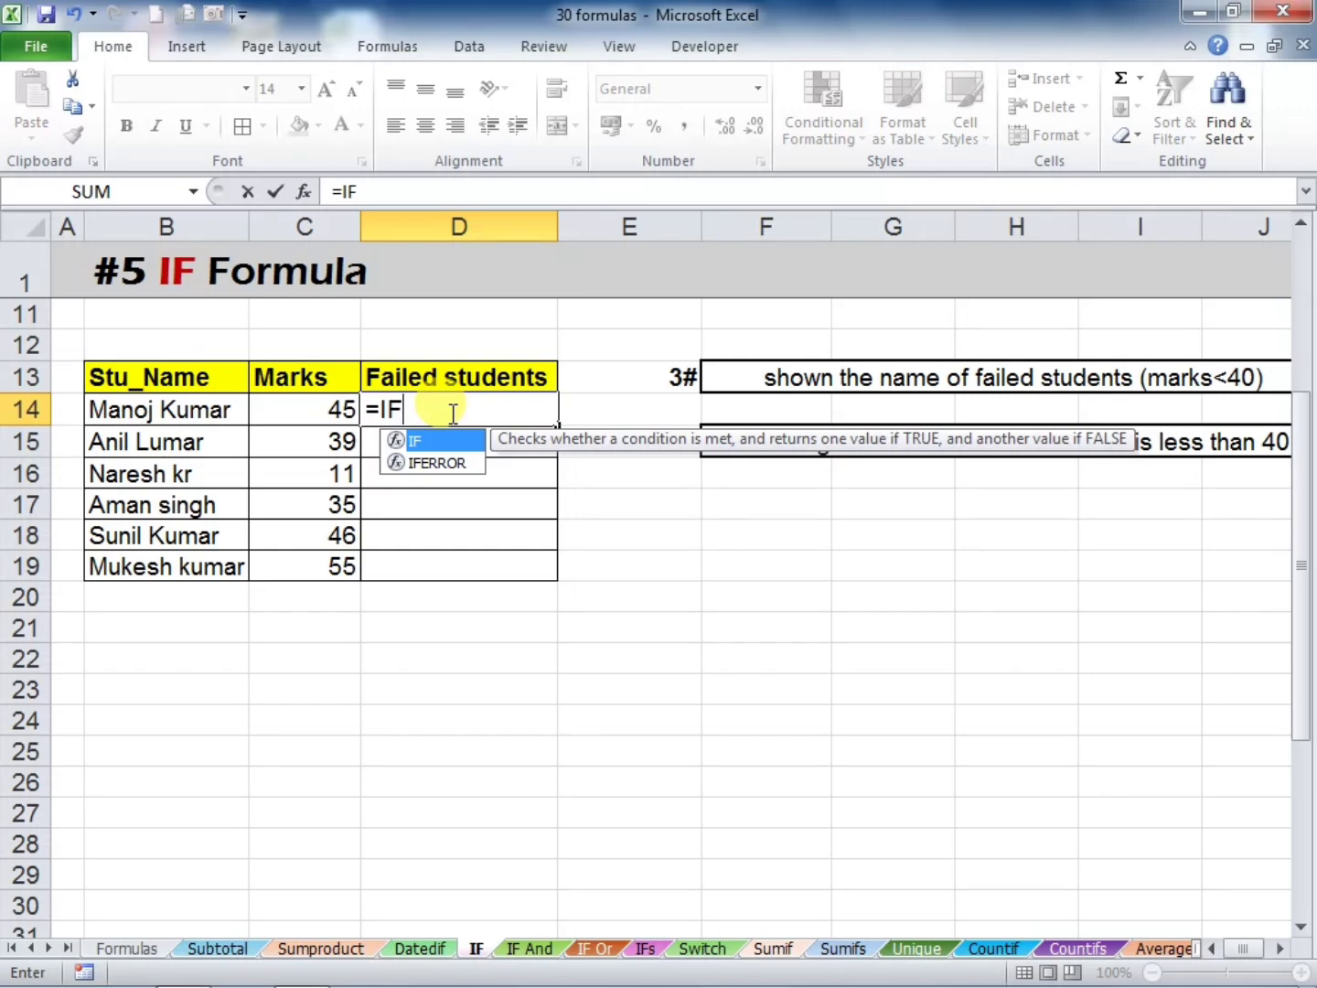
text(()
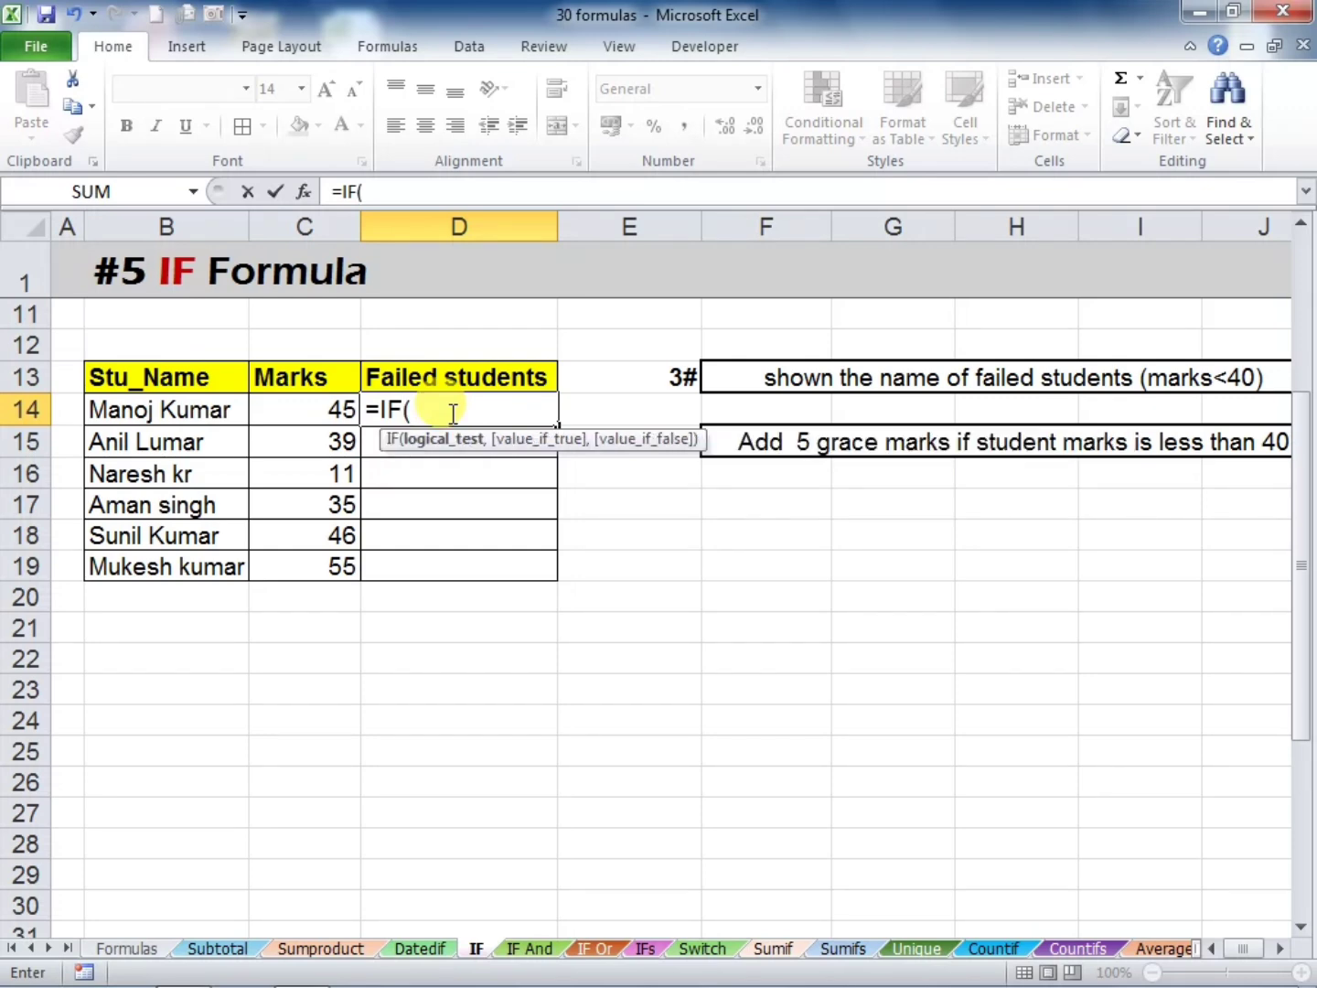
click(318, 409)
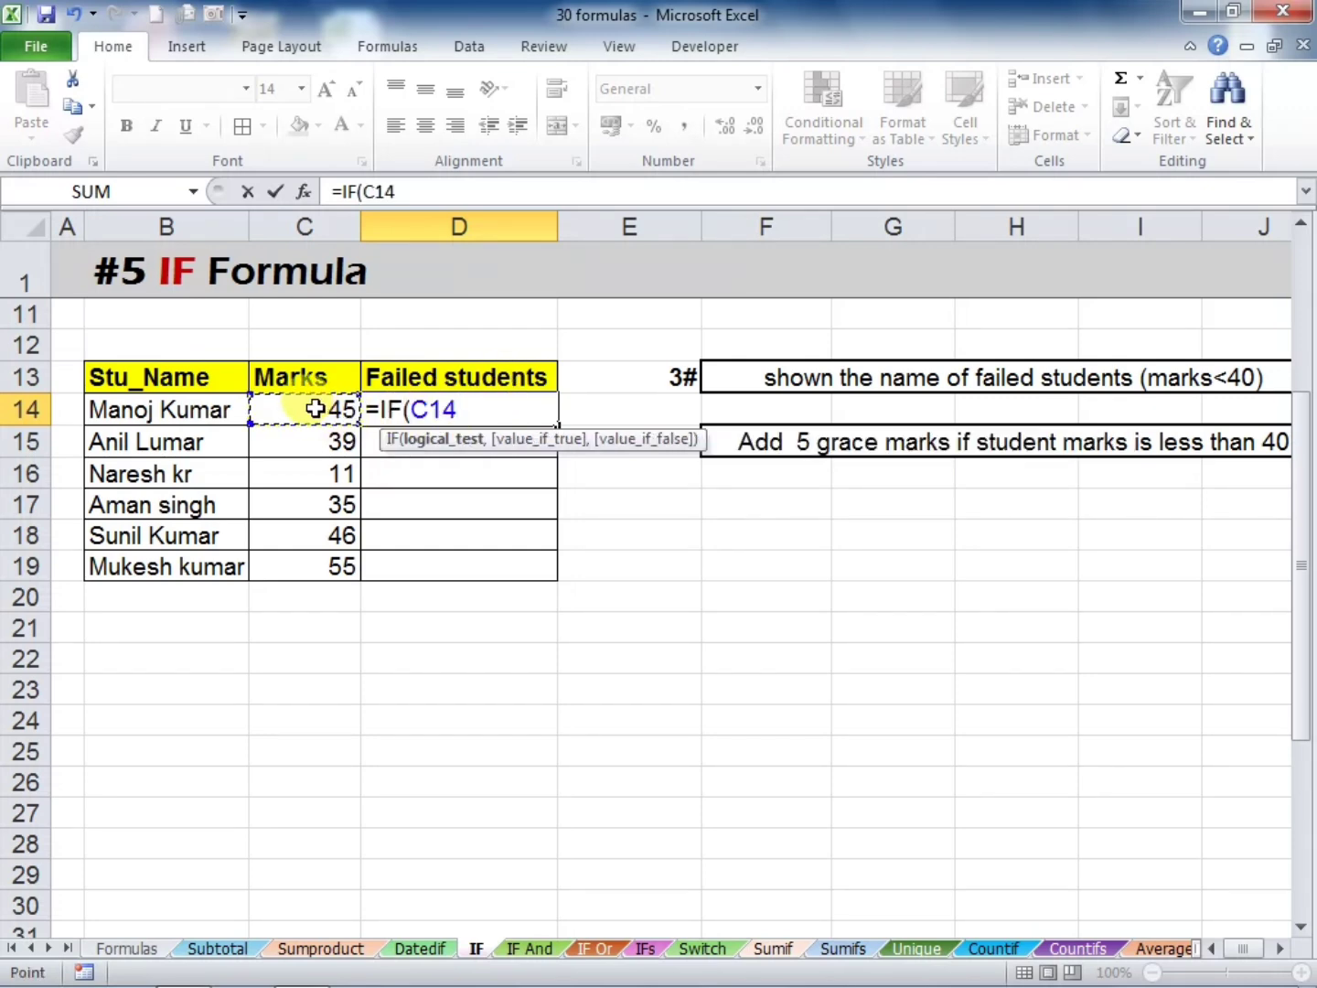
text(<40,)
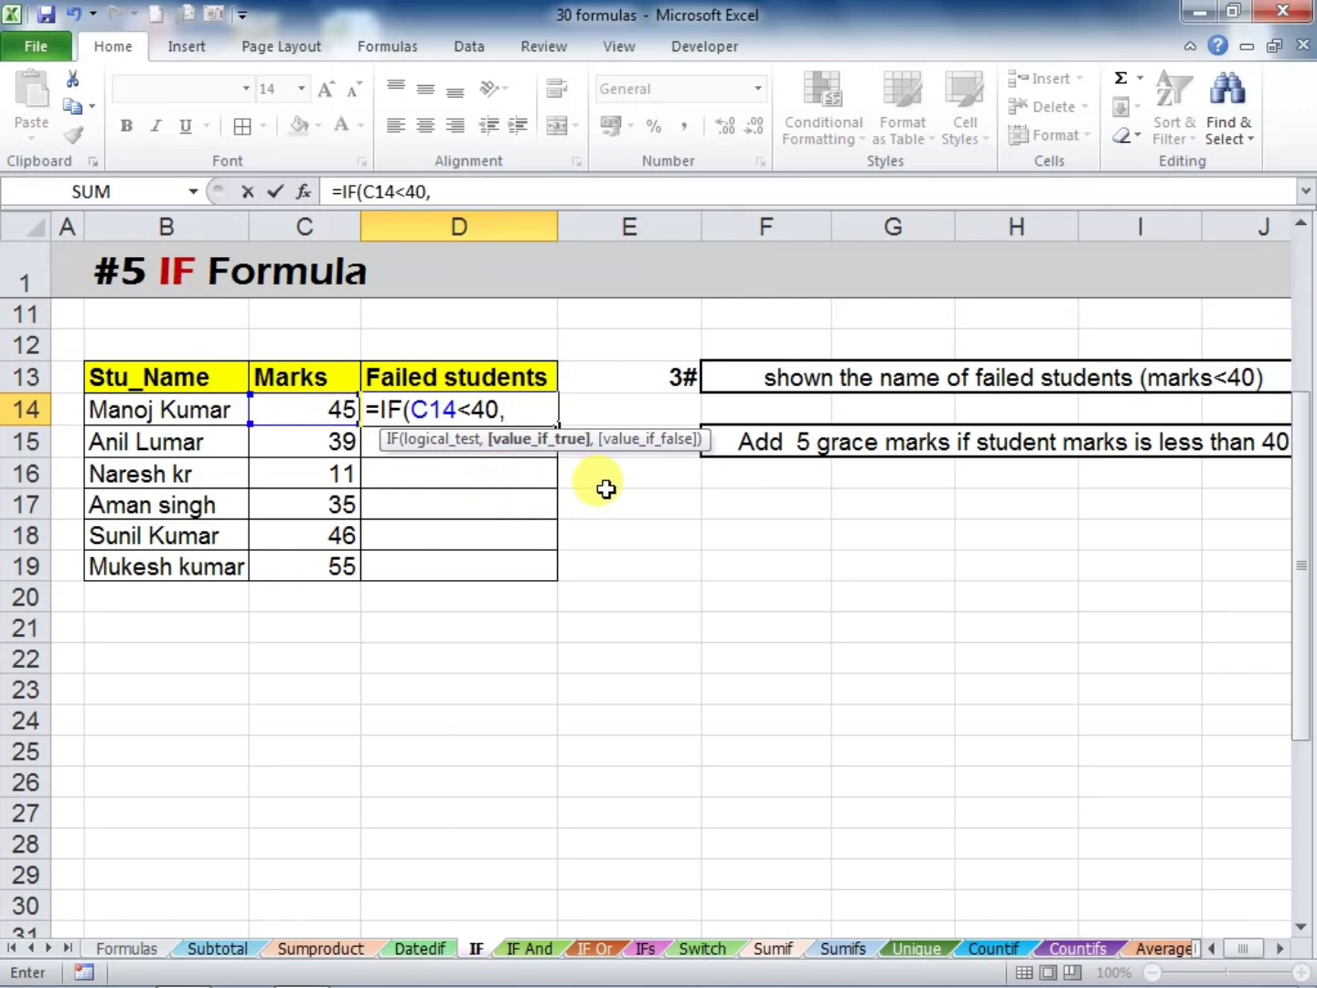
click(201, 407)
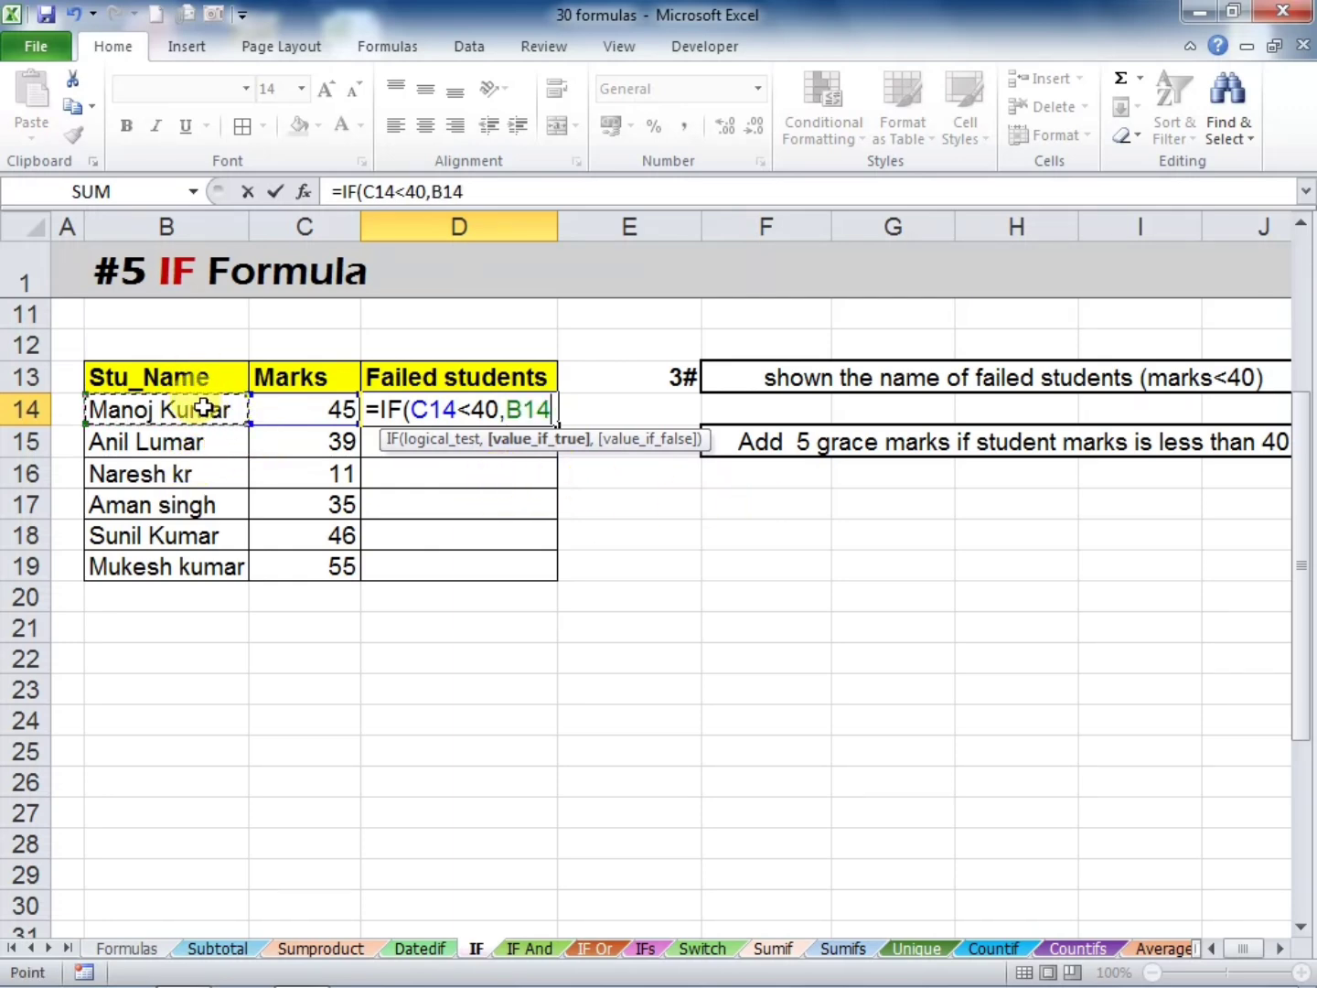
text(,)
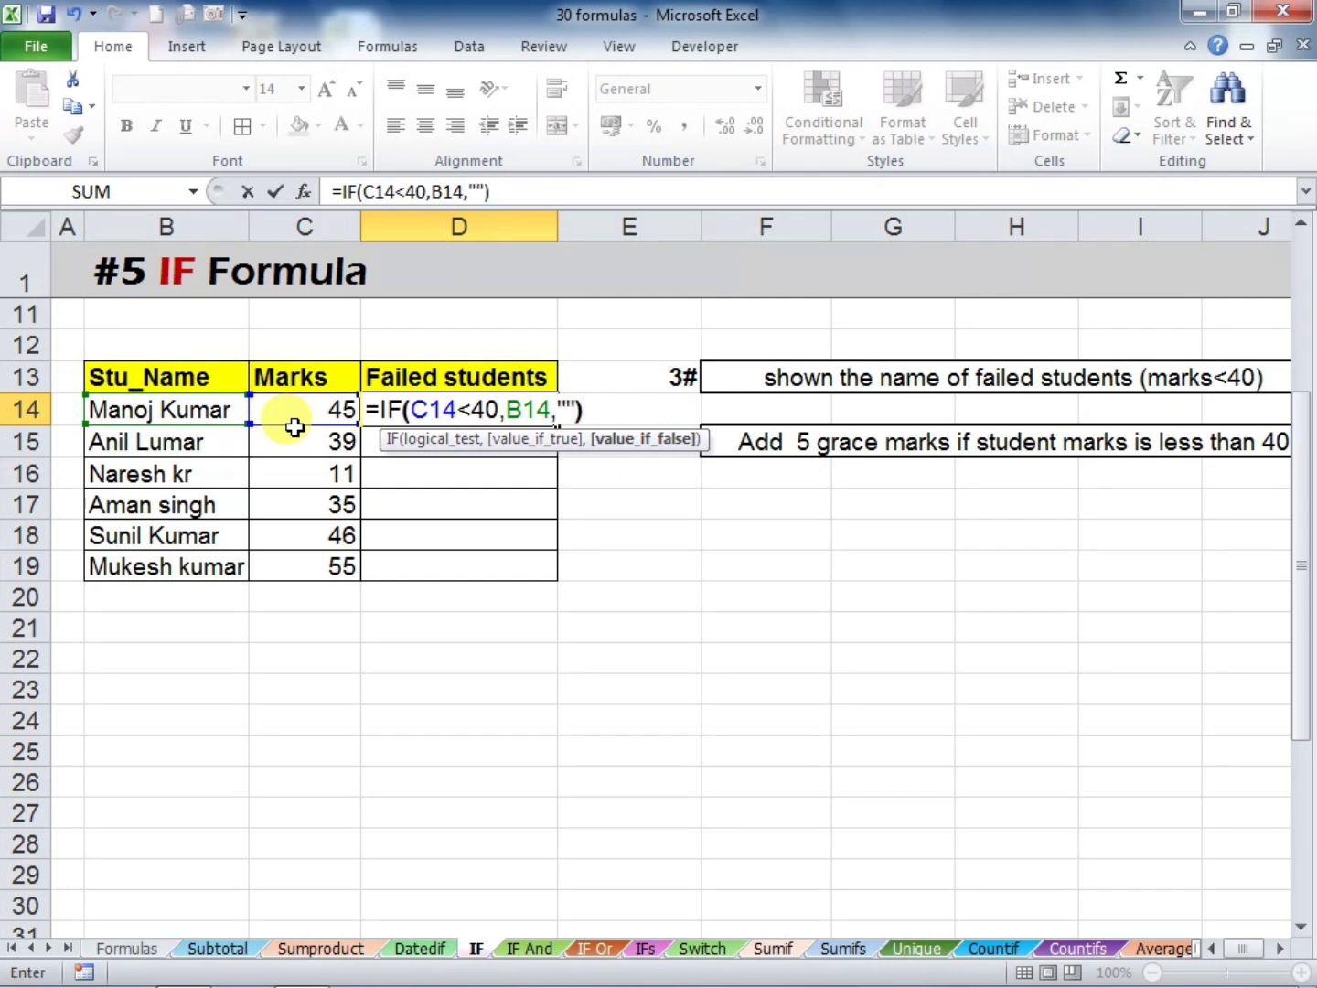
key(Return)
Fill the failed-student formula from D14 down to D19 and compare the names and marks in rows 15 to 17
click(373, 415)
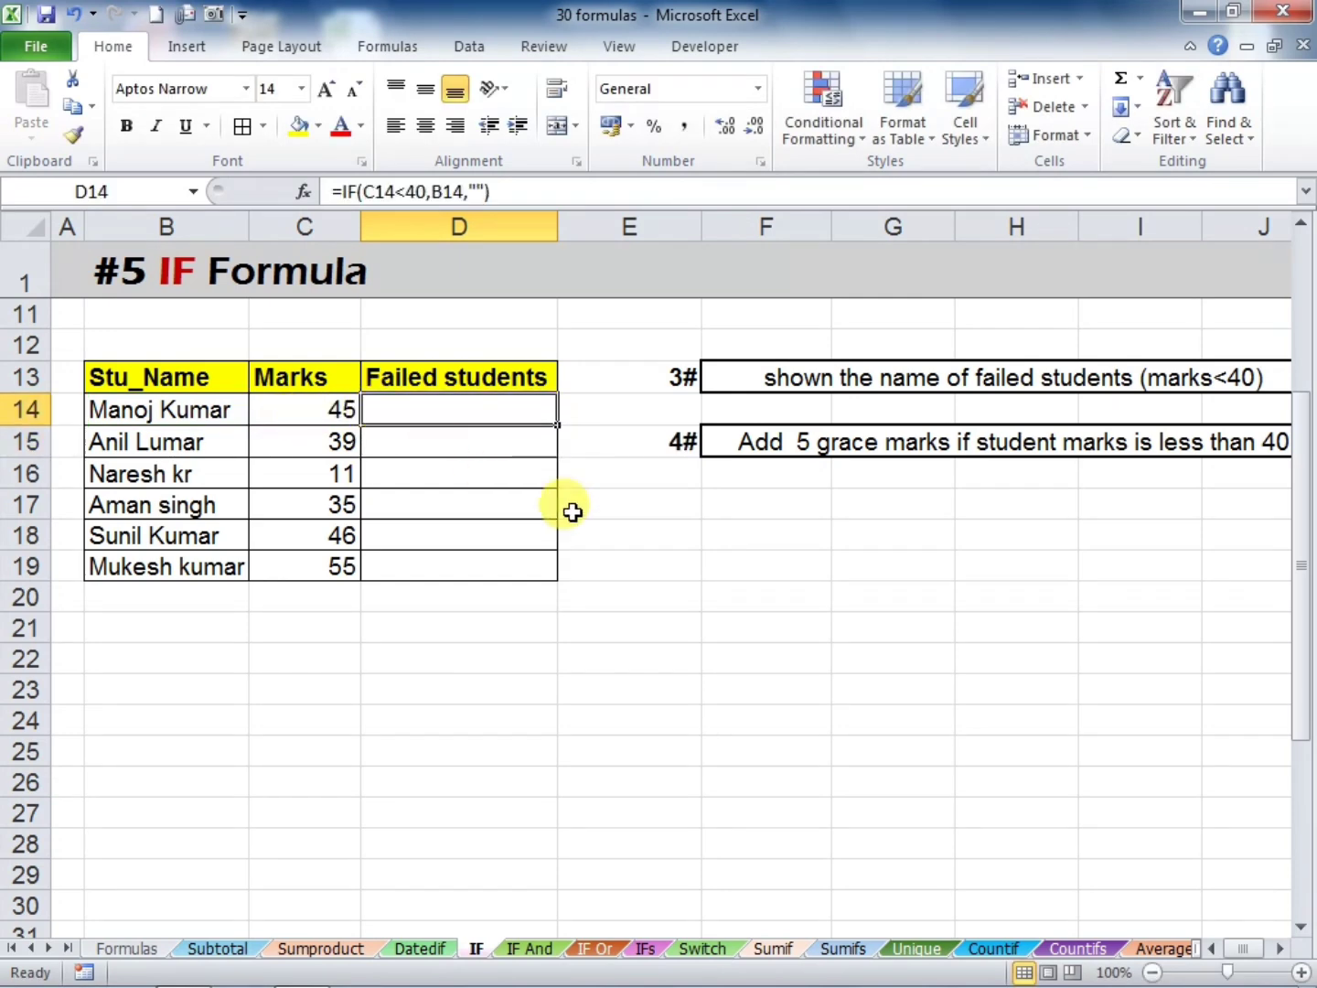
drag(556, 422, 582, 572)
click(611, 581)
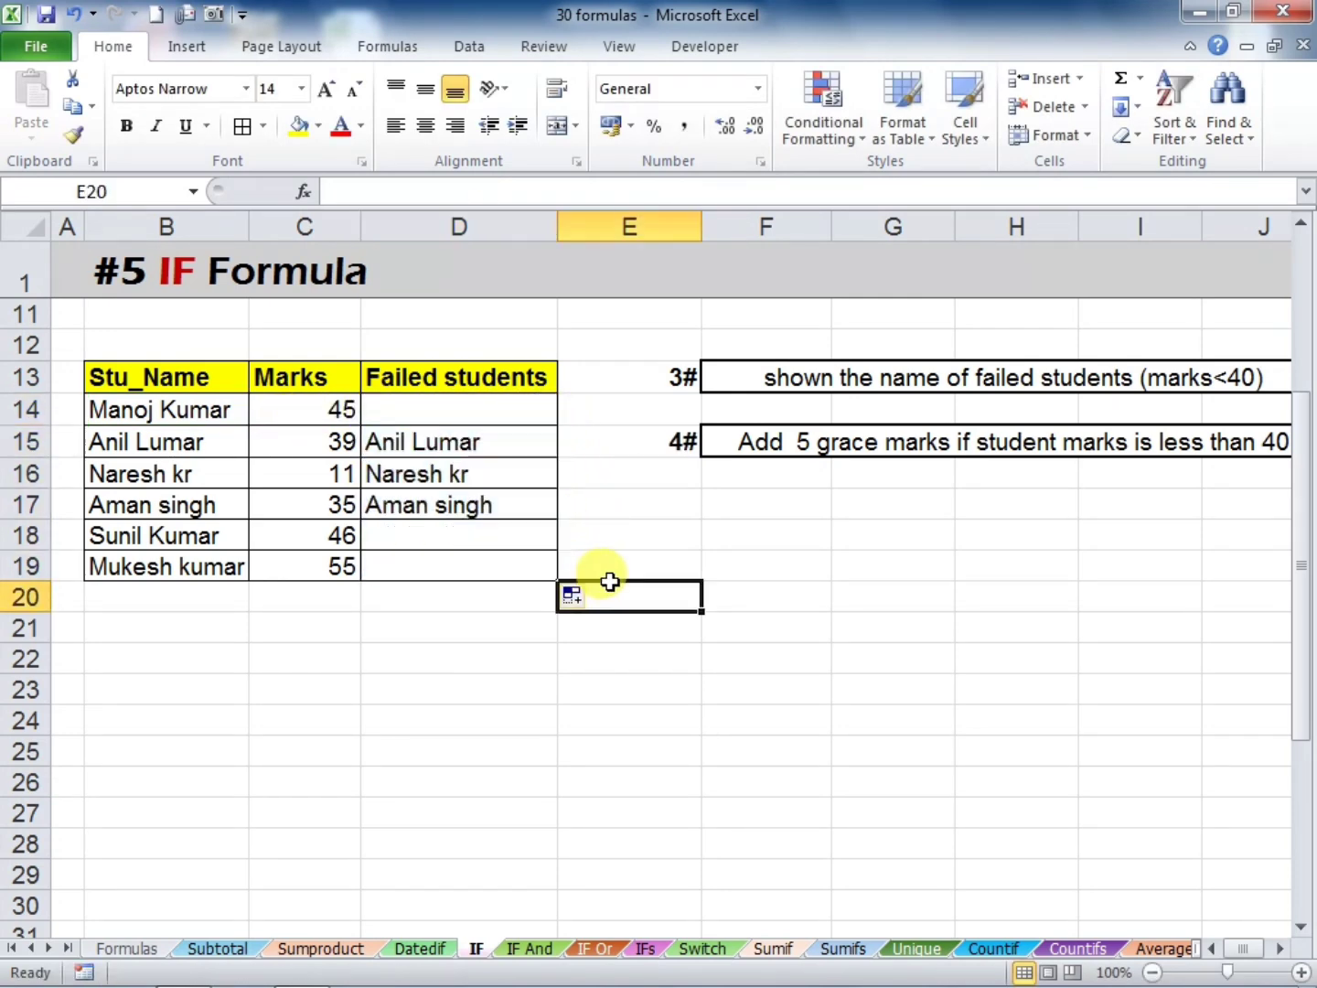
click(170, 444)
click(273, 447)
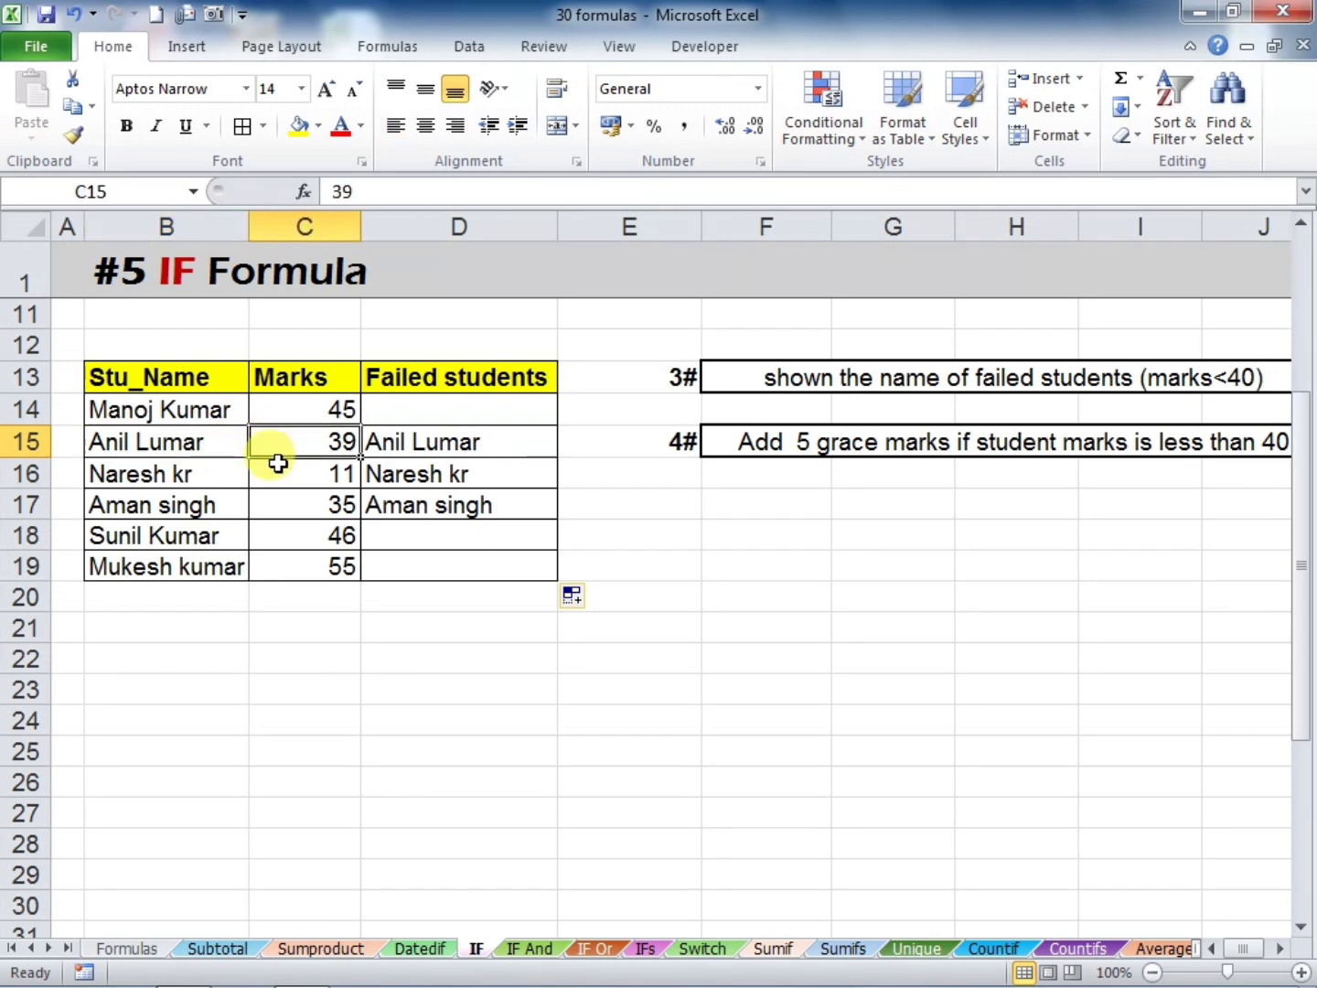
click(220, 476)
click(300, 470)
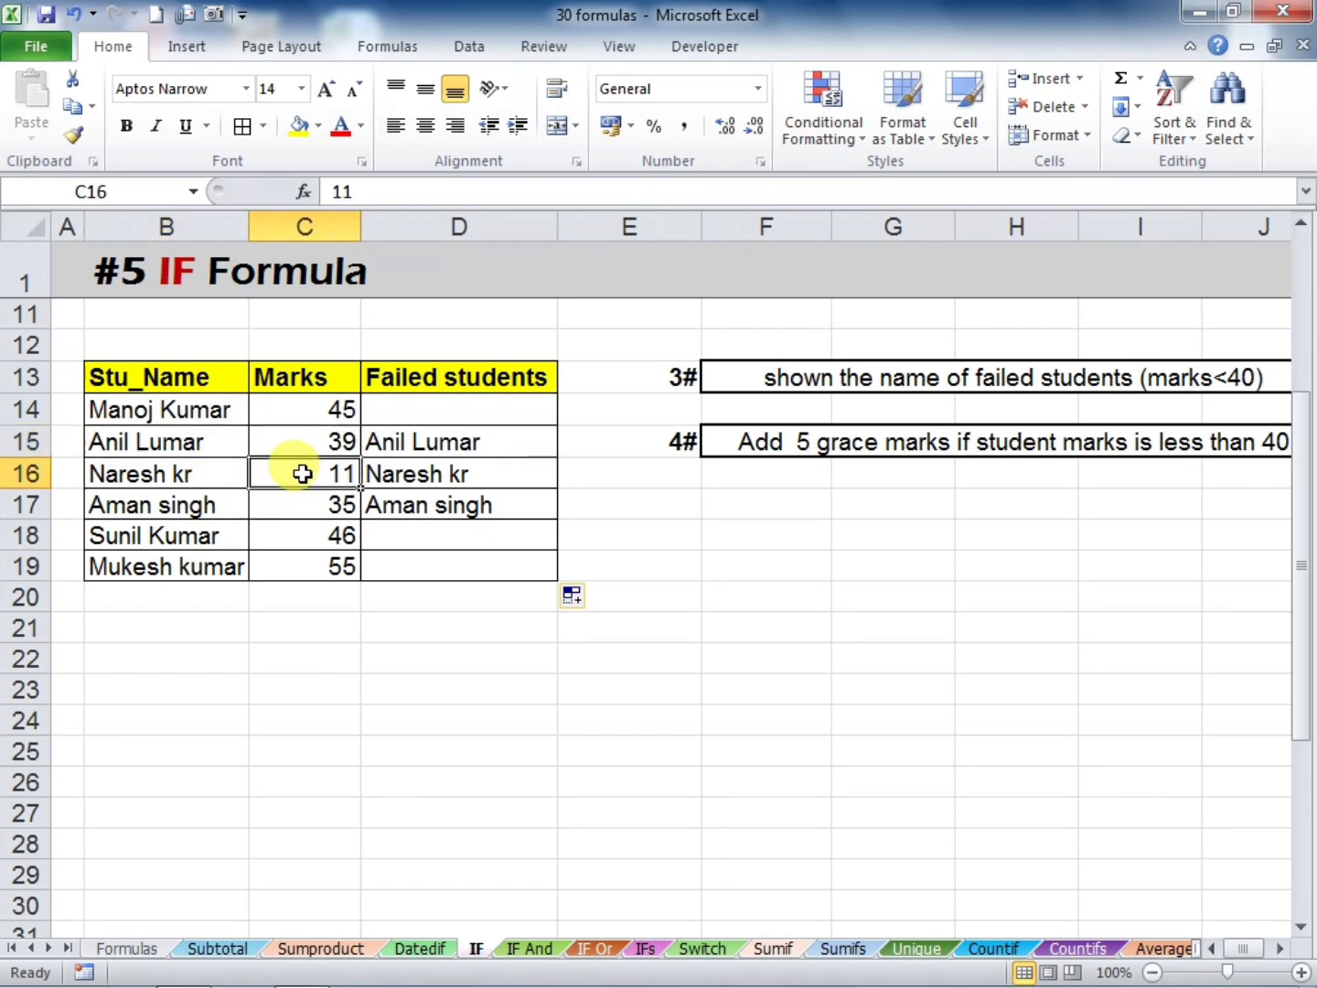
click(182, 503)
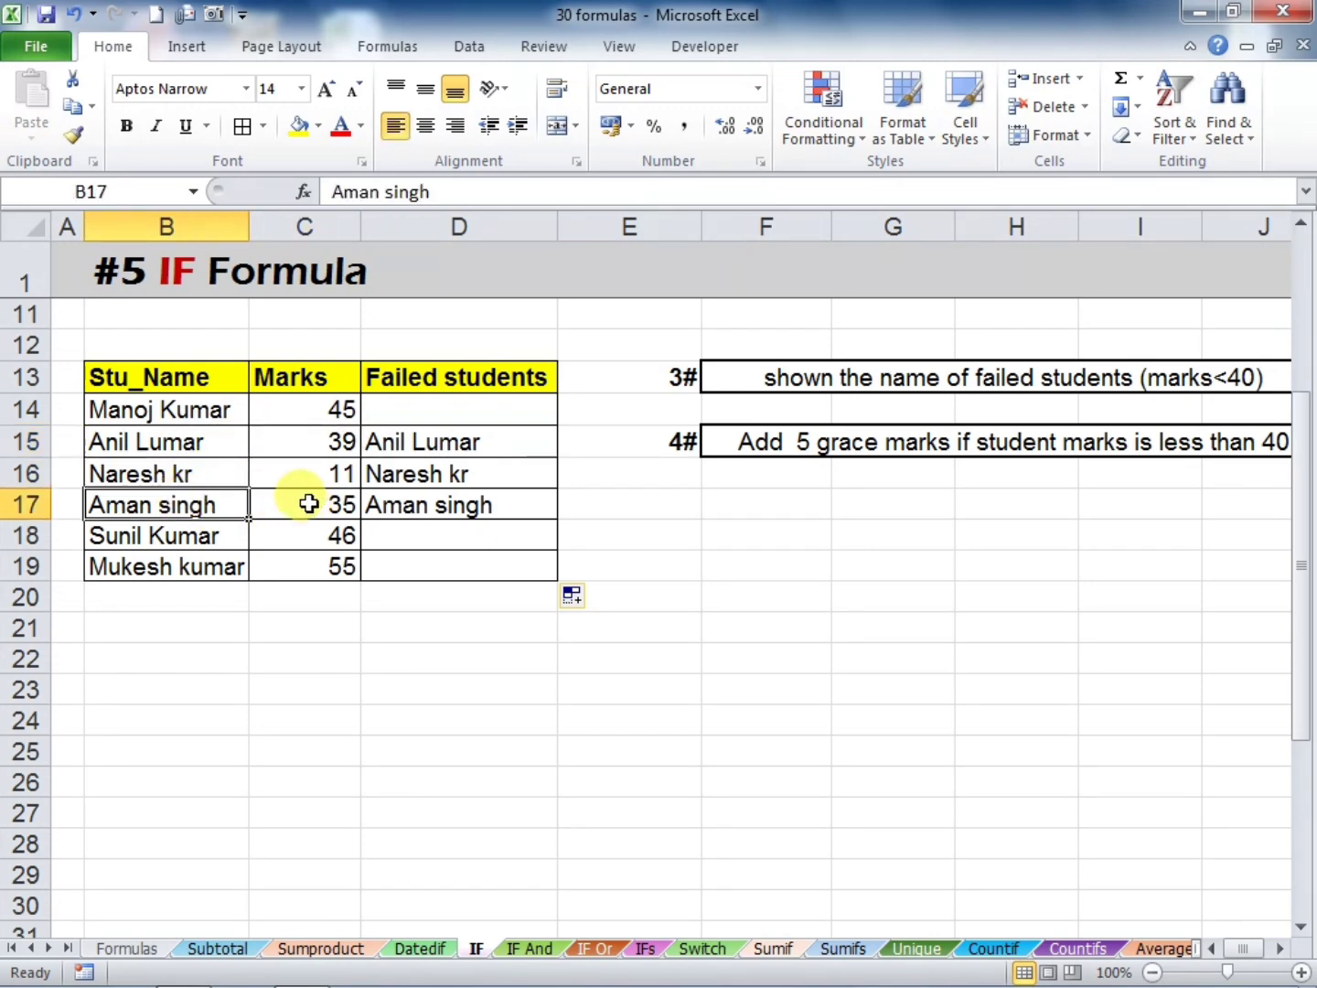
click(310, 504)
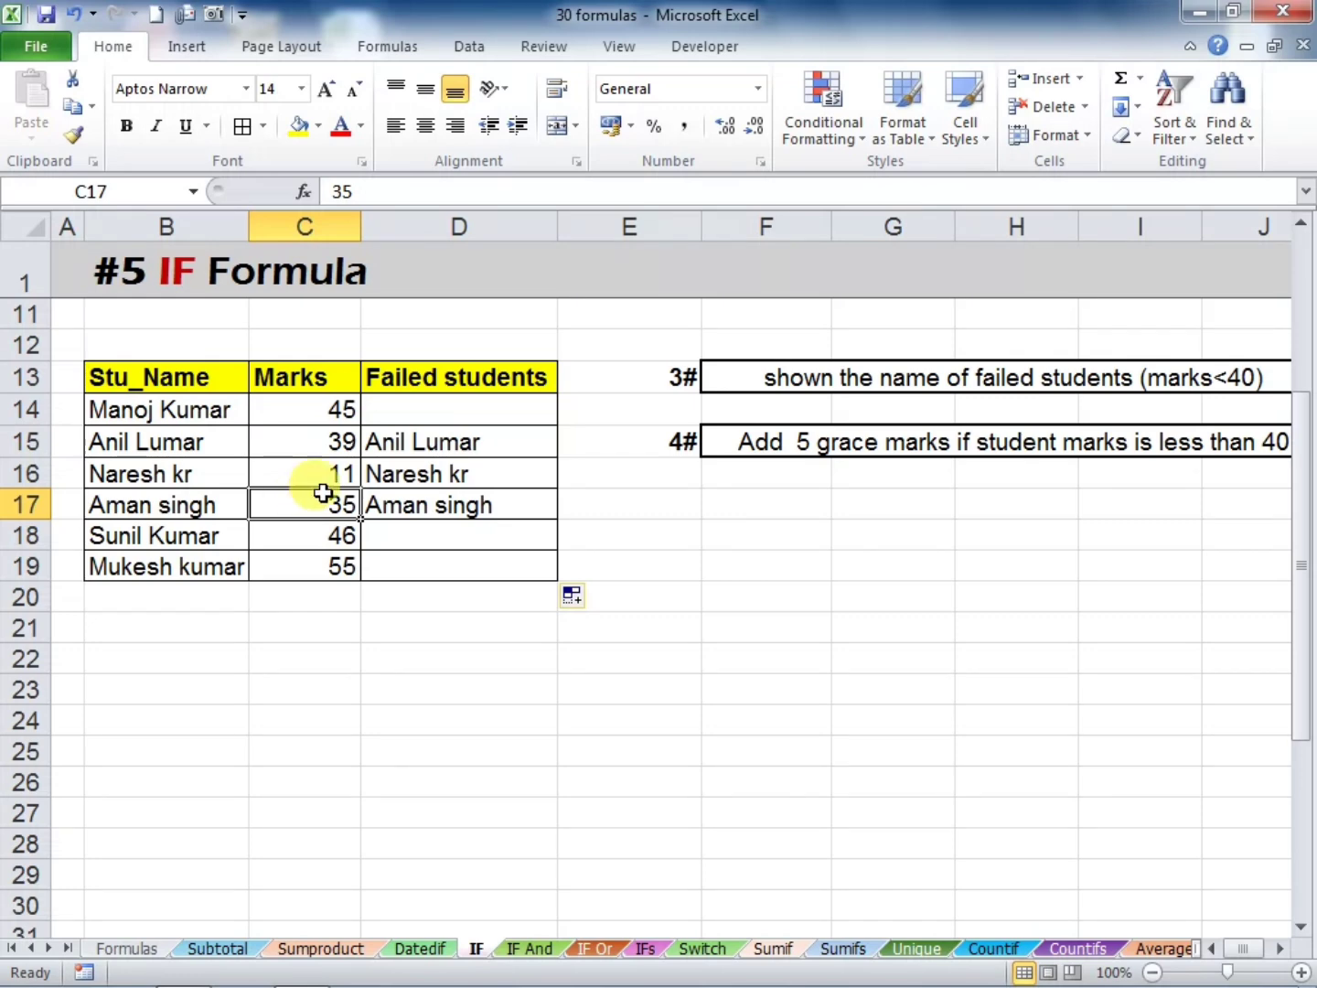
Test the failed-student formula by changing the marks in C19 to 39 and in C16 to 41
click(307, 568)
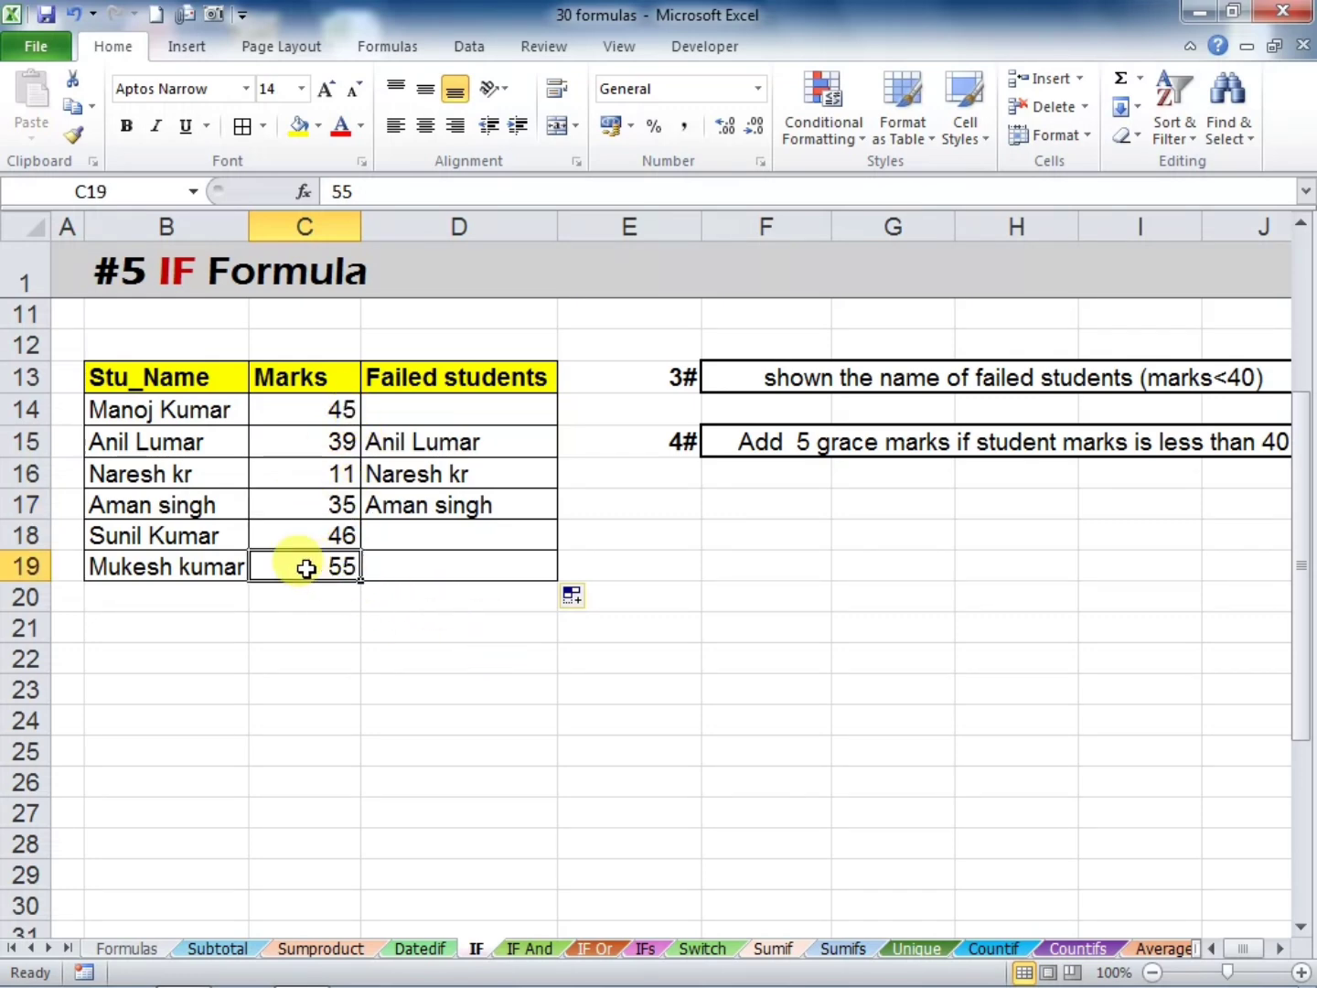
text(39)
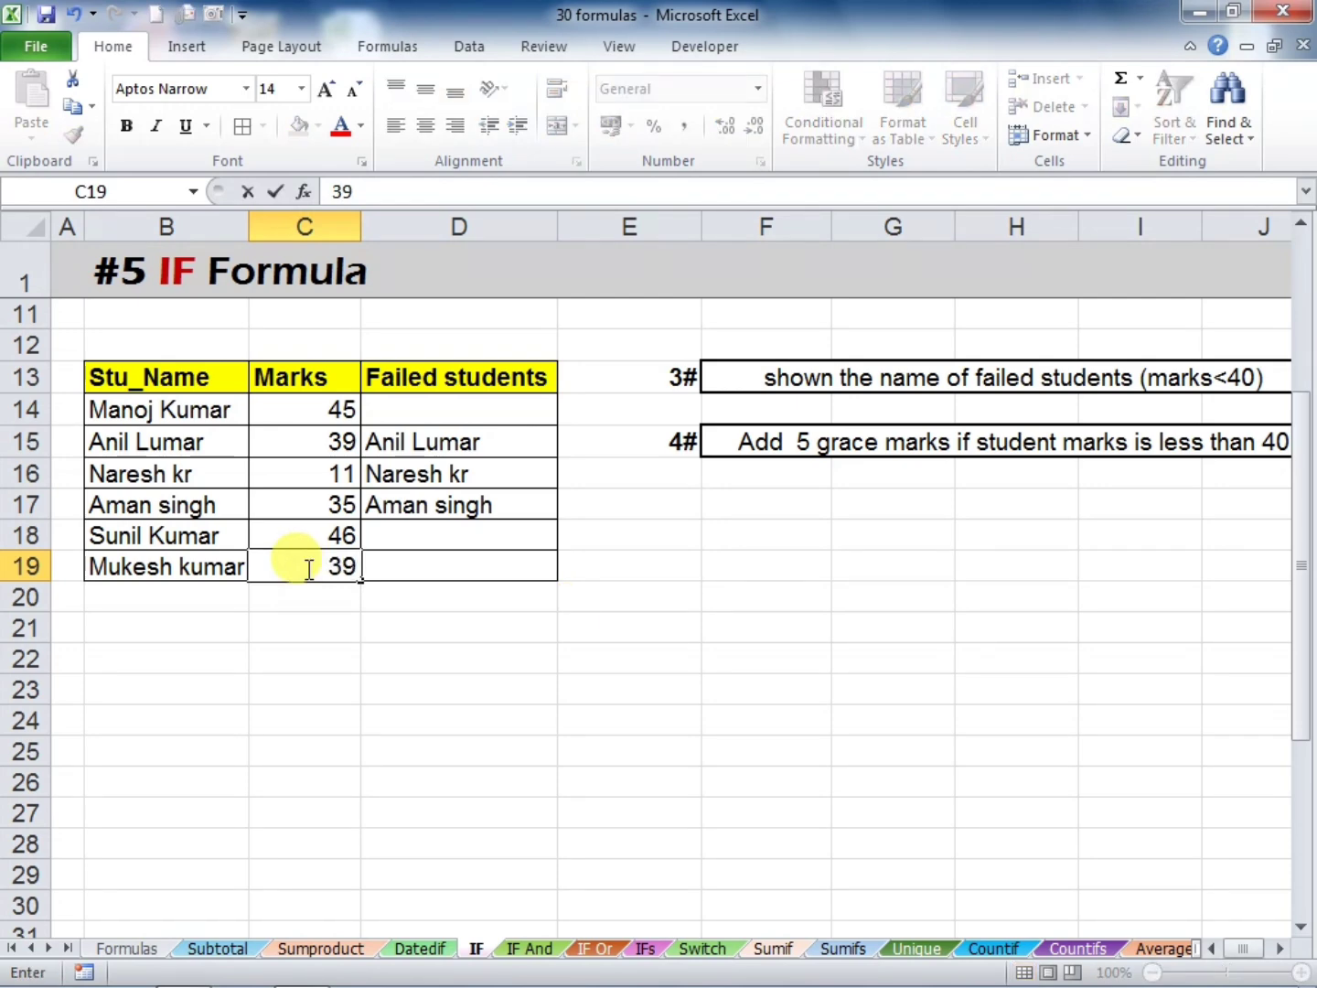
key(Return)
click(402, 565)
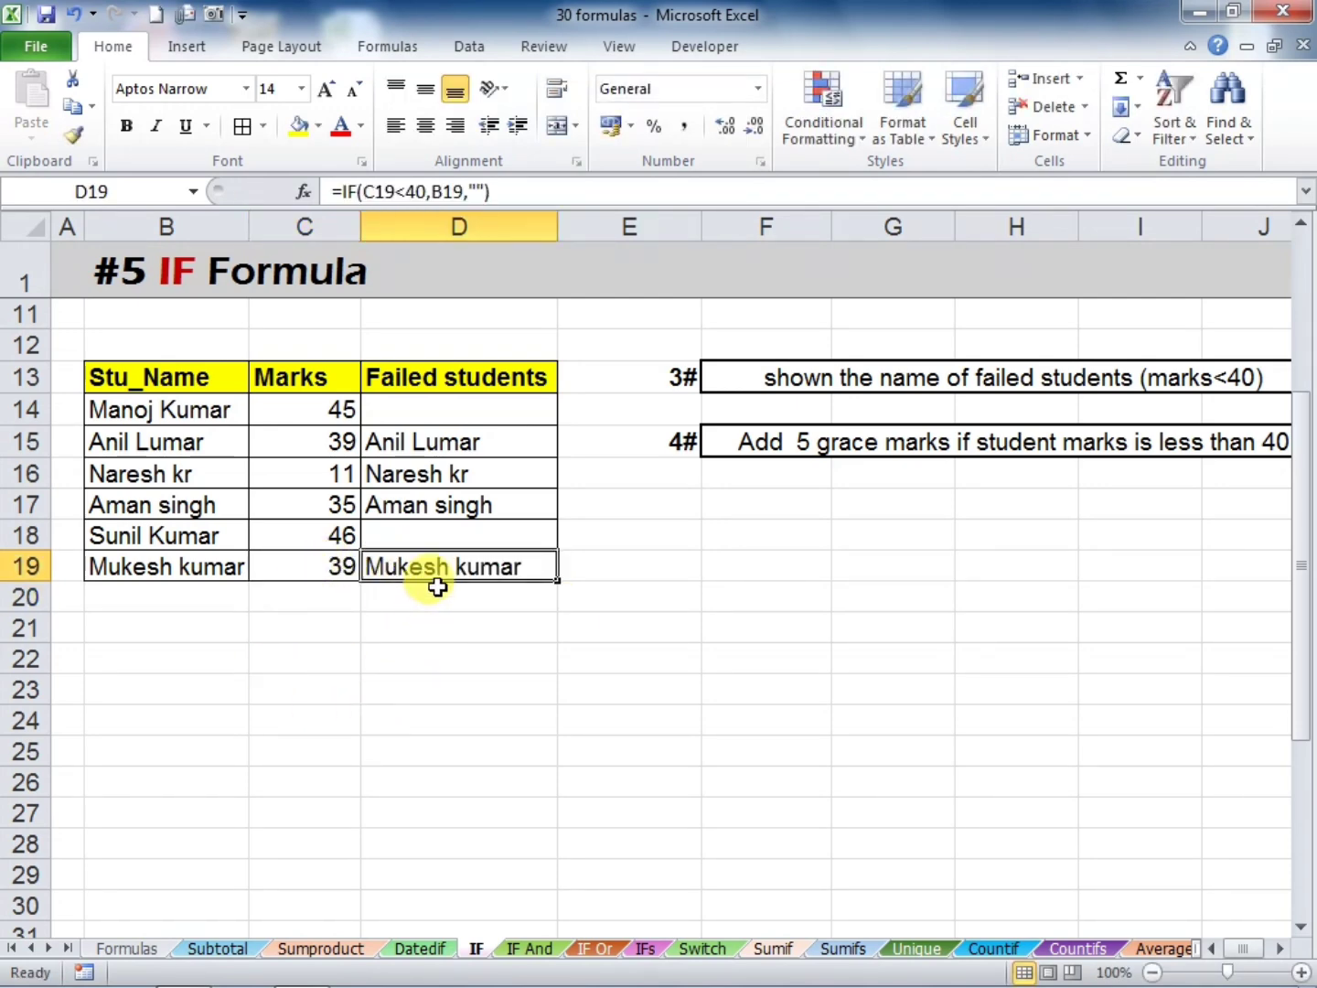
click(305, 465)
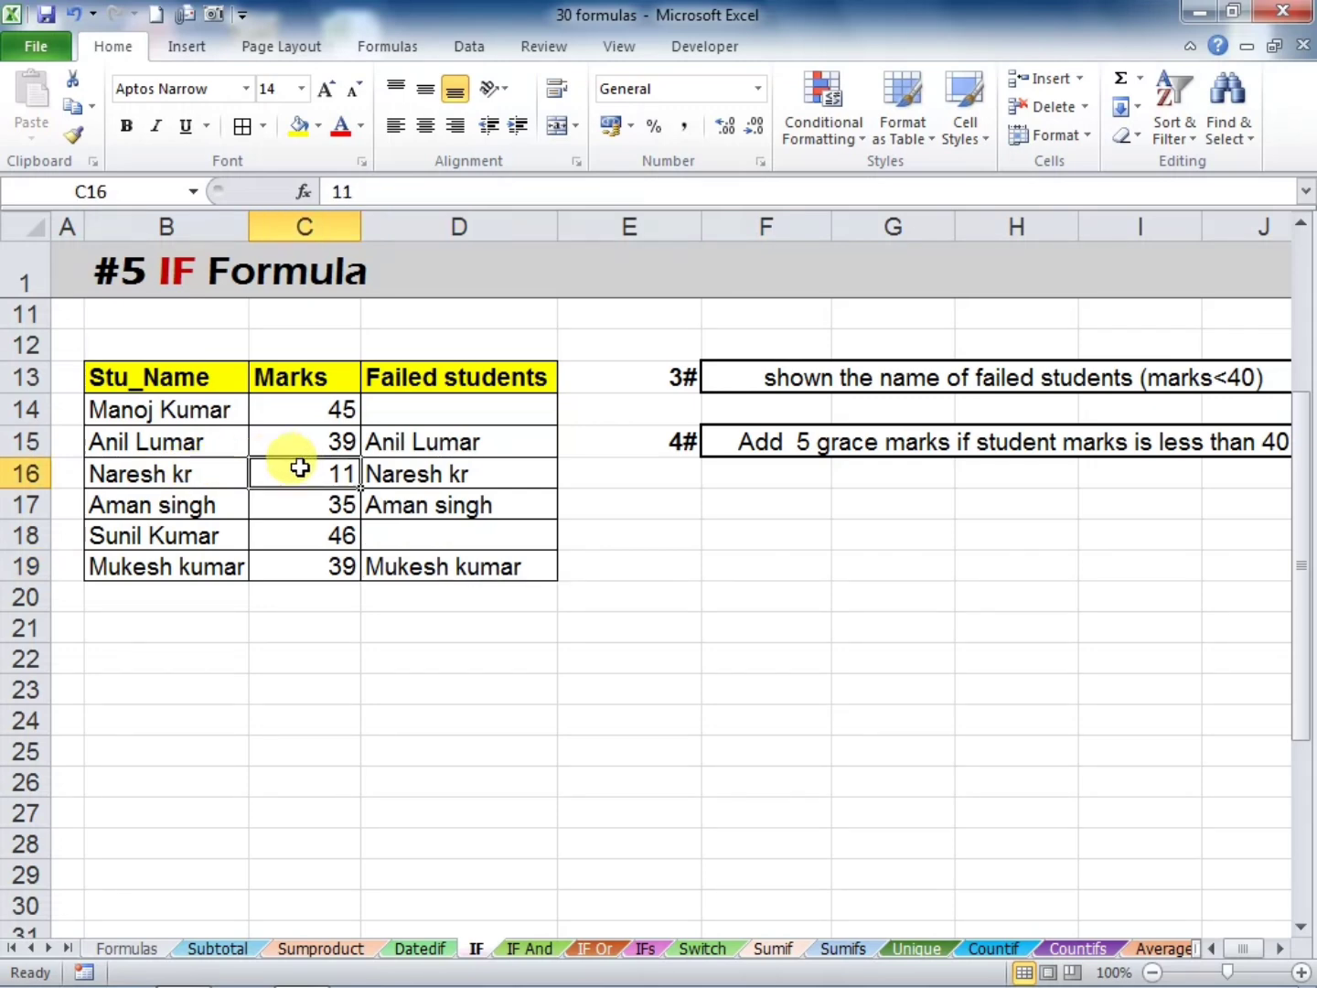
text(41)
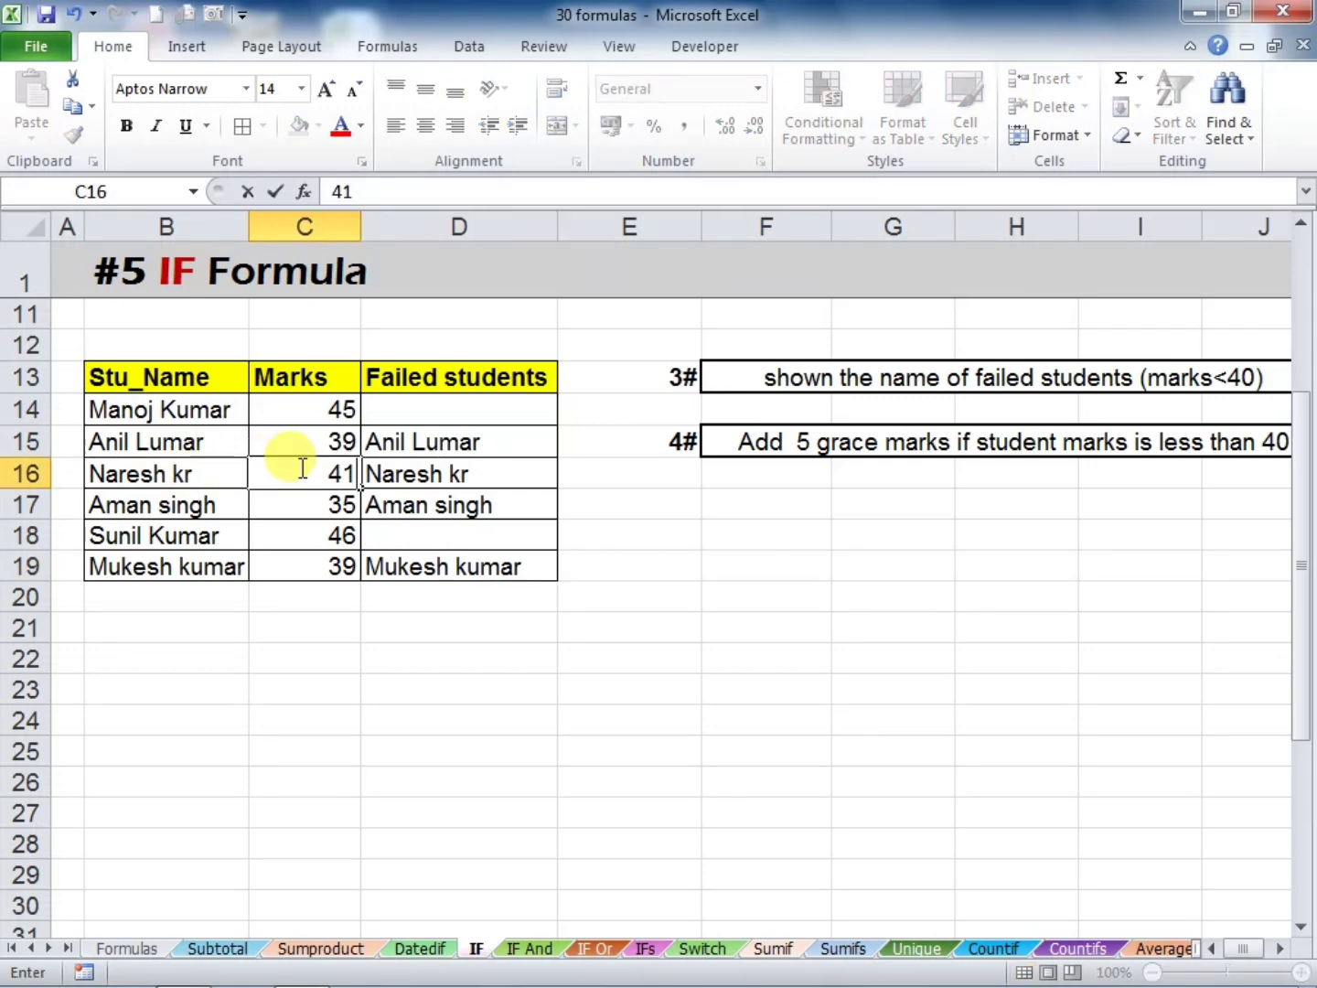
key(Return)
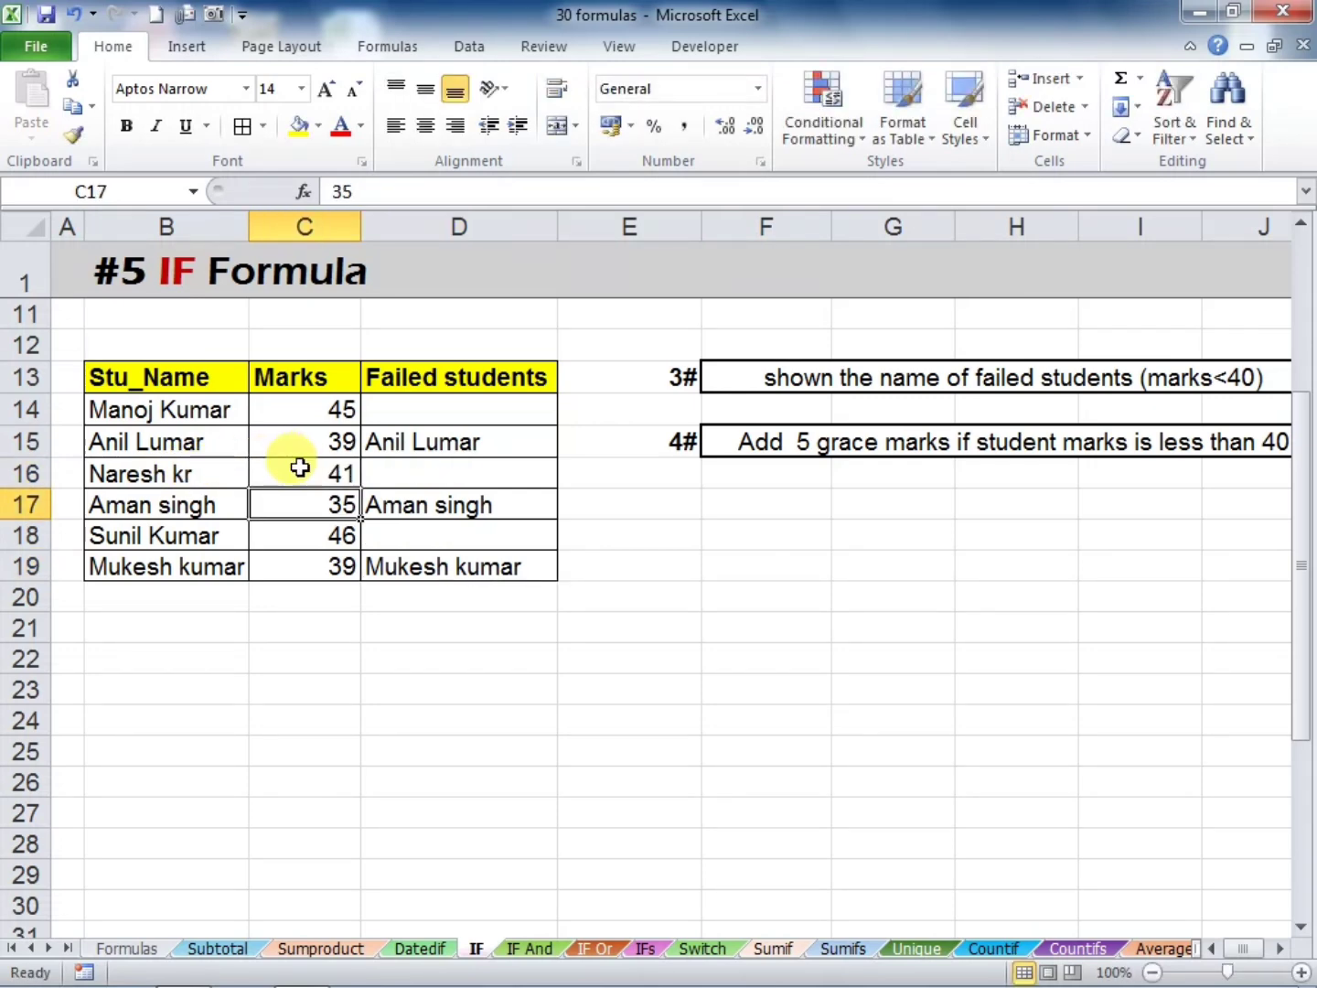
click(411, 474)
click(668, 604)
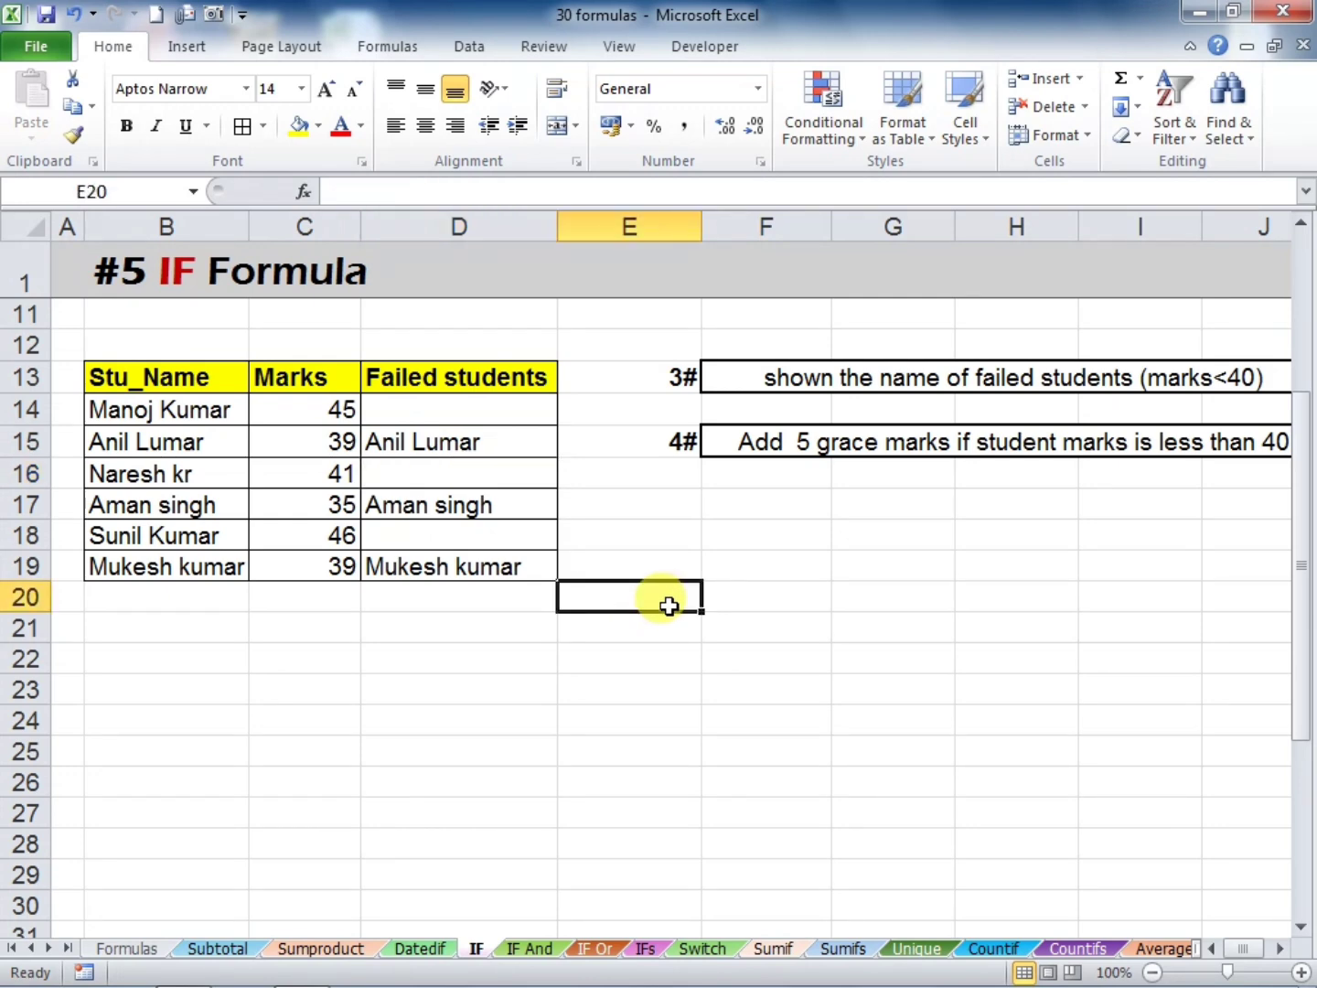
Clear the failed-student formulas from D14:D19 and change the D13 header to GRACE MARKS
drag(499, 411, 509, 572)
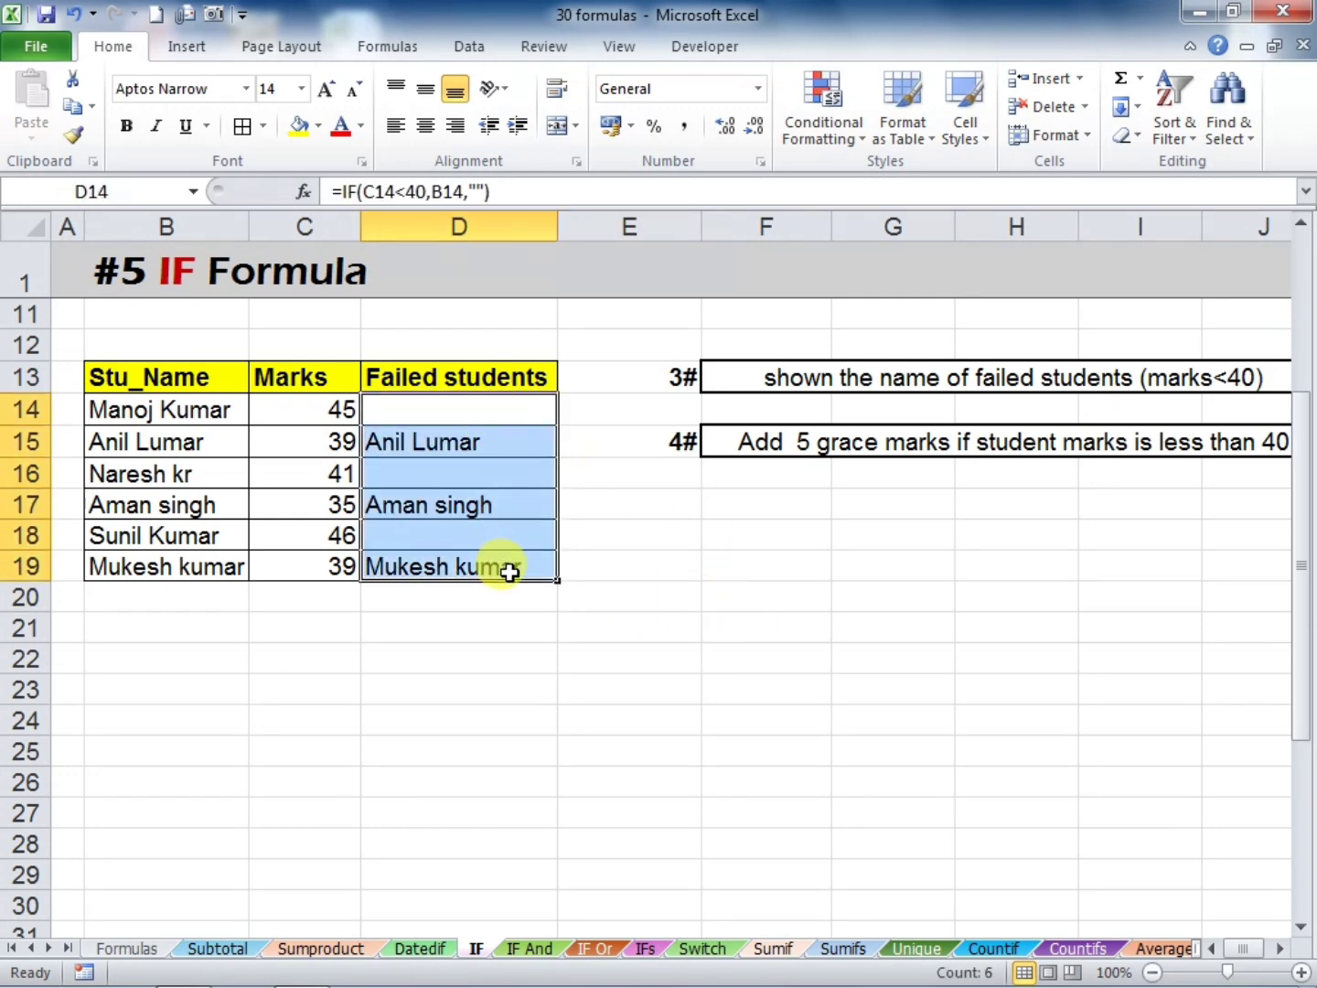
key(Delete)
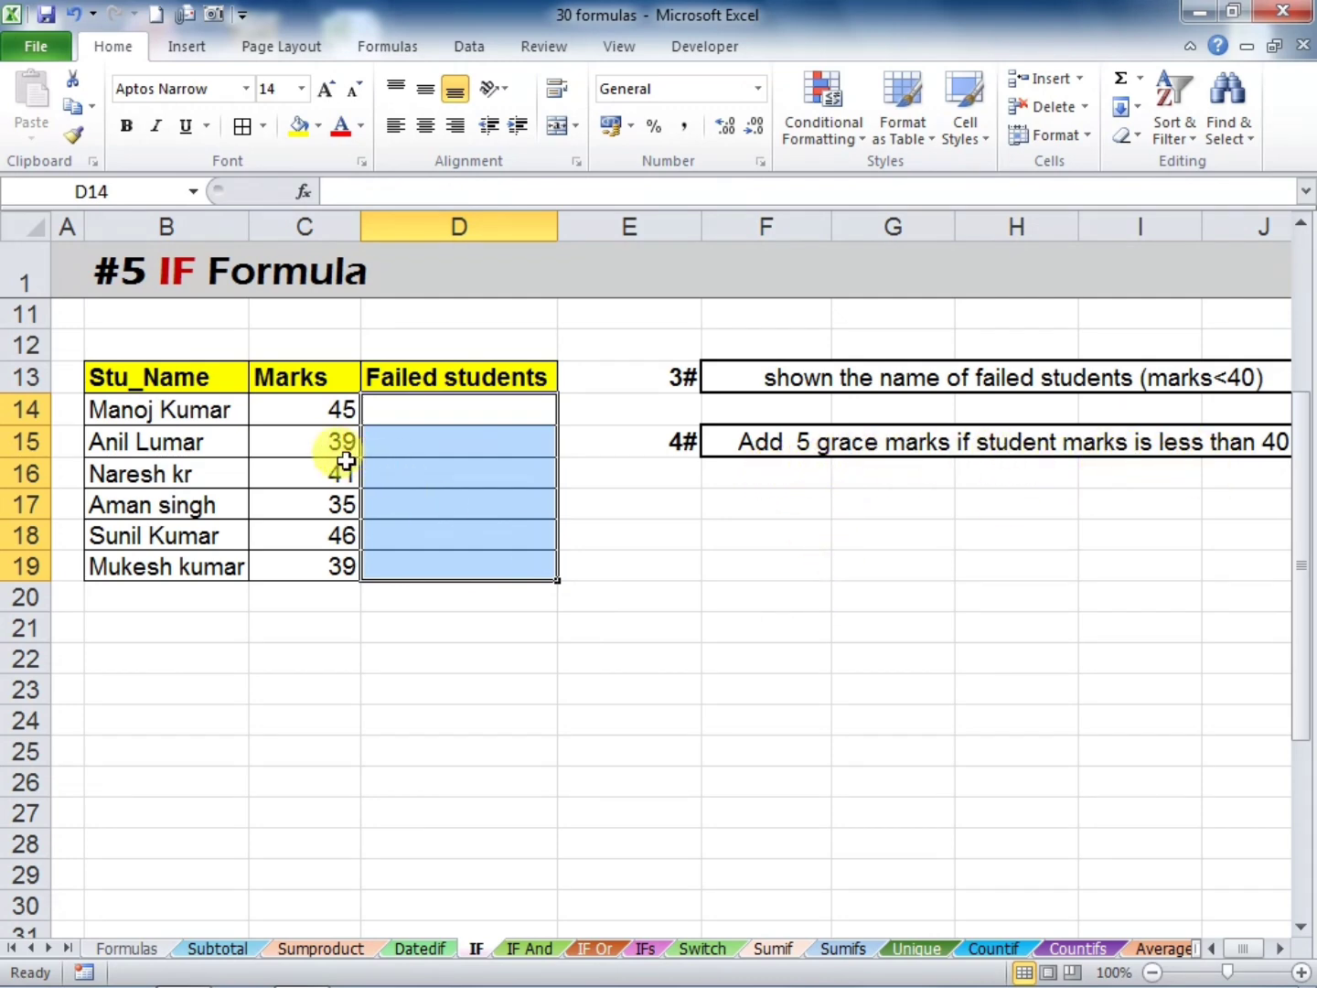
click(414, 382)
text(GRACE A)
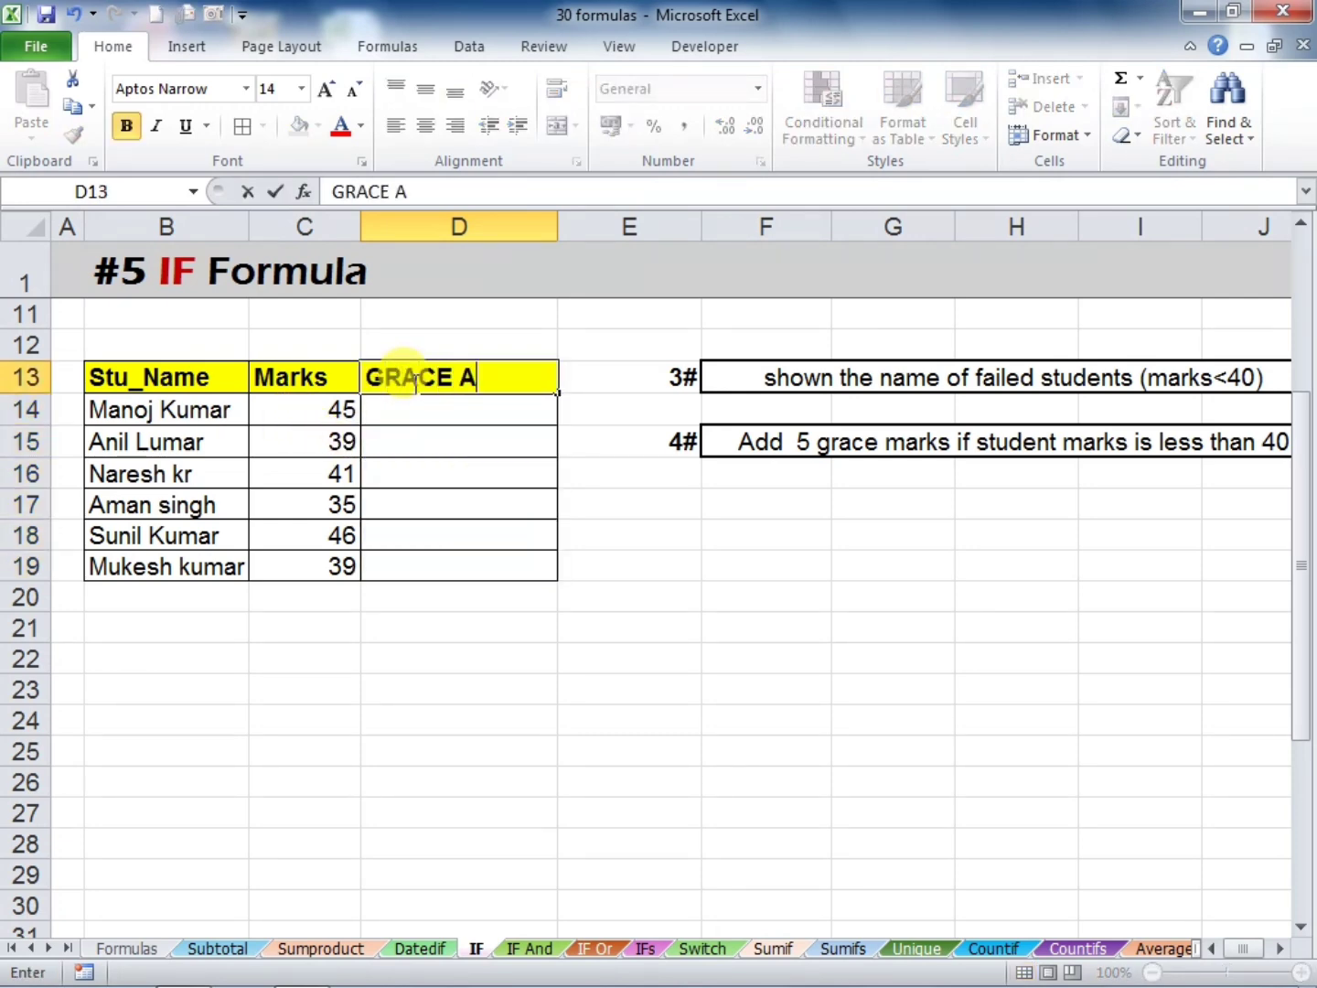
key(BackSpace)
text(MARKS)
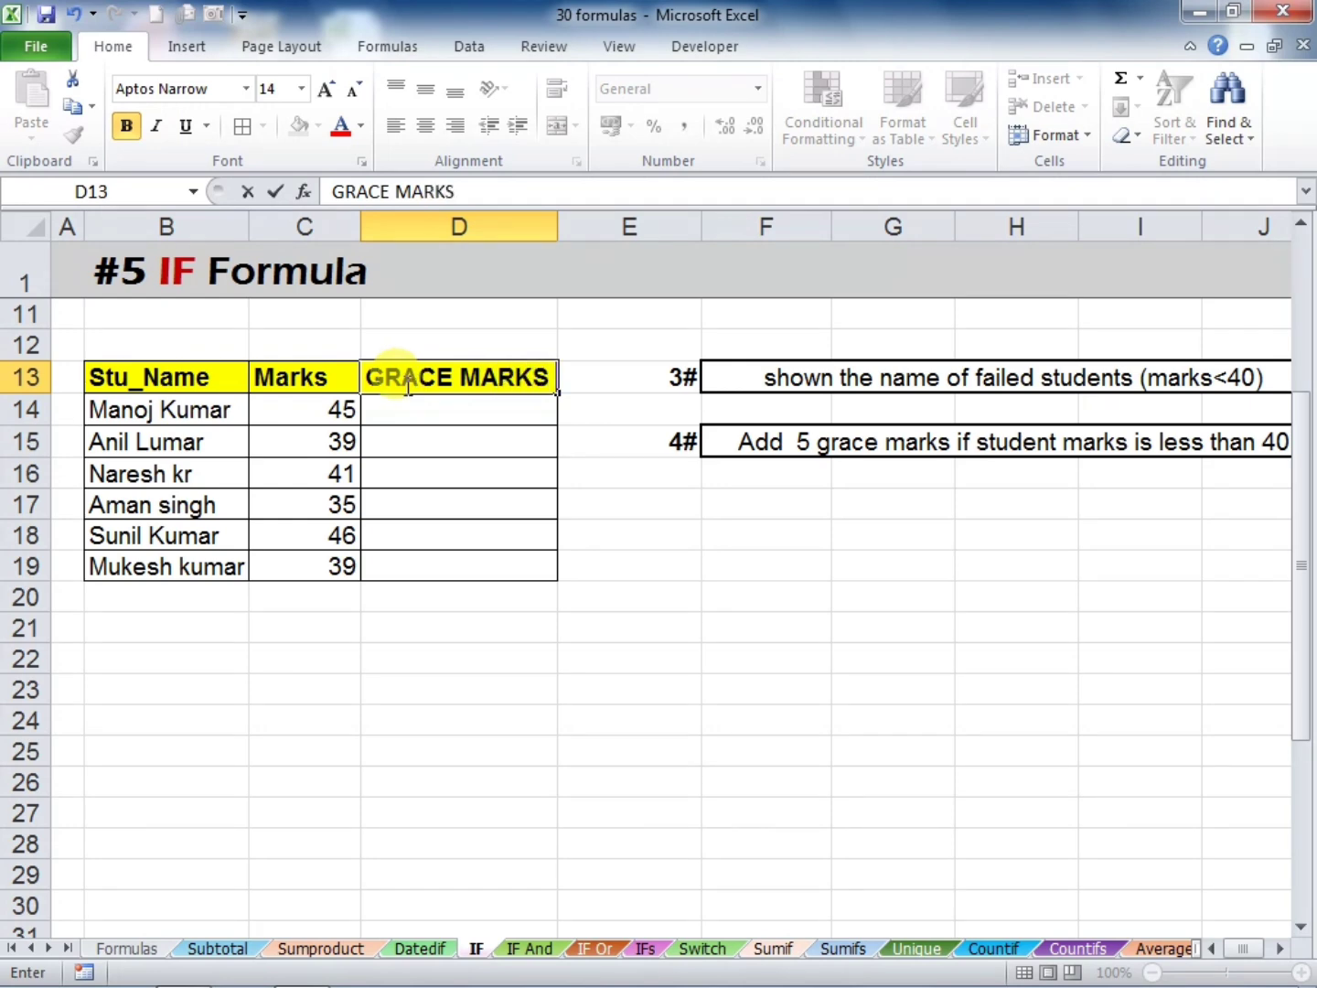
click(653, 557)
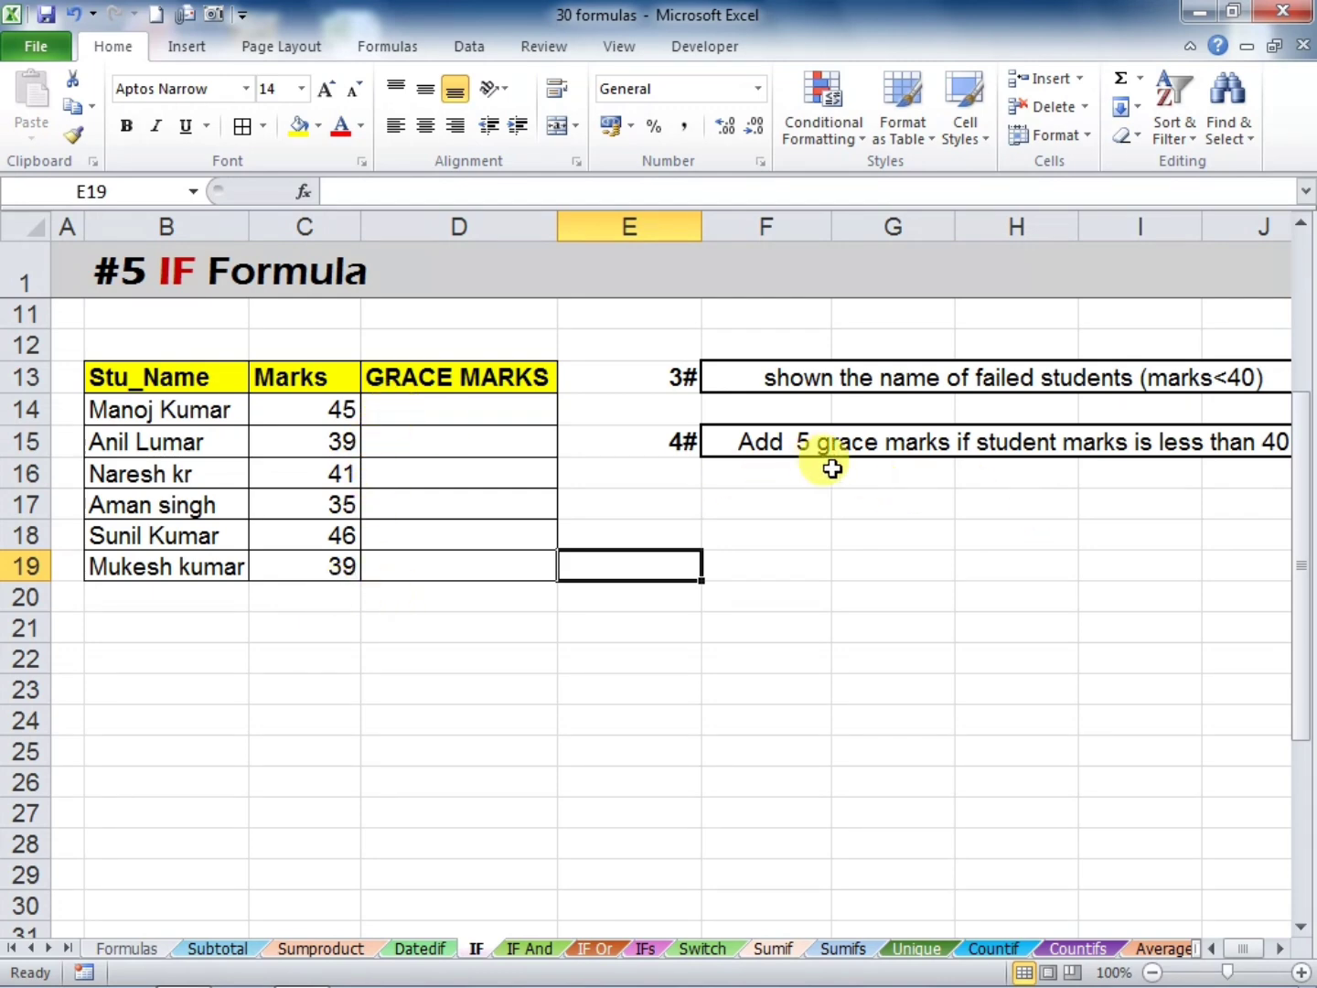
Enter =IF(C14<40,C14+5,C14) in D14 to add 5 grace marks when the marks are below 40
click(462, 405)
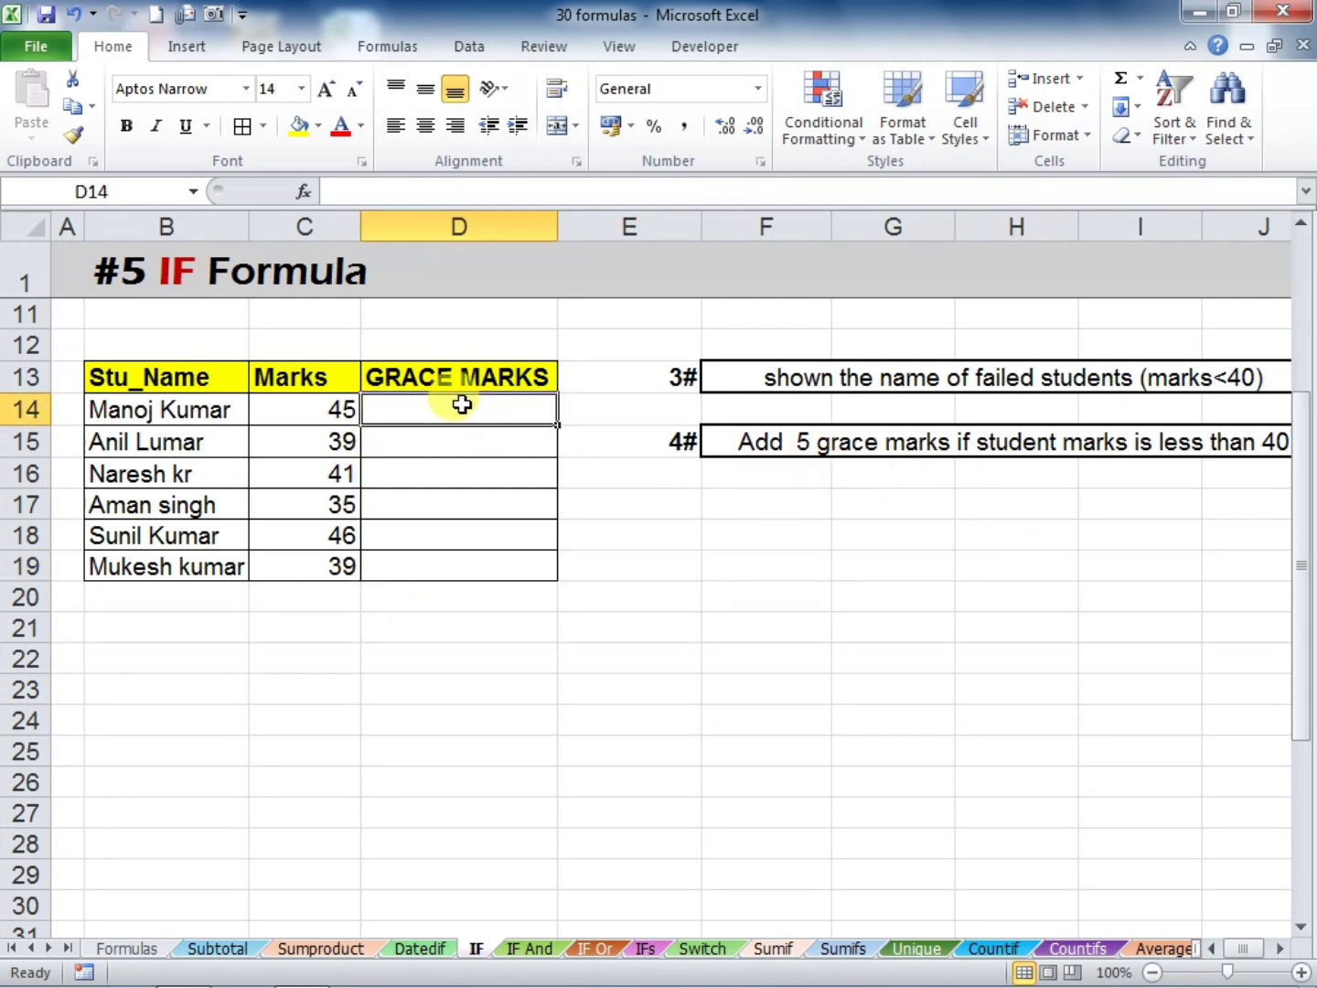
text(=I)
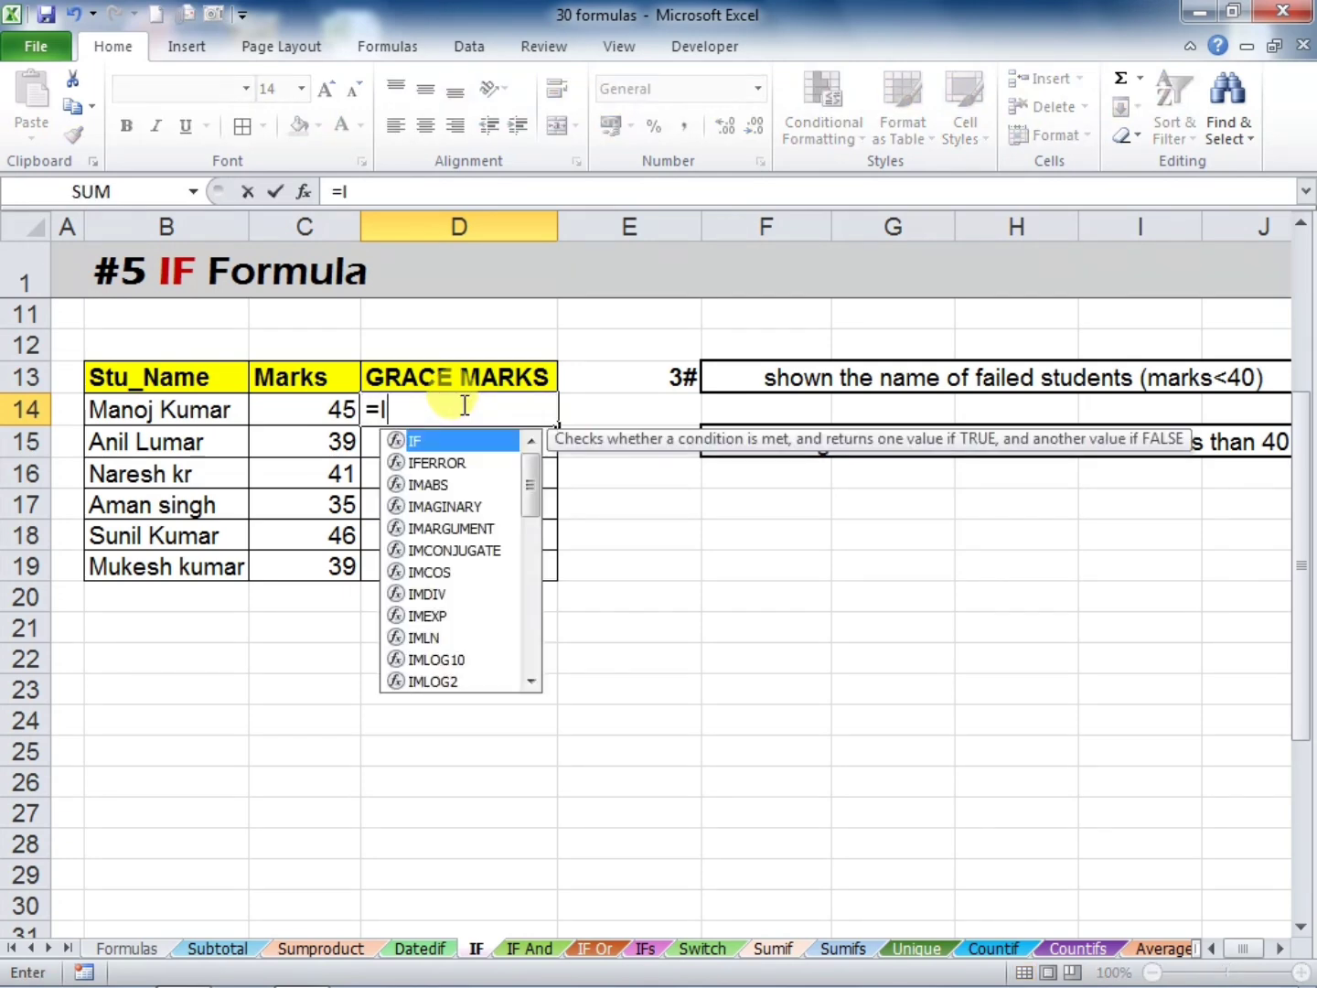
text(F()
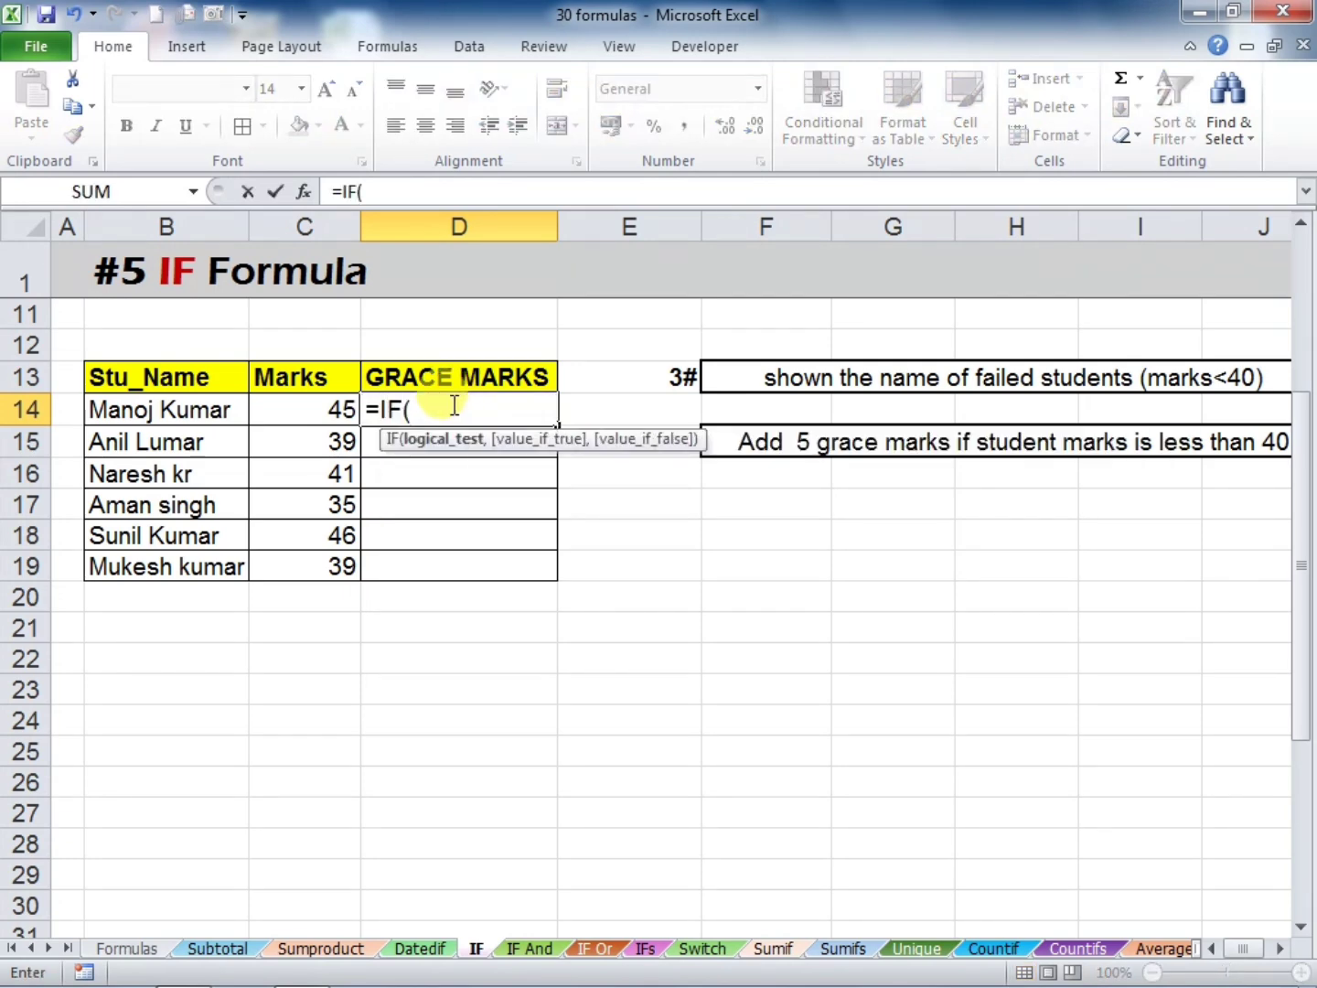
click(287, 411)
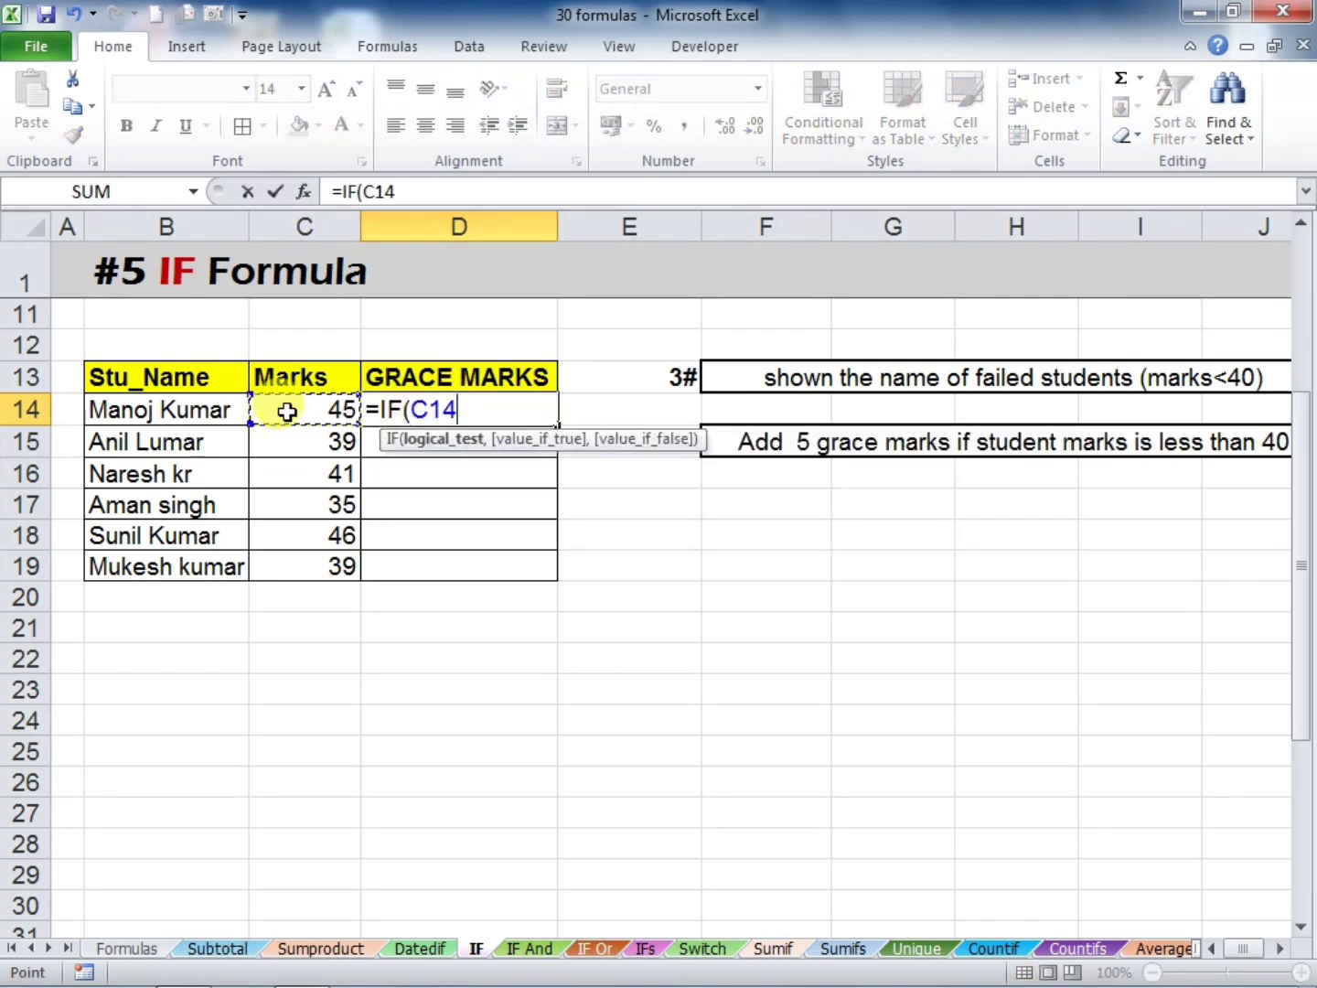
text(<40,)
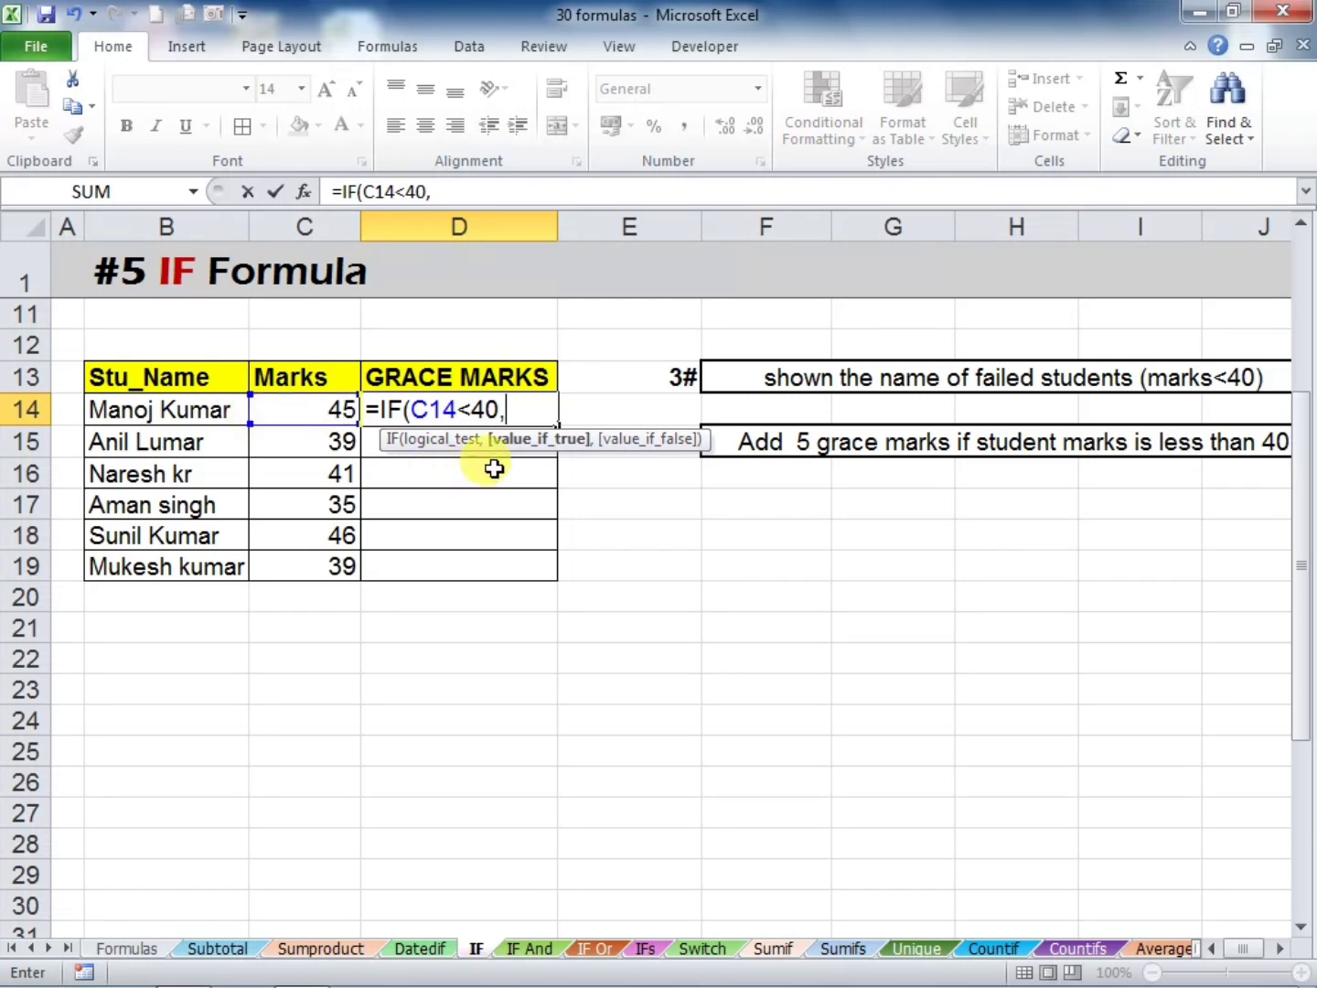
click(304, 409)
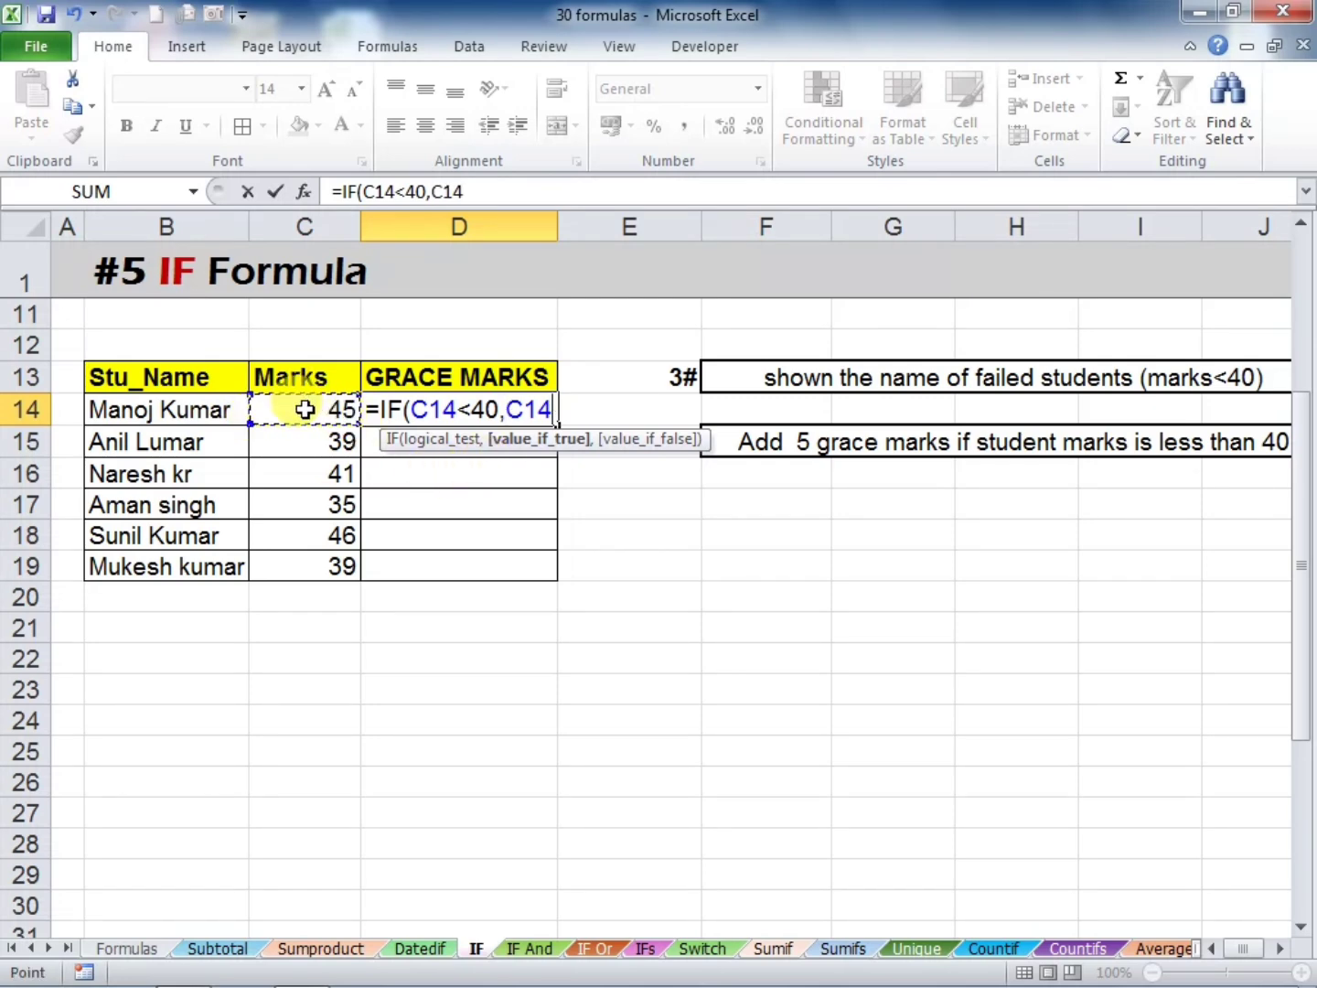
text(+5,)
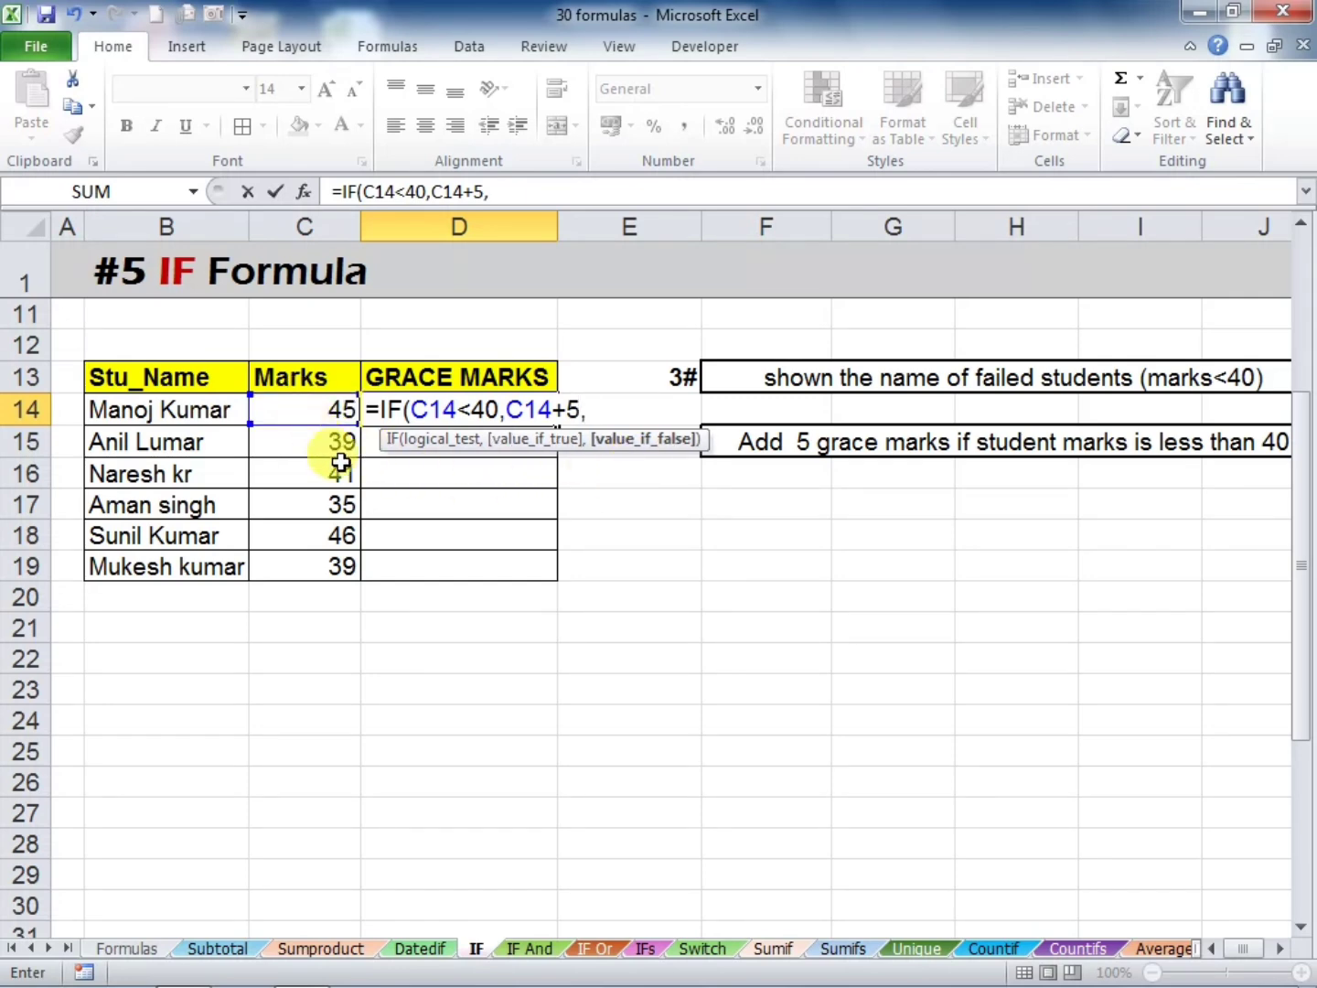
click(285, 412)
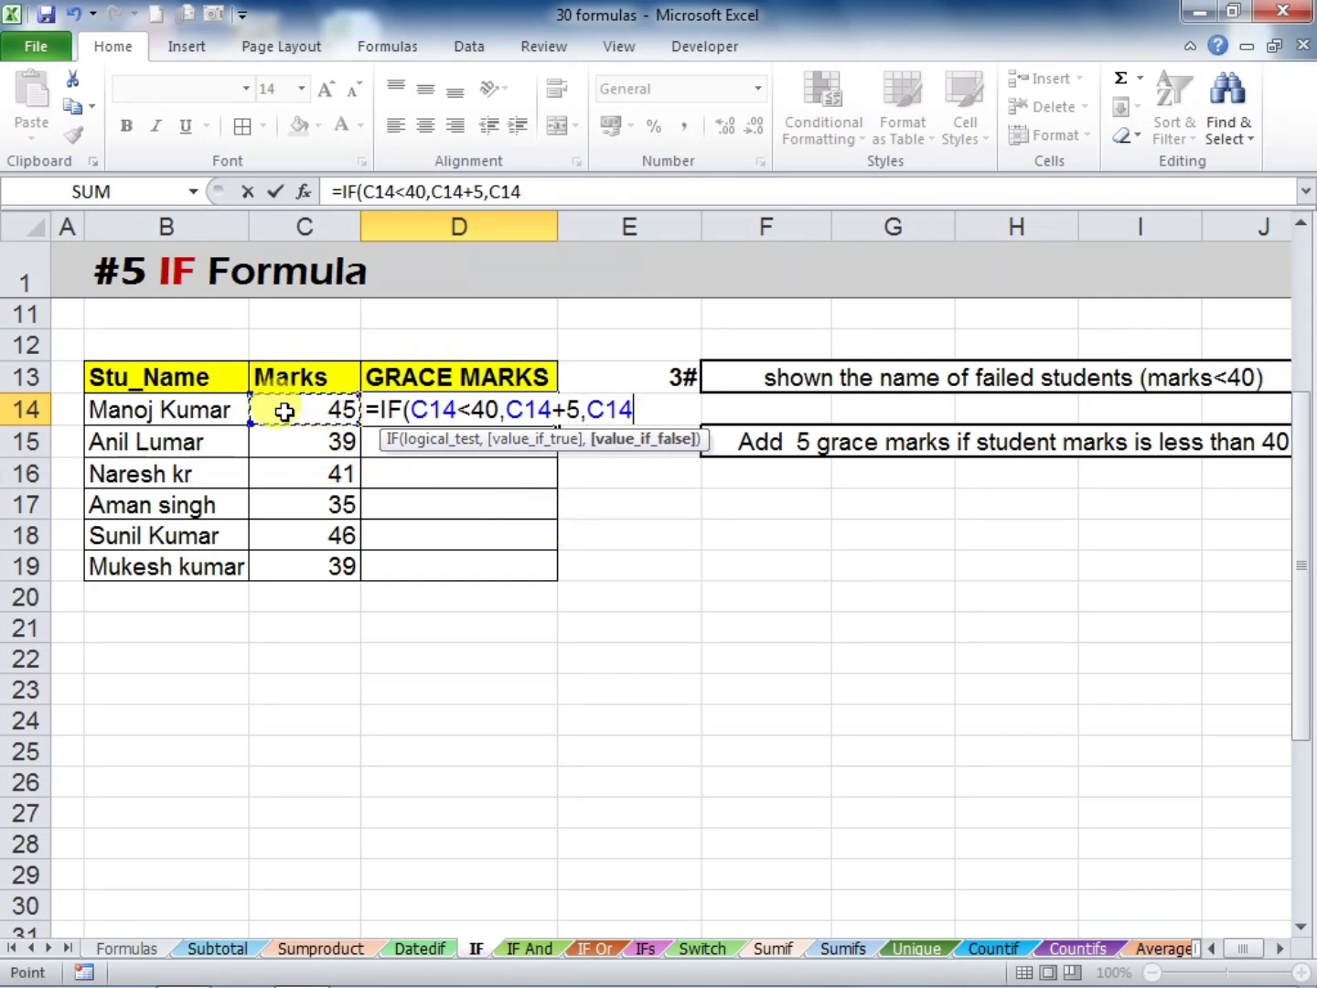
text())
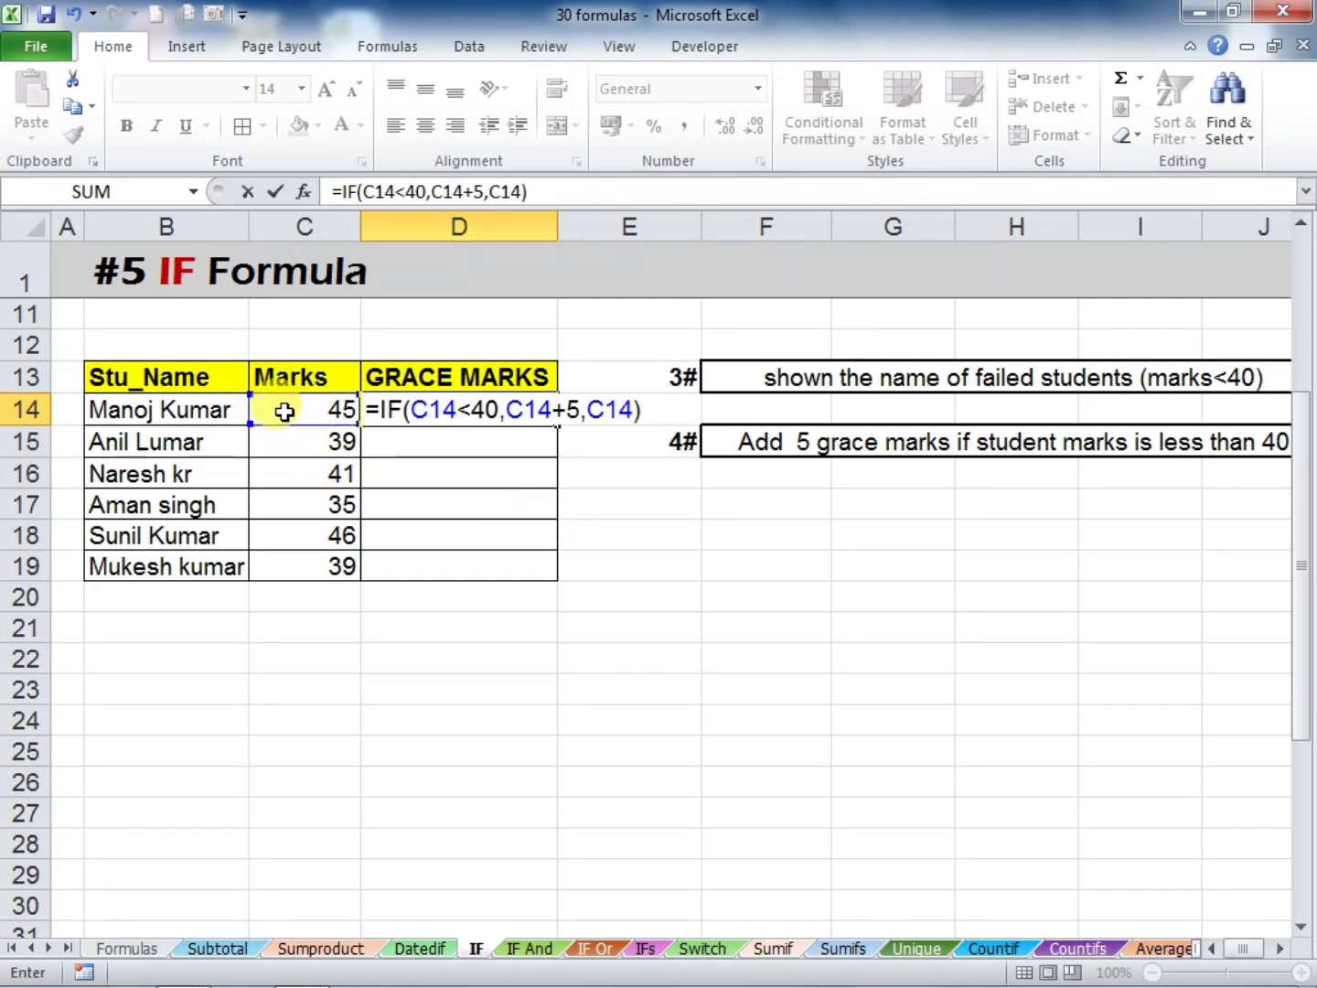
key(Return)
Fill the grace-marks formula from D14 down to D19
click(394, 412)
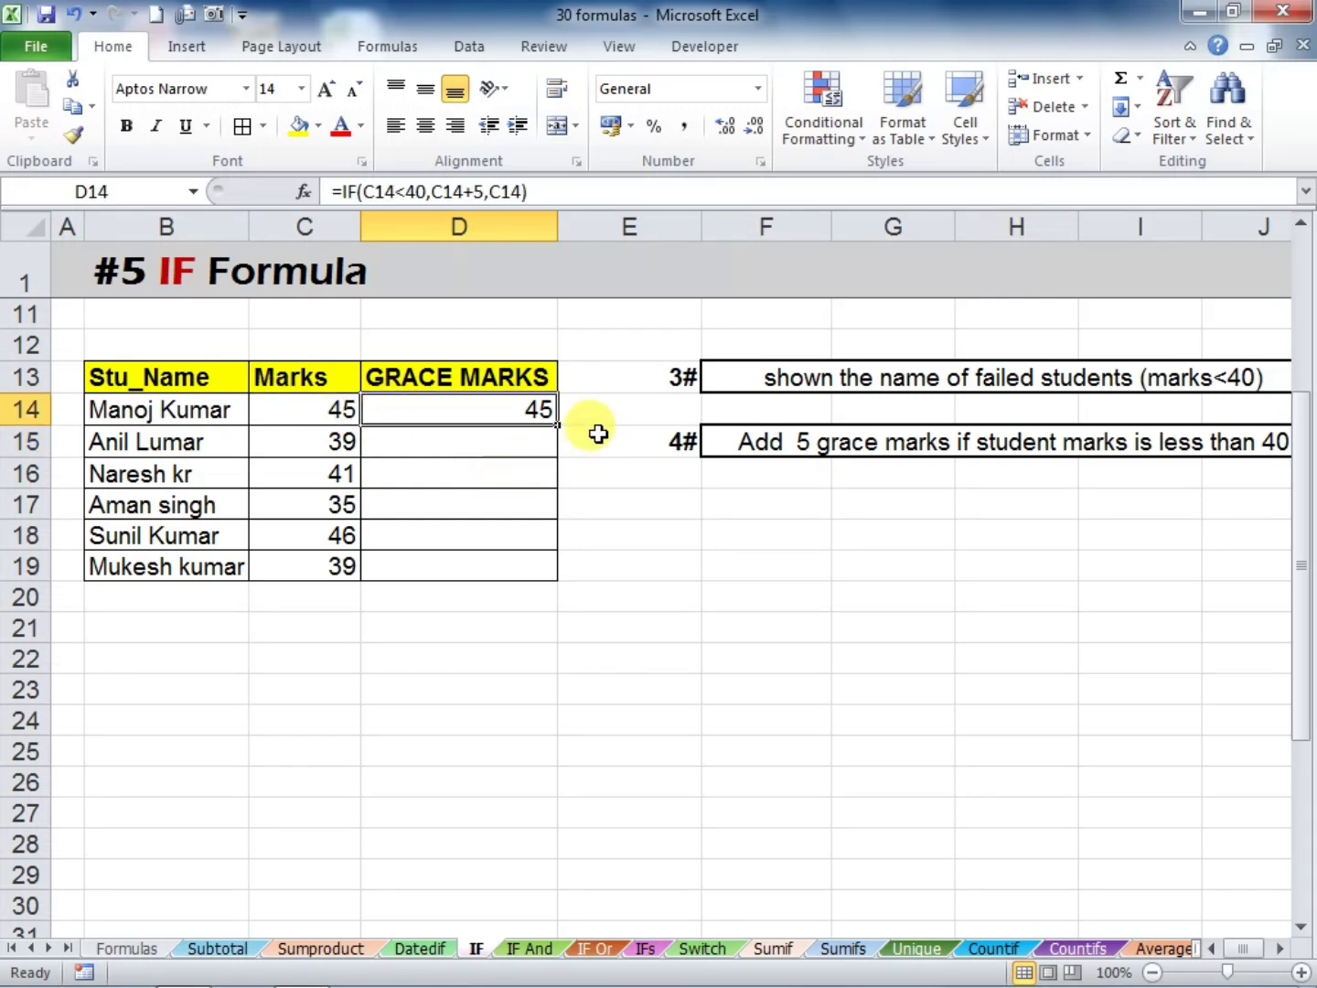
drag(558, 426, 570, 578)
click(704, 597)
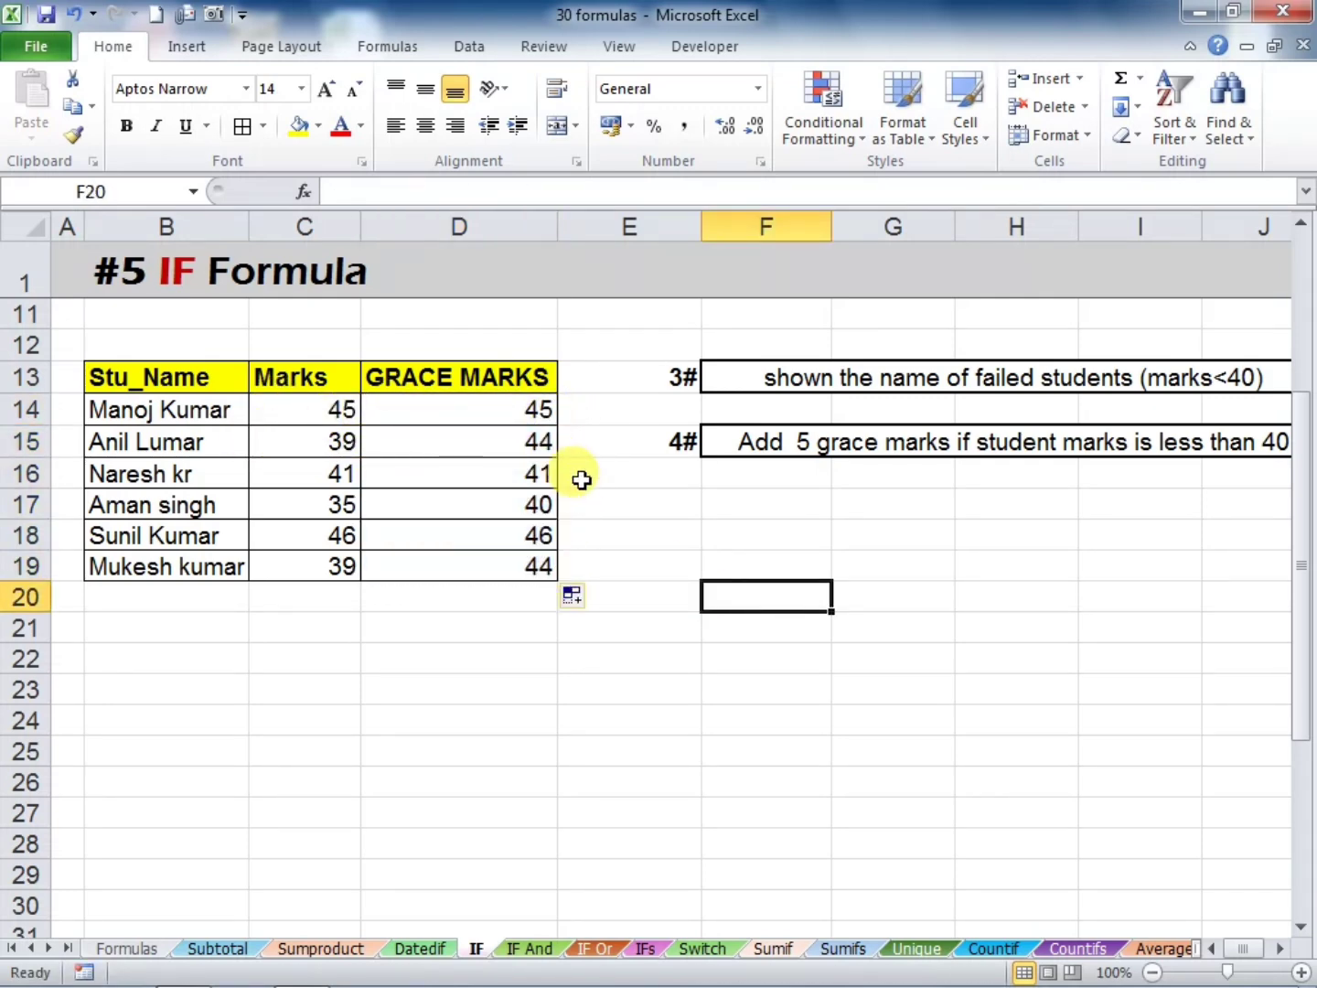
Compare the original marks with the grace-marks results in rows 14, 15 and 17, and check the marks in C19
click(490, 409)
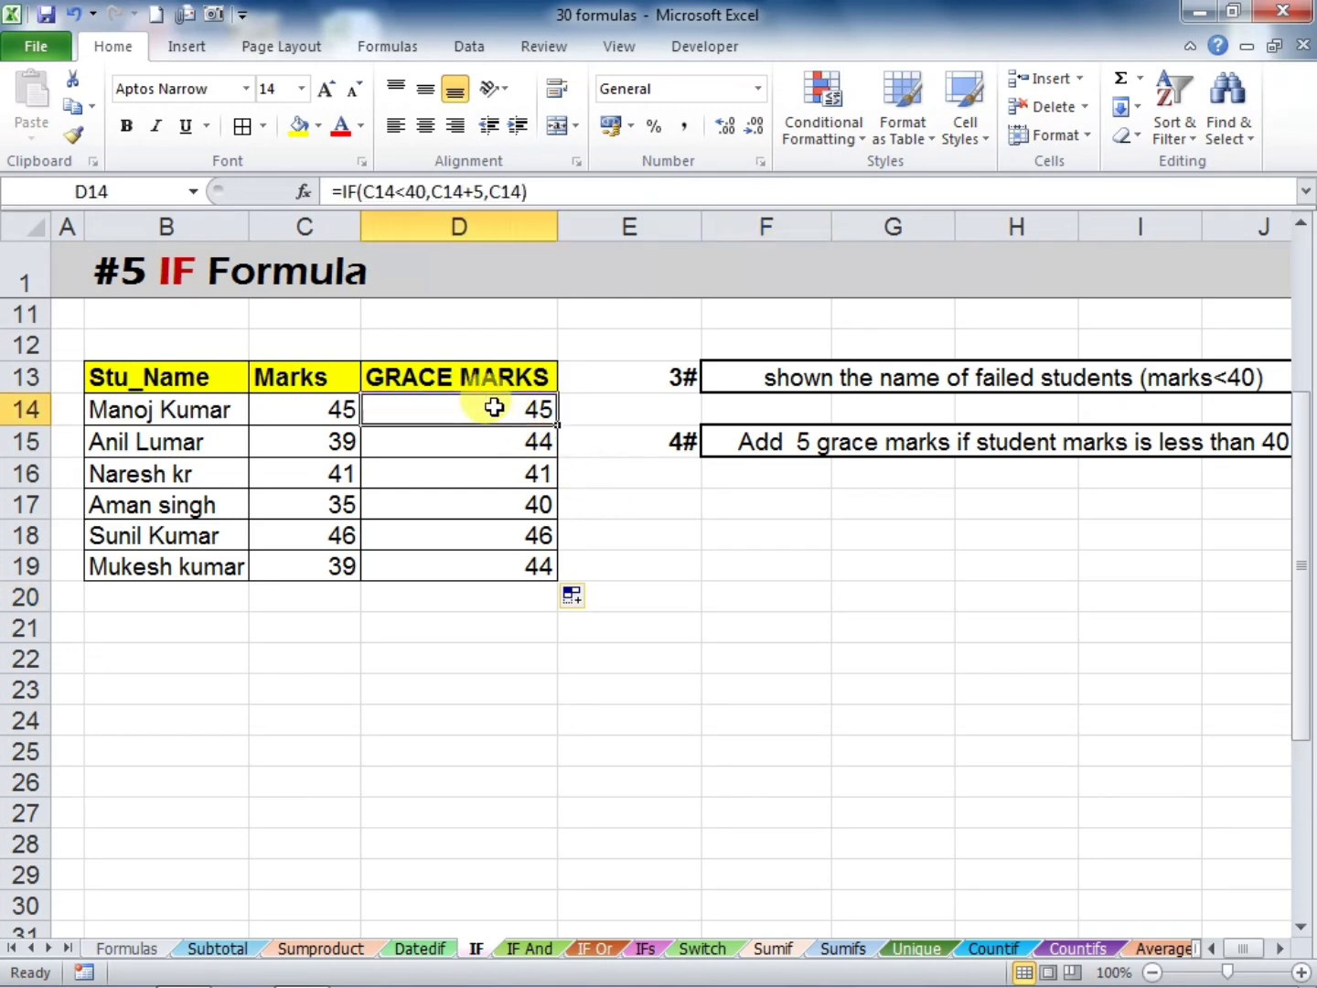
click(298, 419)
click(449, 412)
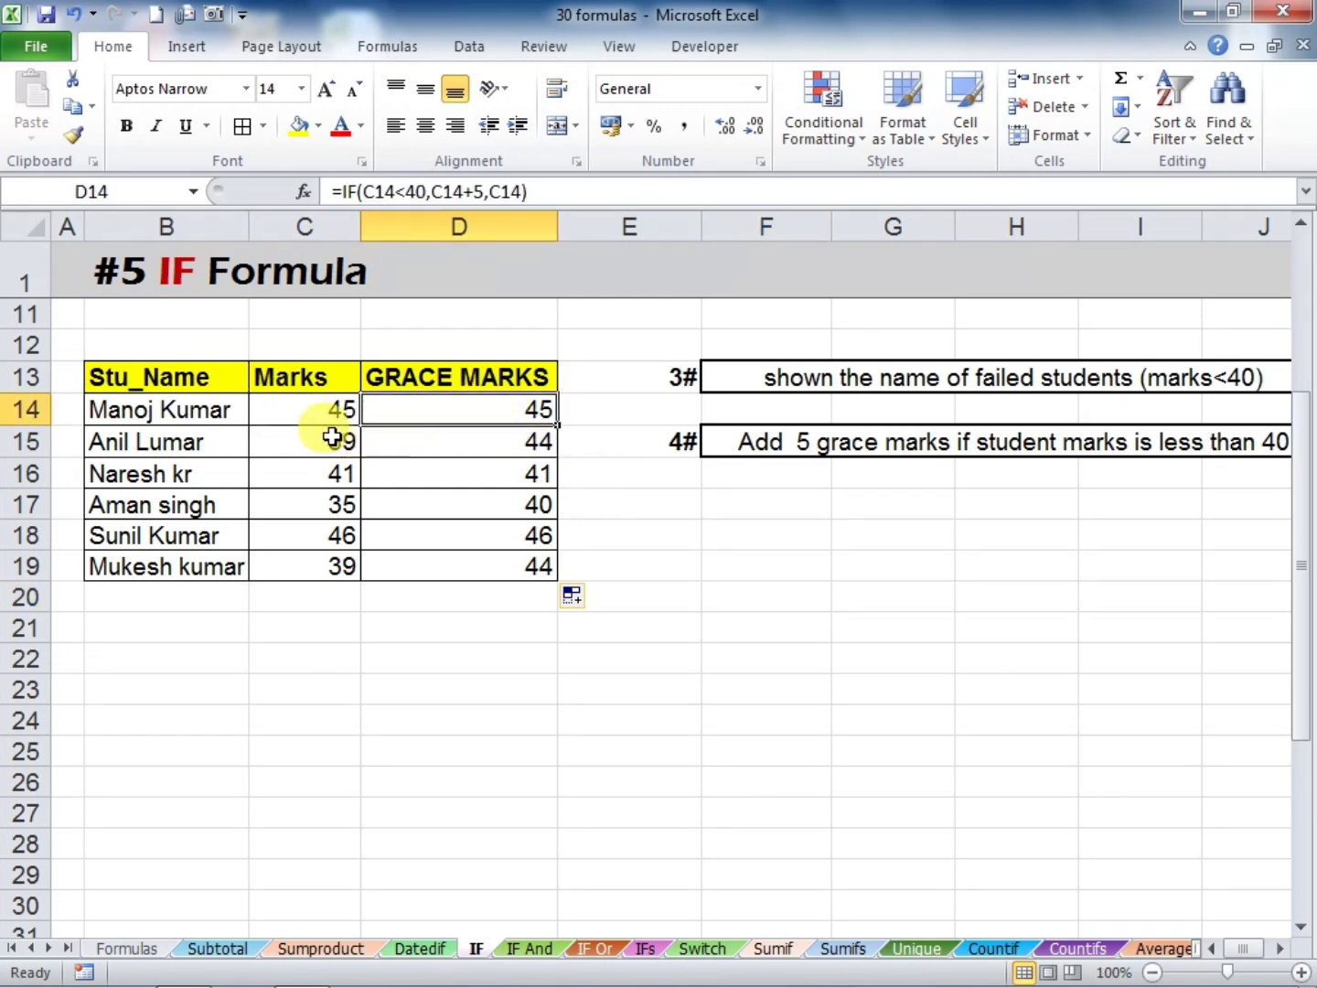
click(301, 444)
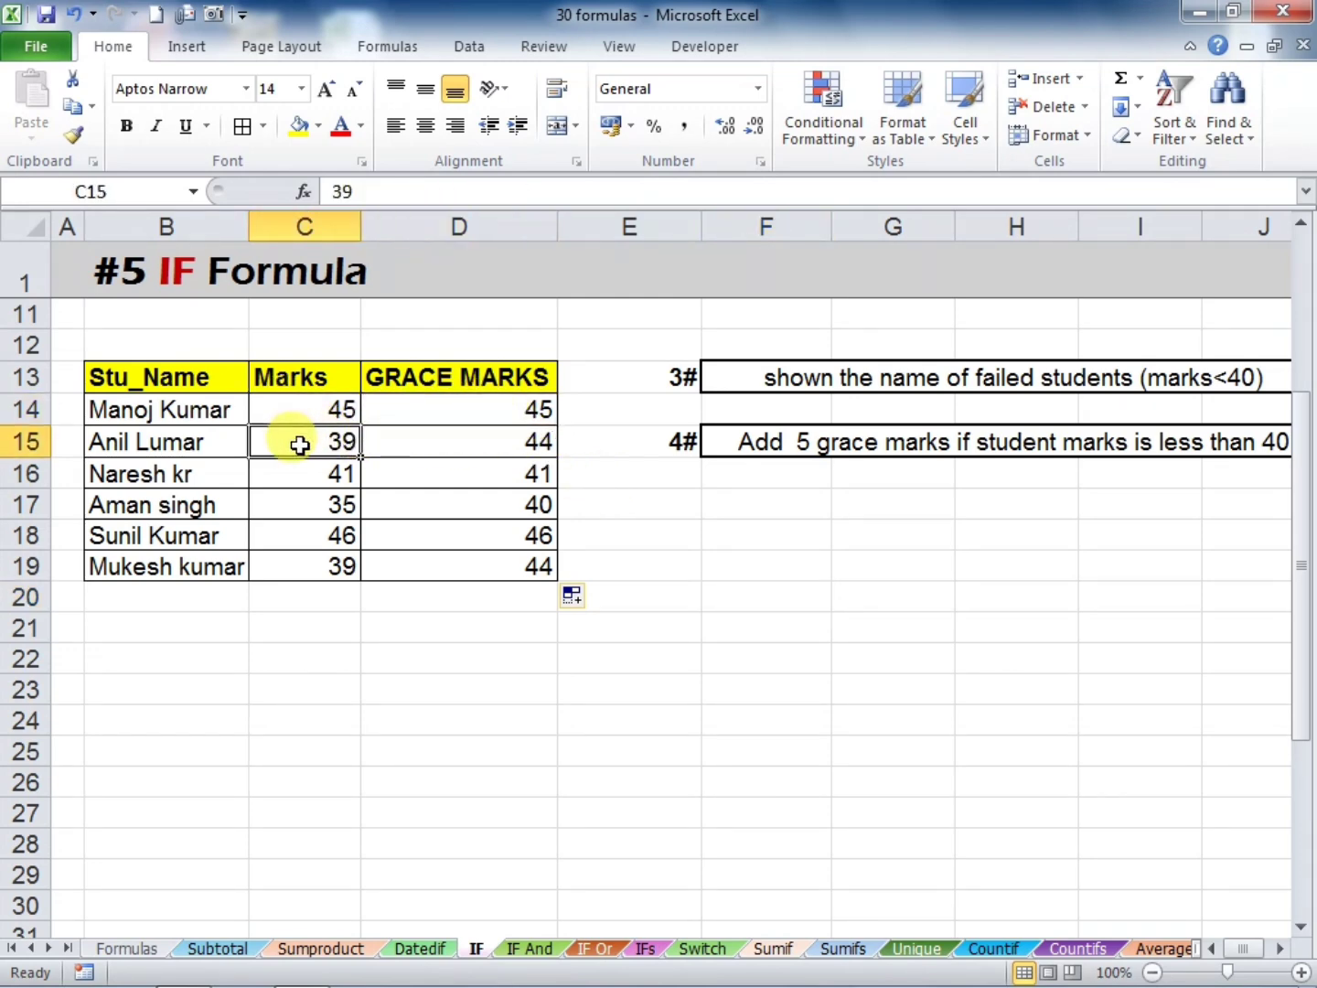
click(478, 441)
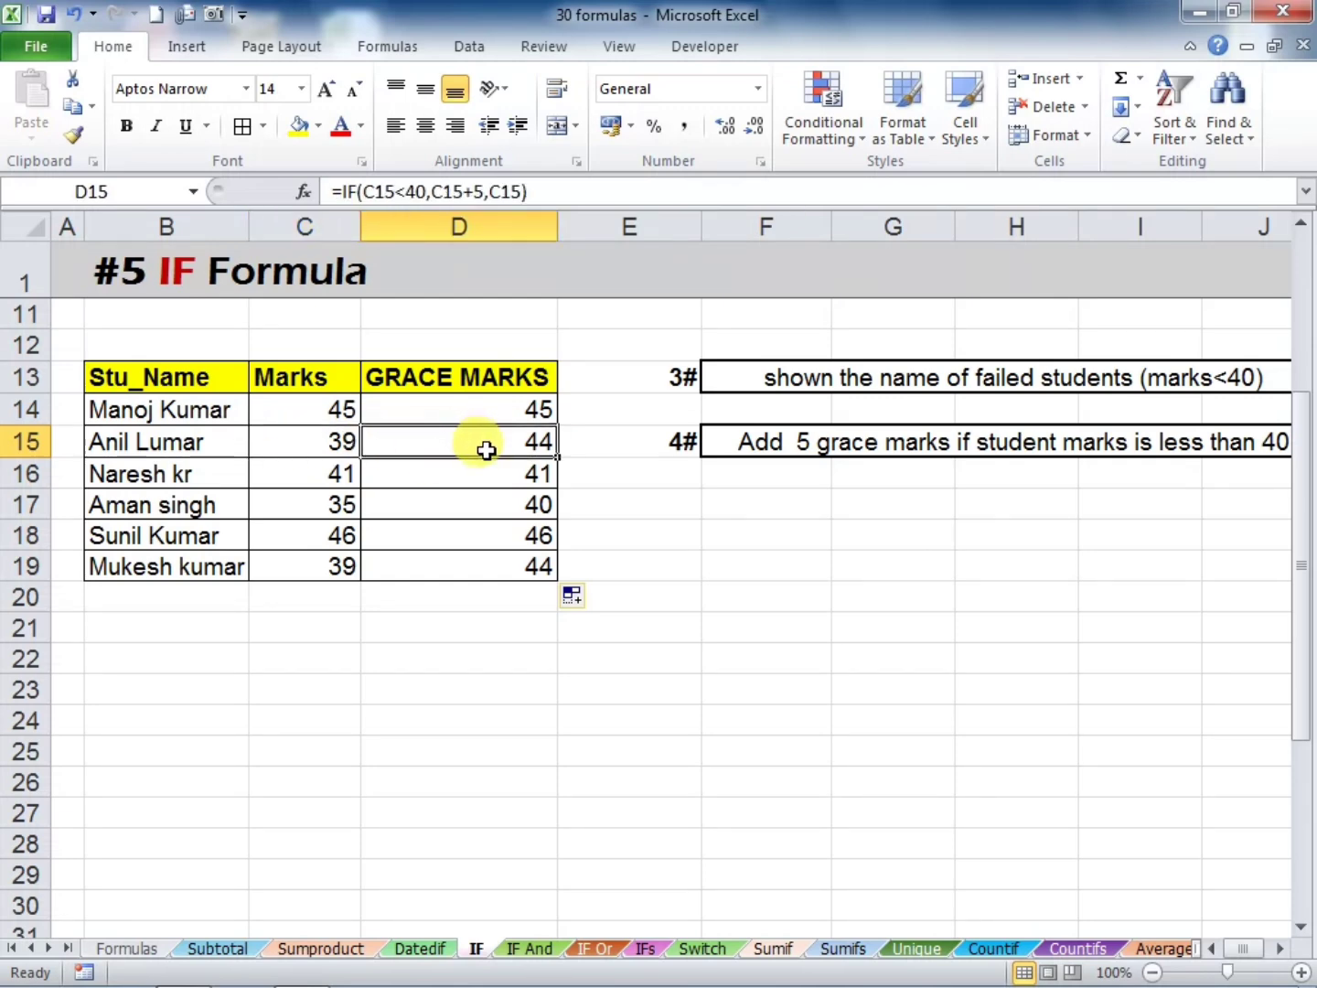
click(315, 561)
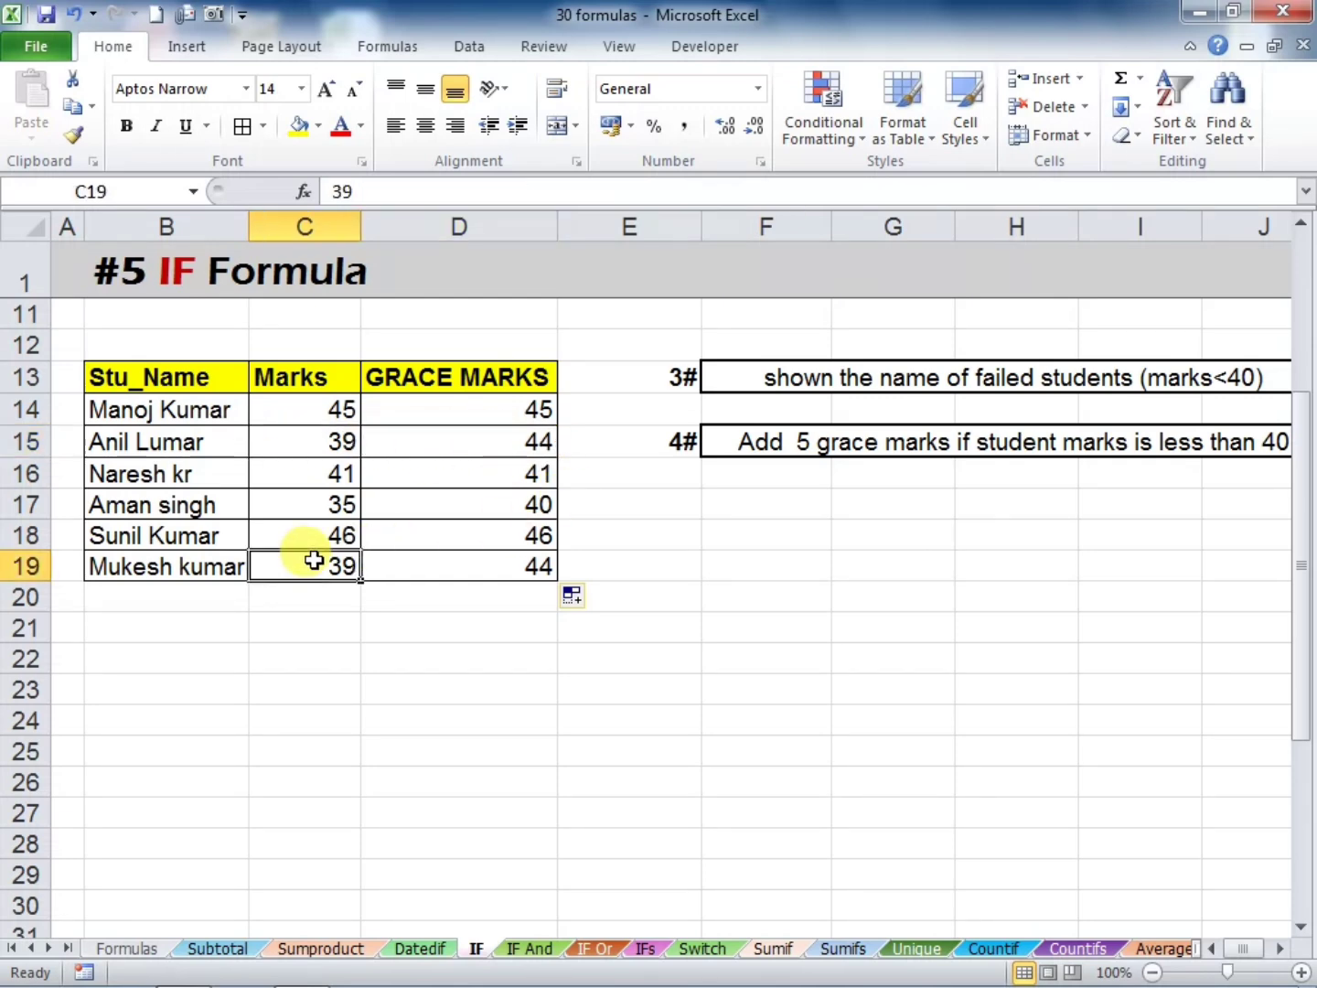
click(303, 503)
click(485, 503)
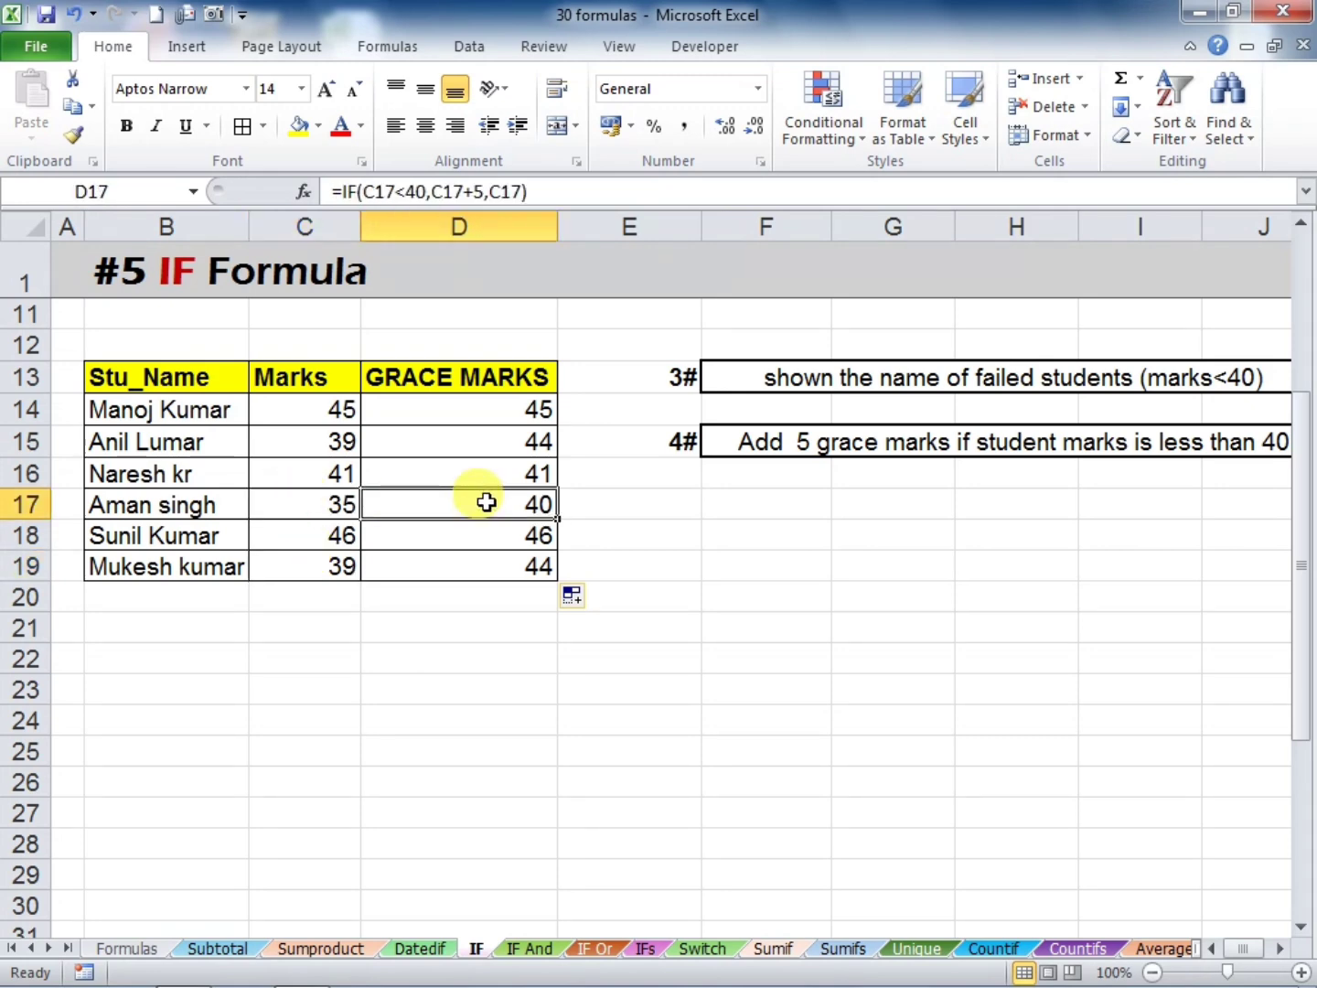
Test the grace-marks formula by changing the marks in C15 to 42 and checking the result in D15
click(303, 441)
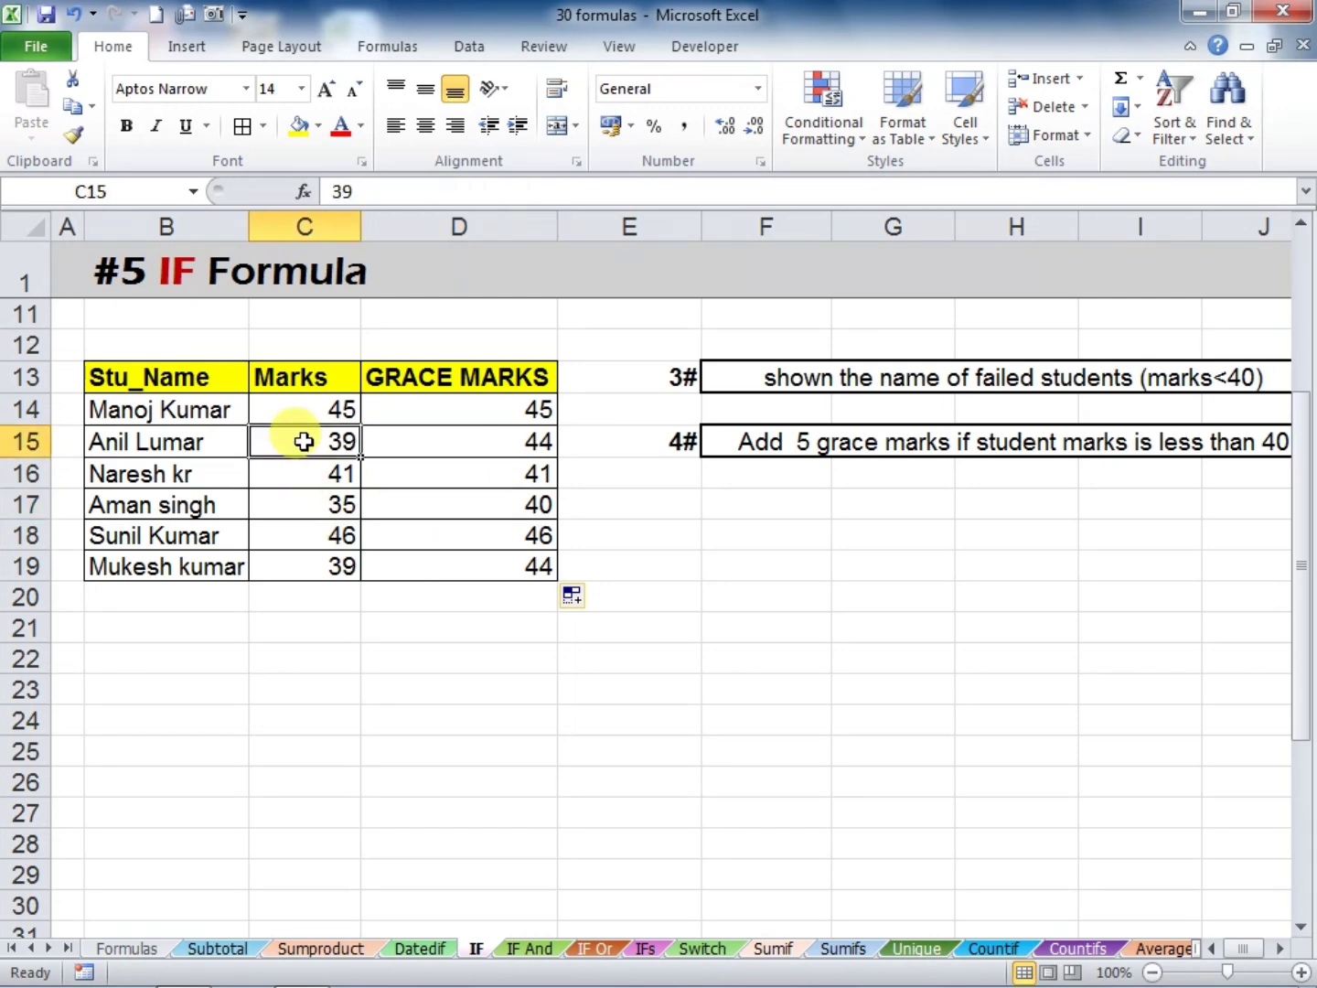
text(42)
key(Return)
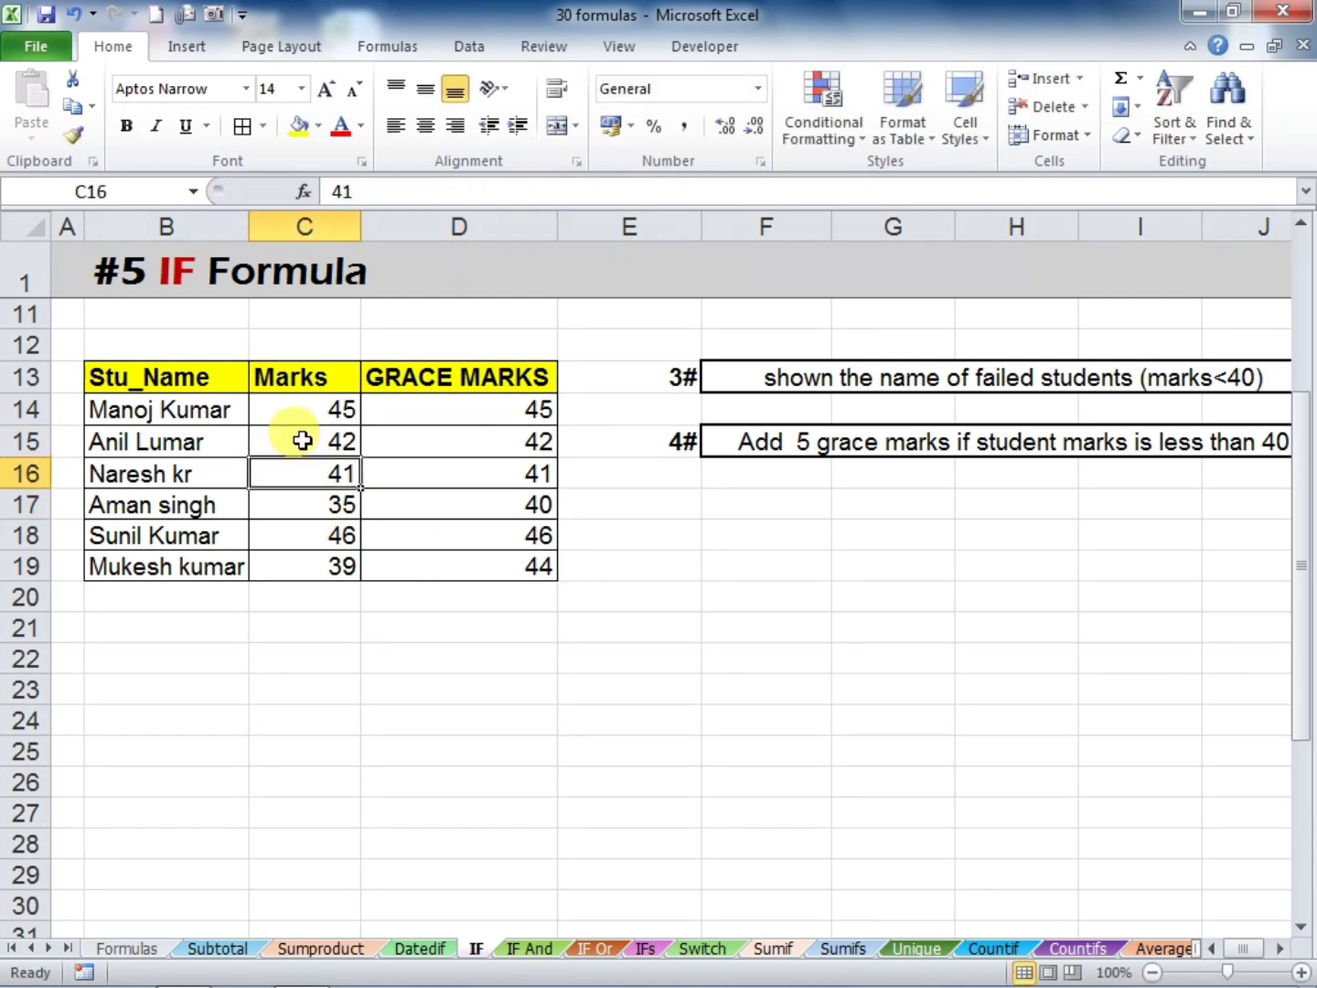
click(453, 444)
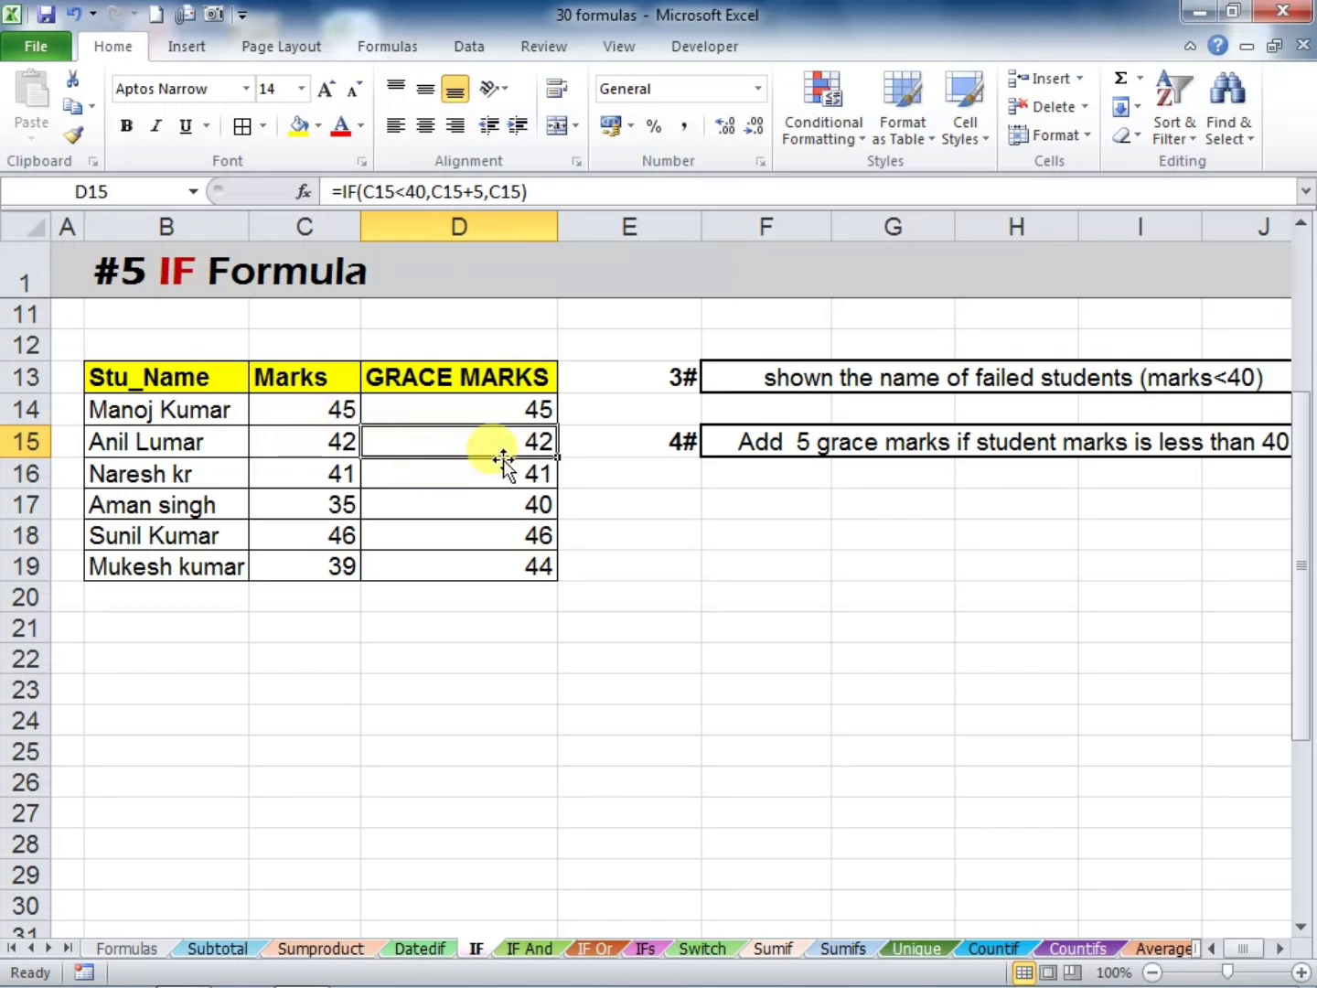
Enter =IF(C35="NIGHT",D35+D35*5%,D35) in E35 to raise the salary by 5% for night-shift employees
scroll(503, 457, down, 5)
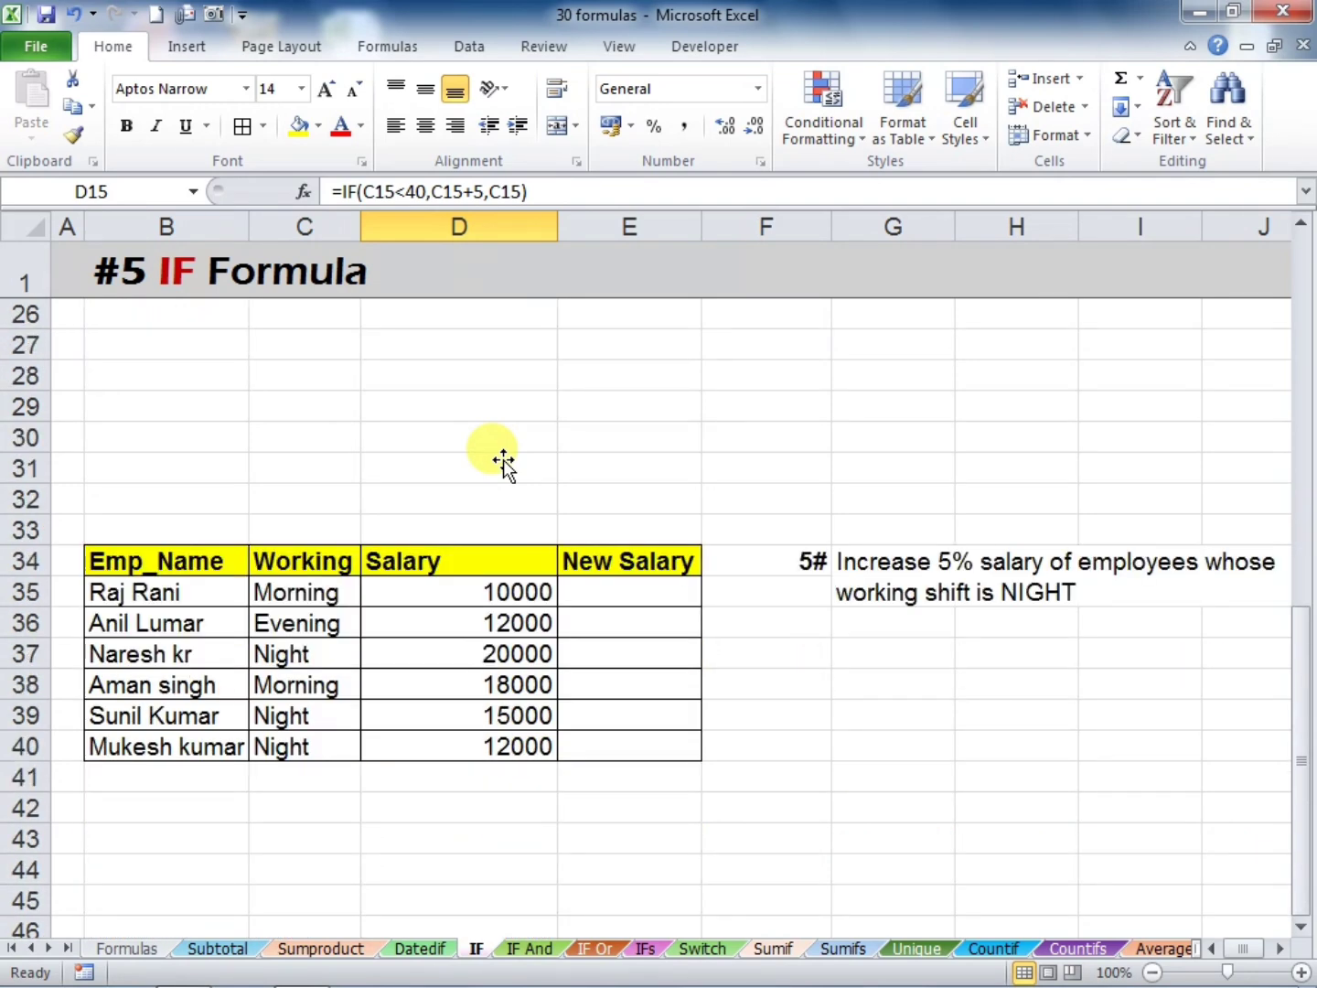
scroll(504, 457, down, 1)
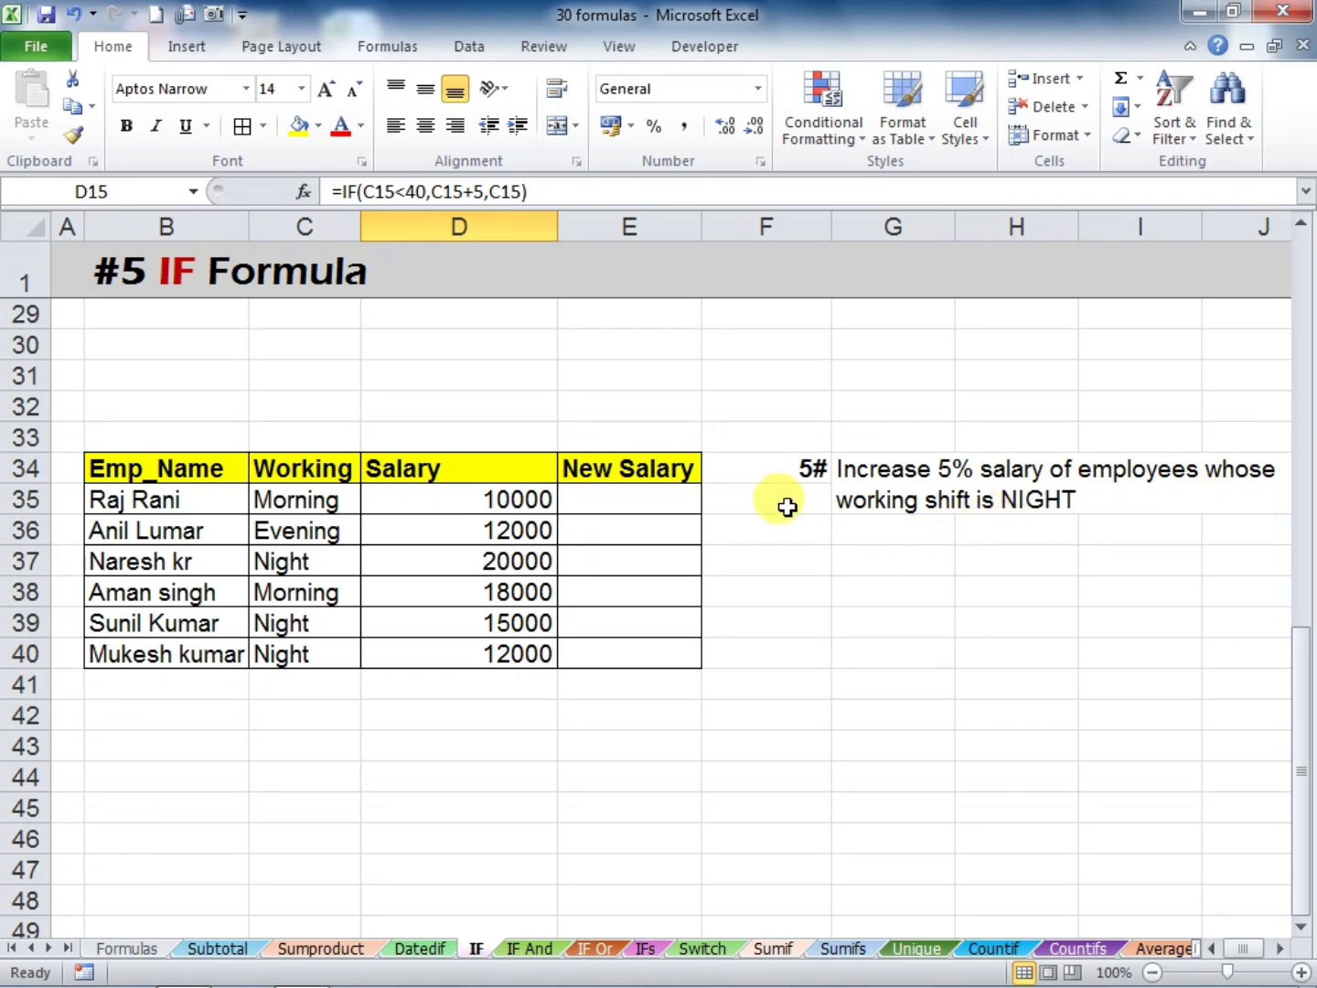
click(664, 494)
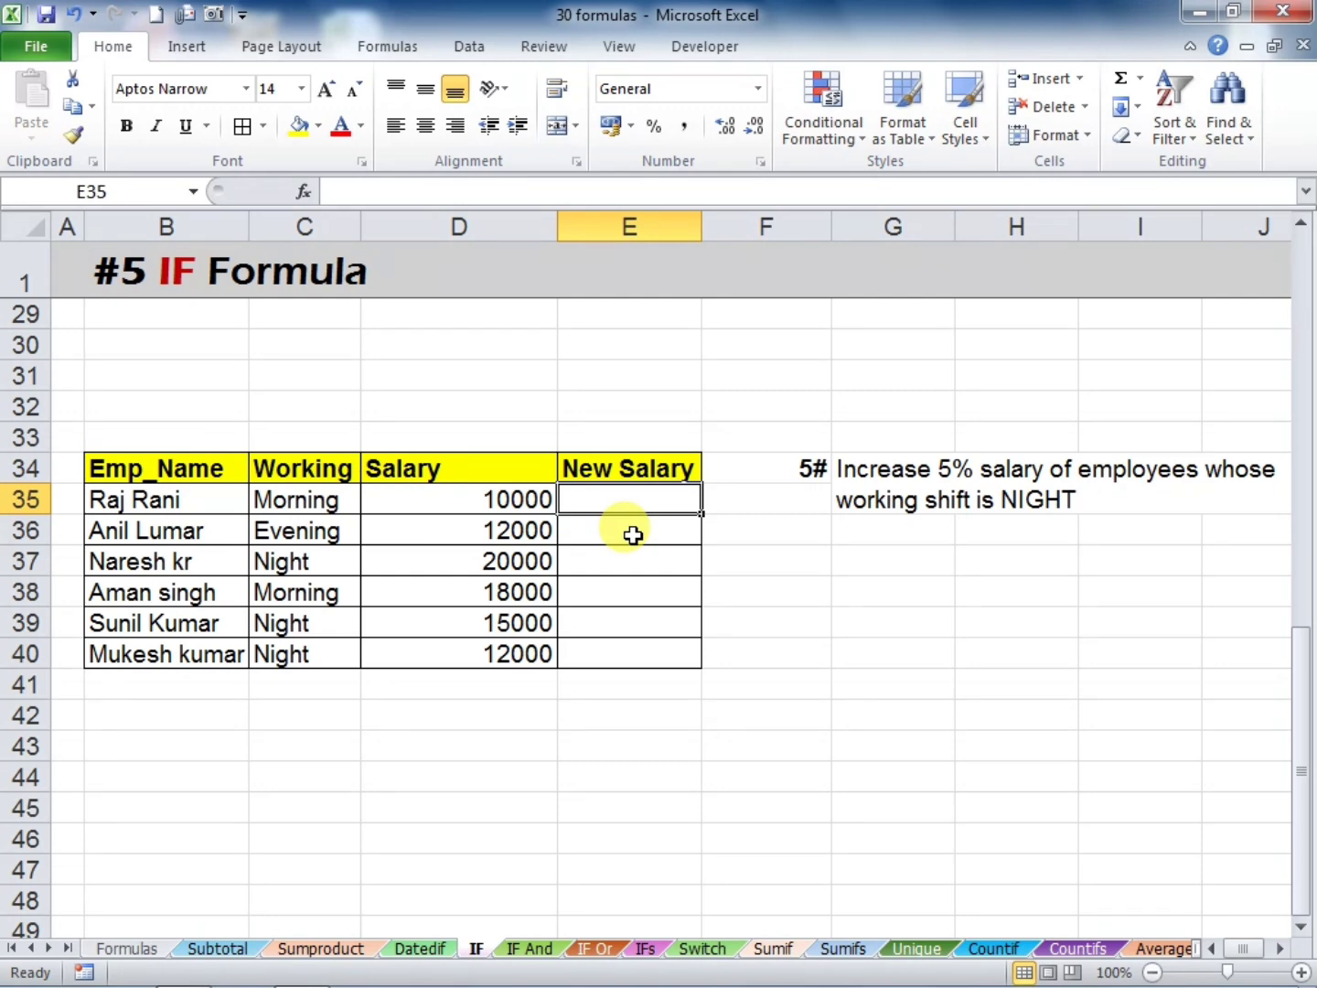
text(=)
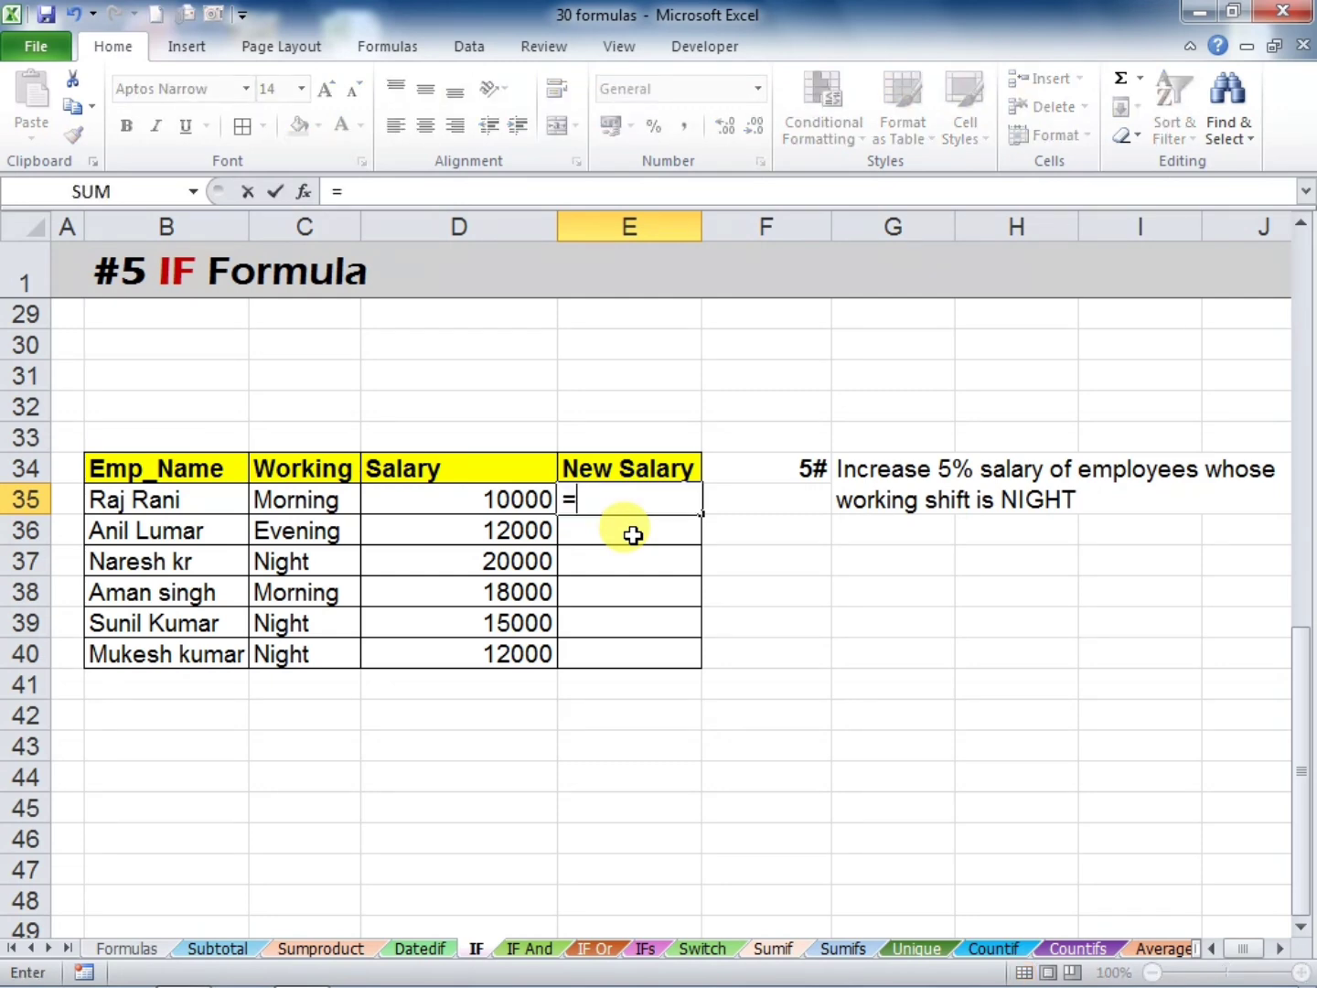
text(IF)
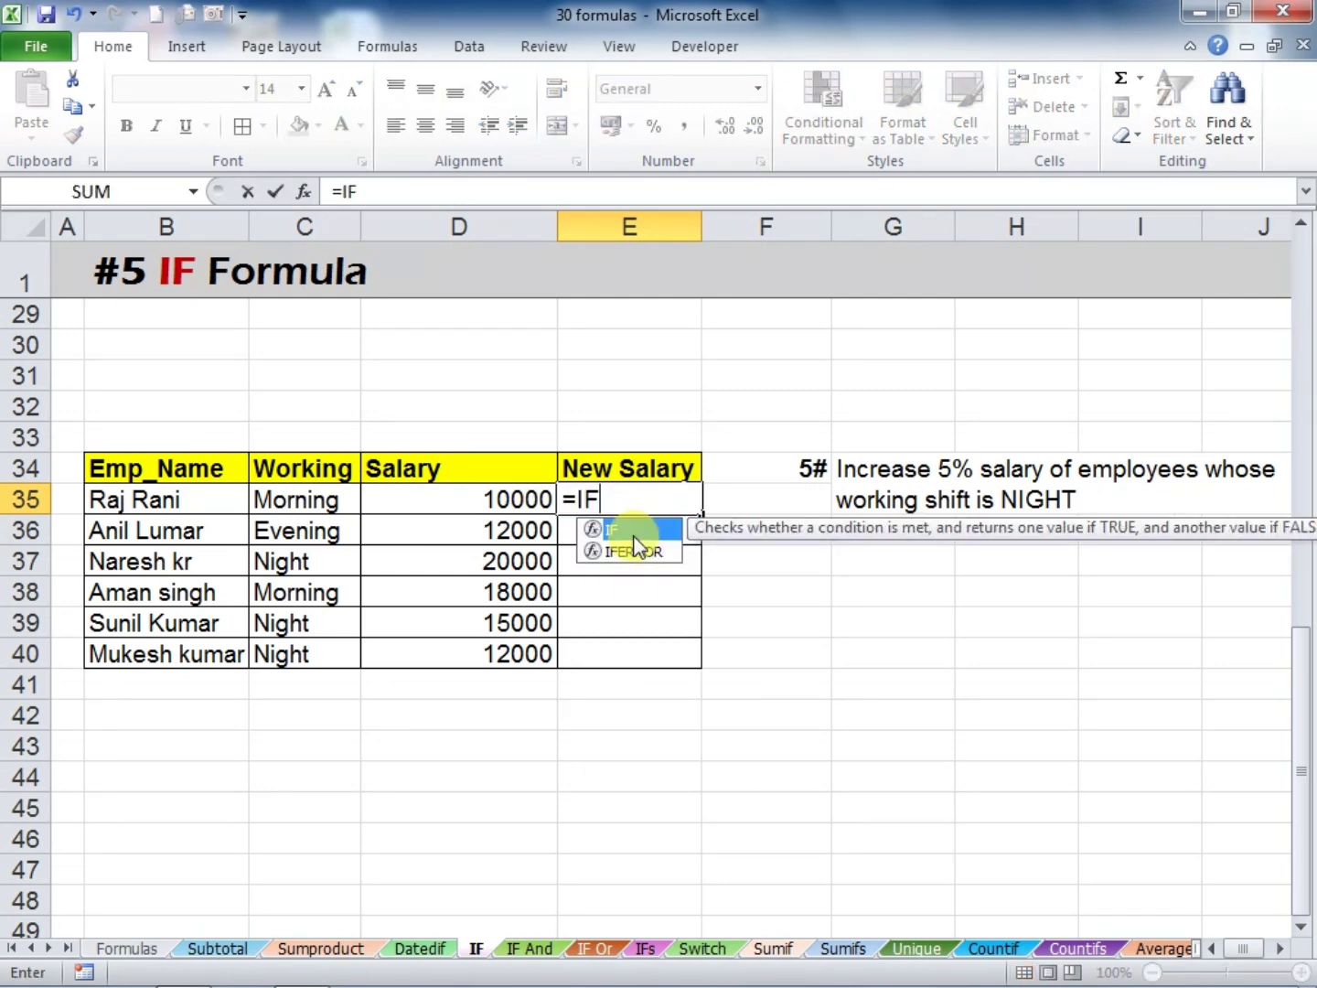
text(()
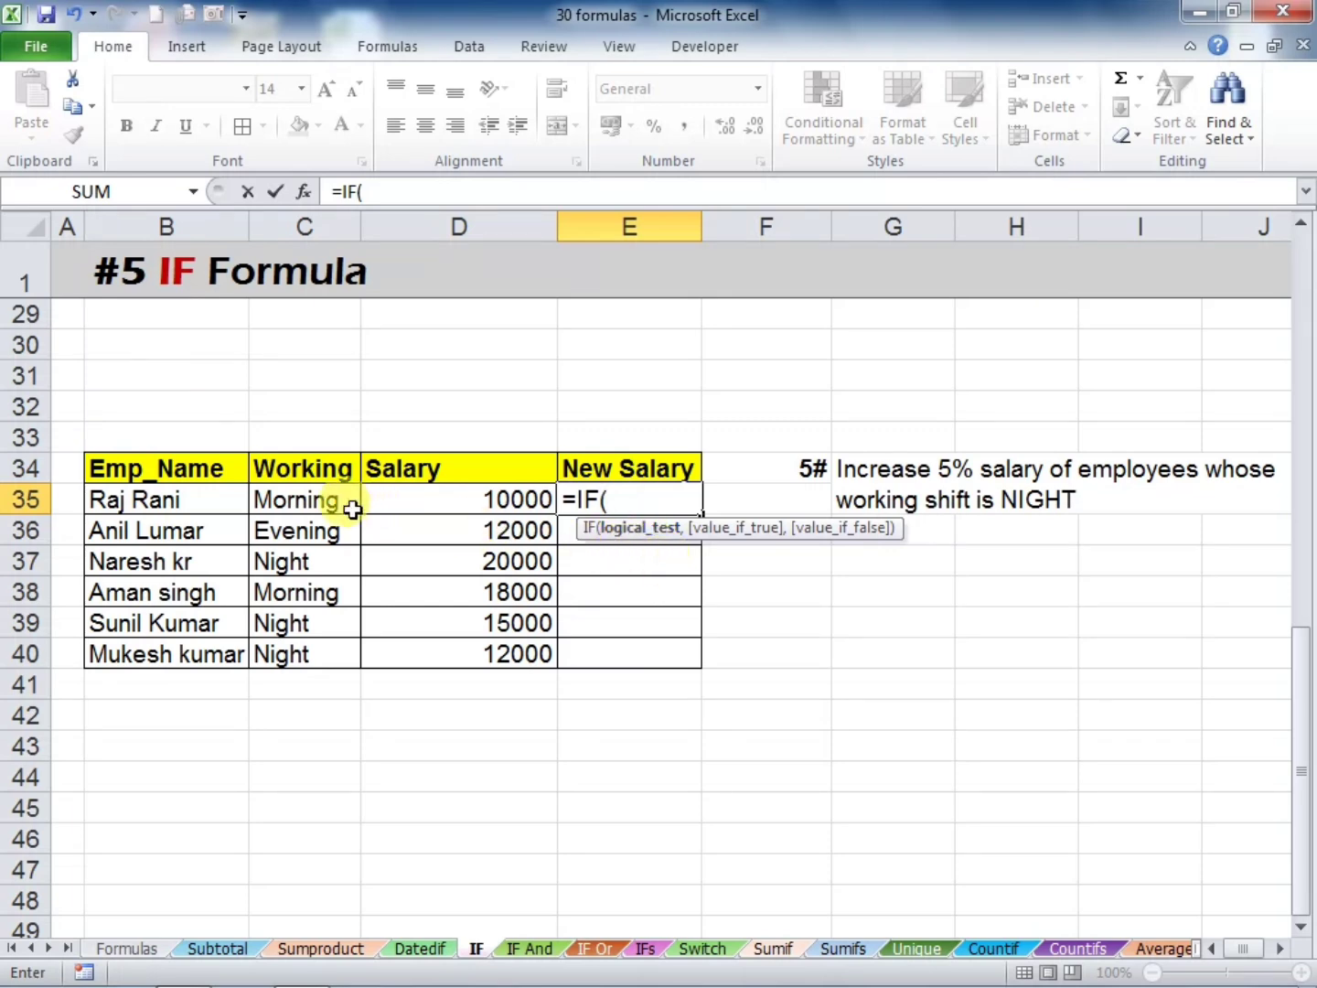
click(296, 502)
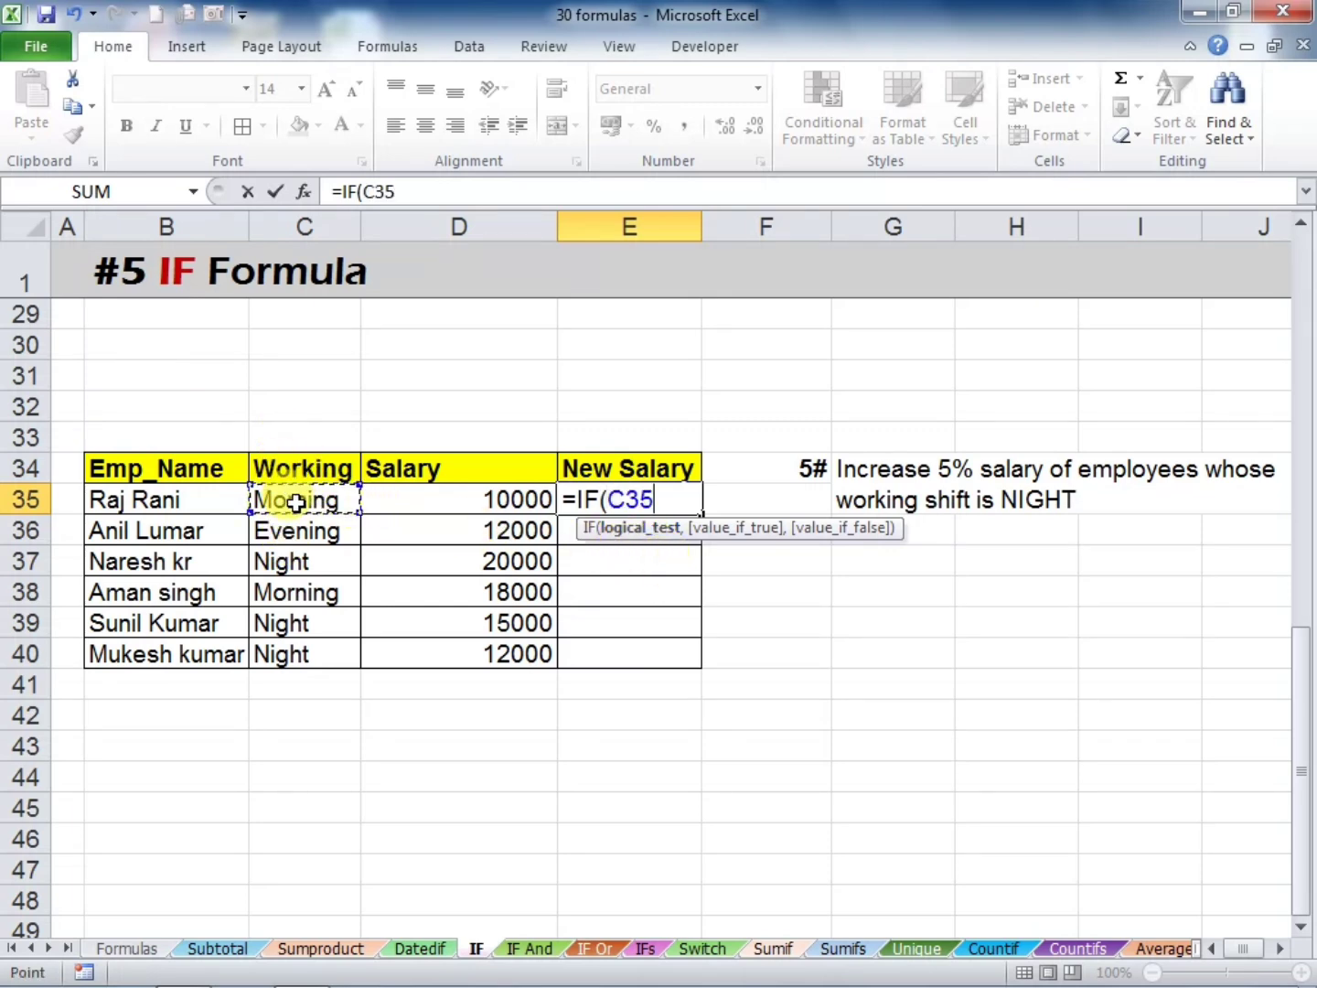
text(="NI)
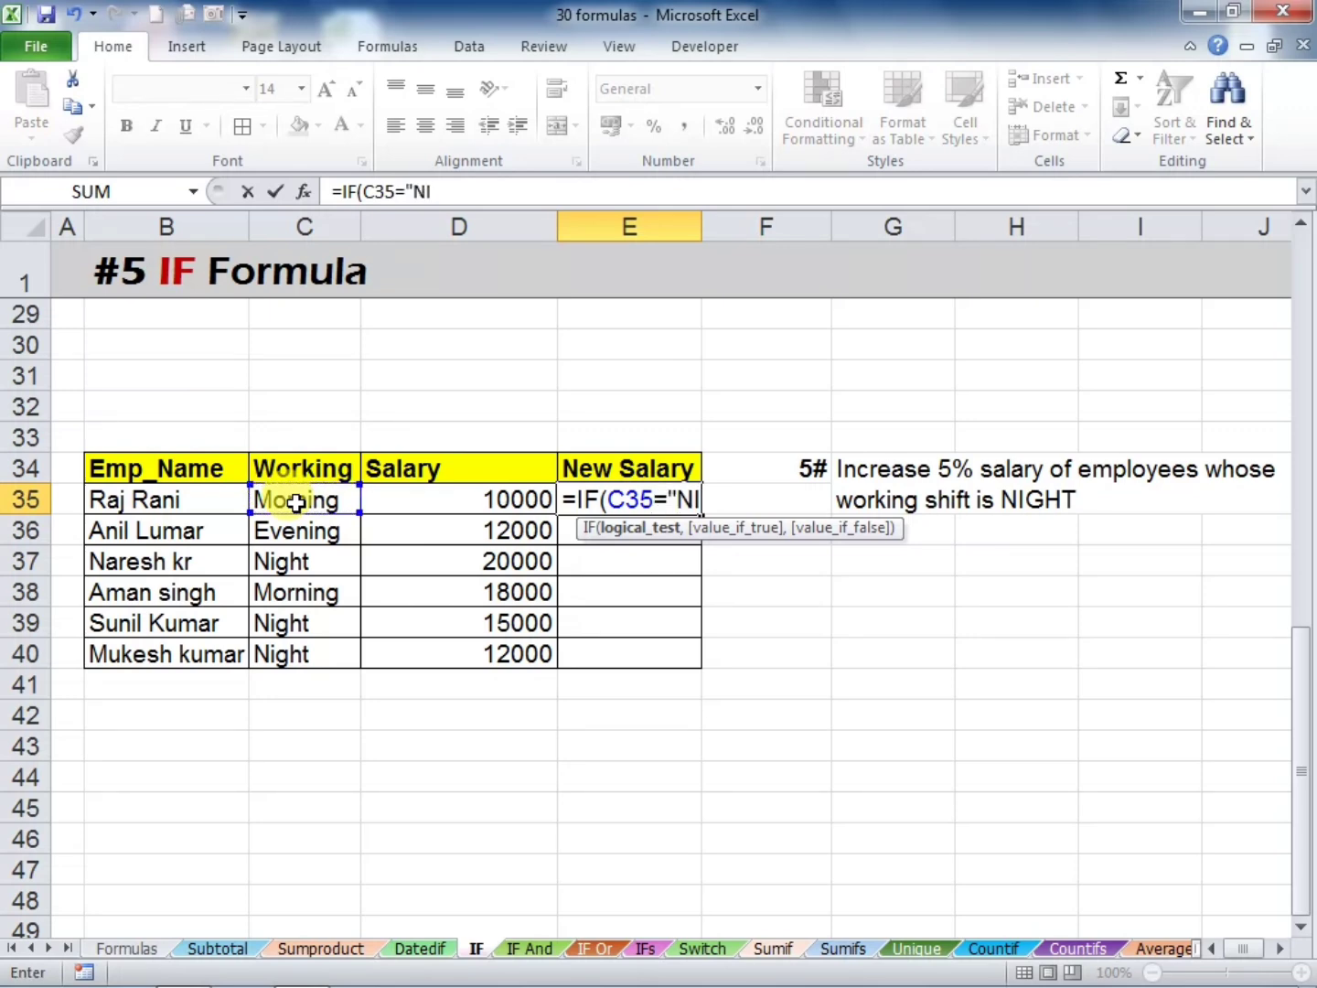
text(GHT)
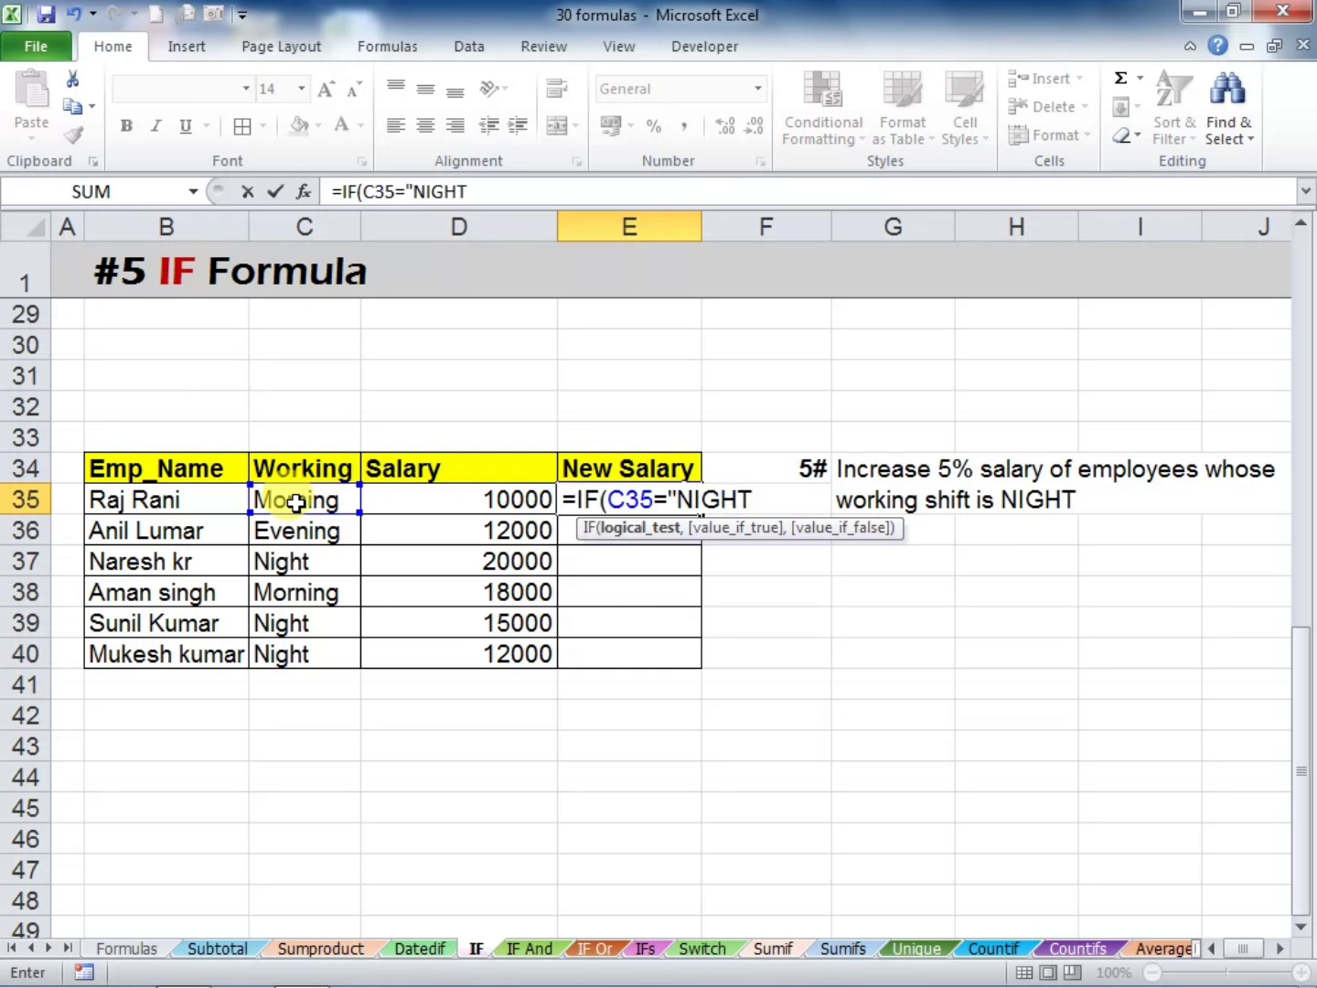
text(",)
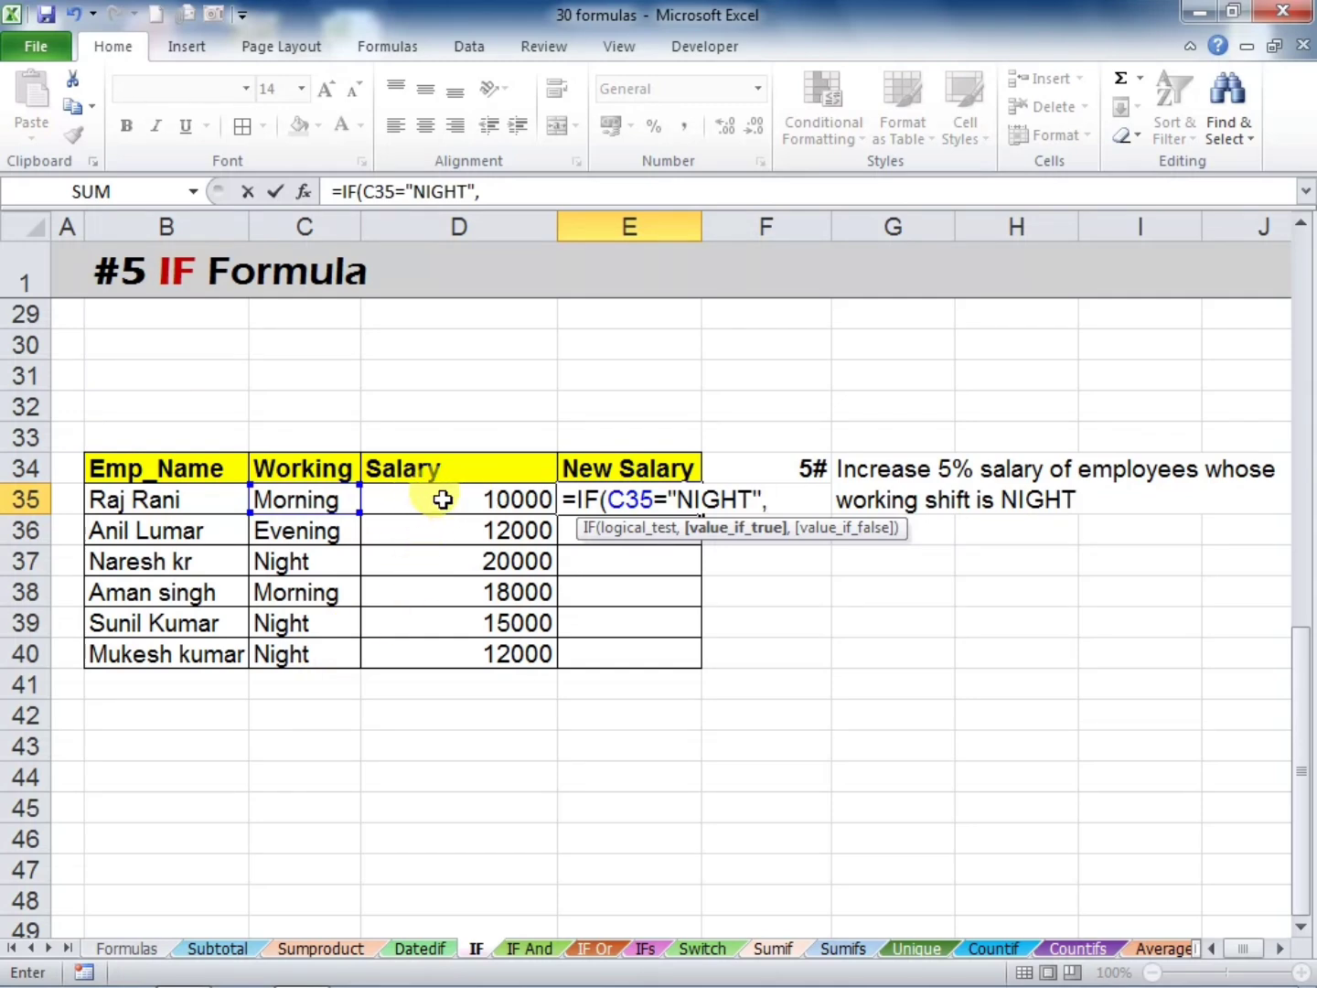
click(447, 499)
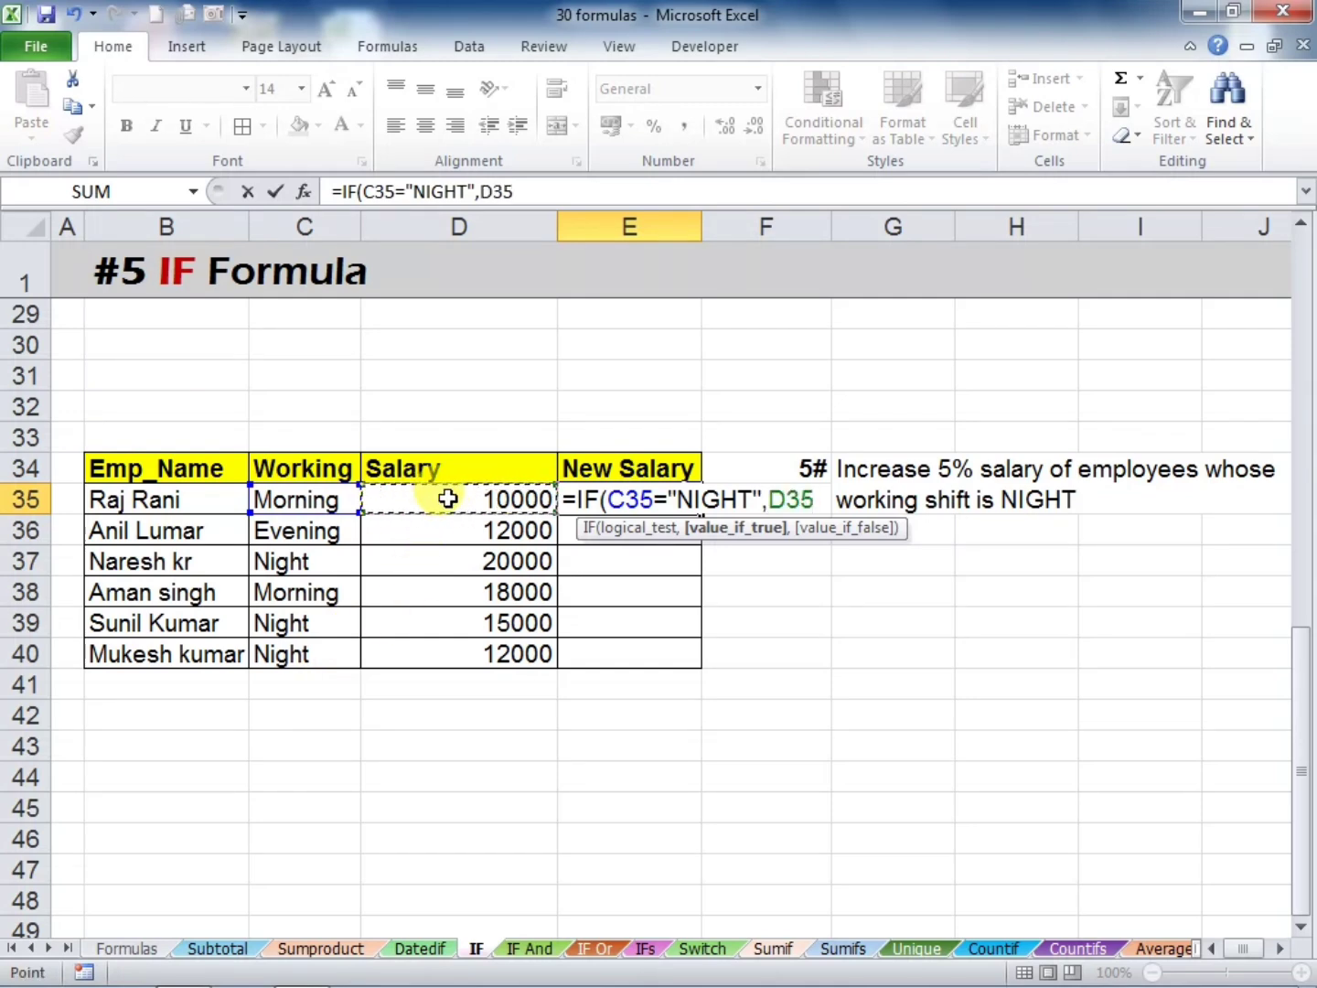
text(+)
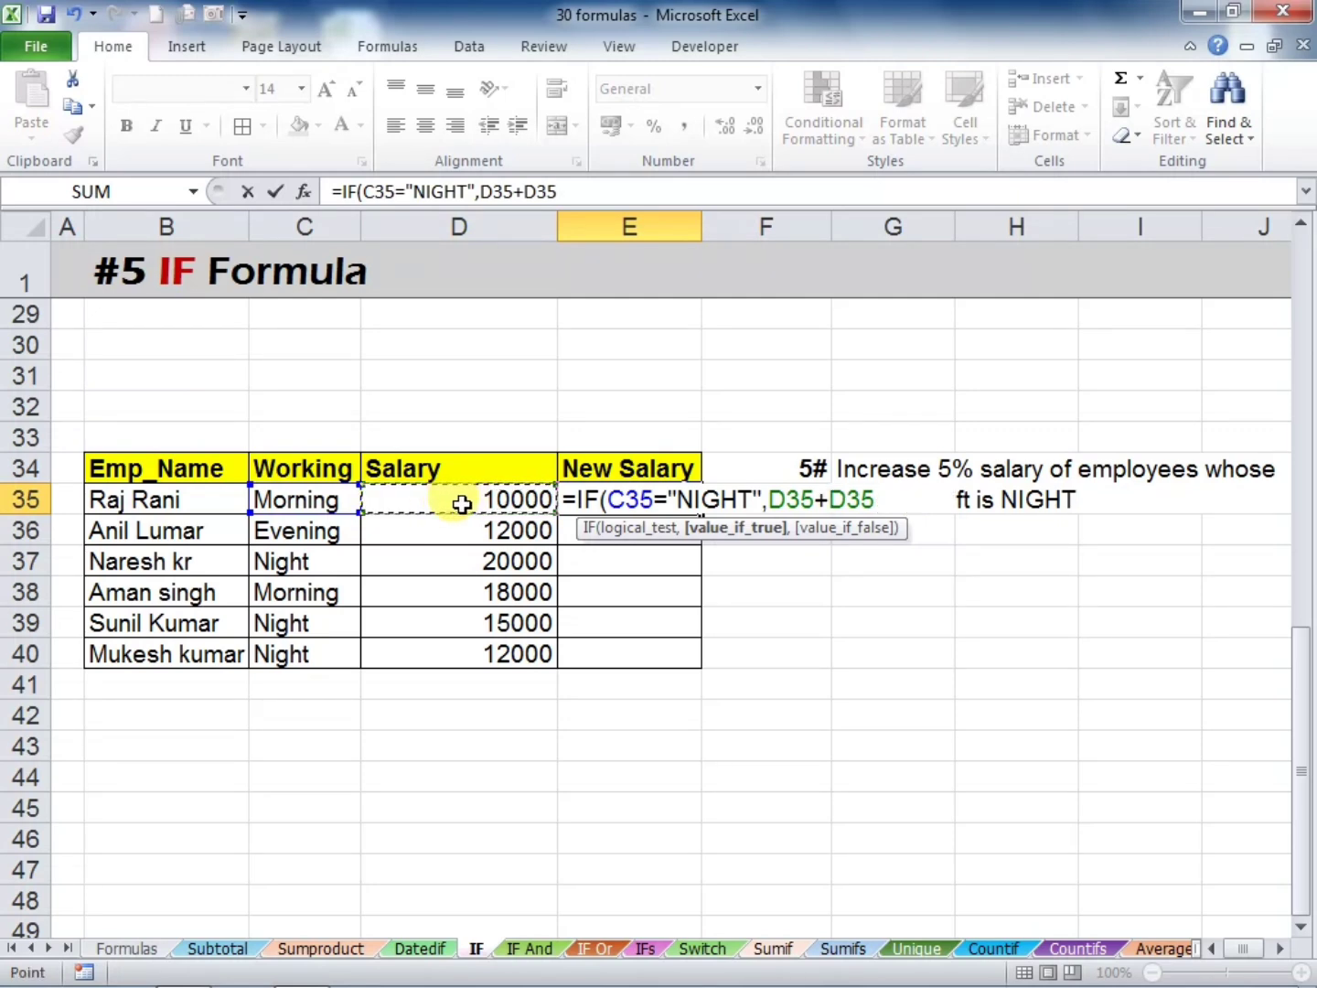
text(*5%,)
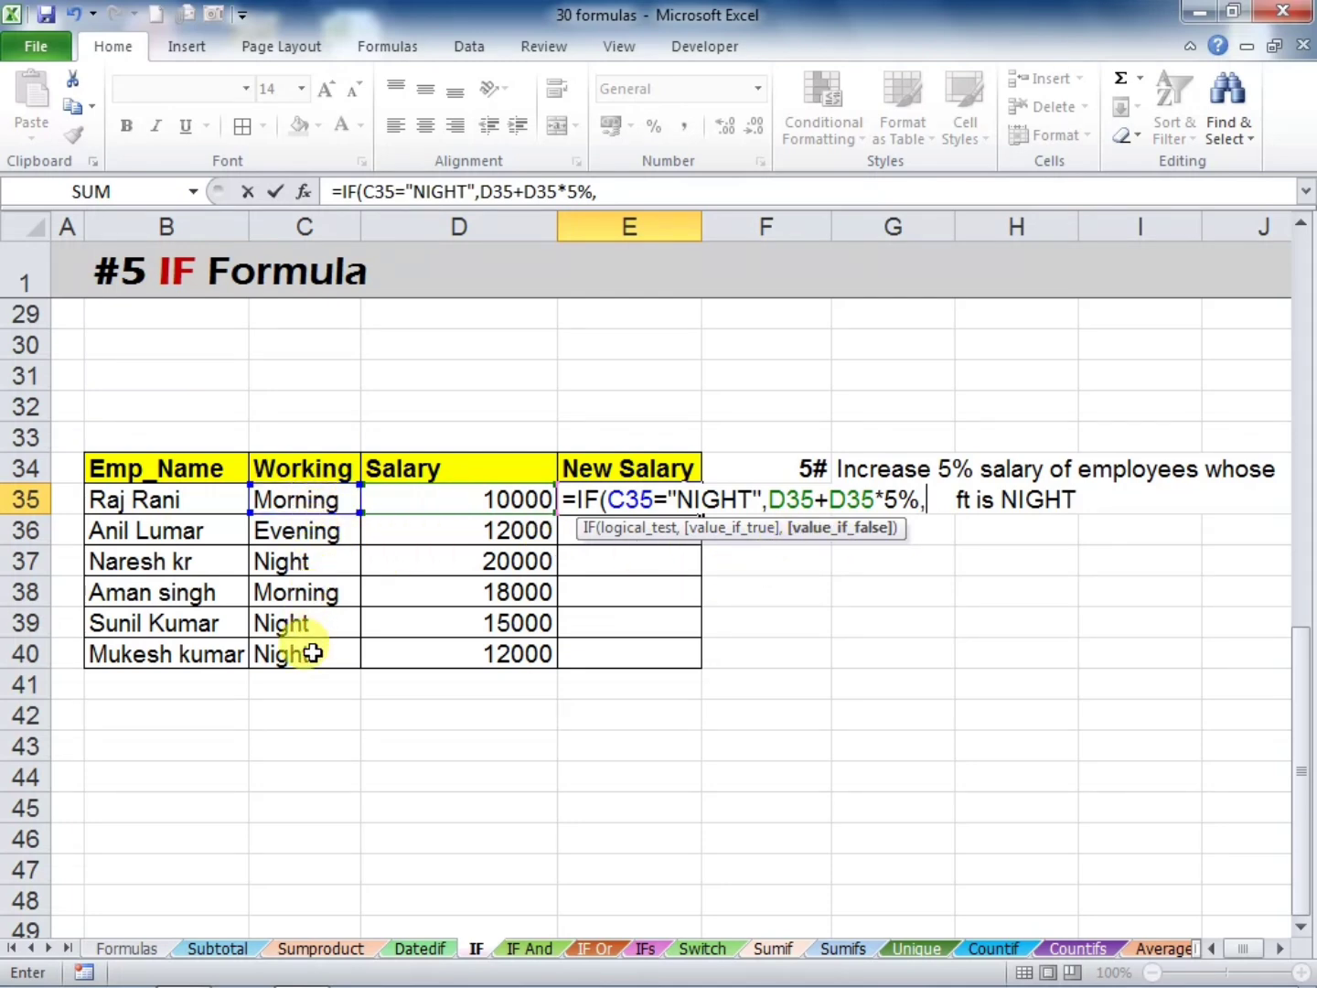
click(460, 503)
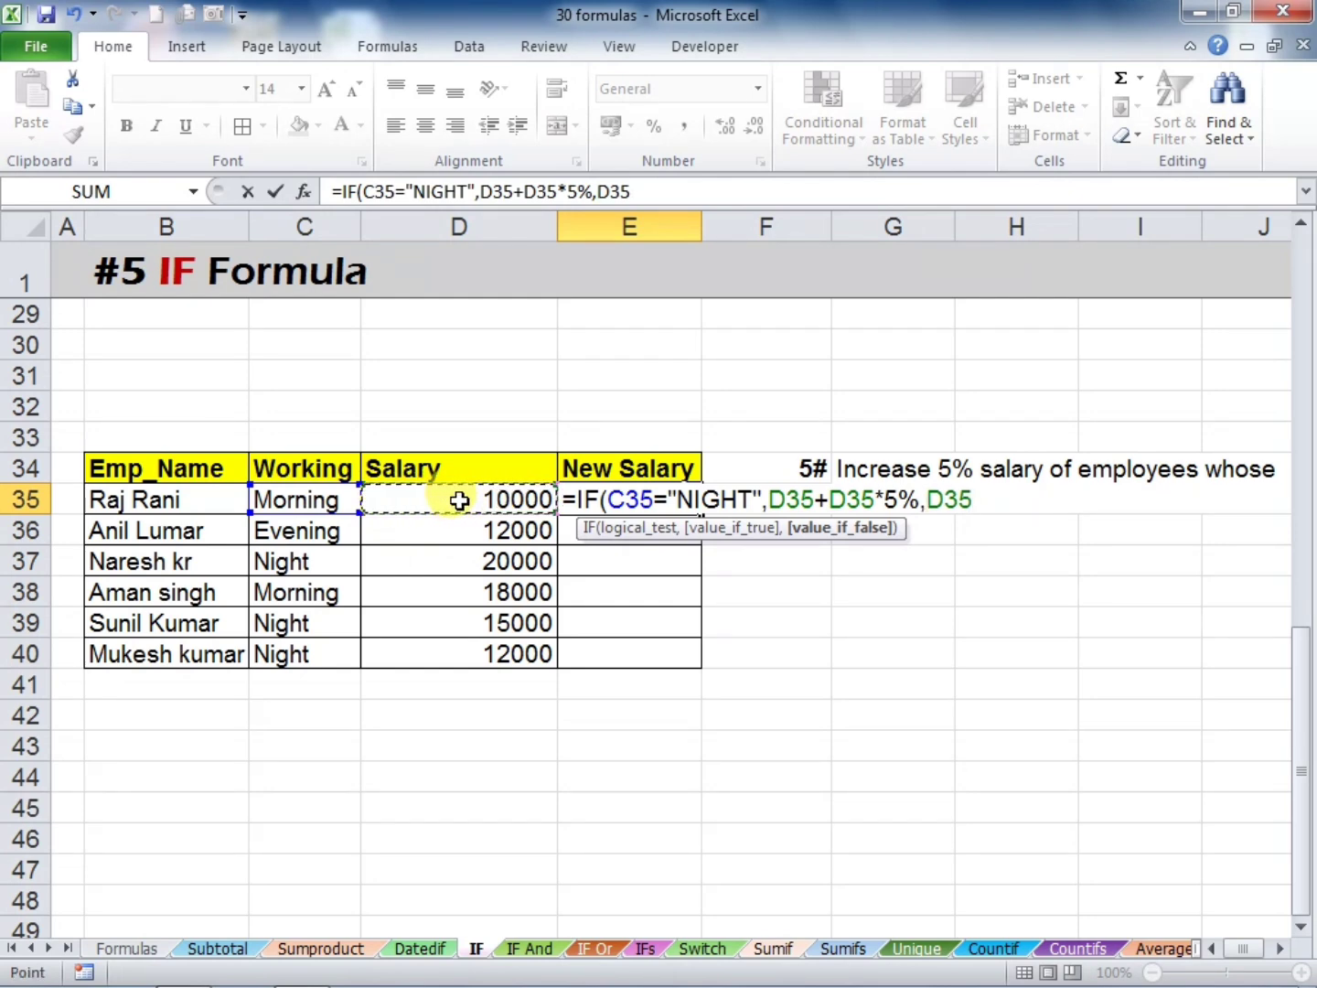
text())
key(Return)
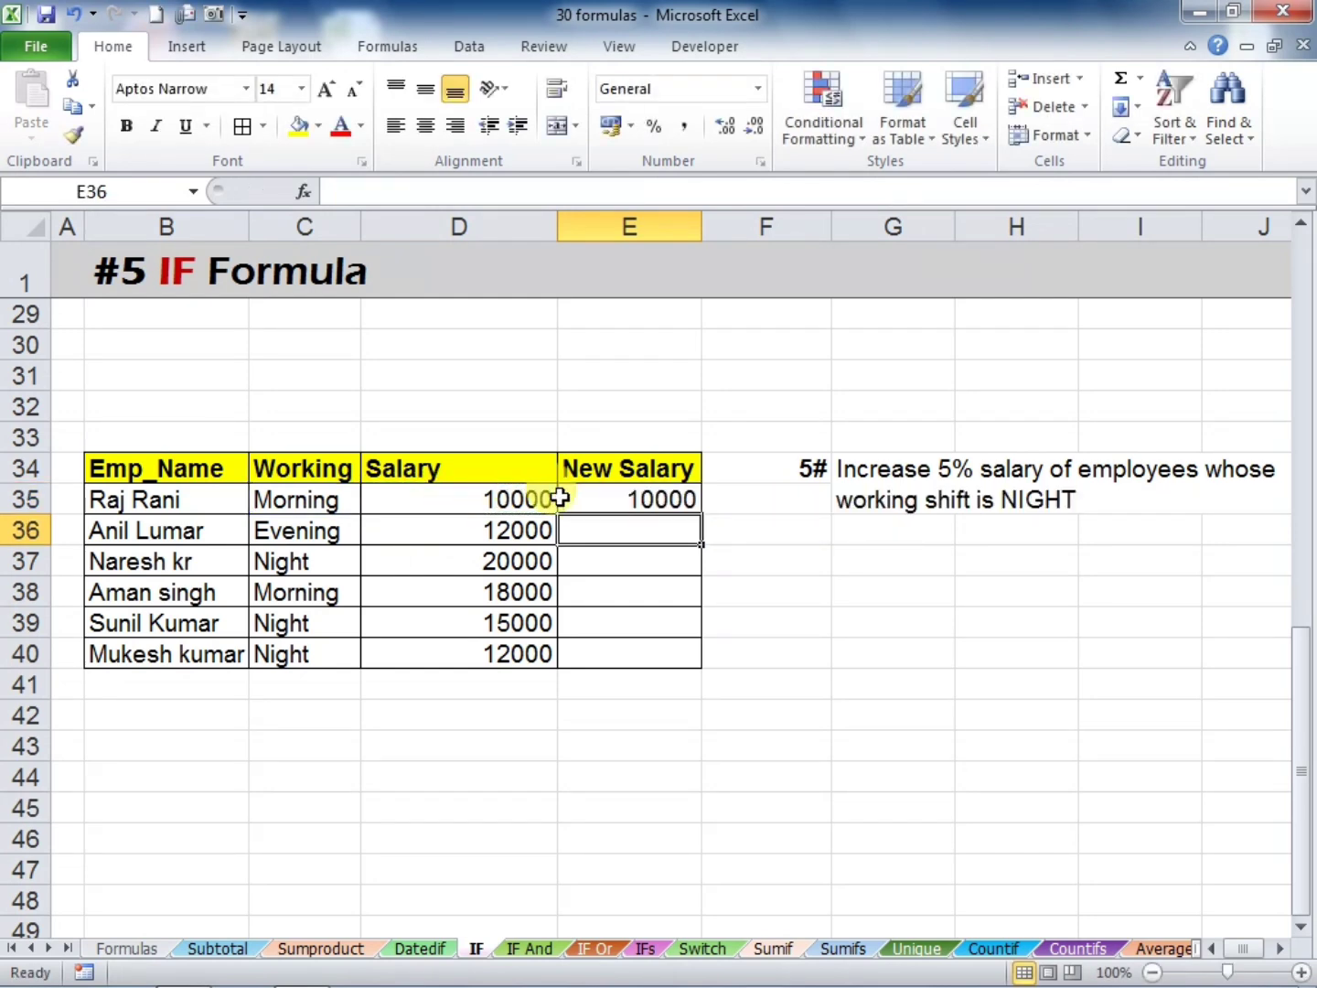
Fill the new-salary formula from E35 down to E40
click(598, 500)
drag(701, 521, 710, 673)
click(820, 663)
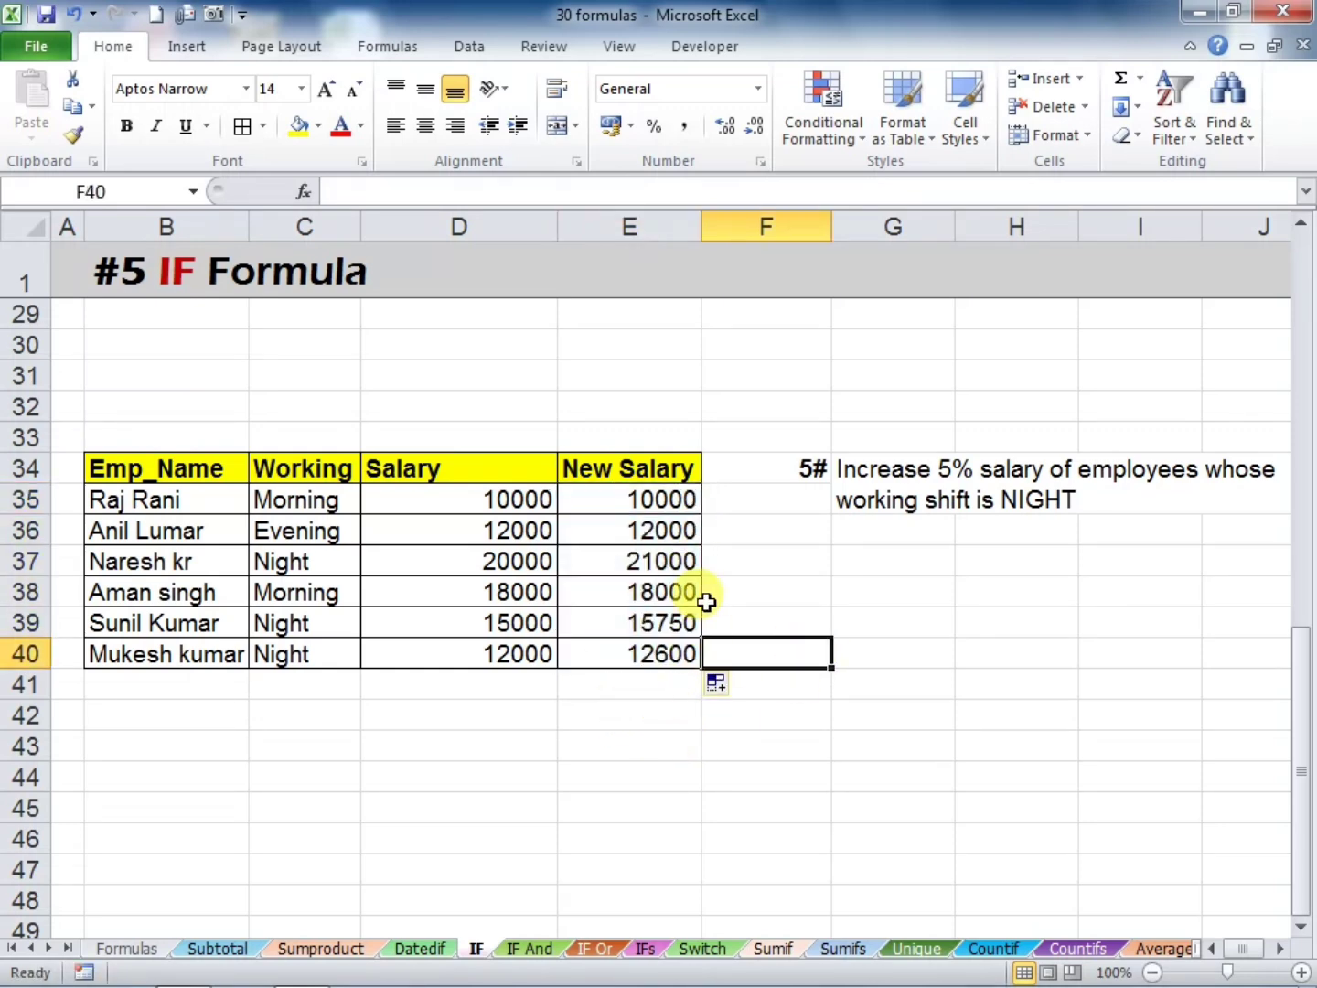
Enter =D35*5% in F35 to calculate 5% of the first employee's salary as a check
click(737, 500)
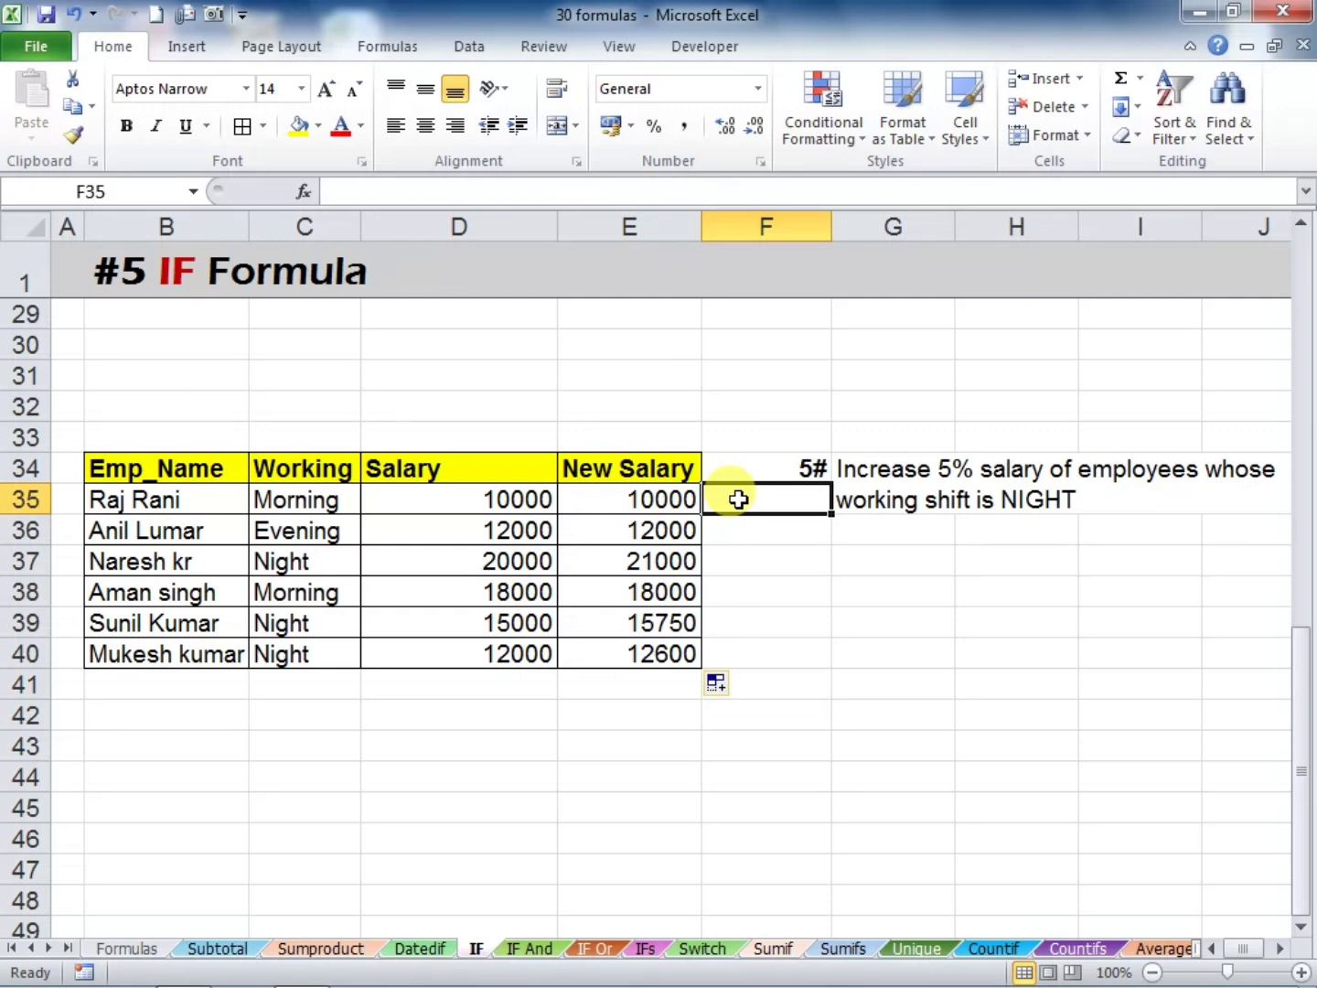
text(=)
key(Left)
key(Left)
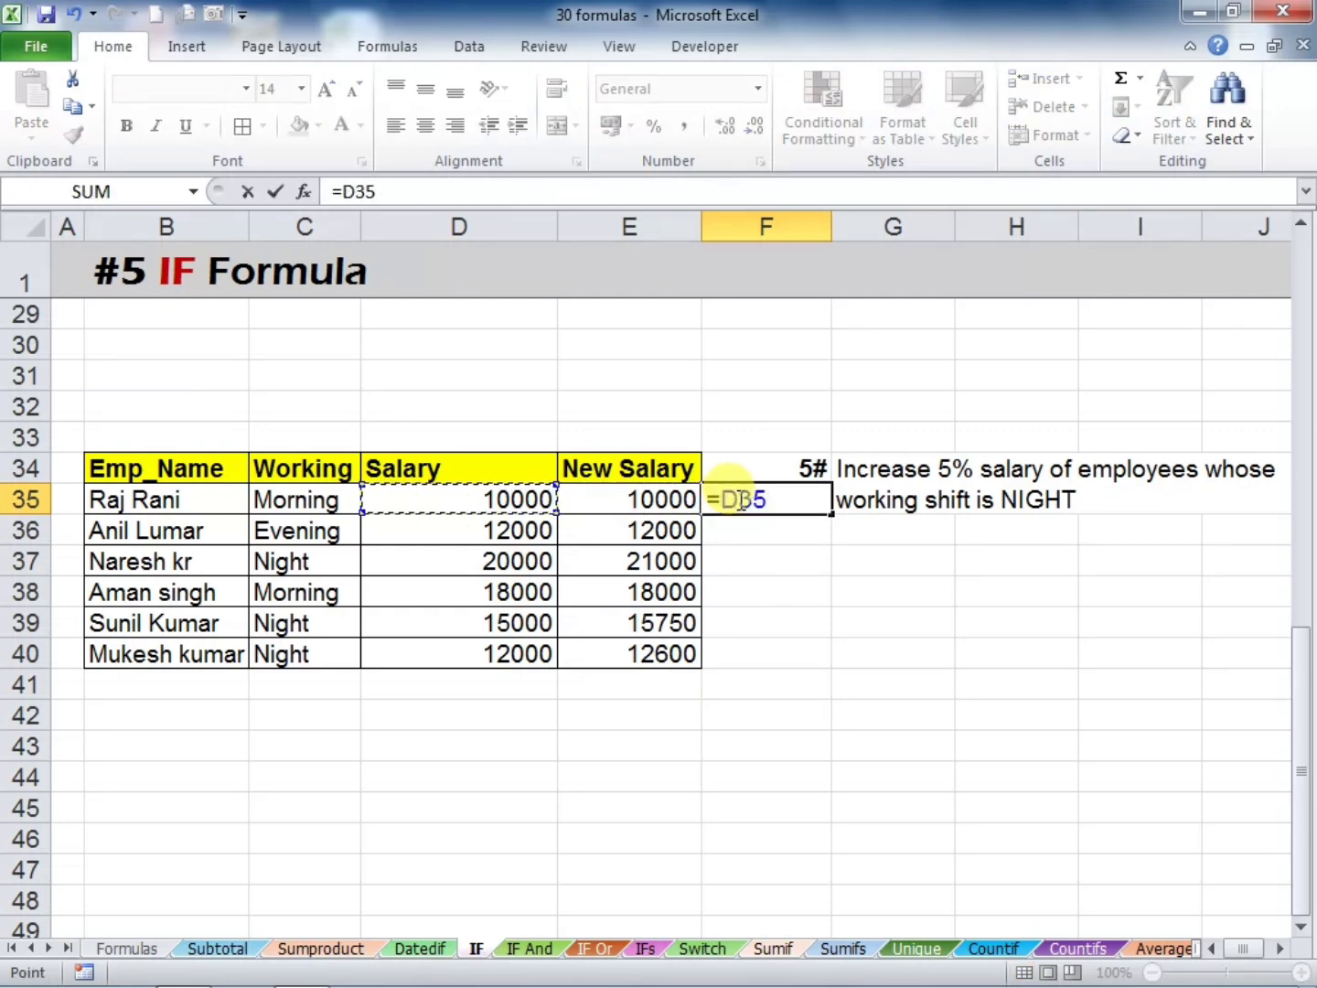
text(*5%)
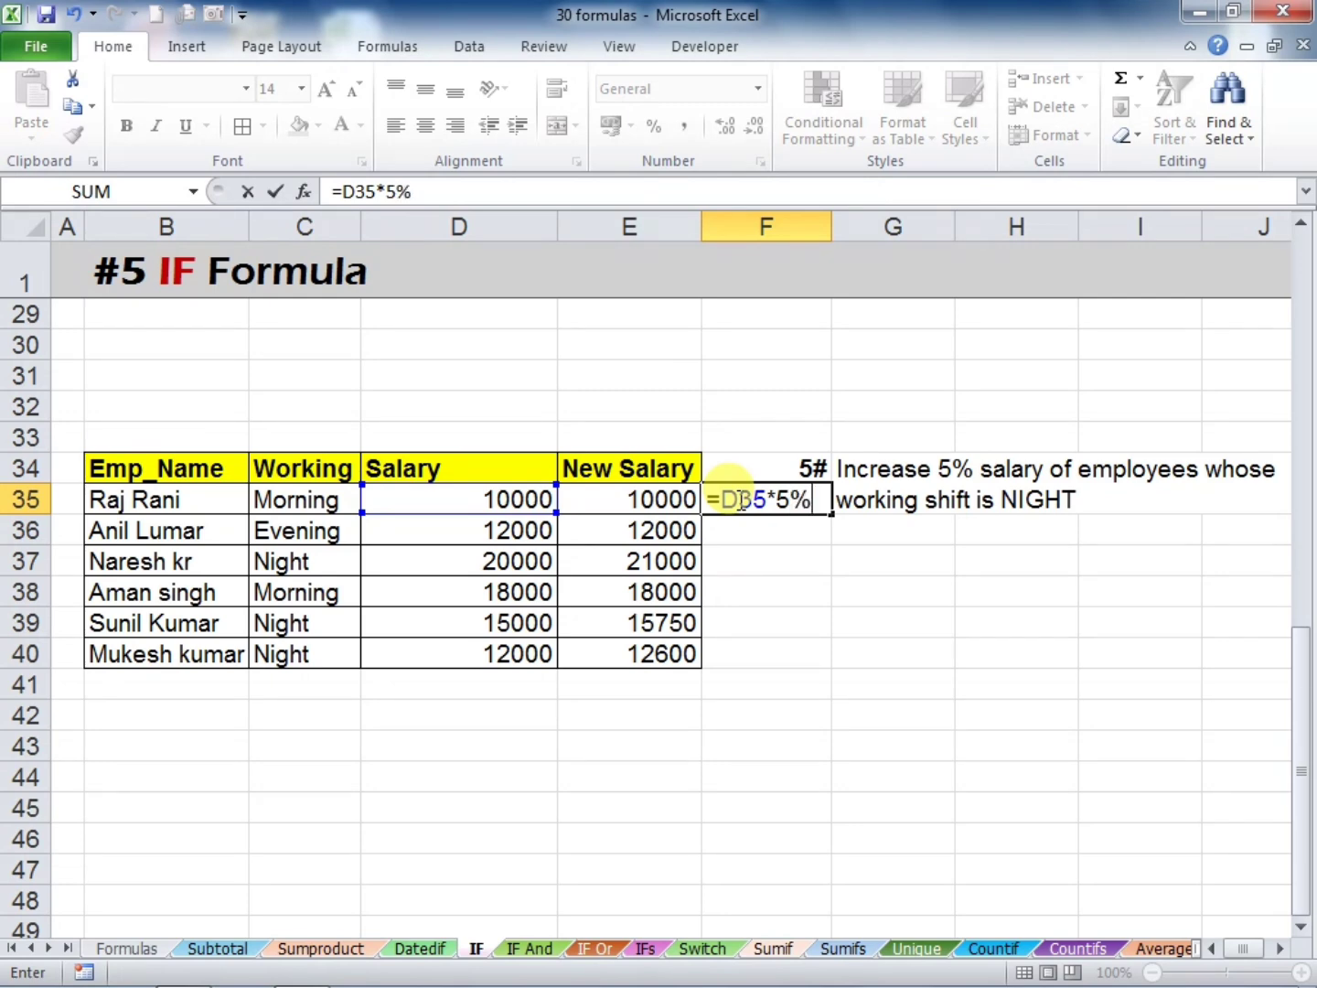
key(Return)
Fill the 5% check formula from F35 down to F40
click(738, 499)
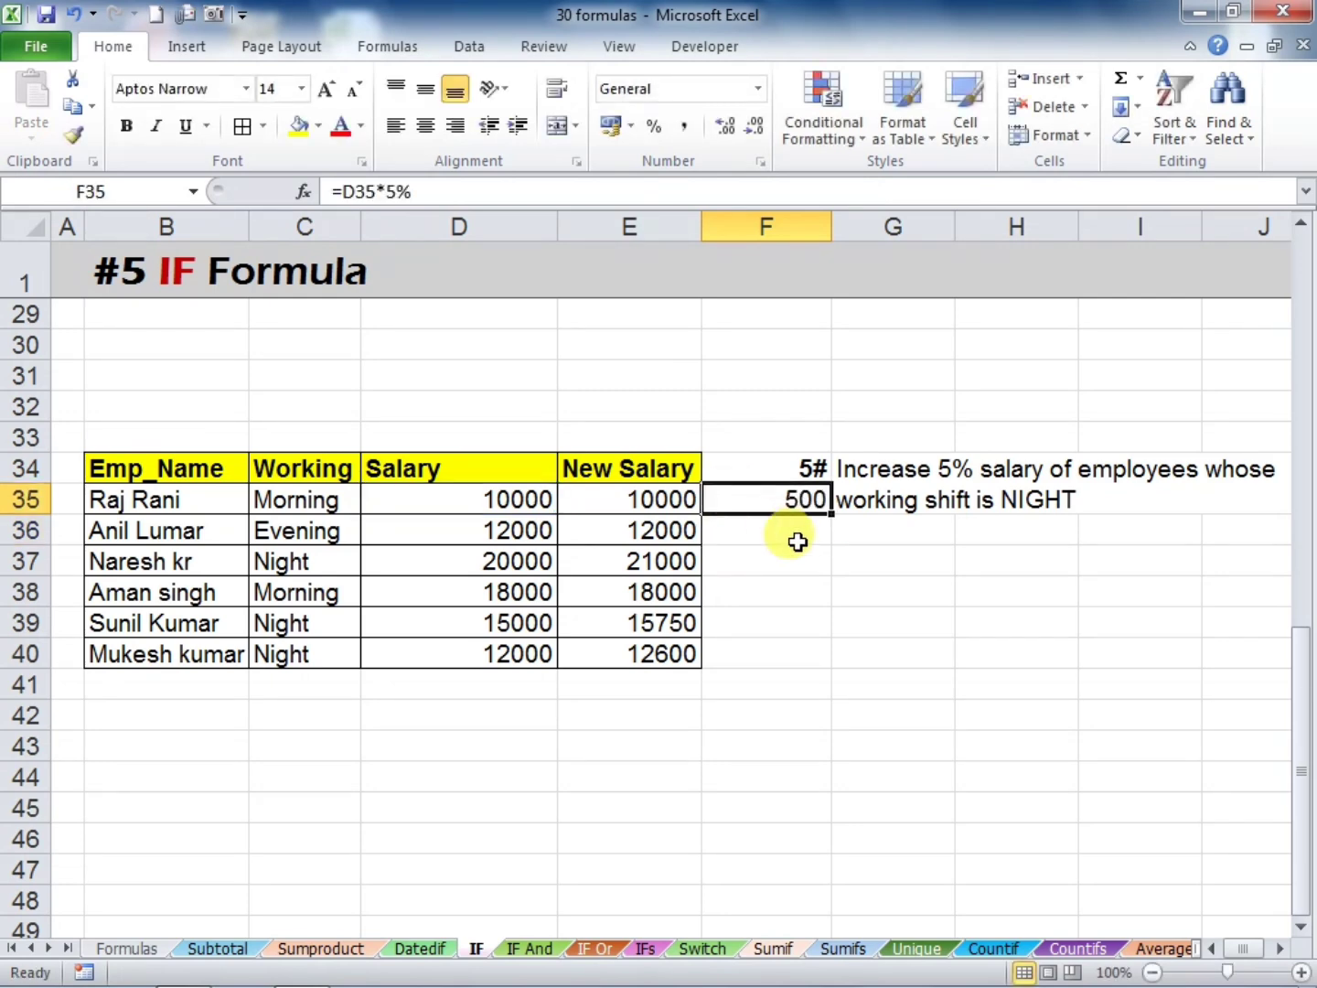
drag(831, 514, 840, 674)
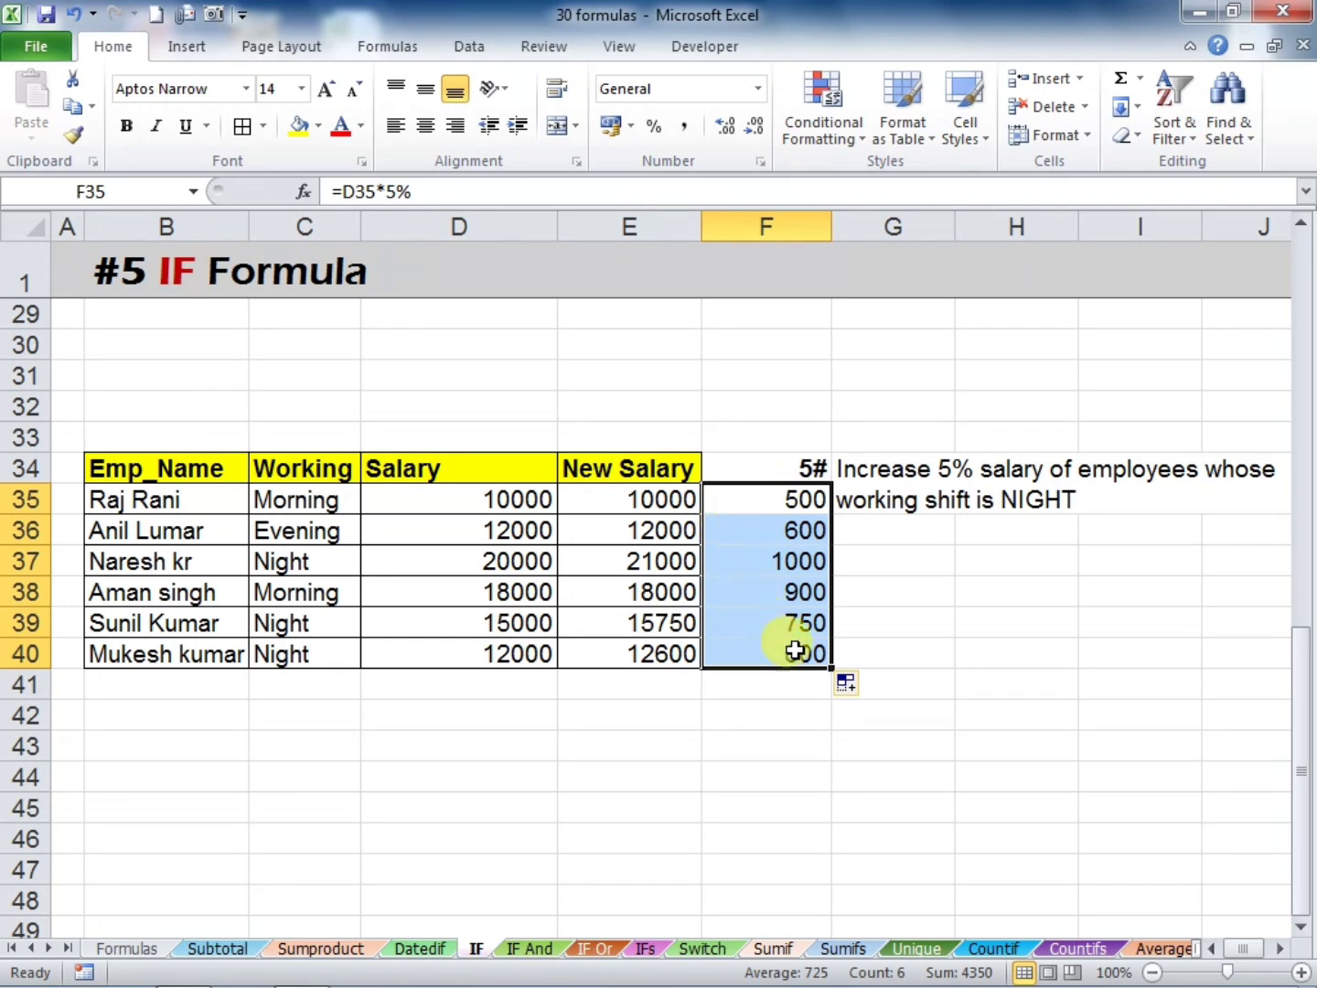
click(910, 614)
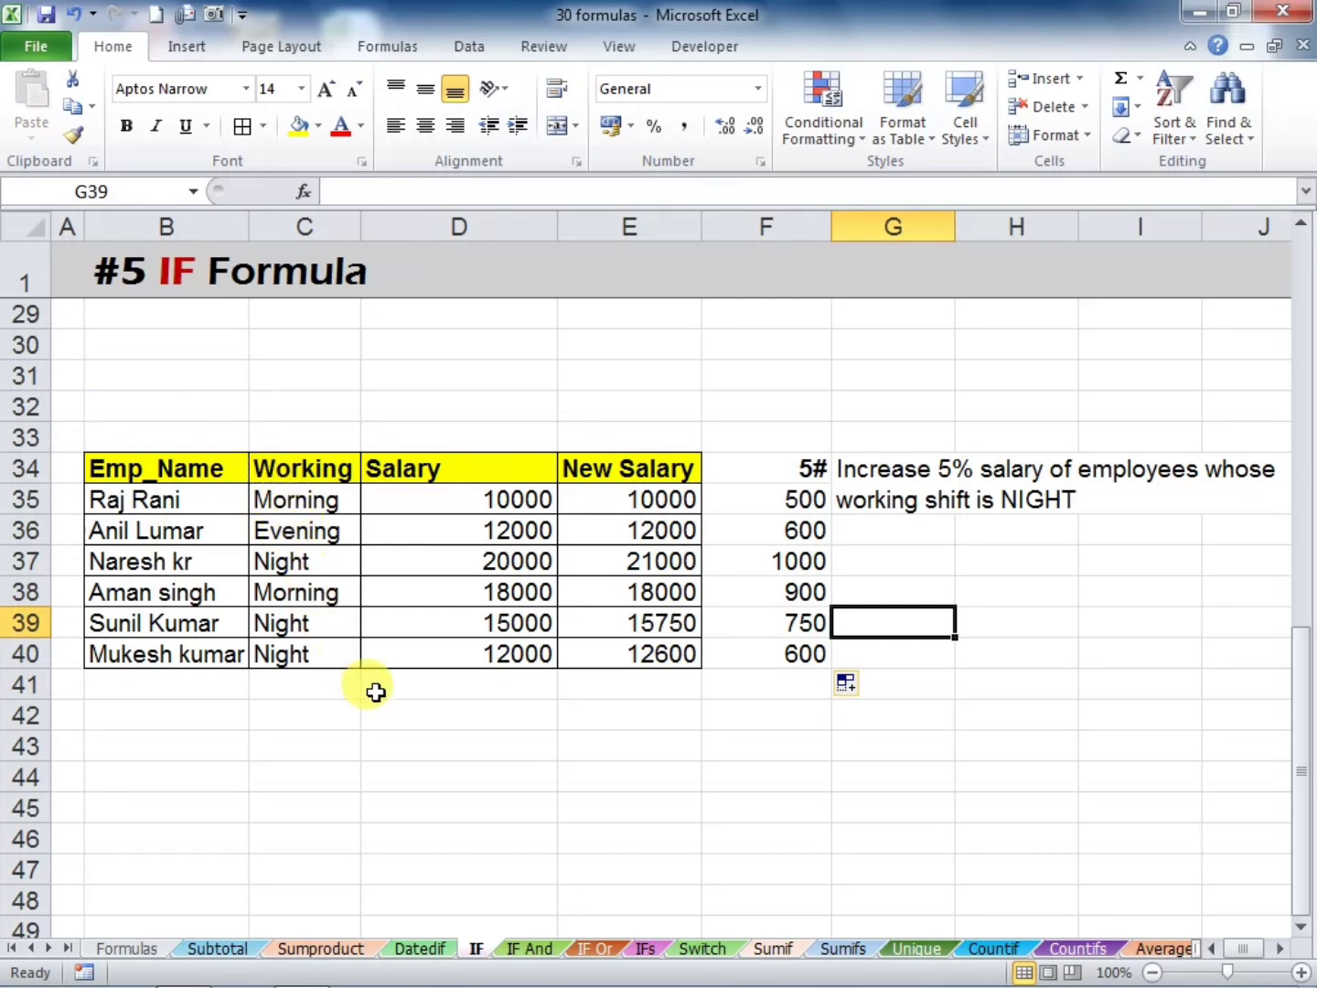
Compare the working shifts with the new salaries in rows 35 to 37, checking row 37 against its 5% amount in F37
click(270, 499)
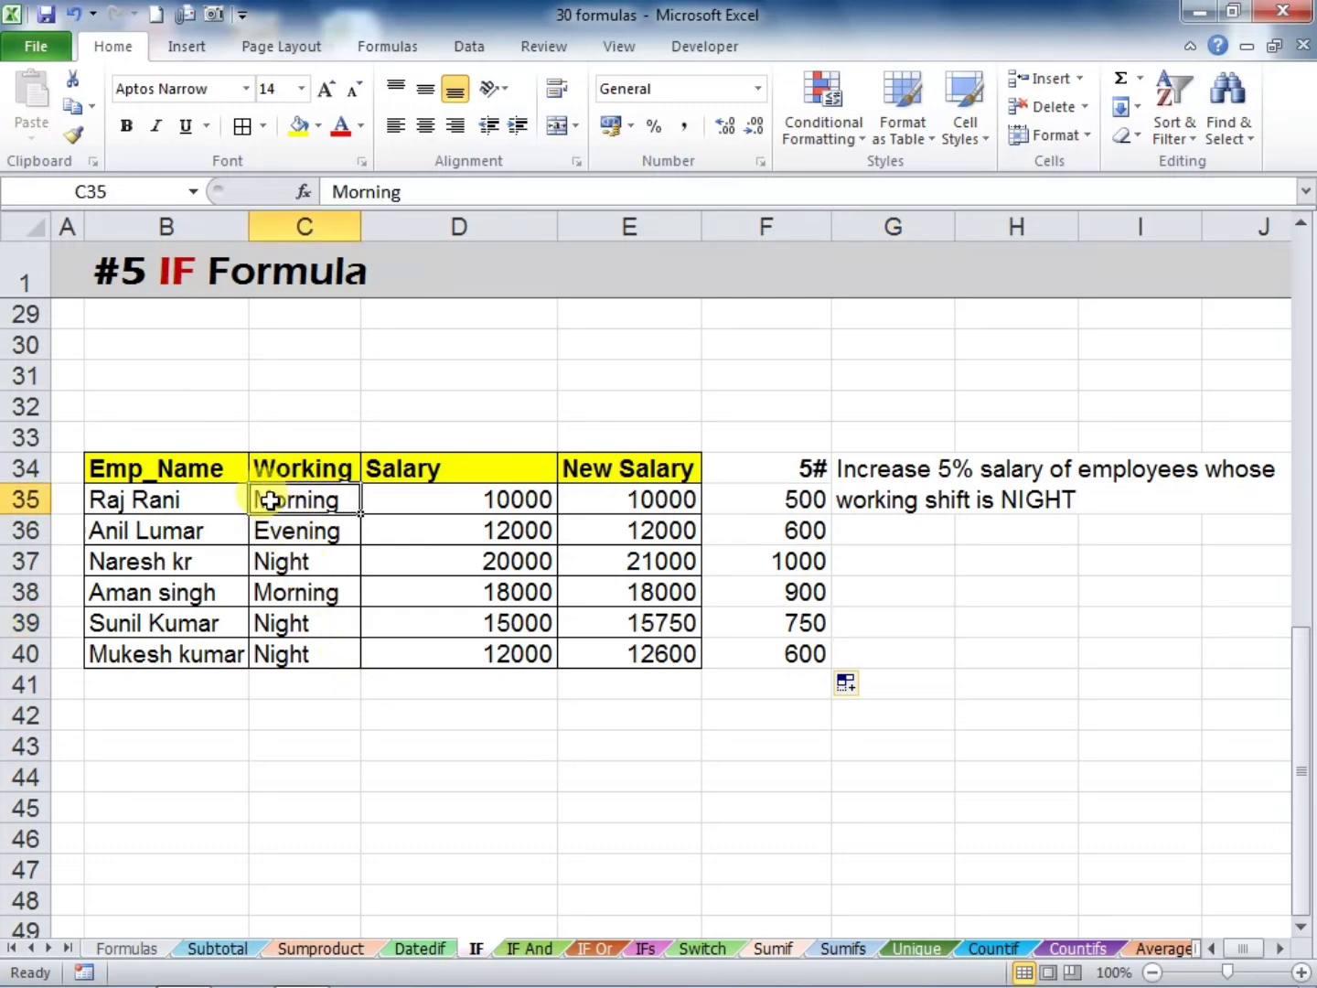
click(598, 499)
click(293, 533)
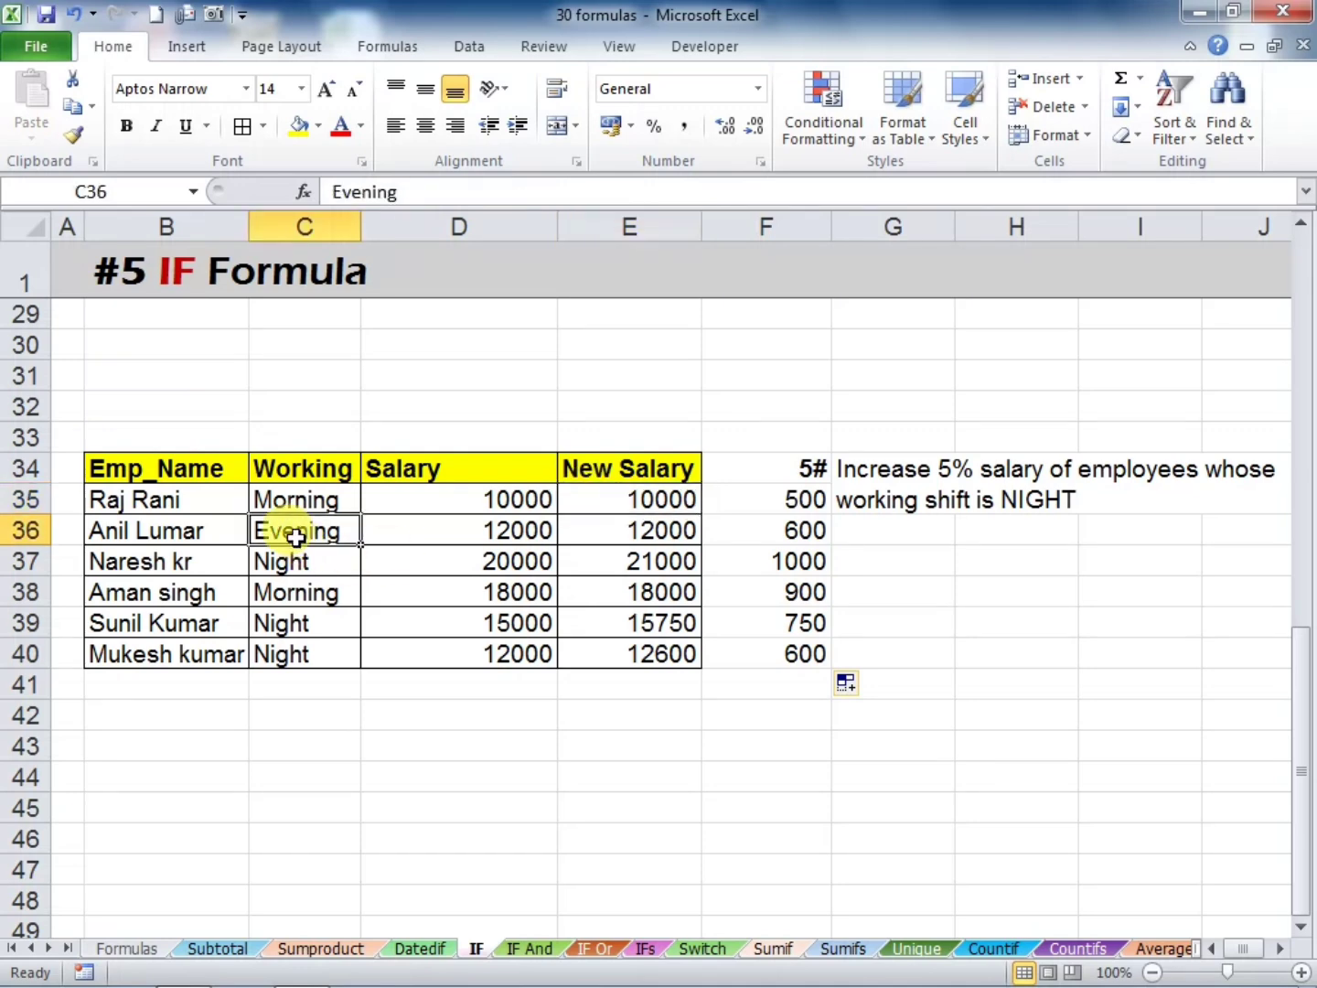
click(577, 531)
click(324, 559)
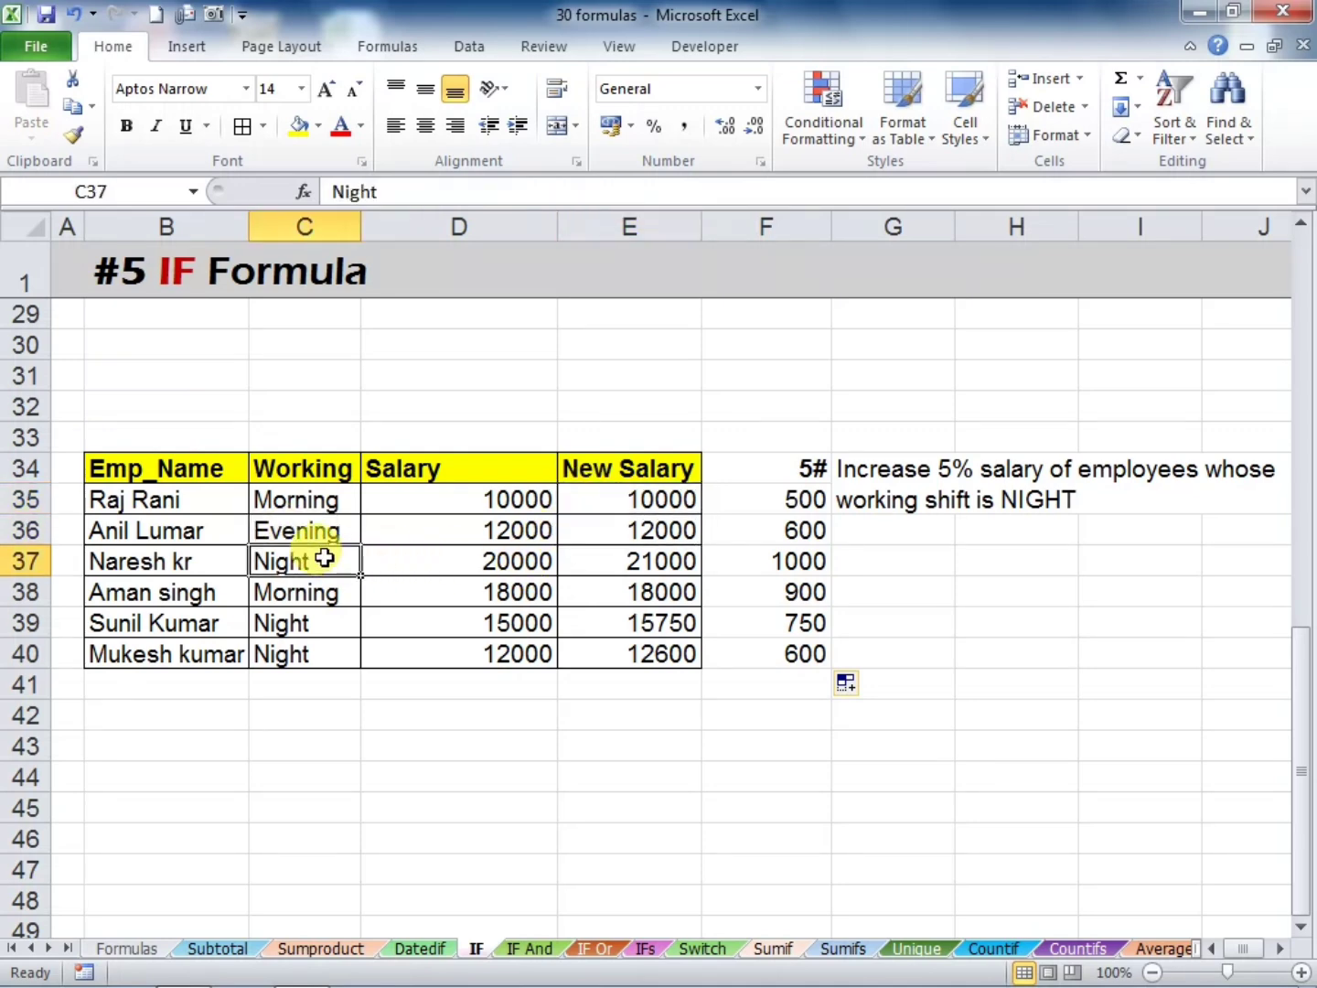
click(452, 563)
click(741, 561)
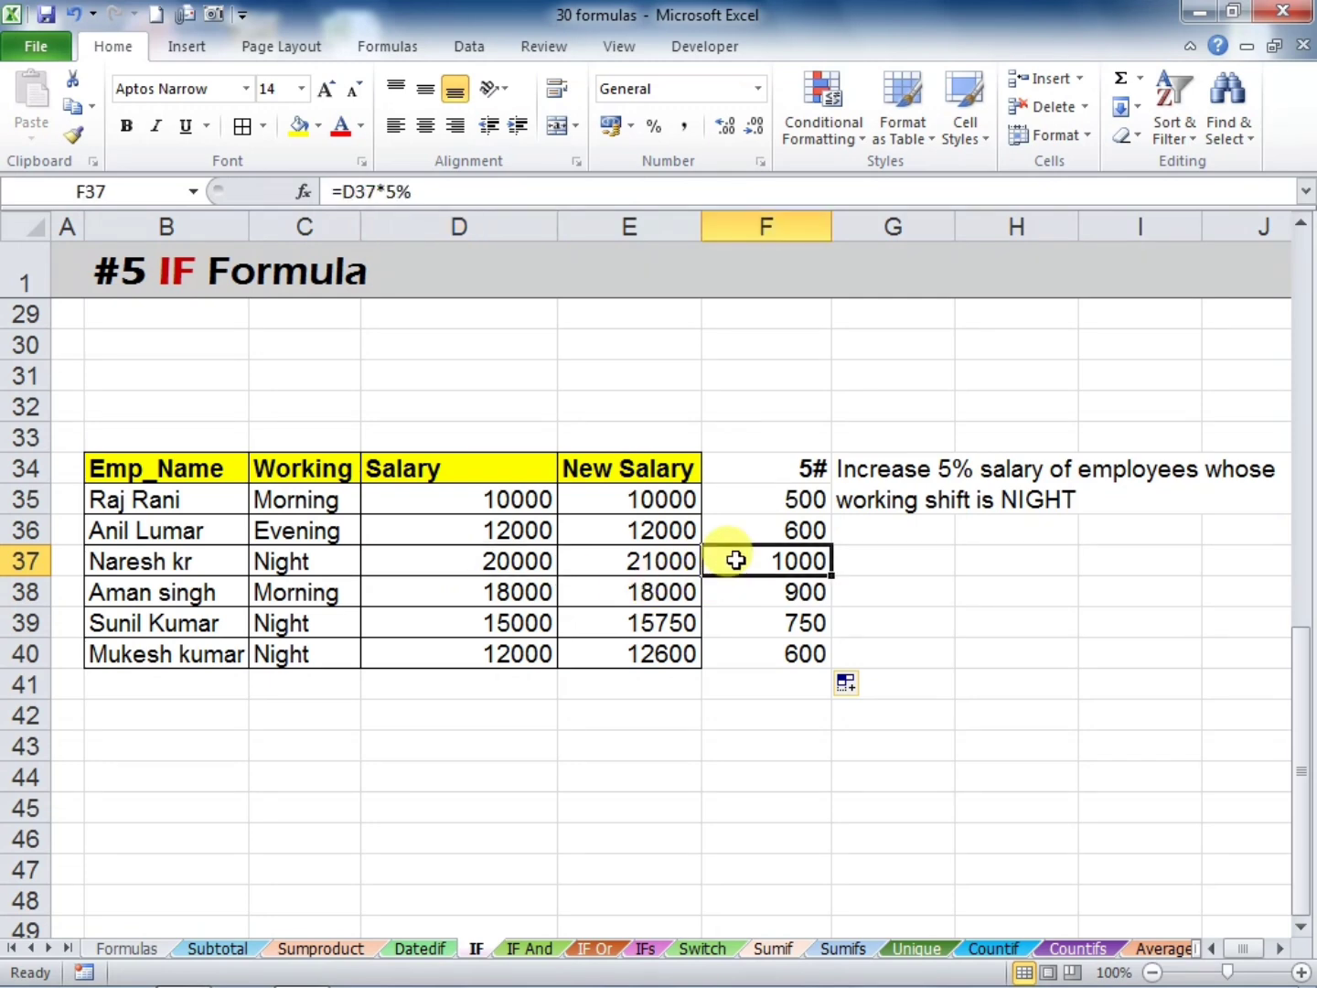
click(590, 561)
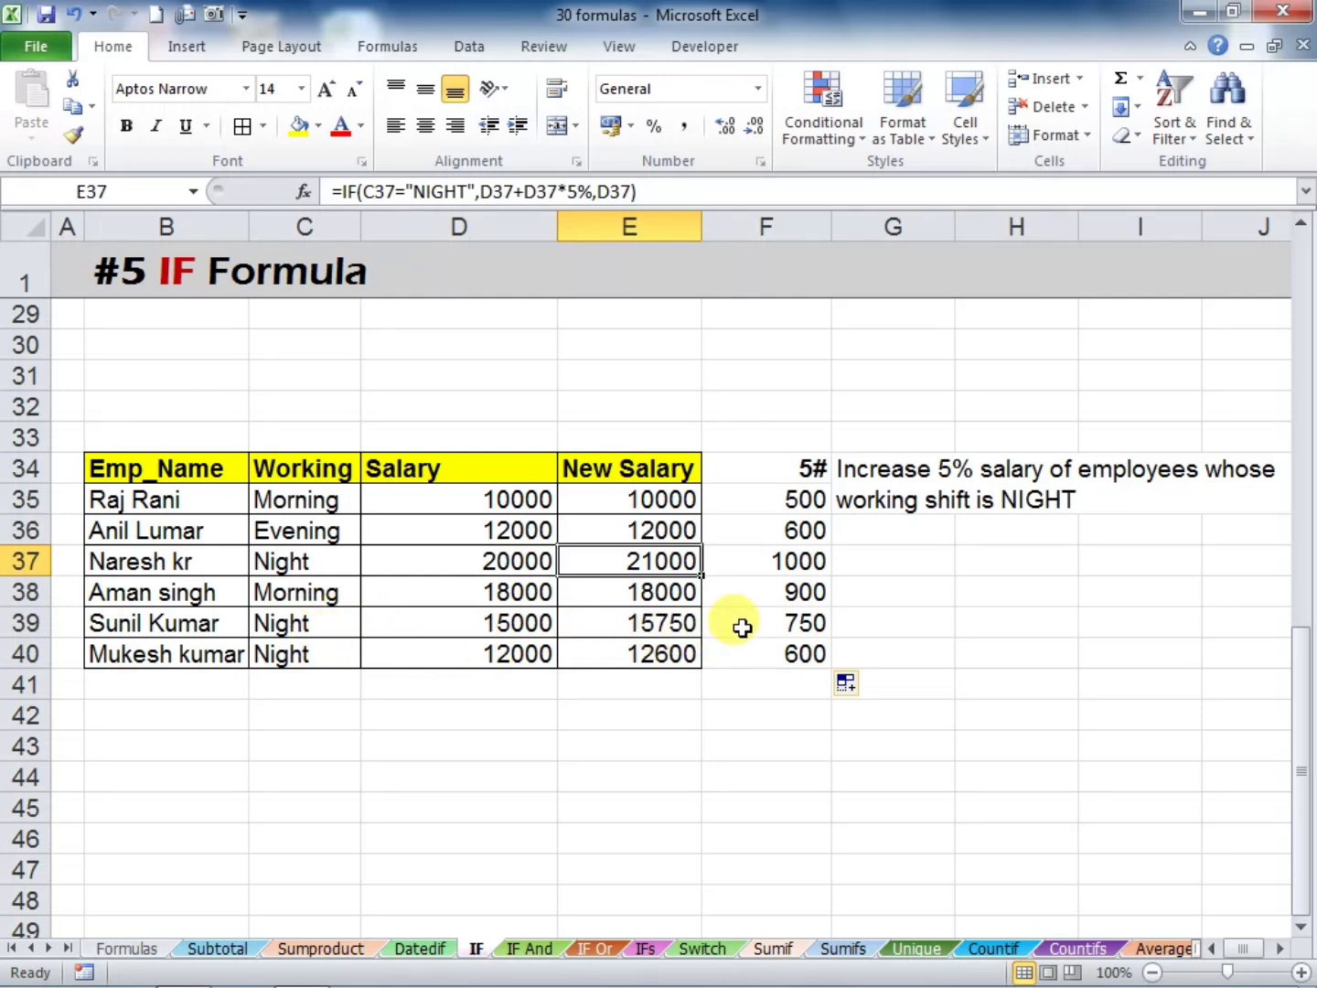
click(658, 704)
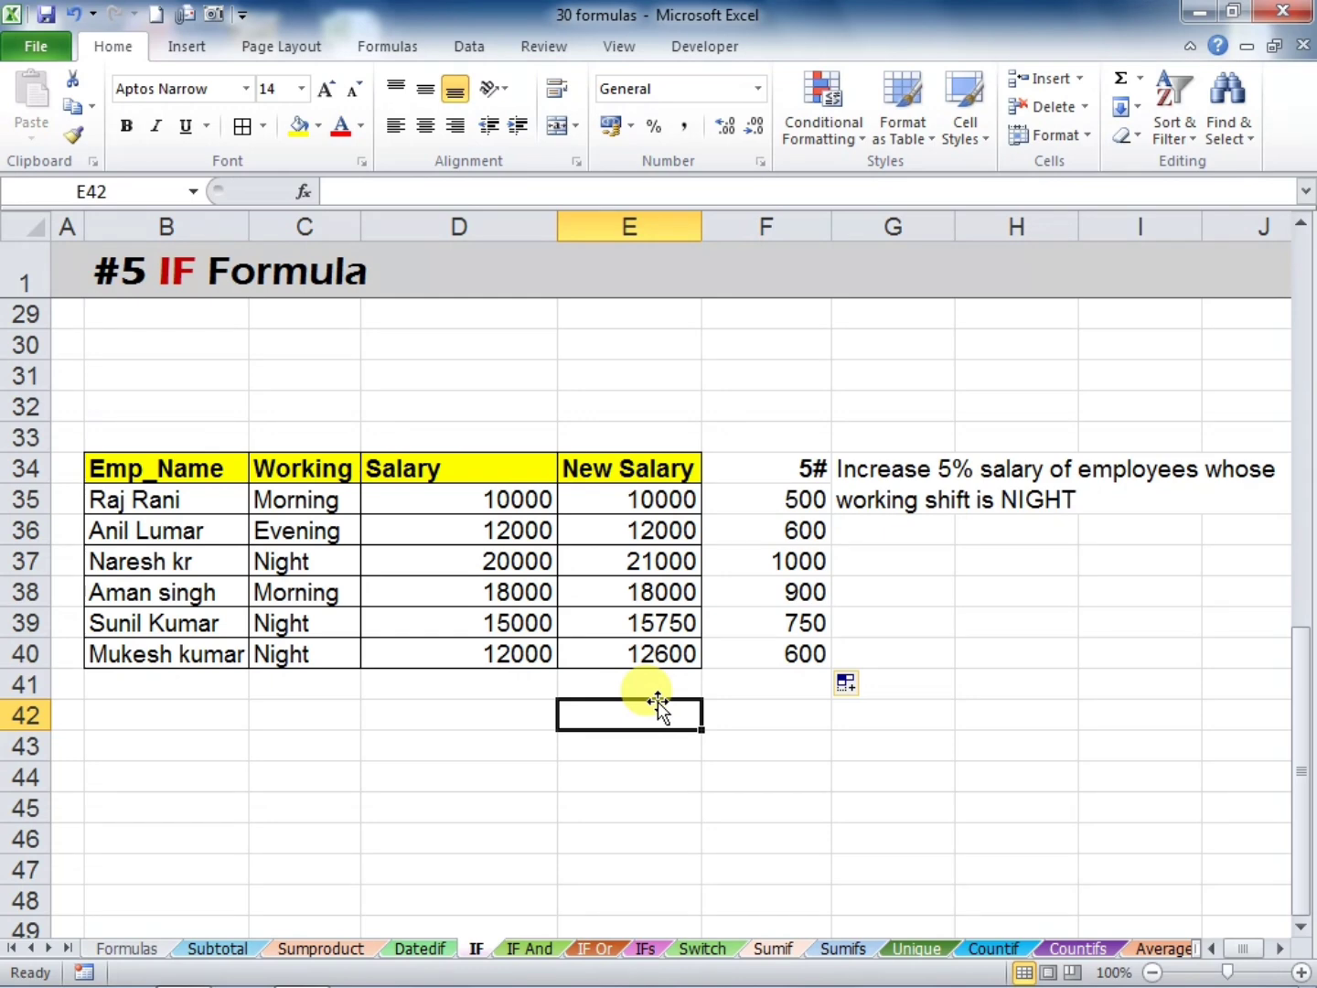
scroll(656, 702, up, 9)
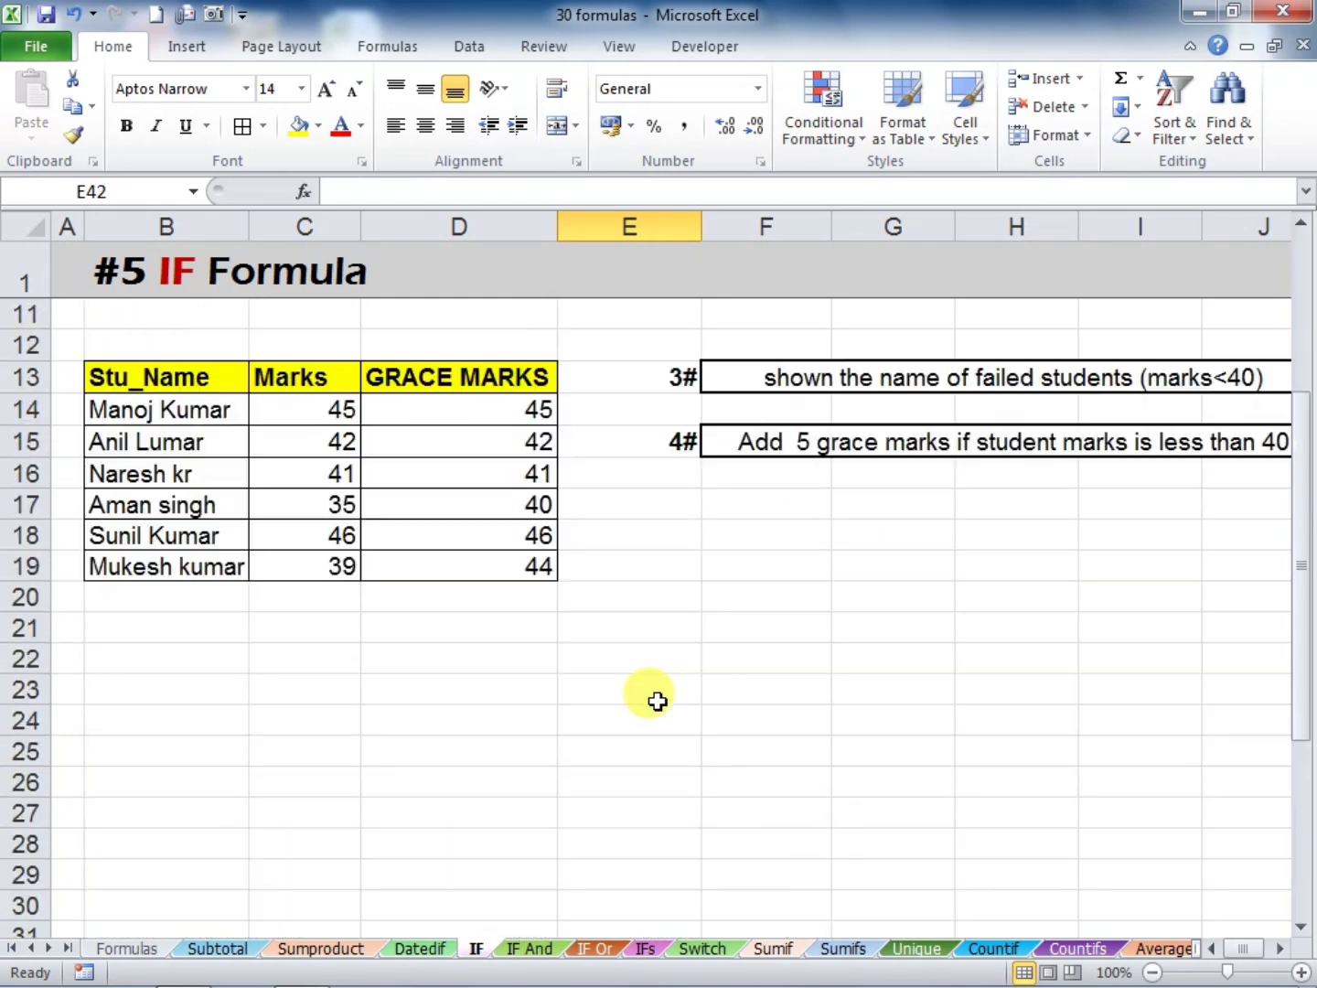
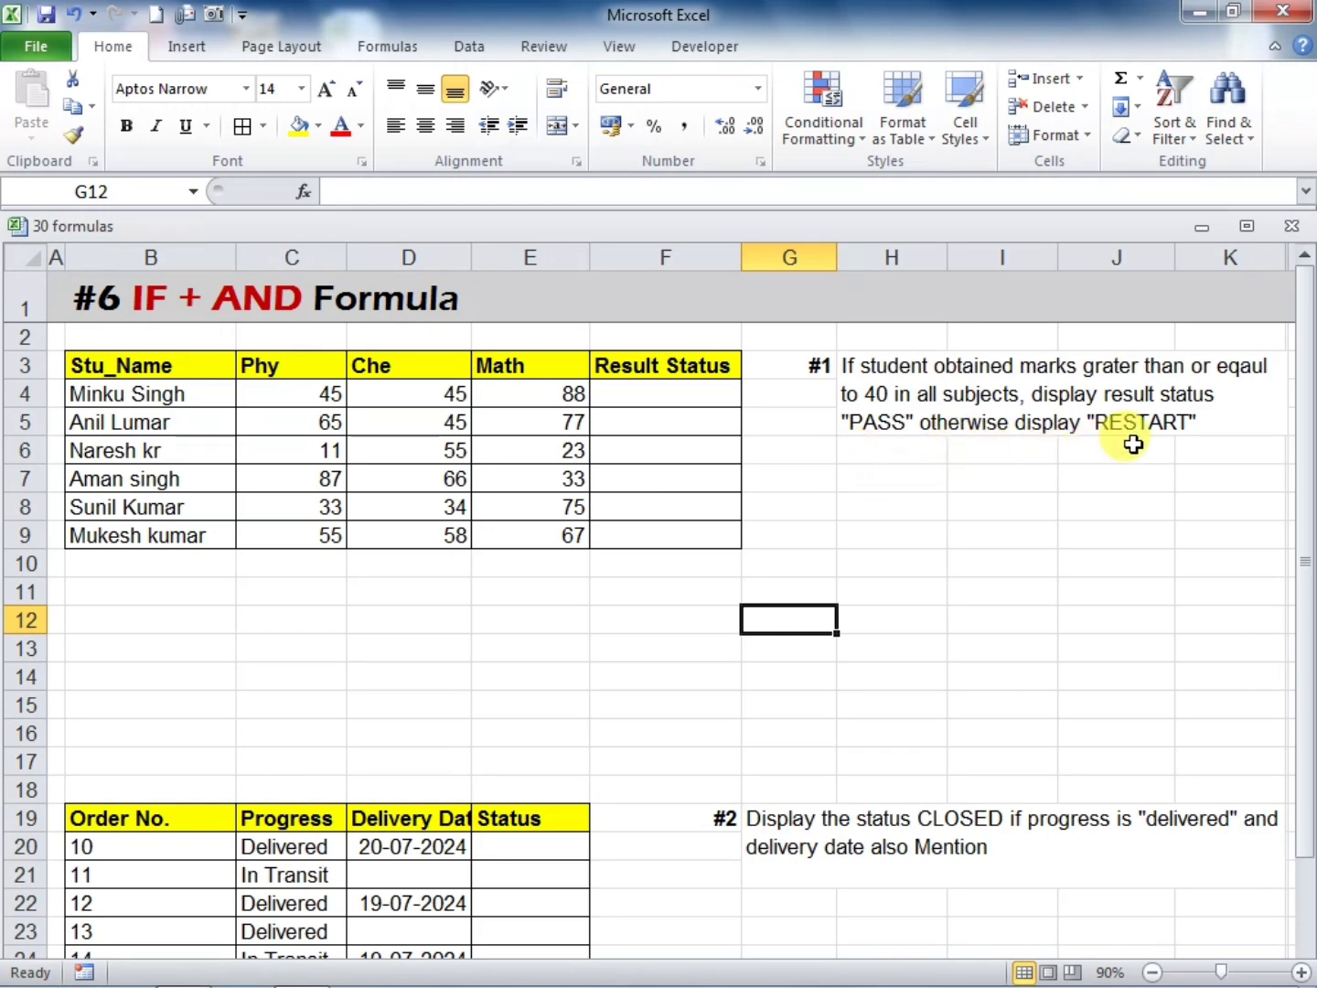
Begin the first student's Result Status formula in F4 with =IF(AND(C4>=40,D4>=40,E4>=40), to test all three subject marks
click(679, 394)
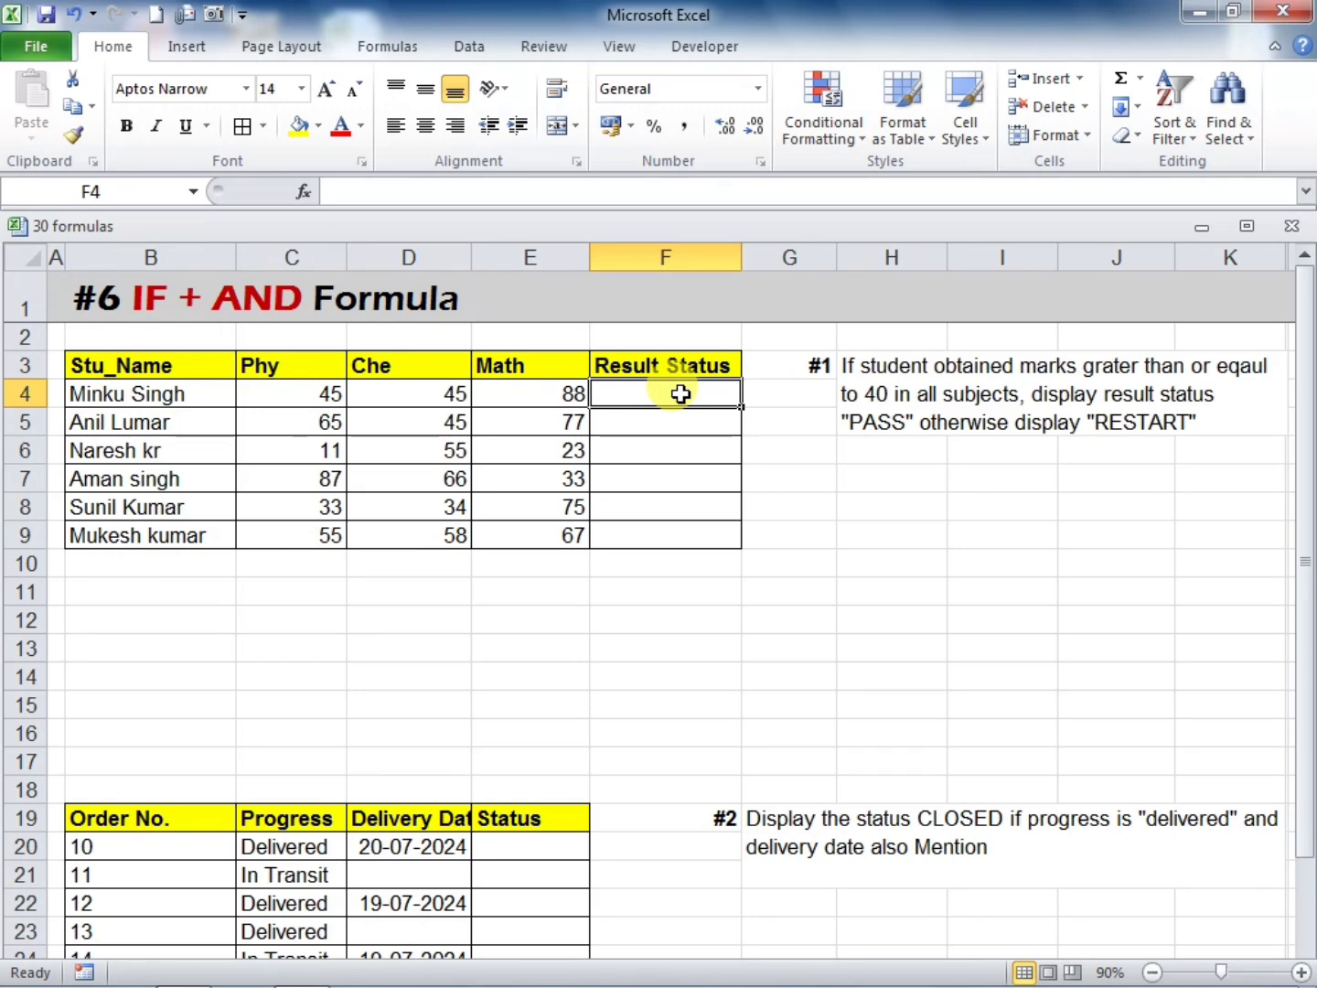
text(=IF)
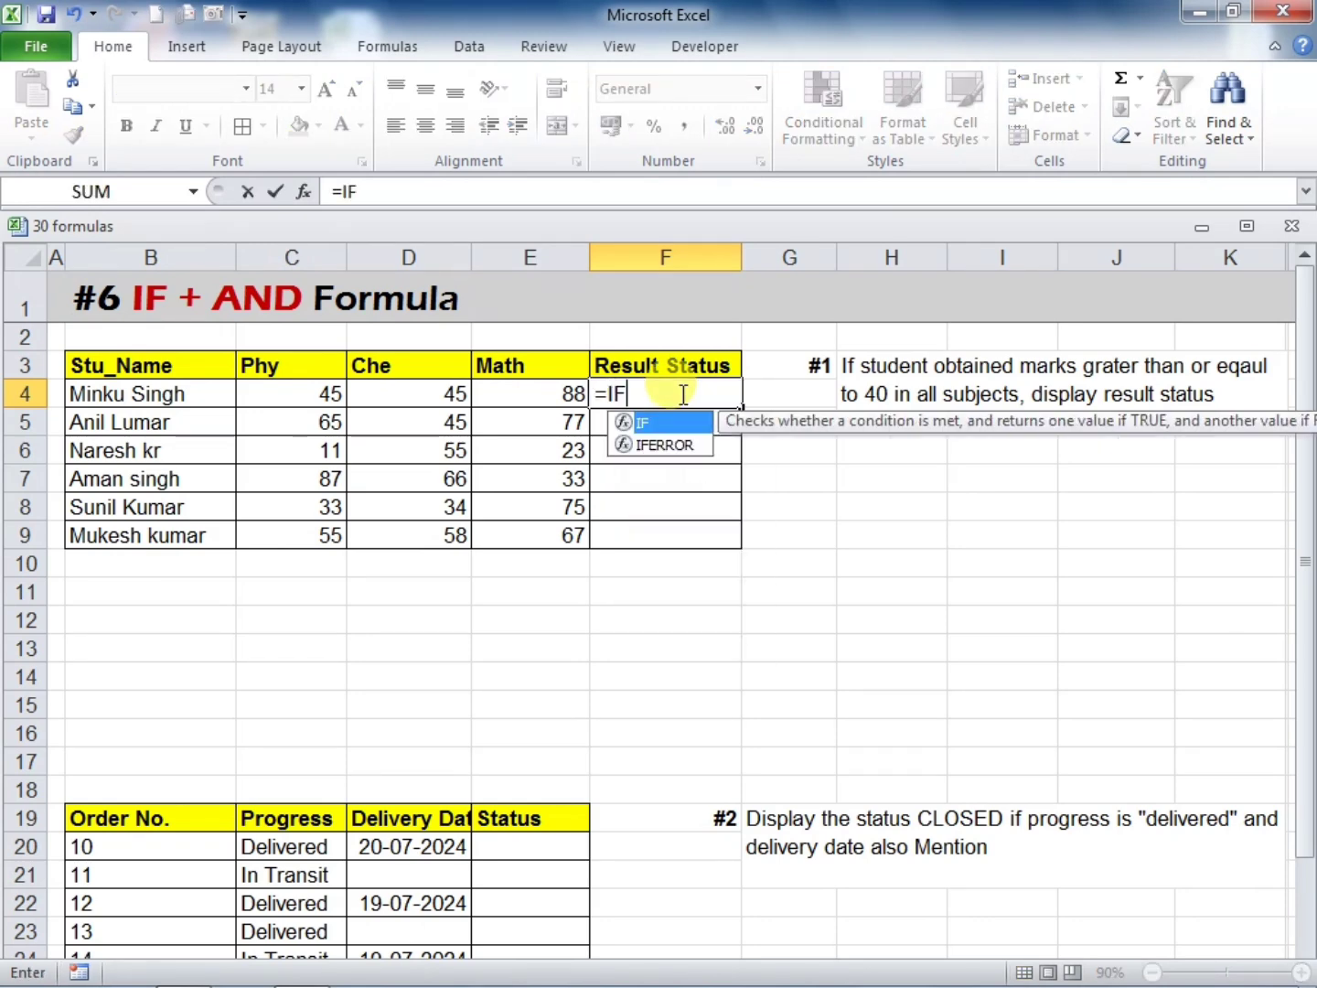
text(()
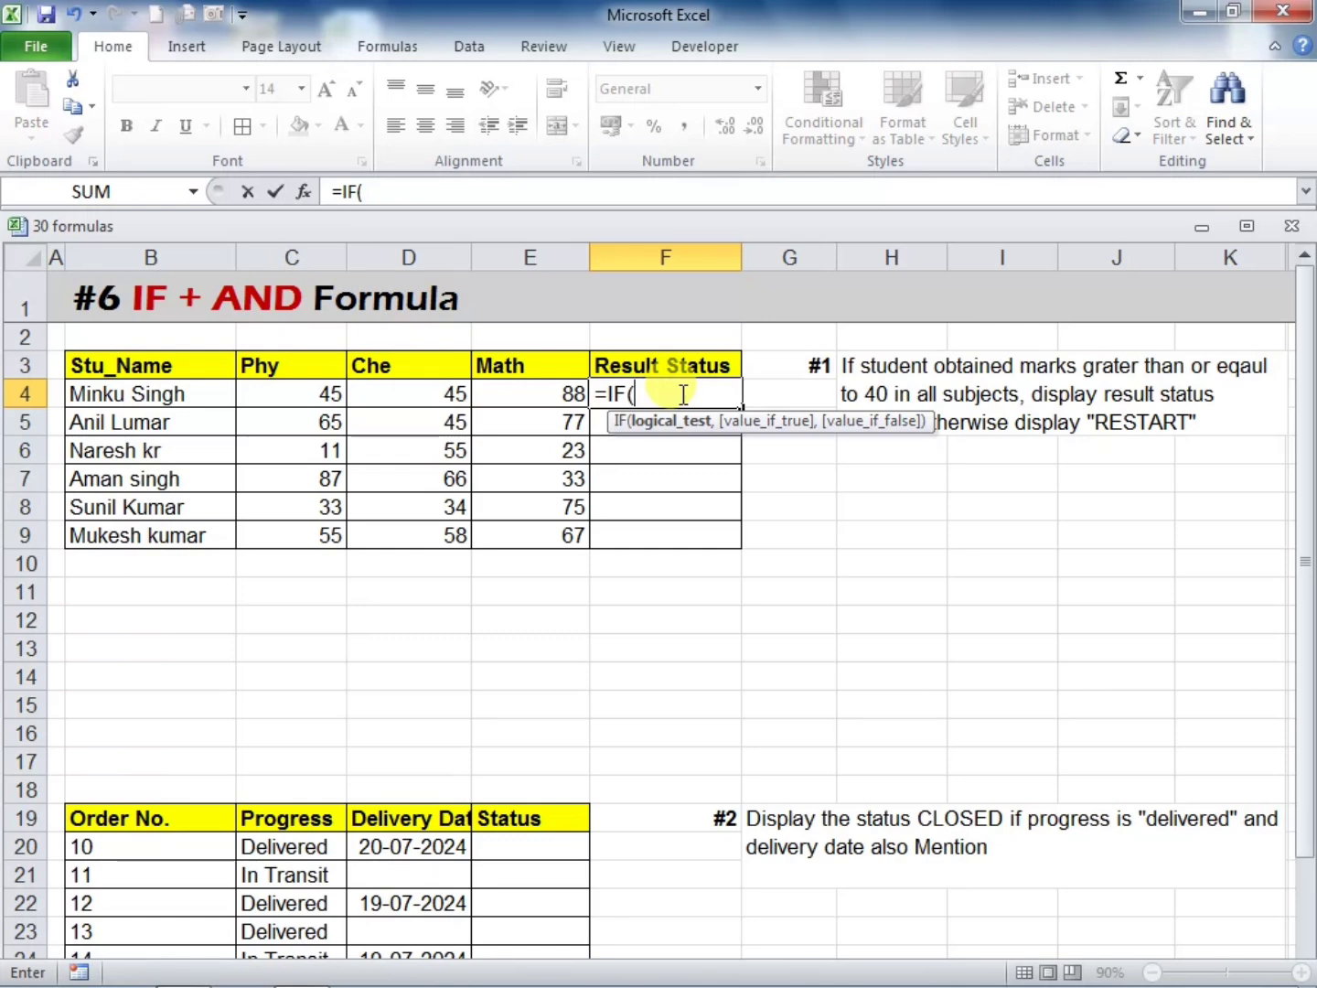
text(AND()
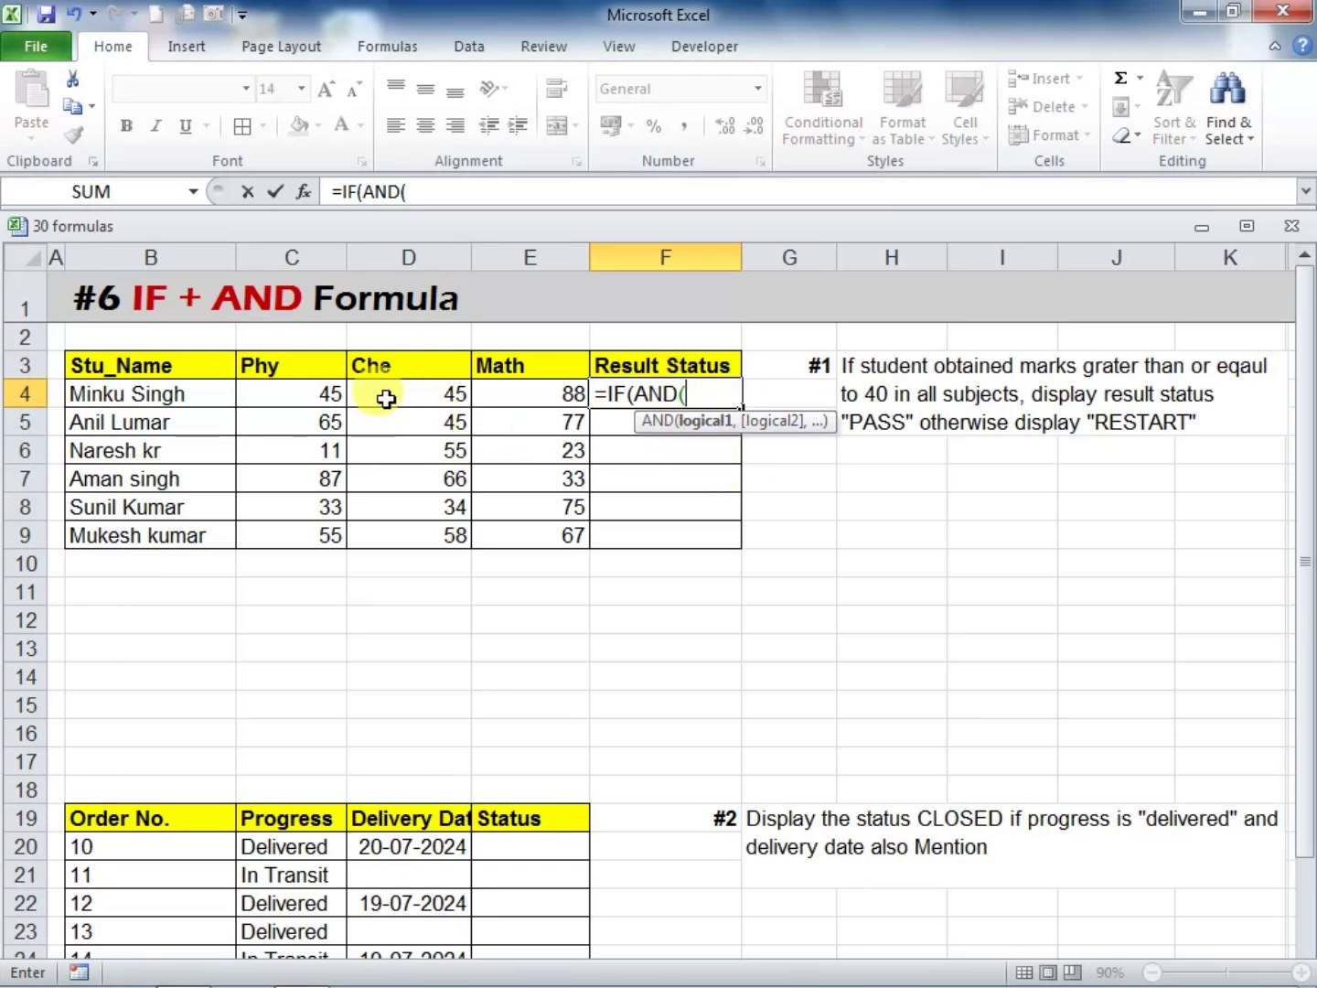
click(300, 394)
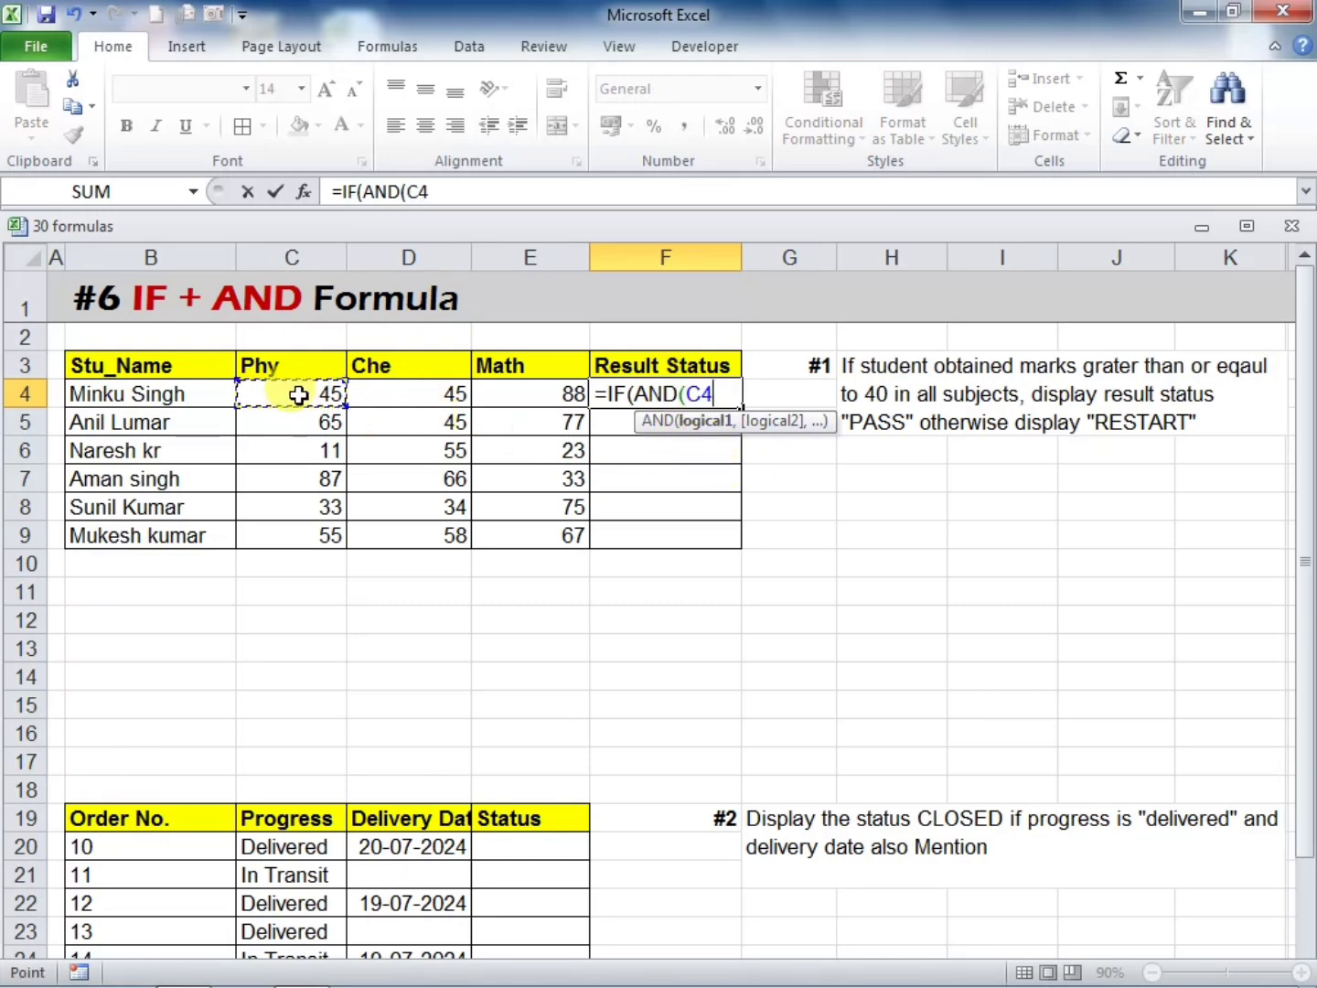
text(>=40)
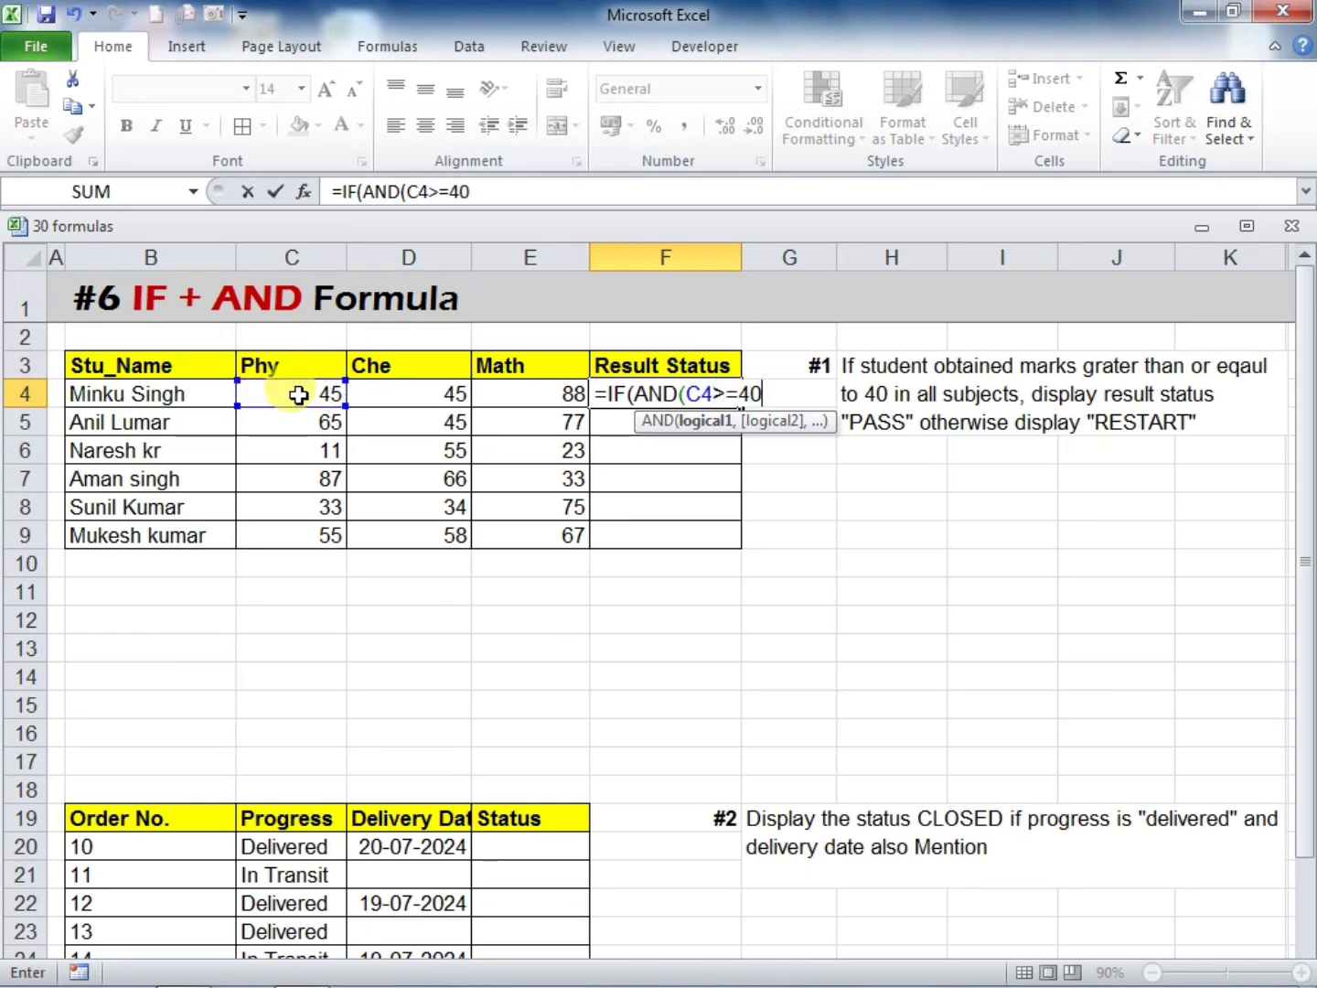
text(,)
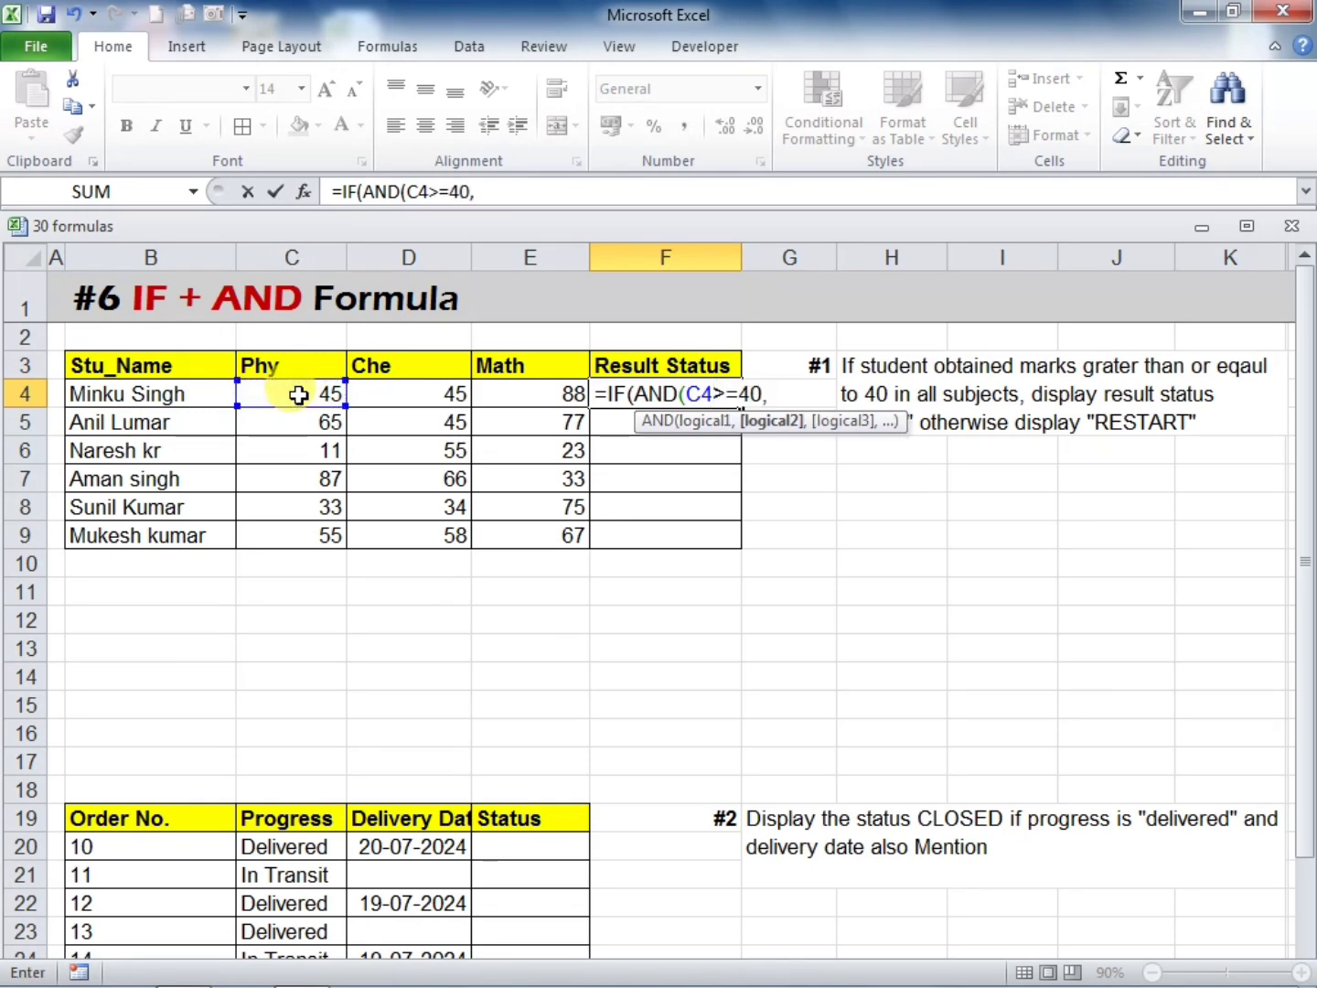
click(393, 399)
text(>)
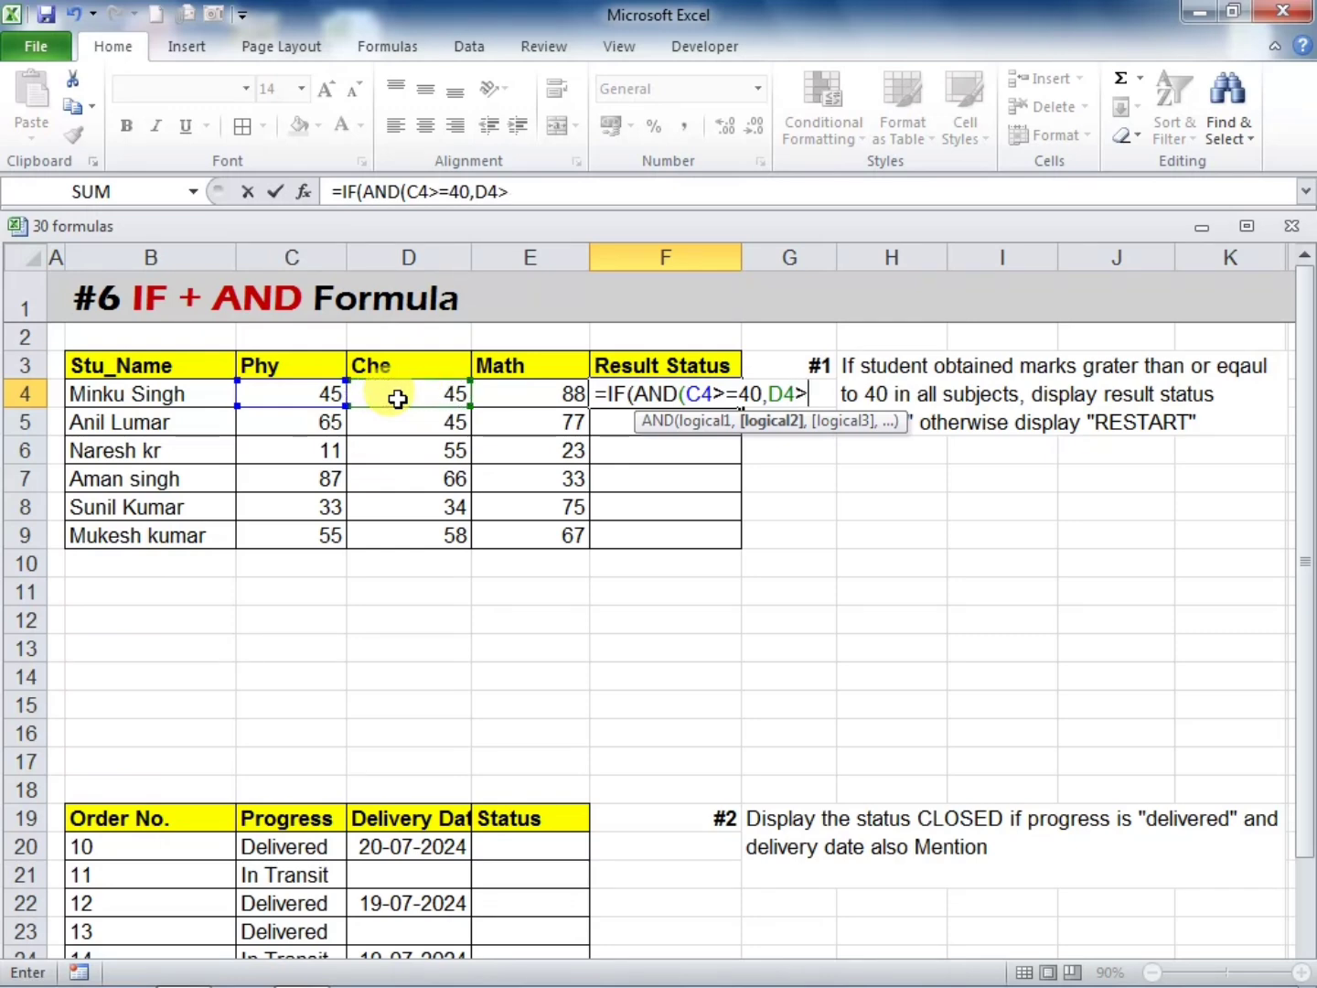
text(=40)
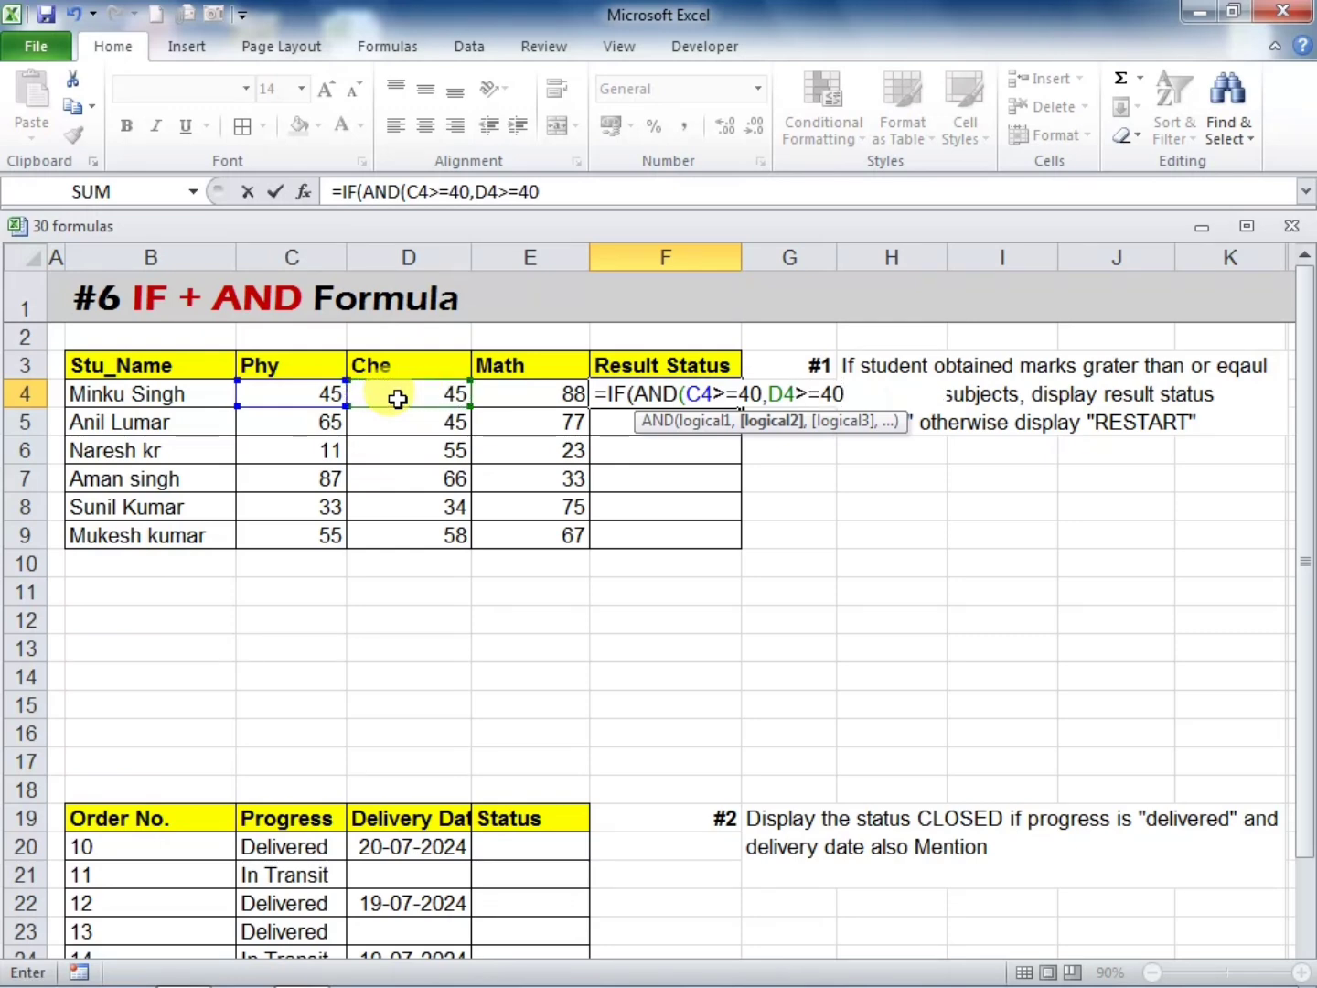
text(,)
click(527, 393)
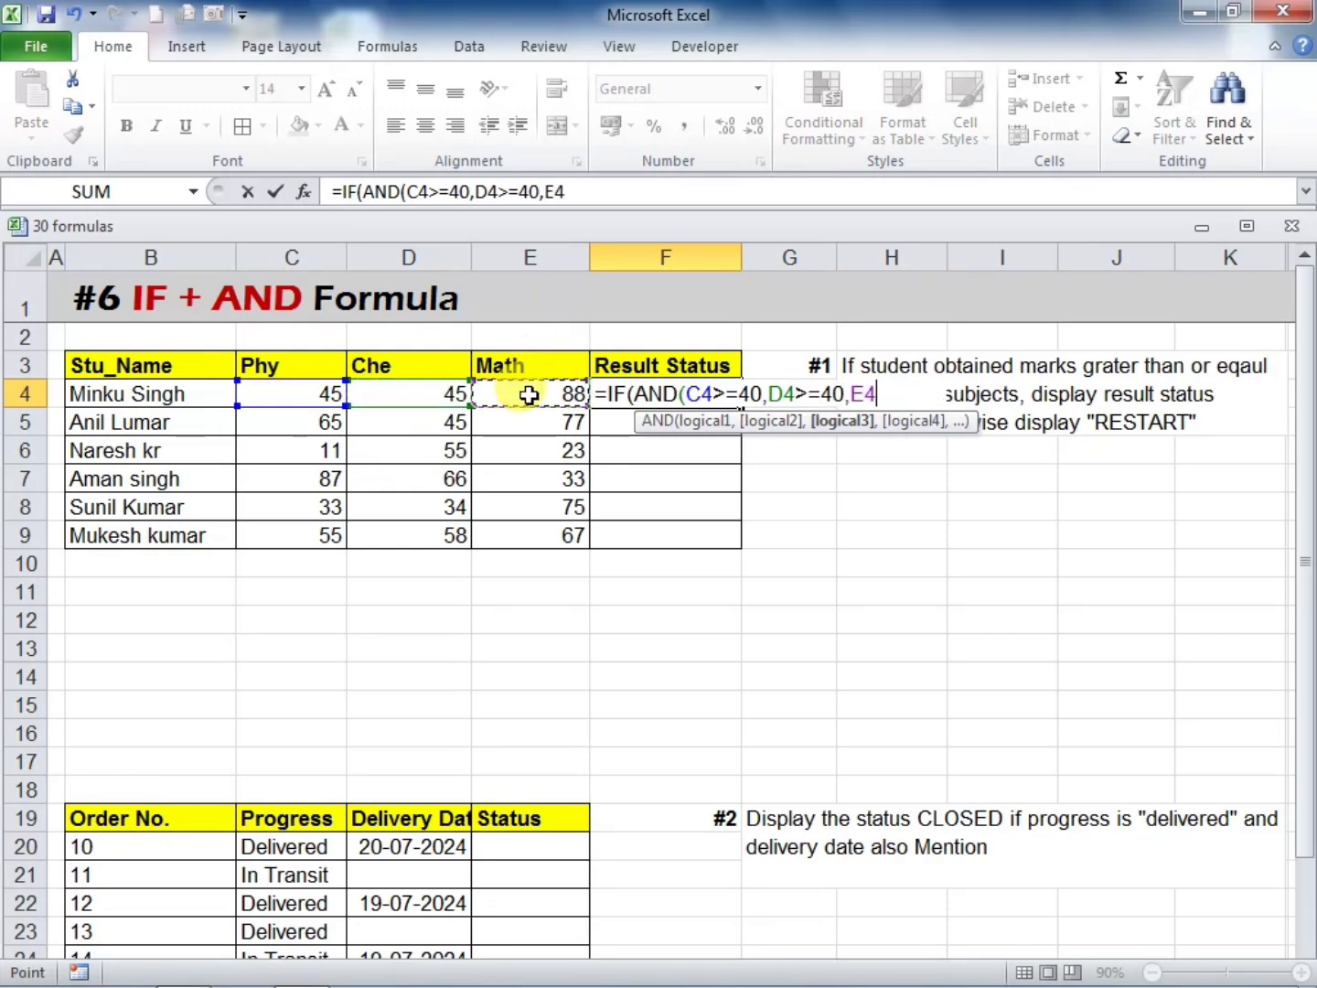
text(>=40)
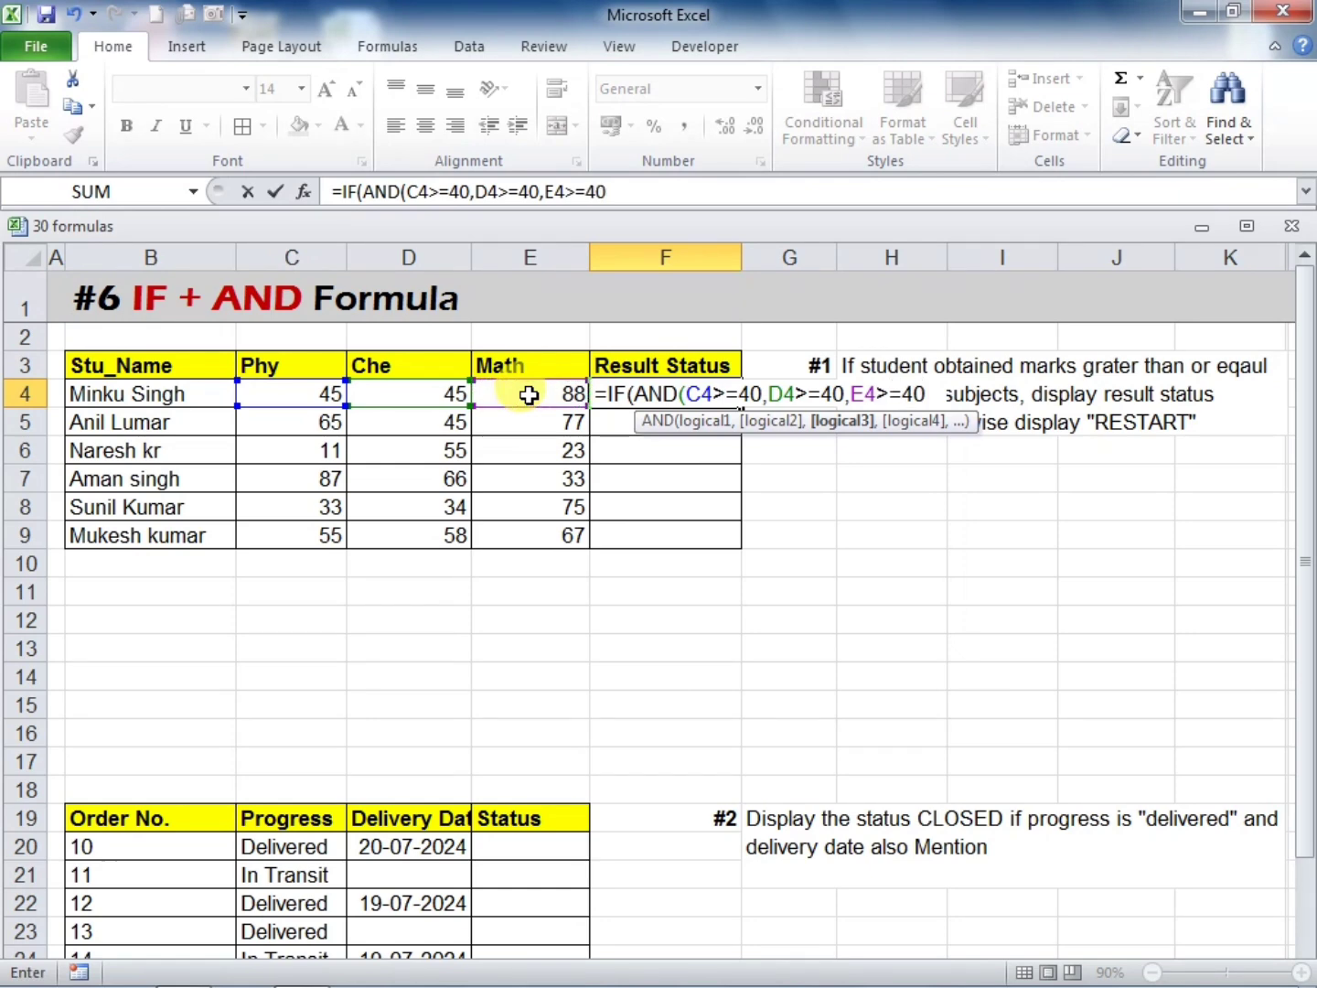
text(),)
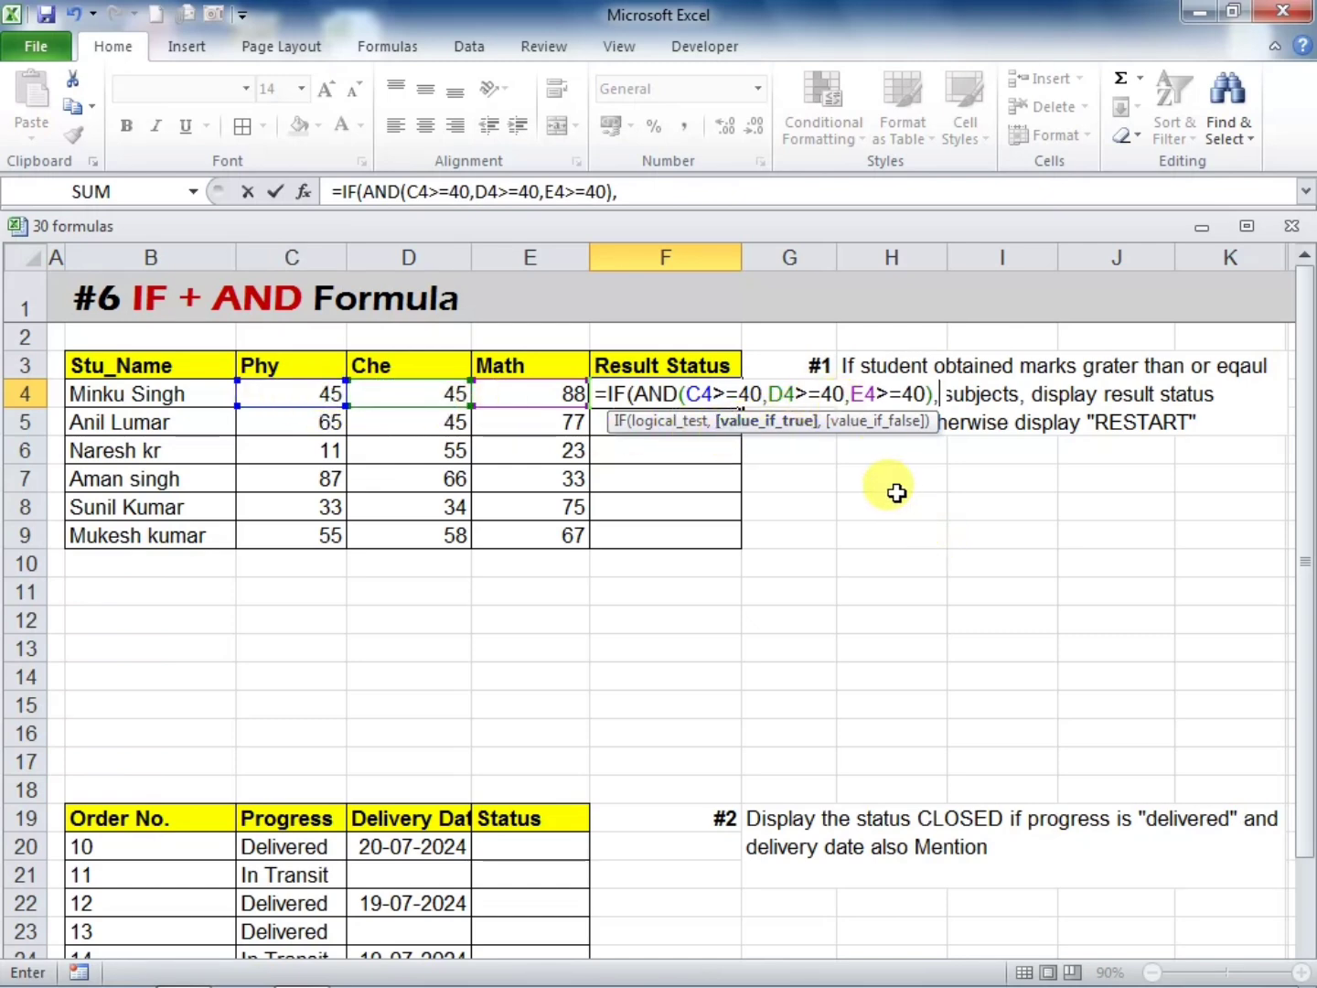
Complete the F4 formula with "PASS" as the true result and "RESTART" as the false result, and enter it
text(")
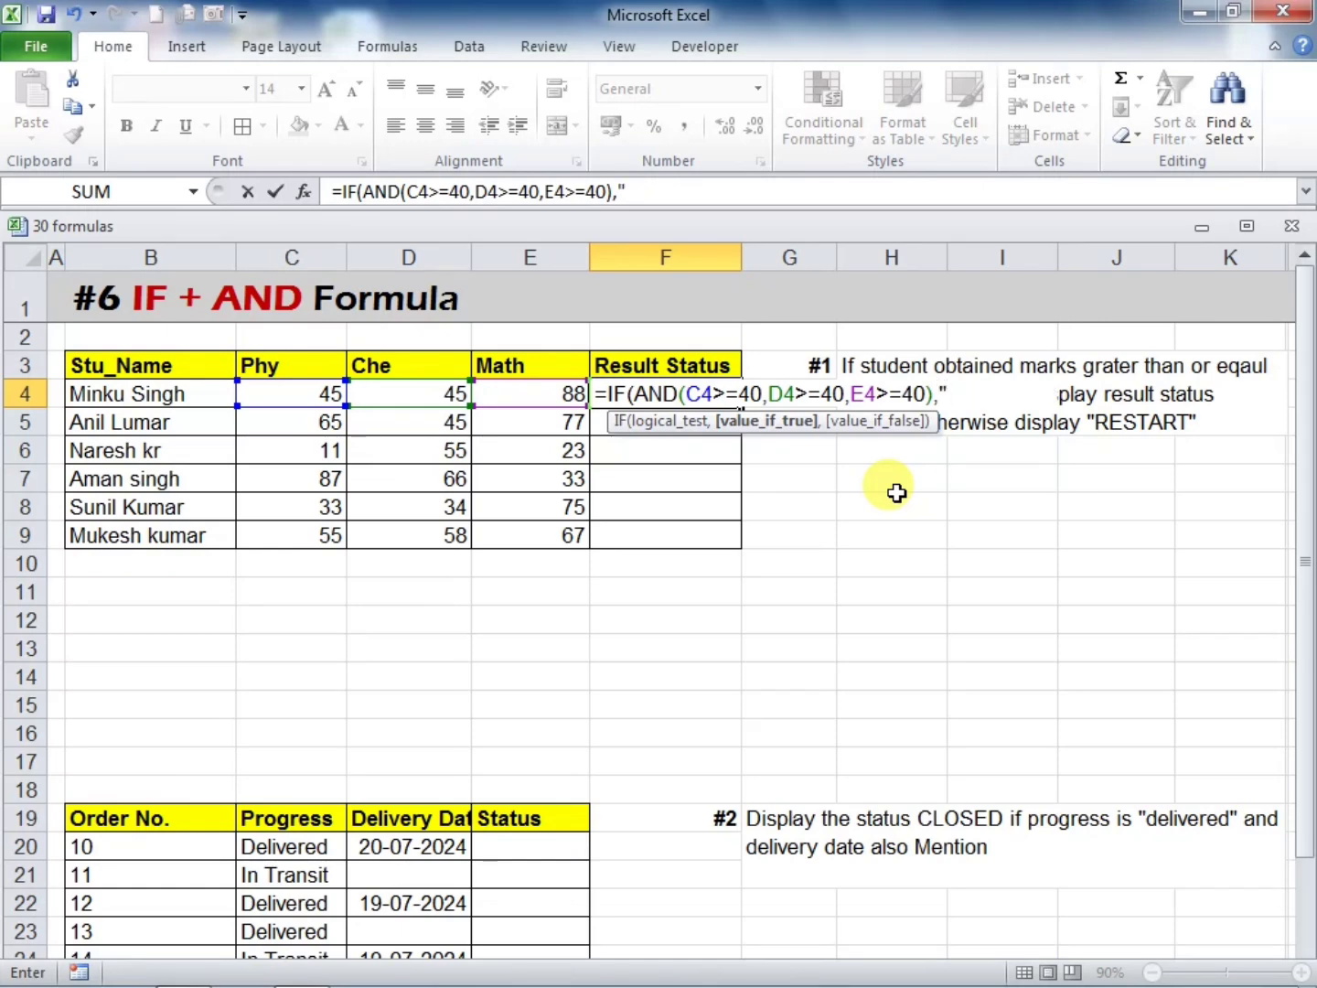
text(PASS)
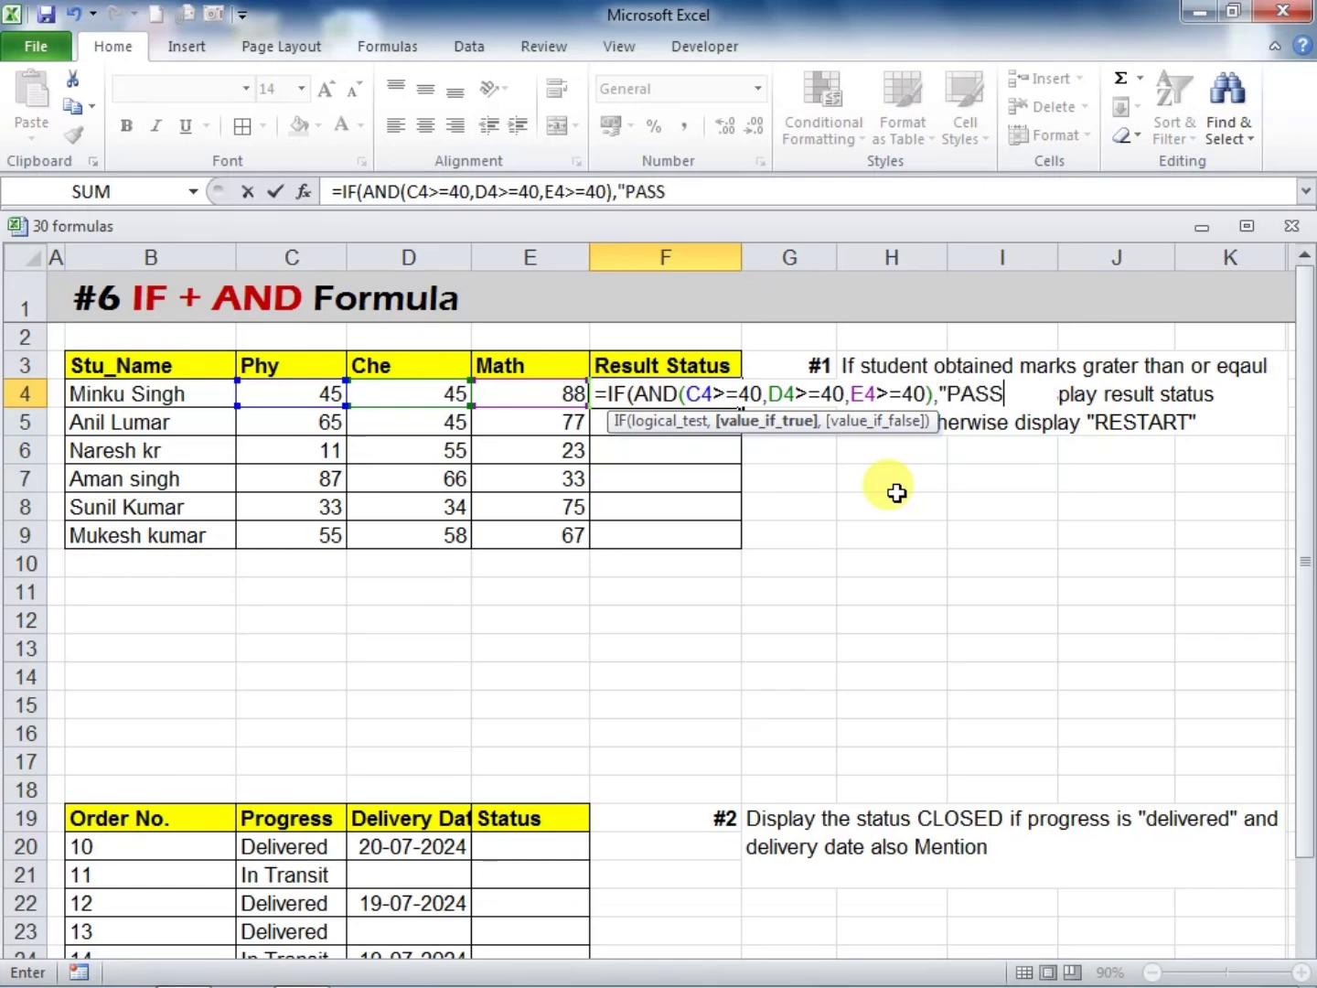
text(",)
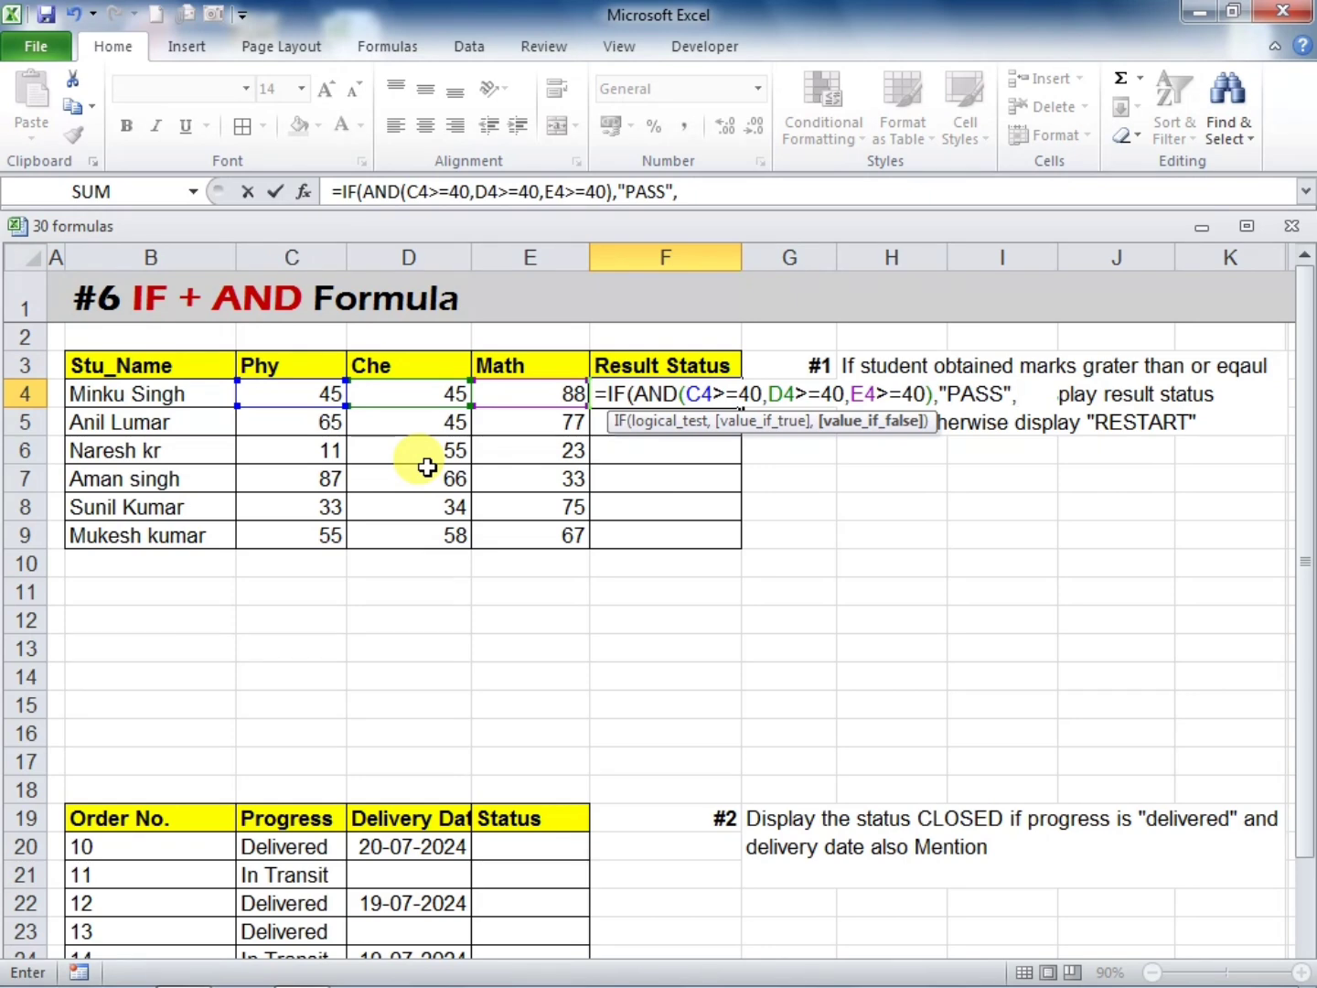
text("RESTART)
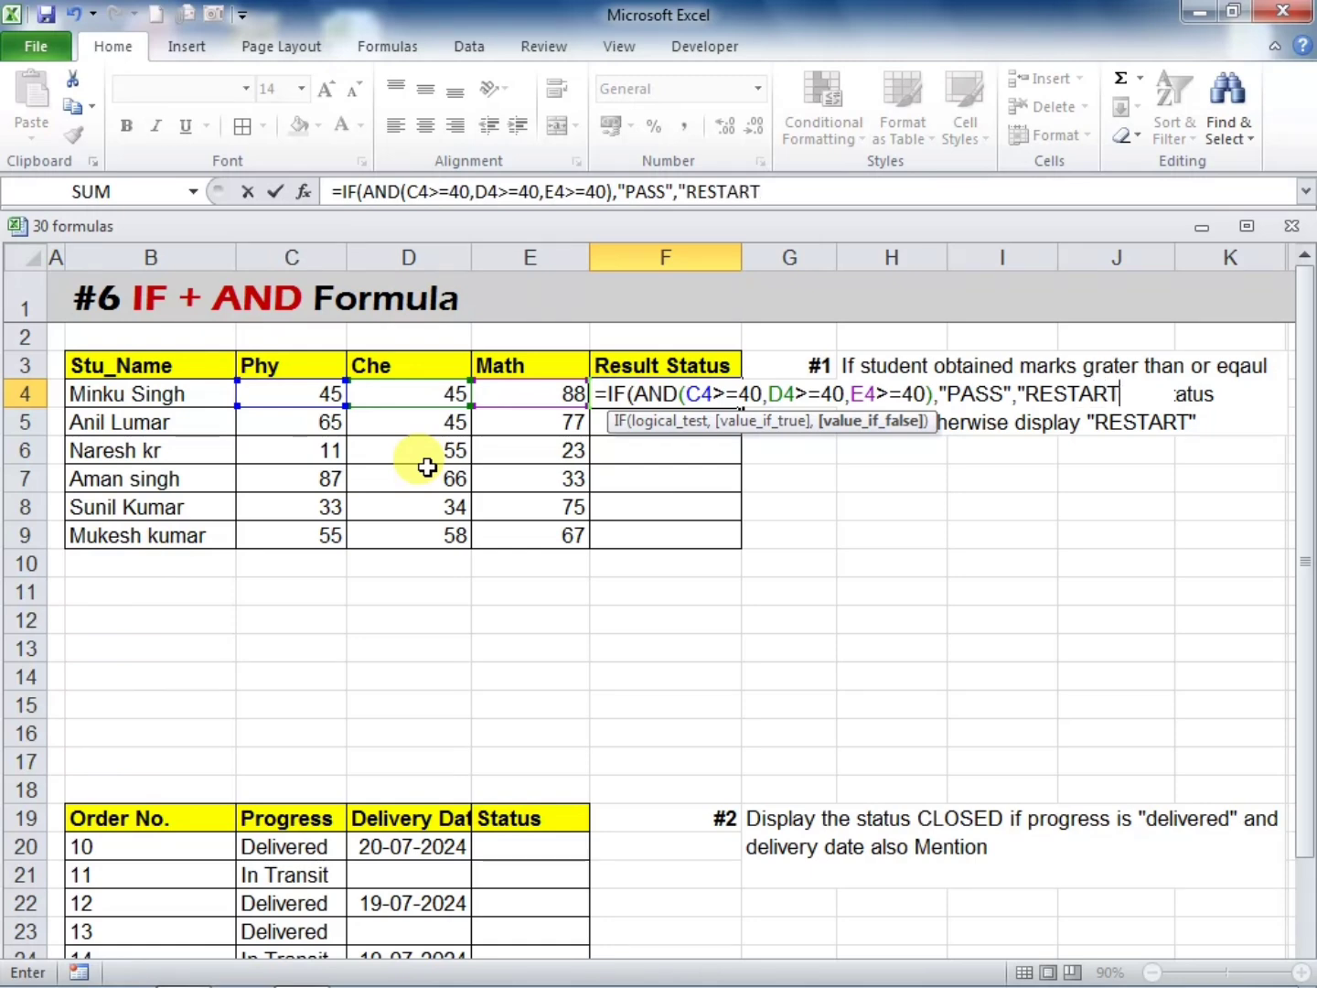
text("))
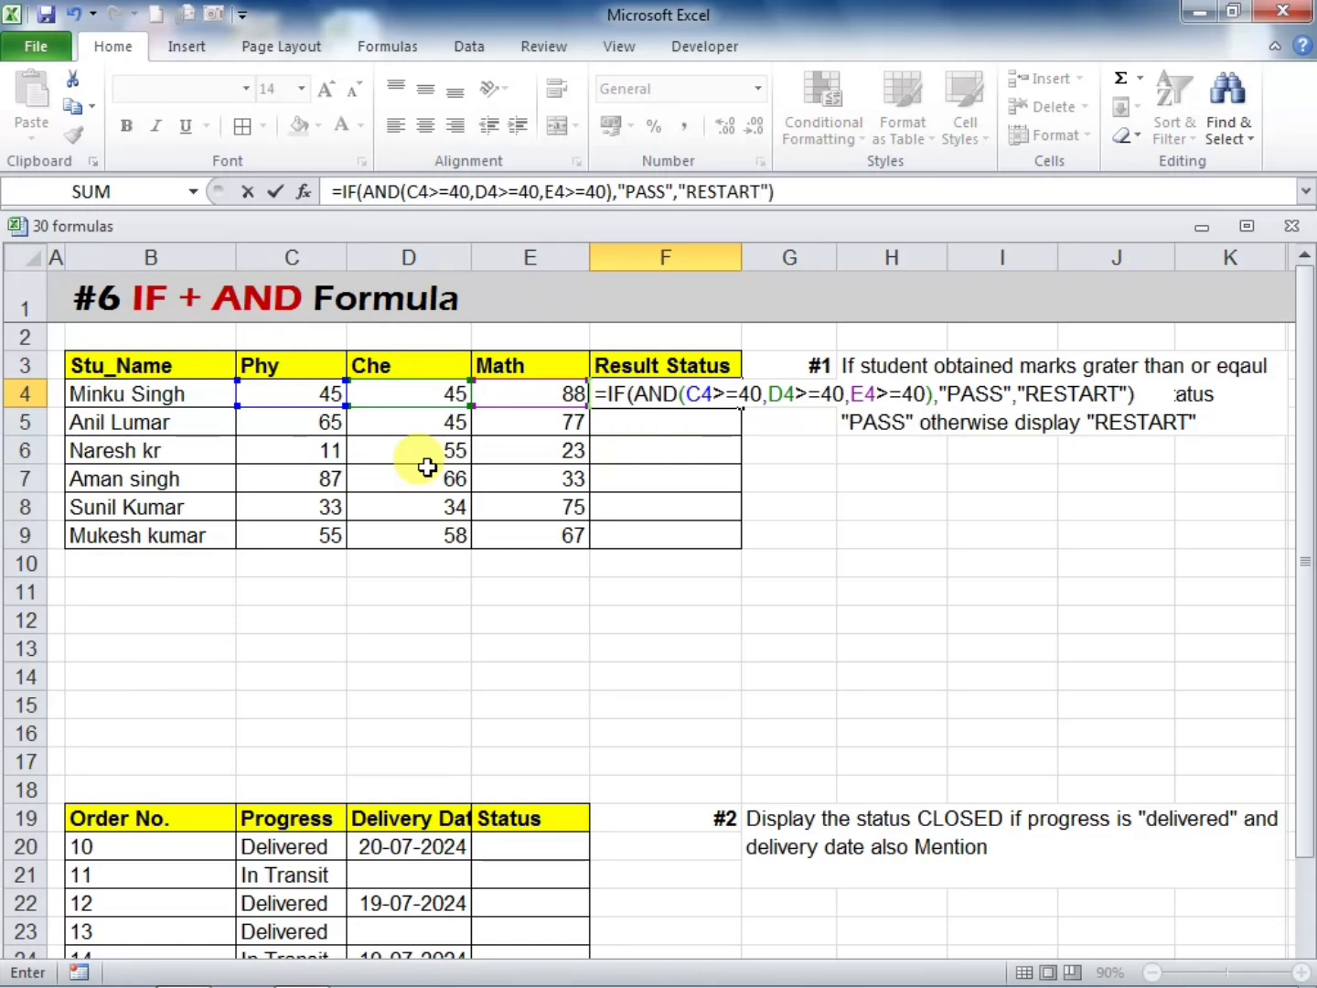
key(Return)
Fill the Result Status formula from F4 down to F9
click(668, 395)
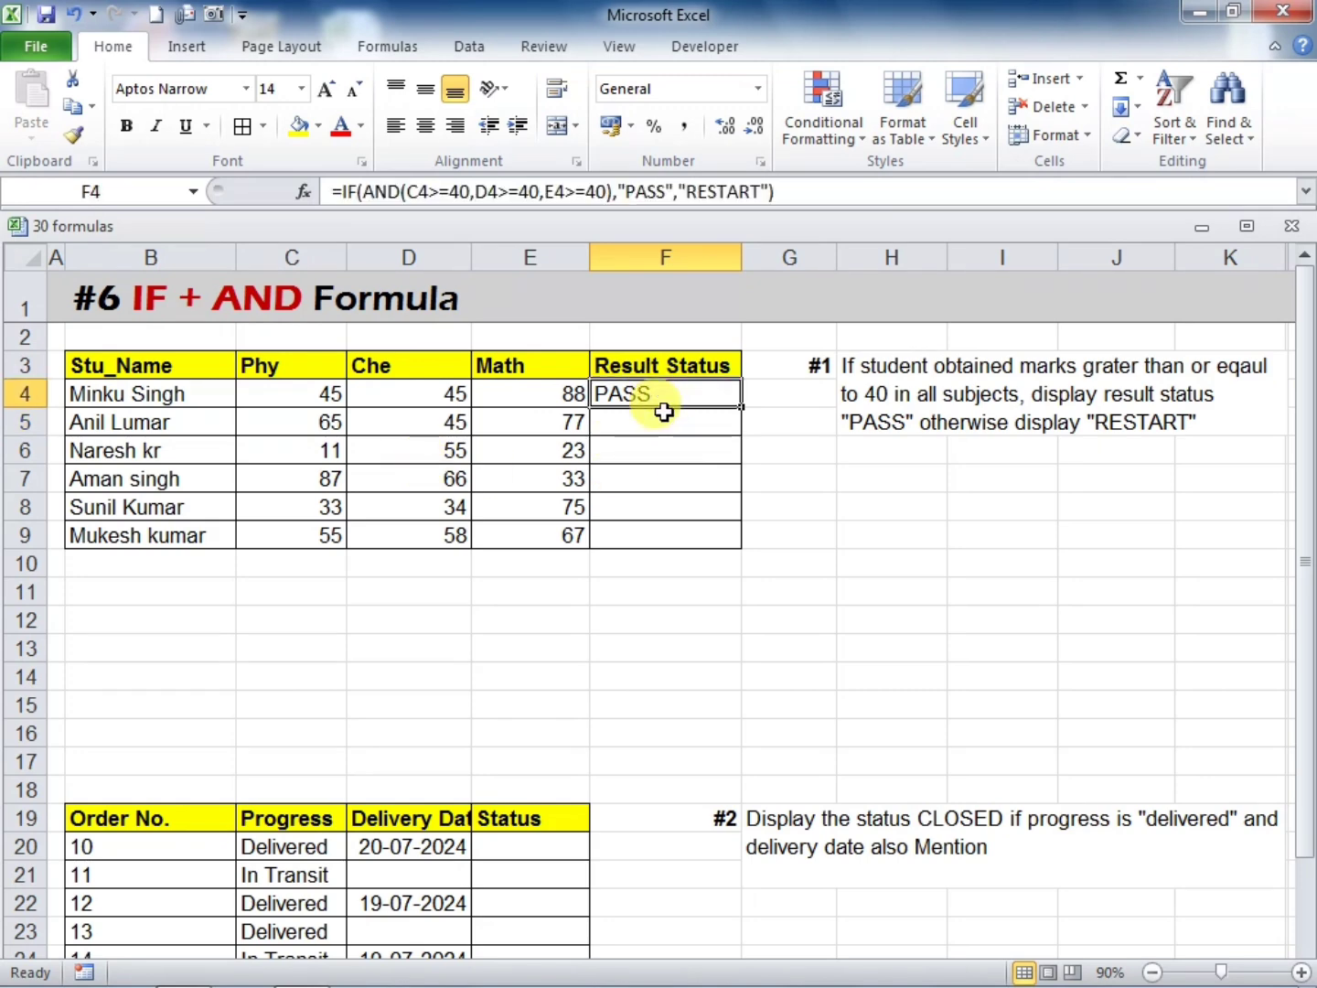
drag(741, 407, 743, 540)
click(847, 535)
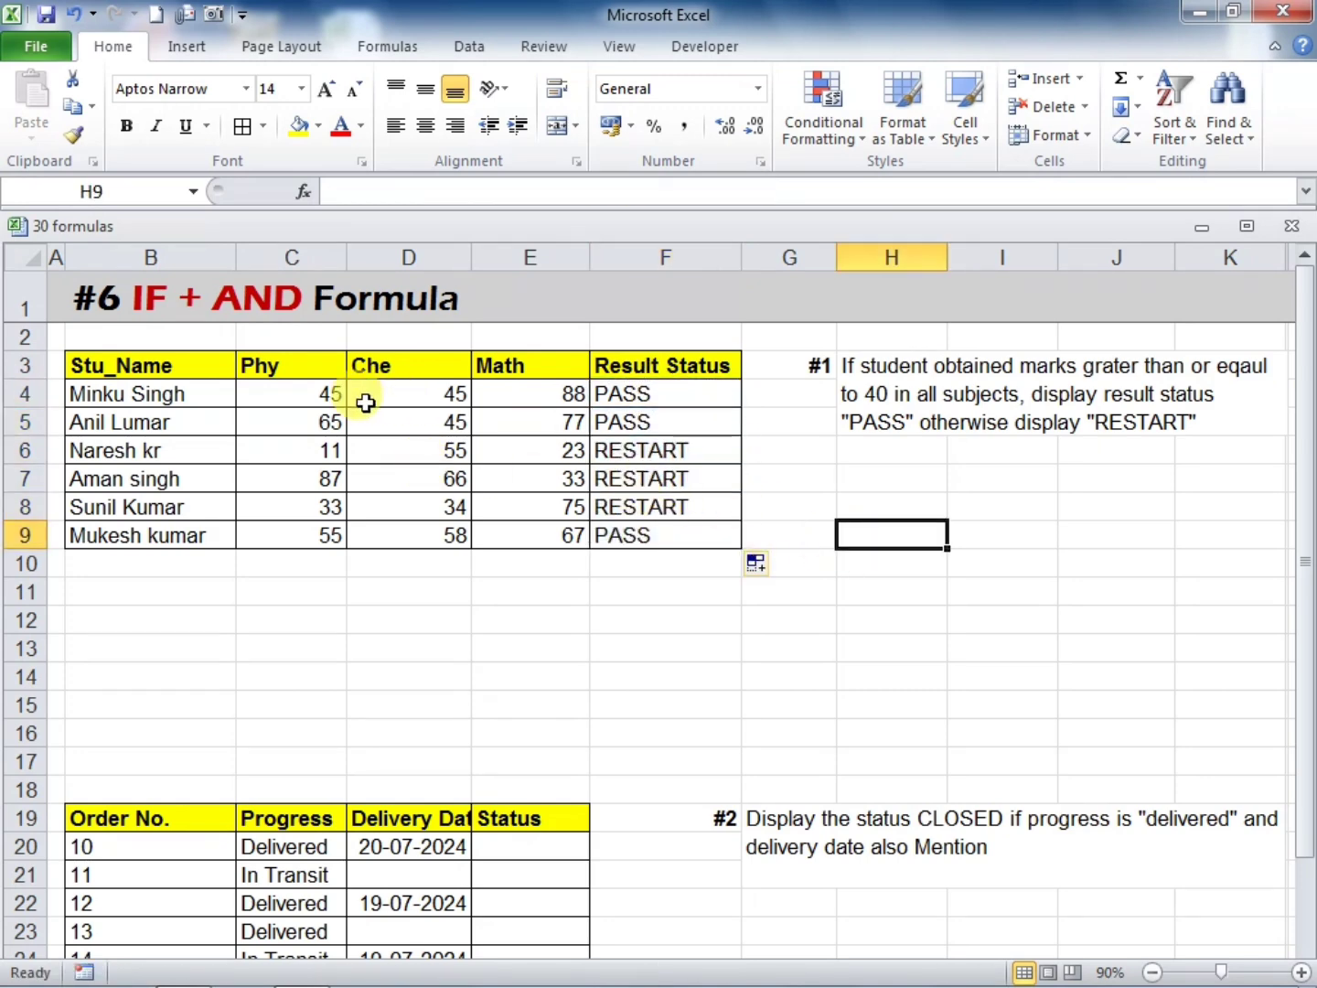
Compare the Phy, Che and Math marks in rows 4 and 6 with their result statuses, checking the formula in F4
click(287, 399)
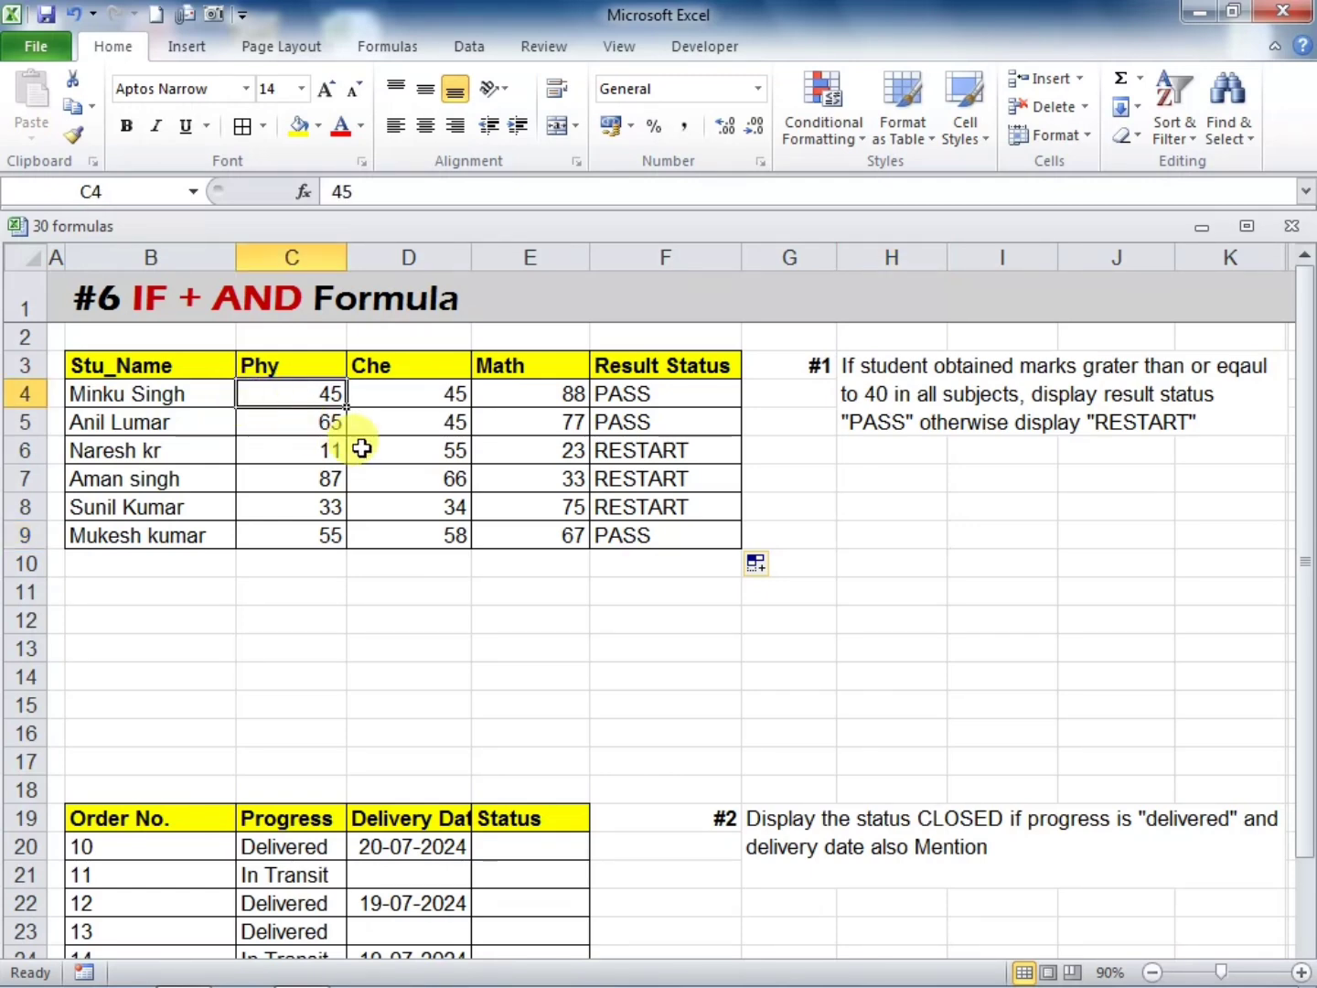
click(383, 394)
click(507, 398)
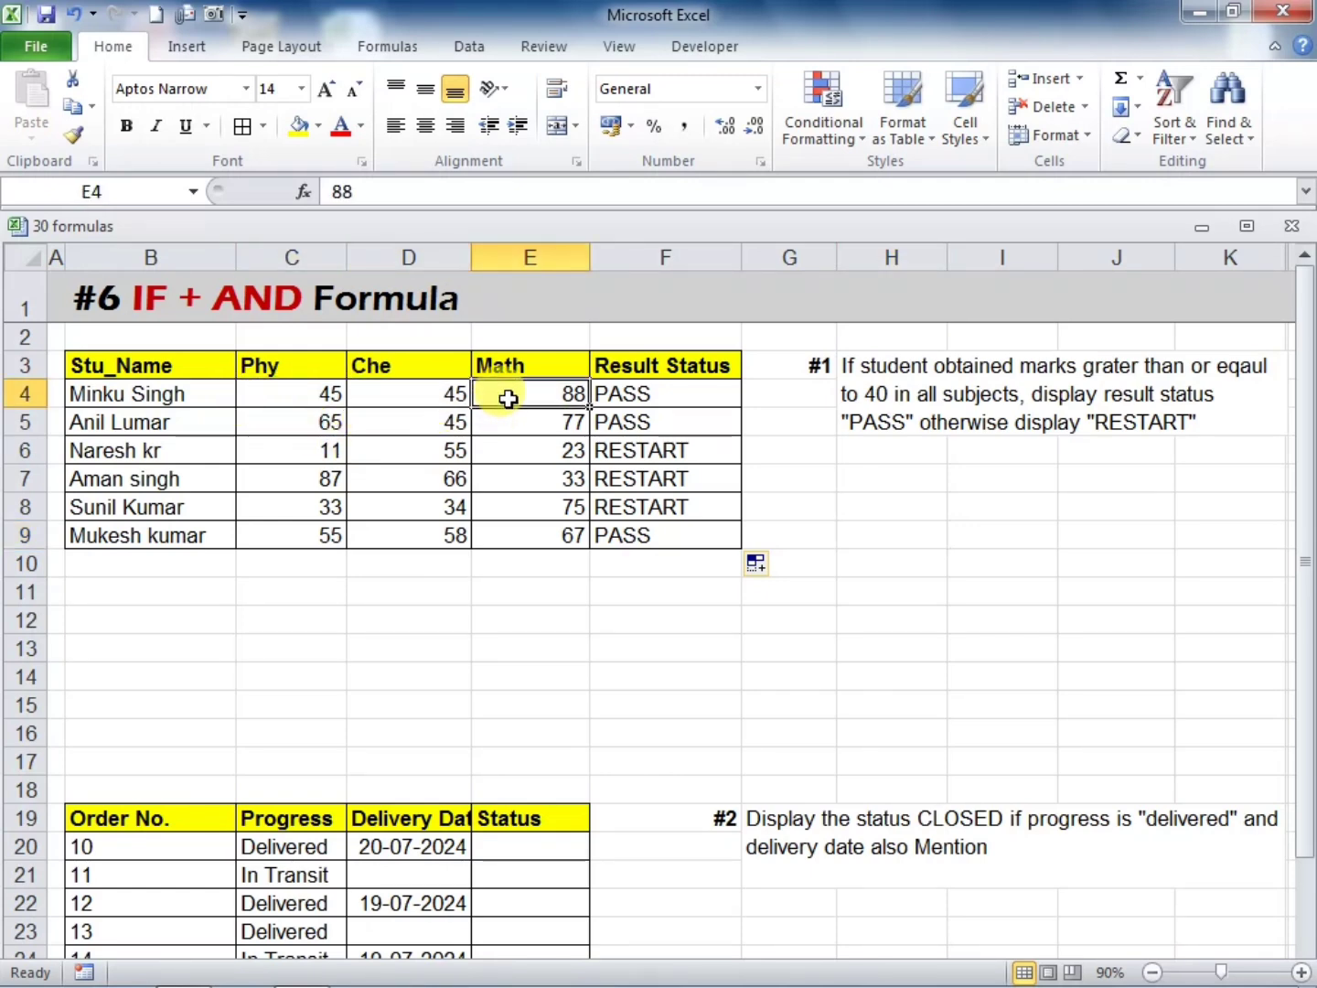
click(680, 390)
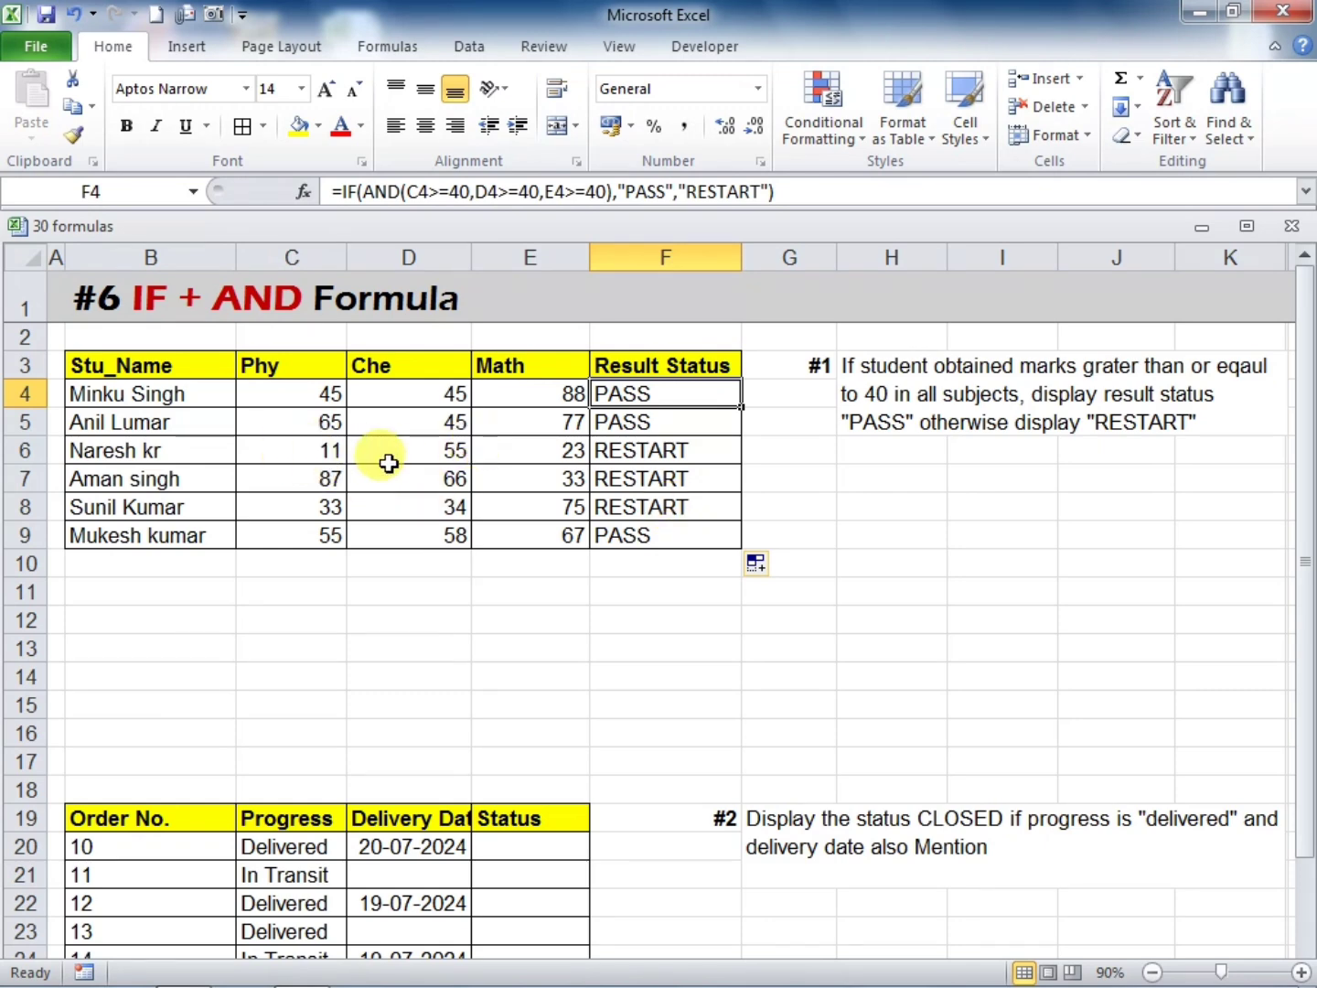
click(293, 449)
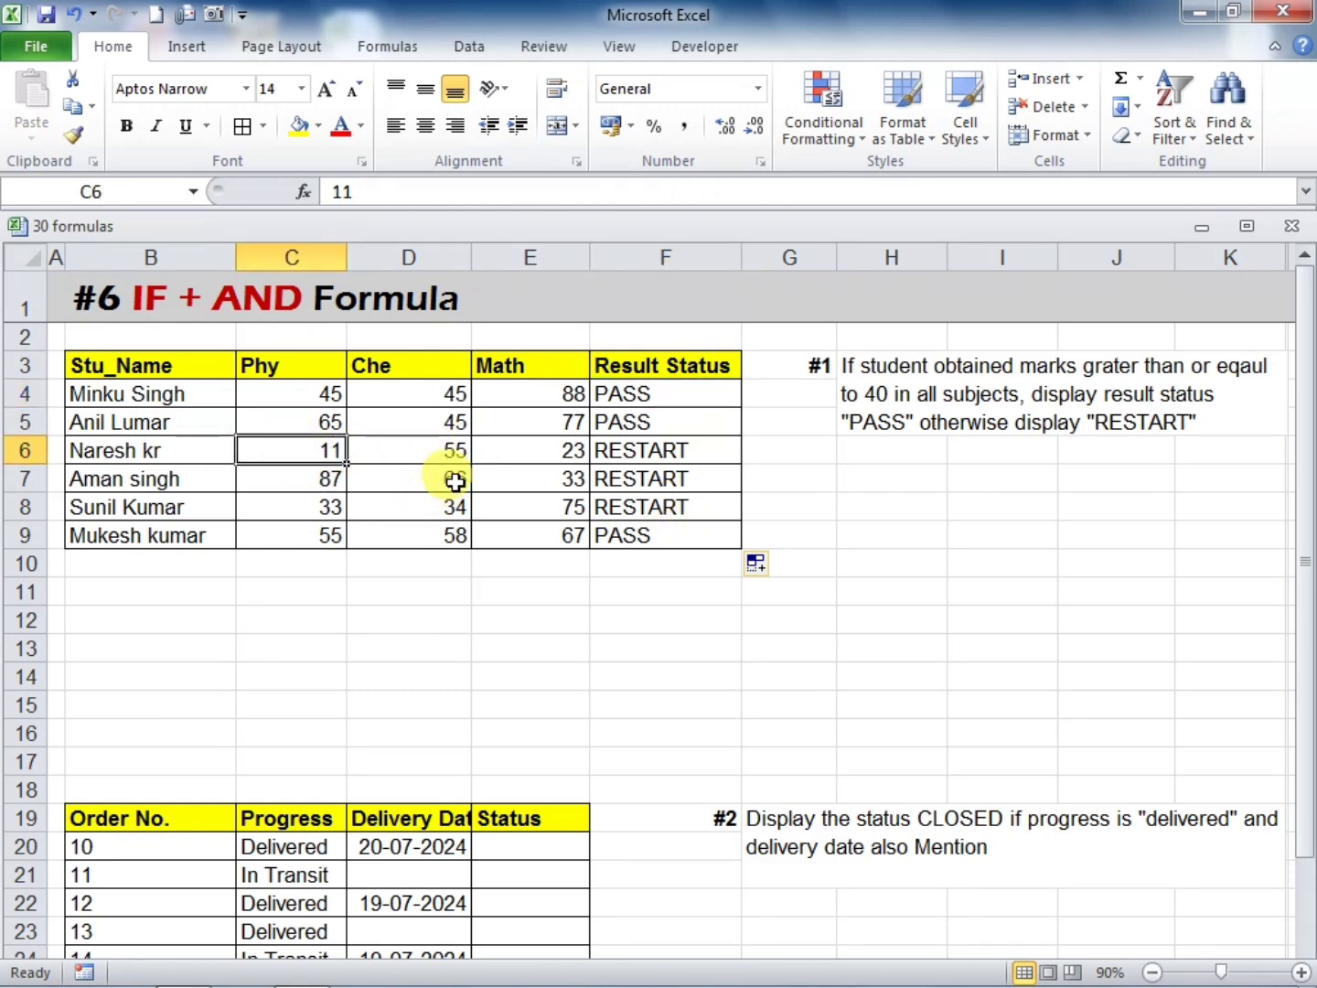
click(431, 451)
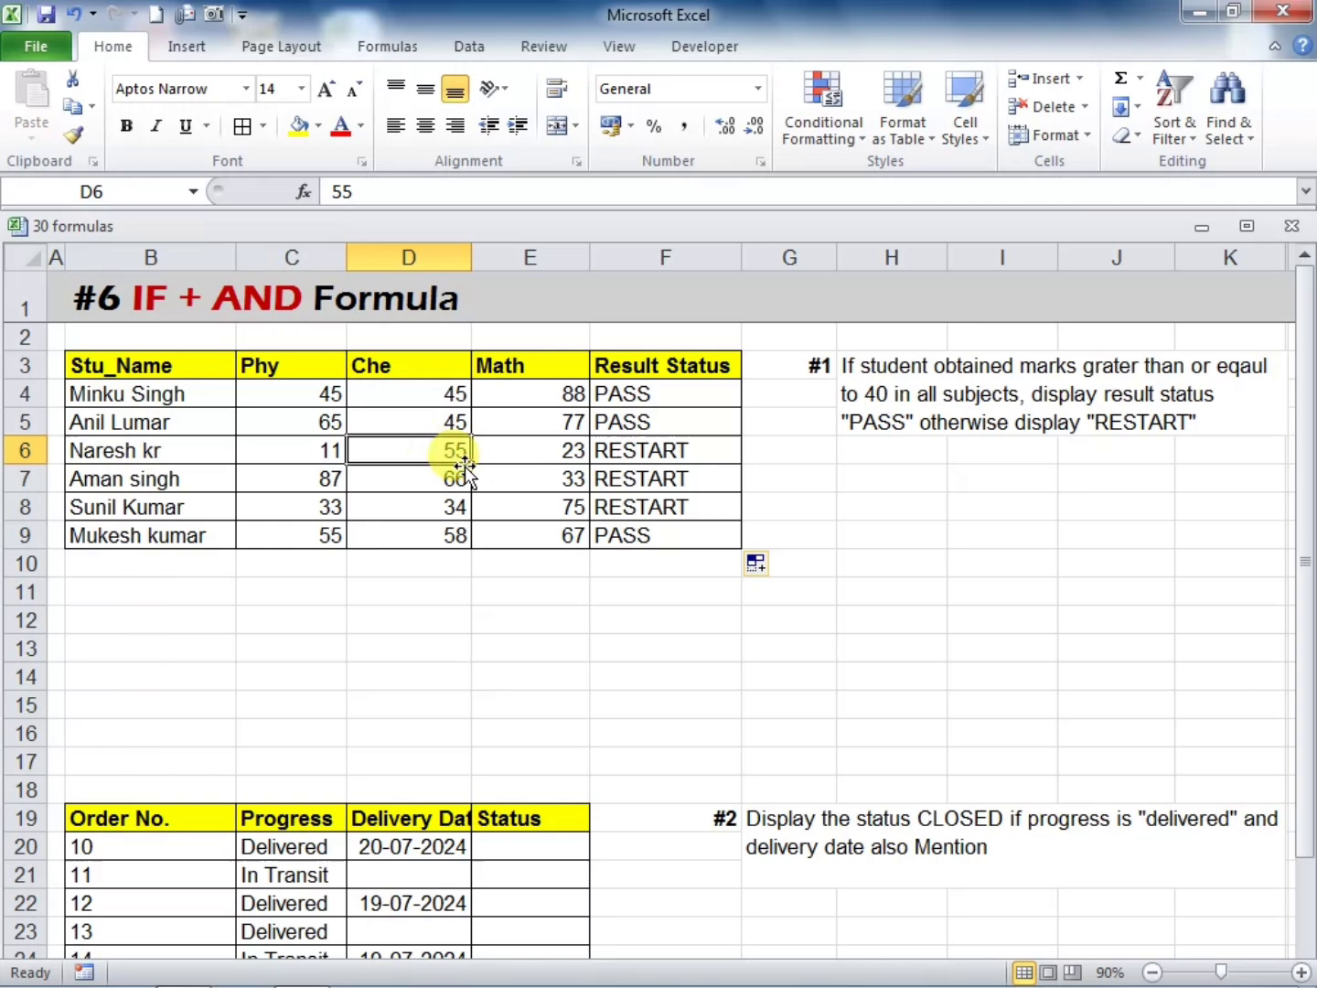
click(519, 453)
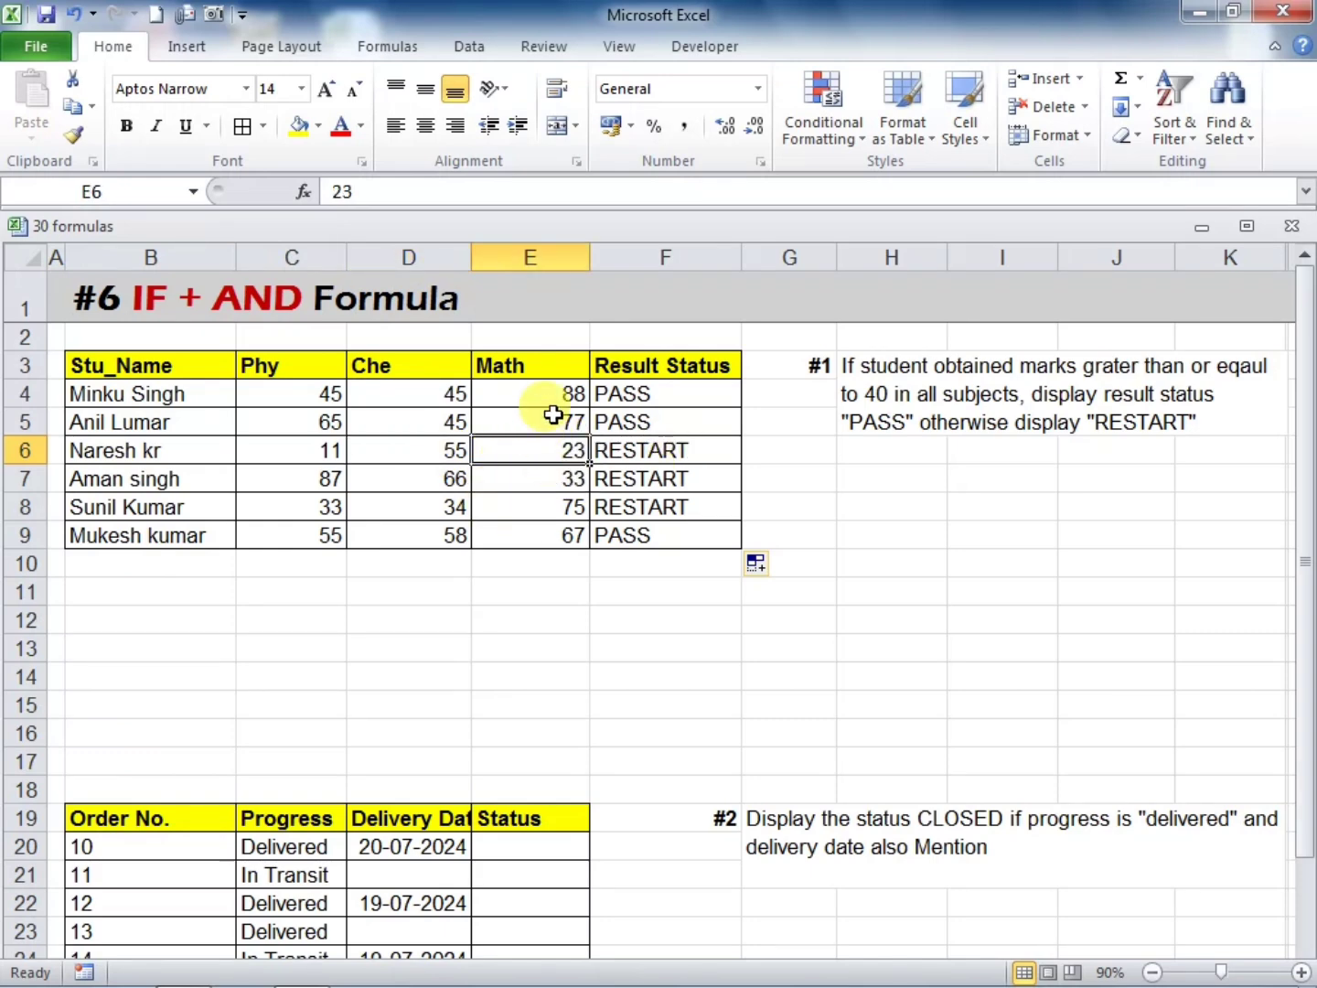
Change the first student's Phy mark in C4 to 40 to test the pass limit, and check that row's Math mark
click(279, 392)
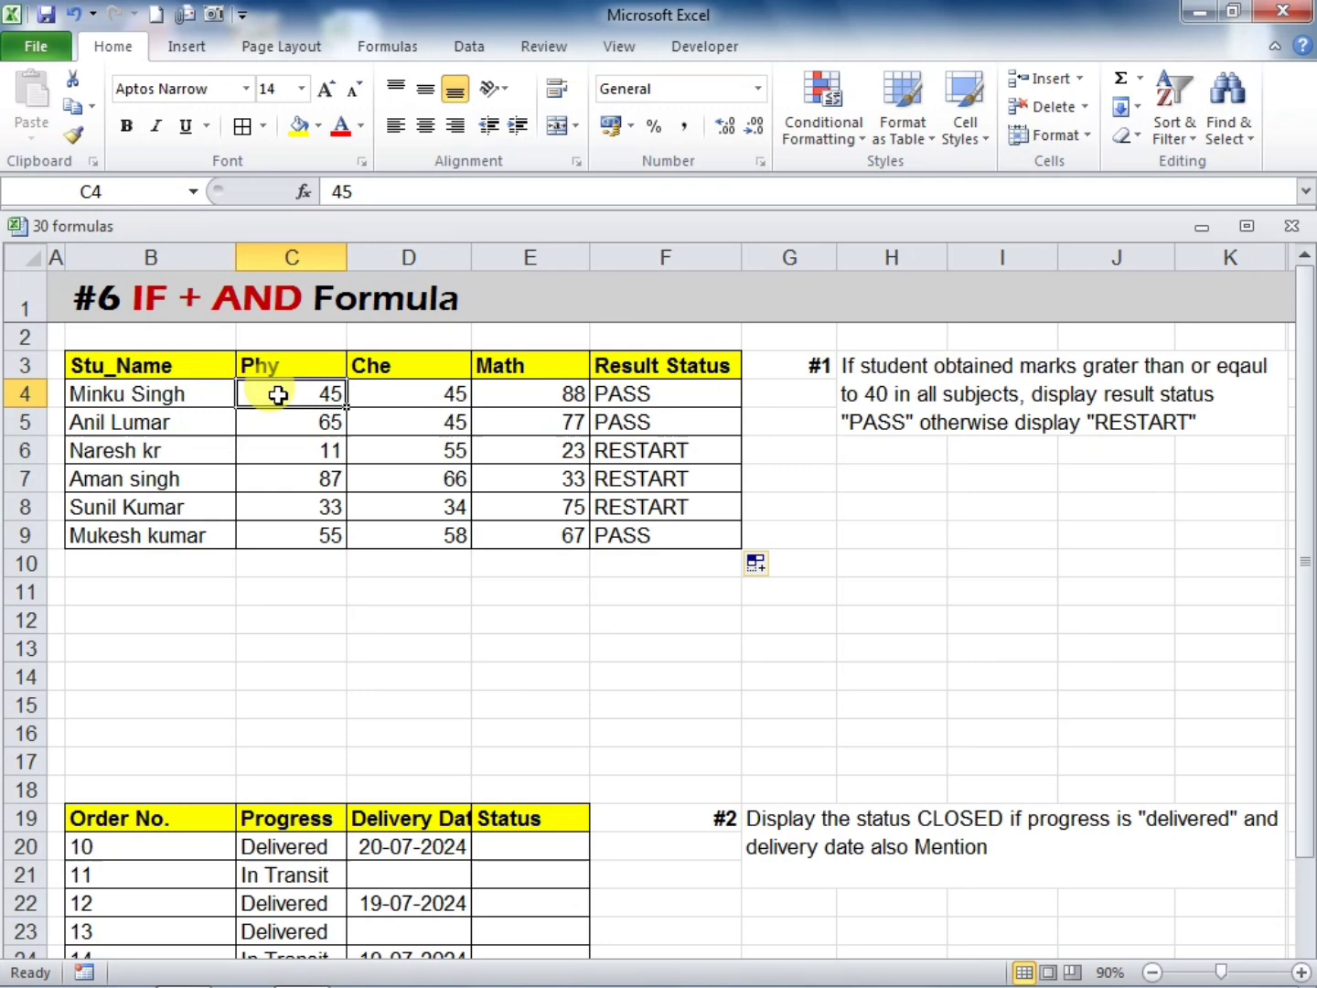
text(40)
key(Return)
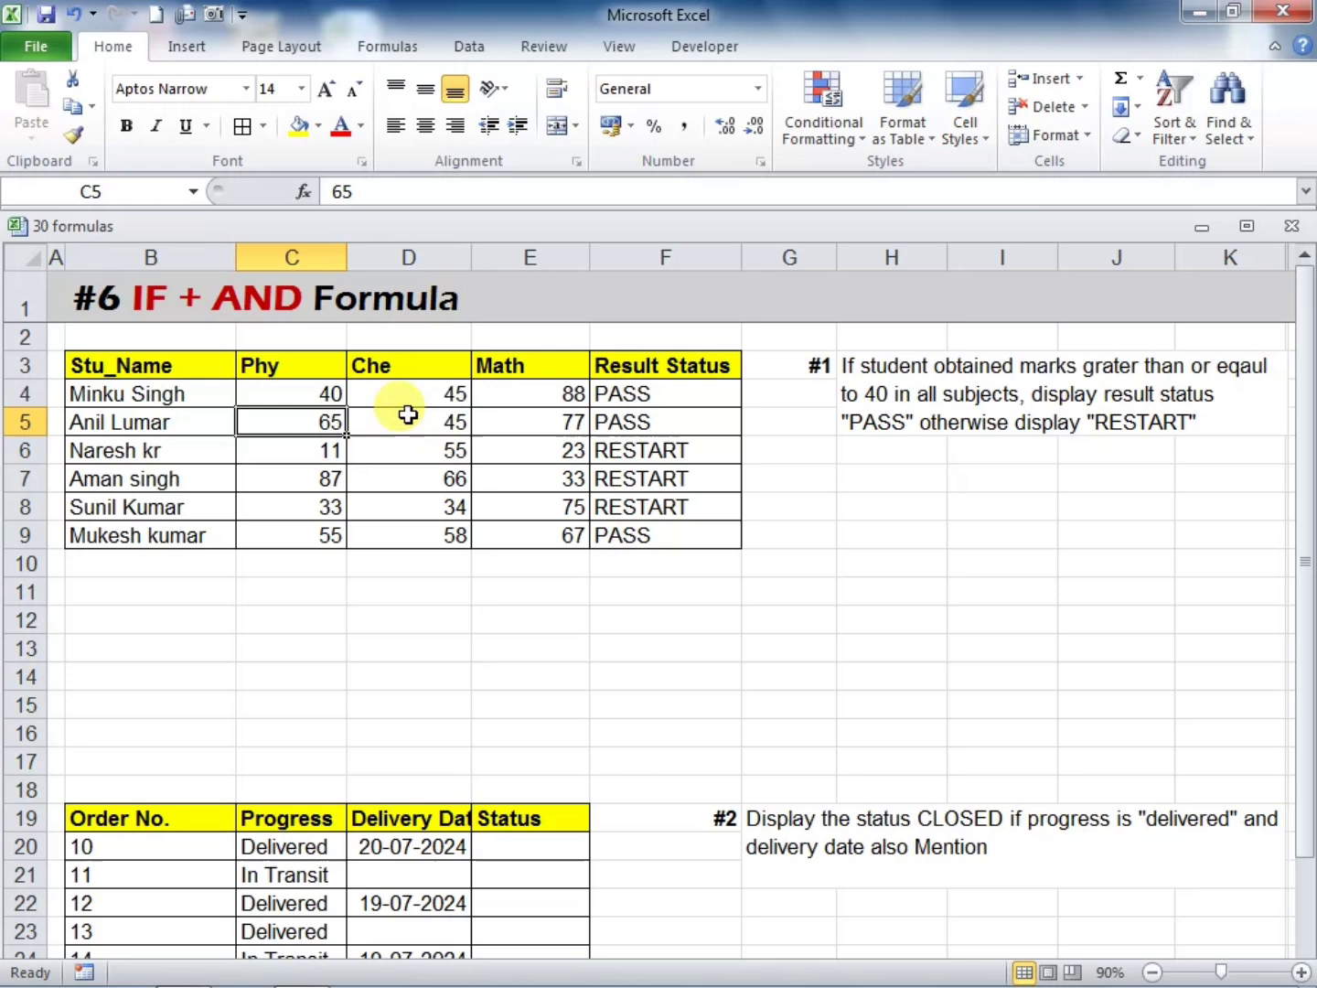
click(525, 393)
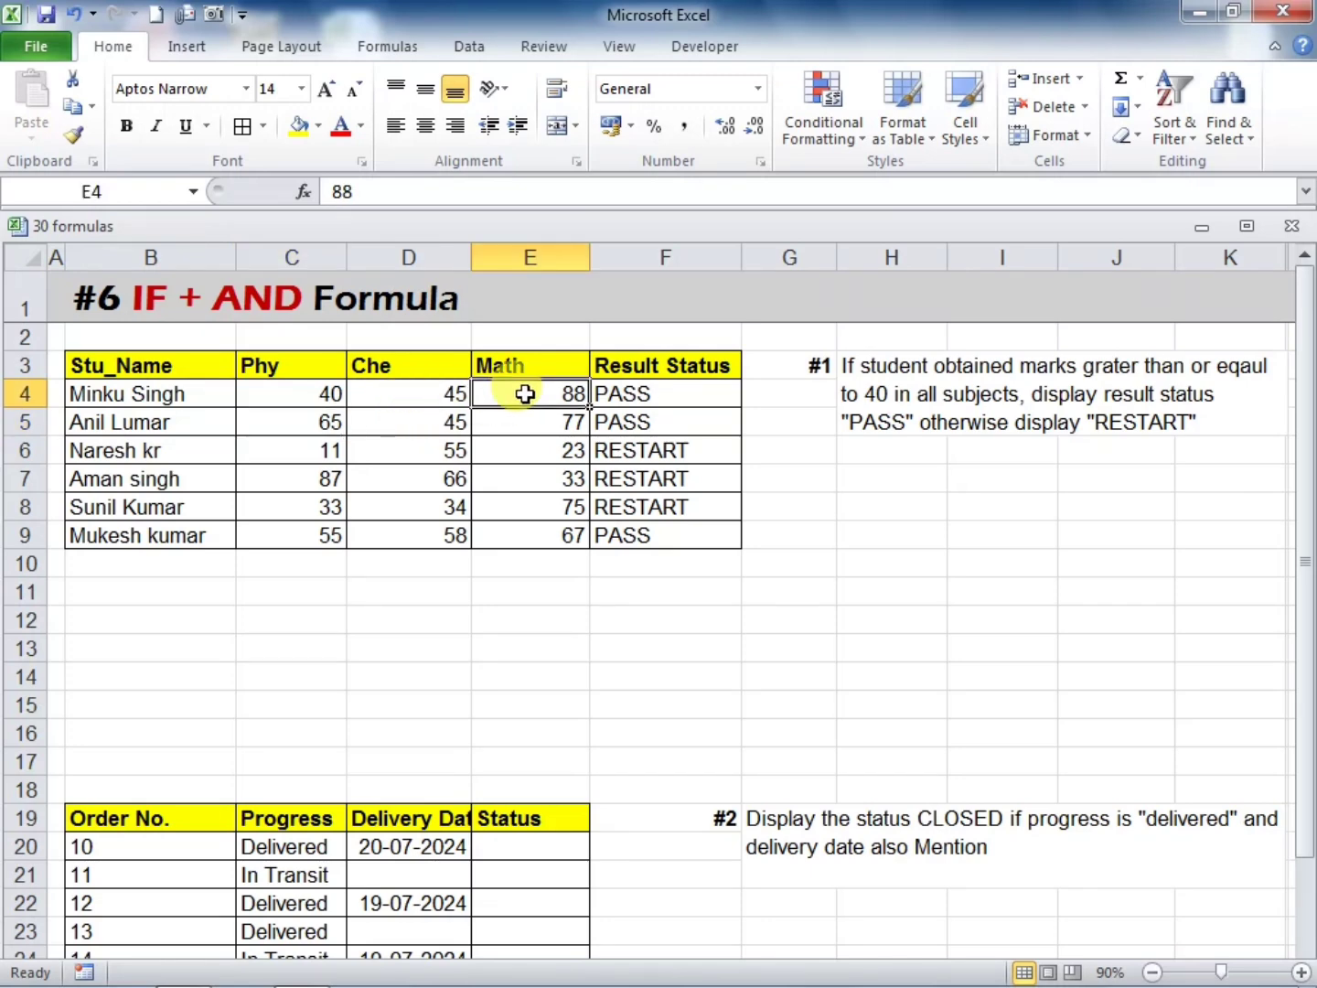
Set the Math mark in E4 to 39 and check the Result Status formula in F4
text(39)
key(Return)
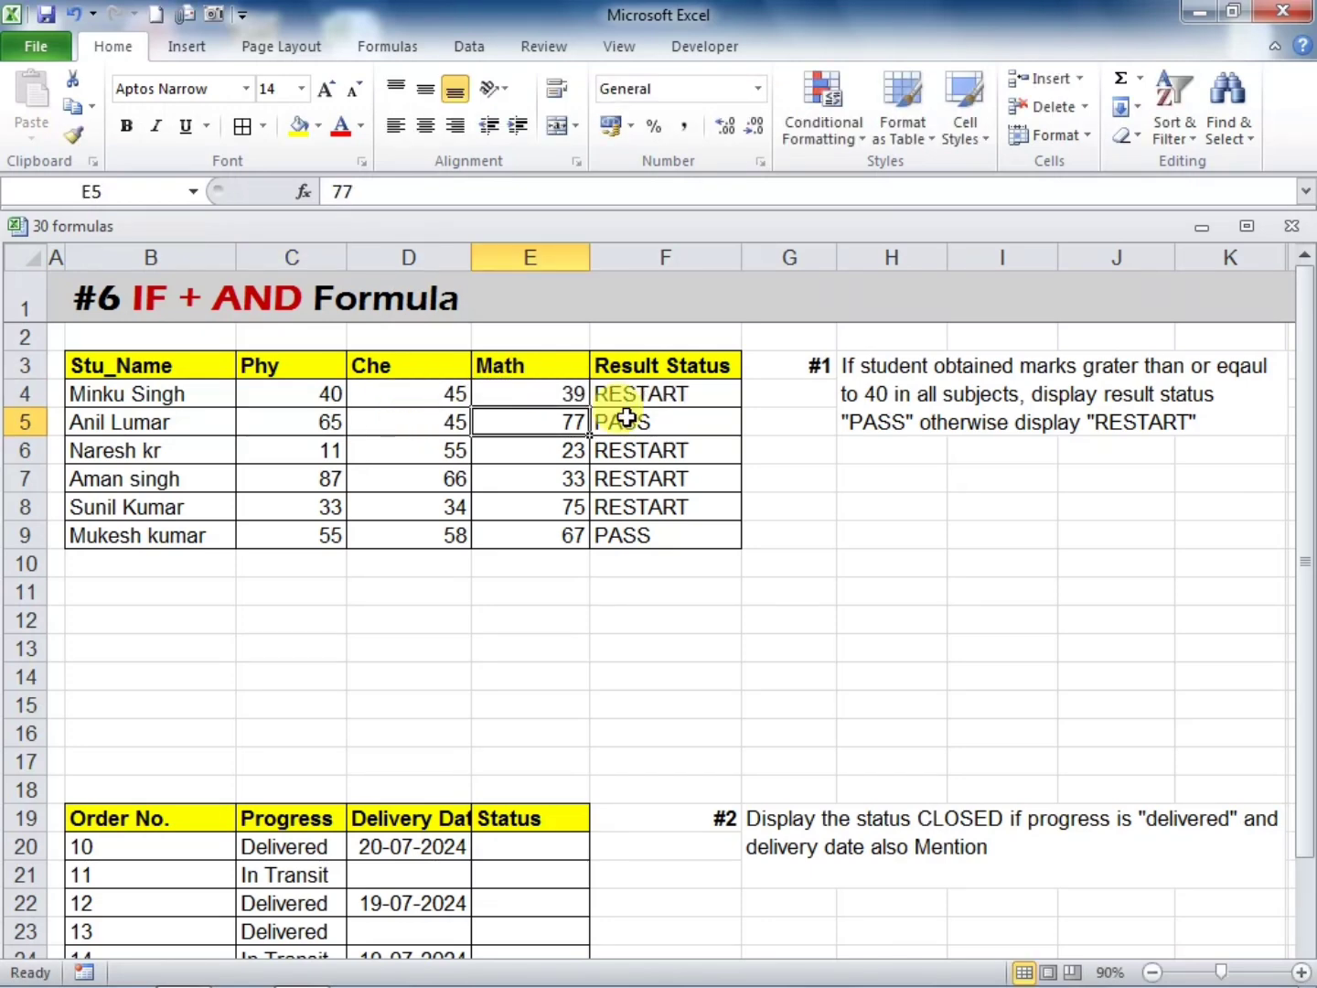
click(692, 400)
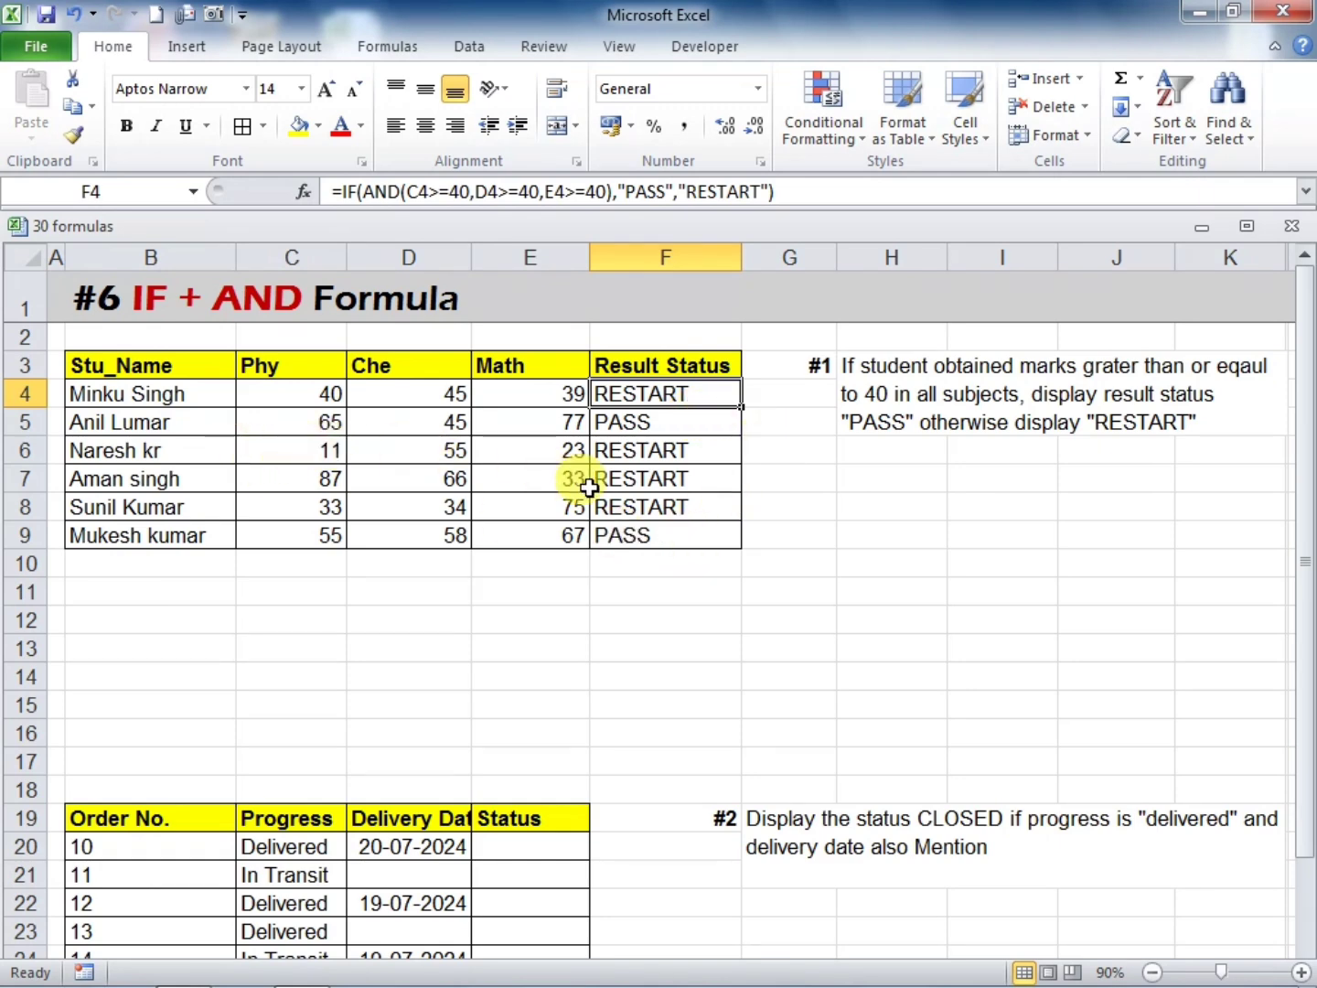
Set the row 6 student's Phy mark to 41 and Math mark to 42, and check the Result Status in F6
click(295, 448)
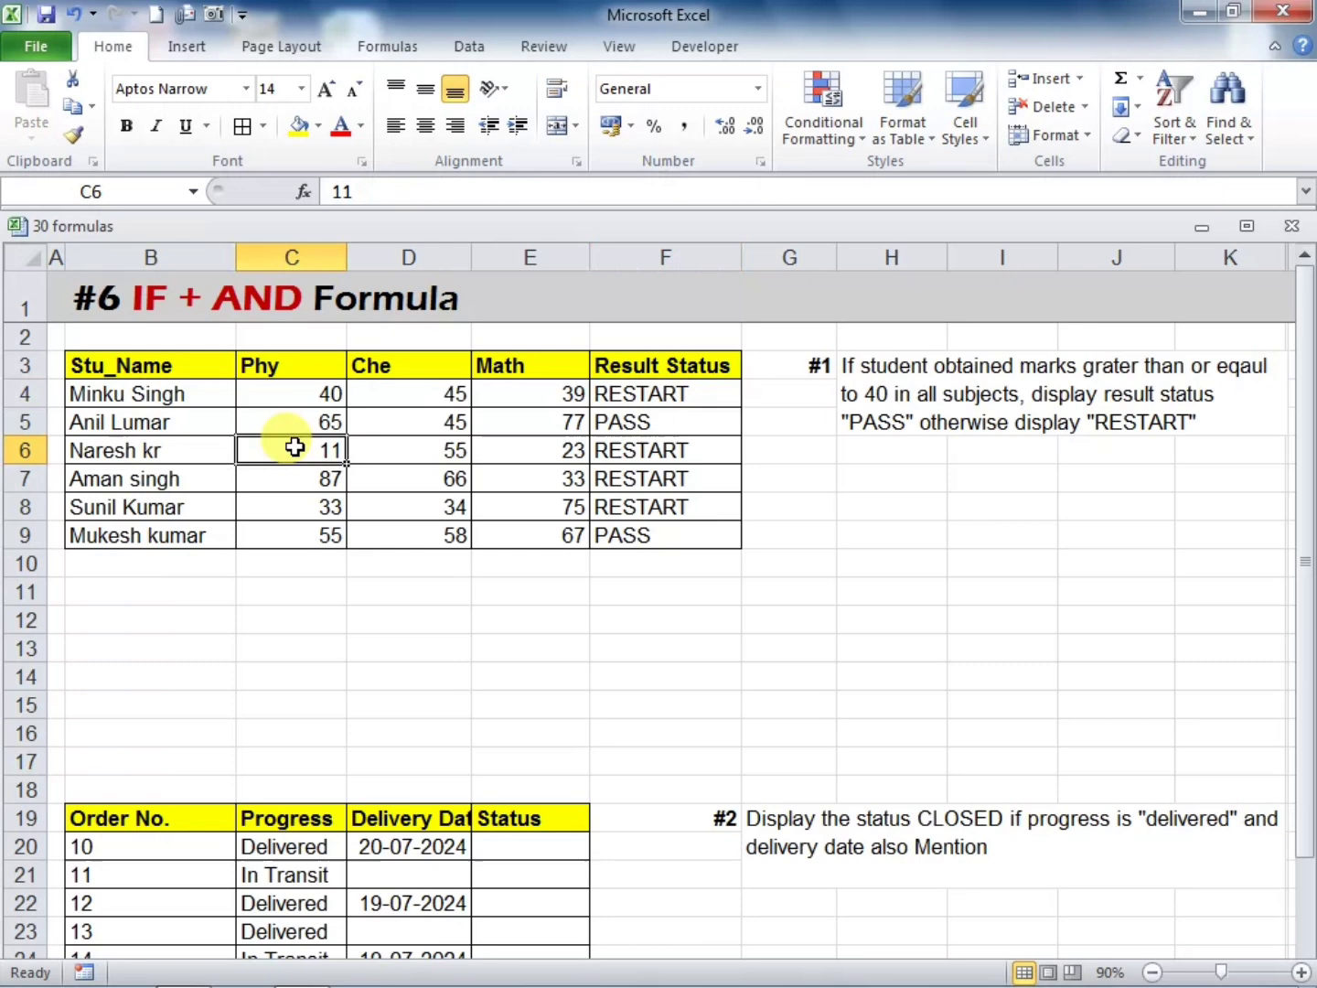
text(41)
key(Right)
key(Right)
key(Right)
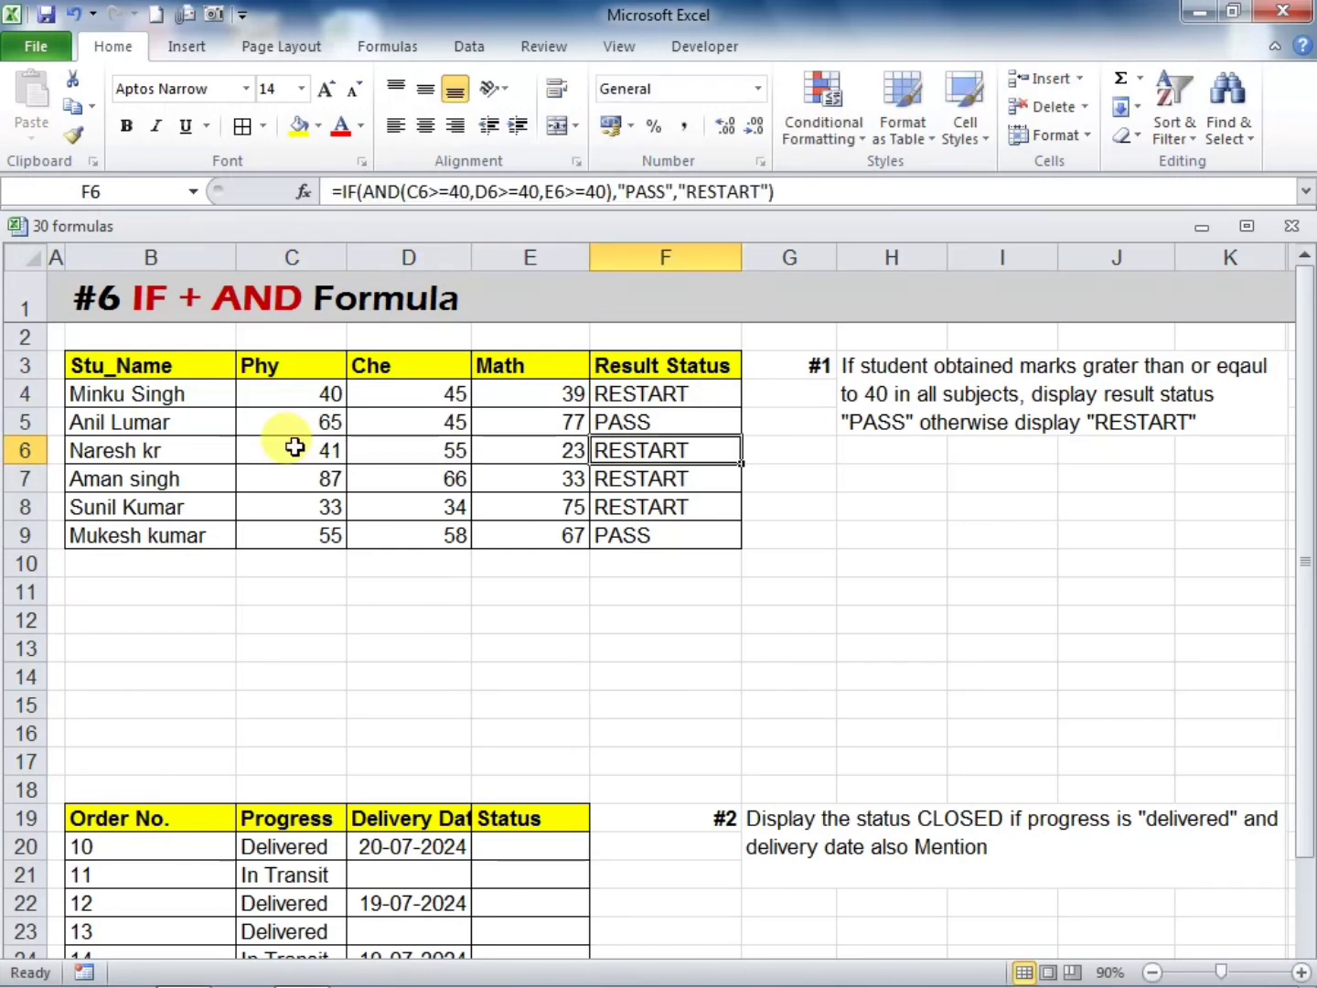
key(Left)
text(42)
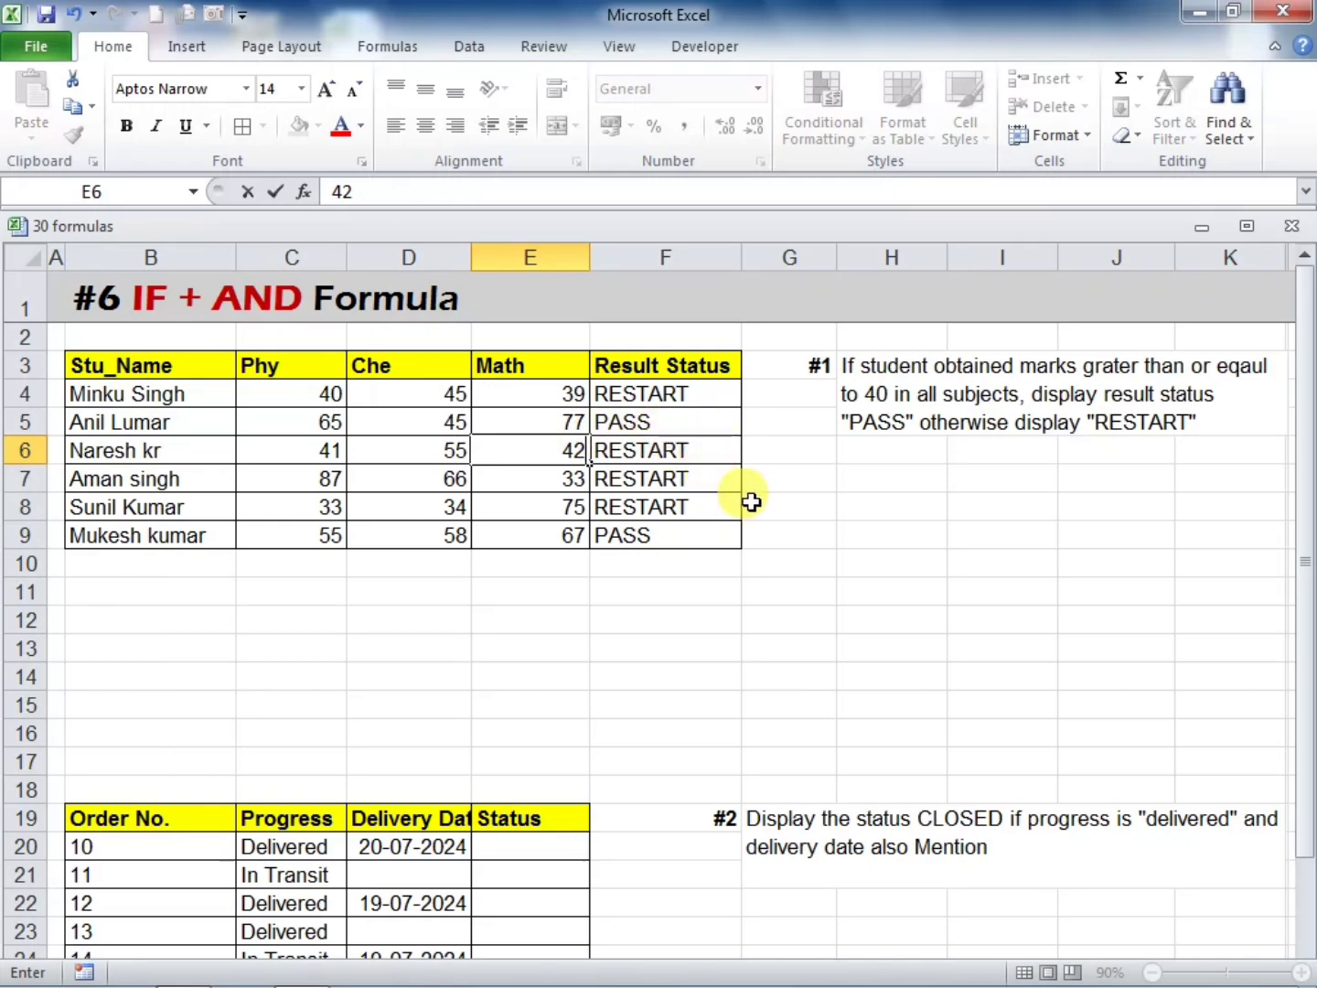
key(Return)
click(685, 431)
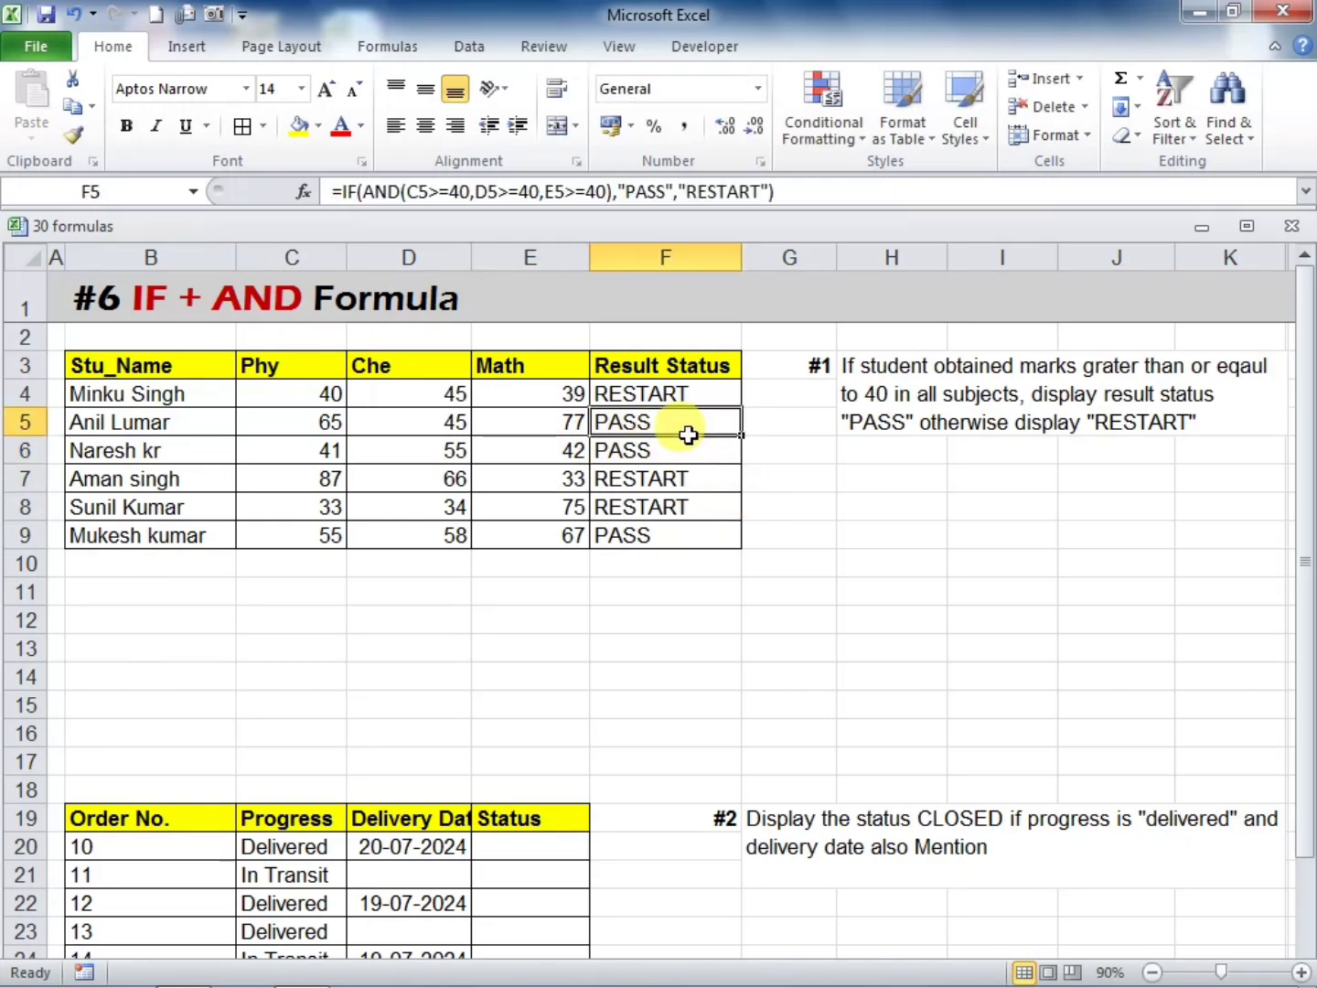
click(697, 449)
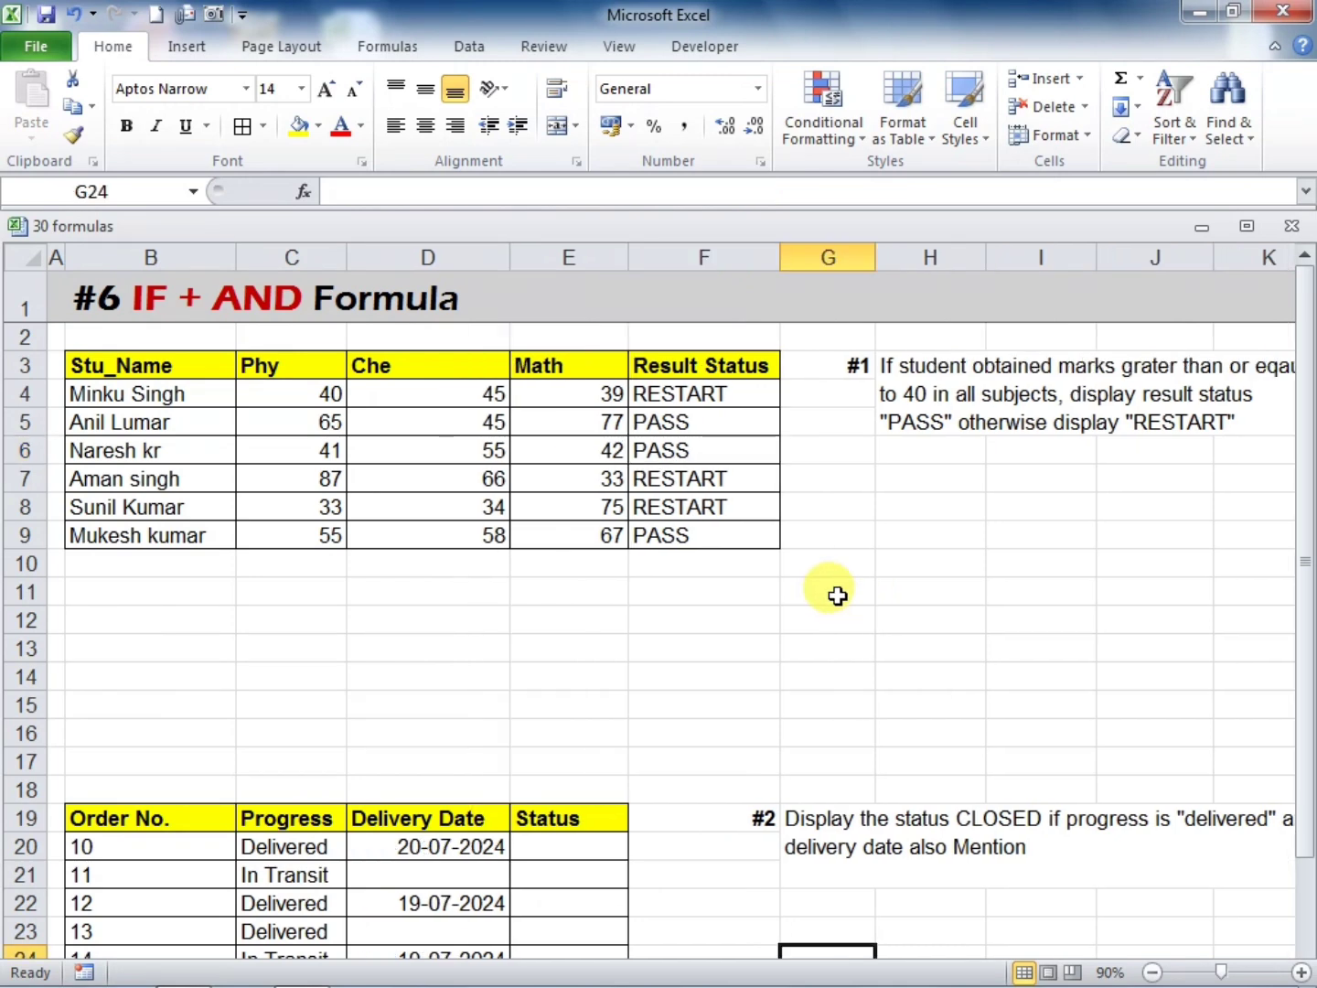
Begin an IF formula with a nested AND function in E20, the first Status cell of the orders table
scroll(837, 595, down, 4)
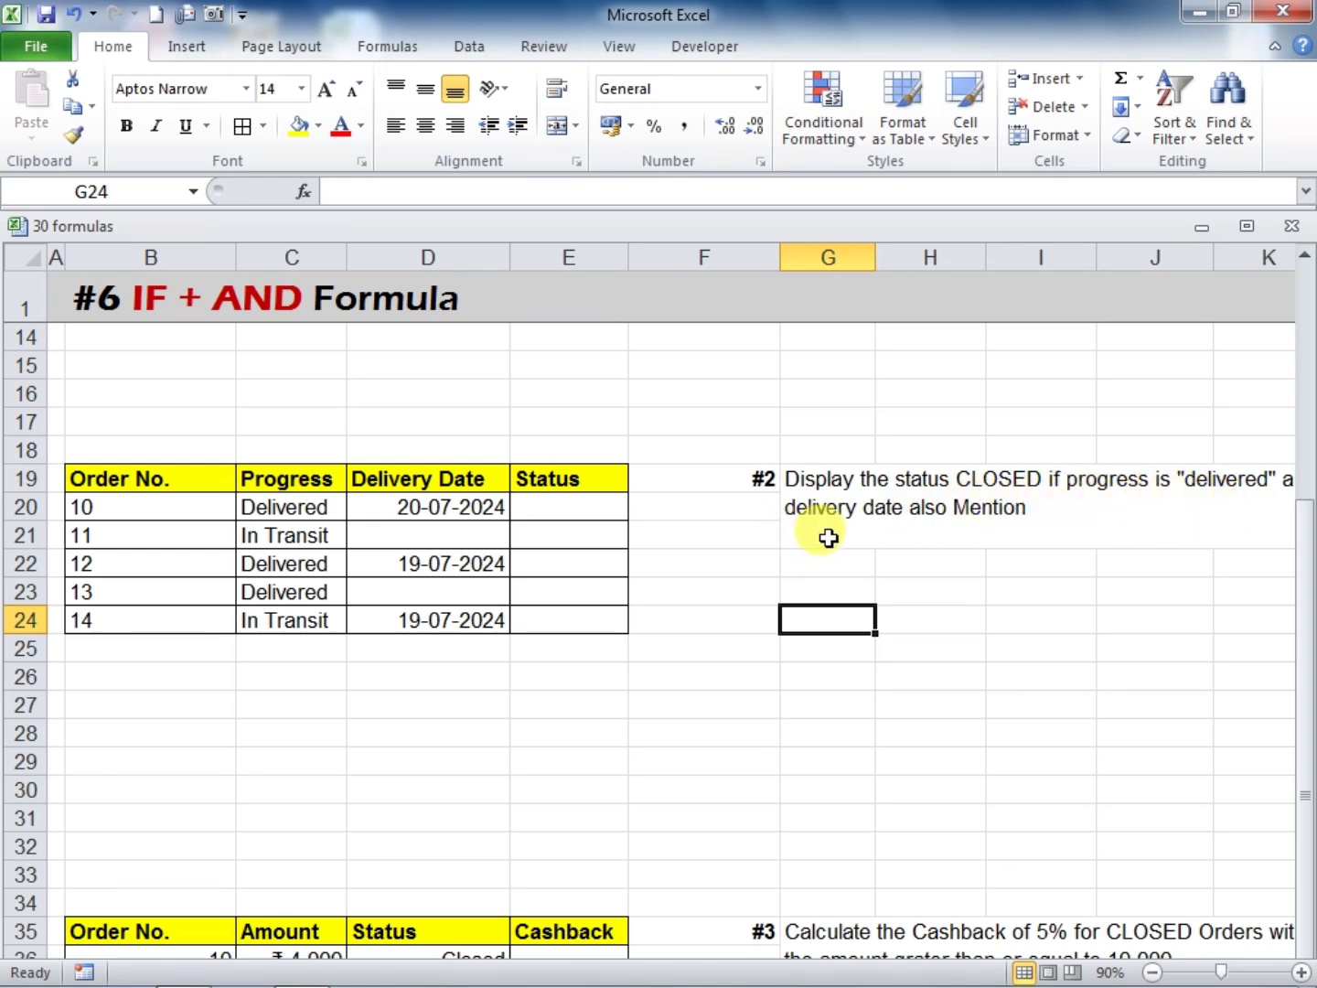
click(597, 508)
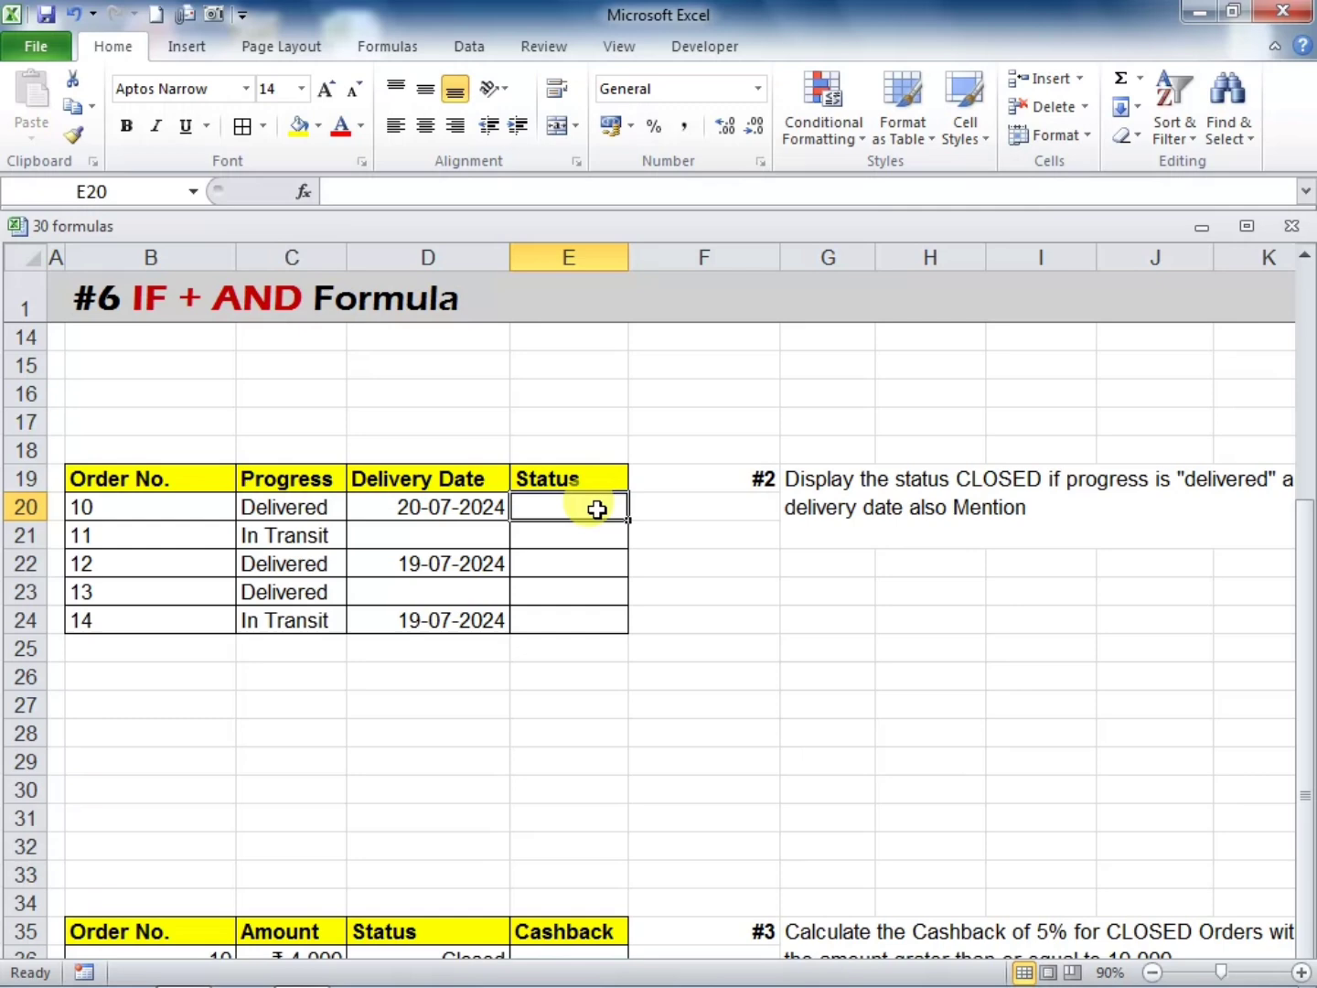
click(278, 507)
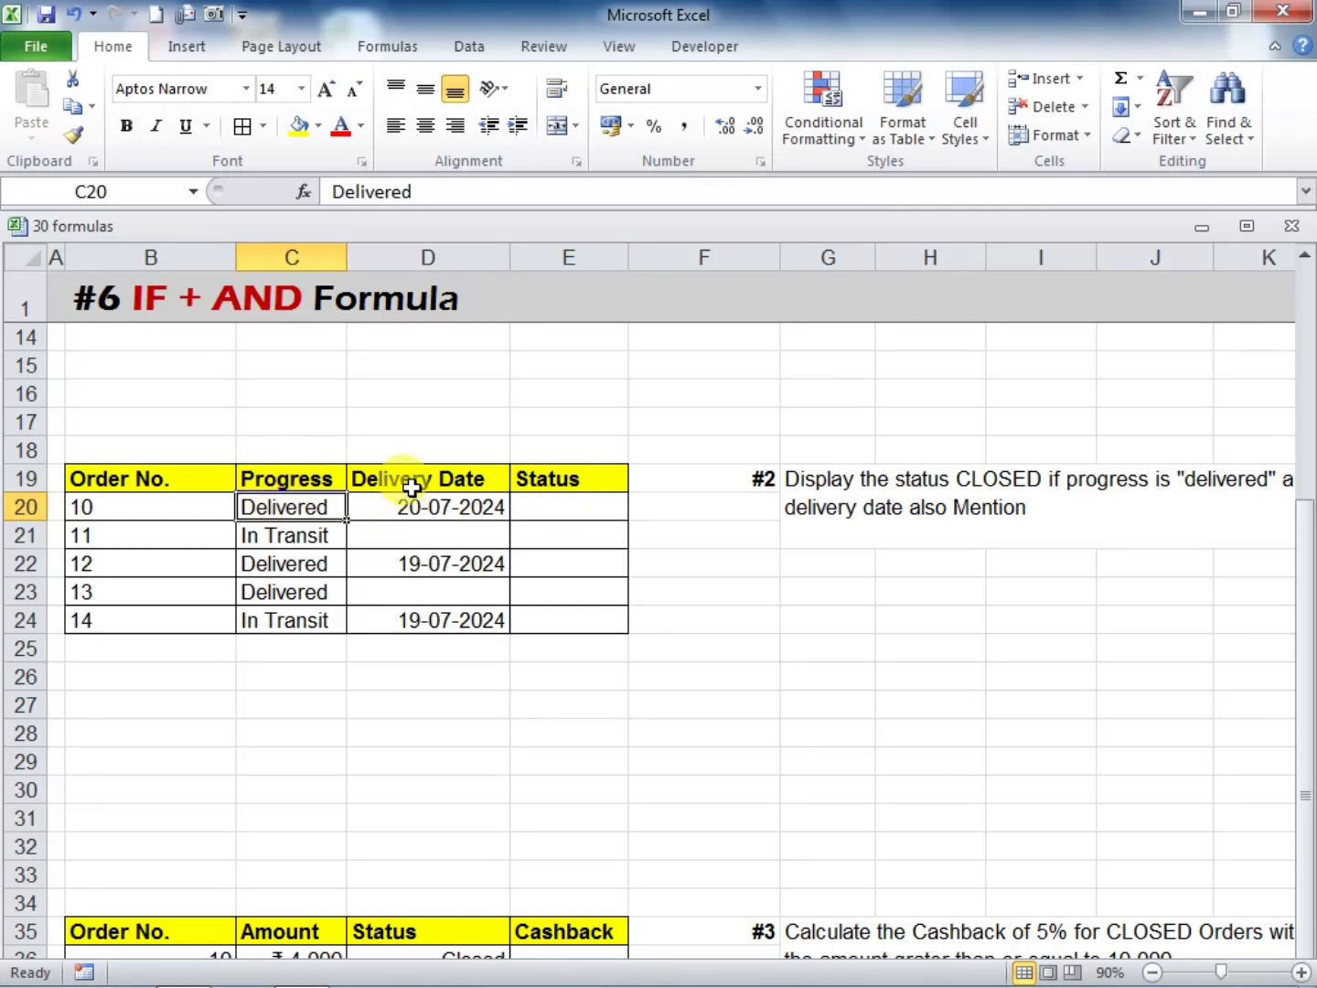
click(375, 514)
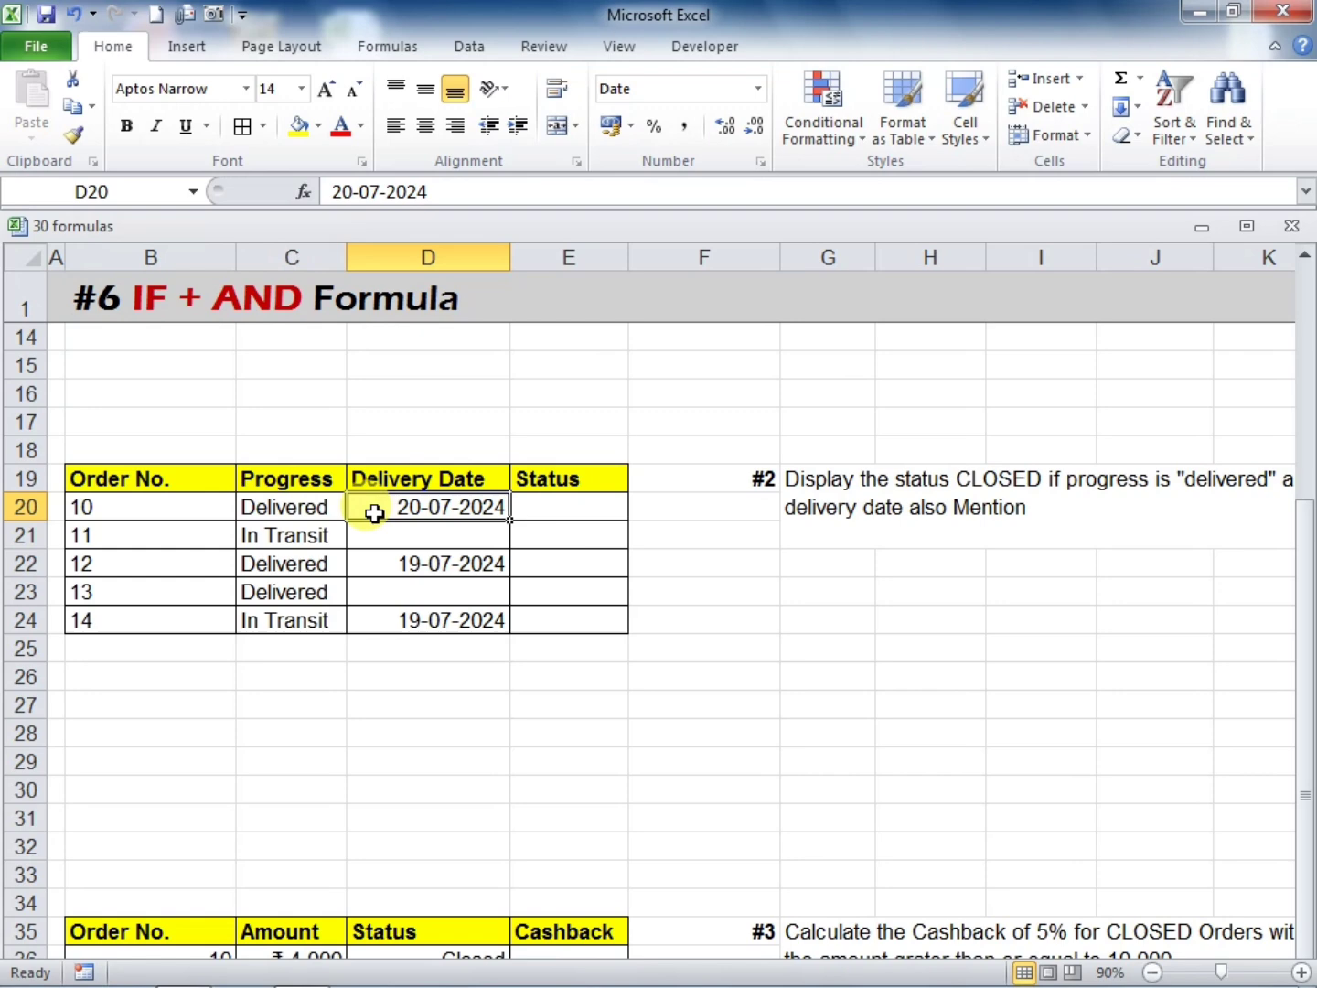
click(538, 511)
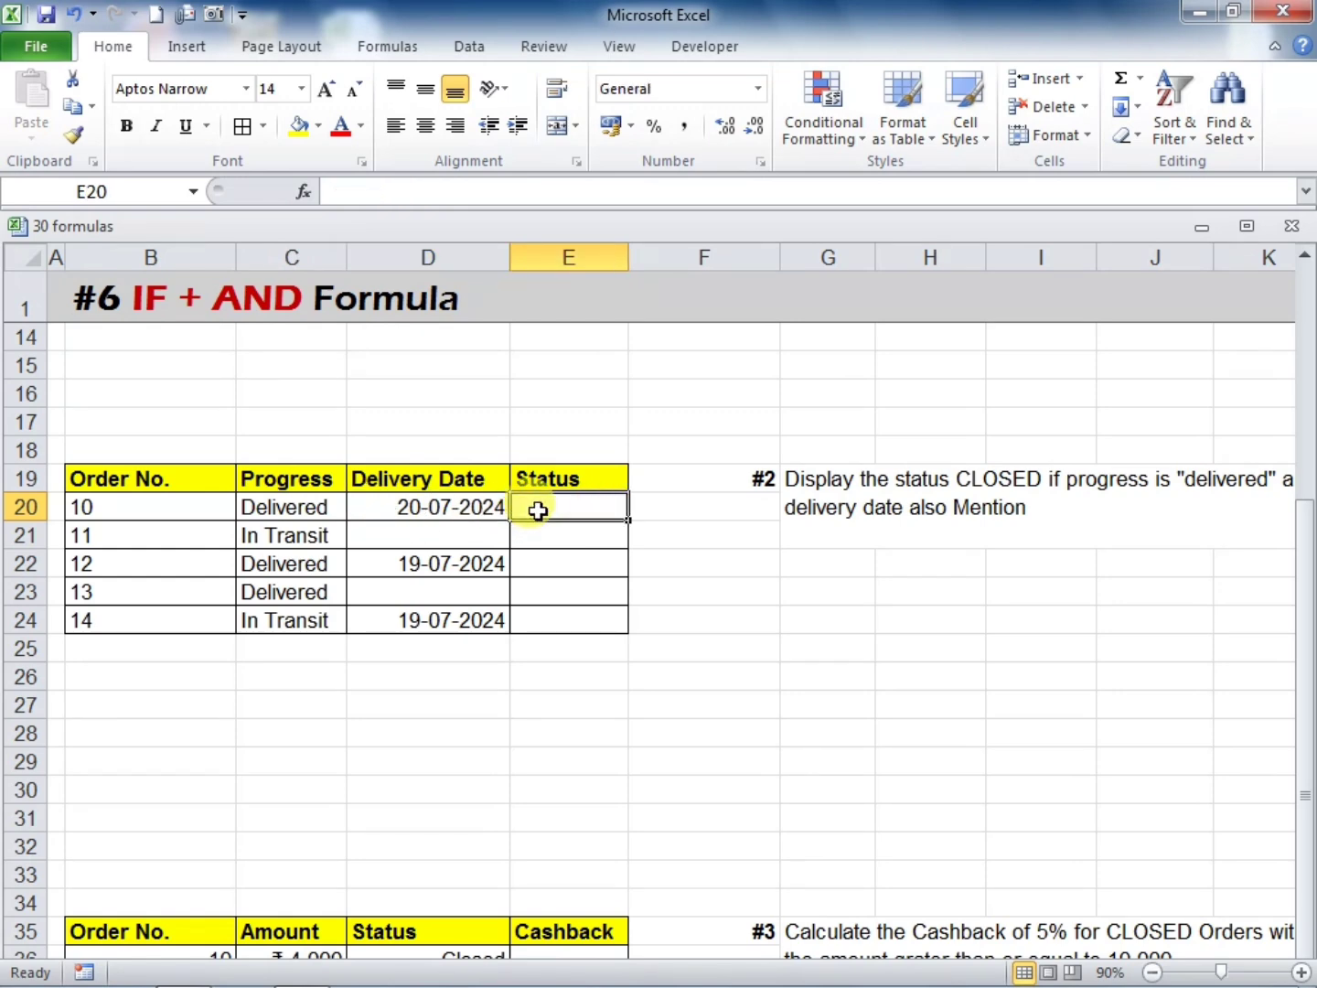
text(=)
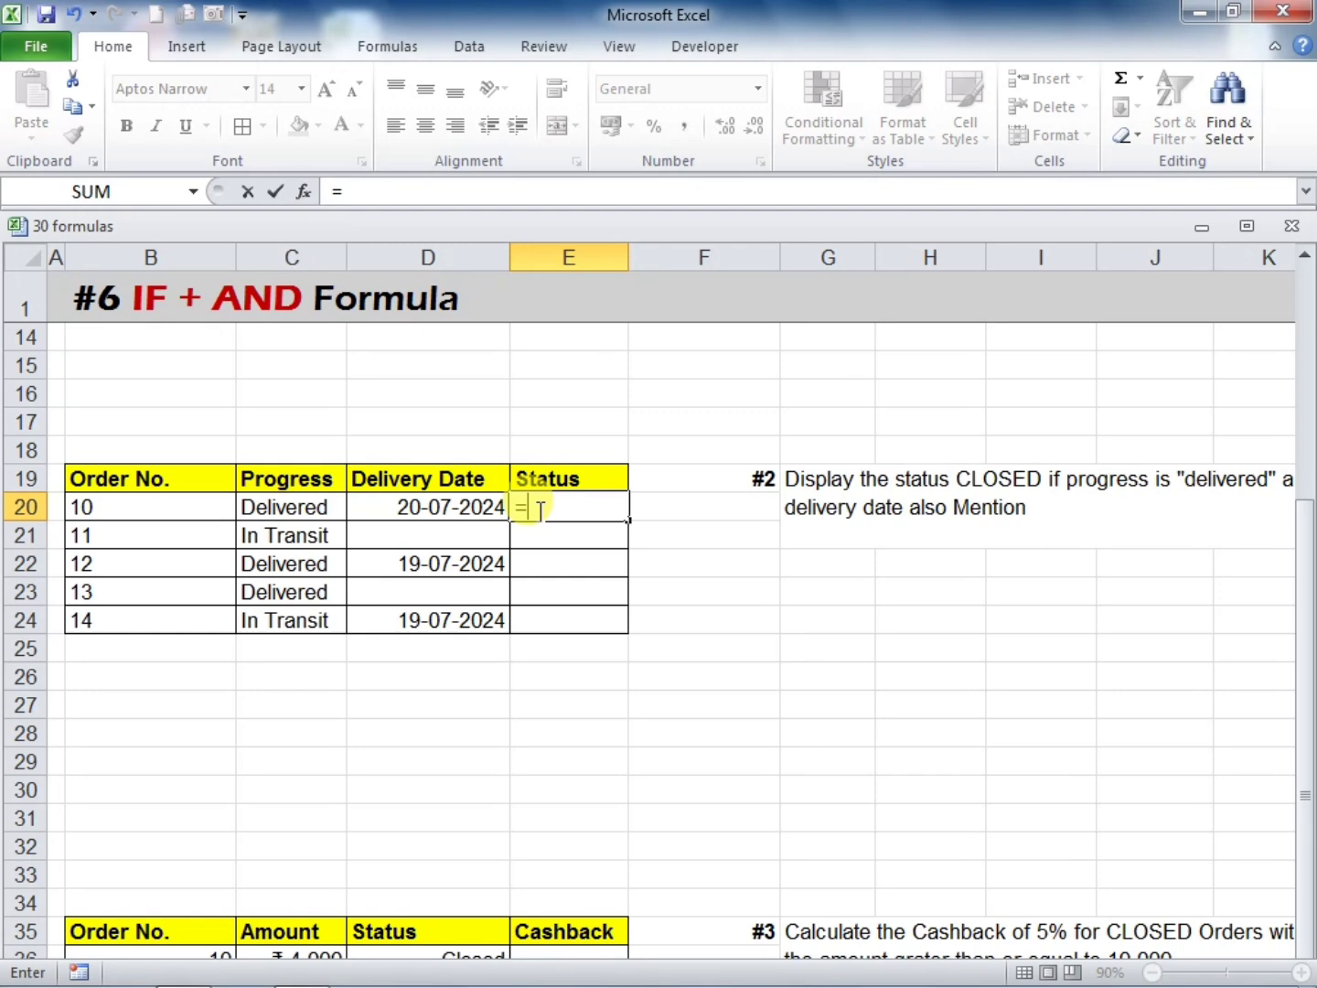
text(IF()
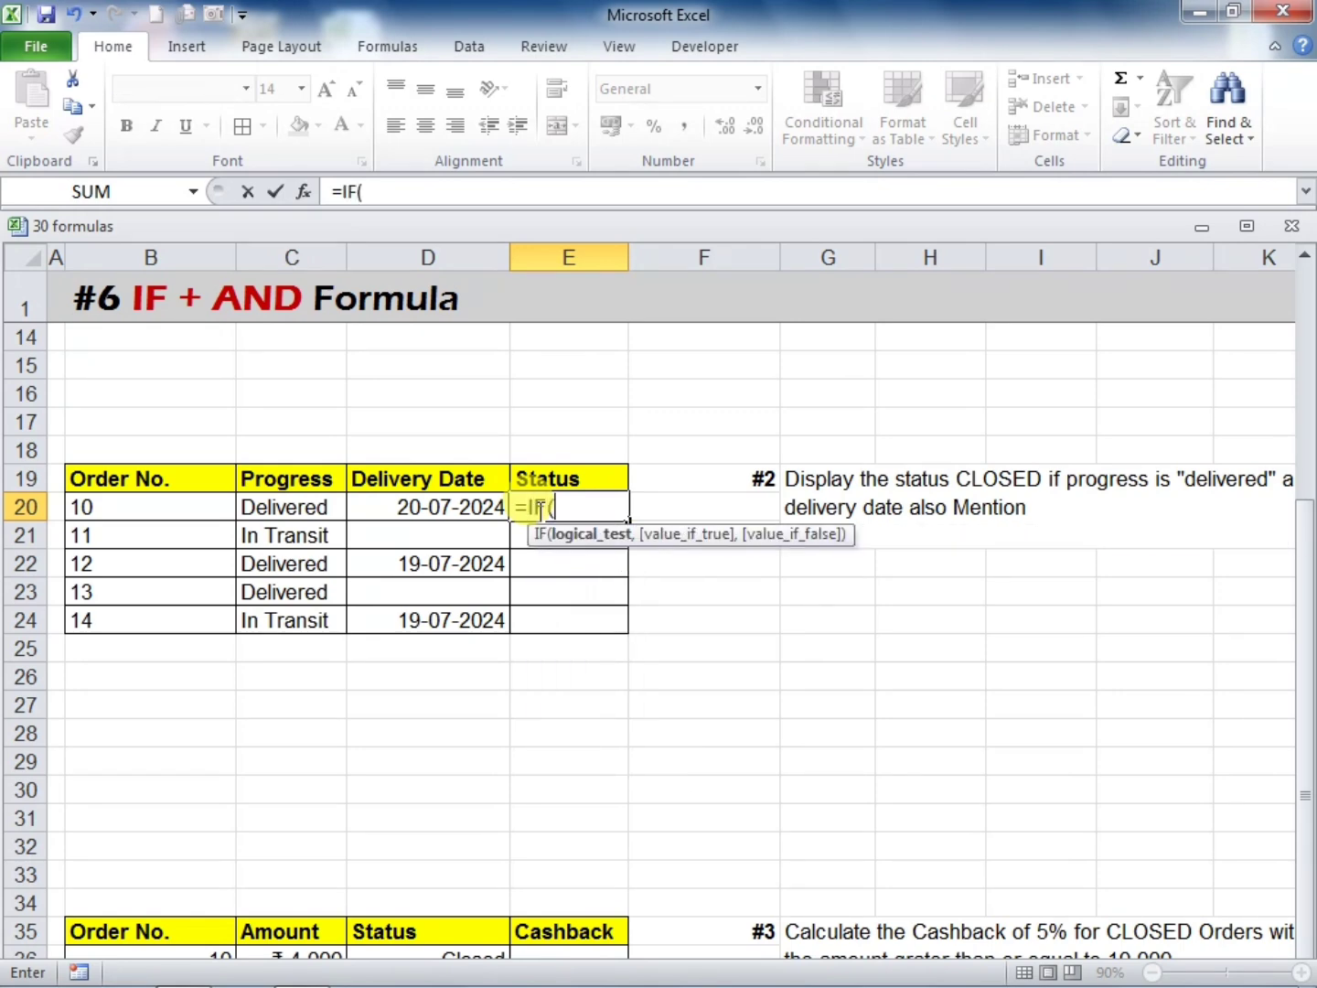
text(AND)
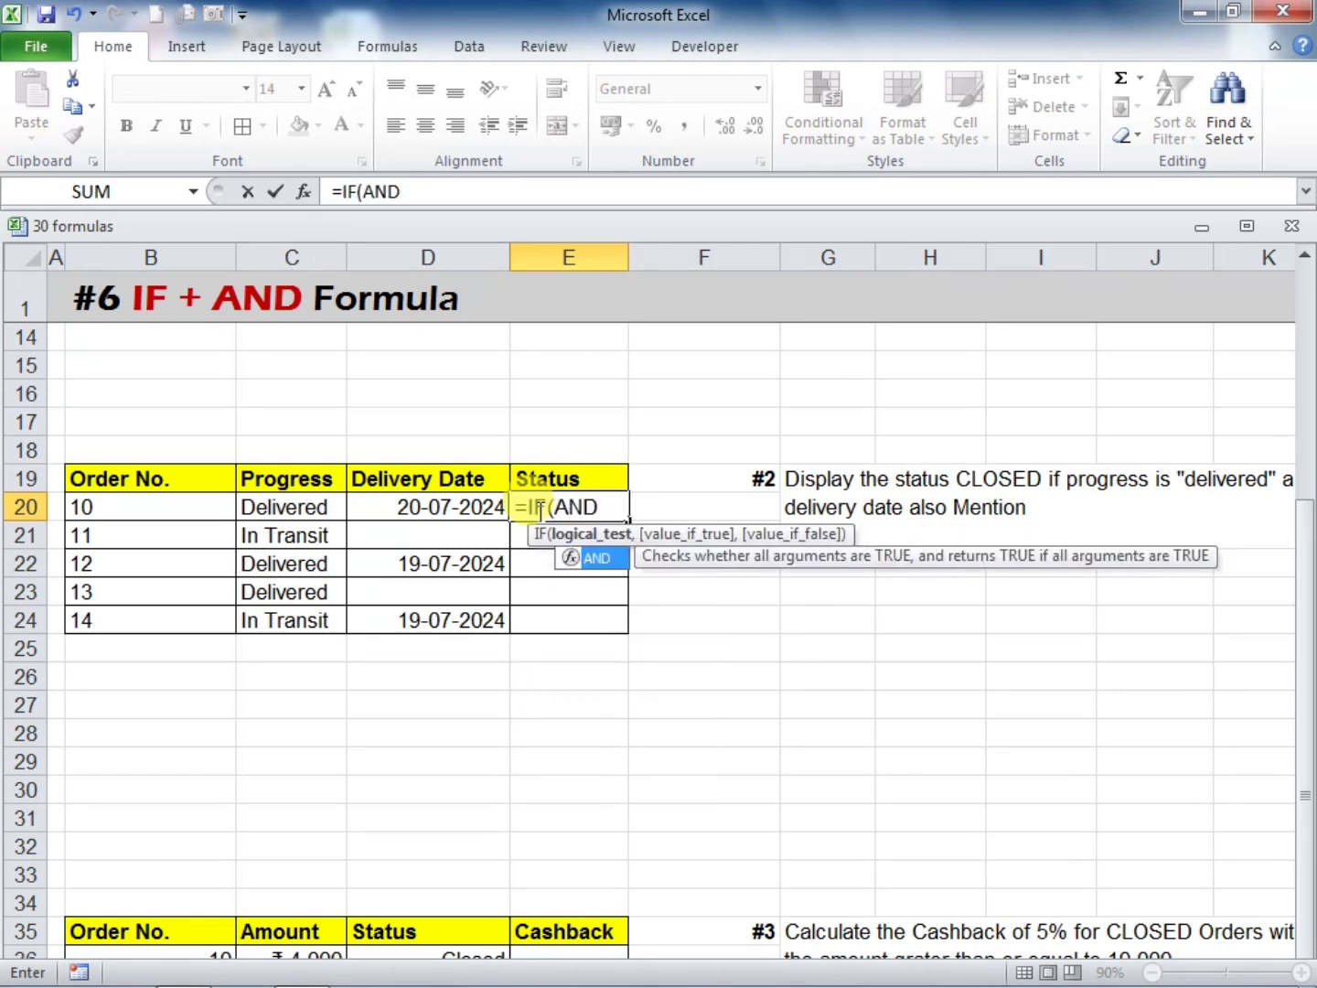
text(()
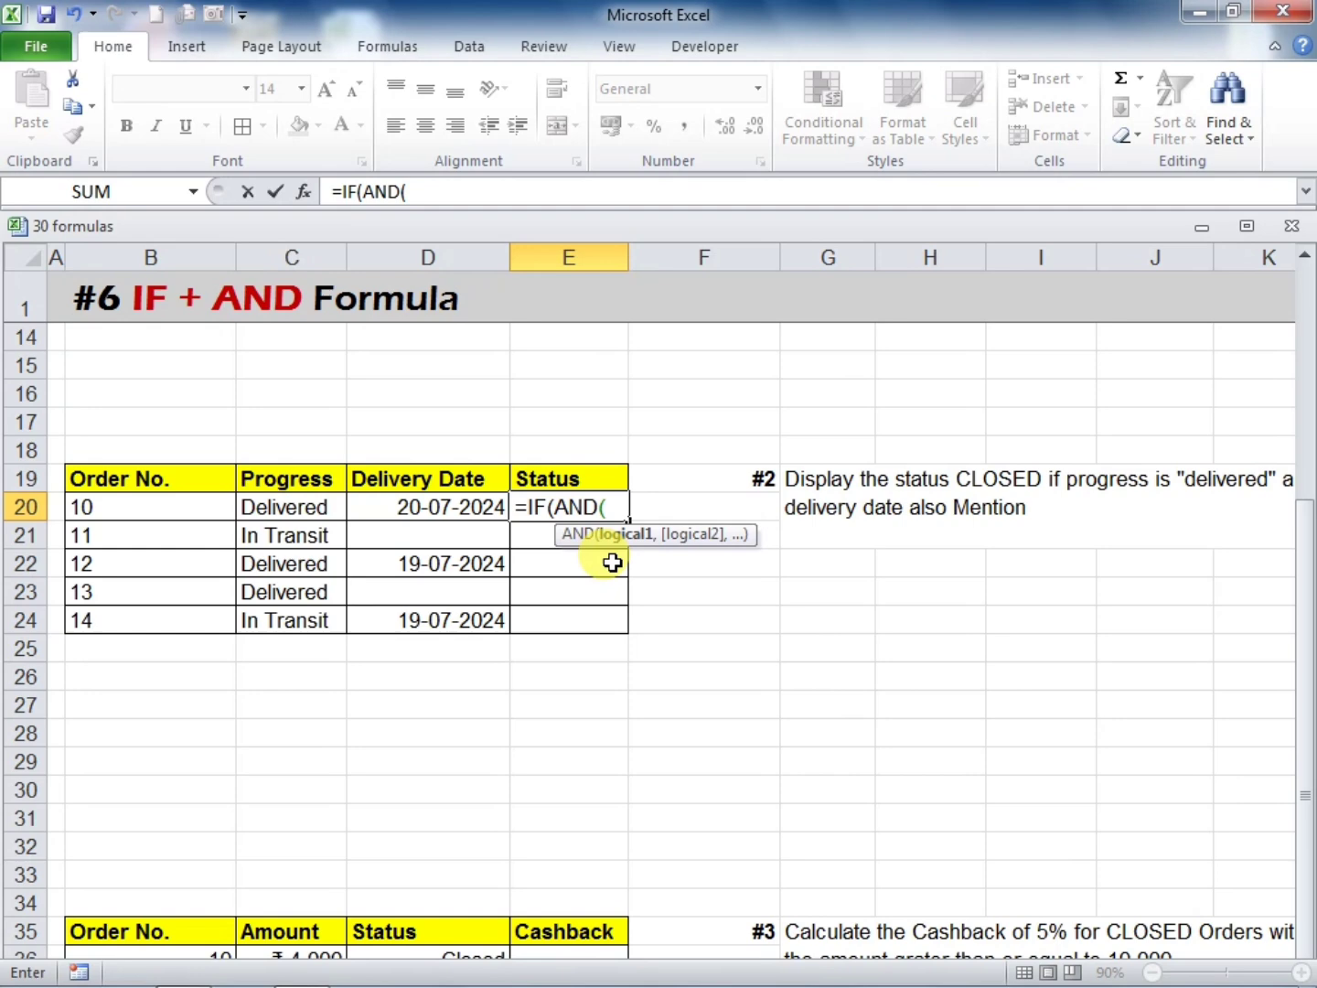
Complete the AND test in the E20 formula with the conditions C20="DELIVERED" and D20<>""
click(314, 507)
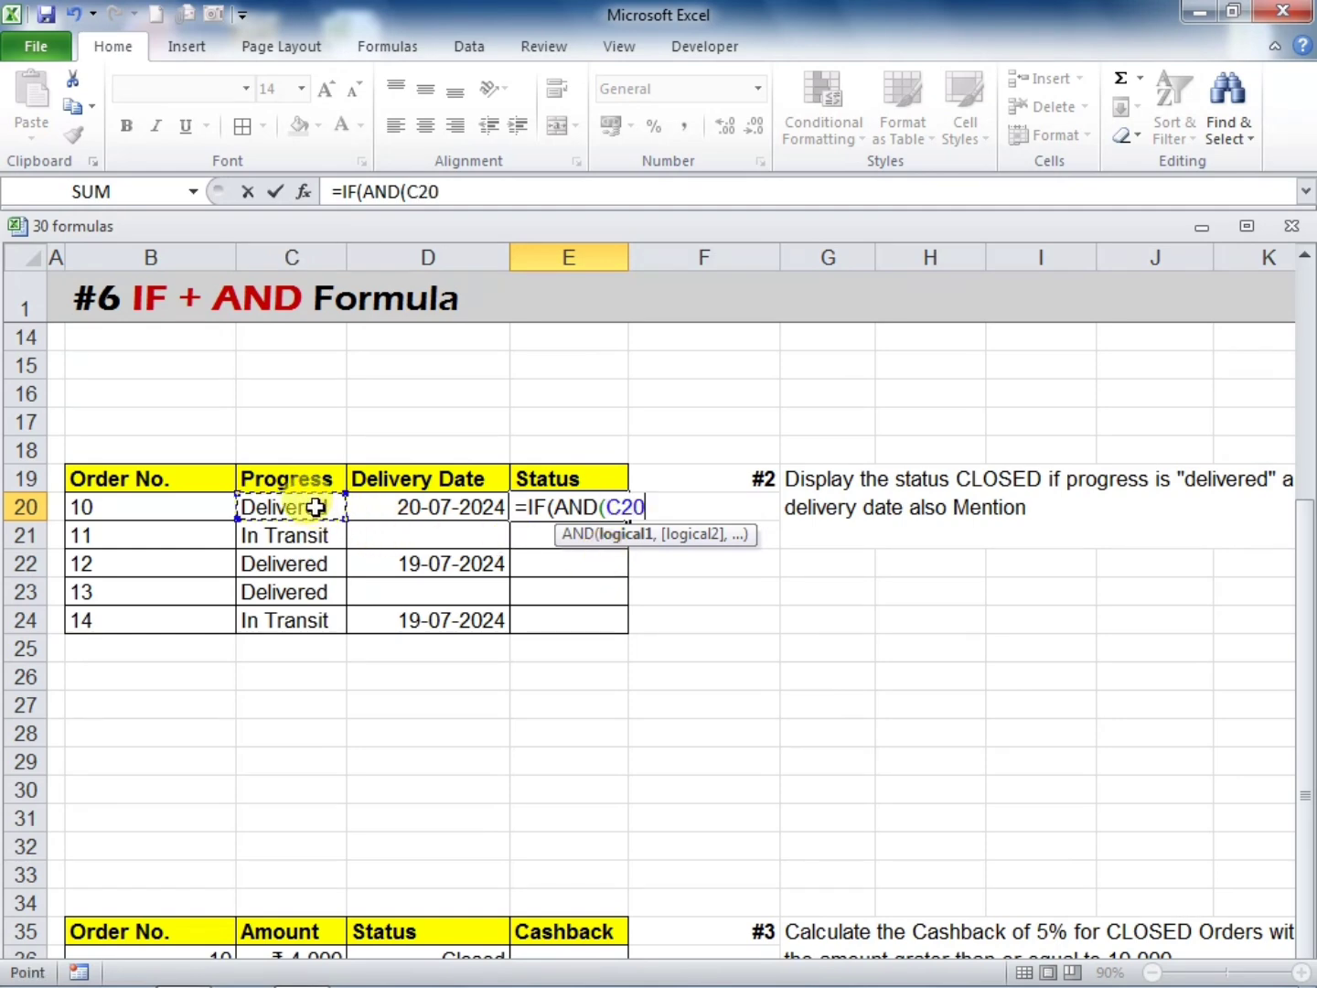
text(="DELIV)
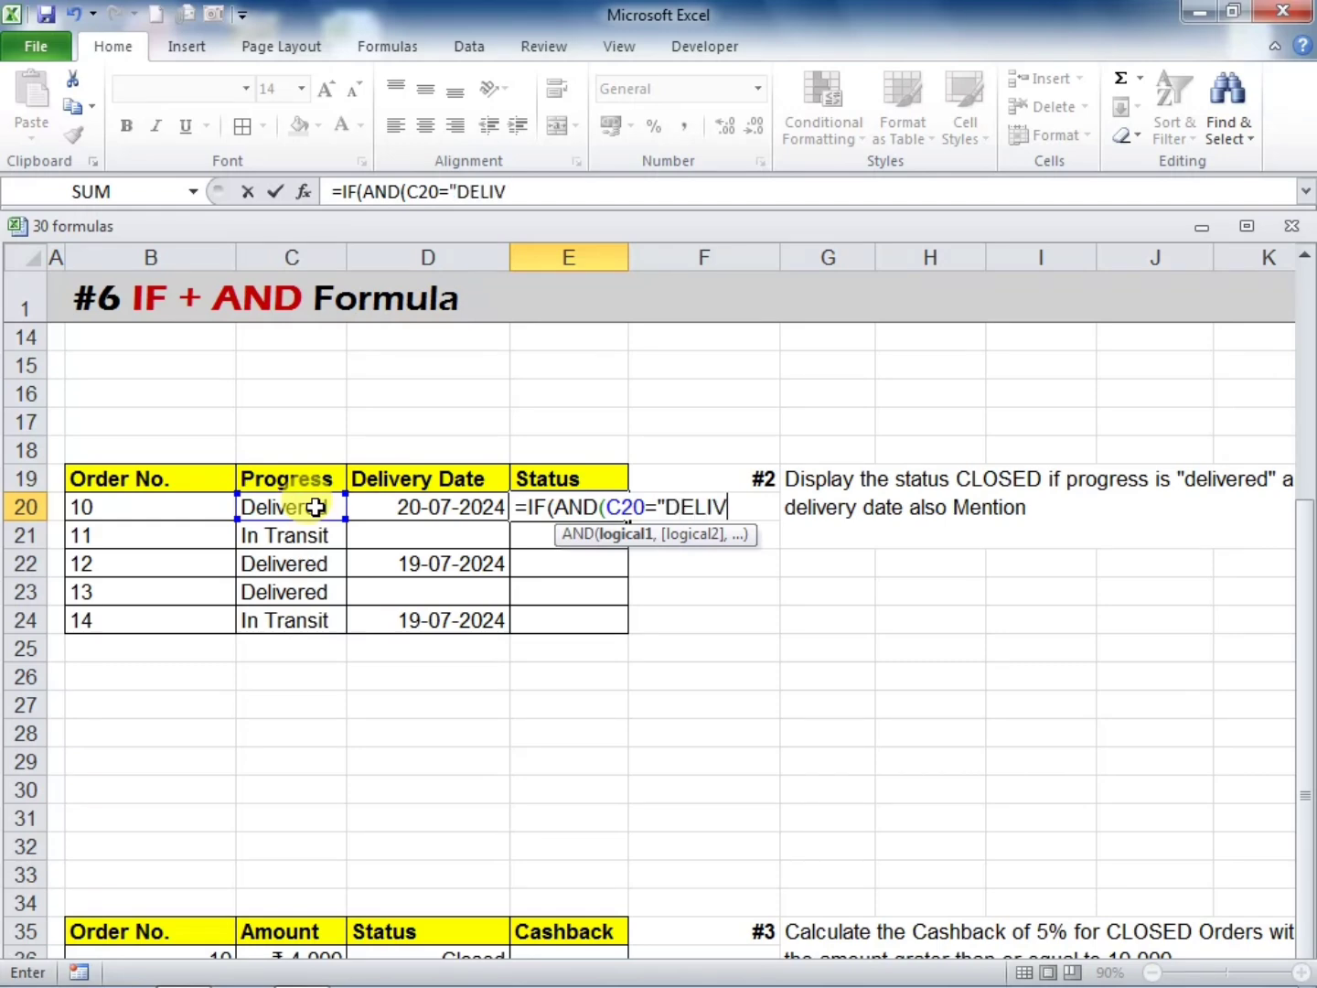
text(ERED")
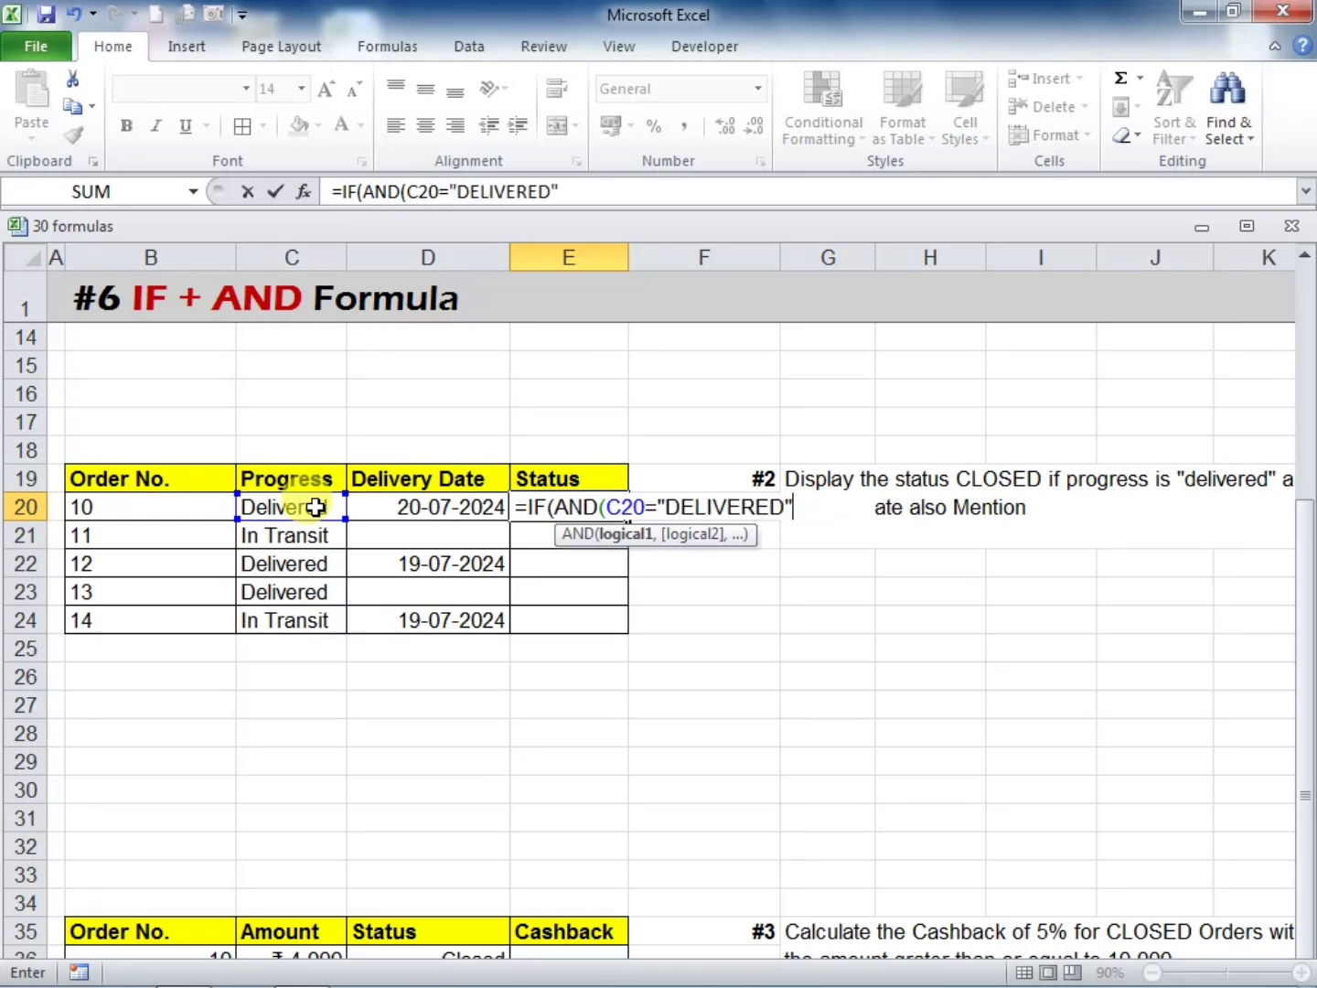
text(,)
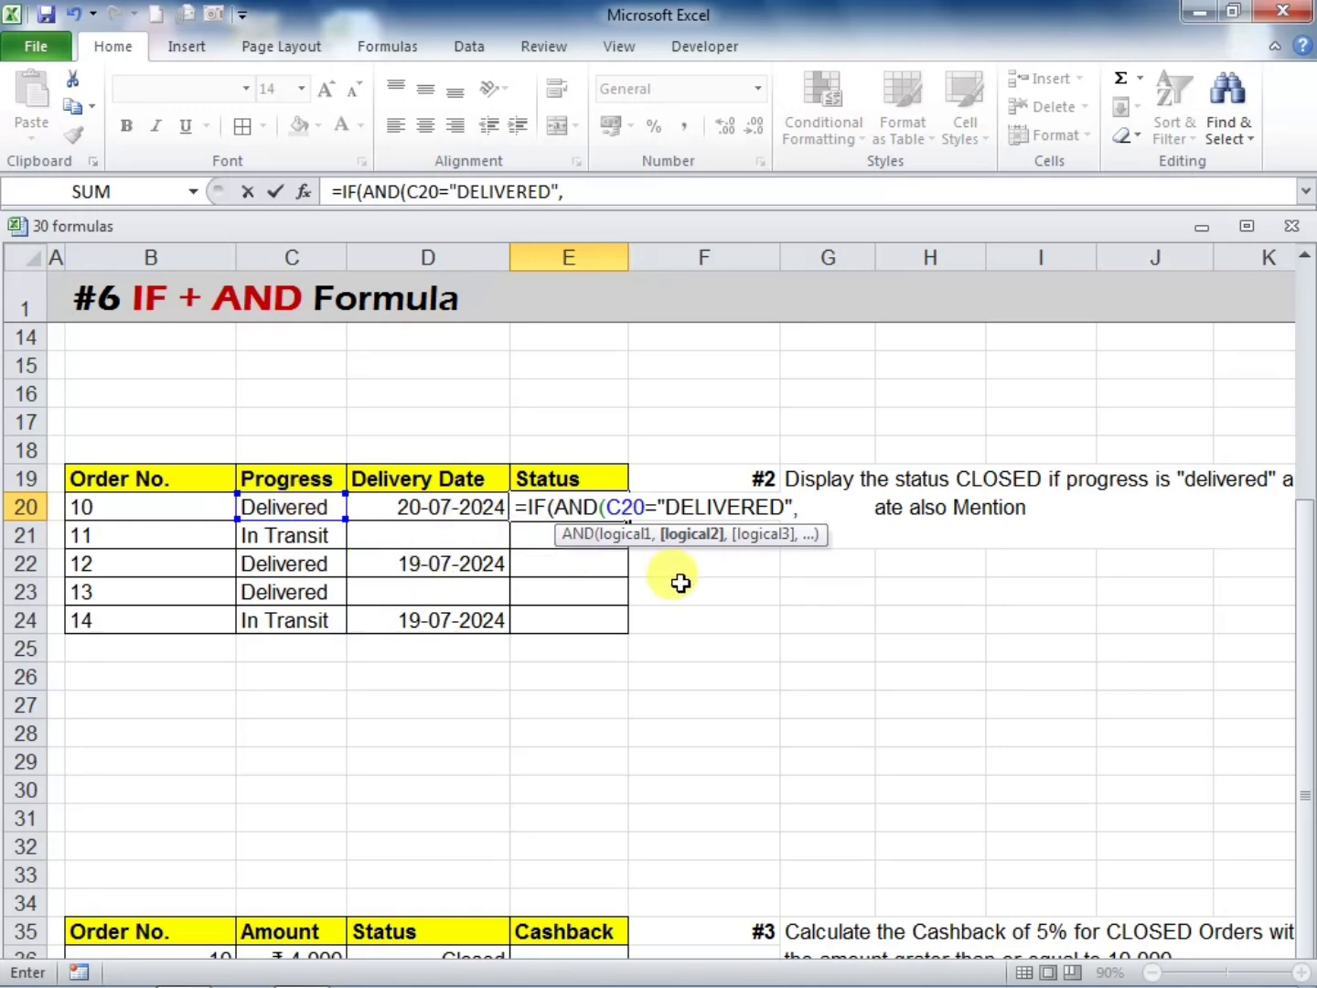
click(423, 507)
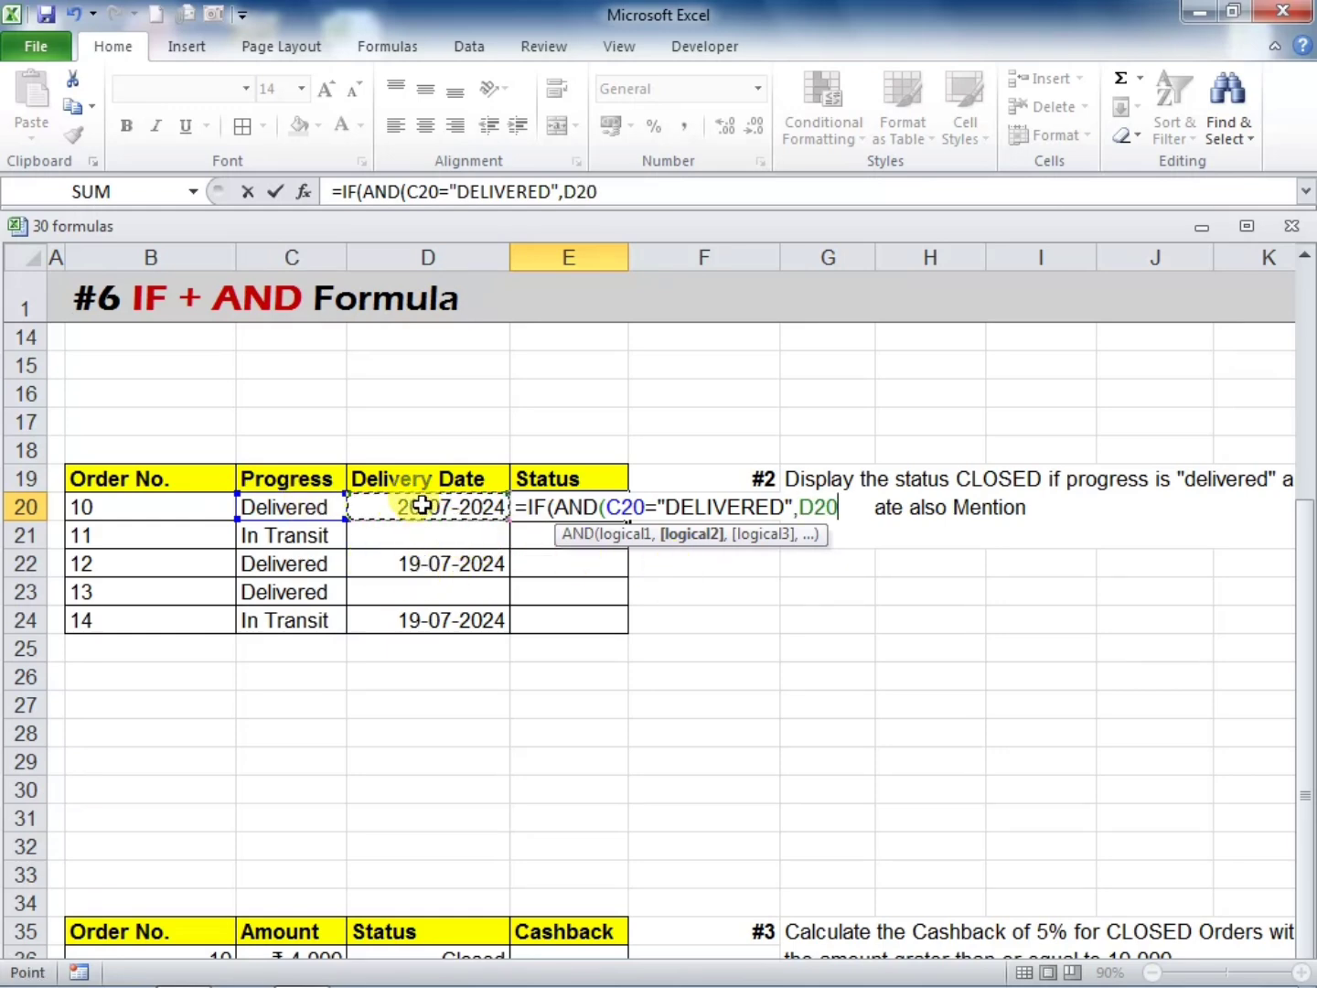
text(<>"")
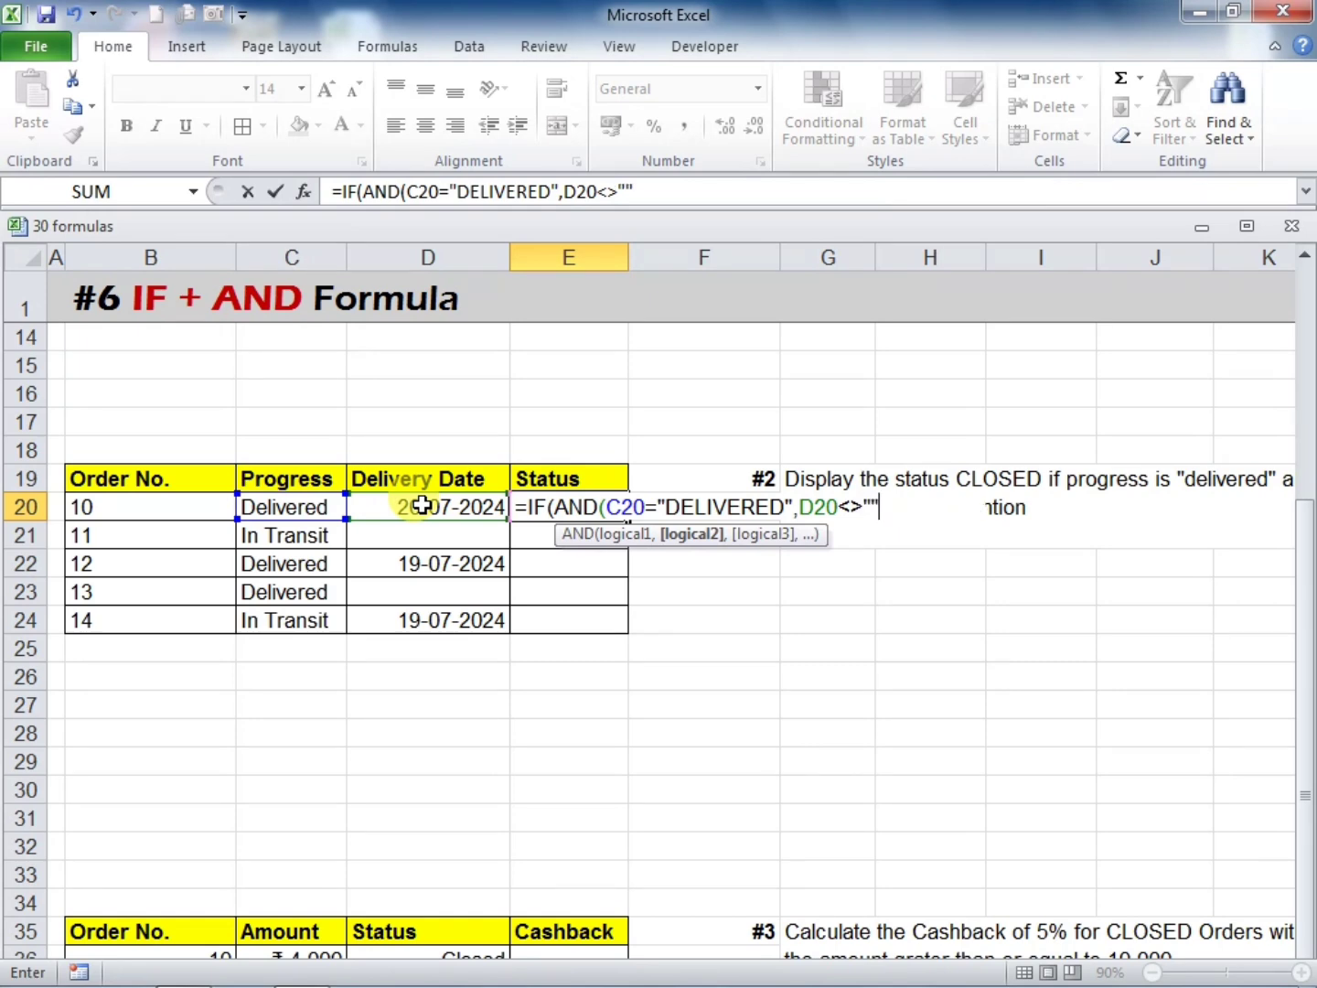
text())
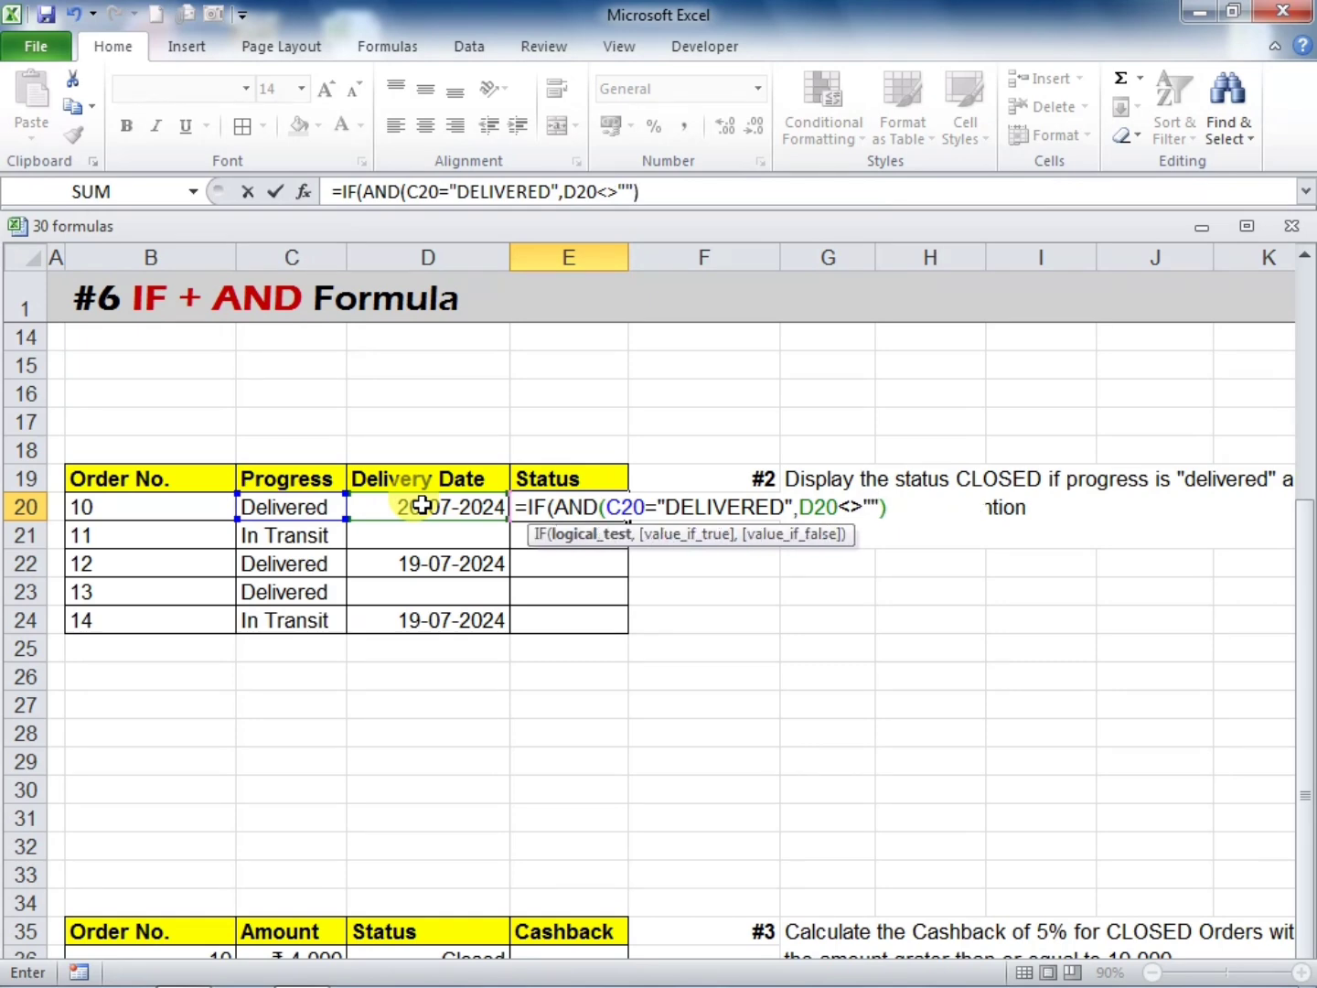
Enter "CLOSED" as the value if true in the E20 IF formula
text(,)
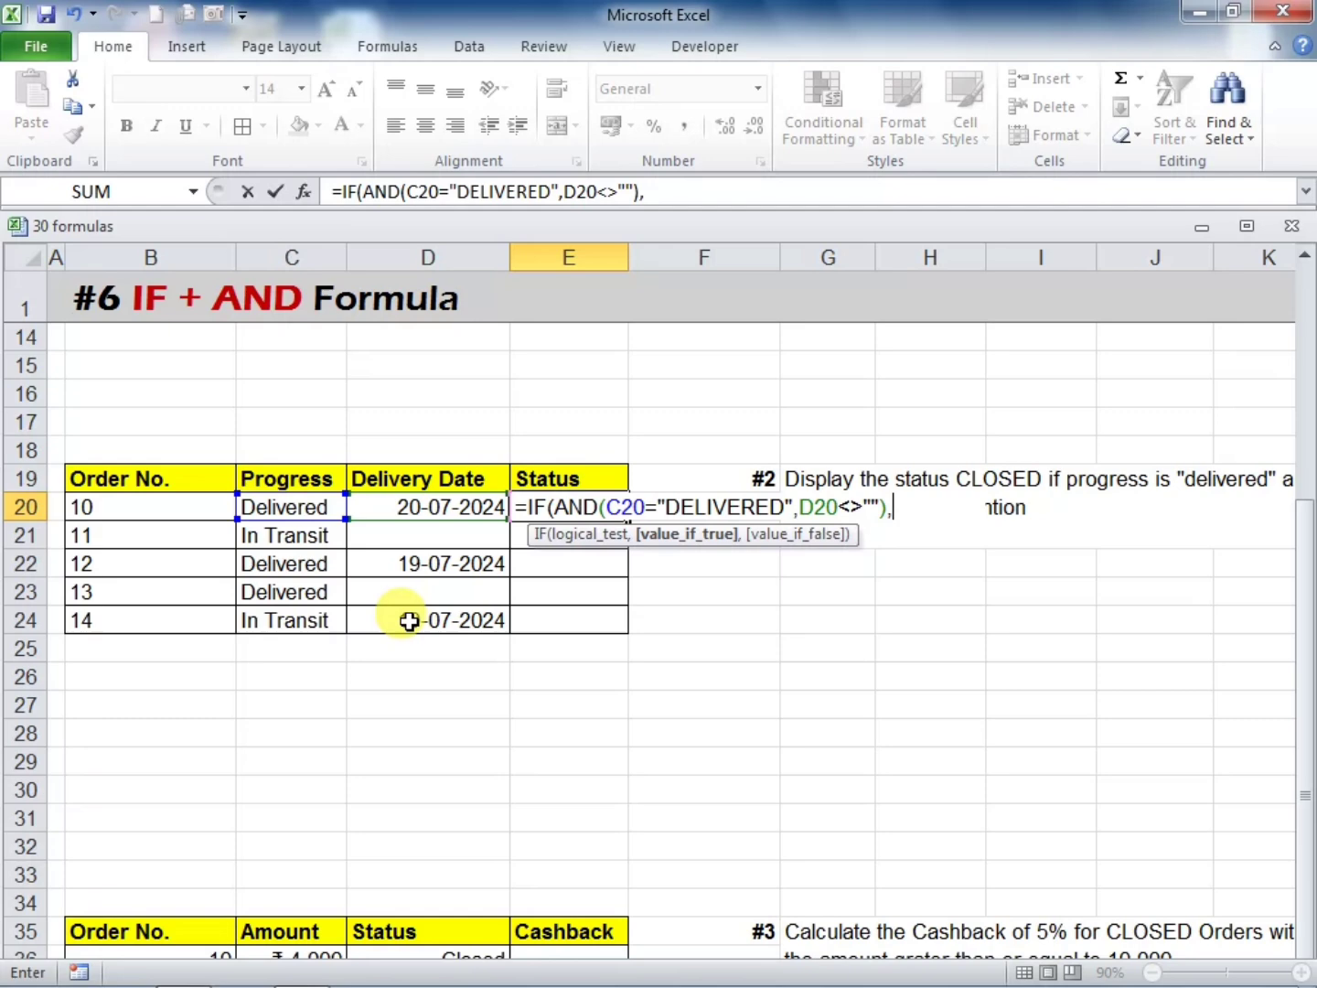
text(")
text(CLOSE)
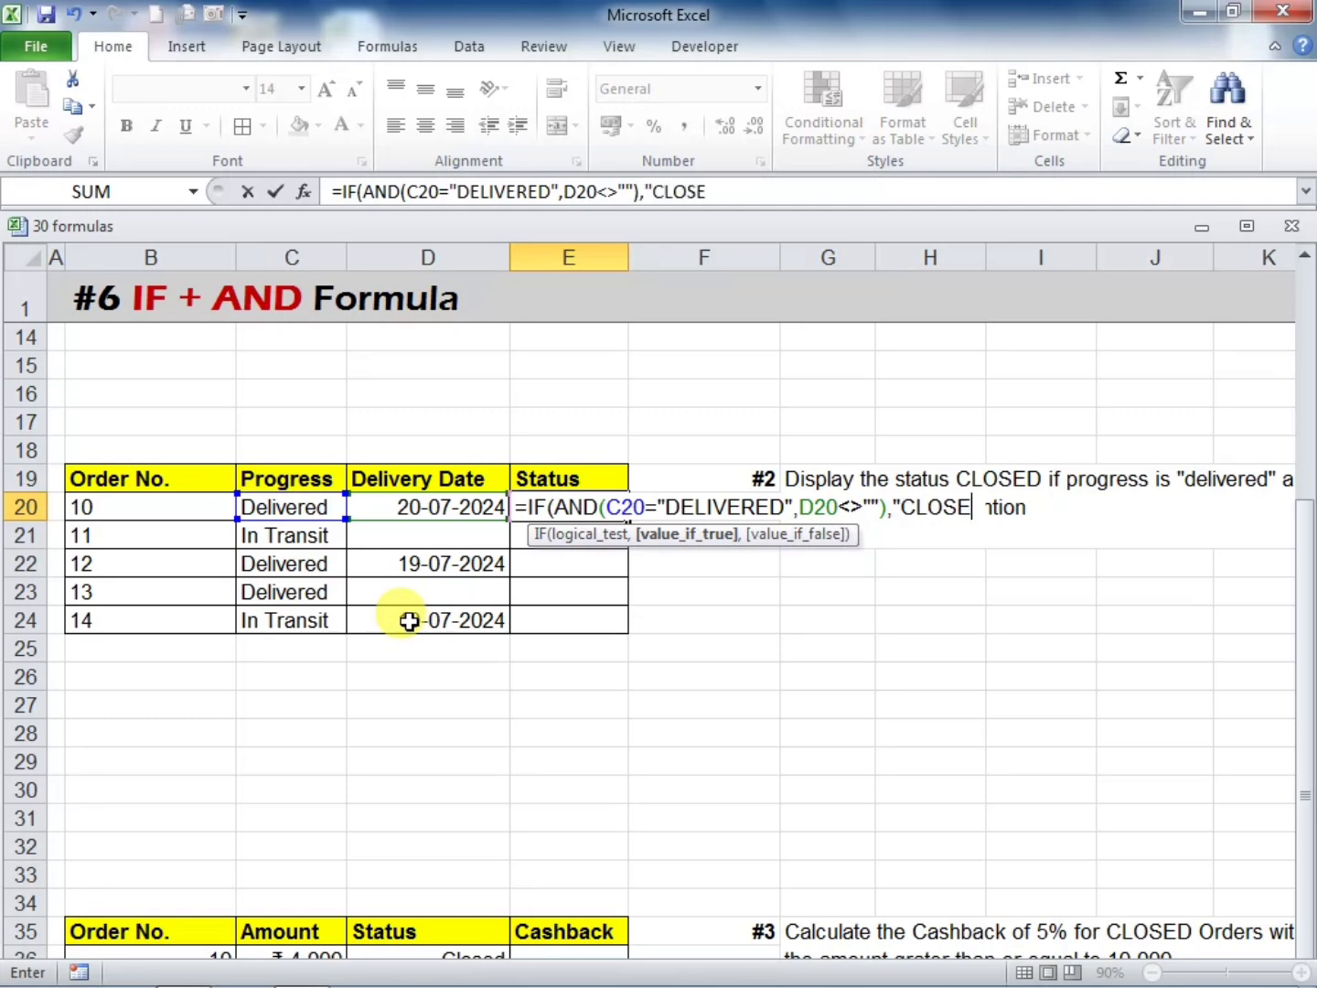
text(D",)
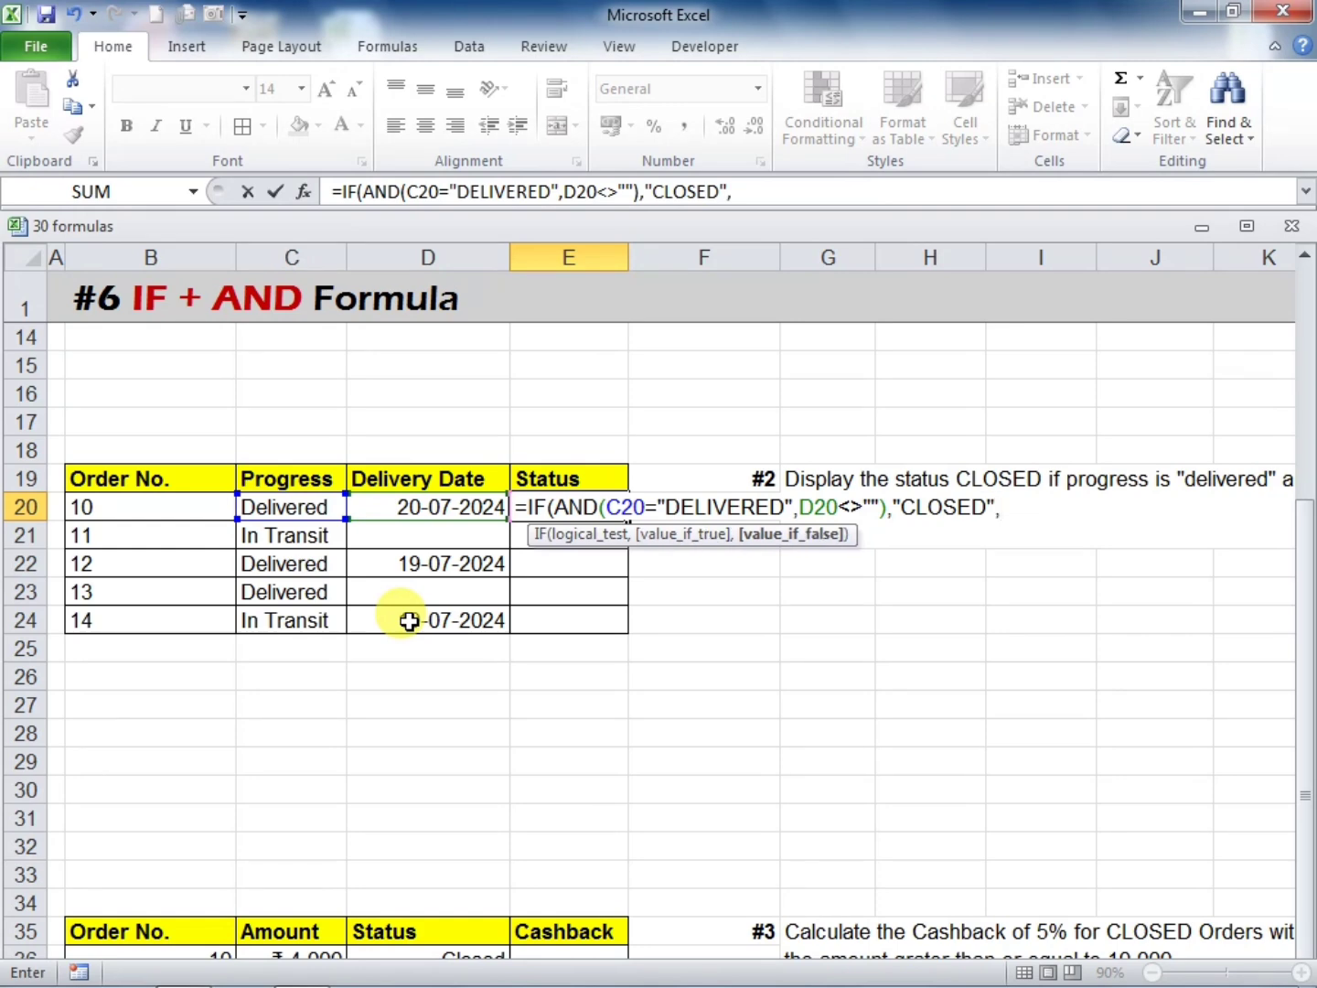
click(329, 590)
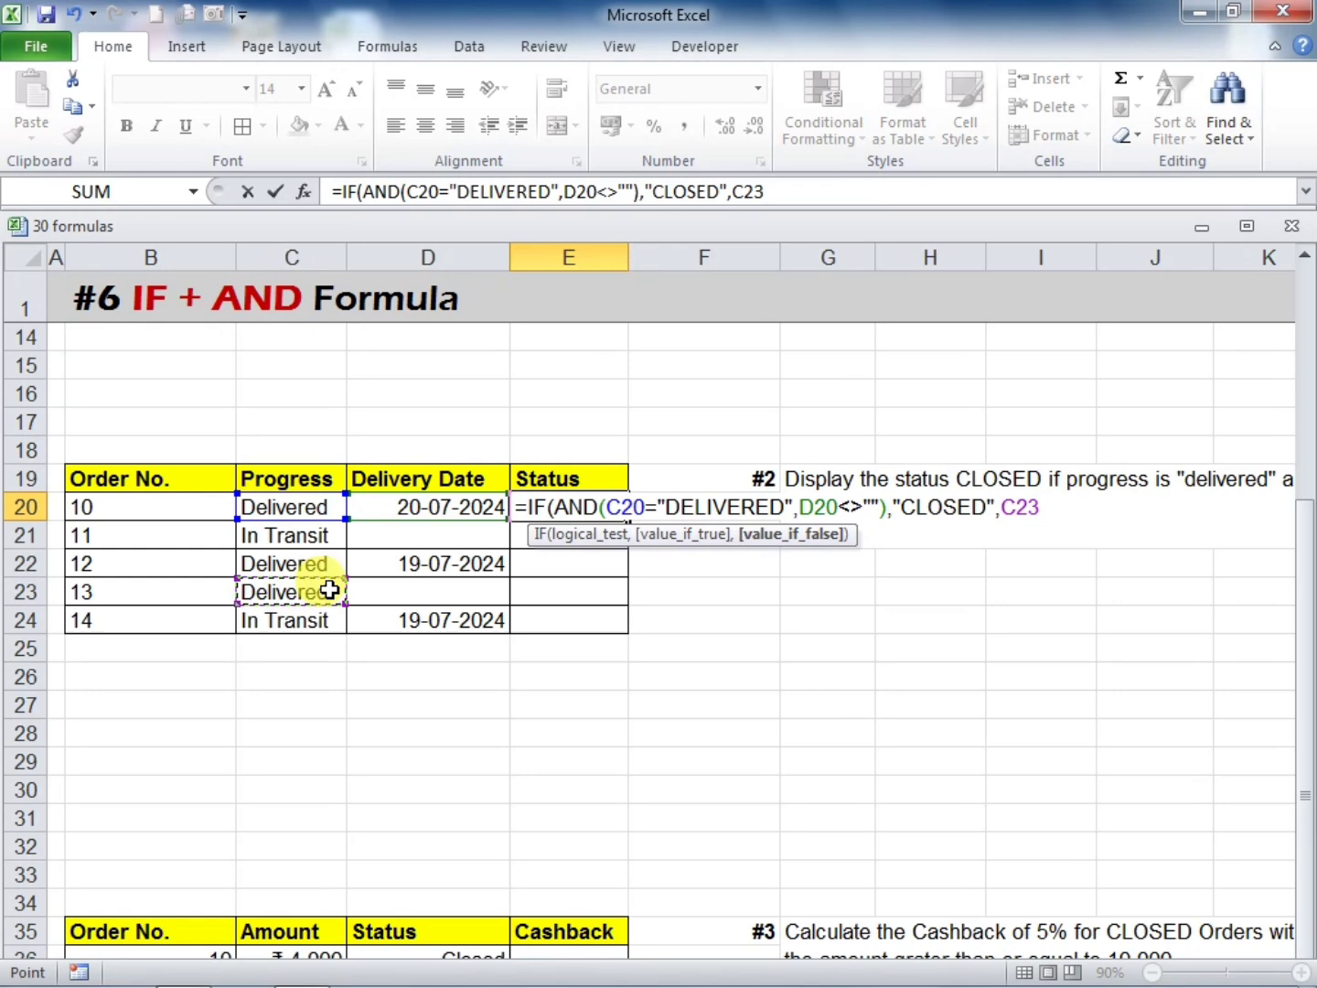
click(382, 596)
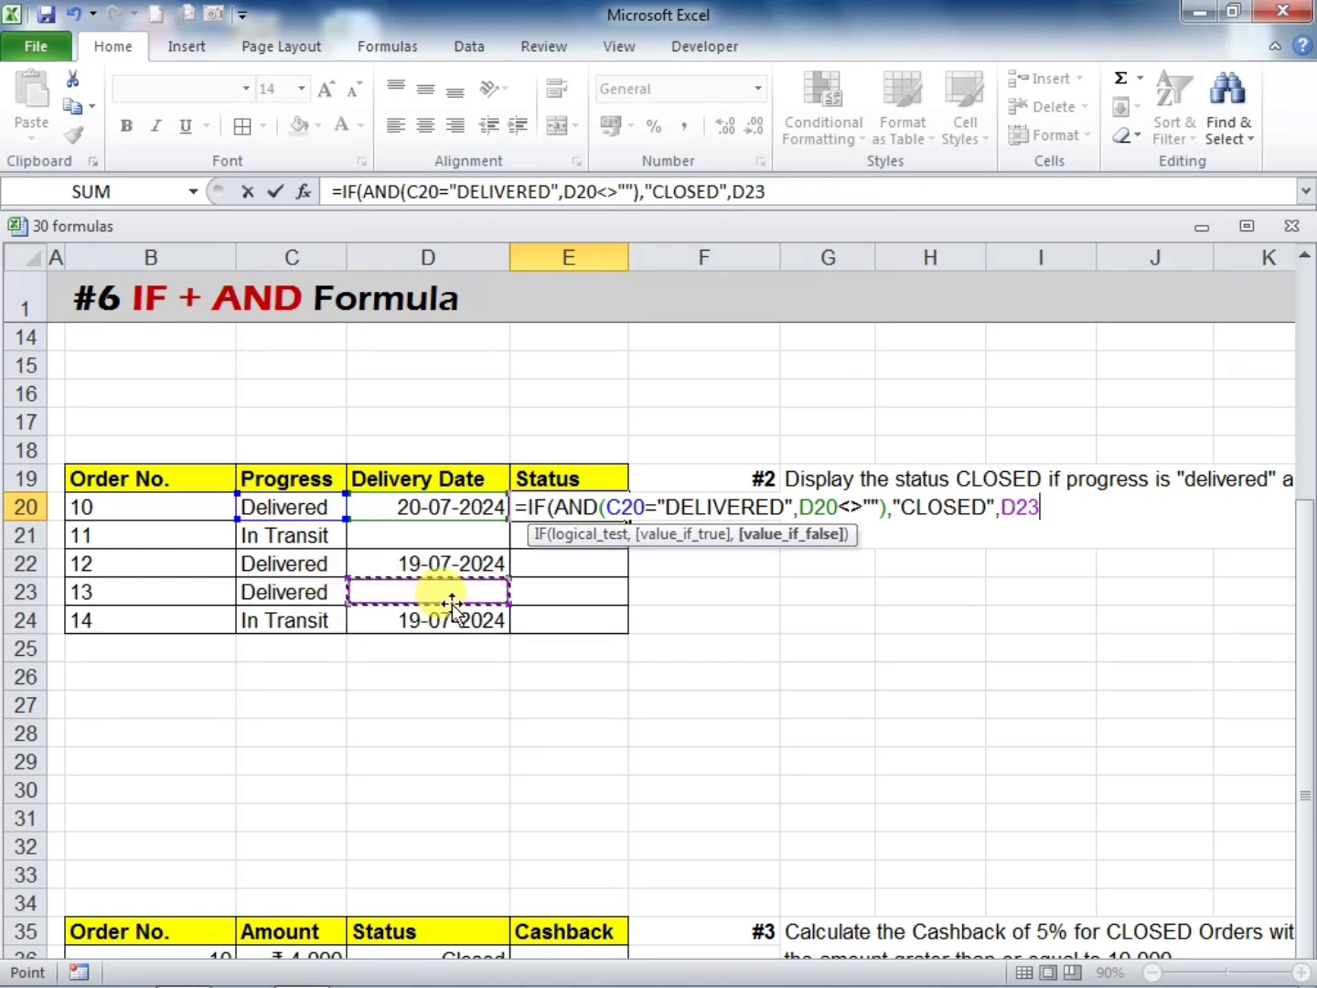
key(BackSpace)
key(BackSpace)
key(BackSpace)
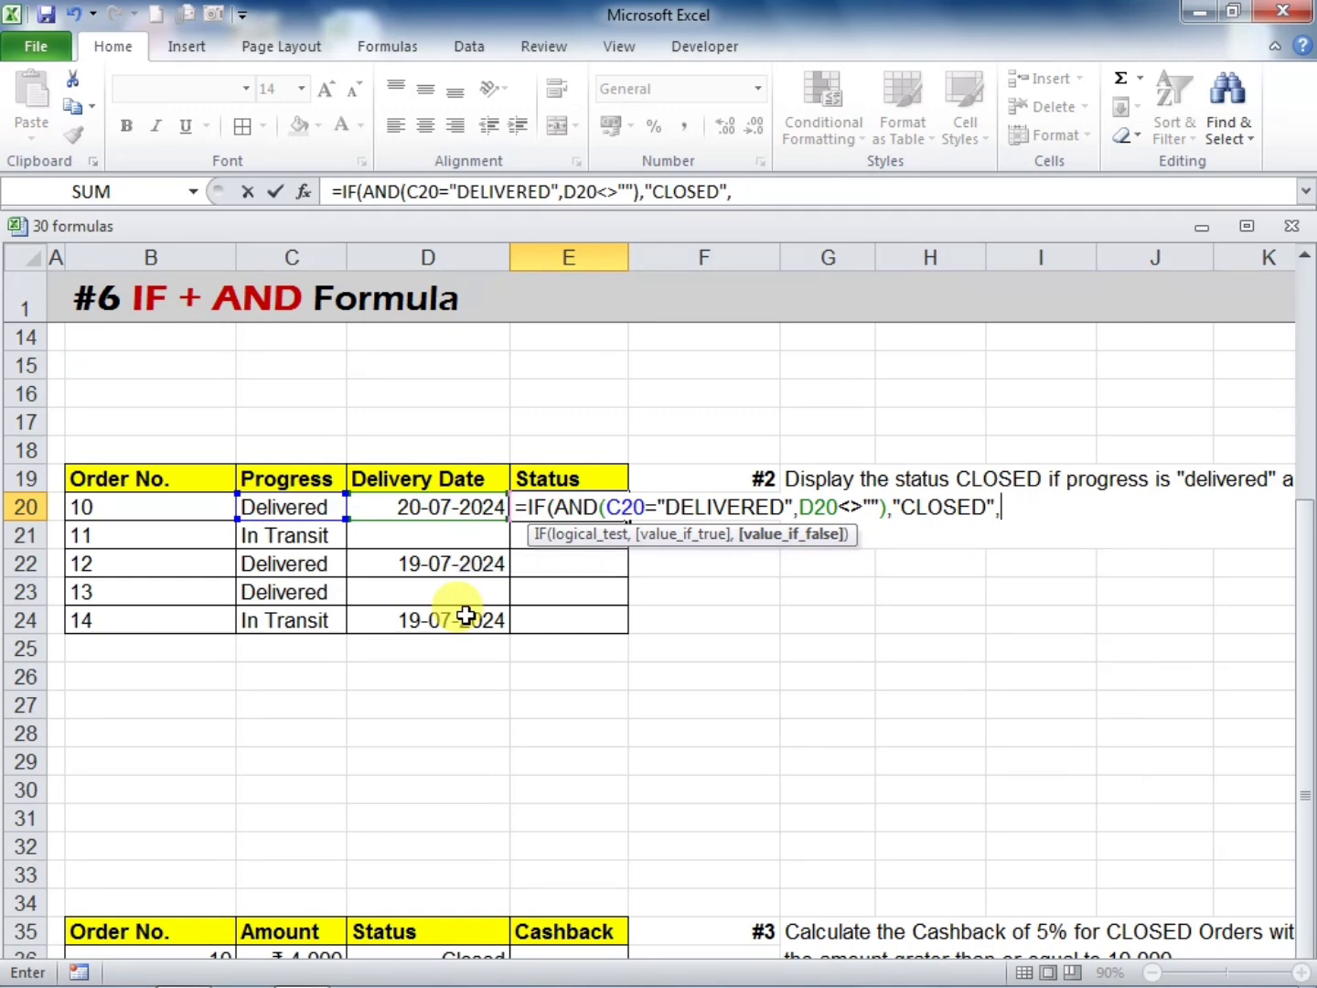
Finish the E20 formula with empty text "" as the value if false, and fill it down to E24
text(""))
key(Return)
click(605, 513)
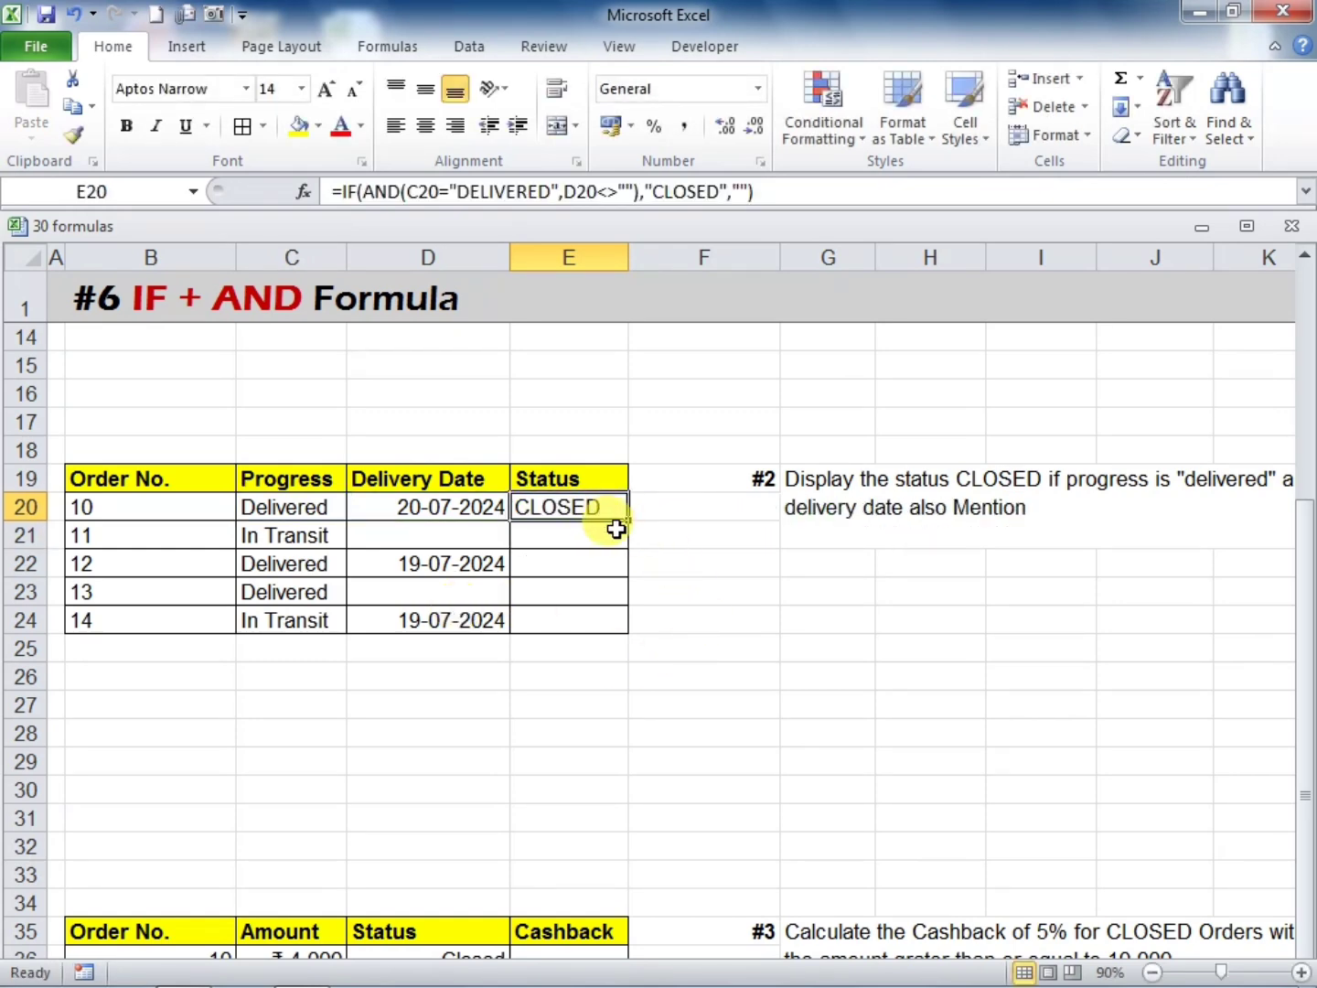
drag(627, 522, 672, 633)
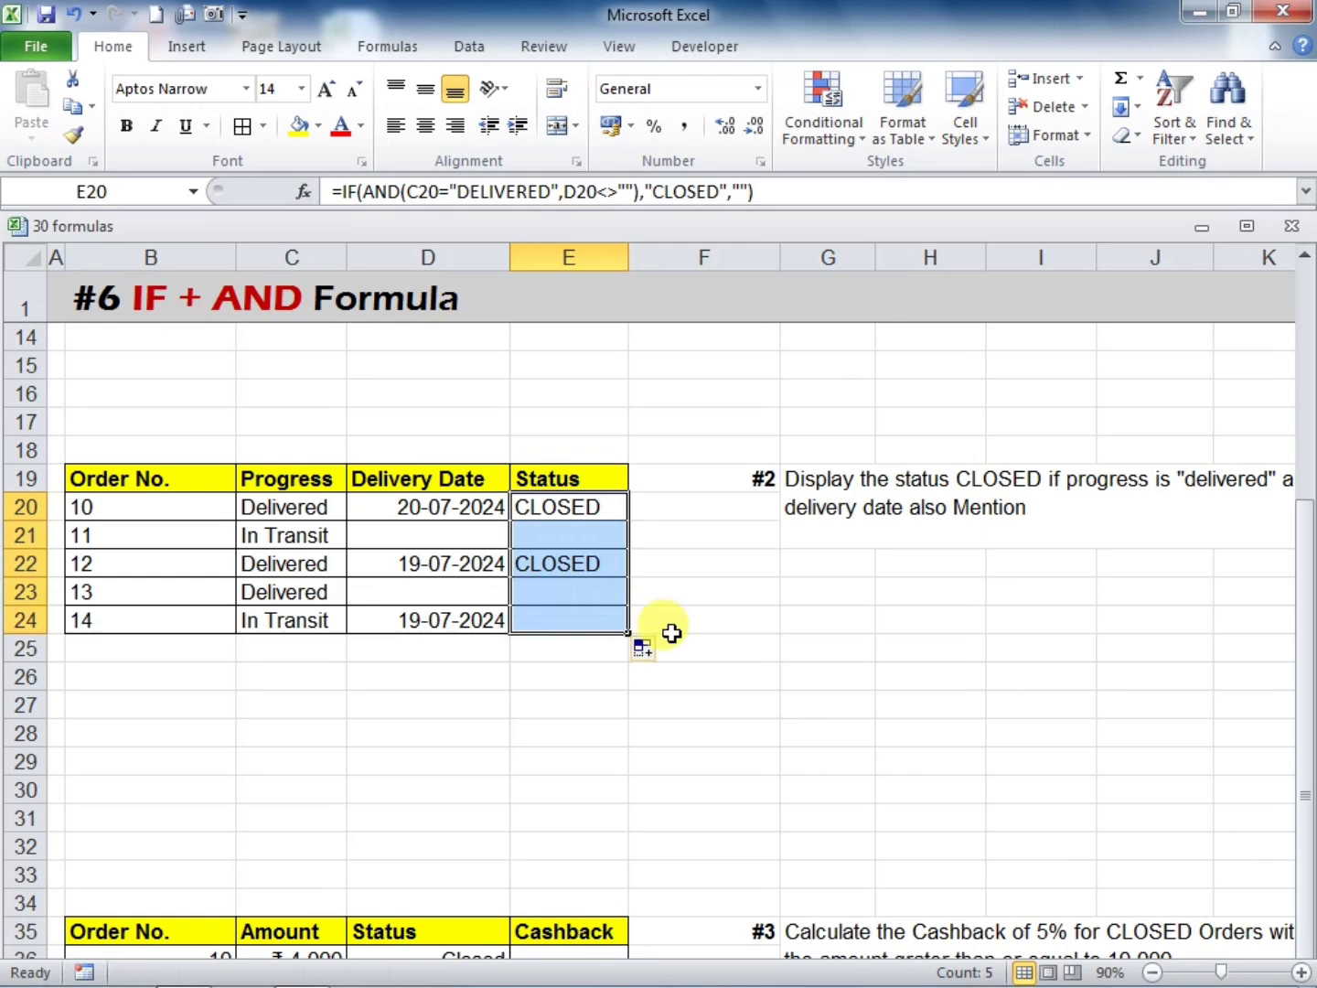
click(737, 645)
Copy the delivery date from D20 into D23, the delivered order that has no delivery date
click(252, 506)
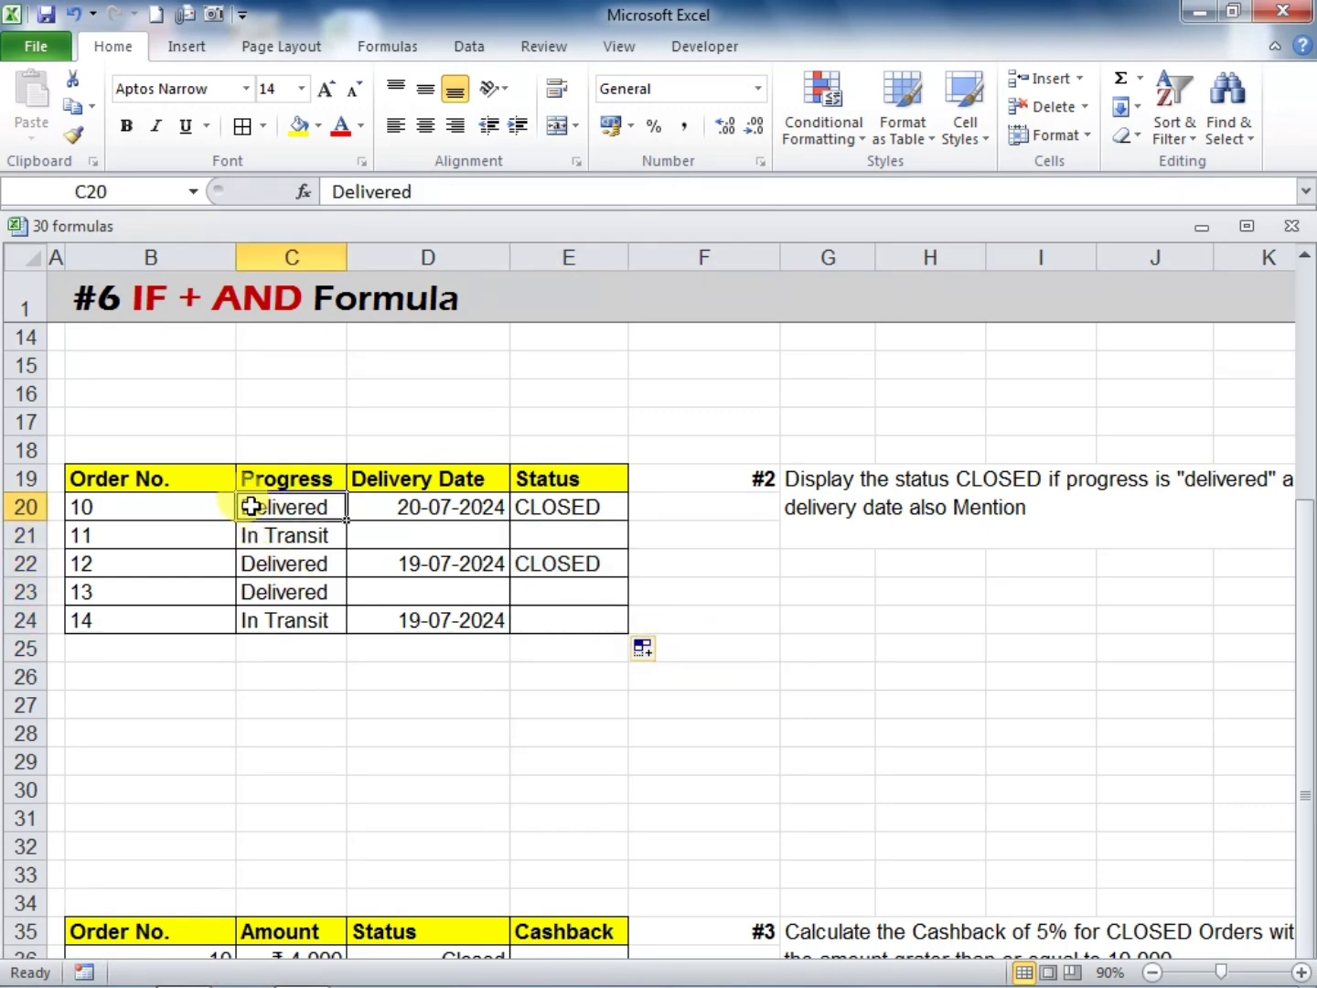
click(366, 508)
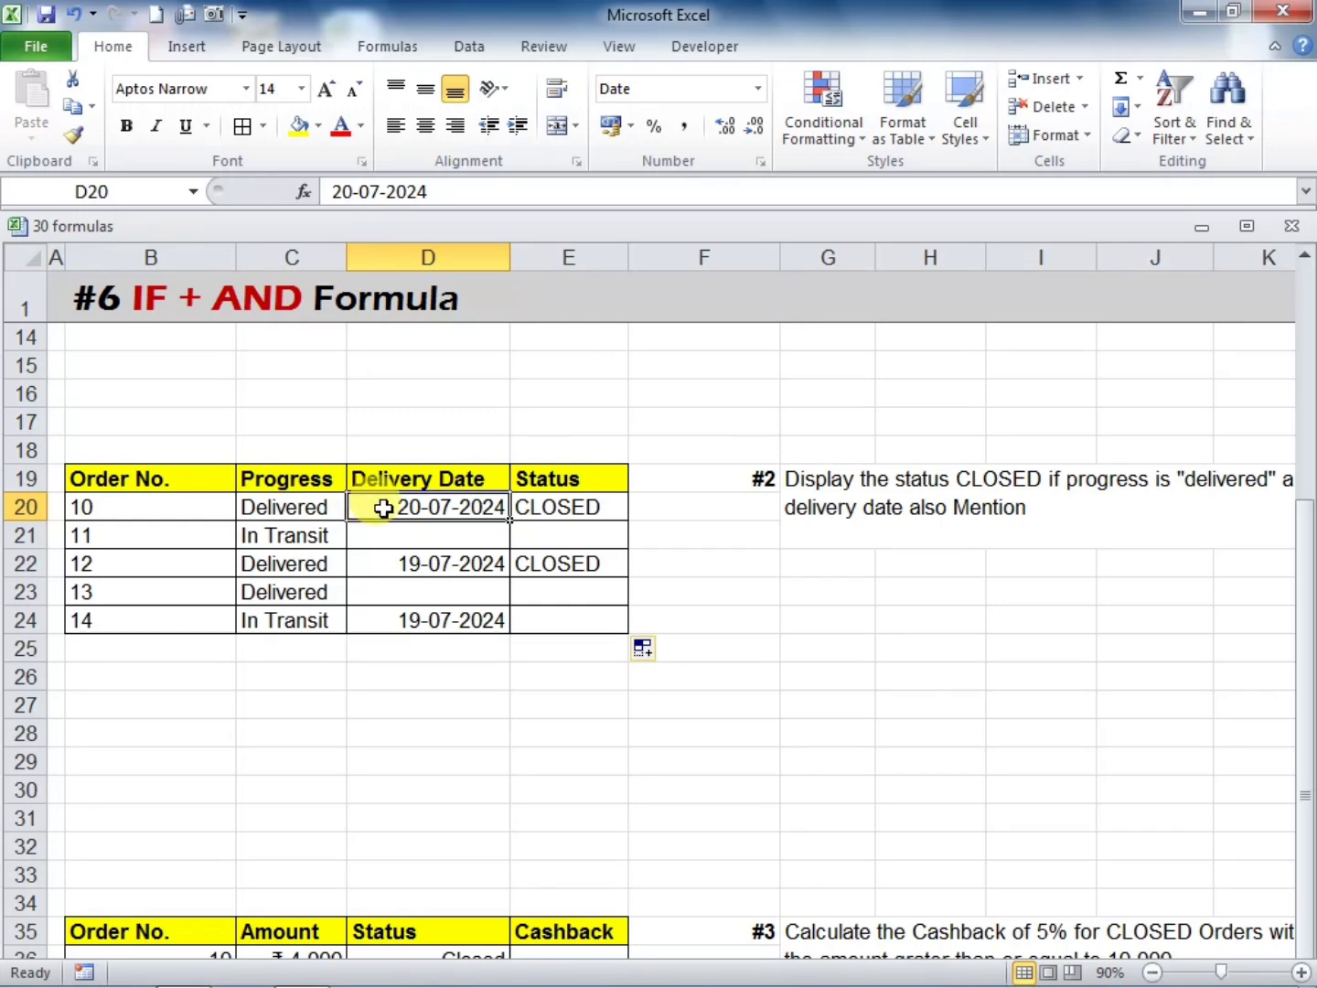
click(595, 506)
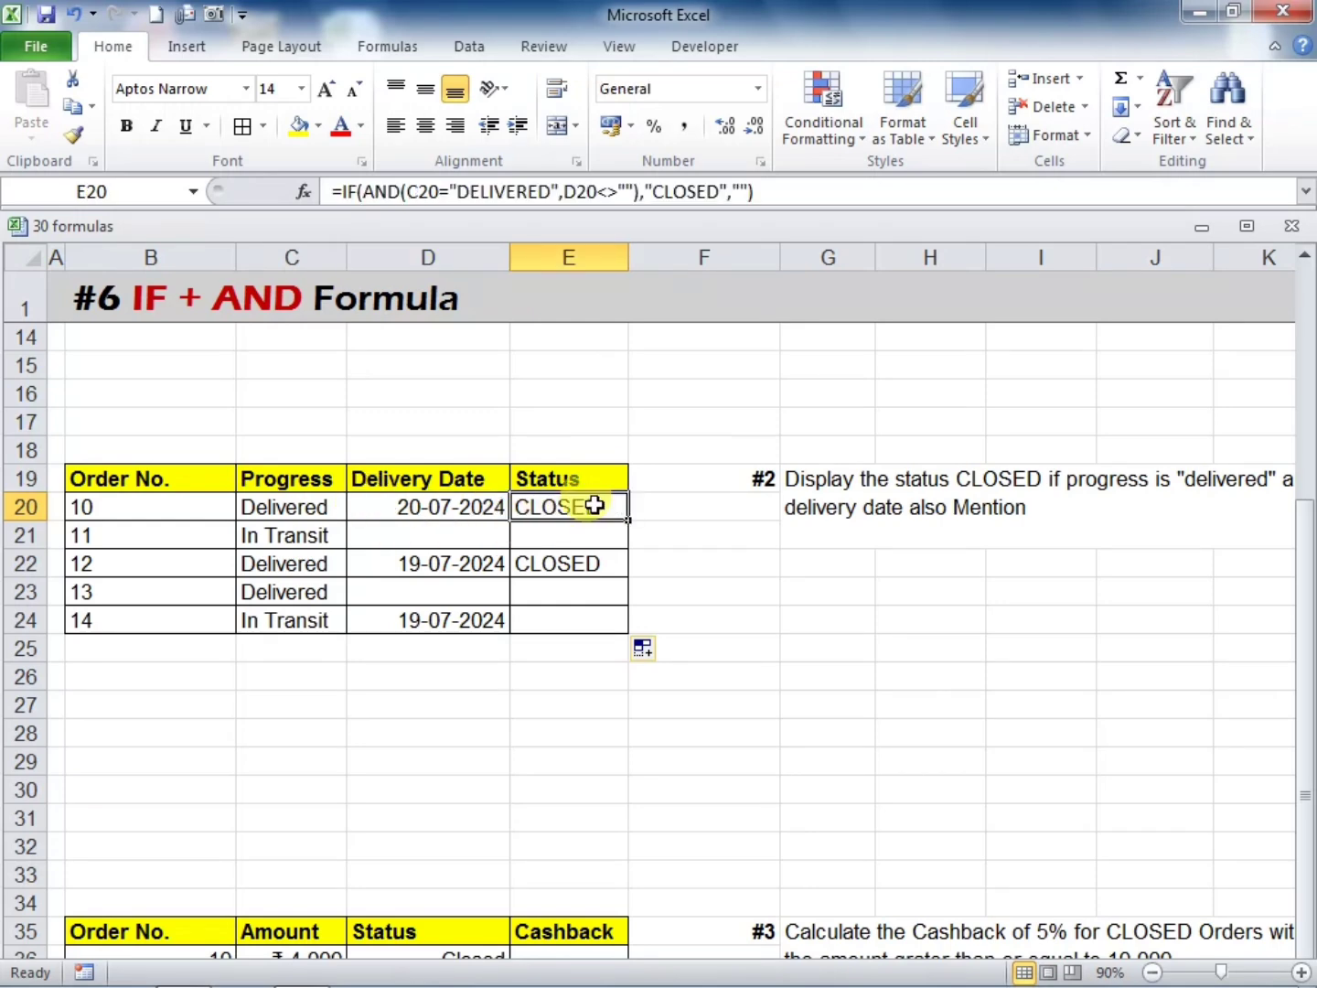
click(254, 591)
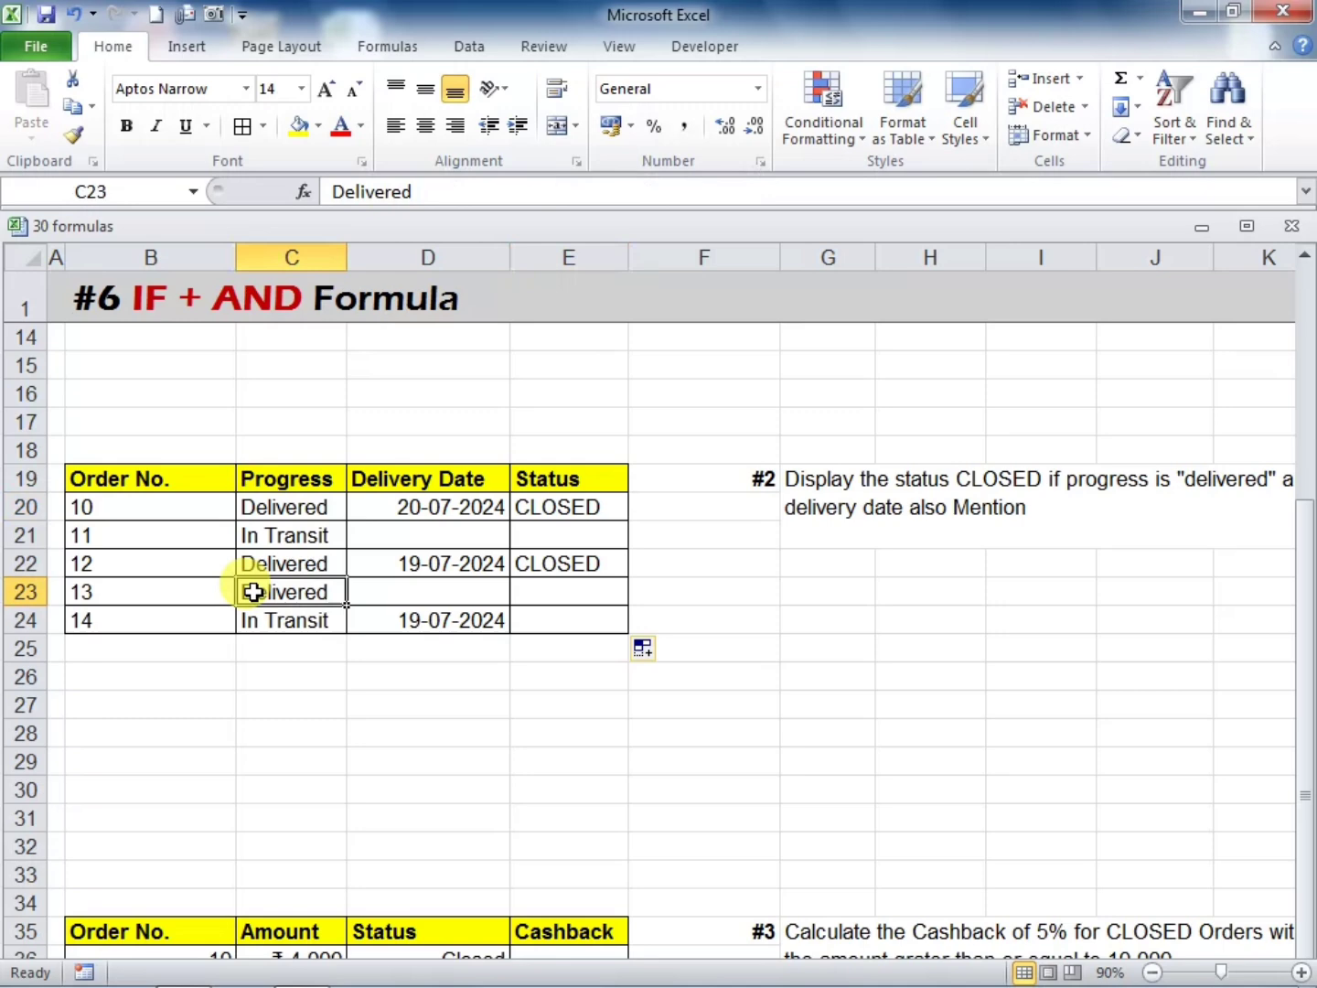
click(402, 590)
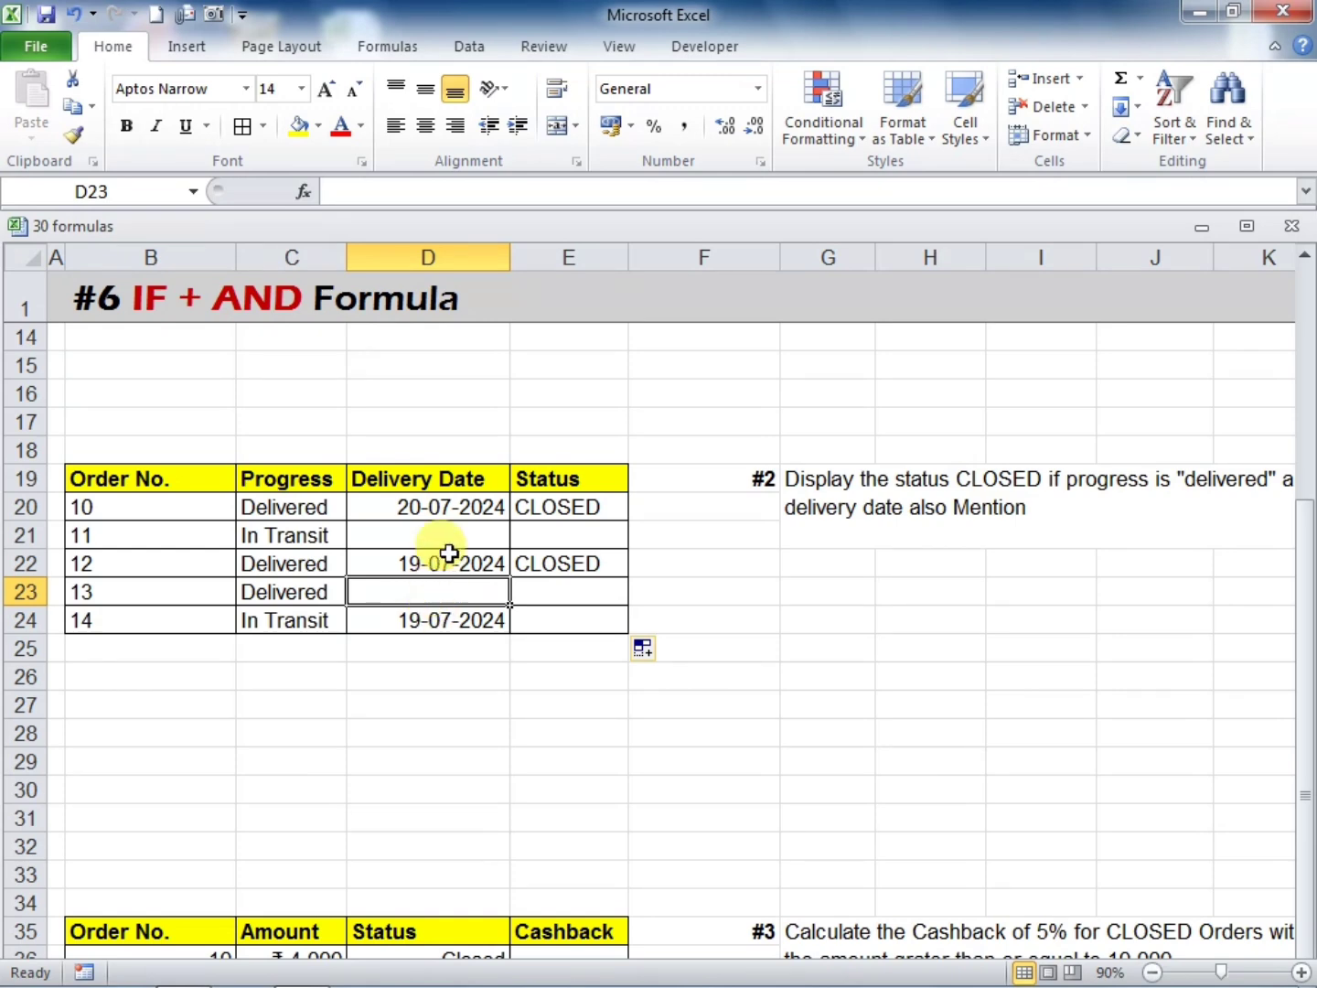
click(440, 506)
key(ctrl+c)
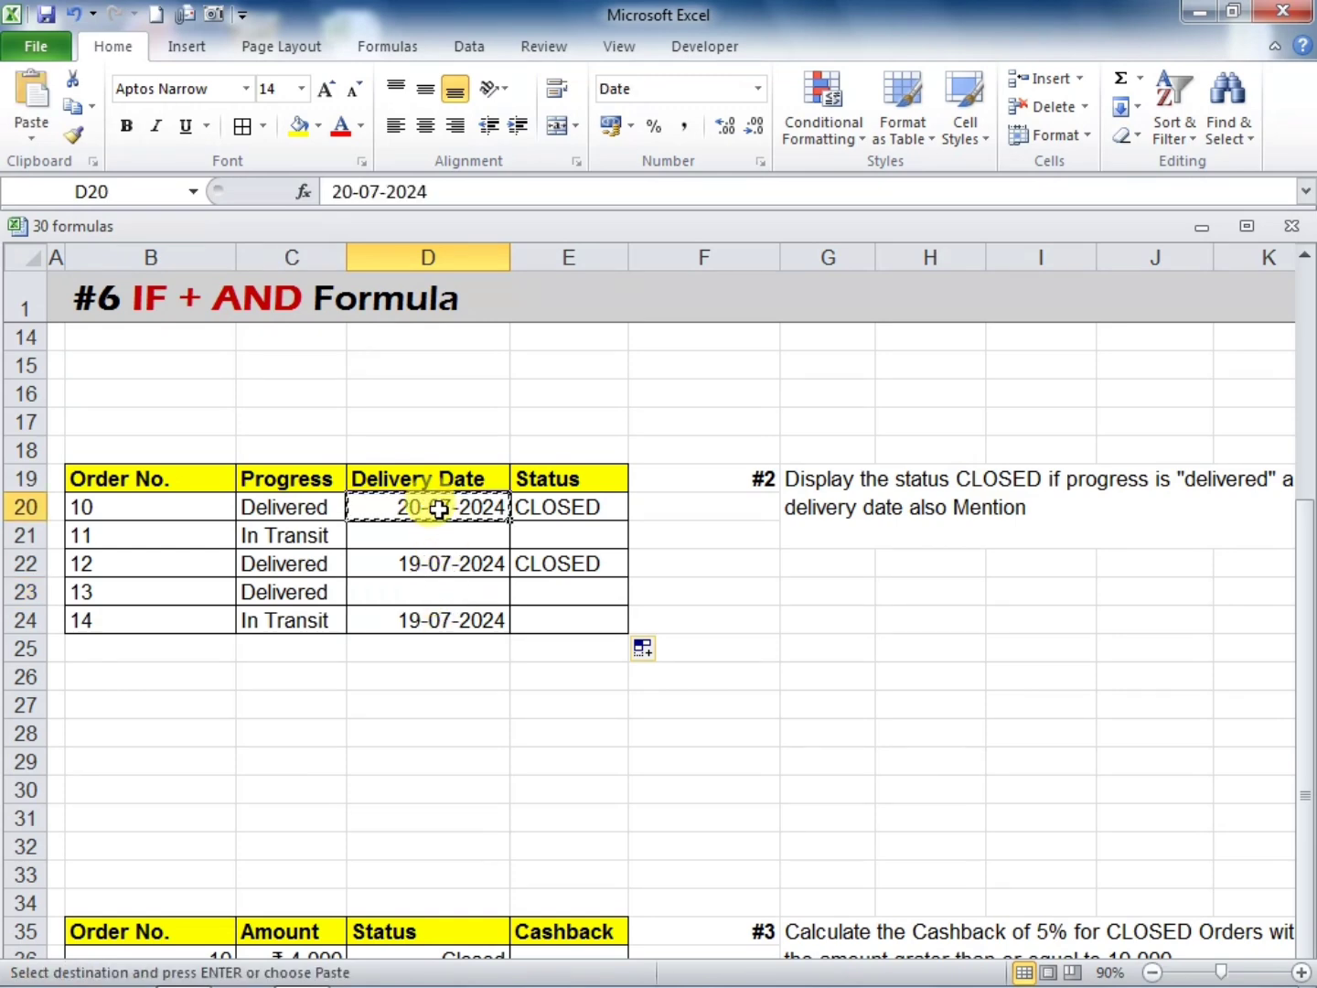
key(Down)
key(Down)
key(Down)
key(Return)
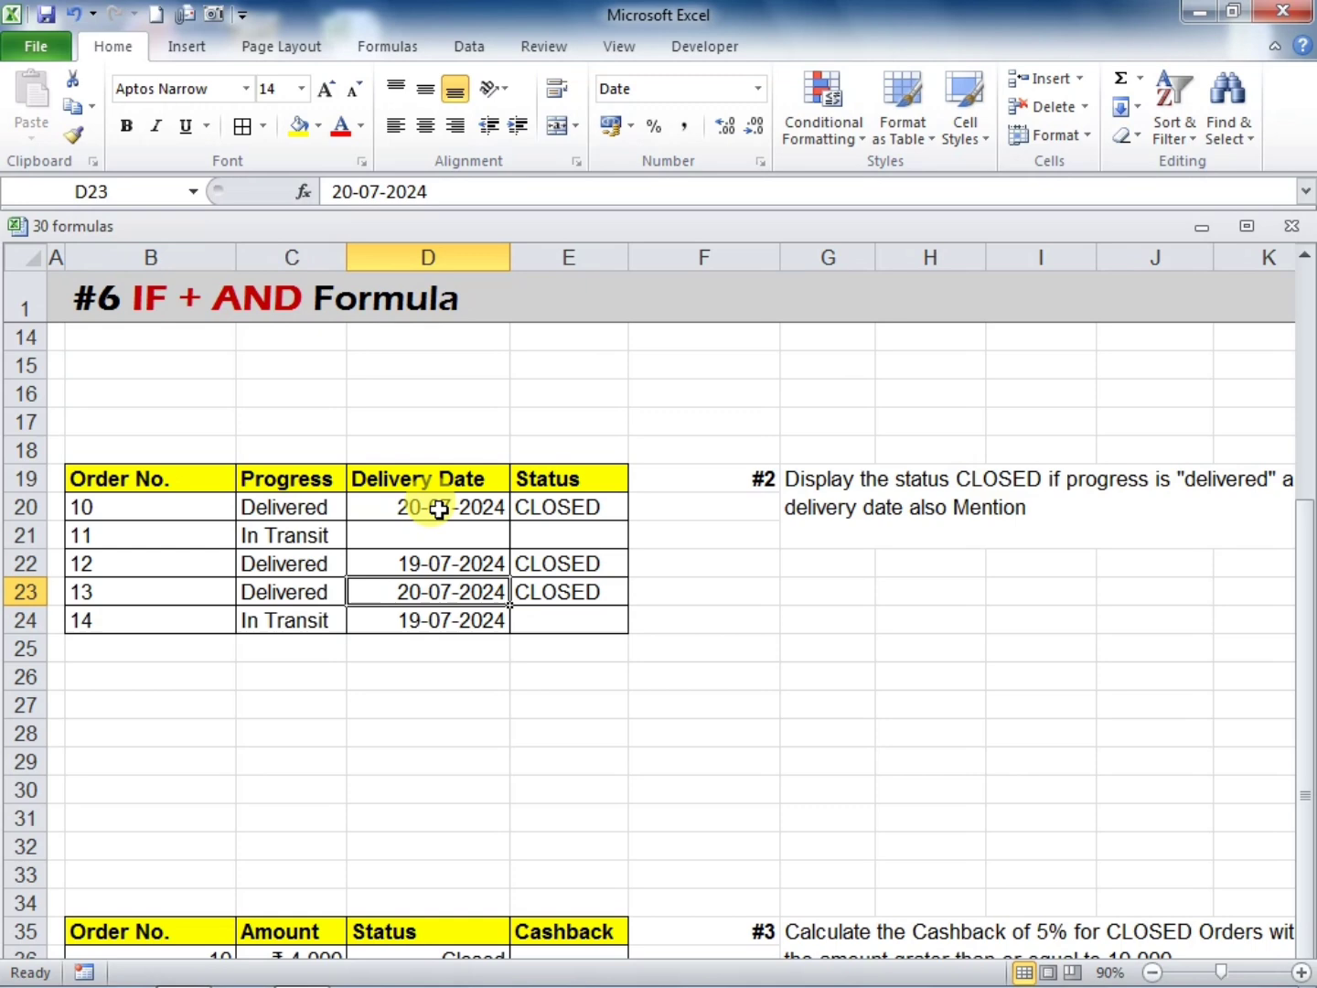
Check the Status formula in E23 and clear the delivery date in D20
click(697, 728)
click(606, 598)
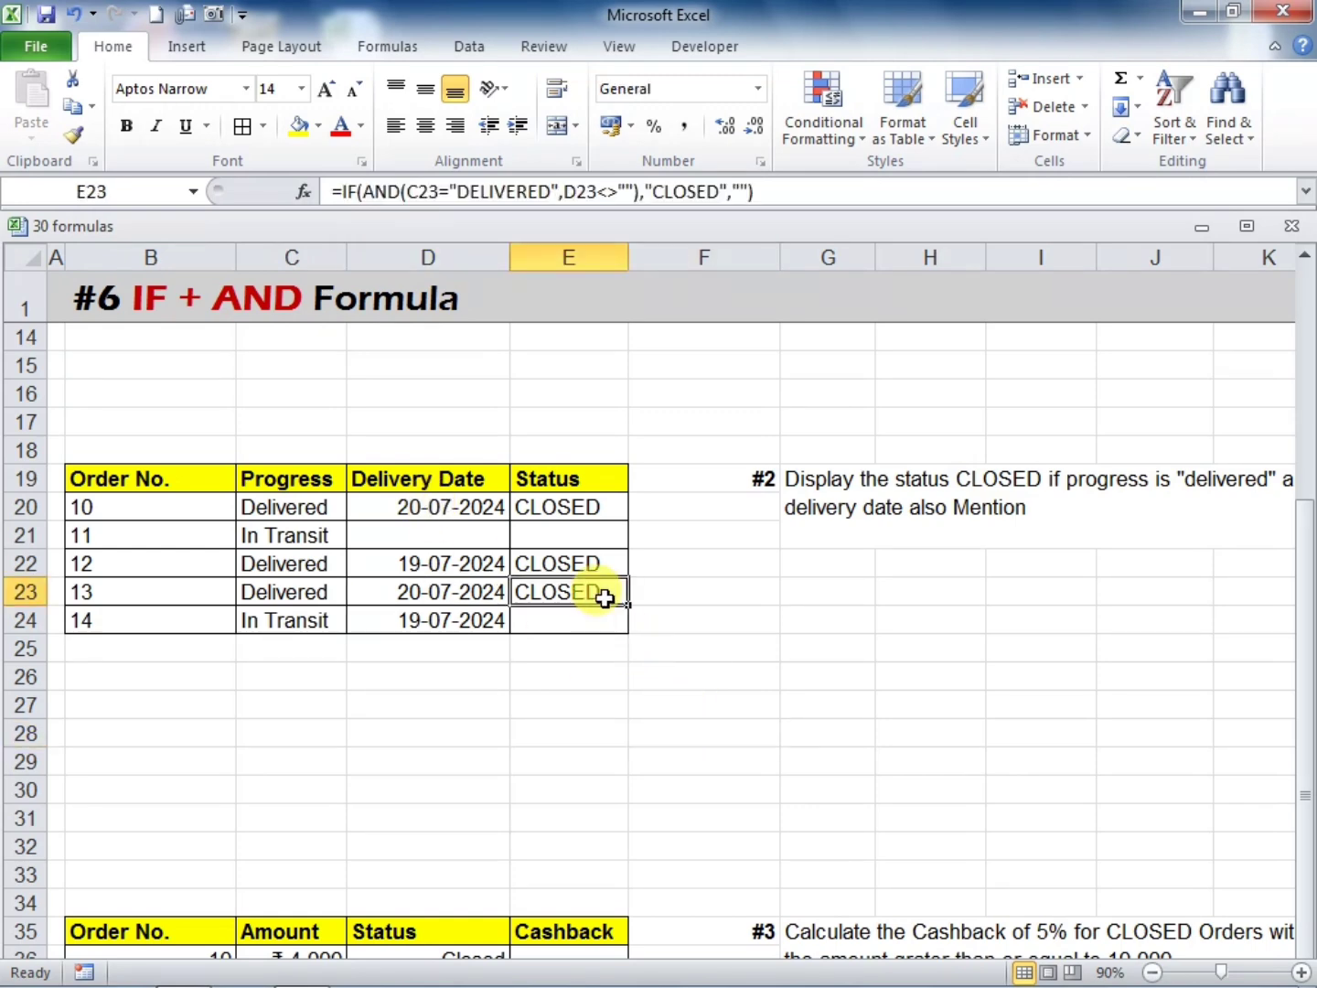
click(458, 507)
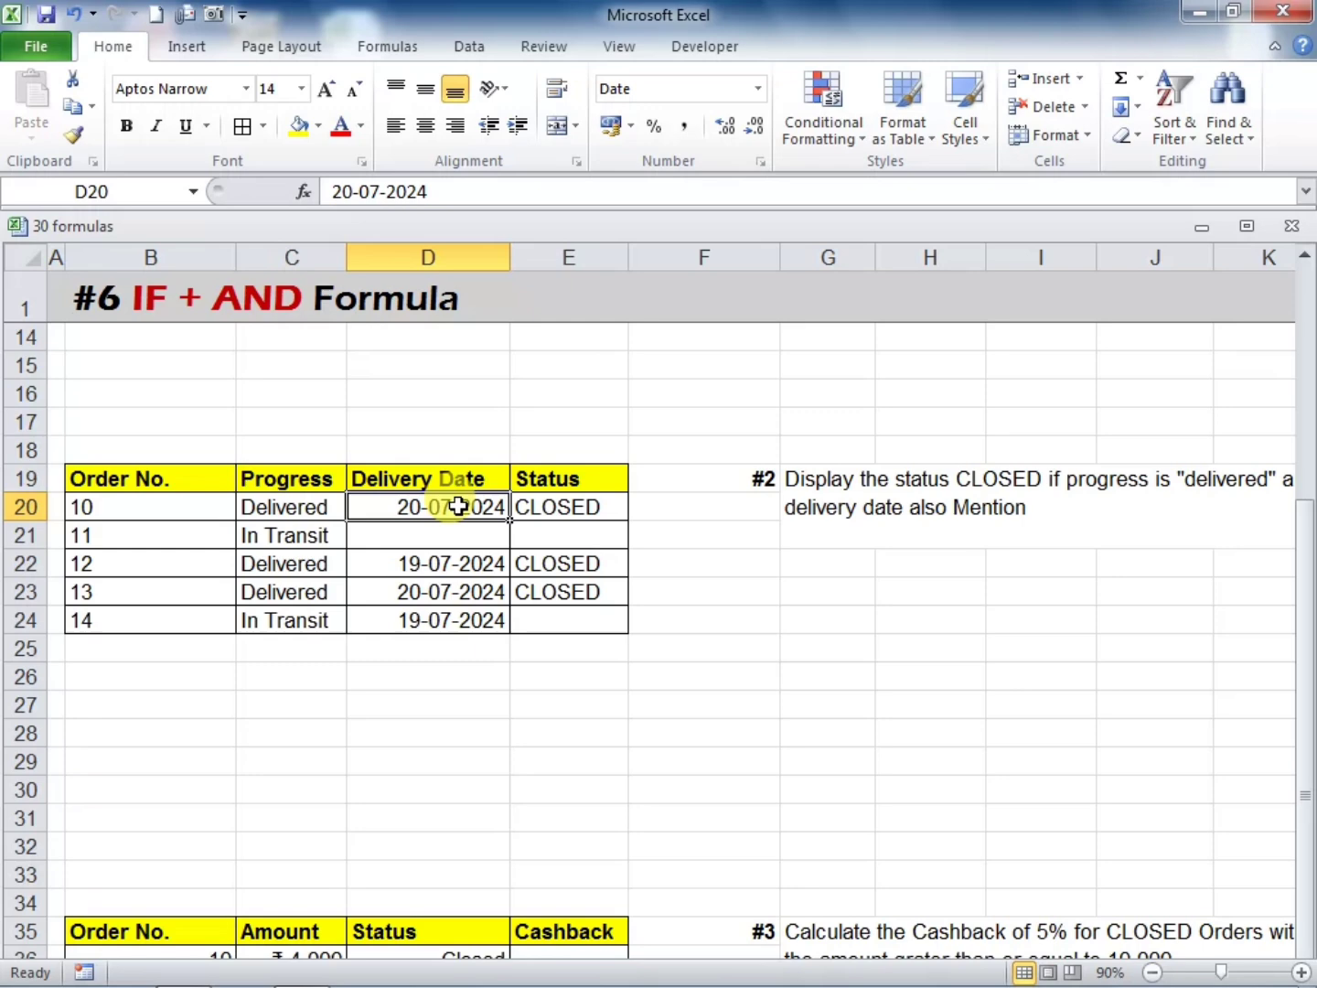
key(Delete)
click(696, 586)
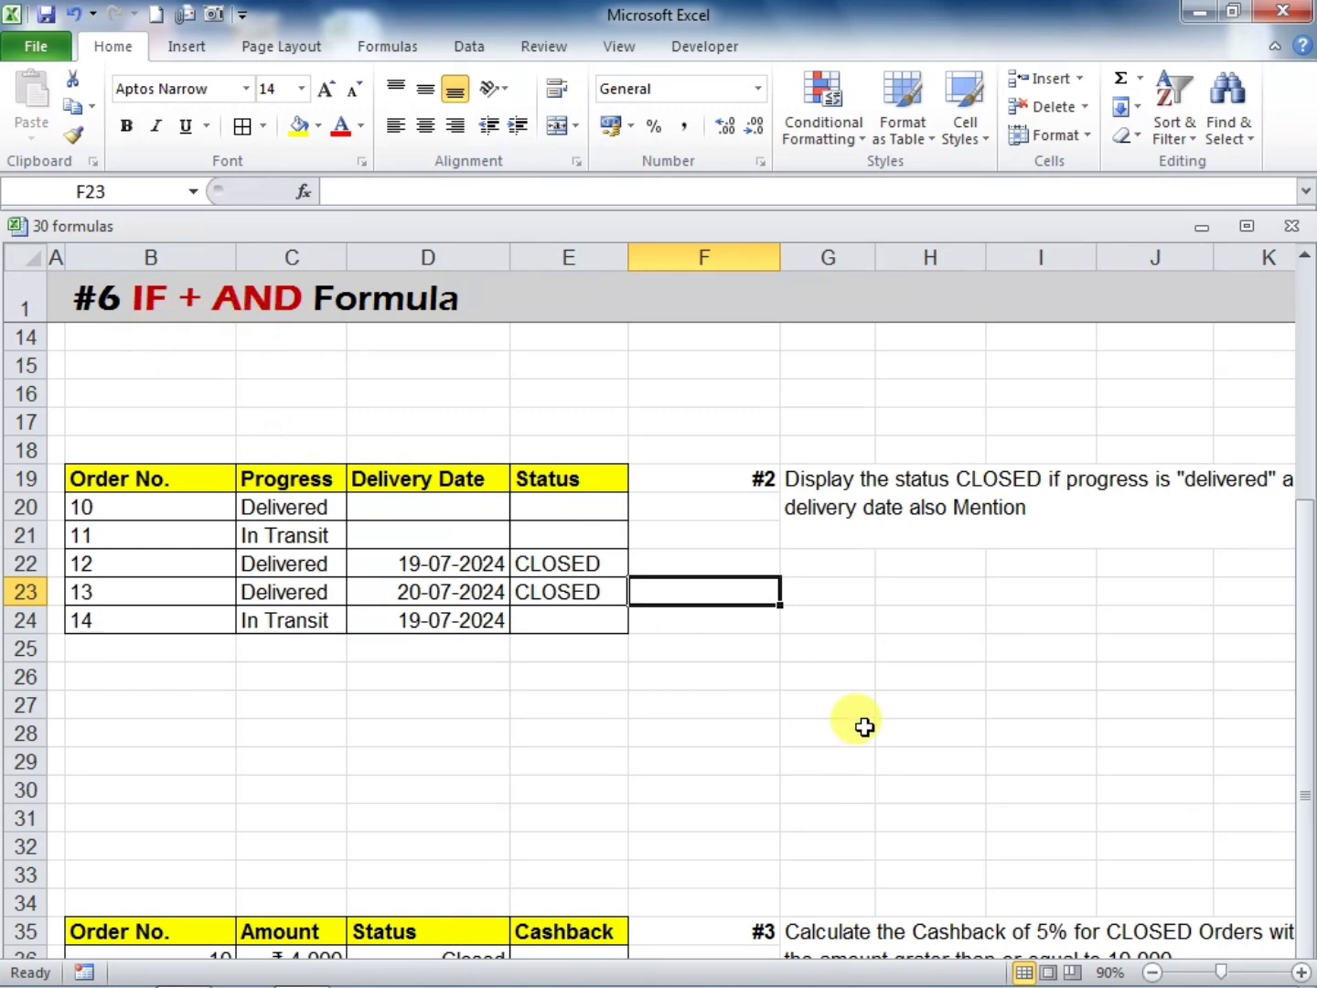
Begin an IF formula with a nested AND function in E36, the first Cashback cell of exercise #3
scroll(863, 729, down, 1)
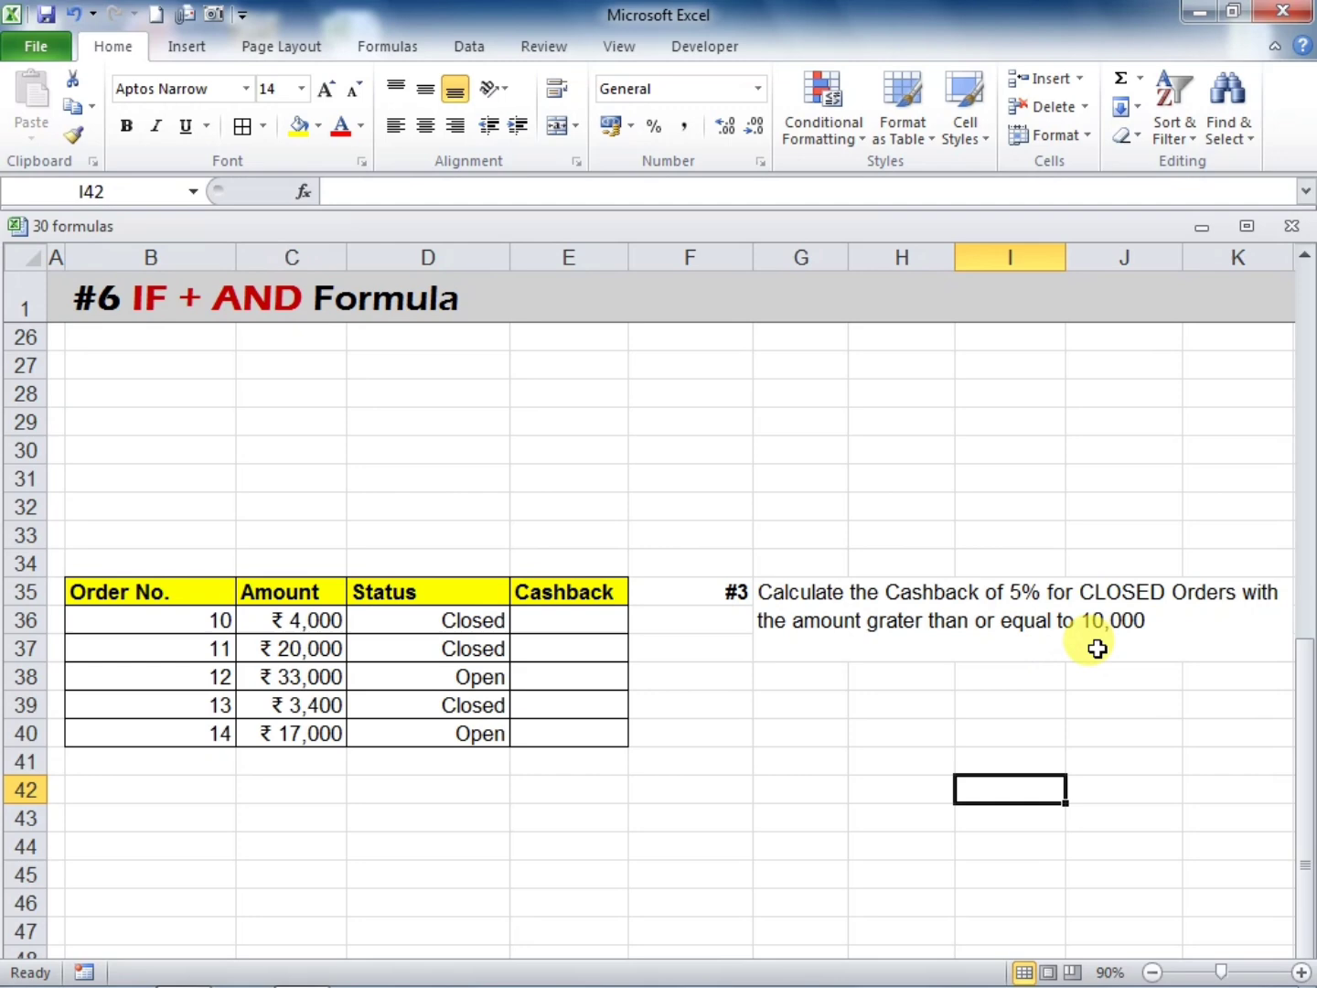
click(305, 622)
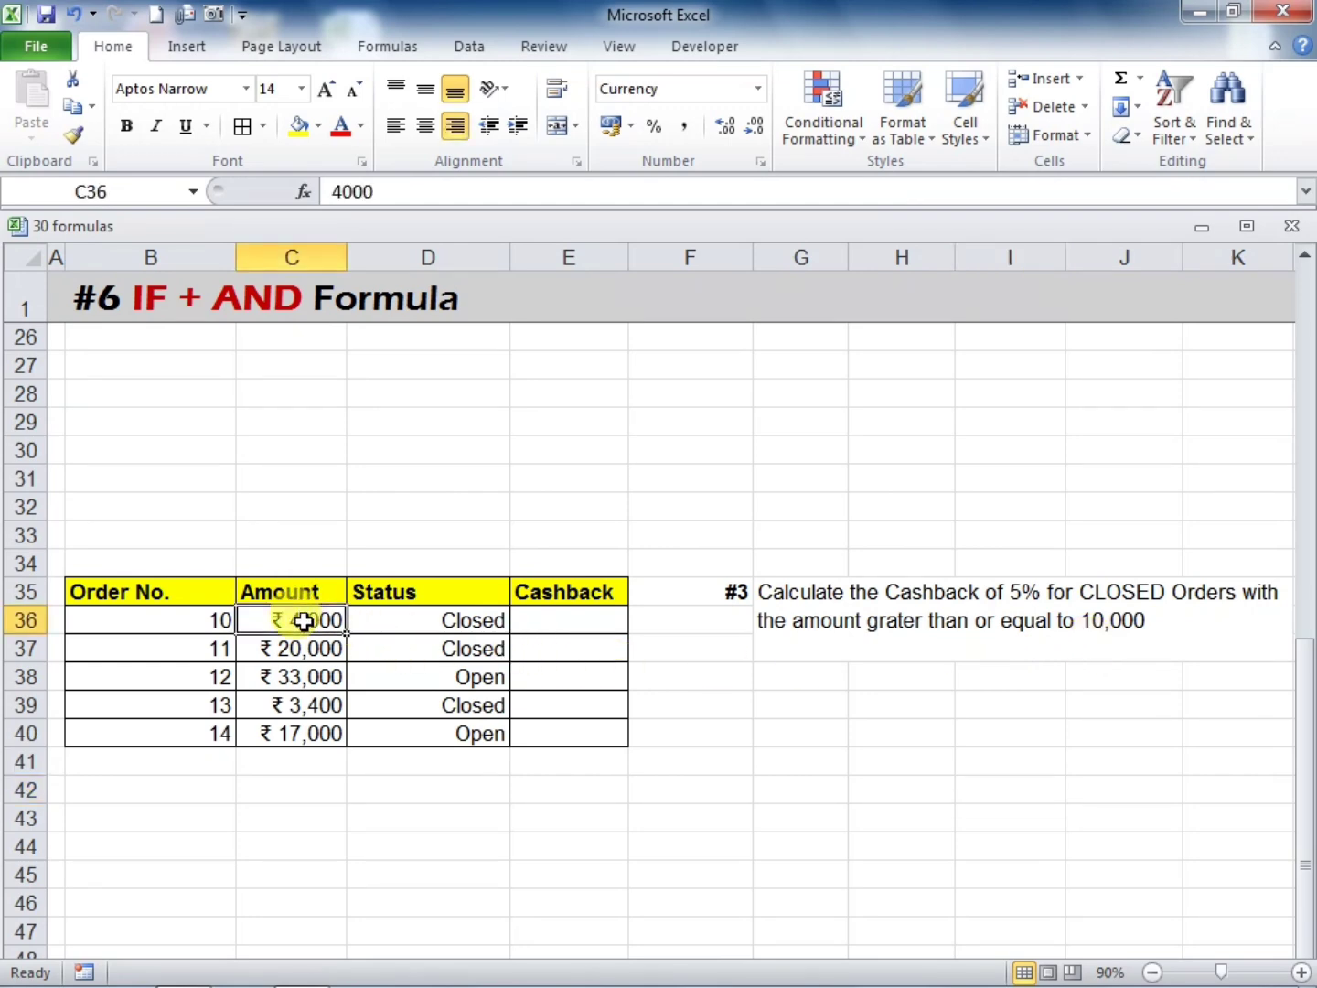
click(392, 622)
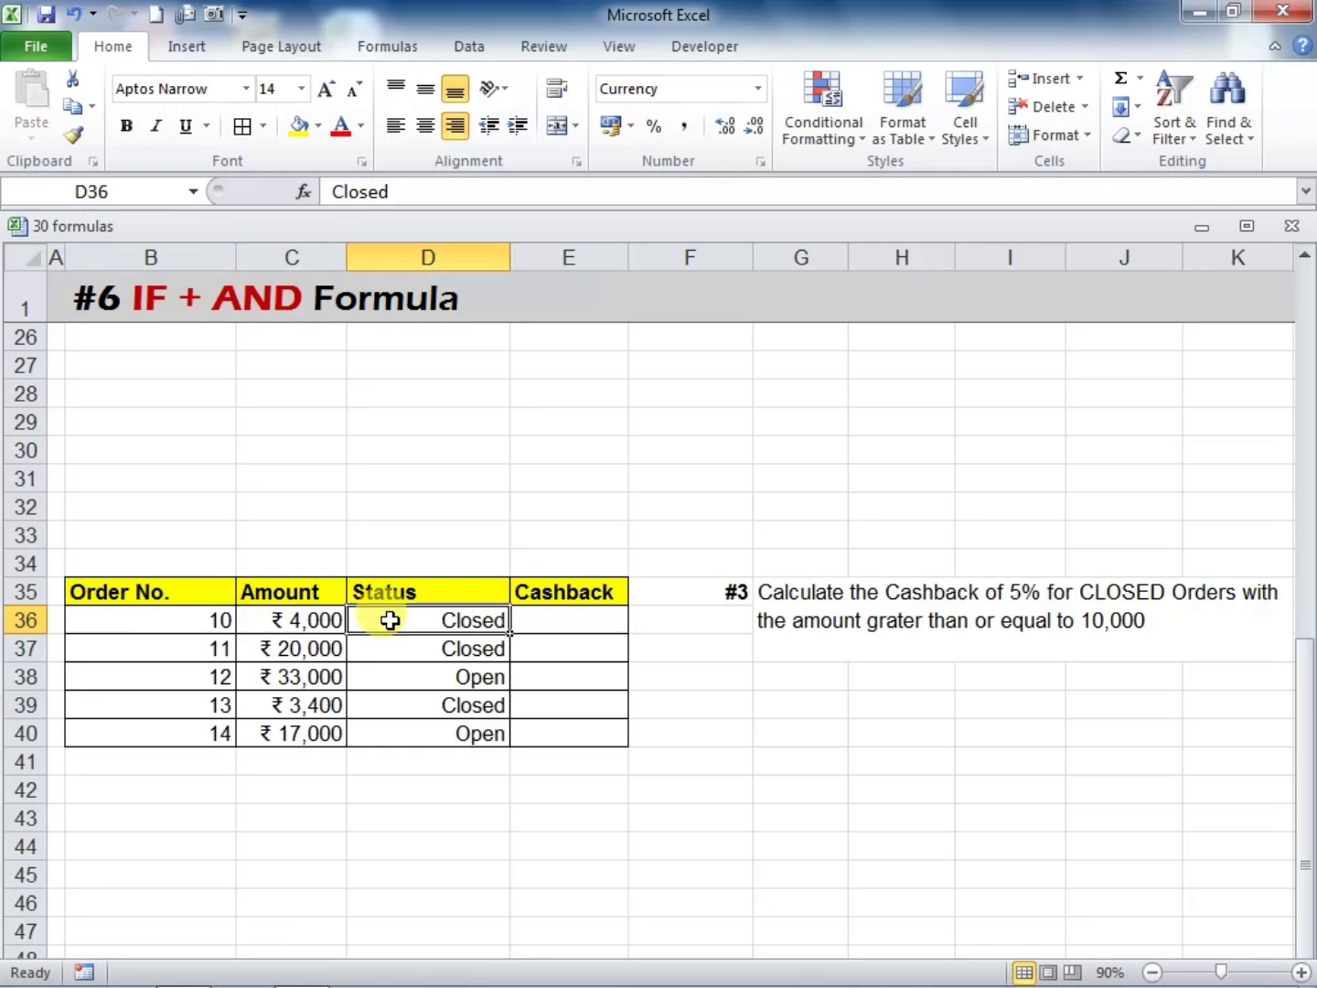
click(547, 617)
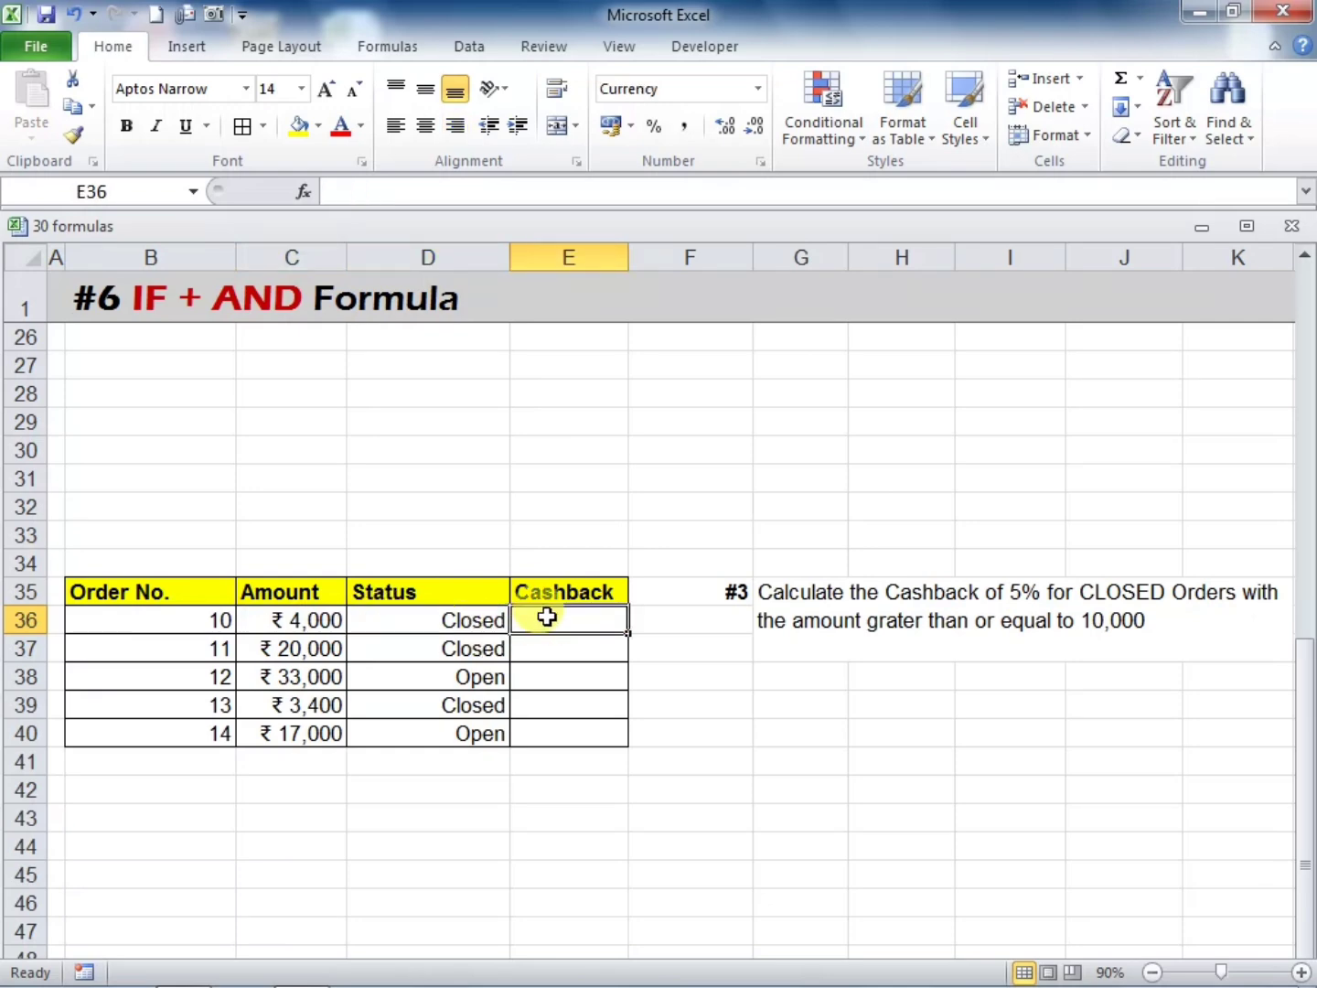
text(=)
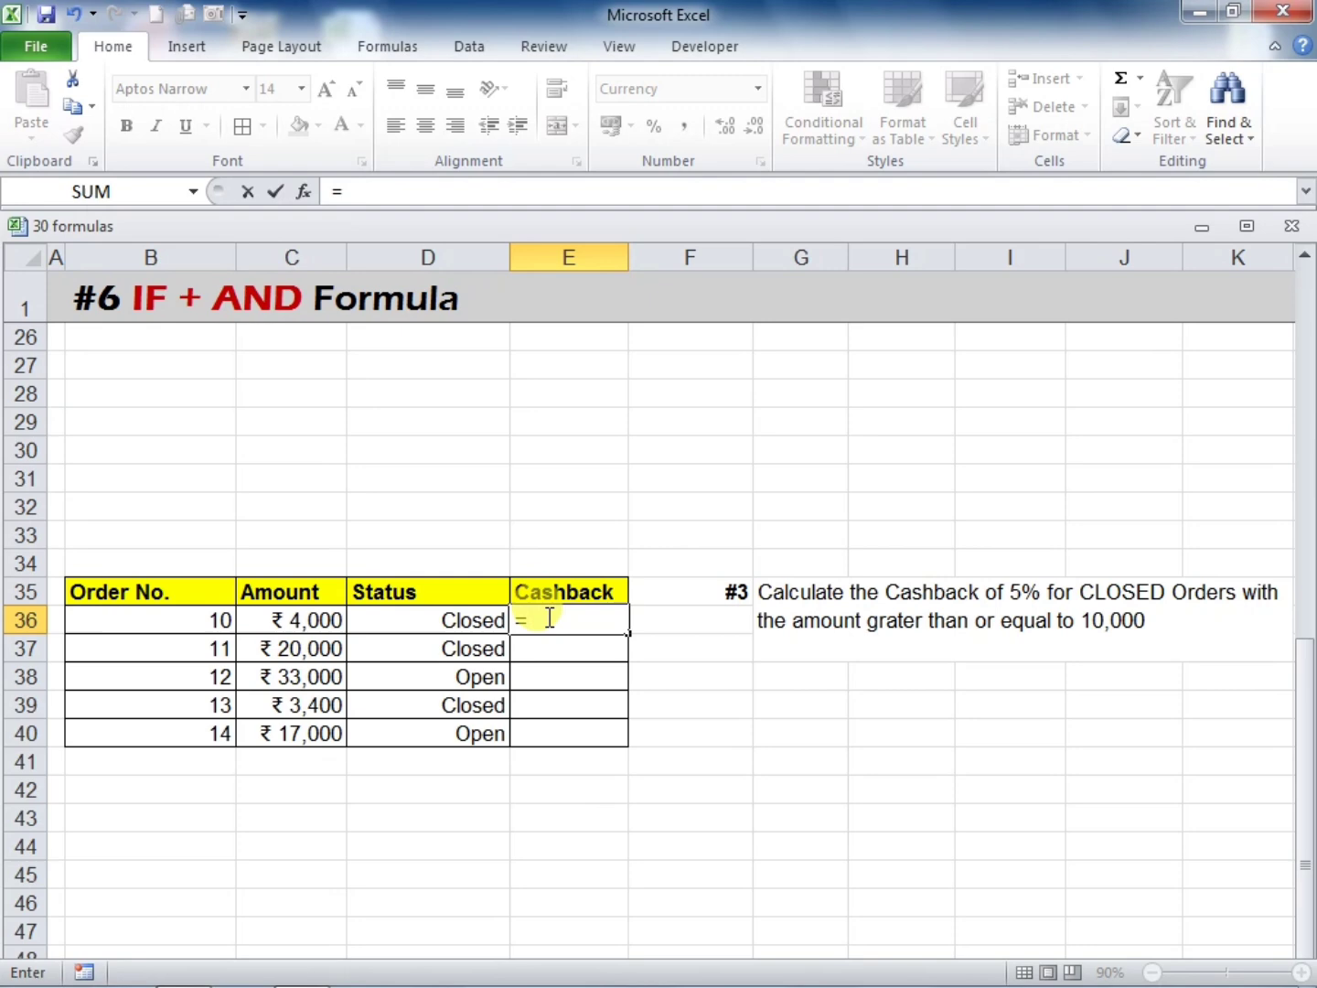
text(IF)
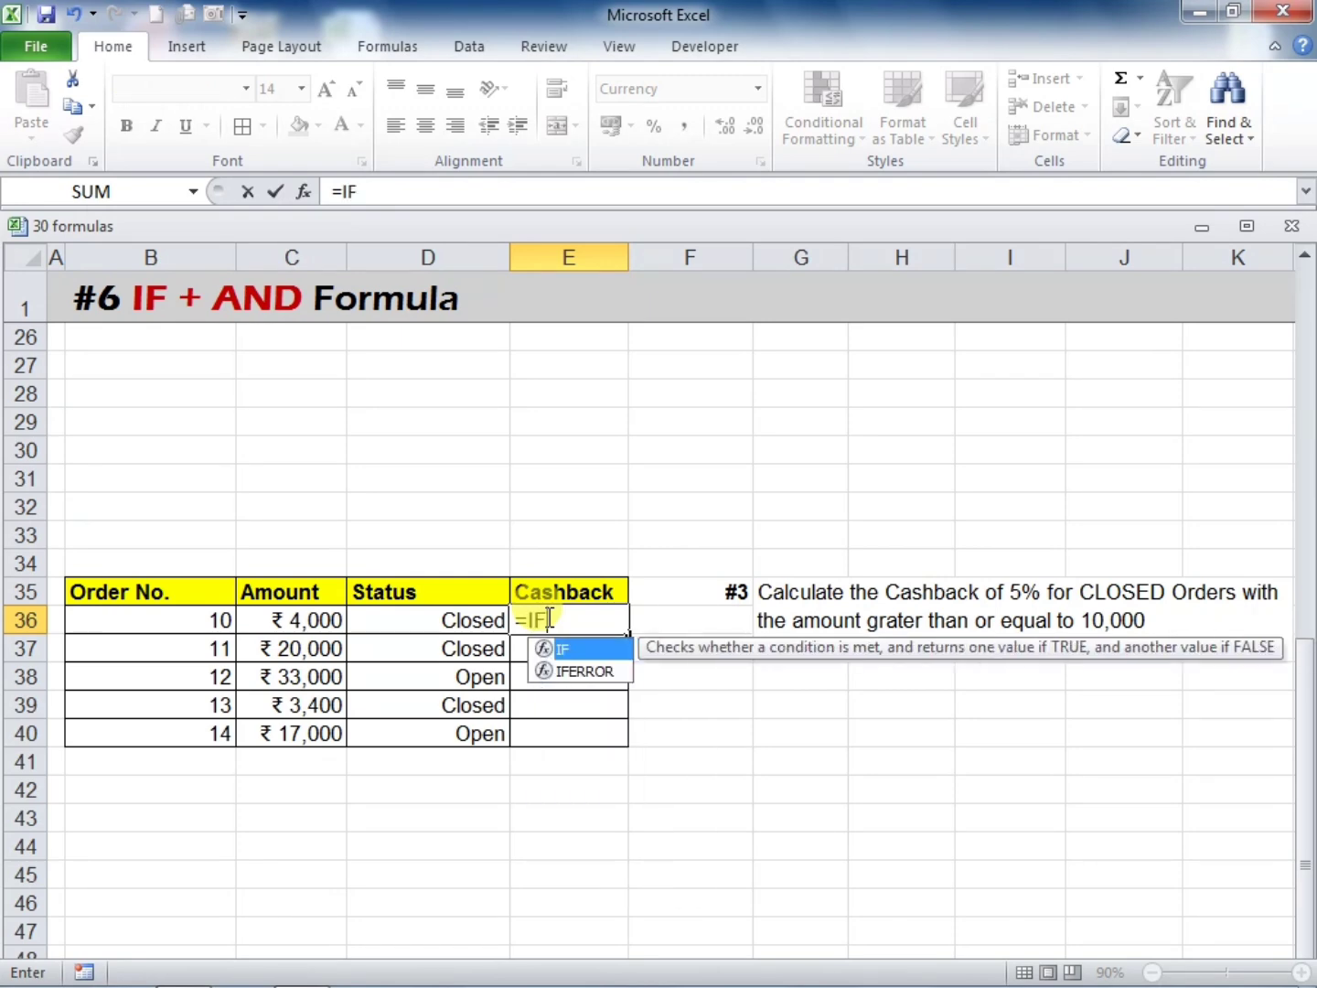
text((AND()
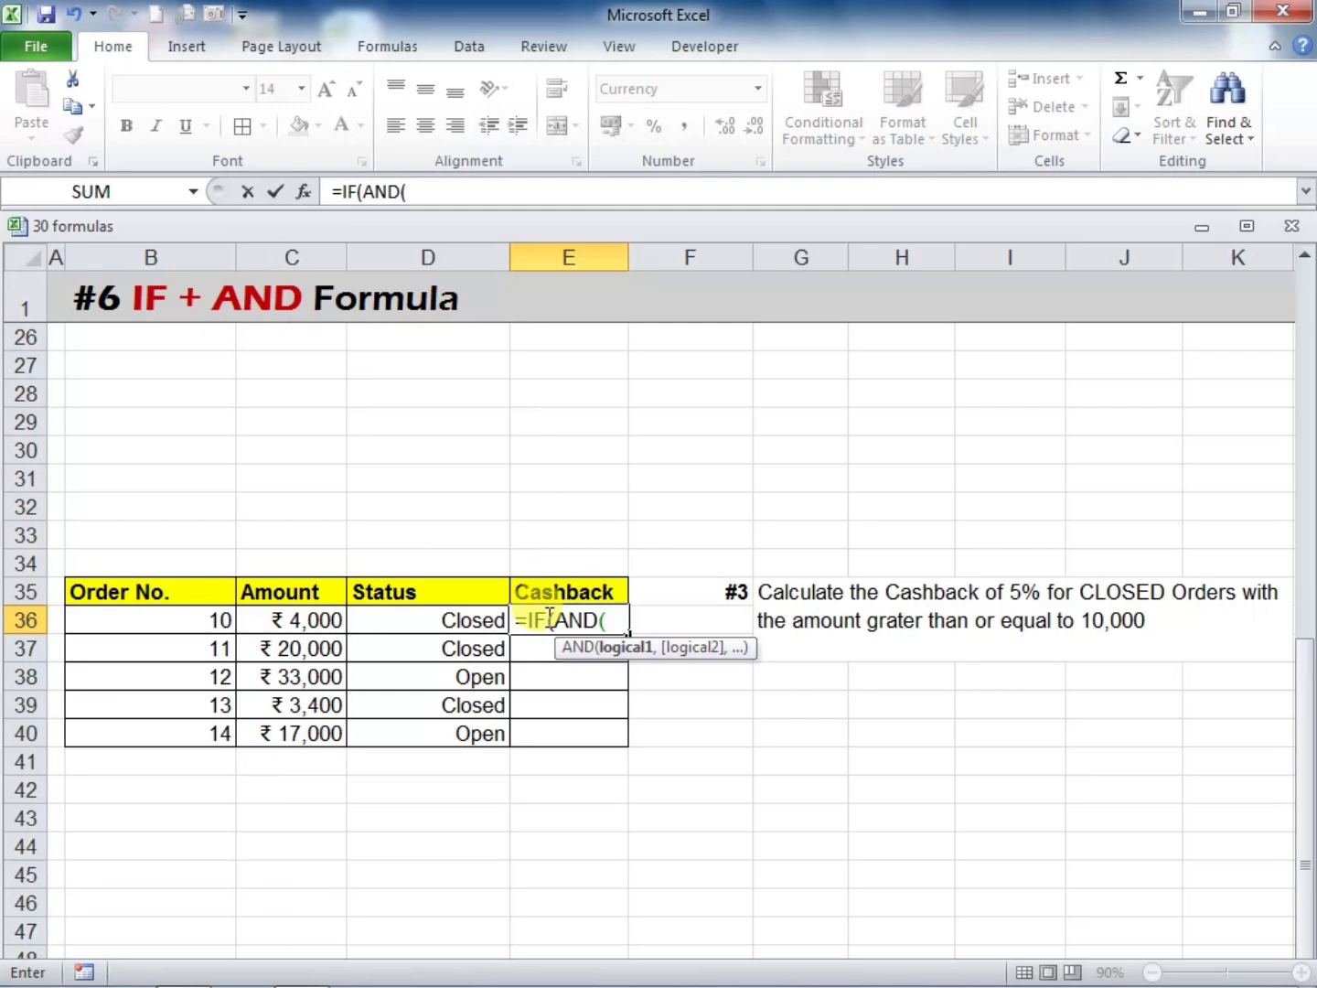
Complete the AND test in the E36 formula with the conditions C36>=10000 and D36="CLOSED"
click(289, 619)
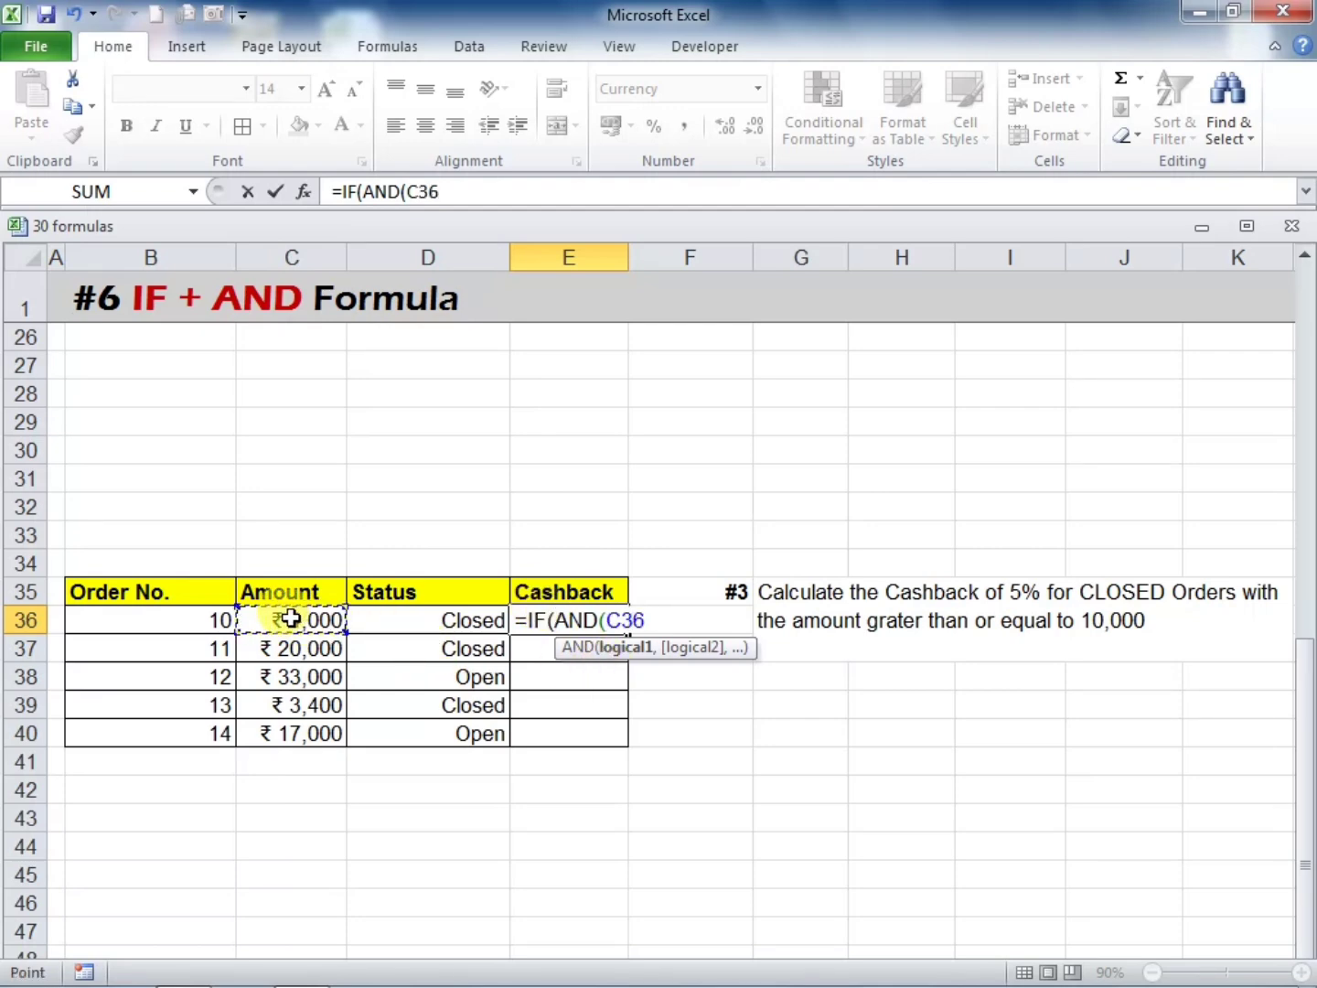
text(>=10000)
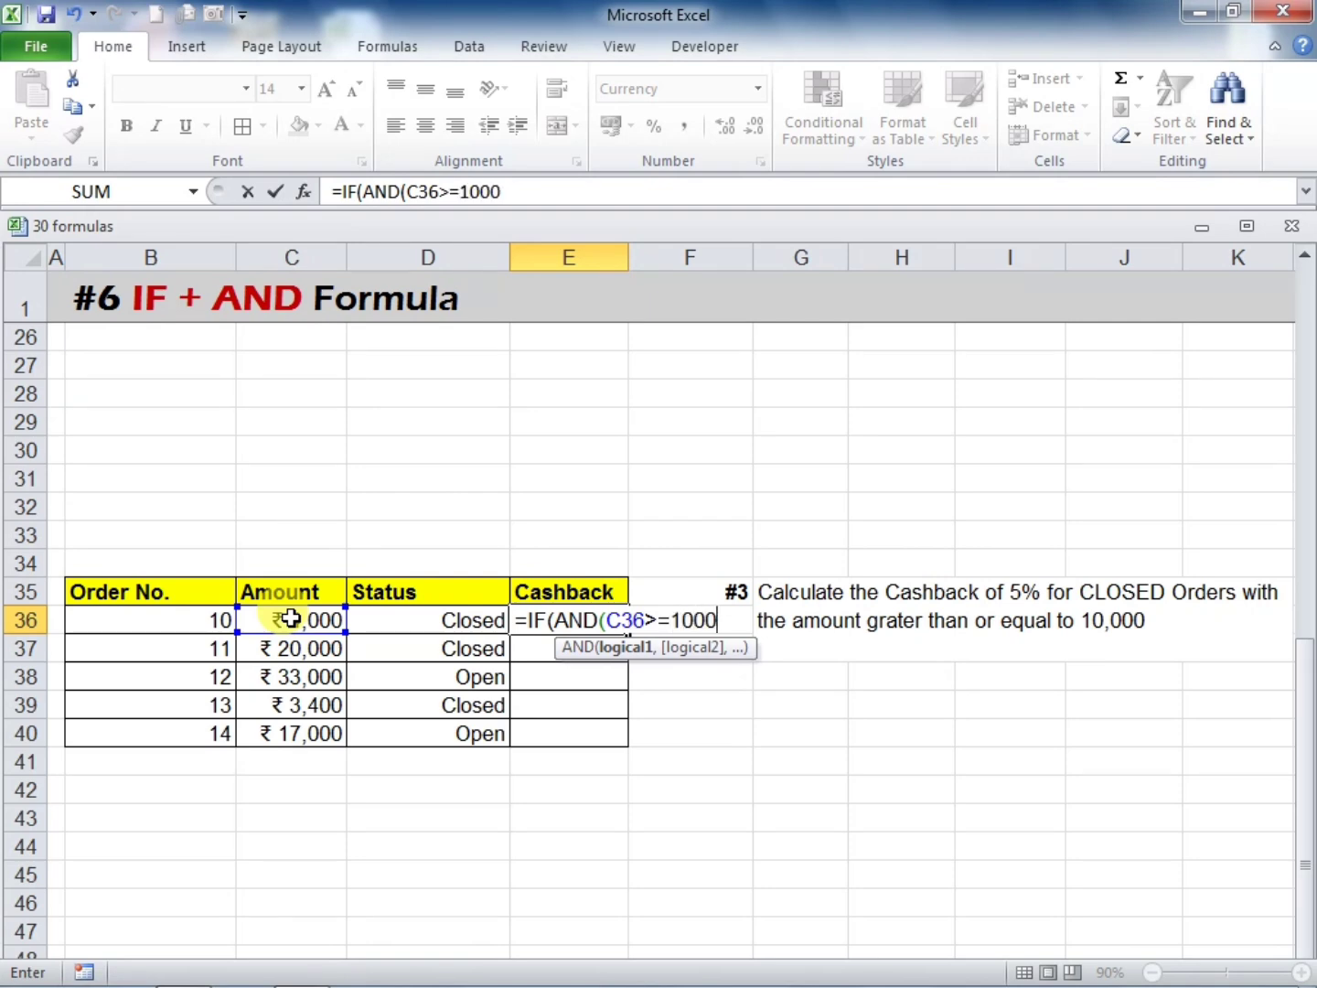
text(,)
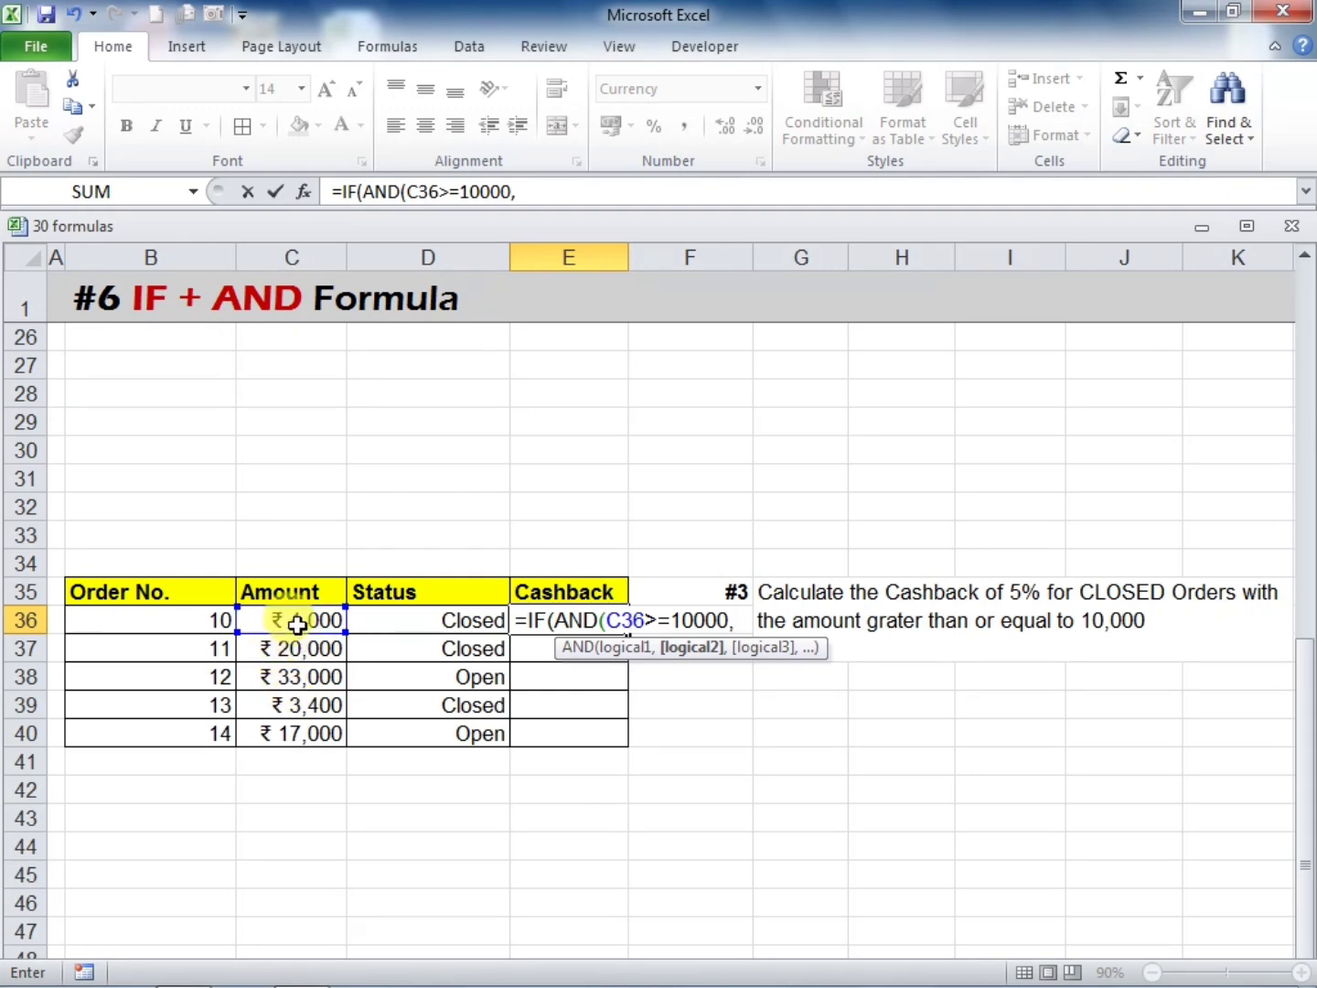
click(375, 621)
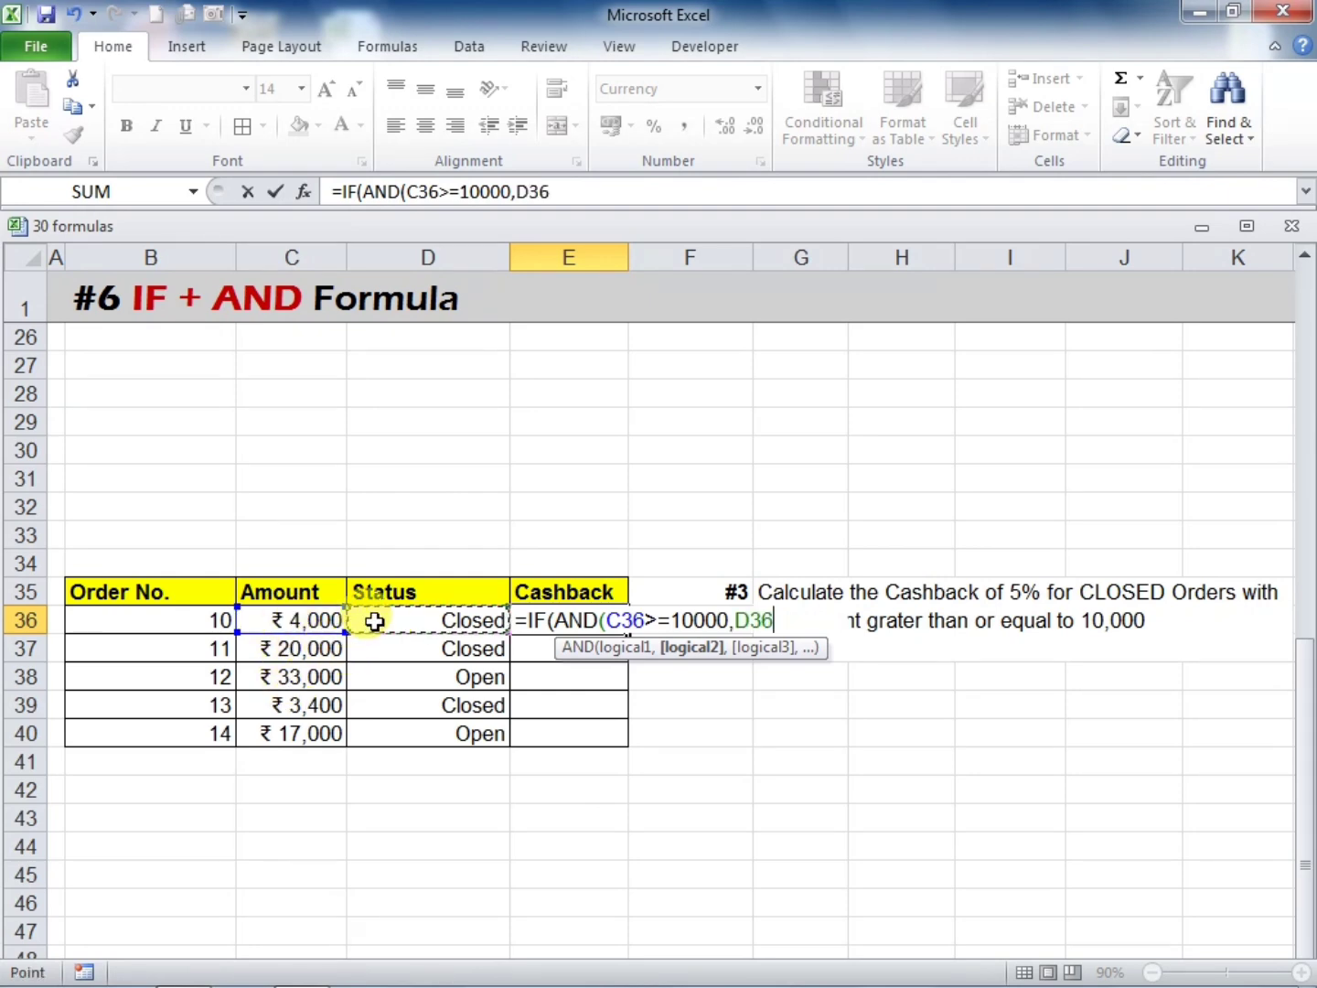
text(="CLOSED")
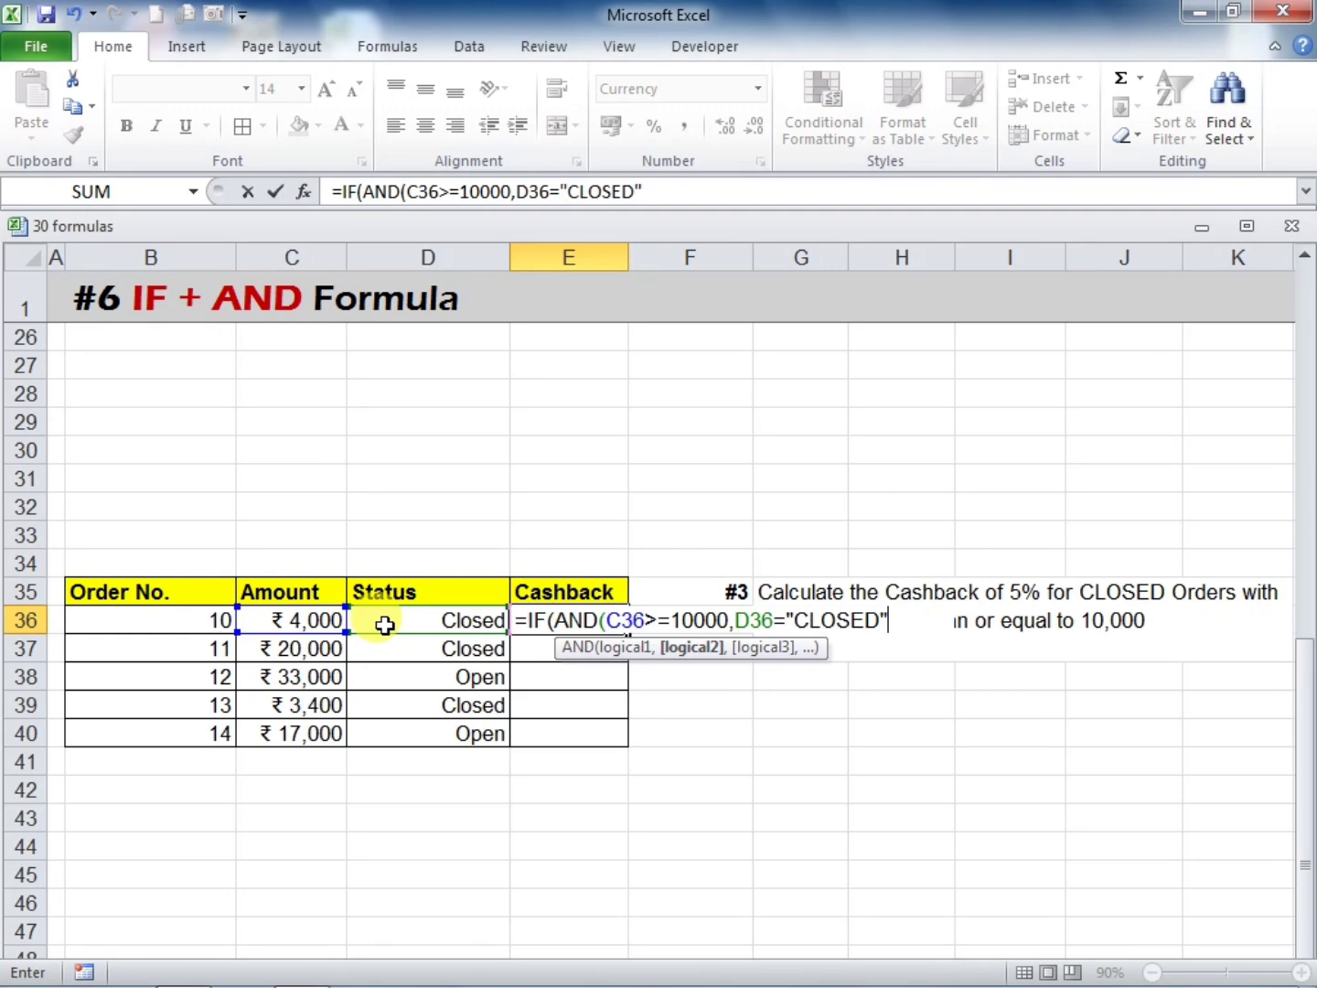
text(),)
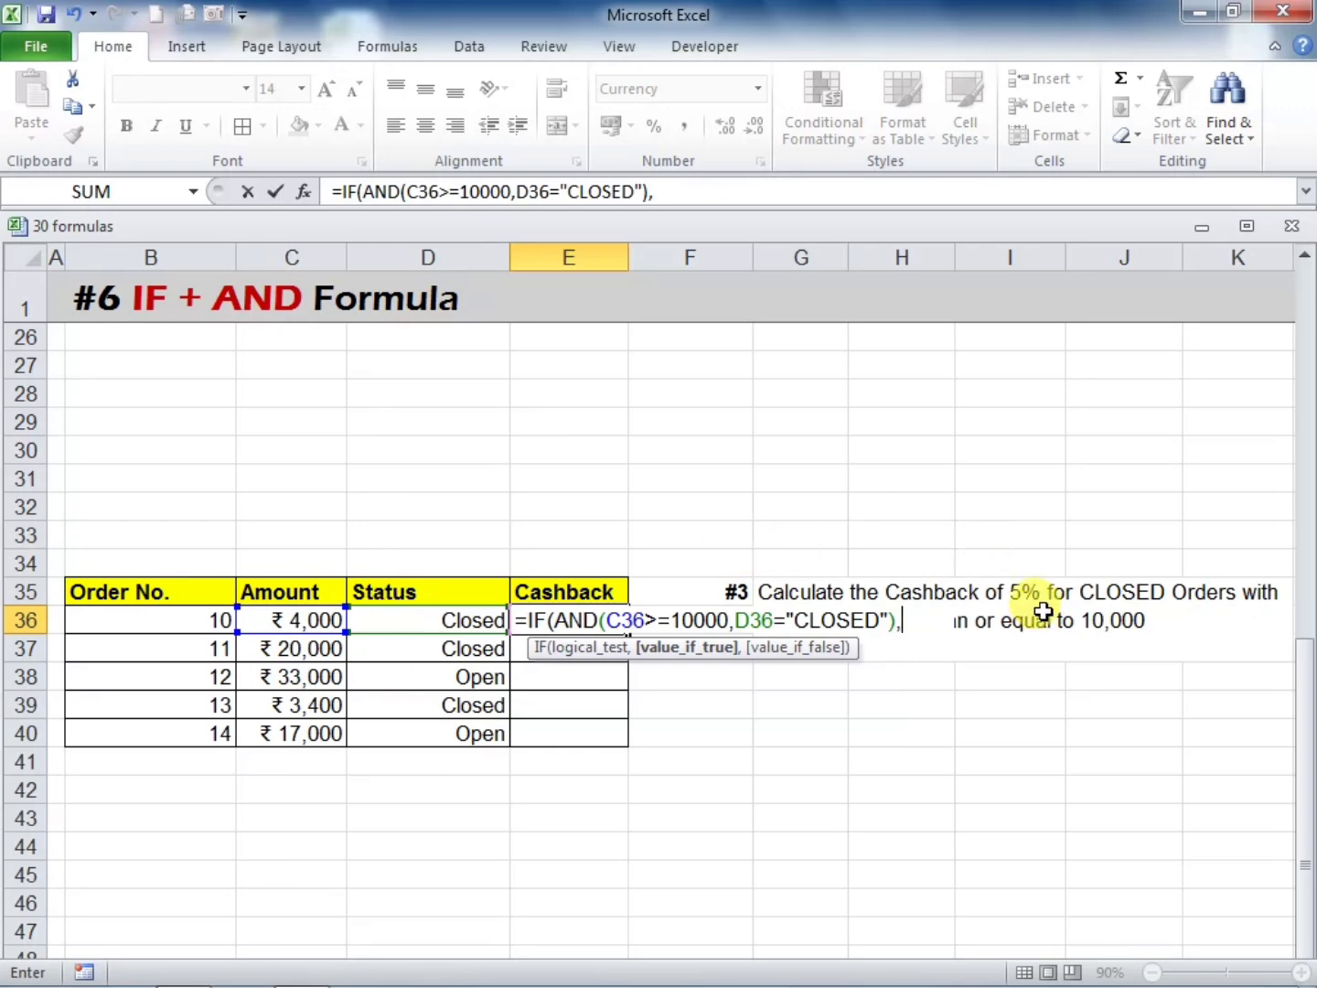
Enter C36*5% as the value if true in the E36 IF formula
click(297, 622)
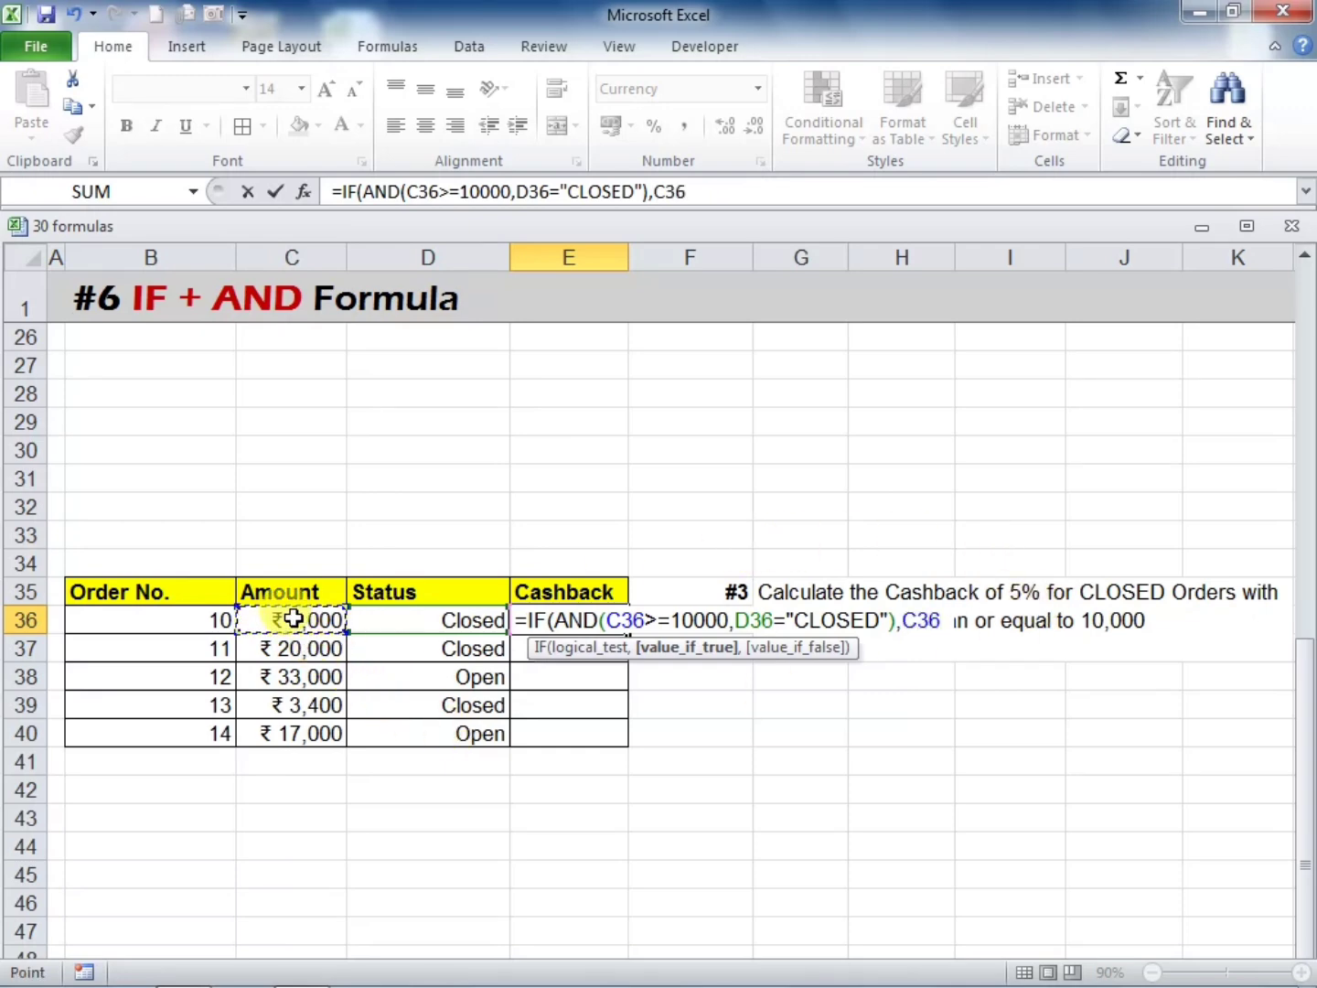
text(*5%)
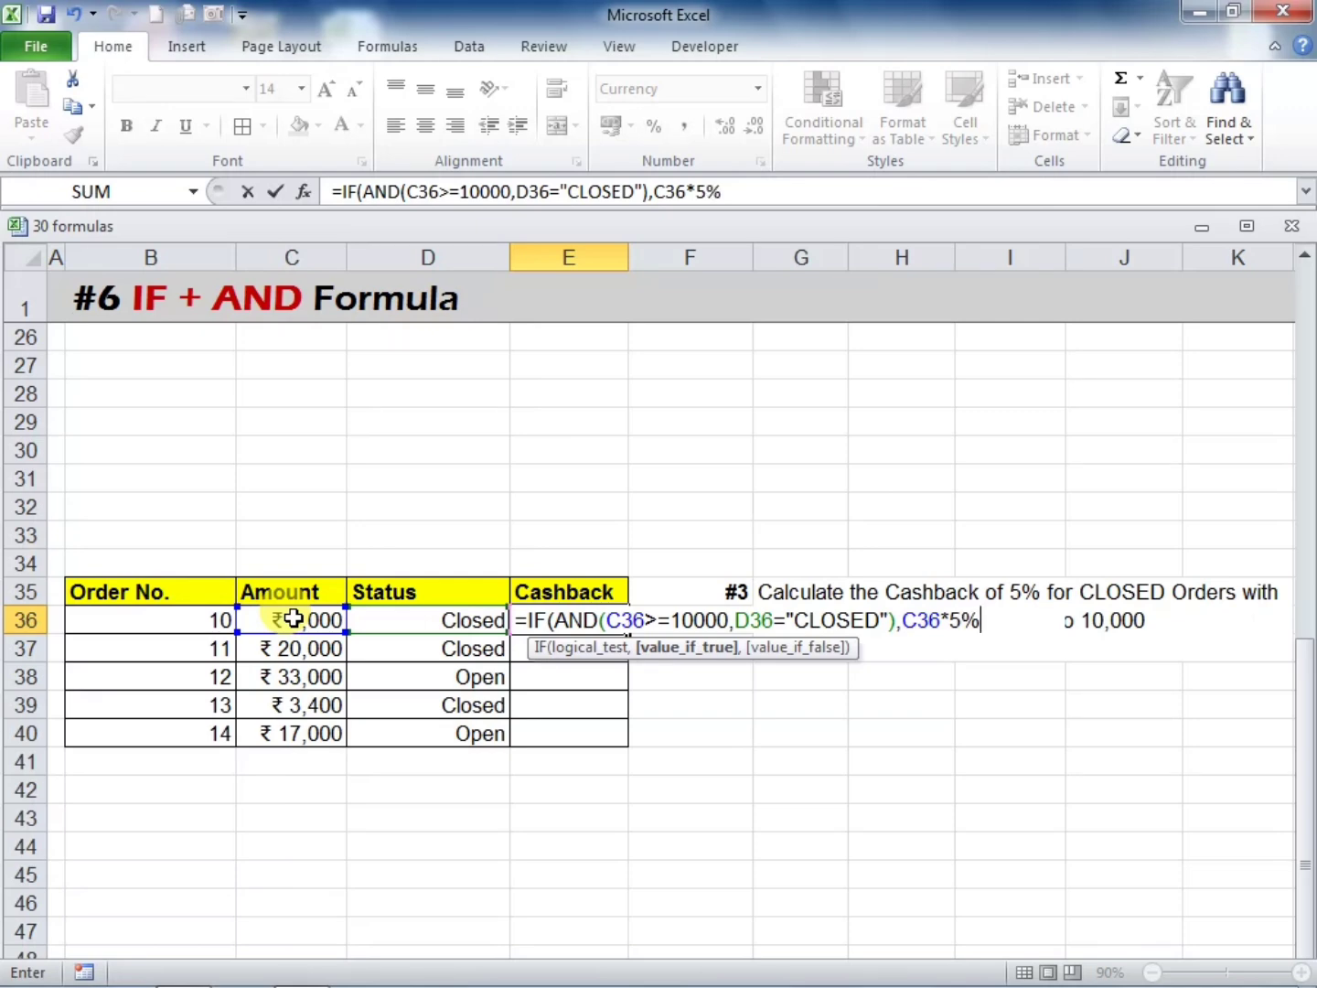
text(,)
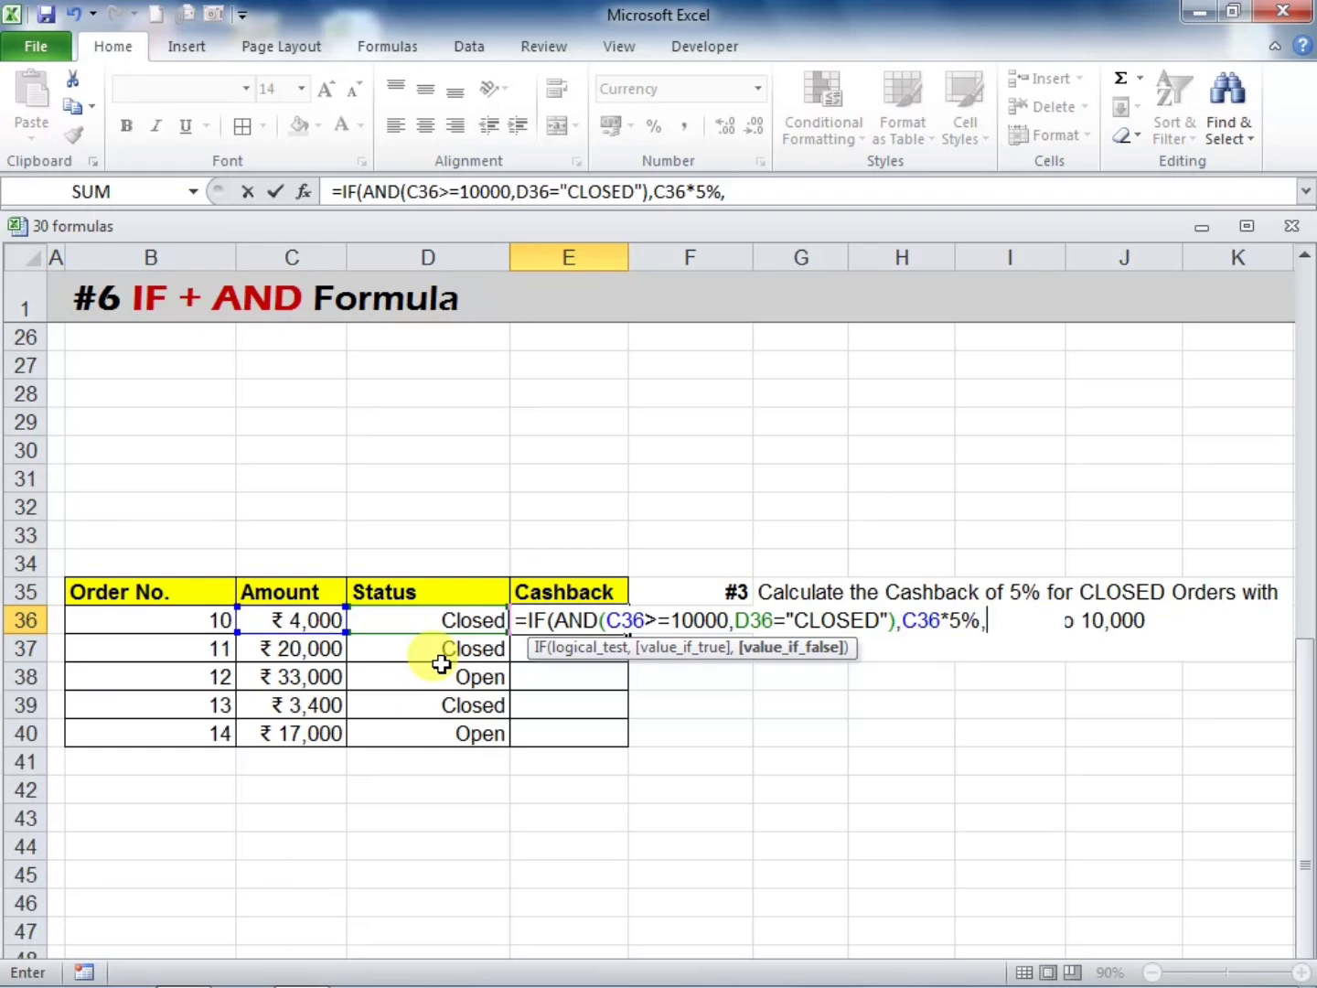
Finish the E36 formula with empty text "" as the value if false, and fill it down to E40
text(""))
key(Return)
click(587, 625)
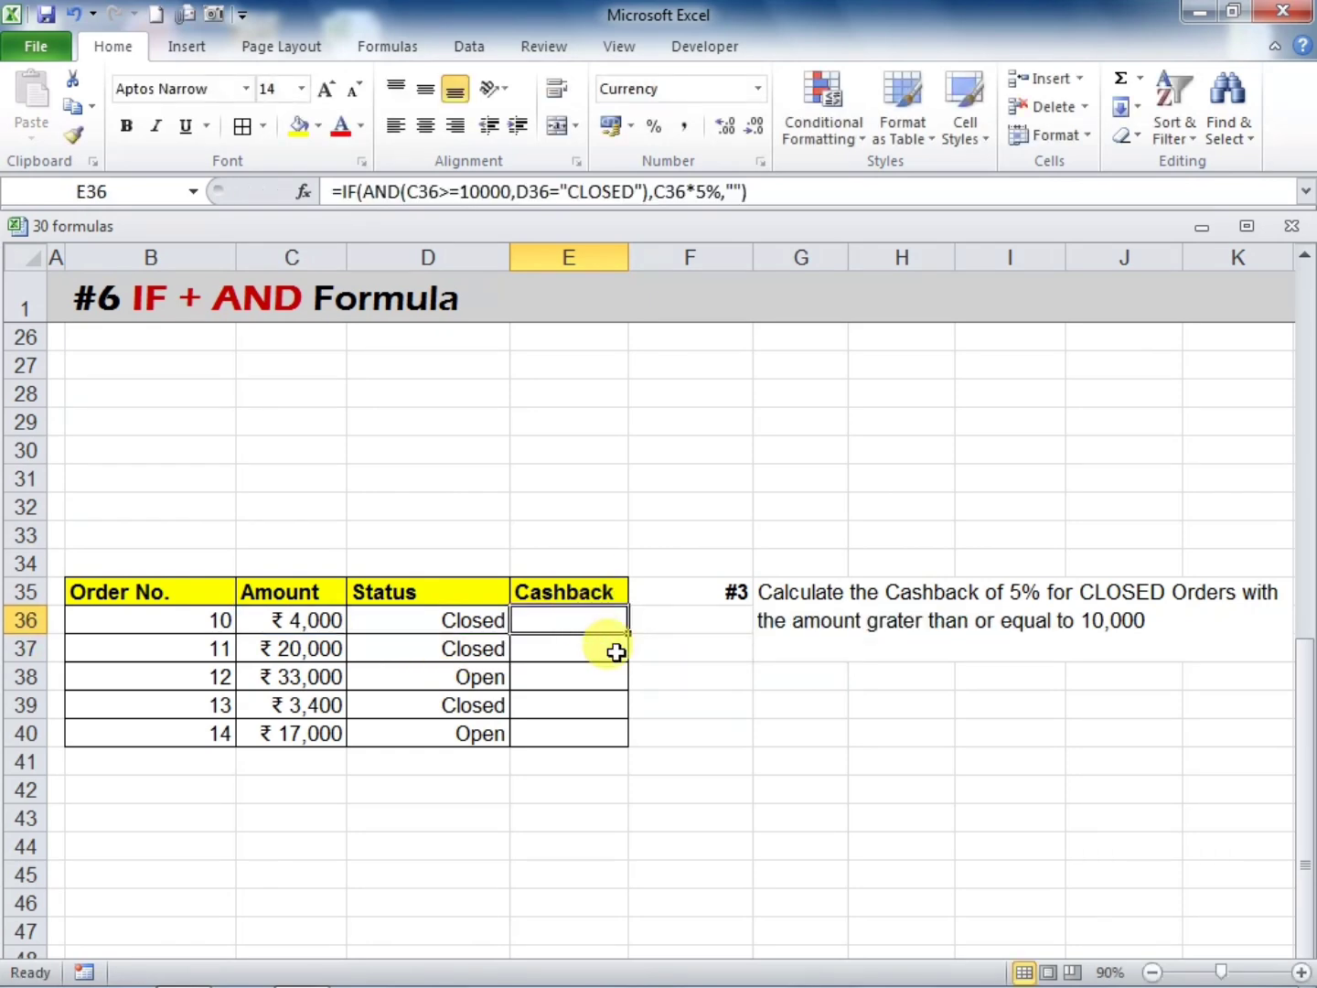
drag(629, 633, 623, 735)
click(731, 737)
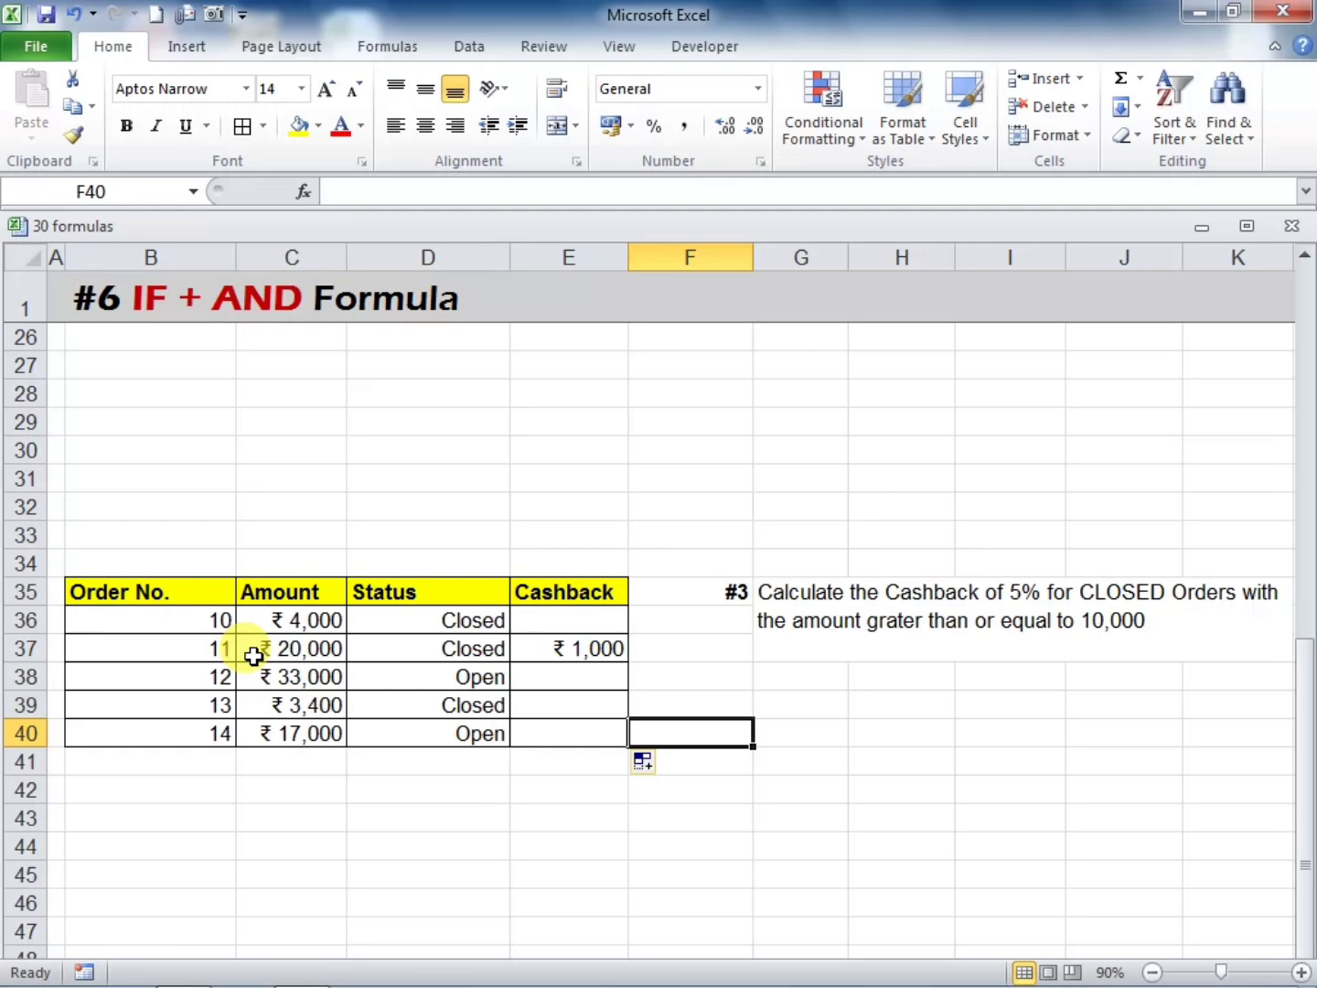
Check the Cashback formula in E37 against the amount and status in row 37, and inspect the amount in C40
click(548, 652)
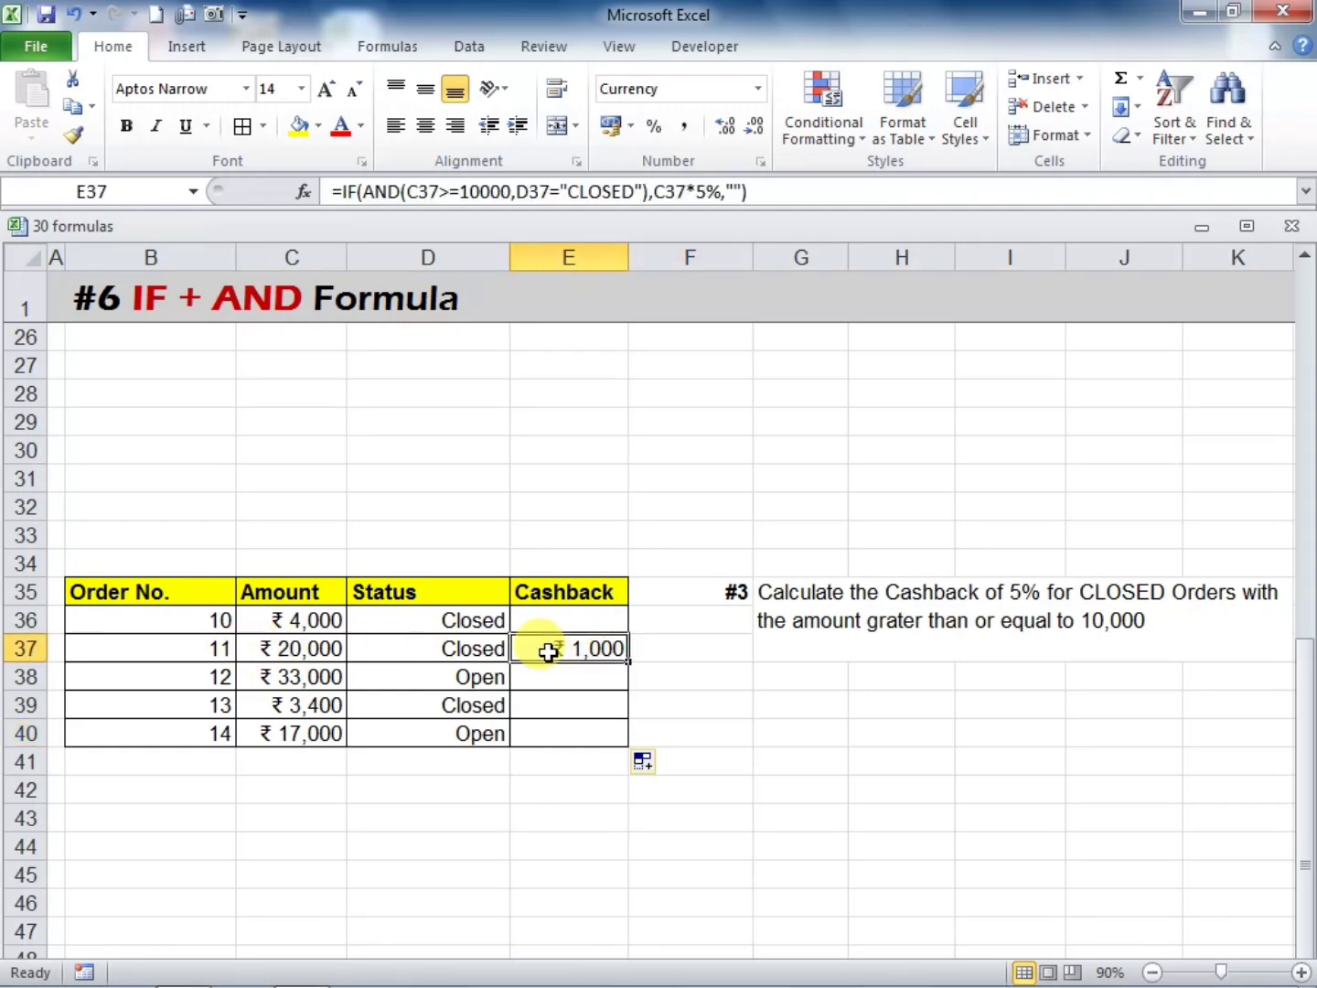
click(678, 727)
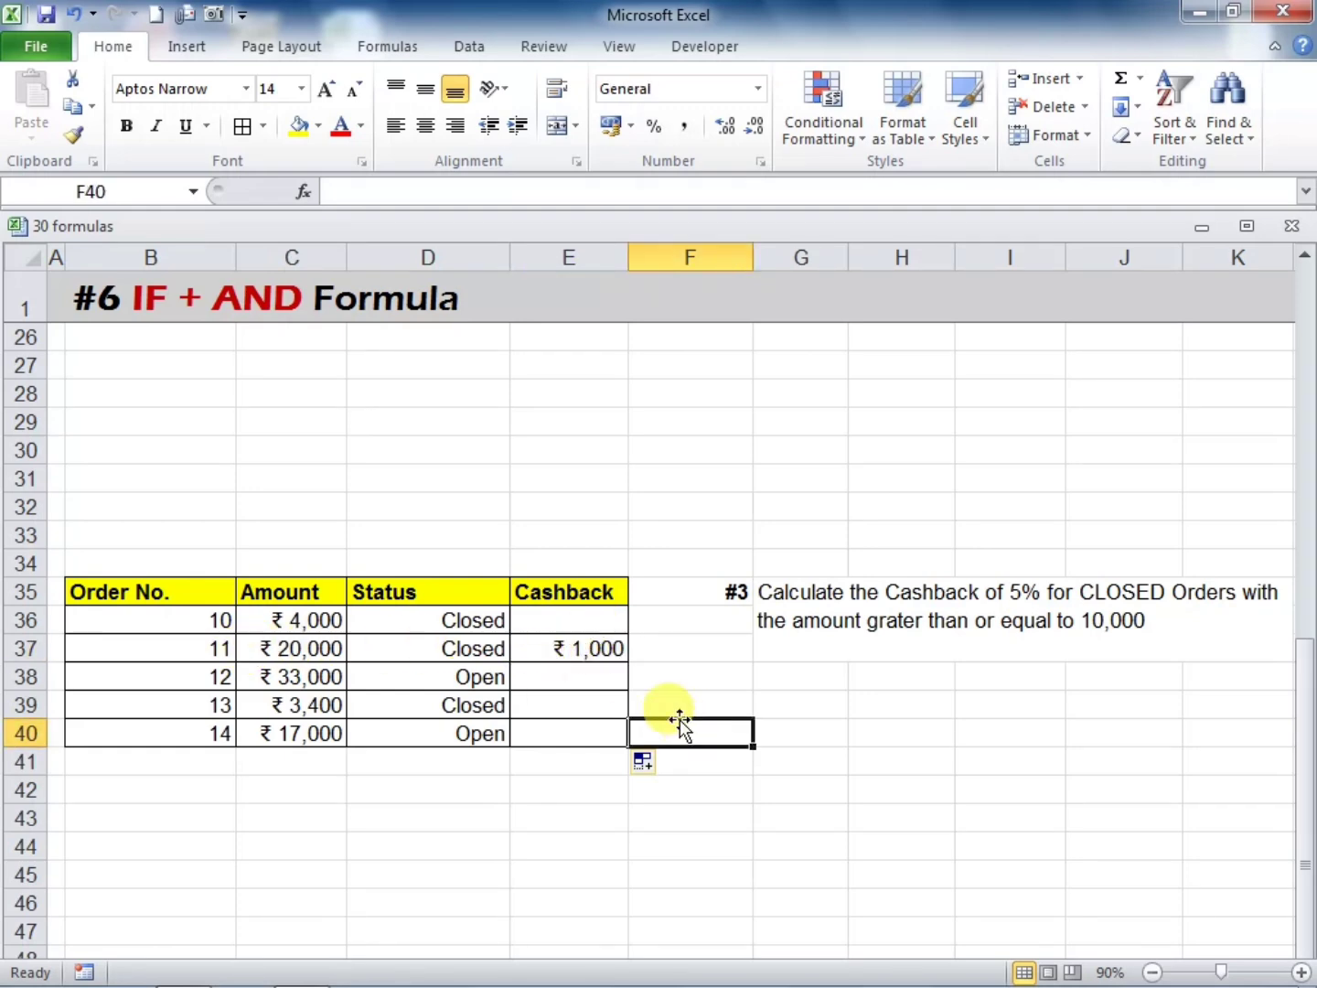
click(258, 657)
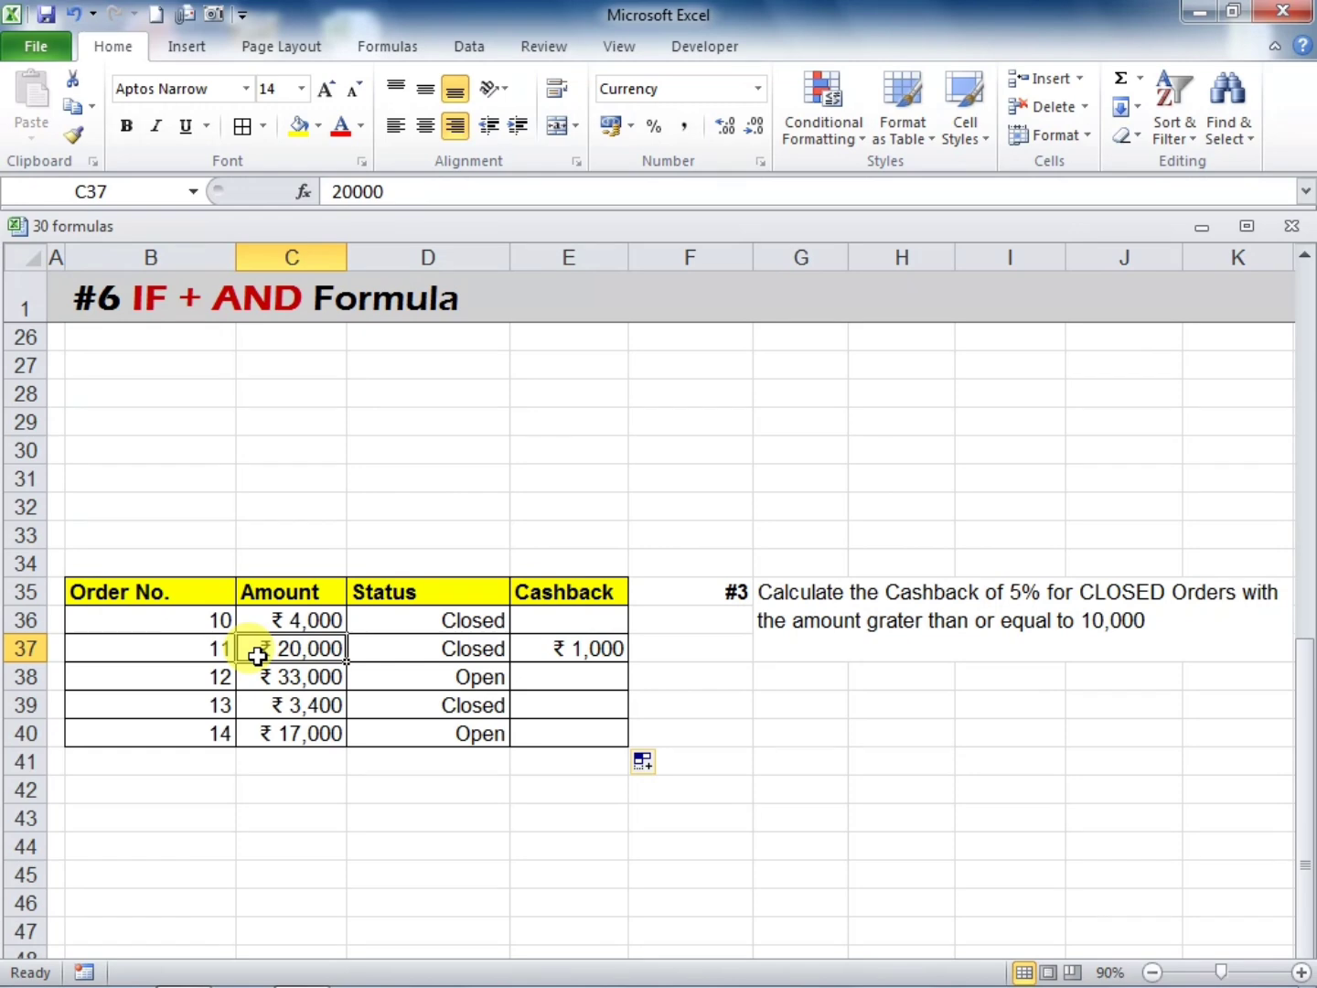
click(427, 651)
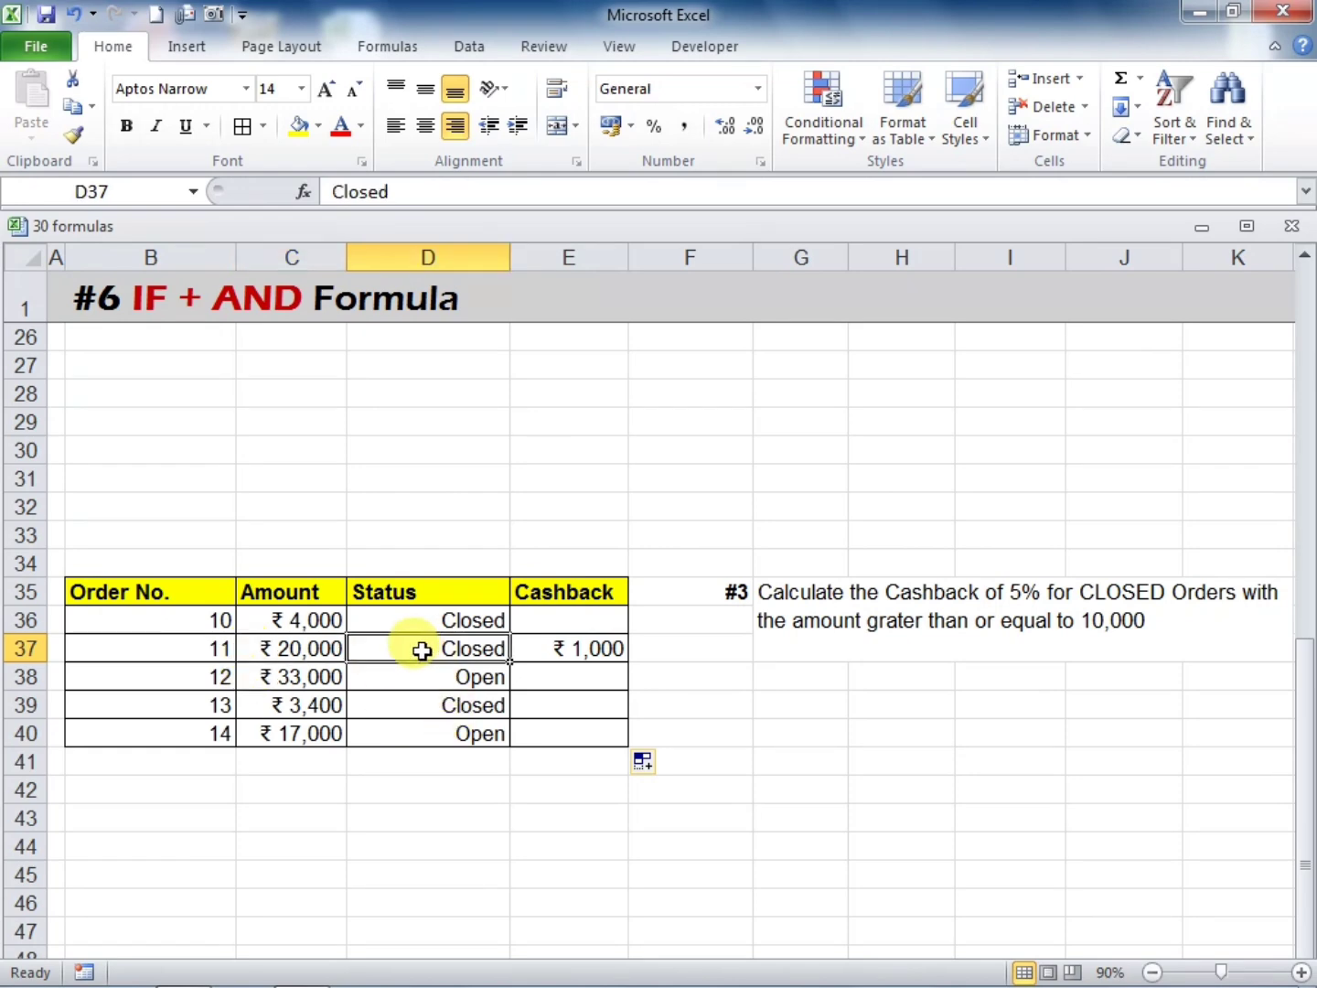
click(548, 650)
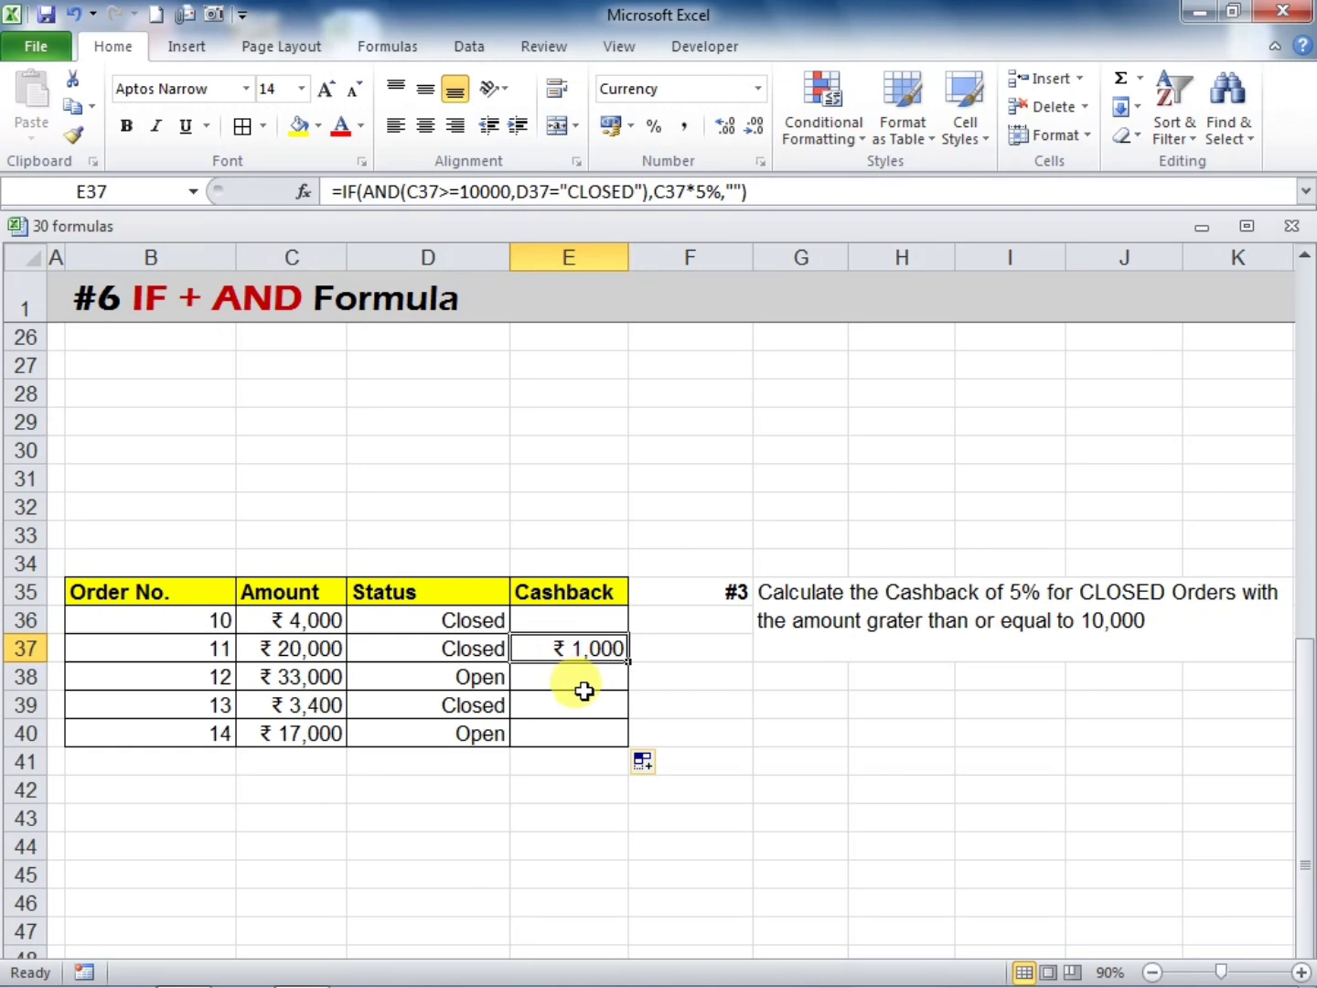
click(795, 731)
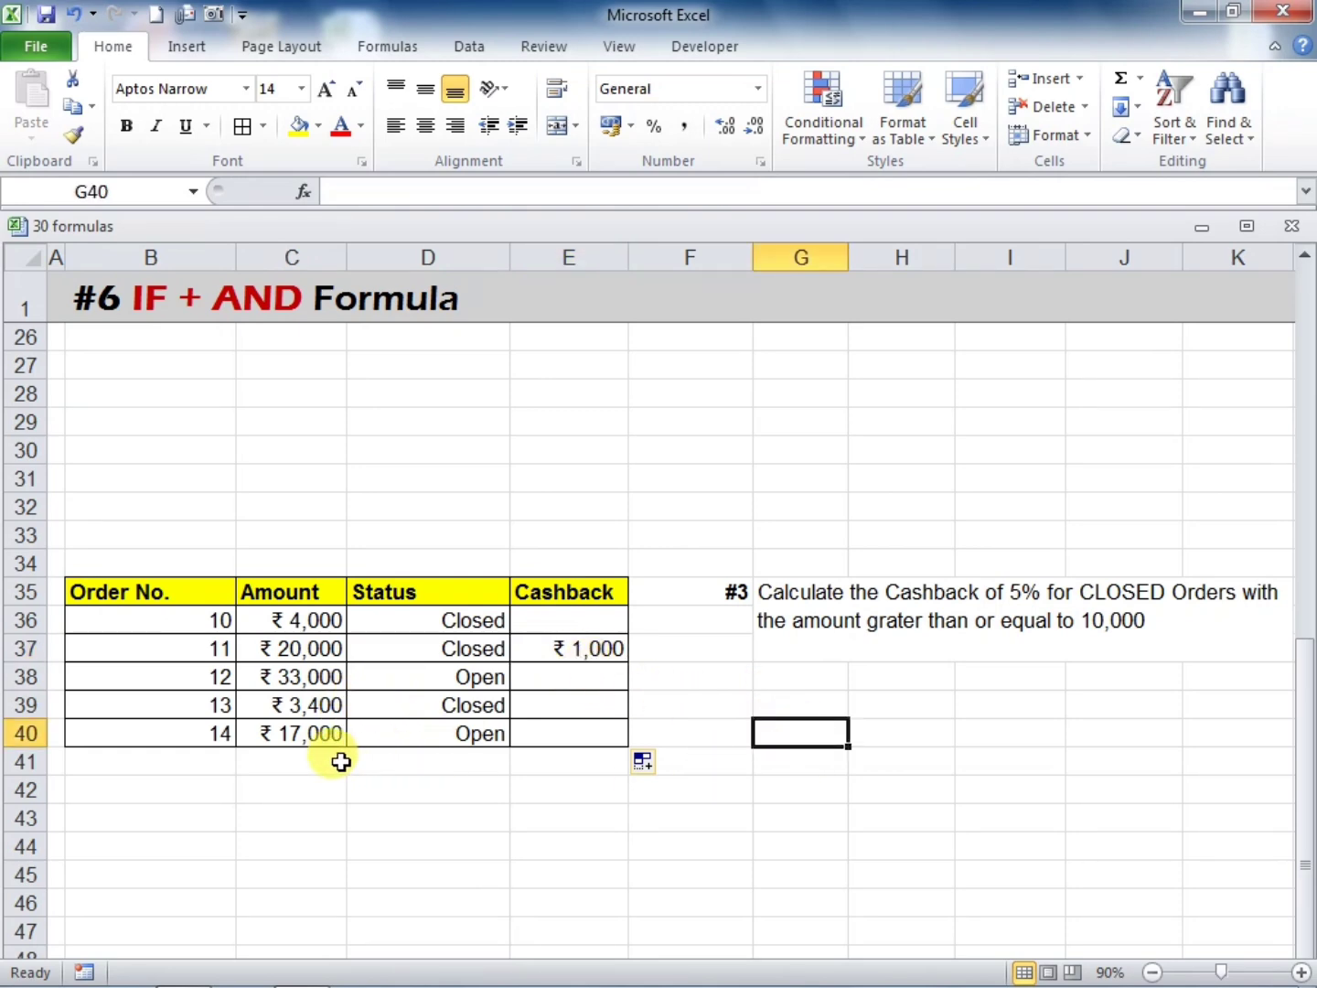
click(318, 734)
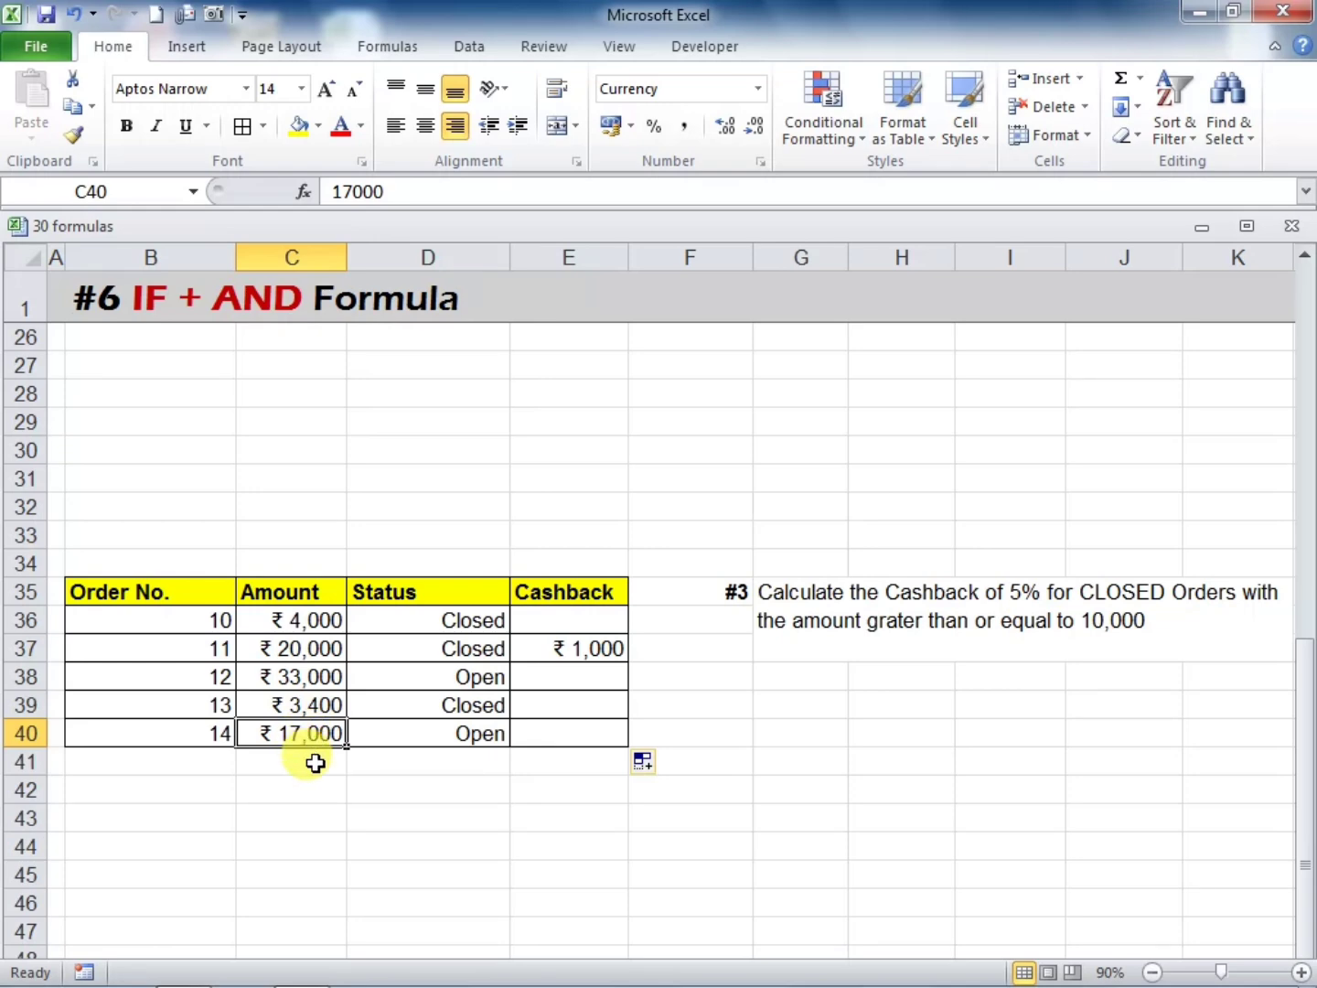
Change the status of order 14 in D40 to Closed by copying it from D39, and check the cashback in E40
click(422, 738)
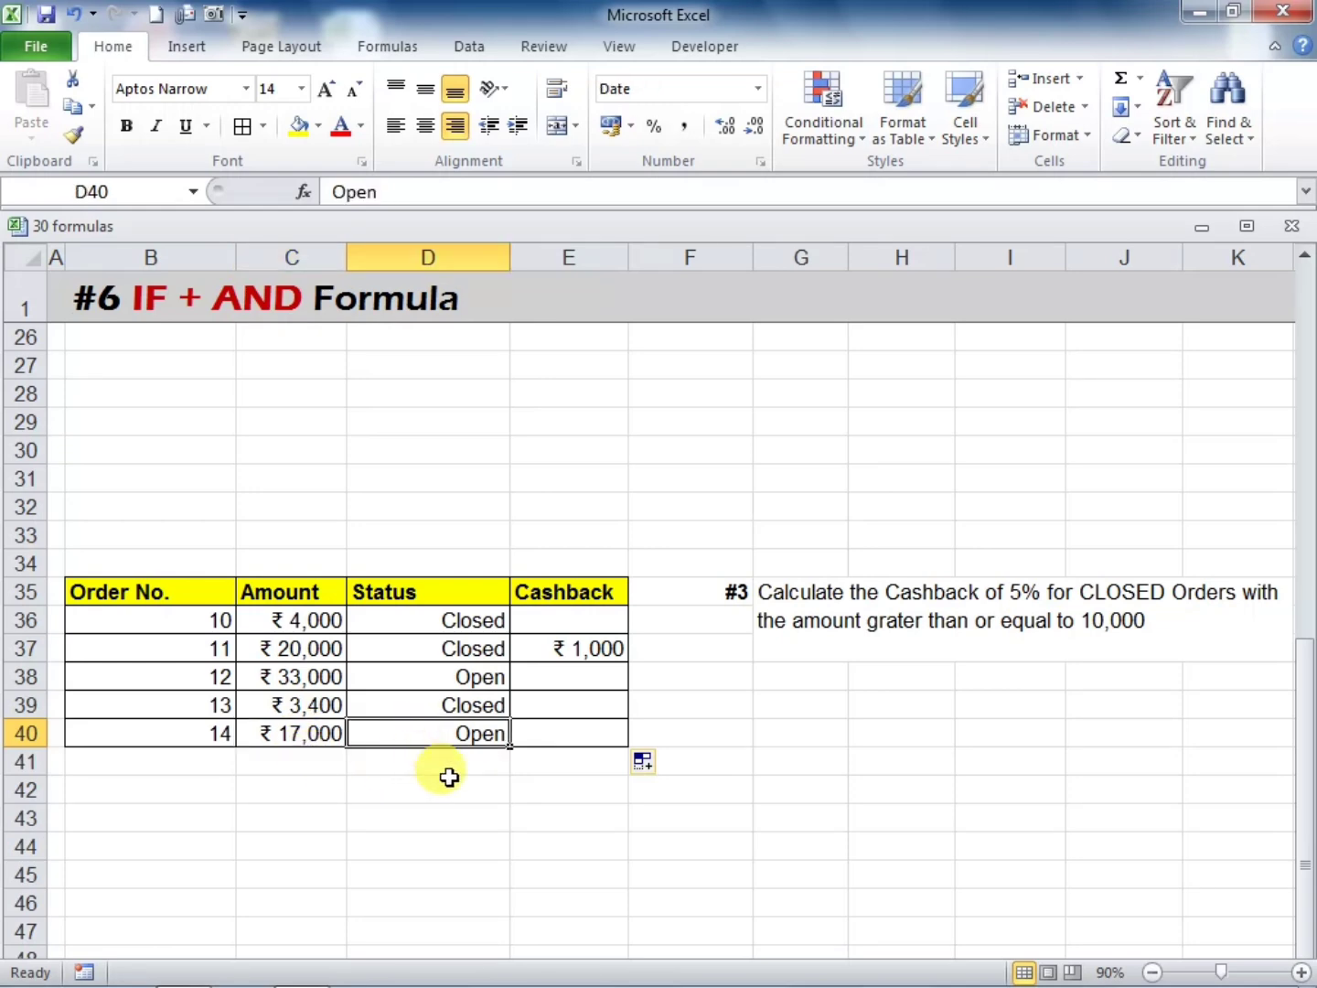
key(Up)
key(Up)
key(Up)
key(Down)
key(Down)
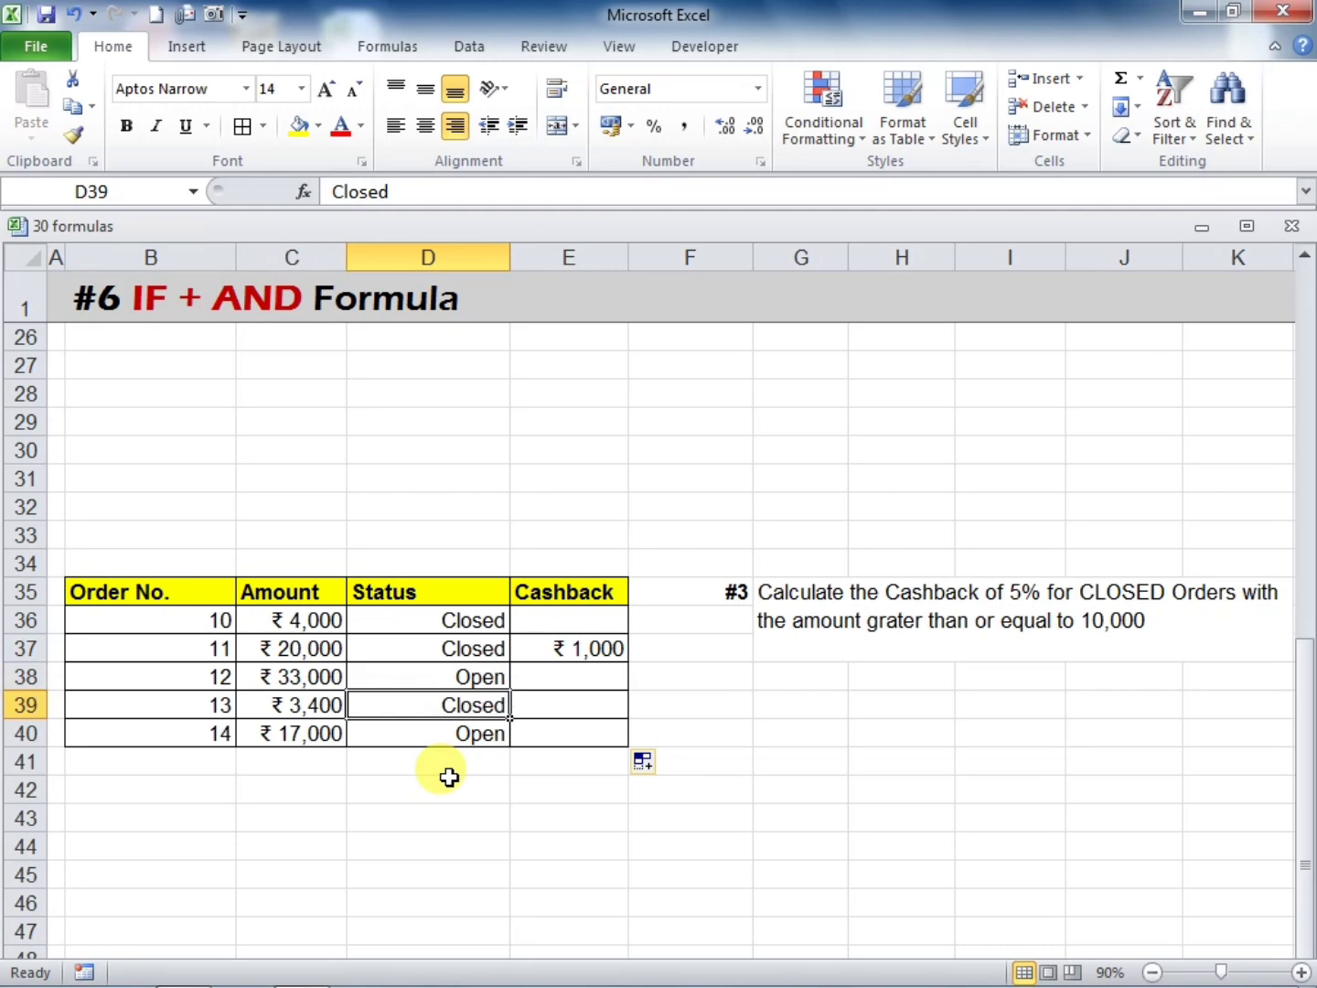
key(ctrl+c)
key(Down)
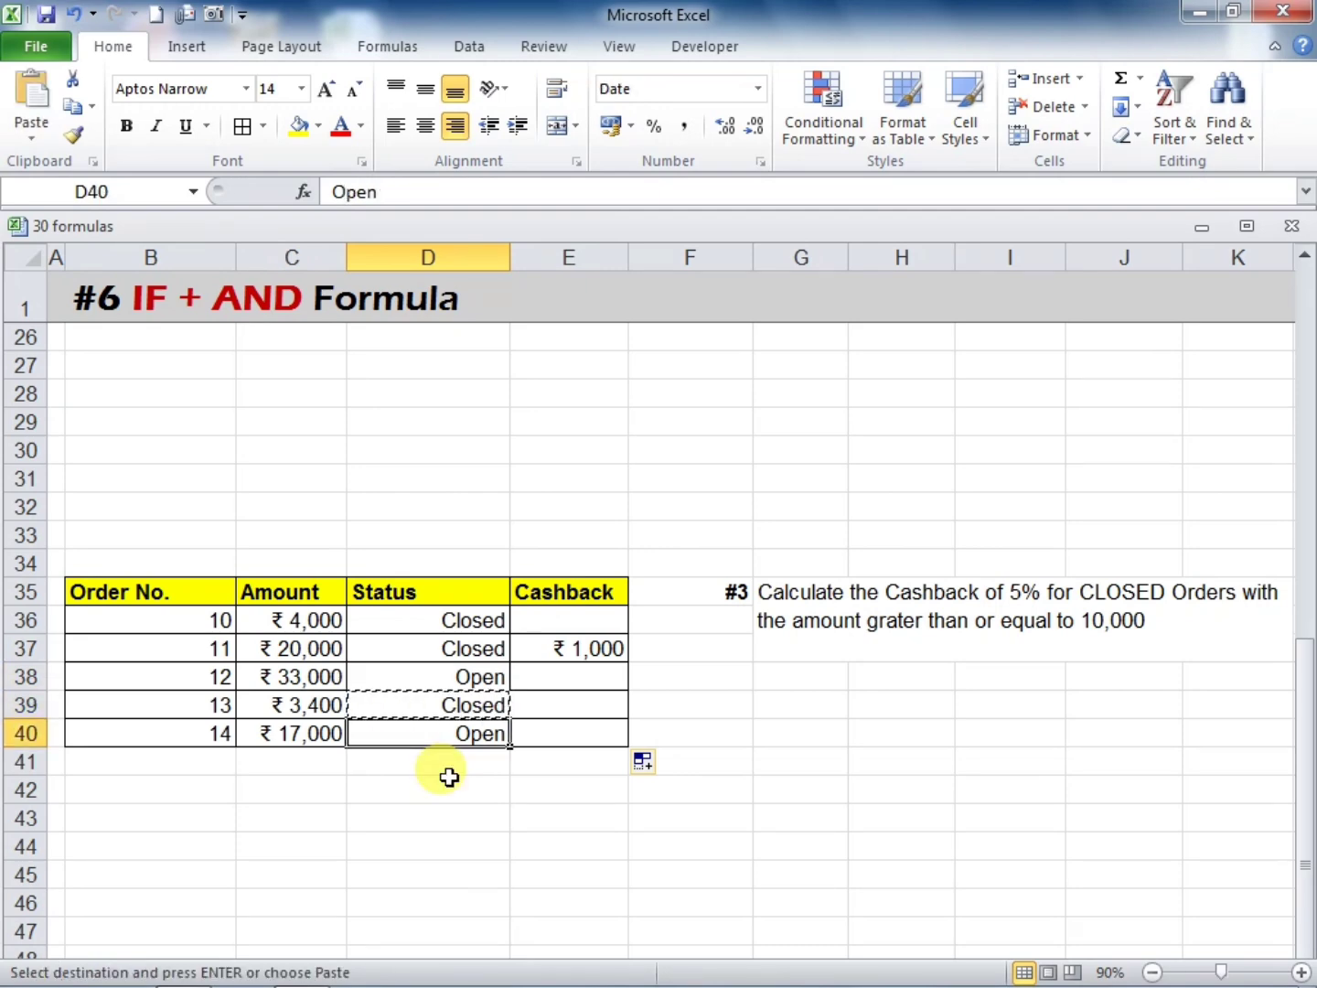
key(Return)
key(Right)
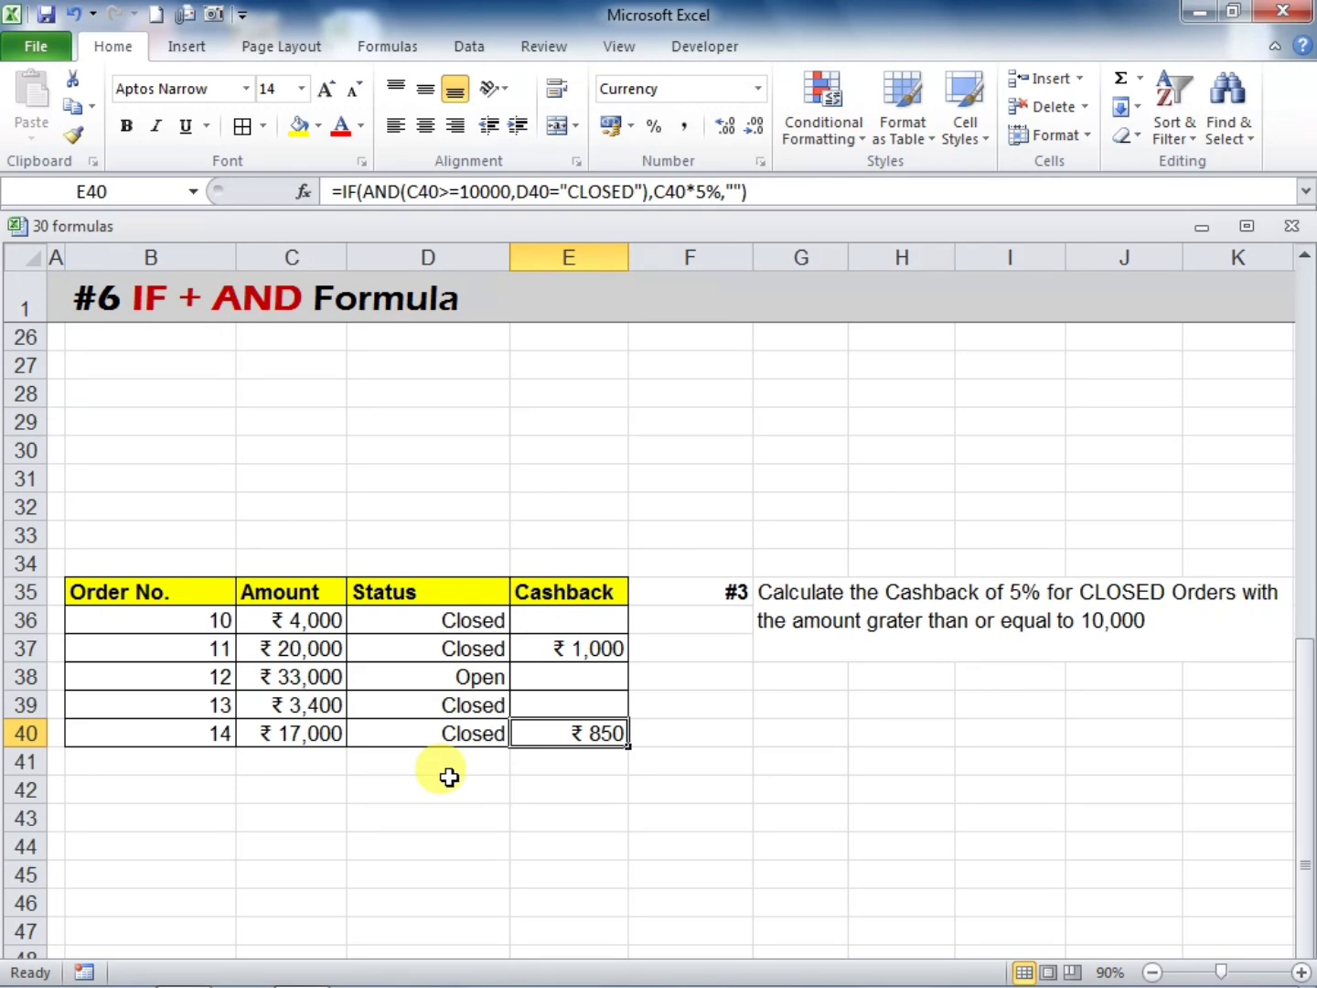
Set the amount of order 10 in C36 to 11000 and check its cashback in E36
key(Left)
key(Left)
key(Left)
key(Up)
key(Up)
key(Up)
key(Up)
key(Right)
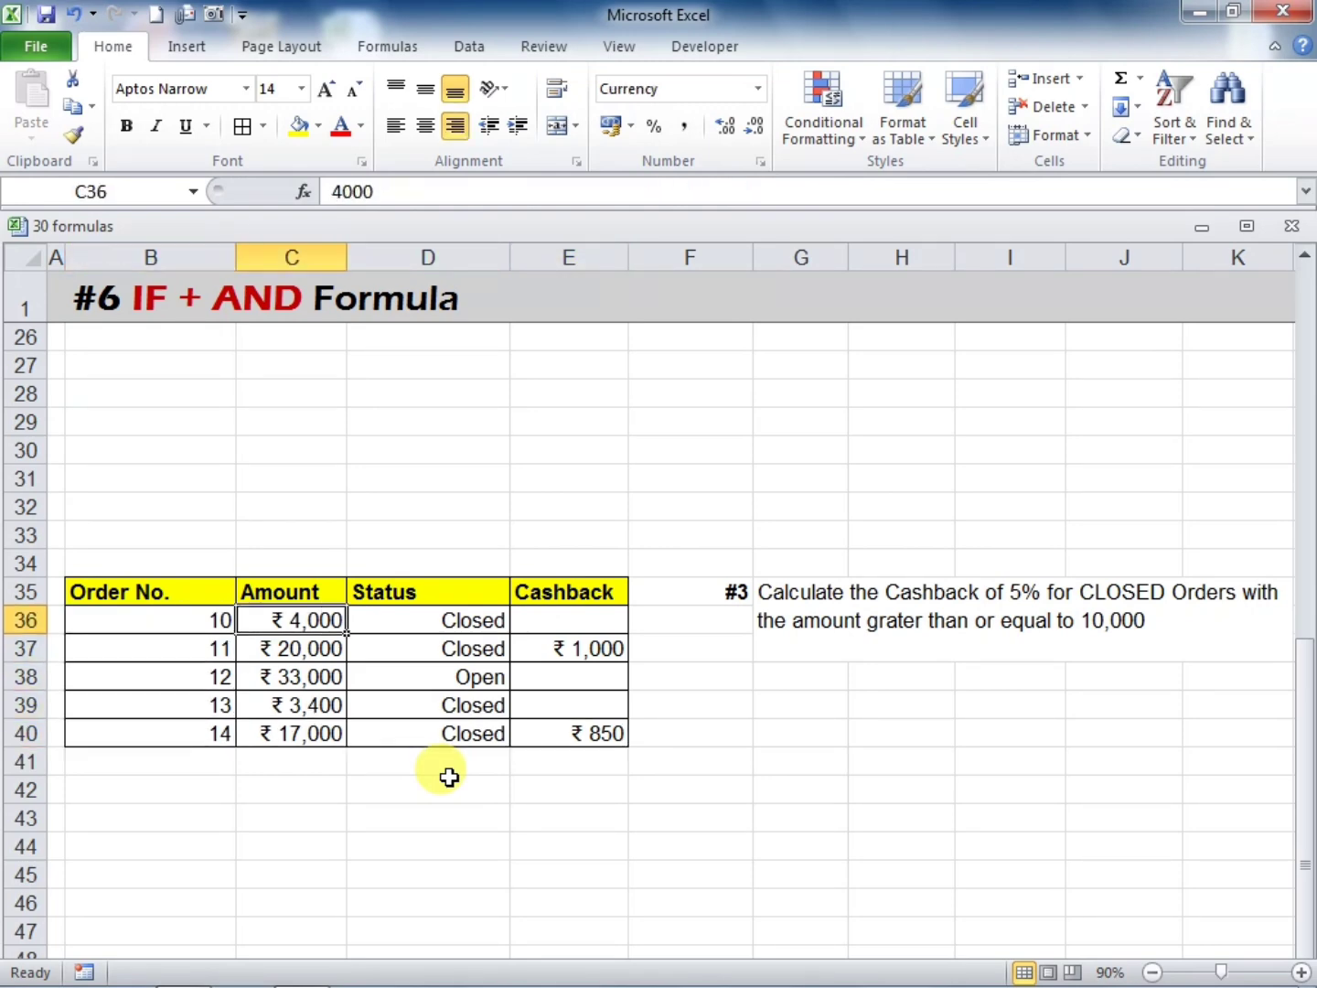
text(11000)
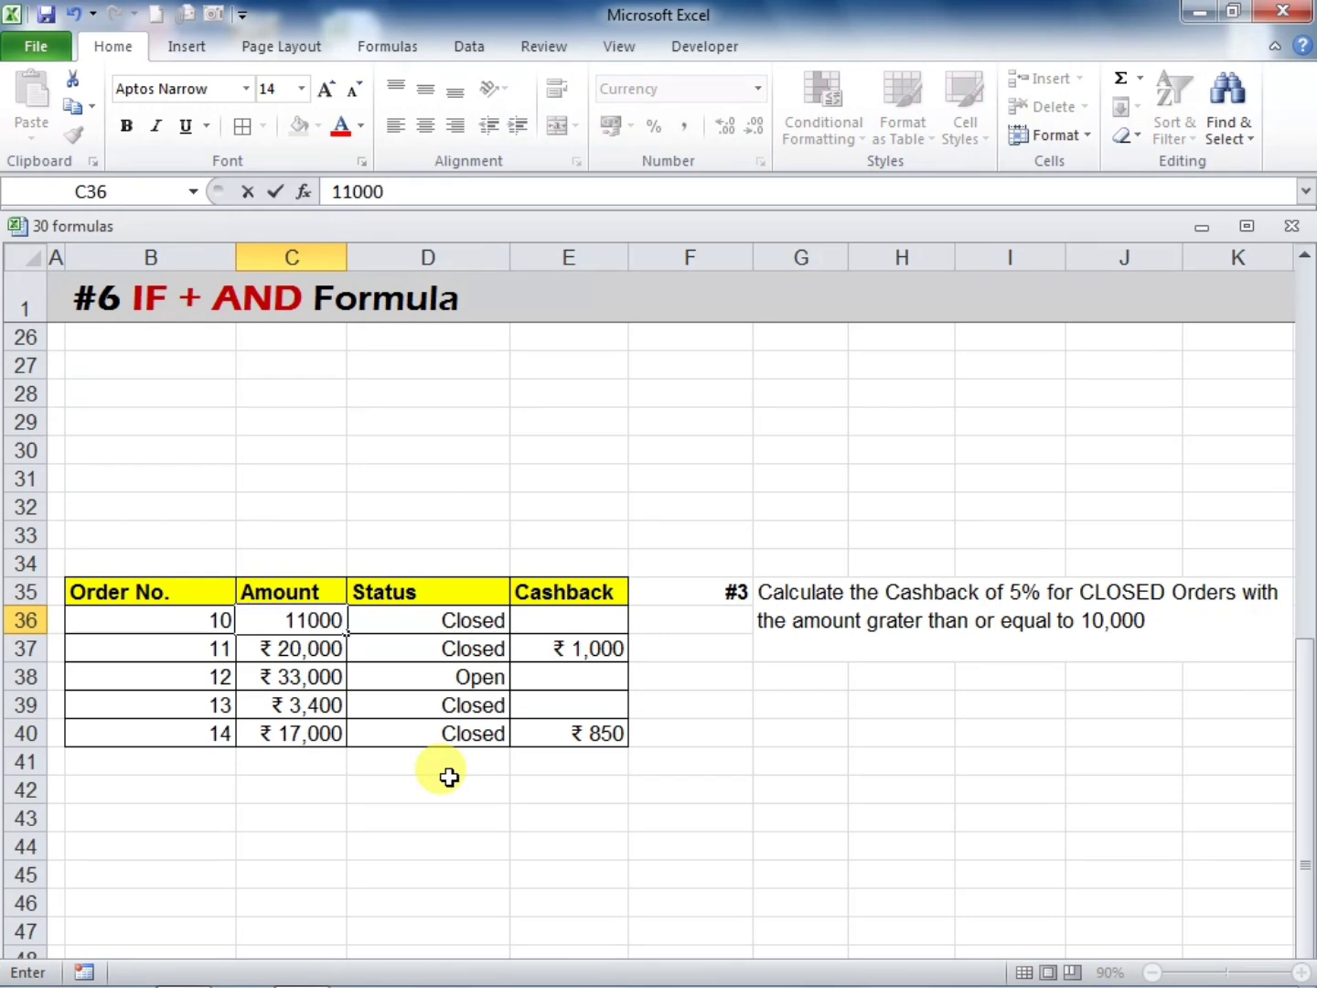
key(Return)
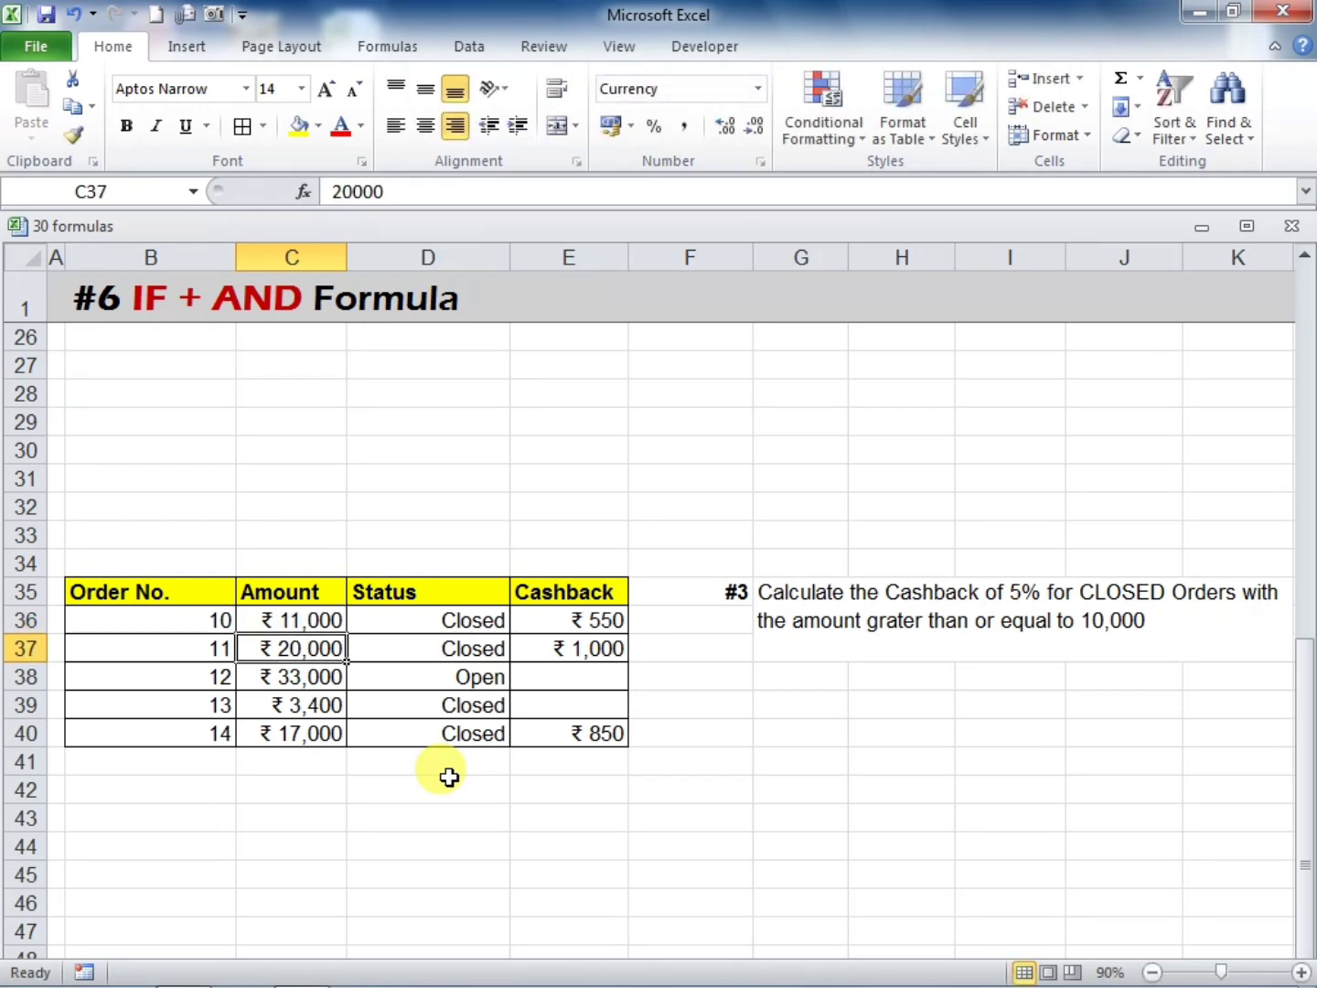
key(Right)
key(Right)
key(Right)
key(Up)
key(Left)
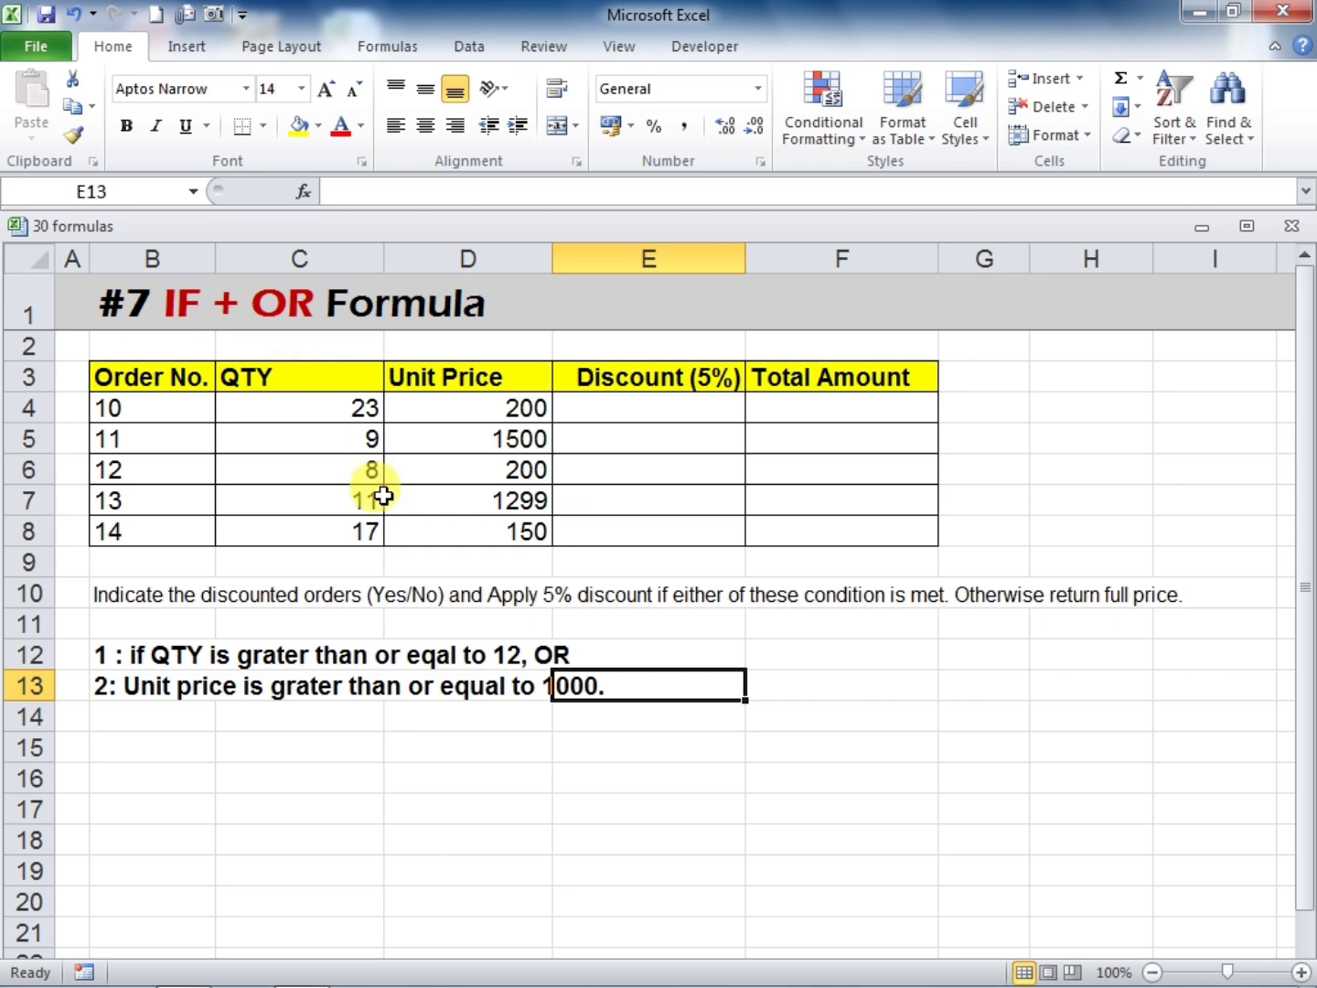
On the IF + OR sheet, start an IF formula in E4 with the test OR(C4>=12,D4>=1000)
click(580, 416)
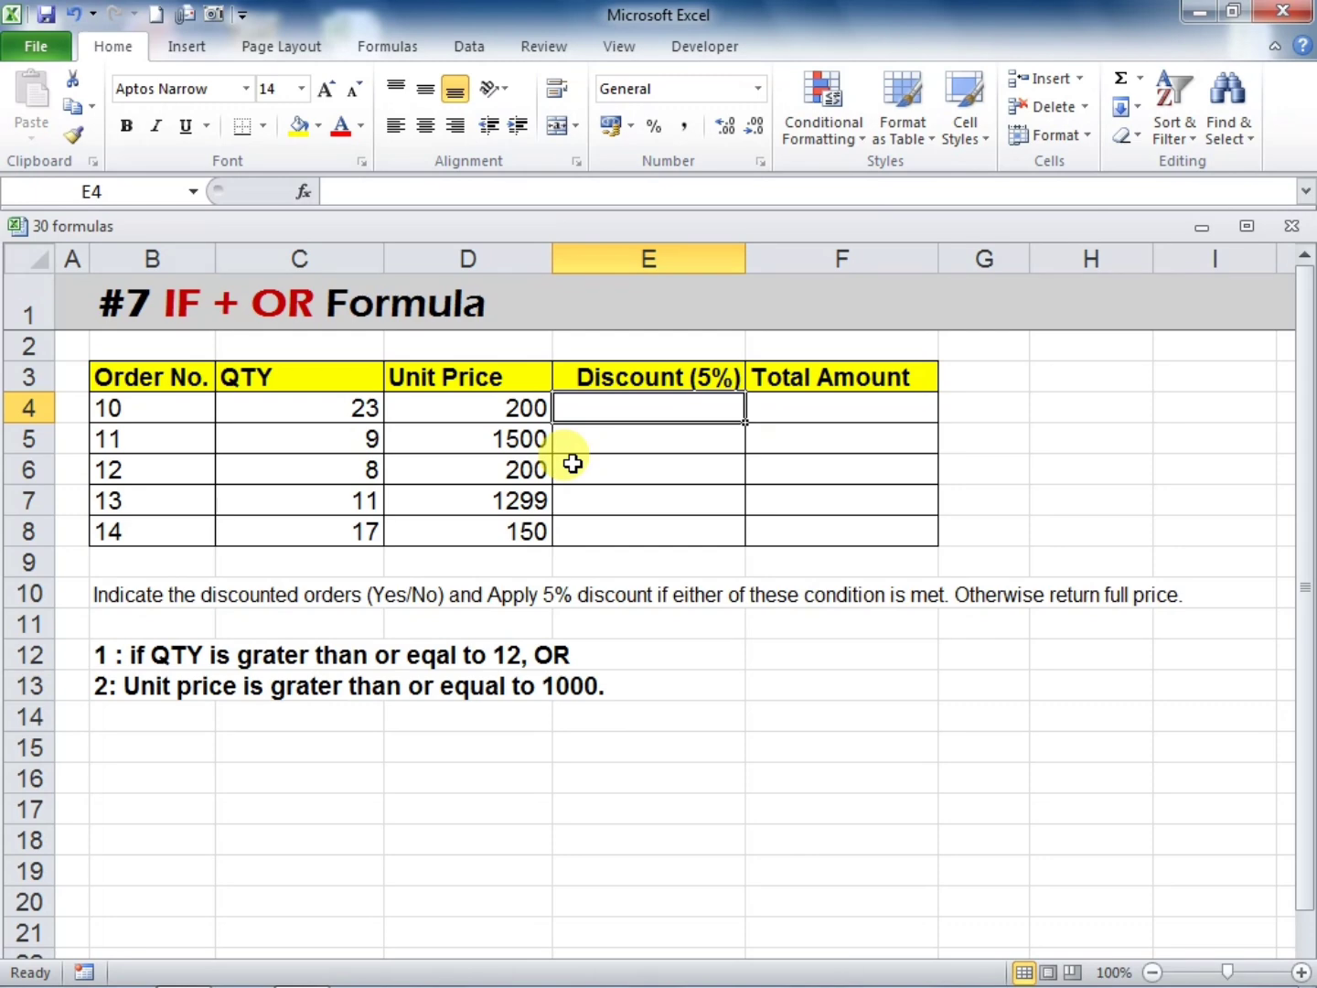
text(=I)
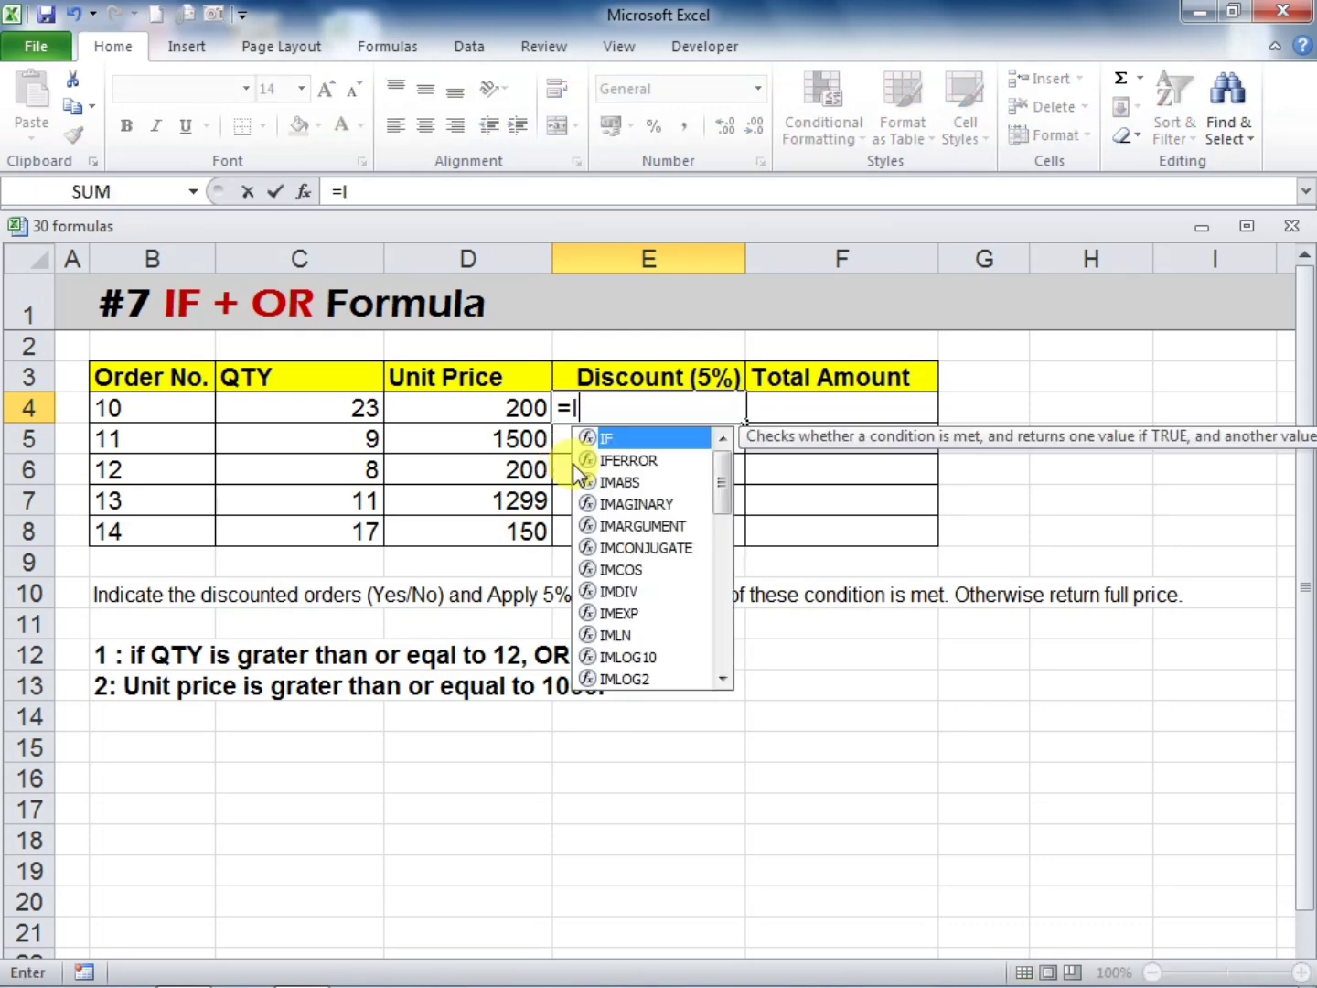
text(F(O)
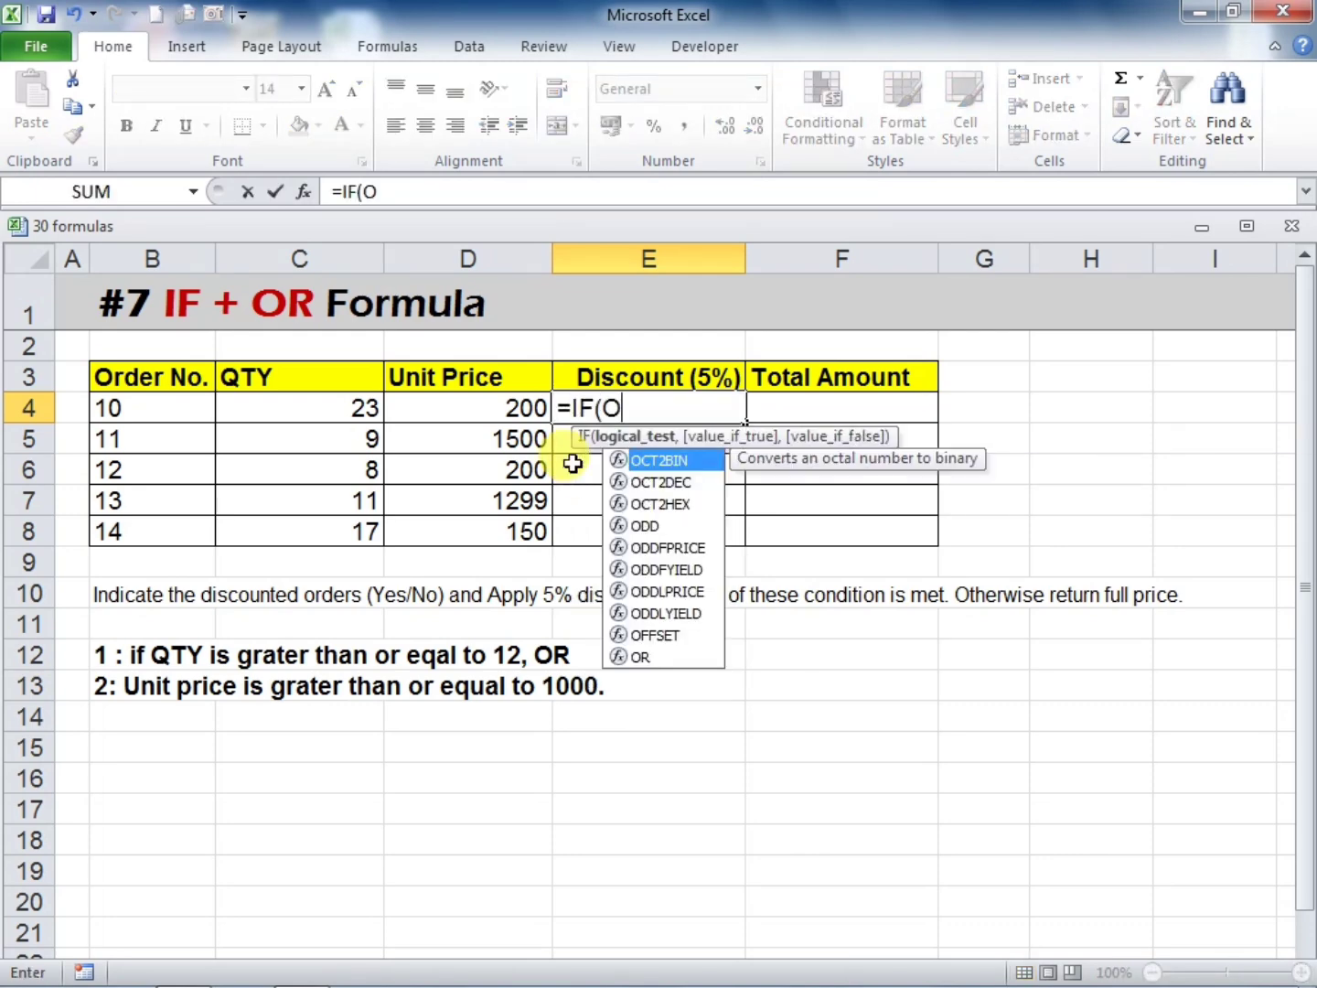
text(R()
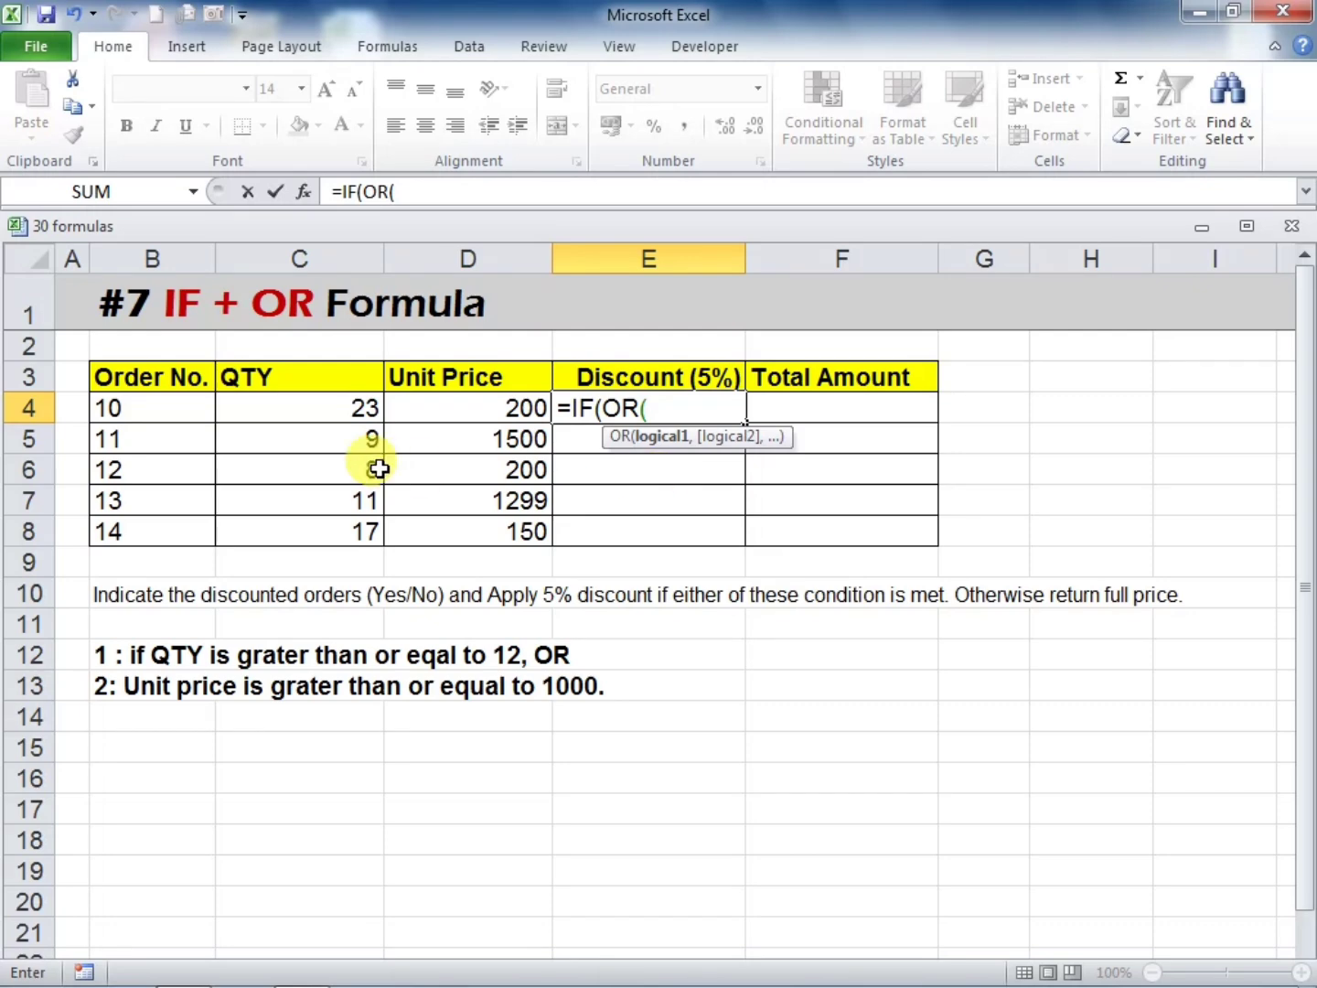
click(331, 404)
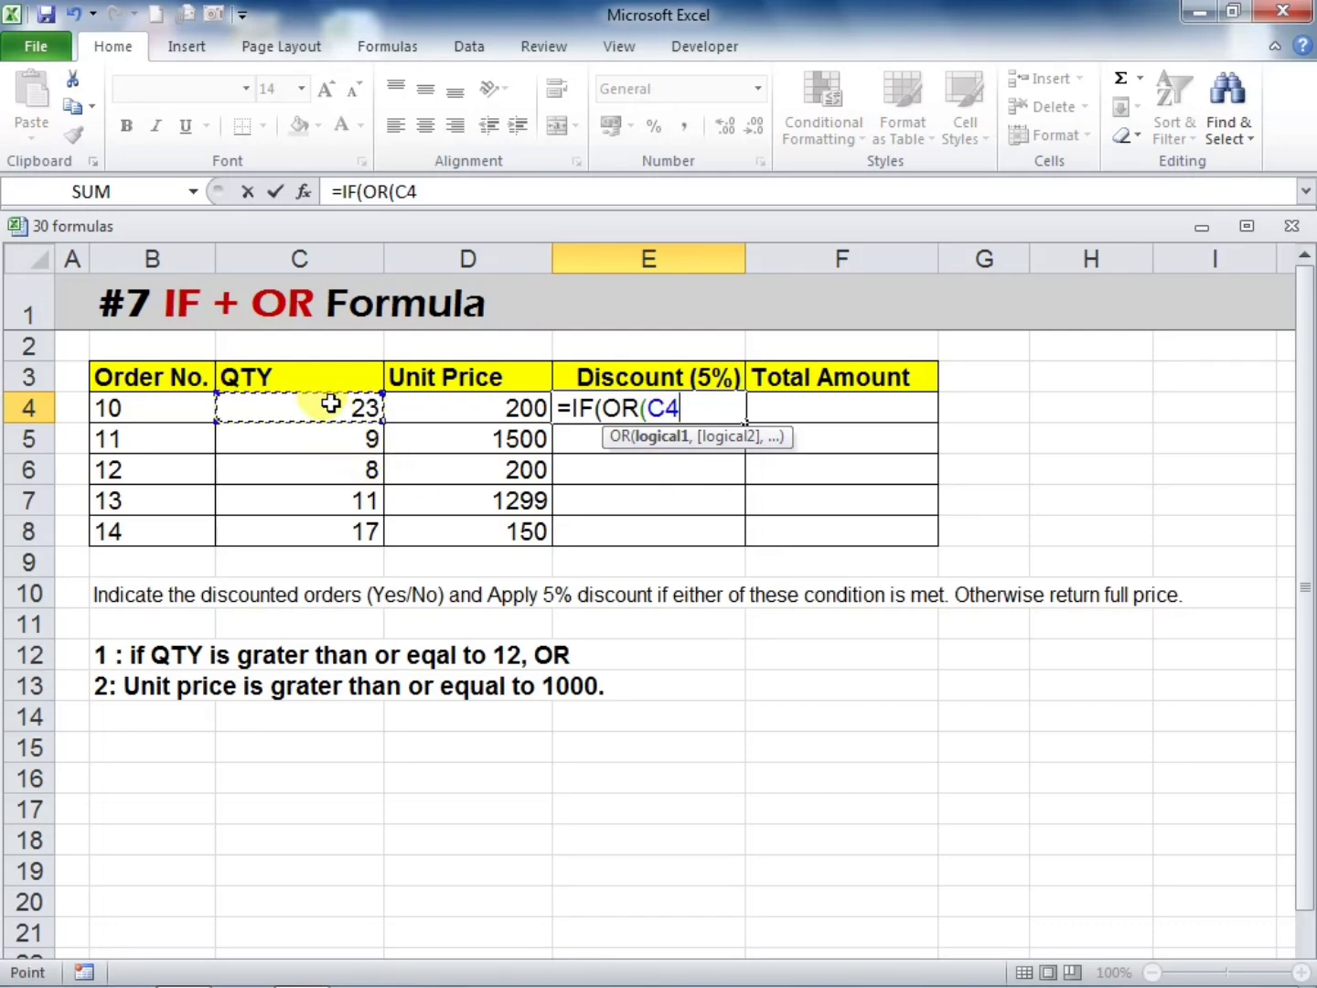
text(>=12,)
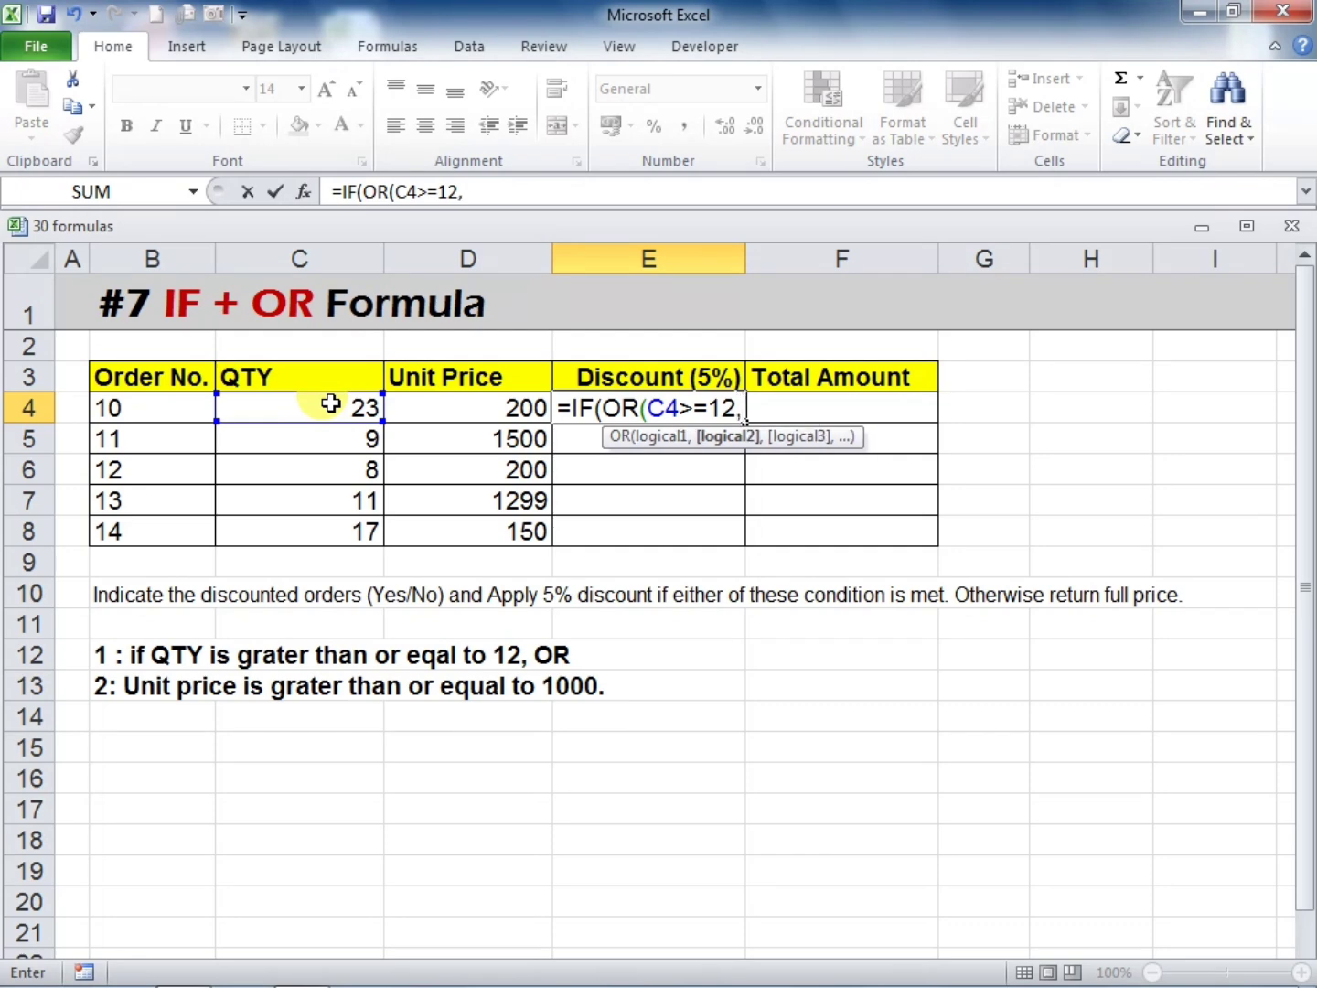
click(443, 410)
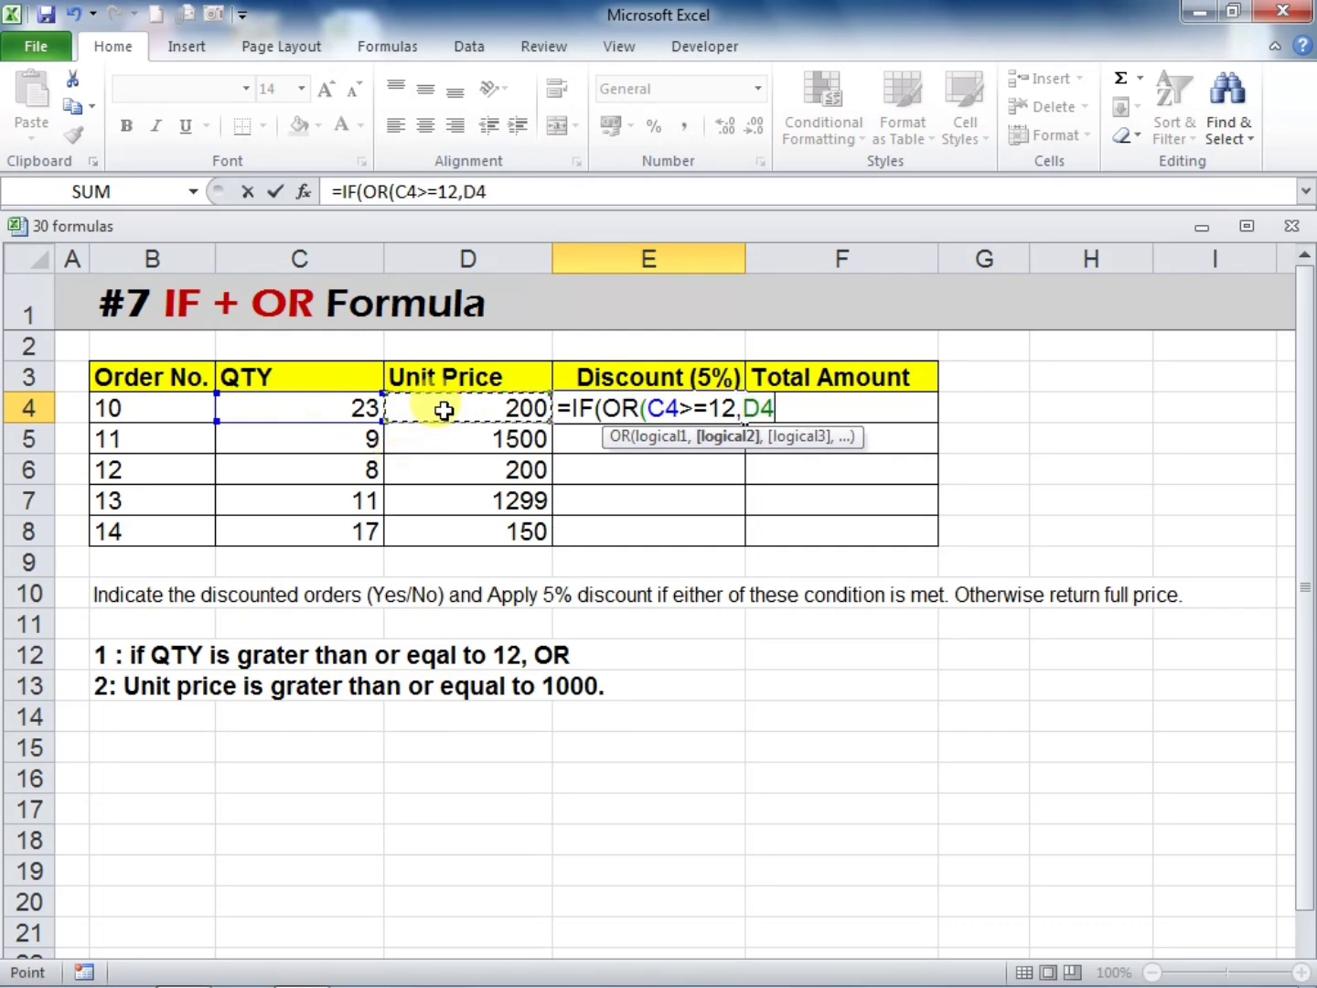
text(>=1000)
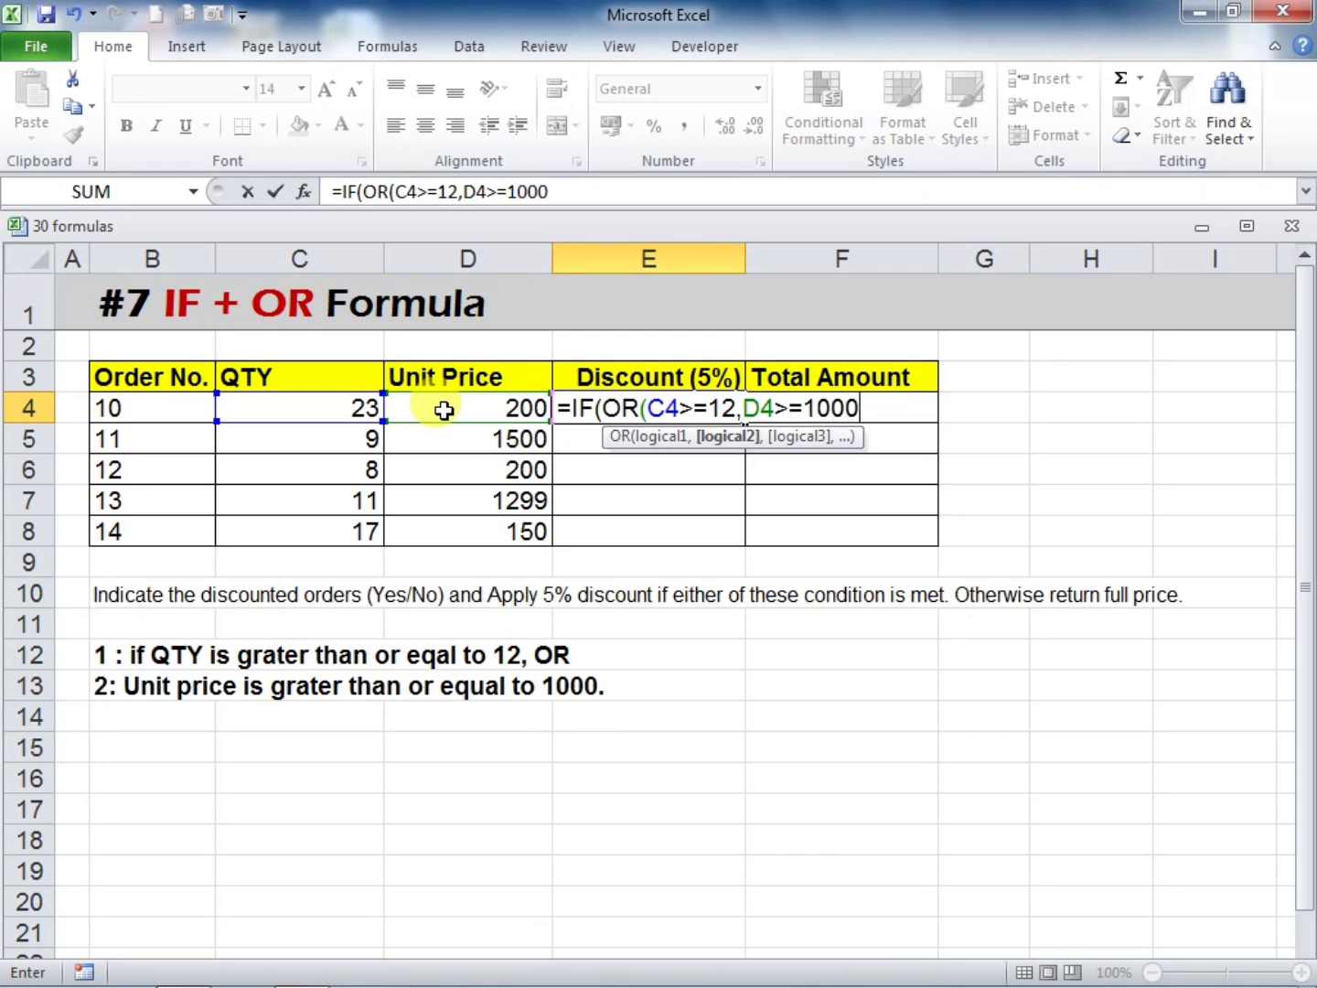
text(),)
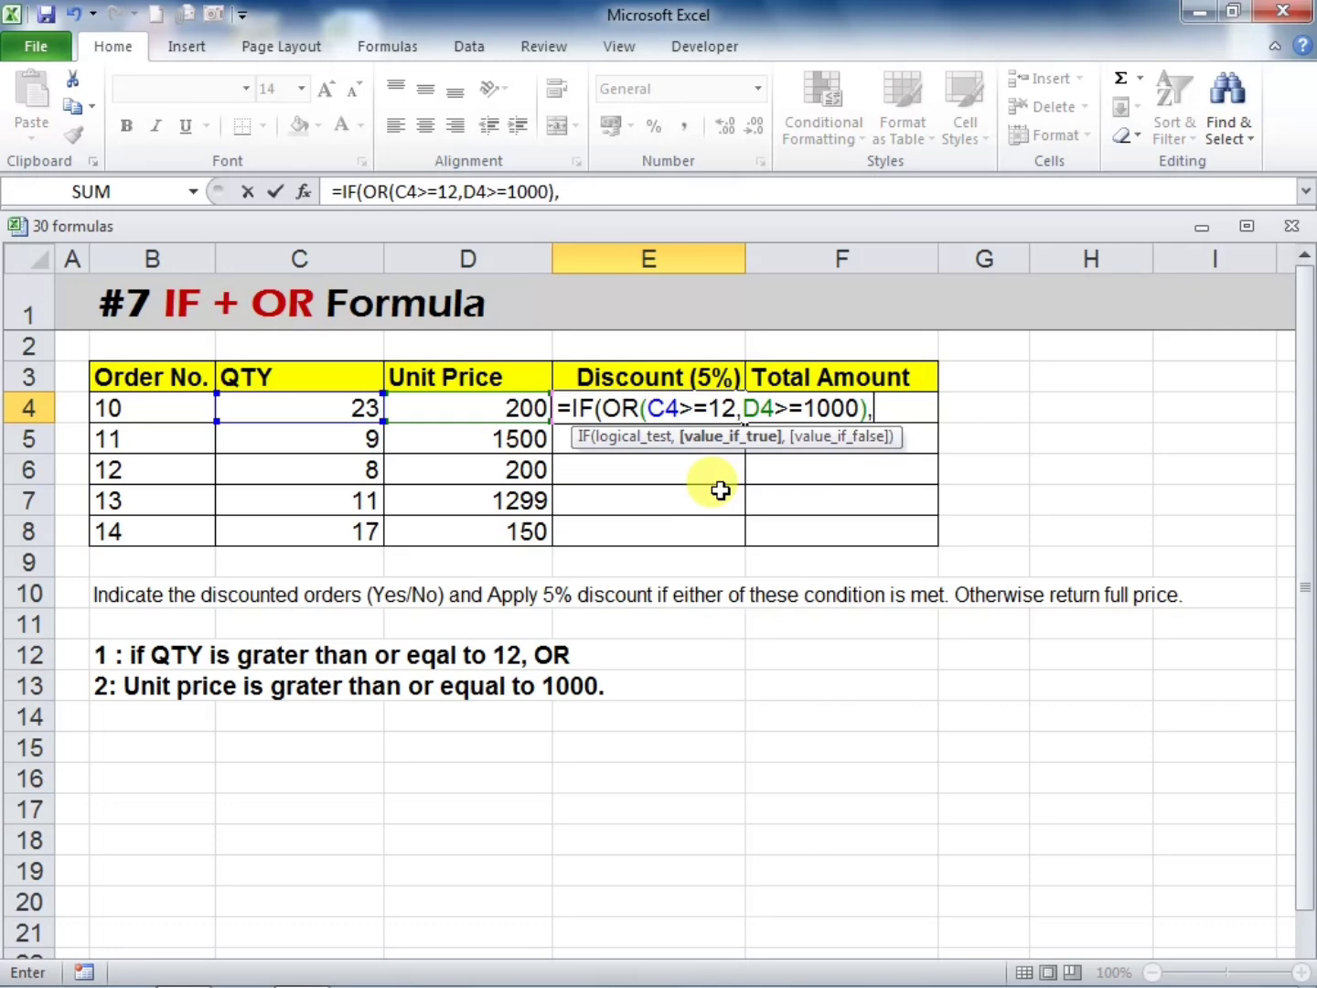
Finish the E4 formula with "YES" if true and "NO" if false, and fill it down to E8
text("YES)
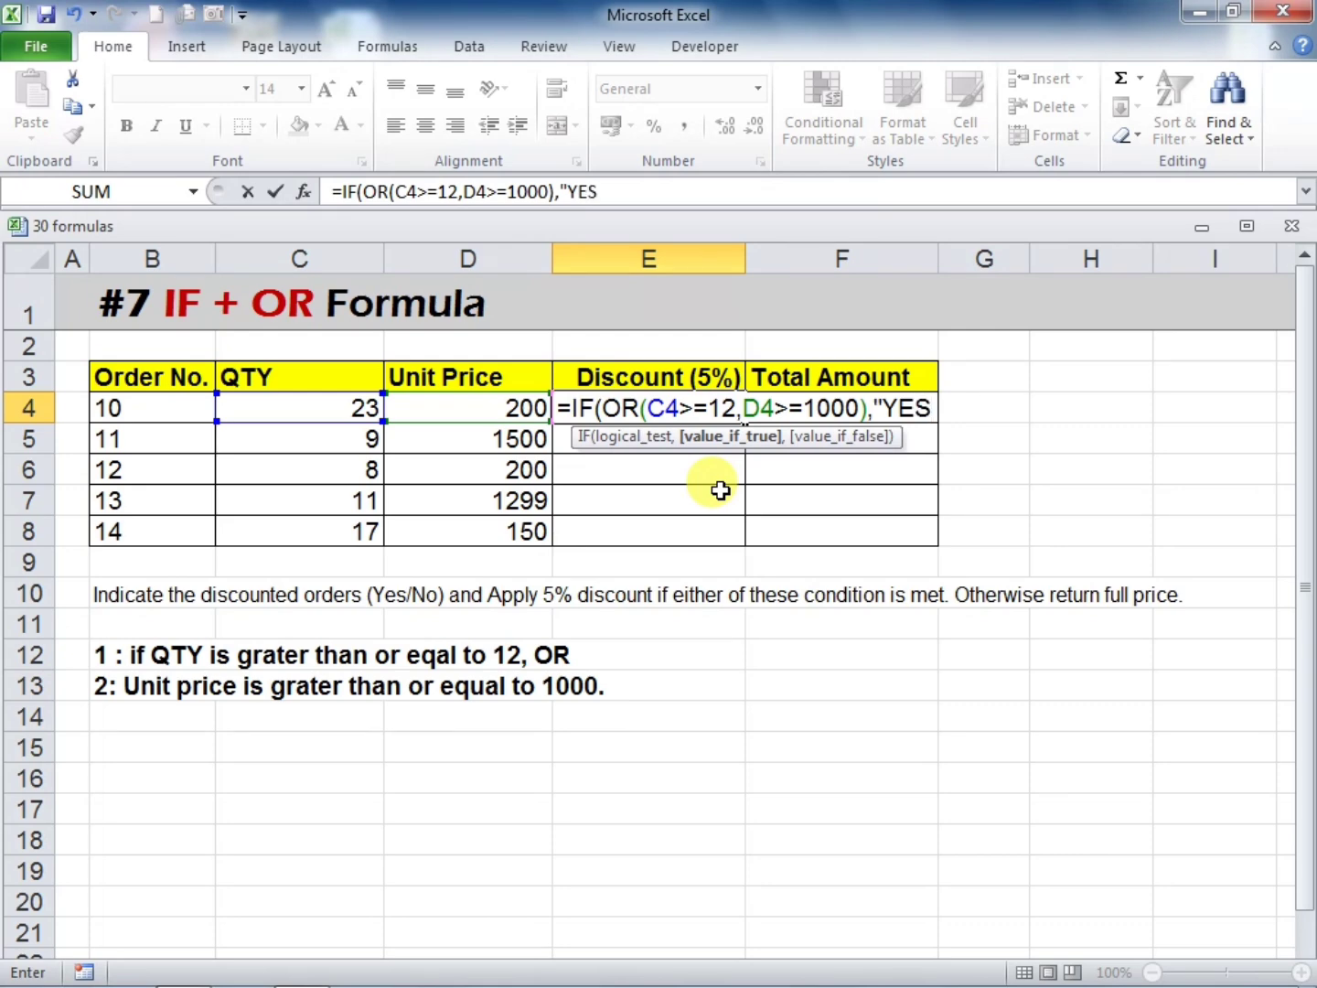
text(",)
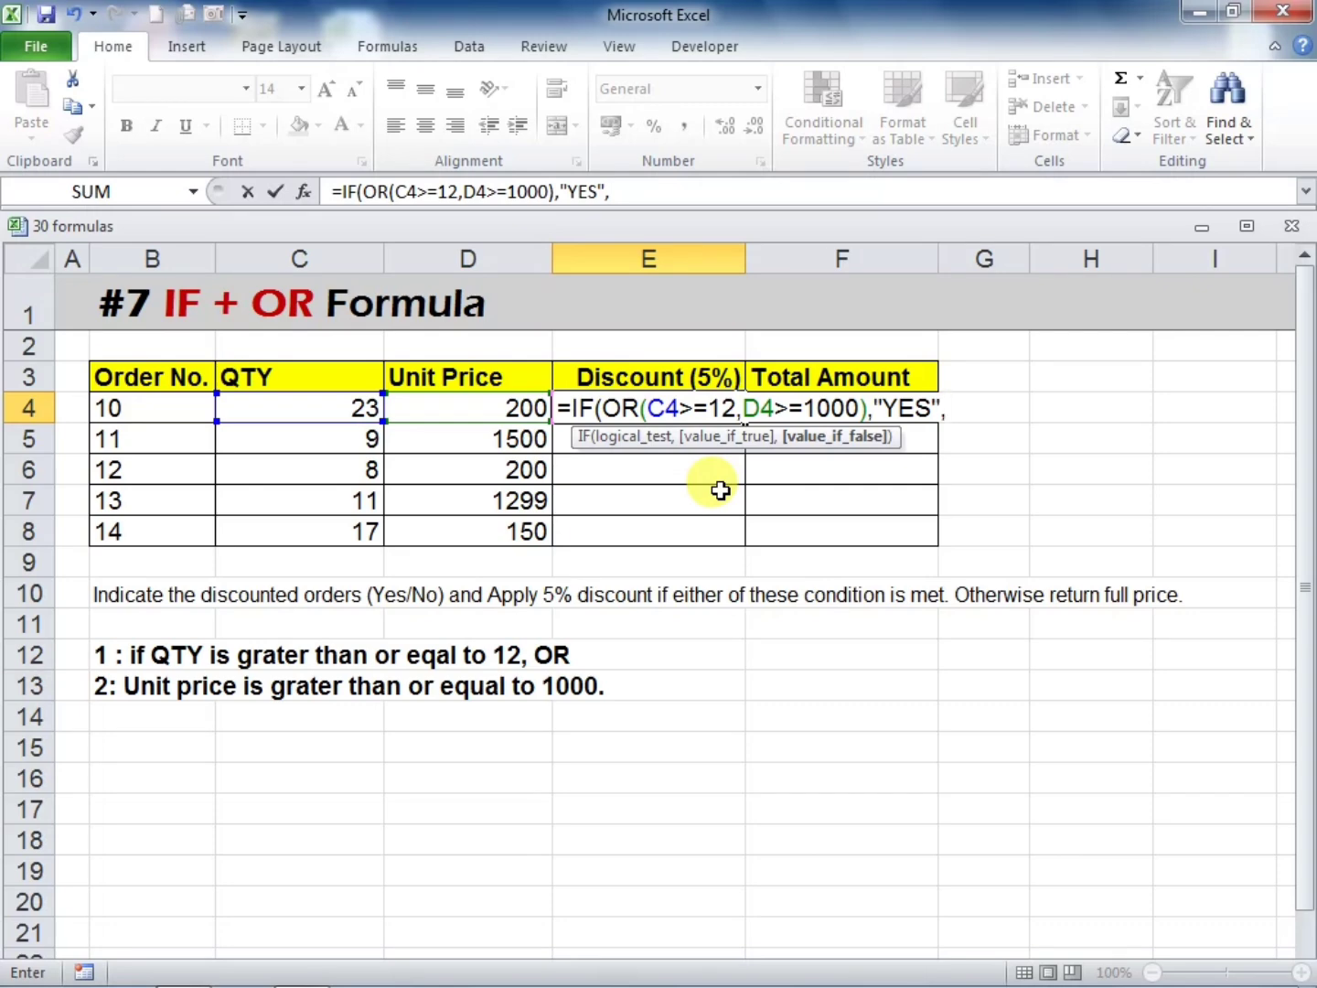
text("NO"))
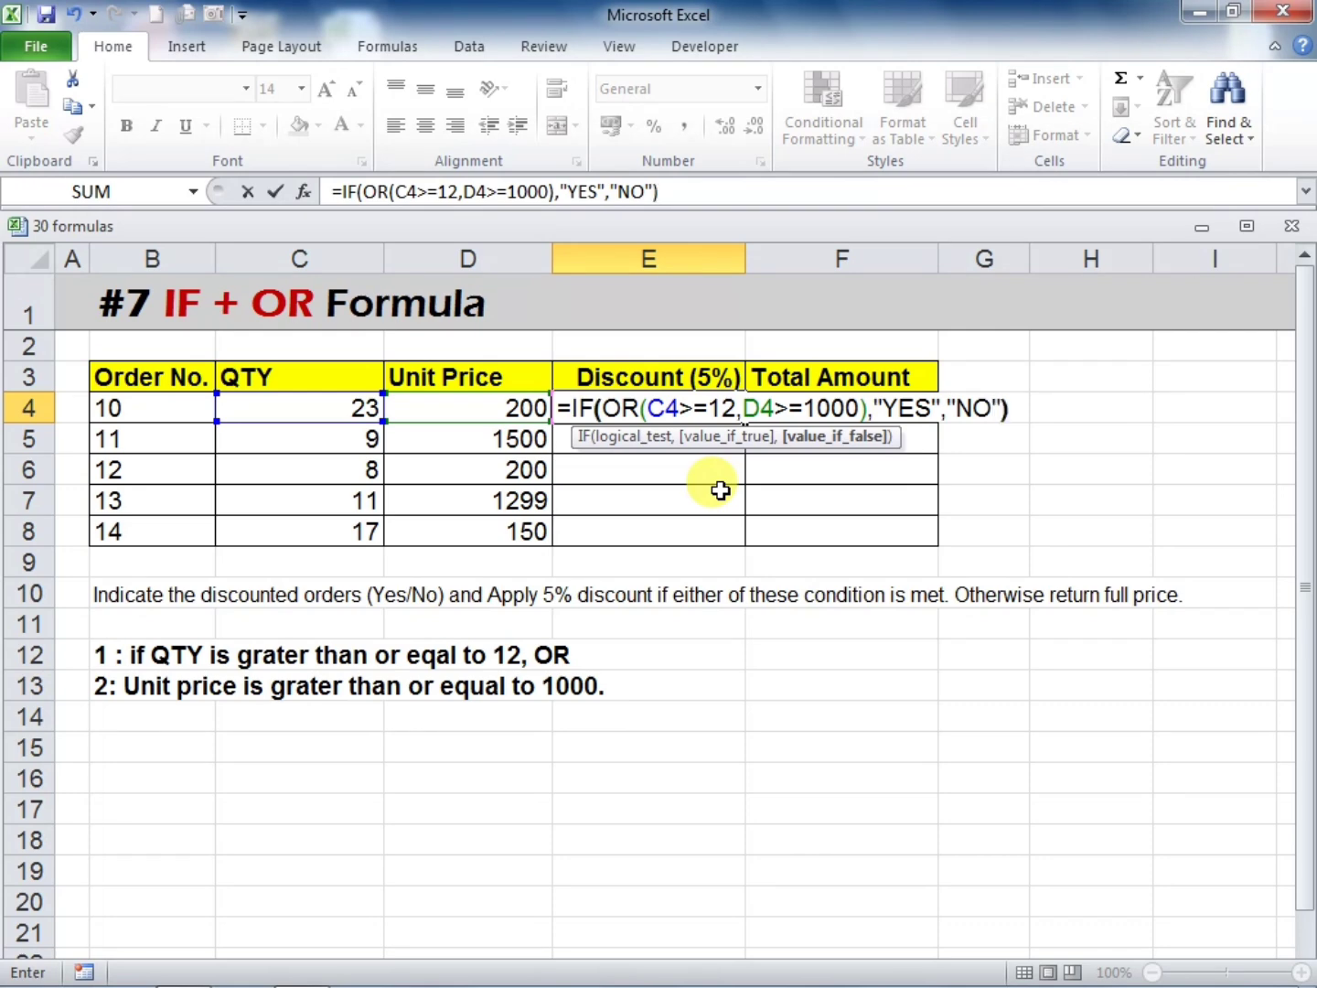
key(Return)
click(640, 417)
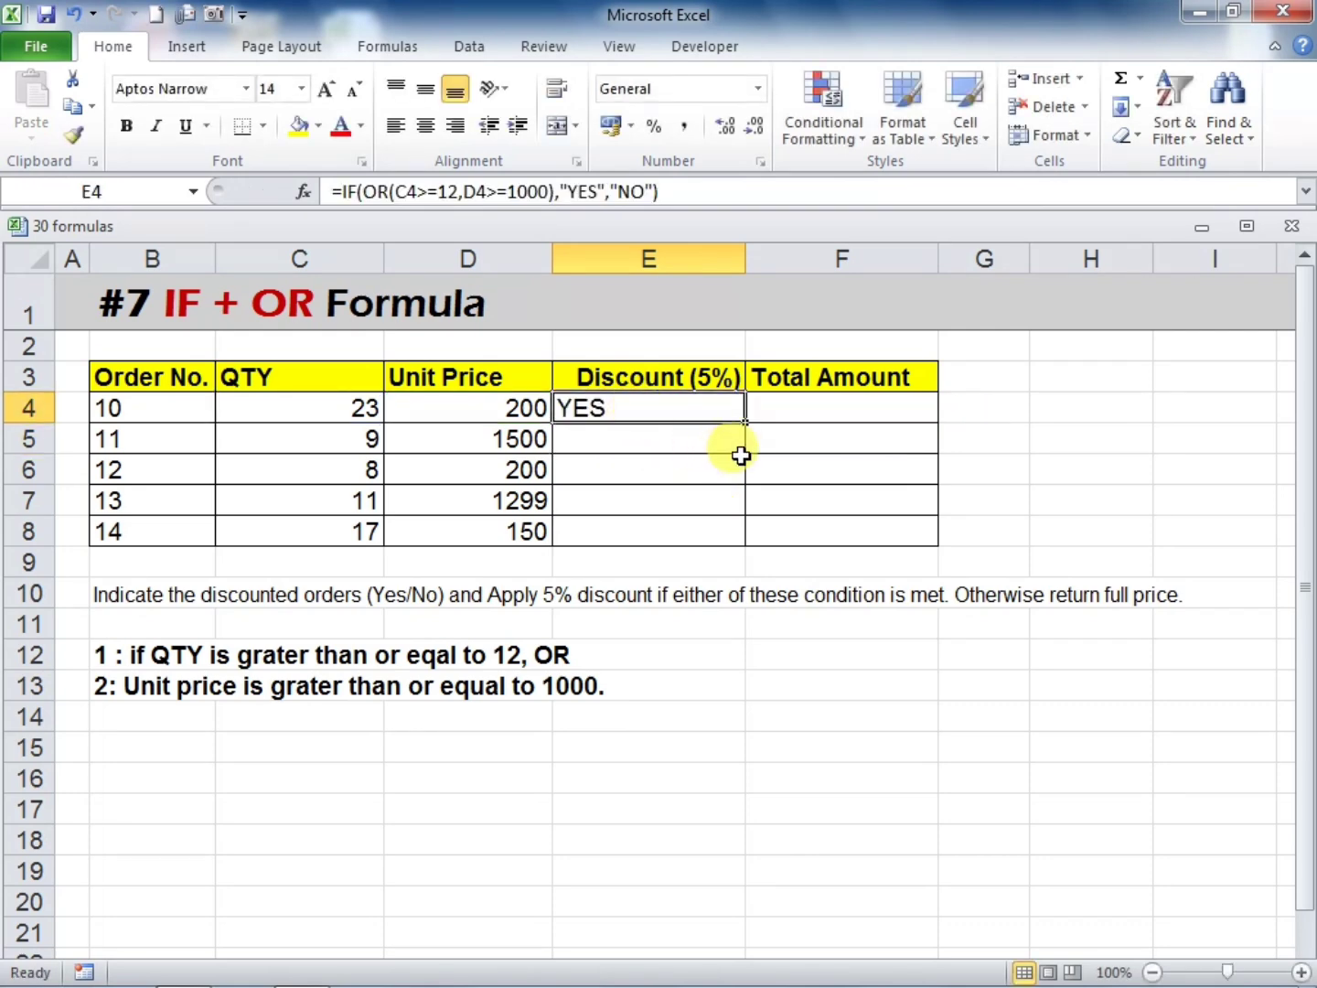
drag(745, 426, 752, 541)
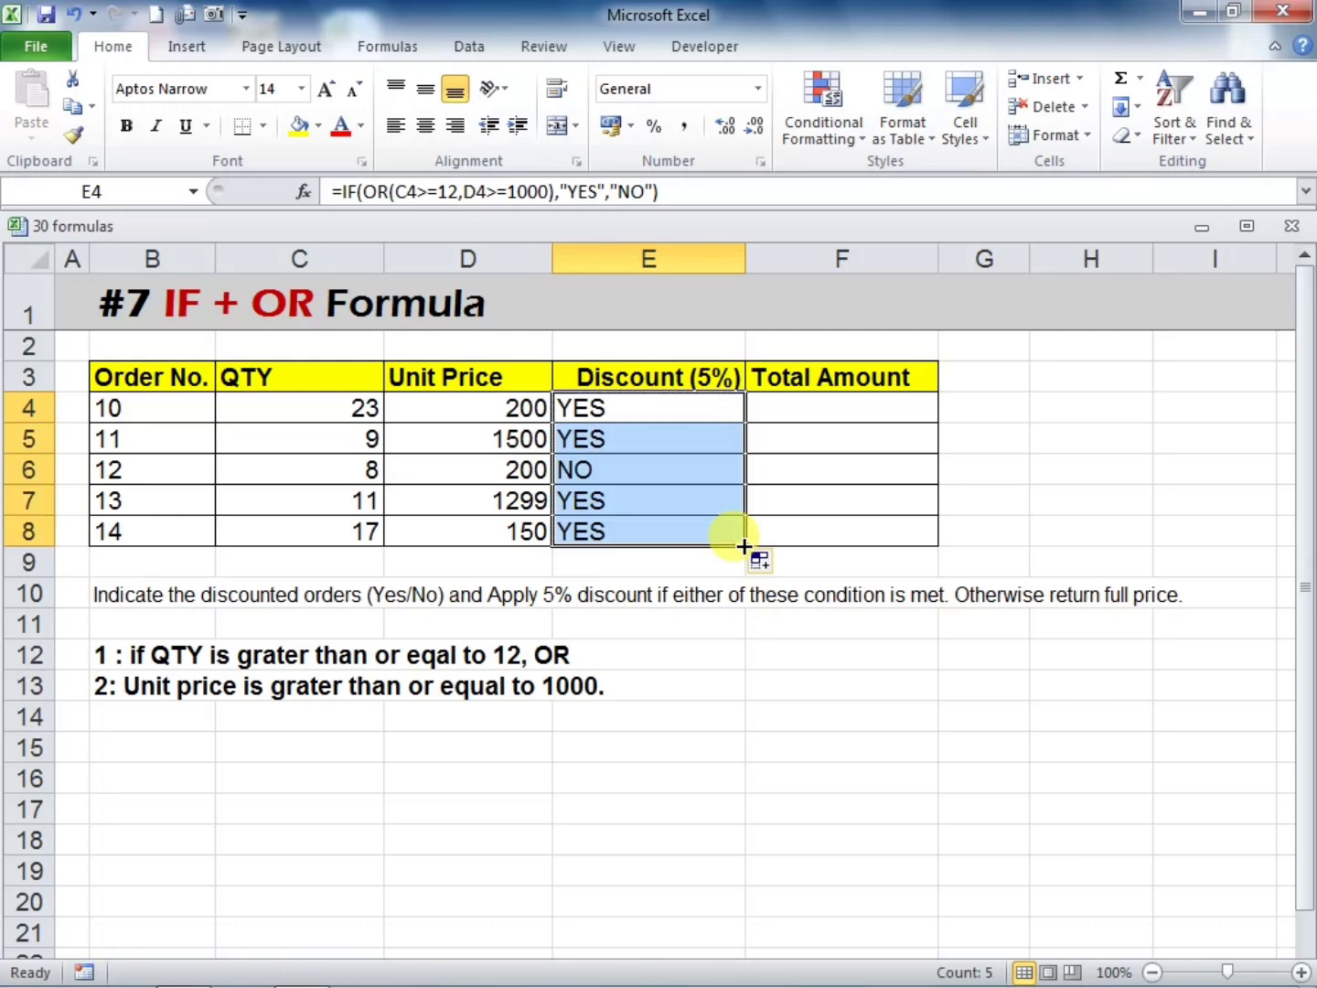
click(769, 736)
Check the discount results in E4 and E6 against the quantity and unit price in their rows
click(612, 405)
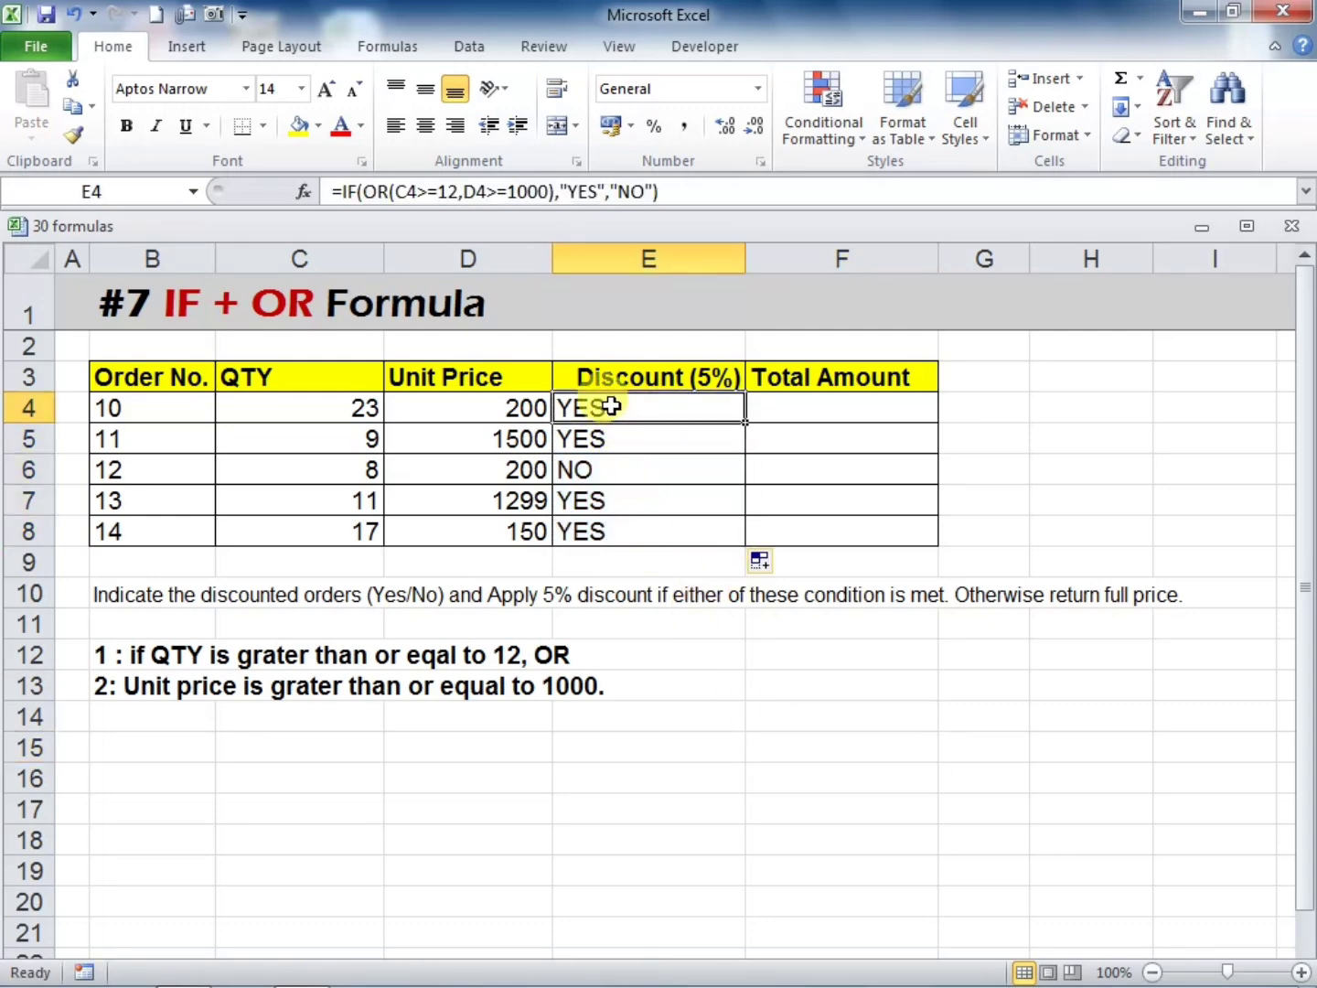
click(300, 409)
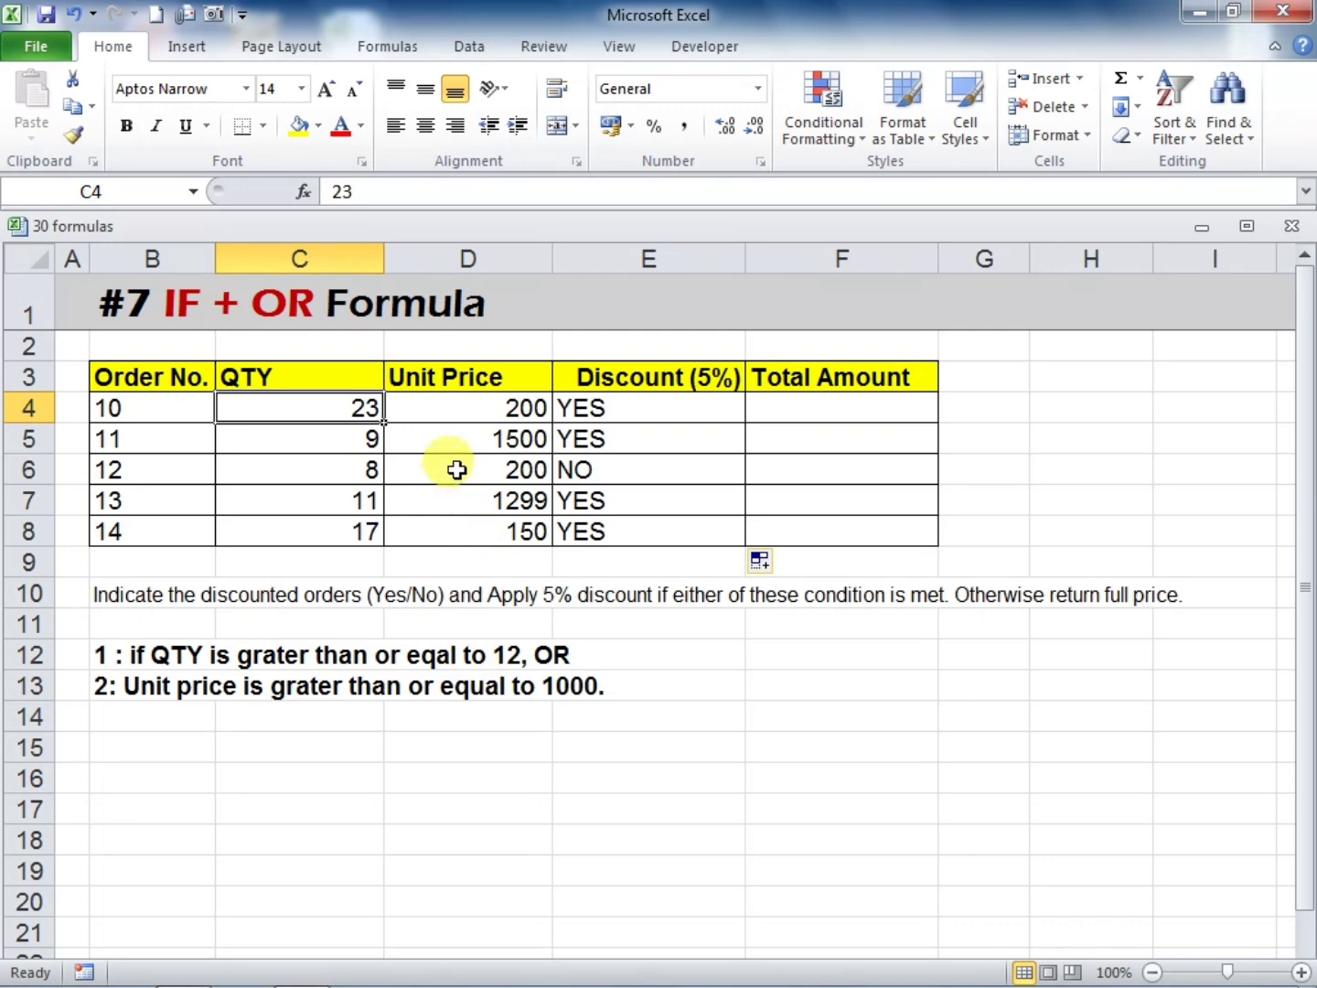
click(447, 408)
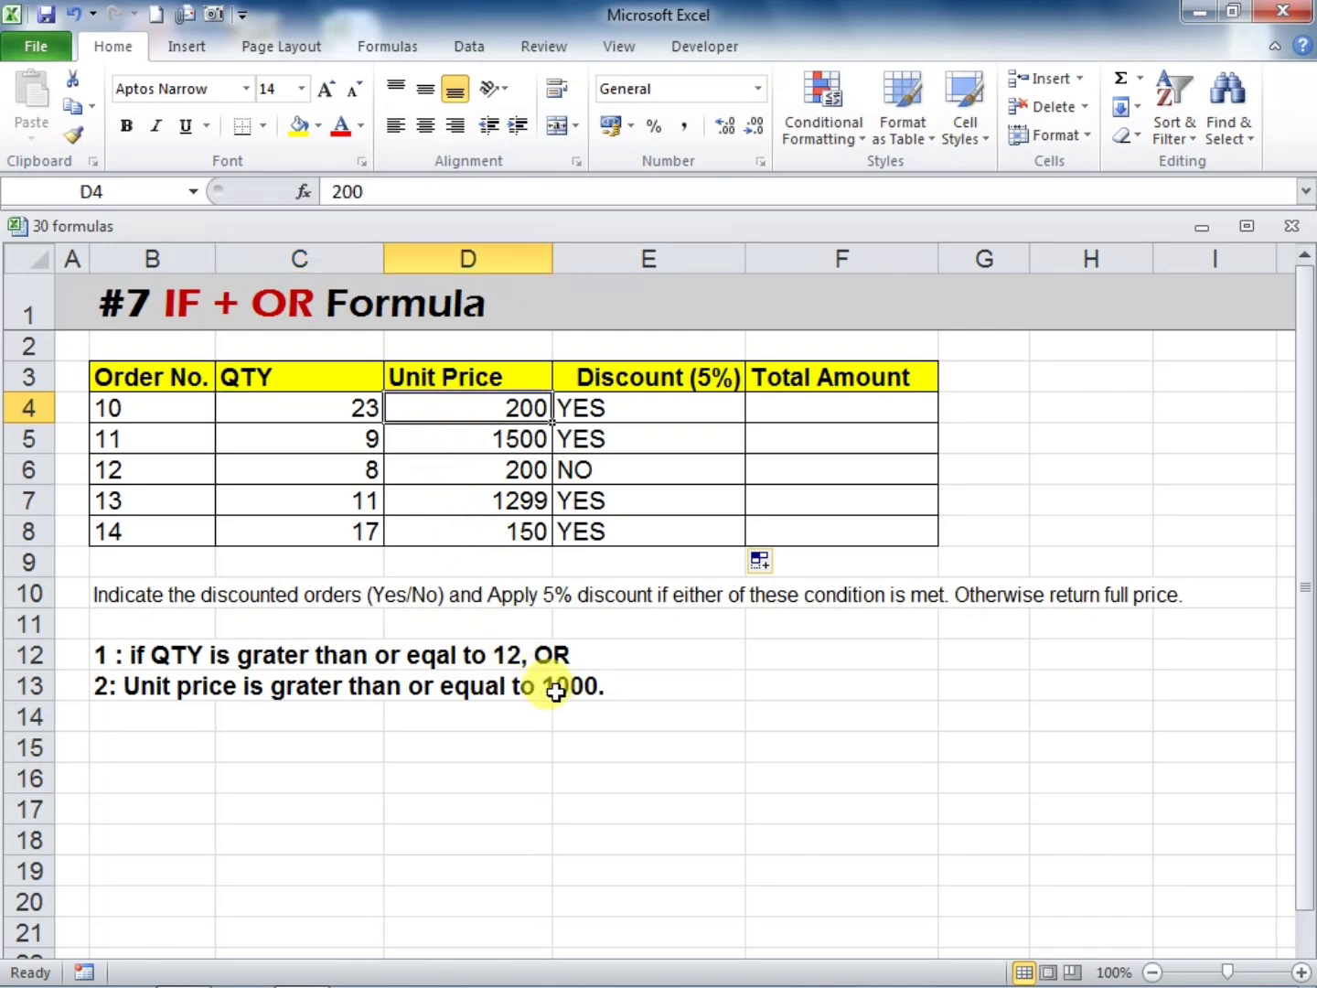
click(309, 408)
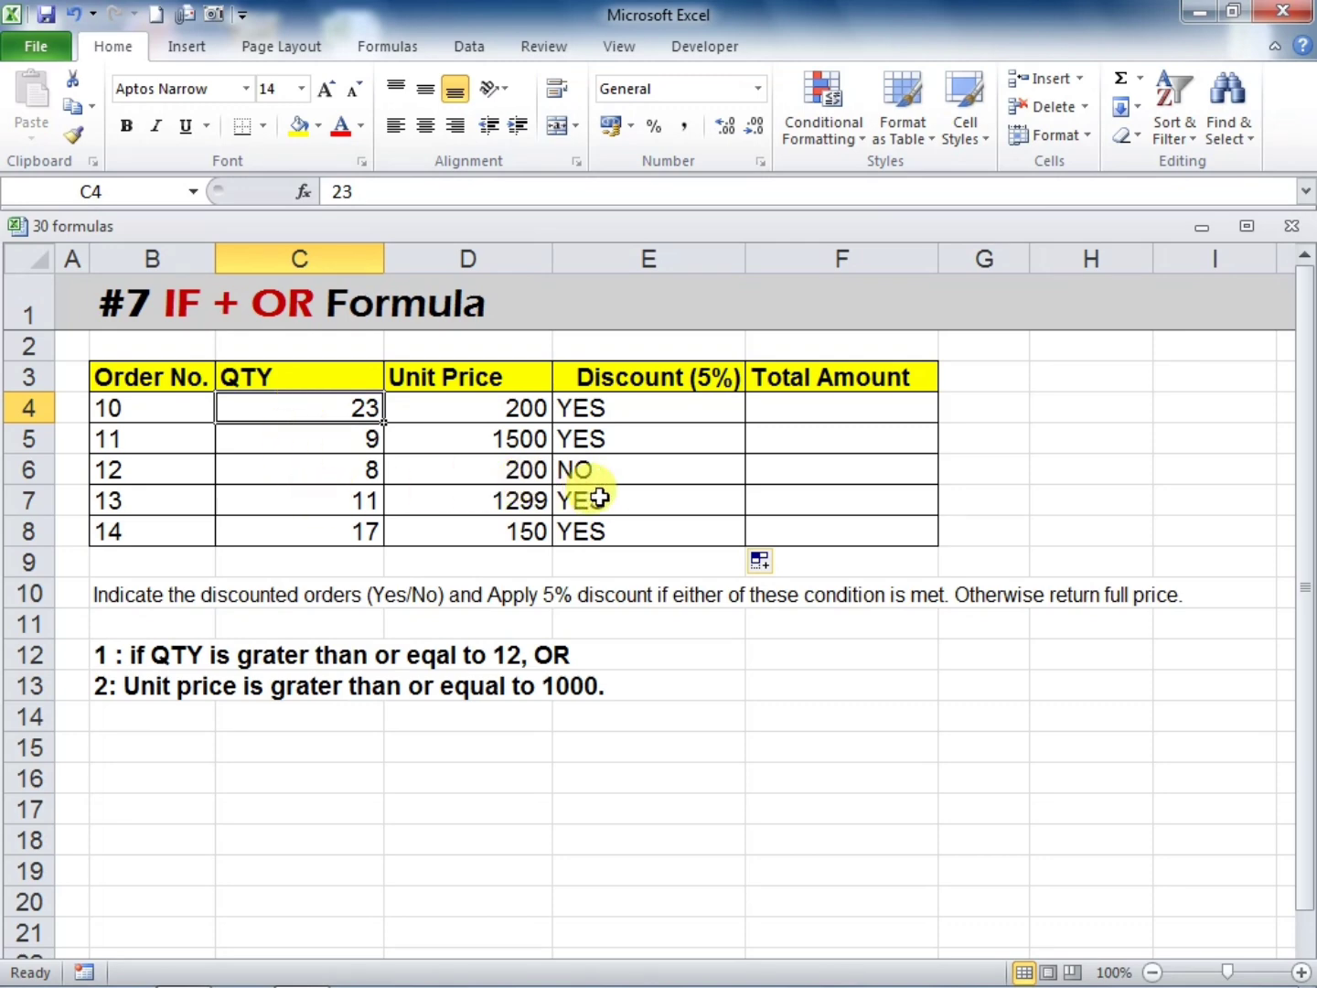
click(611, 467)
click(306, 473)
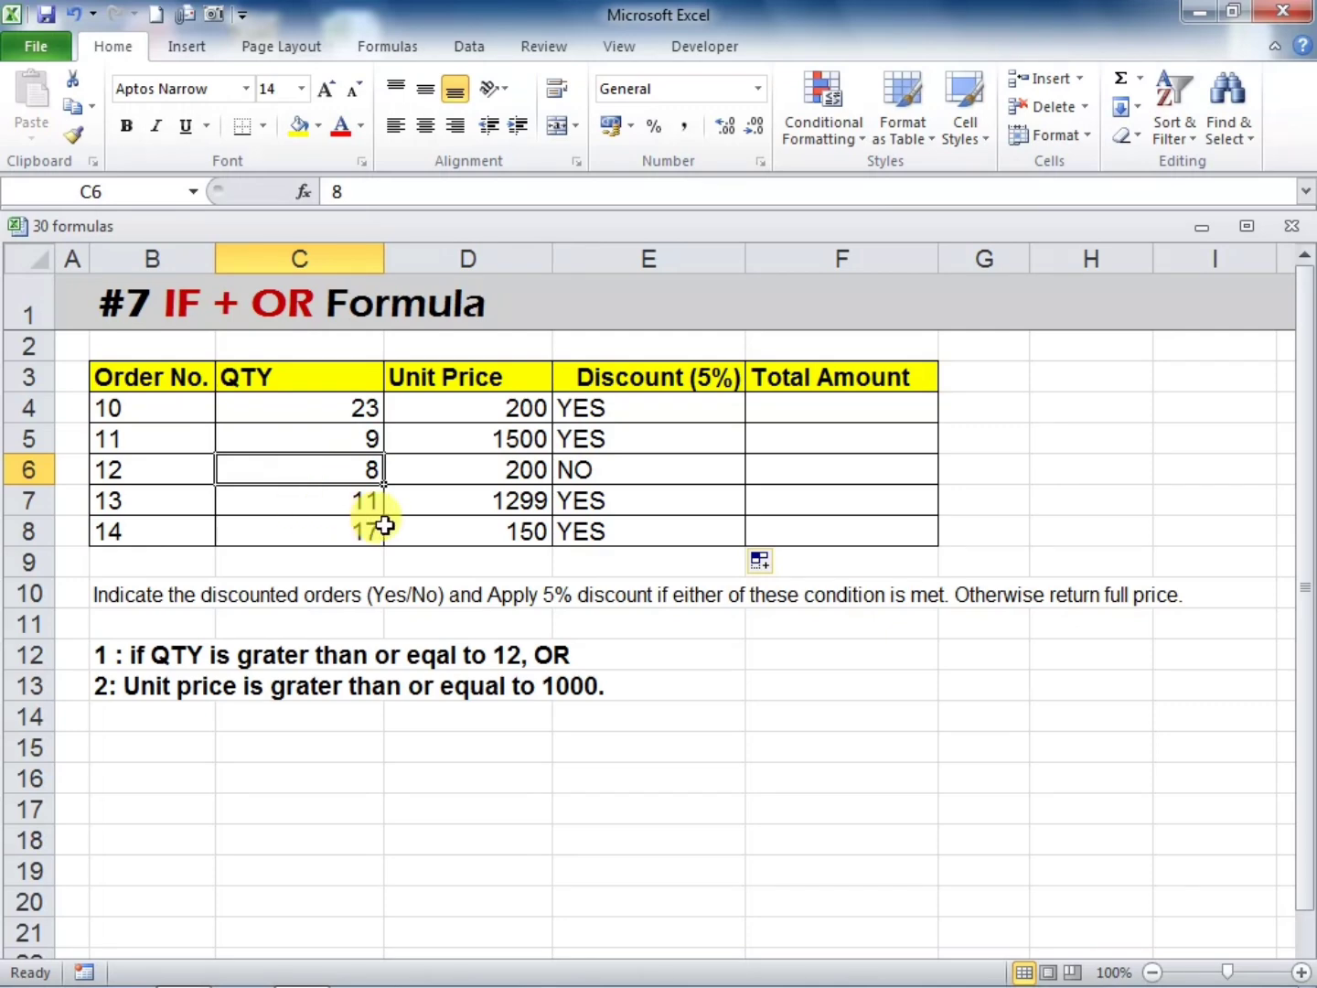
click(428, 475)
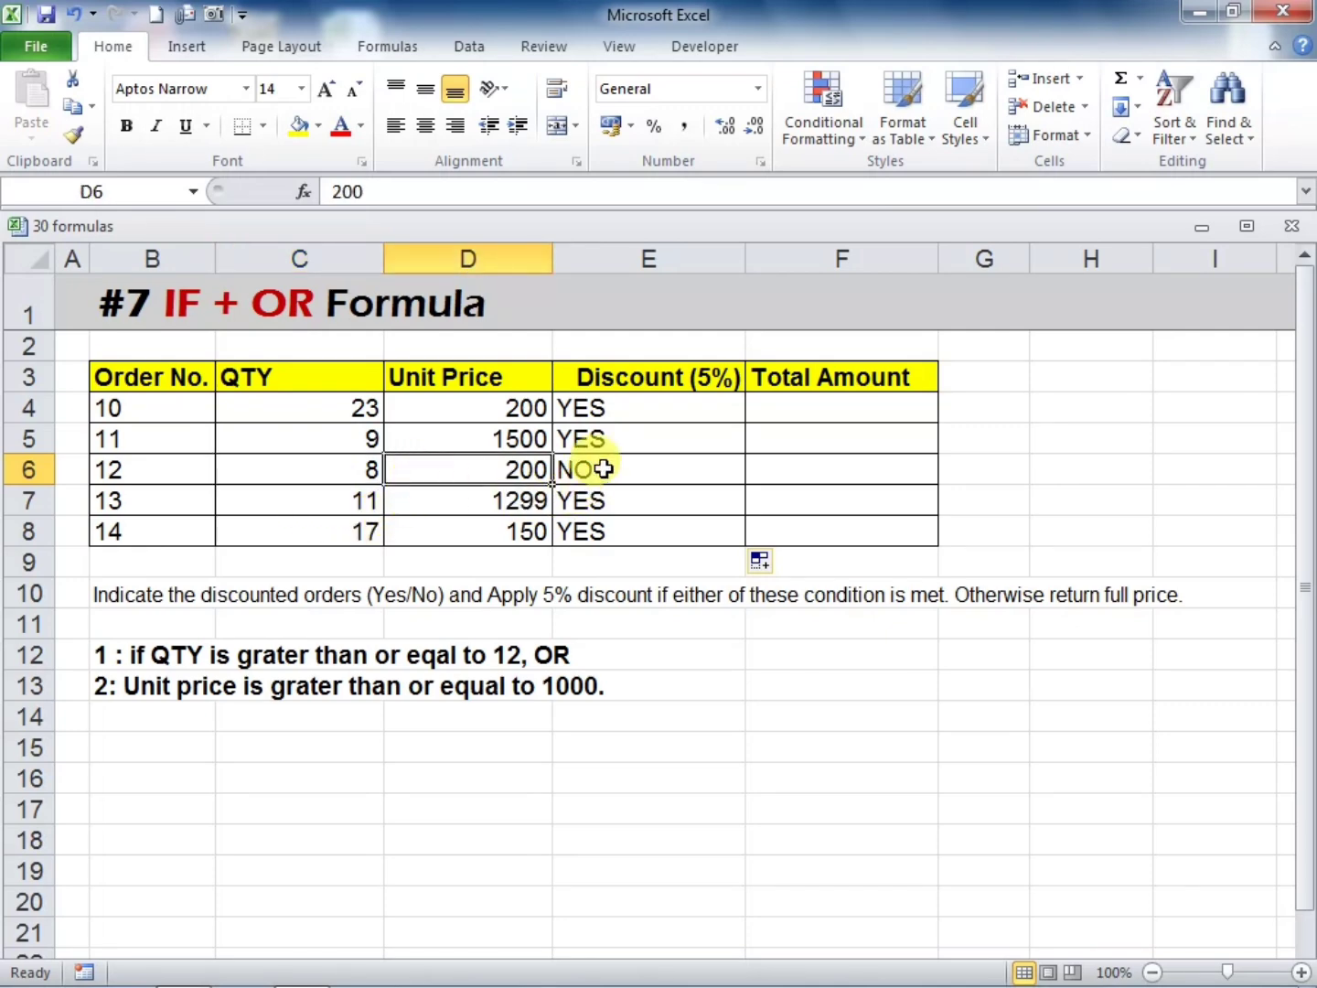
Set the unit price in D5 to 900 and check the discount formula in E5 against that row's quantity and price
click(334, 437)
click(456, 440)
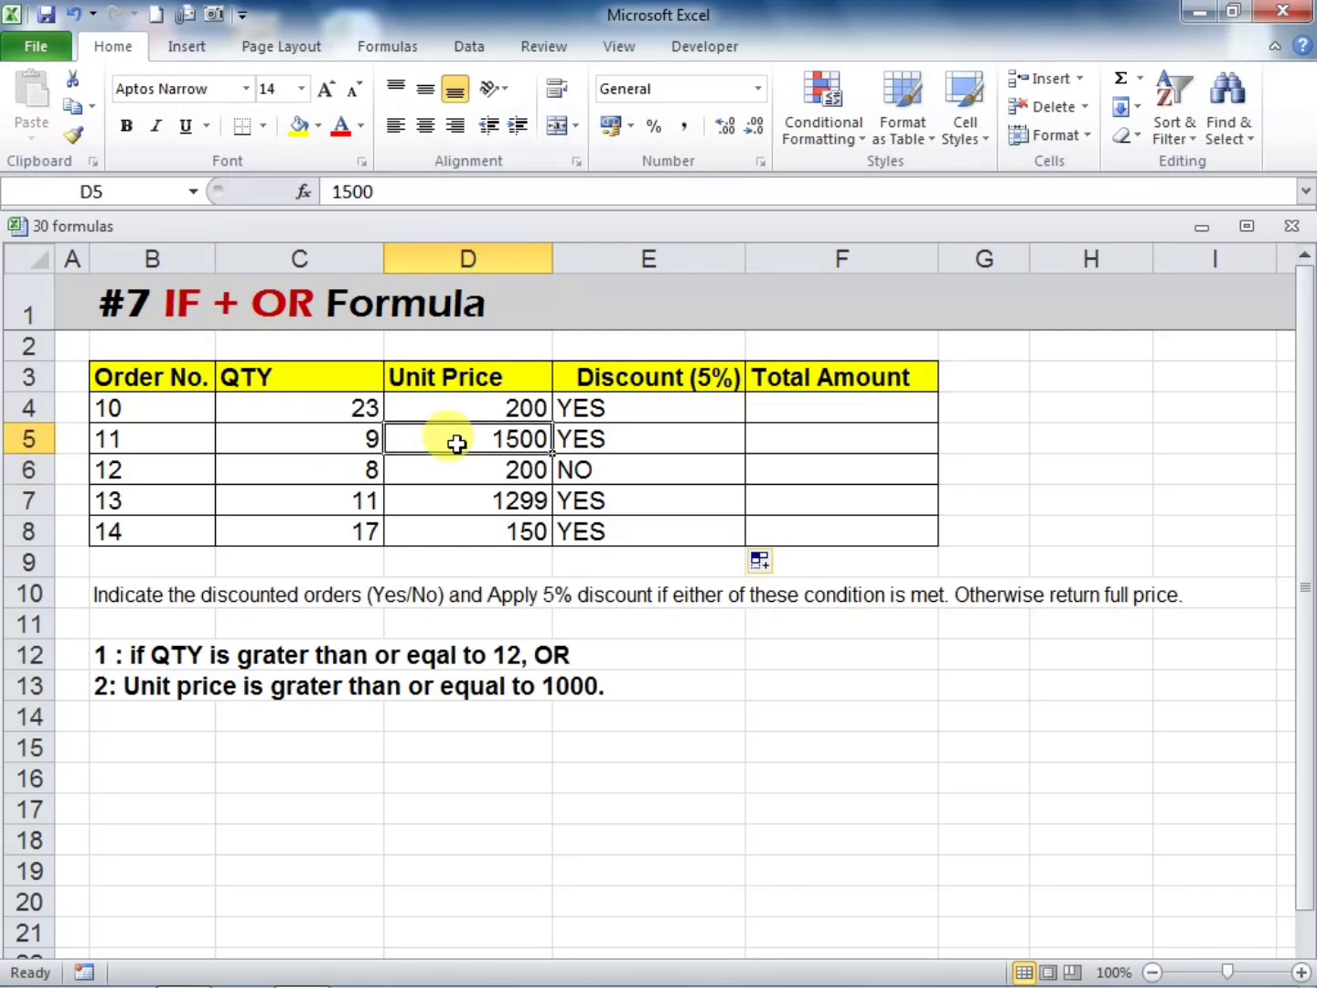
text(900)
key(Return)
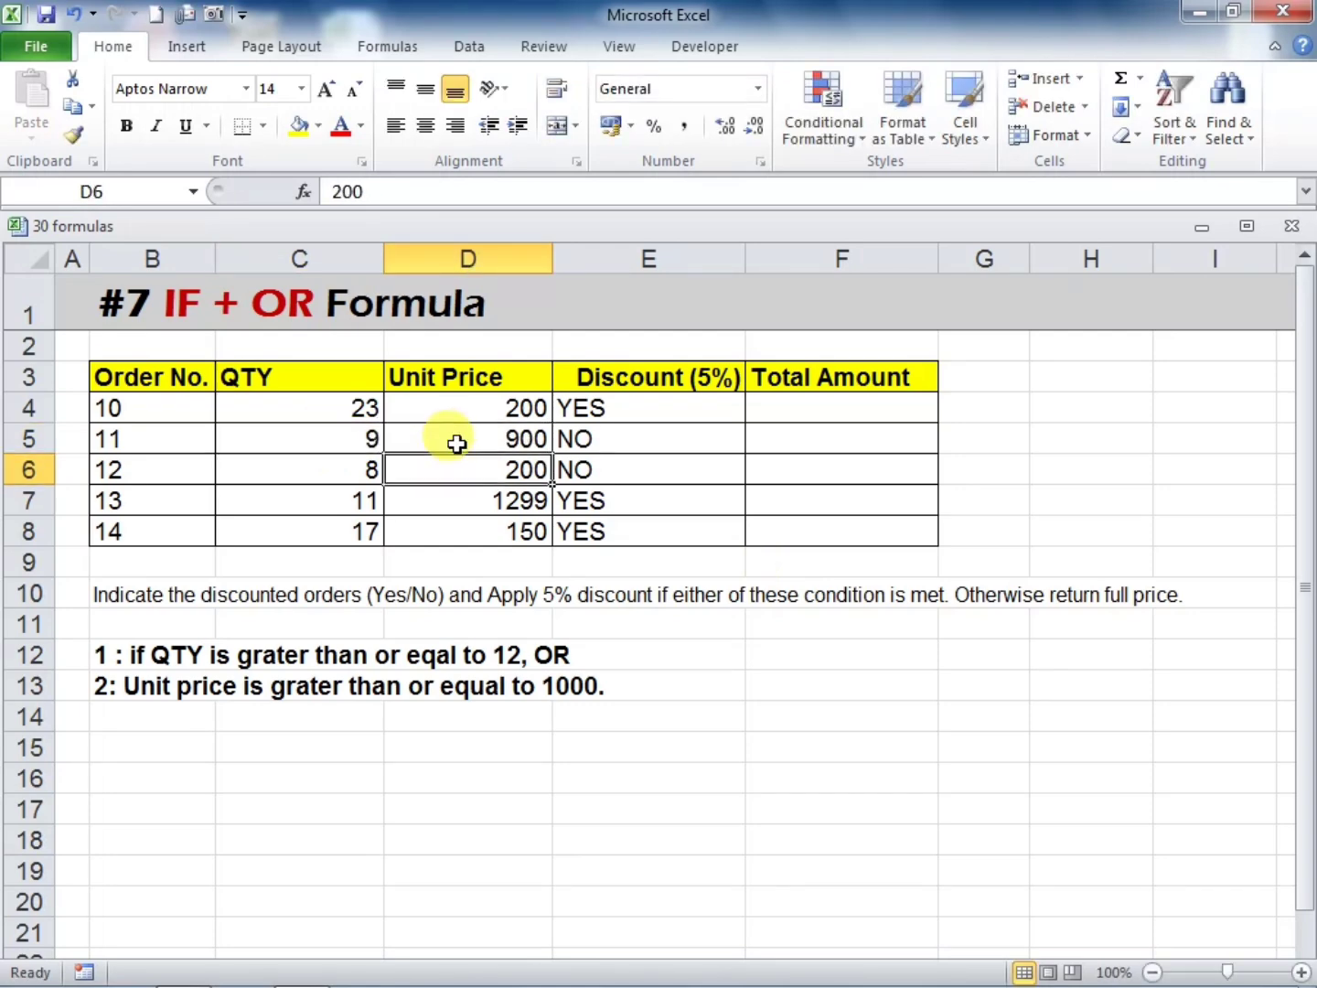
click(630, 448)
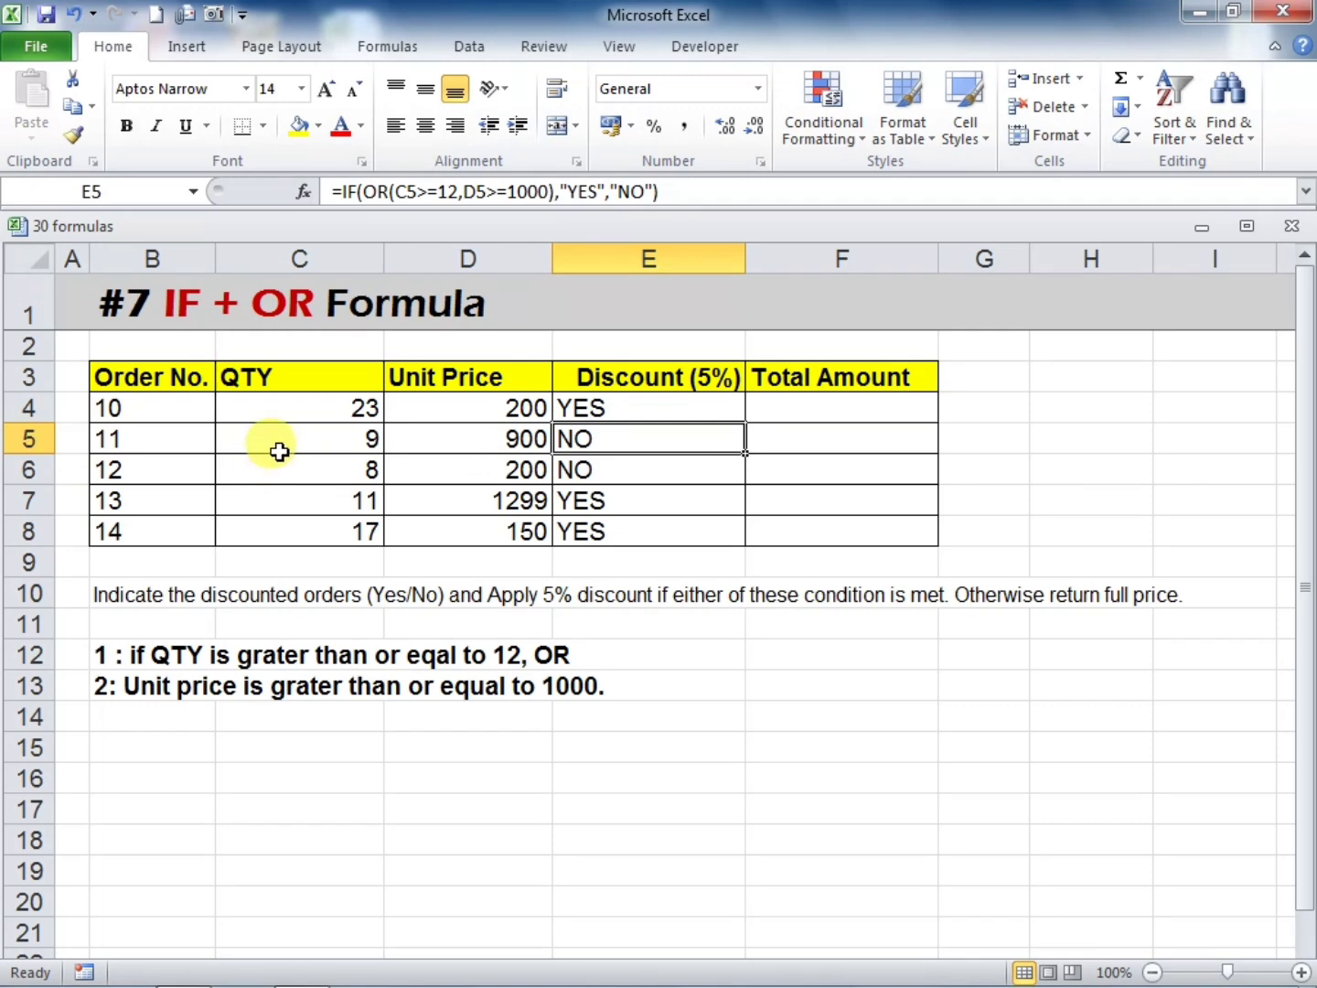
click(309, 441)
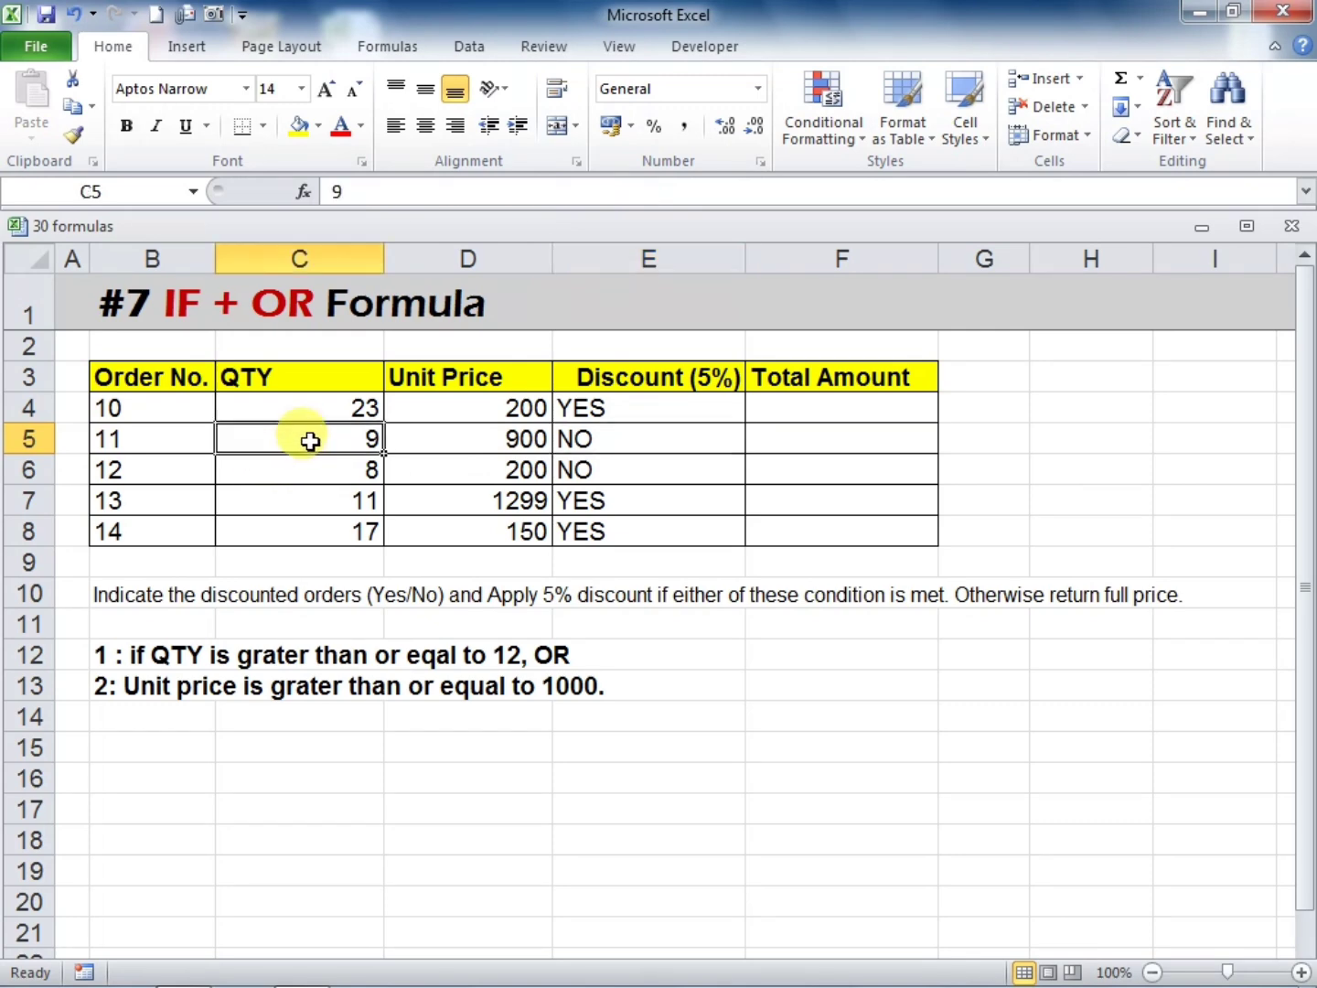
click(449, 442)
Start an IF formula in the first Total Amount cell, F4, with the logical test E4="YES"
click(778, 410)
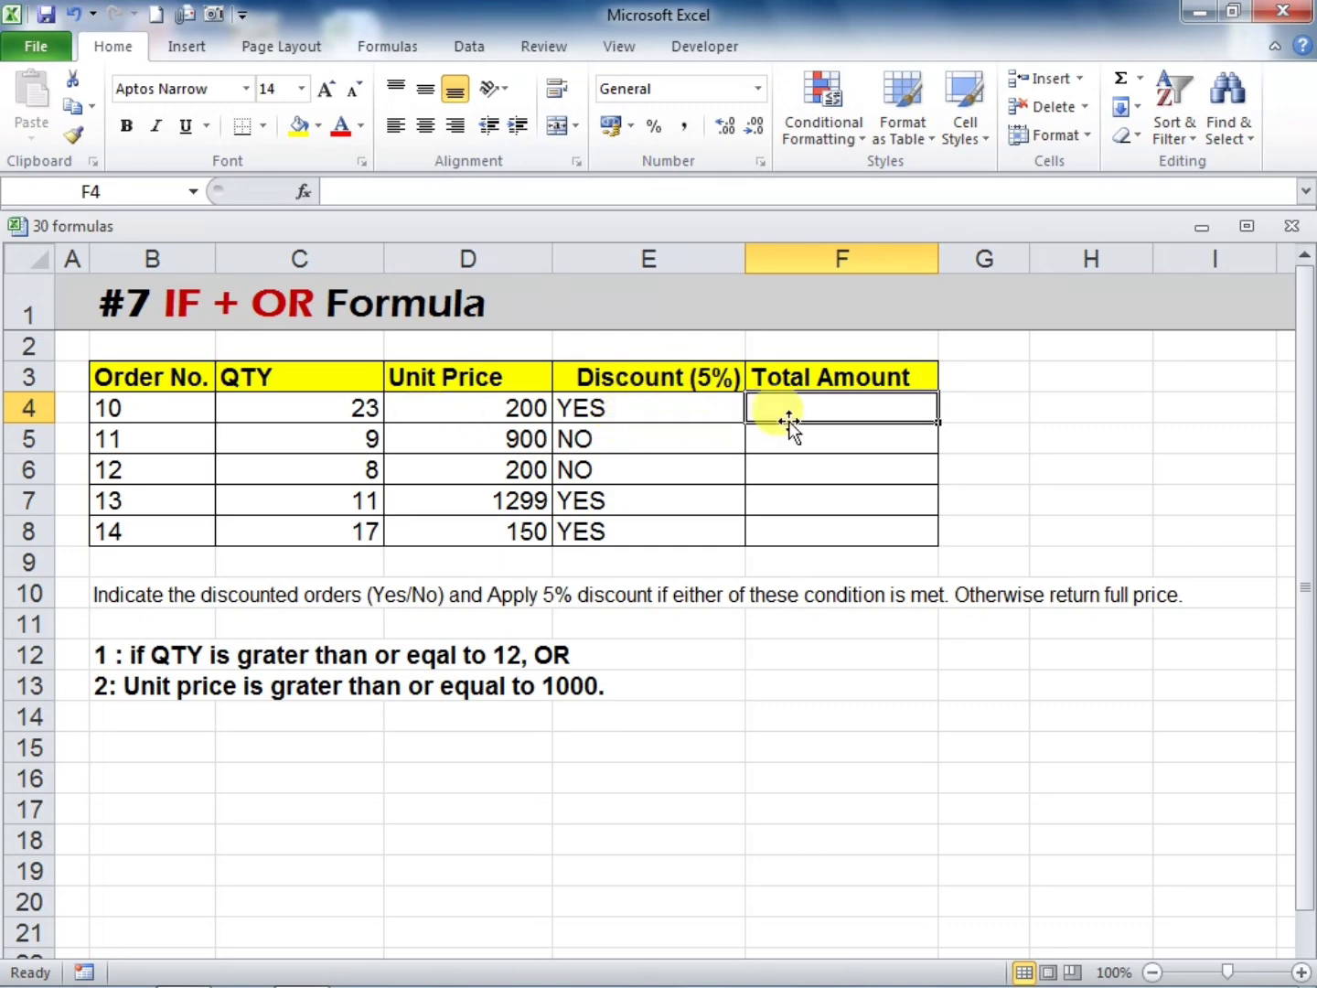
text(=IF)
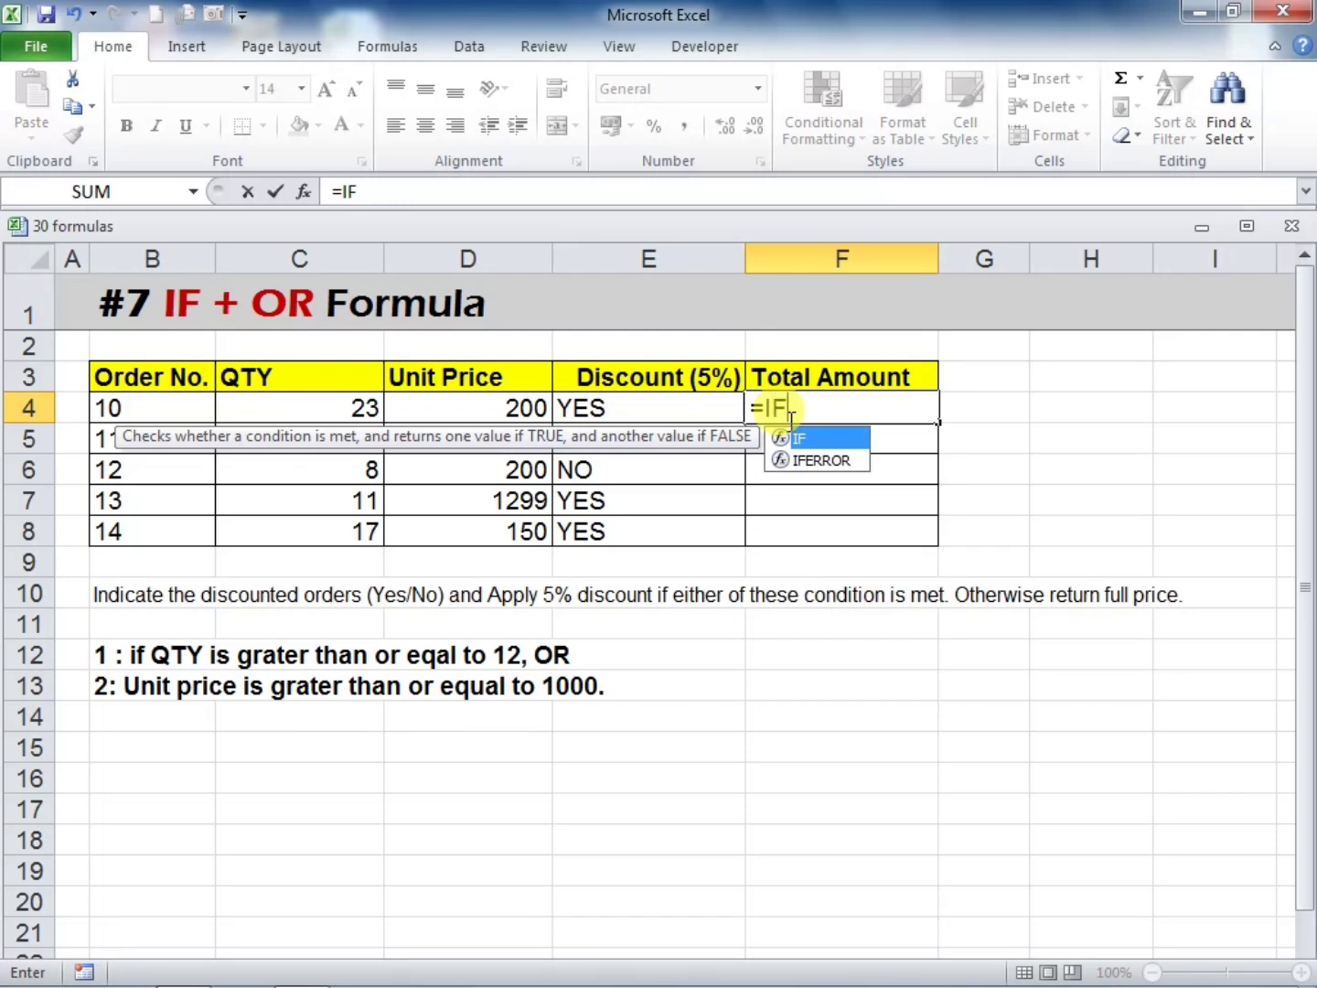
text(()
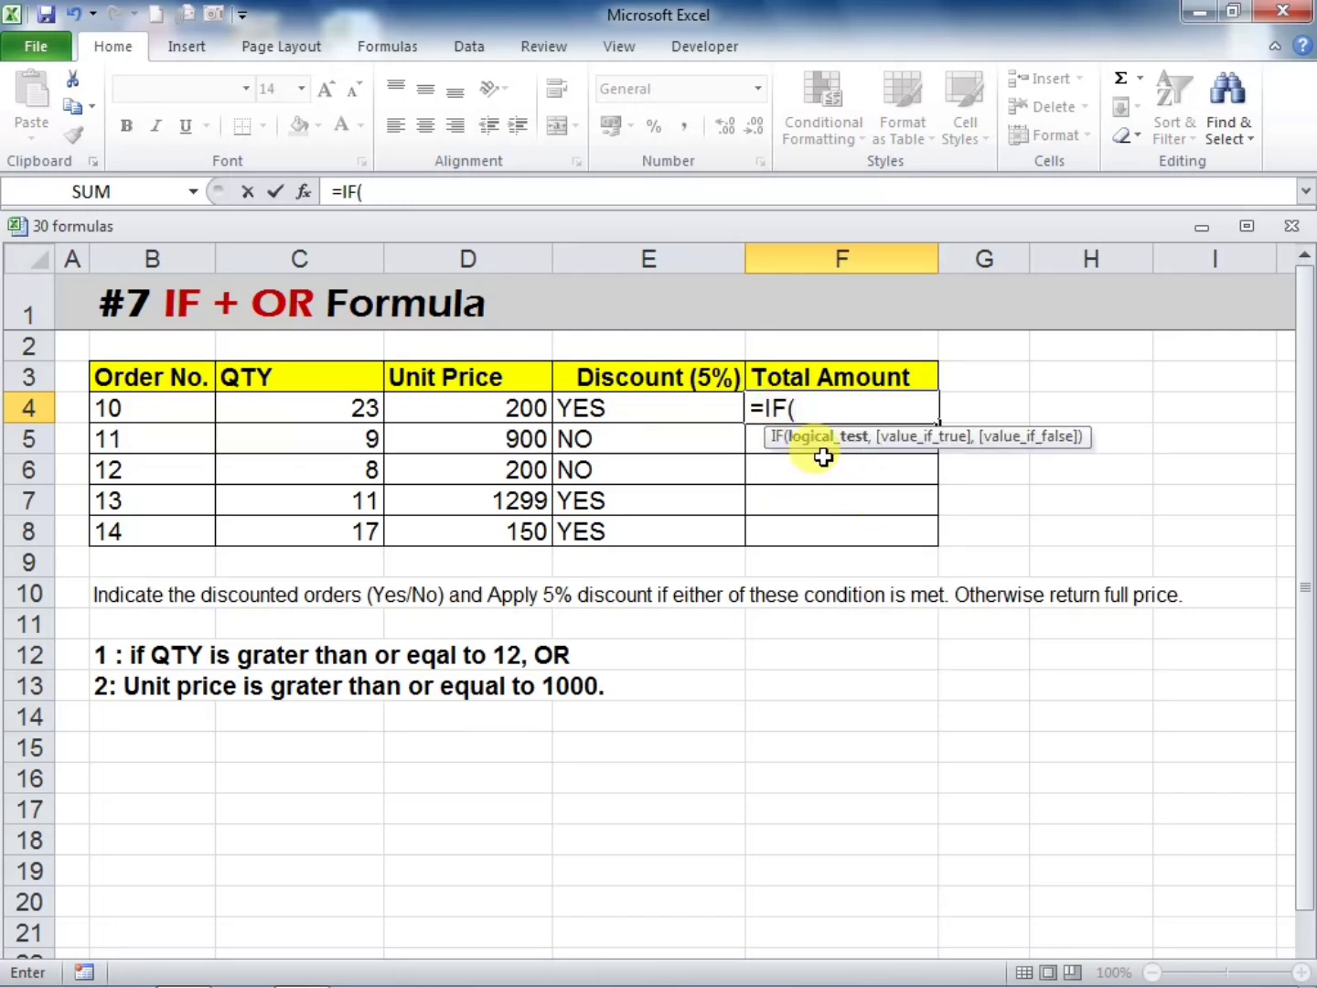
click(634, 409)
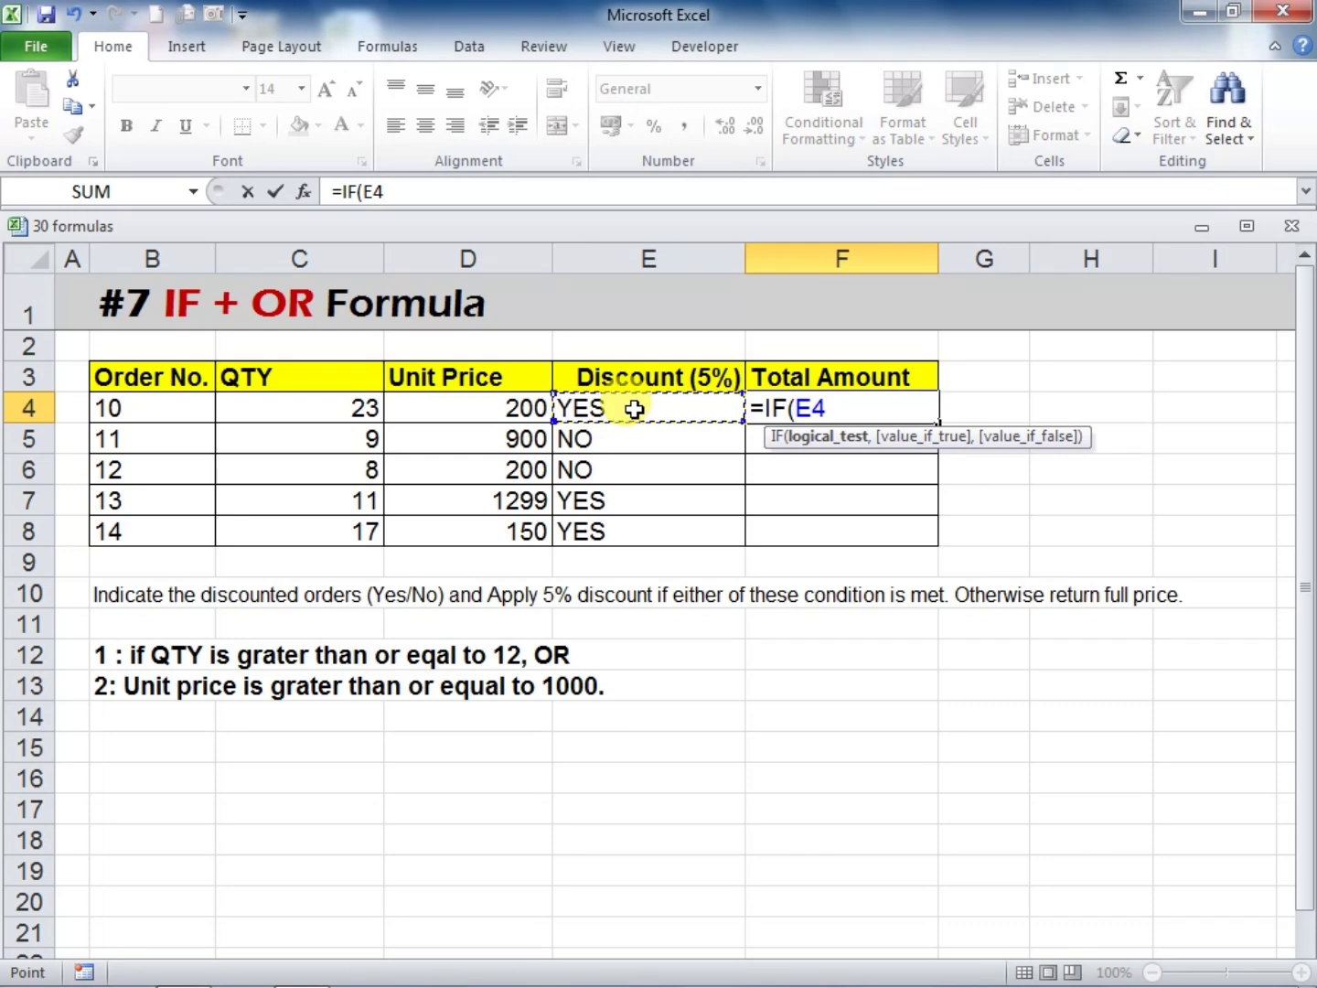
text(="YES)
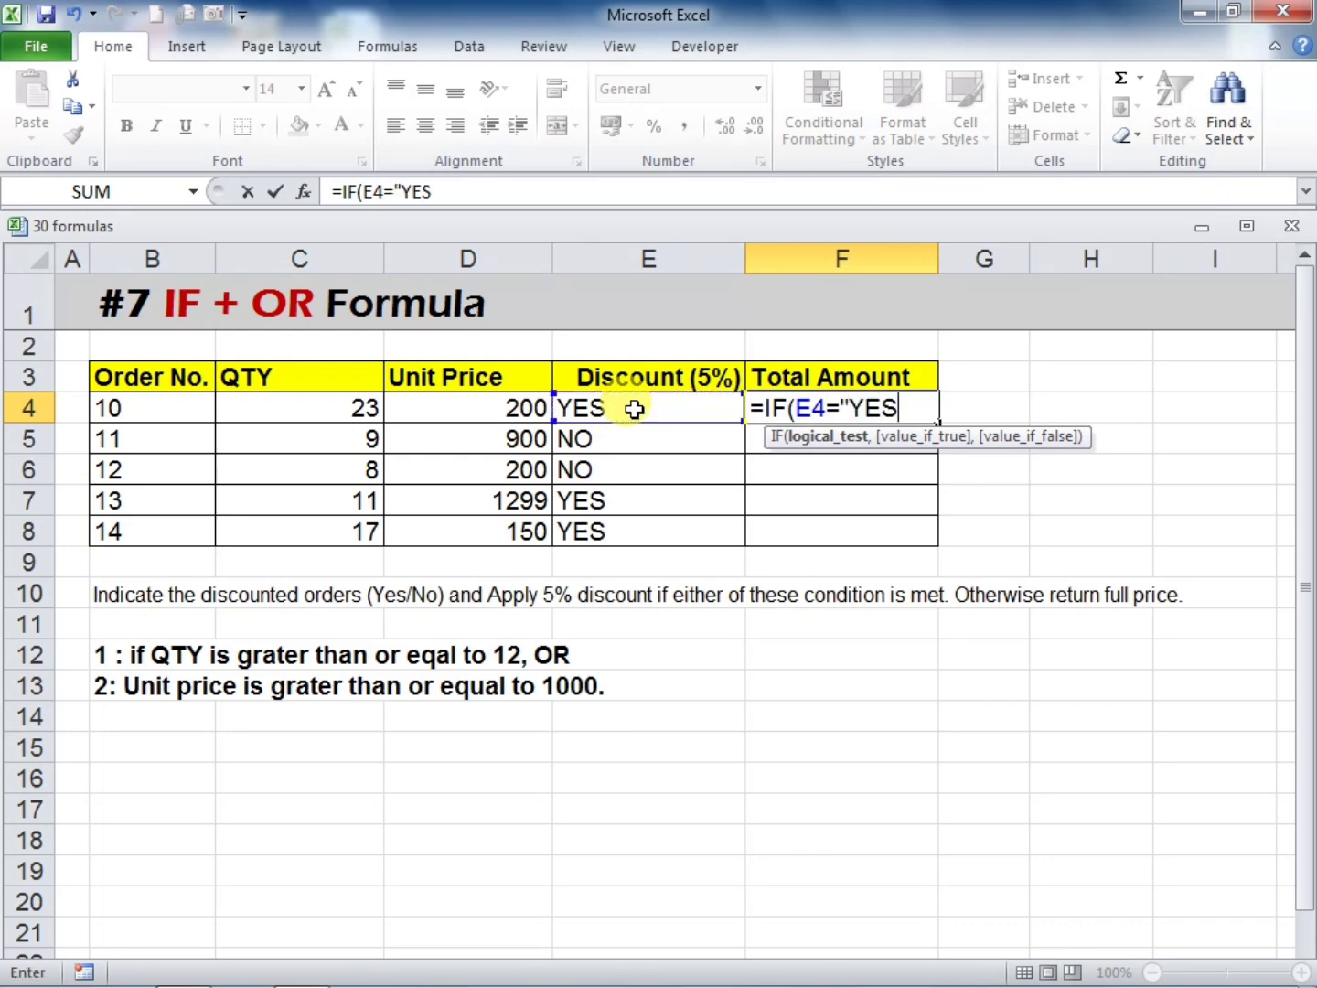
text(",)
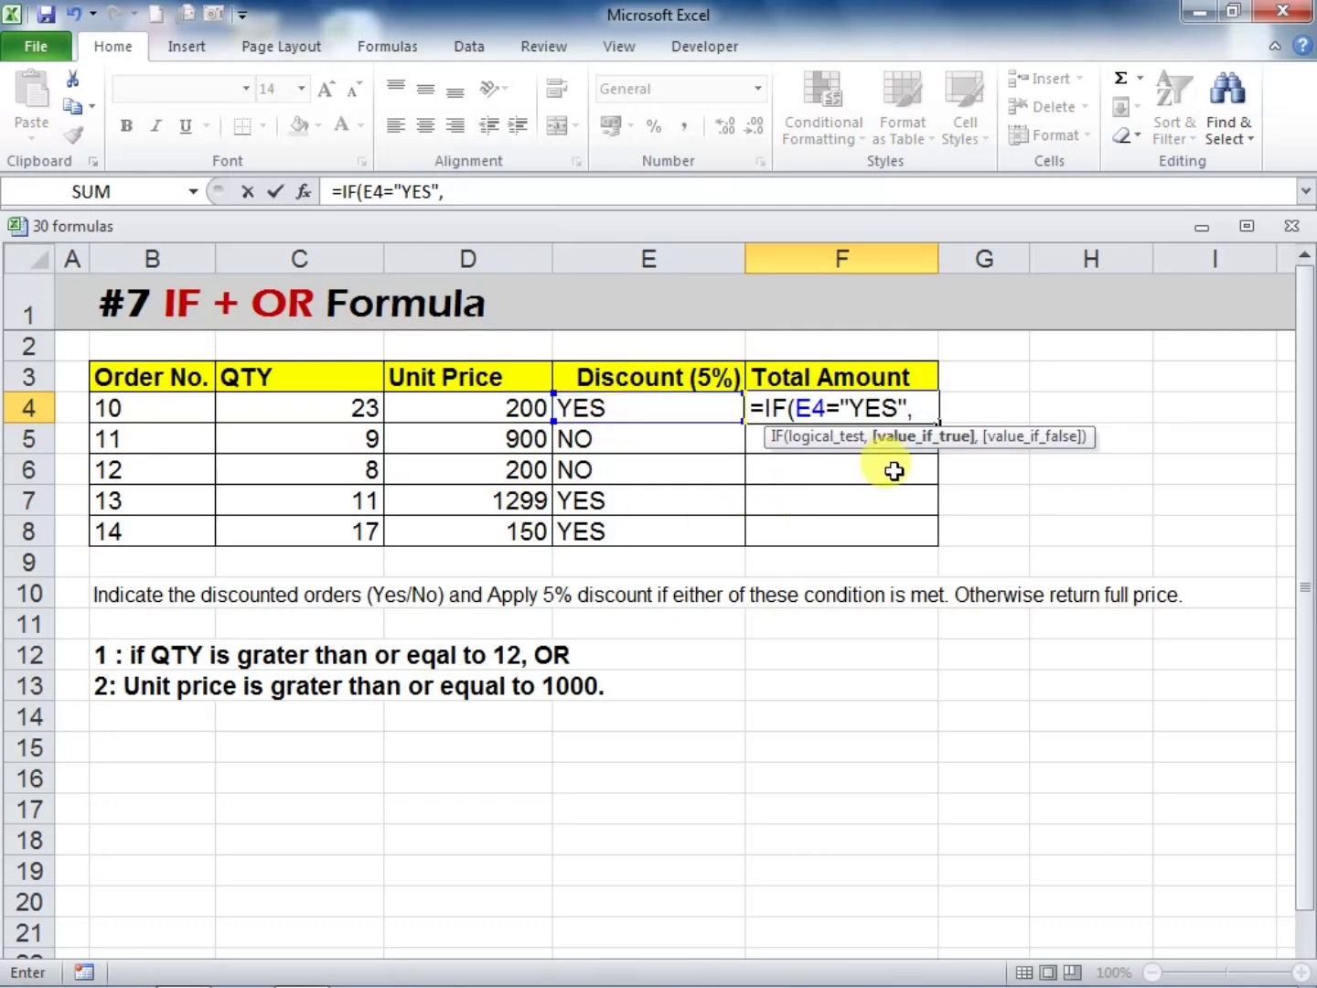
Set the value if true in the F4 formula to C4*D4-(C4*D4)*5%
click(331, 408)
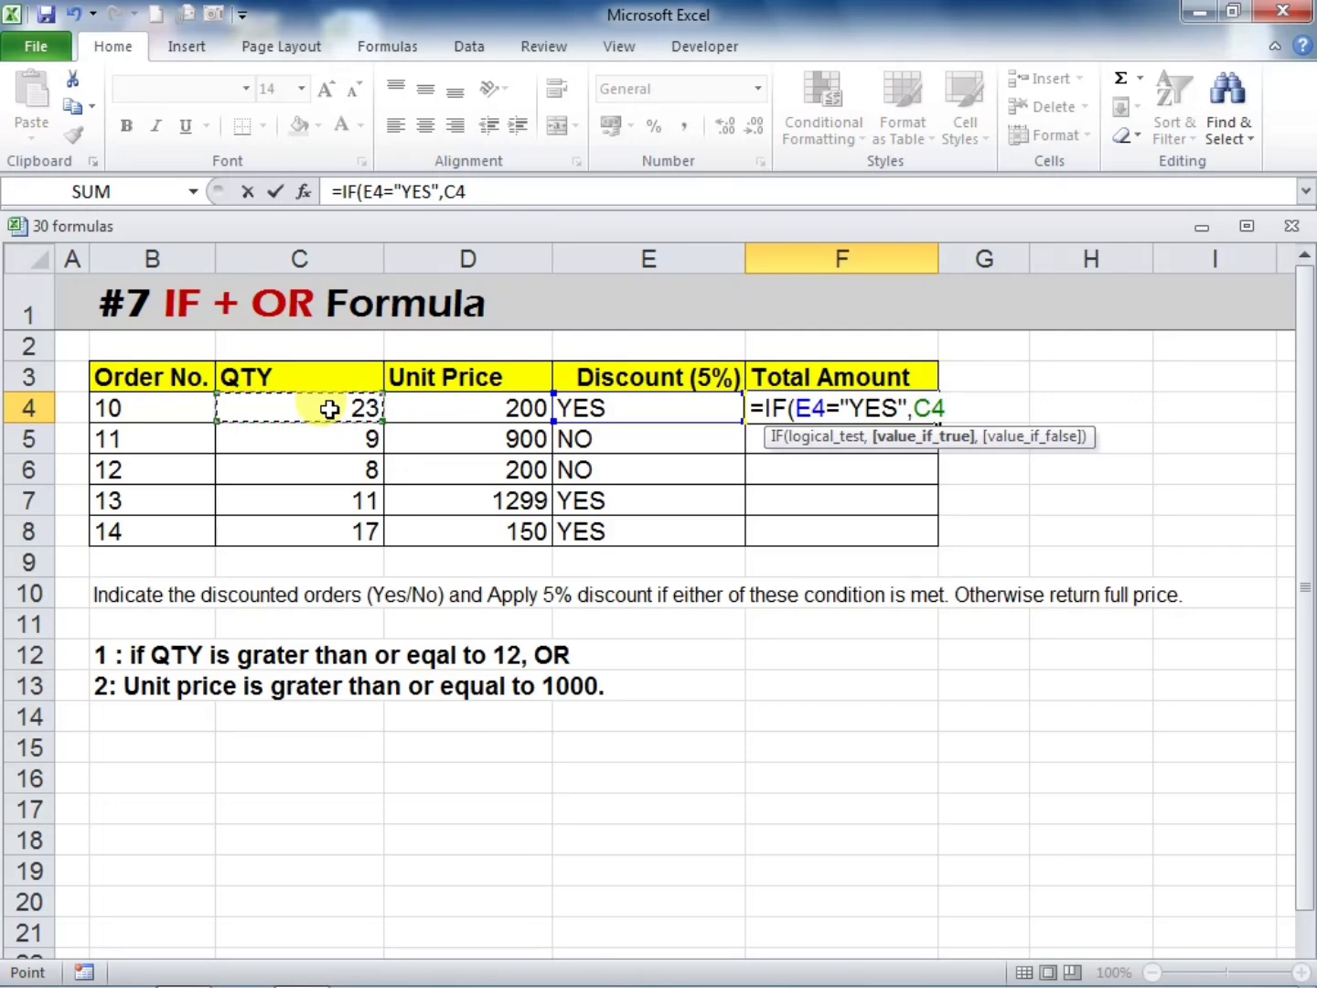
text(*)
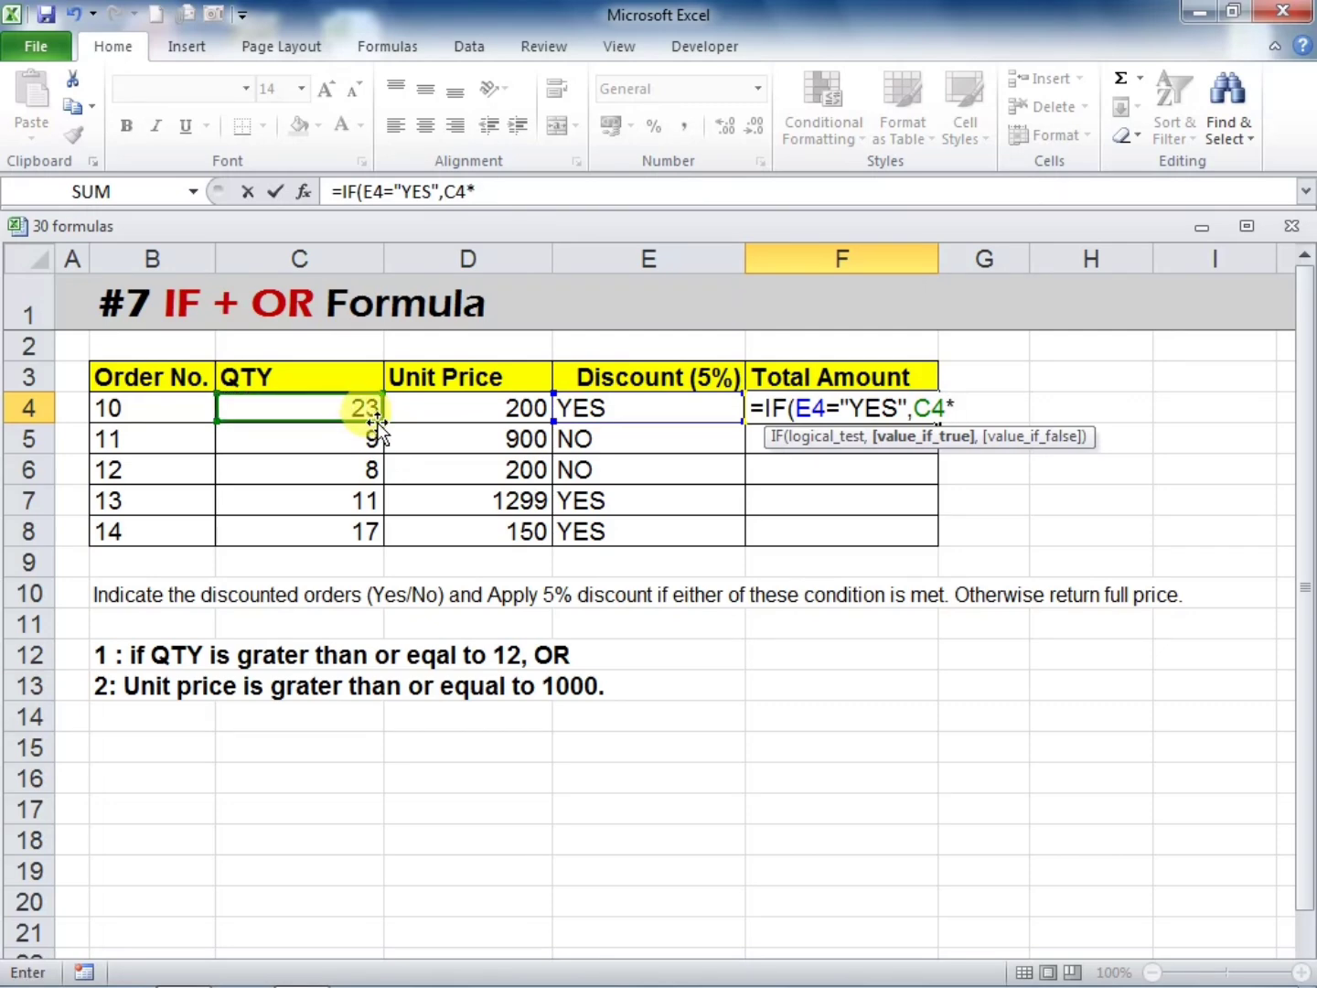
click(433, 405)
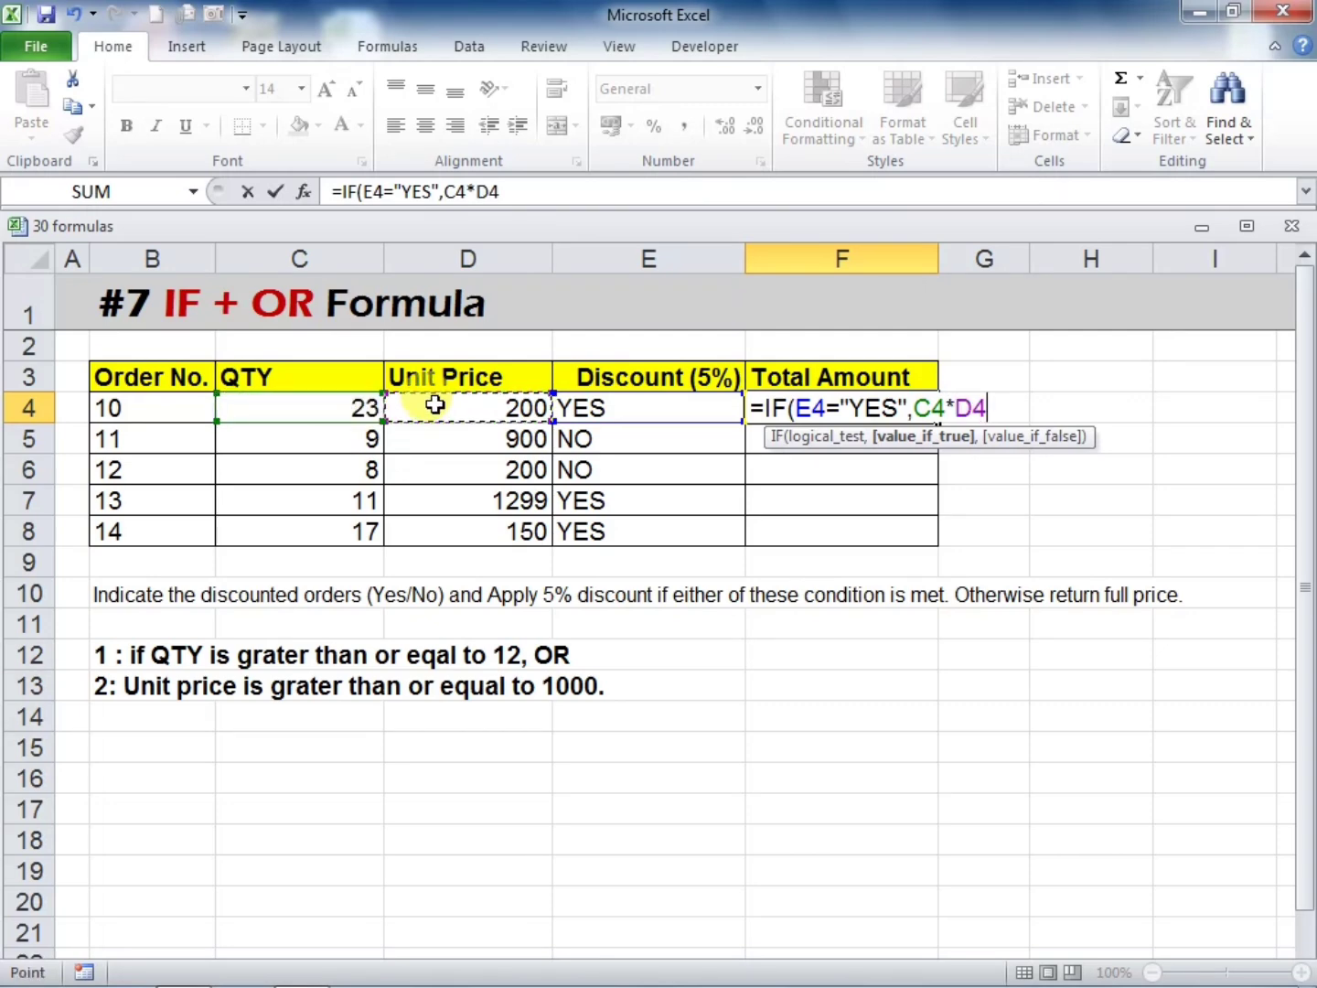
text(-()
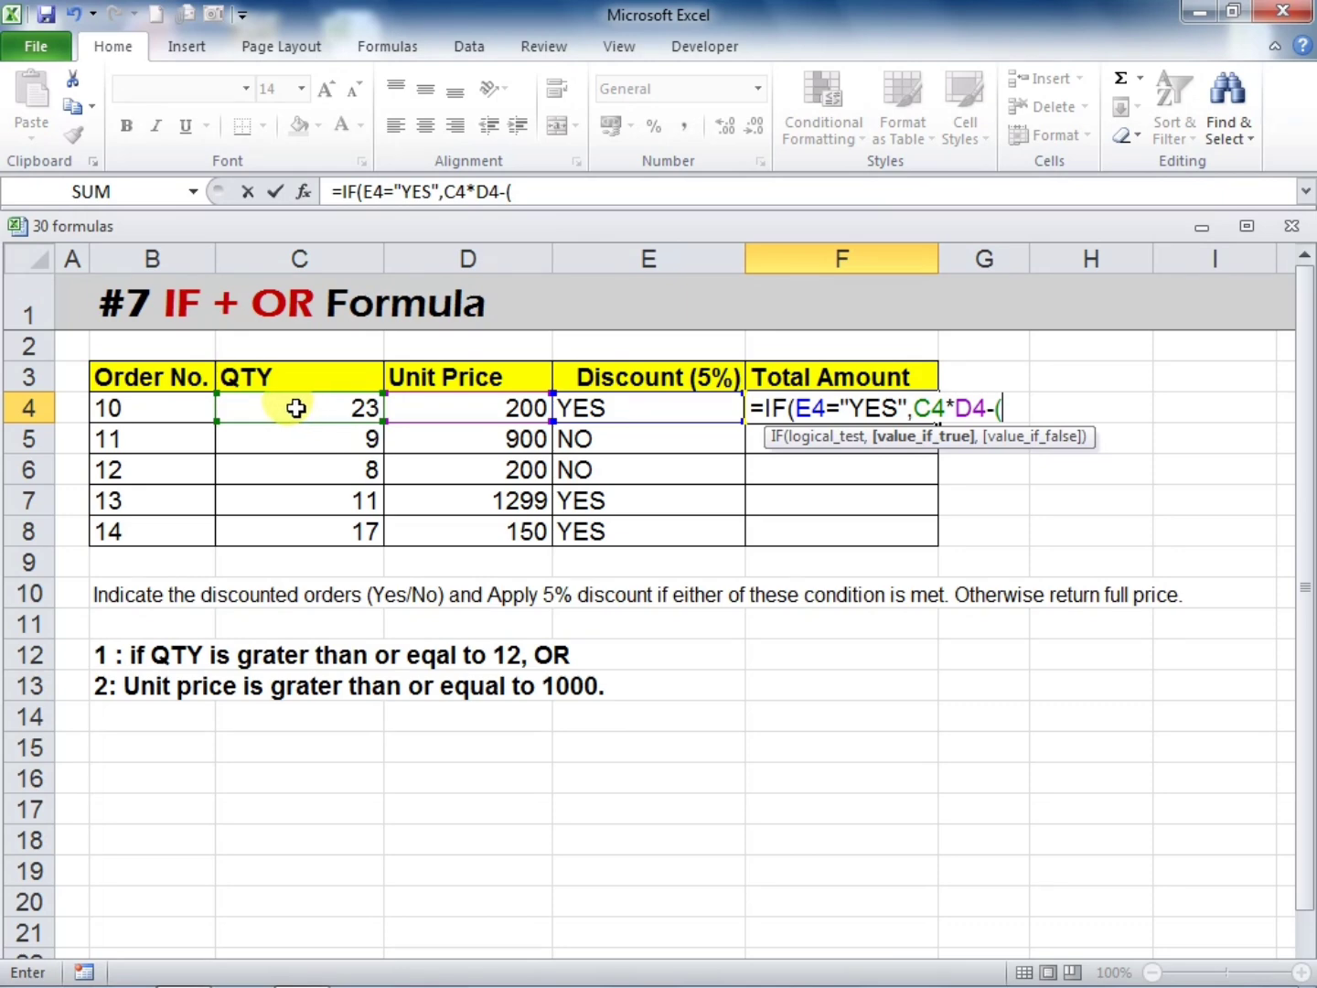
click(289, 406)
text(*)
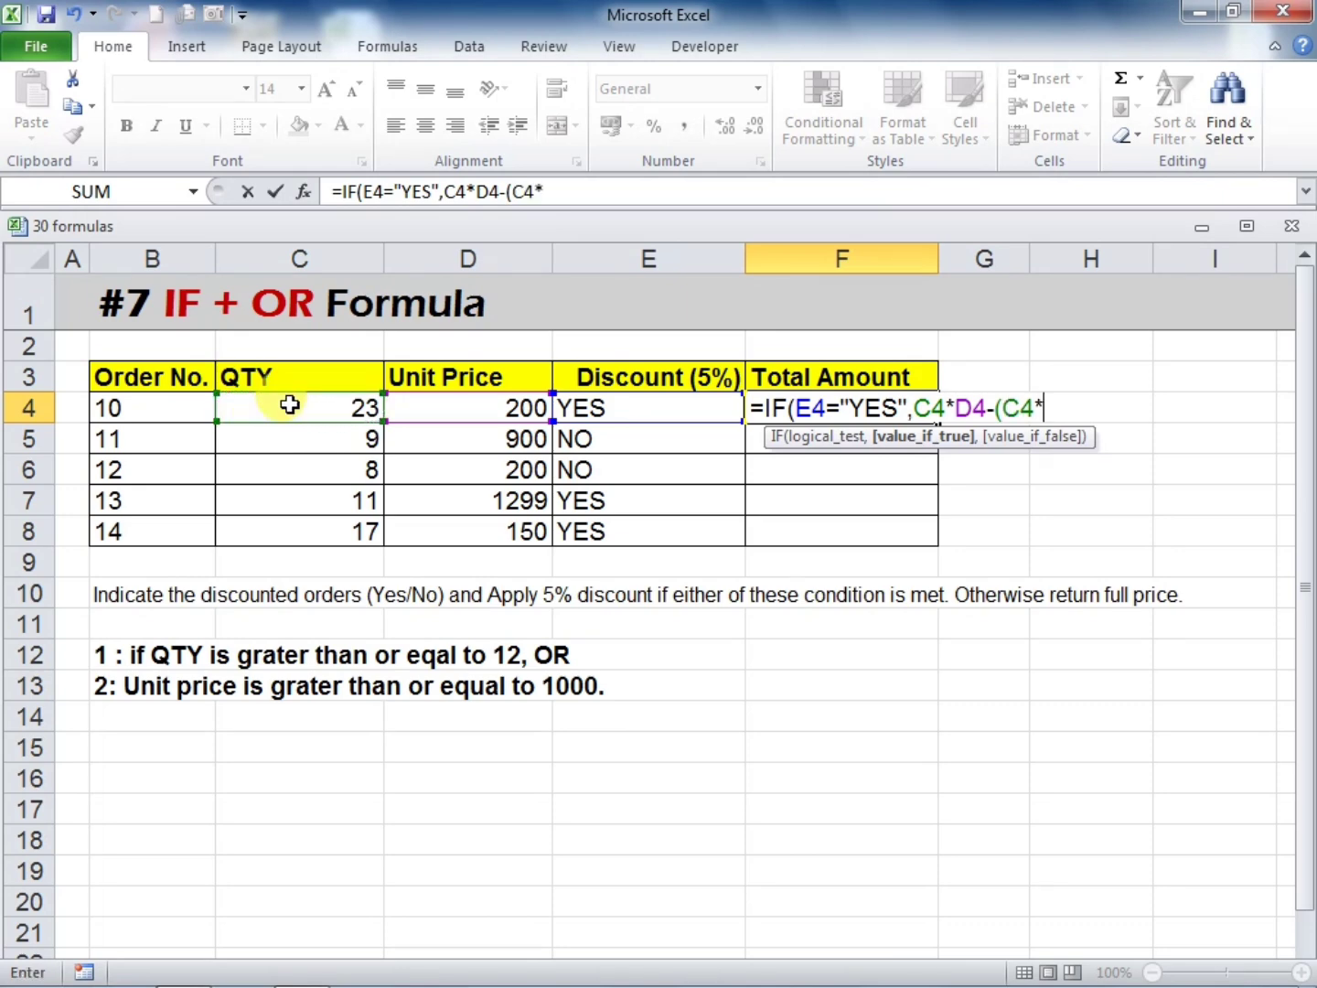
click(426, 402)
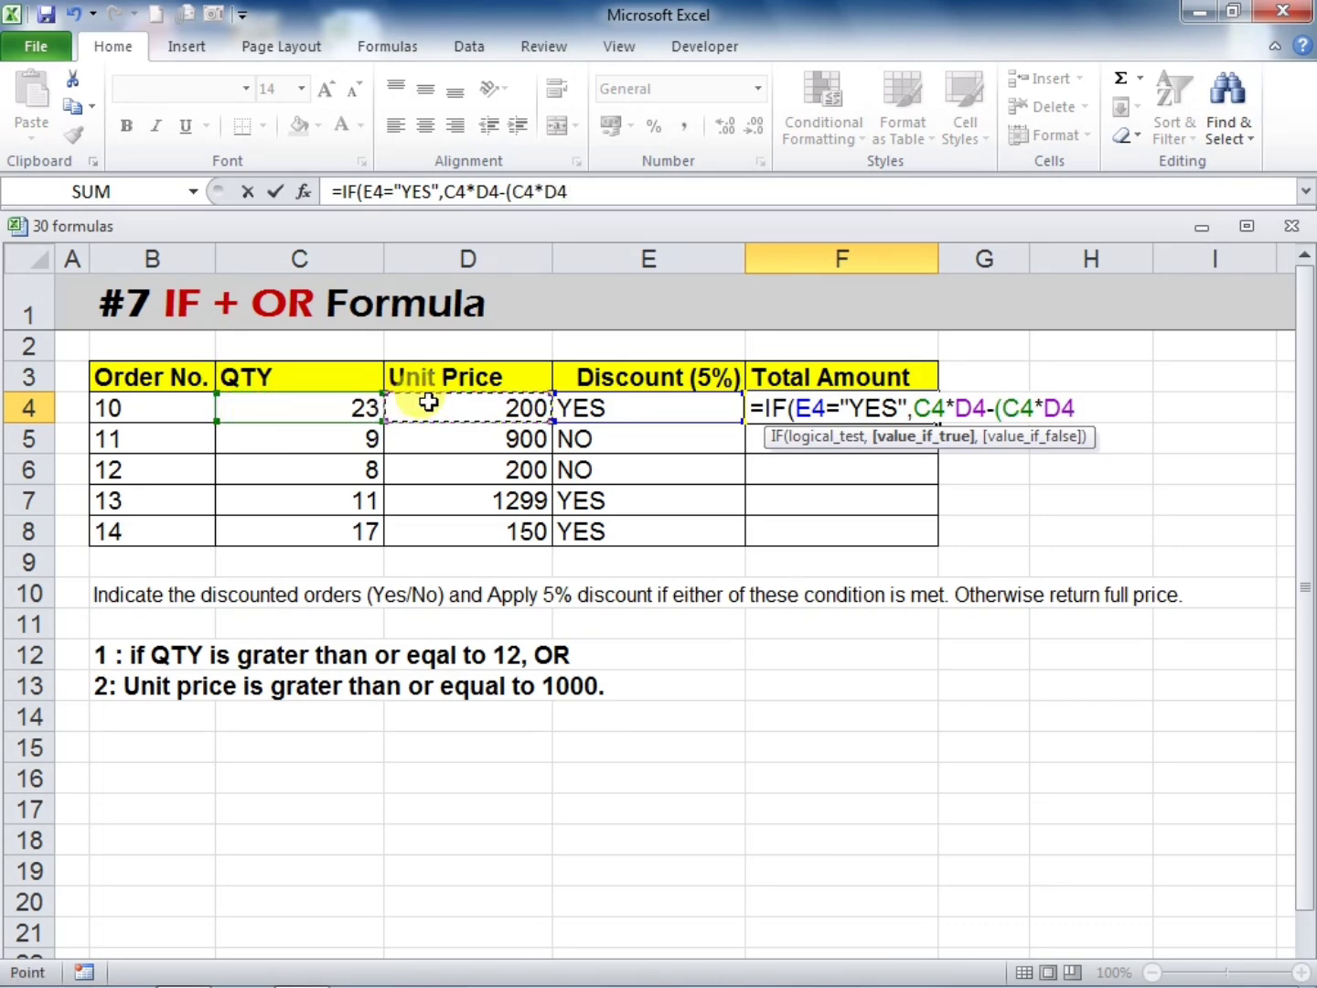
text()*5%)
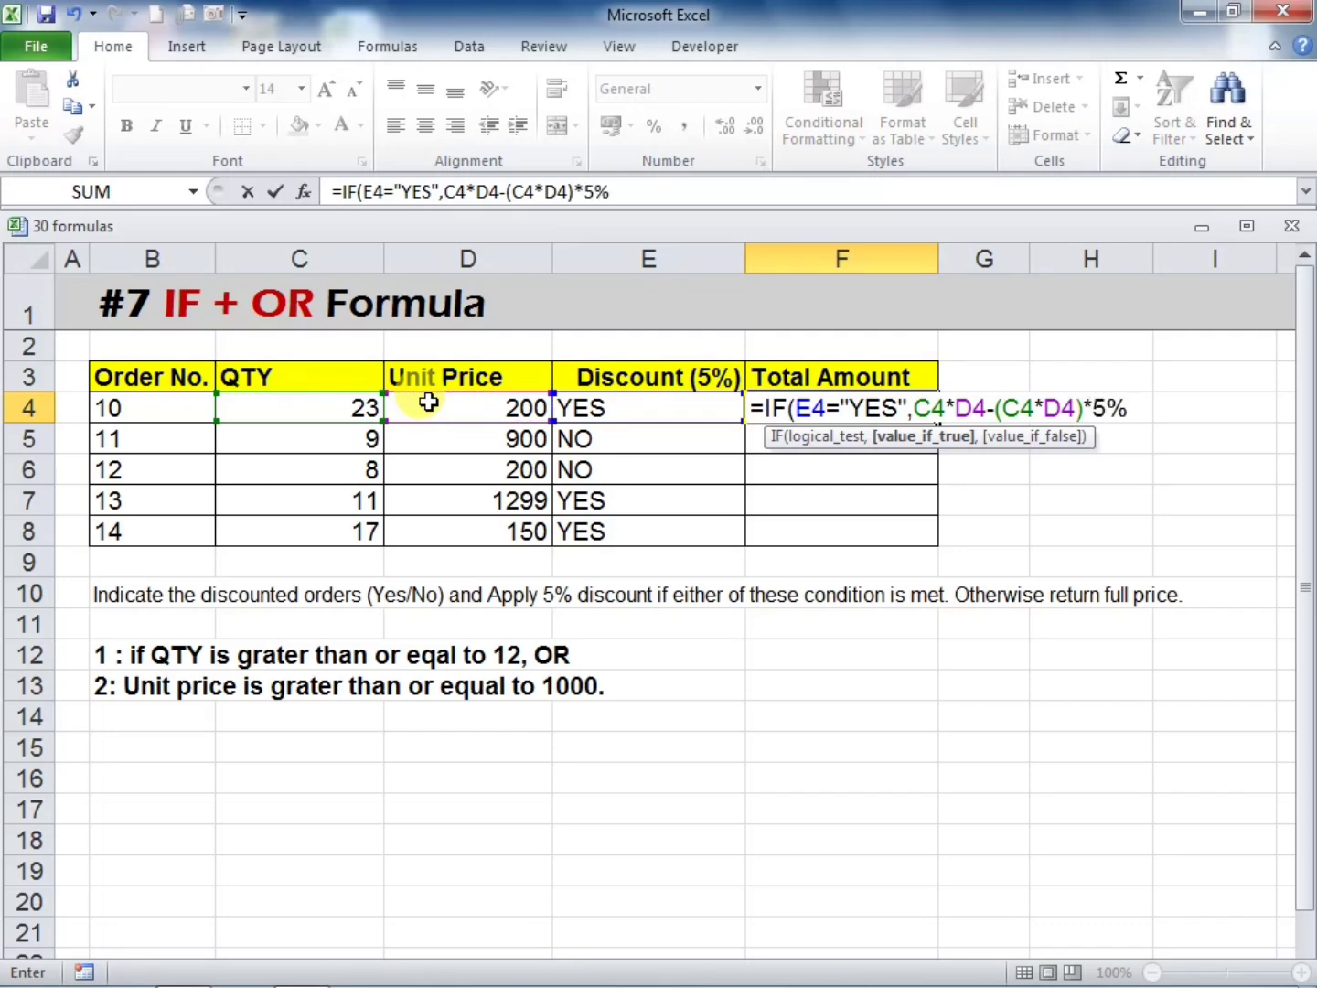
Add C4*D4 as the value if false and complete the F4 formula
text(,)
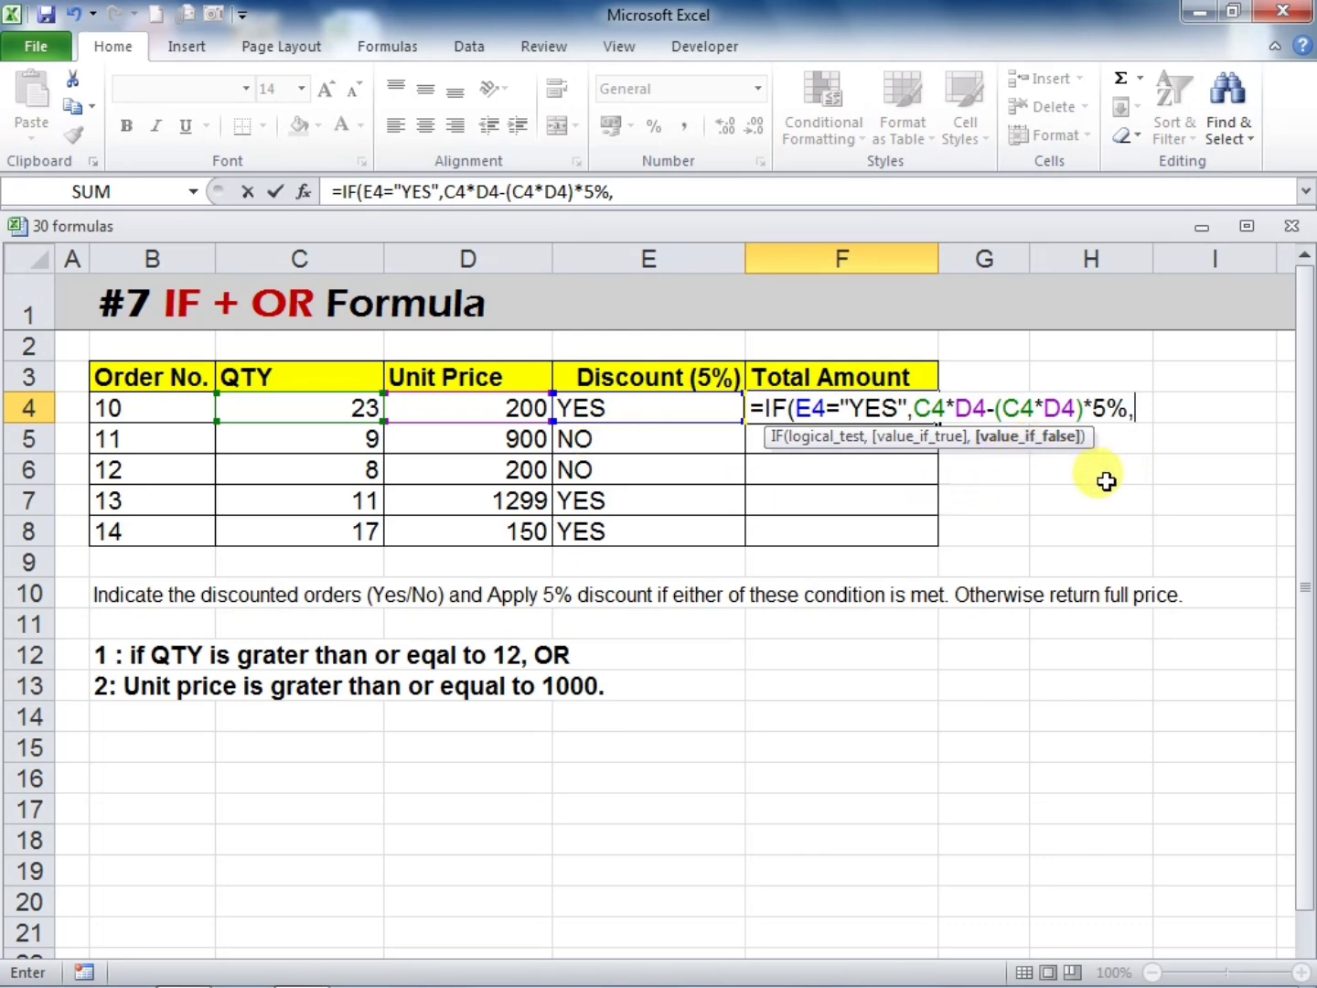
click(324, 408)
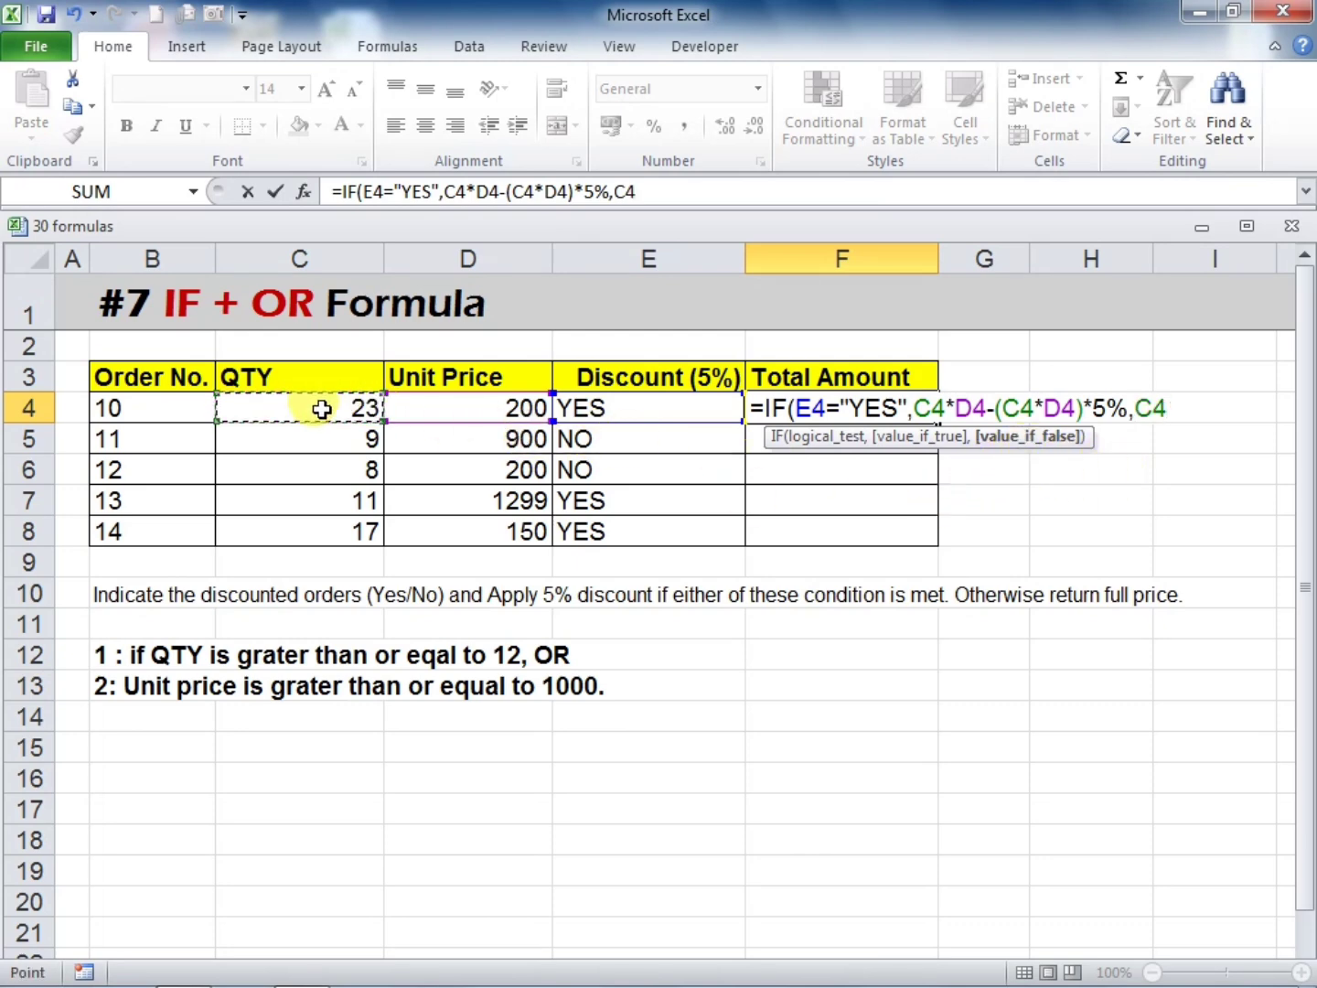
text(*)
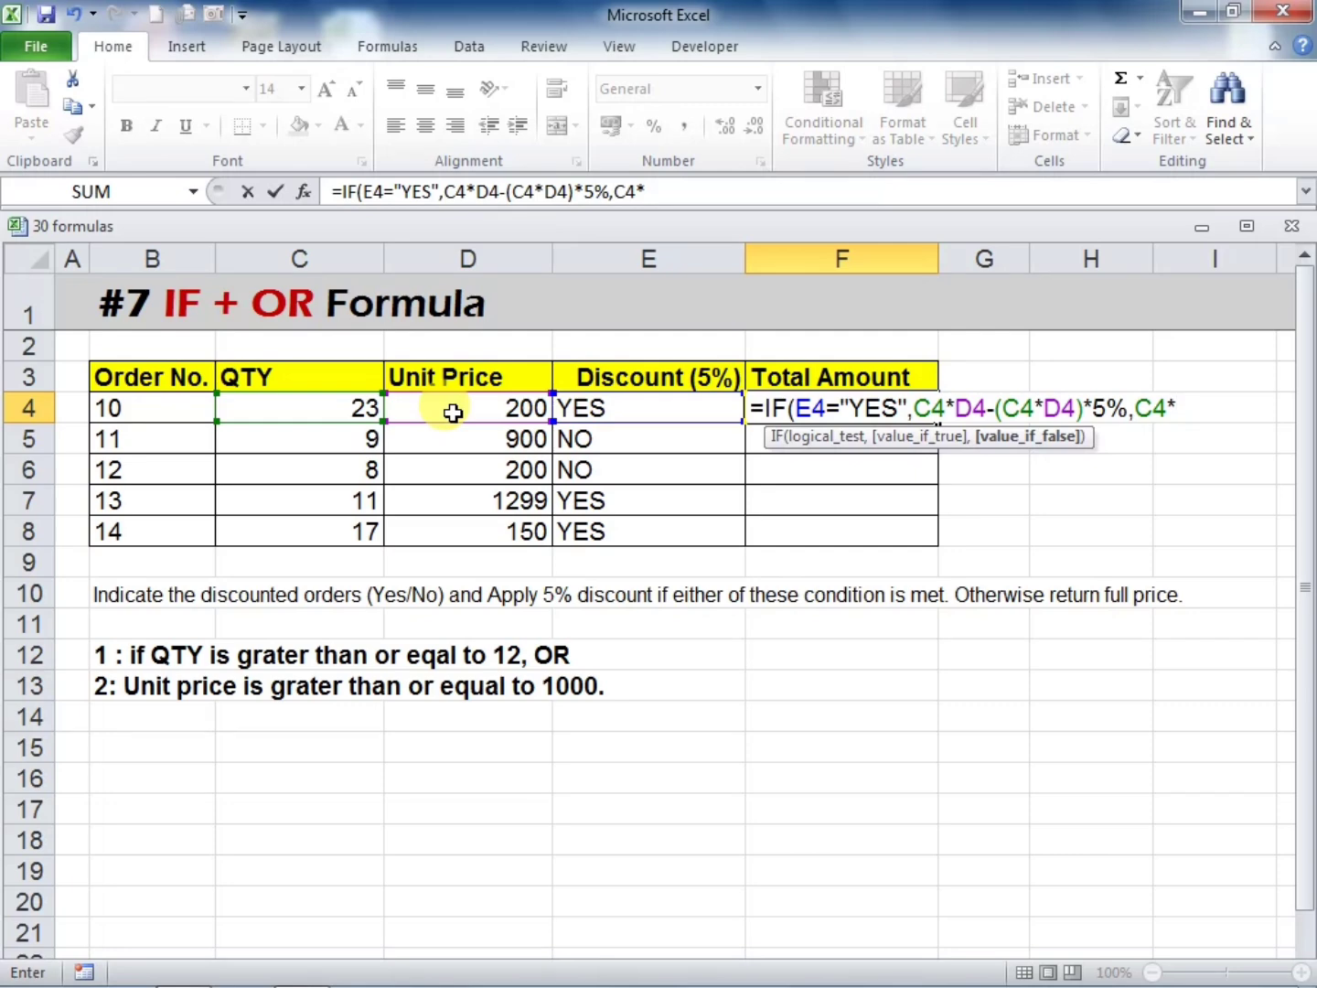
click(454, 414)
text())
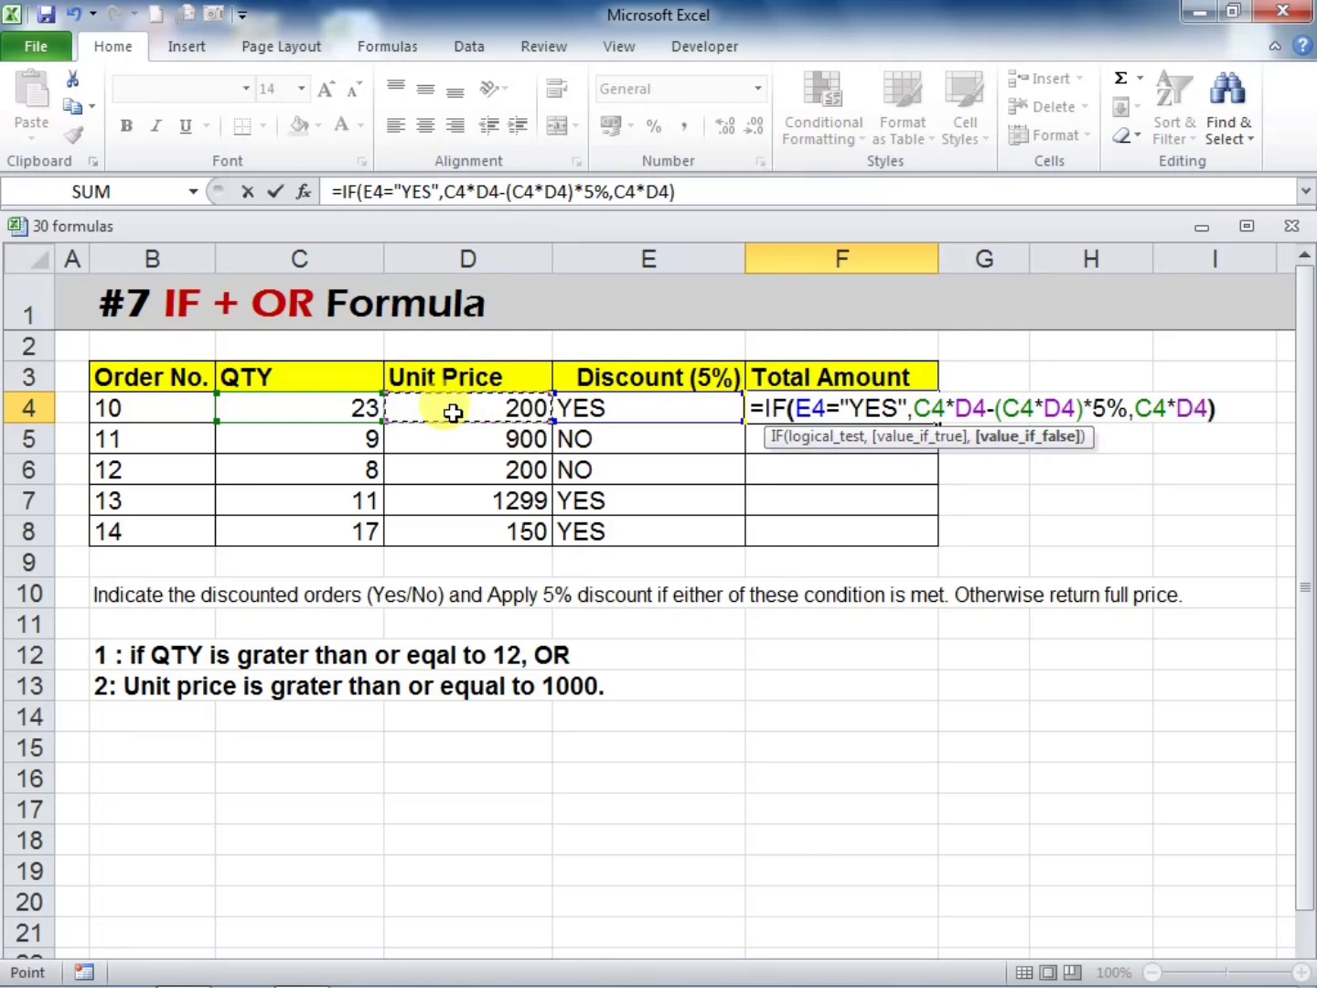
key(Return)
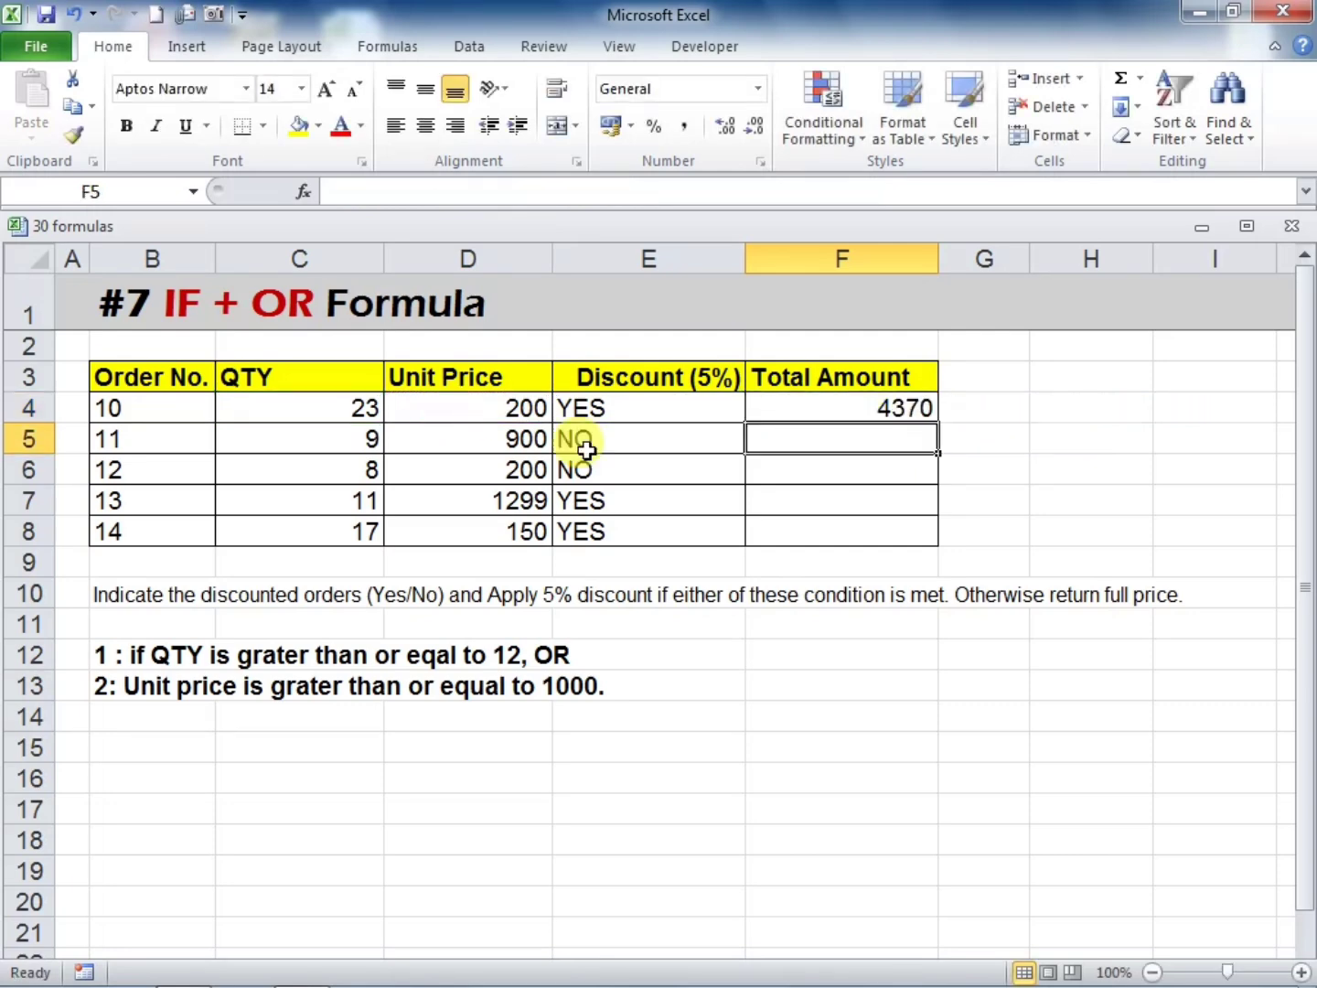
Fill the F4 total amount formula down to F8 and review the formulas in E4 and F4
click(769, 407)
drag(938, 422, 929, 531)
click(1019, 464)
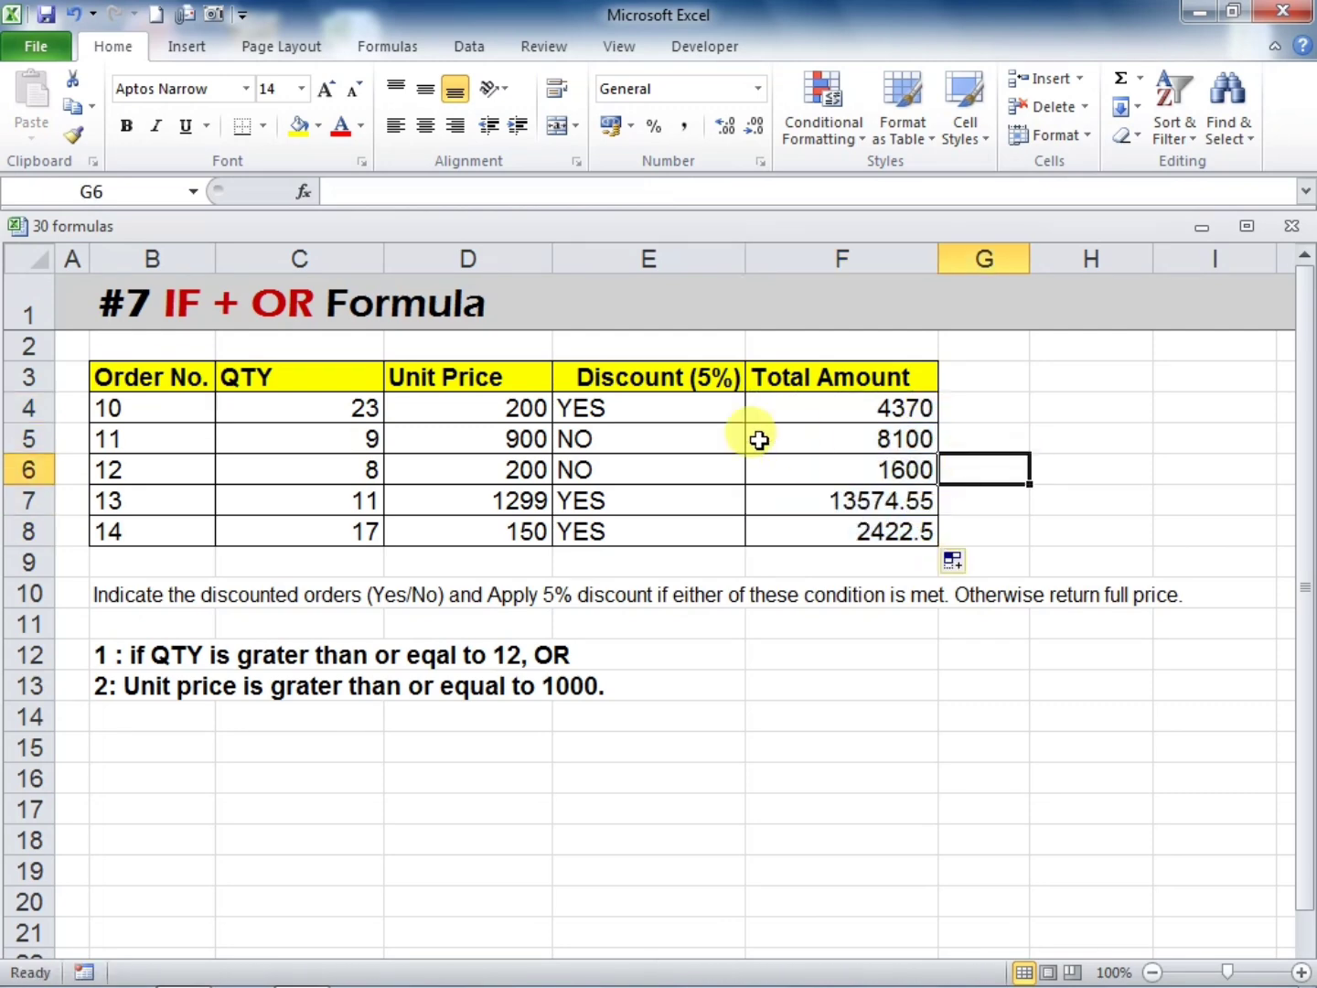
click(622, 407)
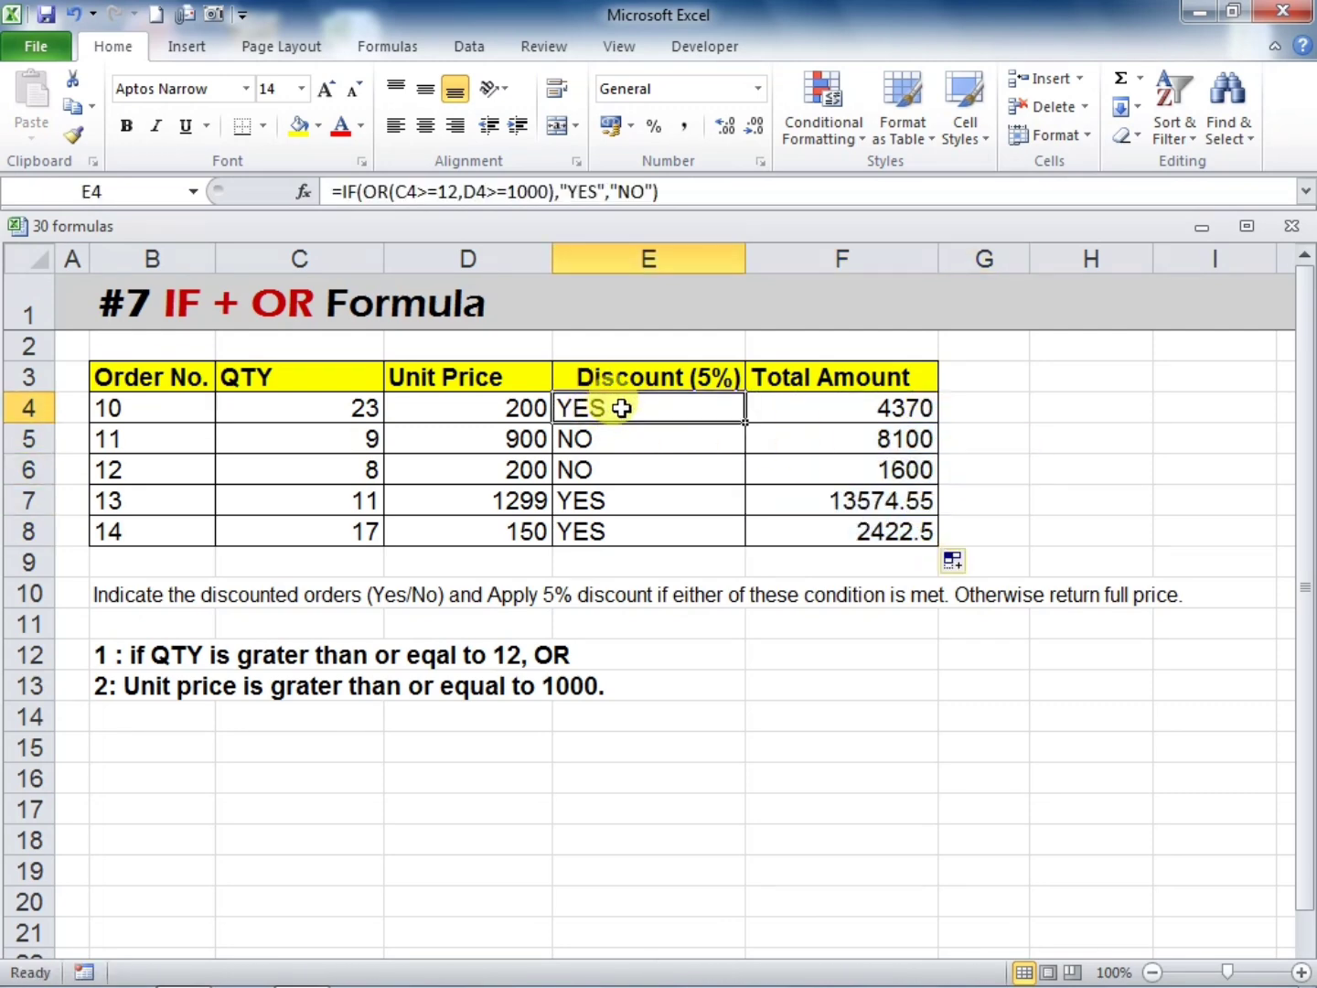
click(811, 403)
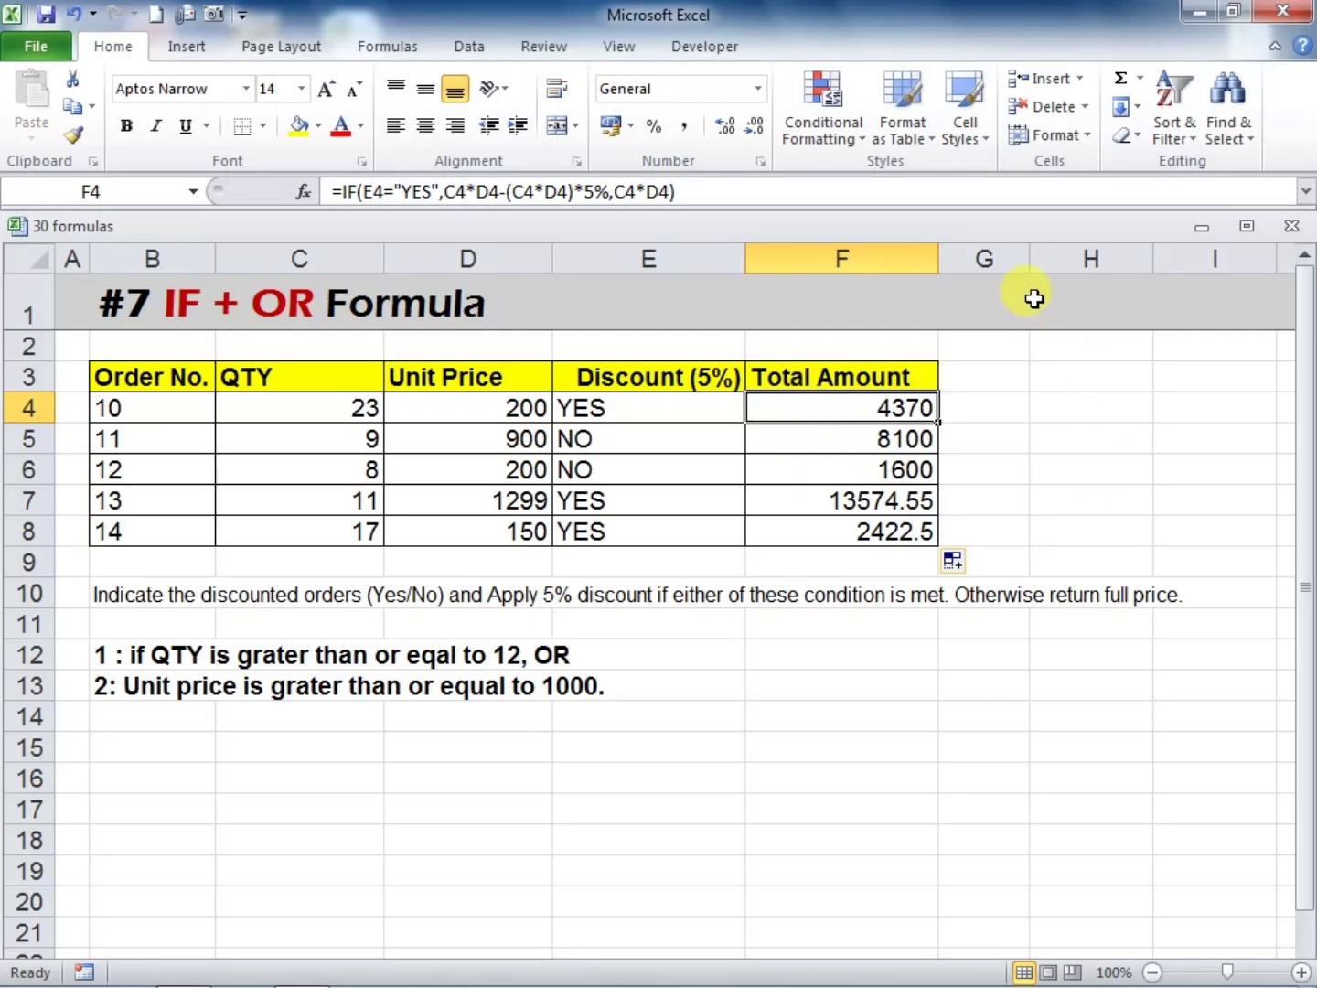
Enter =C4*D4 in G4 as a full-price check and fill it down to G8
click(968, 414)
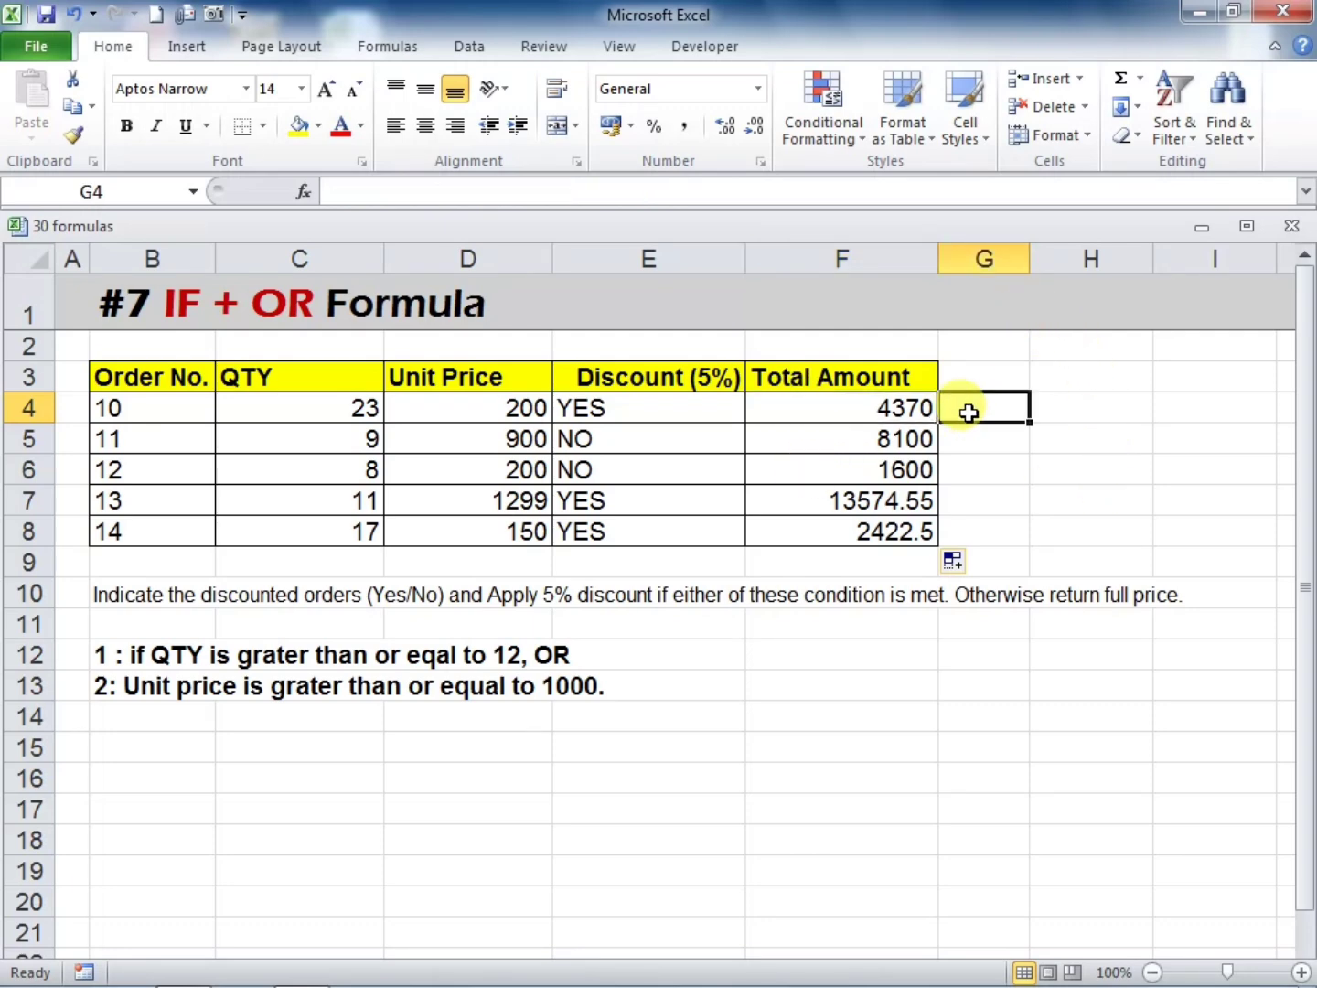
text(=)
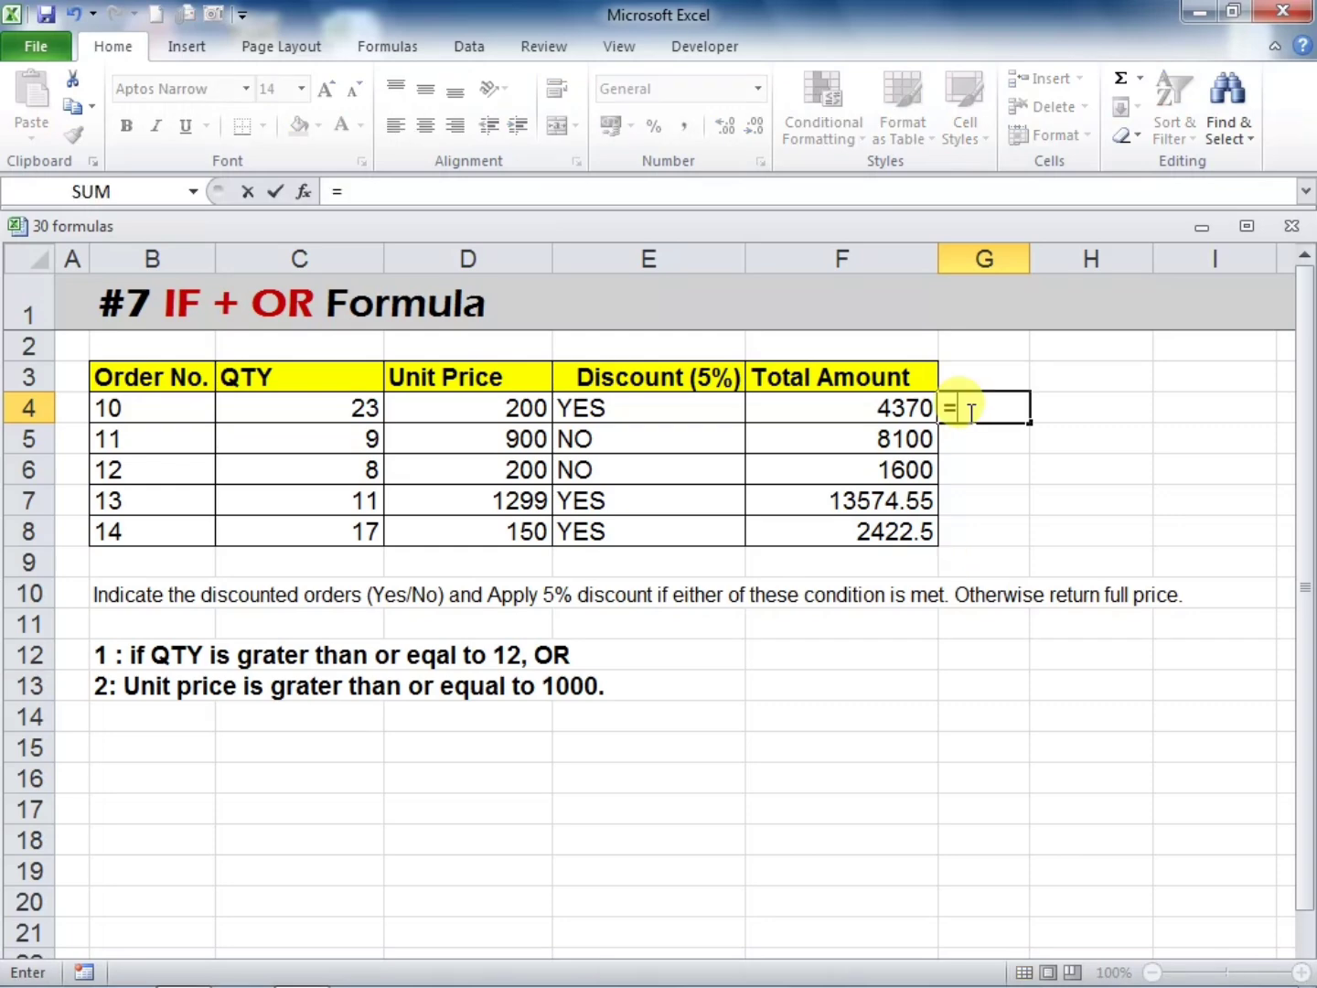
key(Left)
key(Left)
key(Left)
key(Left)
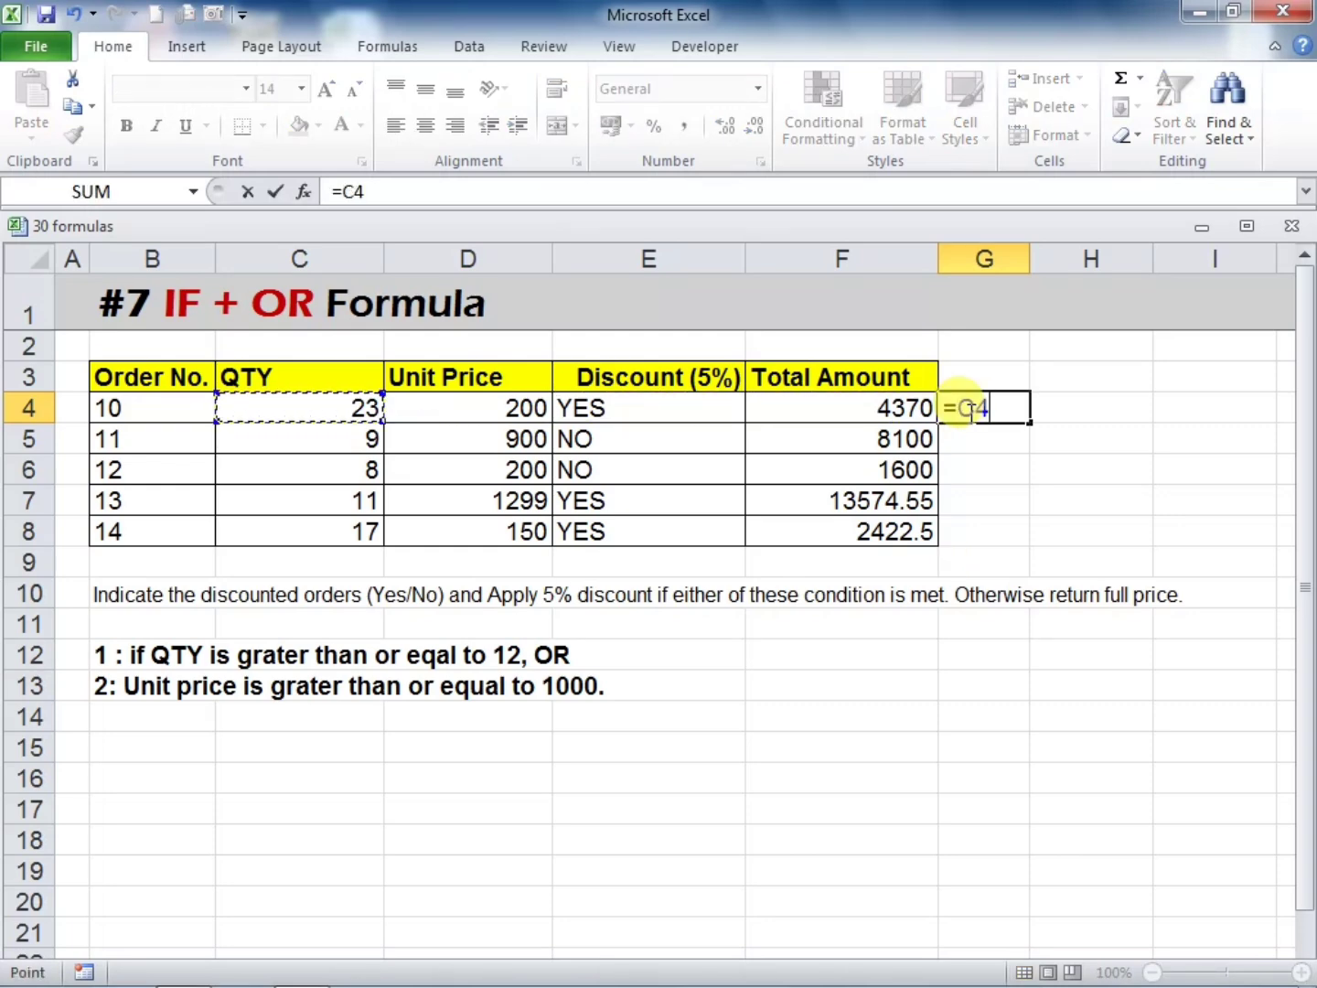
text(*)
key(Left)
key(Left)
key(Left)
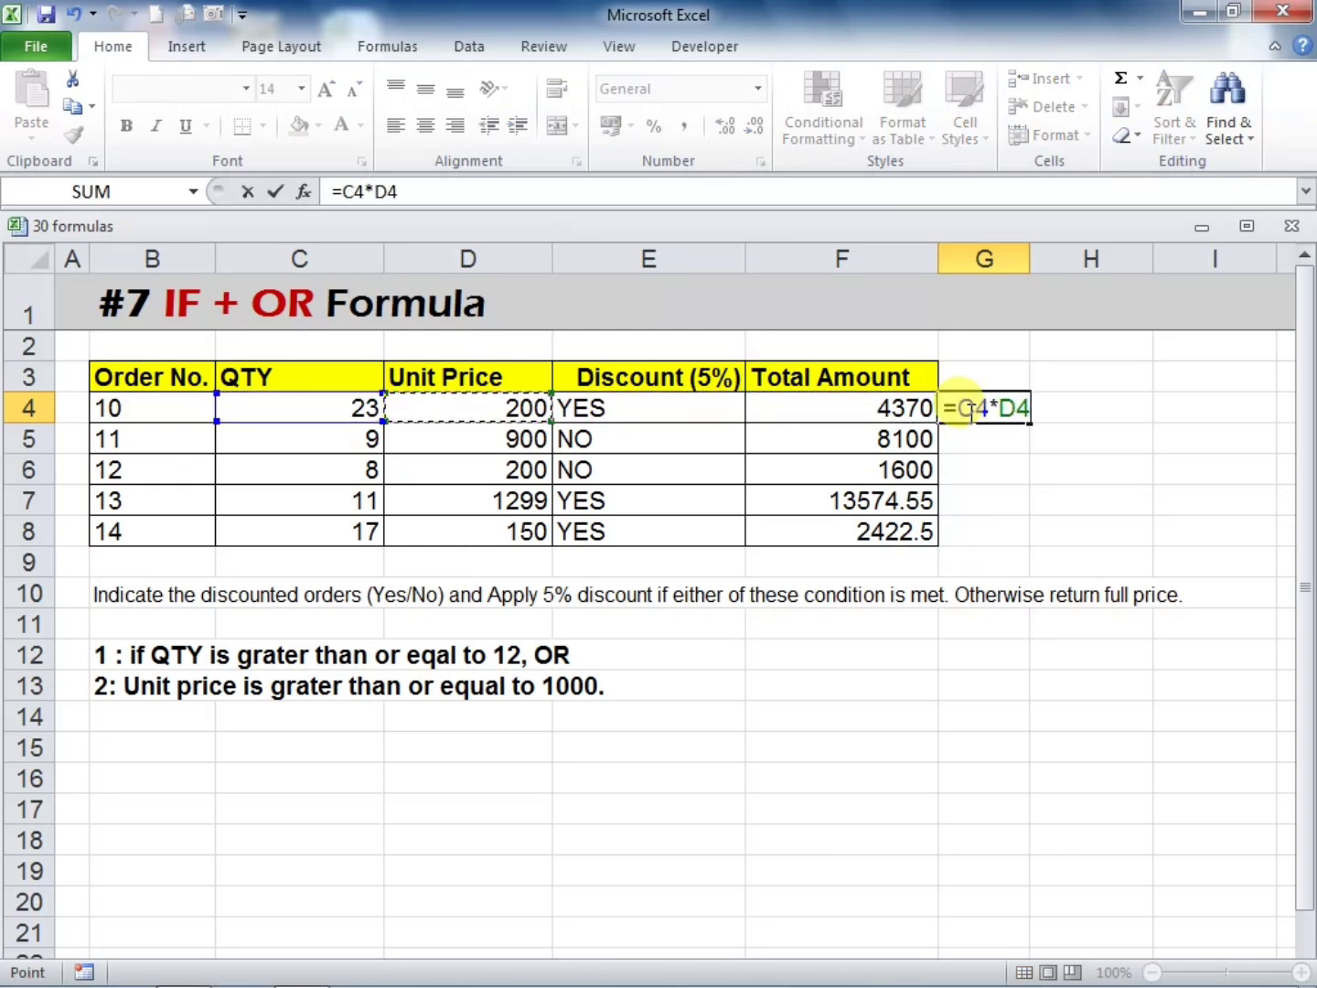
key(Return)
click(964, 407)
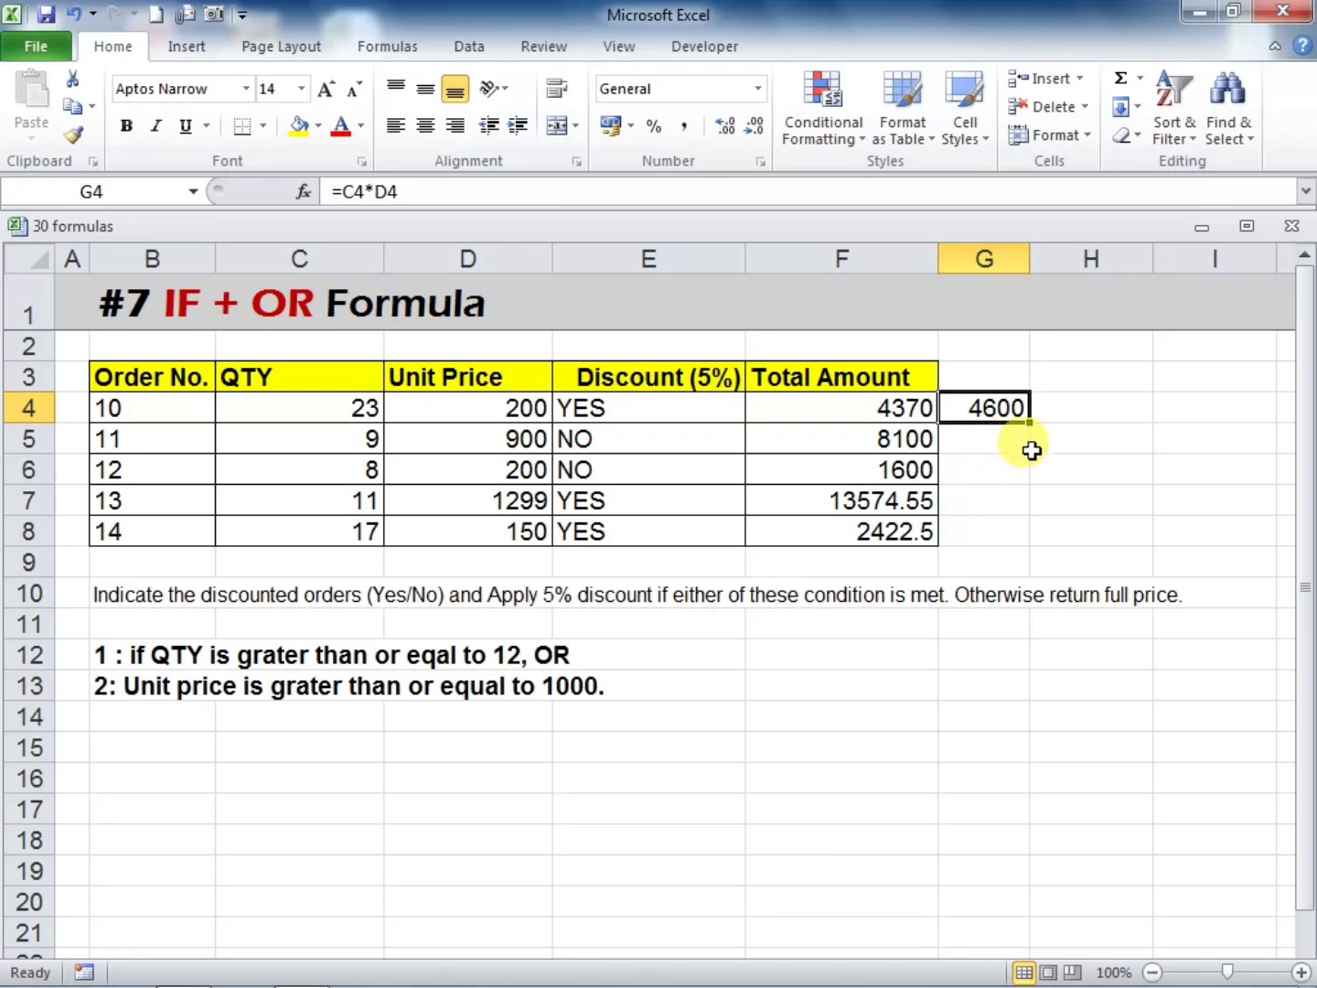
drag(1030, 424, 1033, 546)
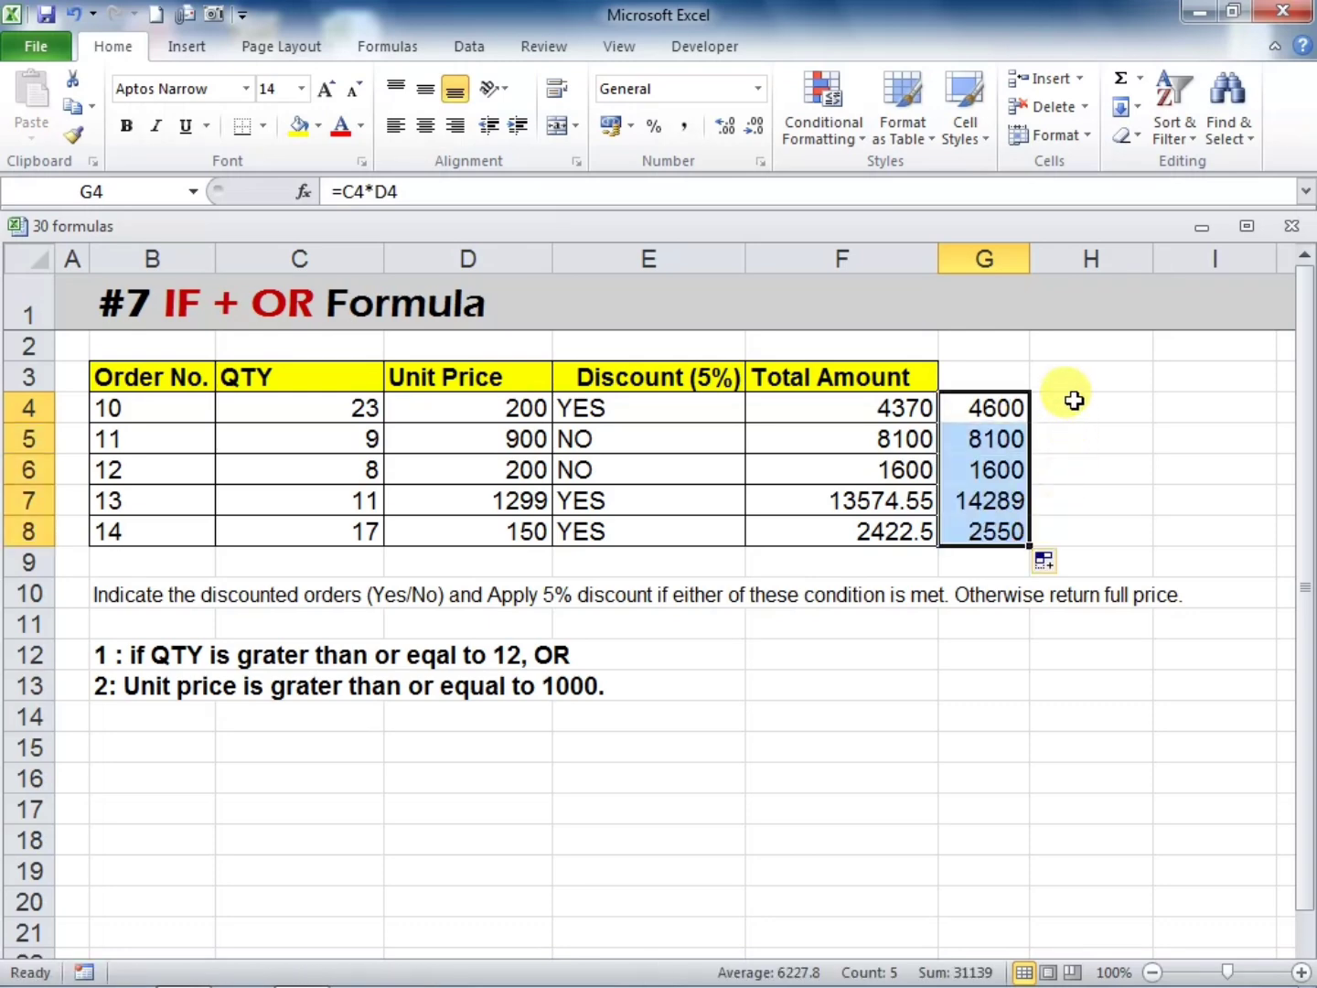
Calculate the discount check in H4 with =G4*5% and fill it down to H8
click(1076, 409)
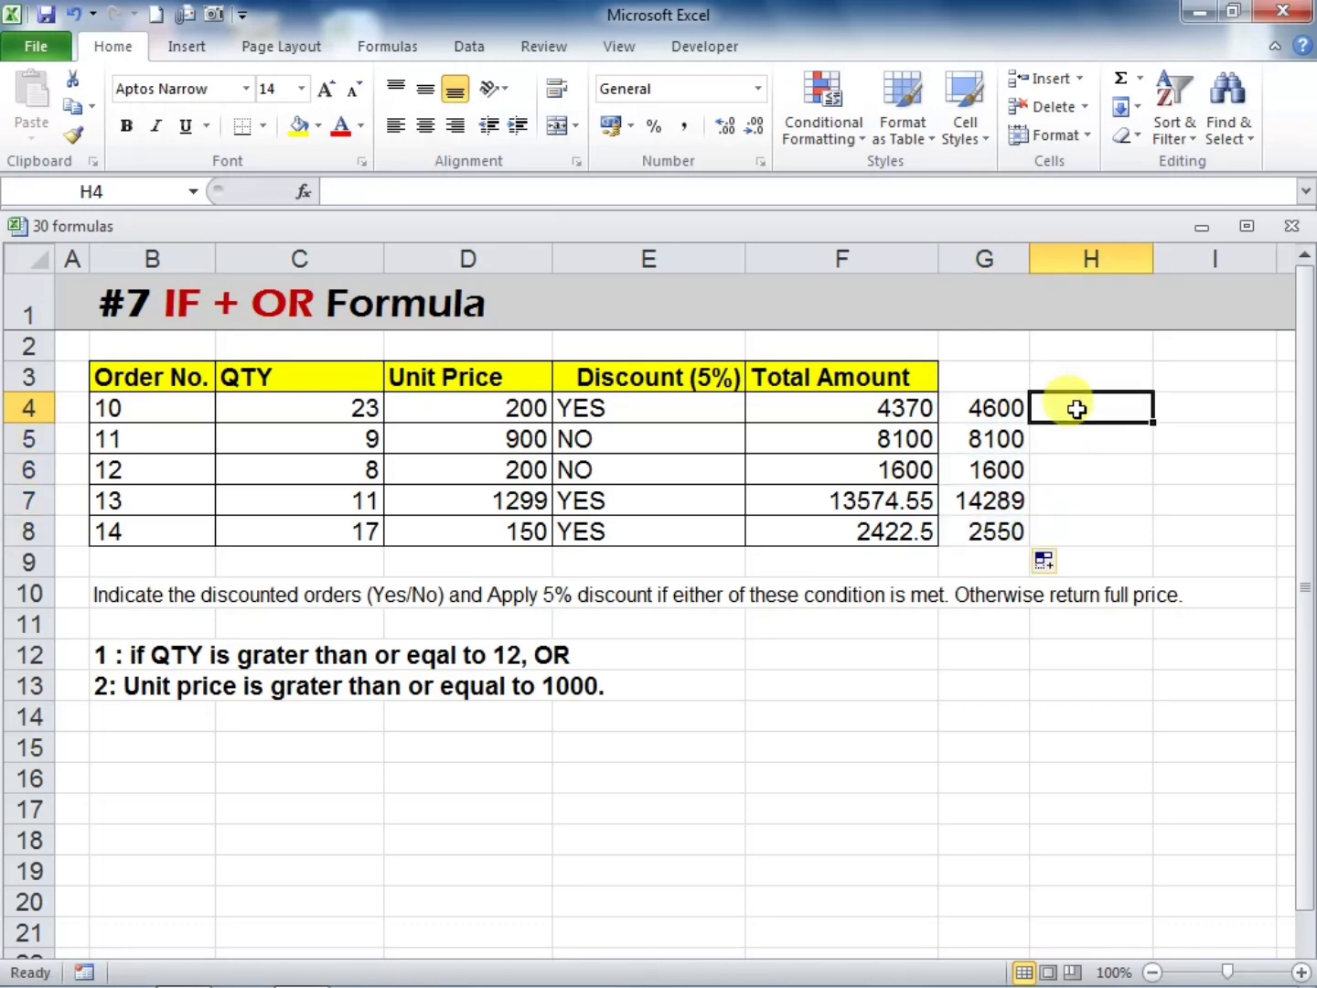
text(=G4)
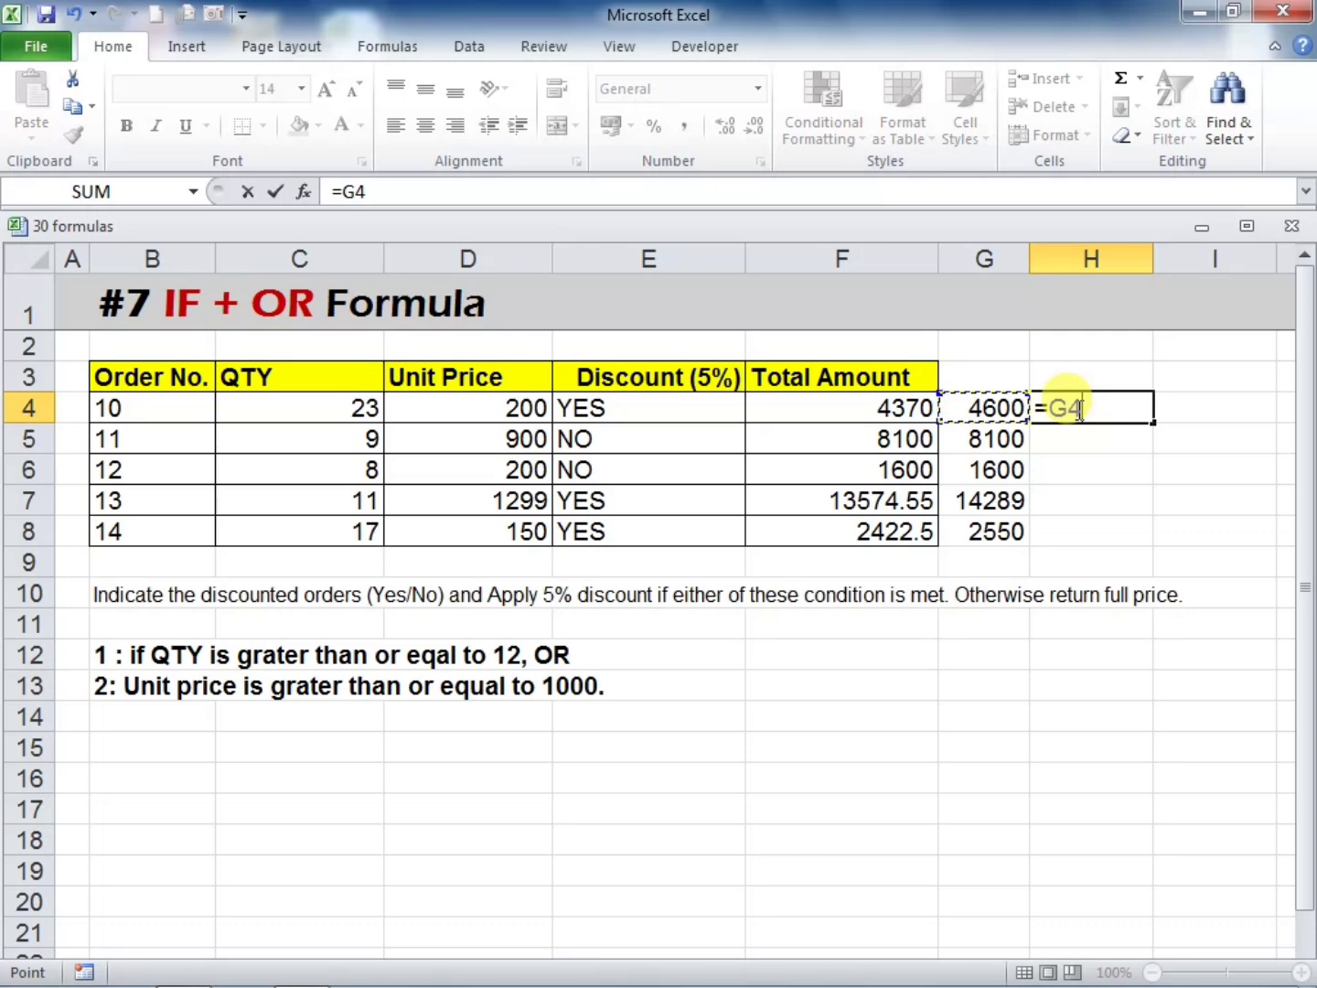
text(*5%)
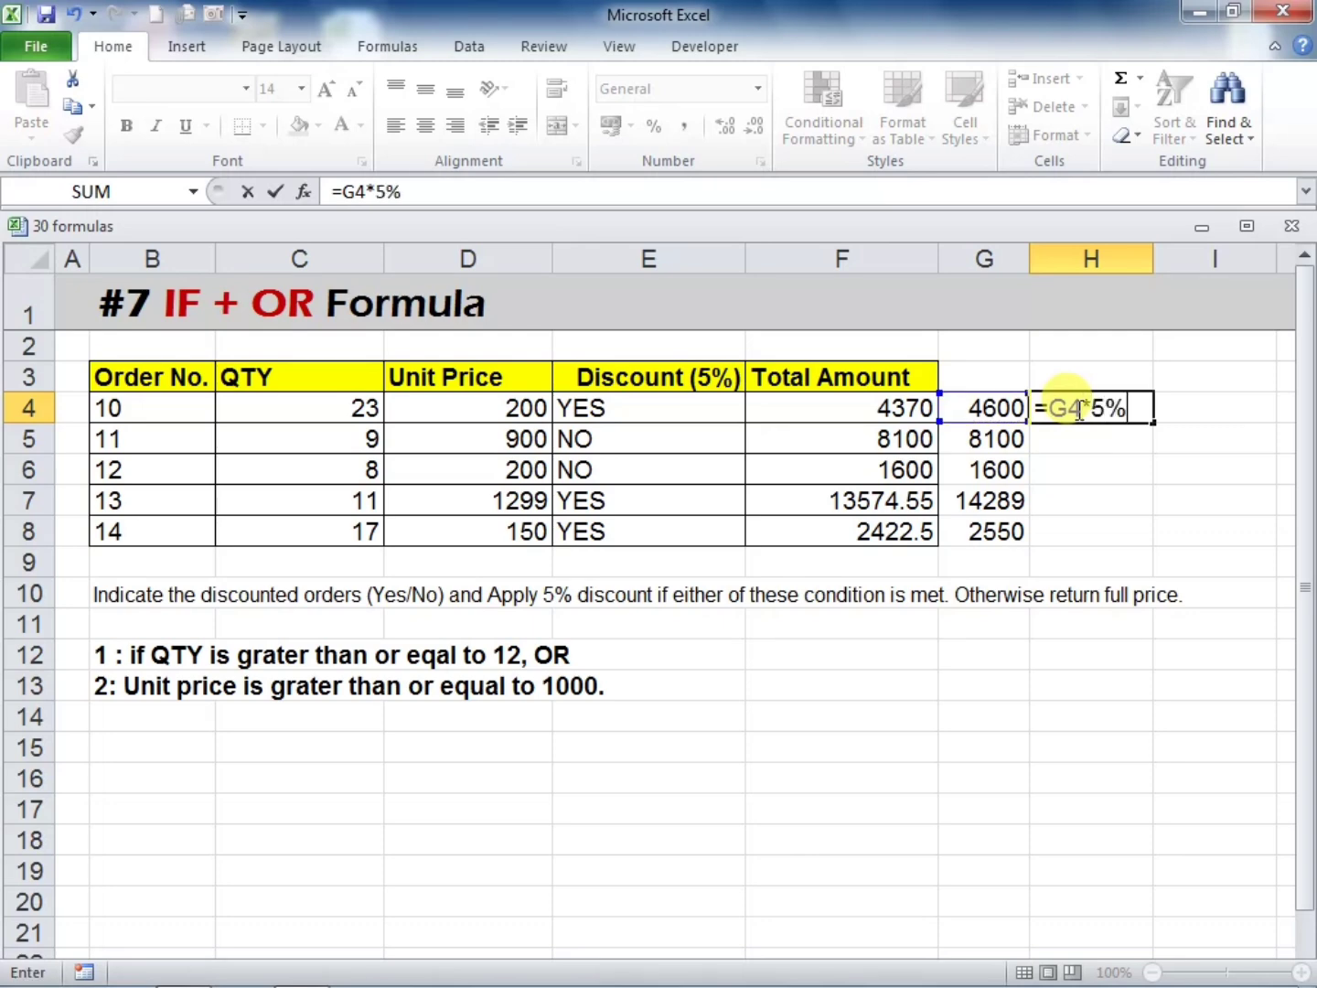
key(Return)
click(1074, 411)
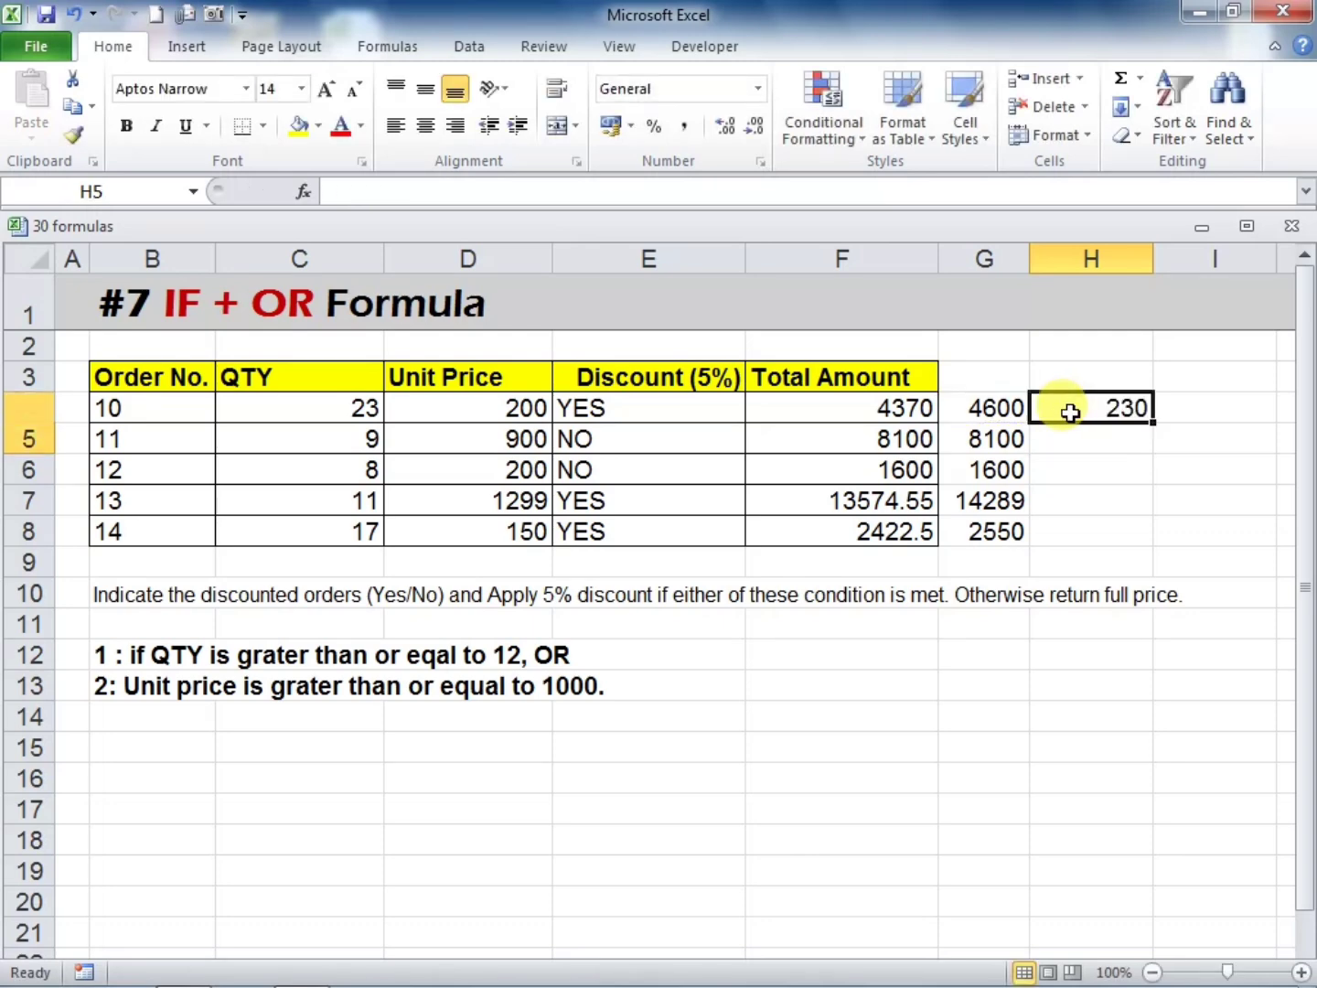
drag(1156, 432, 1143, 537)
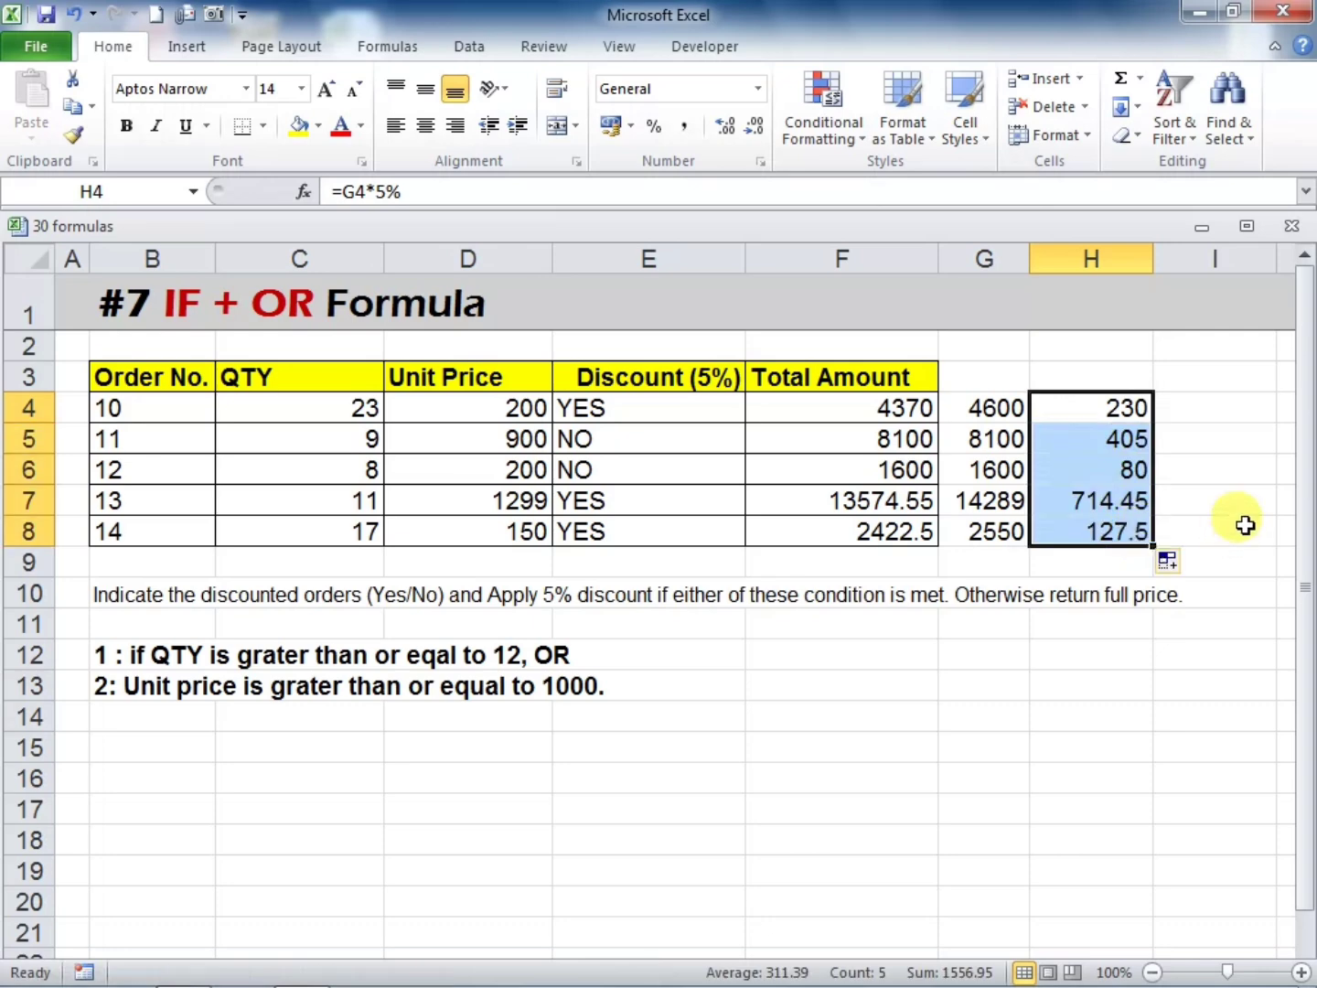
click(1249, 523)
Enter =G4-H4 in I4 to compute the discounted price for the first order
click(1204, 426)
text(=)
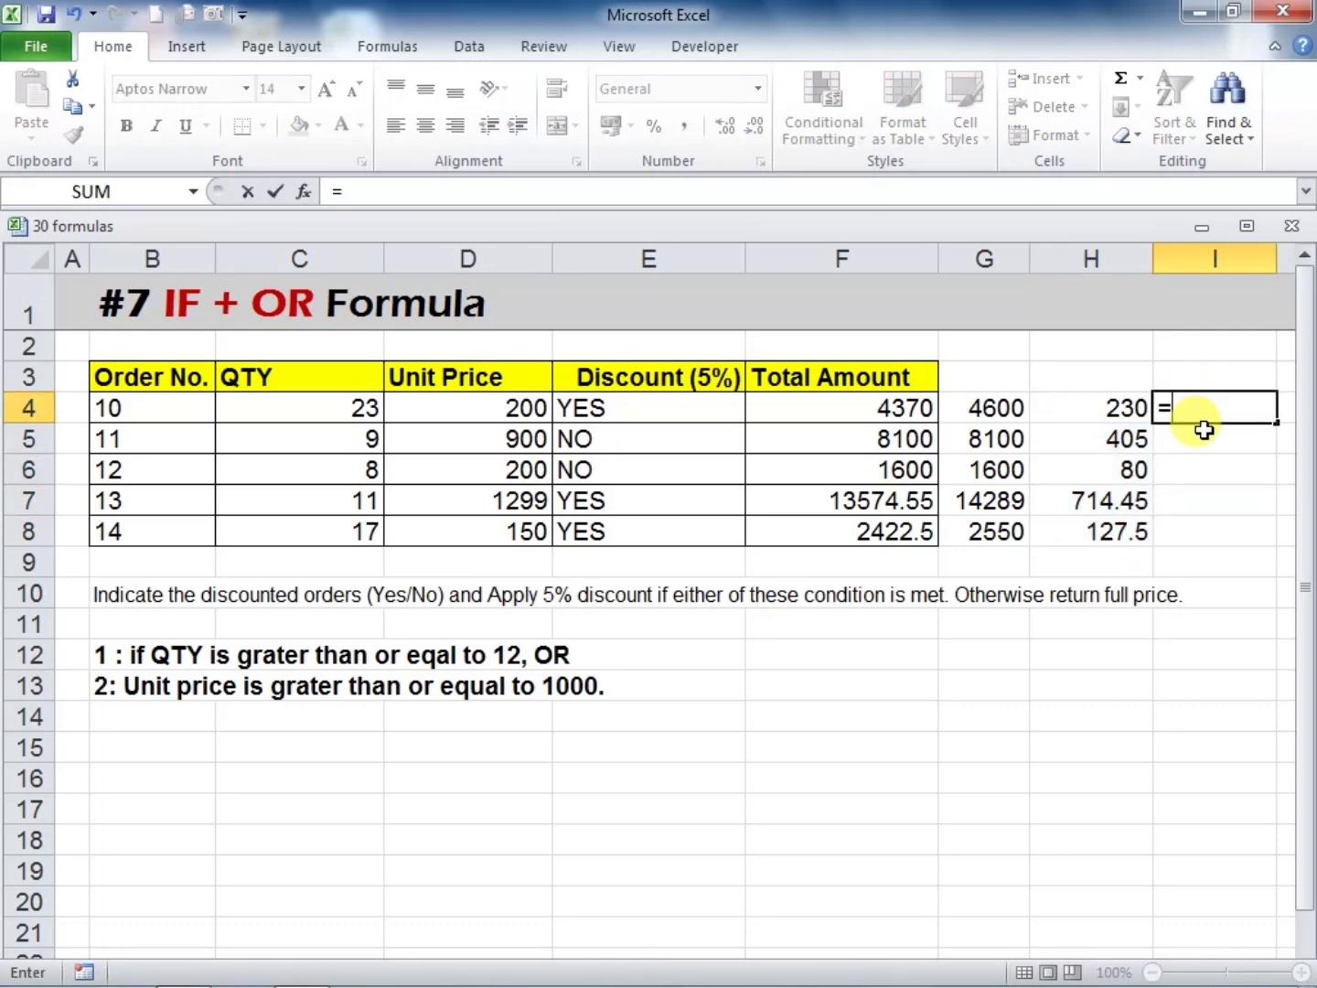
key(Left)
key(Left)
text(-)
key(Left)
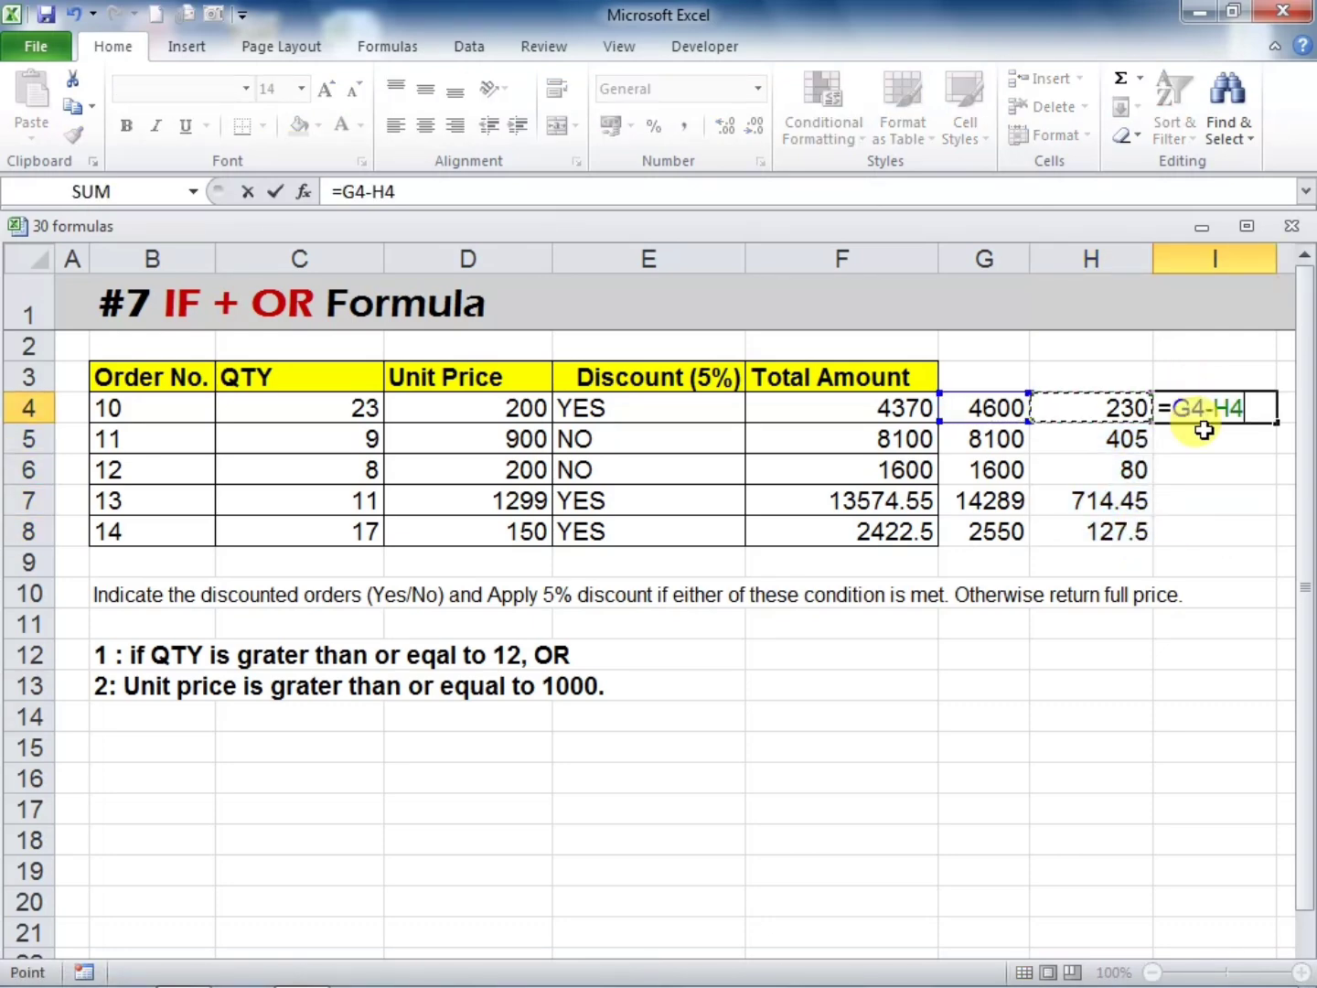
key(Return)
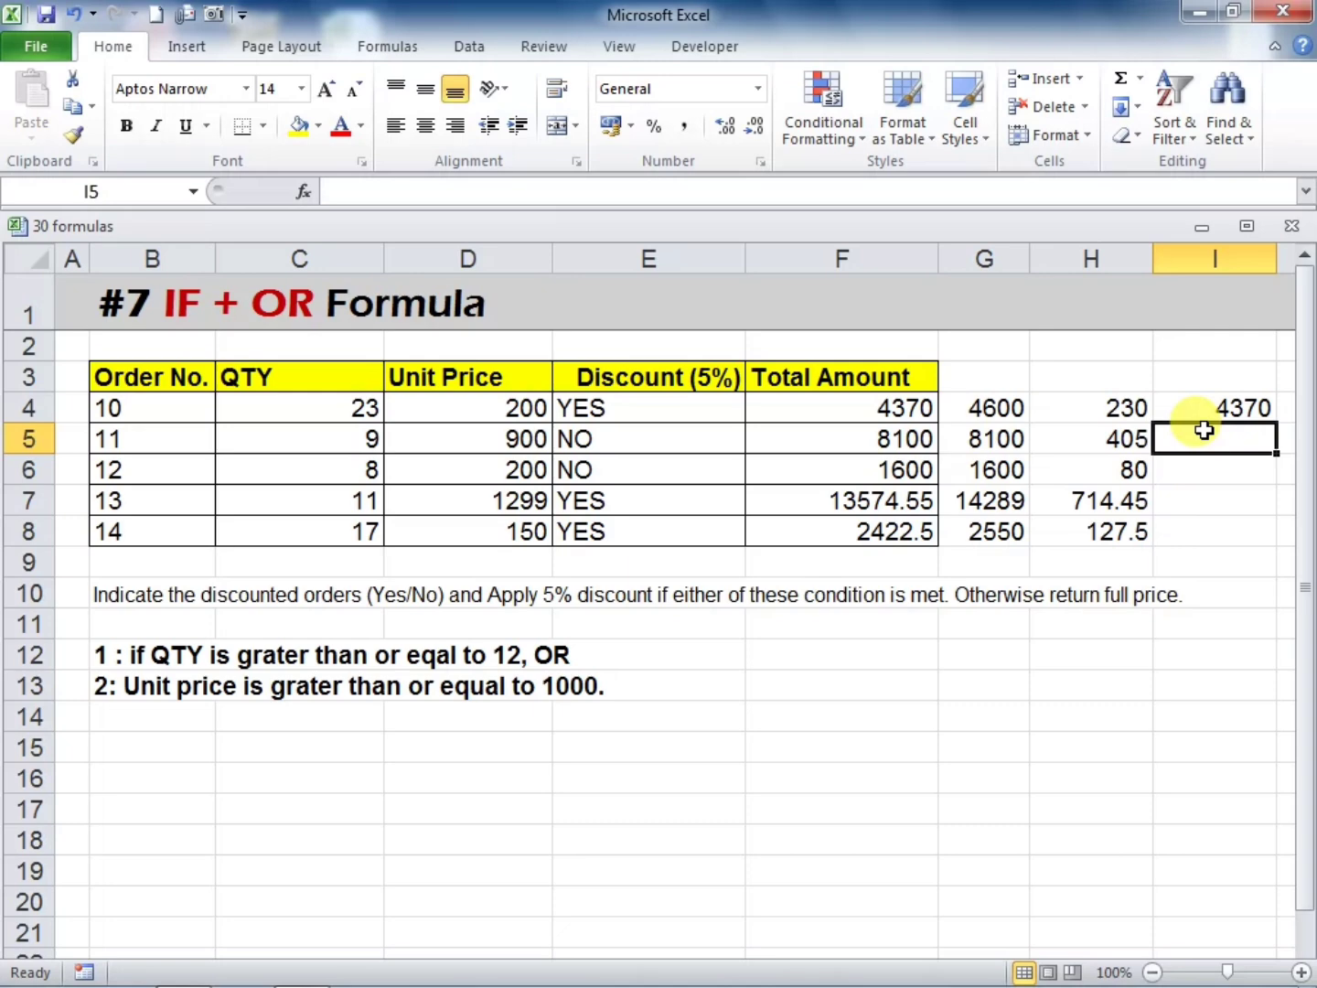
Fill the I4 discounted price formula down to I8 and compare I4 with the total amount in F4
click(1187, 409)
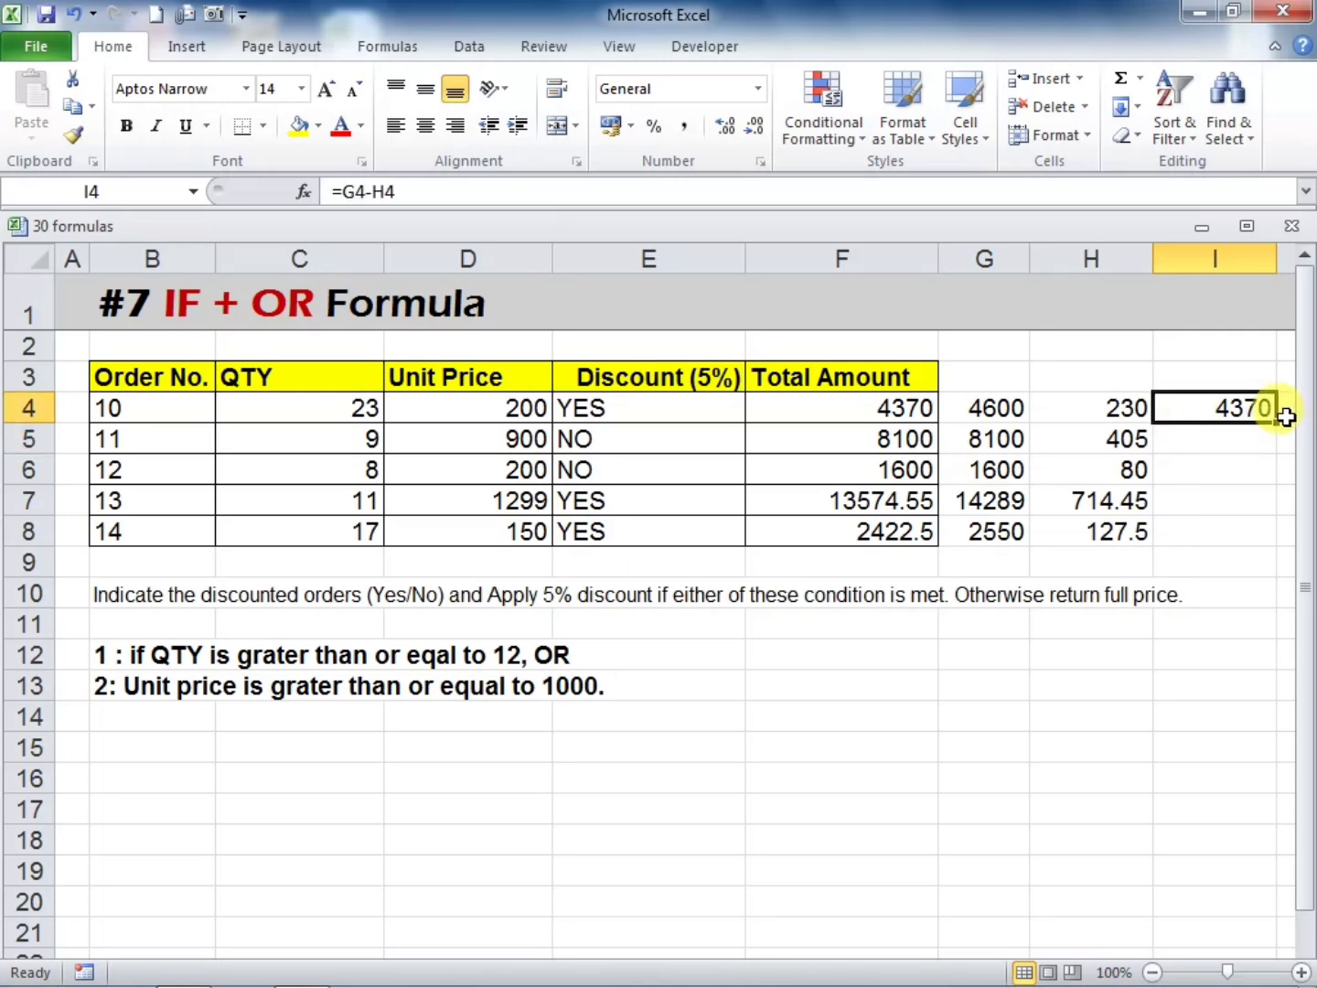
drag(1279, 423, 1281, 544)
click(1157, 690)
click(807, 406)
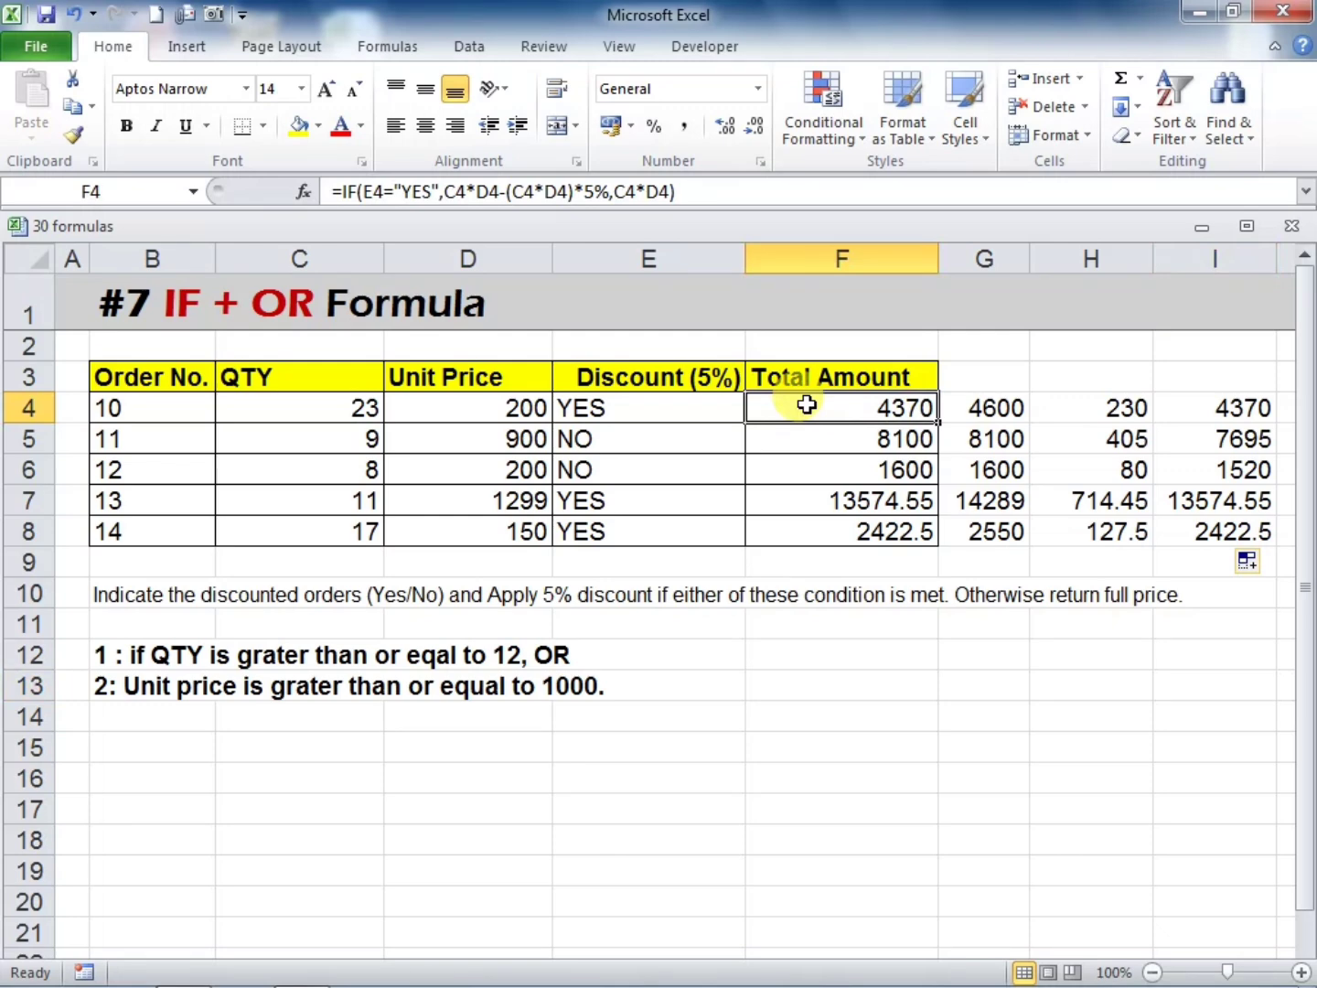
click(1190, 410)
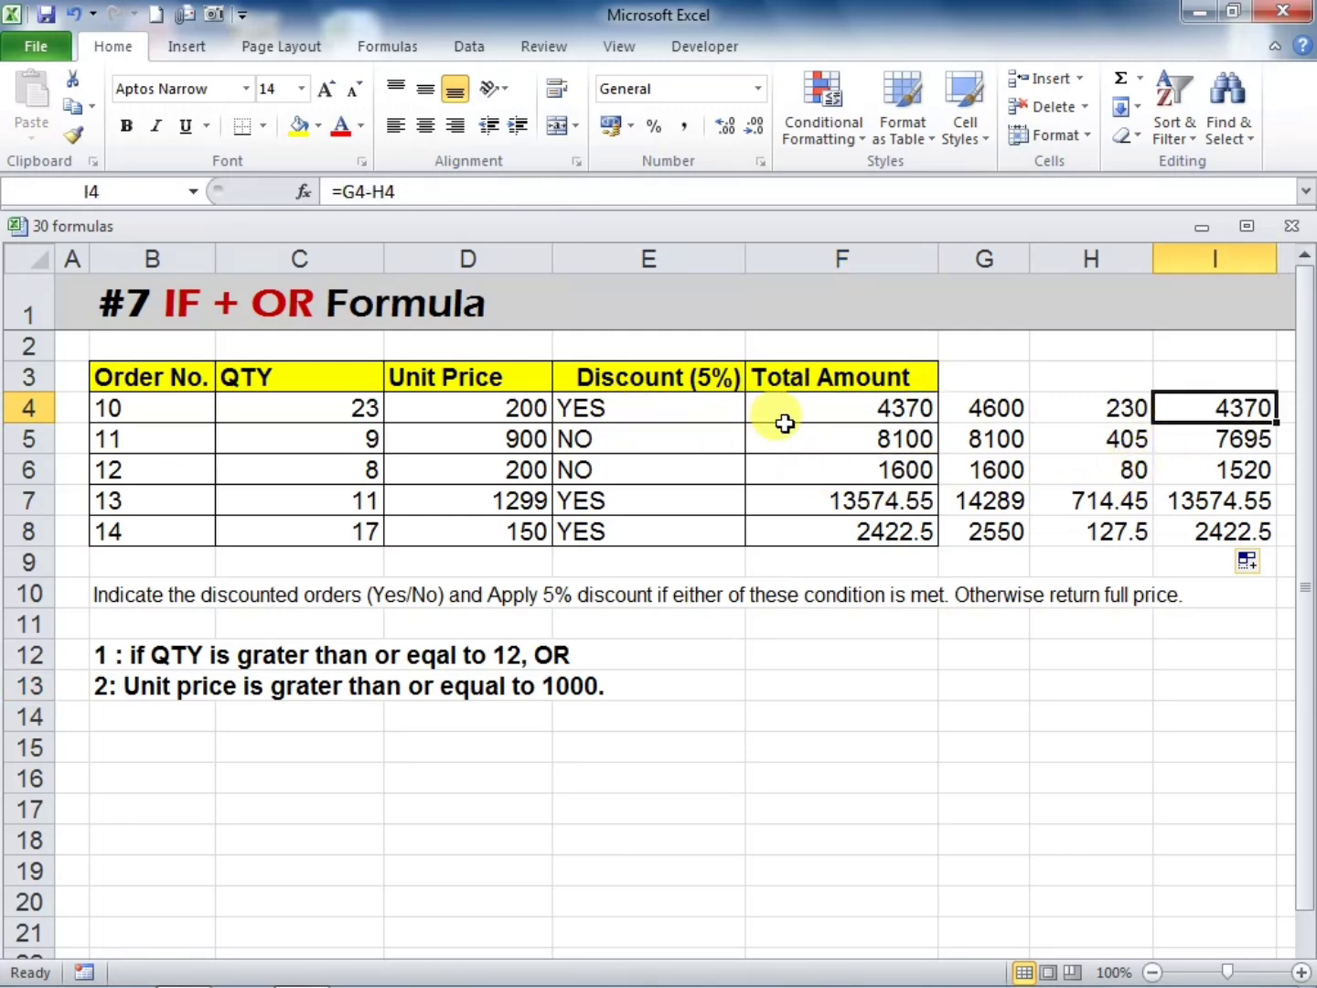
Compare I5 with F5 and E5 for order 11, clear the discount check in H5, and recheck I5 against F5
click(1190, 438)
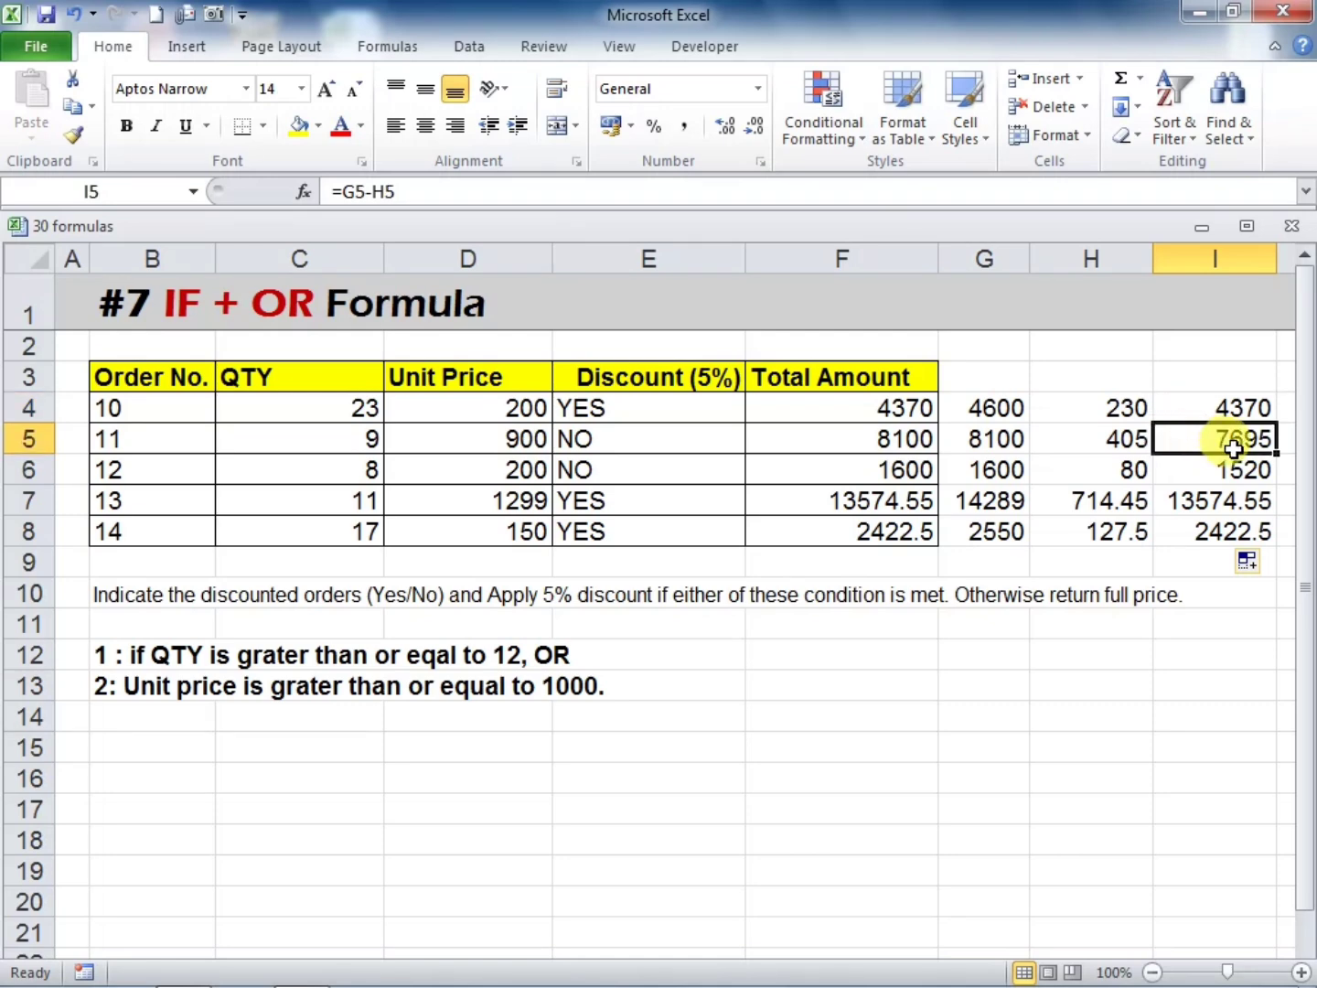
click(842, 440)
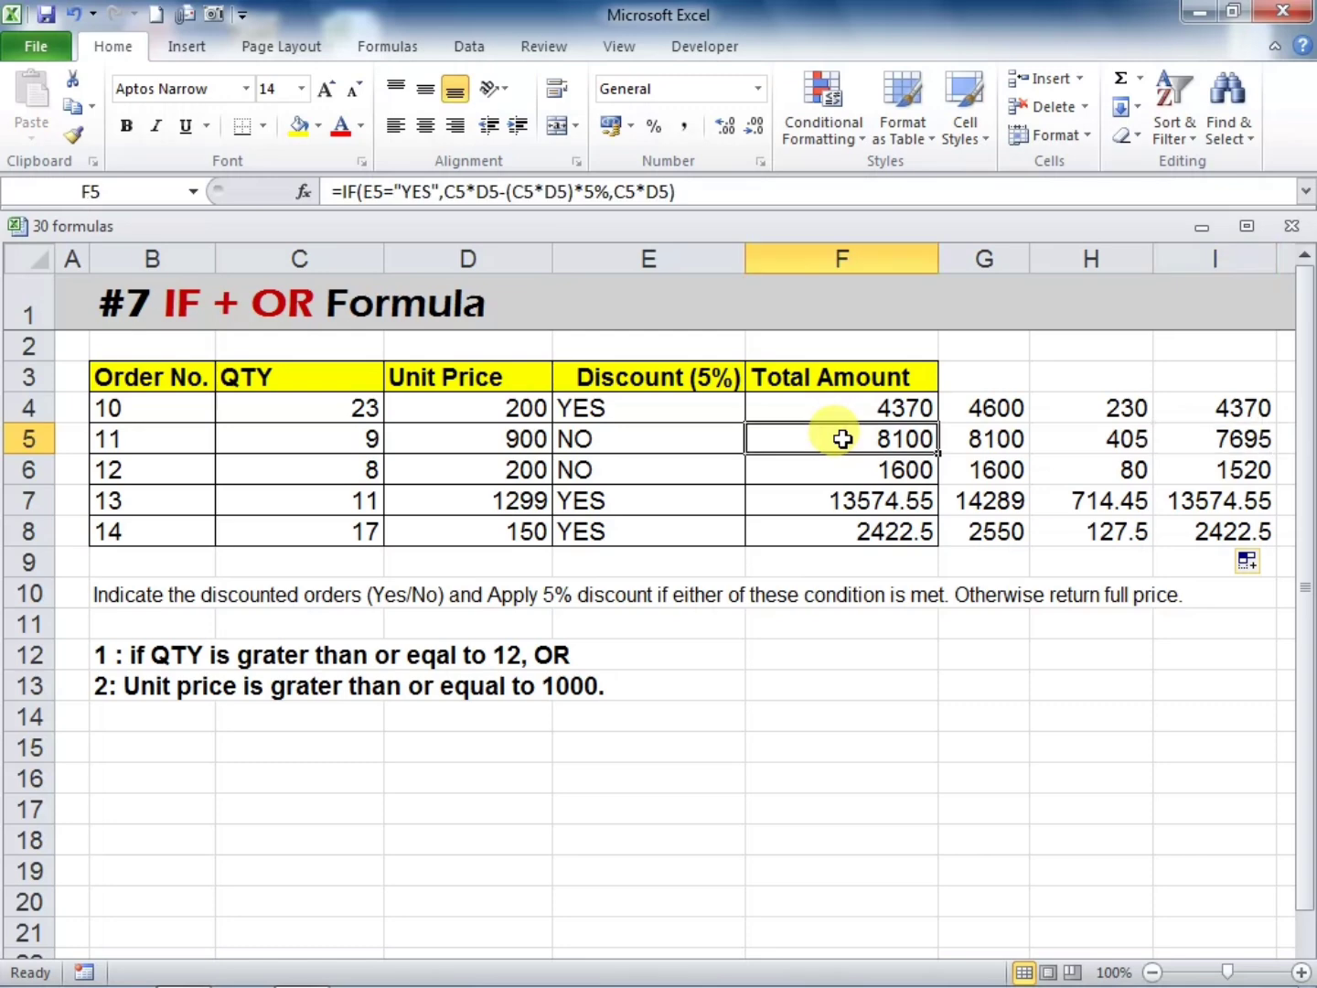
click(596, 440)
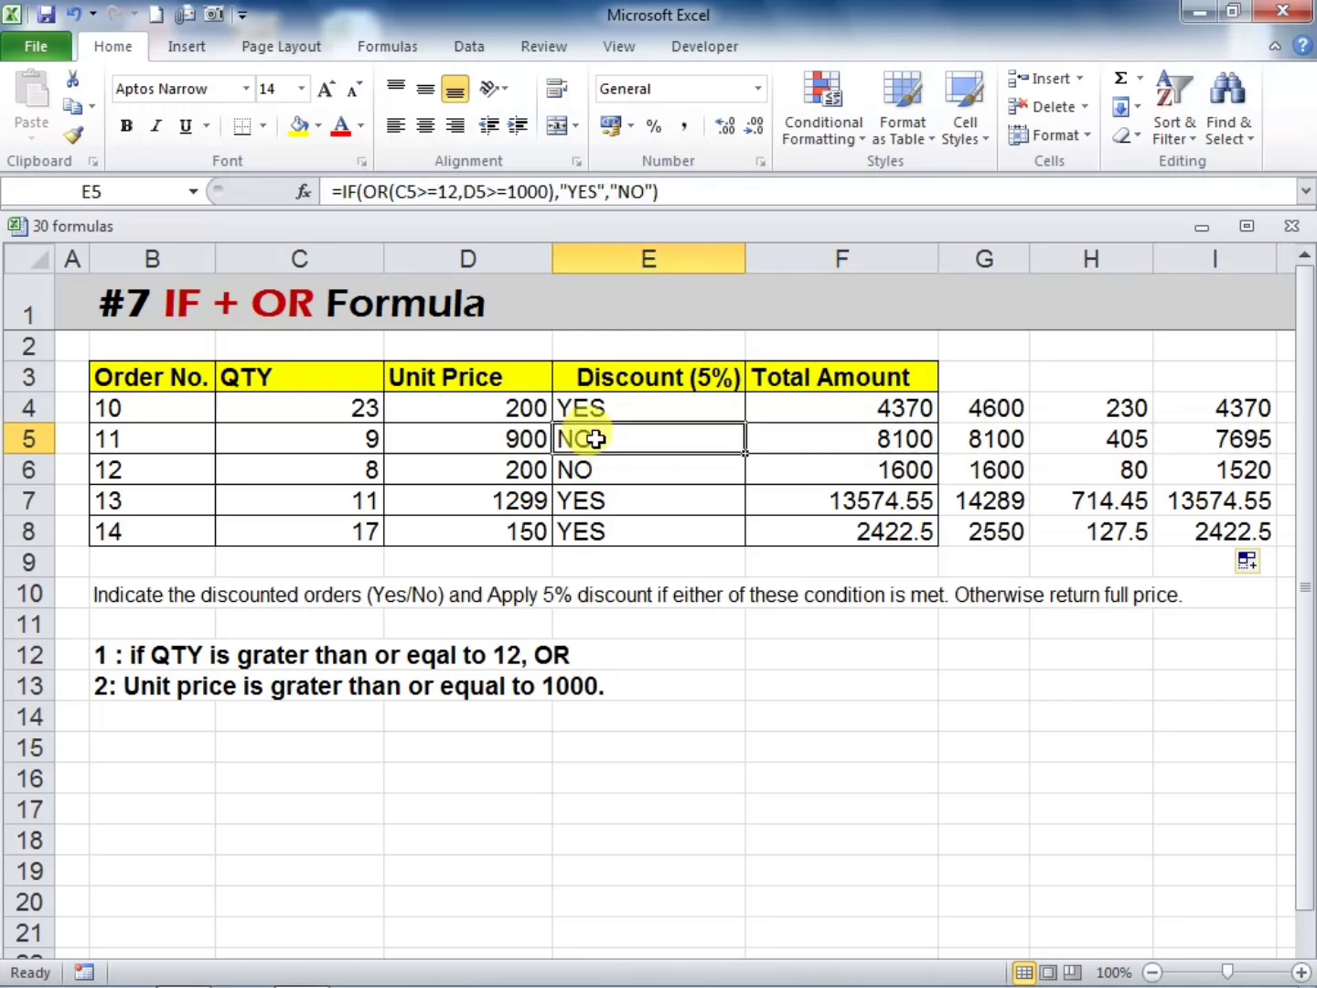
click(1081, 441)
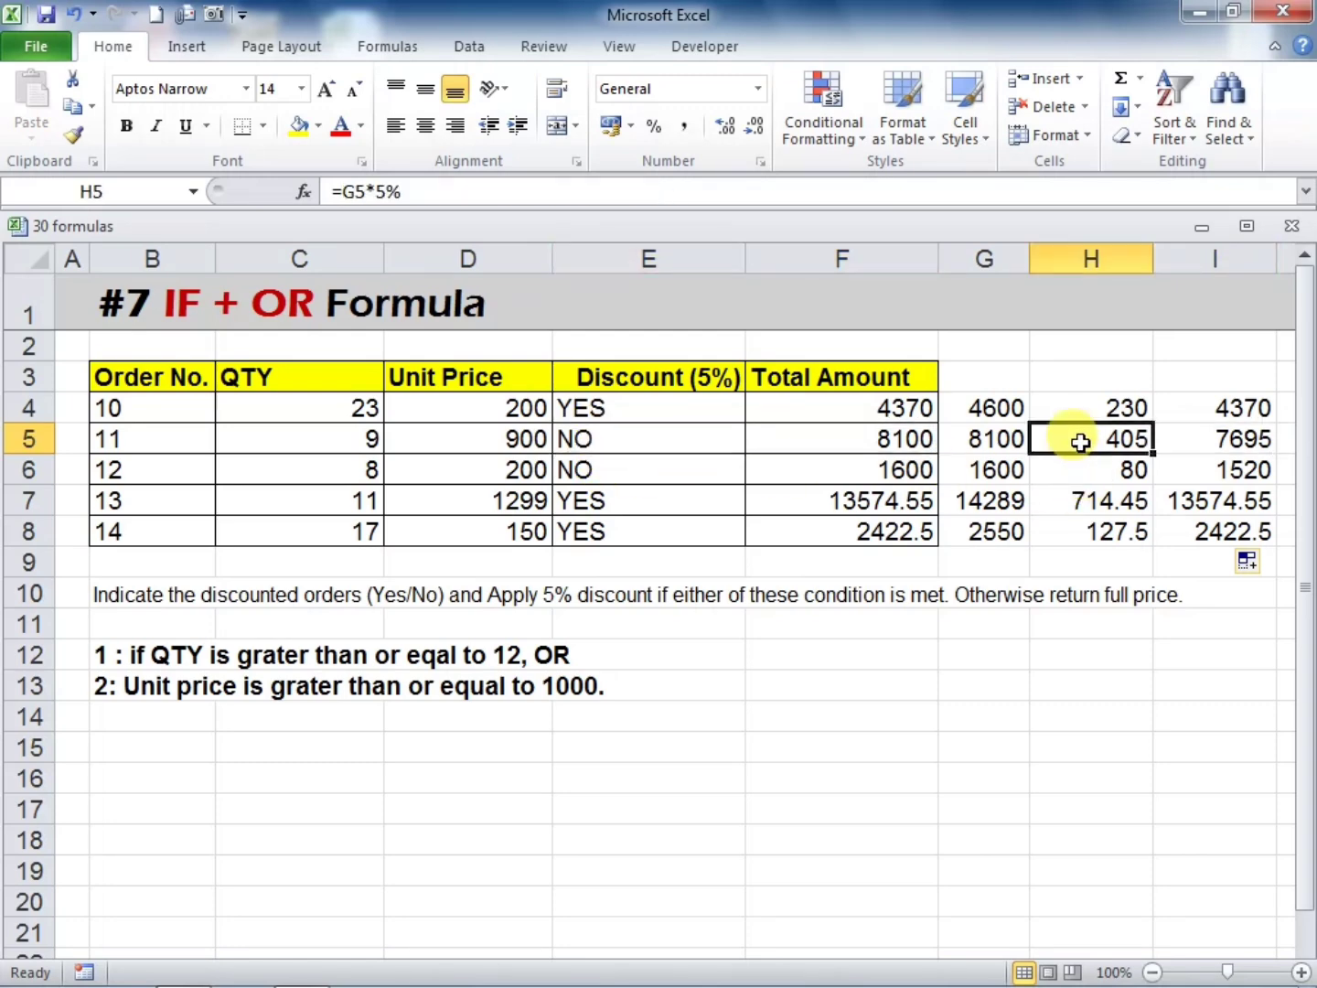
key(Delete)
click(1194, 596)
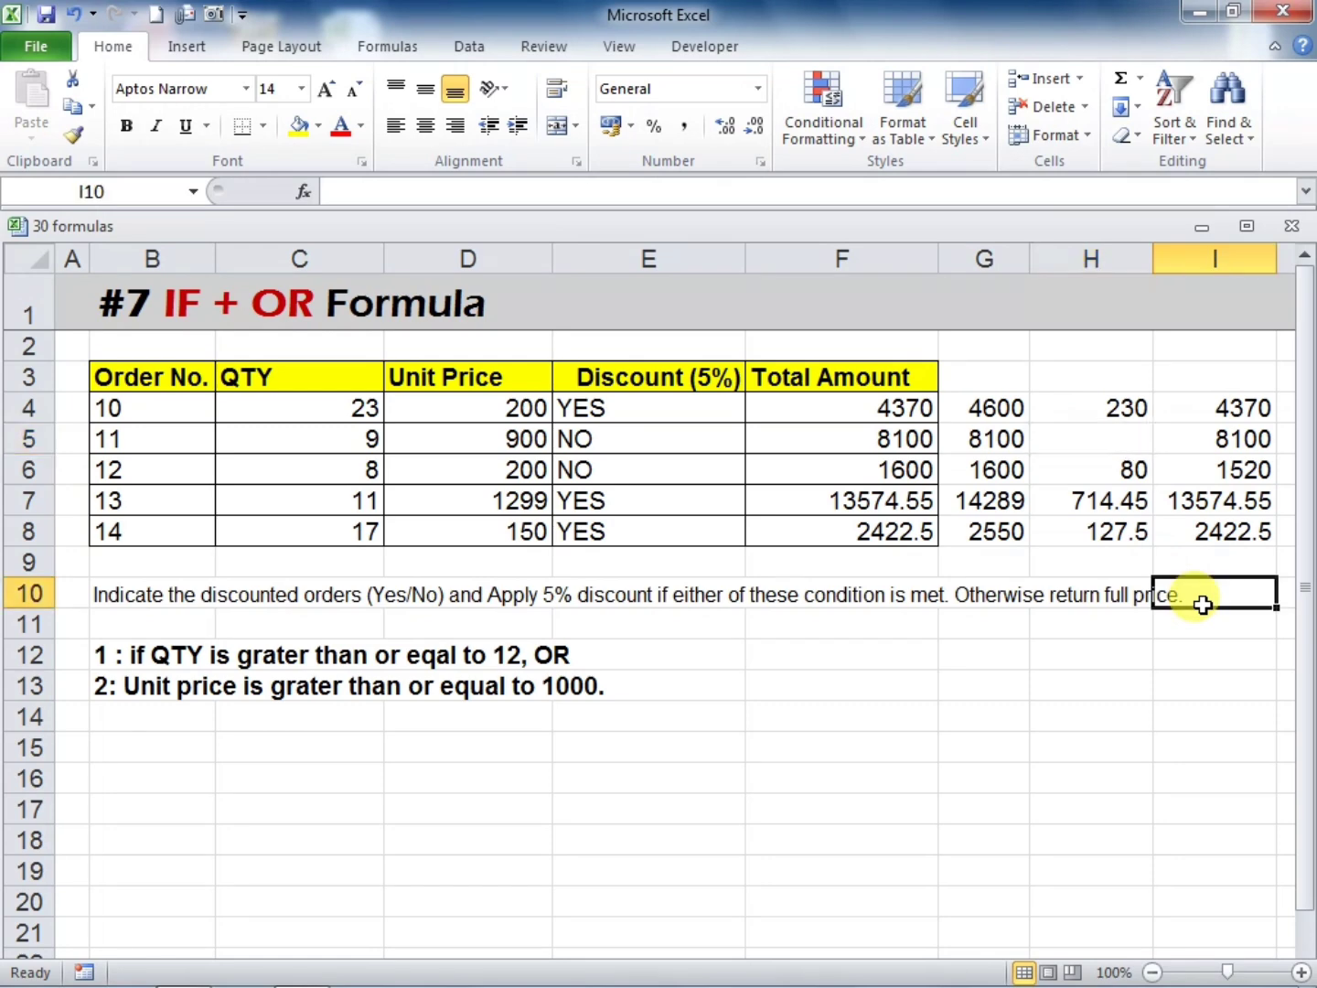
click(1188, 440)
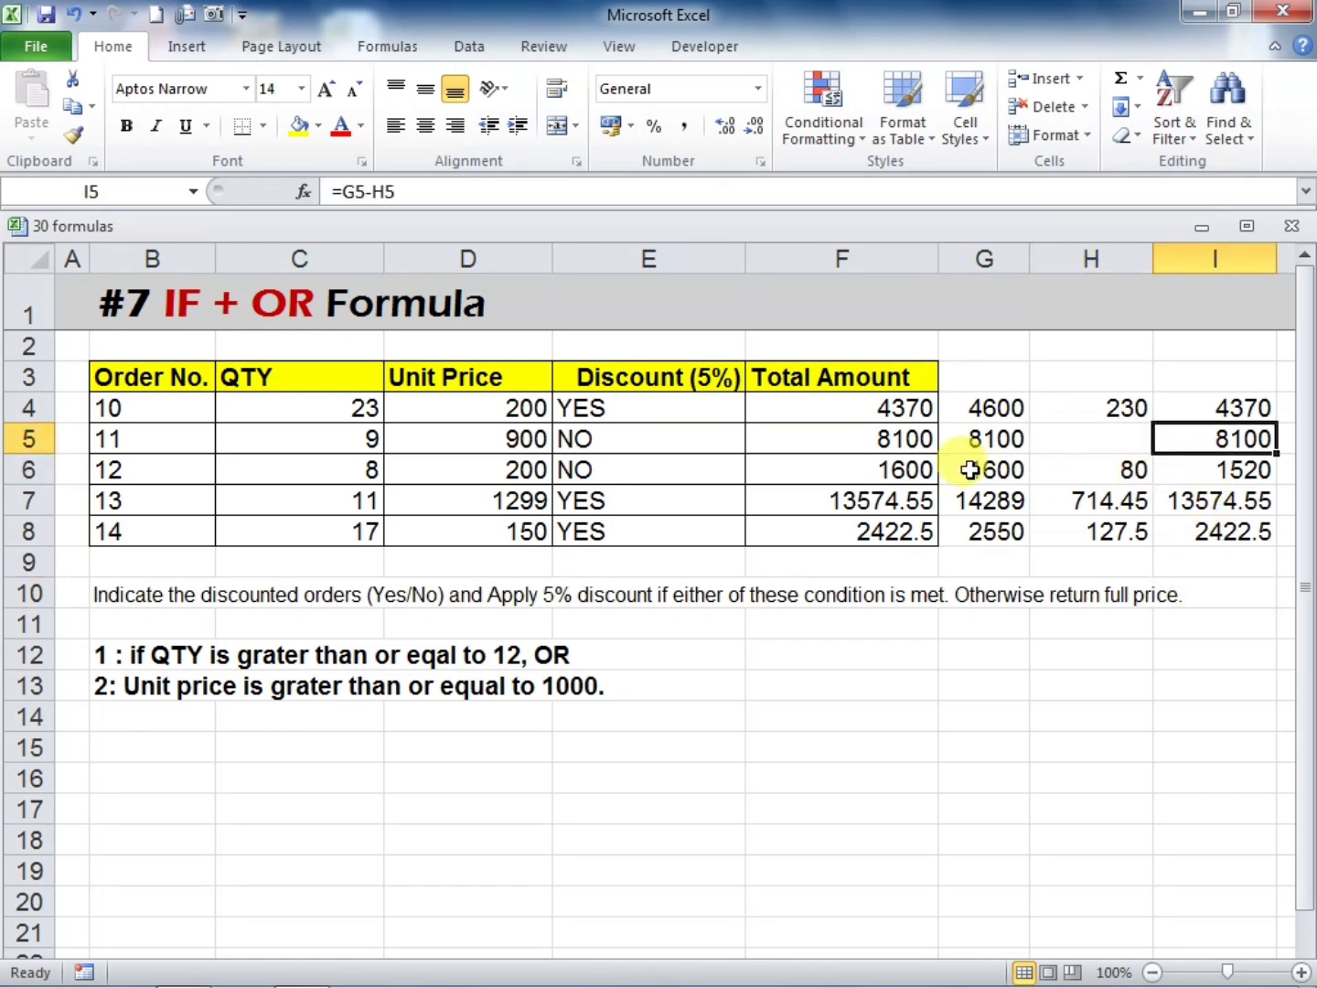
click(860, 441)
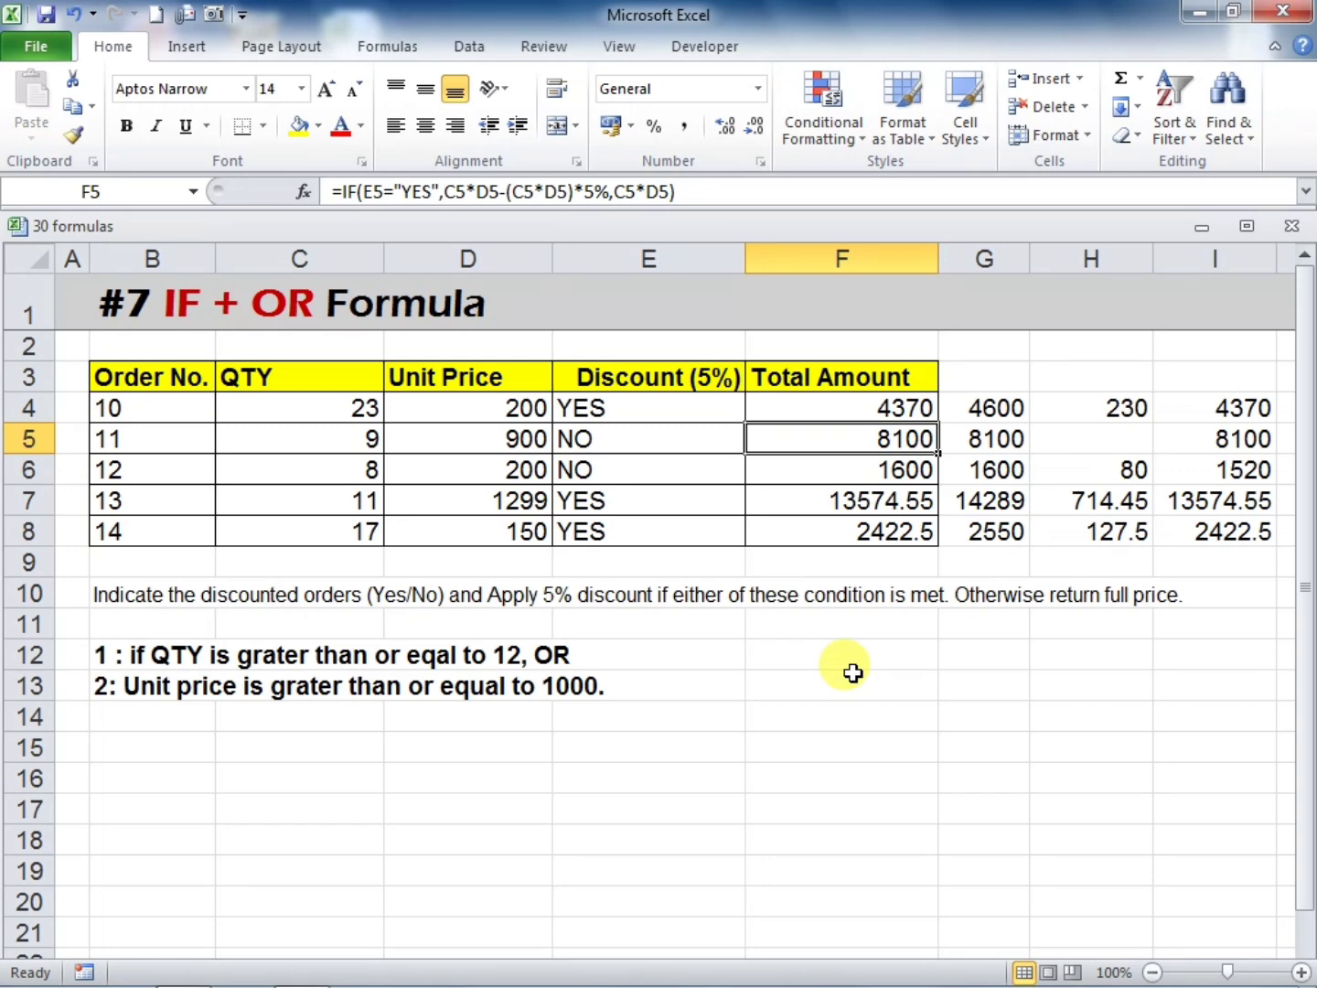
Start an IF formula with a nested OR in D26 of the order status table, with C26="DELIVERED" as the first condition
scroll(852, 673, down, 6)
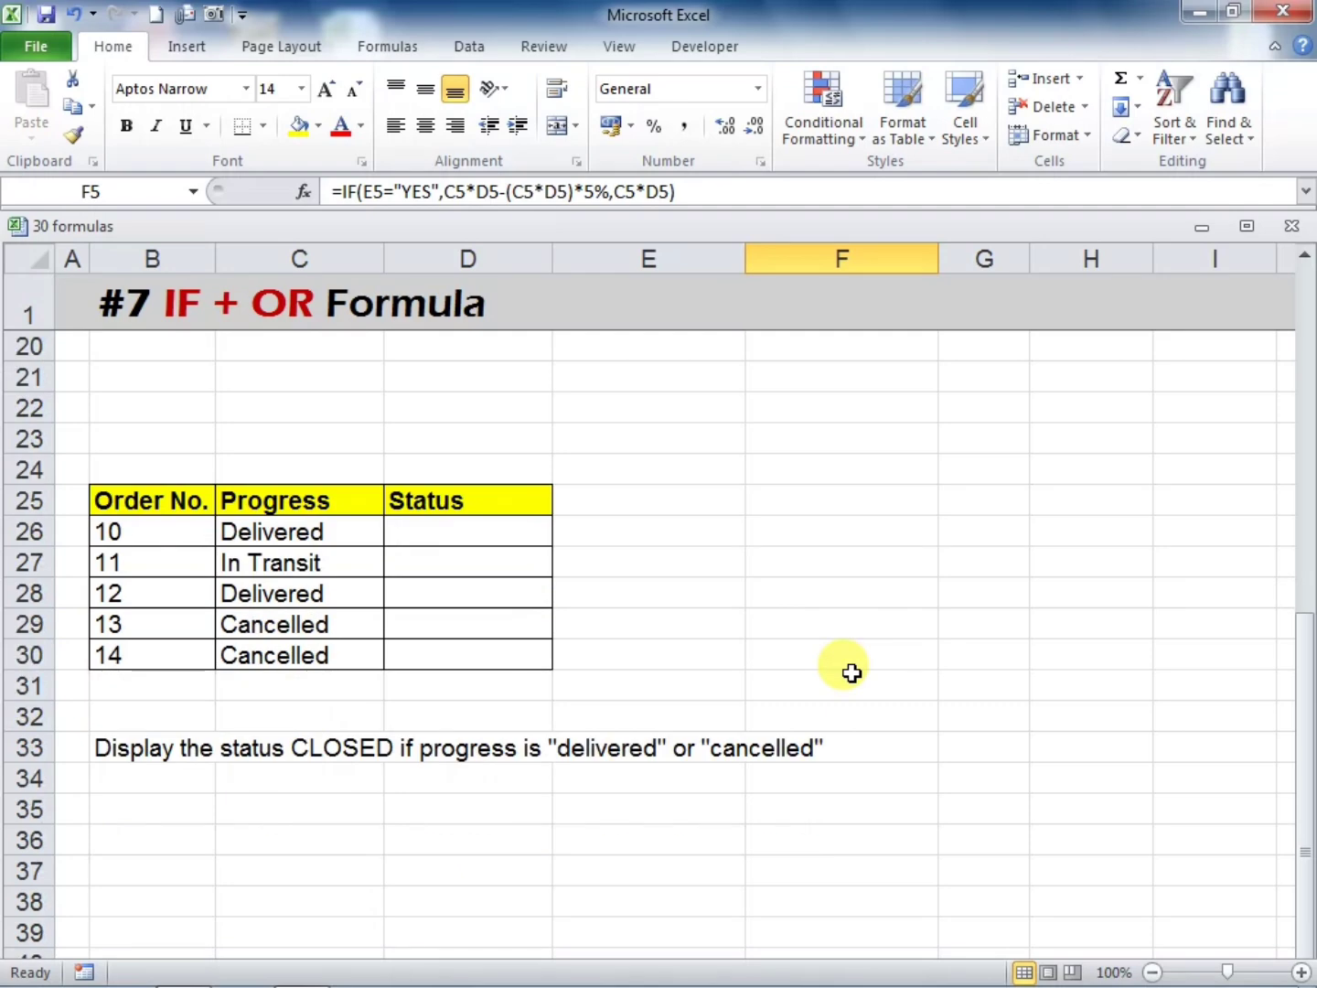
scroll(852, 673, down, 1)
scroll(887, 727, up, 1)
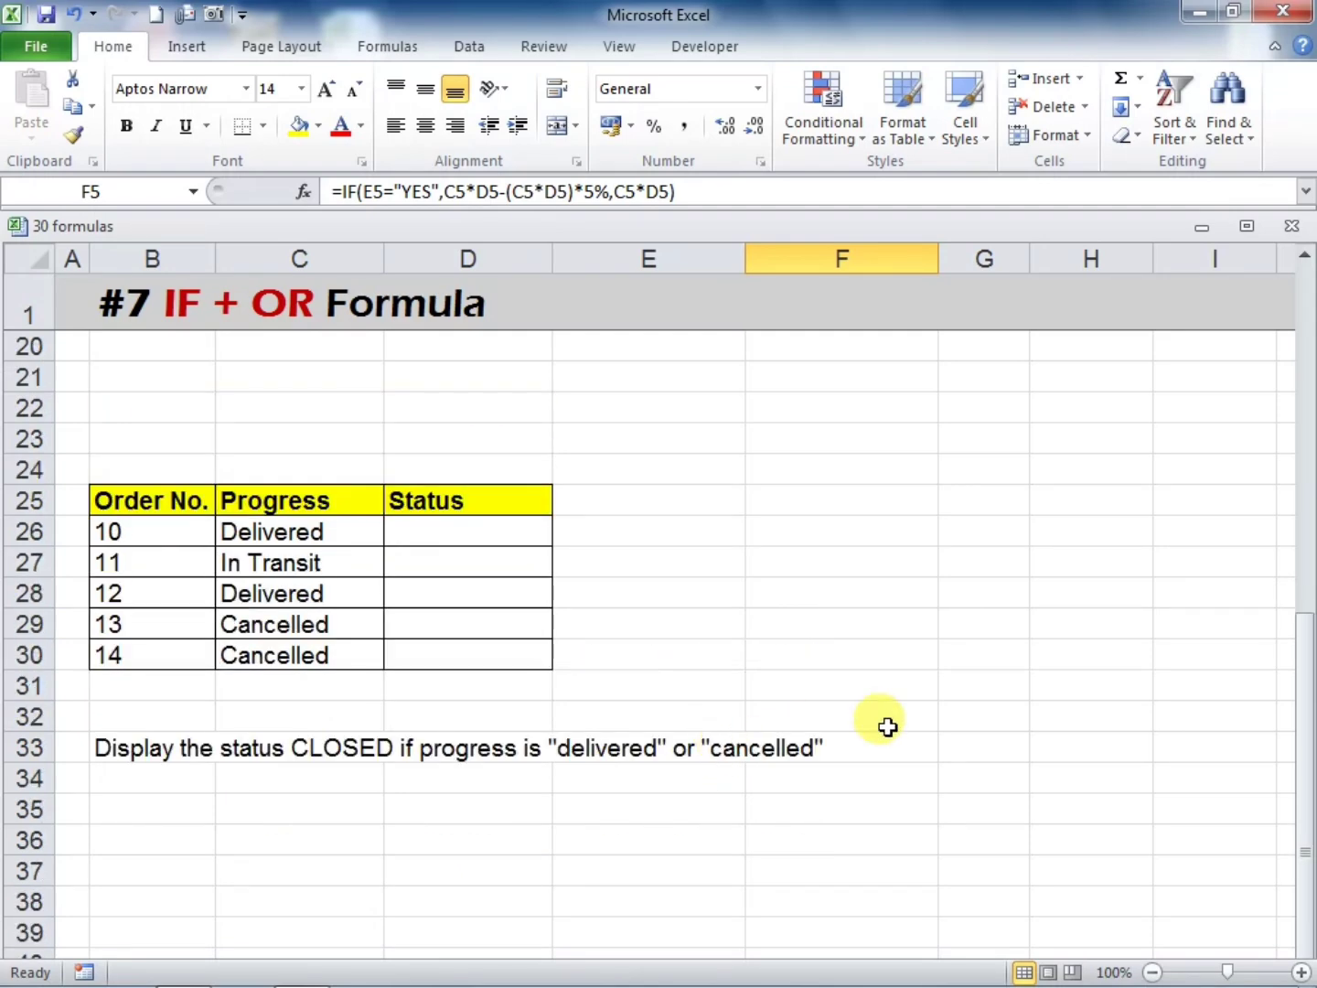
click(944, 693)
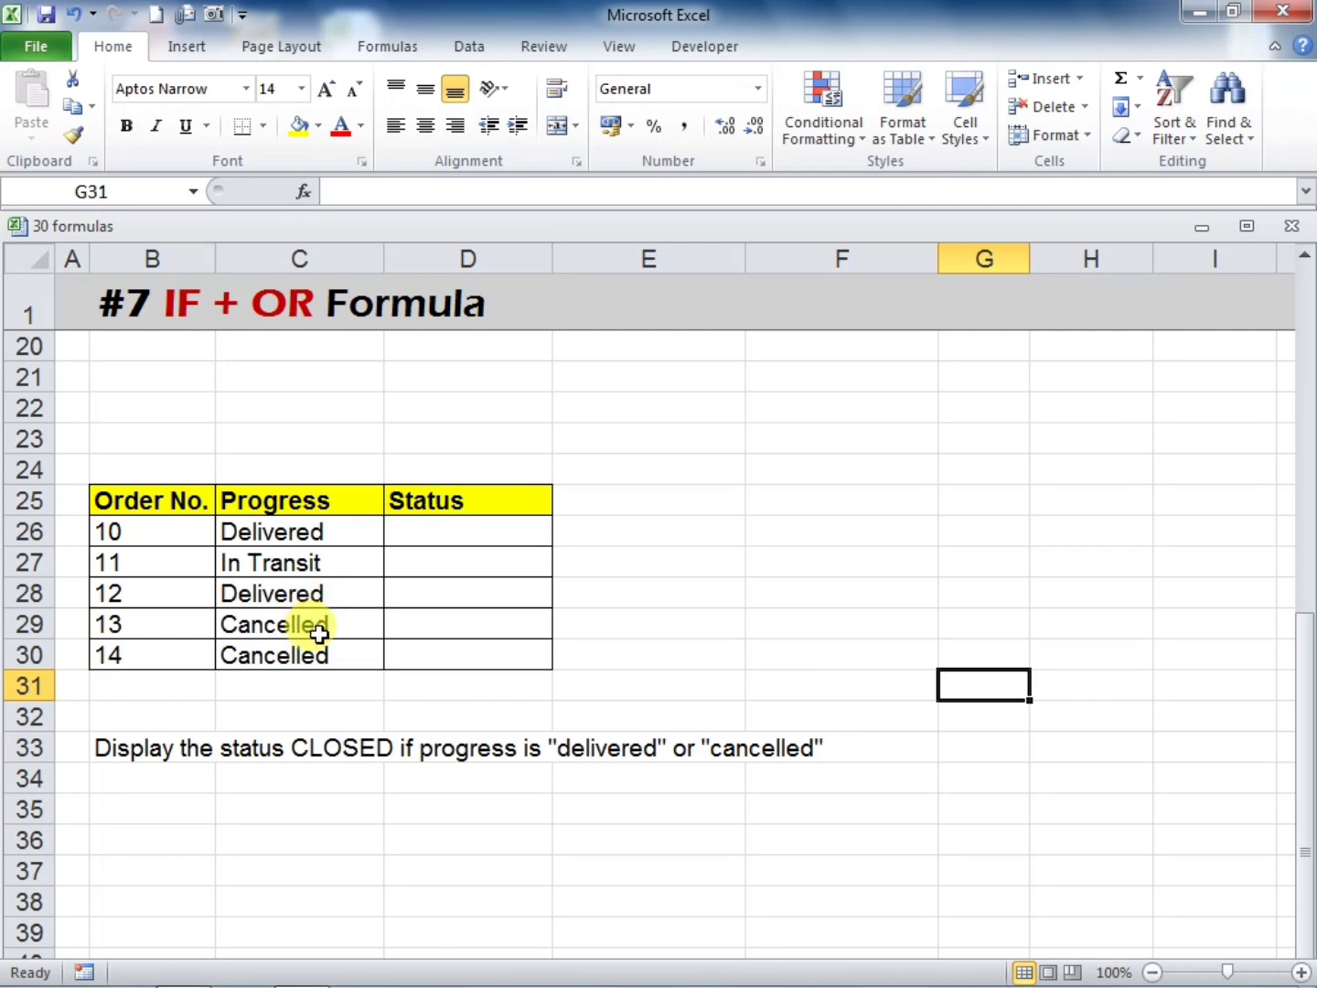
click(444, 522)
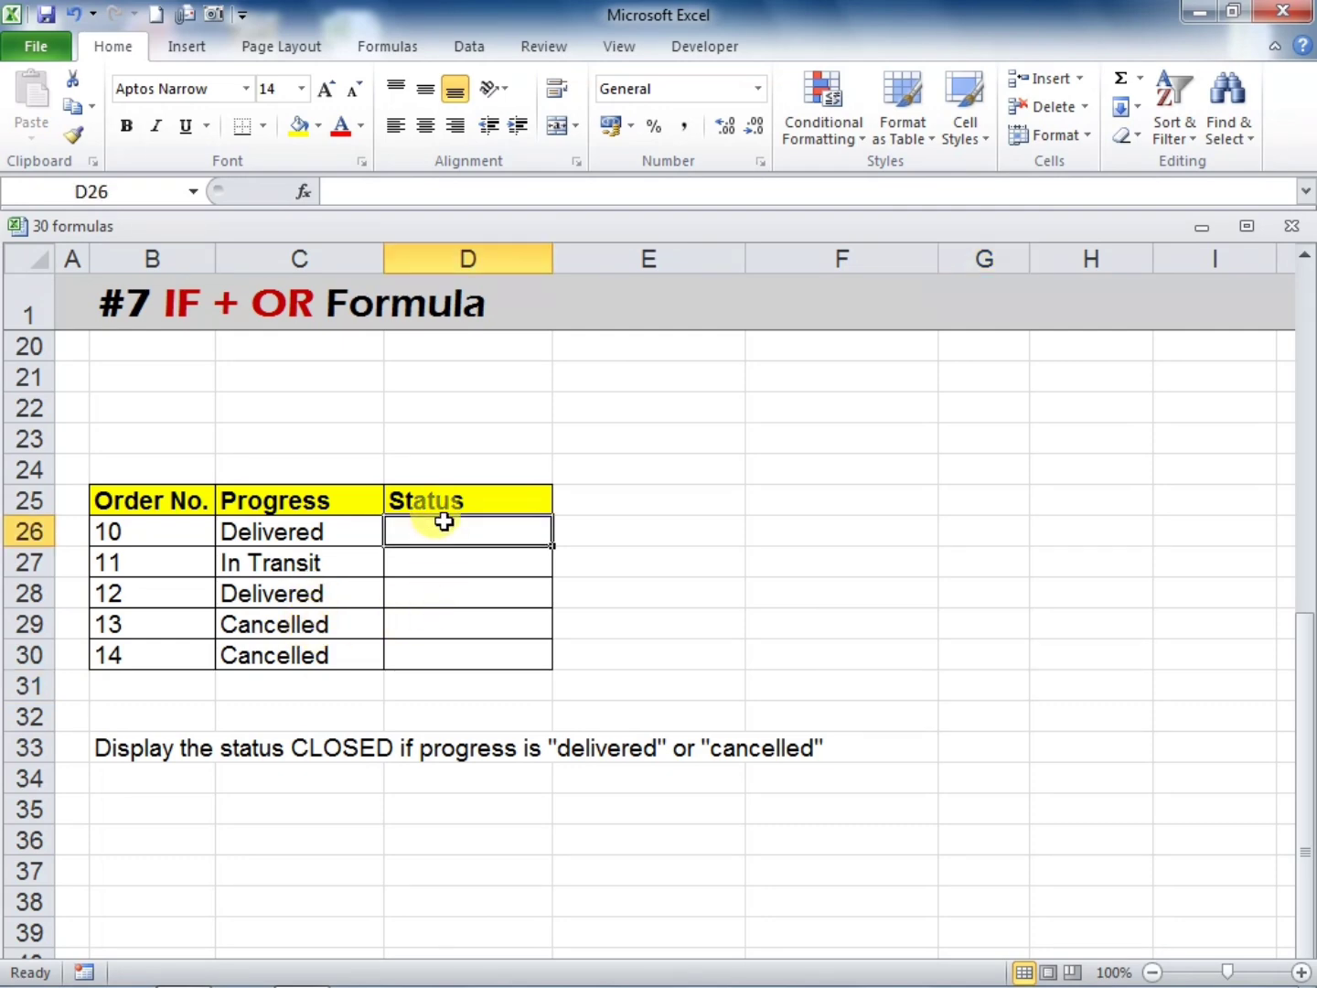
text(=)
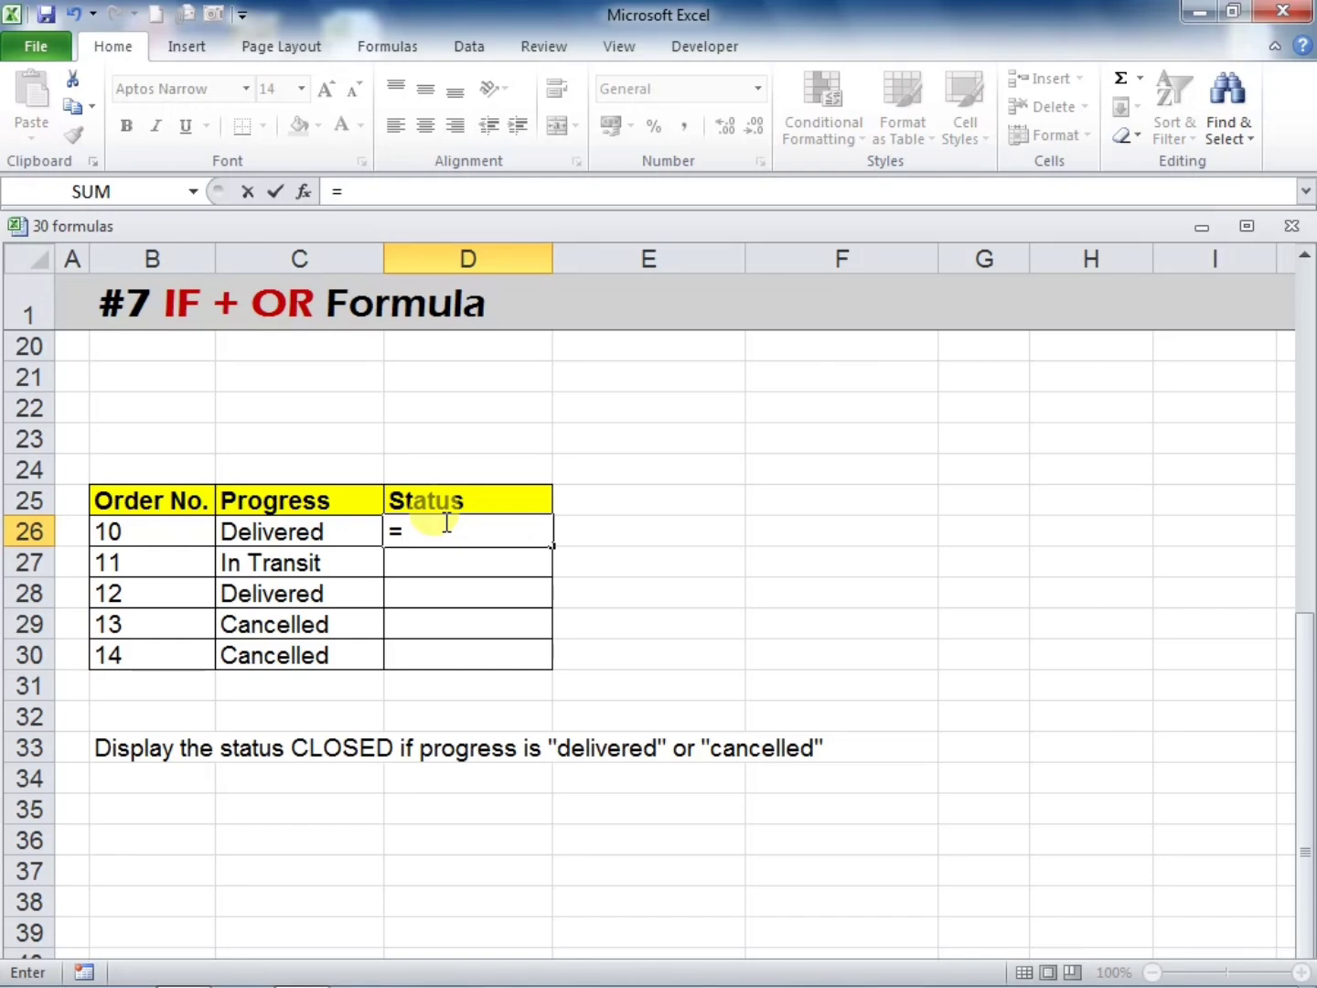
text(IF)
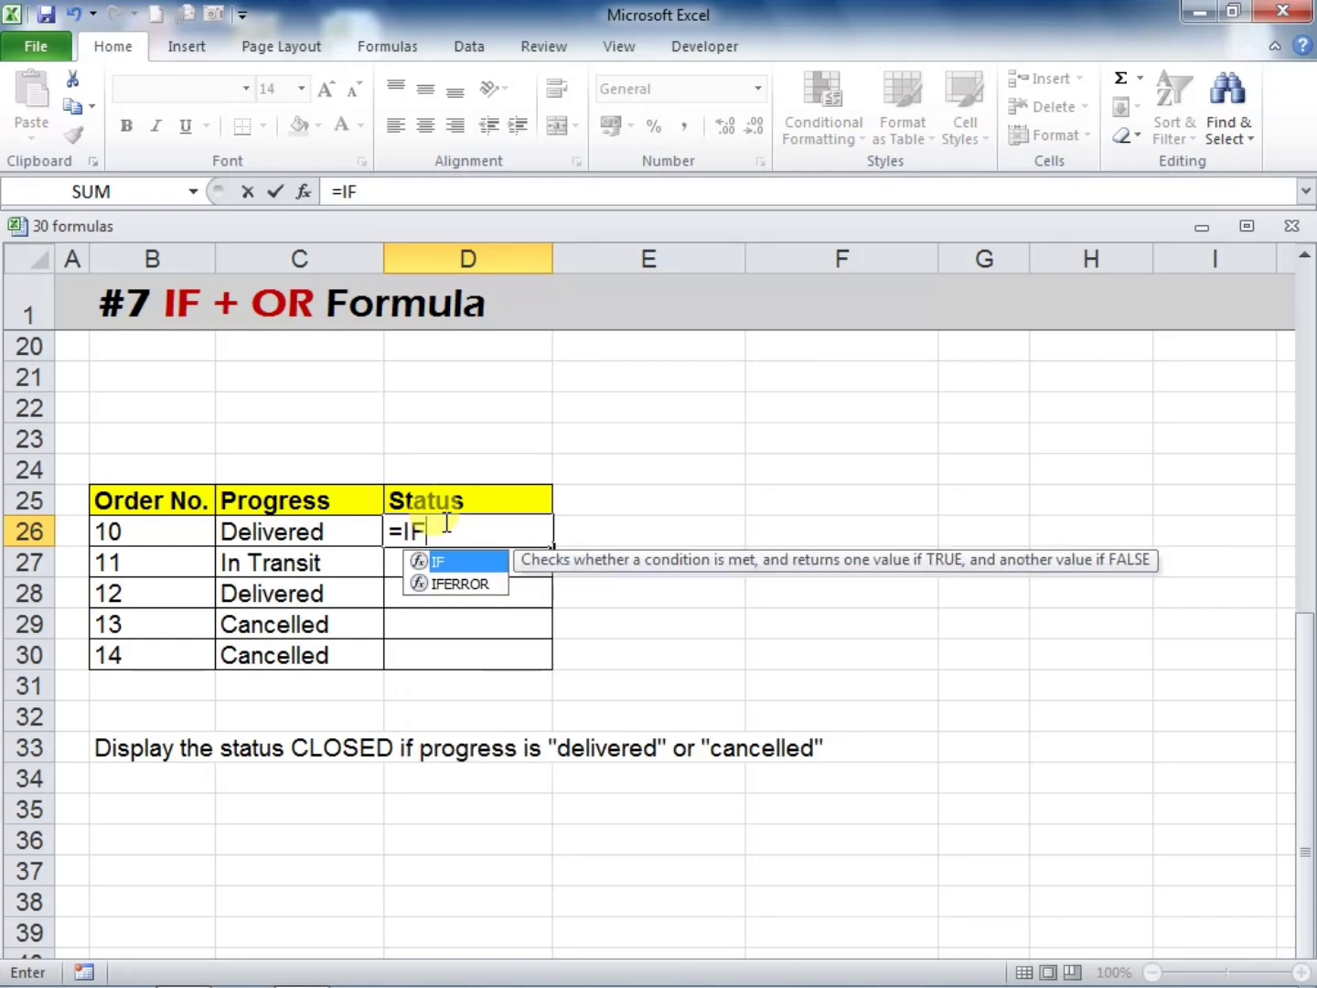
text((O)
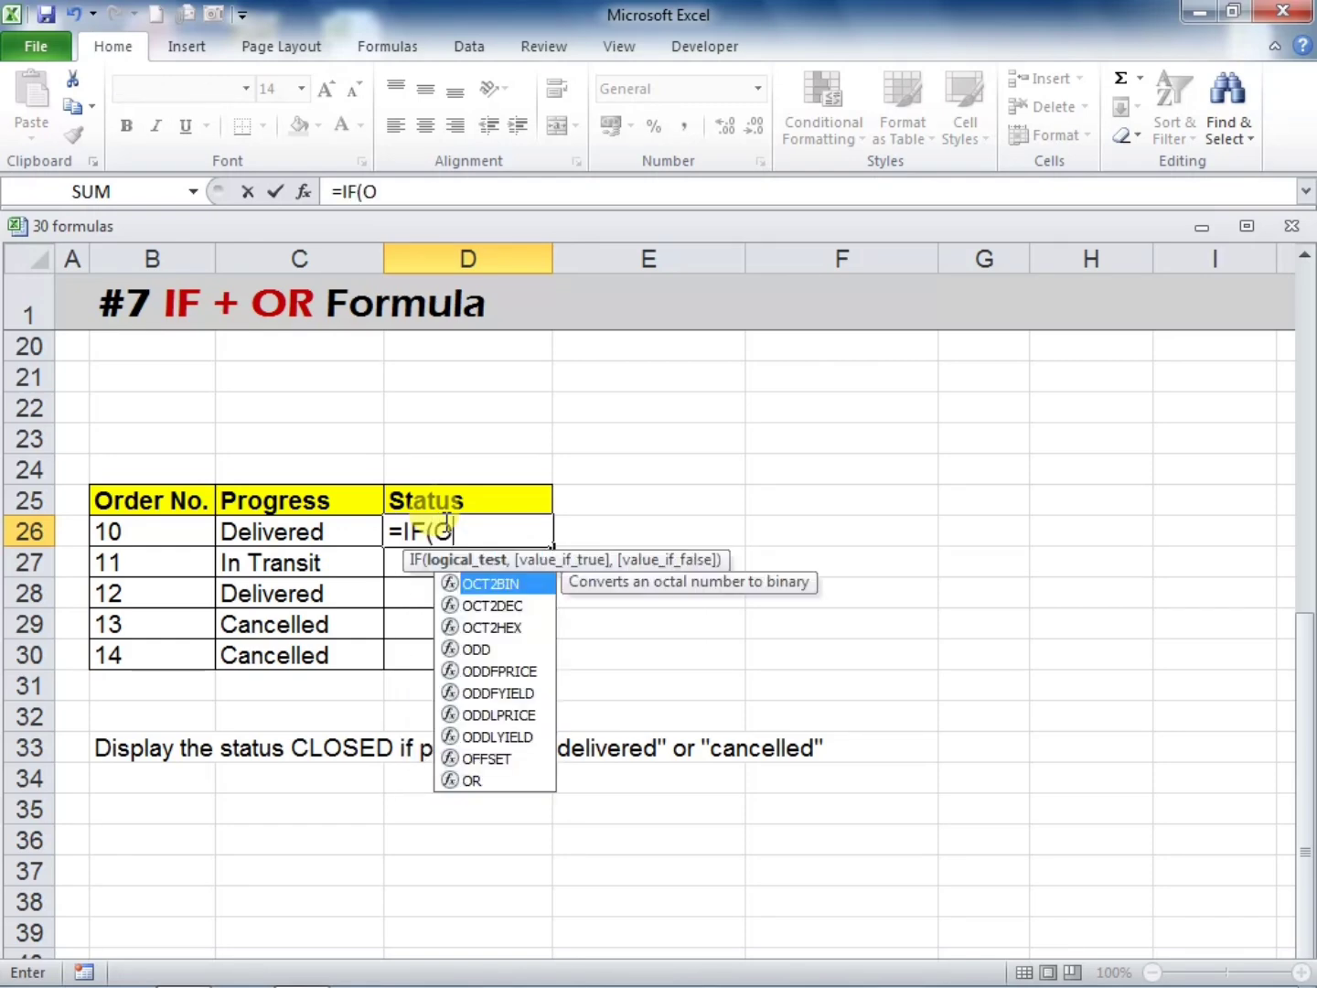
text(R()
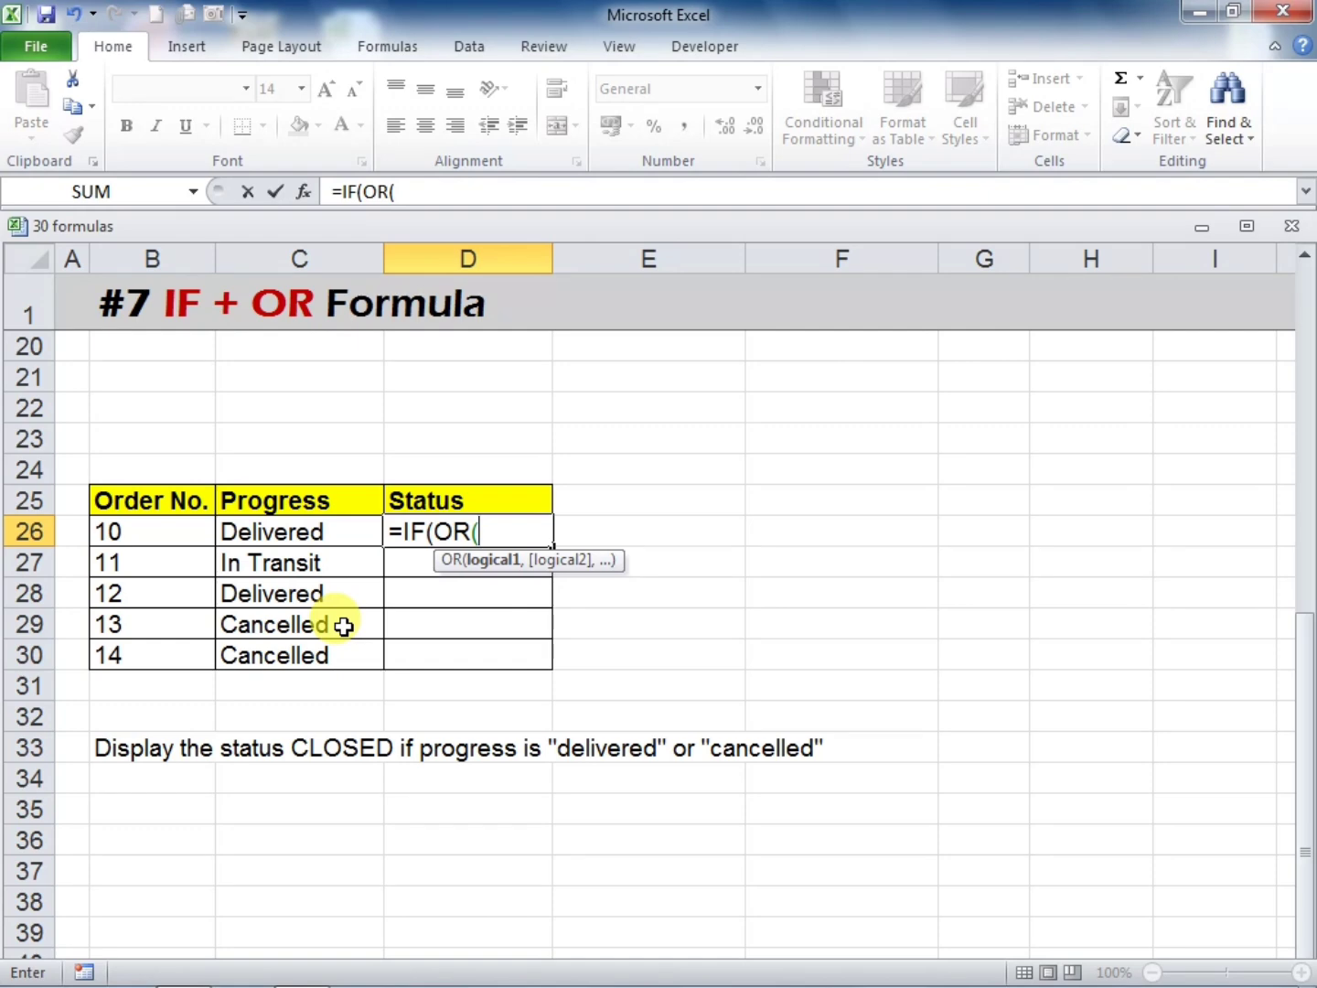
click(341, 535)
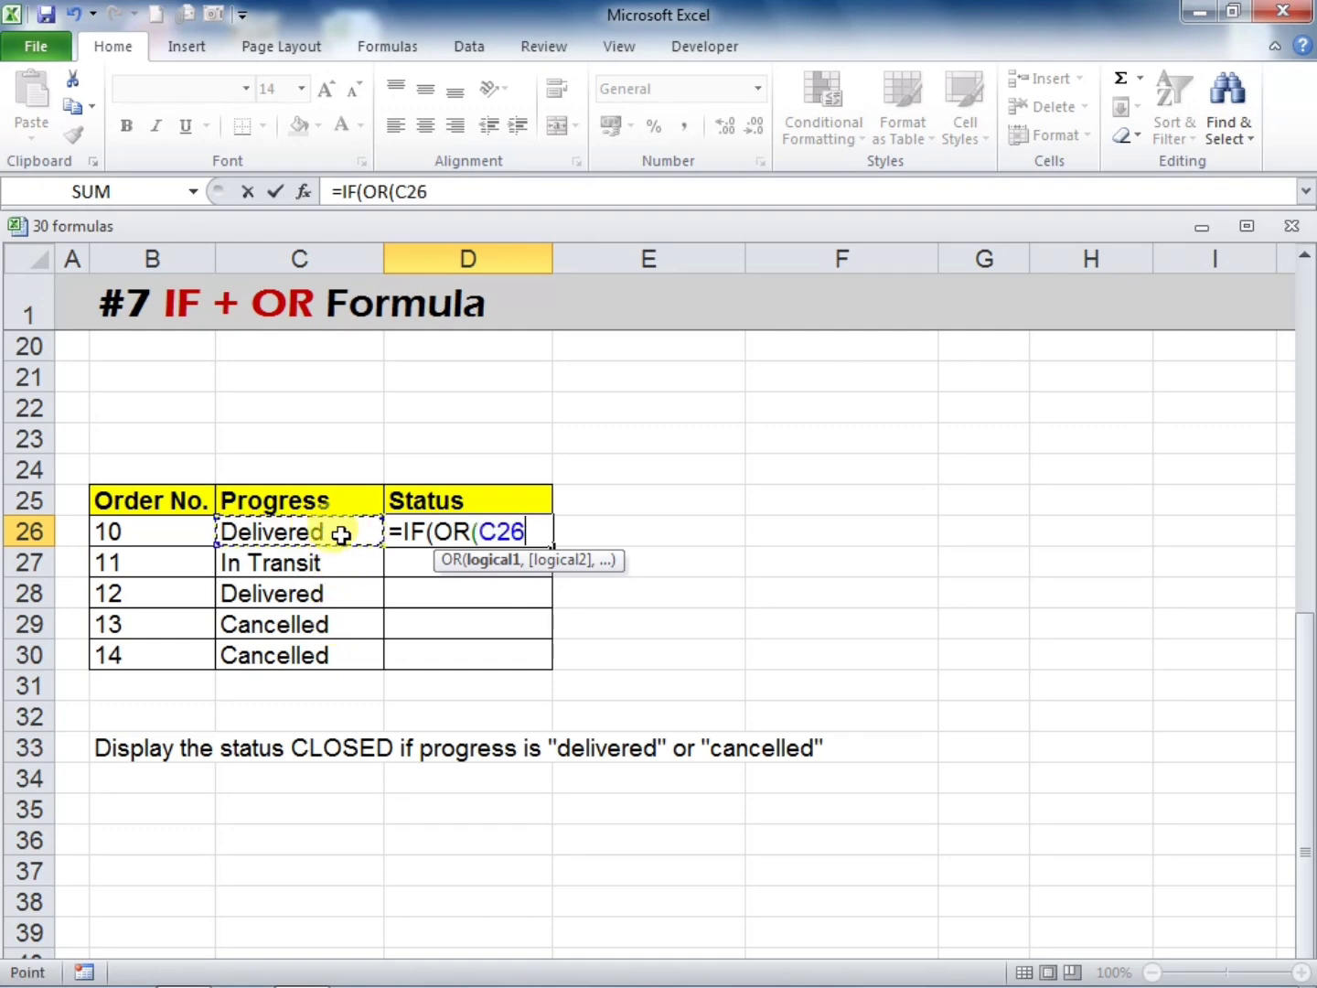
text(="DELI)
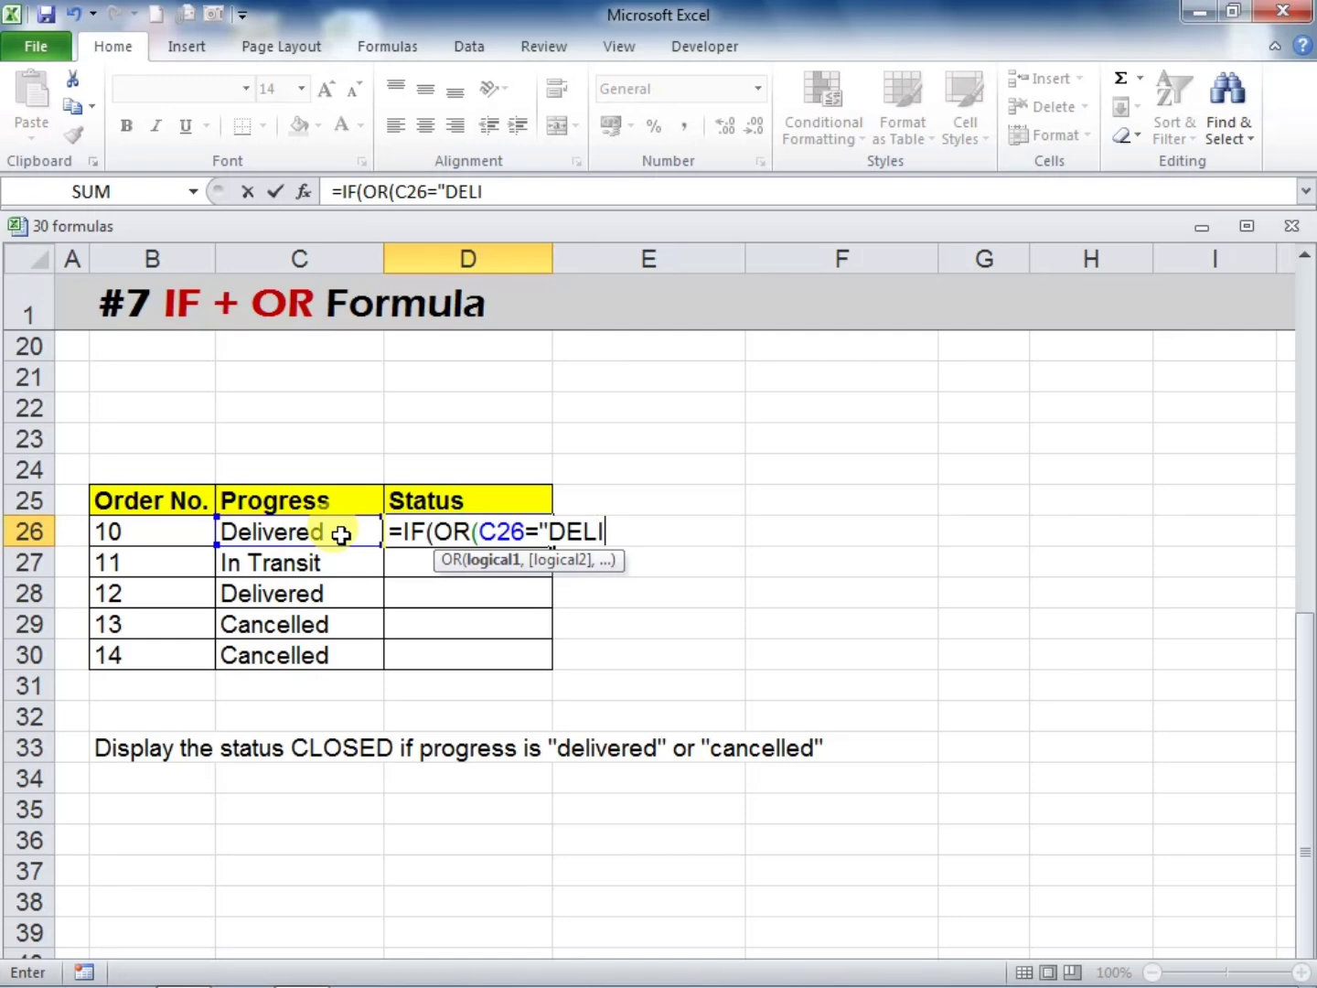
text(VERED)
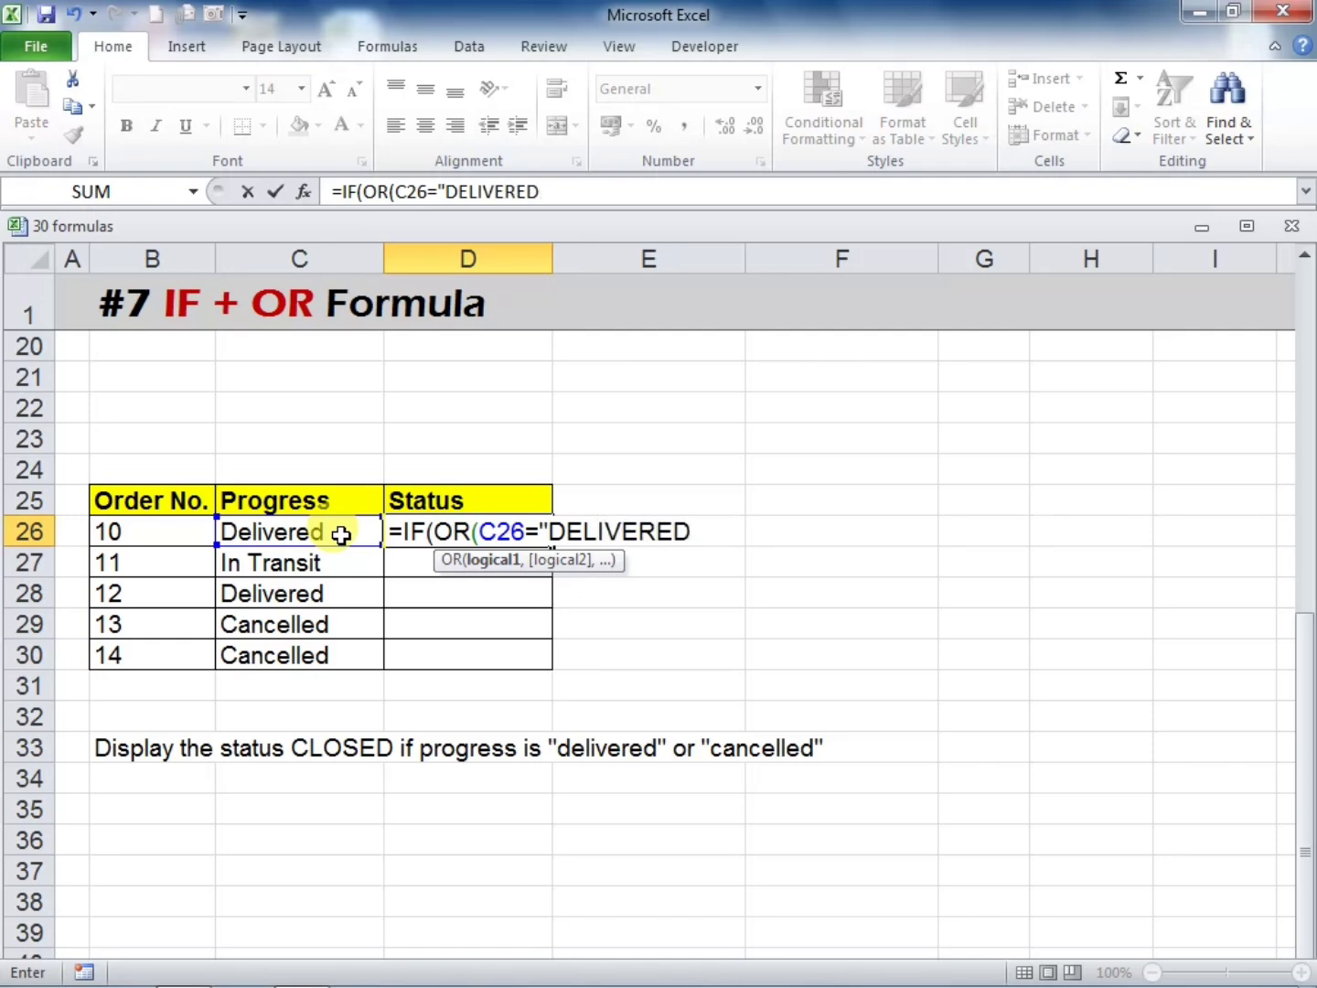
text(",)
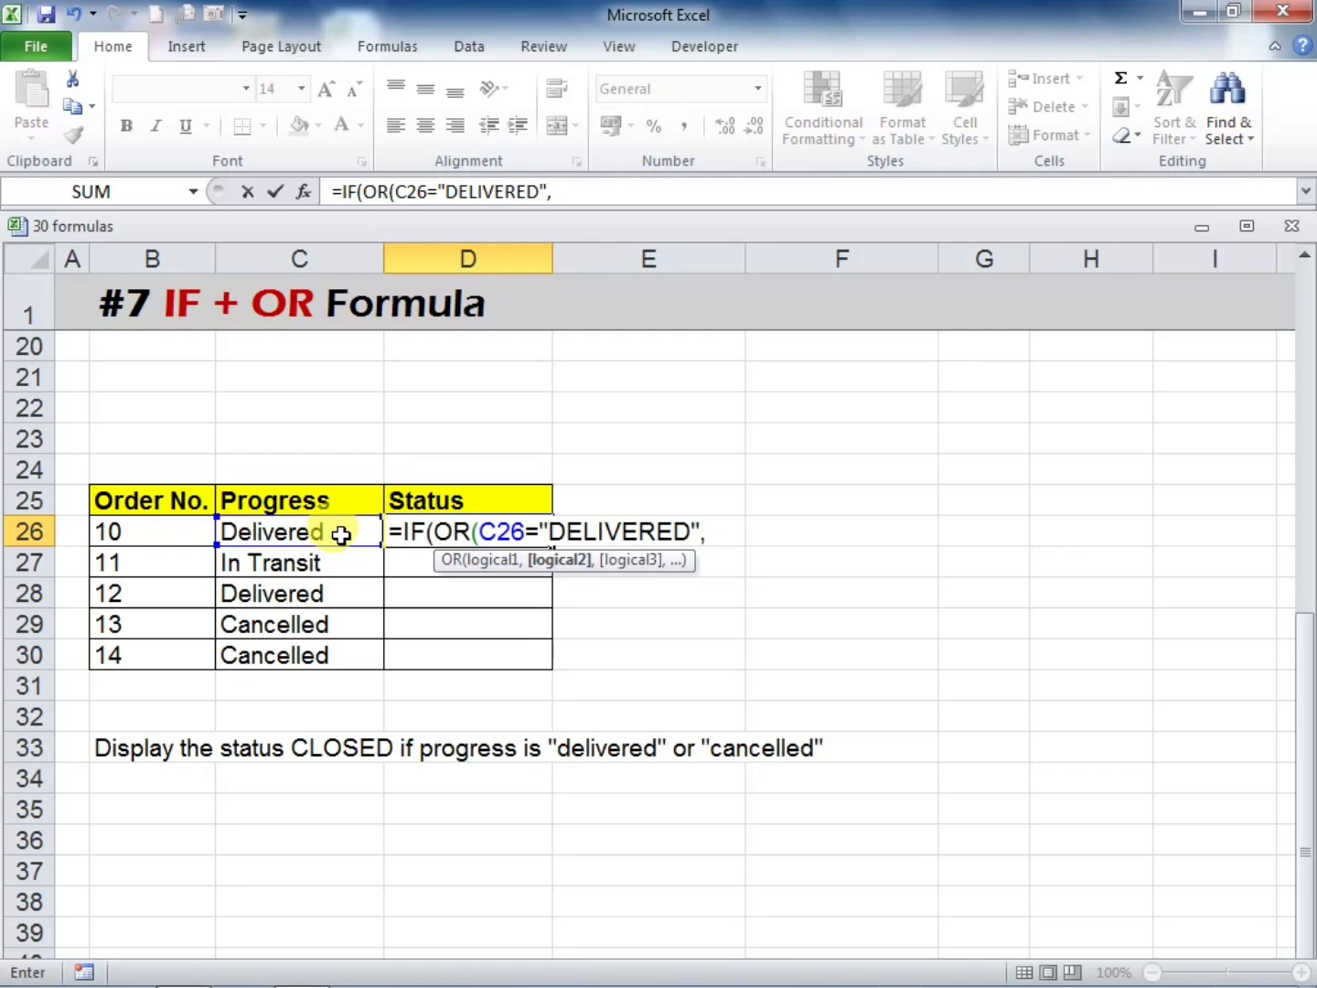
Add C26="CANCELLED" as the second OR condition in the D26 formula and close the OR function
click(341, 536)
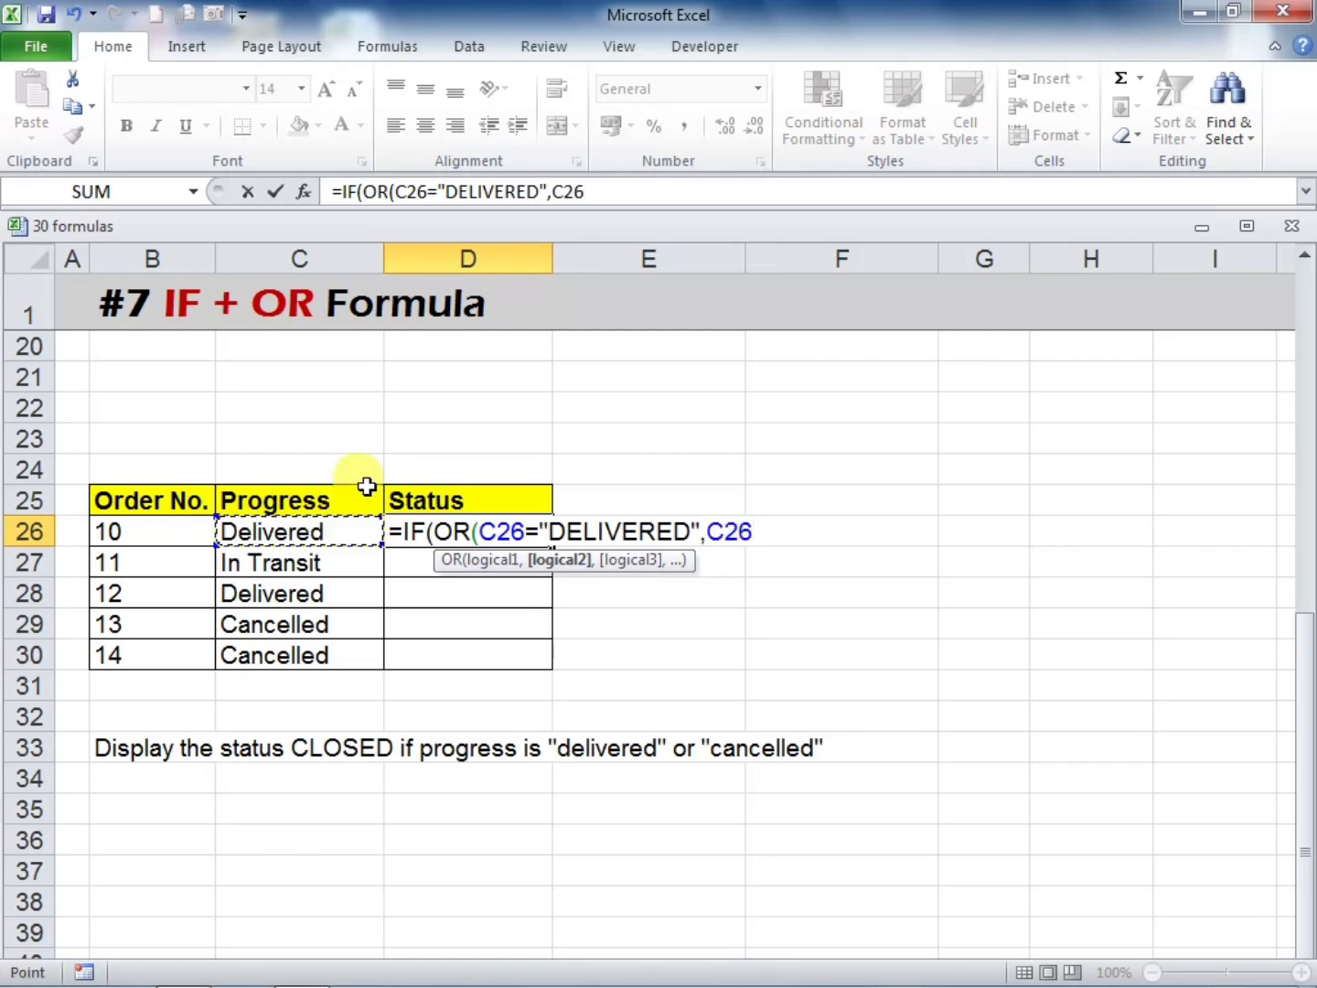
text(=)
text(")
text(CA)
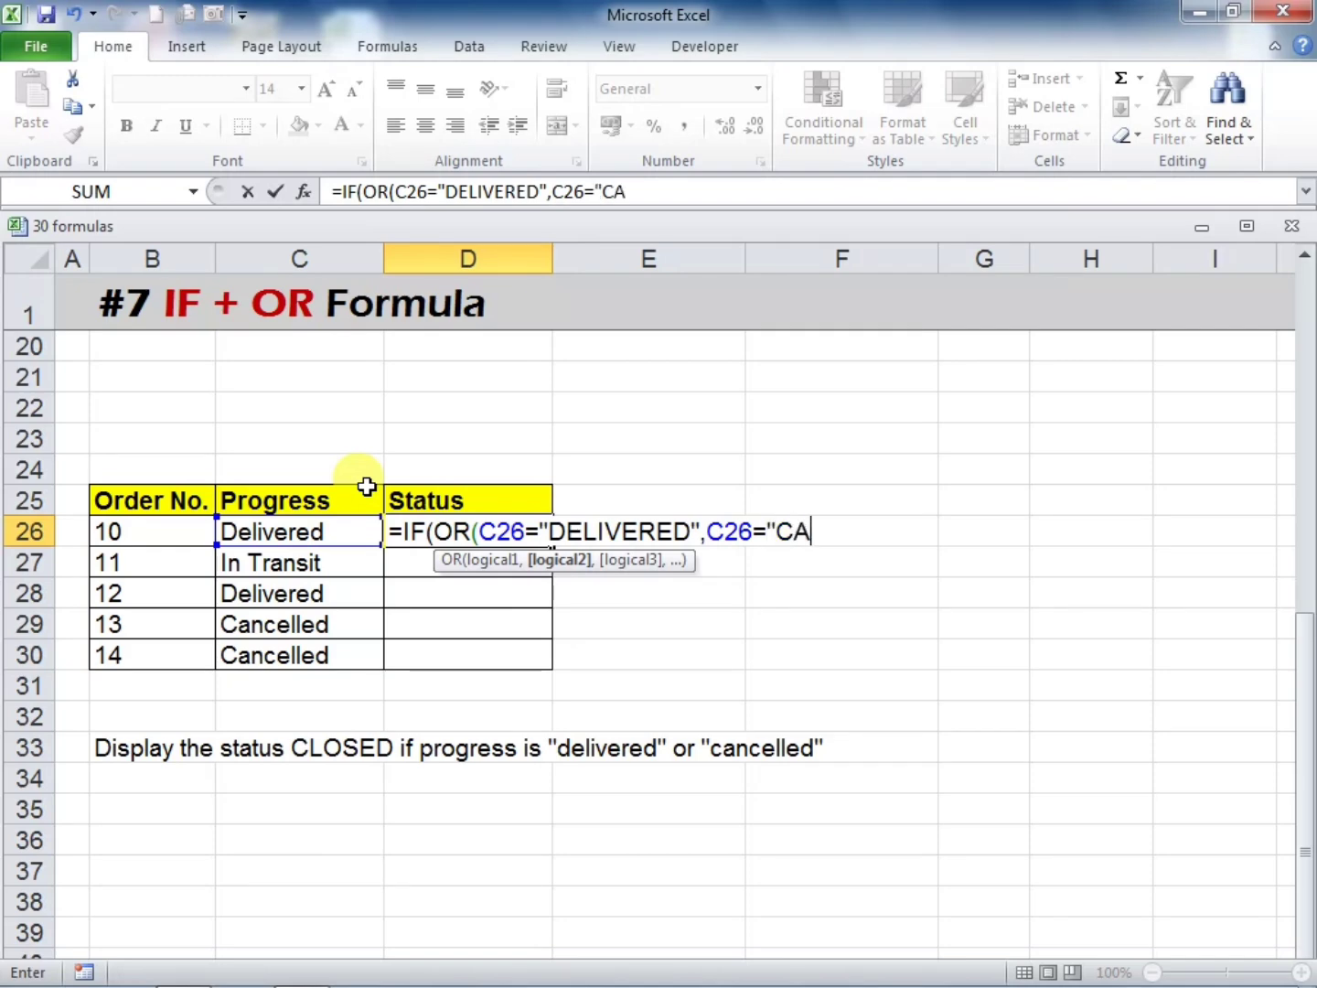
text(NCELLED)
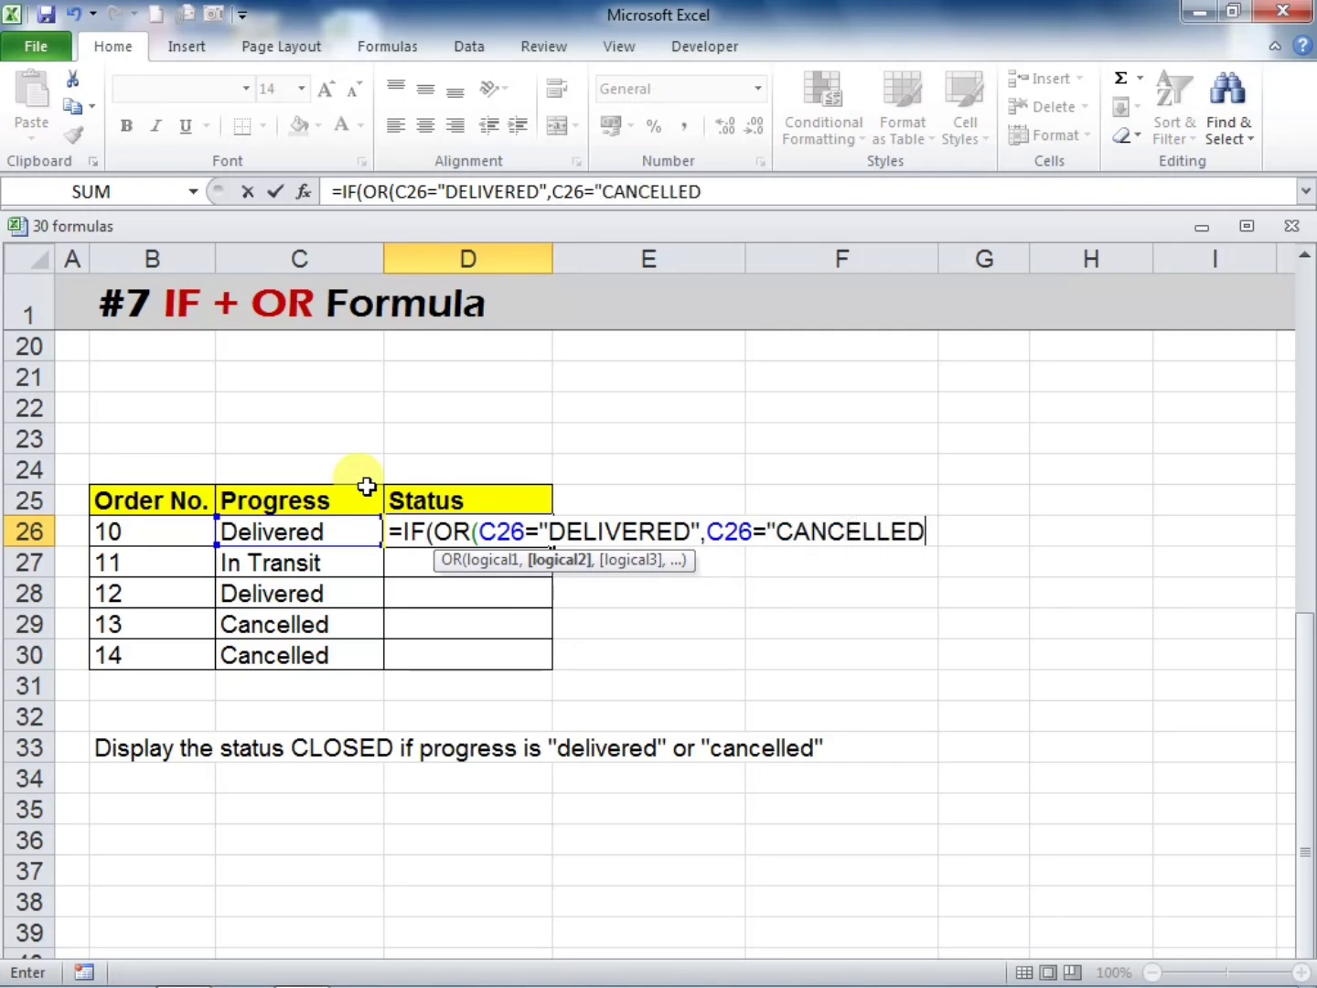
text(",)
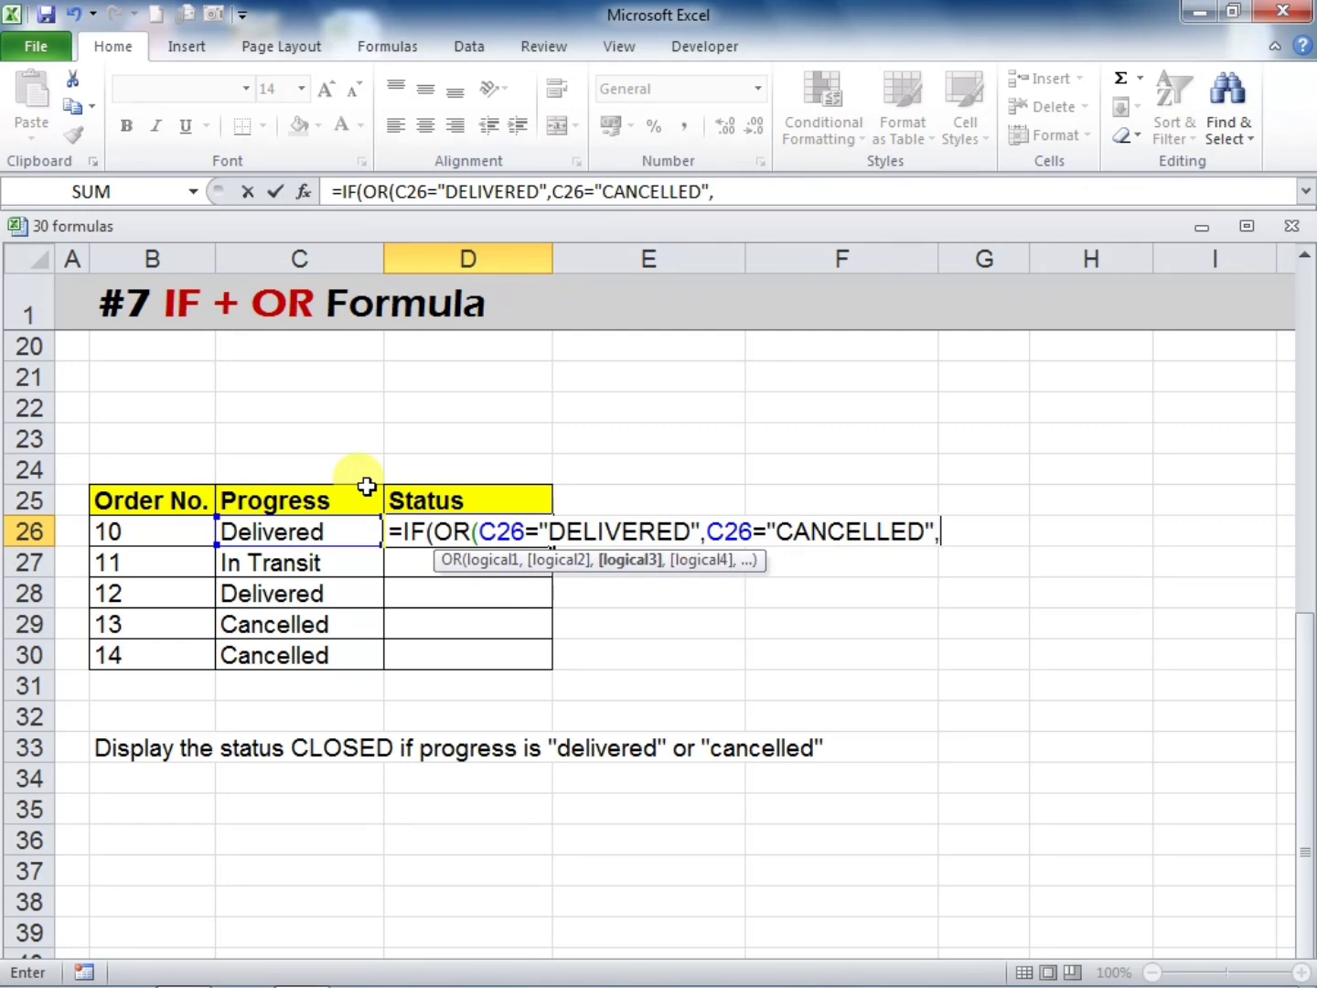
key(BackSpace)
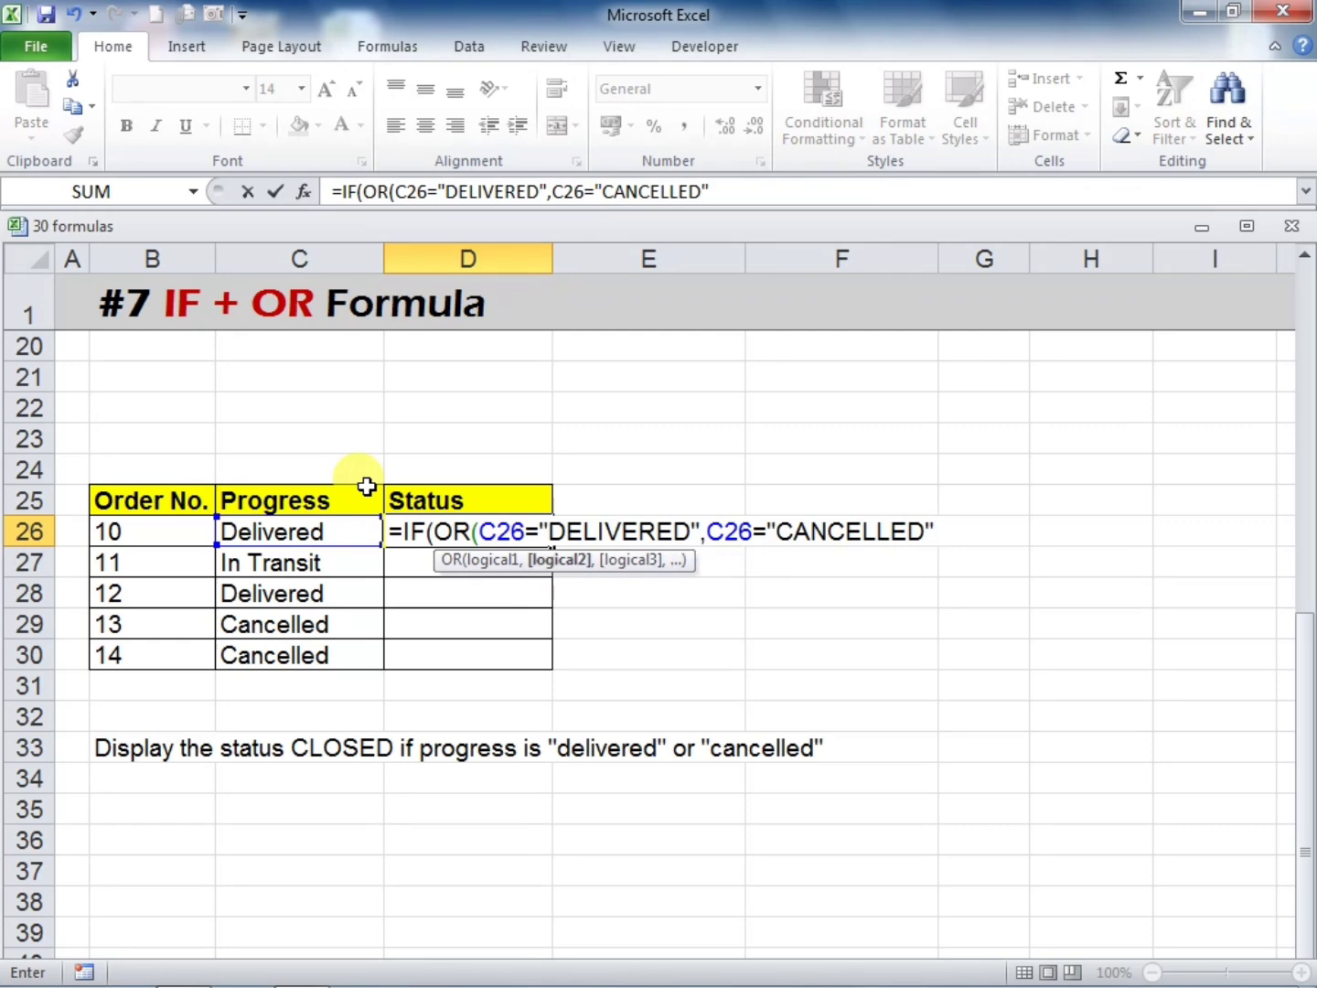
text())
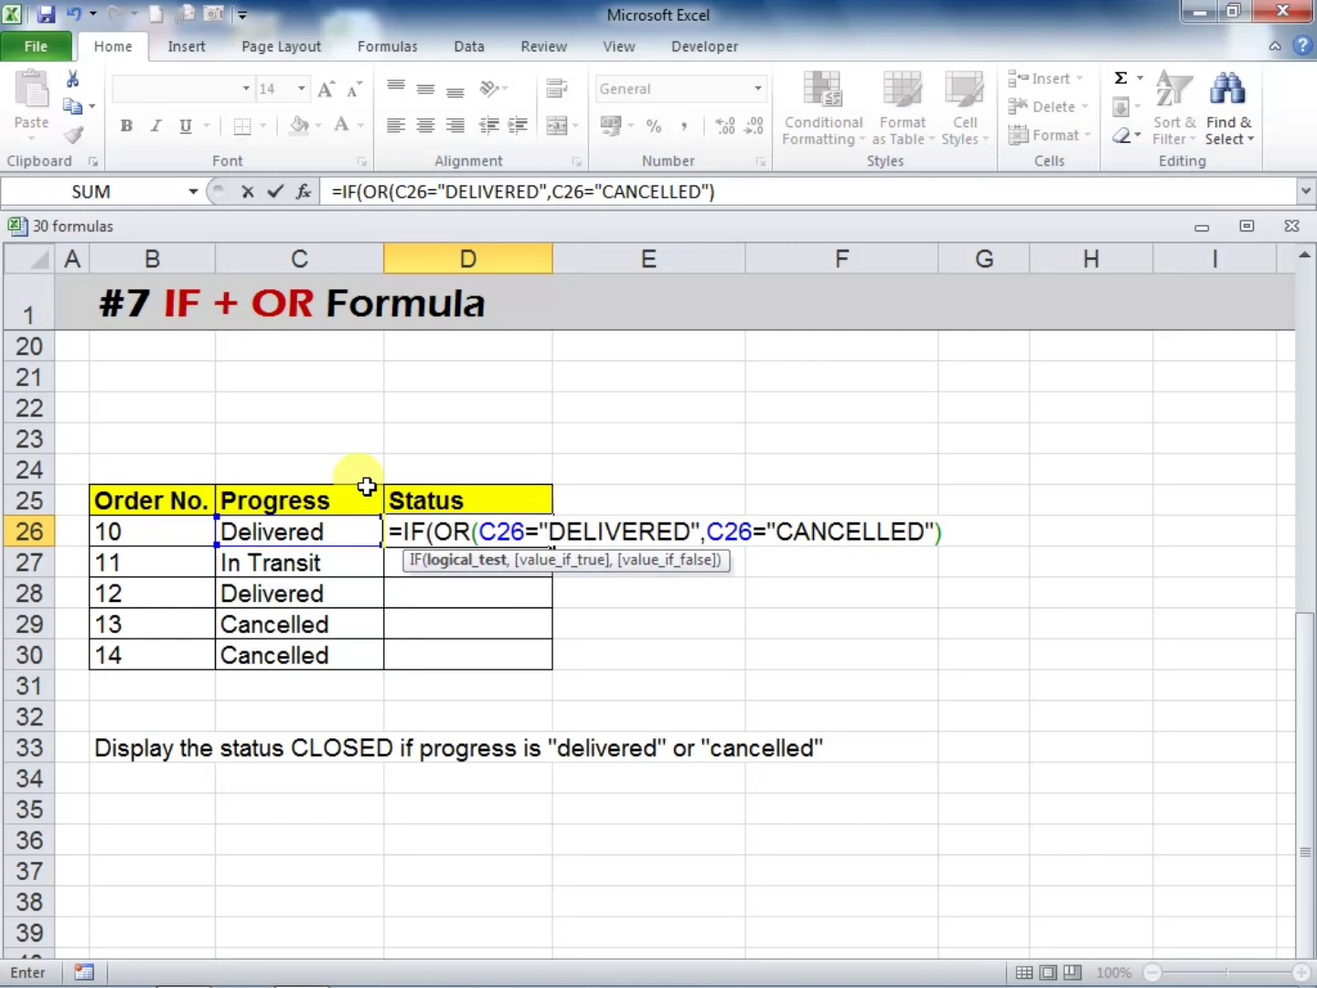
Complete the D26 formula with "CLOSED" if true and C26 if false, and fill it down to D30
text(,)
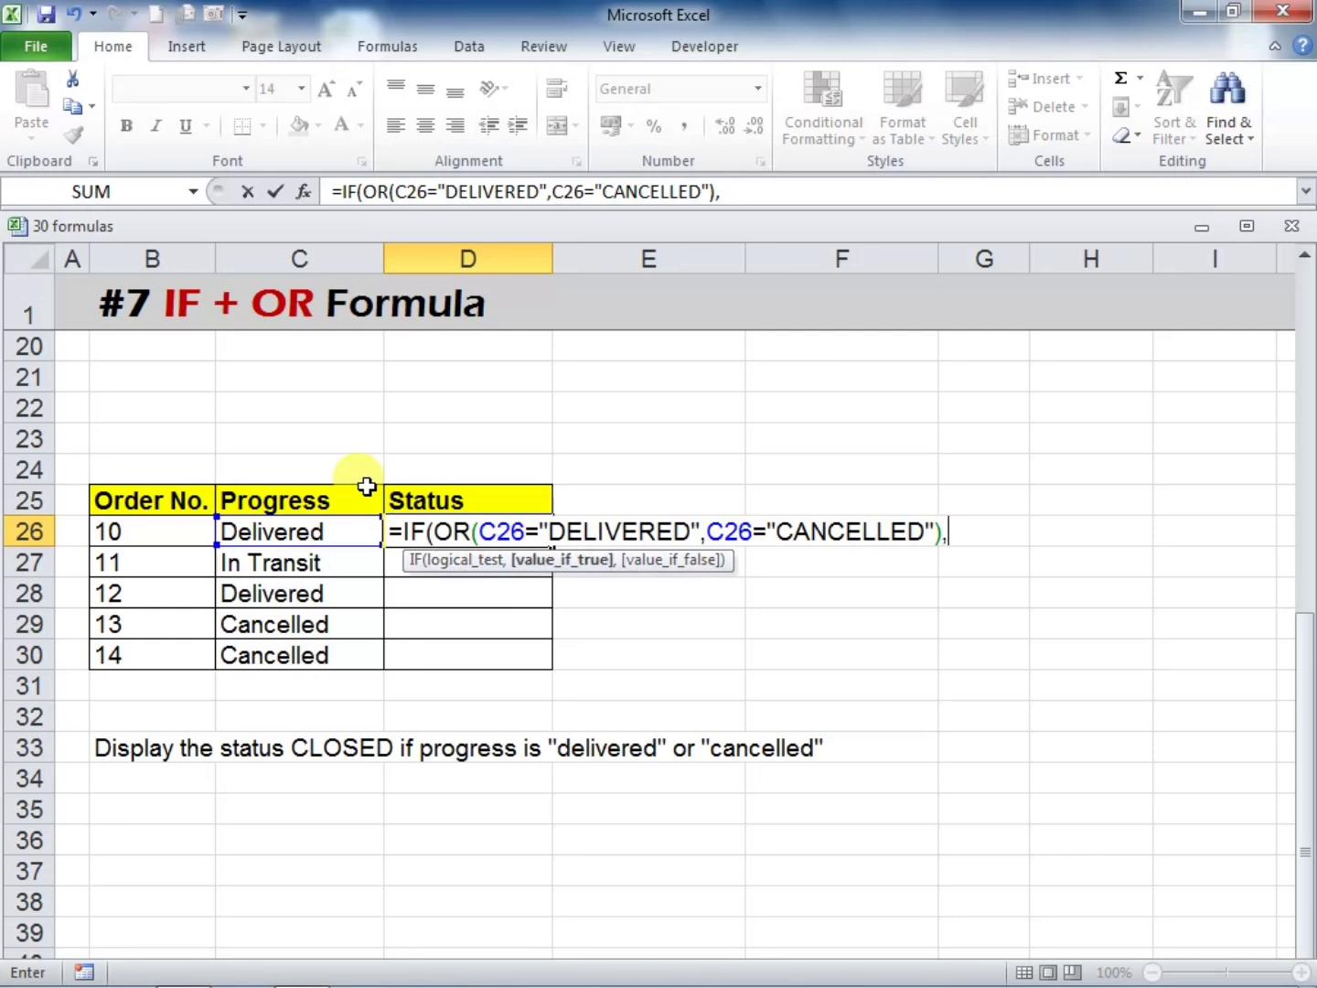
text("CLOSED)
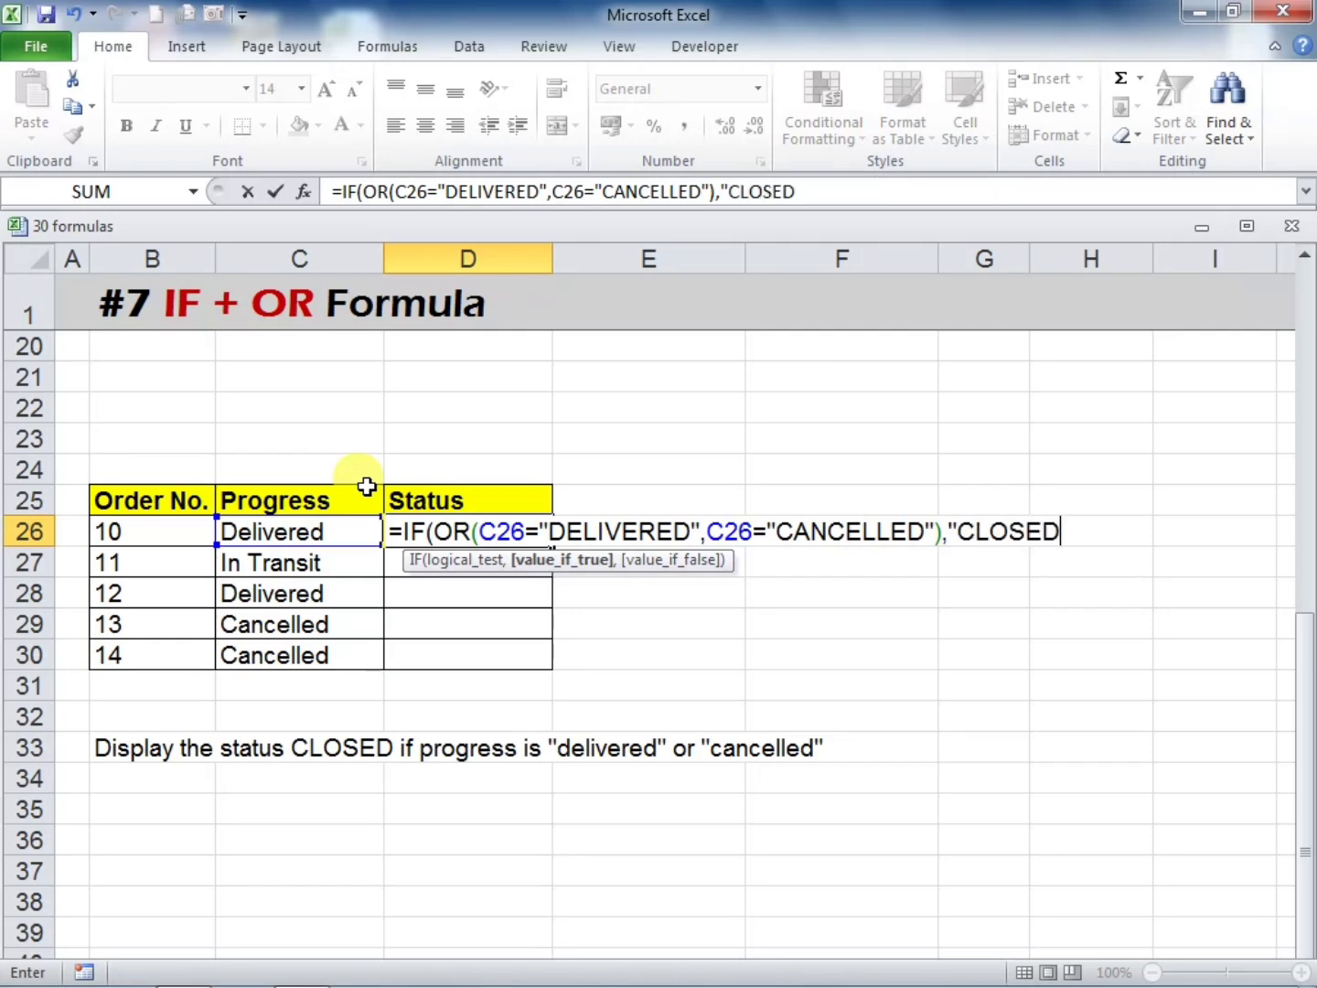
text(",)
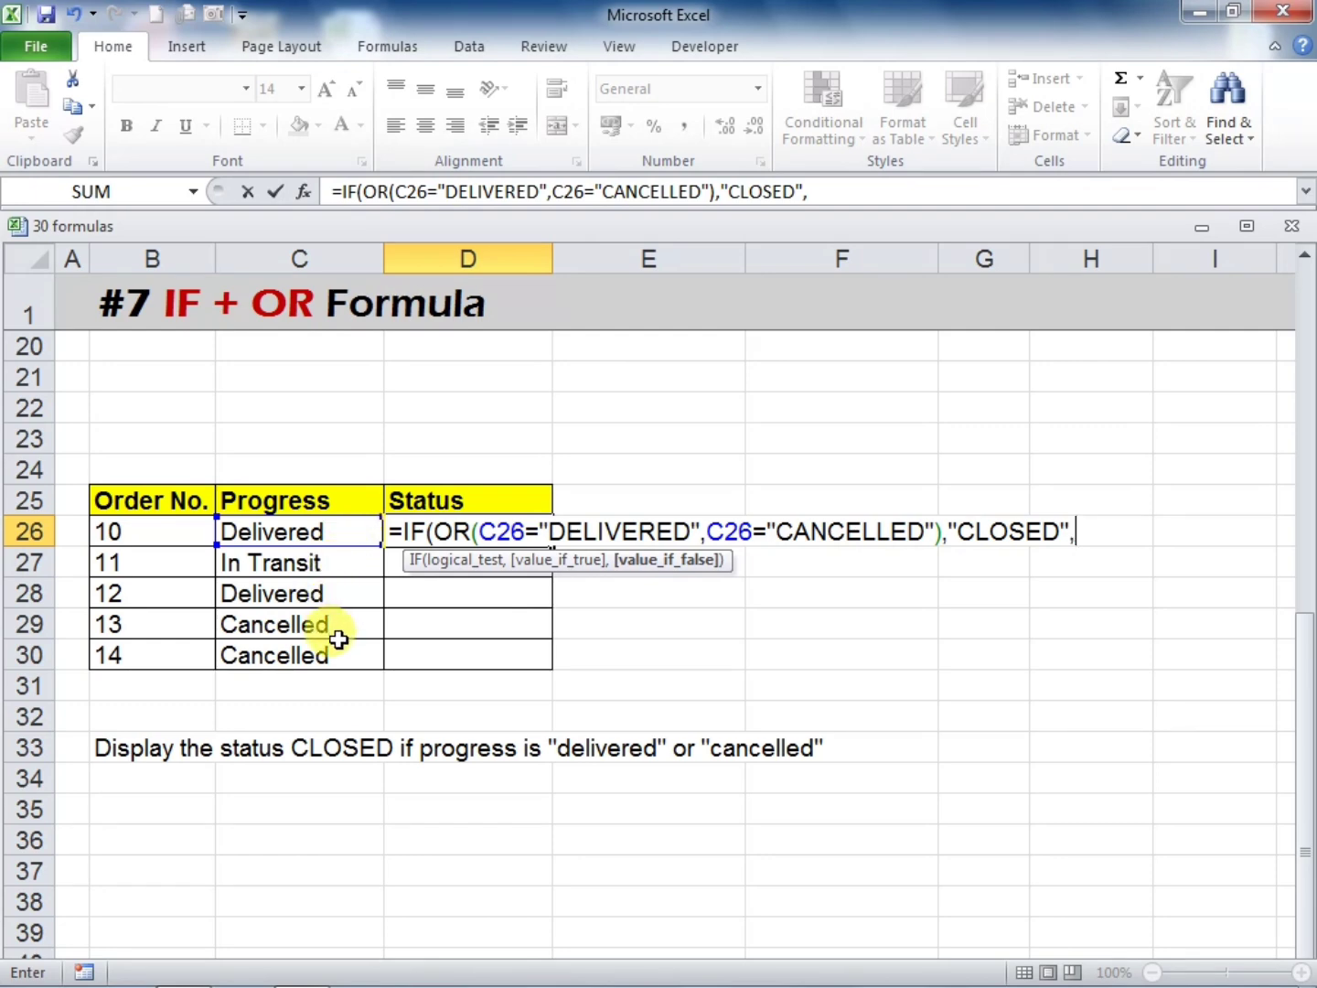
click(343, 529)
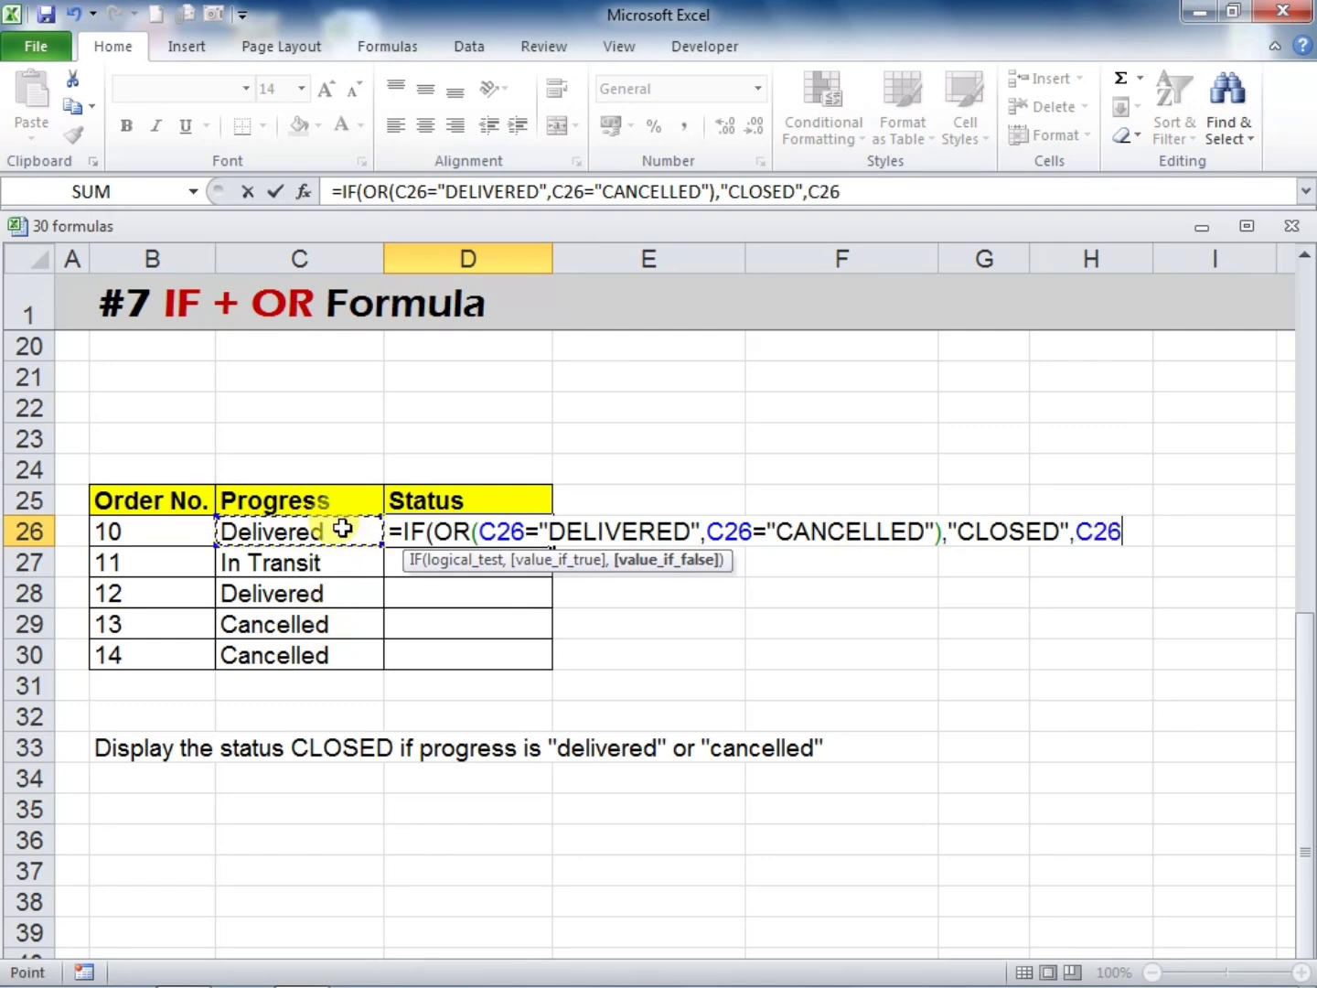
text())
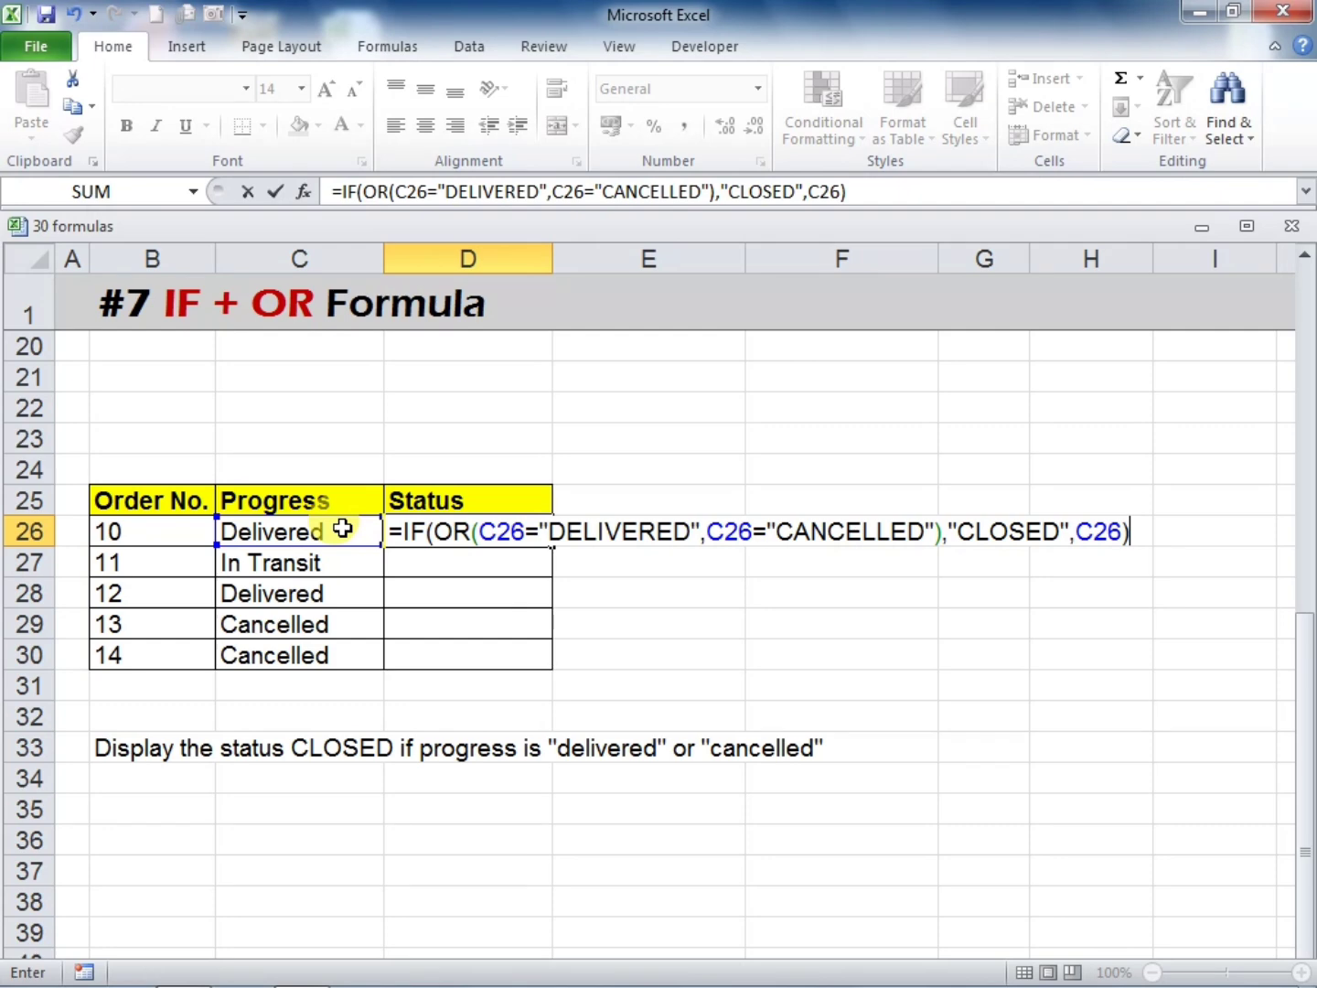
key(Return)
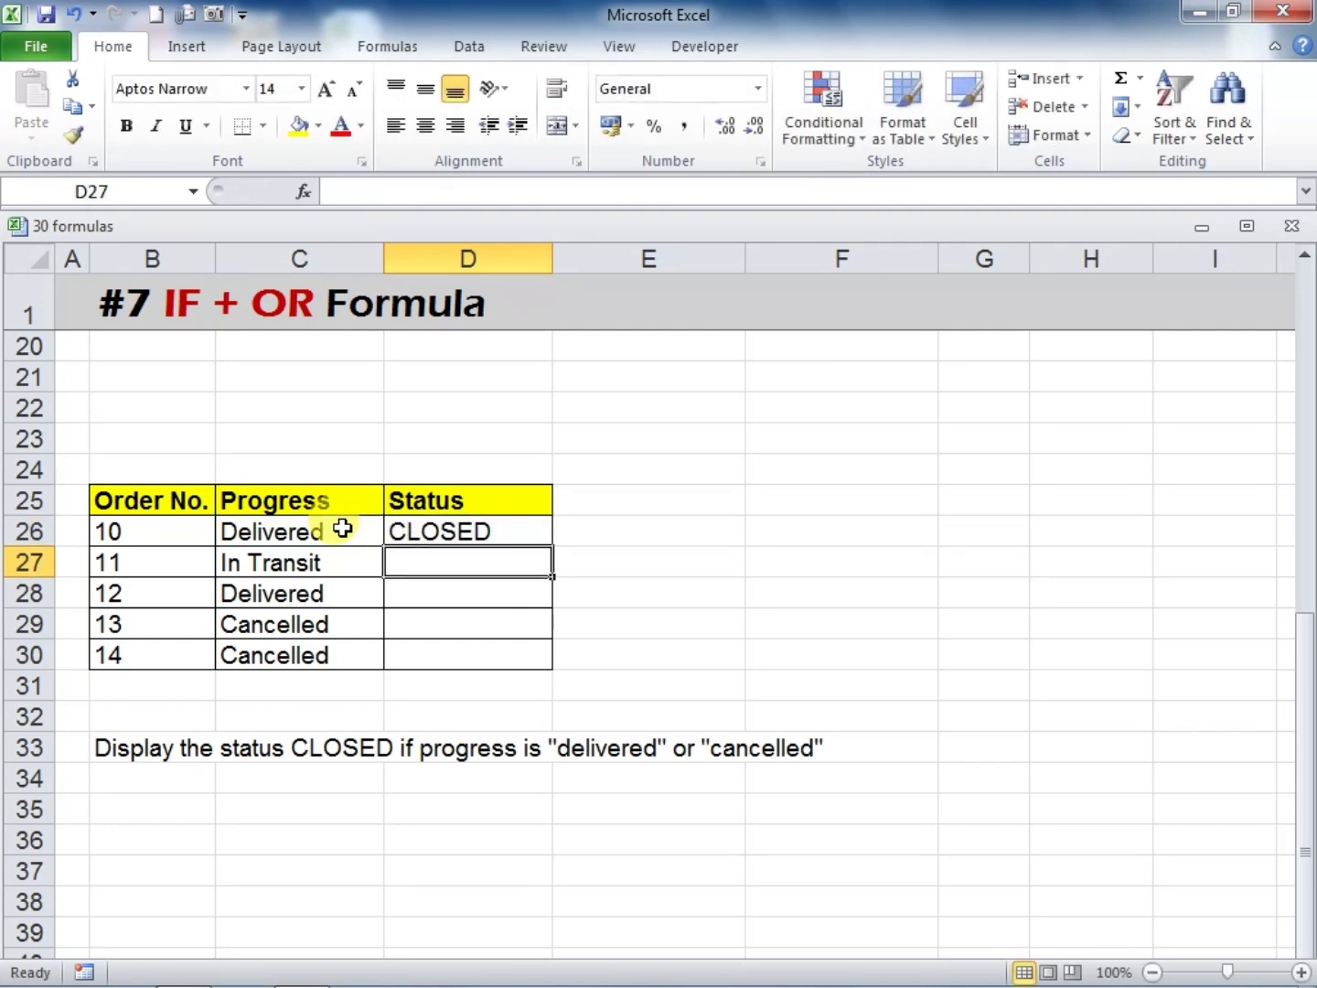
click(412, 530)
drag(552, 547, 558, 663)
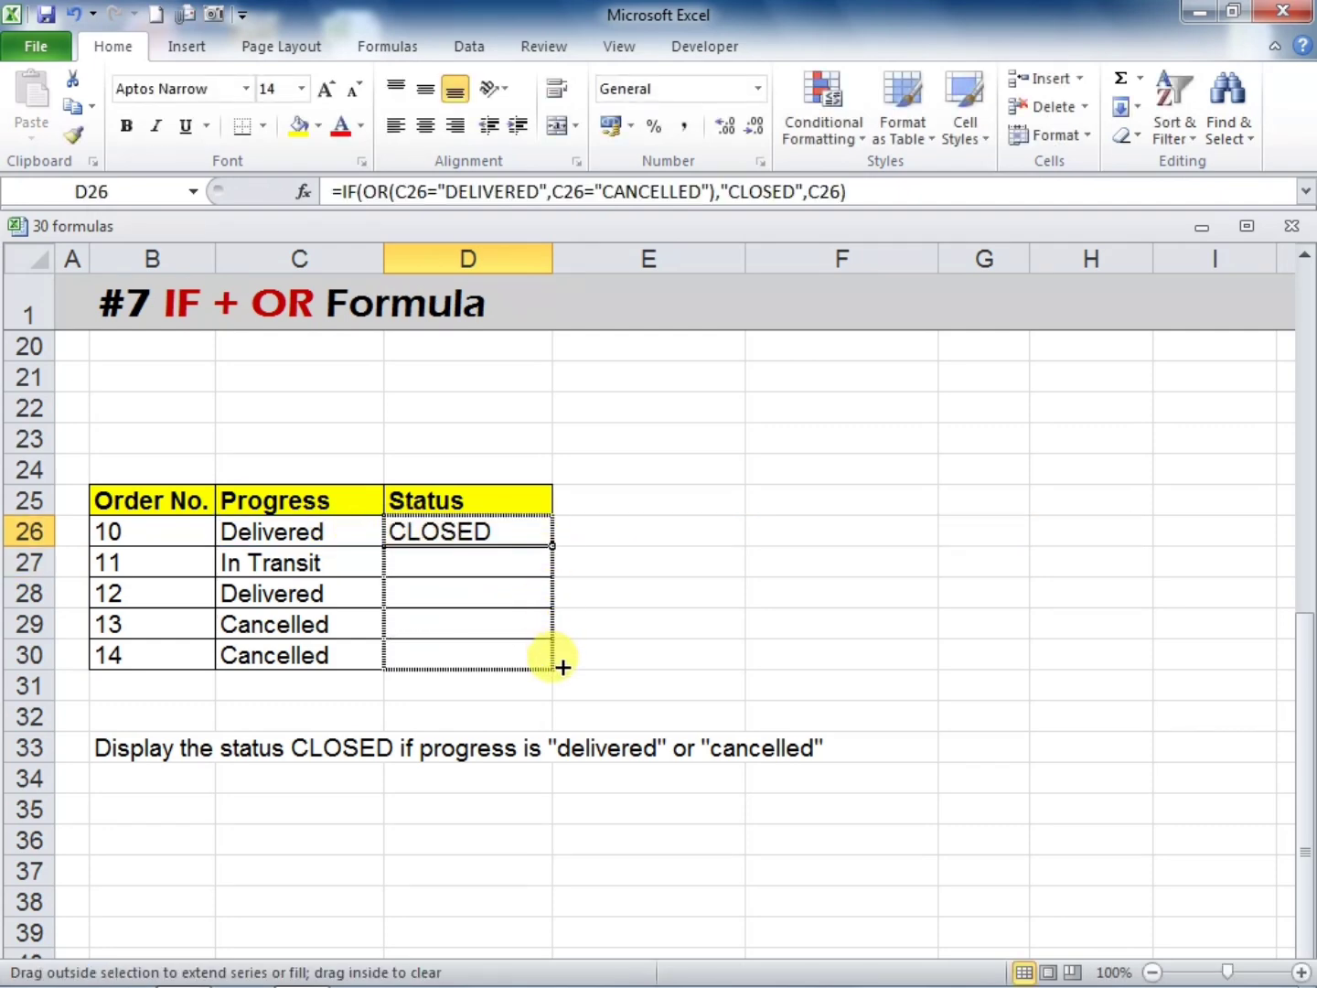
Compare the progress values with the filled statuses for orders 10, 13 and 11 in the order status table
click(635, 602)
click(312, 529)
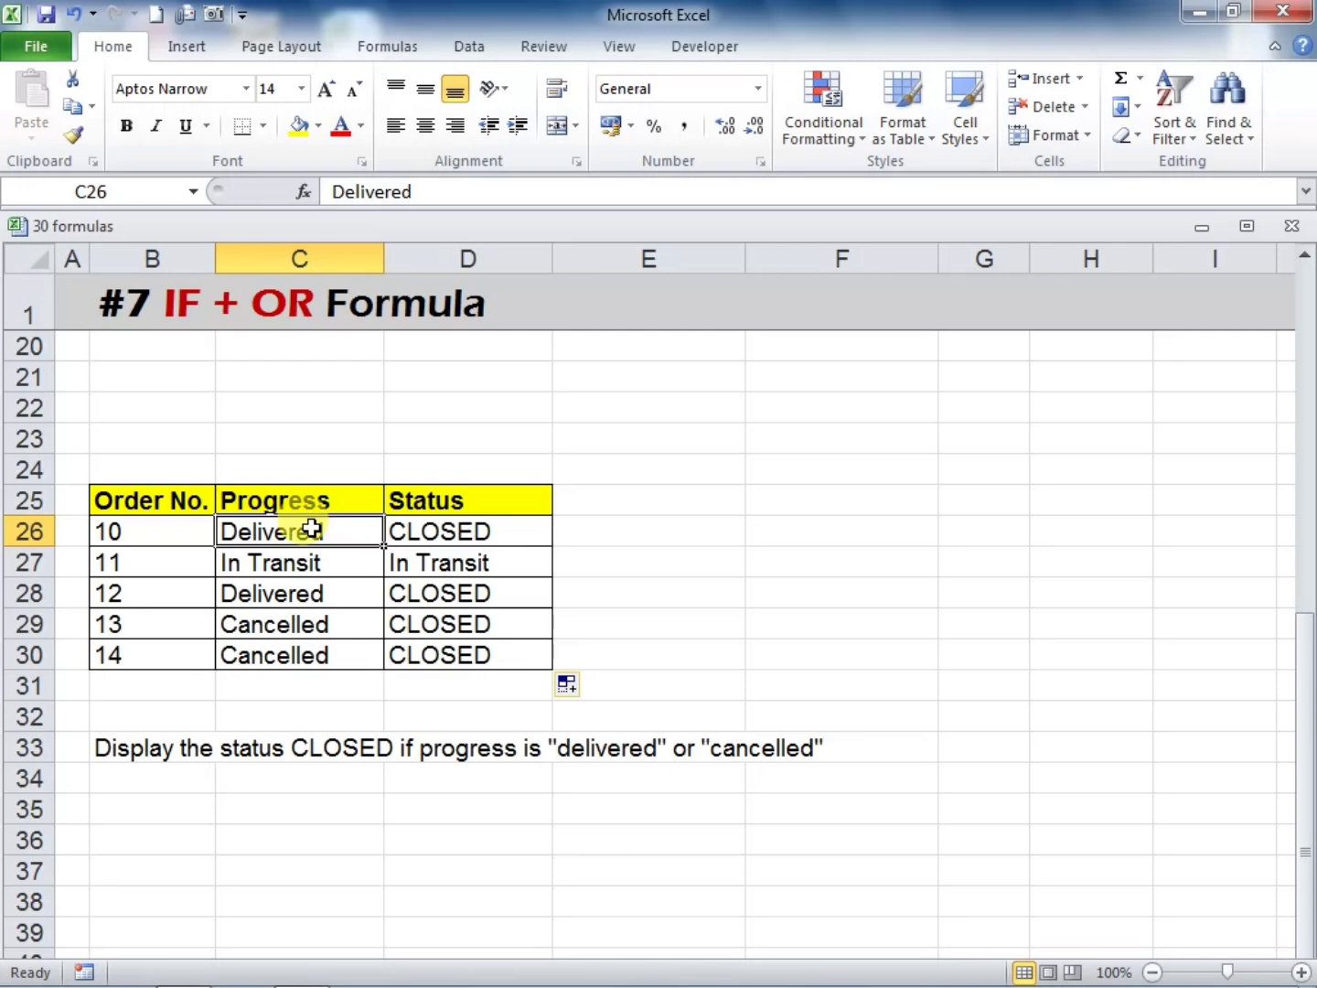
click(323, 623)
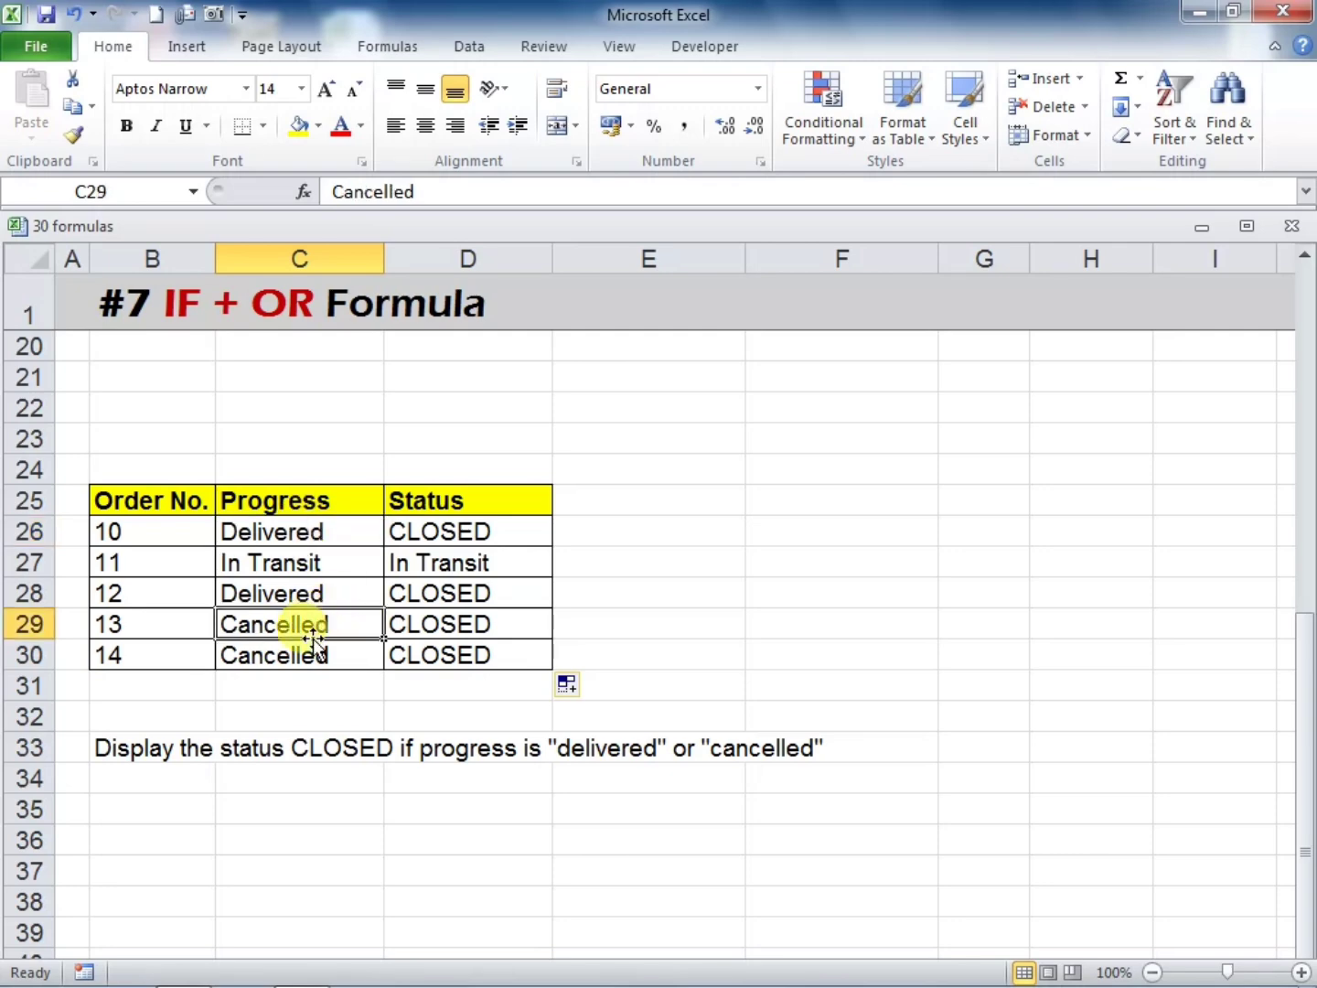
click(413, 630)
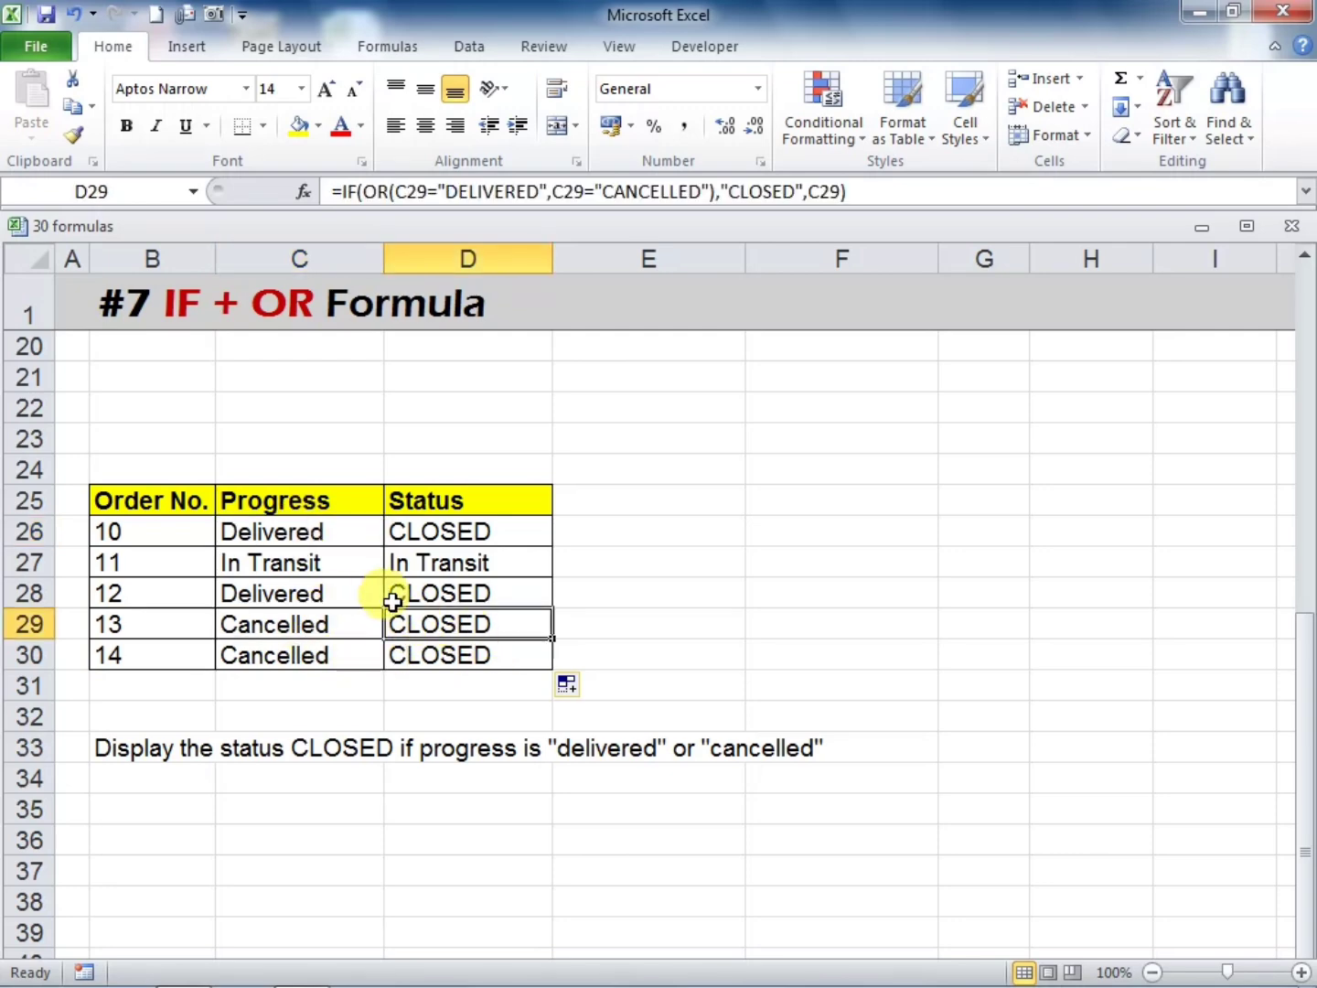
click(342, 560)
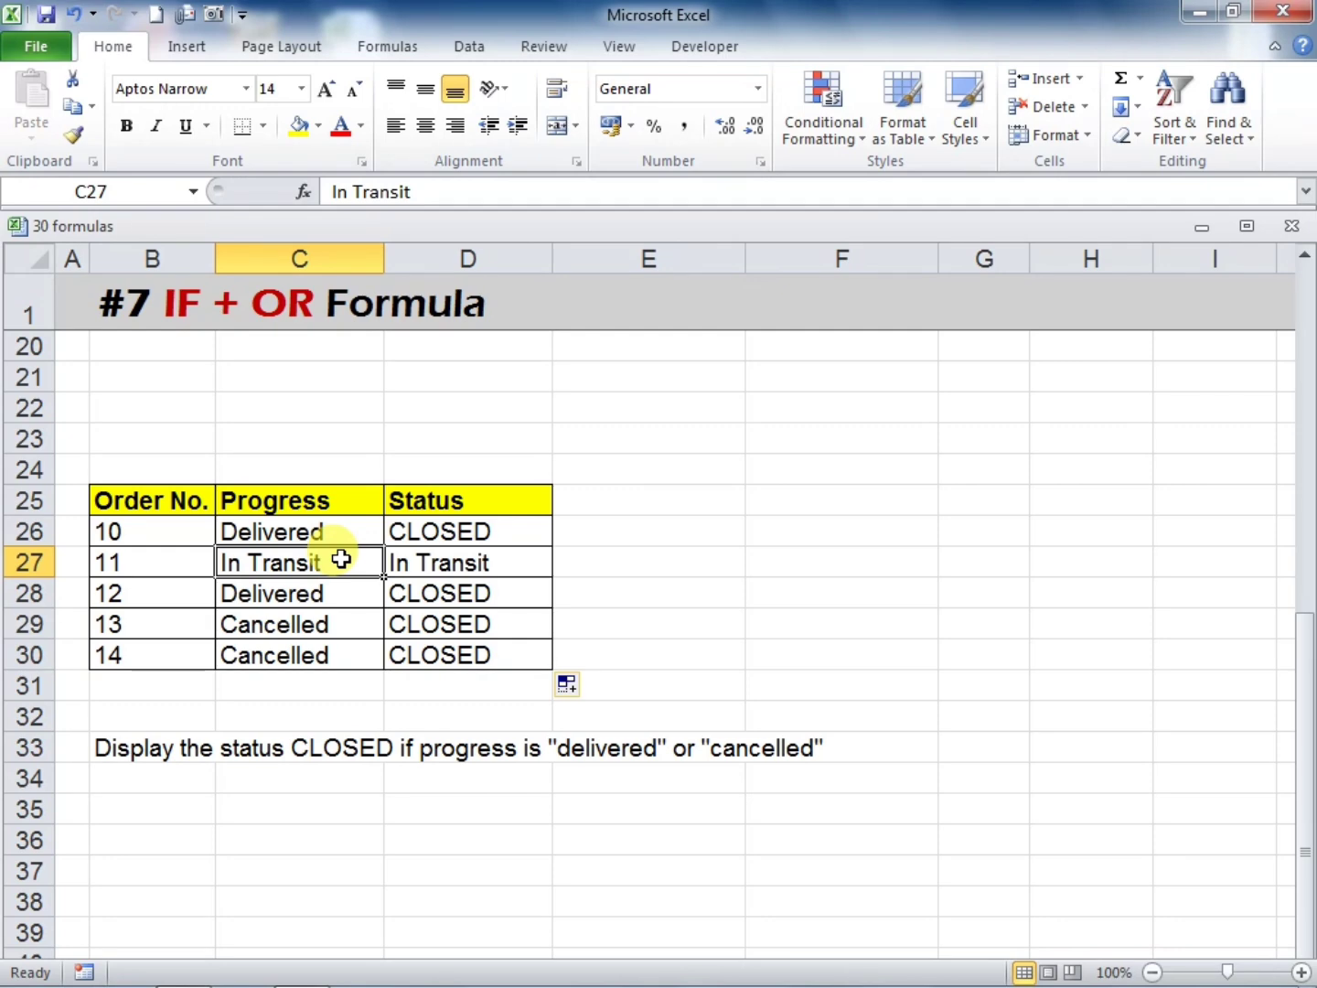
click(528, 561)
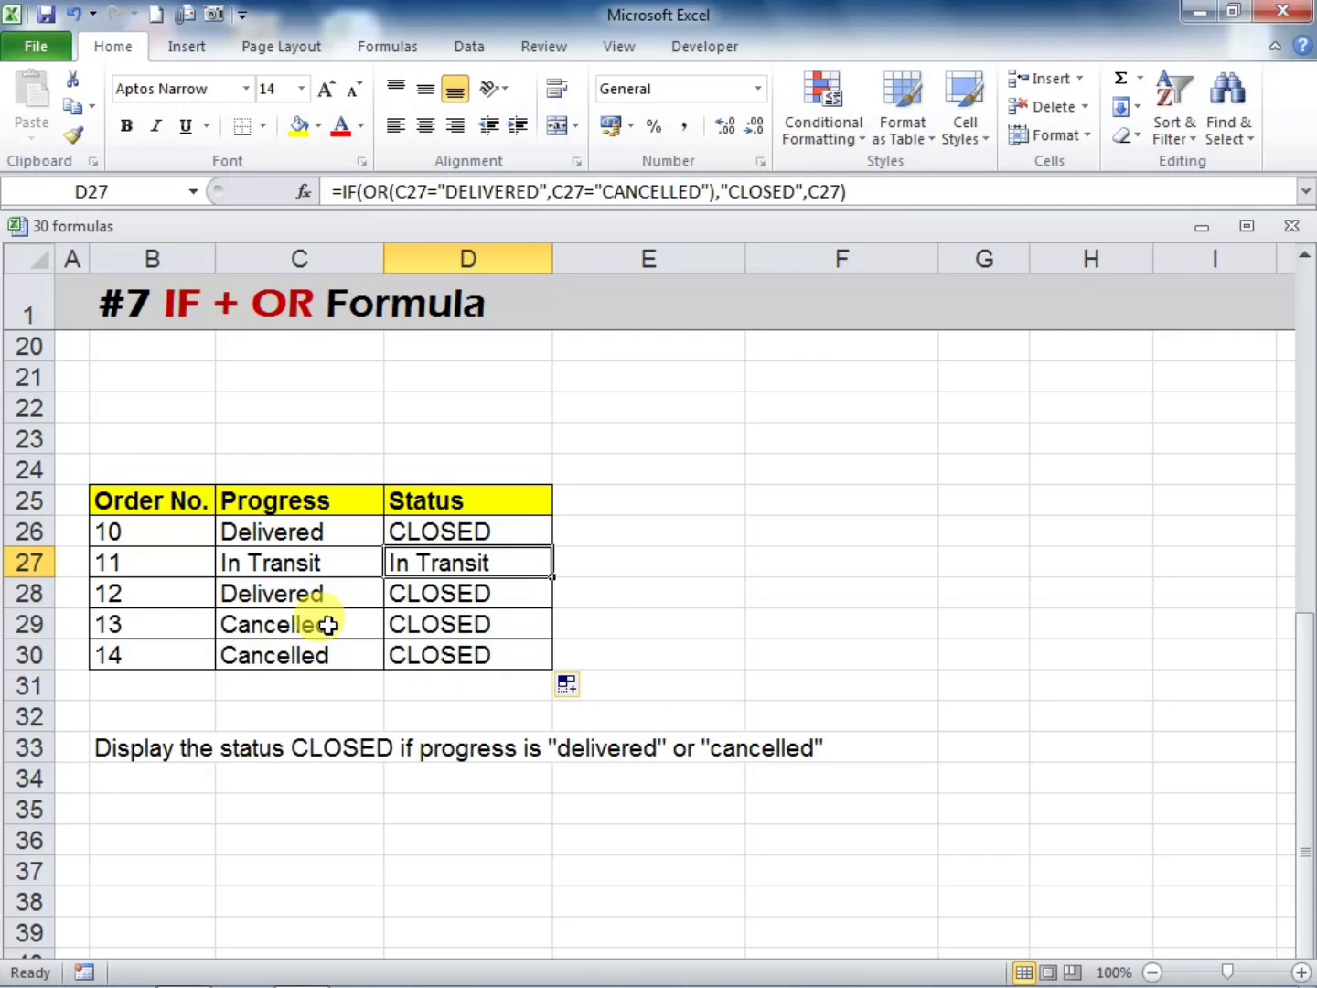
Replace the progress of order 13 in C29 with PROGESS and check its status formula in D29
click(322, 562)
key(Down)
key(Down)
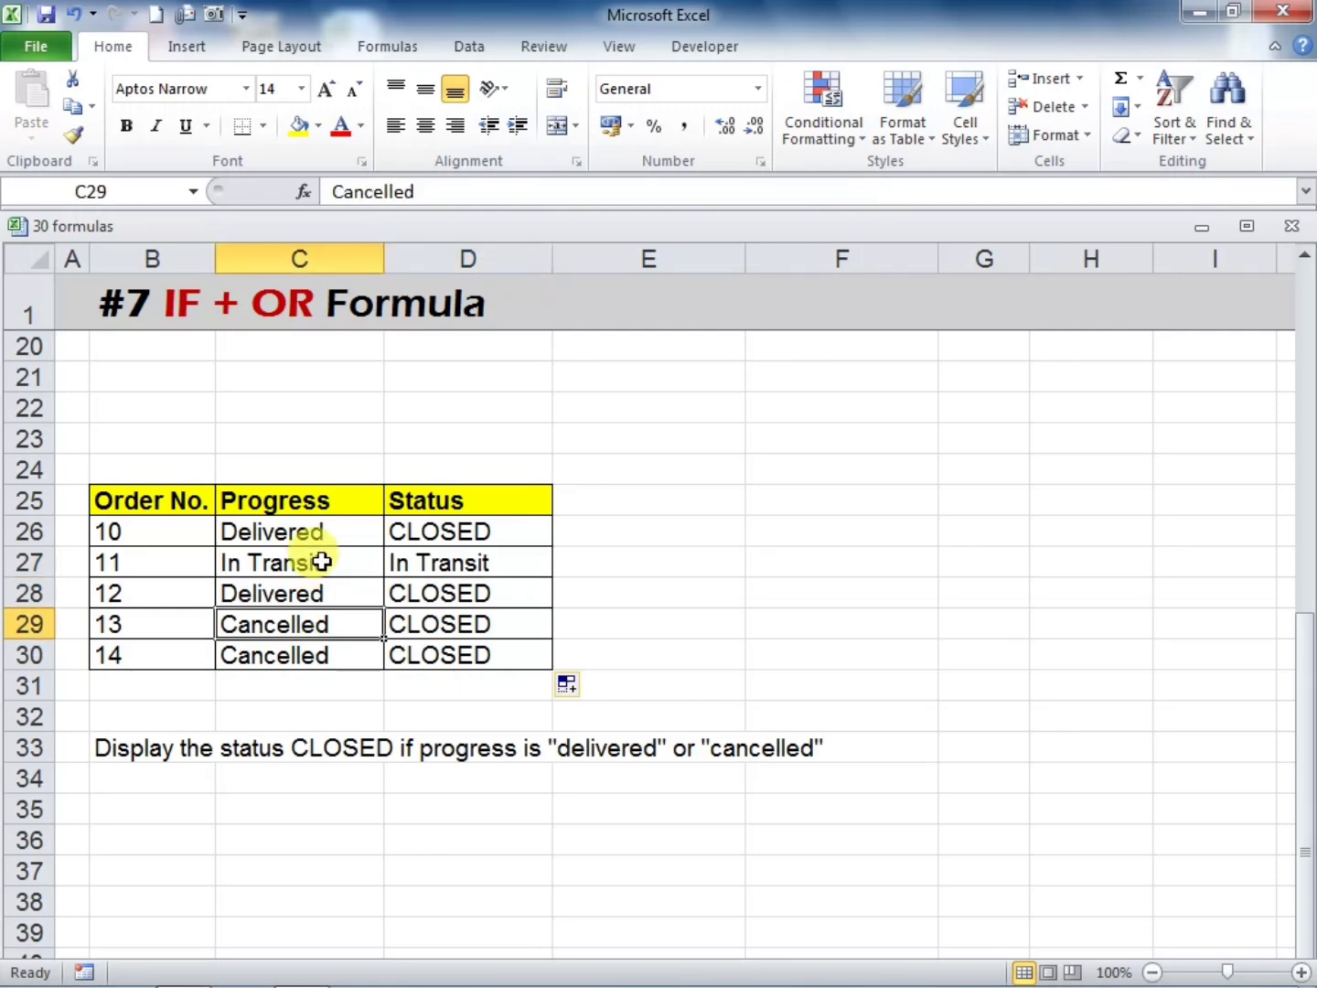
text(PR)
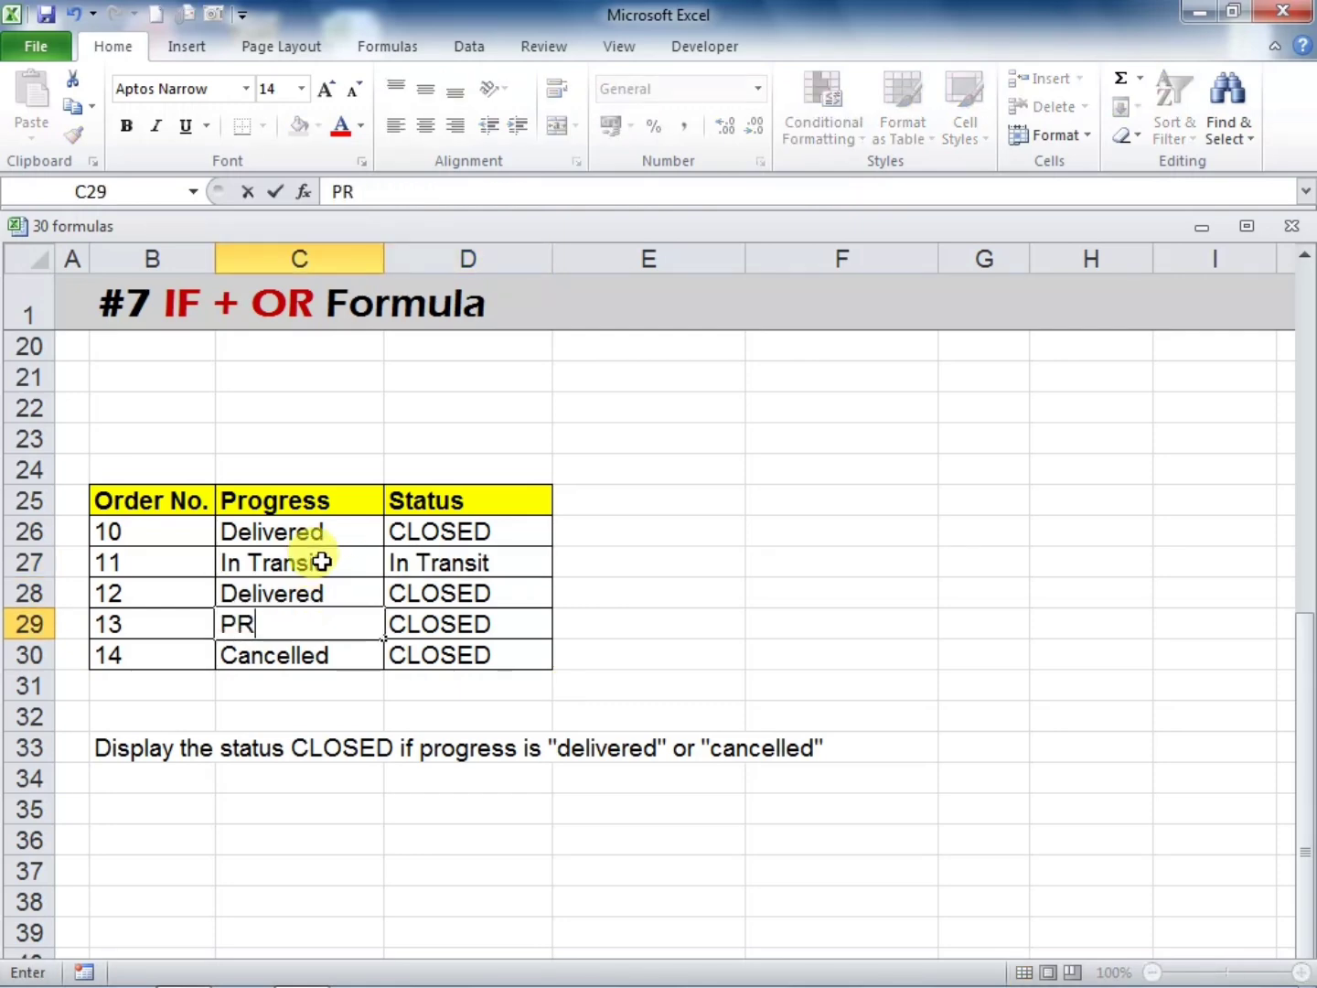
text(OGESS)
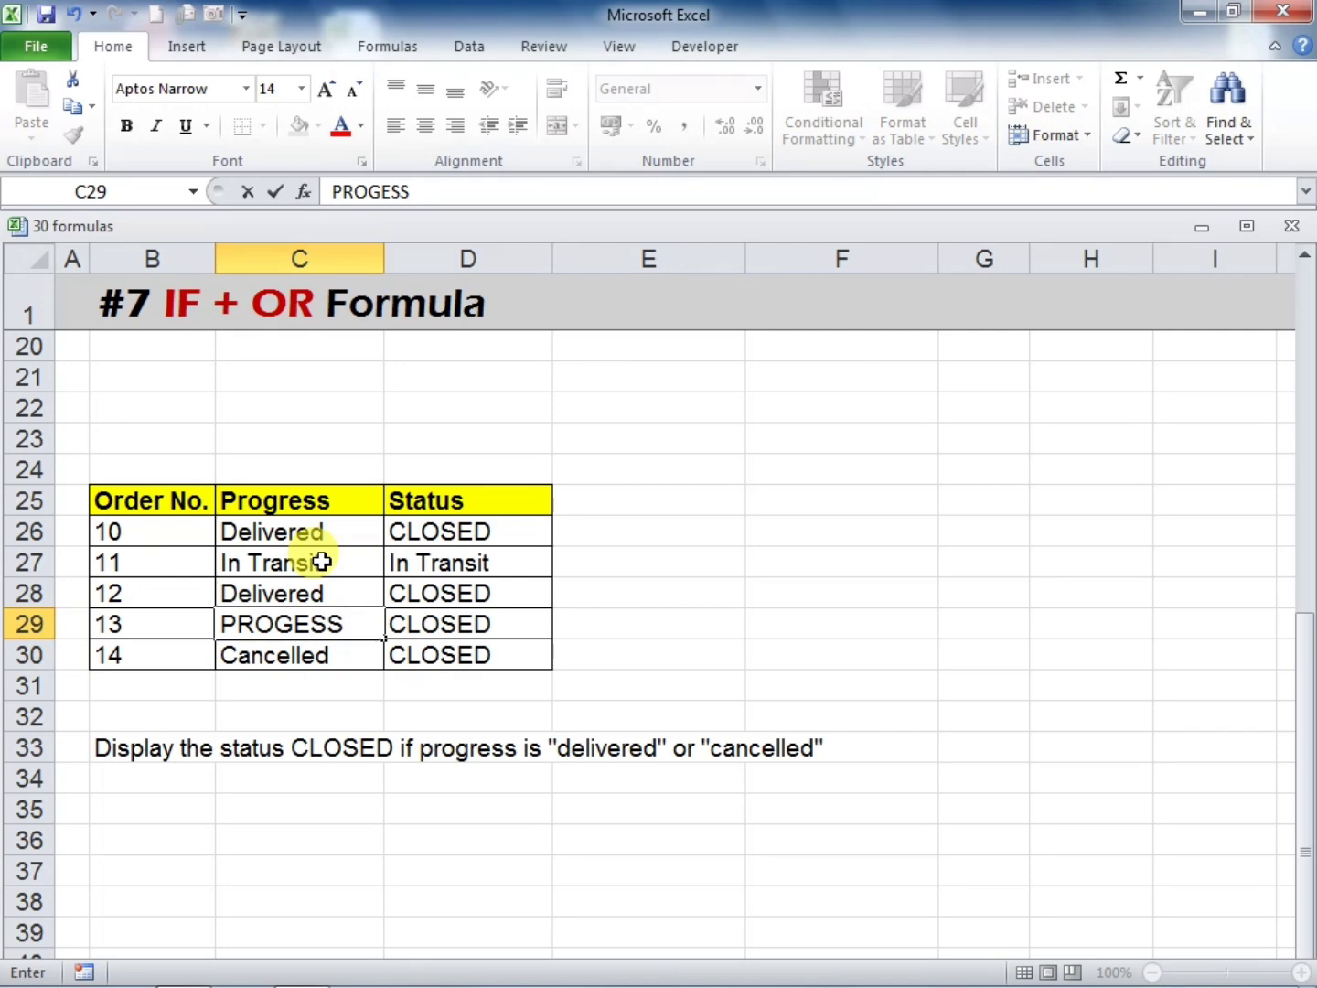
key(Return)
key(Up)
key(Right)
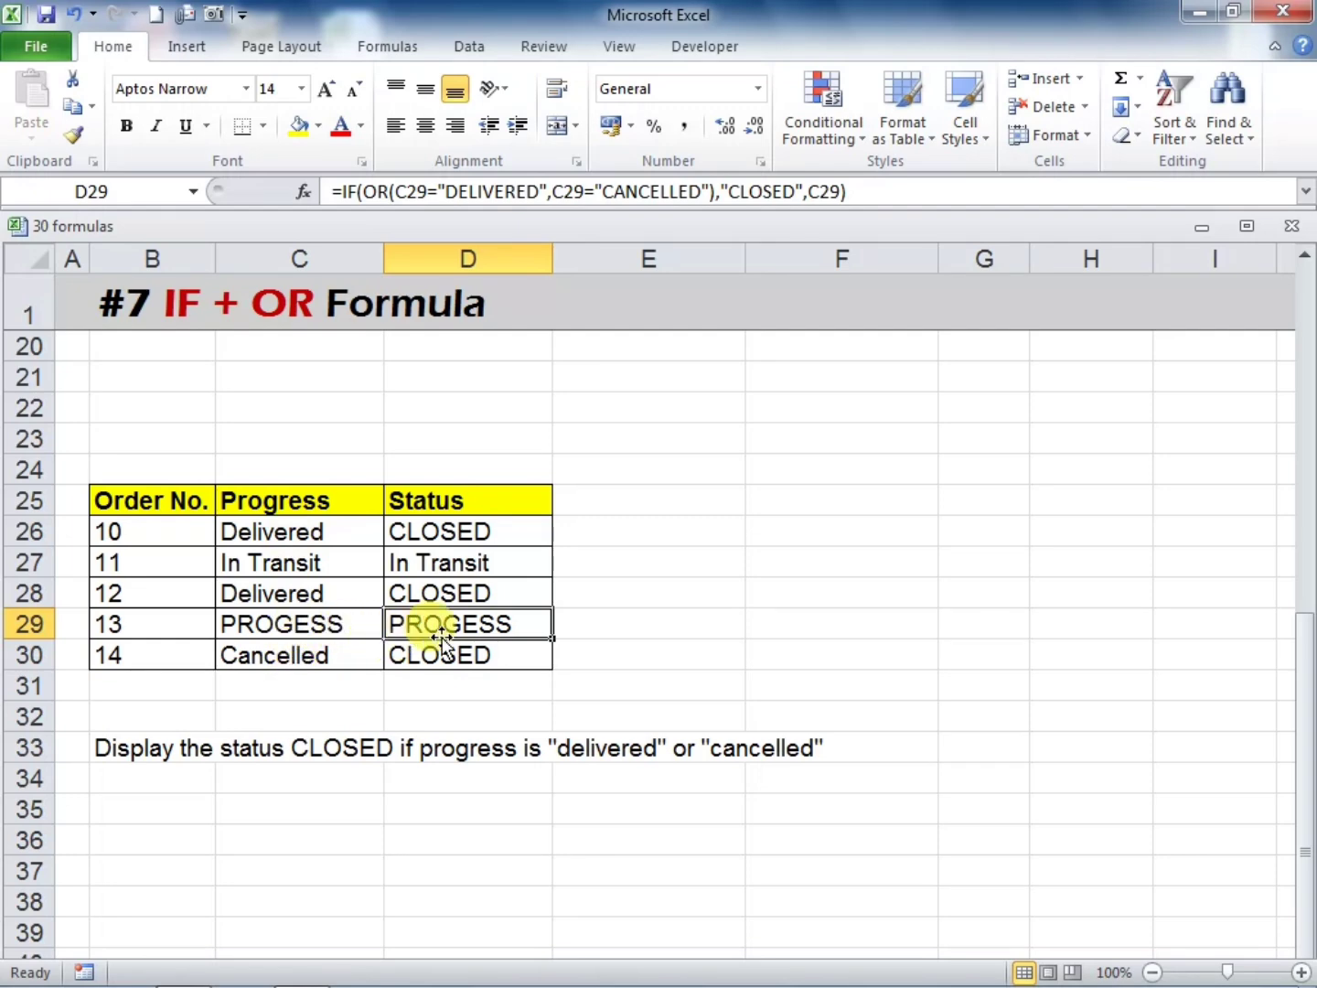
Copy "In Transit" from C27 into C26 as the progress of order 10 and check its status in D26
click(326, 531)
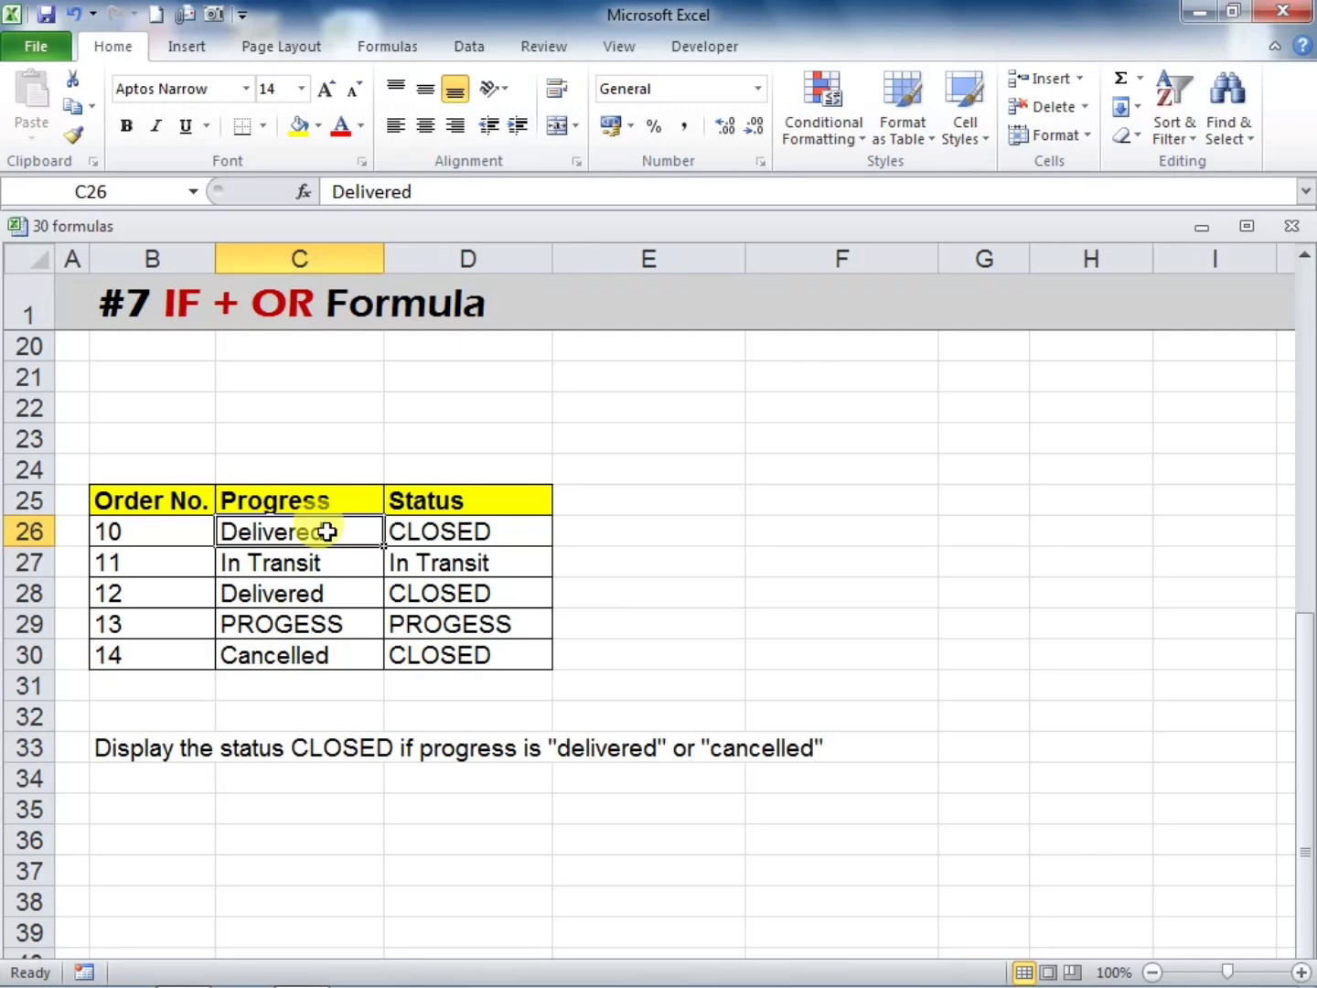
key(Down)
key(ctrl+c)
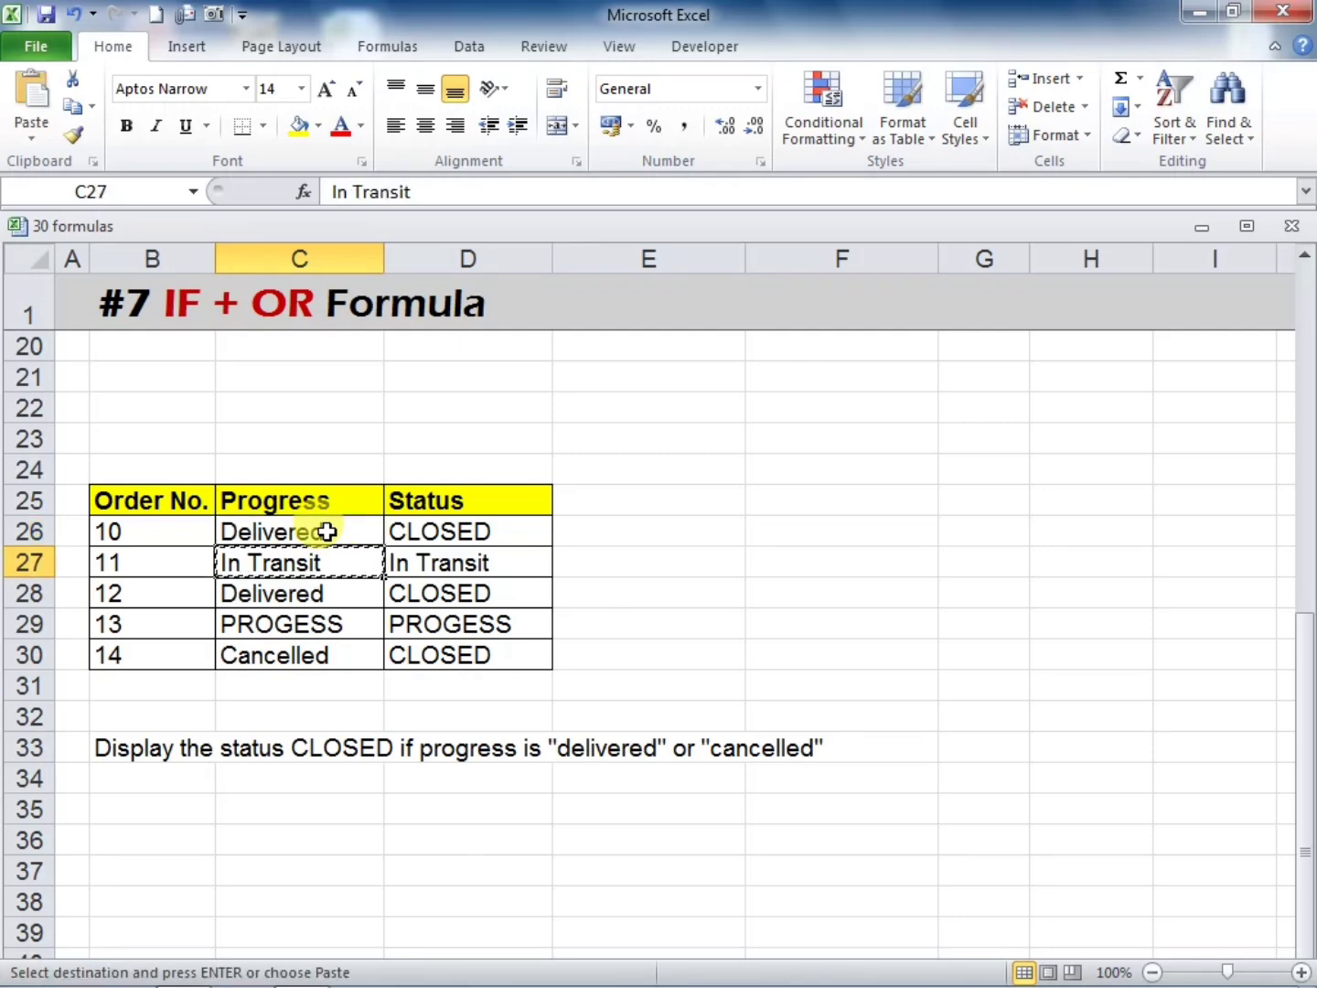
click(326, 530)
key(ctrl+v)
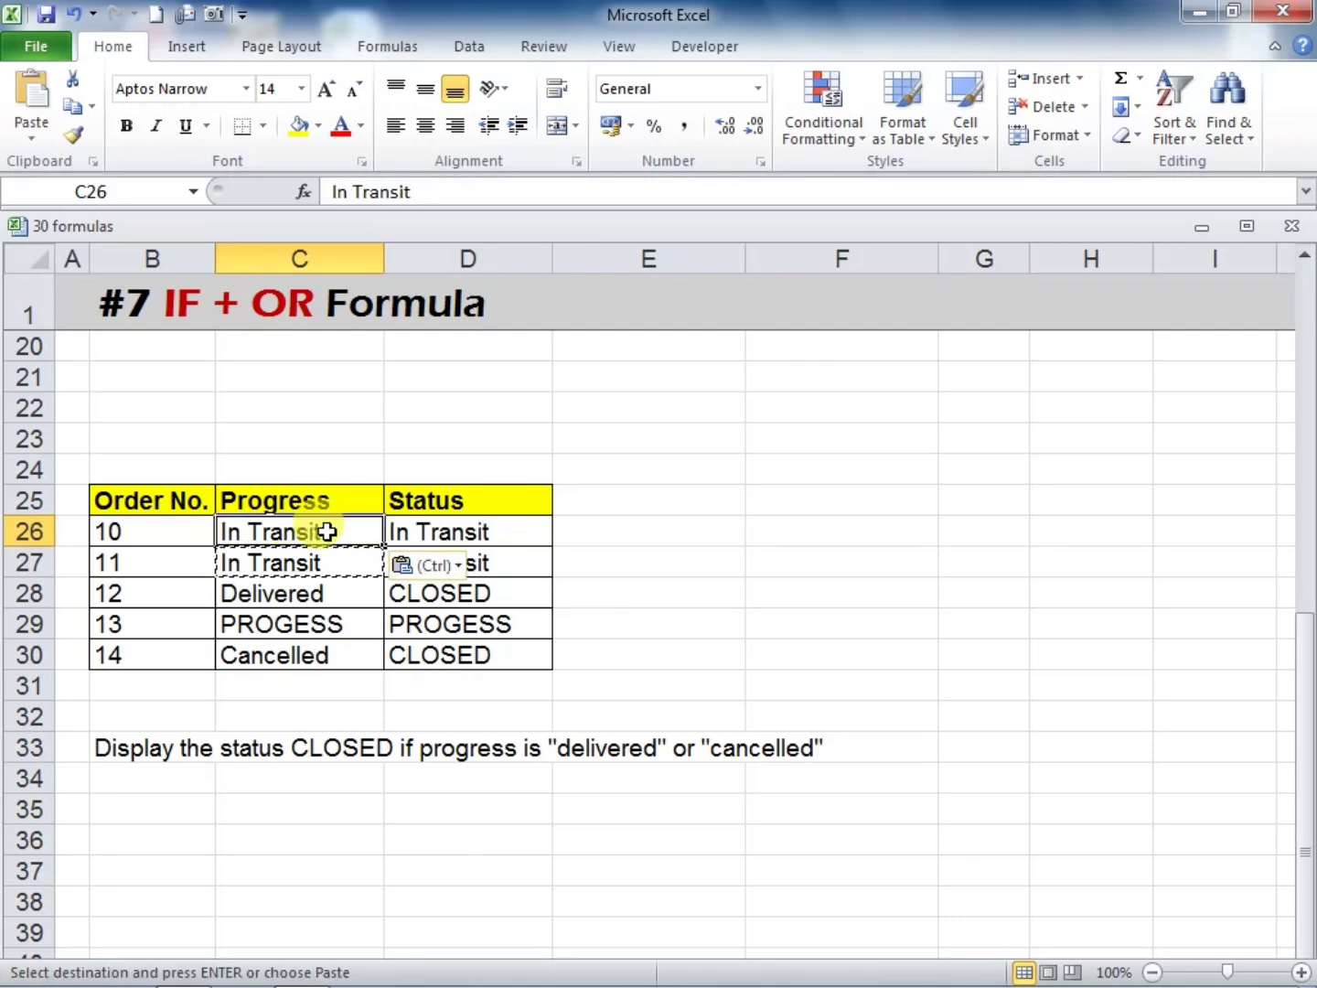
key(Right)
click(600, 554)
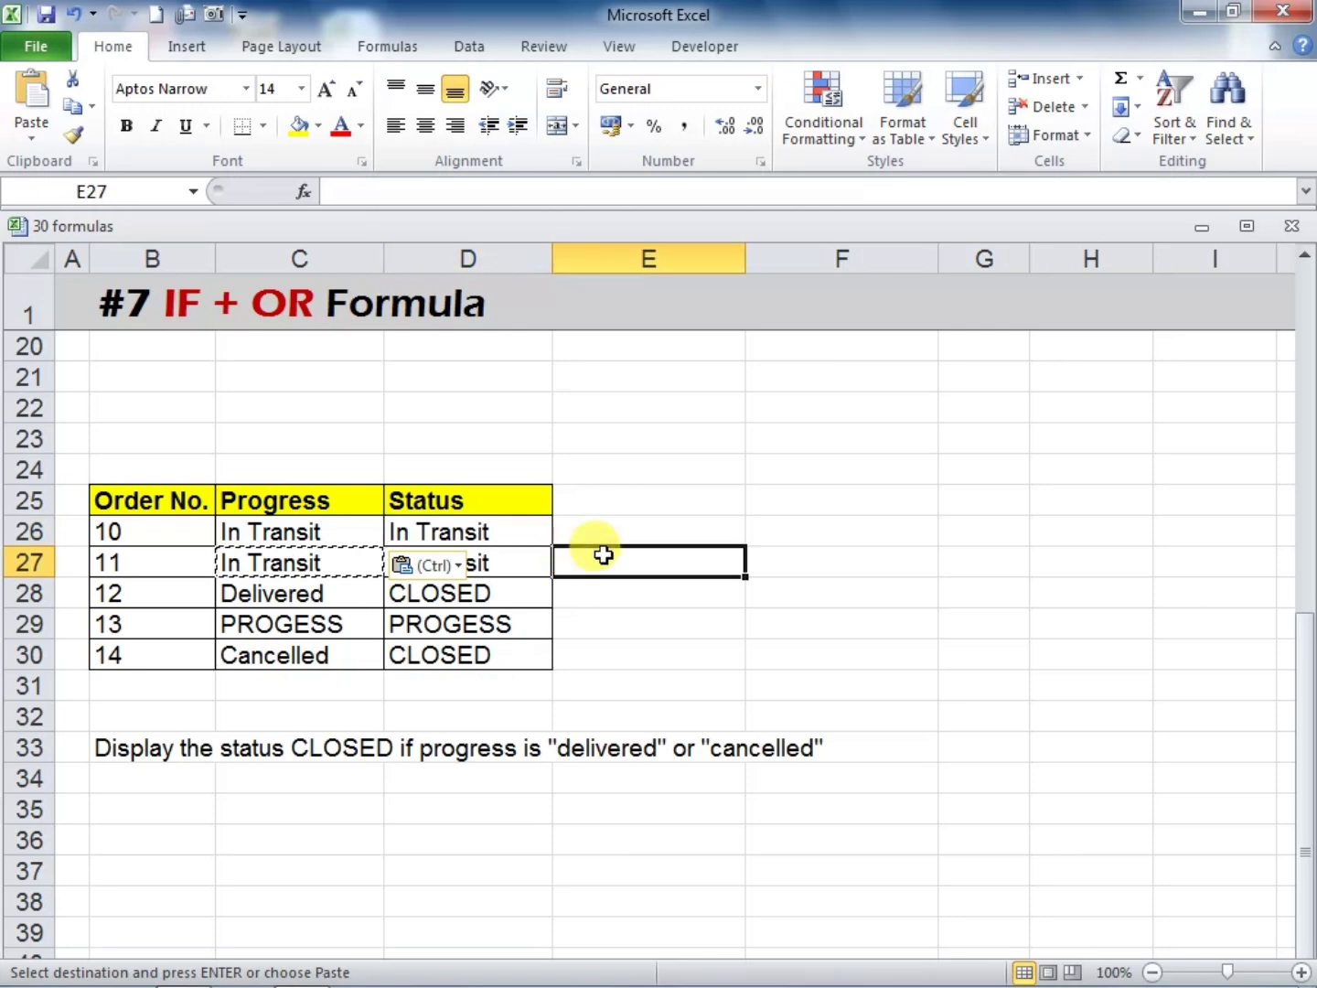
double_click(589, 588)
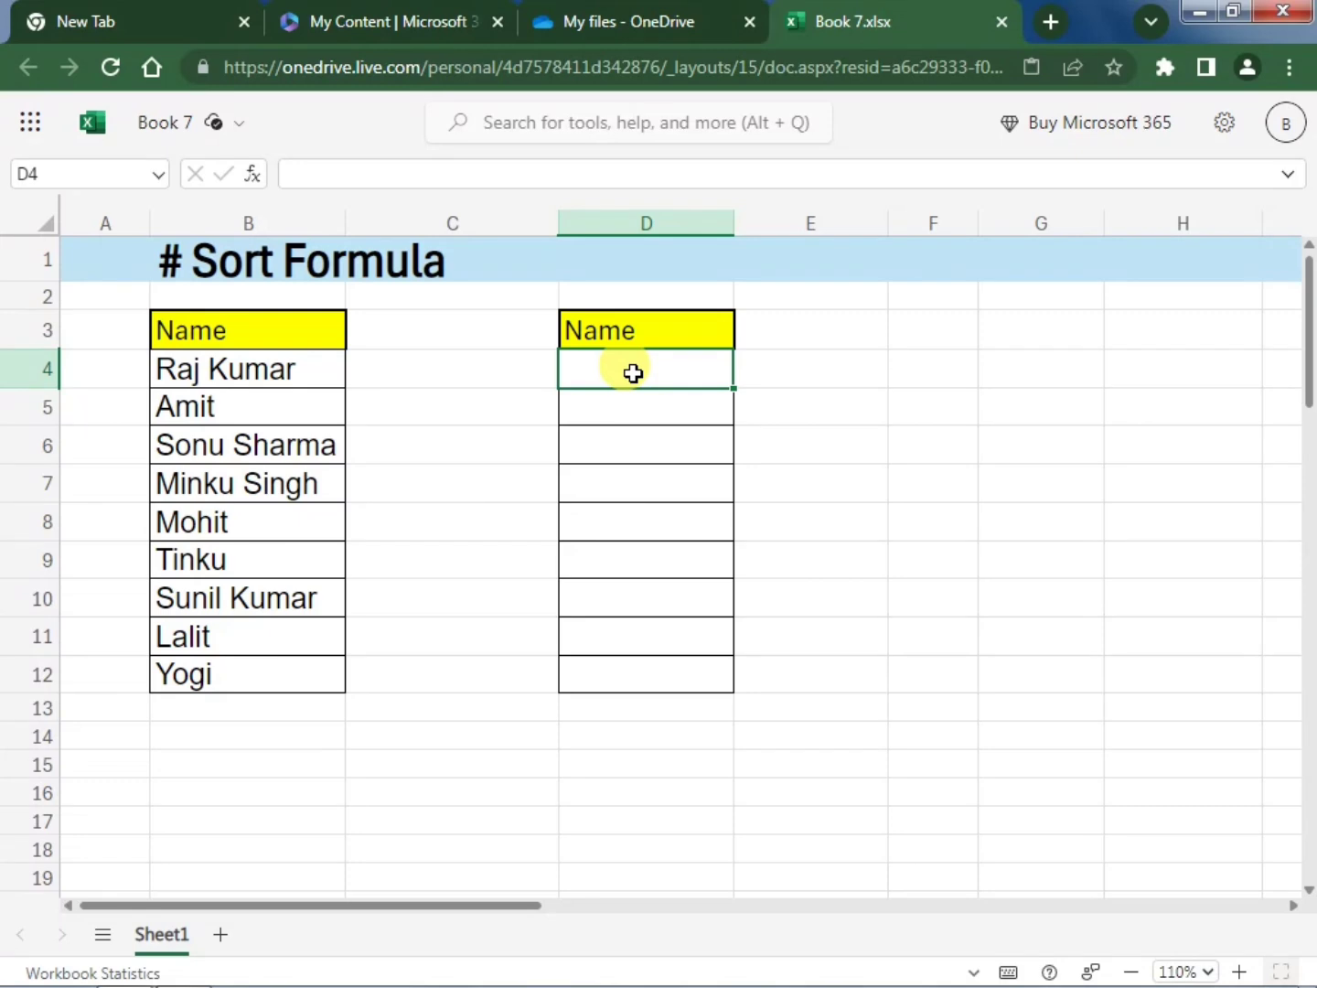
Enter =SORT(B4:B12) in D4 of the Book 7 workbook to list the names in ascending order
text(=sort()
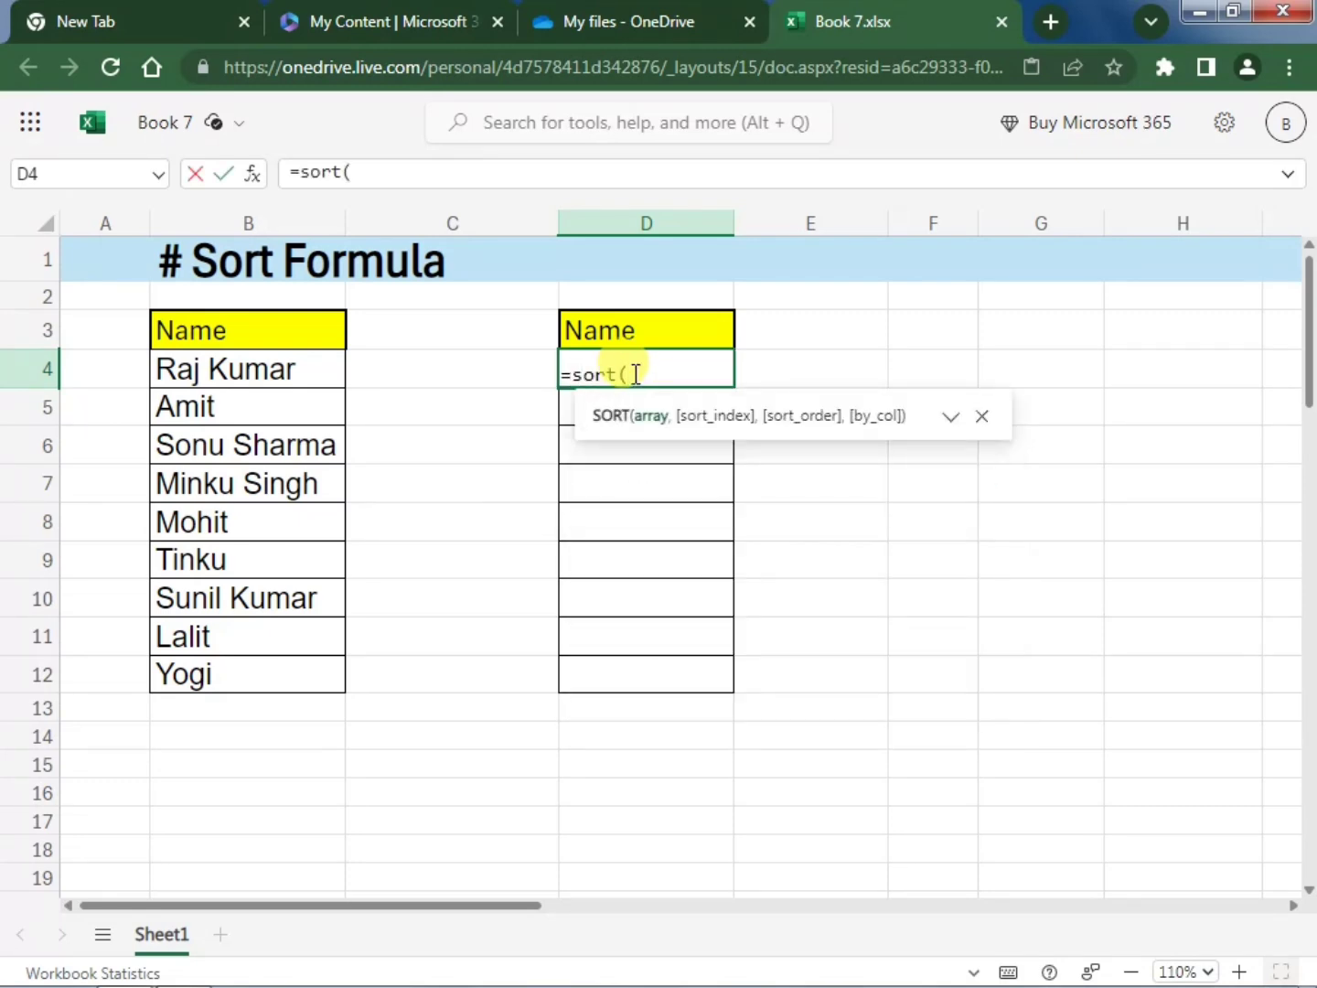
drag(265, 372, 260, 659)
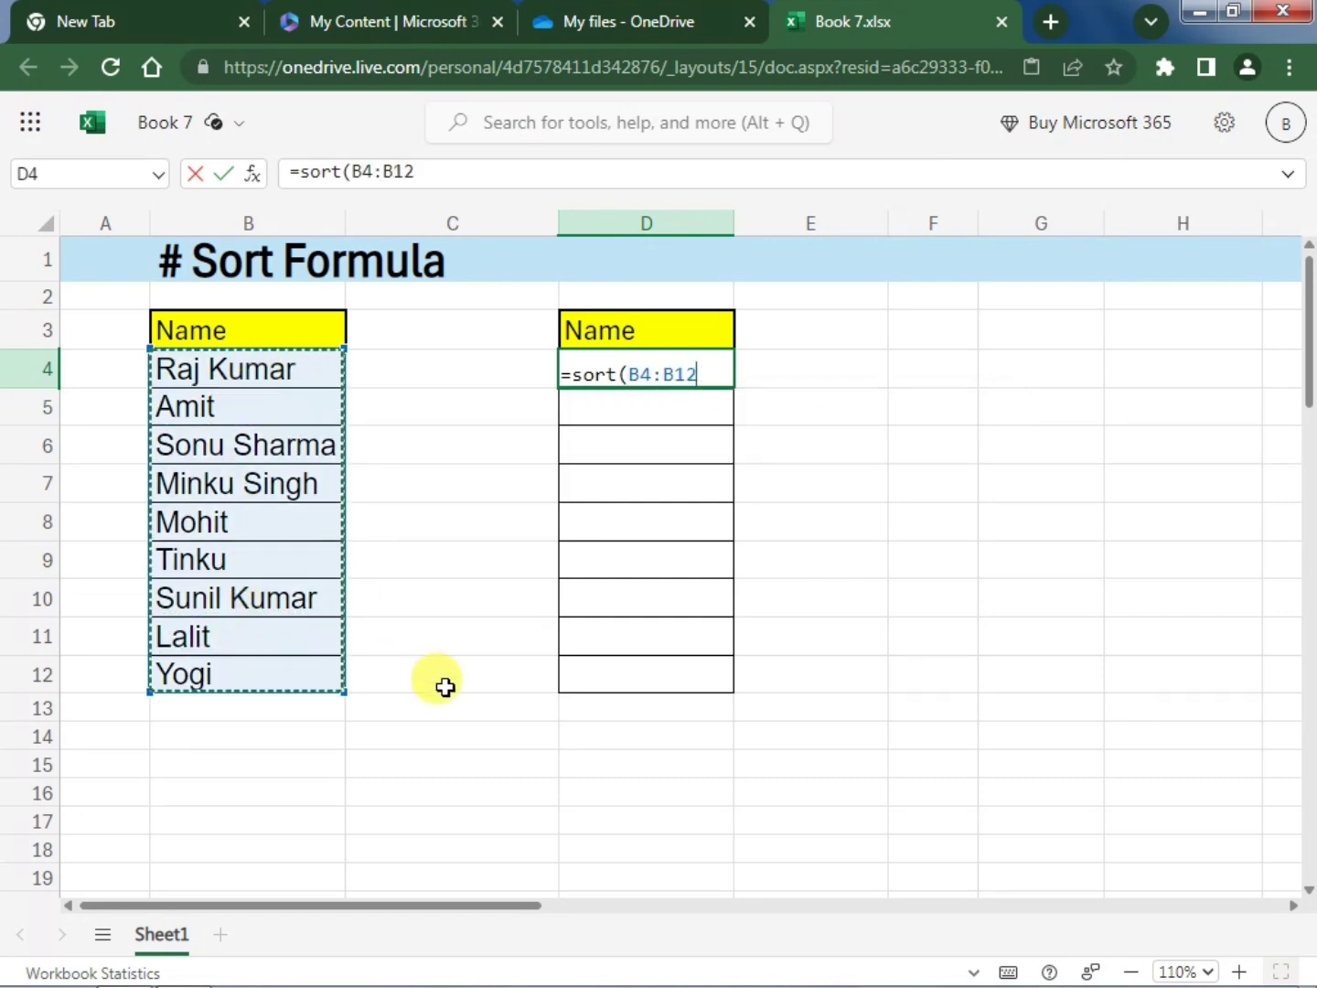
text())
key(Return)
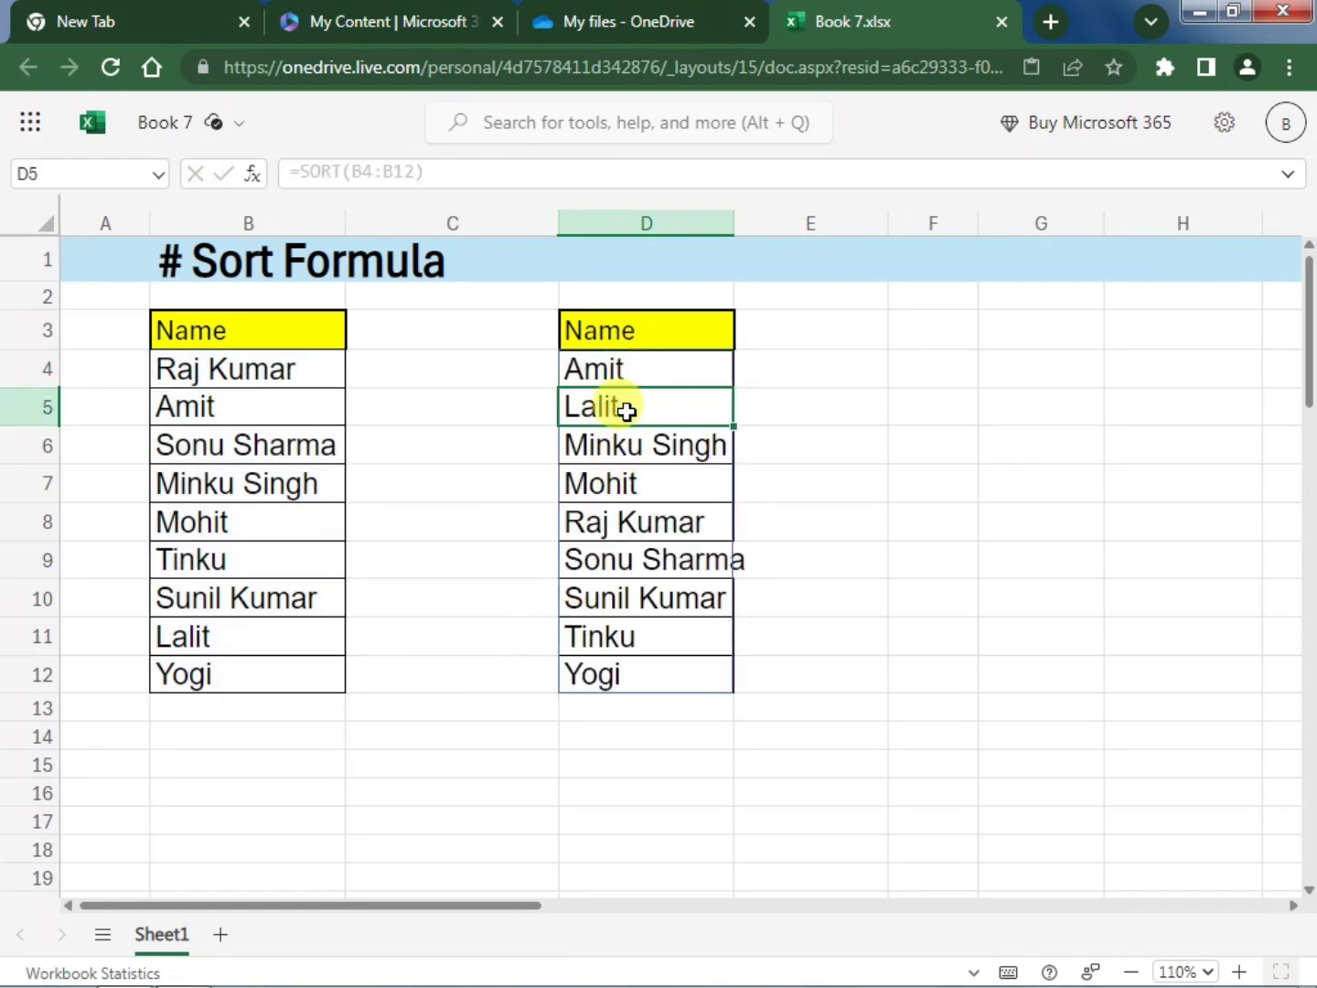
click(673, 736)
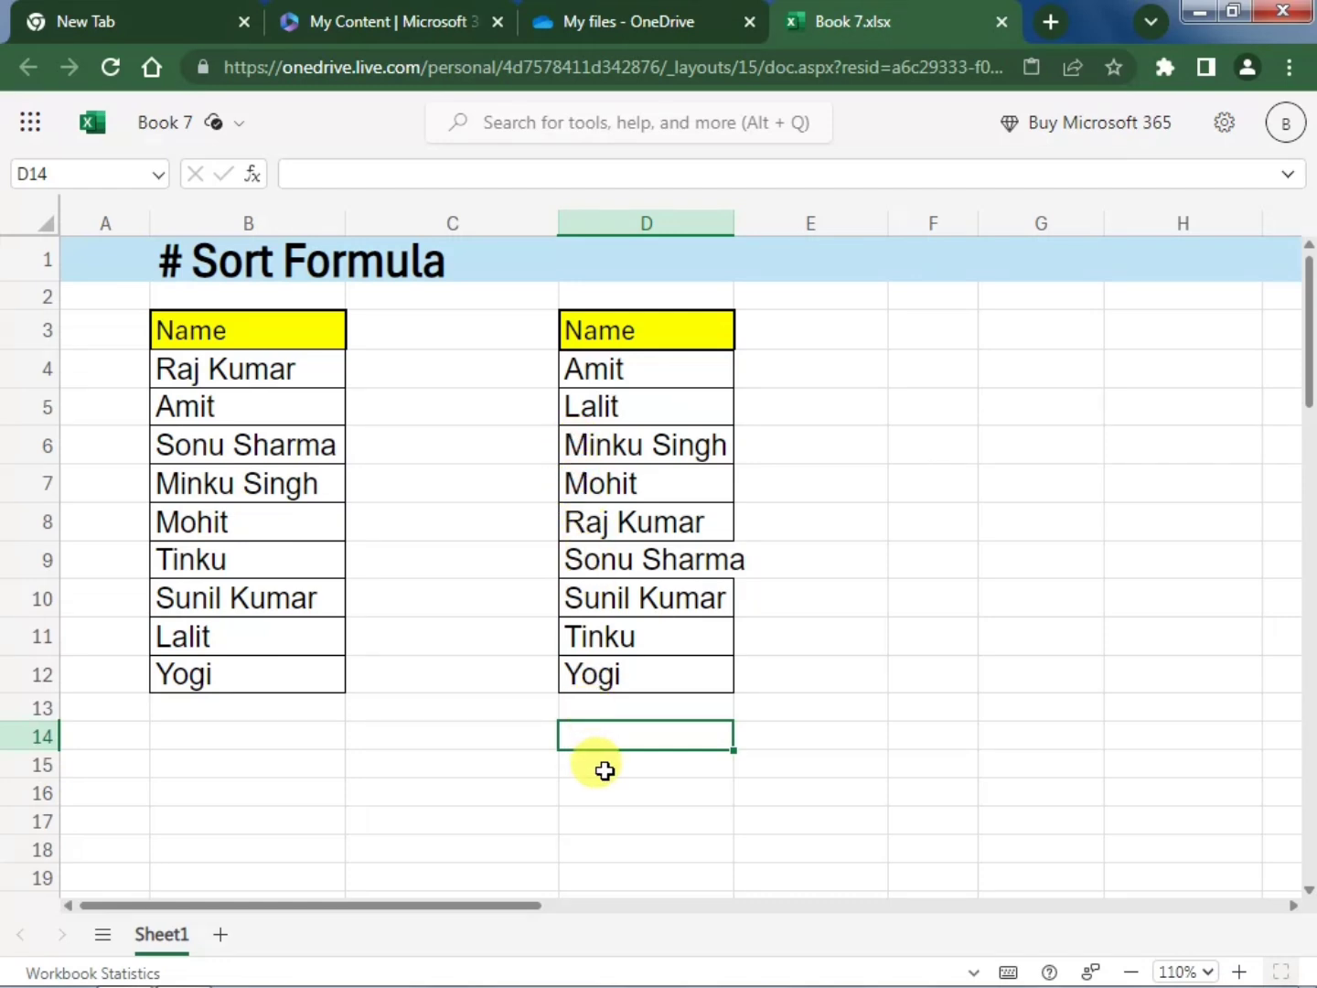
Change the D4 formula to =SORT(B4:B12,,-1) so the names are sorted in descending order
click(651, 367)
click(442, 170)
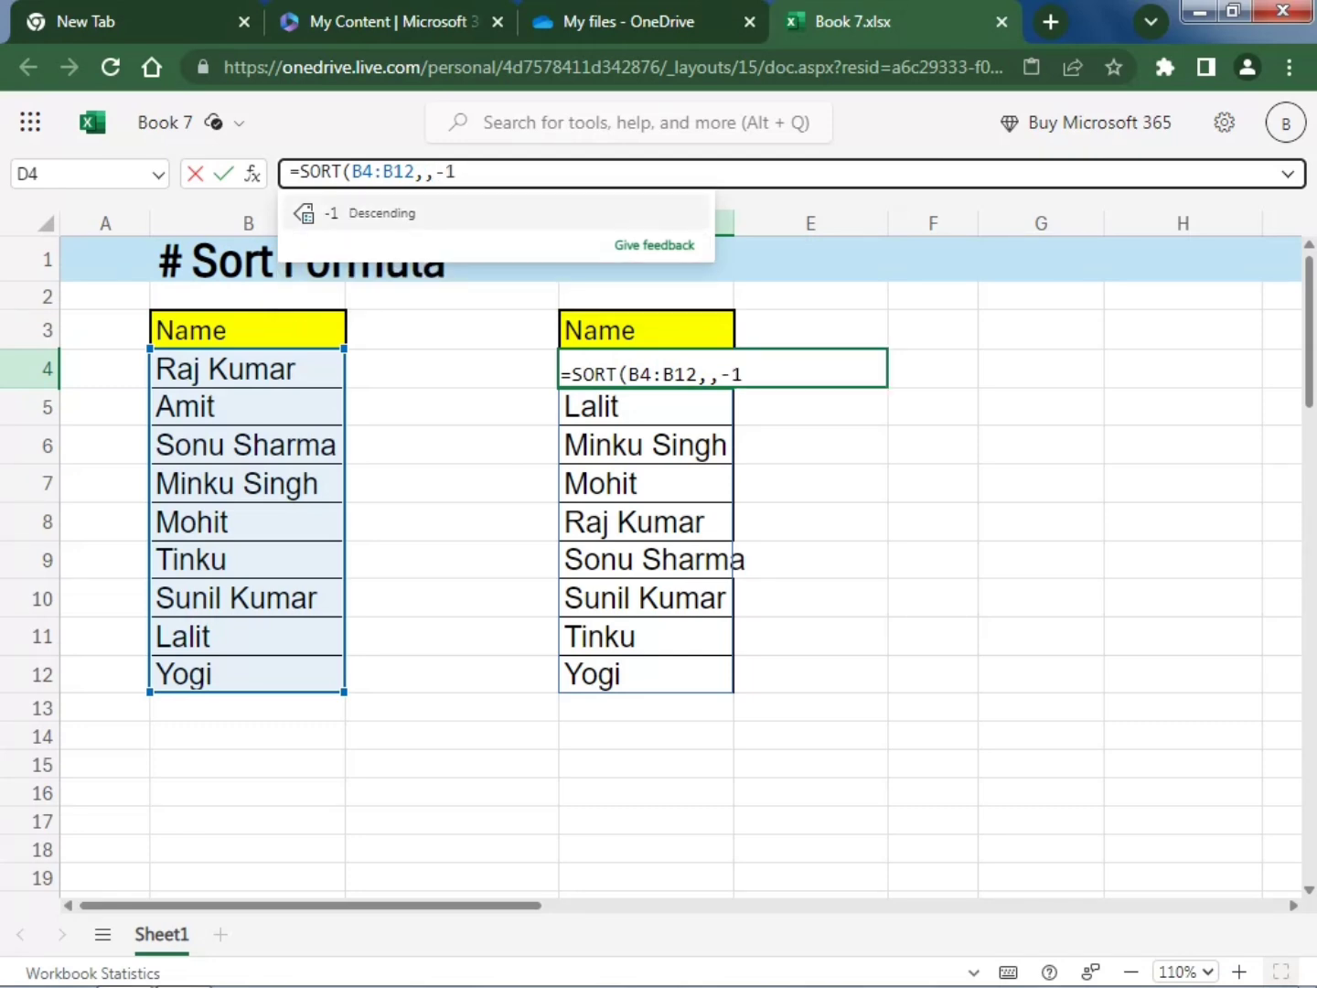
text())
key(Return)
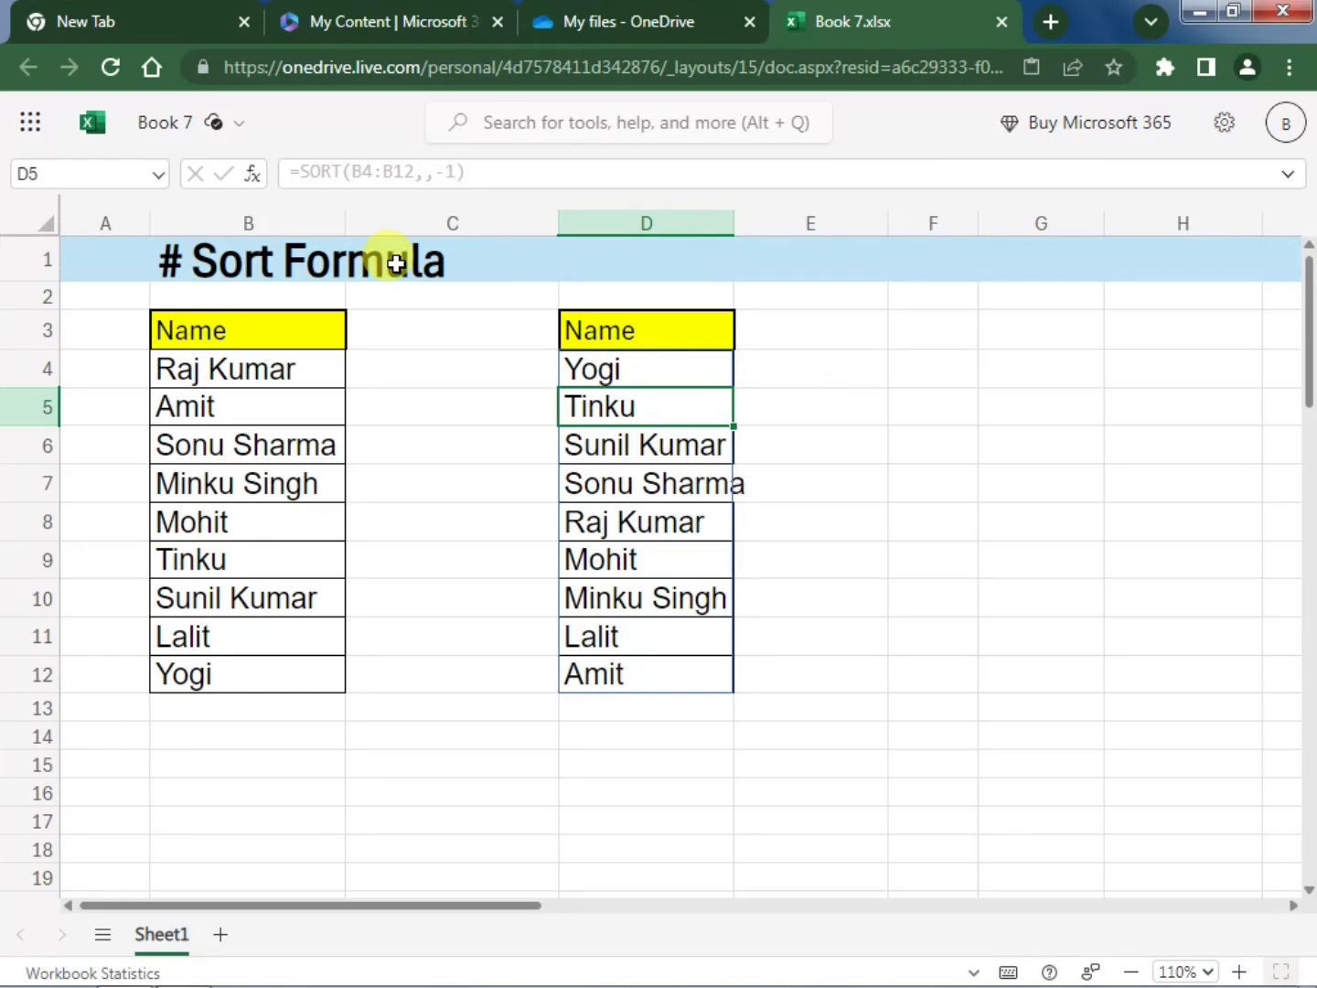
click(915, 367)
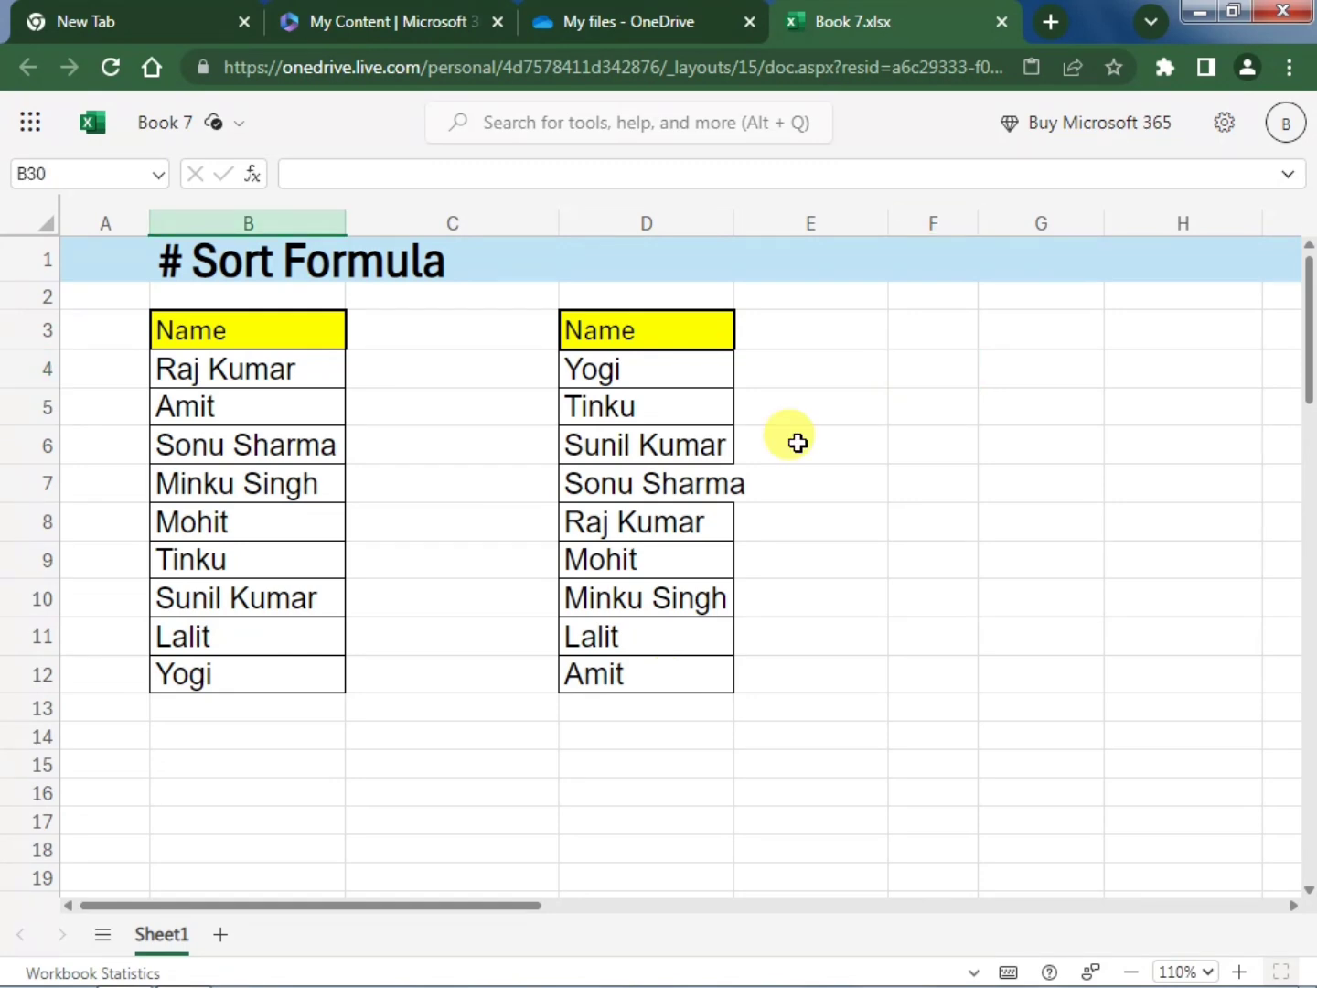
Enter =SORT(Table1) in B30 of the empty order table, using the data in B22:D27 as the array
scroll(798, 442, down, 5)
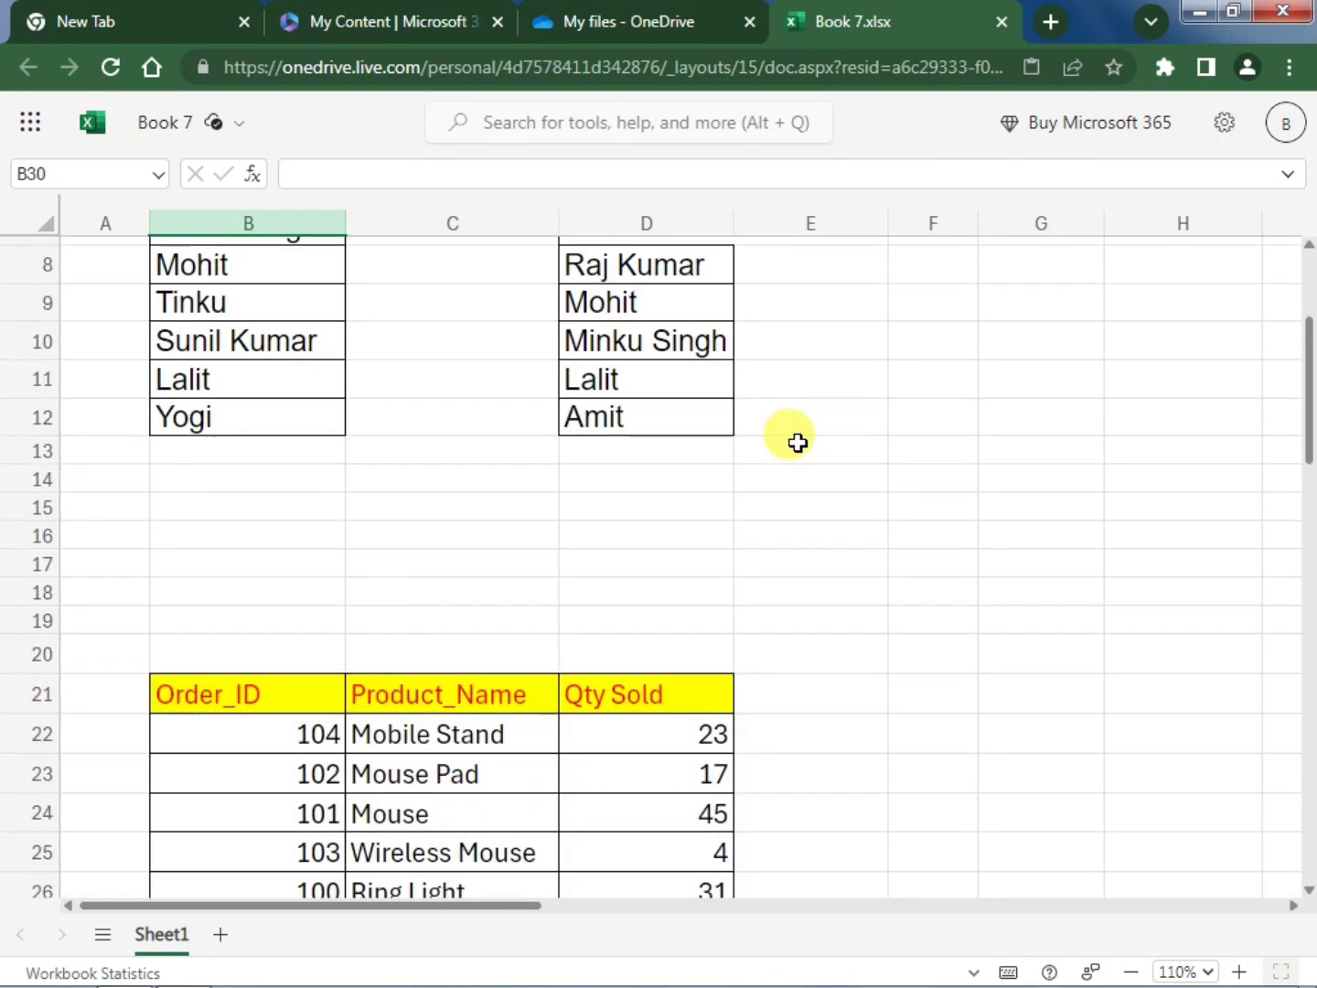
scroll(798, 443, down, 1)
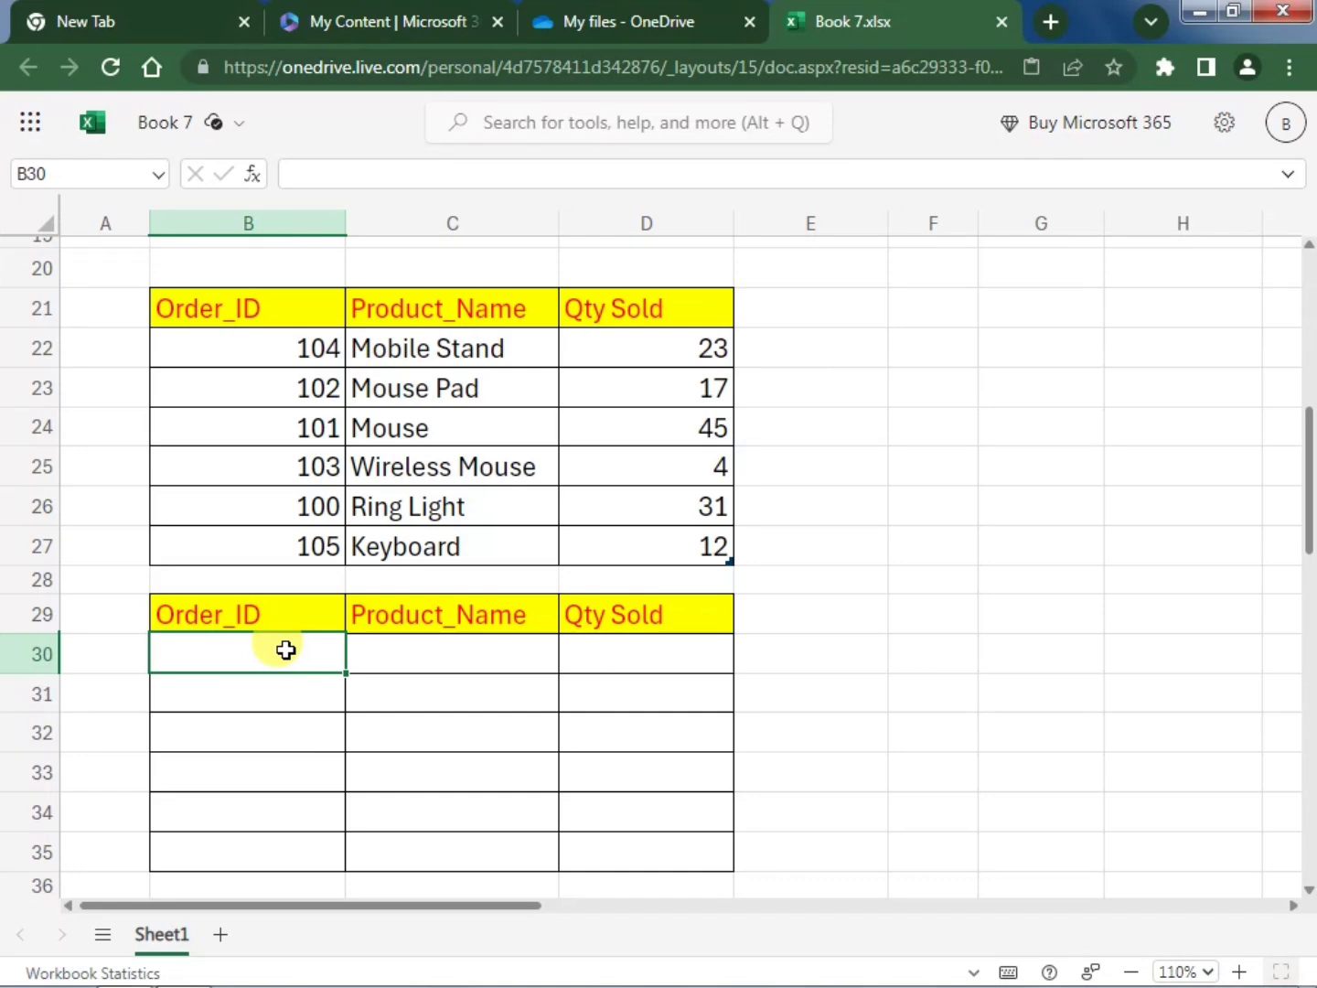
text(=)
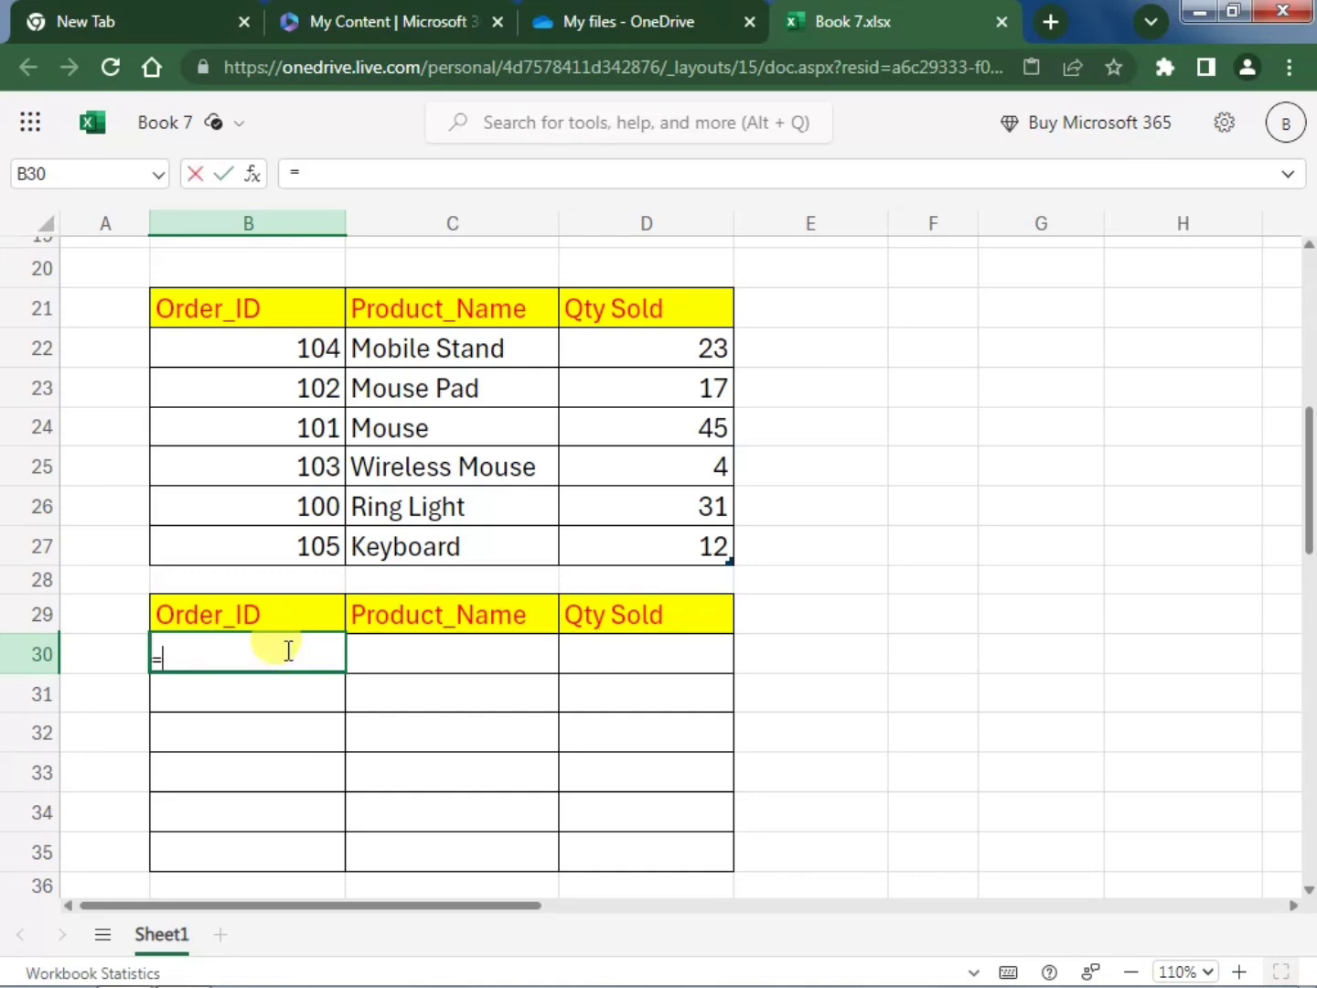
text(sort()
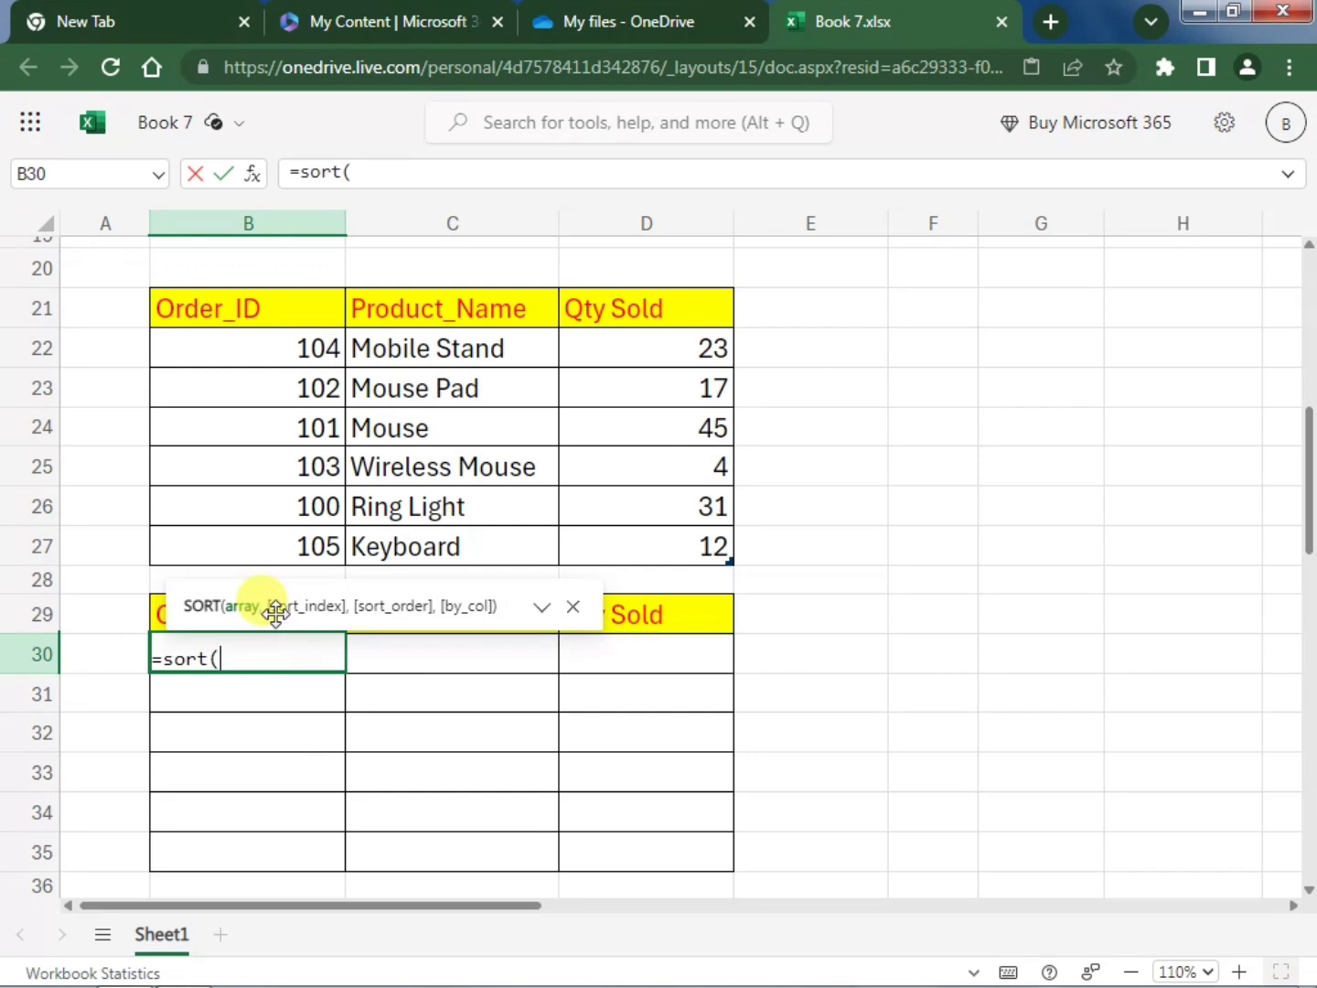
drag(196, 342, 606, 544)
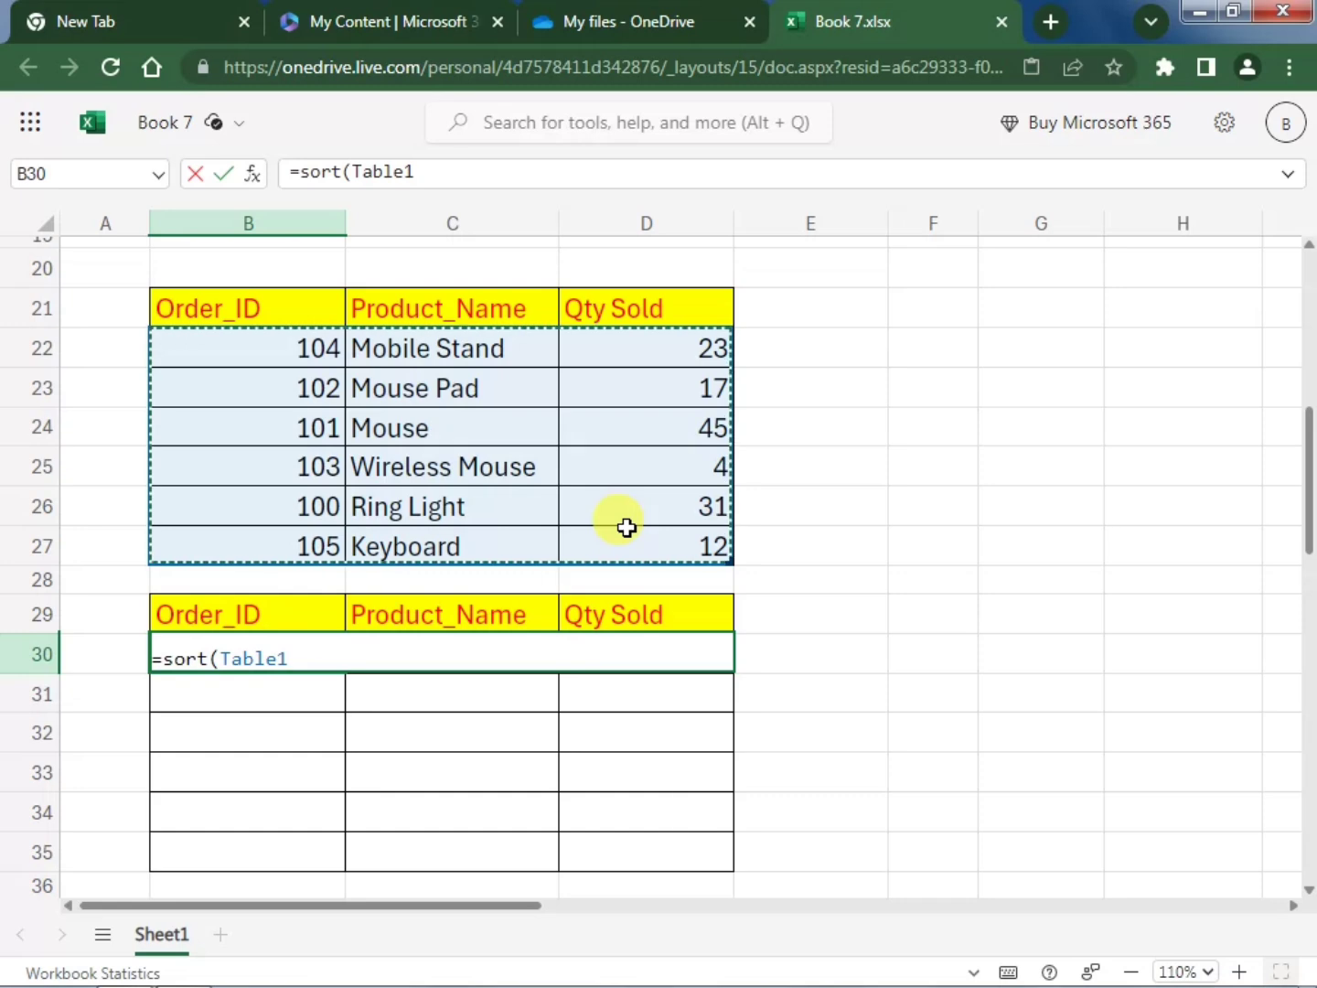
text())
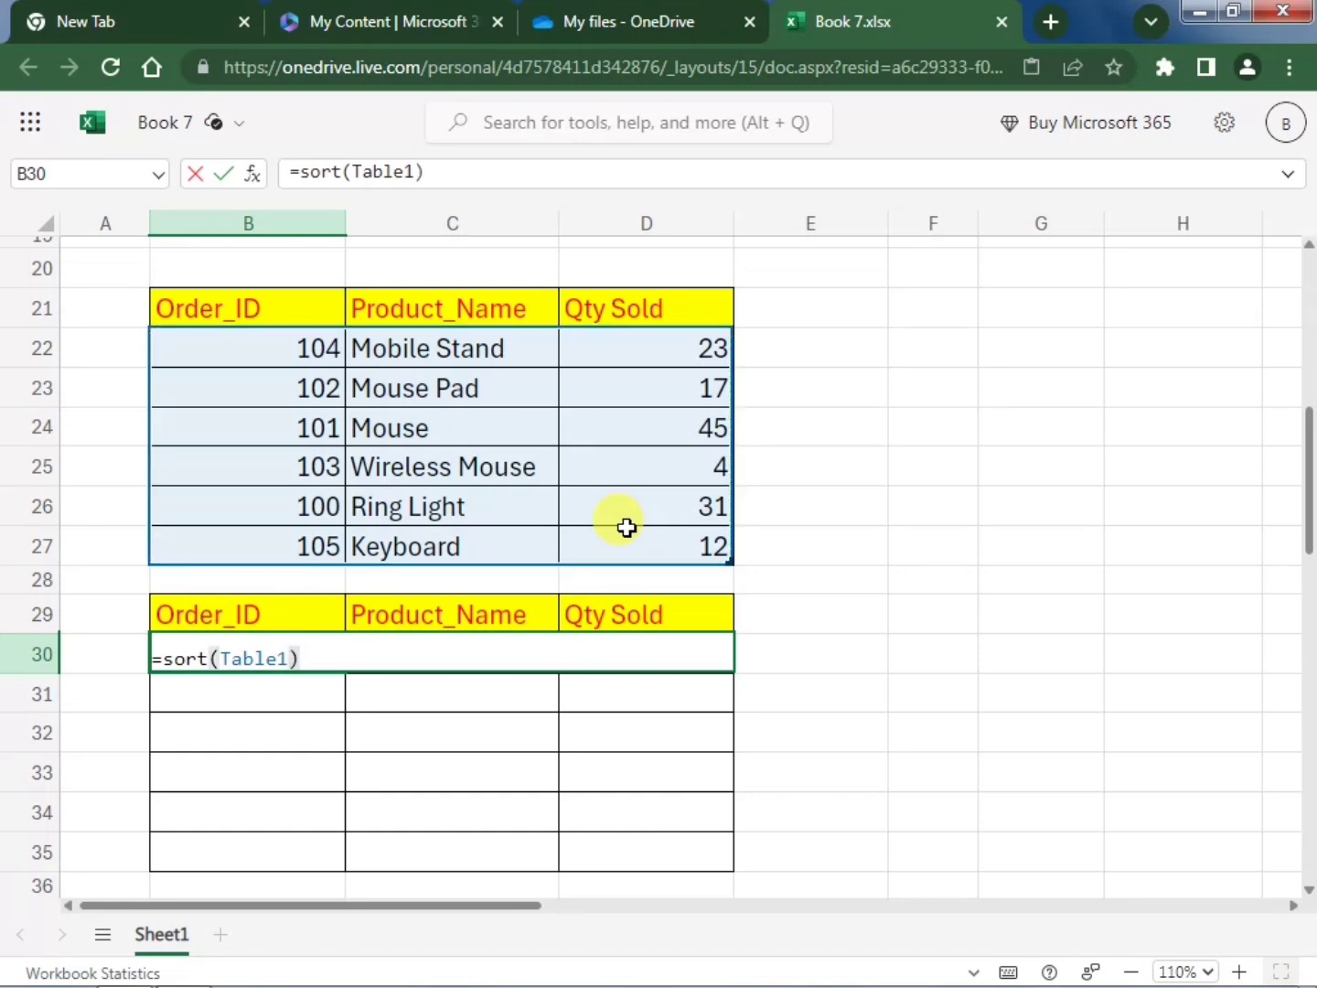
key(Return)
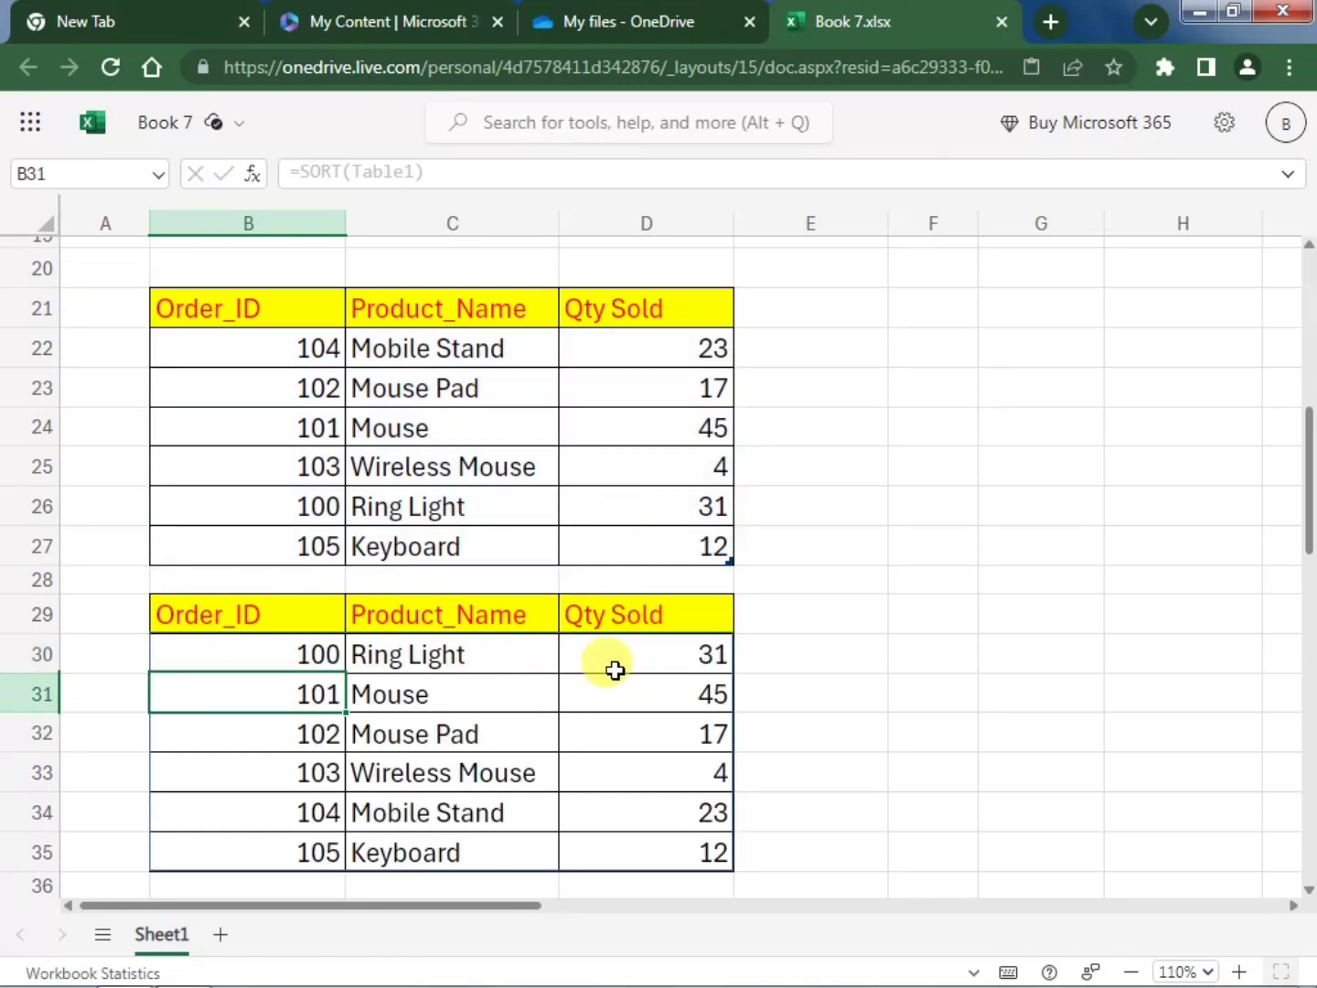
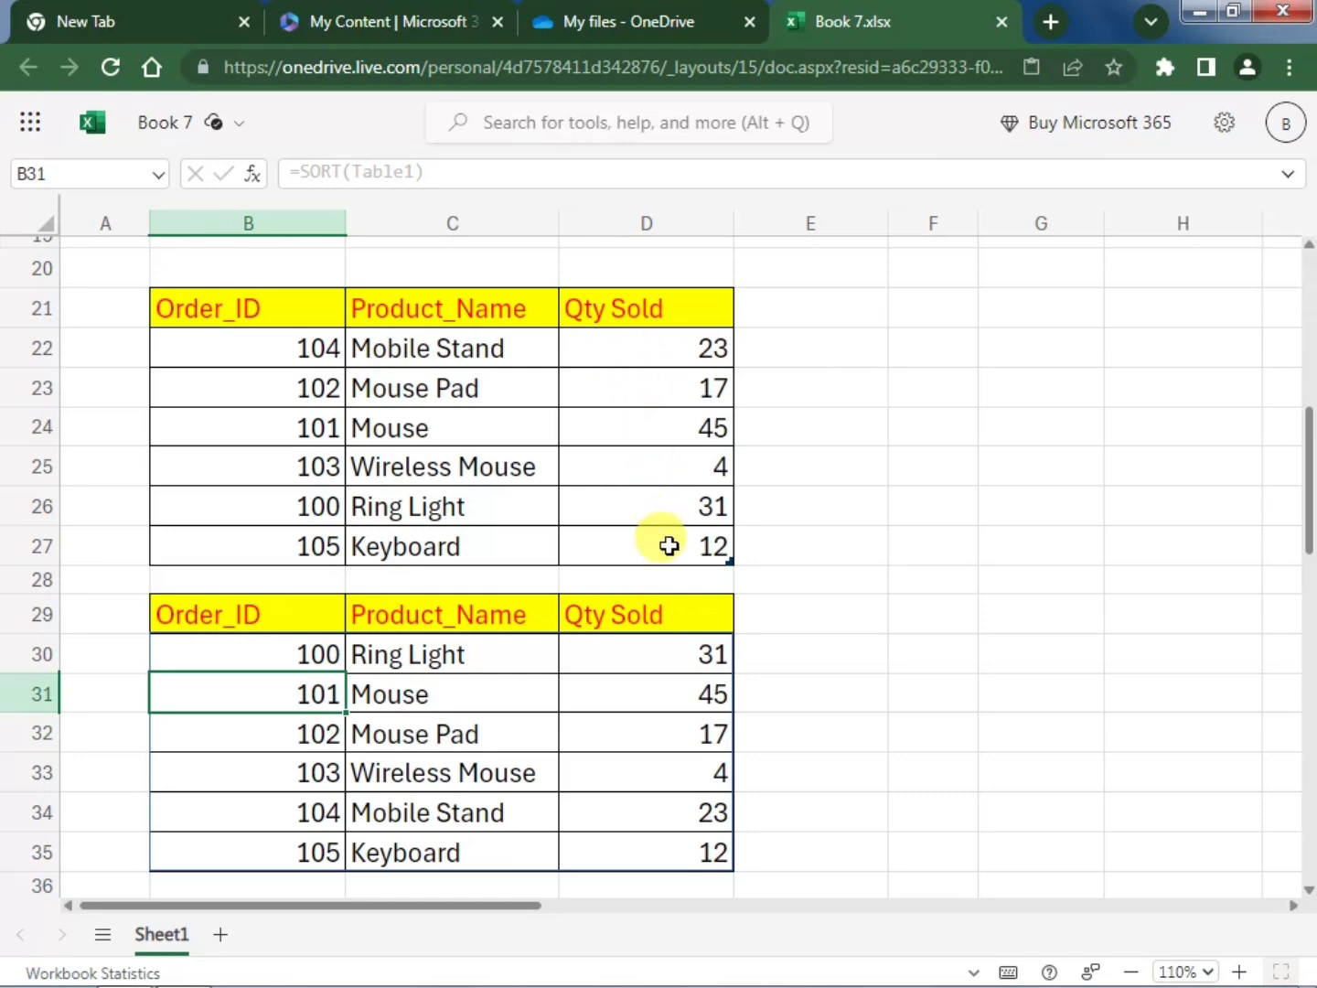
Add sort index 3 to the B30 formula, making it =SORT(Table1,3) to sort by Qty Sold, and reselect the cell
click(199, 658)
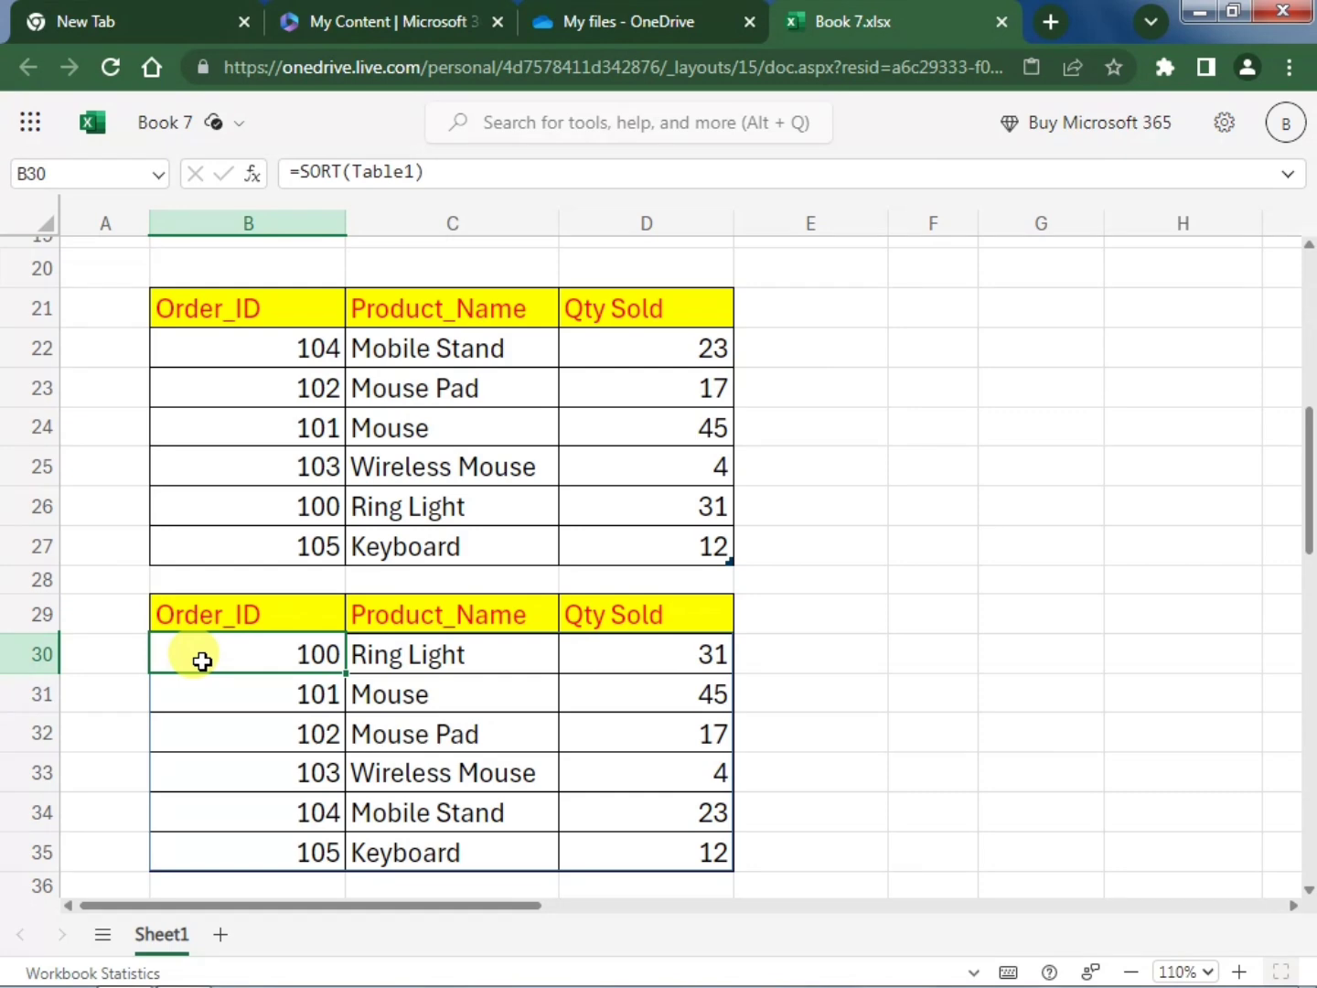
click(438, 173)
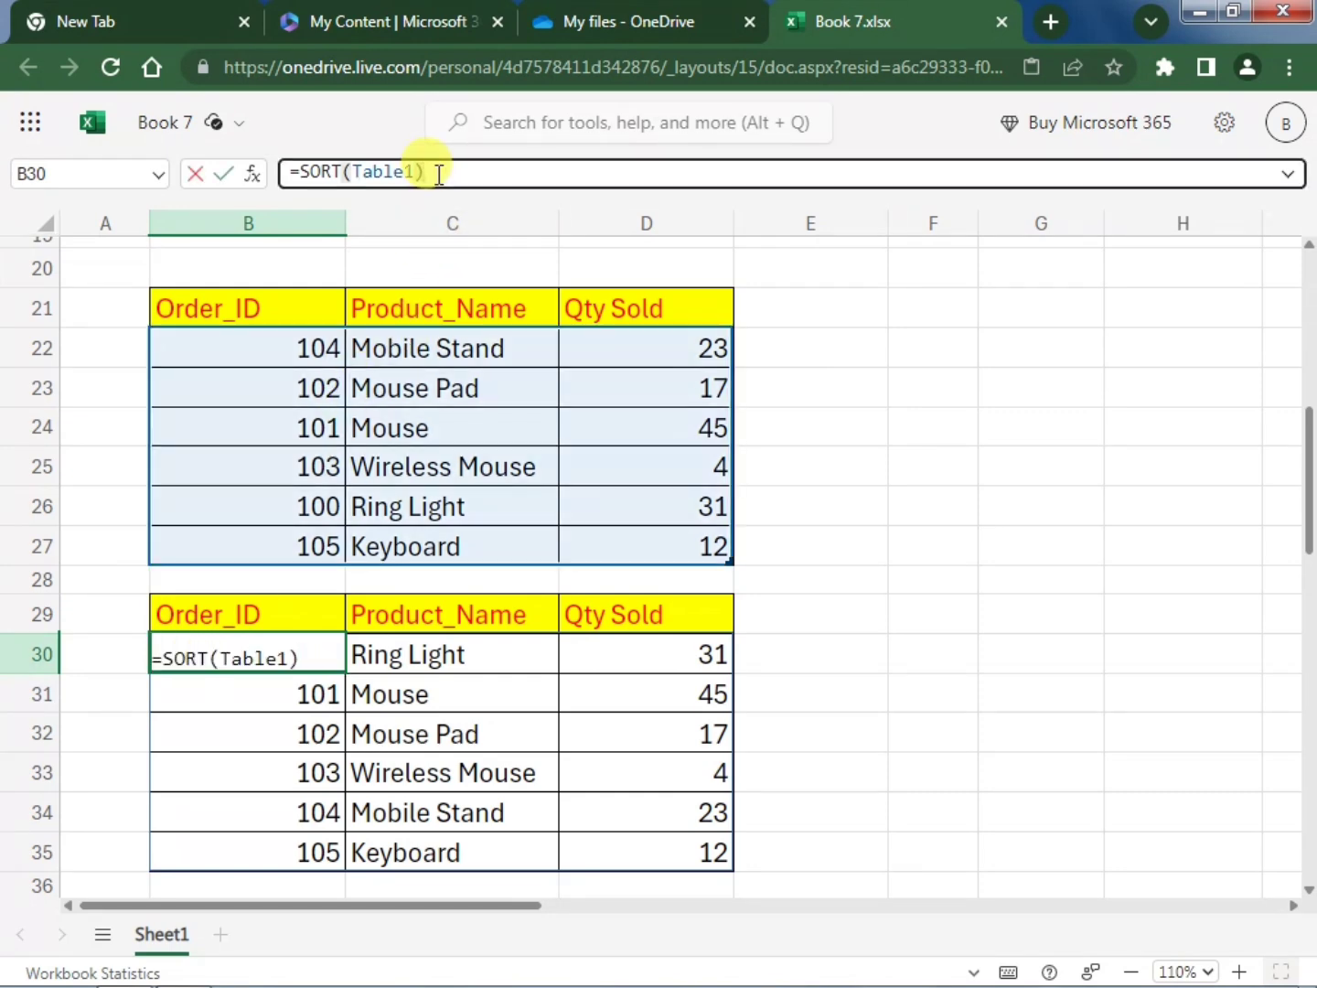
key(BackSpace)
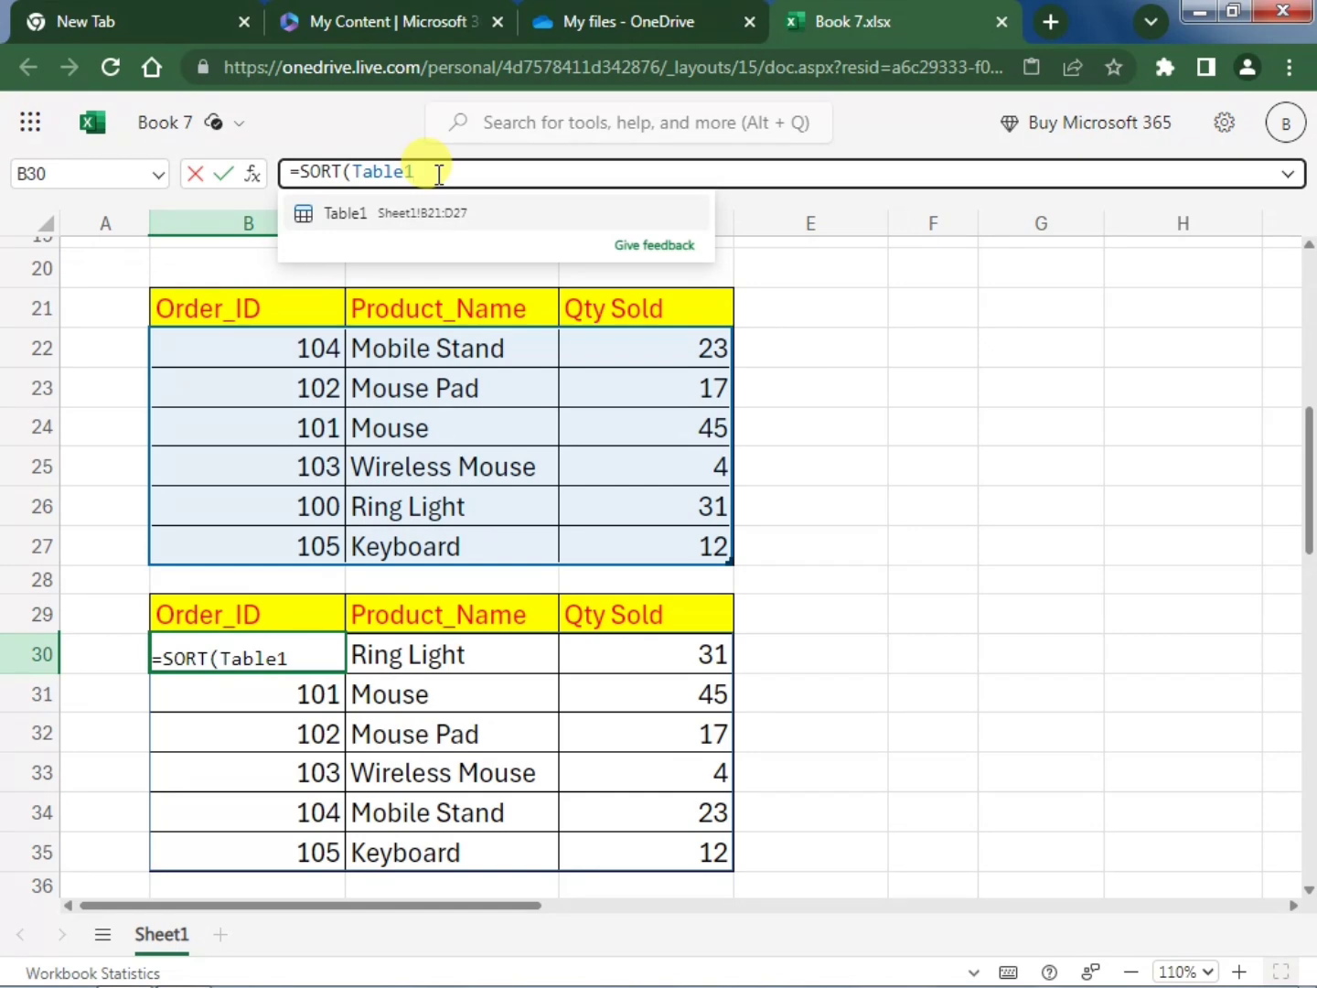
text(,)
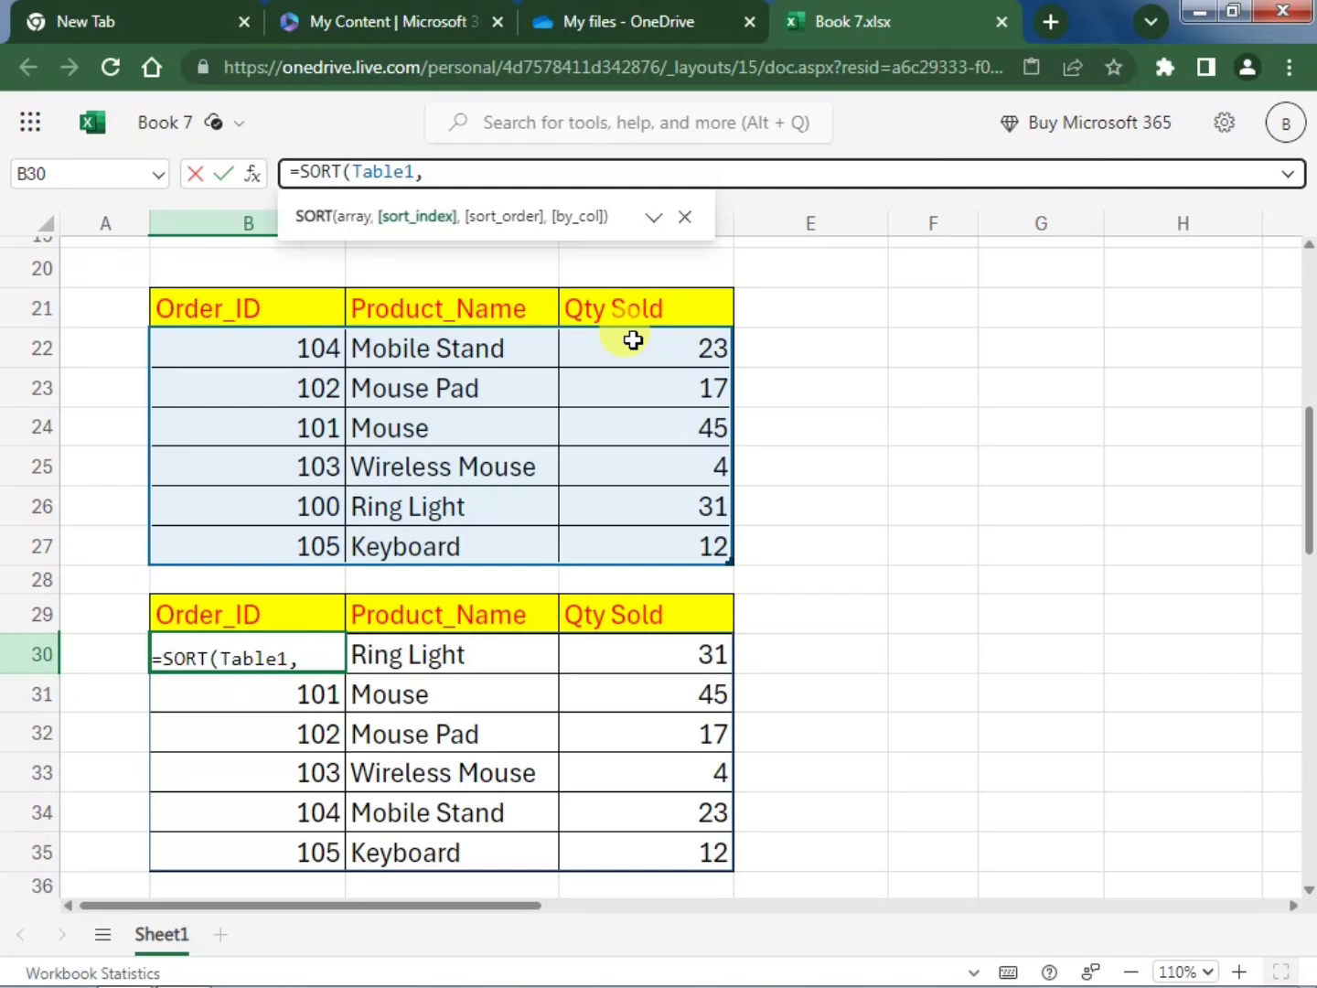
text(3))
key(Return)
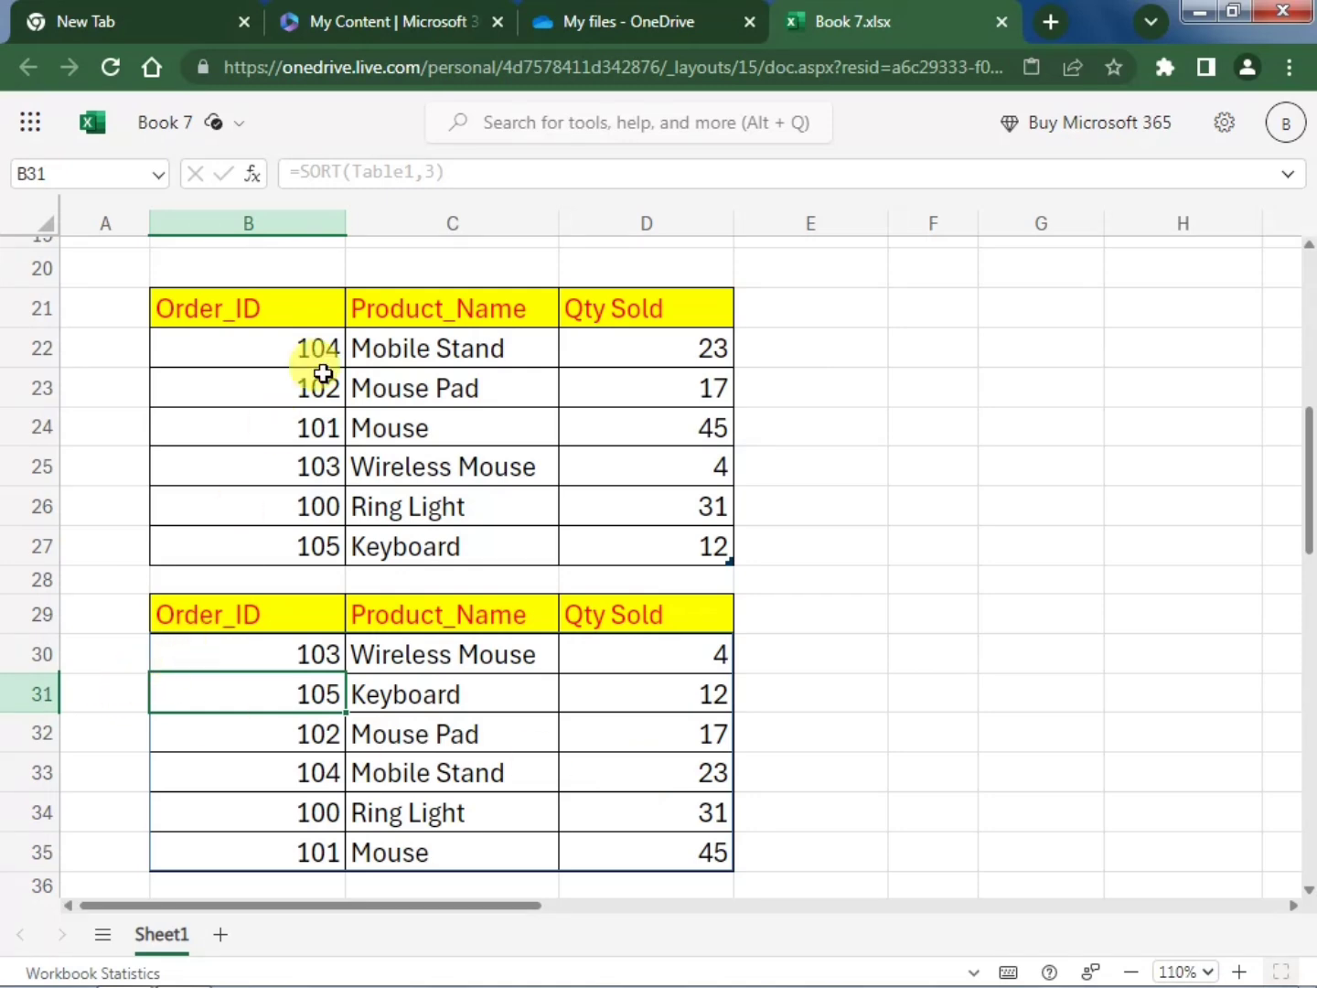
click(212, 664)
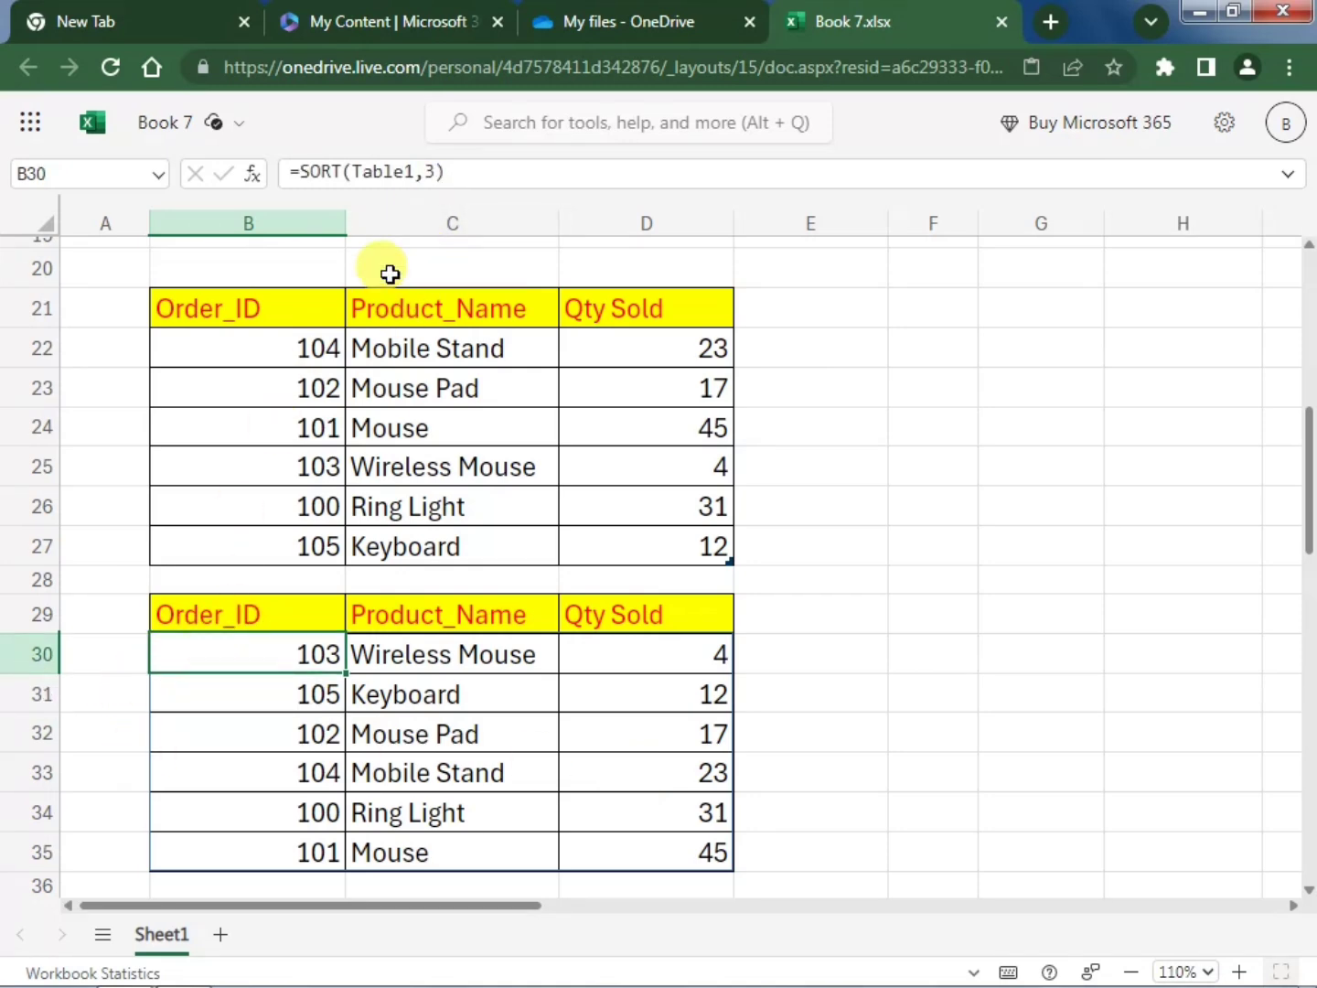
Change the B30 formula to =SORT(Table1,3,-1) so the orders are sorted by Qty Sold in descending order
click(466, 174)
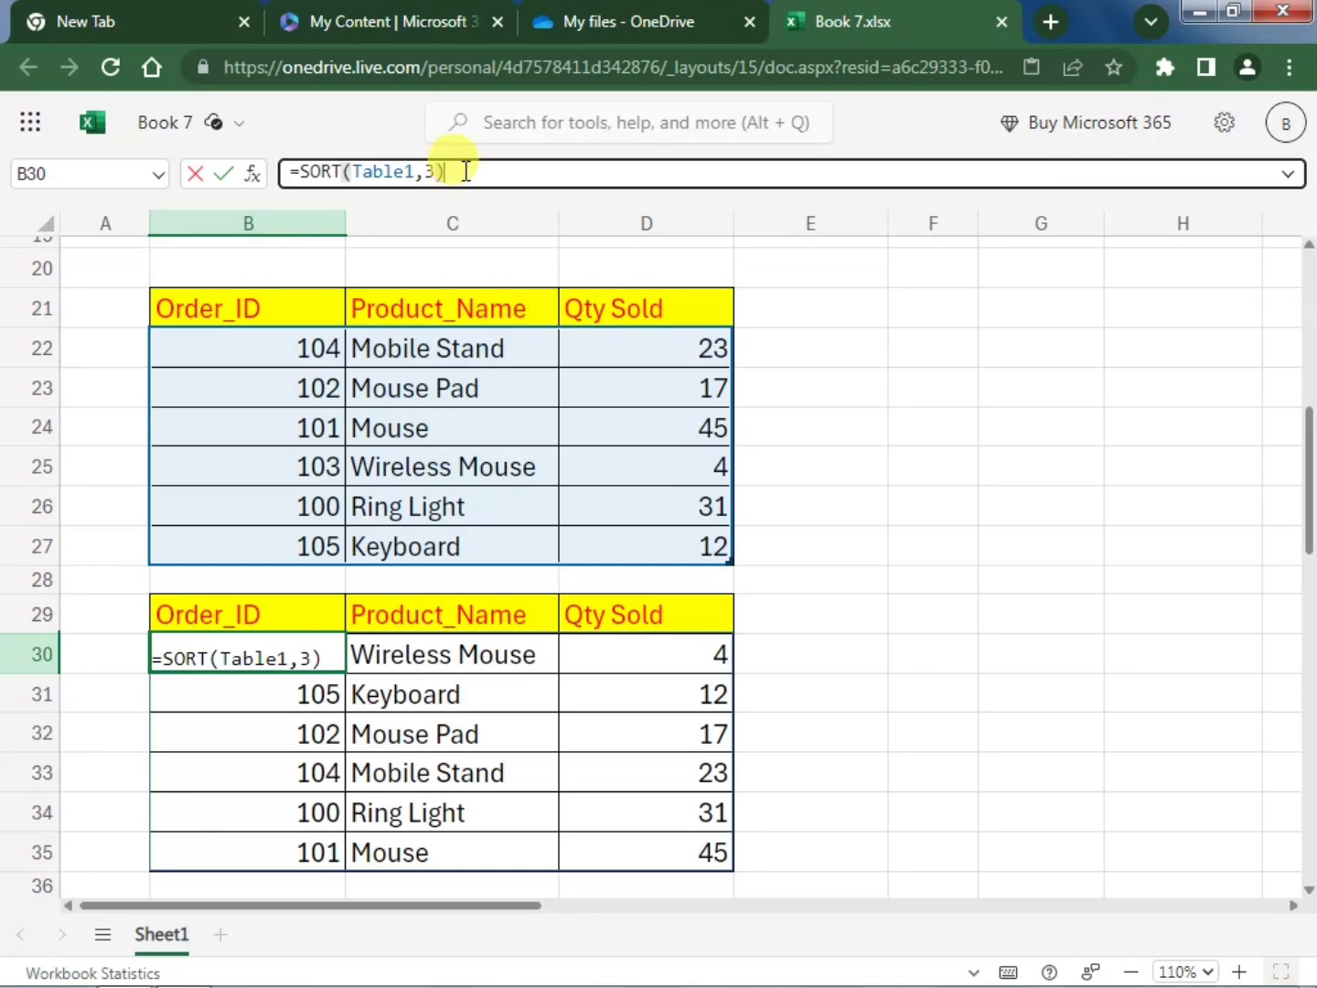
key(BackSpace)
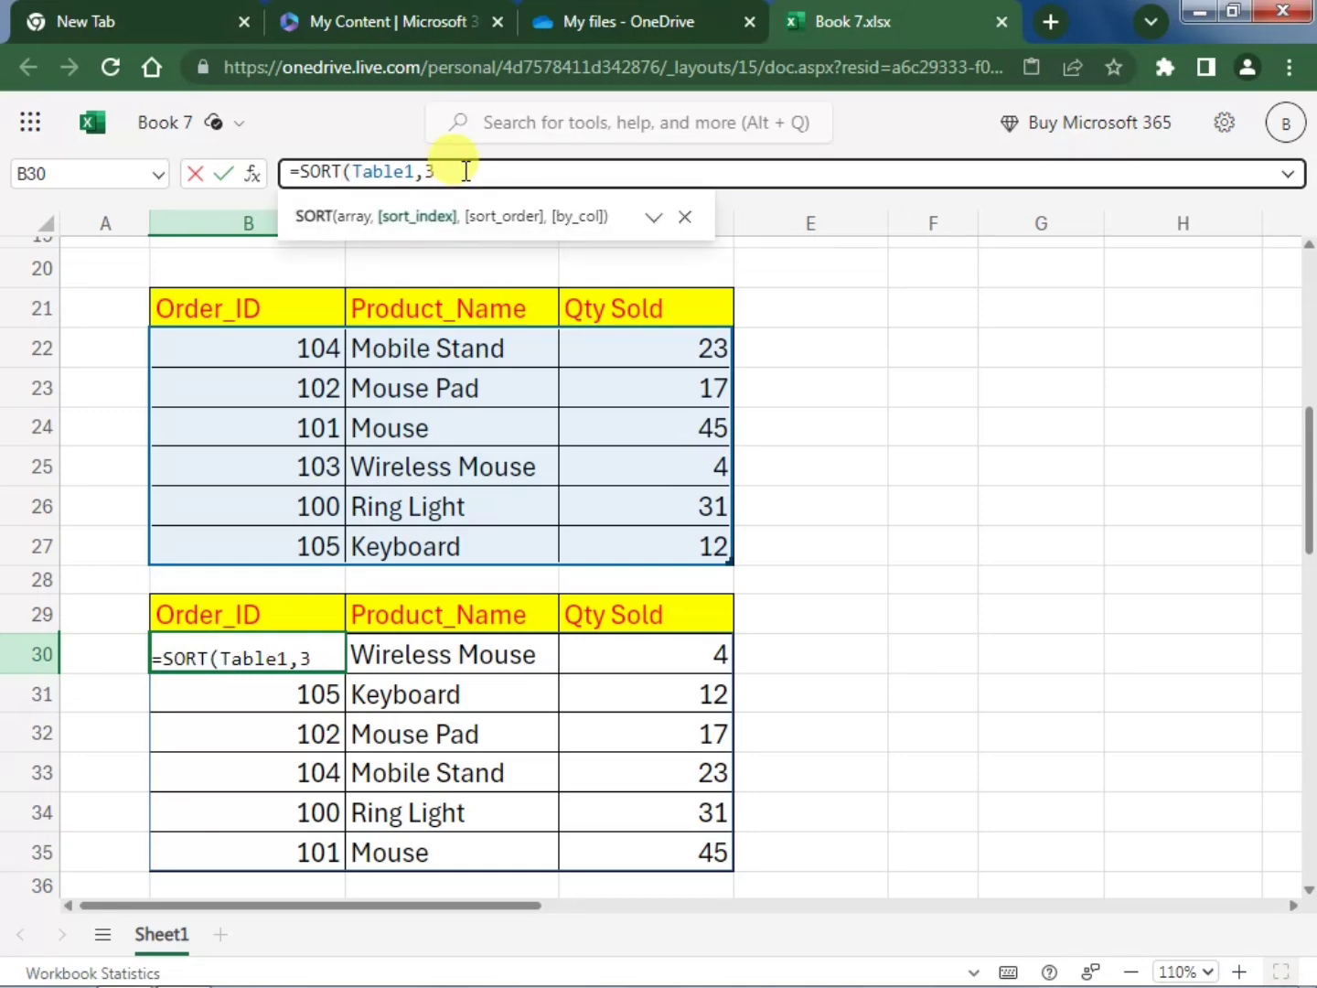
text(,)
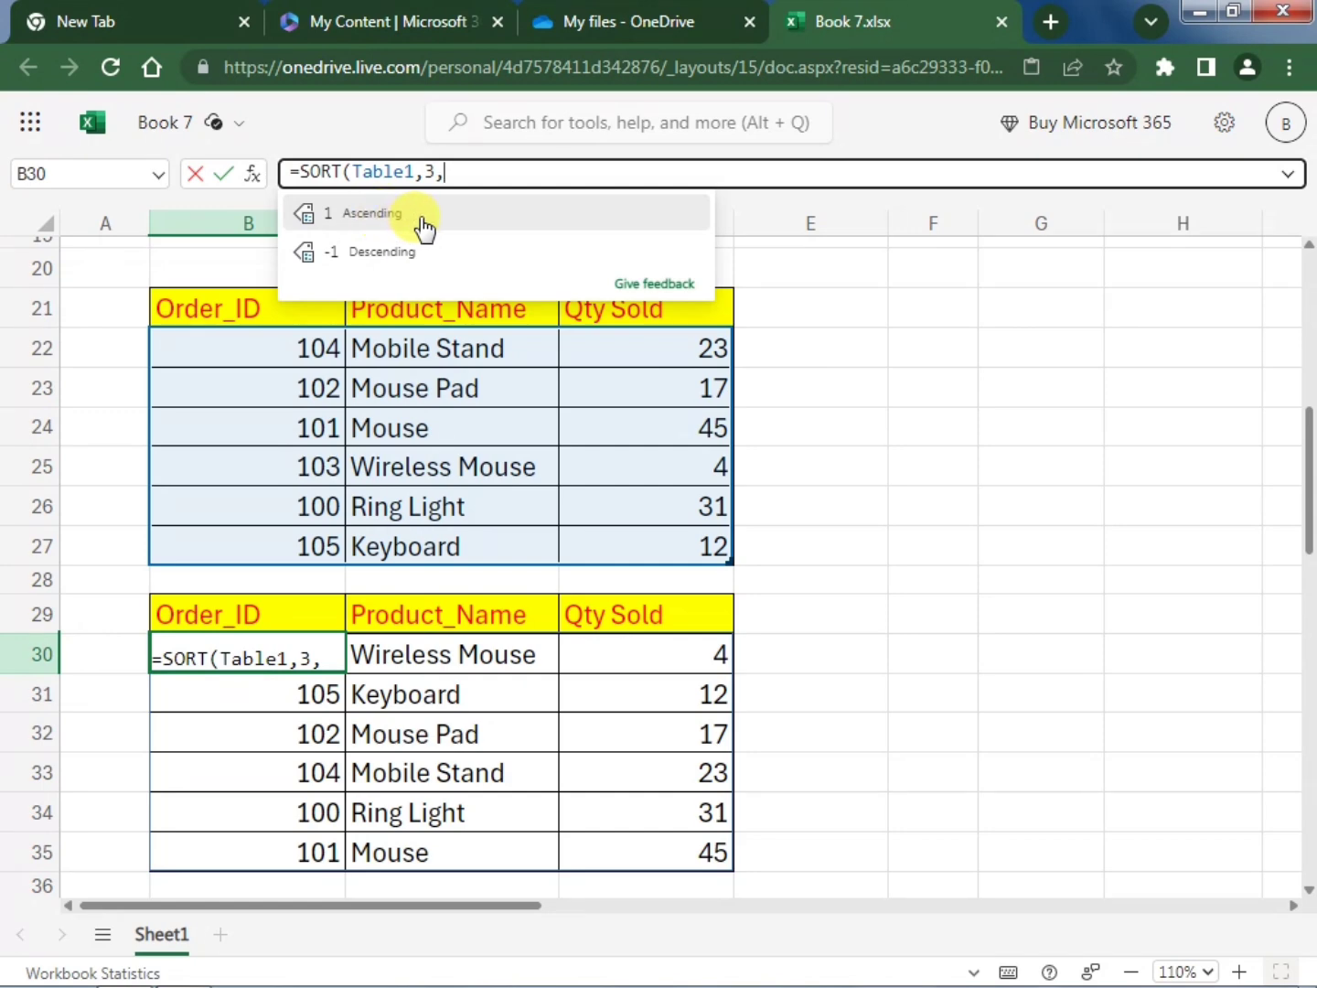
text(-1))
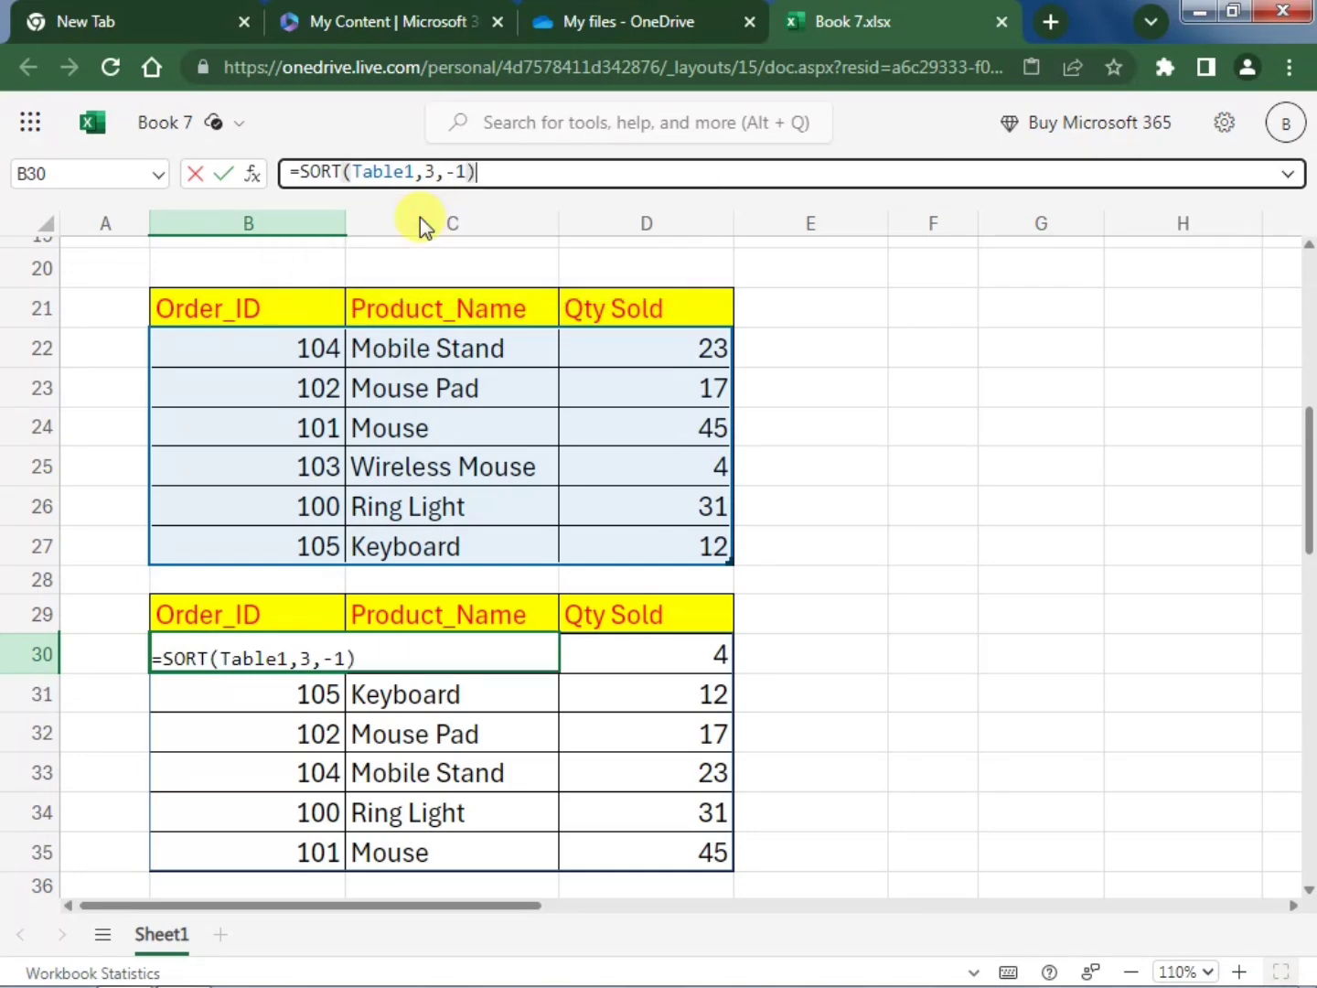
key(Return)
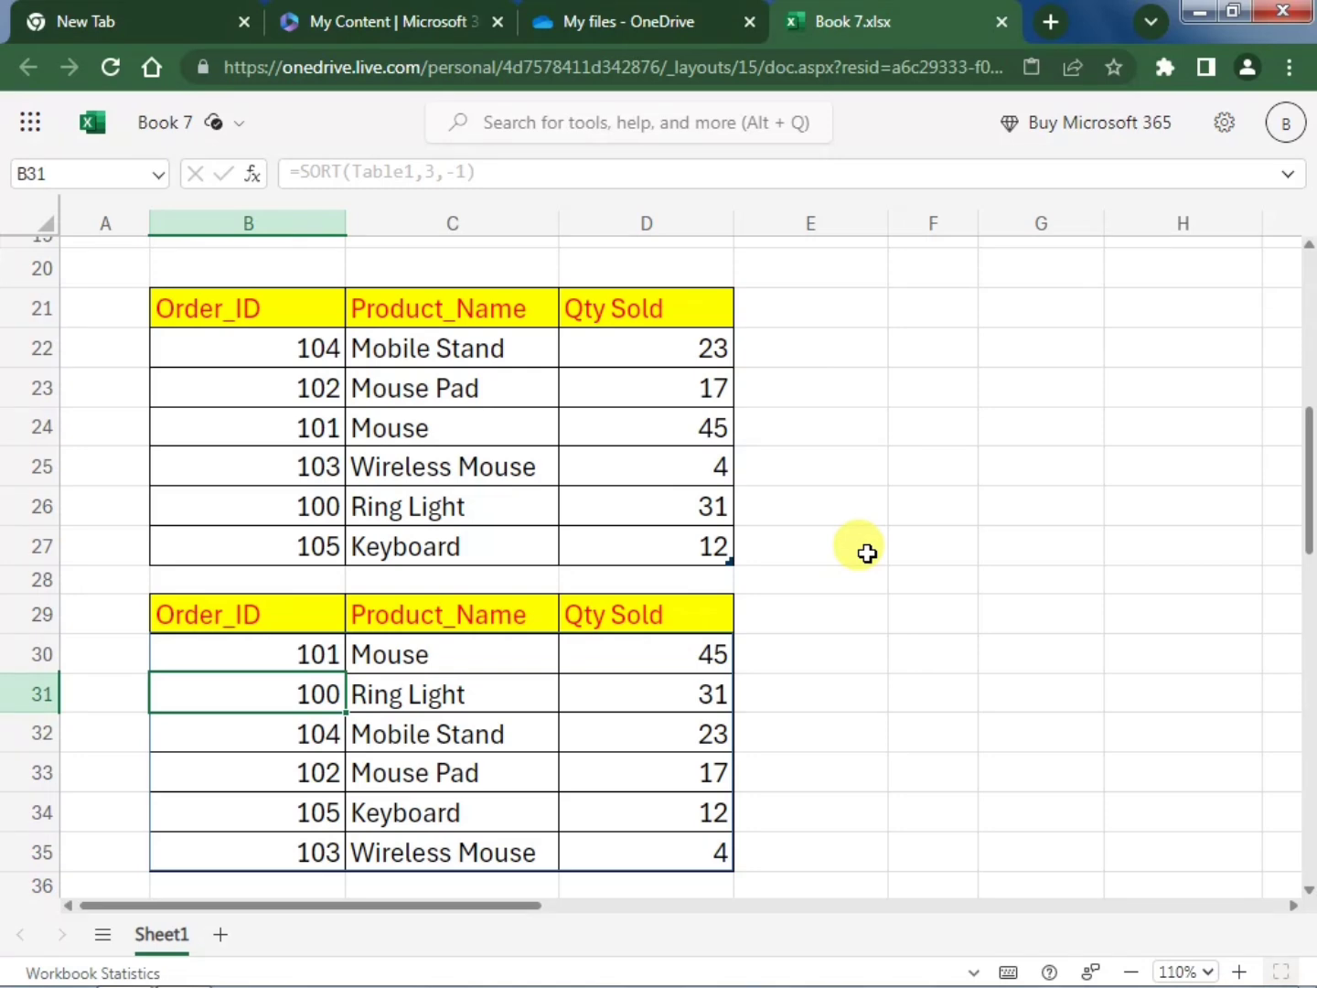
Start a SORT formula in B45, below the horizontal list of names, with B43:H43 as the array
scroll(868, 554, down, 1)
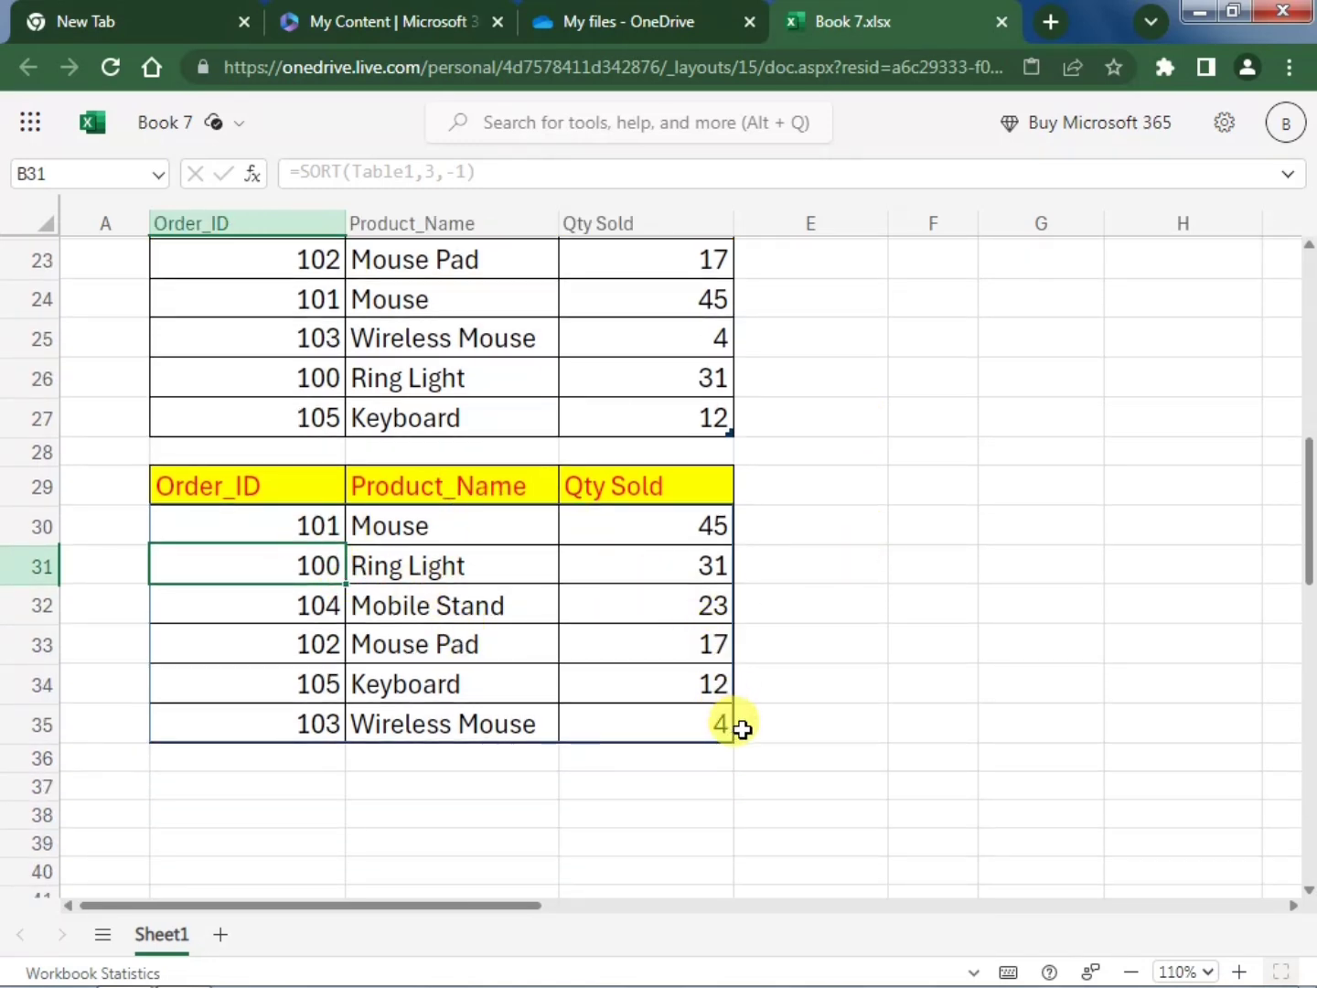
scroll(795, 561, down, 3)
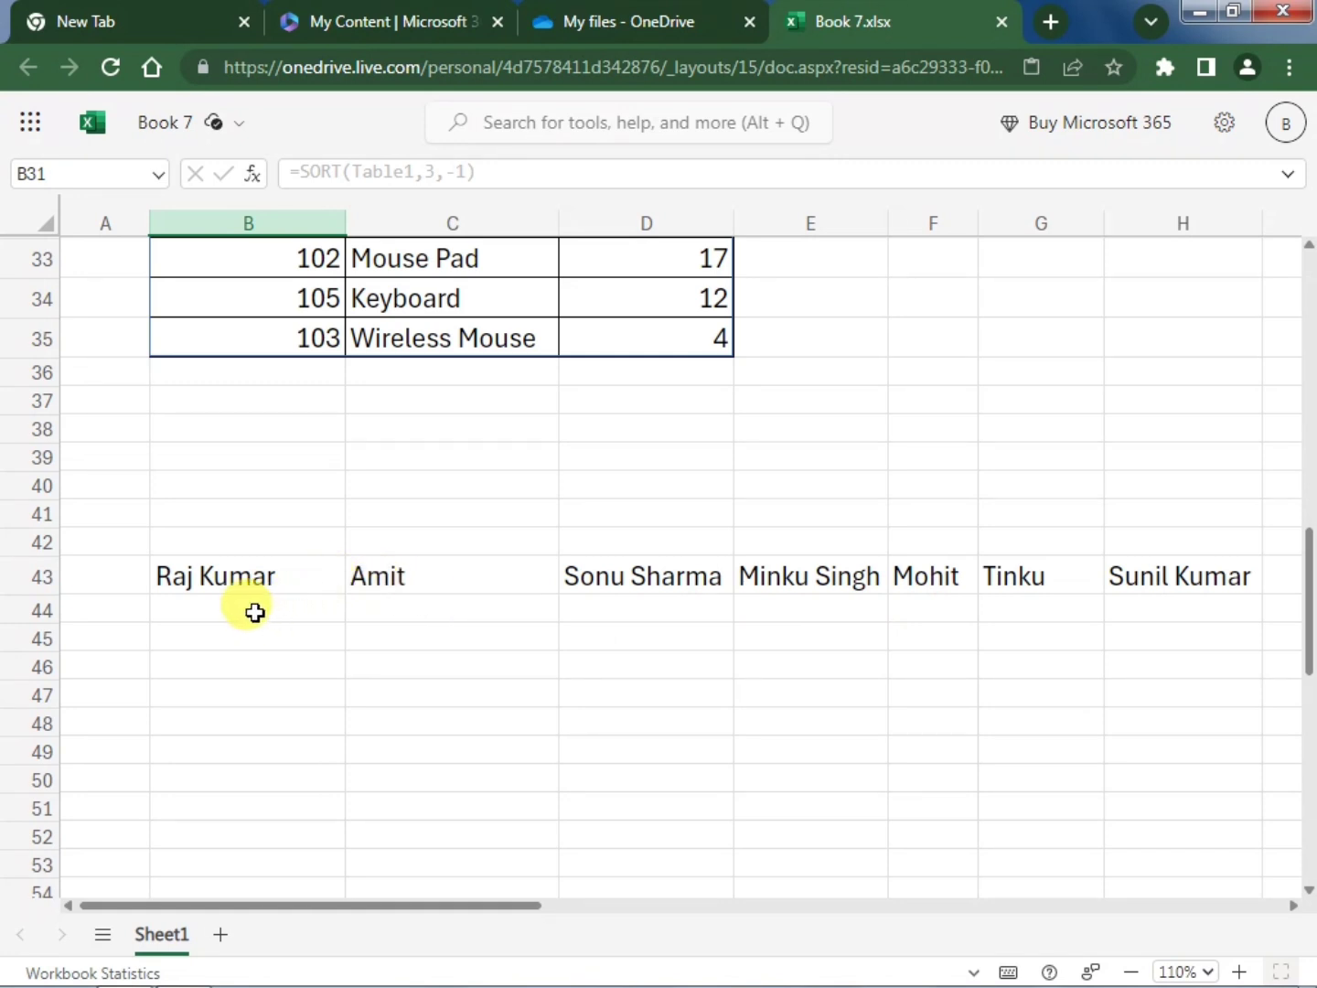
drag(258, 614, 233, 843)
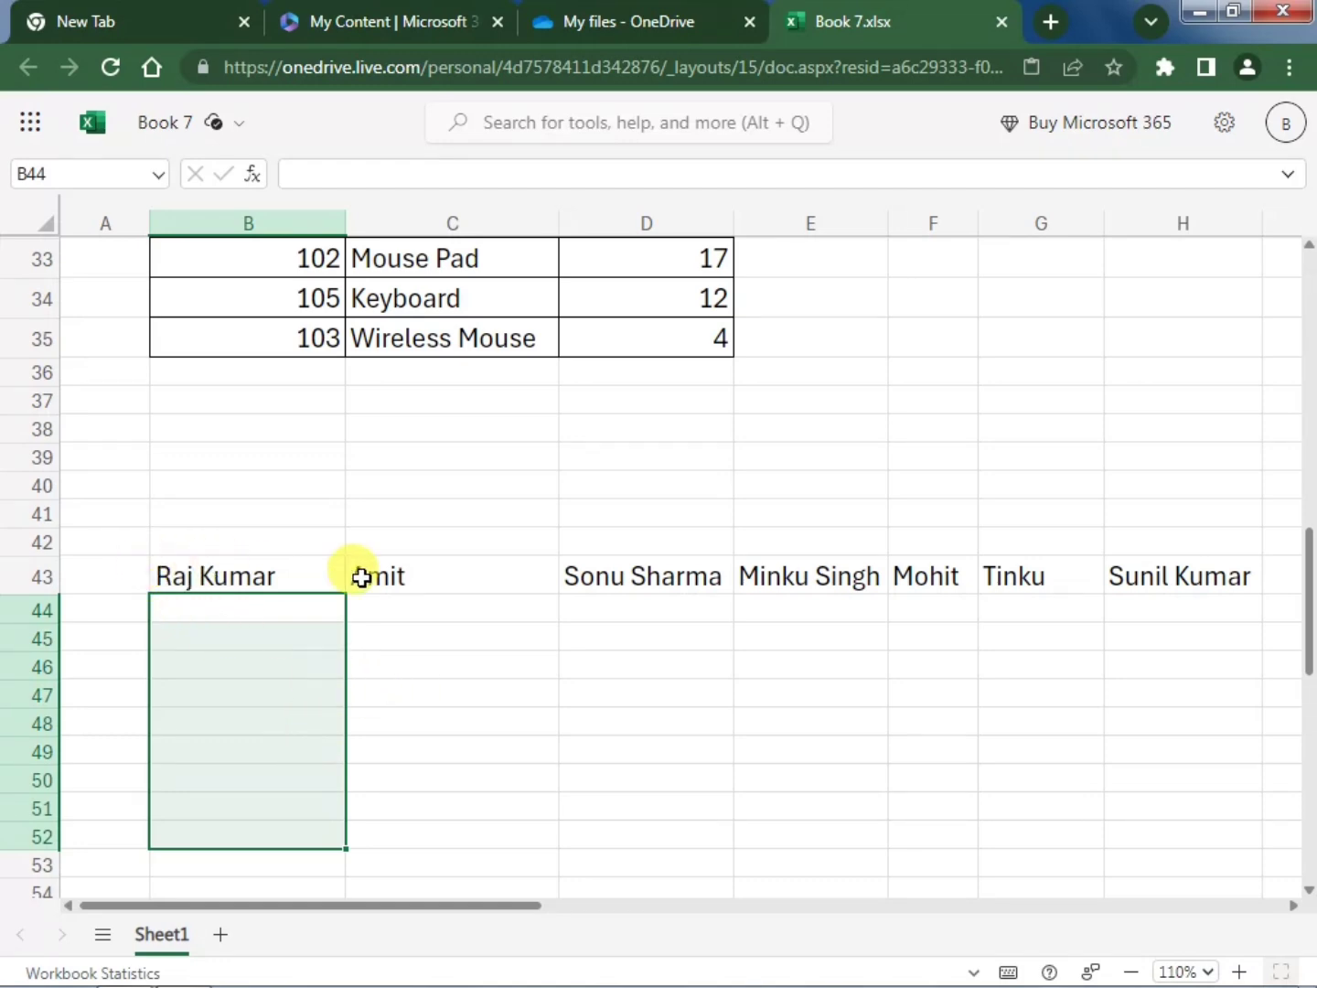
click(395, 654)
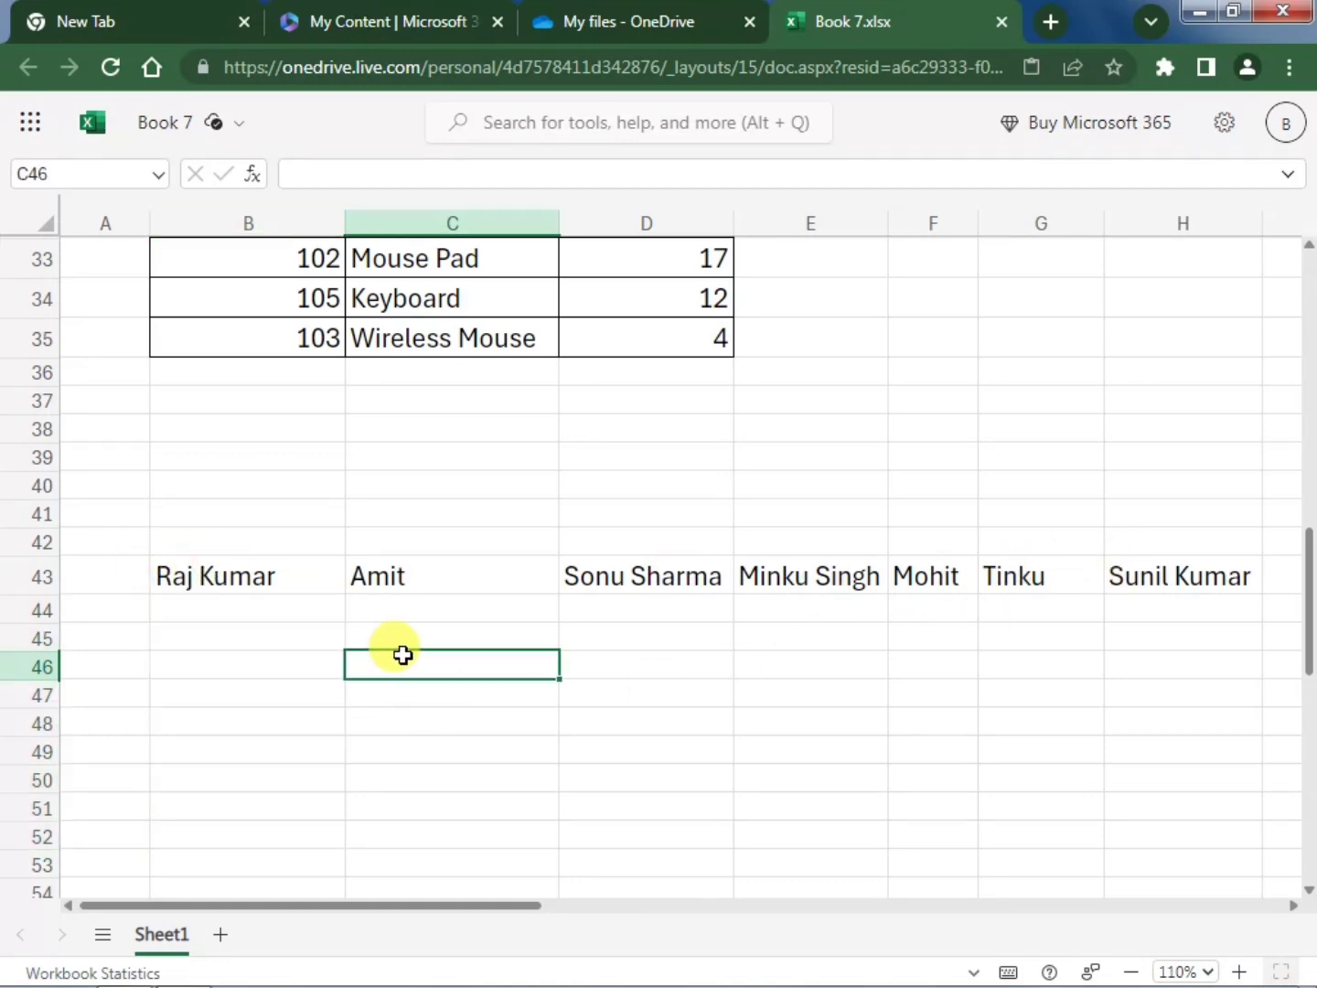
click(285, 640)
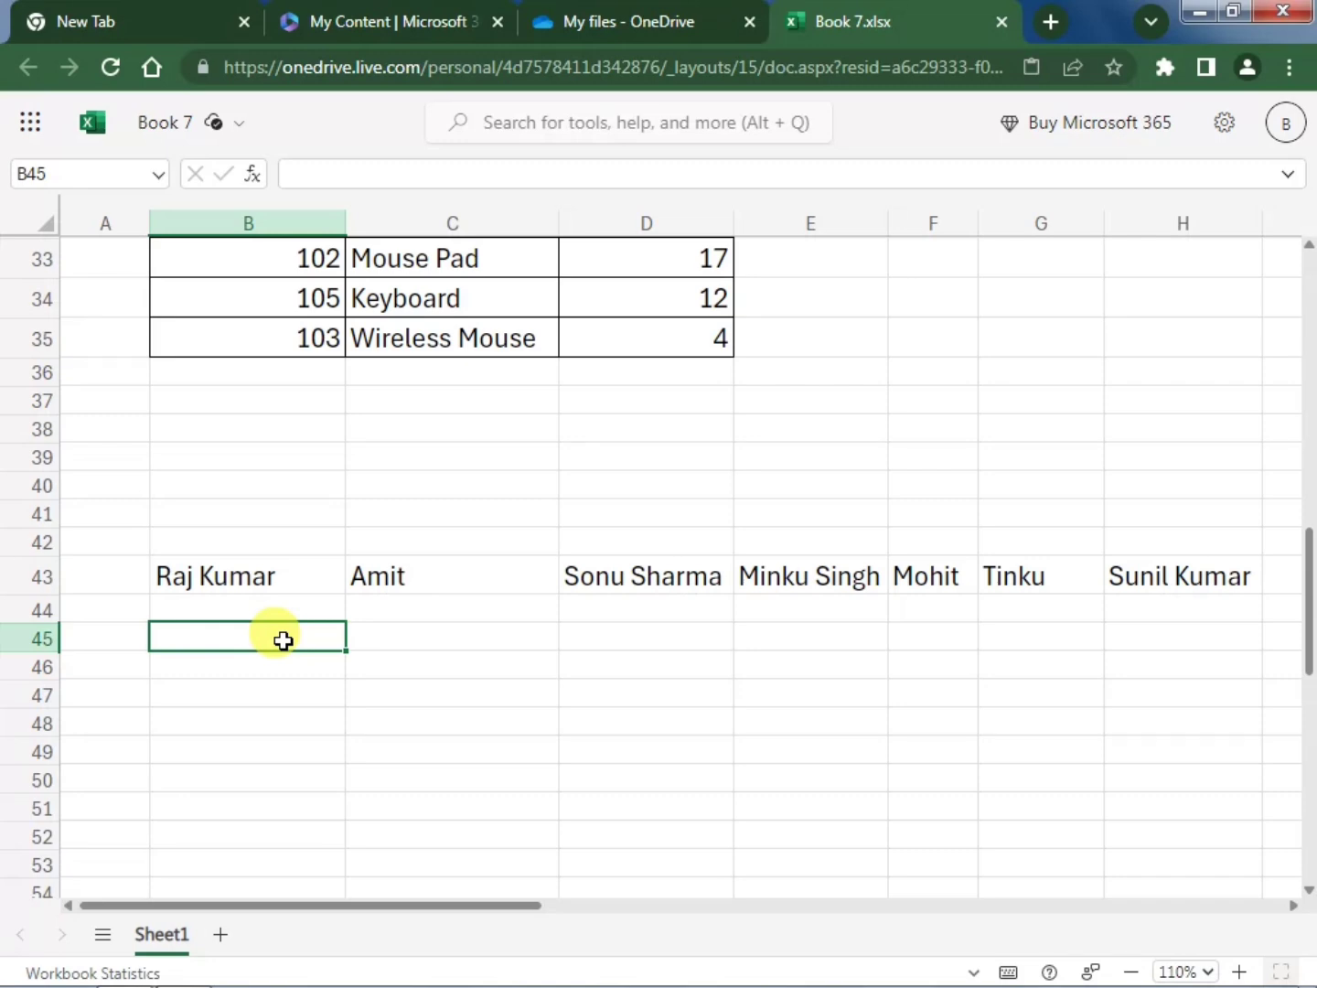
text(=)
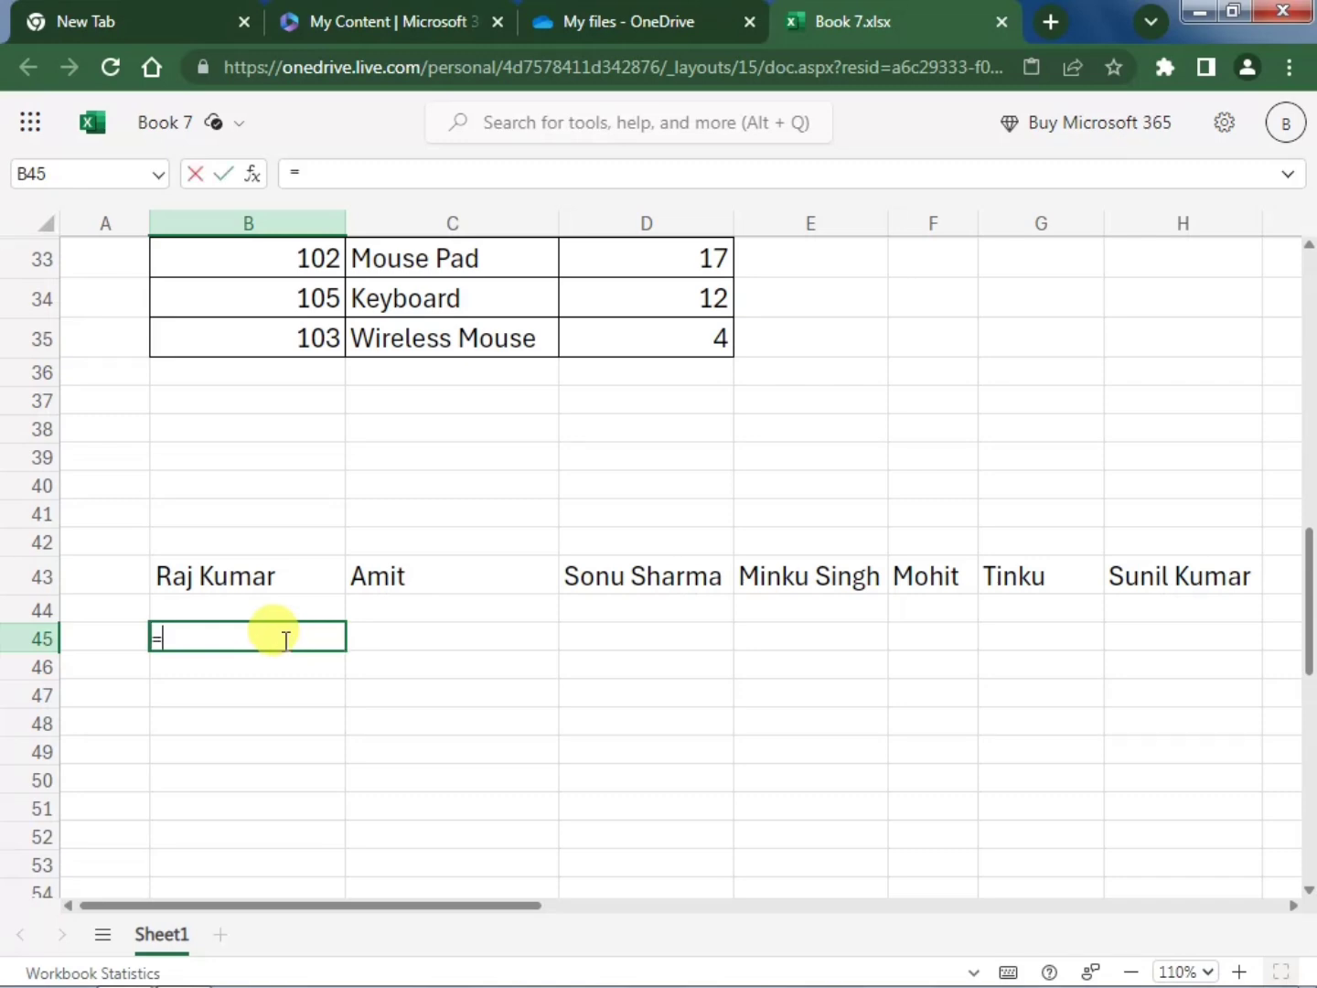
text(sort()
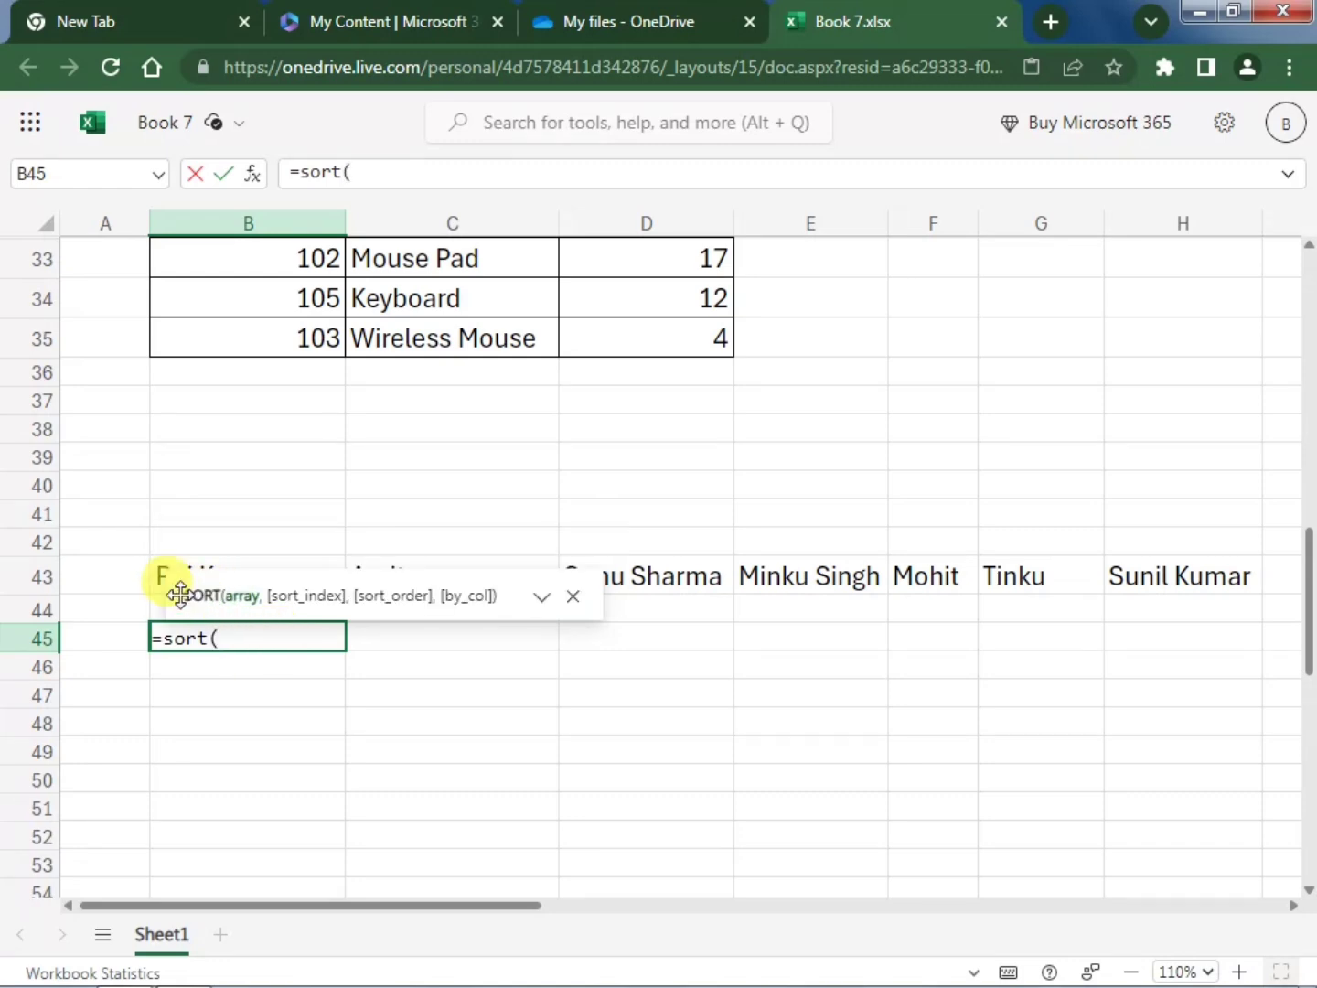
drag(347, 602, 398, 785)
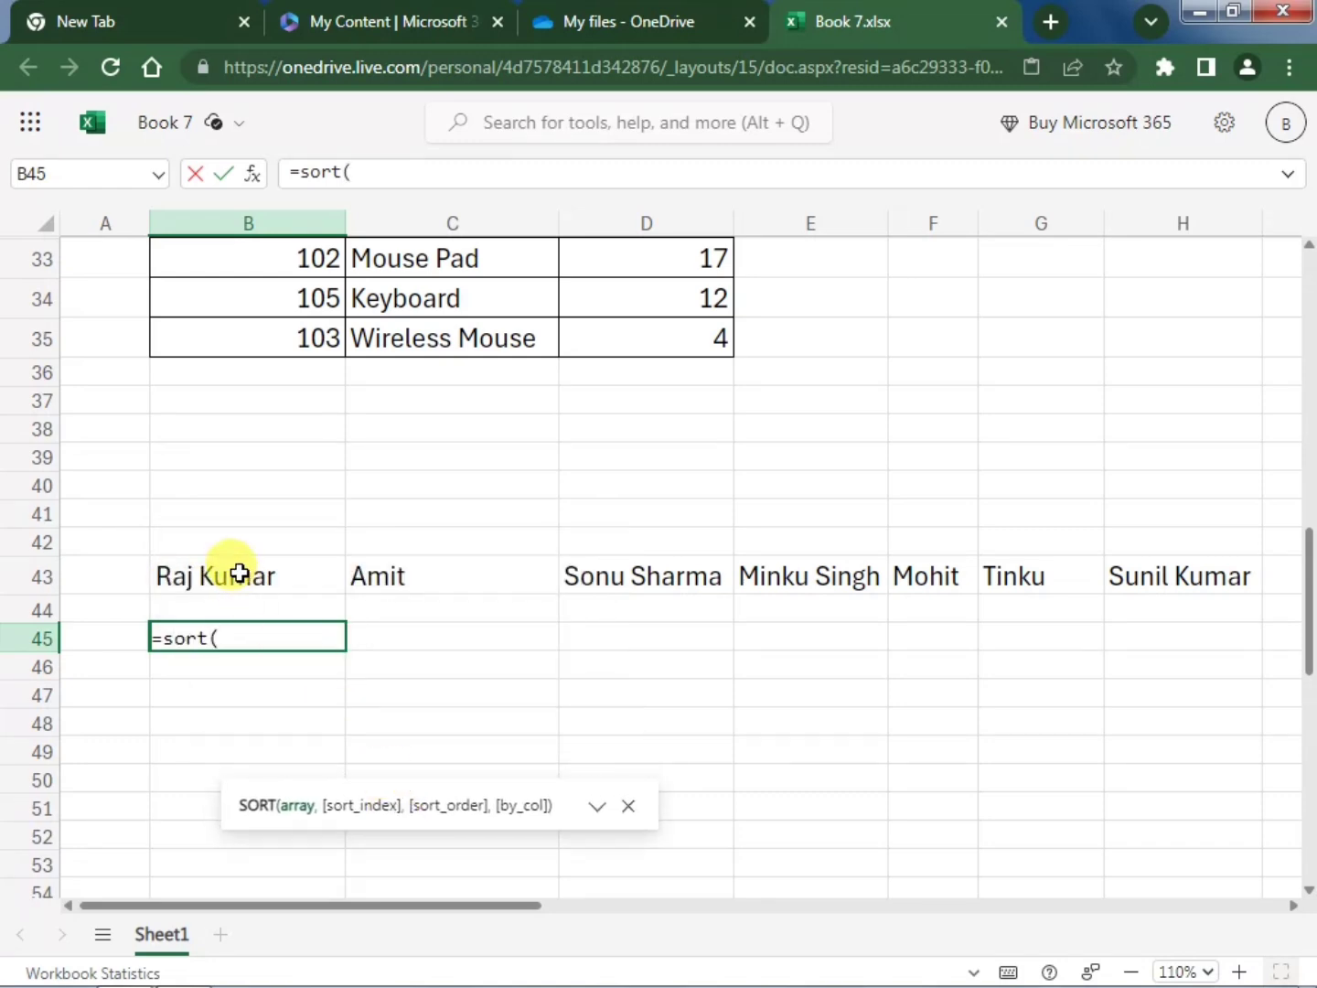
drag(225, 567, 1165, 570)
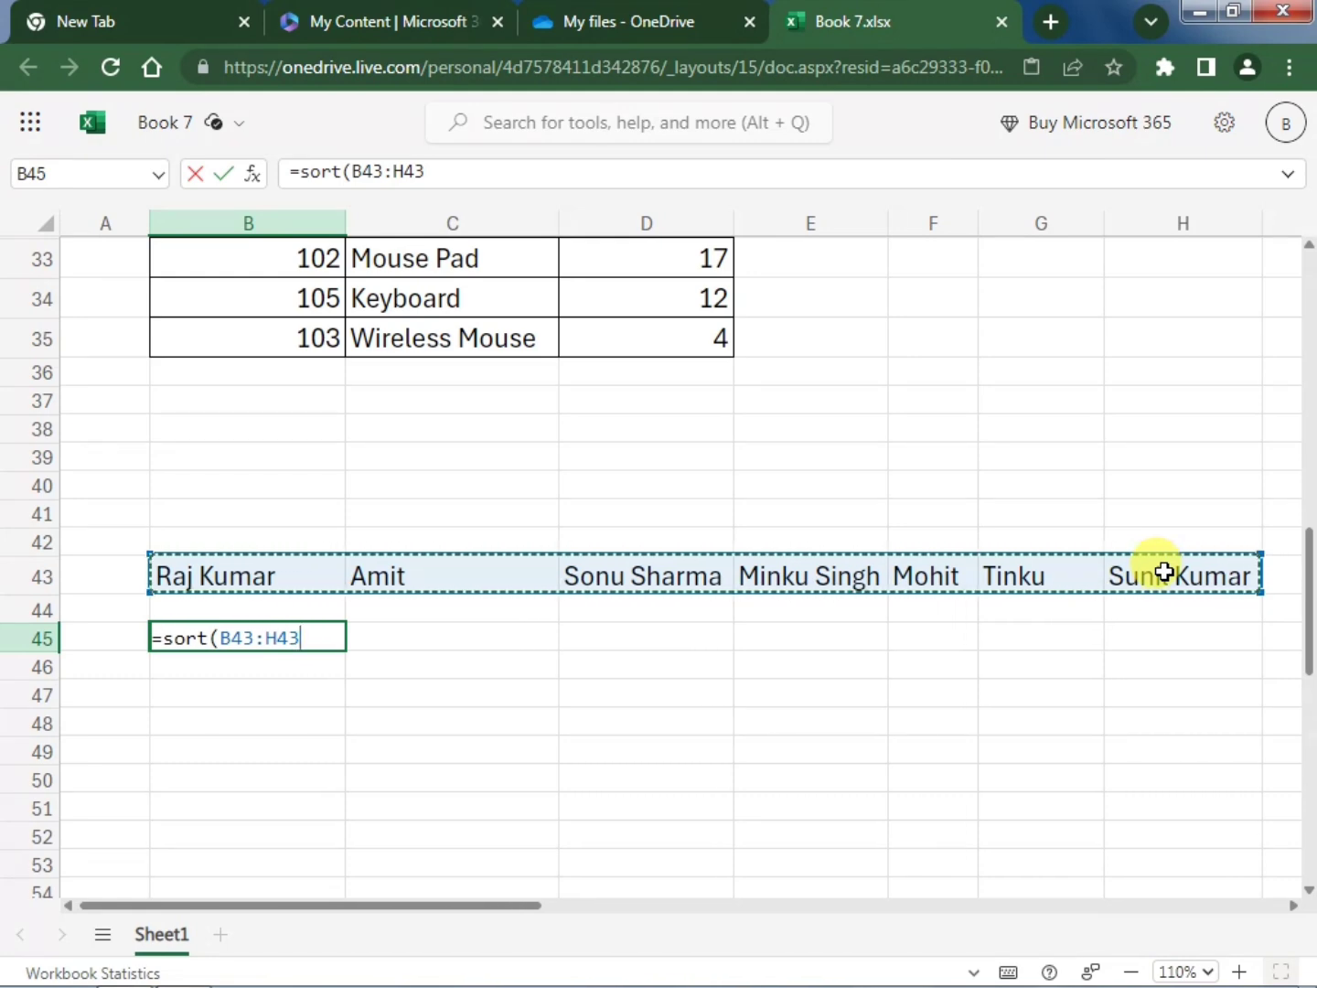
Complete the B45 formula as =SORT(B43:H43,,,TRUE), skipping sort index and order, to sort the names by column
text(,)
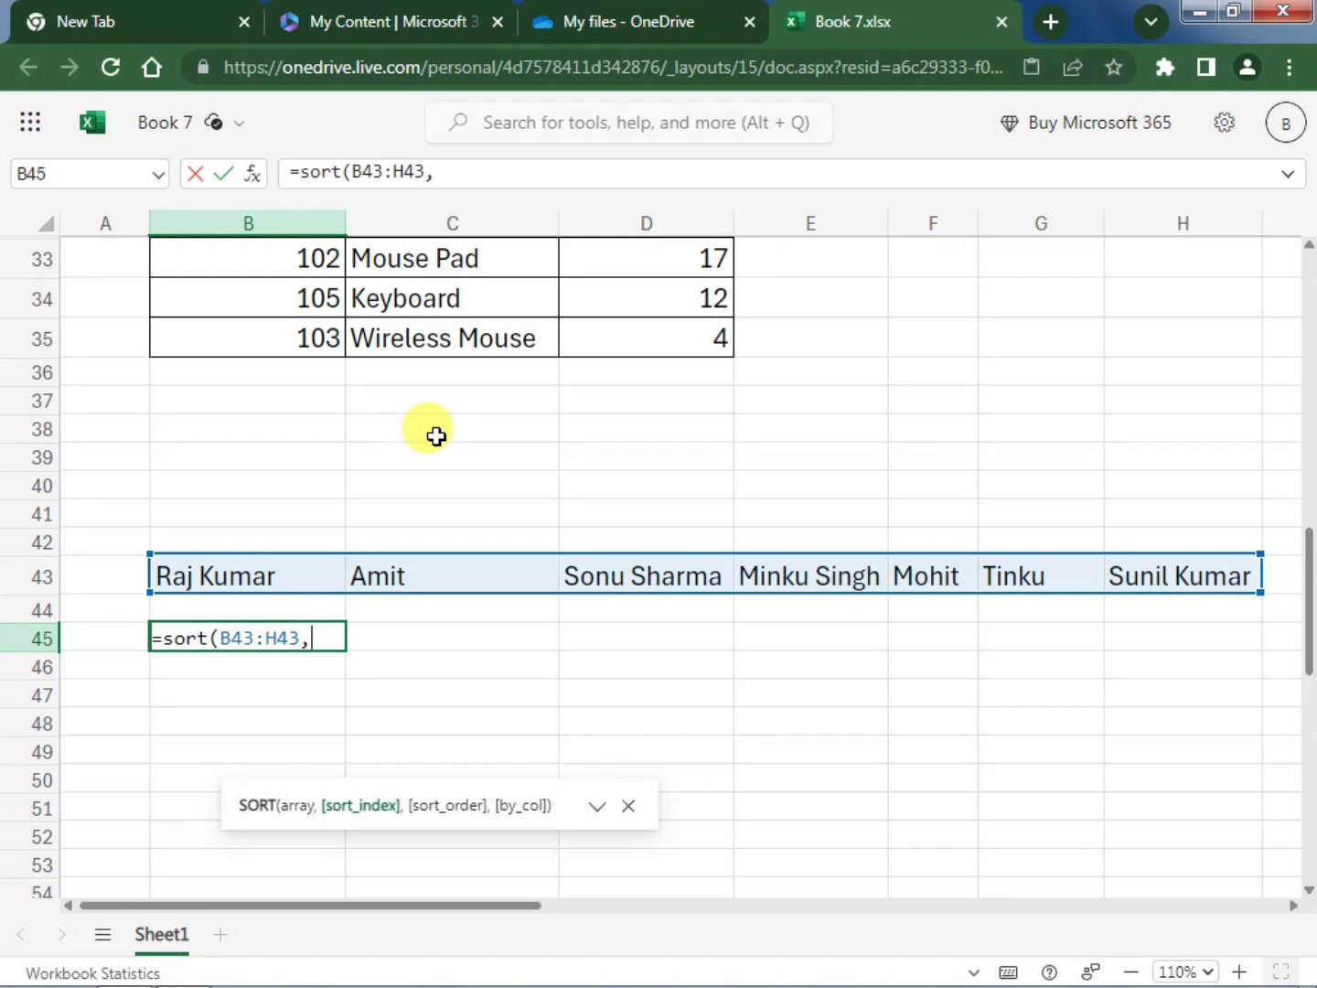
text(,)
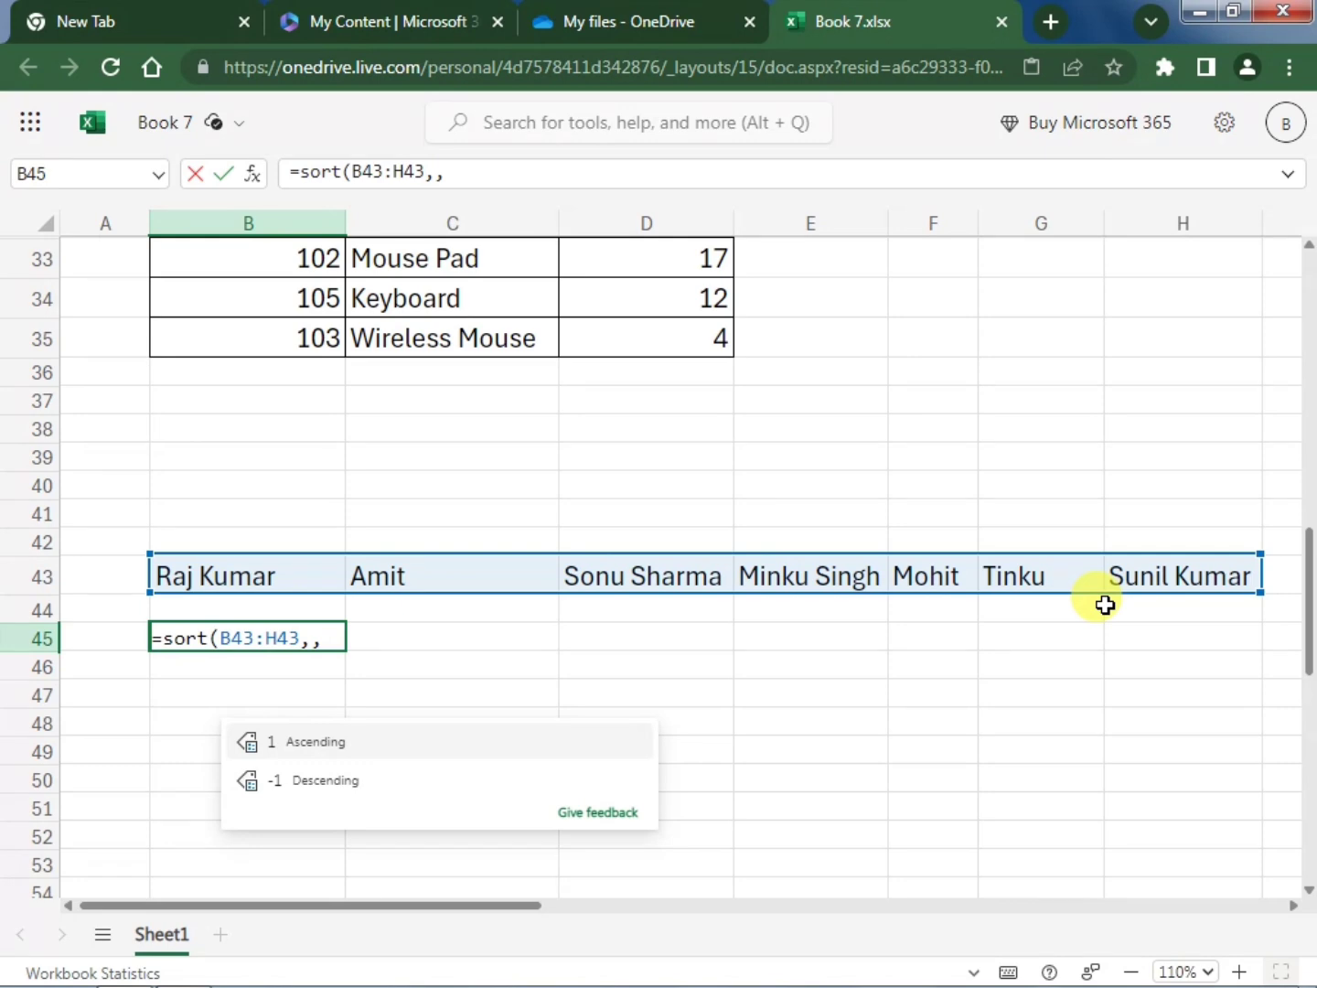
text(,)
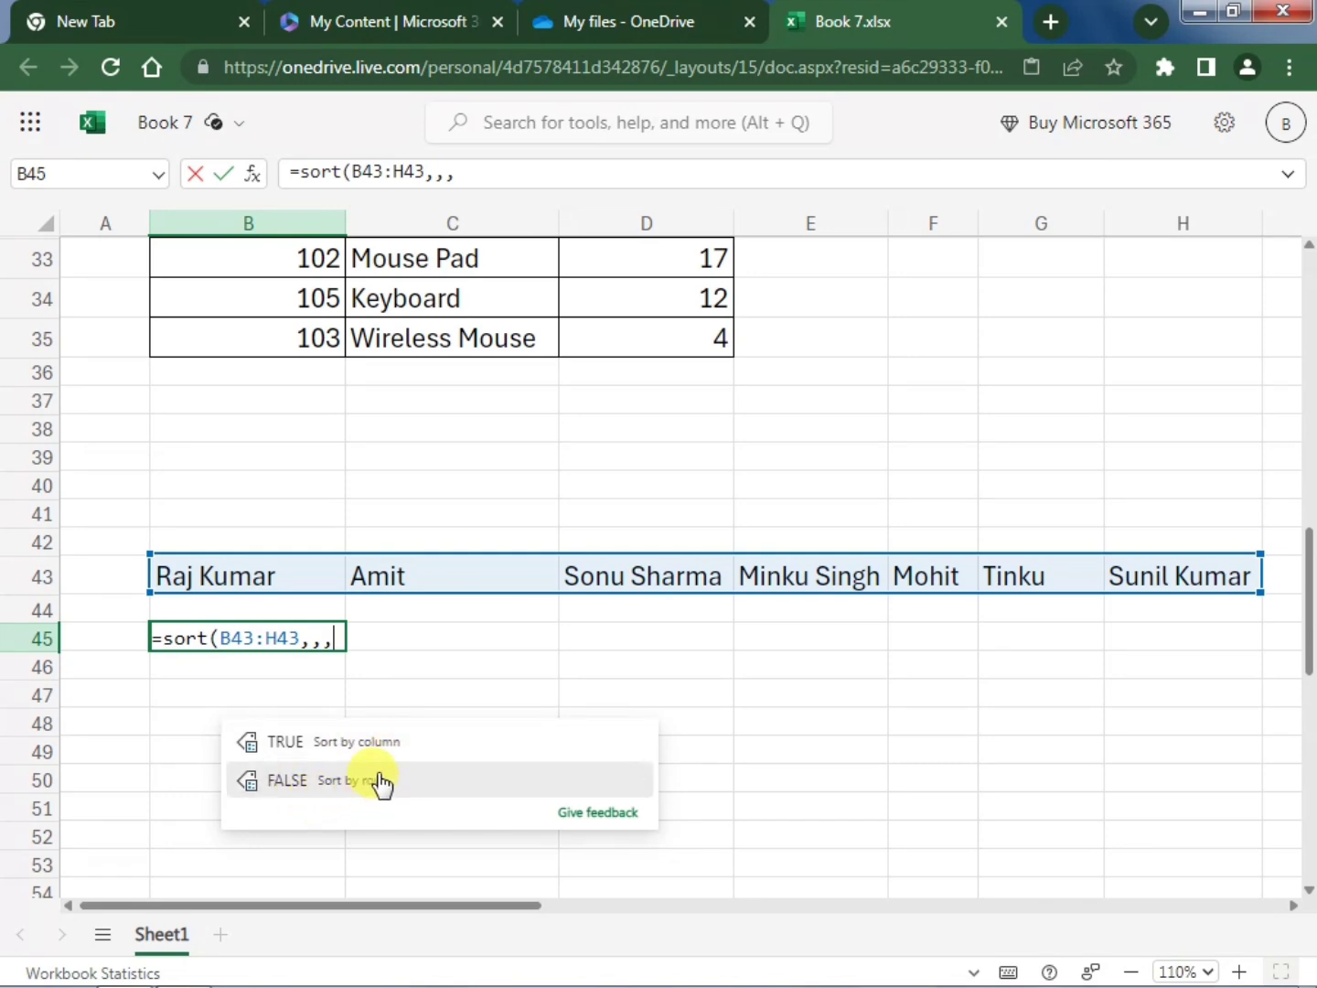
text(true)
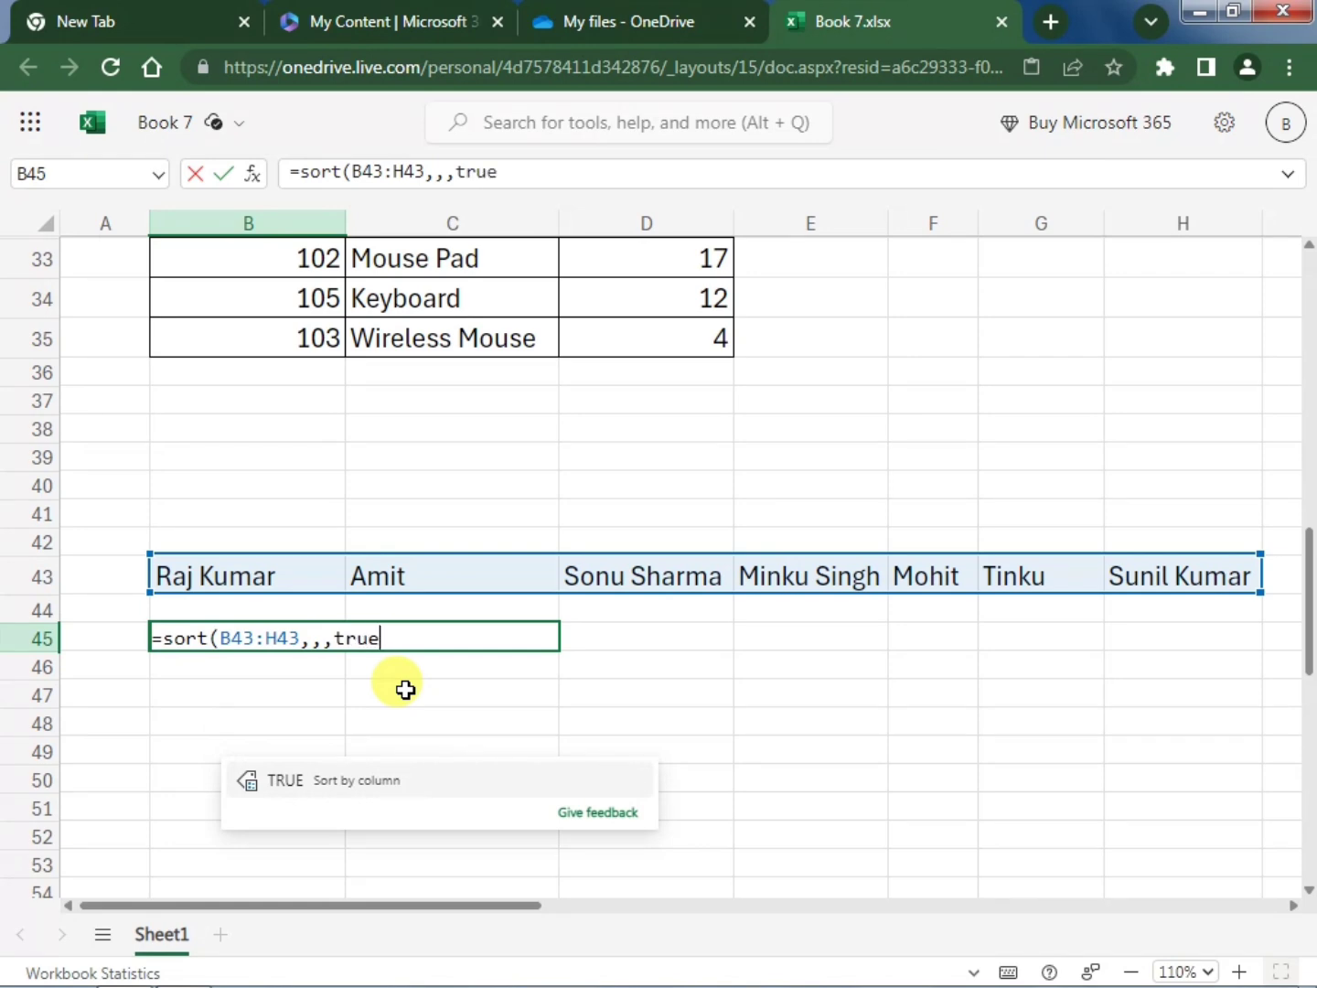
text())
key(Return)
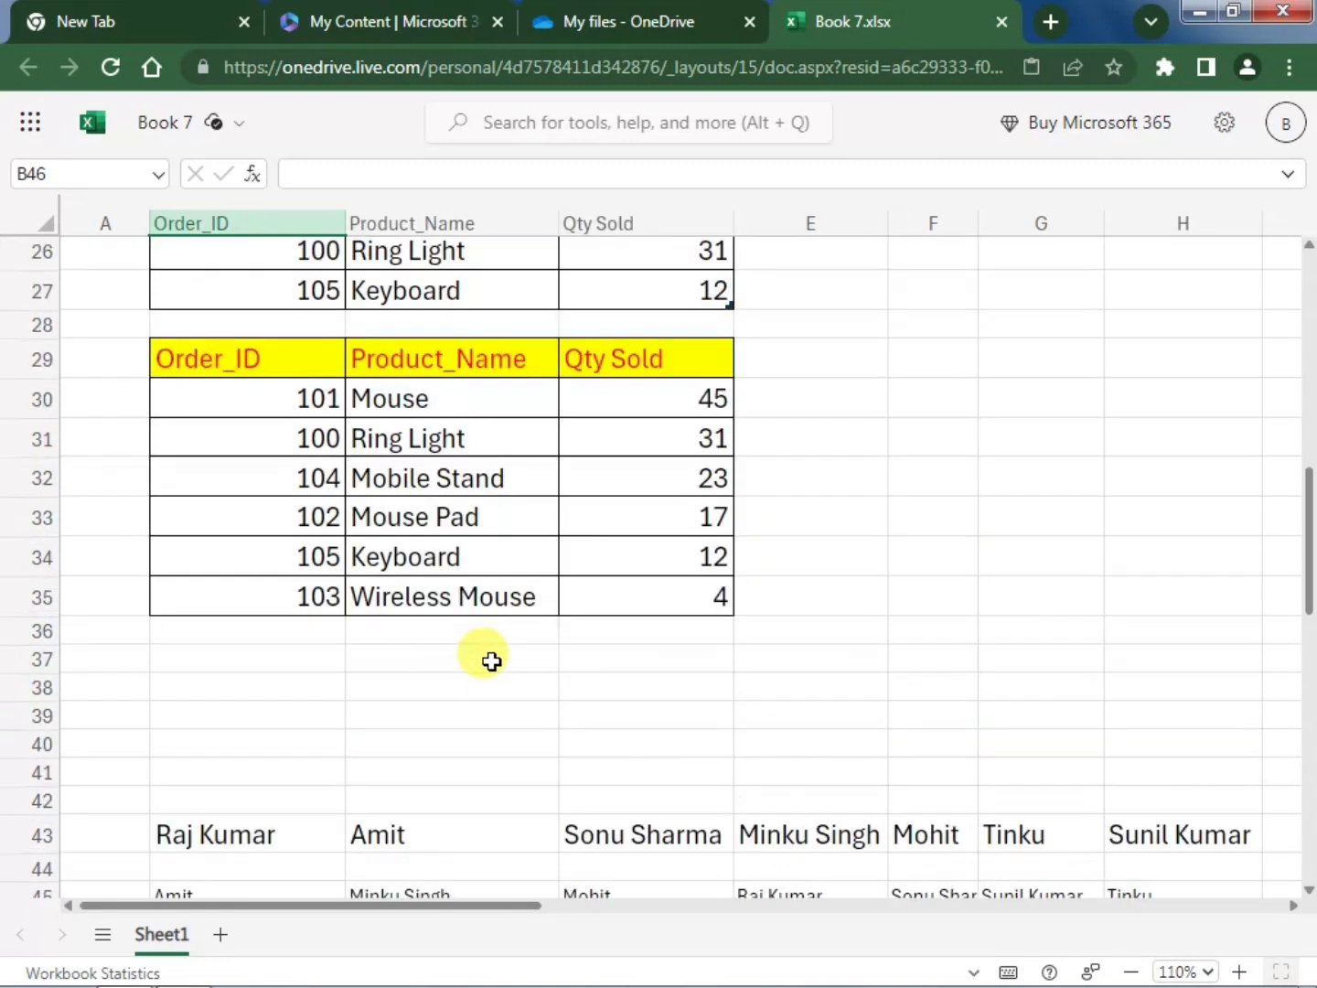
On Sheet2, examine the product criterion in G4 and the Mouse Pad rows in the sales table's Product_Name column
scroll(490, 658, up, 10)
scroll(261, 519, up, 1)
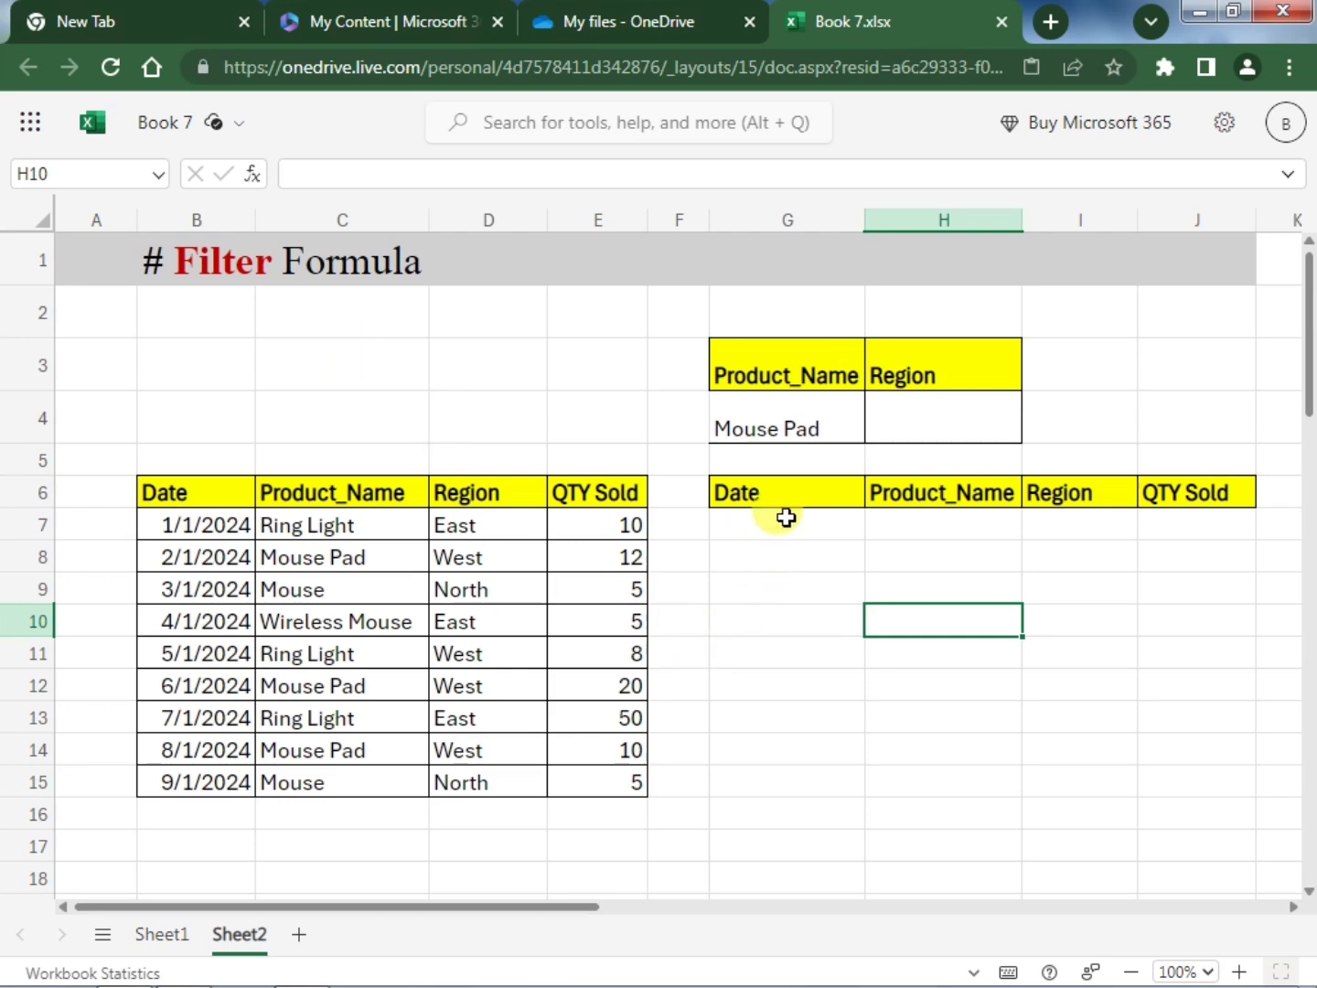
click(848, 413)
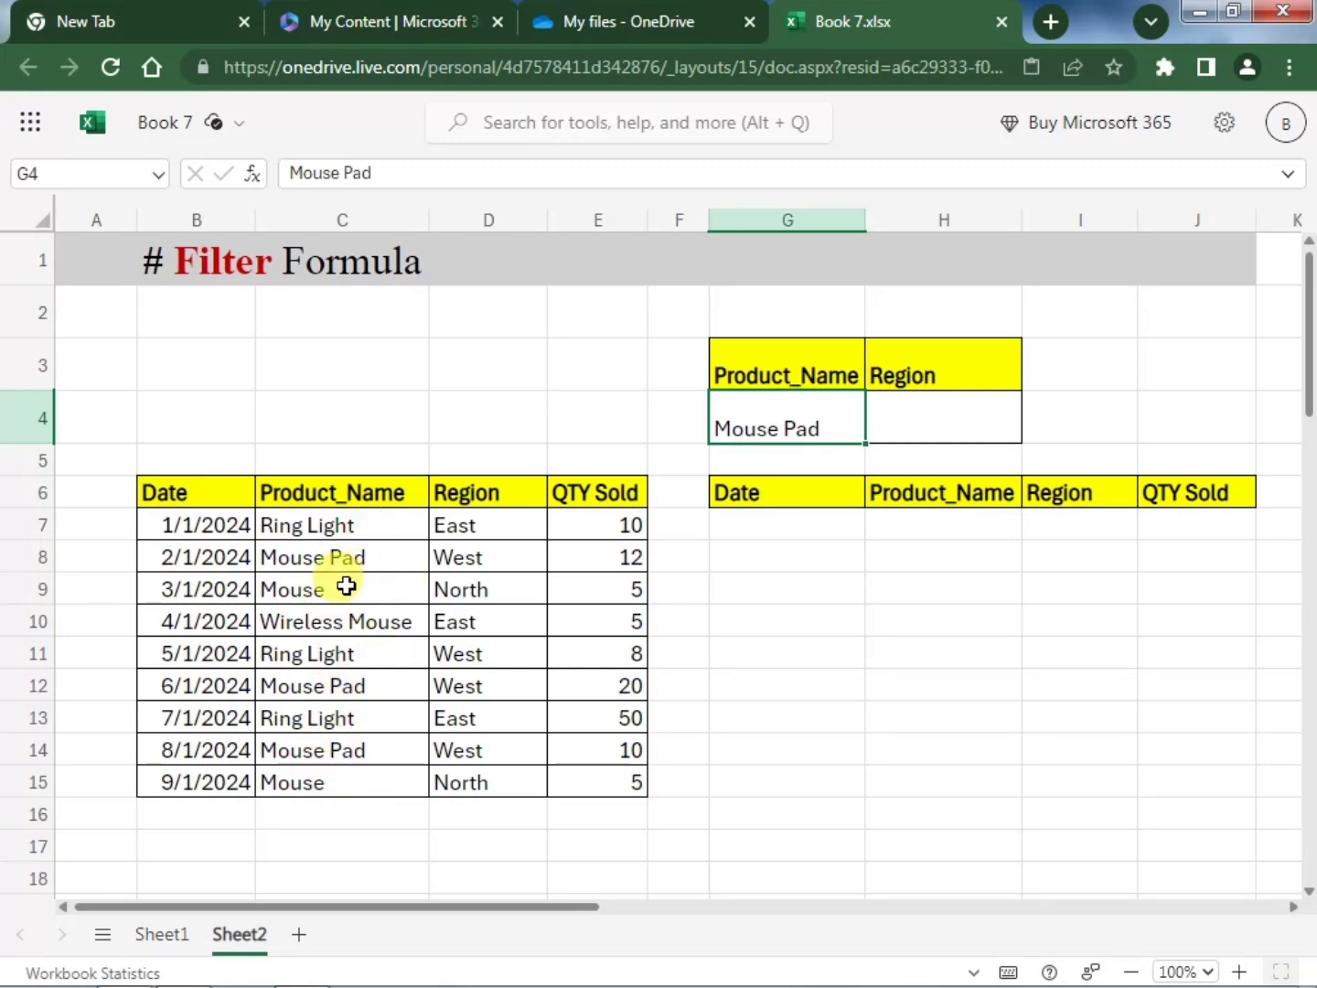
click(376, 556)
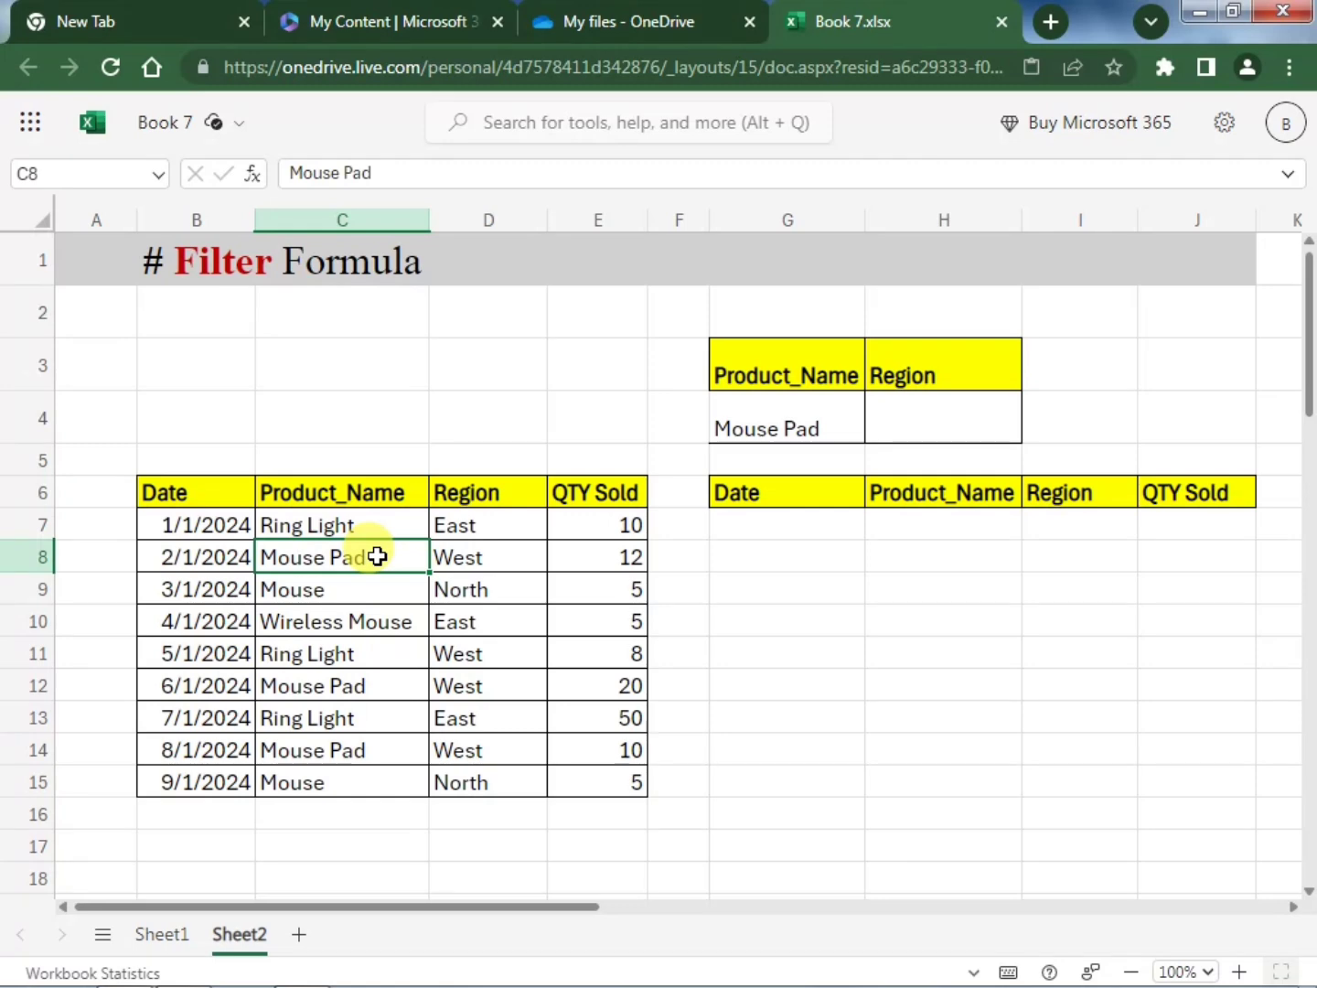
click(375, 685)
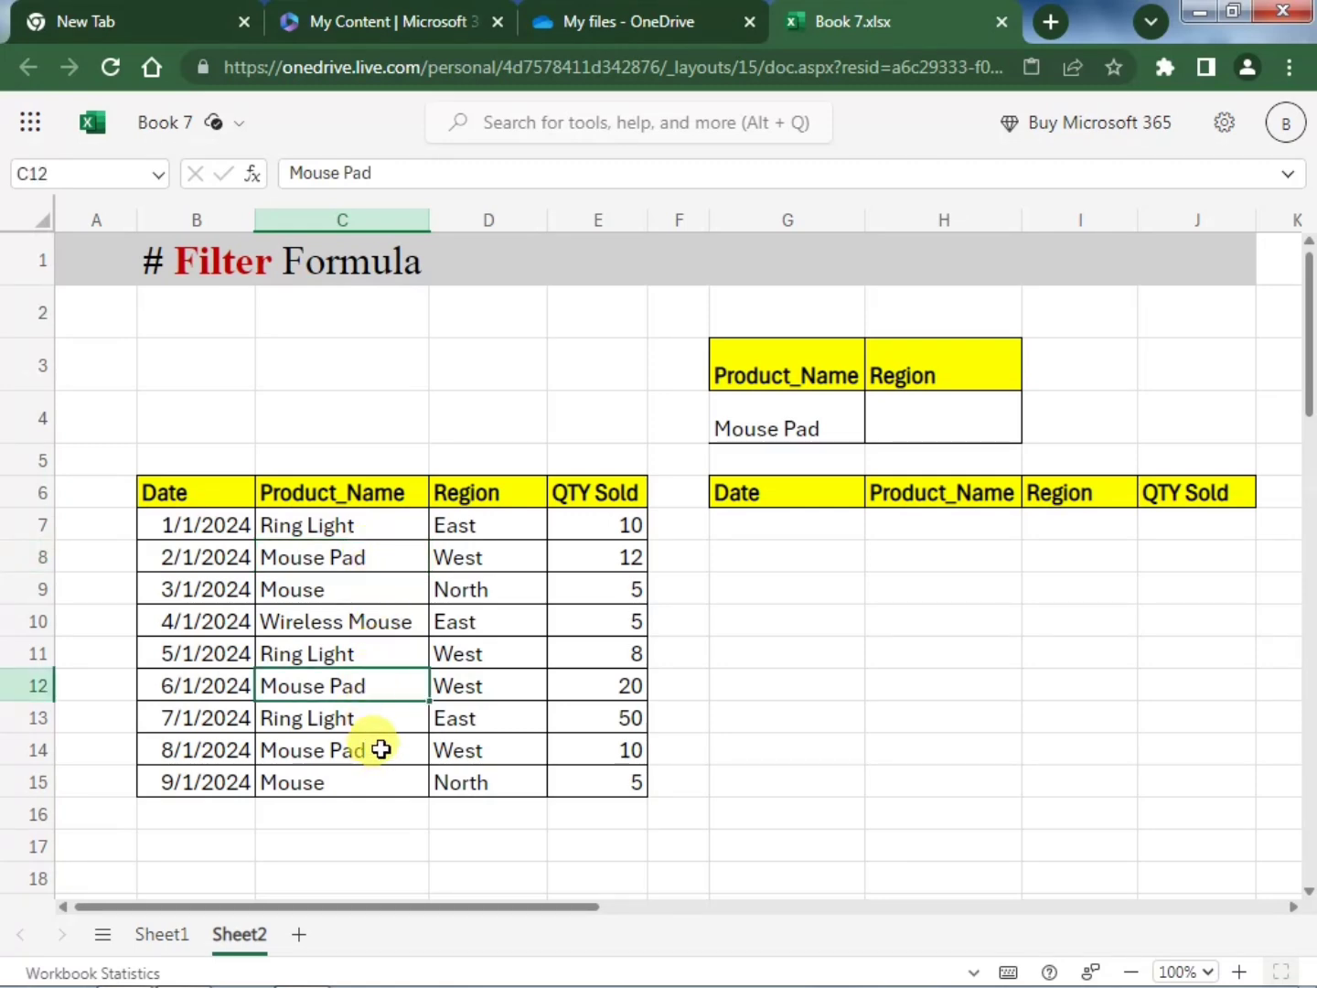
click(380, 748)
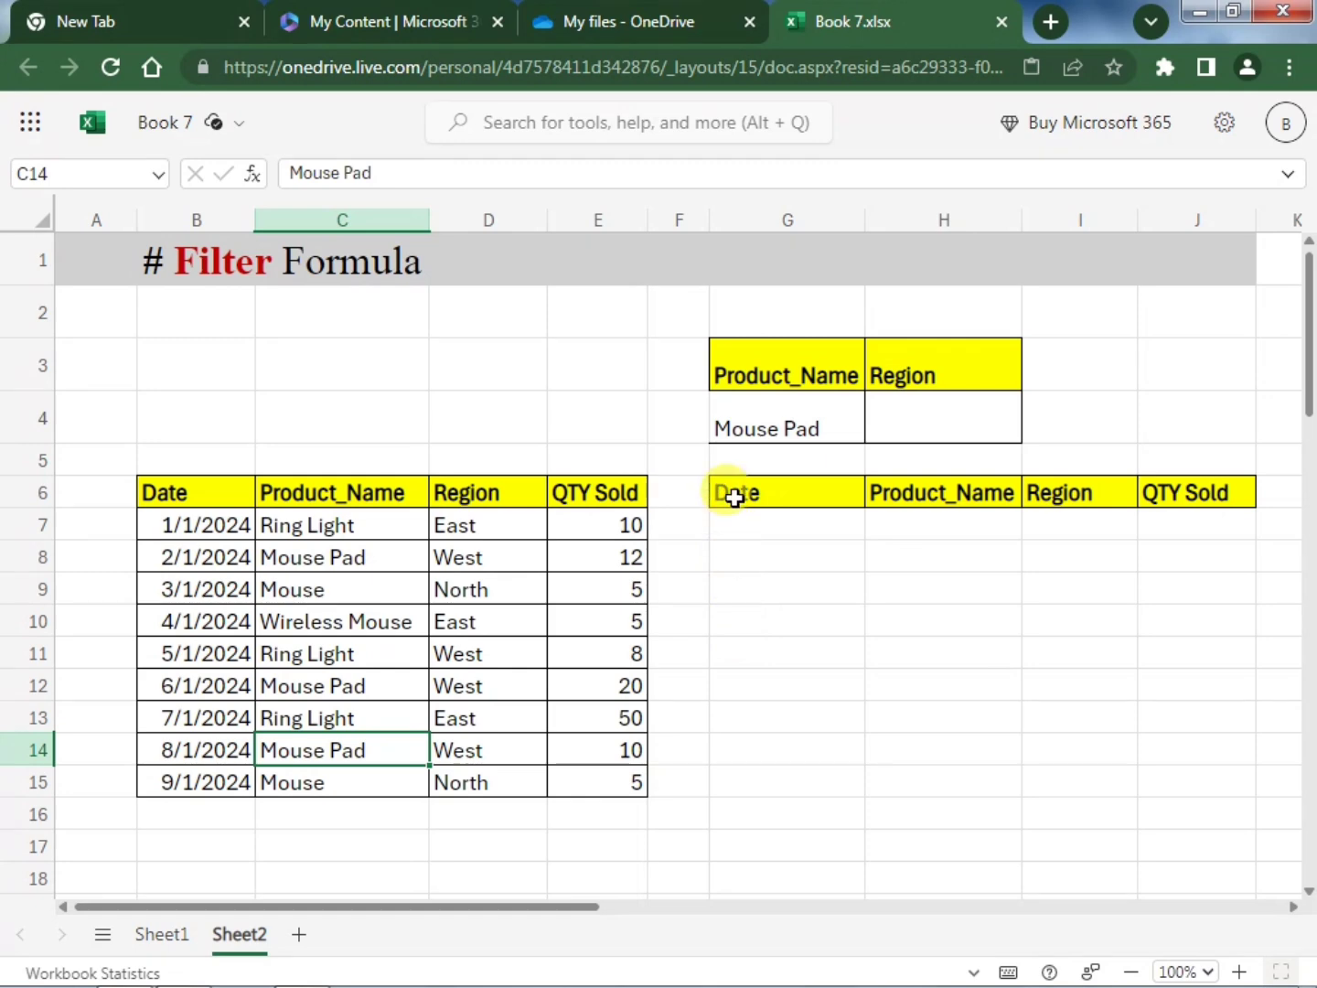
Enter =FILTER(B6:E15,C6:C15=G4) in G7 to extract the sales rows for the product named in G4
click(746, 524)
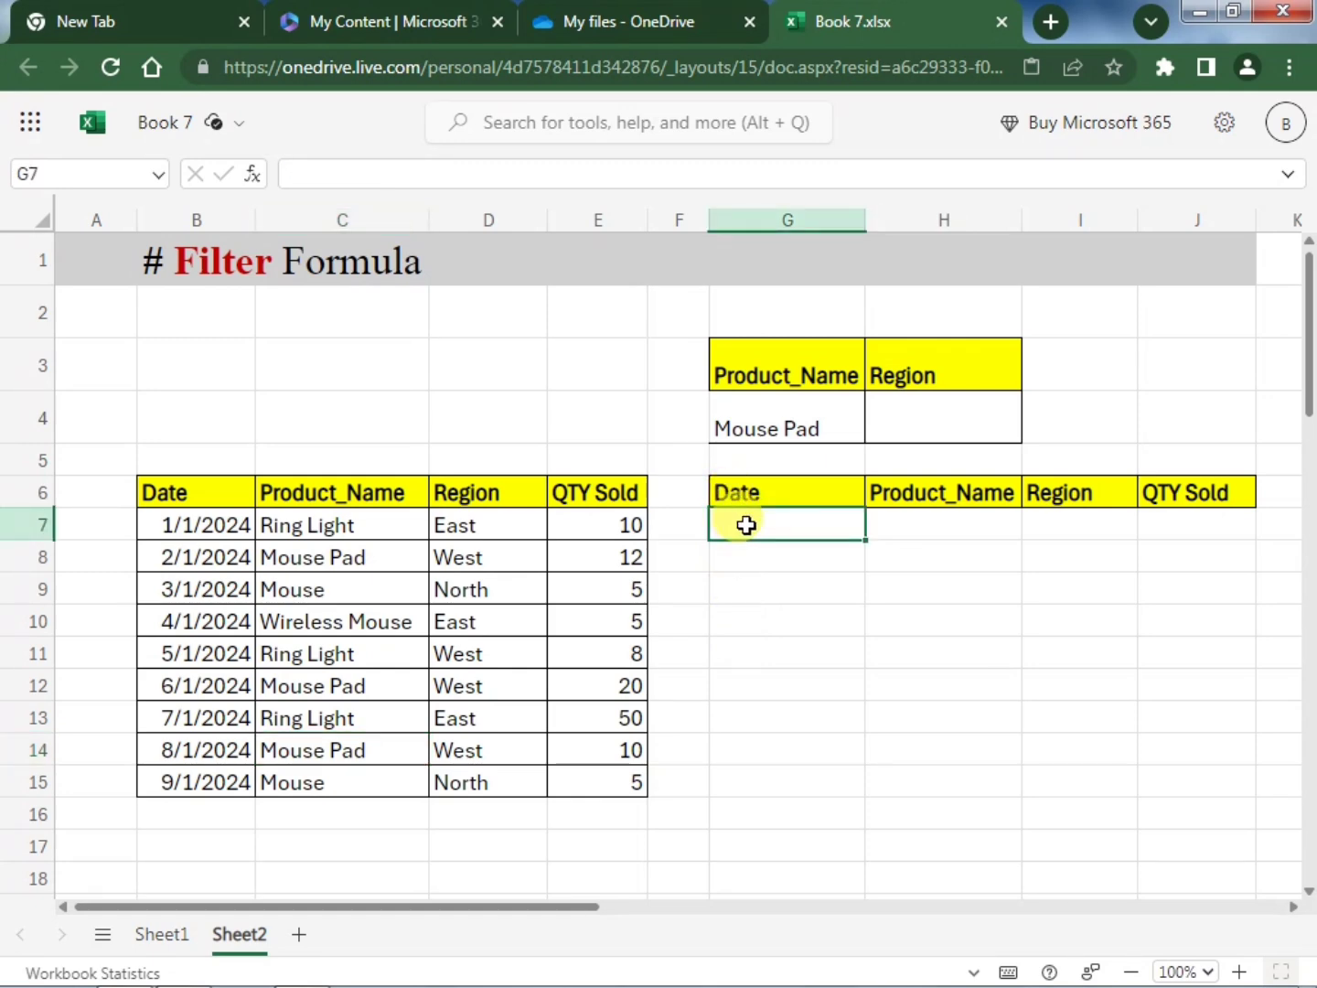
text(=file)
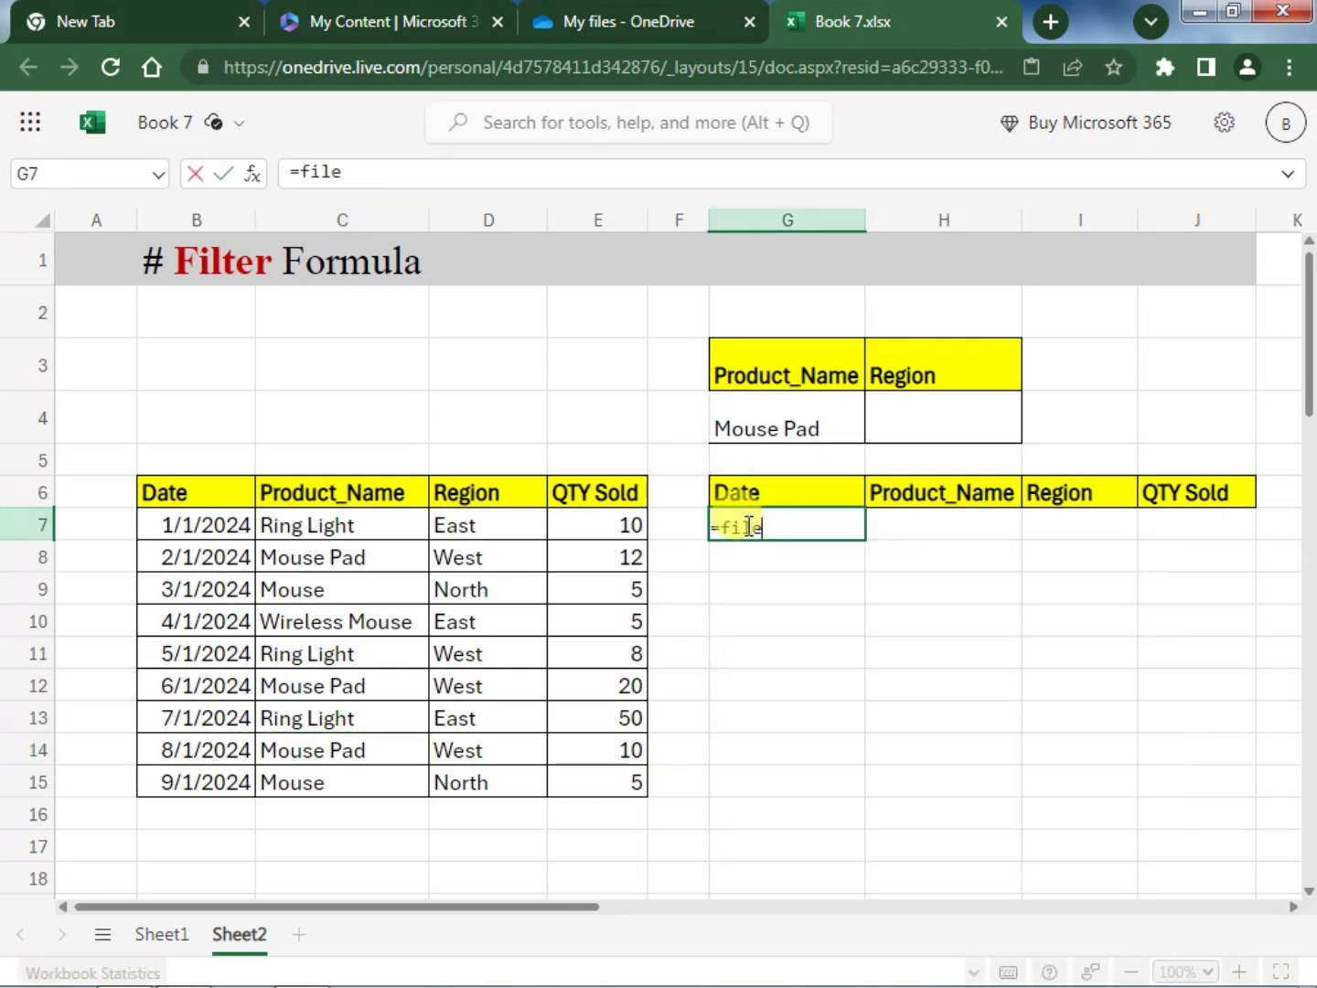
key(BackSpace)
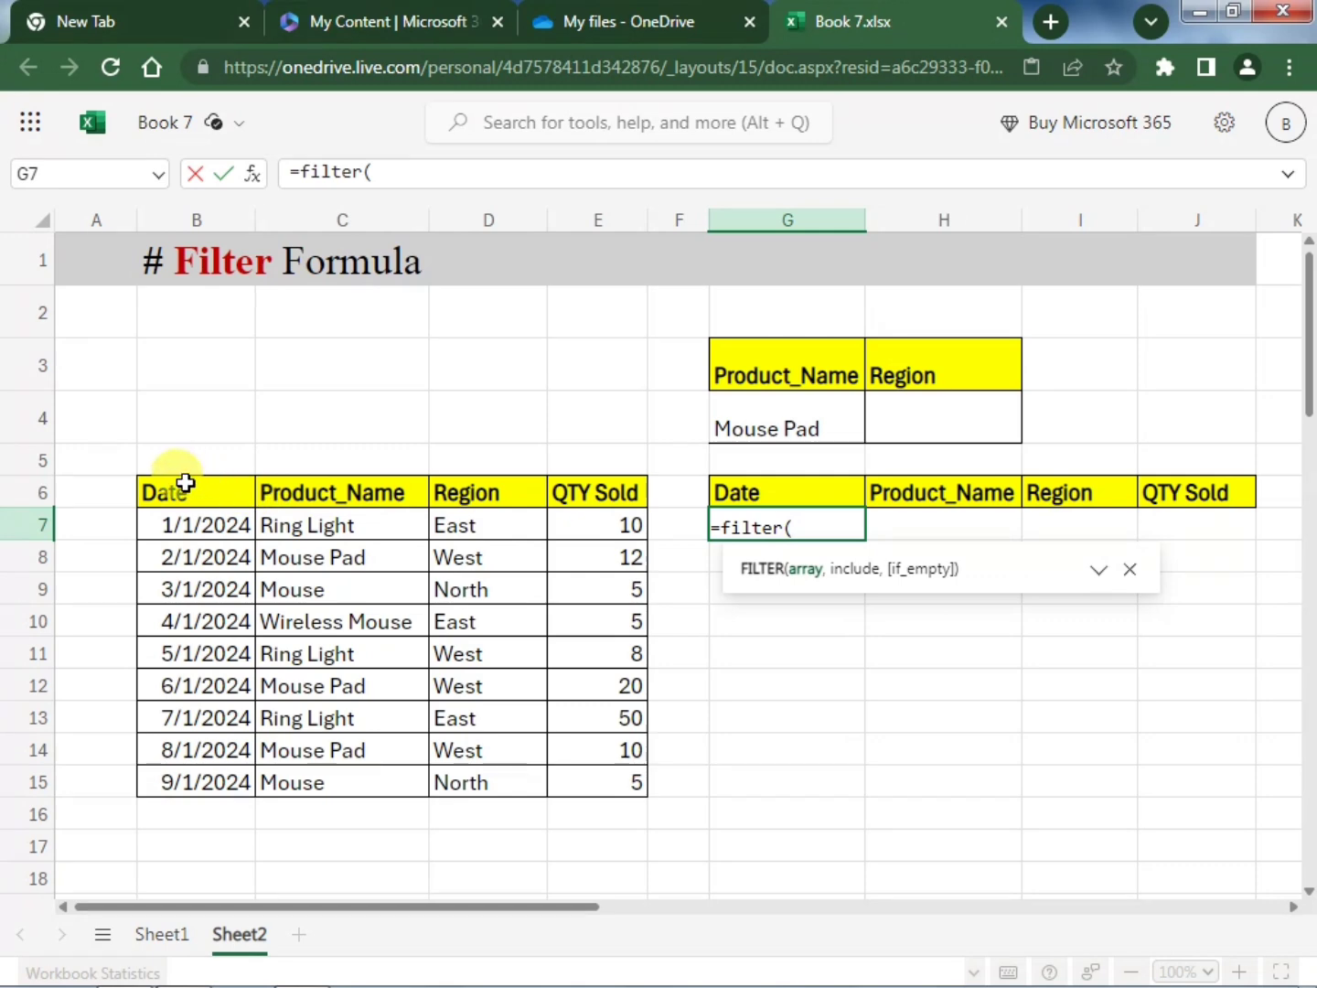
drag(183, 491, 613, 774)
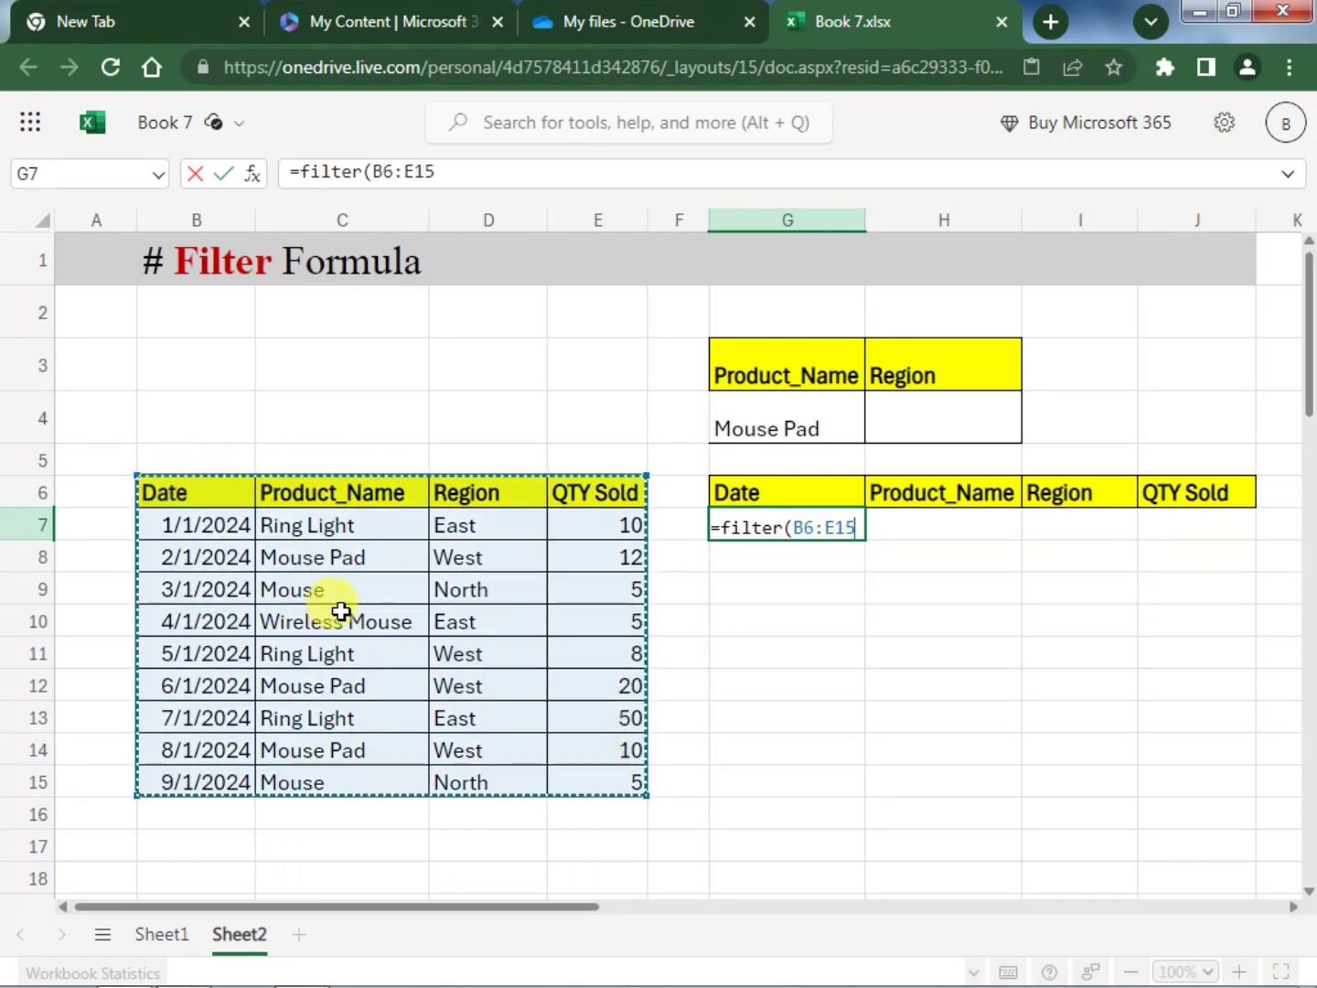
text(,)
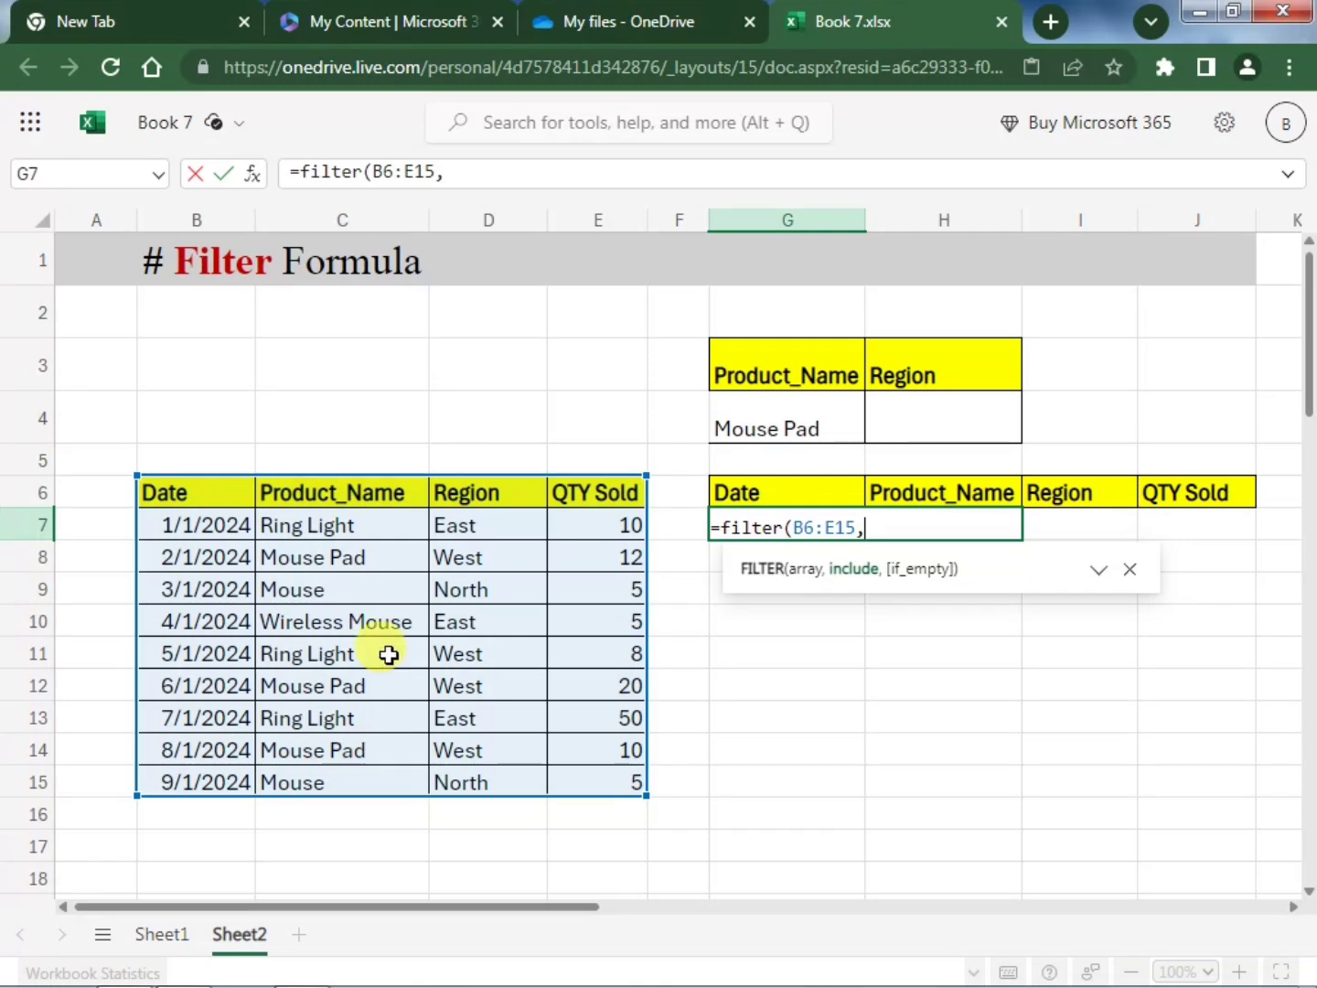
drag(348, 493, 368, 770)
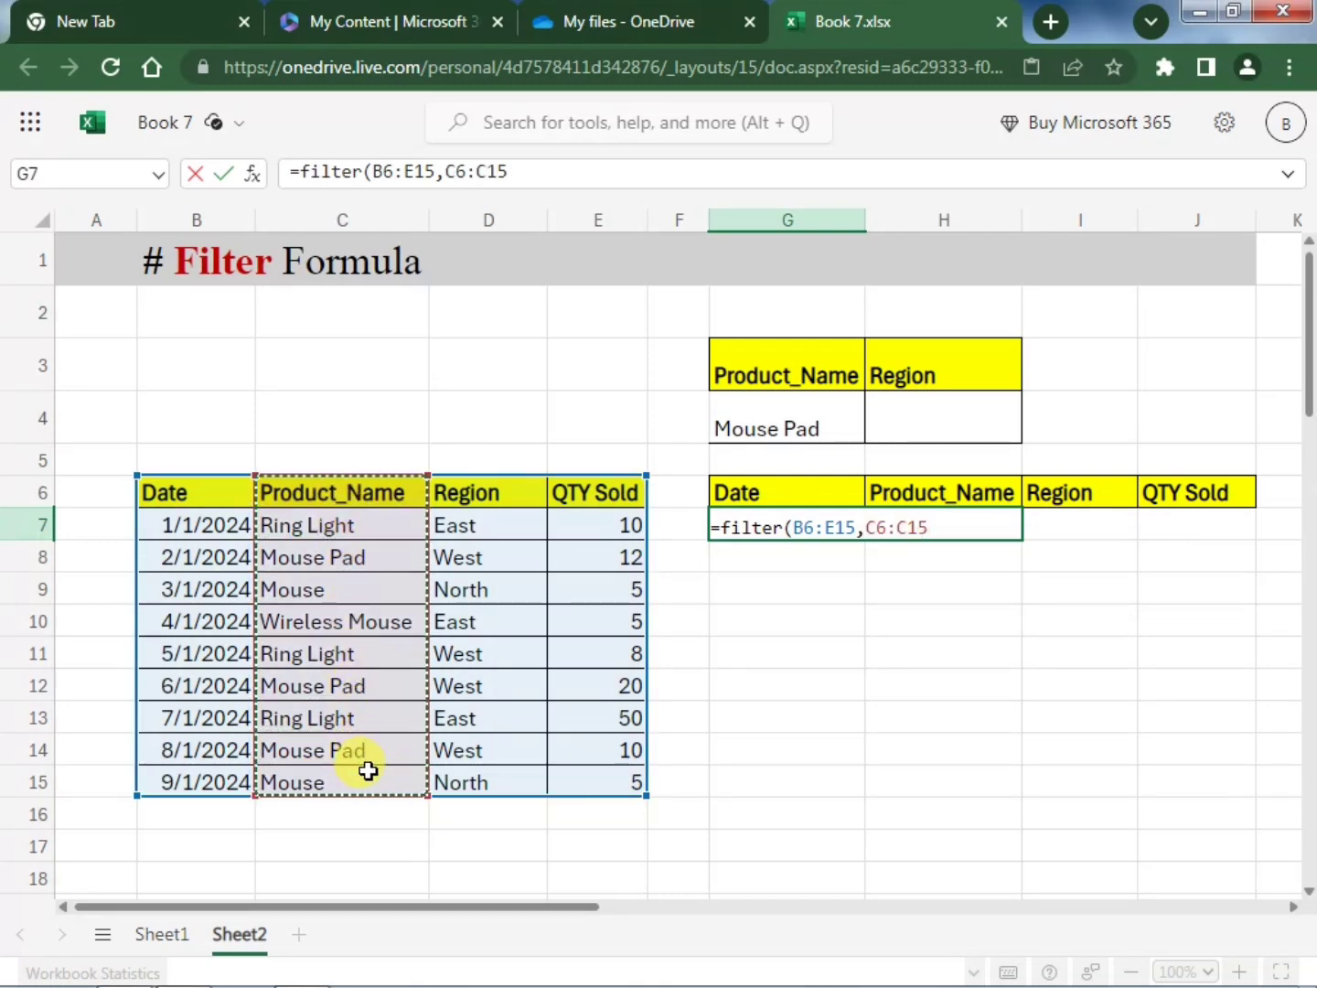
text(=)
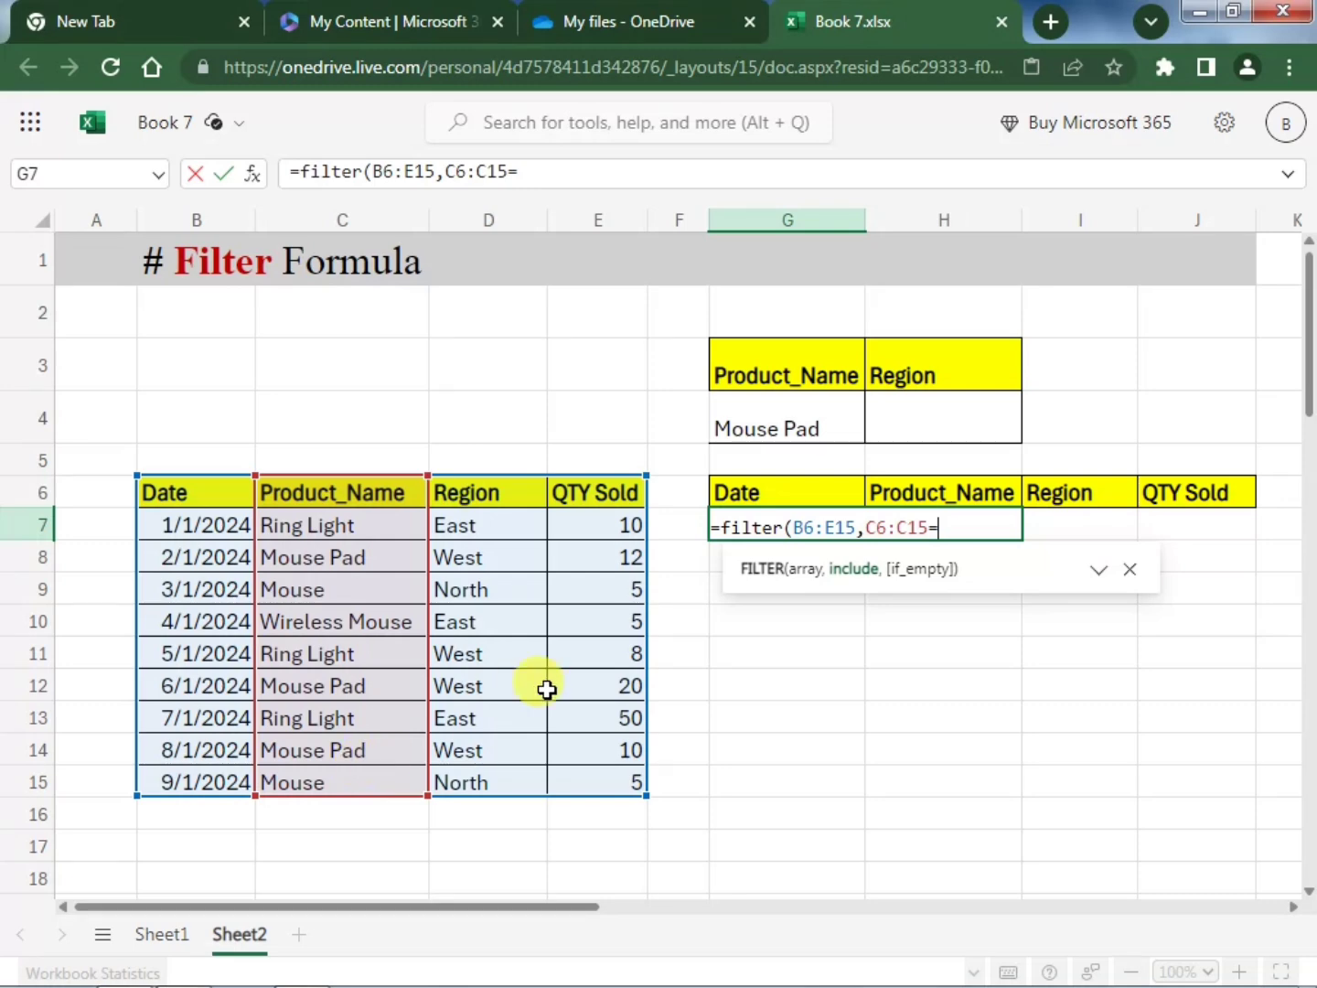
click(766, 421)
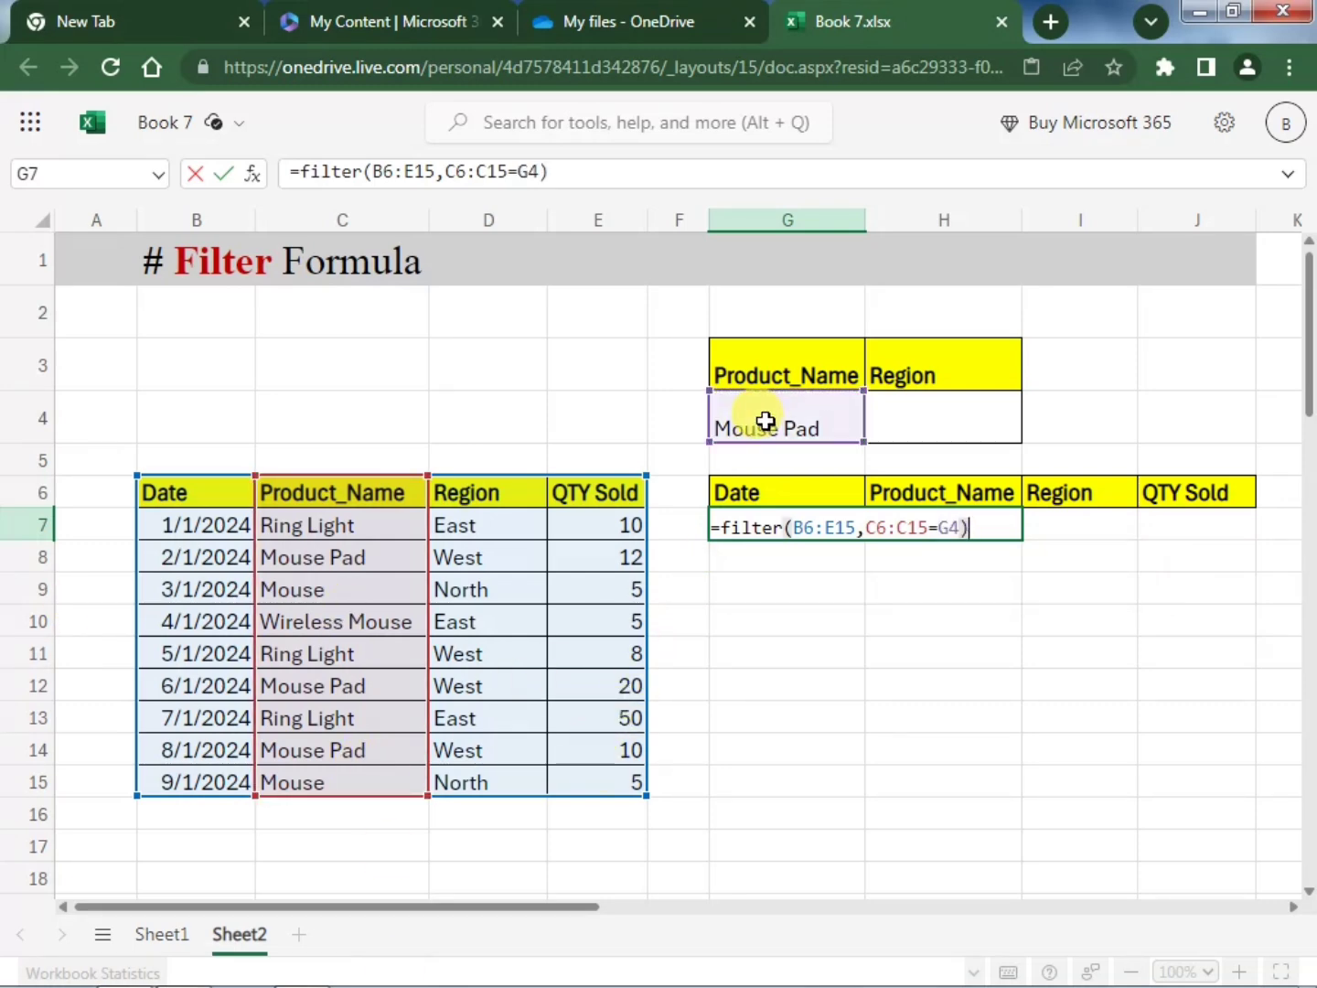
key(Return)
click(1007, 736)
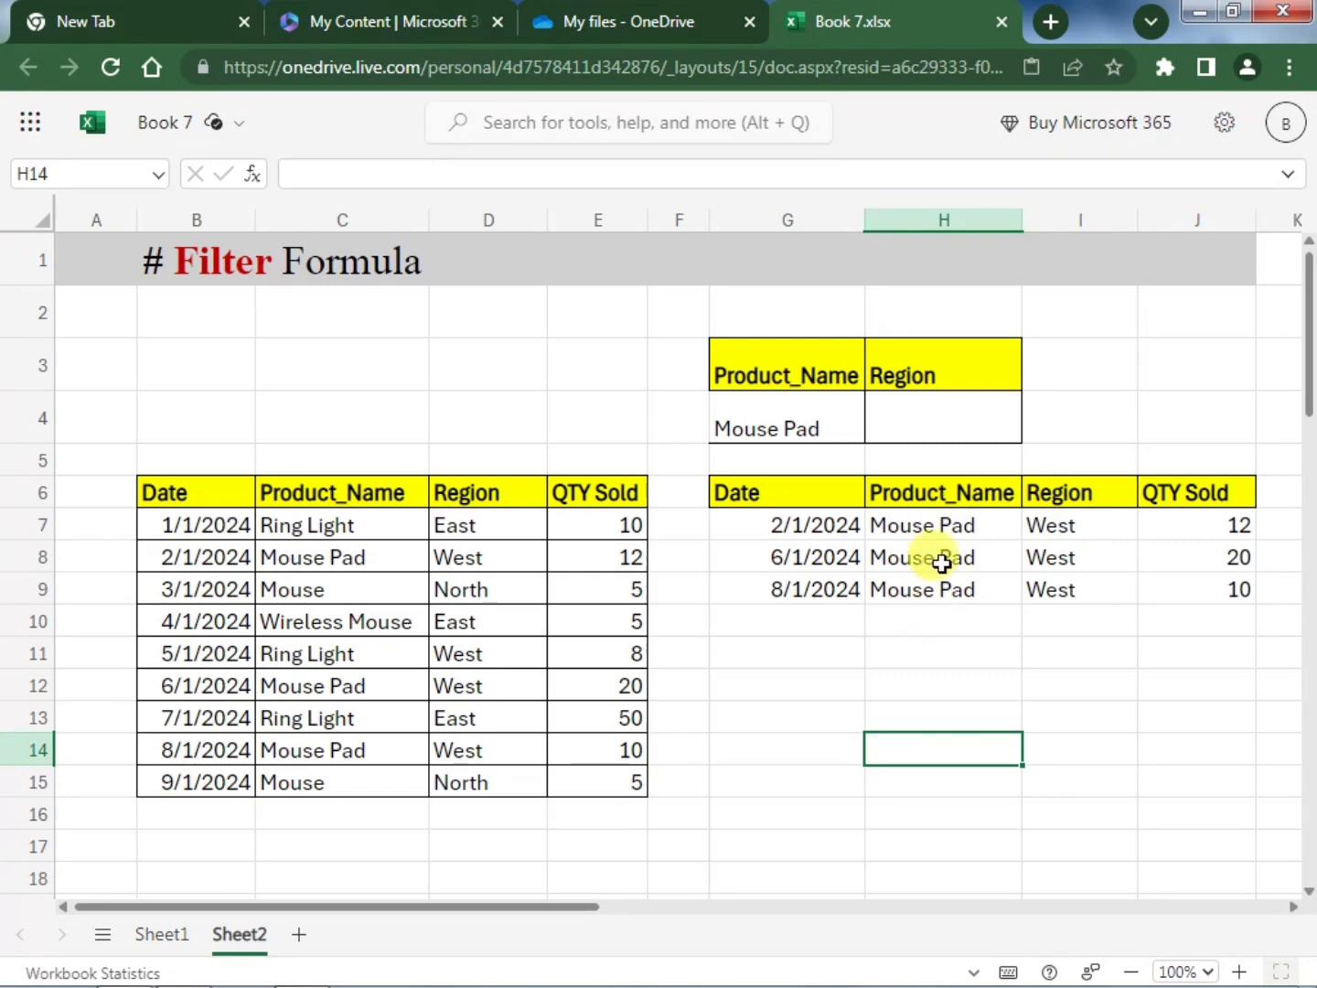
Compare the filtered rows with the Mouse Pad entries in C8, C12 and C14 of the source table
click(356, 550)
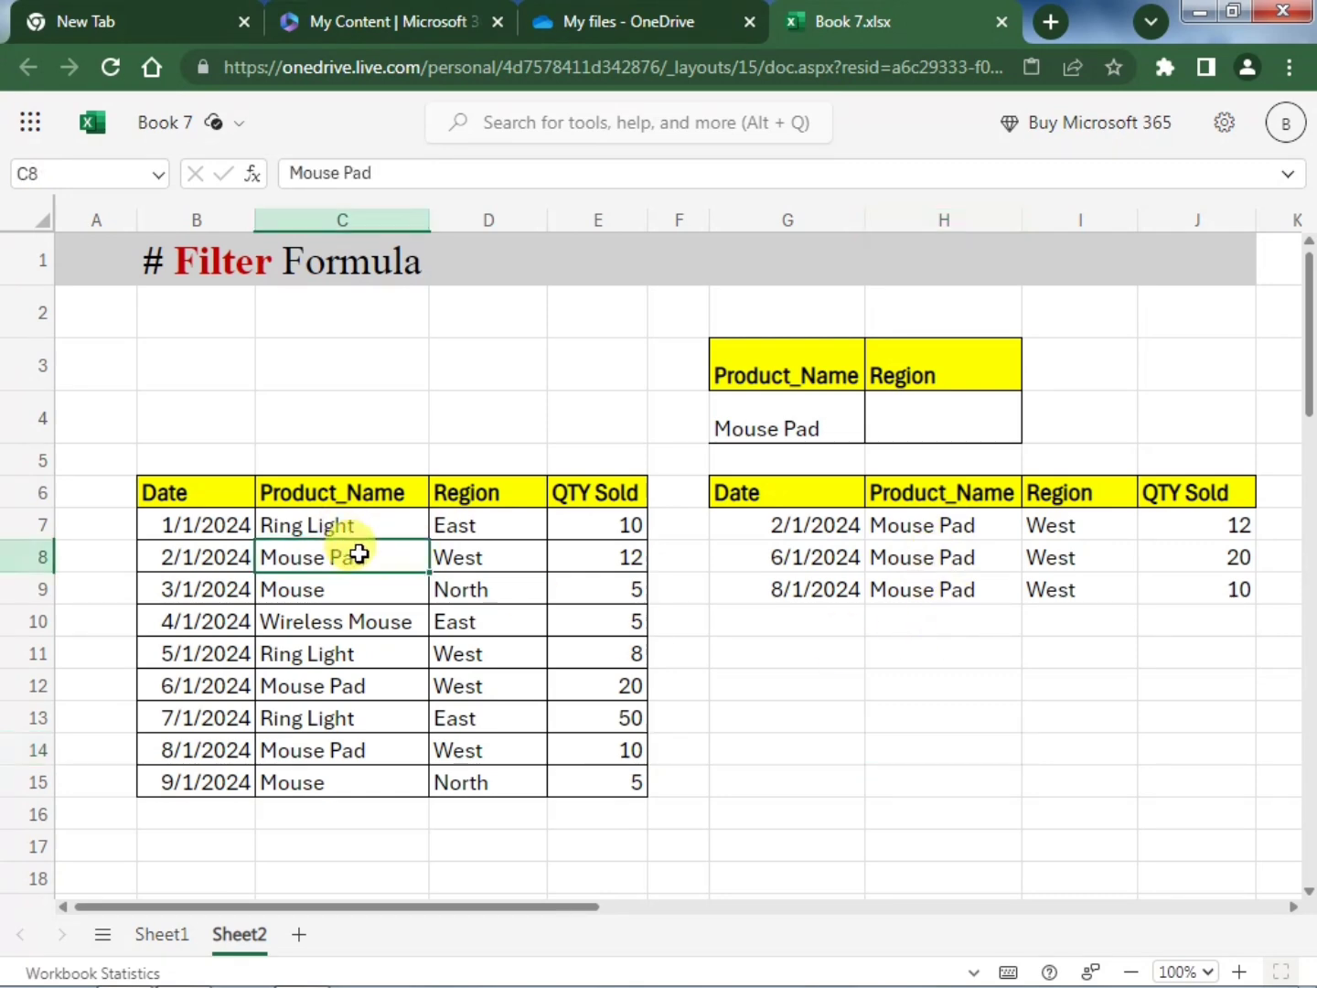
click(383, 684)
click(374, 751)
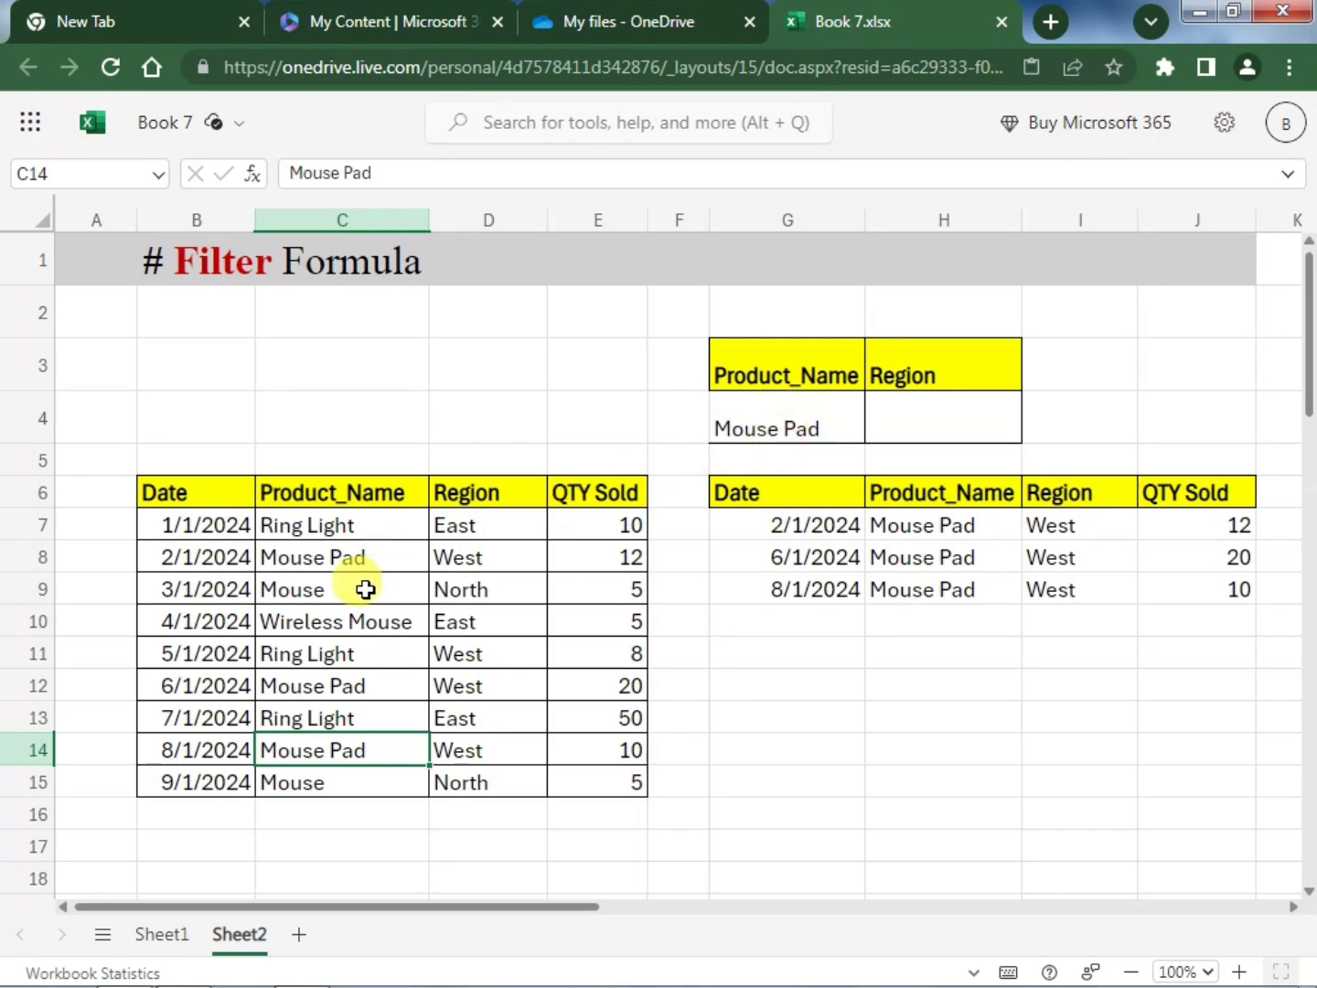
Set the product criterion in G4 to ring light so the filtered rows switch to that product
click(370, 525)
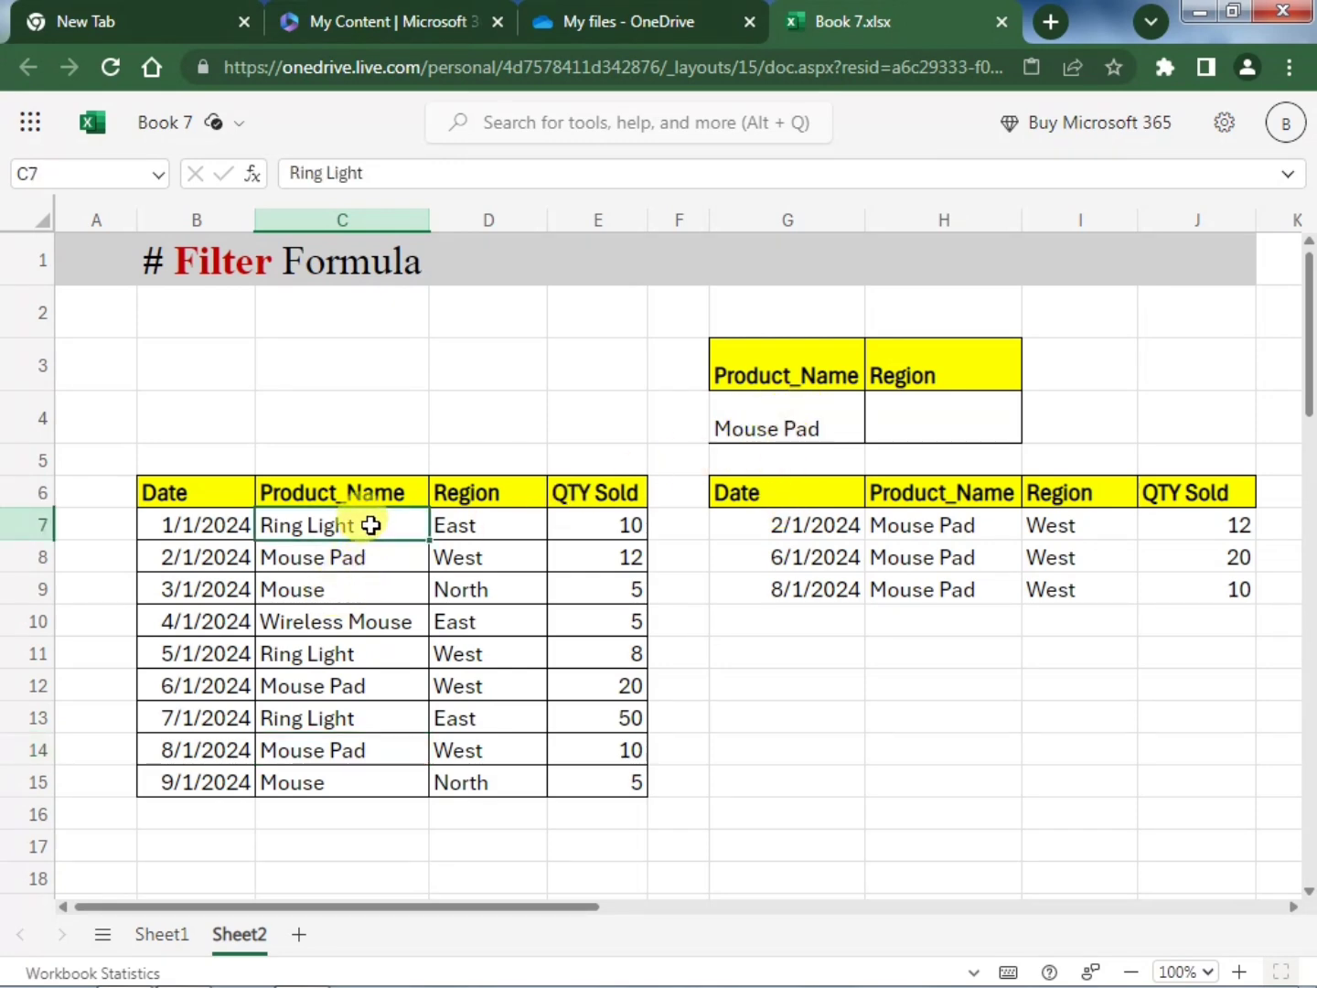
click(820, 425)
text(ring light)
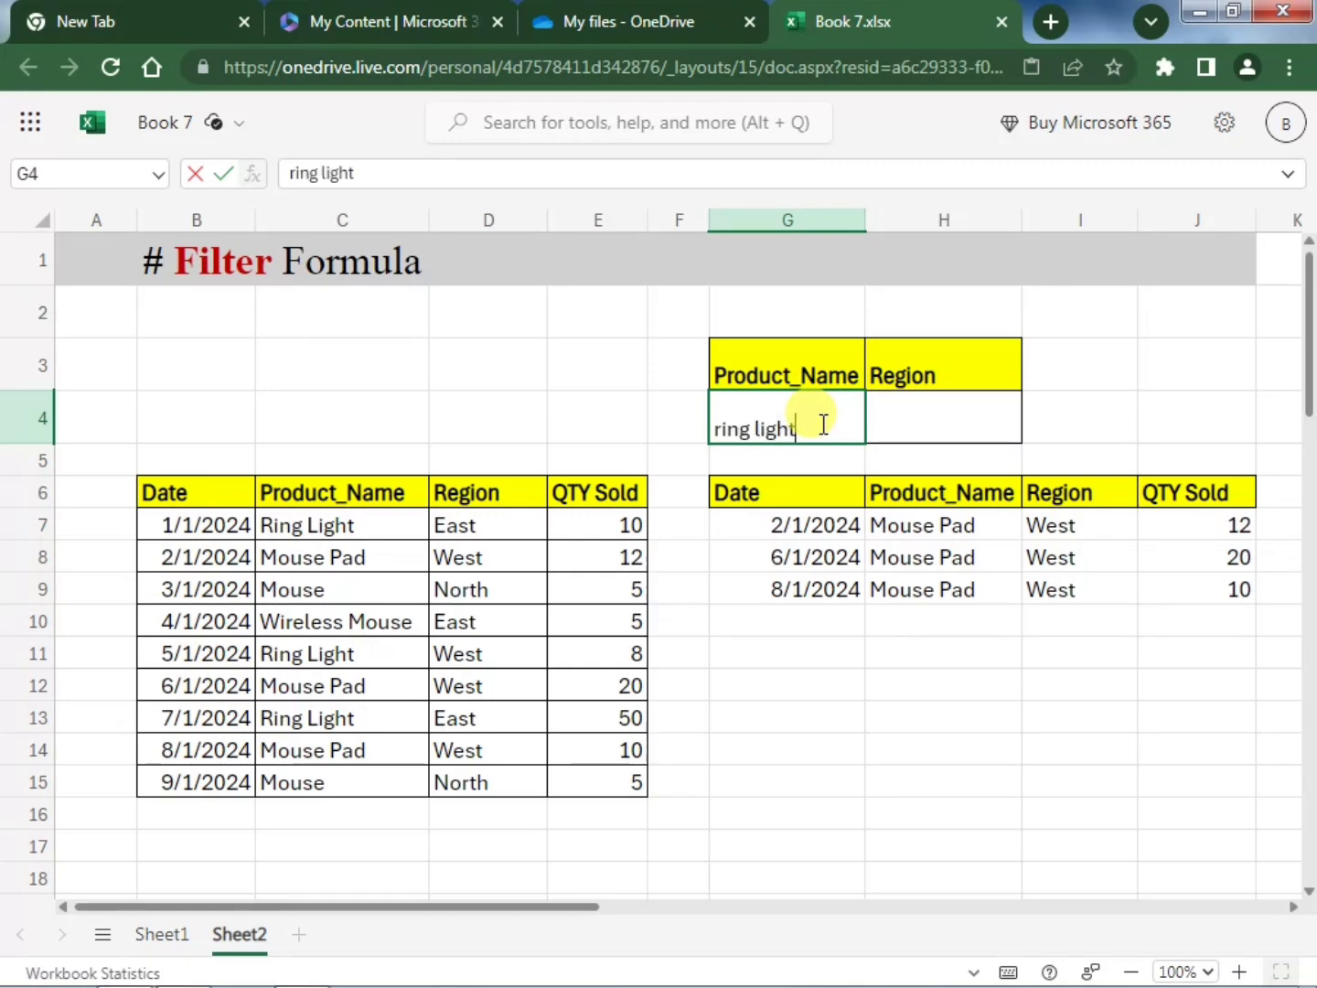
key(Return)
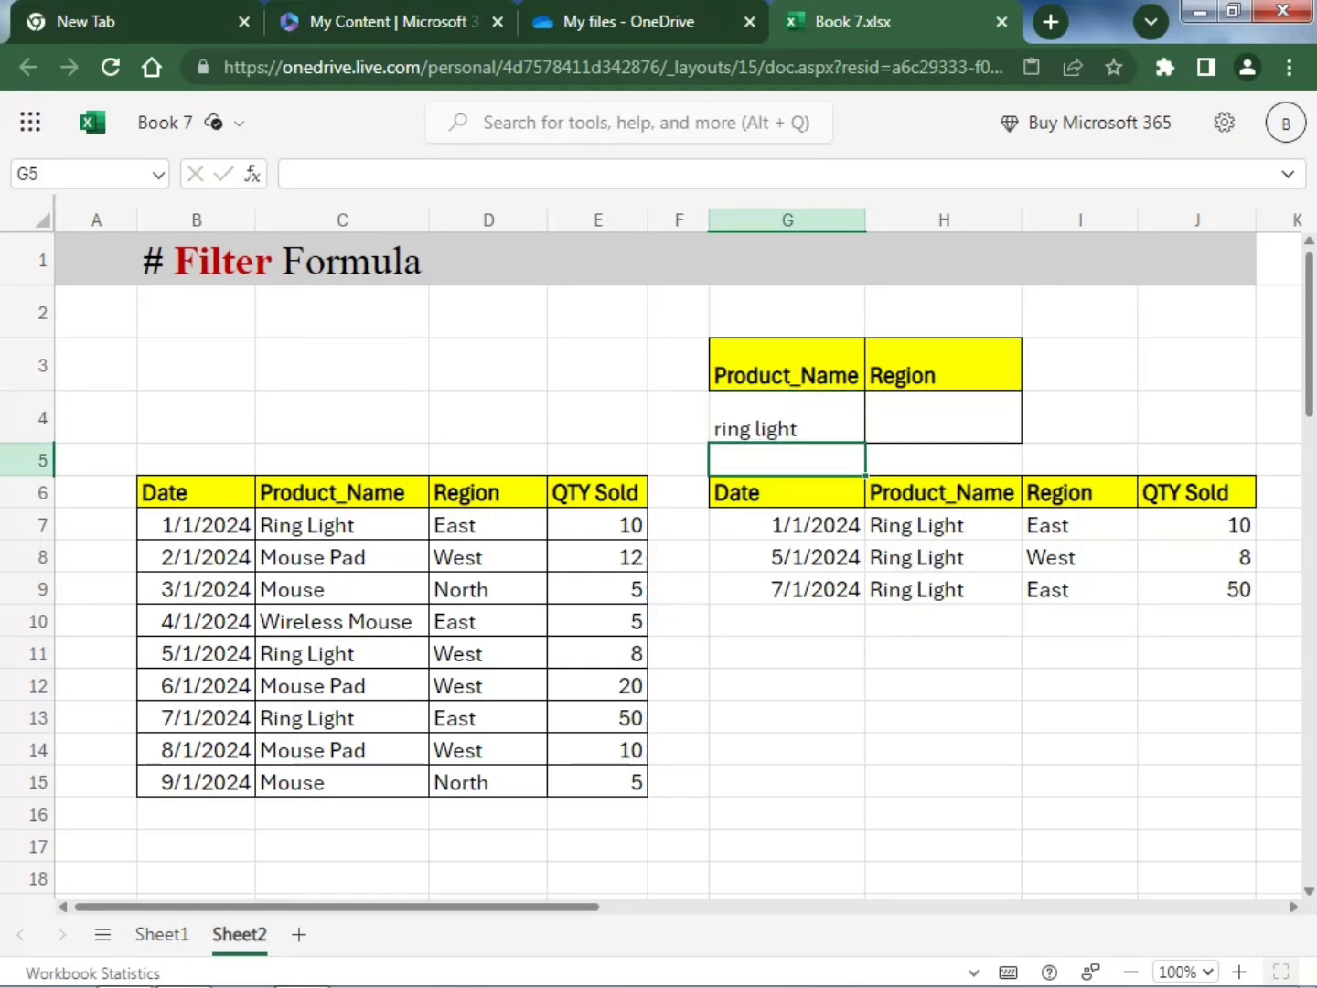
click(992, 685)
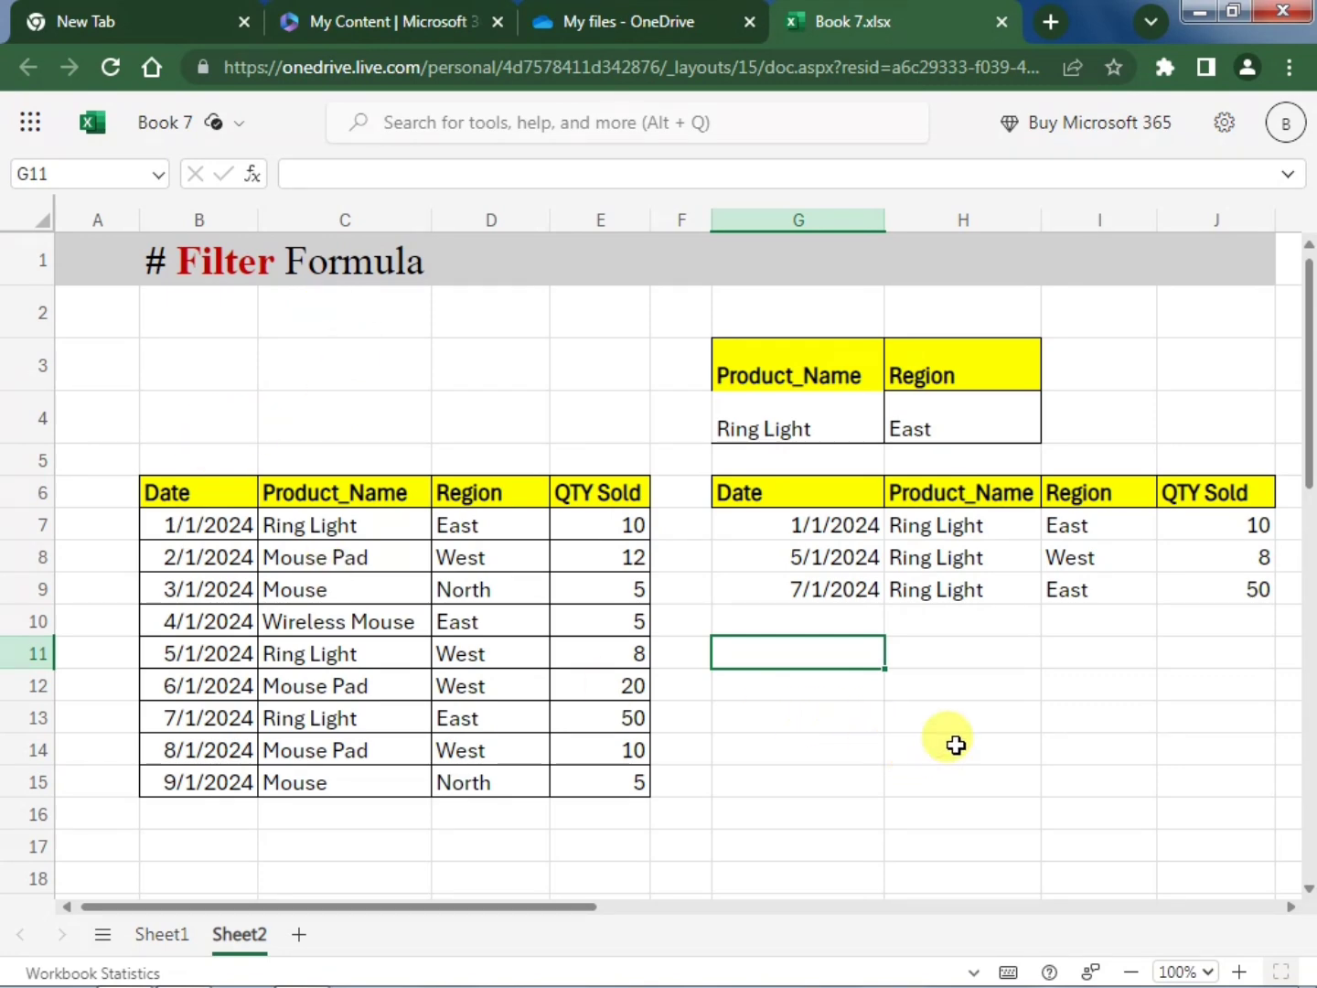
Copy the header row G6:J6 to G12 for a second filtered table
drag(791, 498, 1169, 475)
key(ctrl+c)
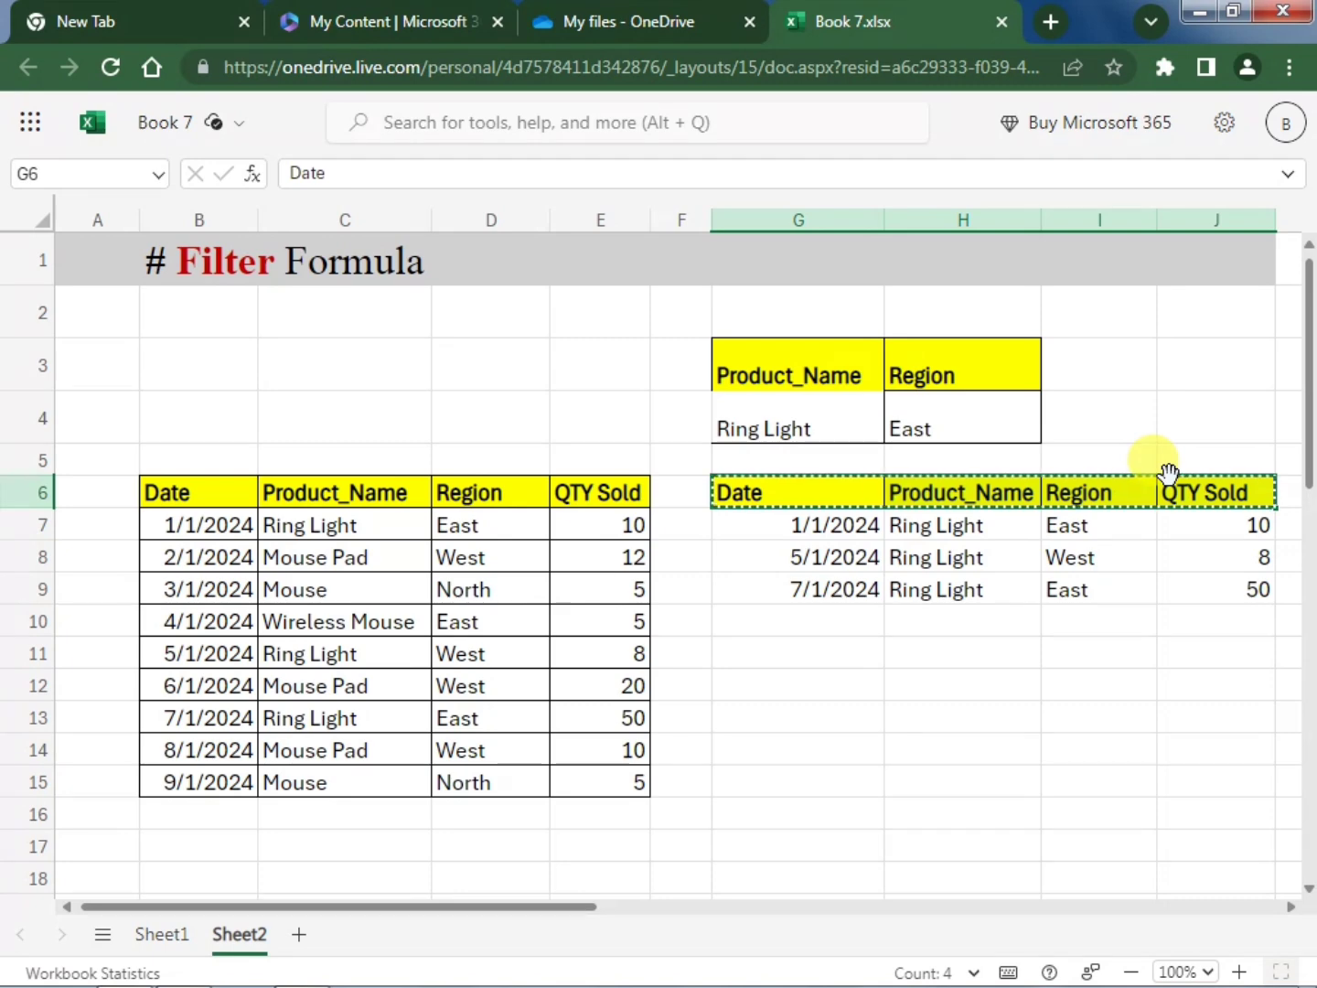
click(785, 679)
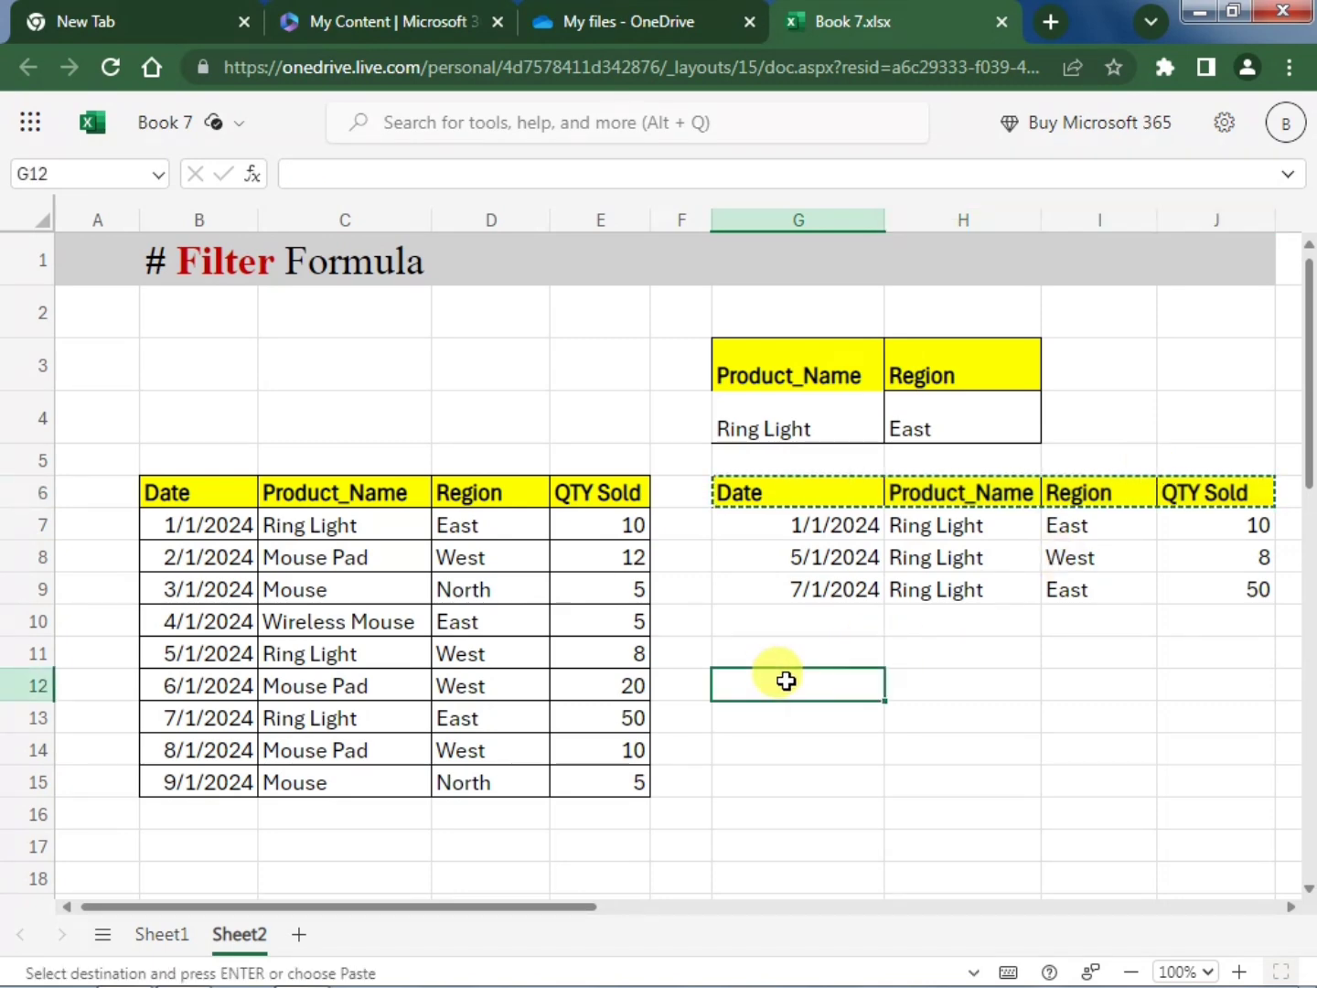
key(ctrl+v)
click(923, 779)
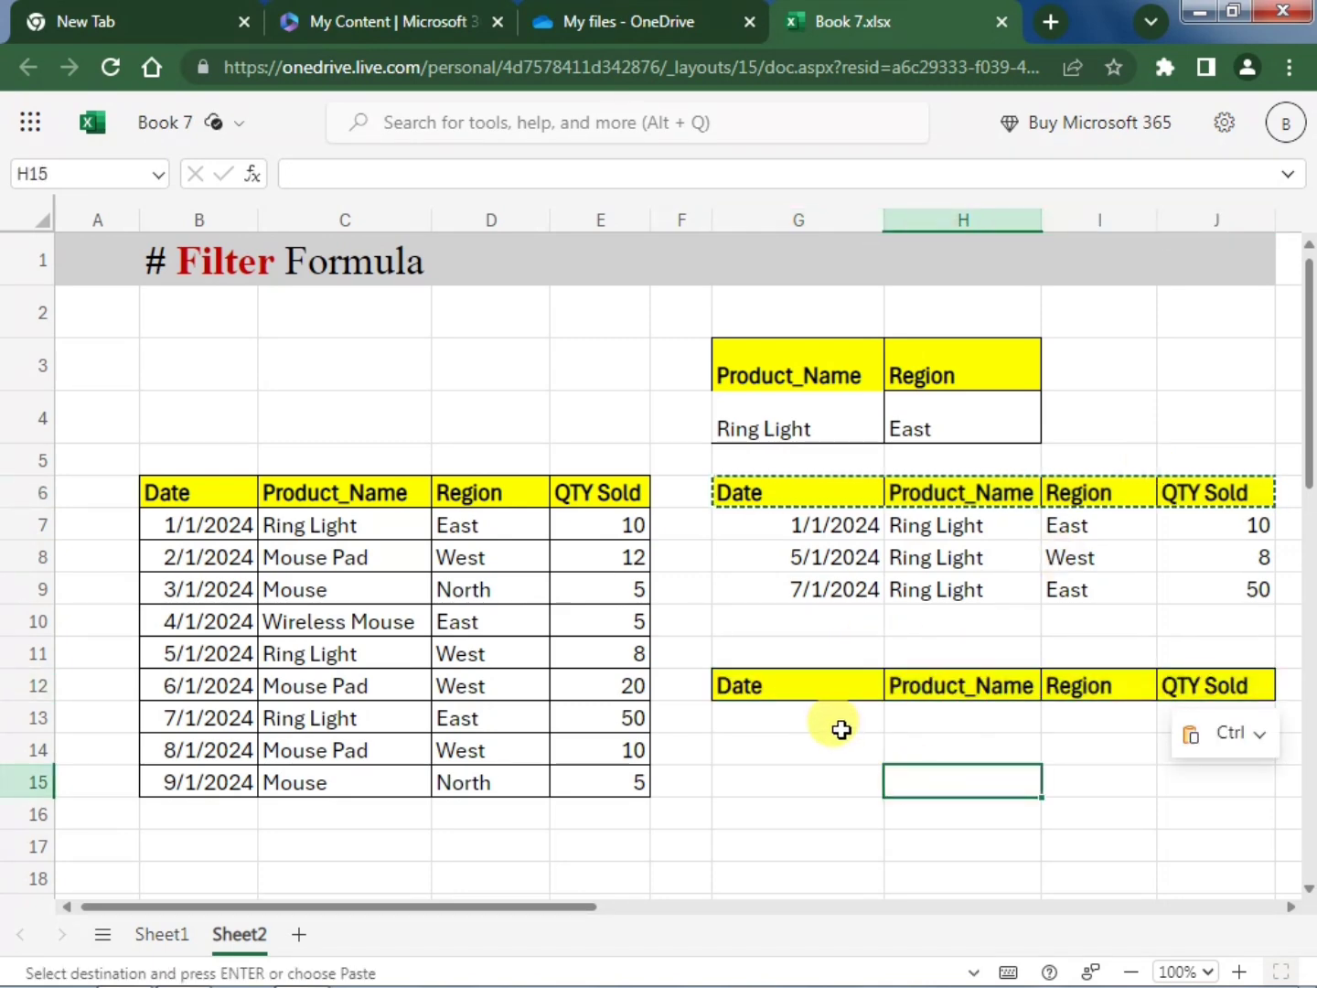
Begin a FILTER formula in G13 on B6:E15 with the product condition (C6:C15=G4)
click(838, 728)
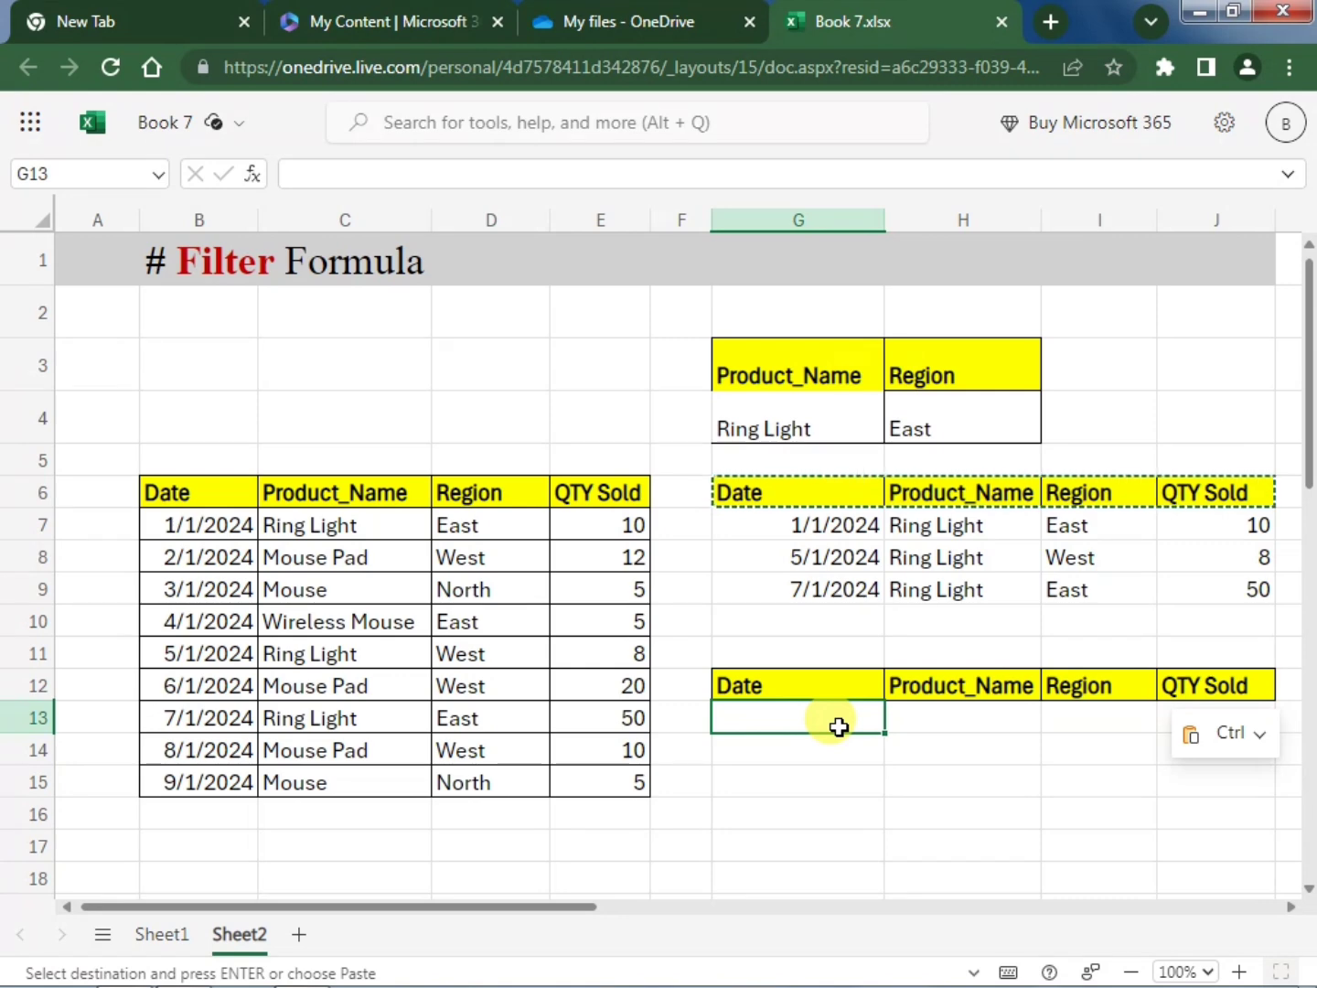
text(=FIL)
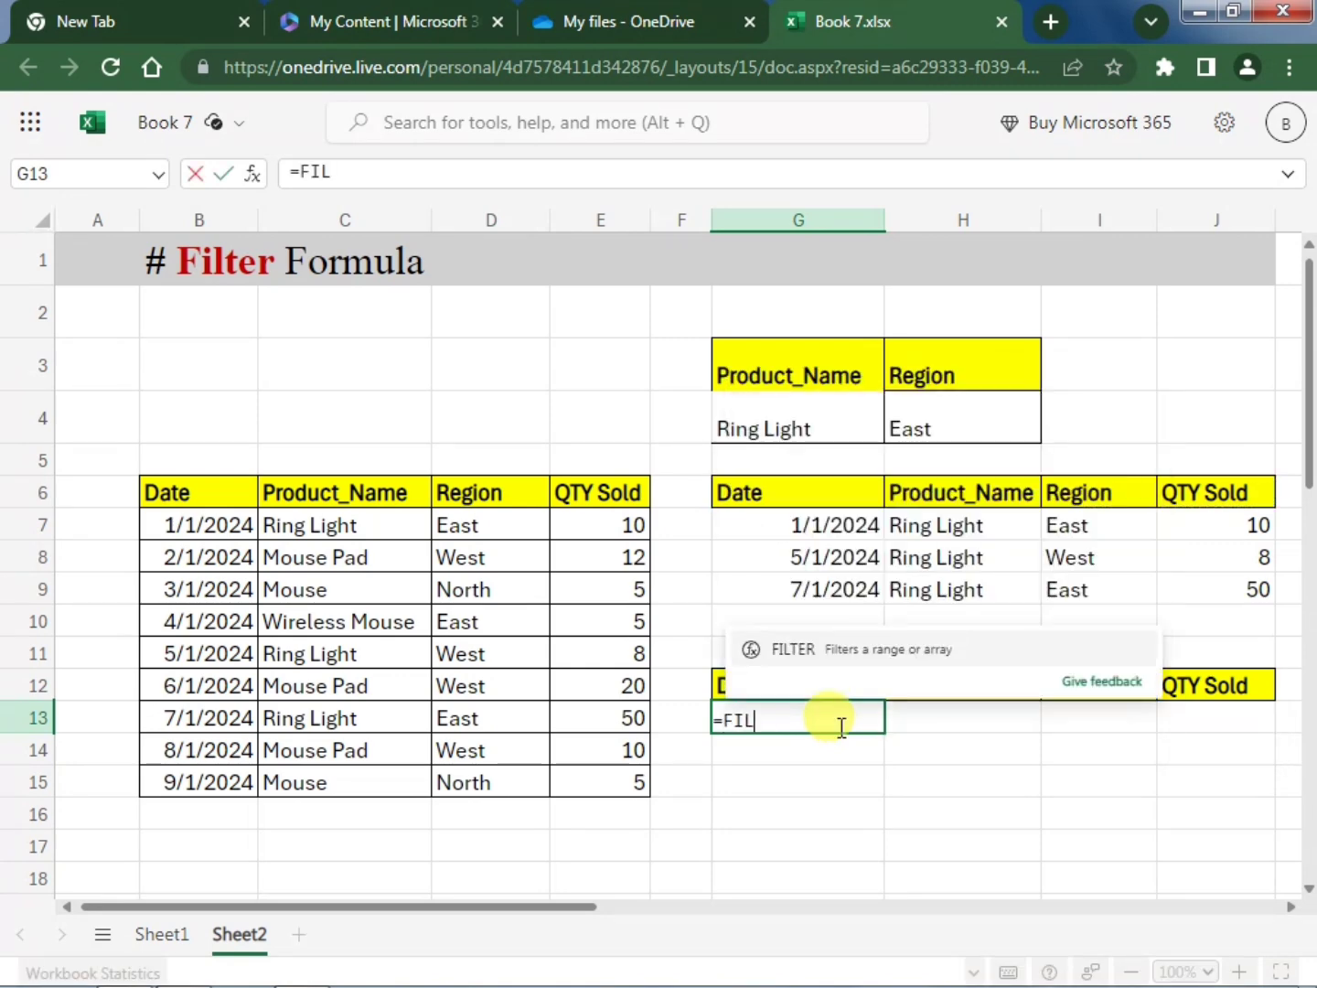
text(TER()
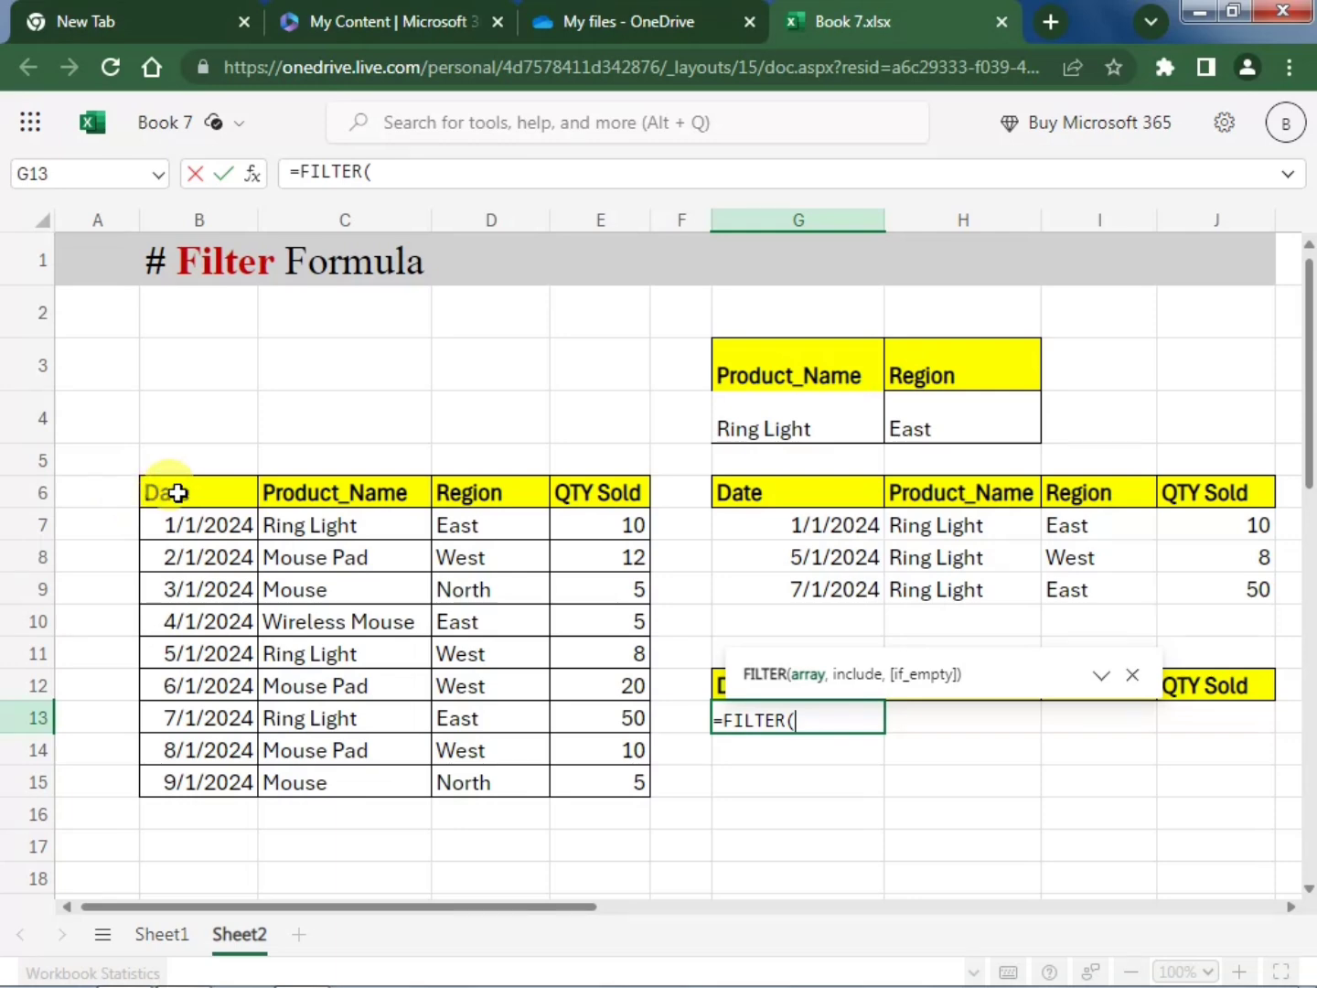
drag(180, 494, 560, 768)
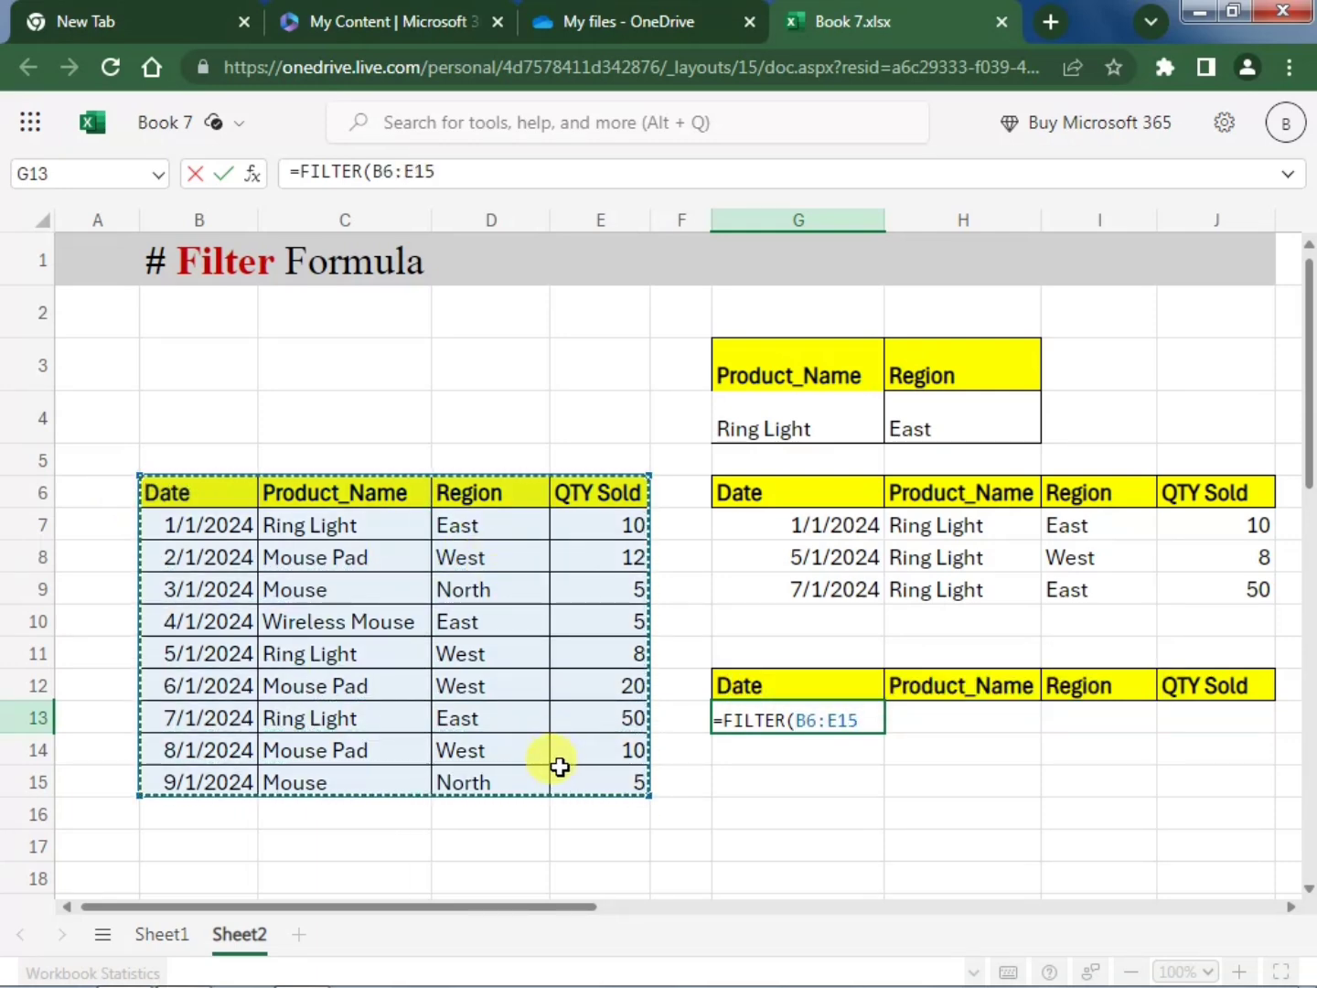
text(,()
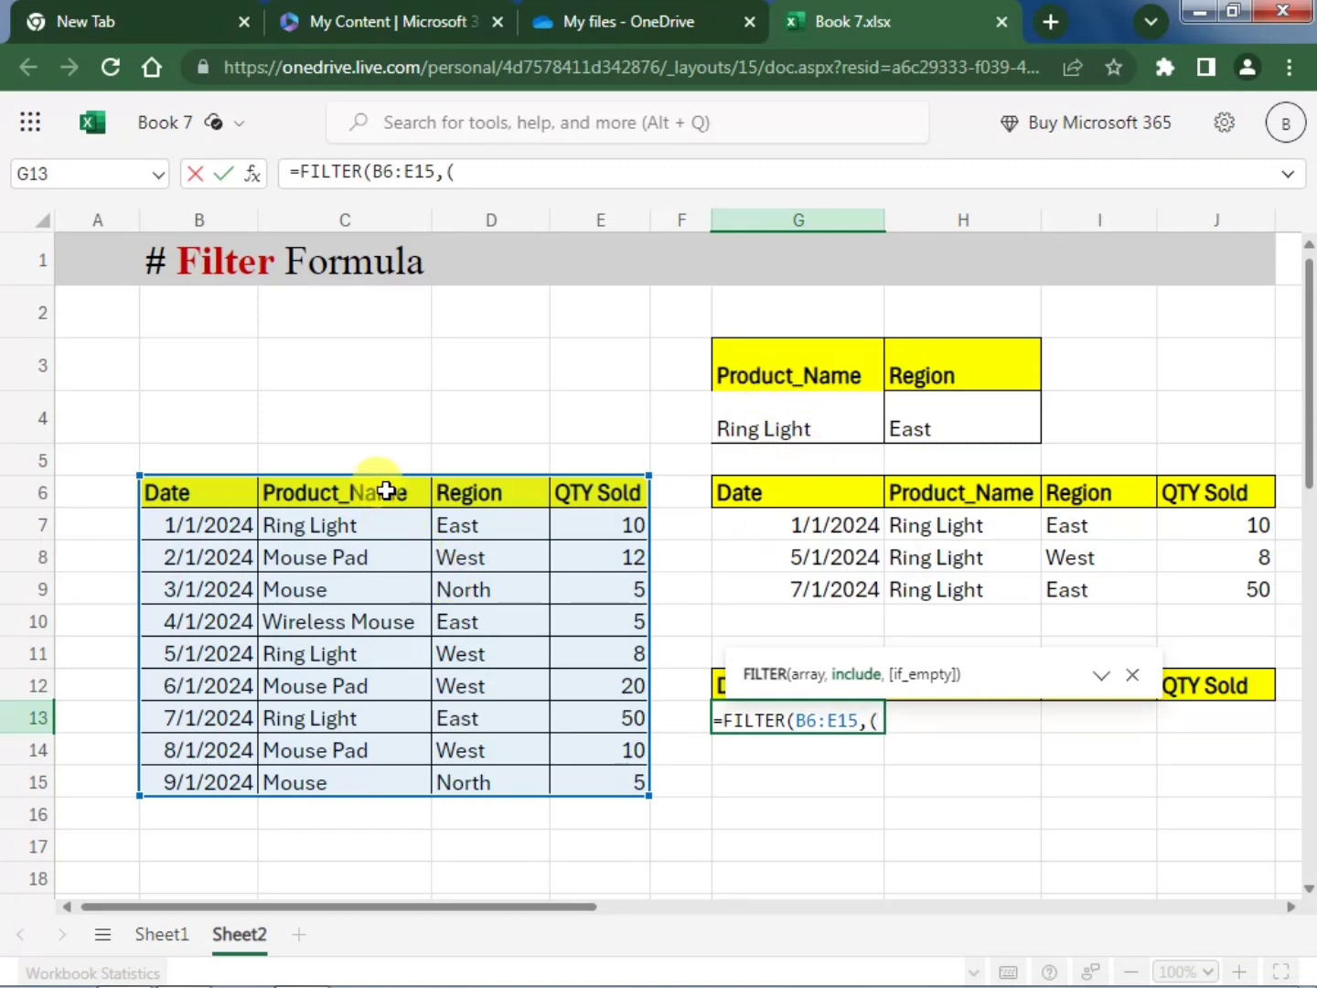
drag(386, 492, 361, 777)
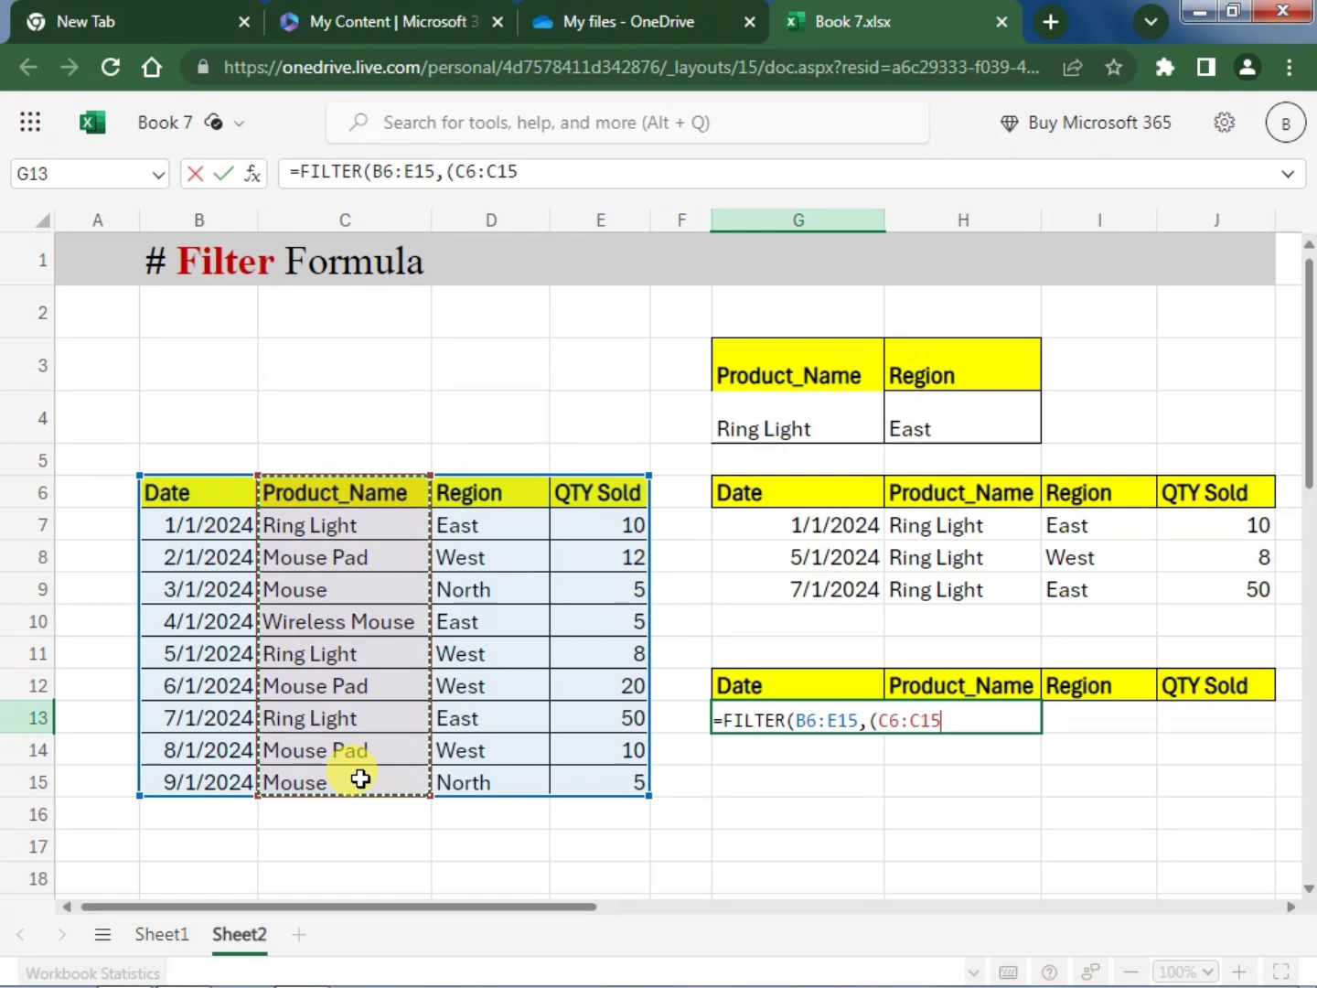
text(=)
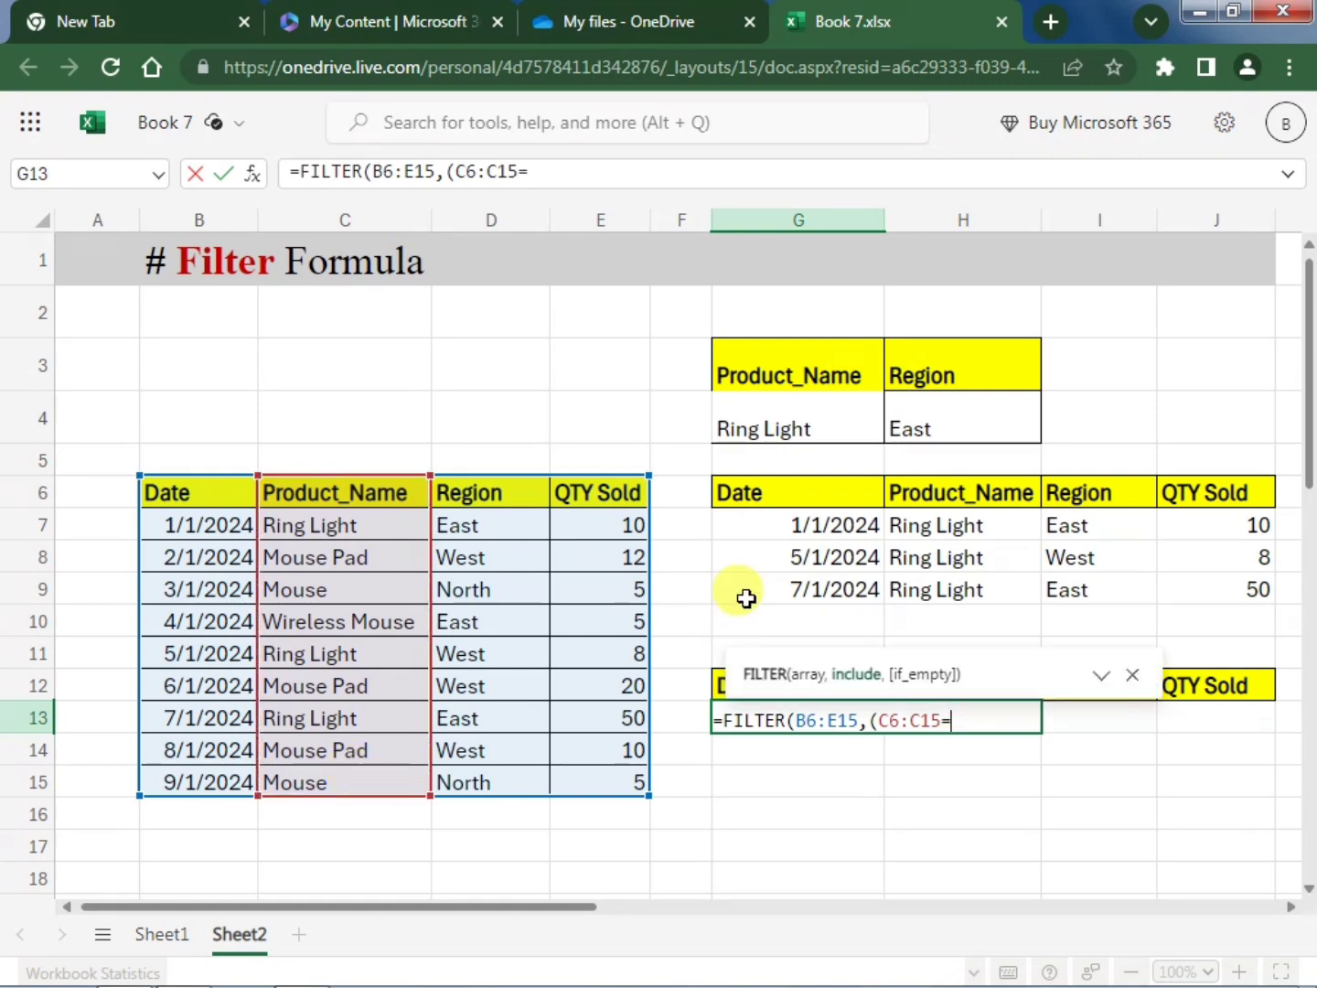
click(817, 427)
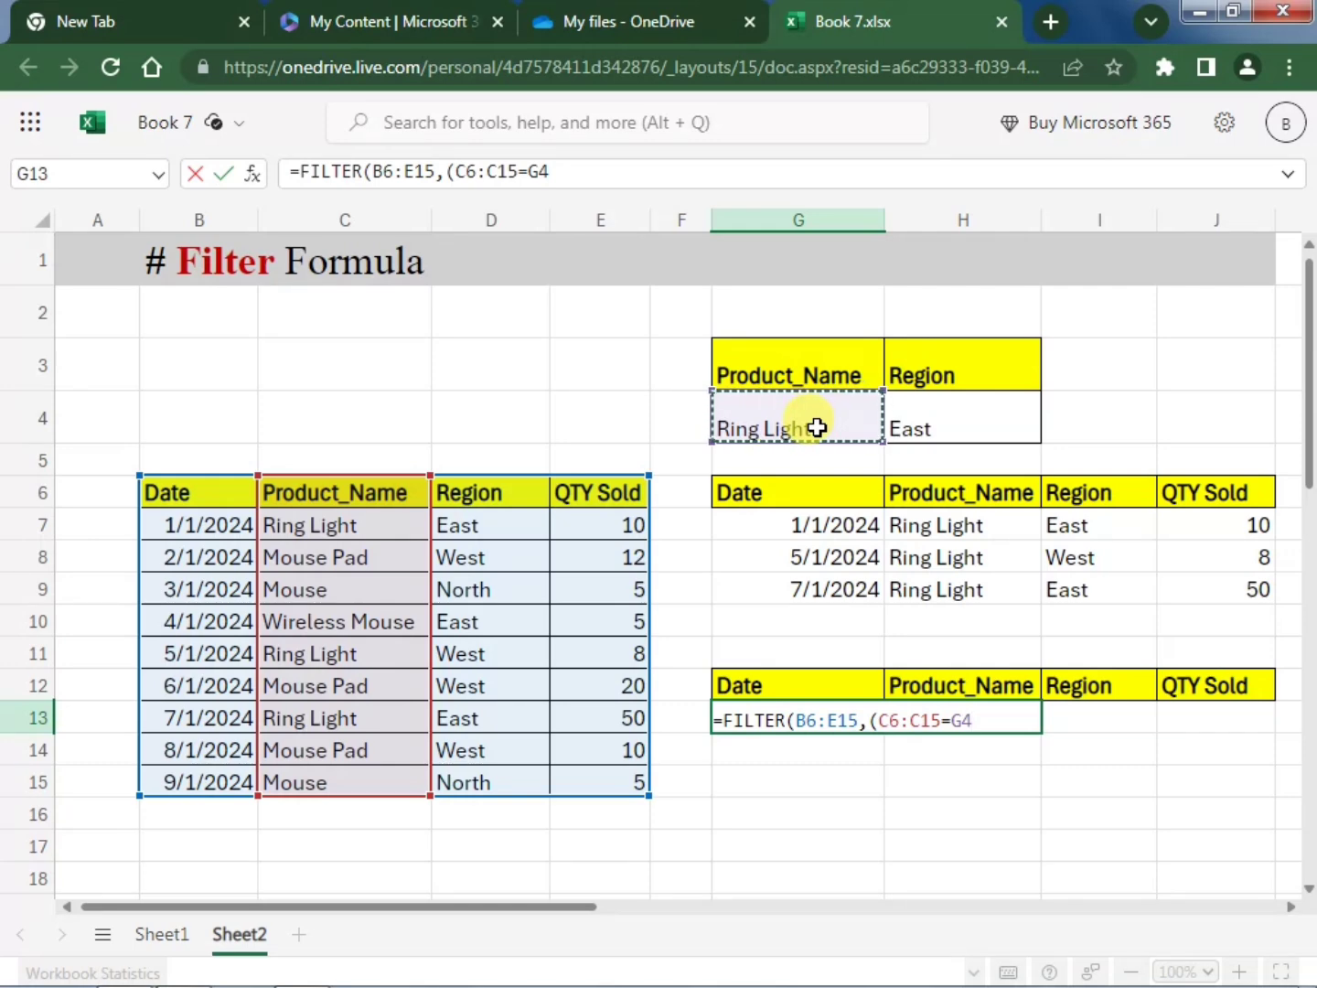
Complete the G13 formula as =FILTER(B6:E15,(C6:C15=G4)*(D6:D15=H4)) to also match the region
text()*()
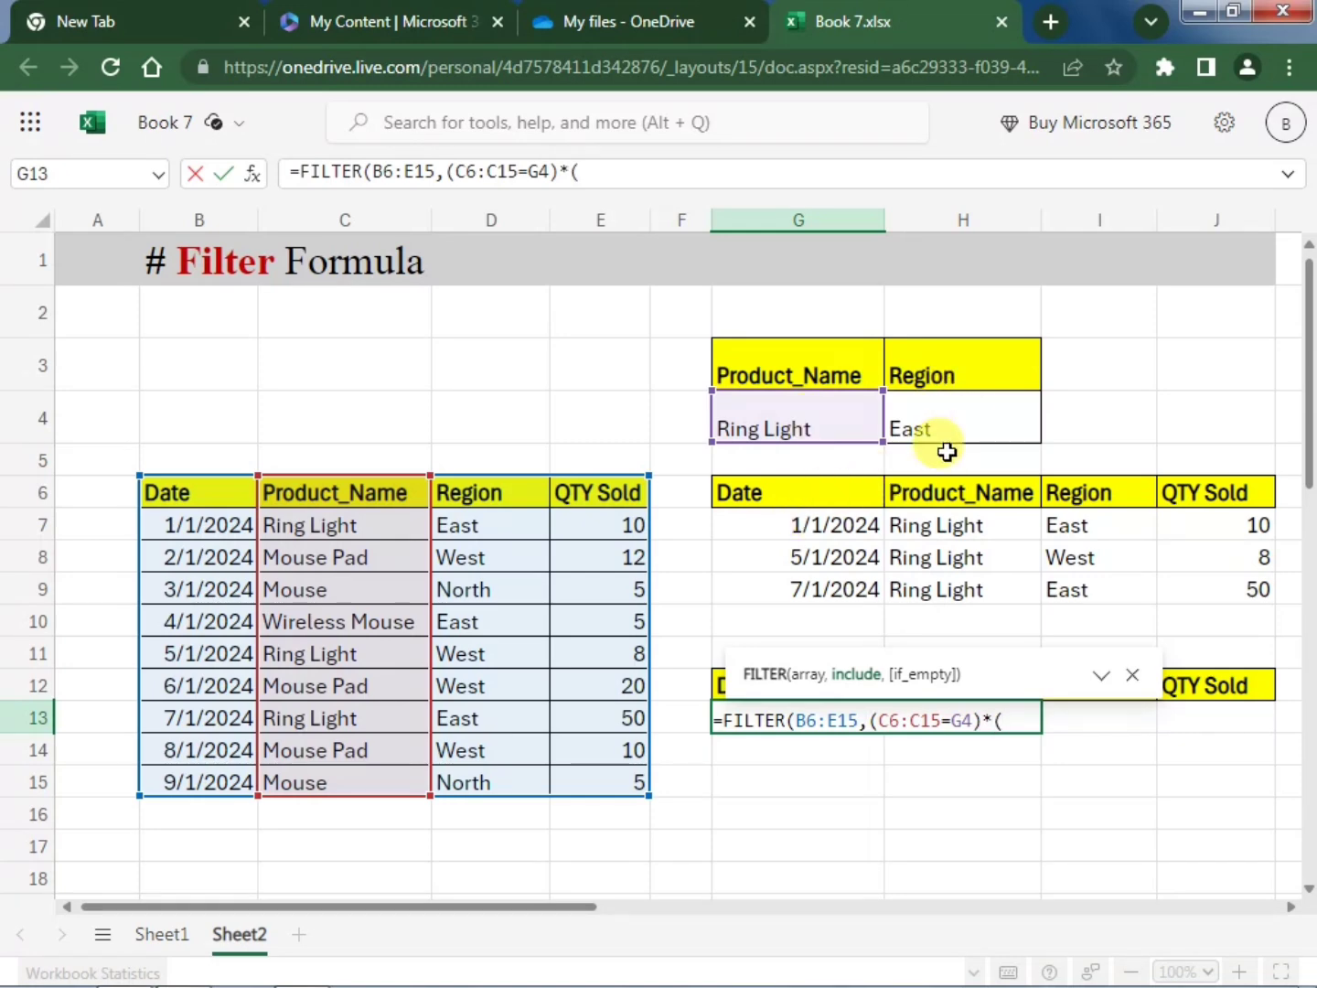
drag(509, 498, 515, 770)
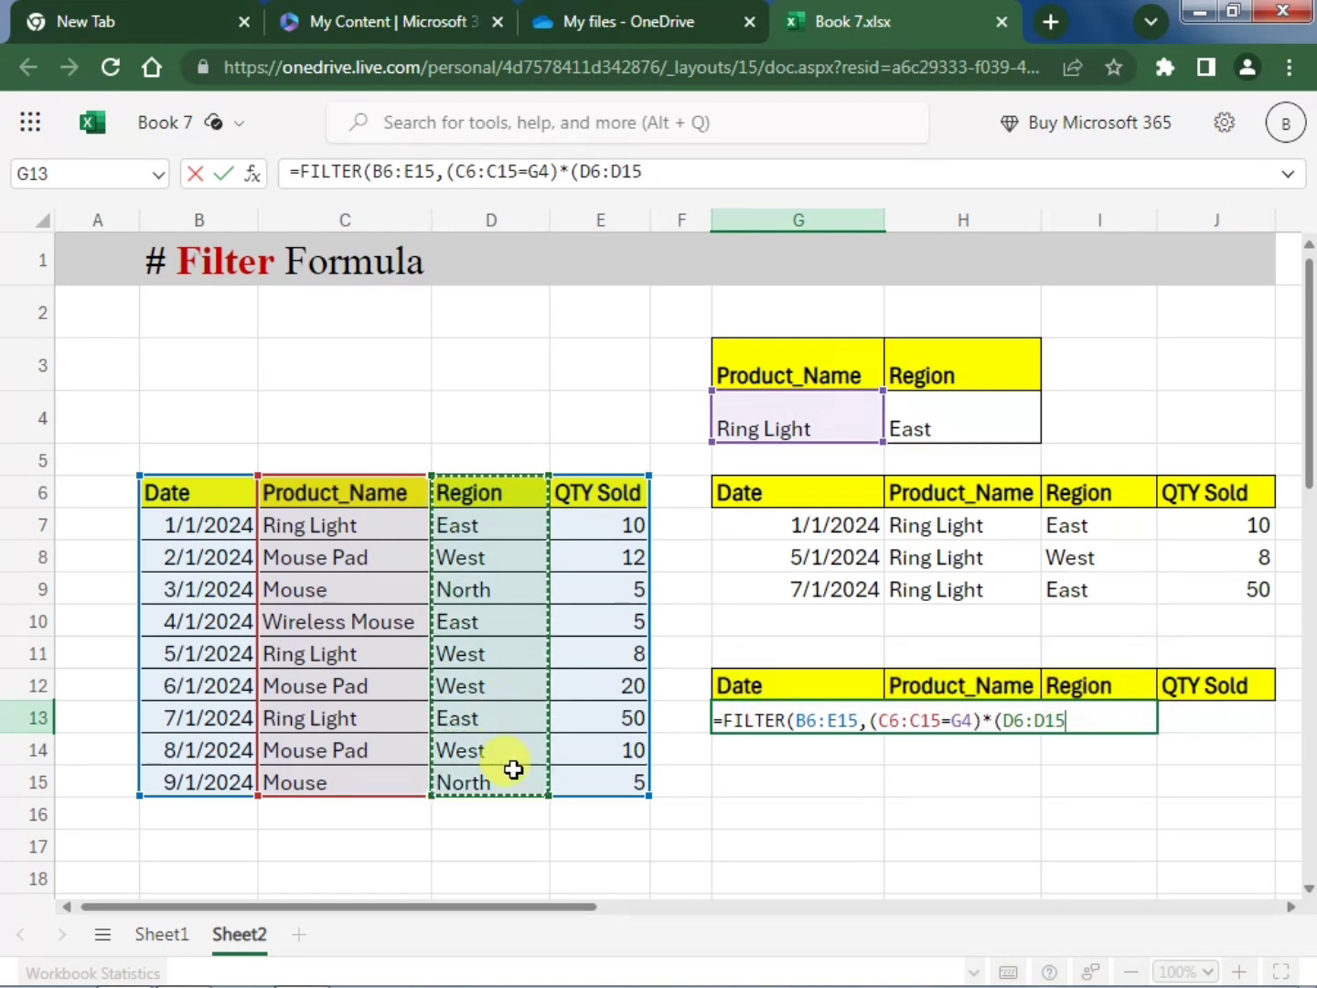
text(=)
click(985, 416)
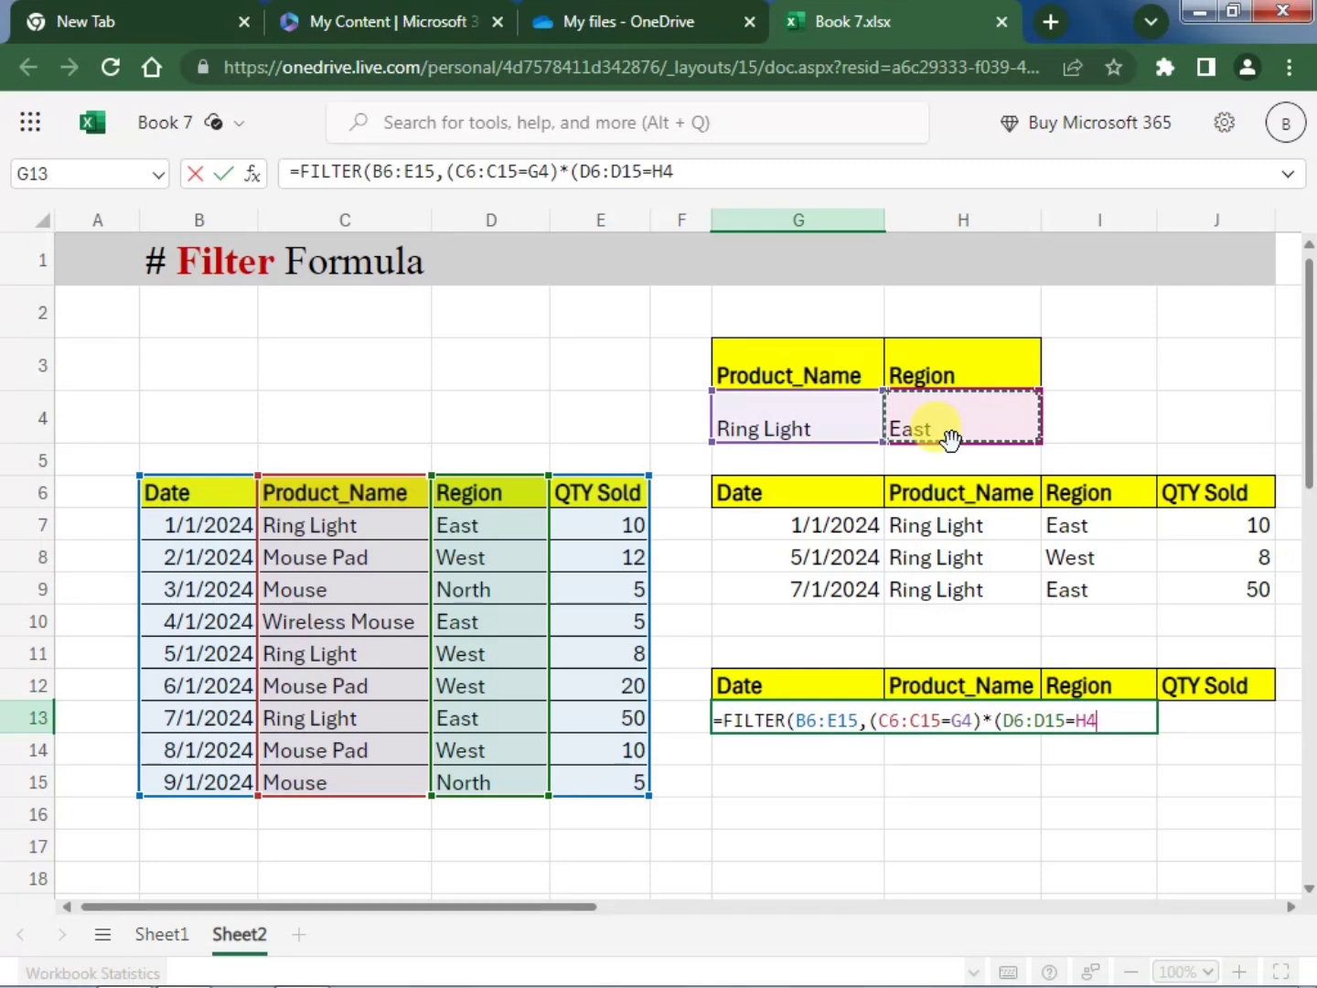
text())
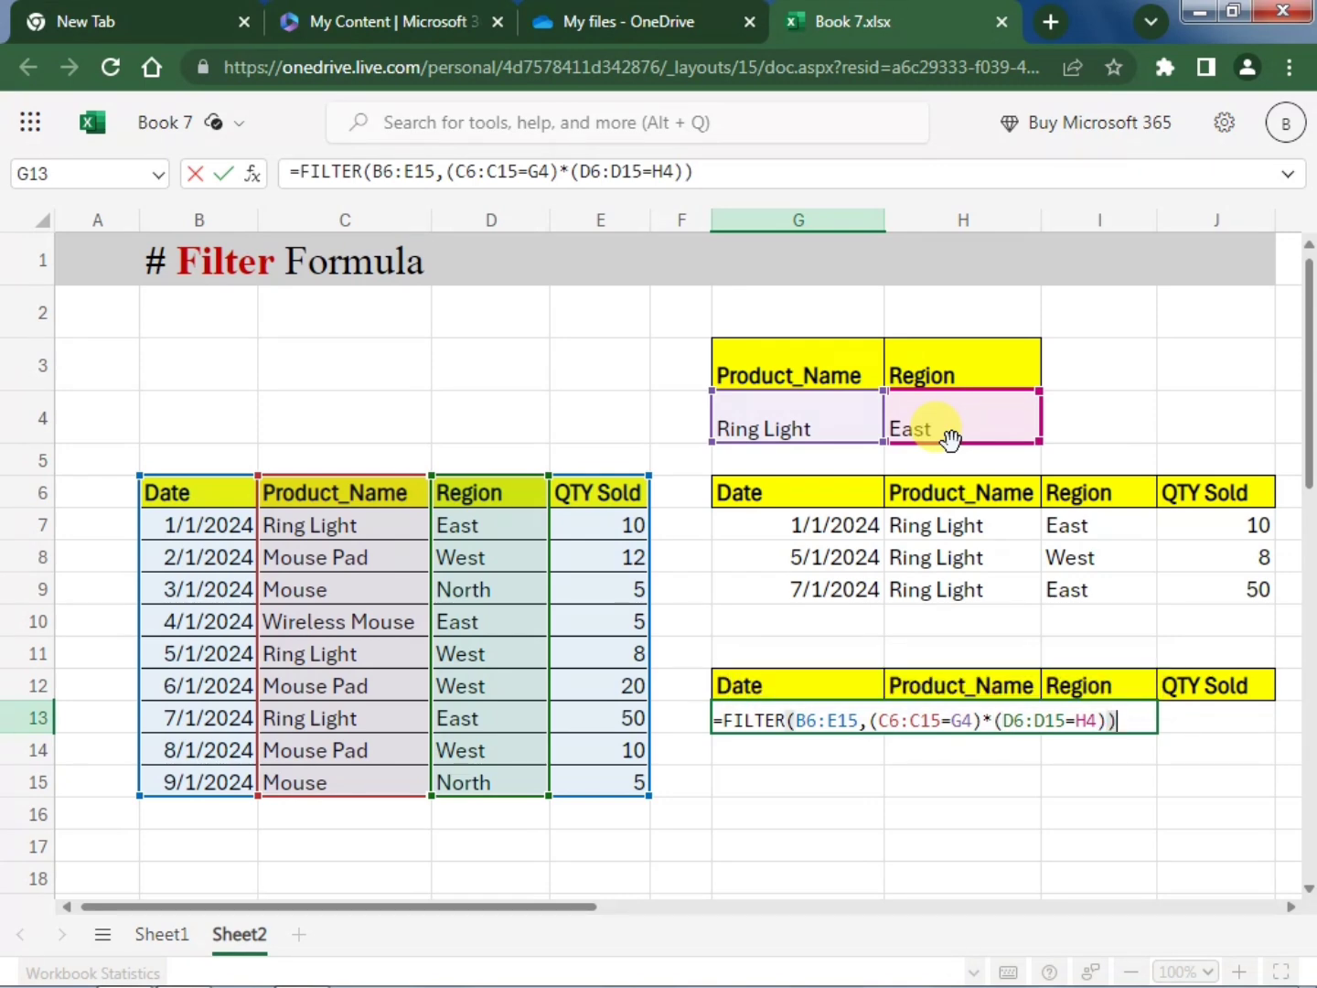
key(Return)
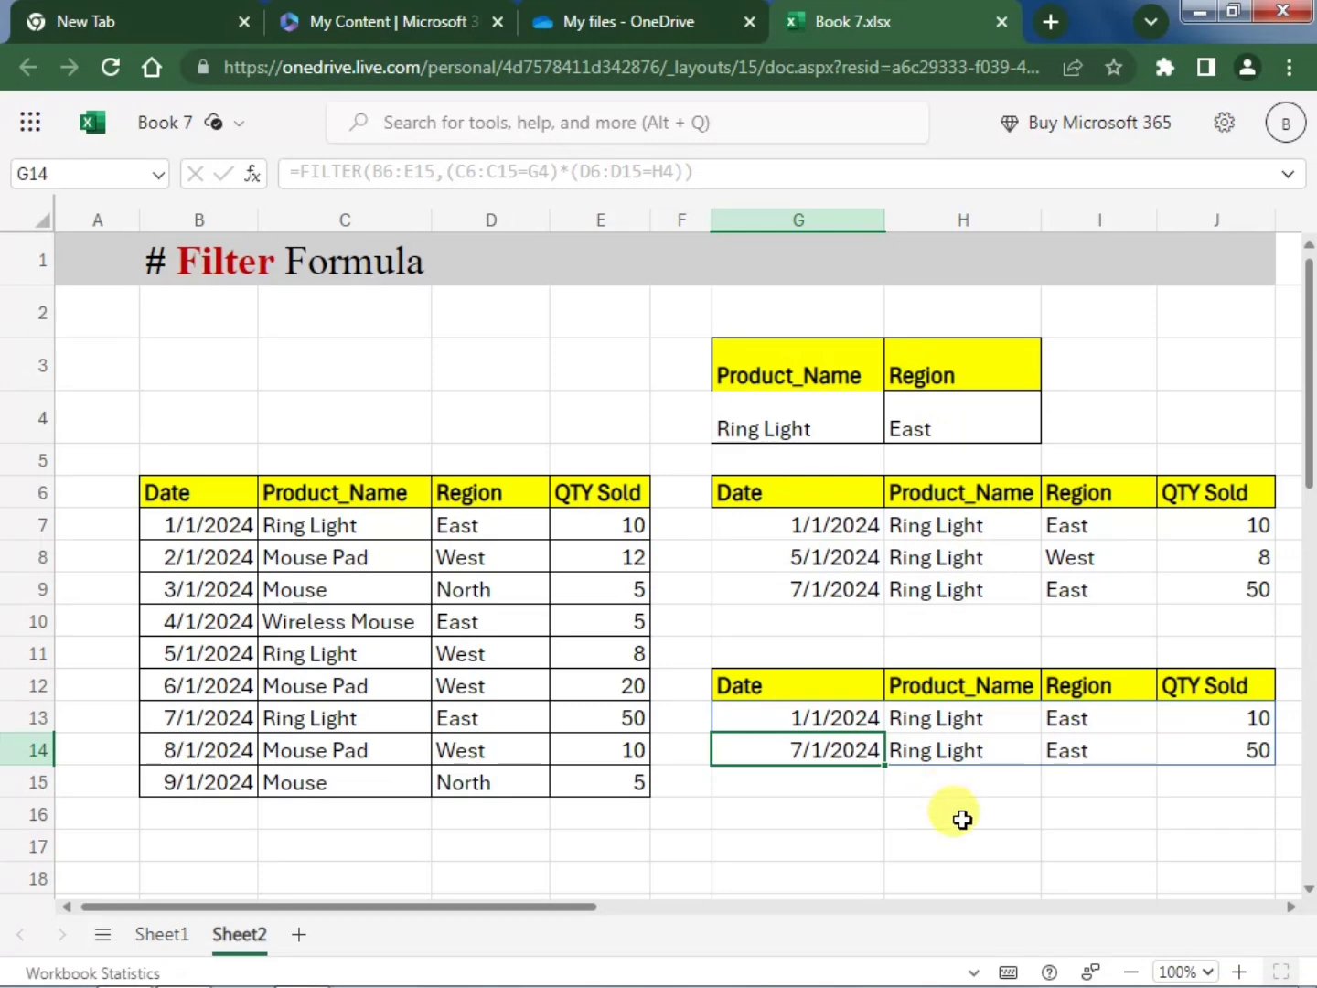
click(979, 833)
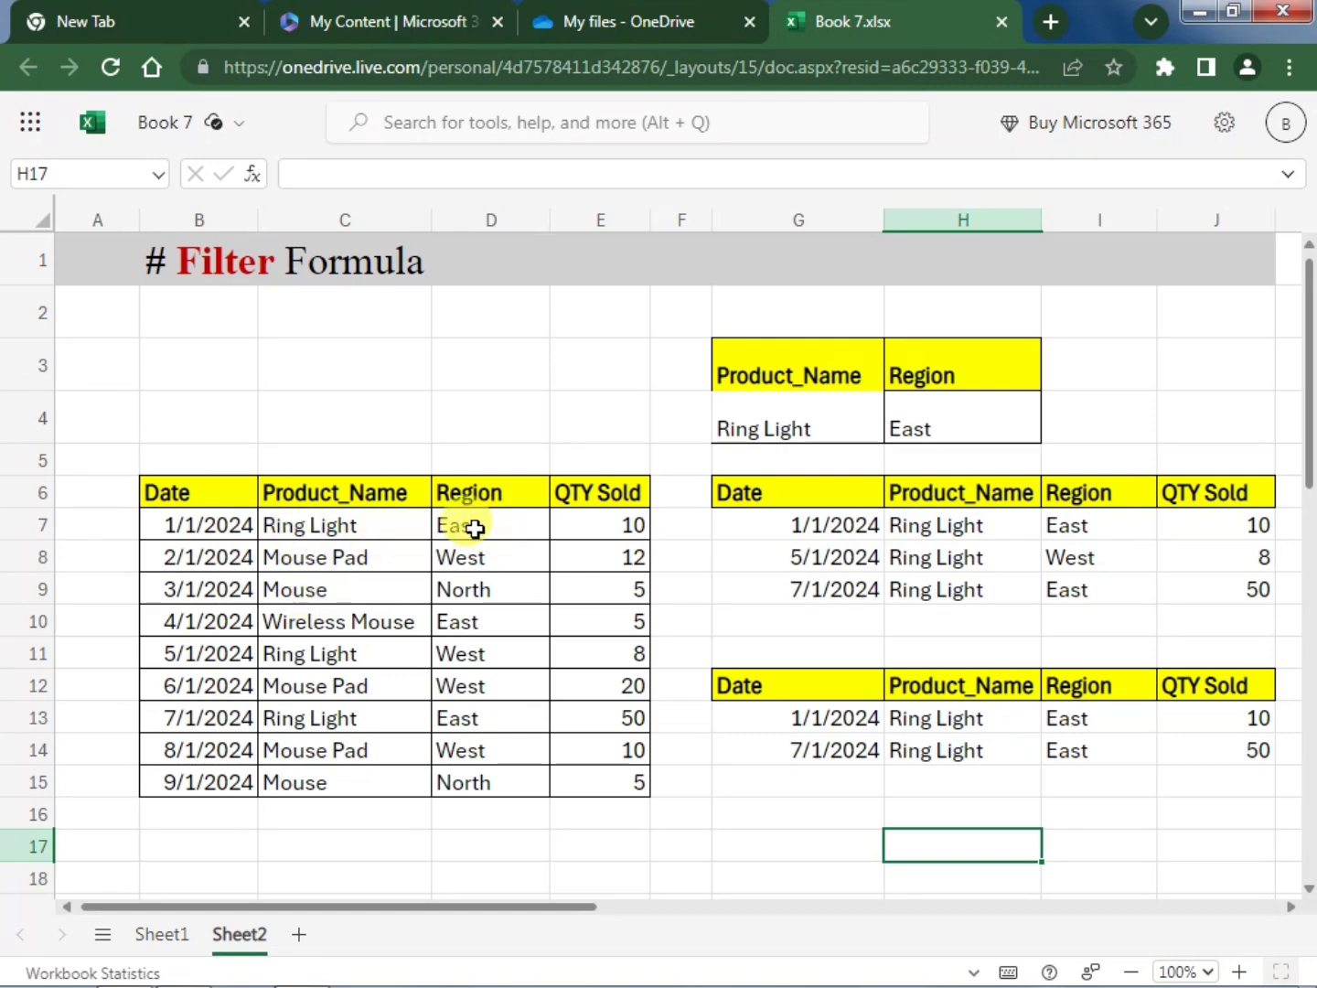
Try other region criteria in H4: West, copied from D8, and NORTH
click(493, 557)
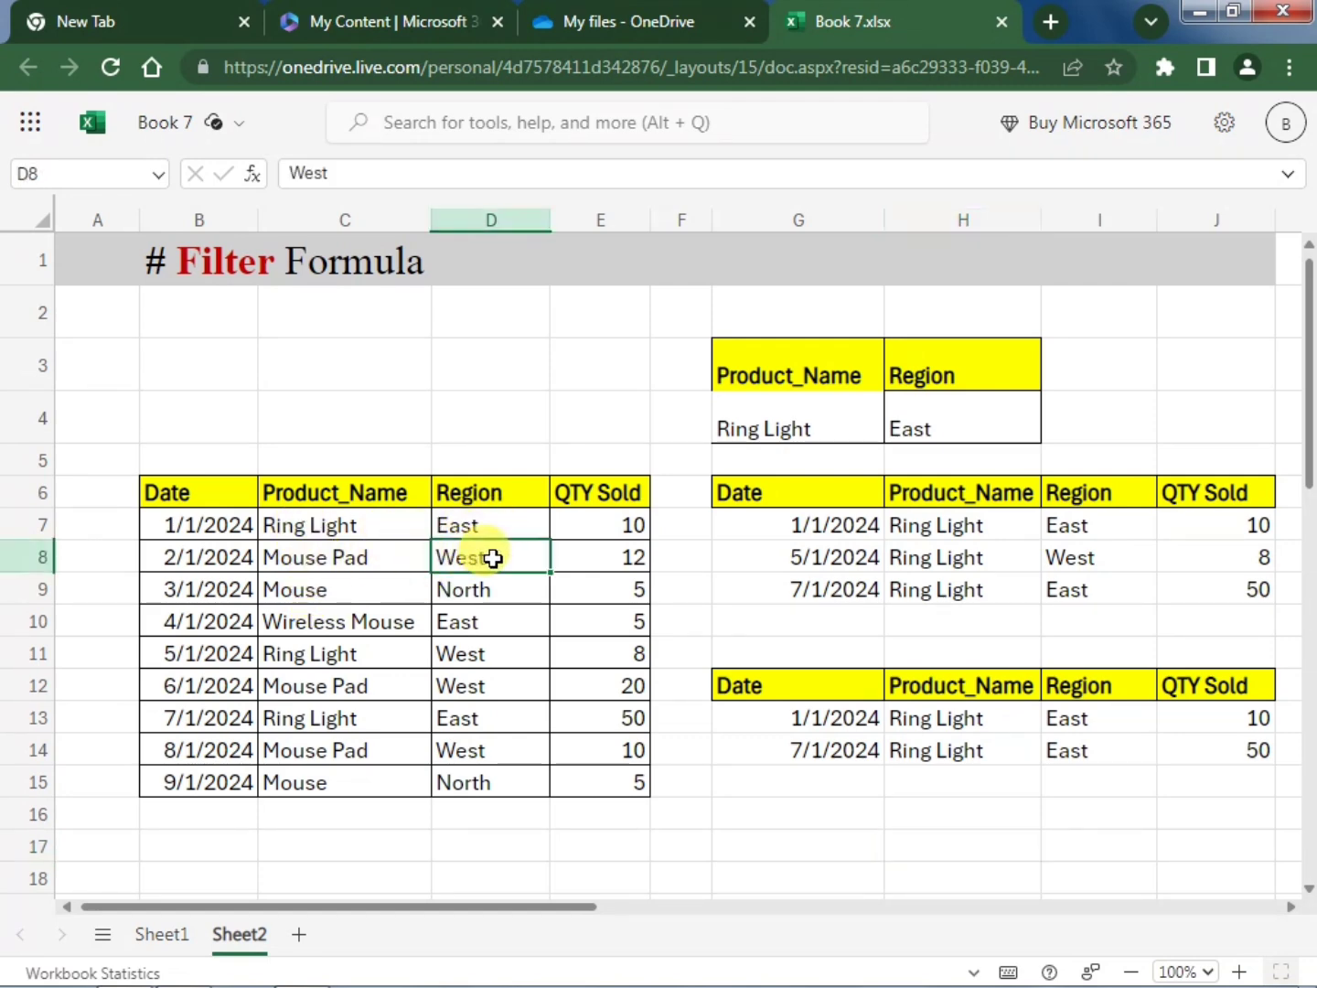
click(945, 420)
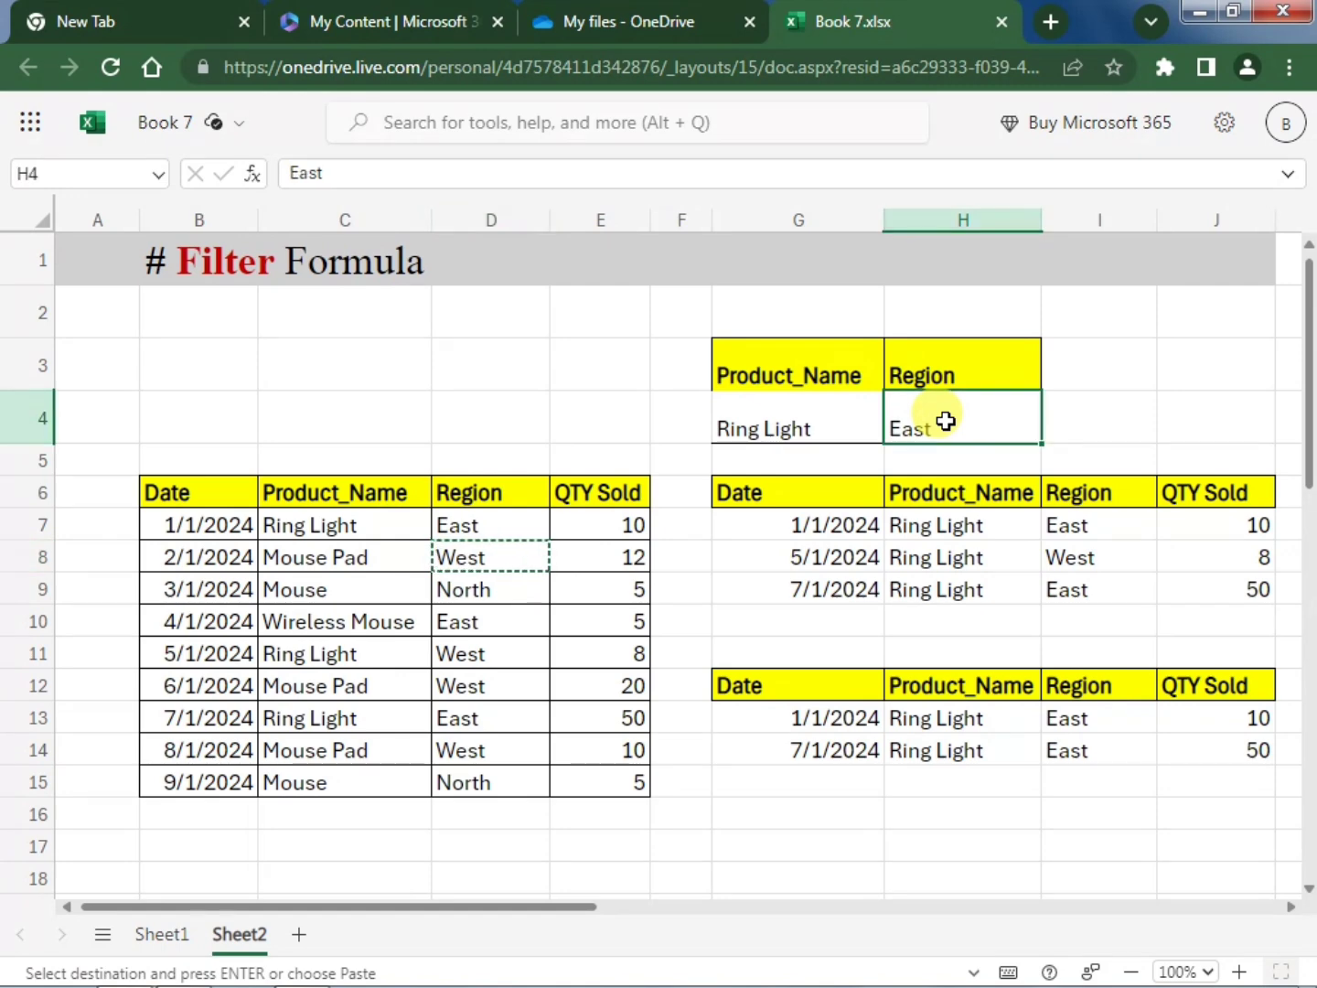
text(West)
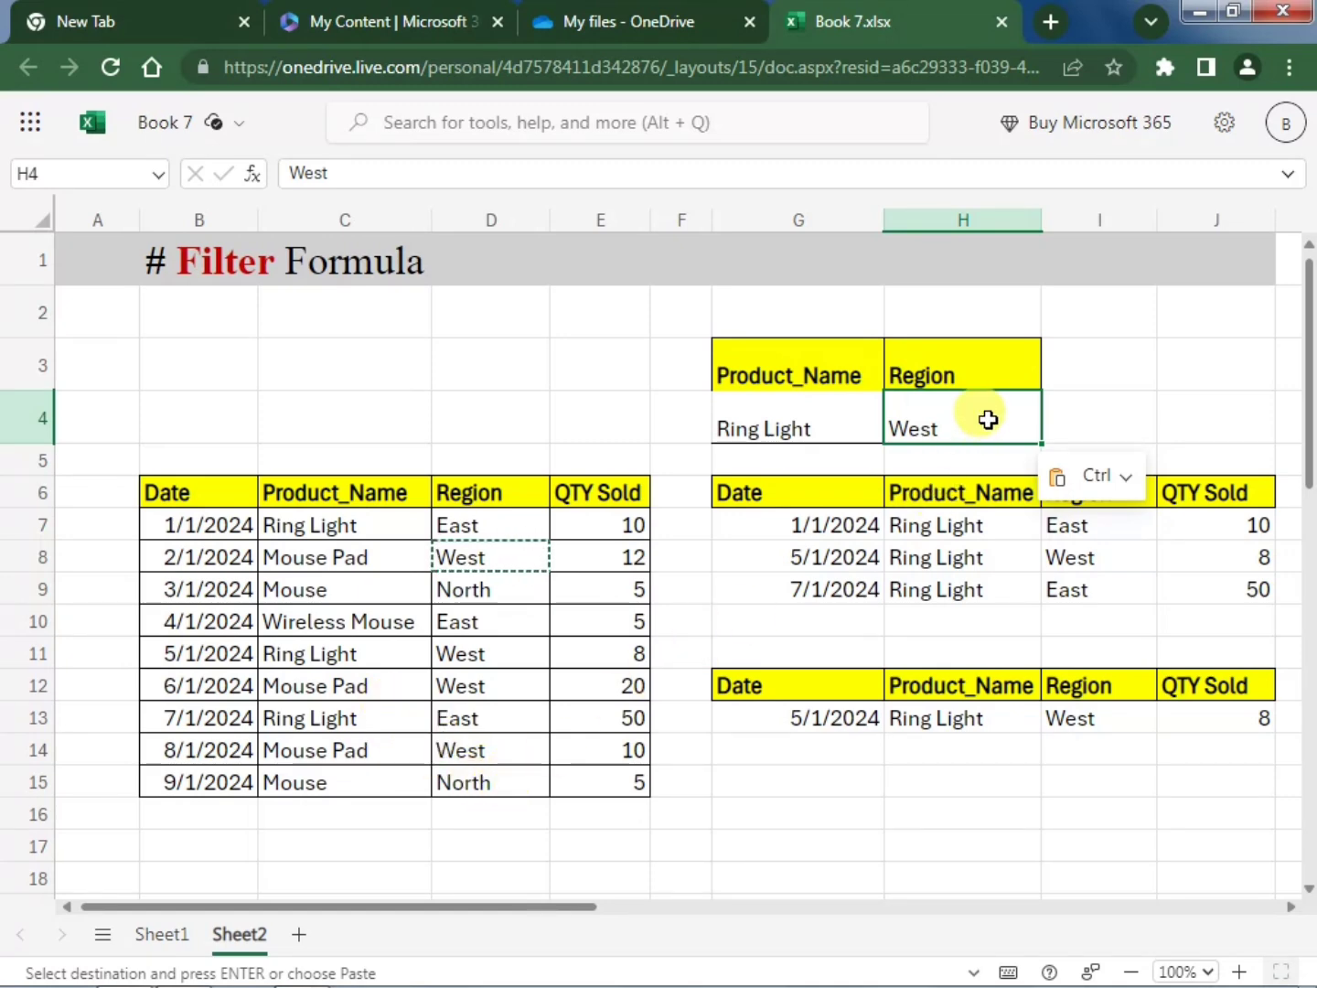
text(NORTH)
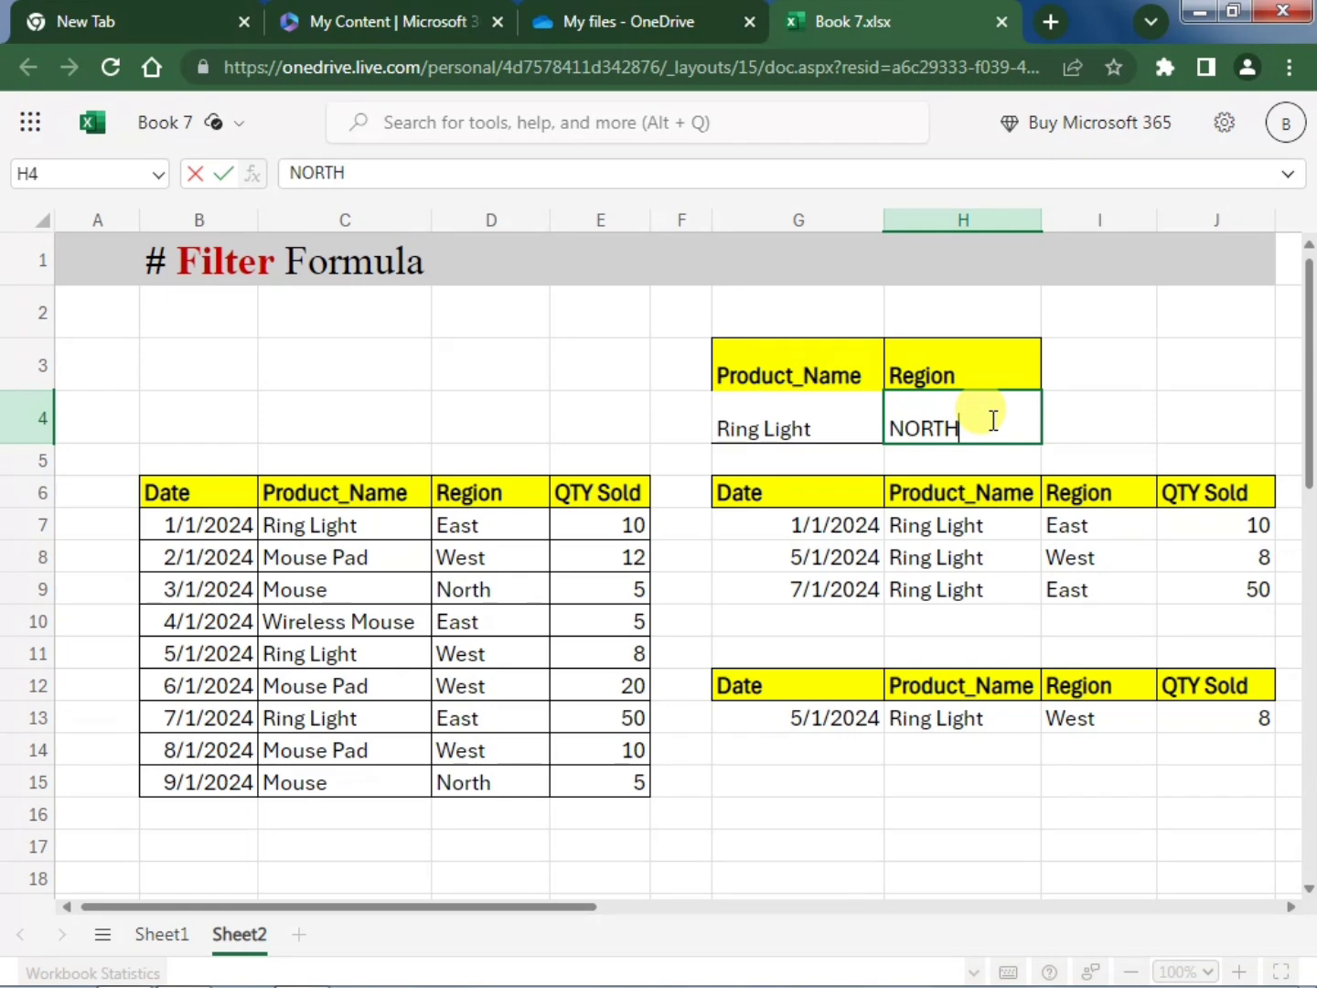
key(Return)
click(1090, 744)
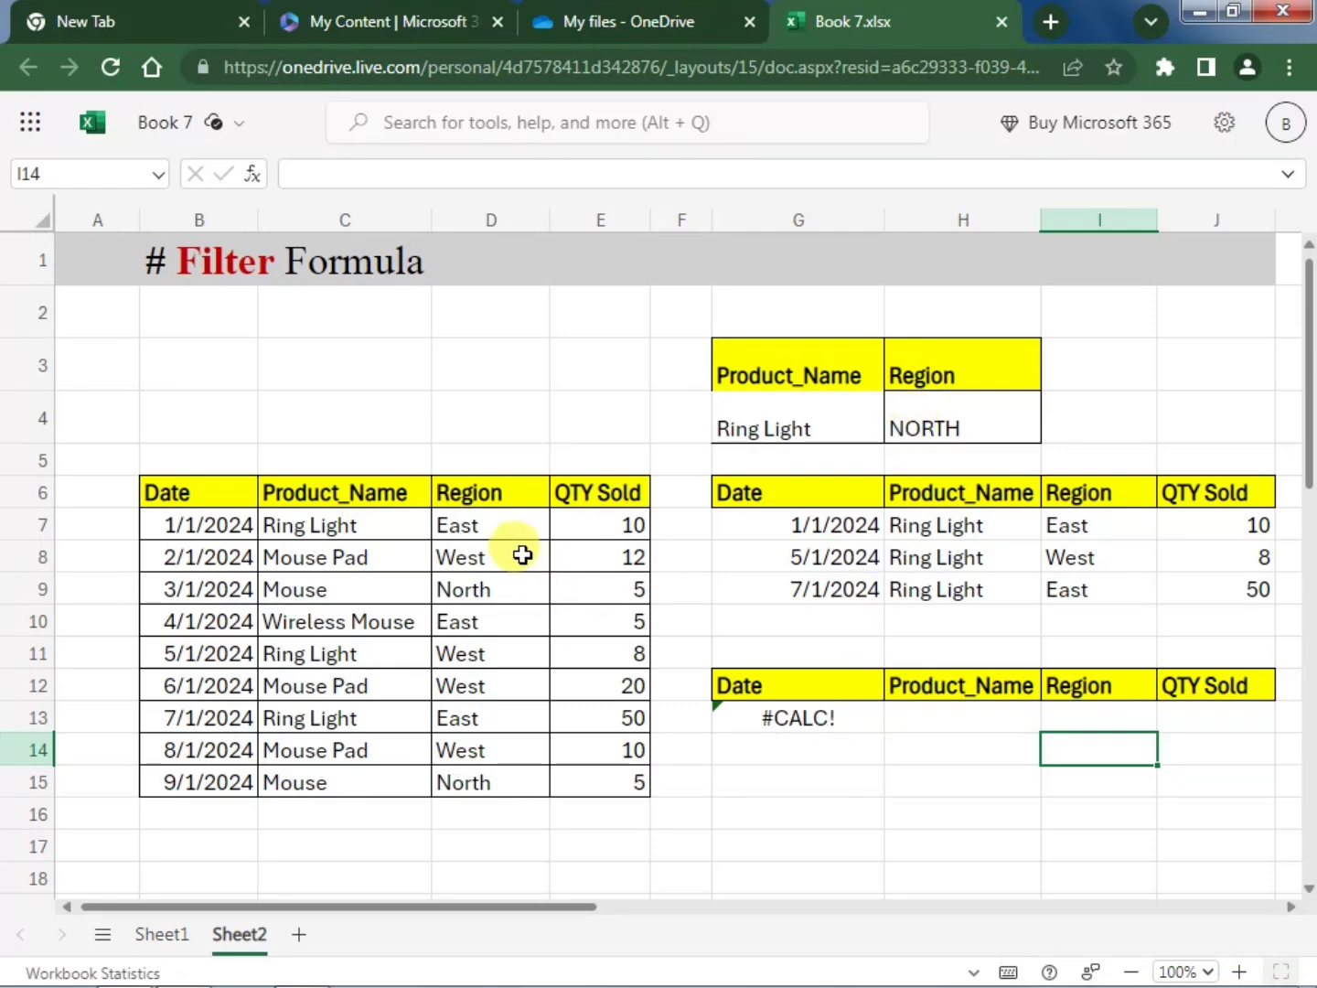
Set the region criterion in H4 to East by copying it from D7
click(509, 526)
key(ctrl+c)
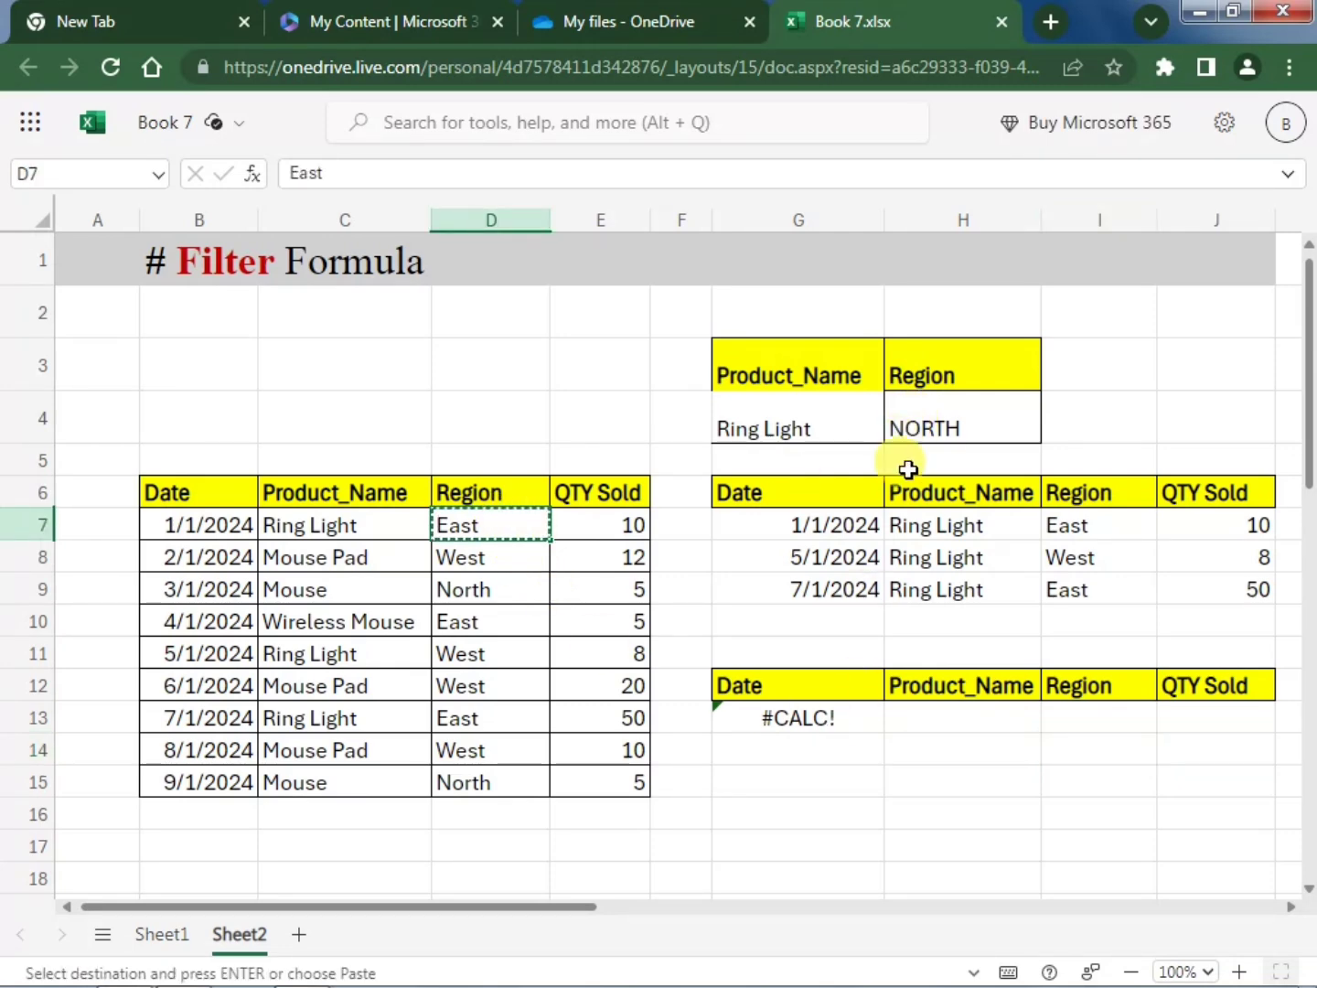
click(951, 416)
key(ctrl+v)
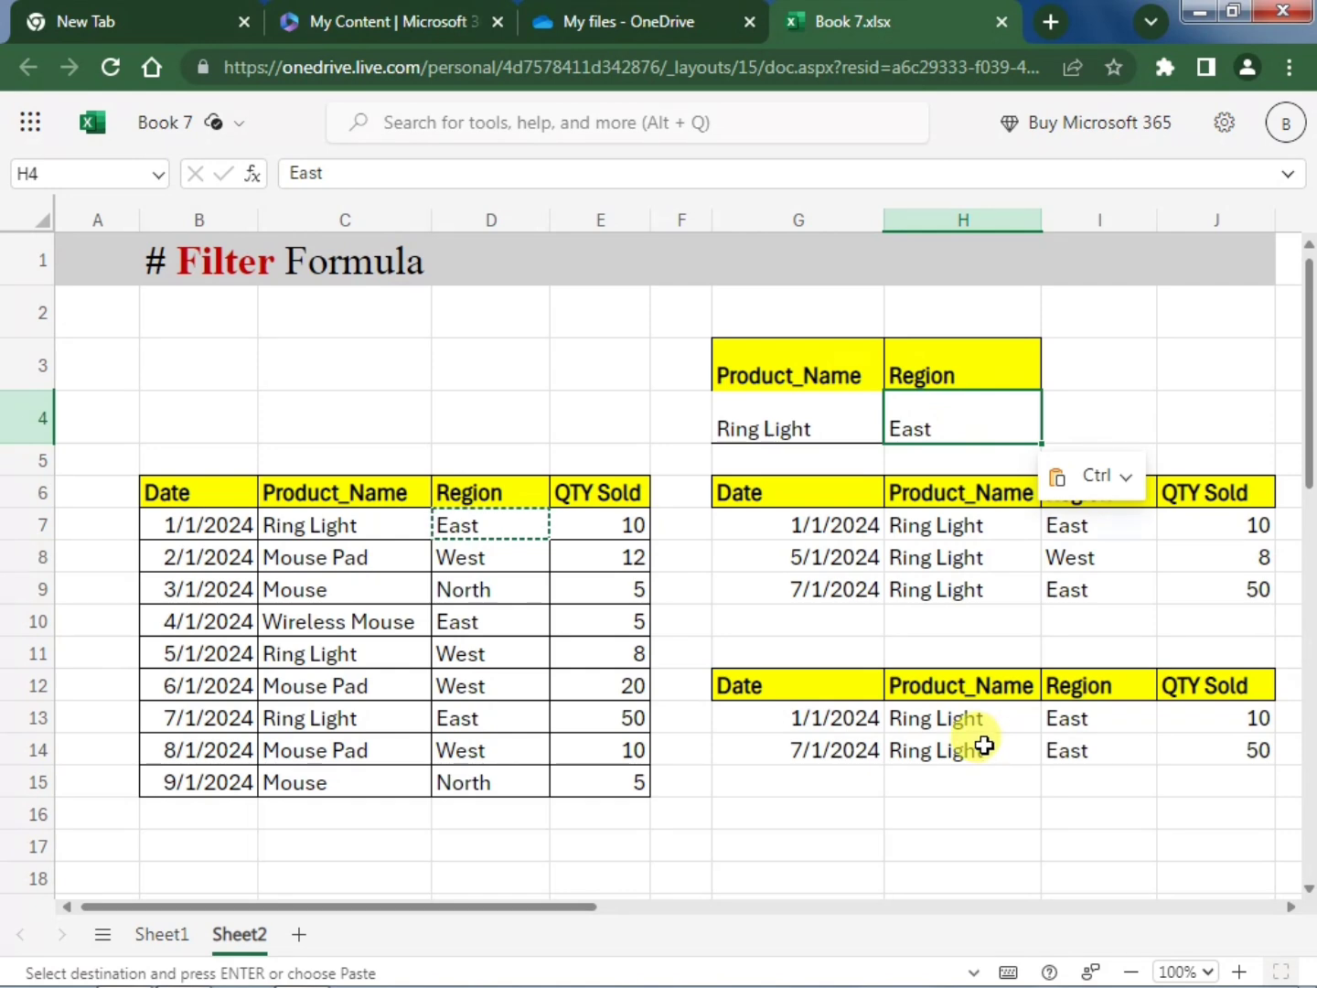
click(985, 751)
click(1117, 802)
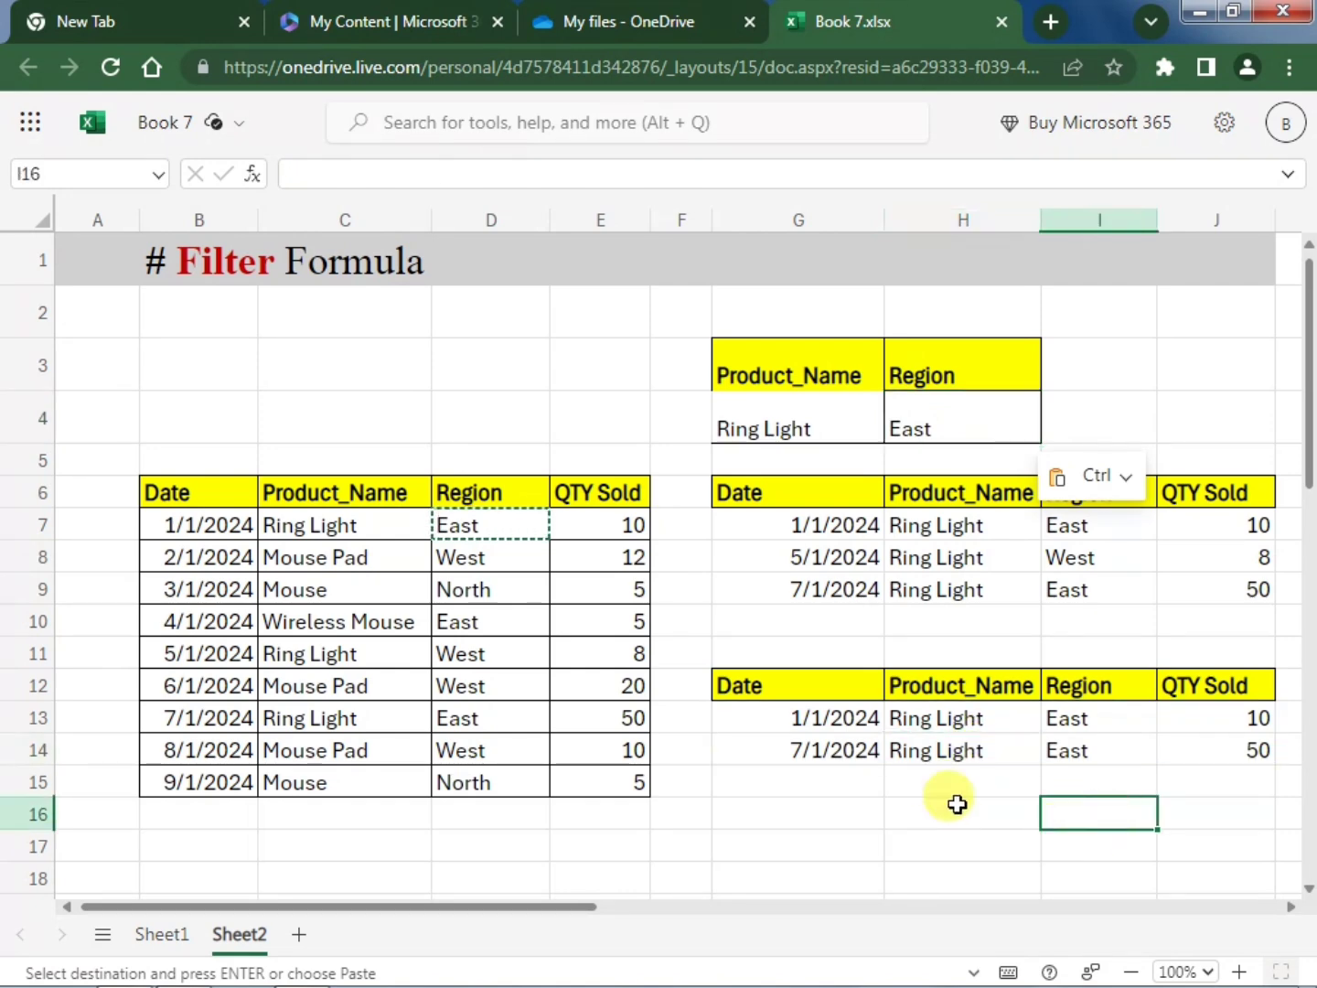
Add "NOT FOUND" as the if_empty argument of the G13 FILTER formula
click(829, 717)
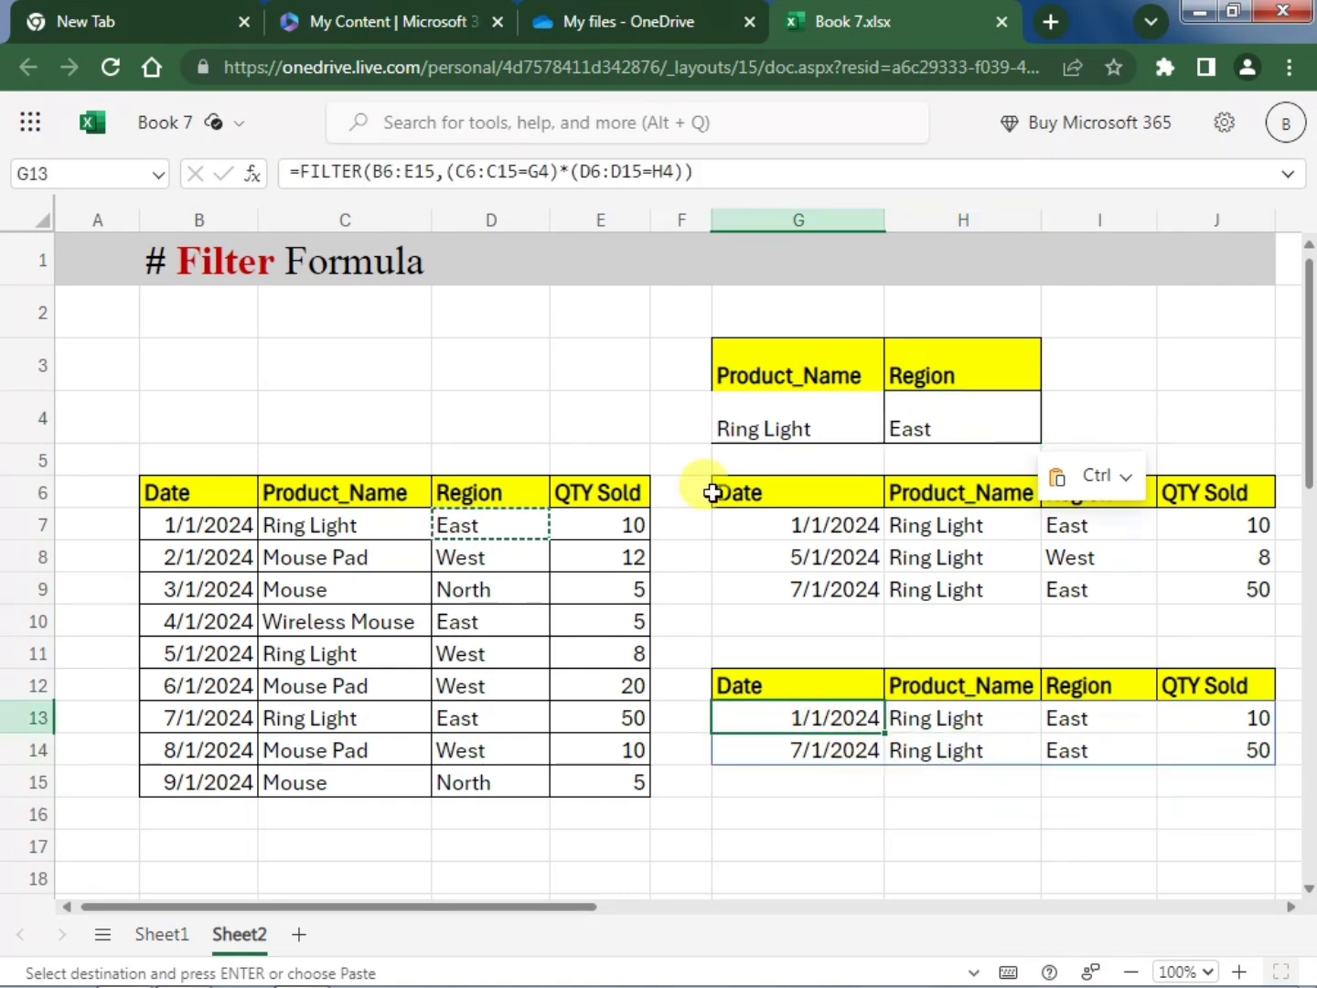
click(703, 173)
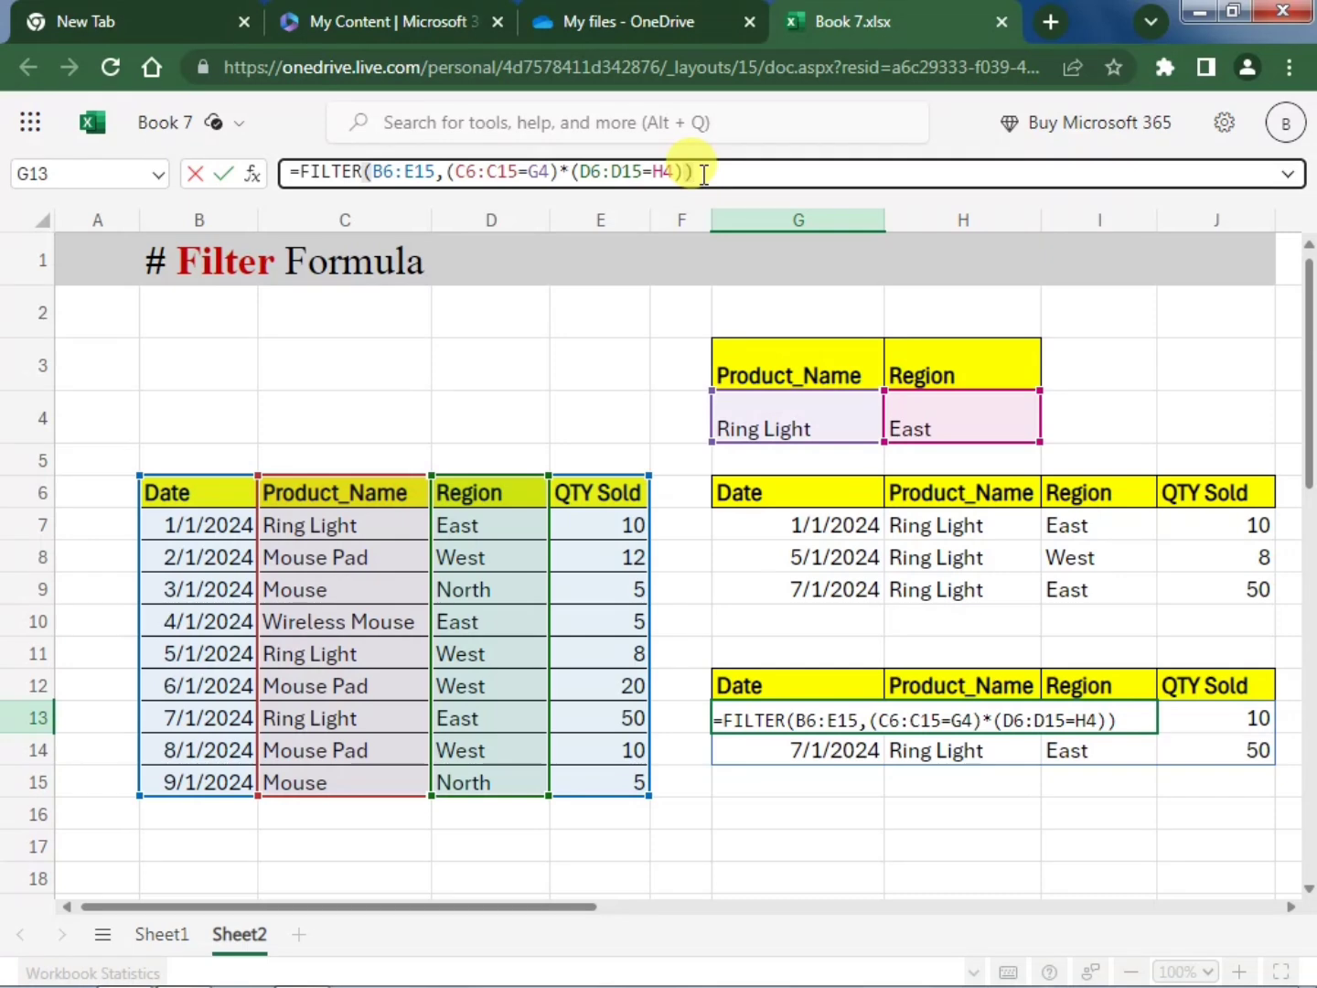
key(BackSpace)
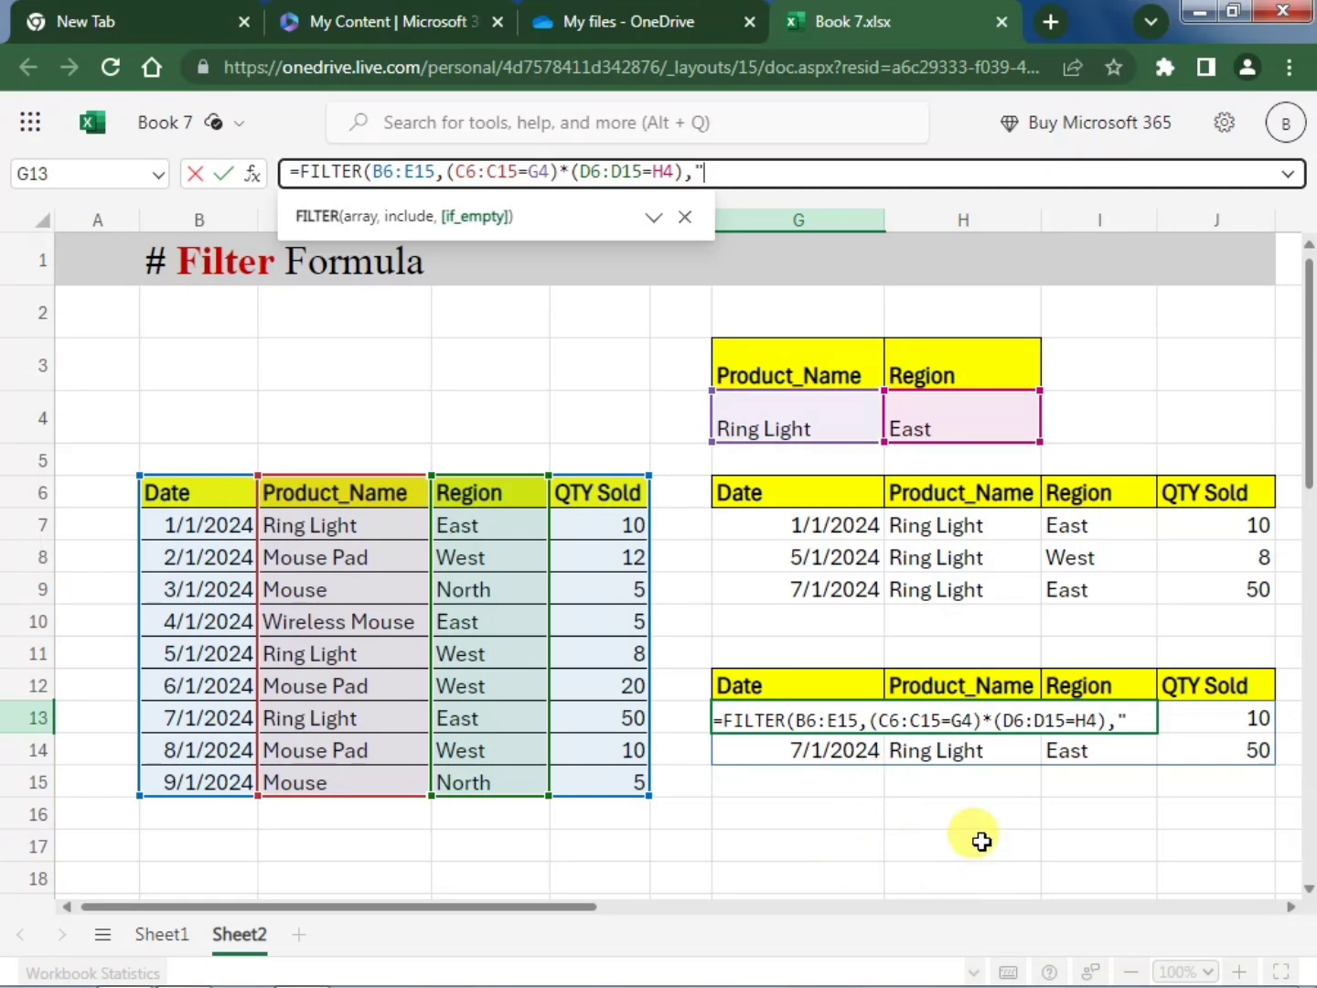
text(T FOUND)
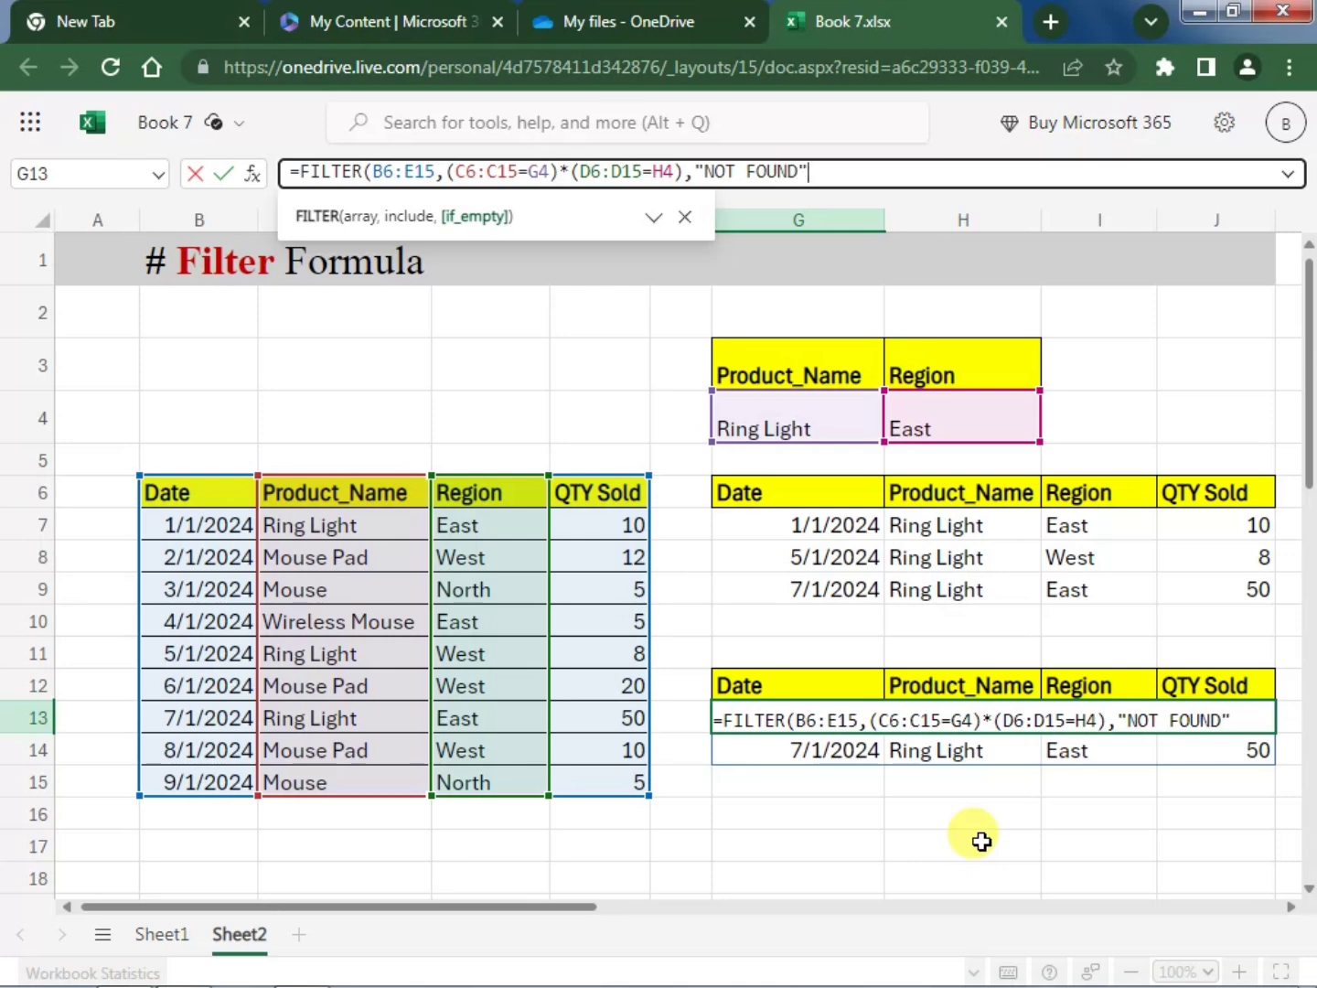
text("))
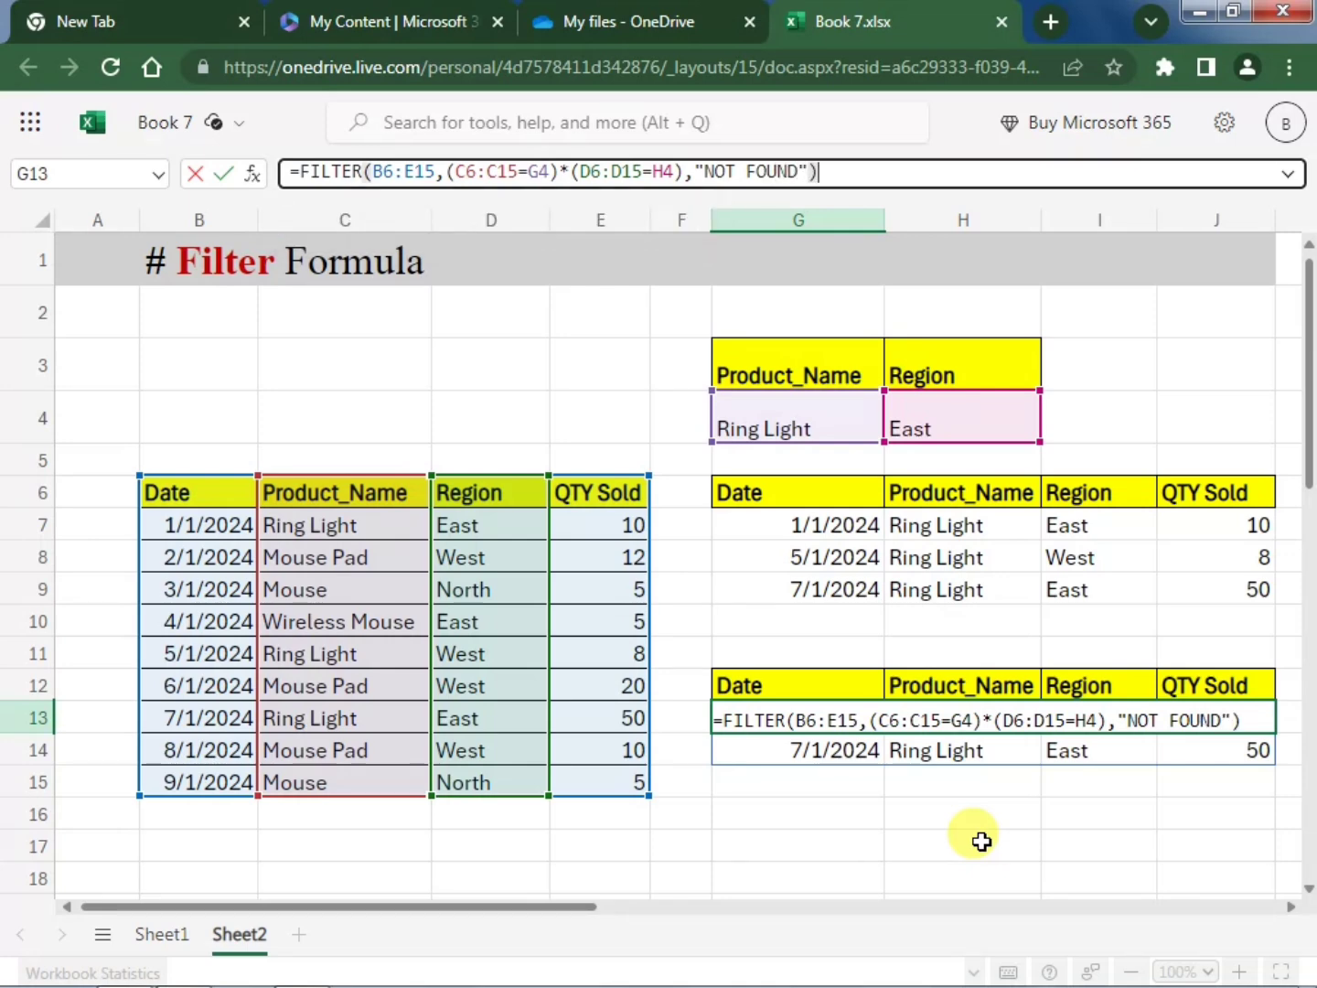
key(Return)
click(978, 842)
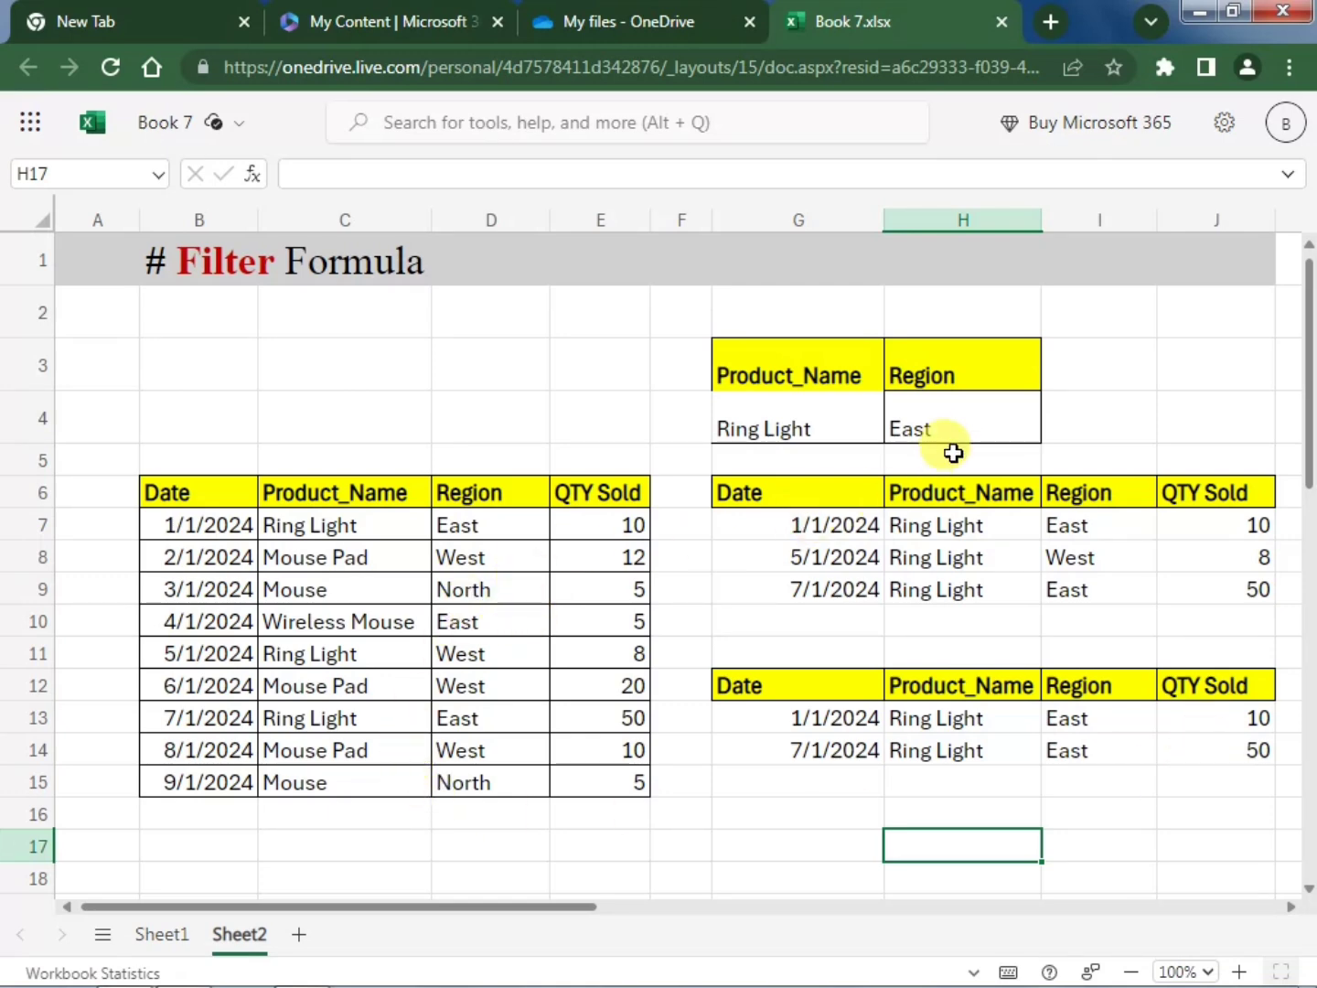
Set the region criterion in H4 to NORTH to test the not-found fallback
click(967, 422)
text(NORTH)
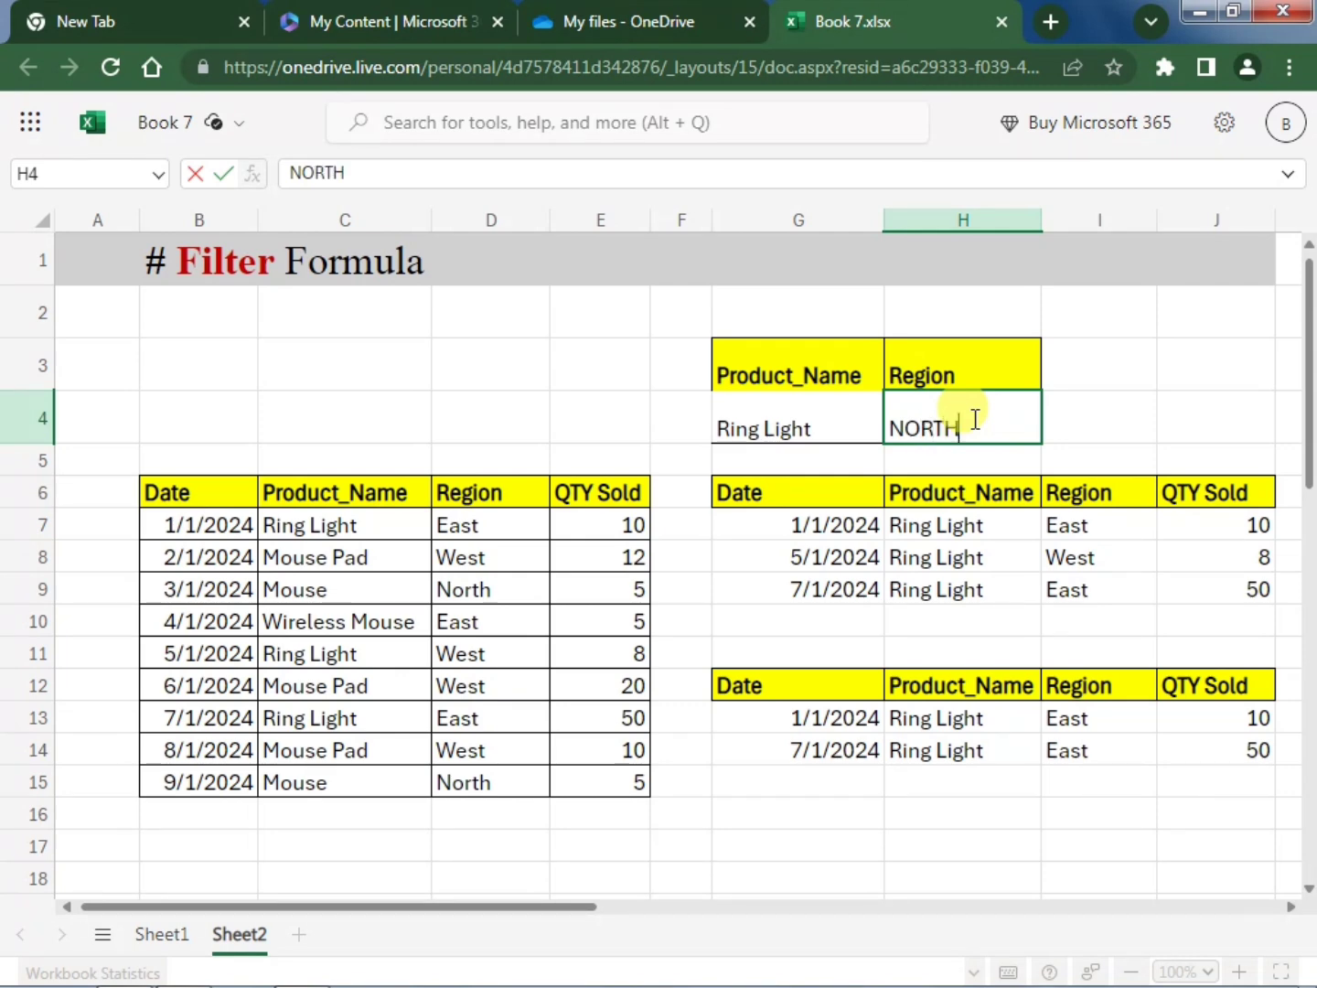
key(Return)
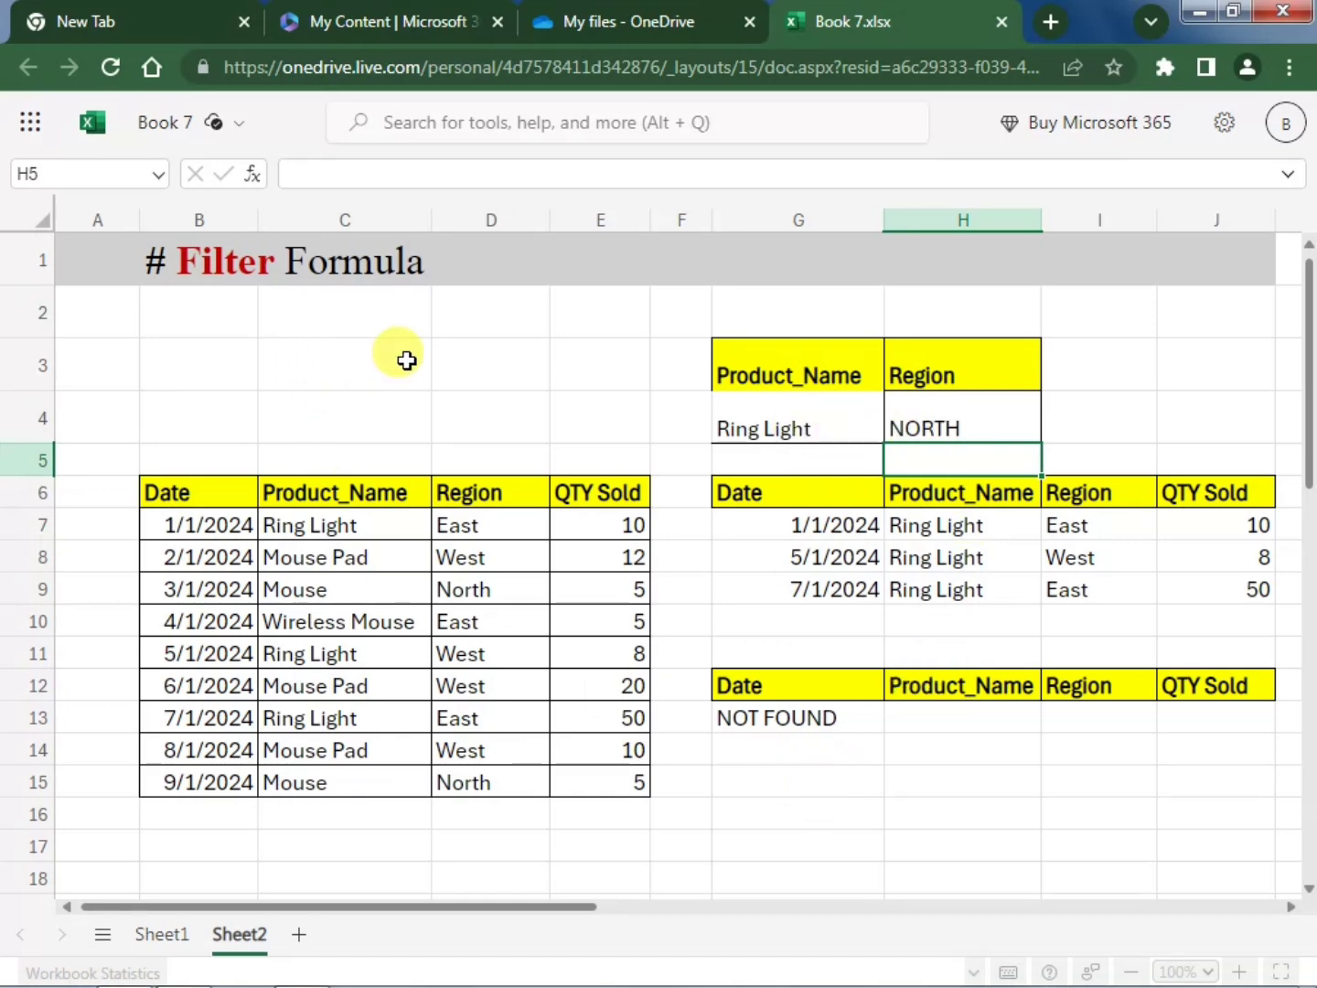
click(857, 803)
Start a FILTER formula in G25 of the date-range example, with B24:E33 as its array
scroll(996, 800, right, 1)
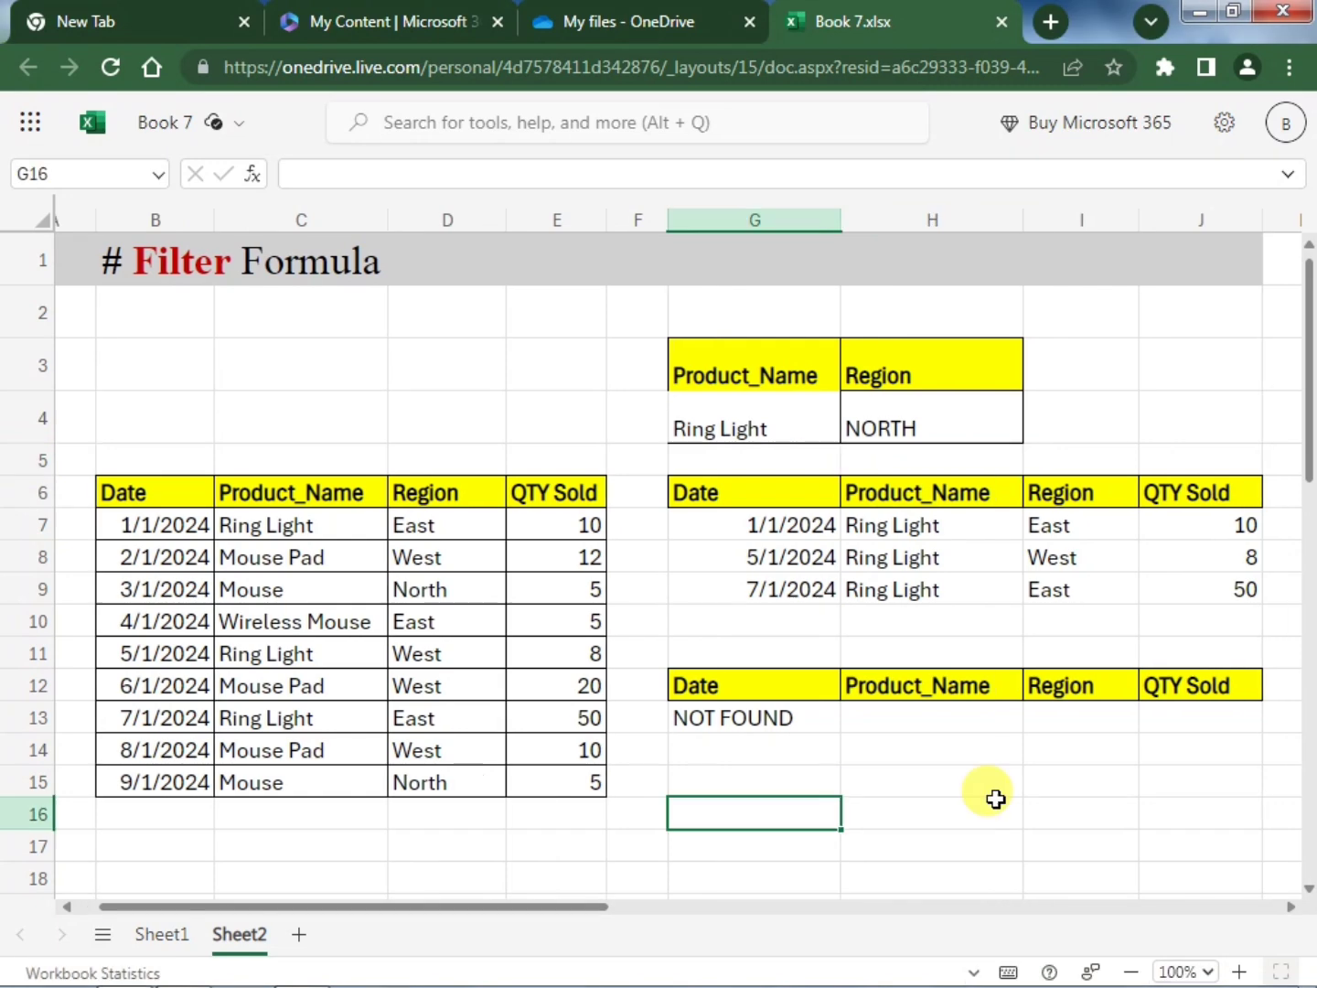
scroll(995, 798, down, 6)
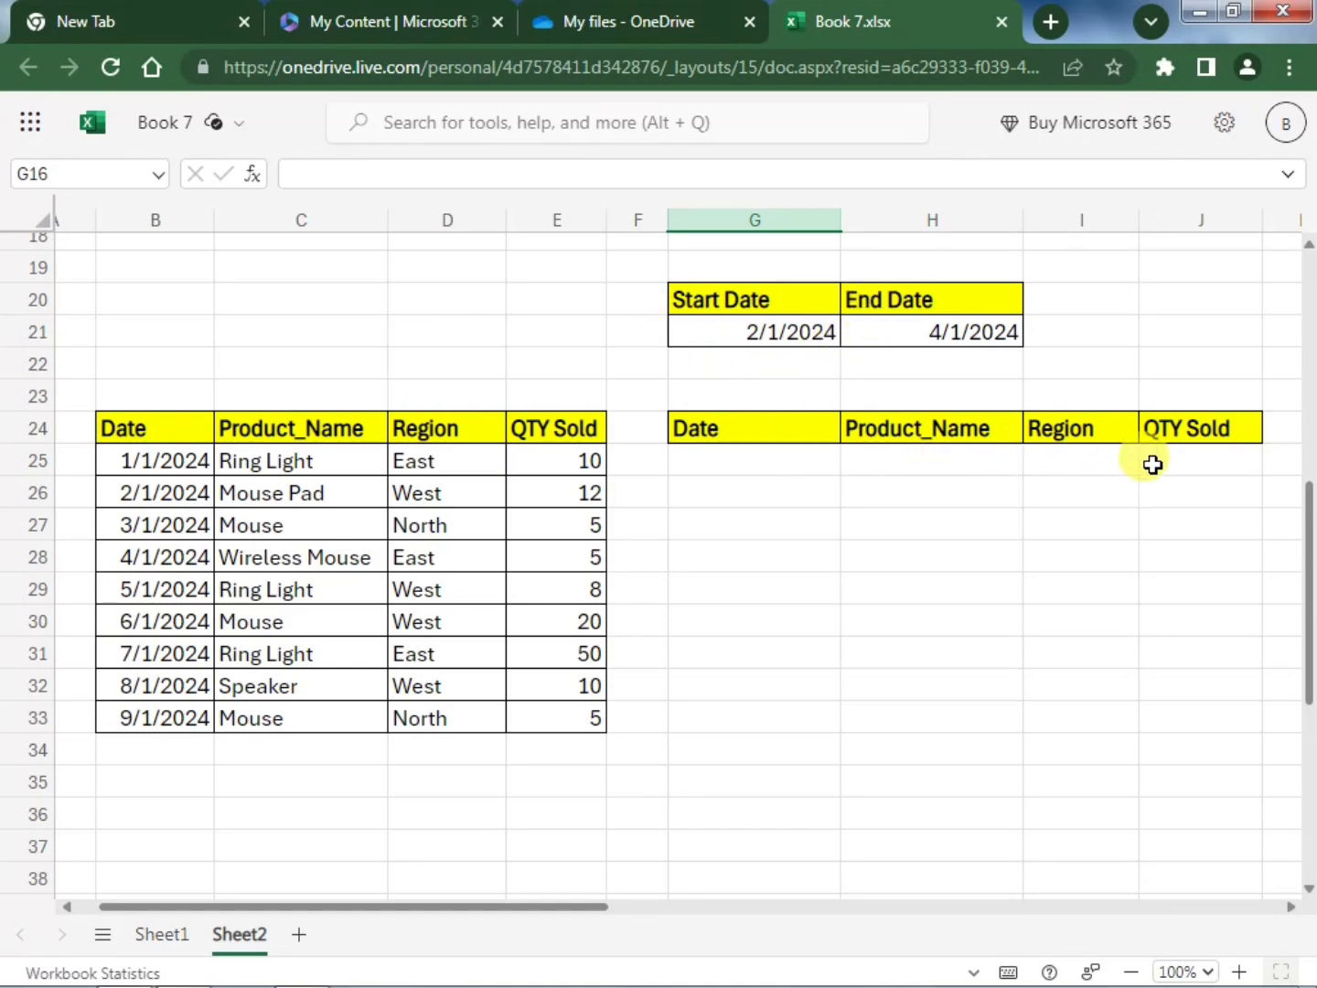
click(792, 456)
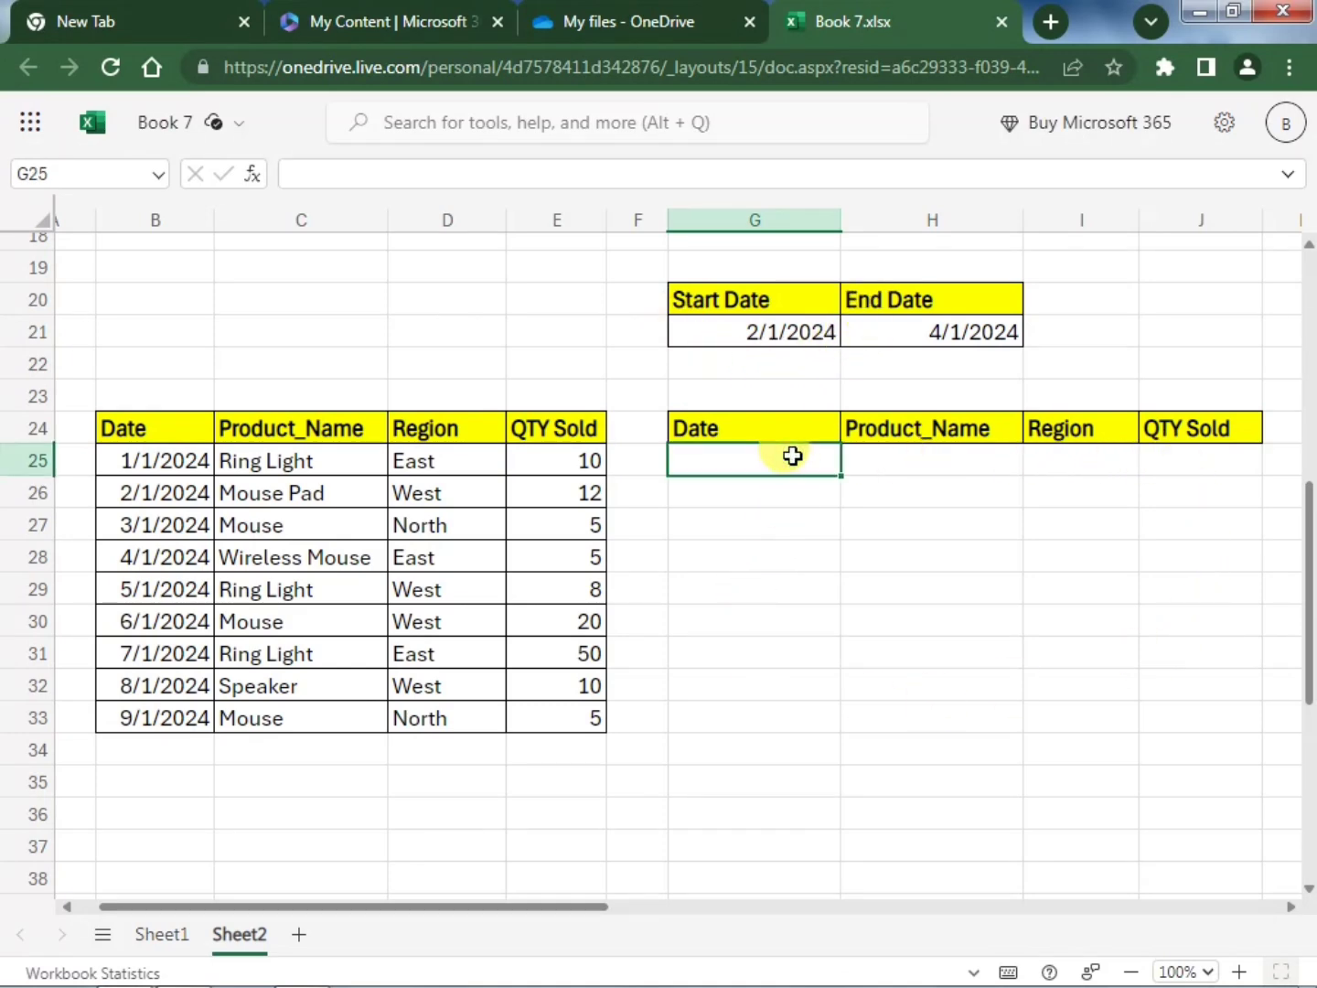
text(=FI)
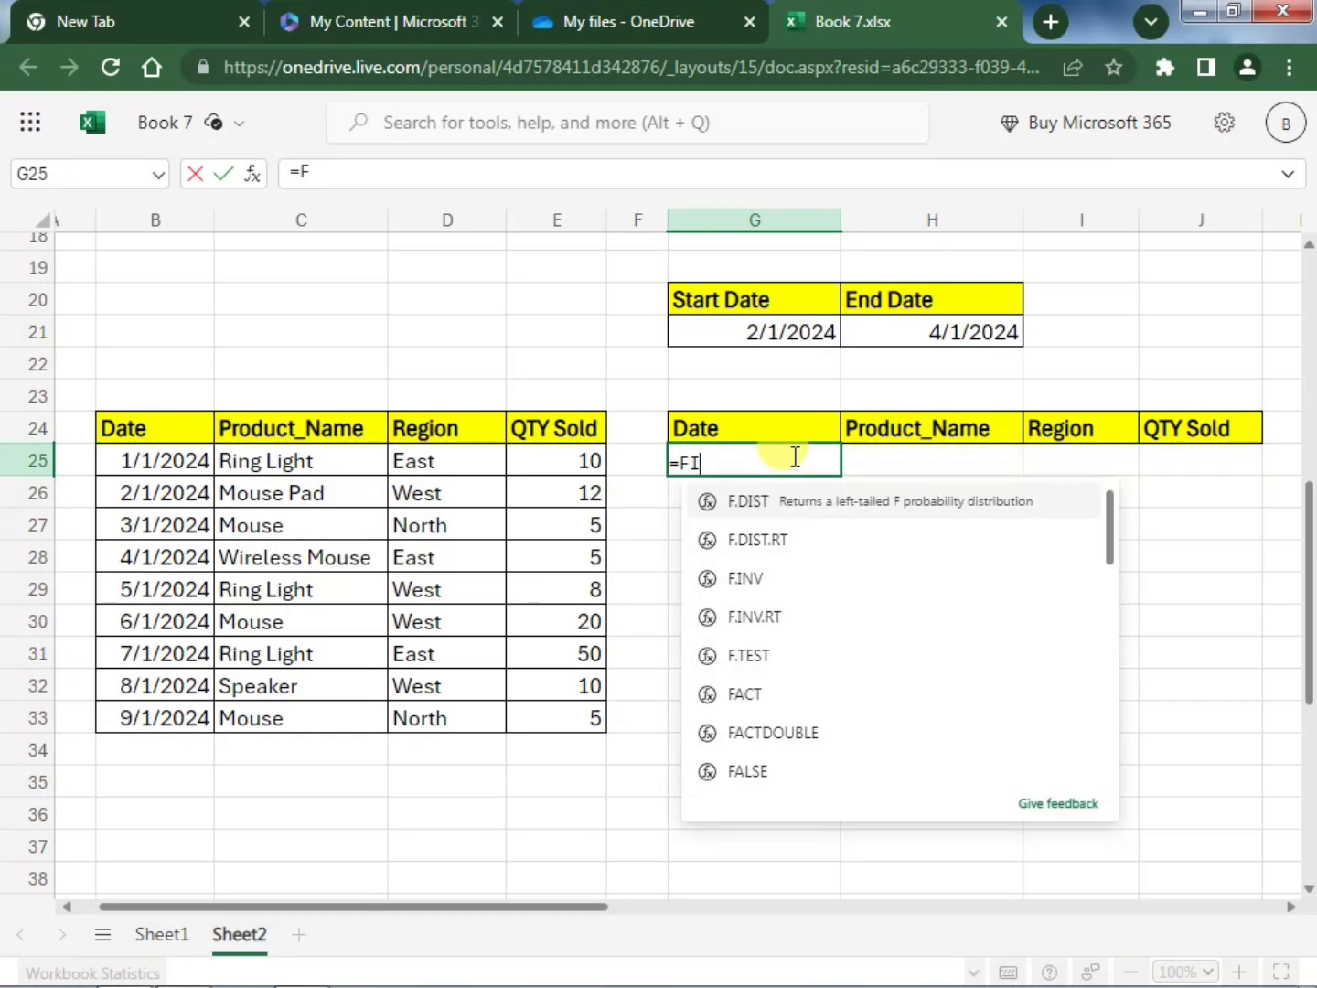
text(LTER()
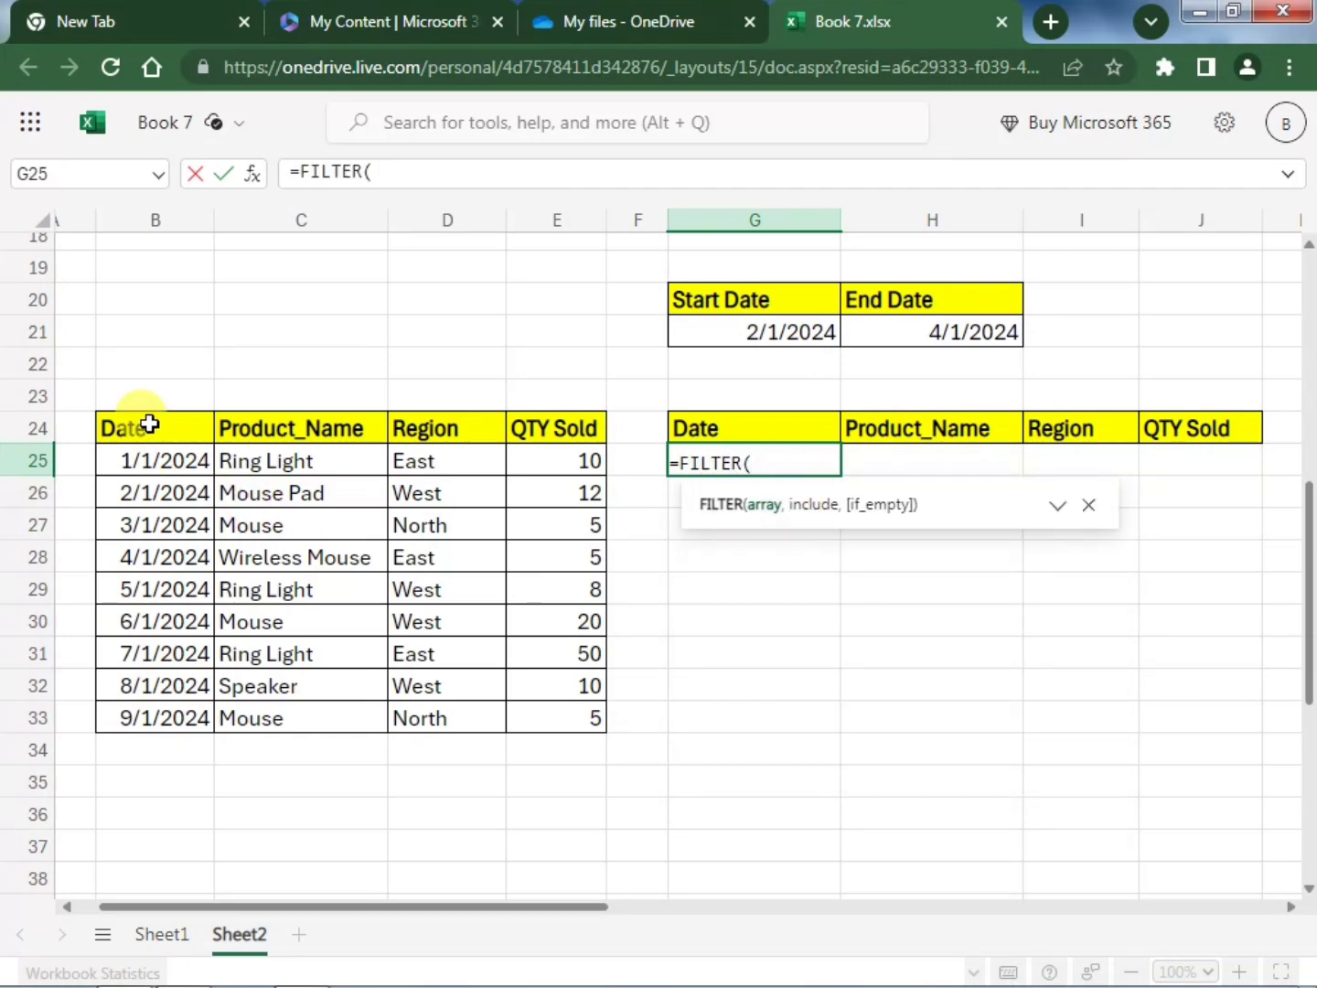
drag(149, 422, 577, 703)
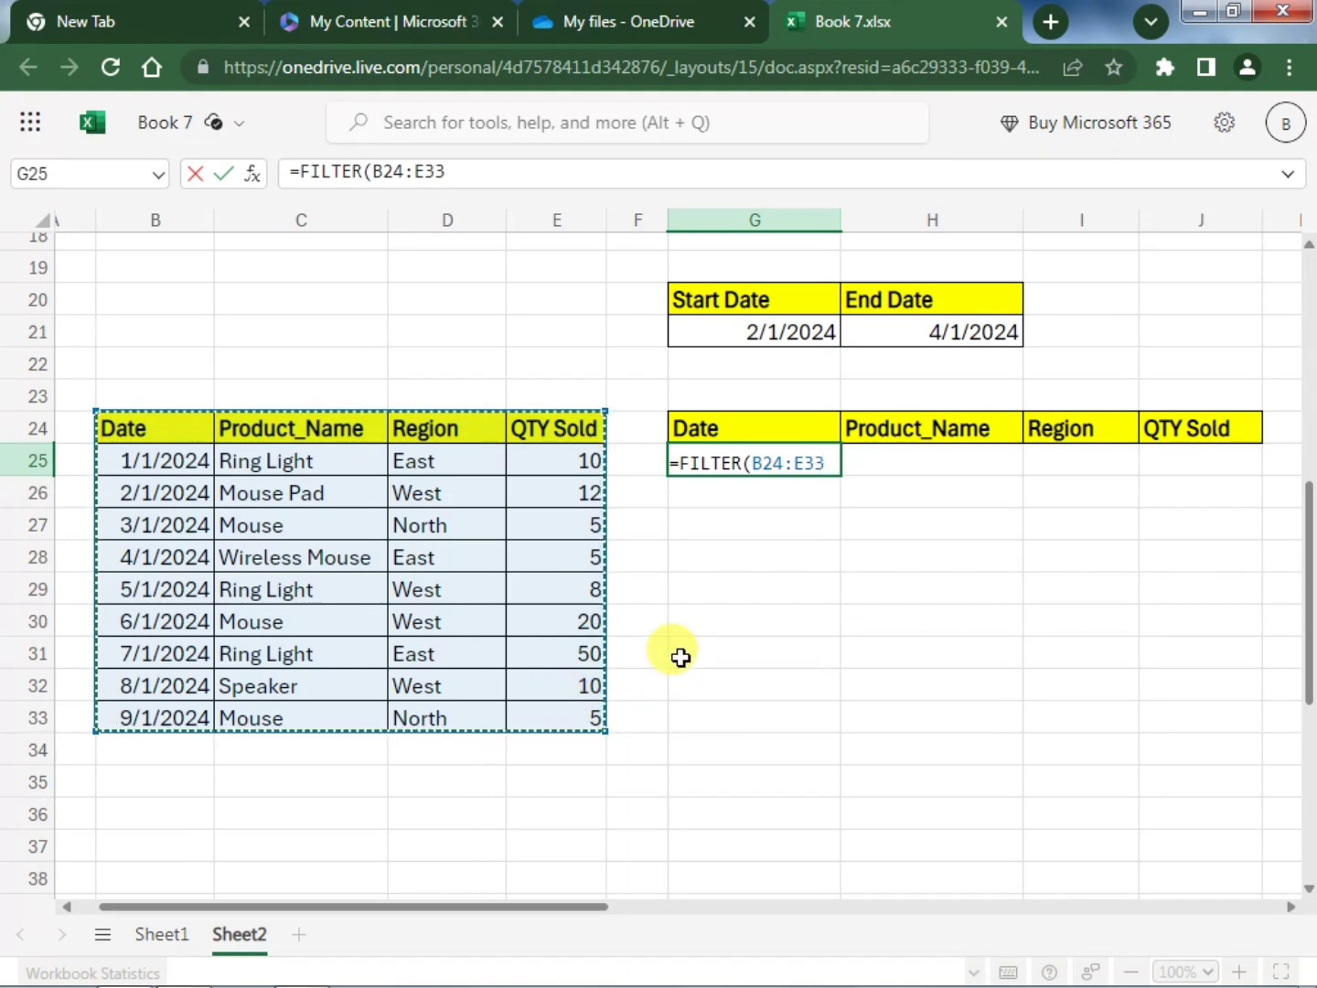
text(,)
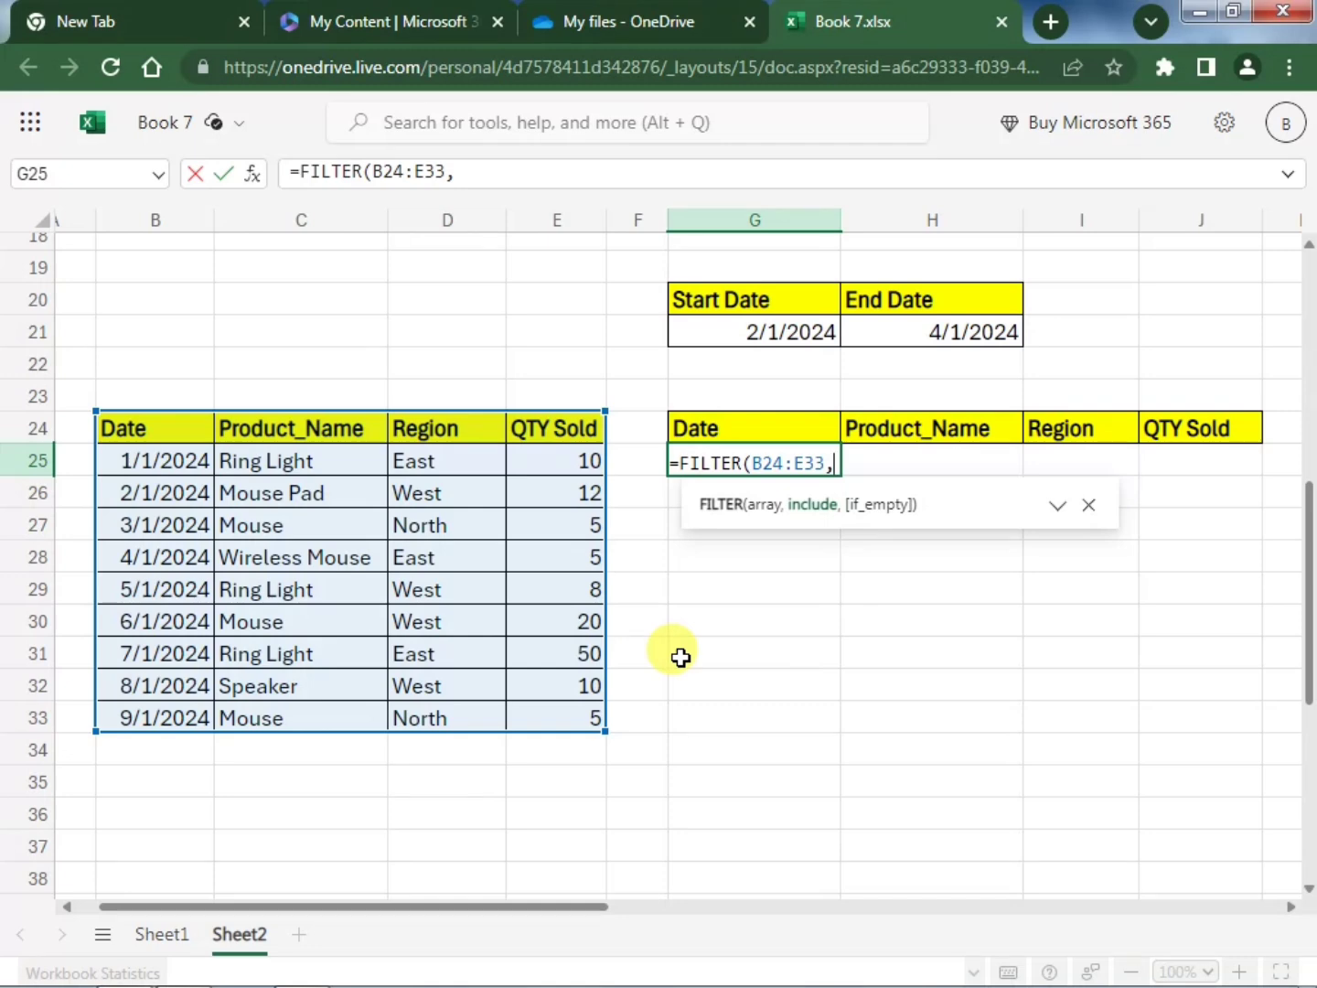
Add the start-date condition (B24:B33>=G21) to the G25 FILTER formula, followed by * for a second condition
text(()
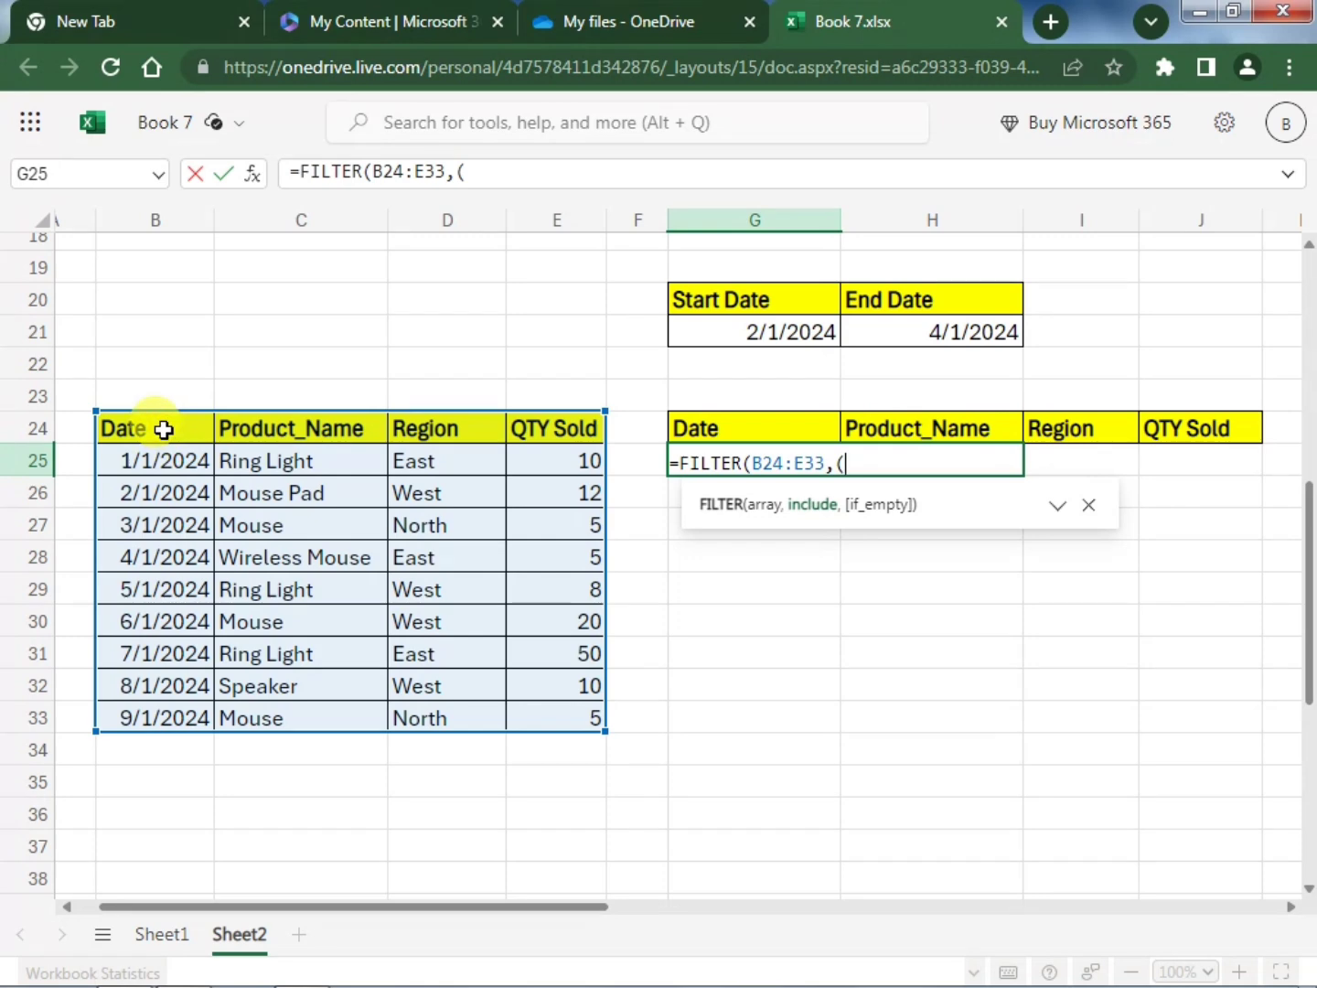
drag(164, 428, 169, 715)
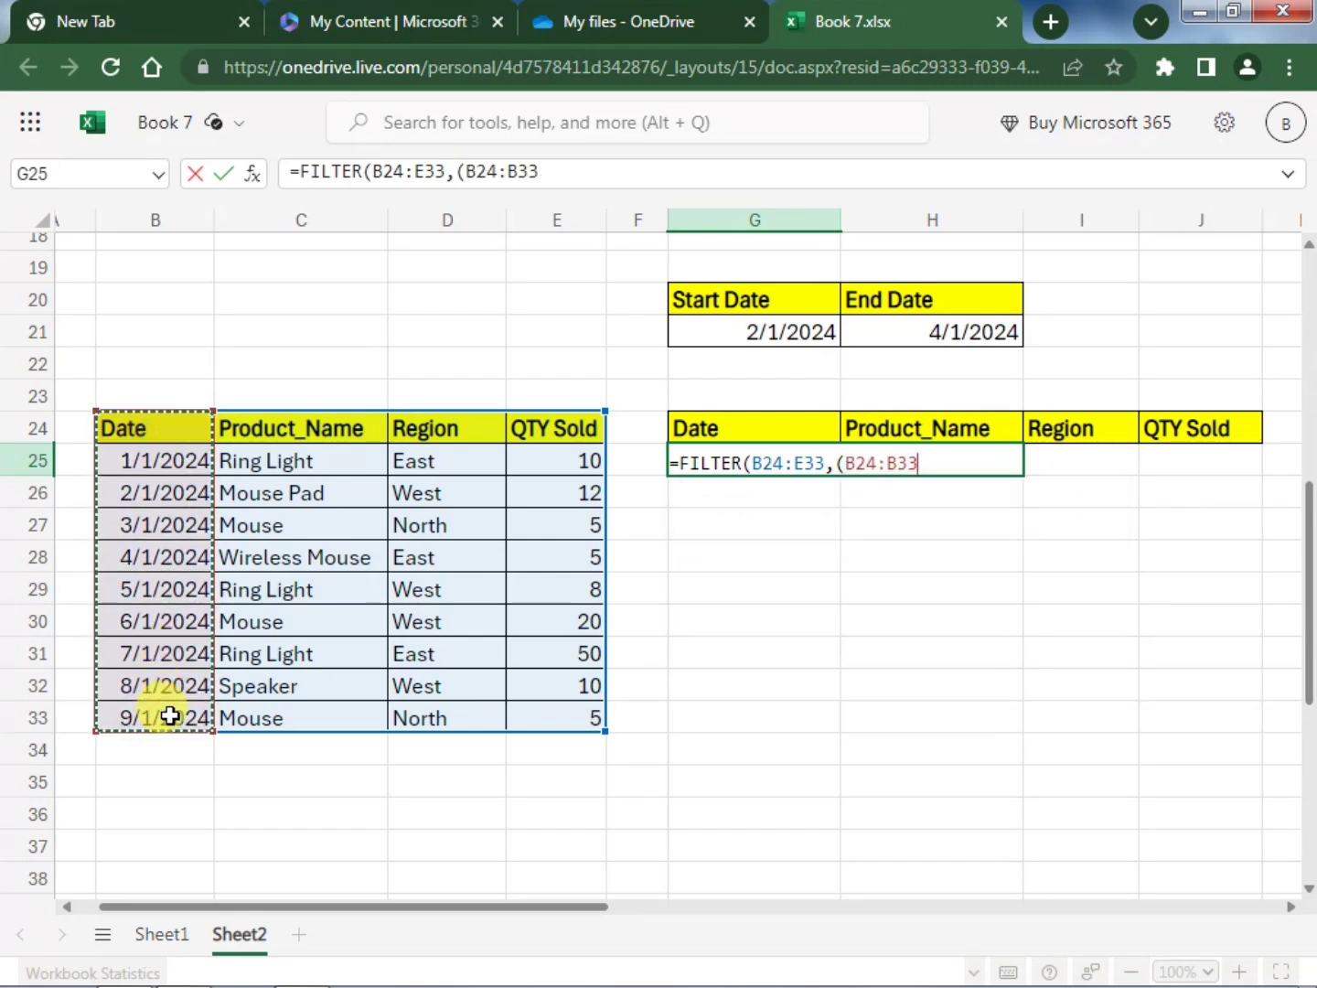
text(>=)
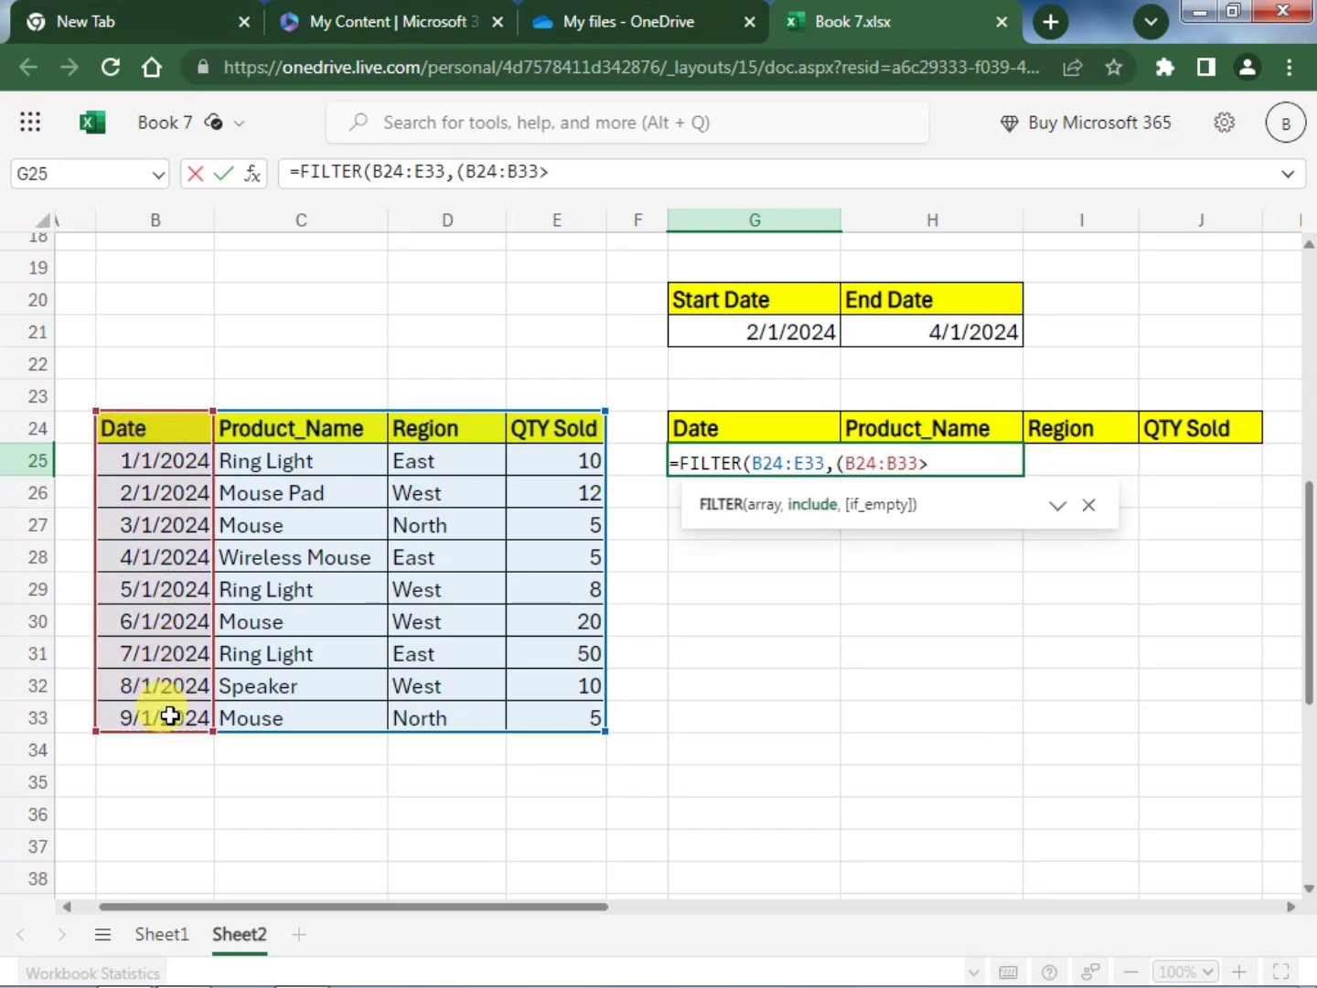
click(688, 339)
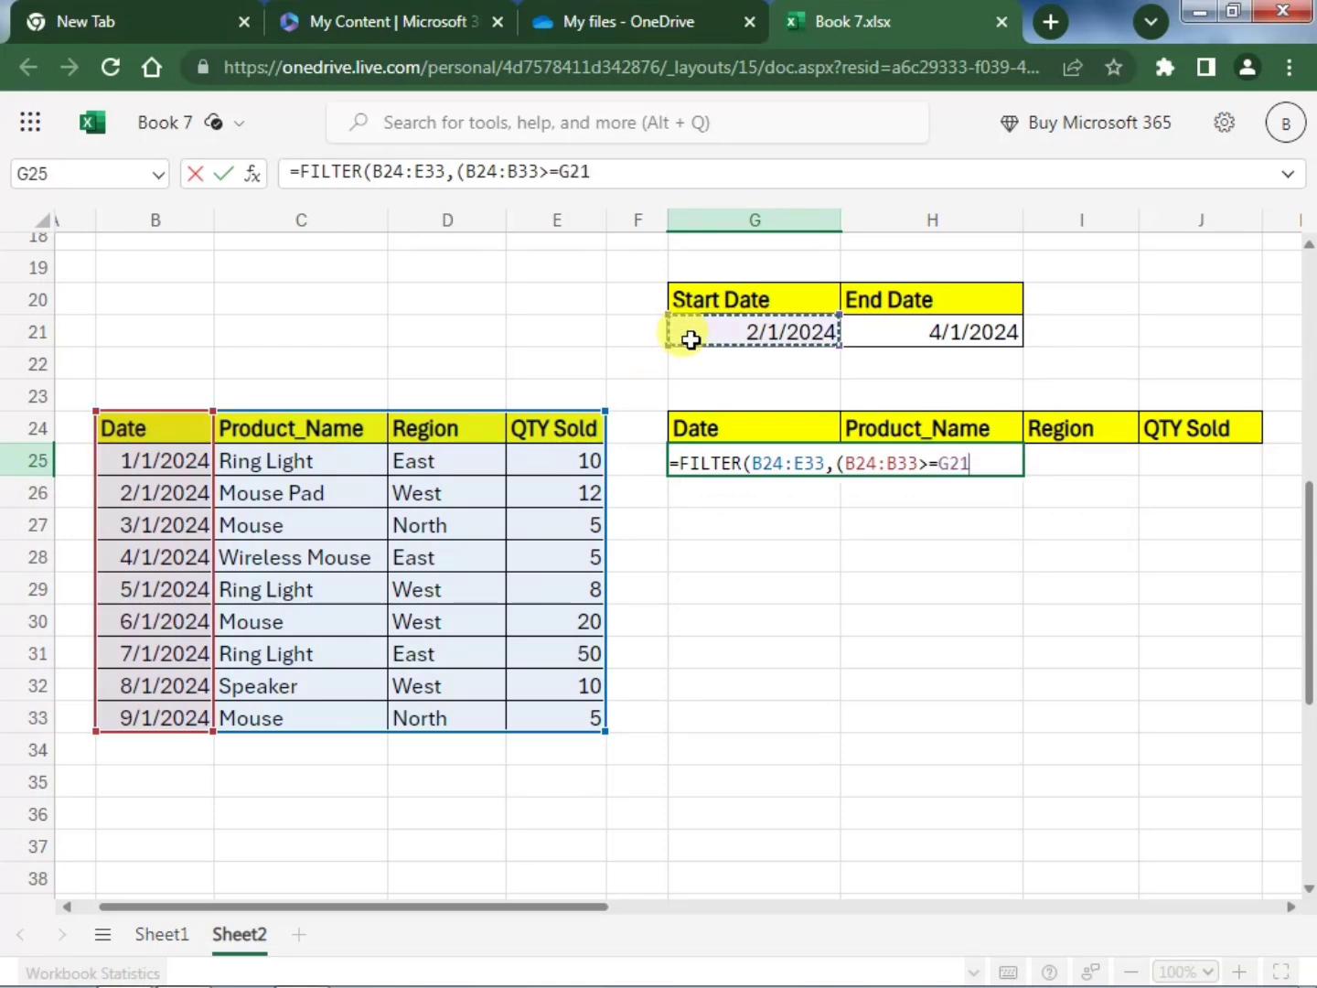
text()*()
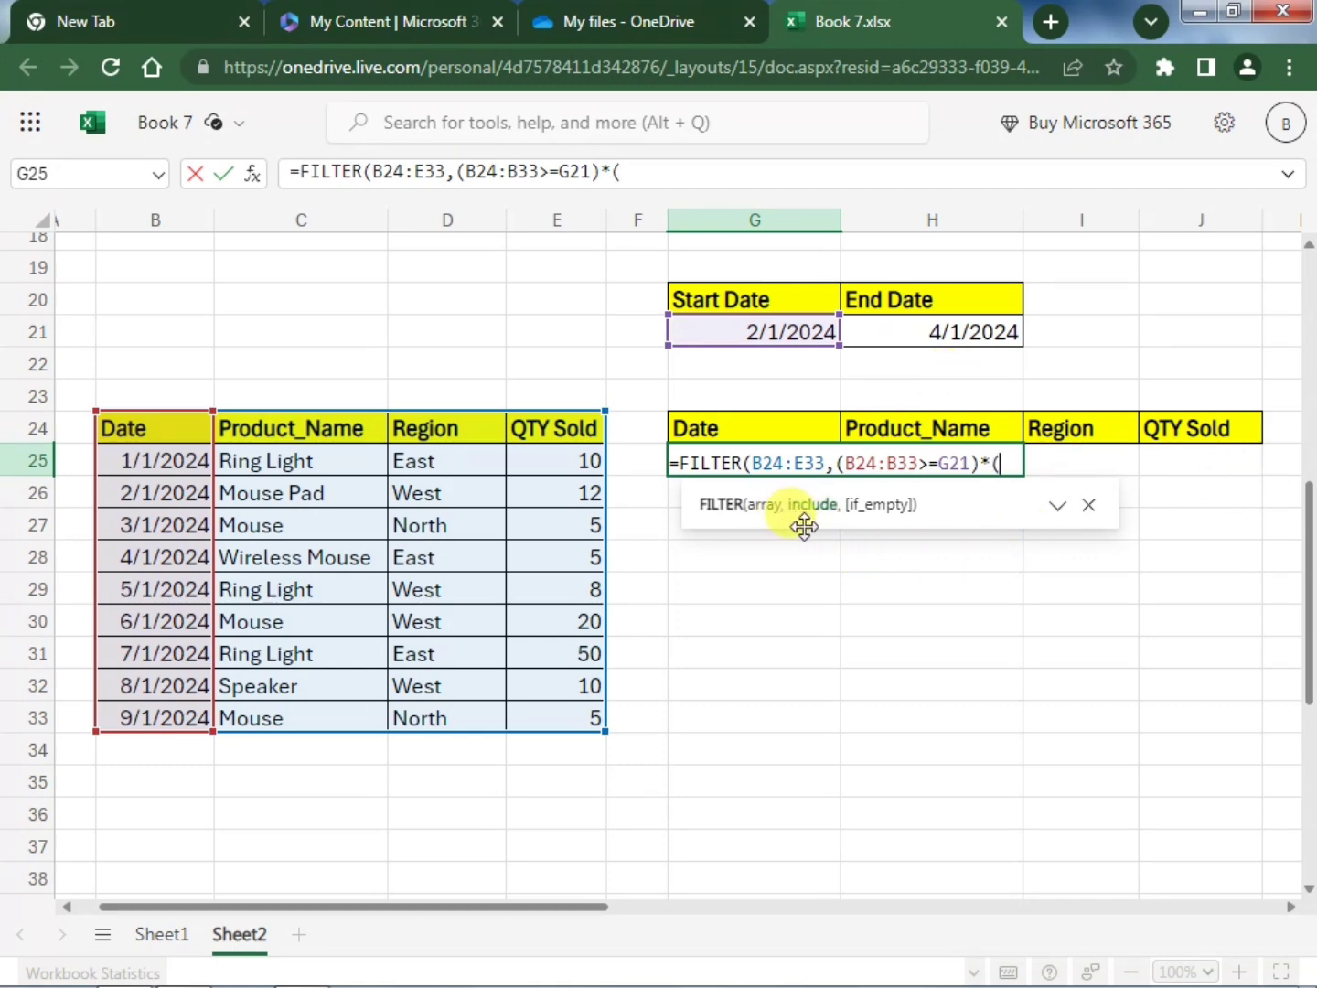
Complete the G25 formula with the end-date condition as =FILTER(B24:E33,(B24:B33>=G21)*(B24:B33<=H21))
click(175, 430)
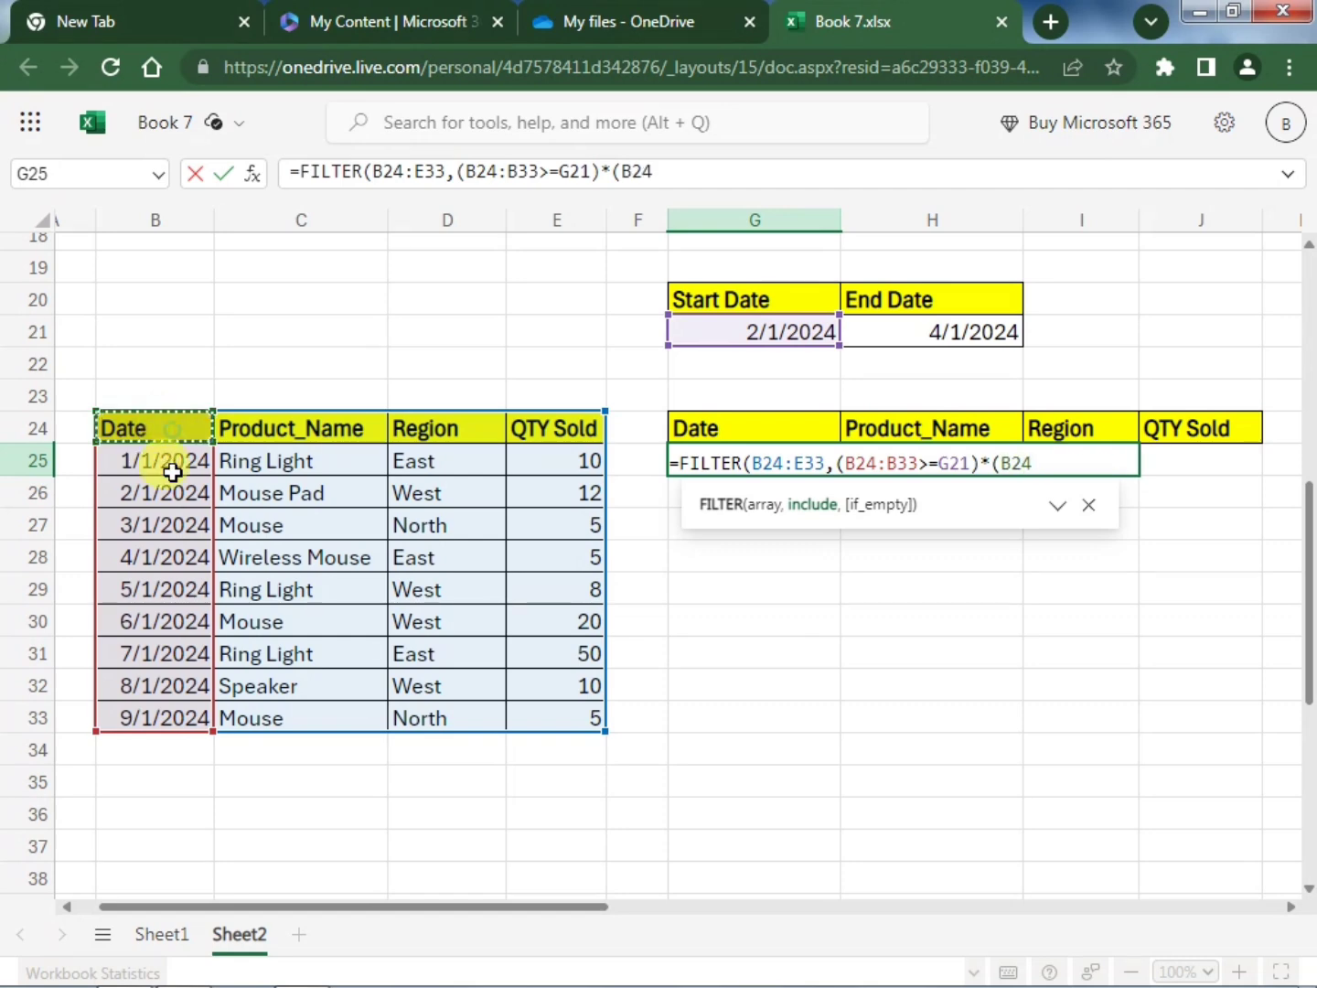
drag(172, 472, 174, 713)
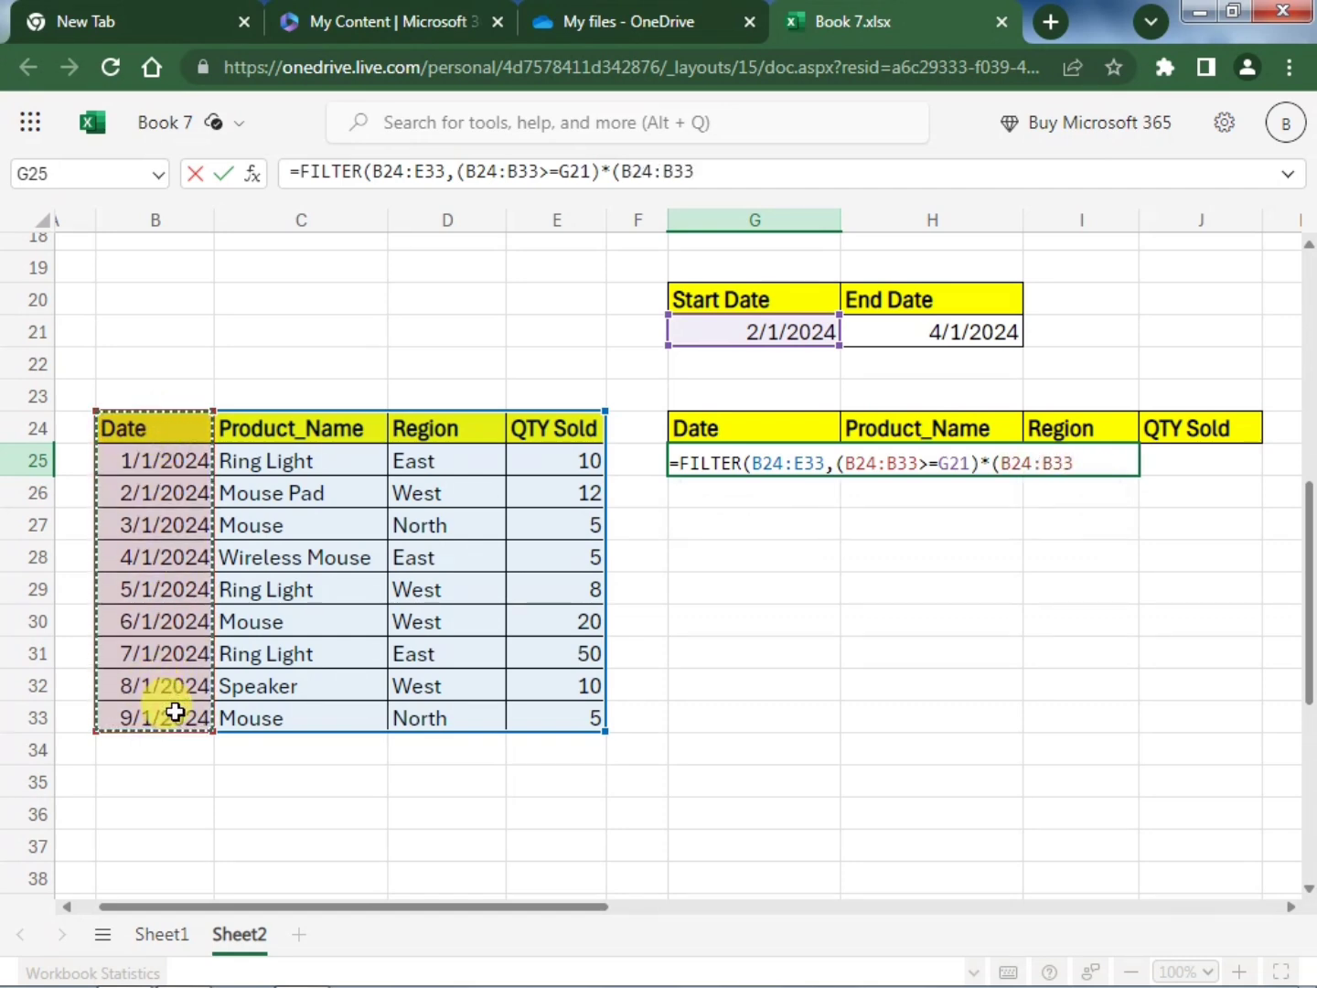
text(<)
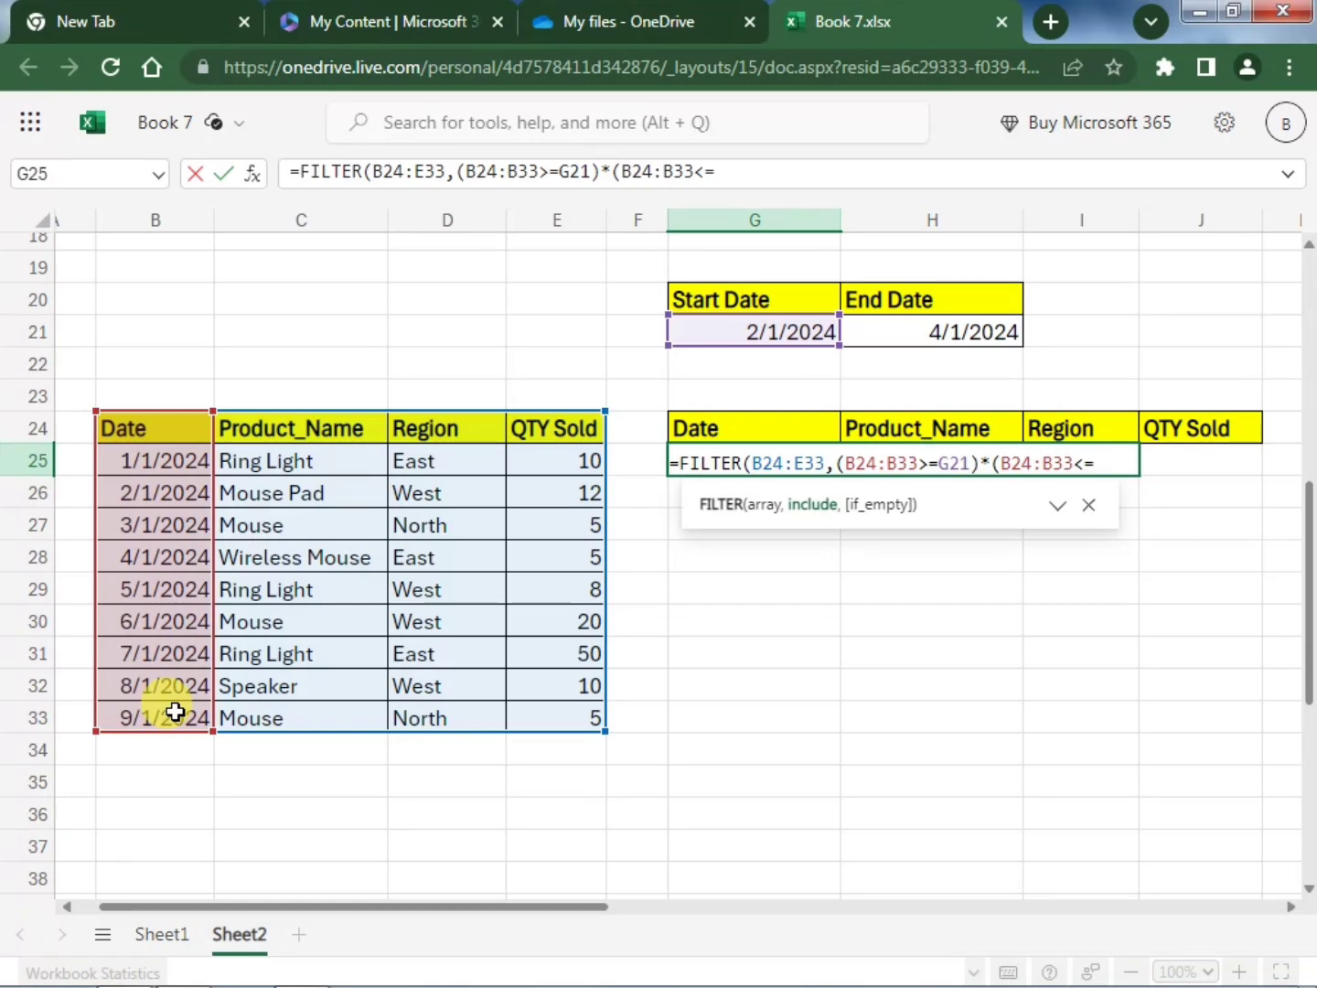
text(=)
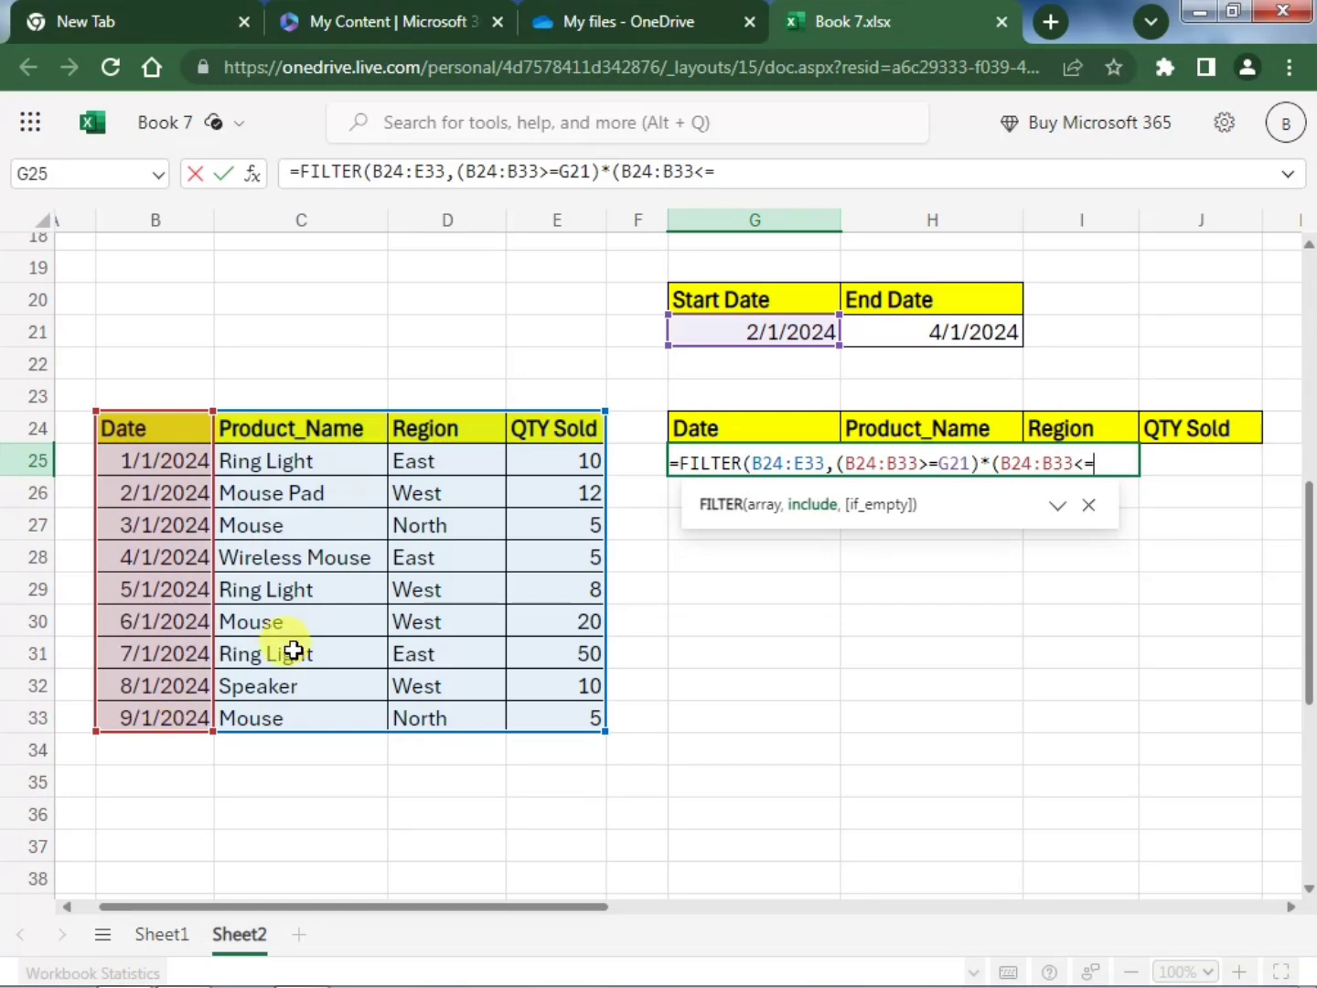
click(977, 331)
text())
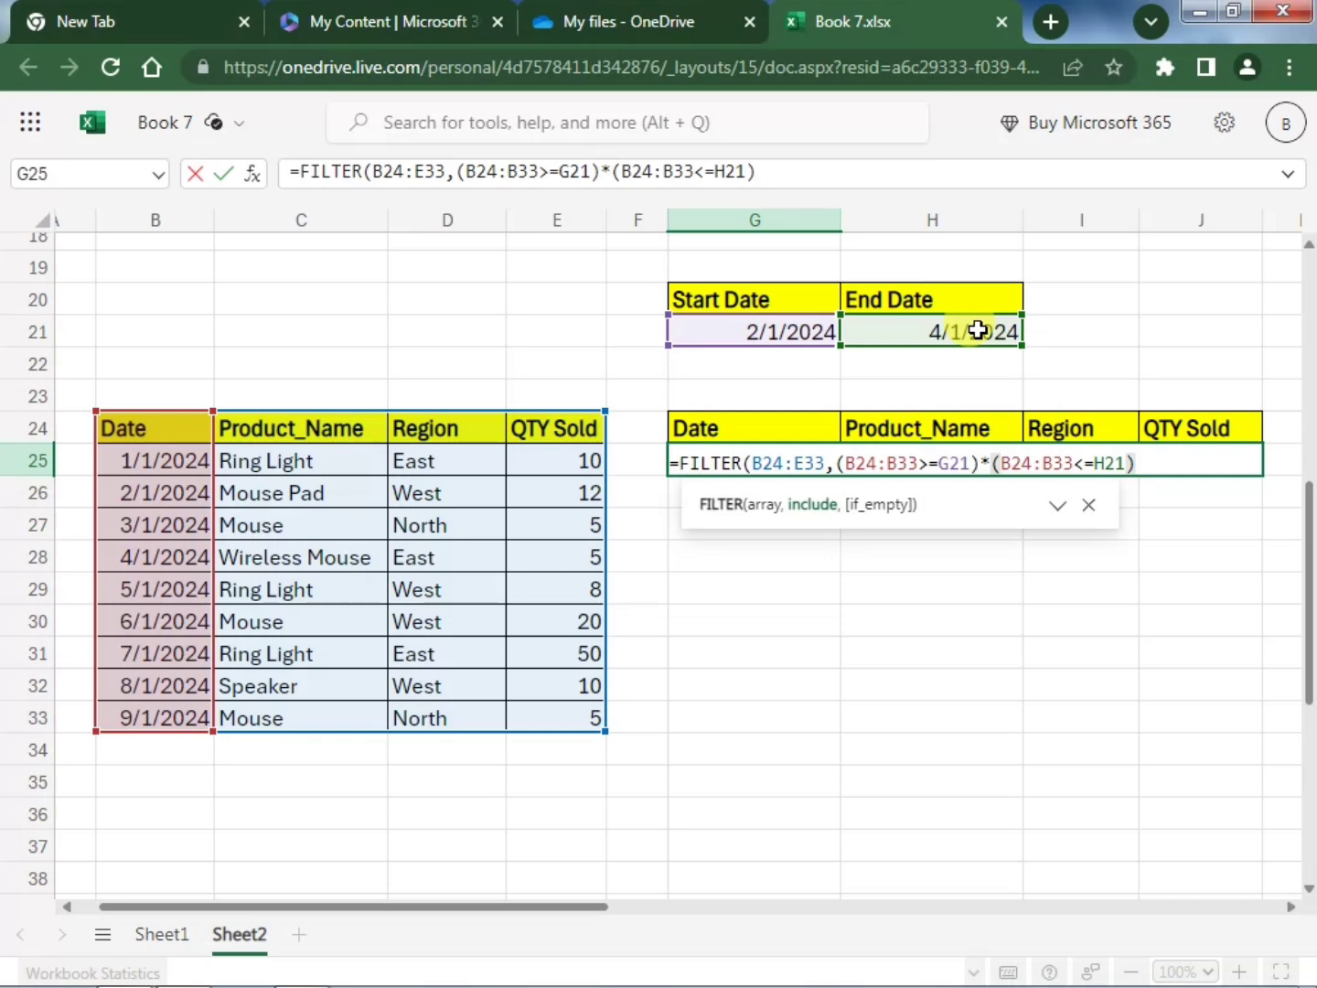
text())
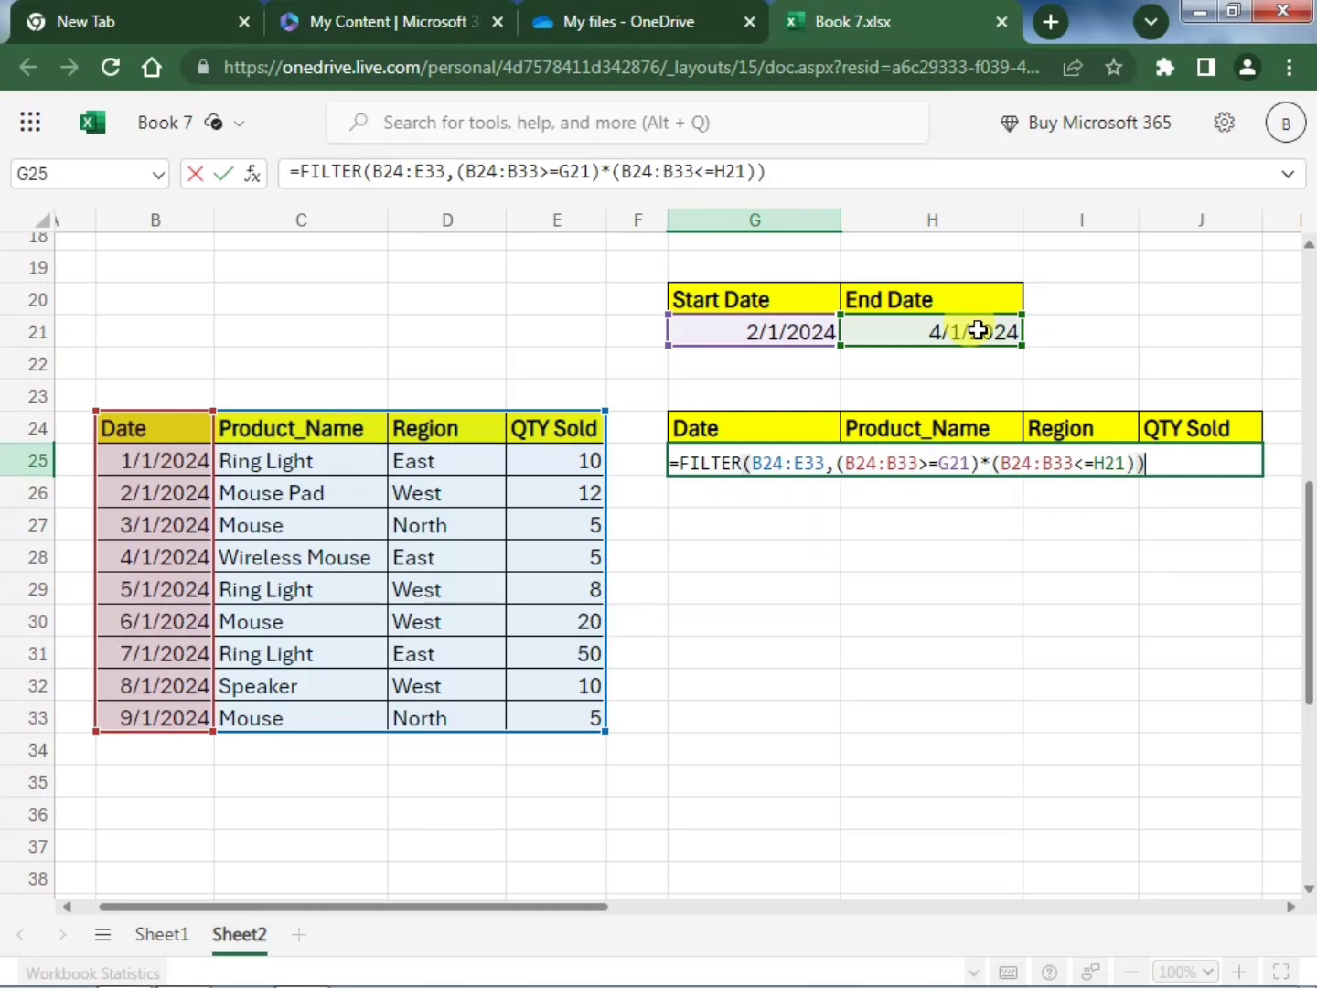
key(Return)
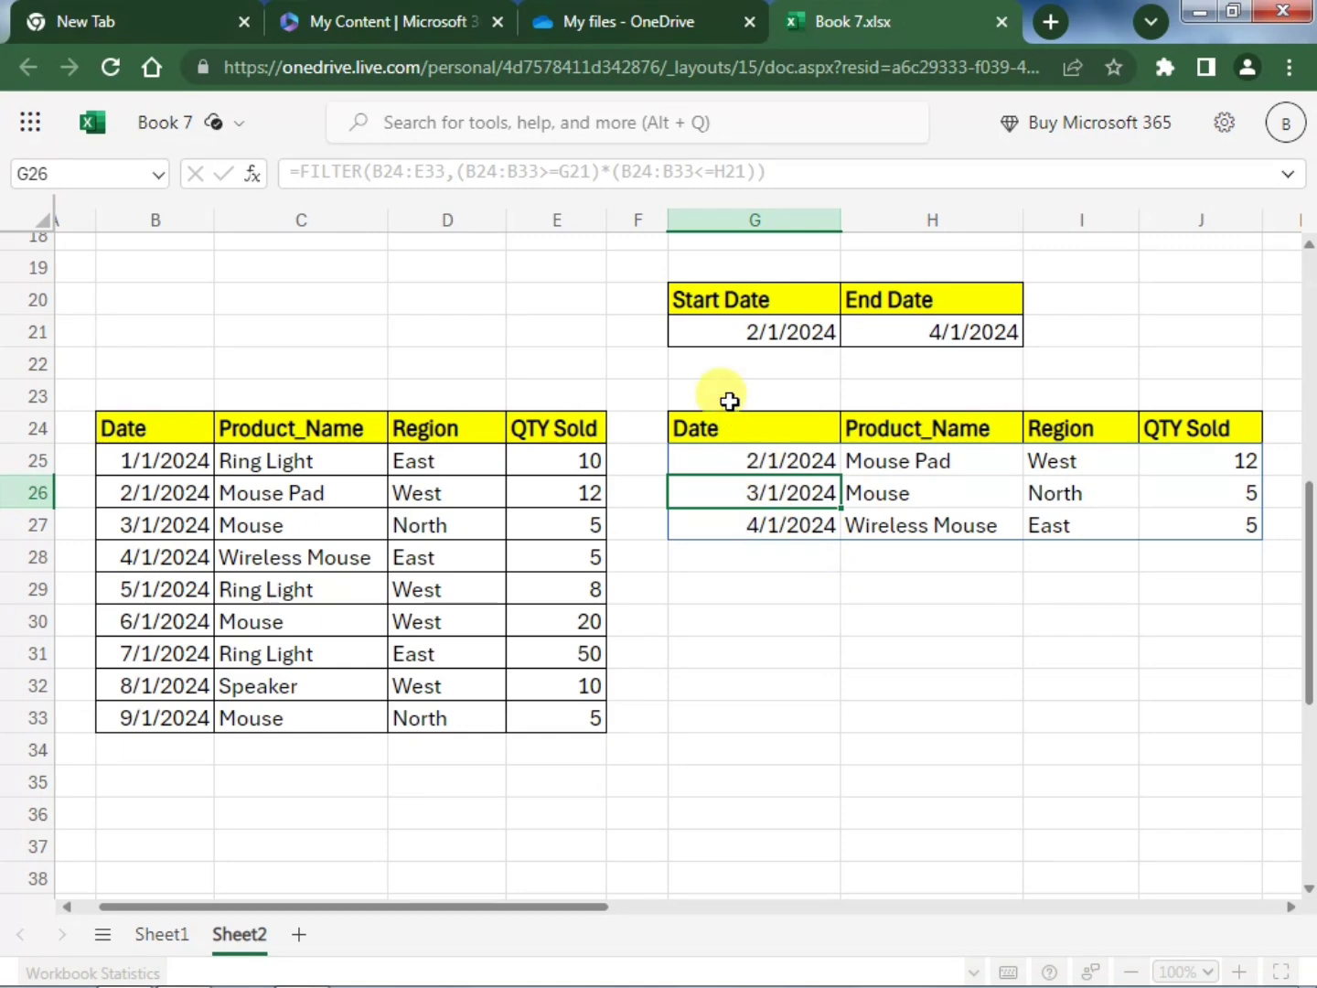
click(965, 614)
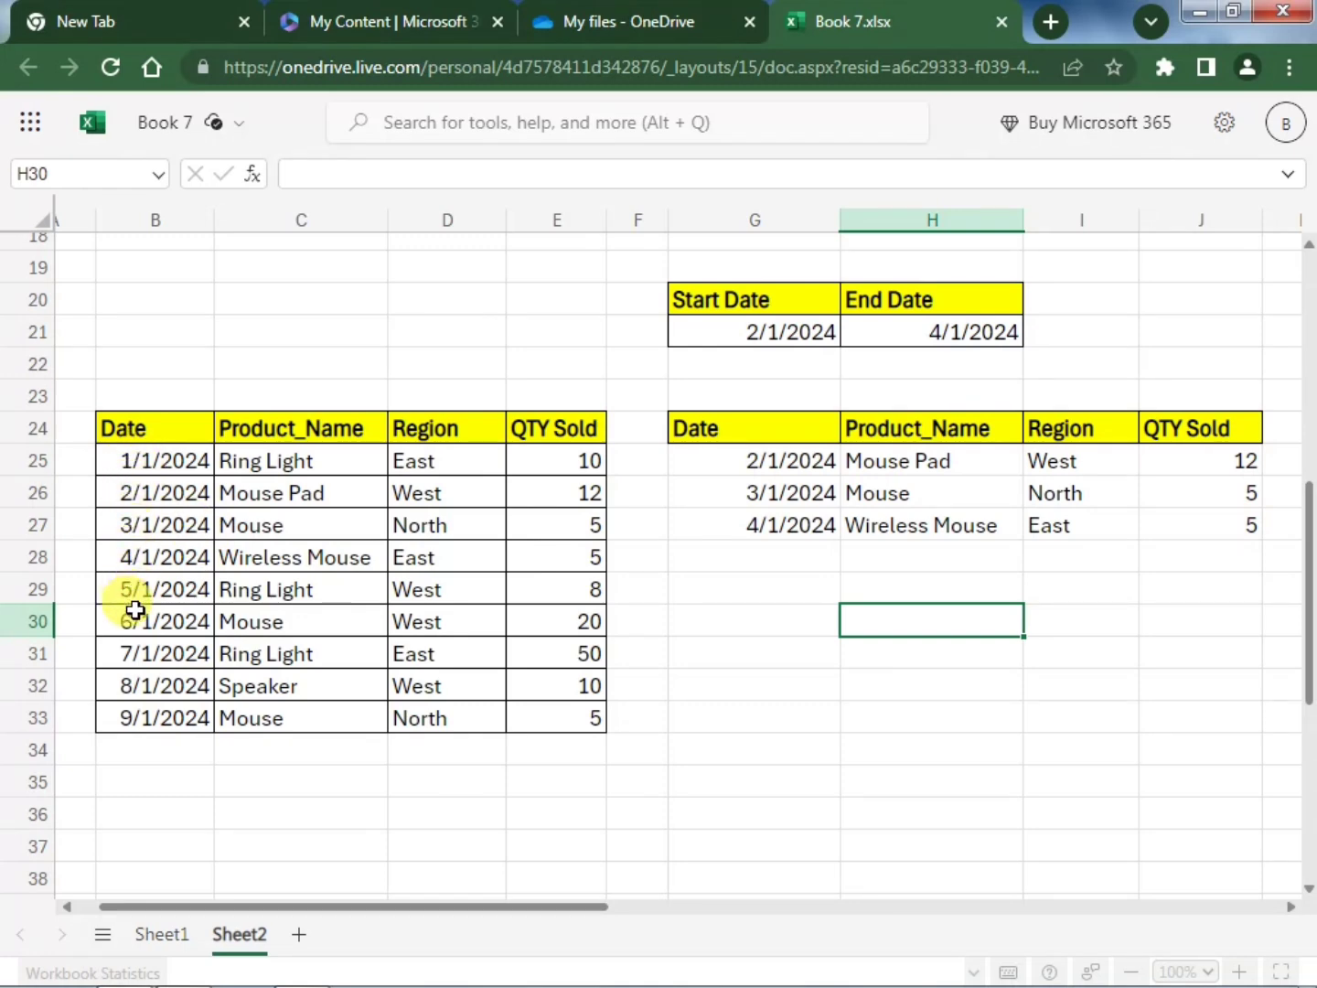
Set the End Date criterion in H21 to 6/1/2024
click(895, 329)
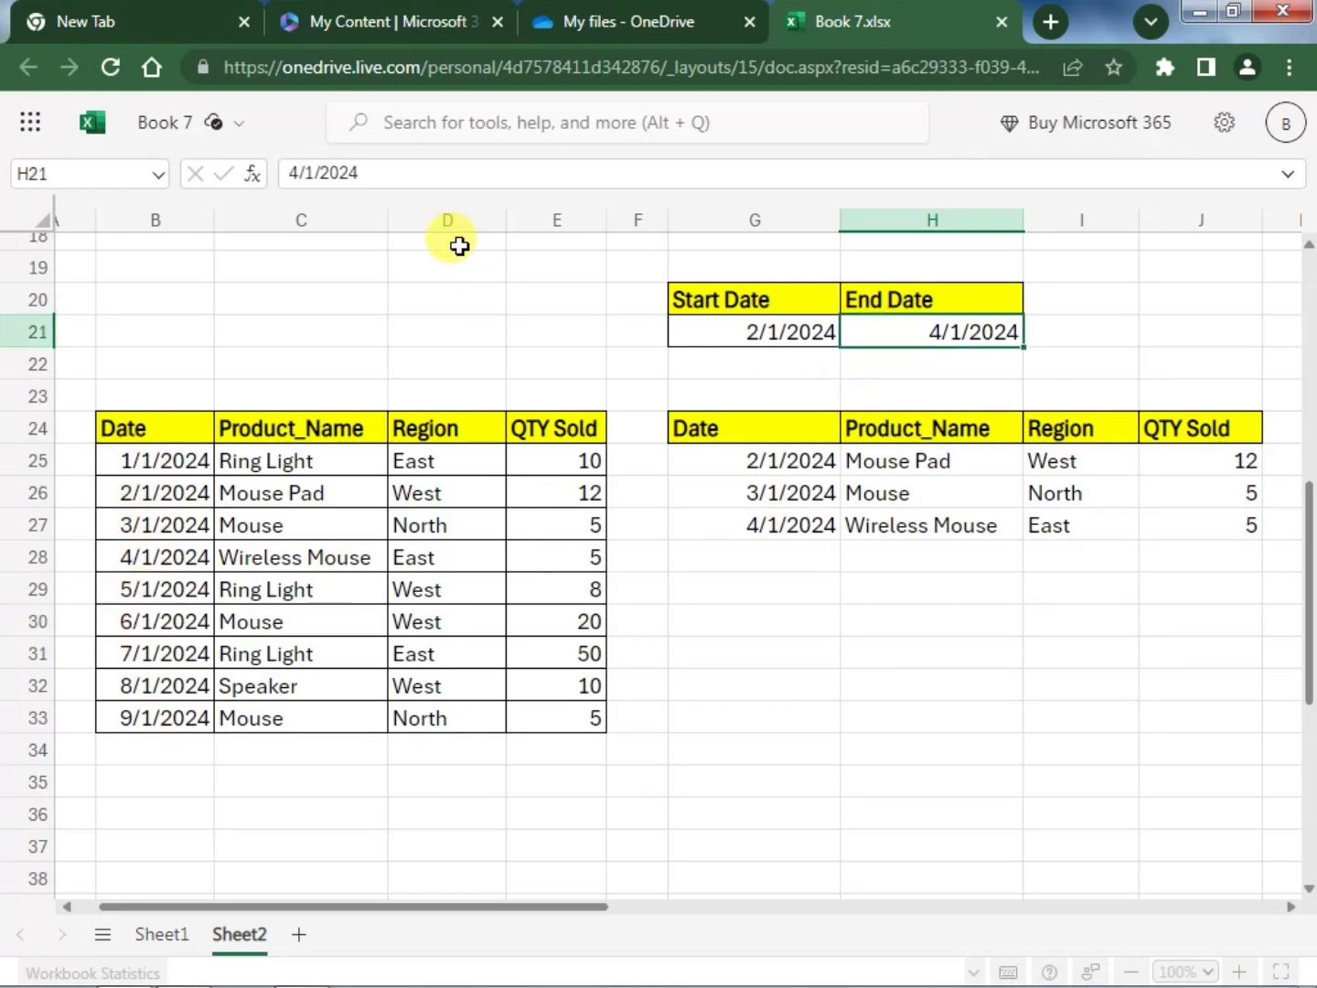
click(297, 171)
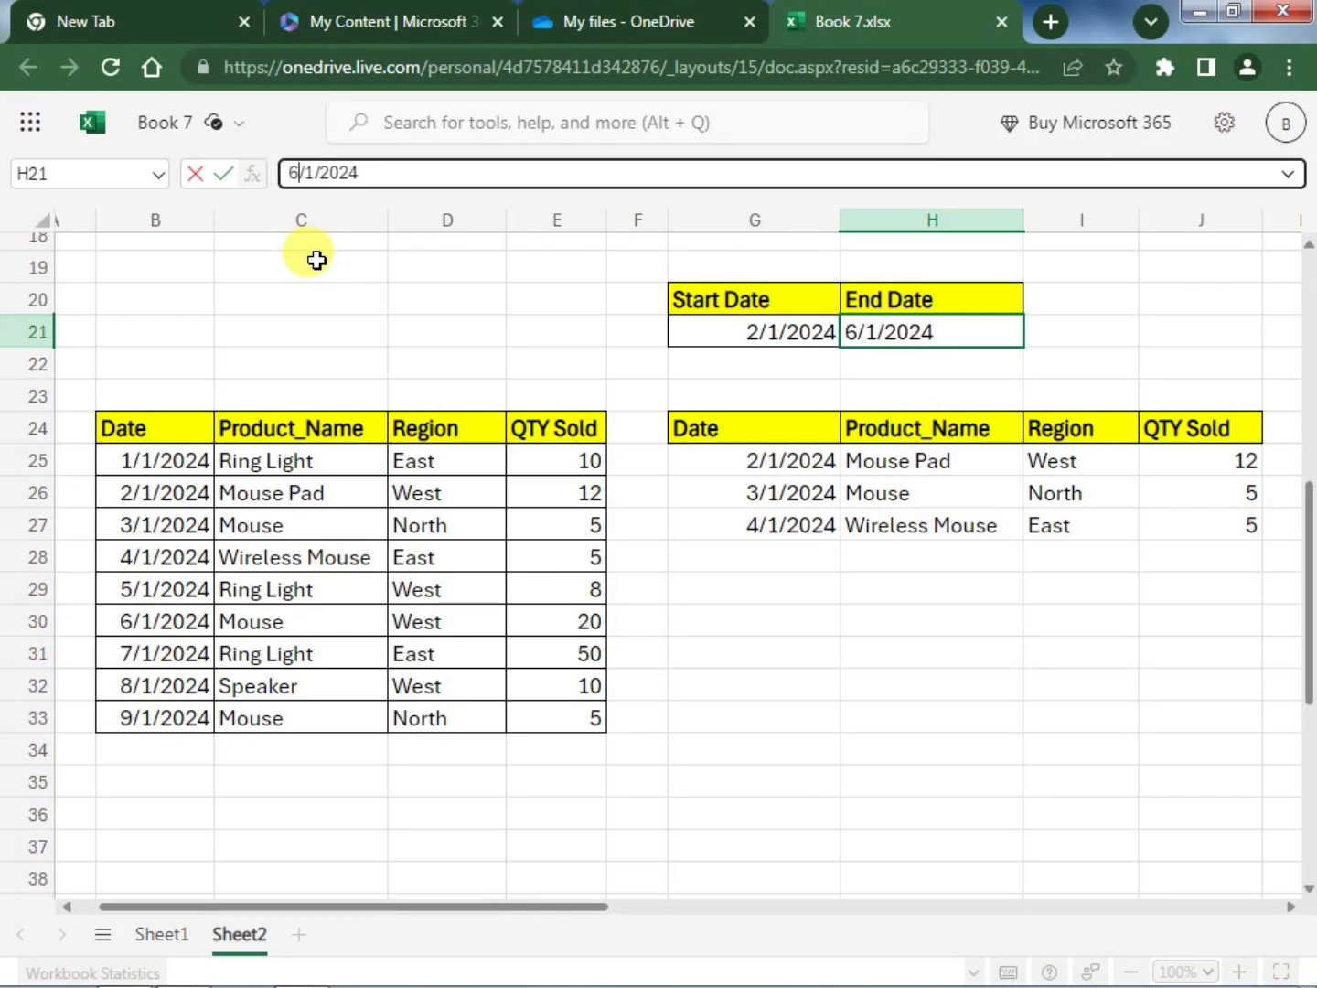
mouse_move(1004, 986)
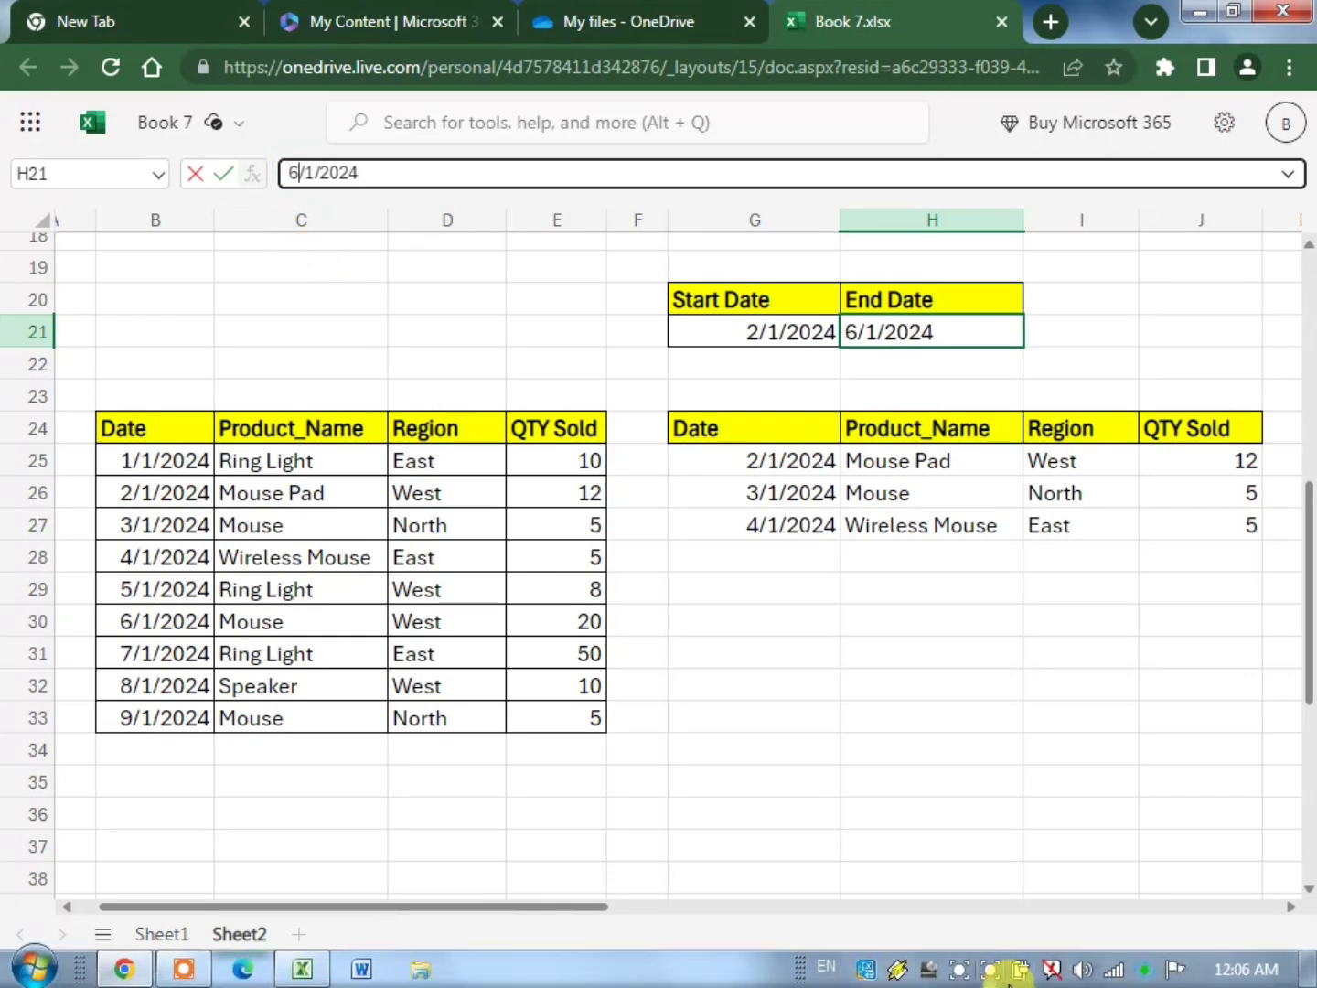
text(6)
key(Return)
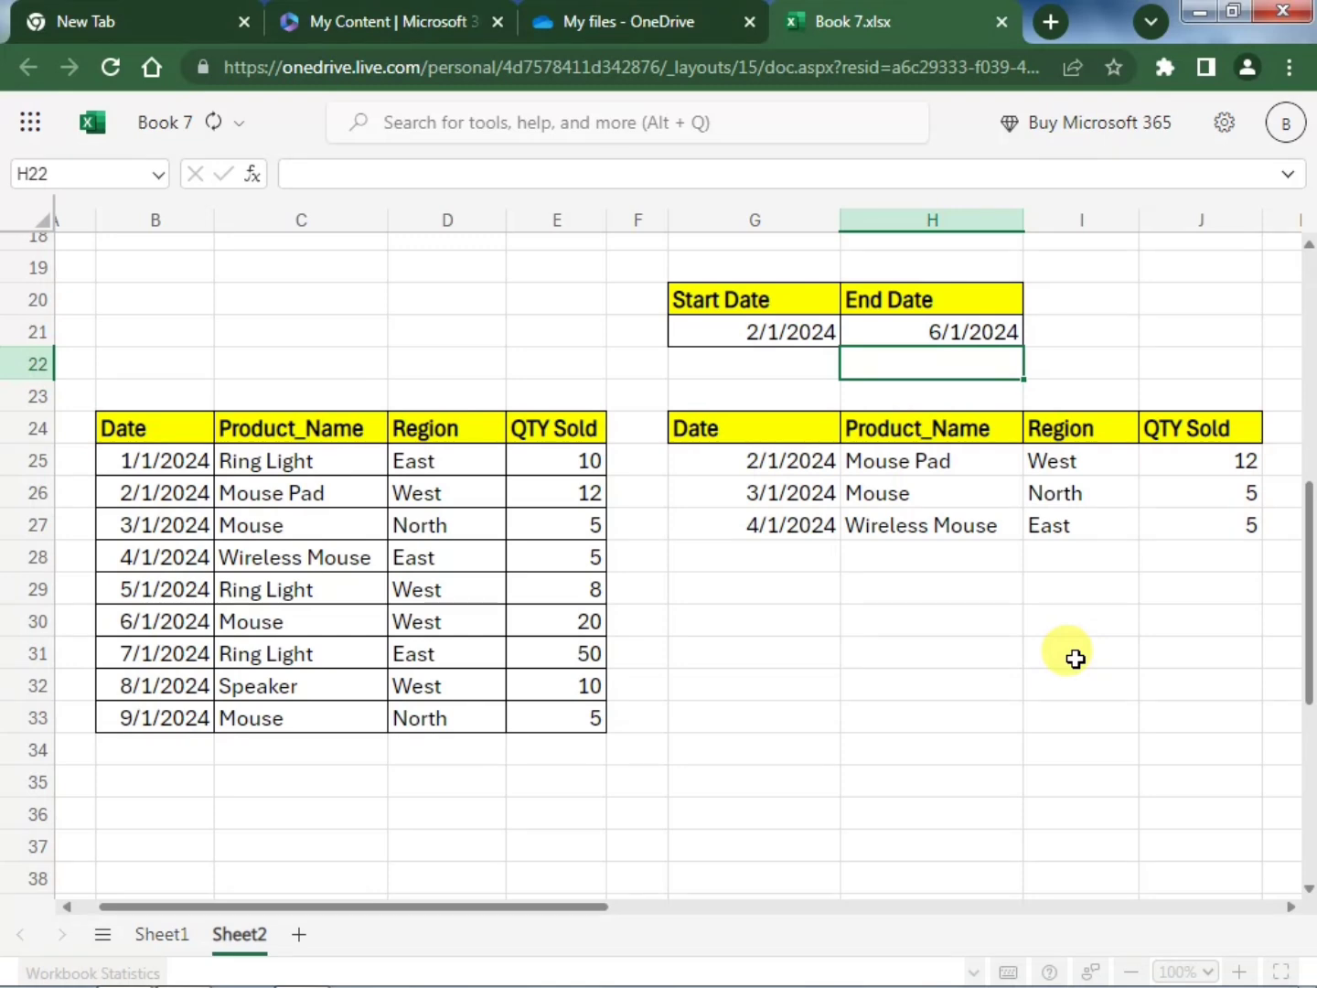